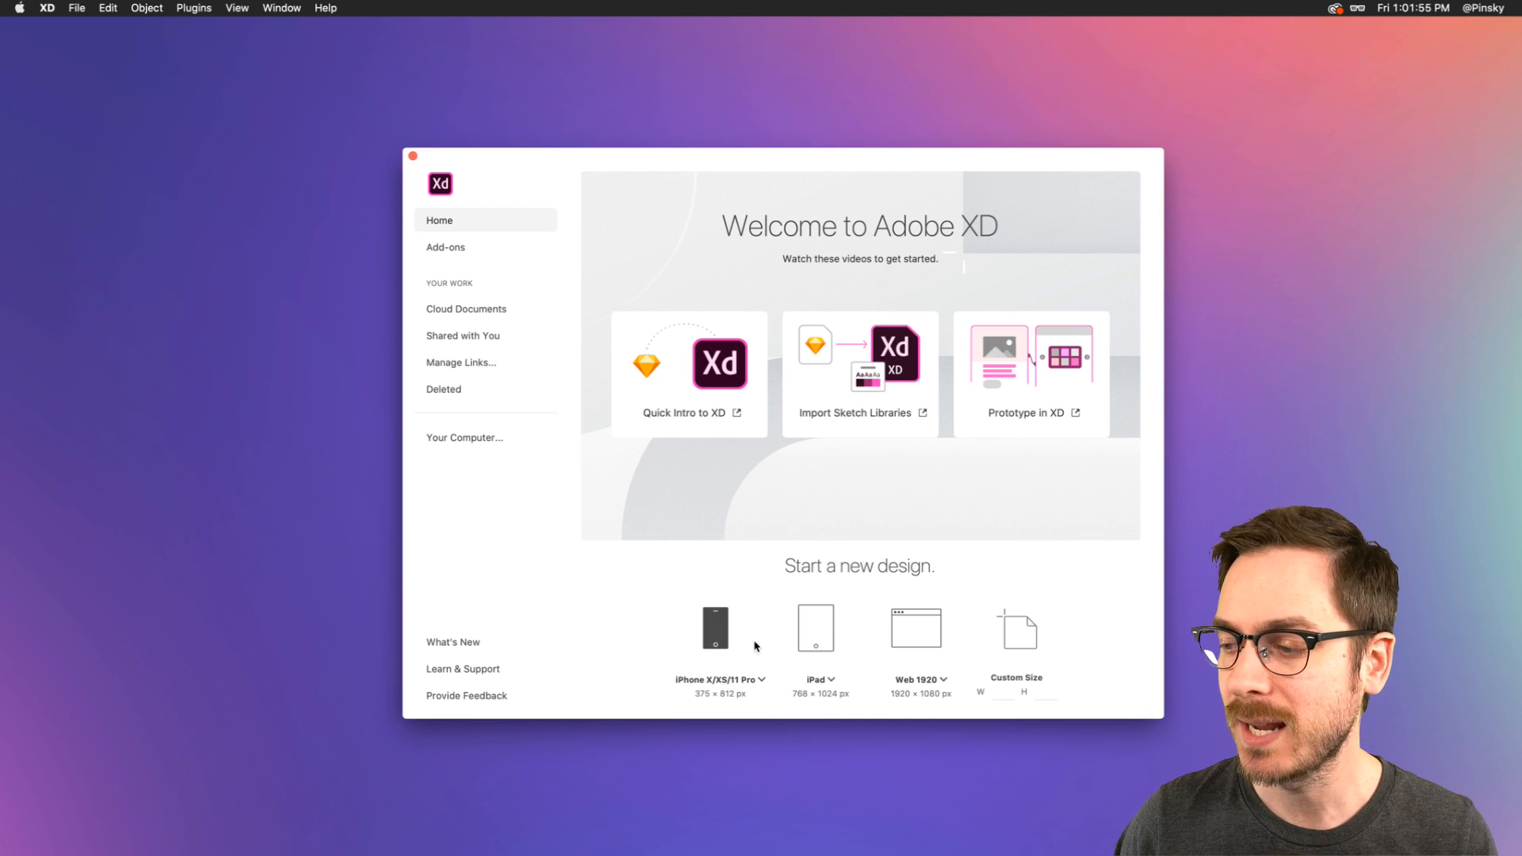
- Create a new document with an iPhone X/XS/11 Pro artboard of 375 × 812 px
{"action": "left_click", "coordinate": [762, 680]}
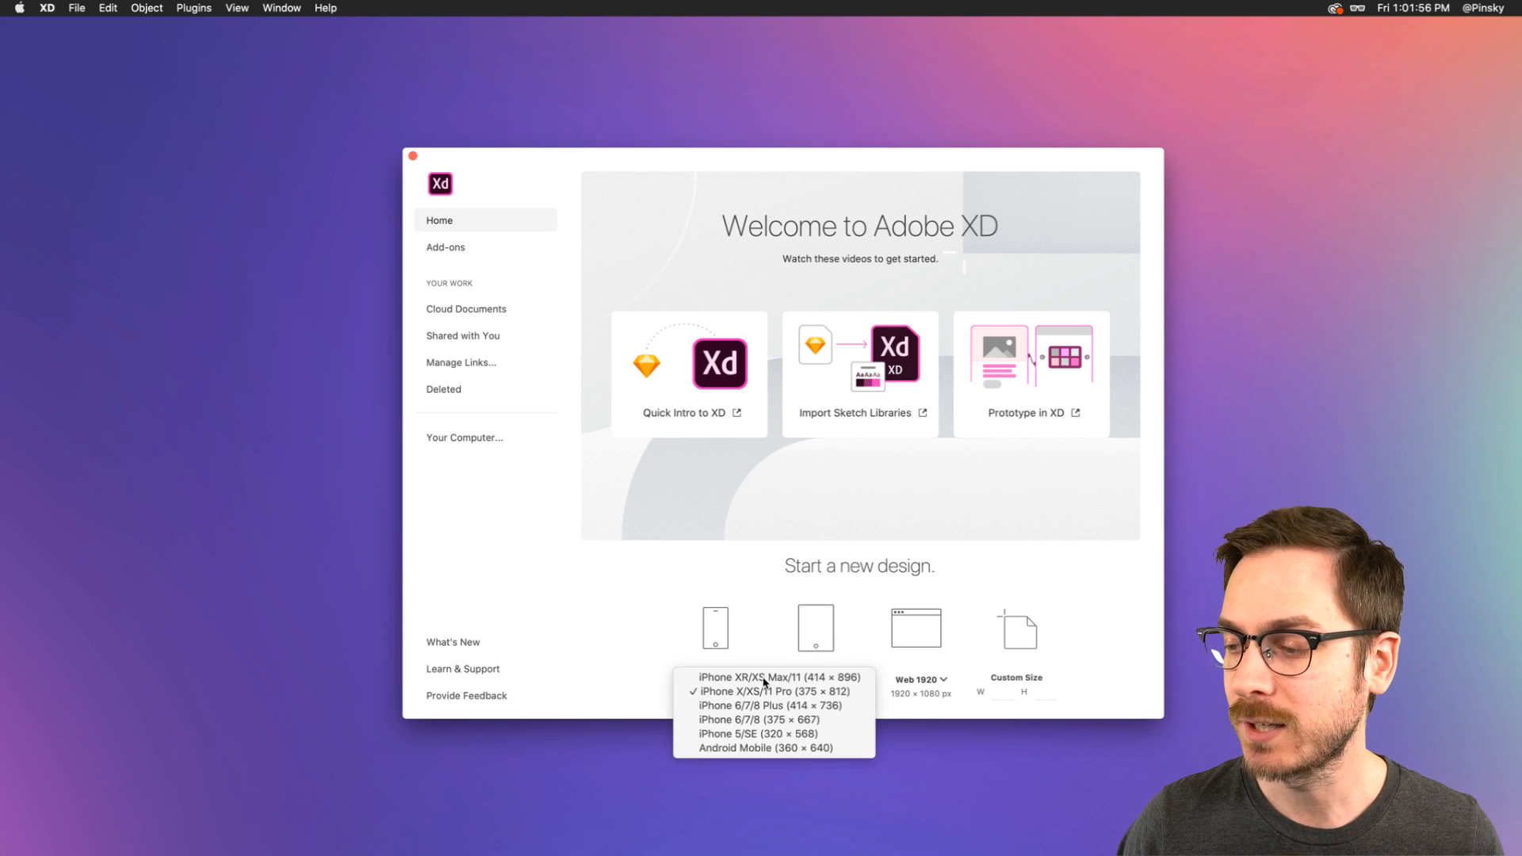
{"action": "left_click", "coordinate": [725, 693]}
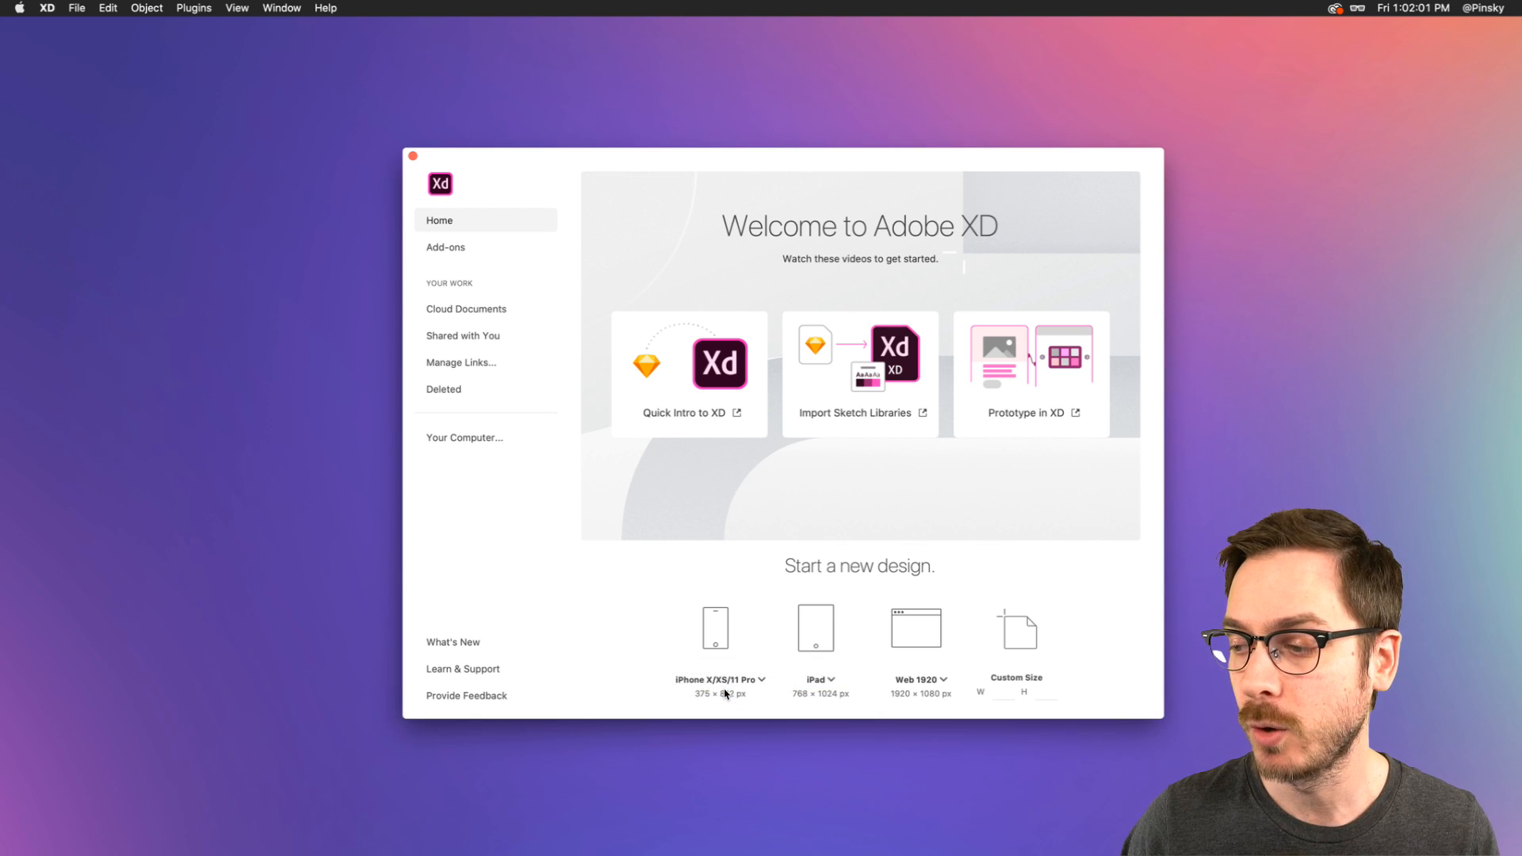
{"action": "left_click", "coordinate": [715, 625]}
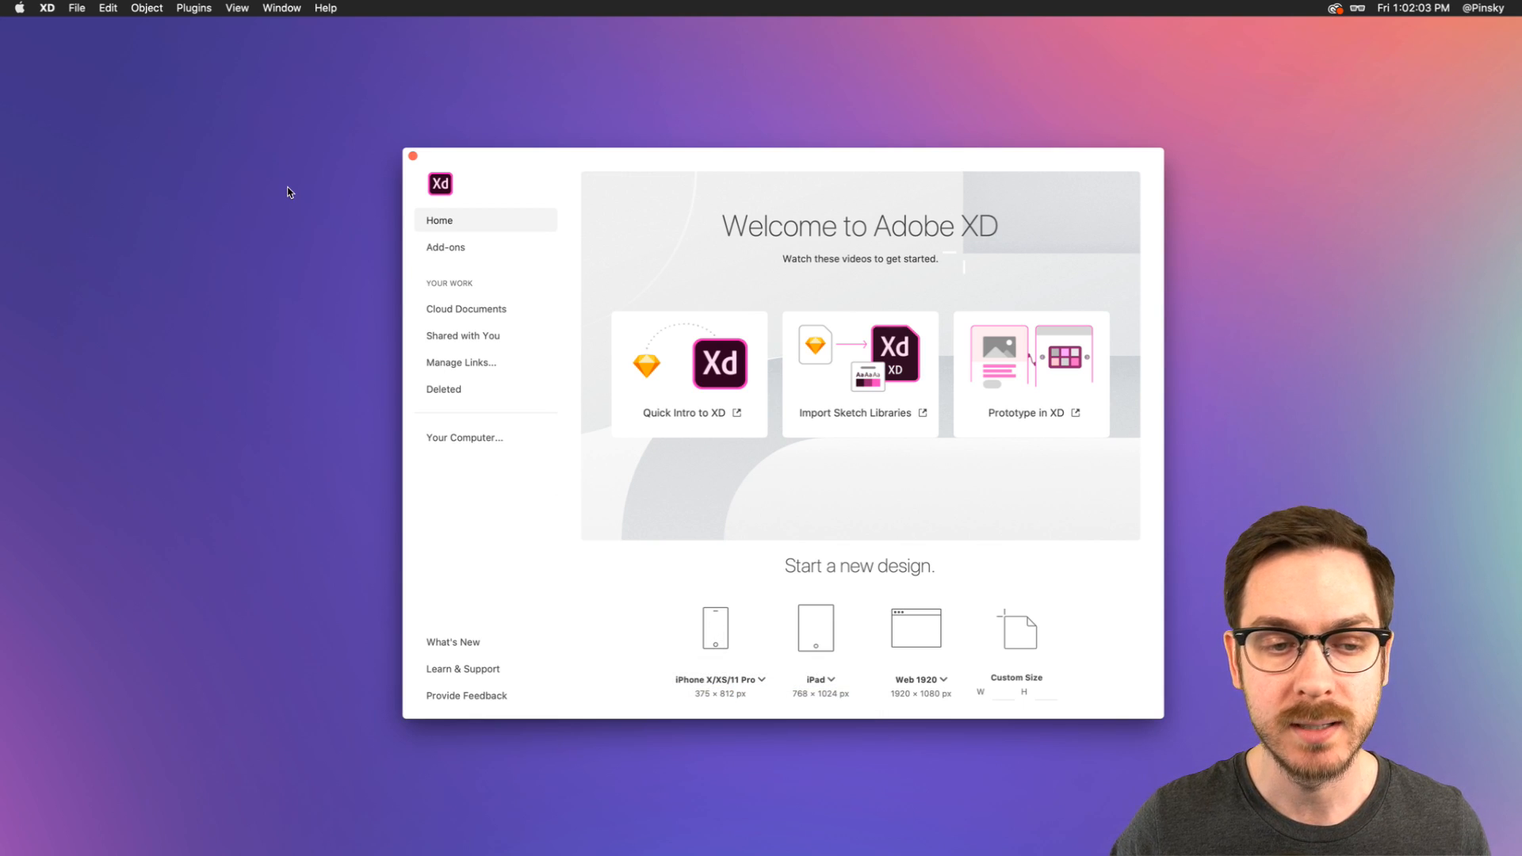
{"action": "left_click", "coordinate": [413, 30]}
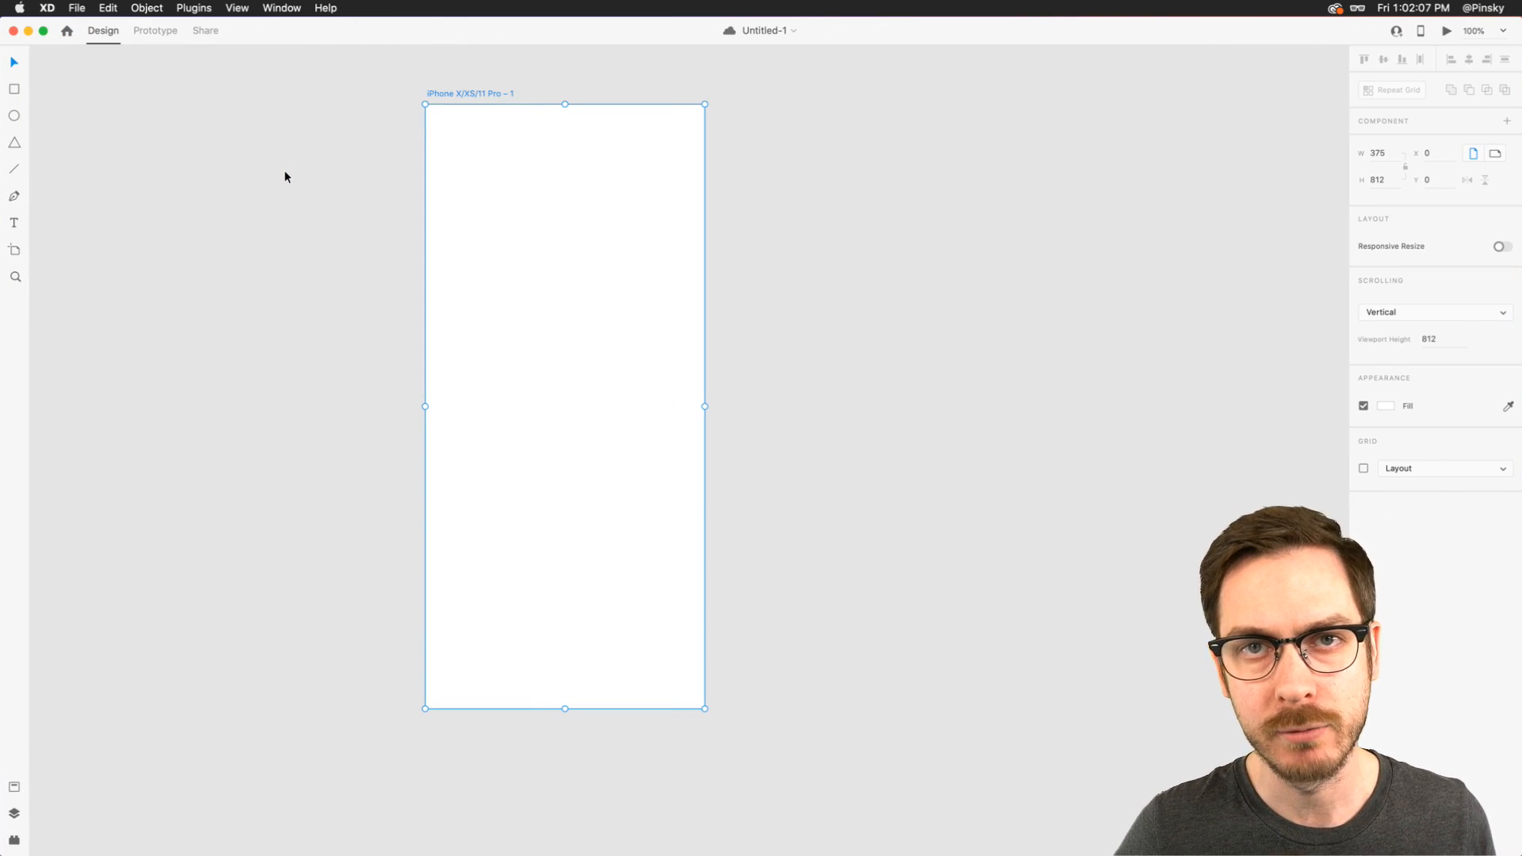
{"action": "key", "text": "super+0"}
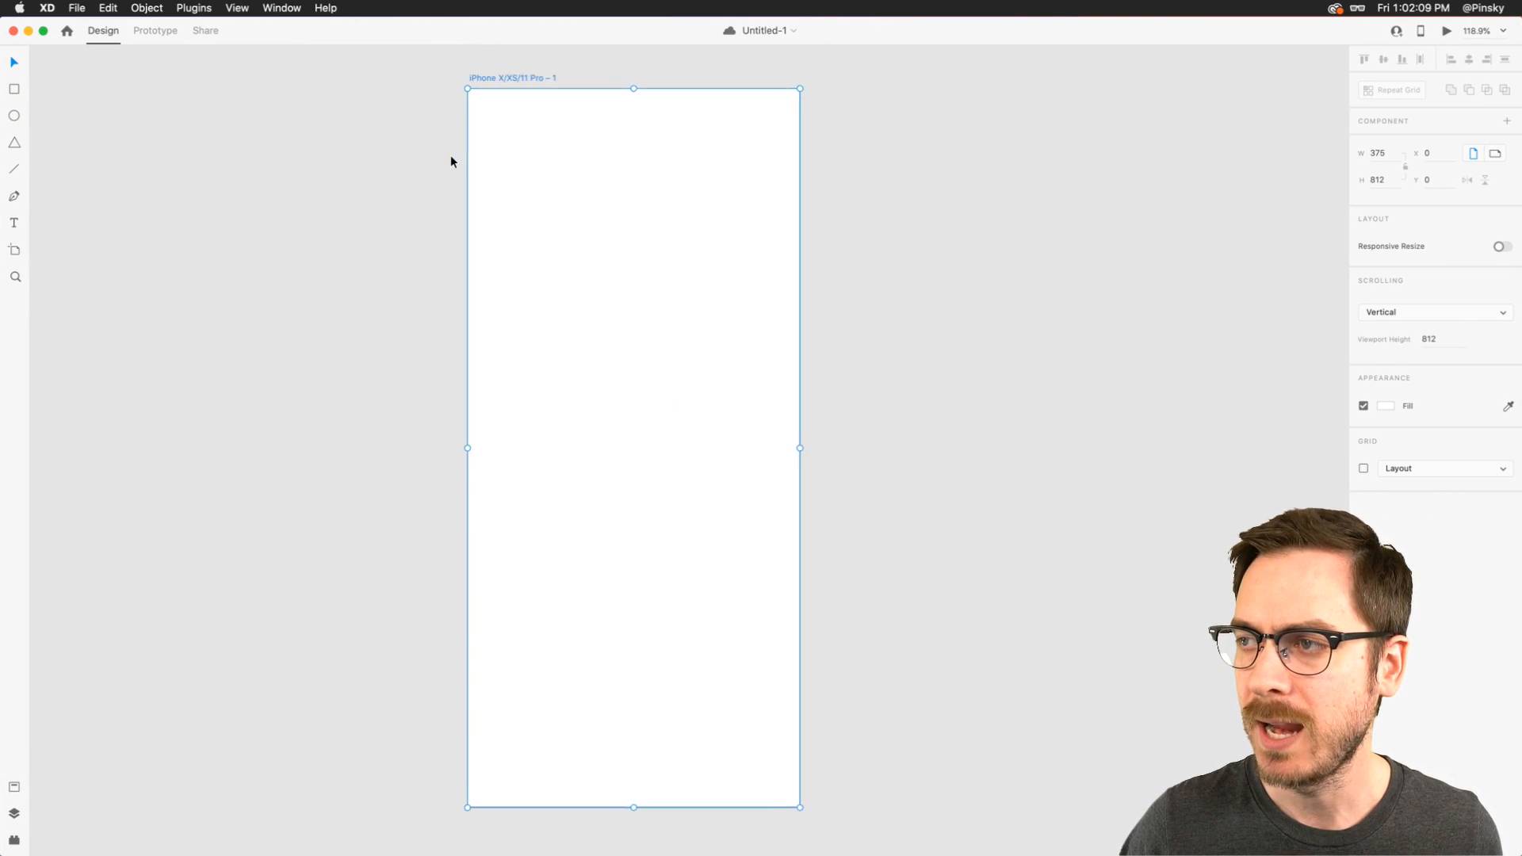
{"action": "scroll", "coordinate": [451, 157], "scroll_direction": "left", "scroll_amount": 2}
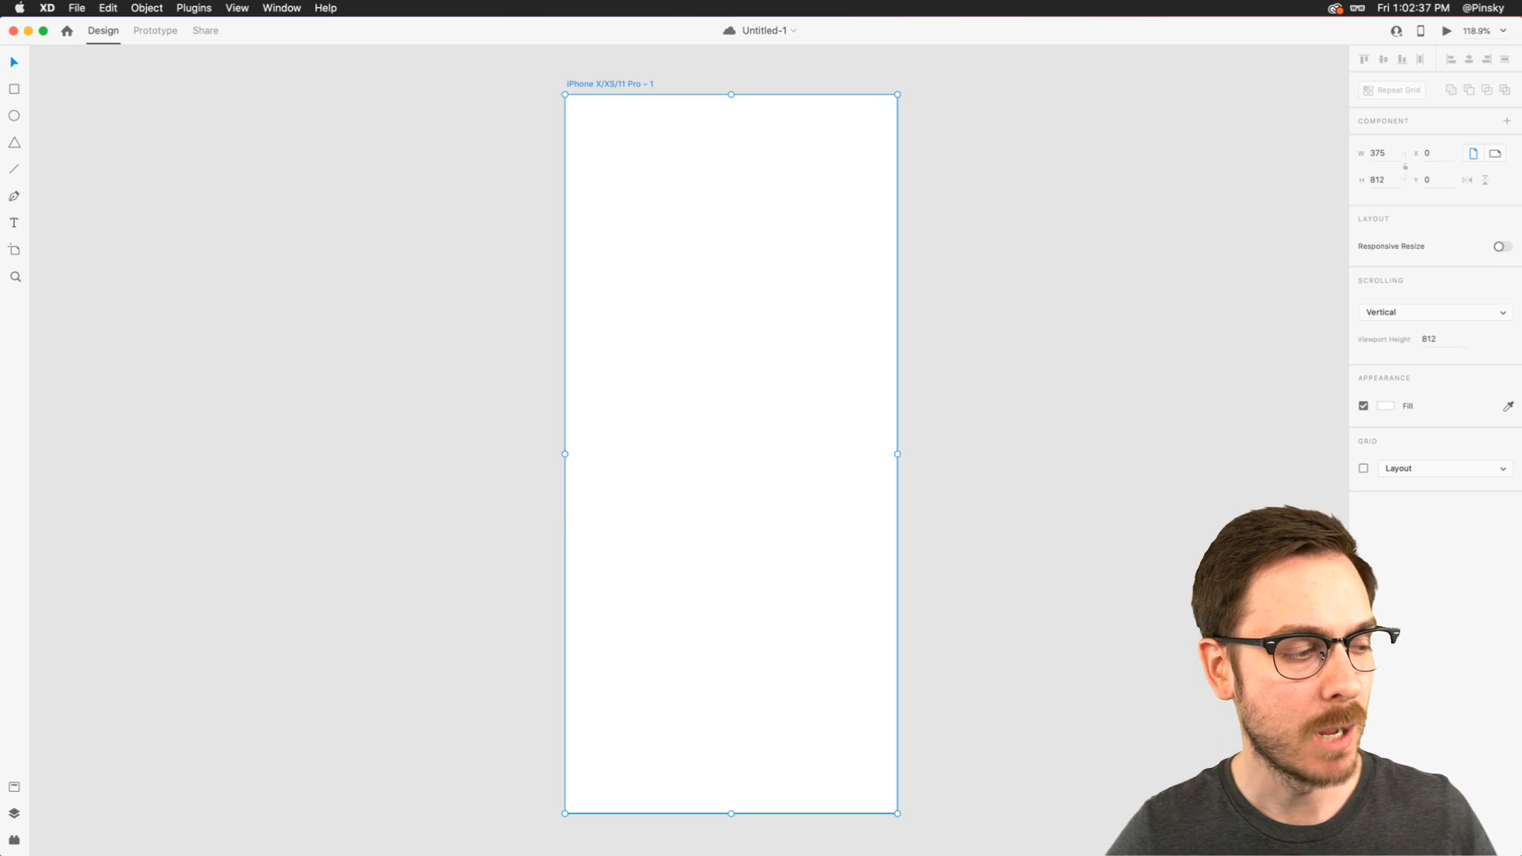
- Import pattern-confetti-2x.jpg from the Backgrounds folder and place it beside the artboard with their top edges aligned
{"action": "key", "text": "super+Tab"}
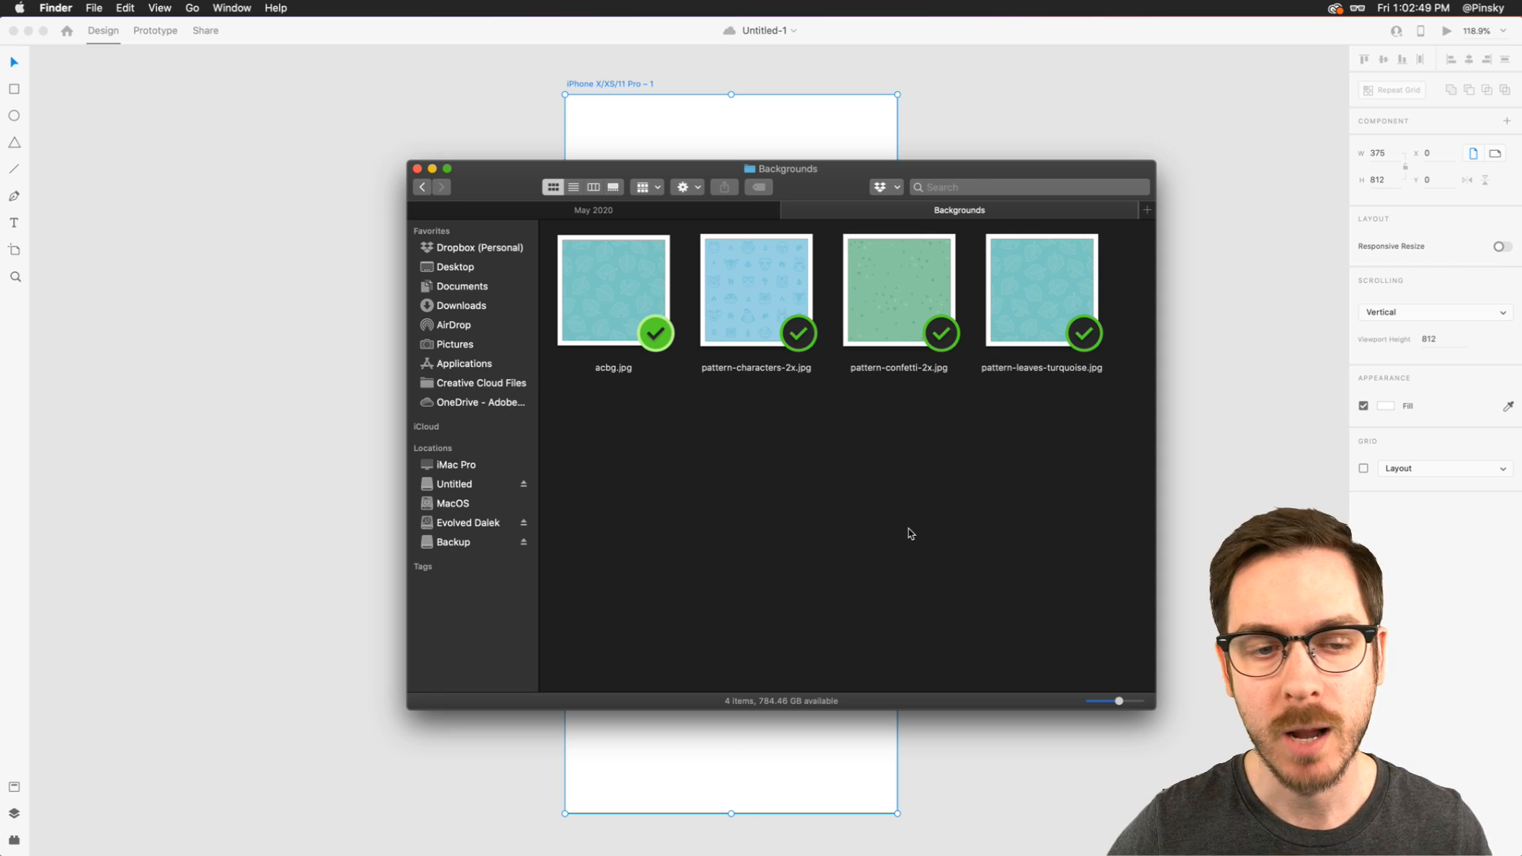
{"action": "left_click_drag", "start_coordinate": [901, 289], "coordinate": [228, 240]}
{"action": "left_click_drag", "start_coordinate": [346, 353], "coordinate": [207, 297]}
{"action": "scroll", "coordinate": [214, 295], "scroll_direction": "left", "scroll_amount": 1}
{"action": "scroll", "coordinate": [214, 295], "scroll_direction": "down", "scroll_amount": 1}
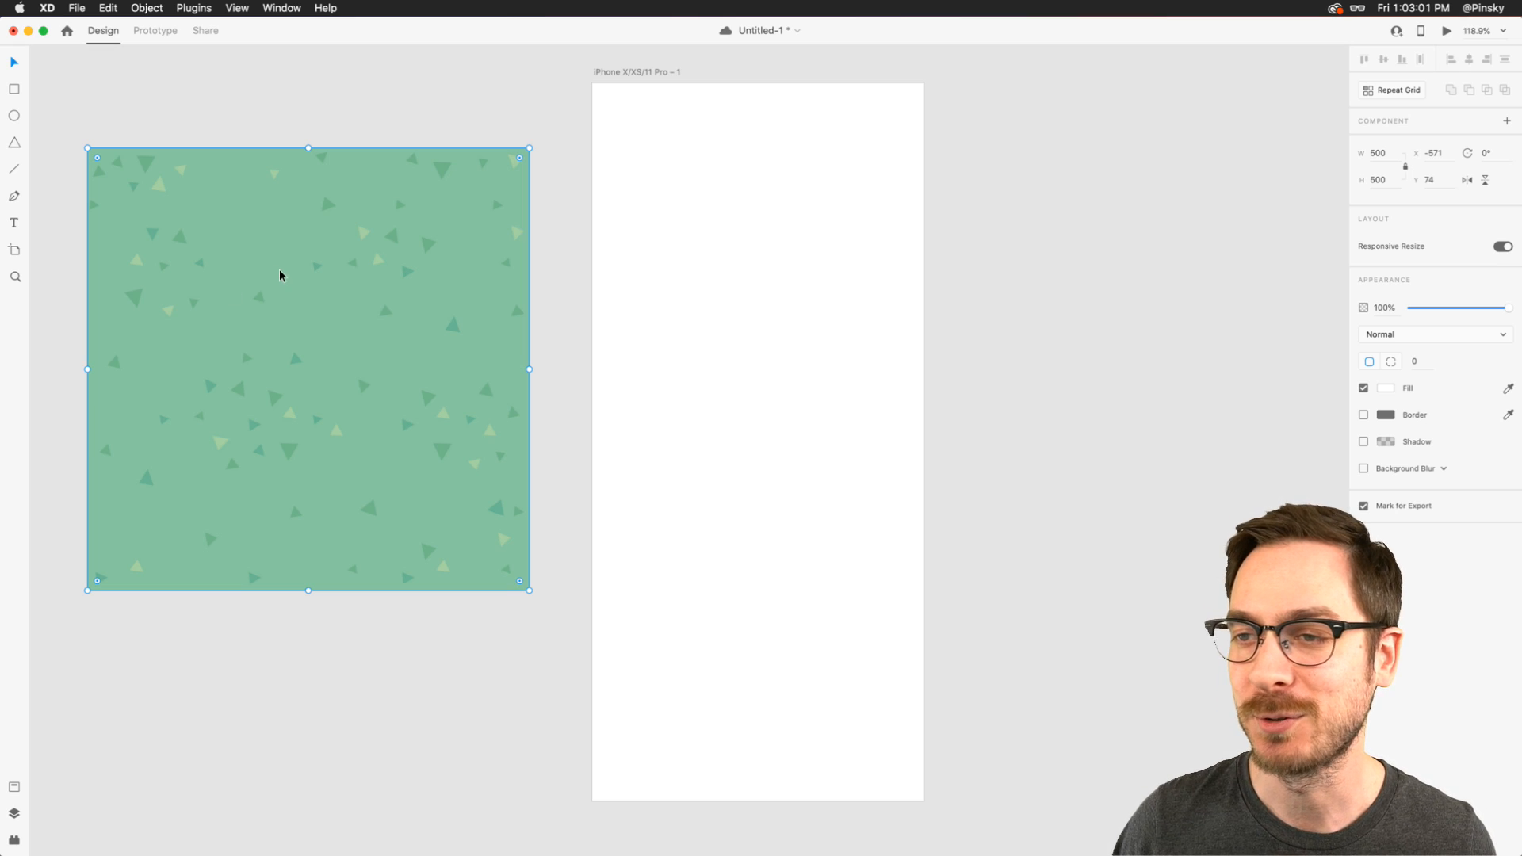
{"action": "left_click_drag", "start_coordinate": [309, 278], "coordinate": [304, 215]}
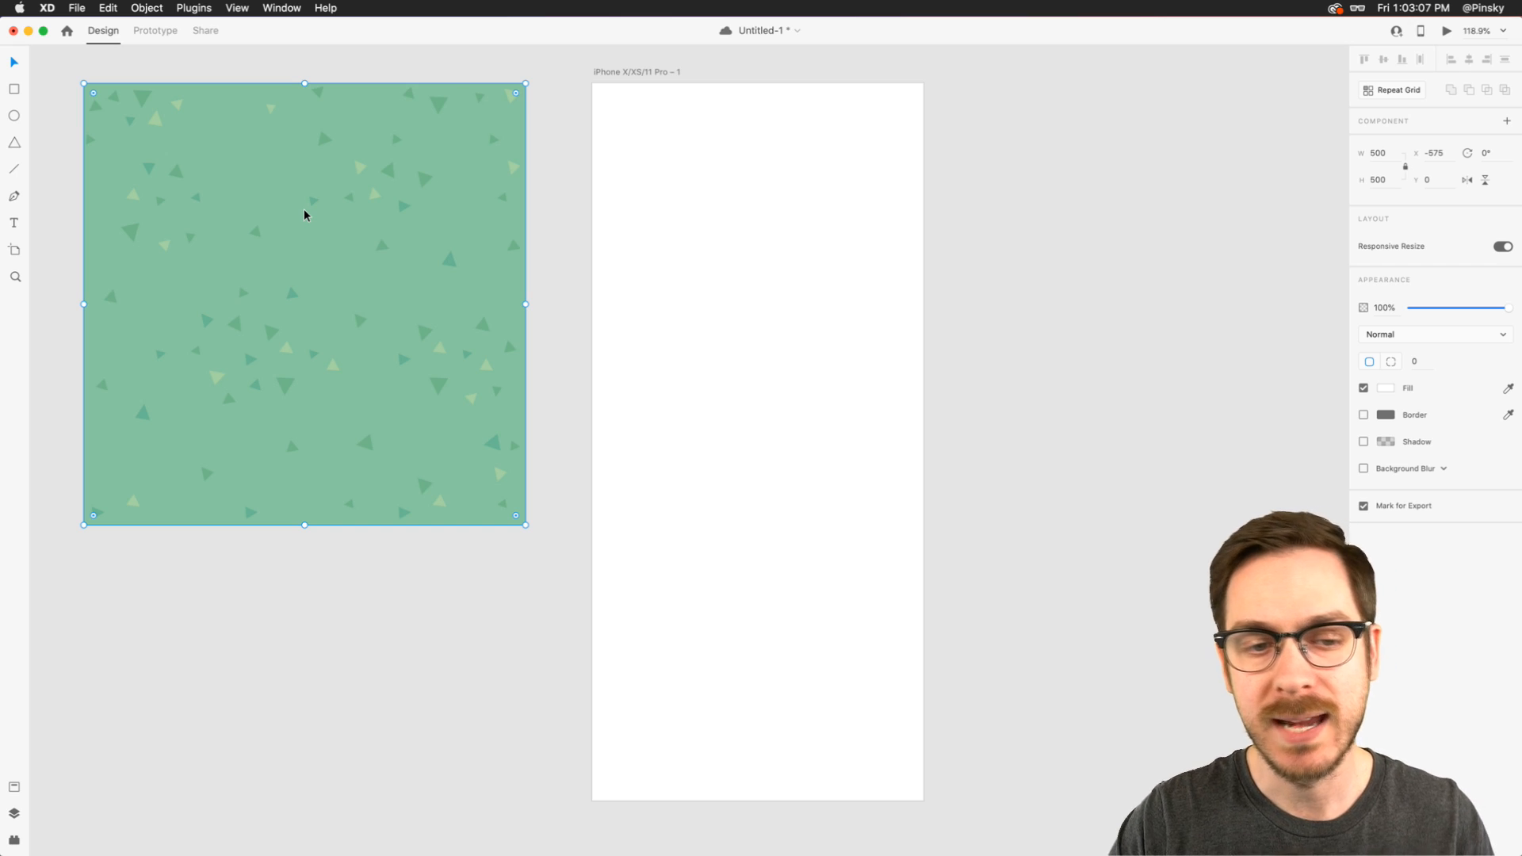
{"action": "left_click_drag", "start_coordinate": [305, 215], "coordinate": [345, 221]}
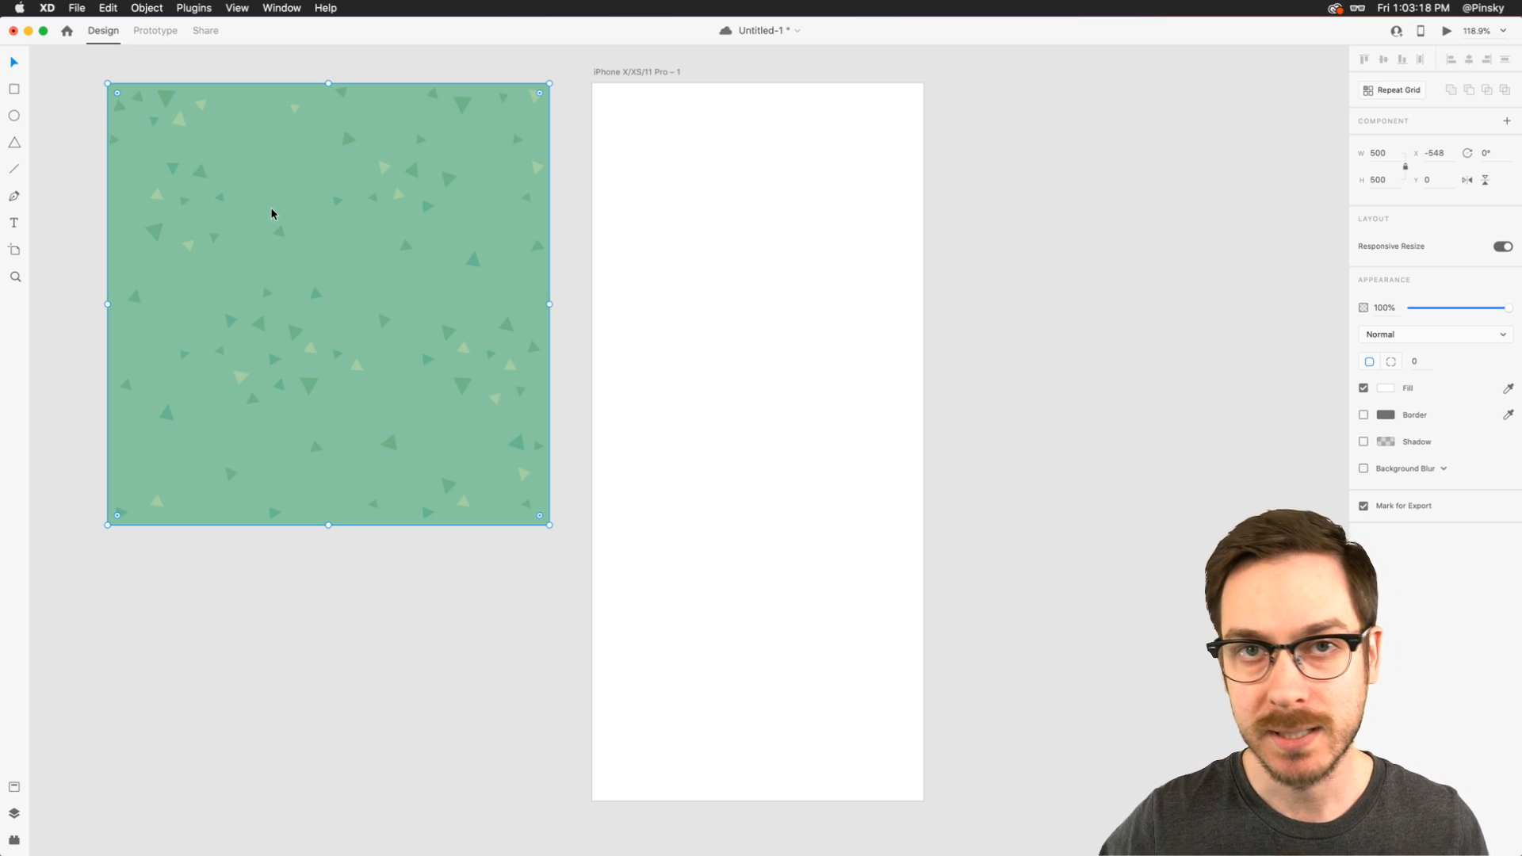
- Fill the iPhone artboard with the green background color sampled from the confetti pattern image
{"action": "scroll", "coordinate": [98, 103], "scroll_direction": "up", "scroll_amount": 5}
{"action": "scroll", "coordinate": [159, 120], "scroll_direction": "up", "scroll_amount": 2}
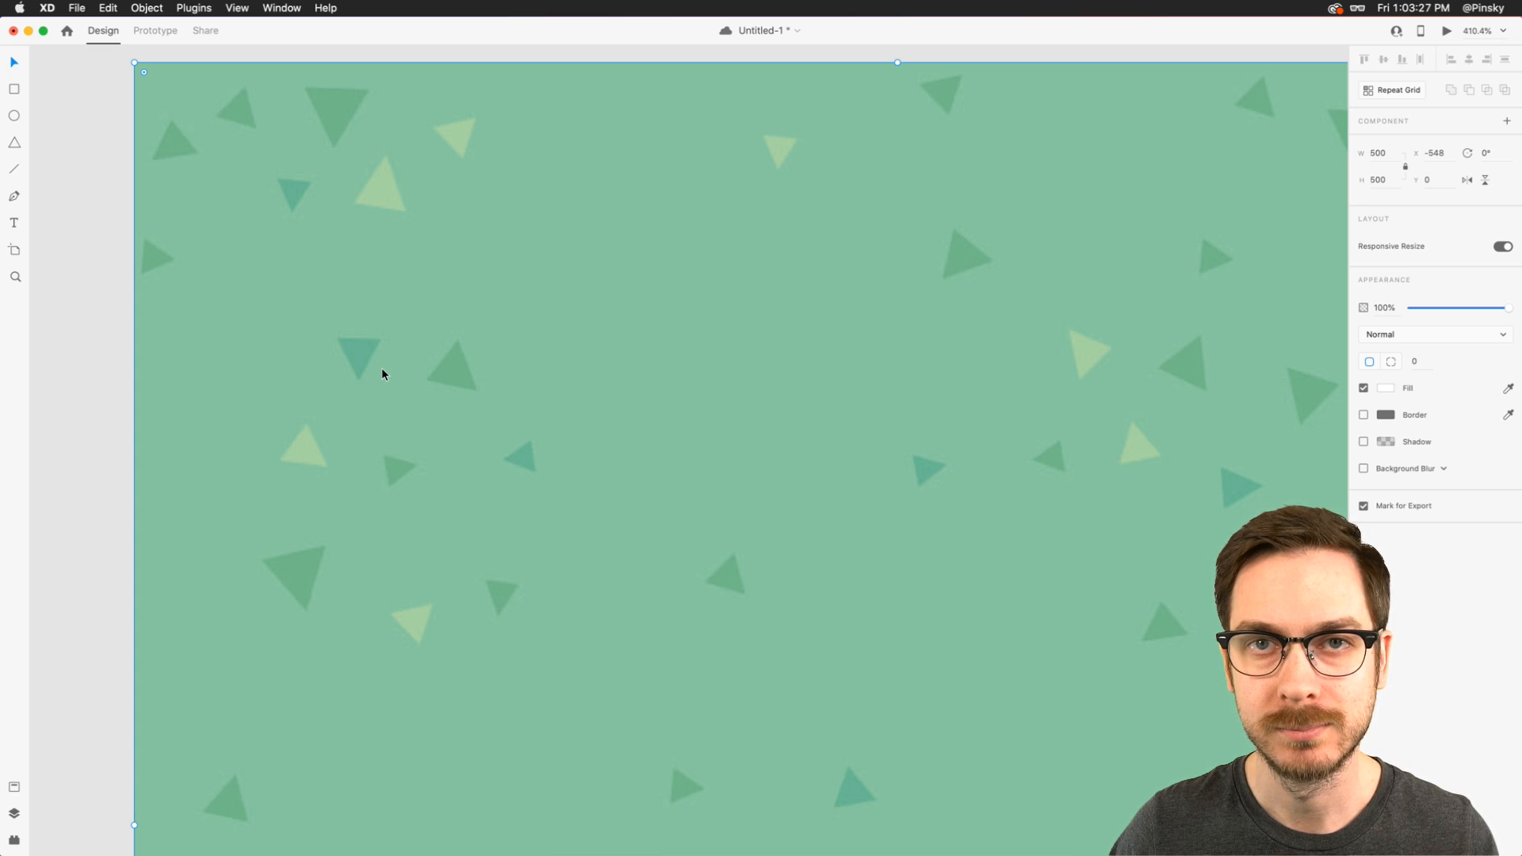
{"action": "scroll", "coordinate": [382, 375], "scroll_direction": "down", "scroll_amount": 5}
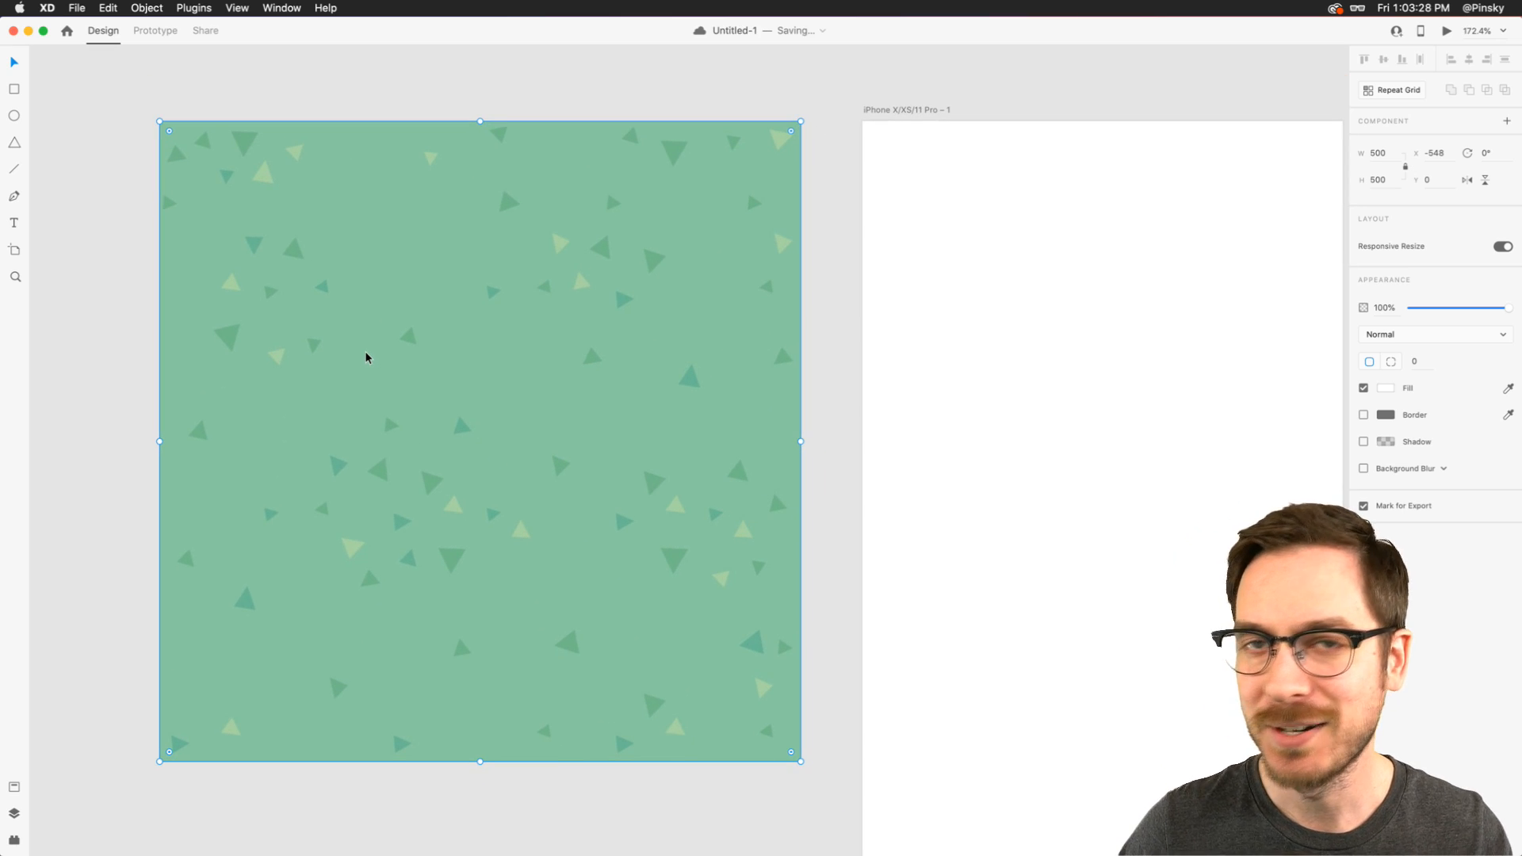
{"action": "scroll", "coordinate": [367, 353], "scroll_direction": "down", "scroll_amount": 2}
{"action": "scroll", "coordinate": [721, 122], "scroll_direction": "right", "scroll_amount": 2}
{"action": "scroll", "coordinate": [721, 122], "scroll_direction": "down", "scroll_amount": 1}
{"action": "left_click", "coordinate": [742, 119]}
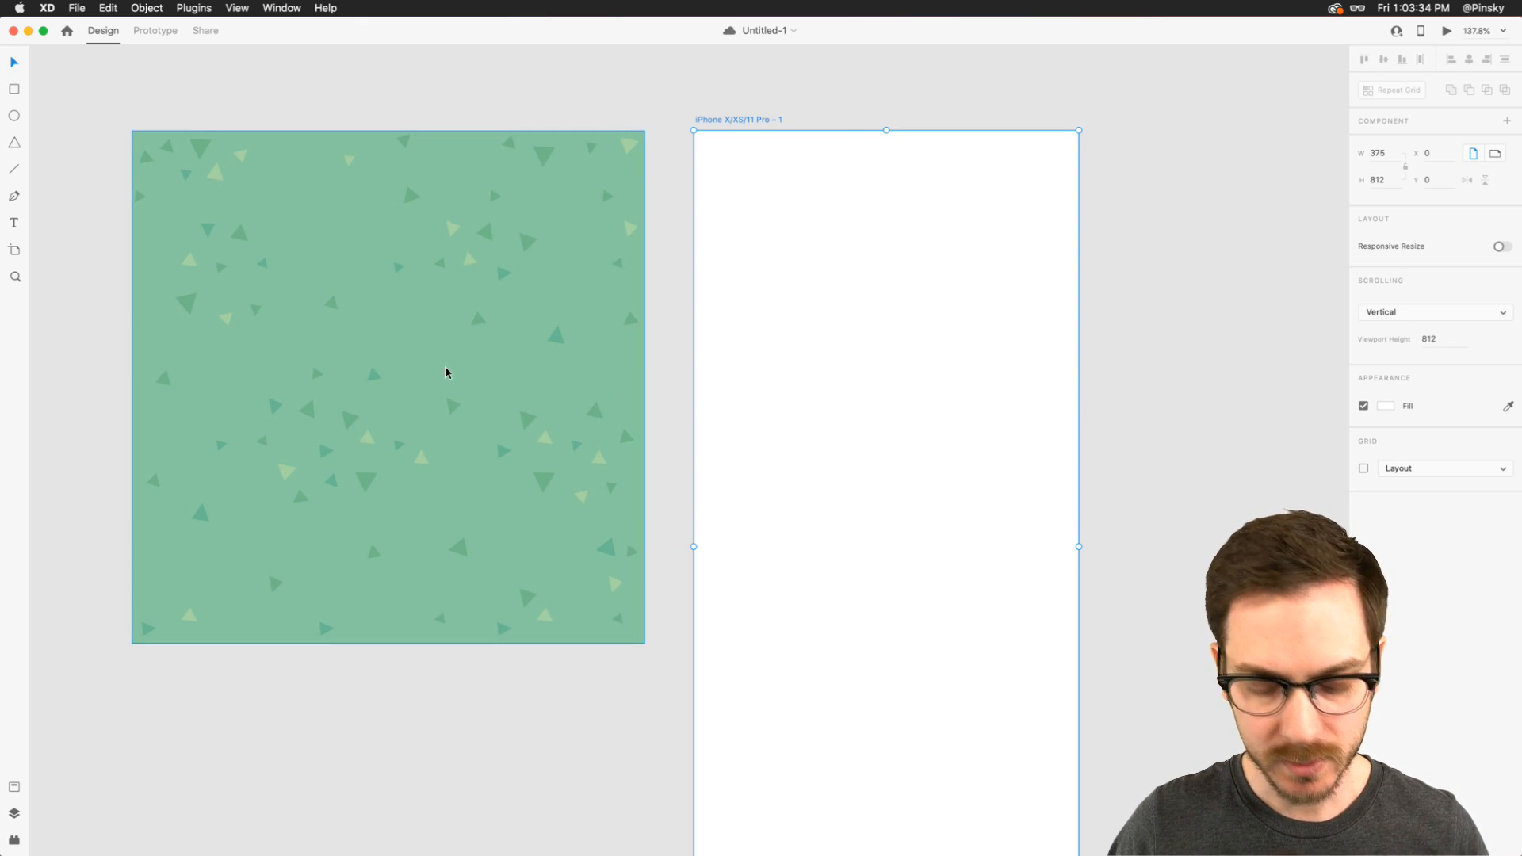
{"action": "key", "text": "i"}
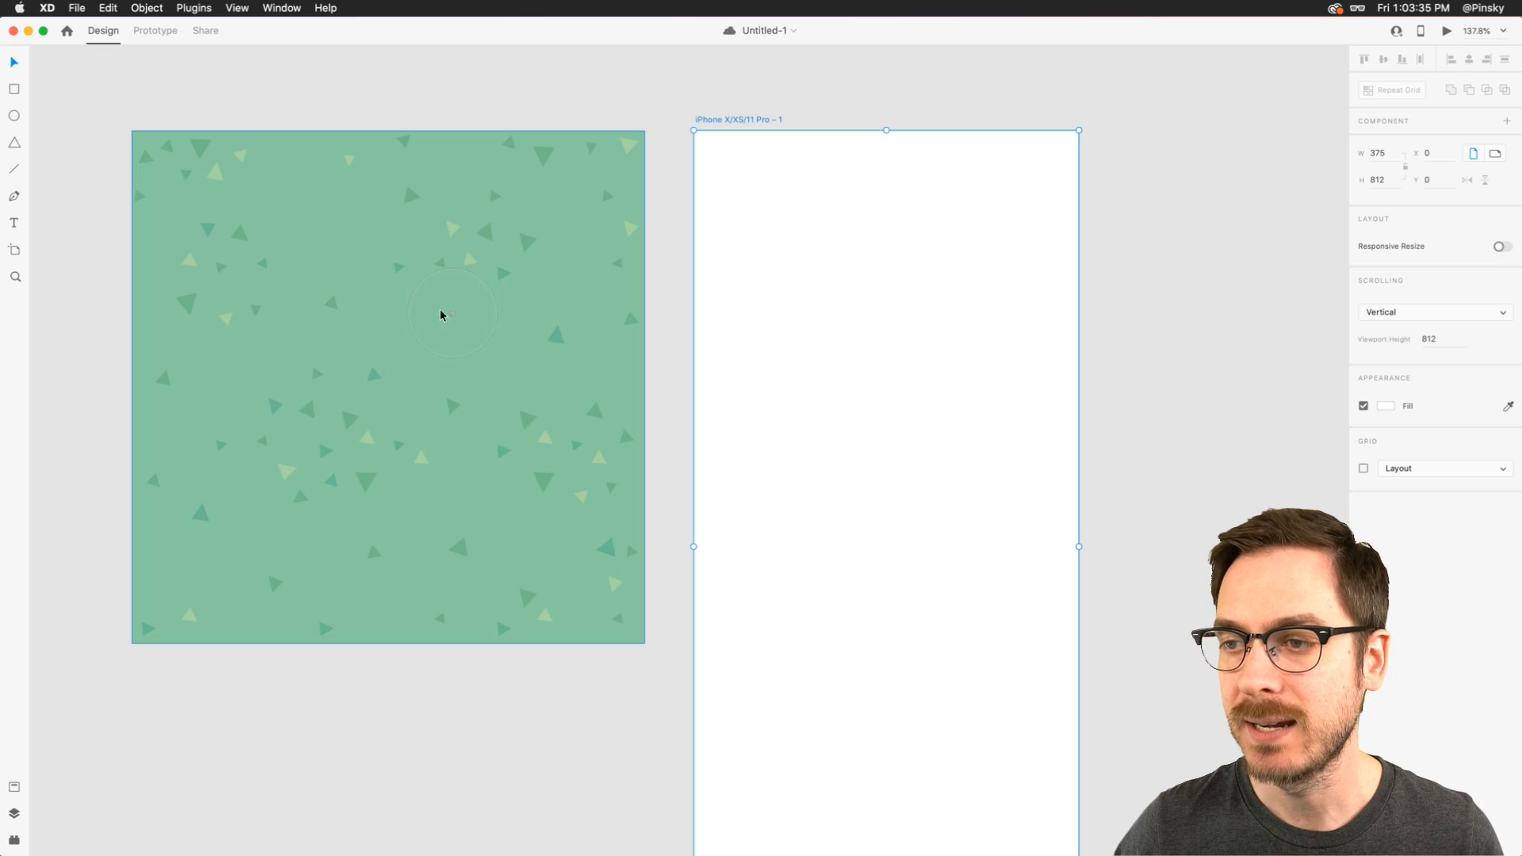
{"action": "left_click", "coordinate": [390, 332]}
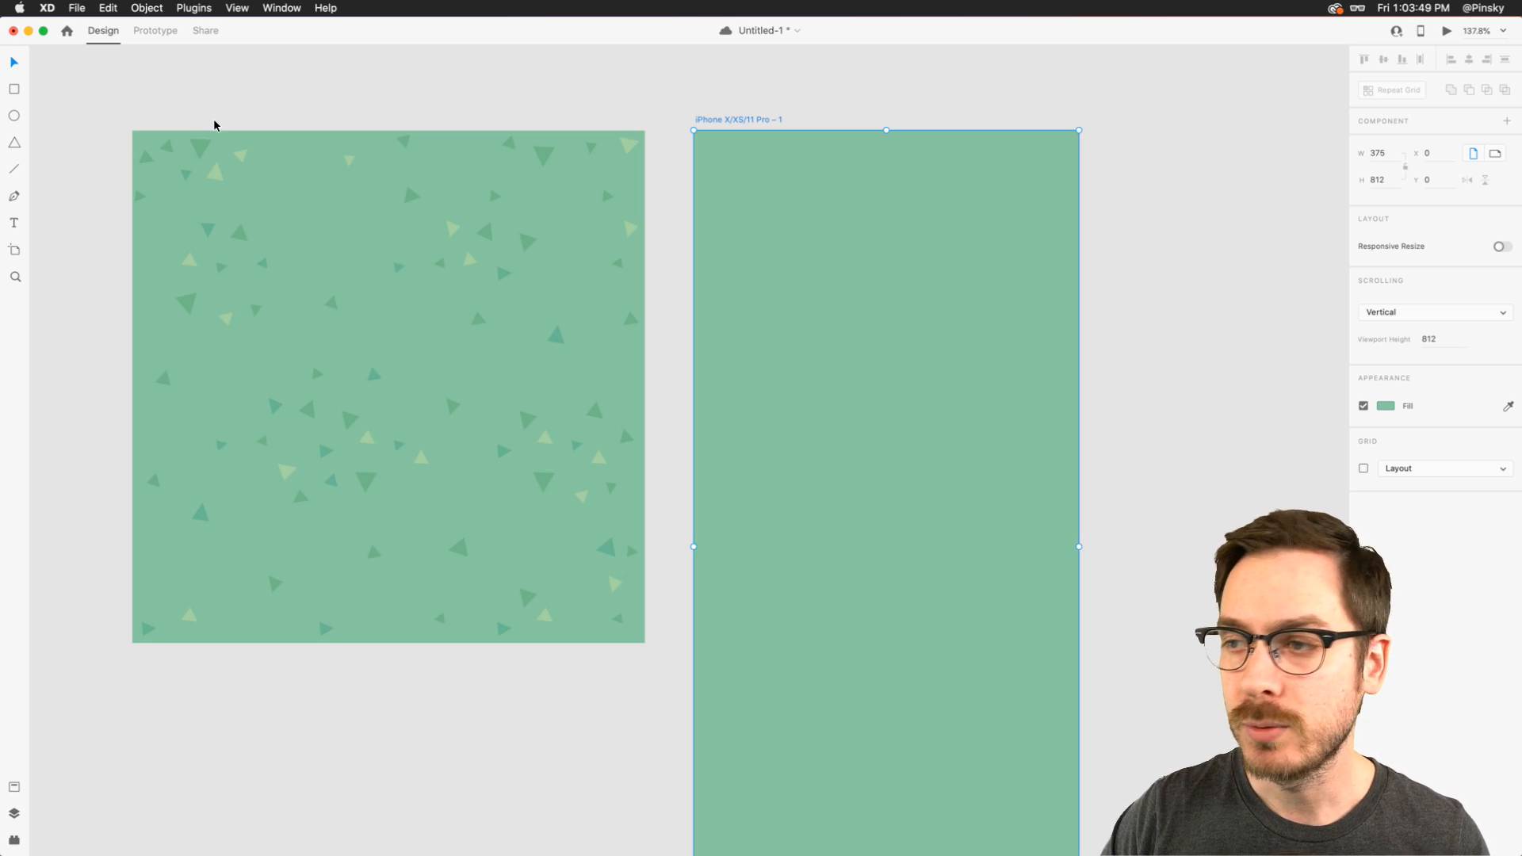
- Draw a square about 68 px wide above the pattern image and fill it with the dark green sampled from a triangle
{"action": "scroll", "coordinate": [212, 126], "scroll_direction": "up", "scroll_amount": 2}
{"action": "key", "text": "r"}
{"action": "left_click_drag", "start_coordinate": [158, 80], "coordinate": [227, 149]}
{"action": "key", "text": "i"}
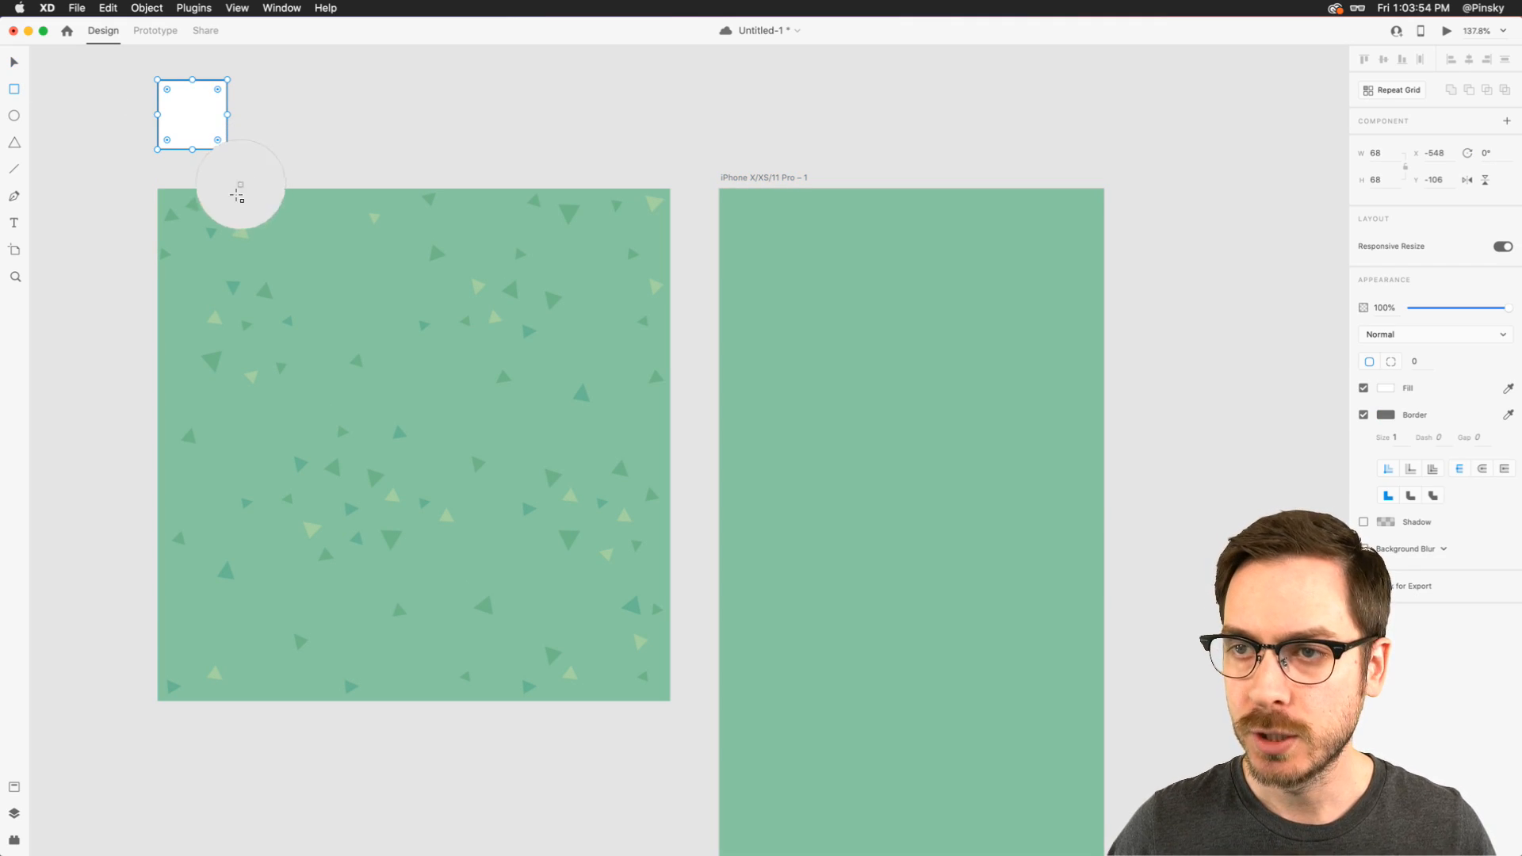
{"action": "left_click", "coordinate": [219, 204]}
- Duplicate the square twice in a row and fill the copies with the light green and teal sampled from the pattern's triangles
{"action": "key", "text": "v"}
{"action": "left_click_drag", "start_coordinate": [193, 121], "coordinate": [351, 127]}
{"action": "key", "text": "i"}
{"action": "left_click", "coordinate": [266, 213]}
{"action": "key", "text": "i"}
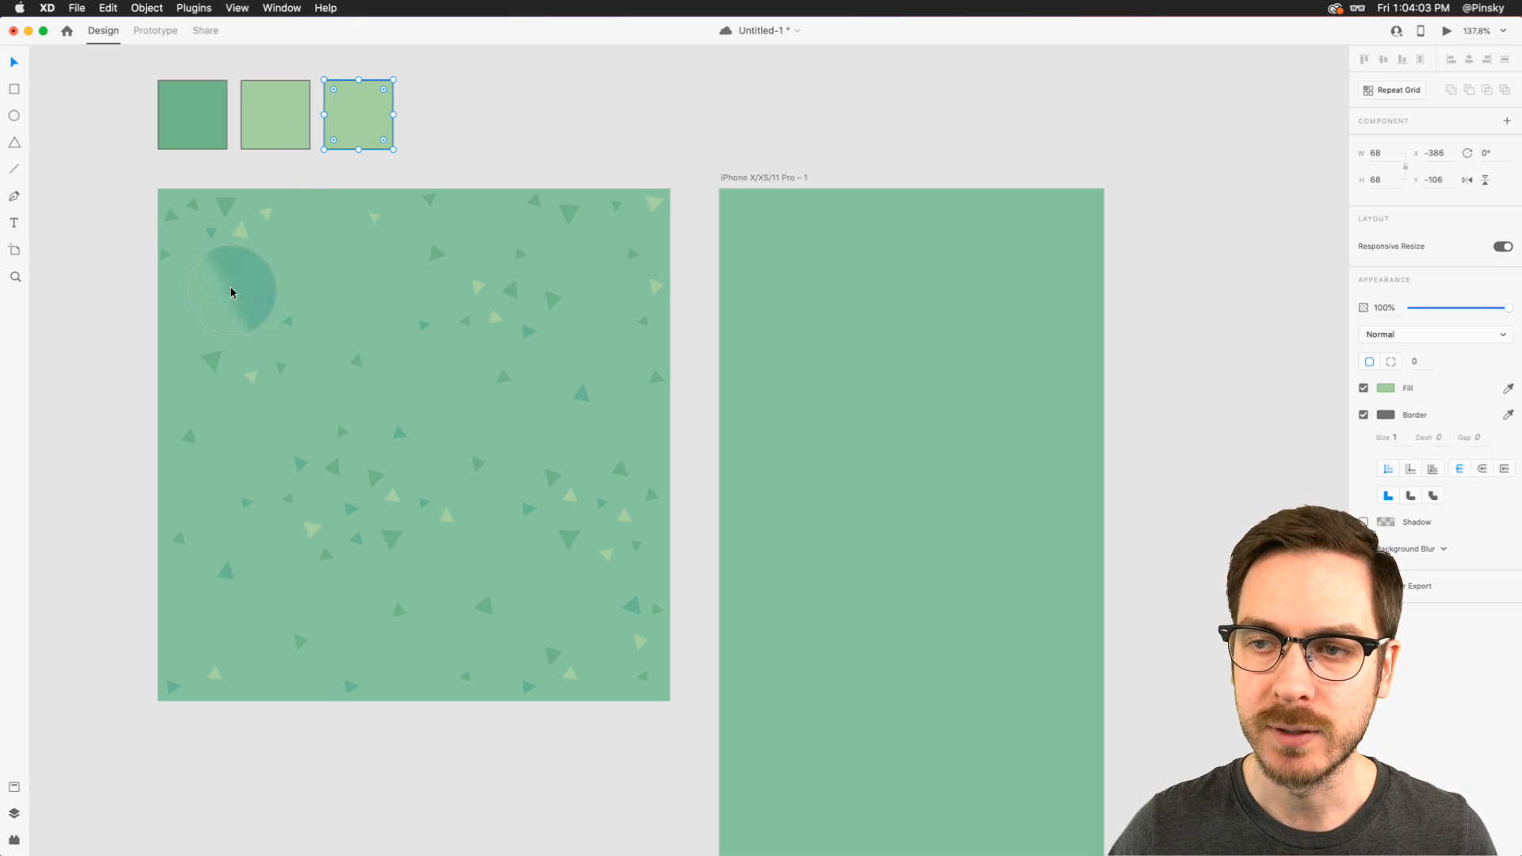
{"action": "left_click", "coordinate": [232, 289]}
- Remove the borders from all three color squares and save their fills as document color assets
{"action": "left_click_drag", "start_coordinate": [418, 50], "coordinate": [206, 120]}
{"action": "left_click", "coordinate": [1363, 414]}
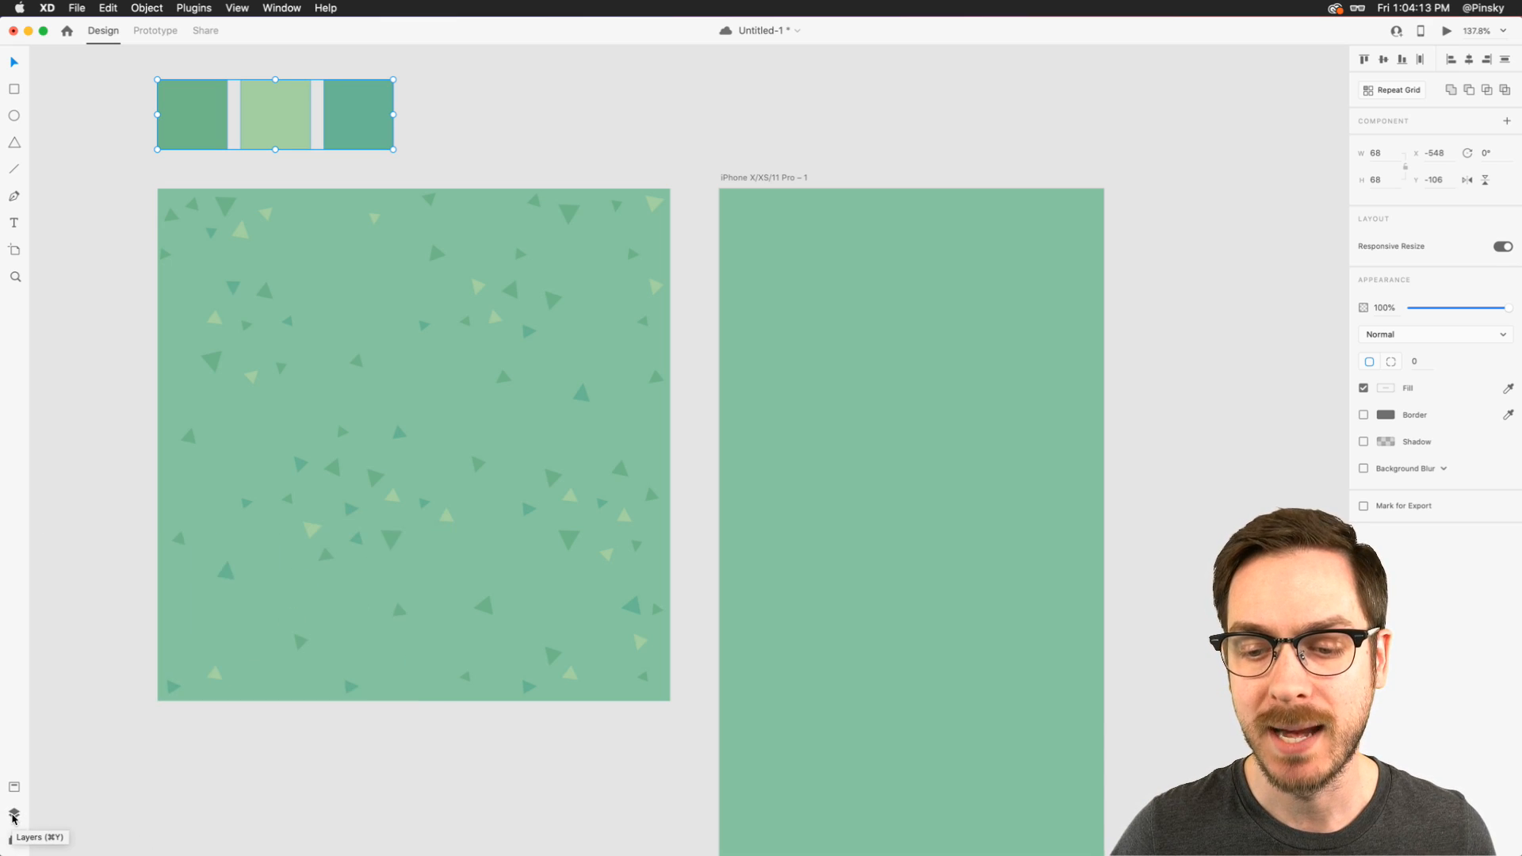
{"action": "left_click", "coordinate": [14, 813]}
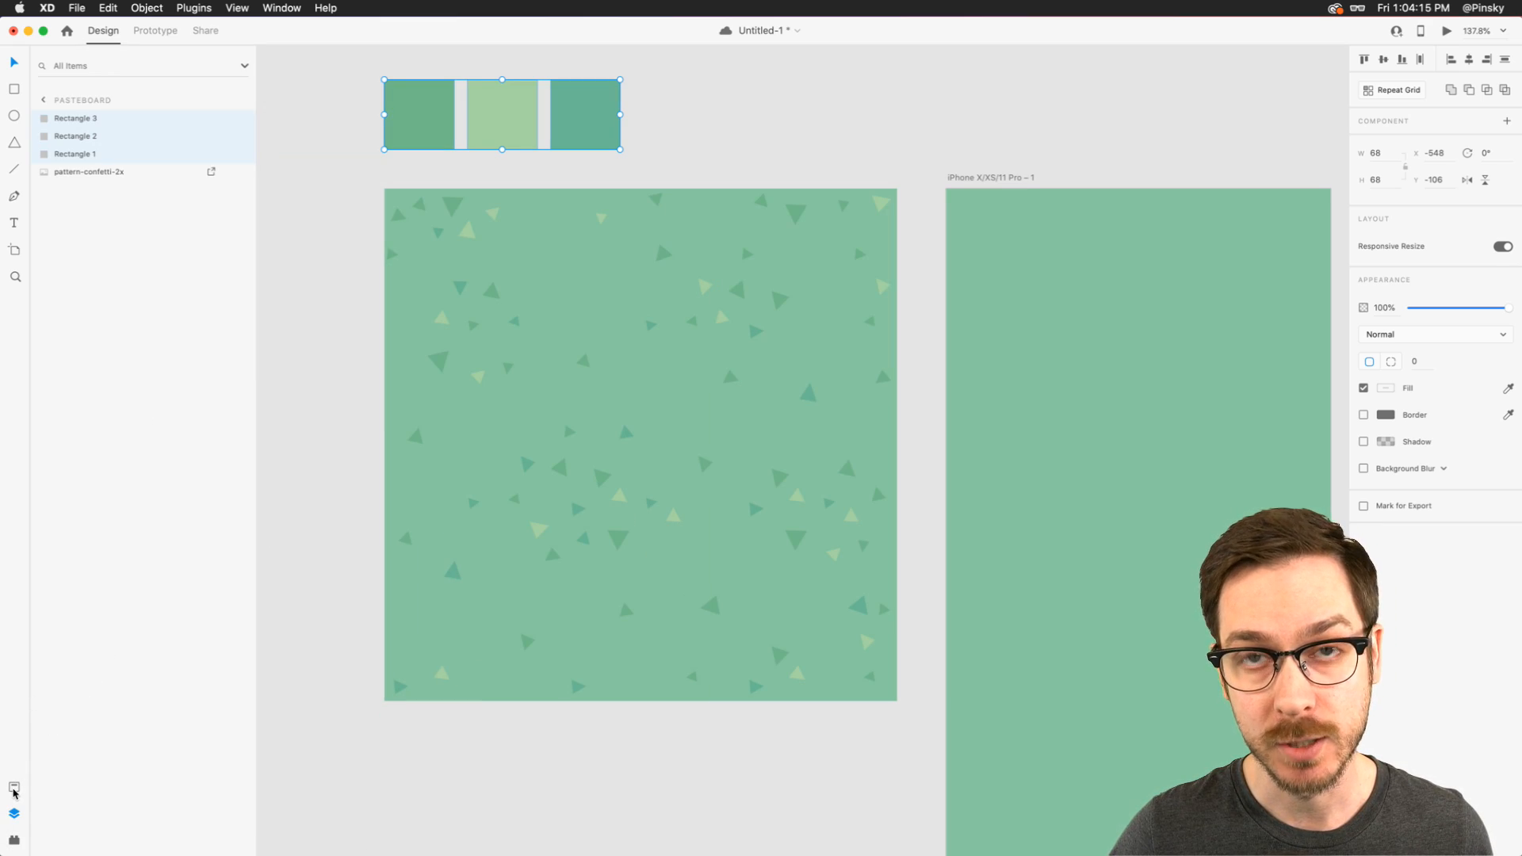
{"action": "left_click", "coordinate": [13, 788]}
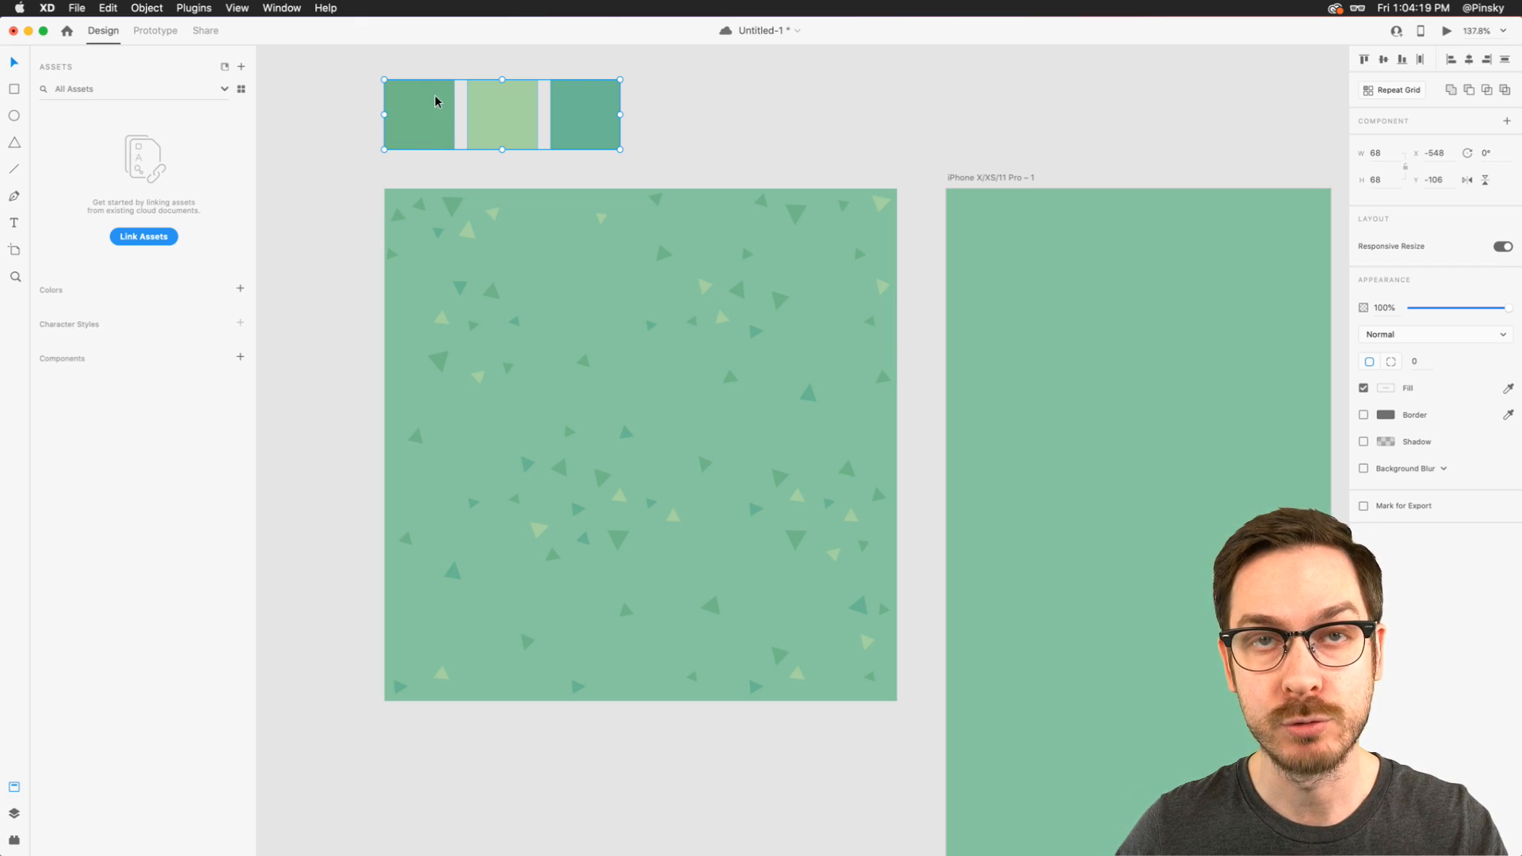
{"action": "left_click", "coordinate": [241, 291]}
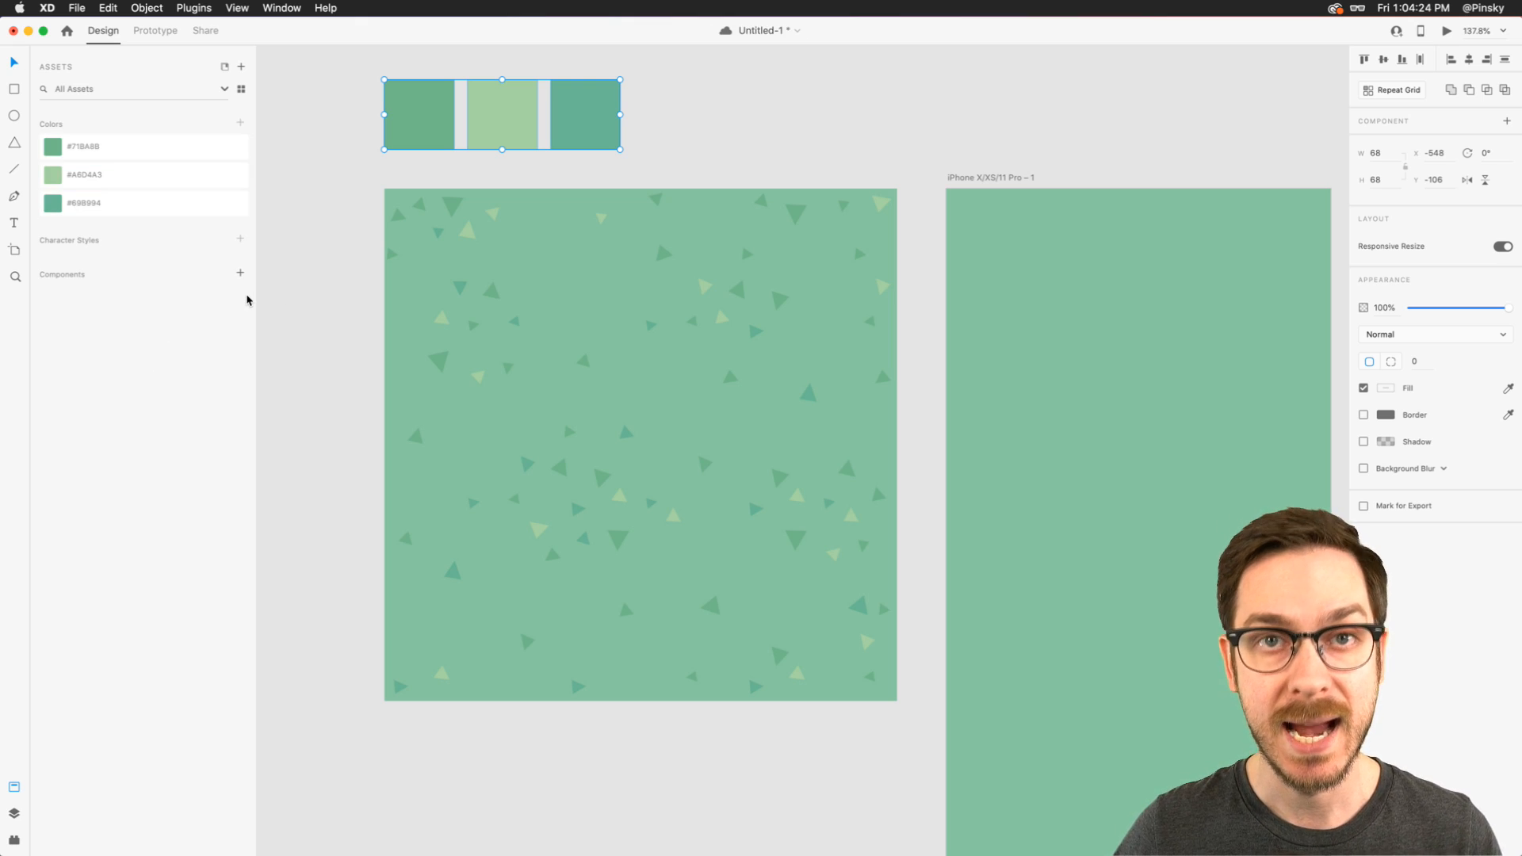
- Draw a triangle about 25 × 23 px near the artboard's upper-left corner, fill it with the saved dark green, and remove its border
{"action": "scroll", "coordinate": [373, 224], "scroll_direction": "right", "scroll_amount": 5}
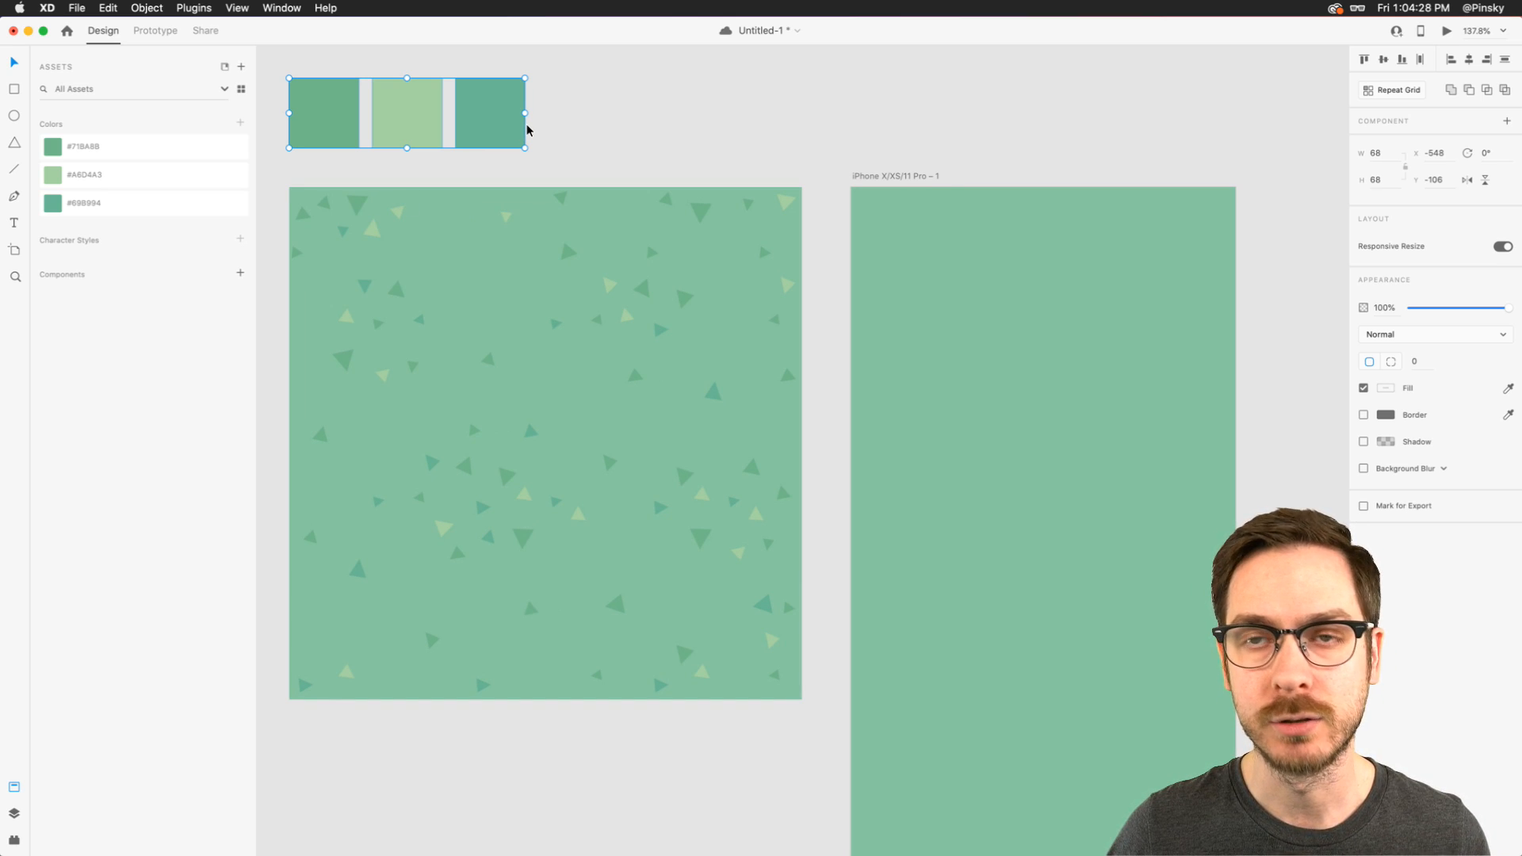
{"action": "scroll", "coordinate": [584, 129], "scroll_direction": "right", "scroll_amount": 5}
{"action": "scroll", "coordinate": [584, 129], "scroll_direction": "down", "scroll_amount": 2}
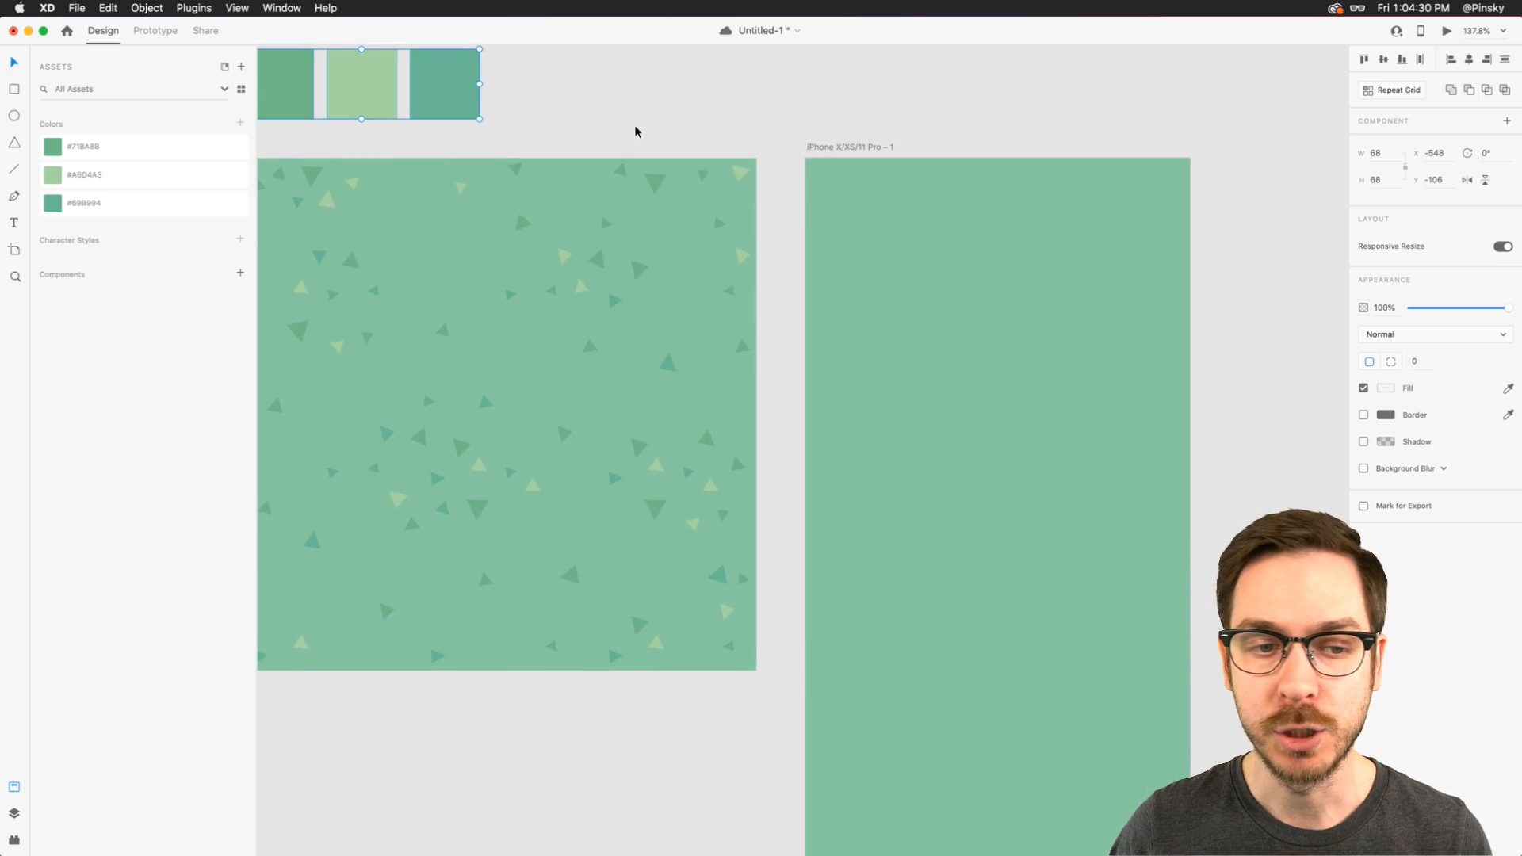
{"action": "left_click", "coordinate": [816, 262]}
{"action": "scroll", "coordinate": [394, 306], "scroll_direction": "left", "scroll_amount": 10}
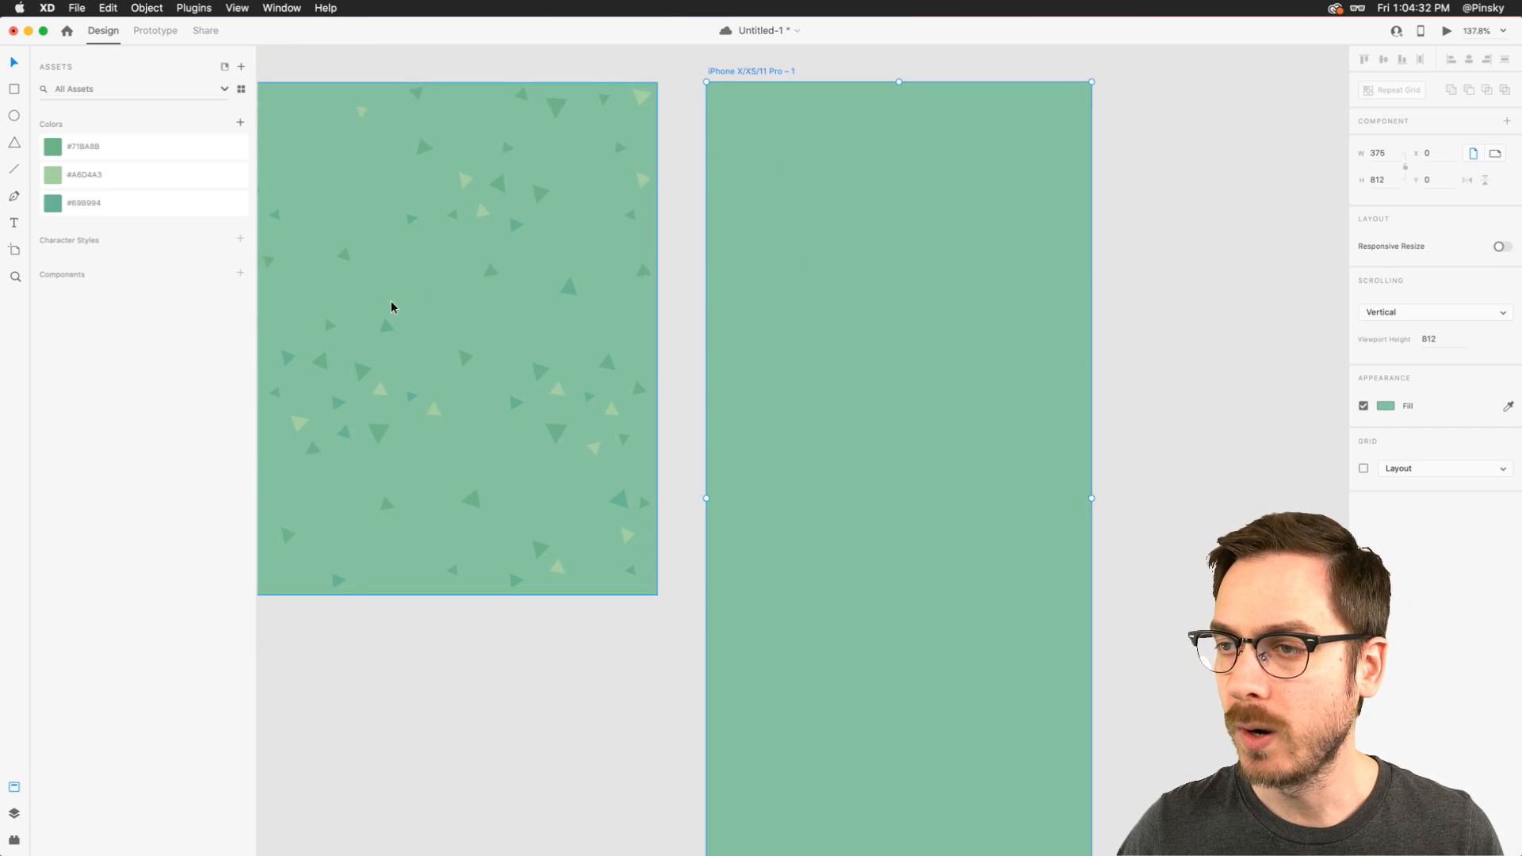
{"action": "scroll", "coordinate": [398, 228], "scroll_direction": "down", "scroll_amount": 1}
{"action": "scroll", "coordinate": [419, 264], "scroll_direction": "left", "scroll_amount": 1}
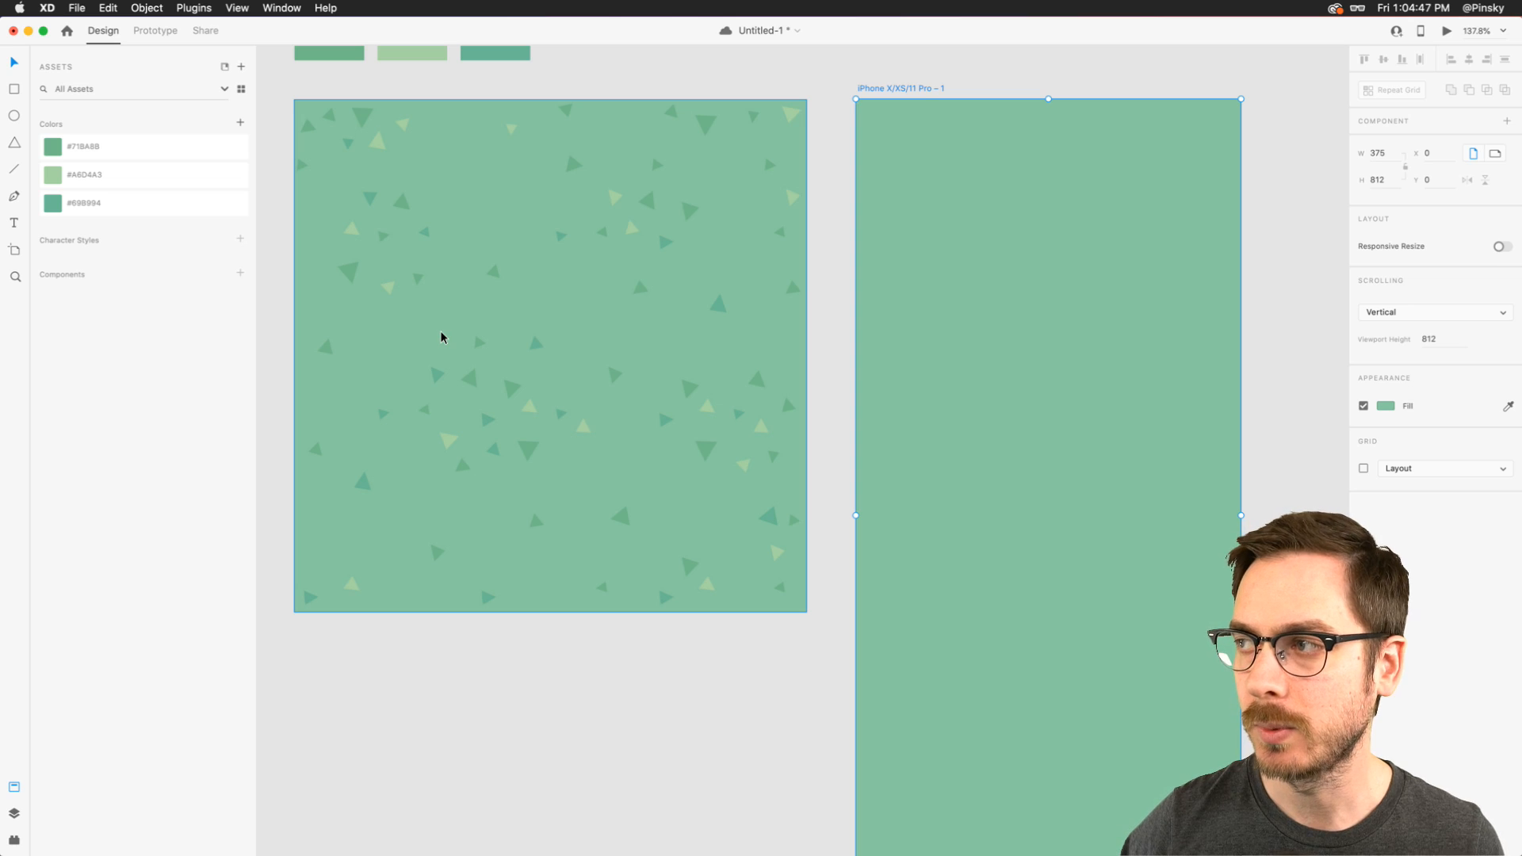
{"action": "scroll", "coordinate": [1049, 123], "scroll_direction": "up", "scroll_amount": 5}
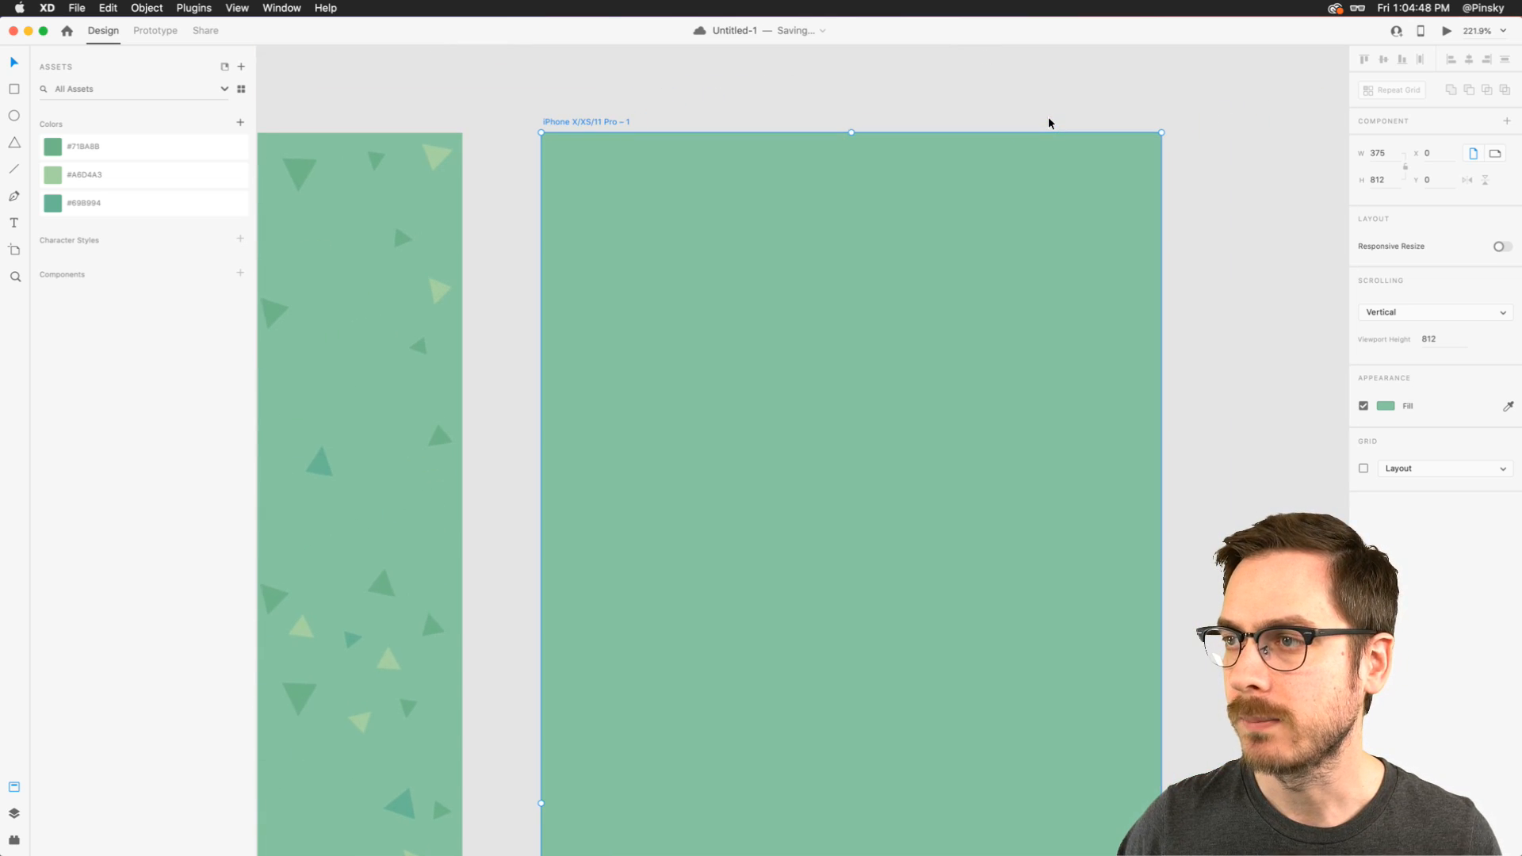
{"action": "left_click", "coordinate": [15, 144]}
{"action": "mouse_move", "coordinate": [581, 197]}
{"action": "left_mouse_down"}
{"action": "mouse_move", "coordinate": [612, 243]}
{"action": "mouse_move", "coordinate": [626, 241]}
{"action": "mouse_move", "coordinate": [617, 216]}
{"action": "left_mouse_up"}
{"action": "key", "text": "v"}
{"action": "left_click", "coordinate": [130, 151]}
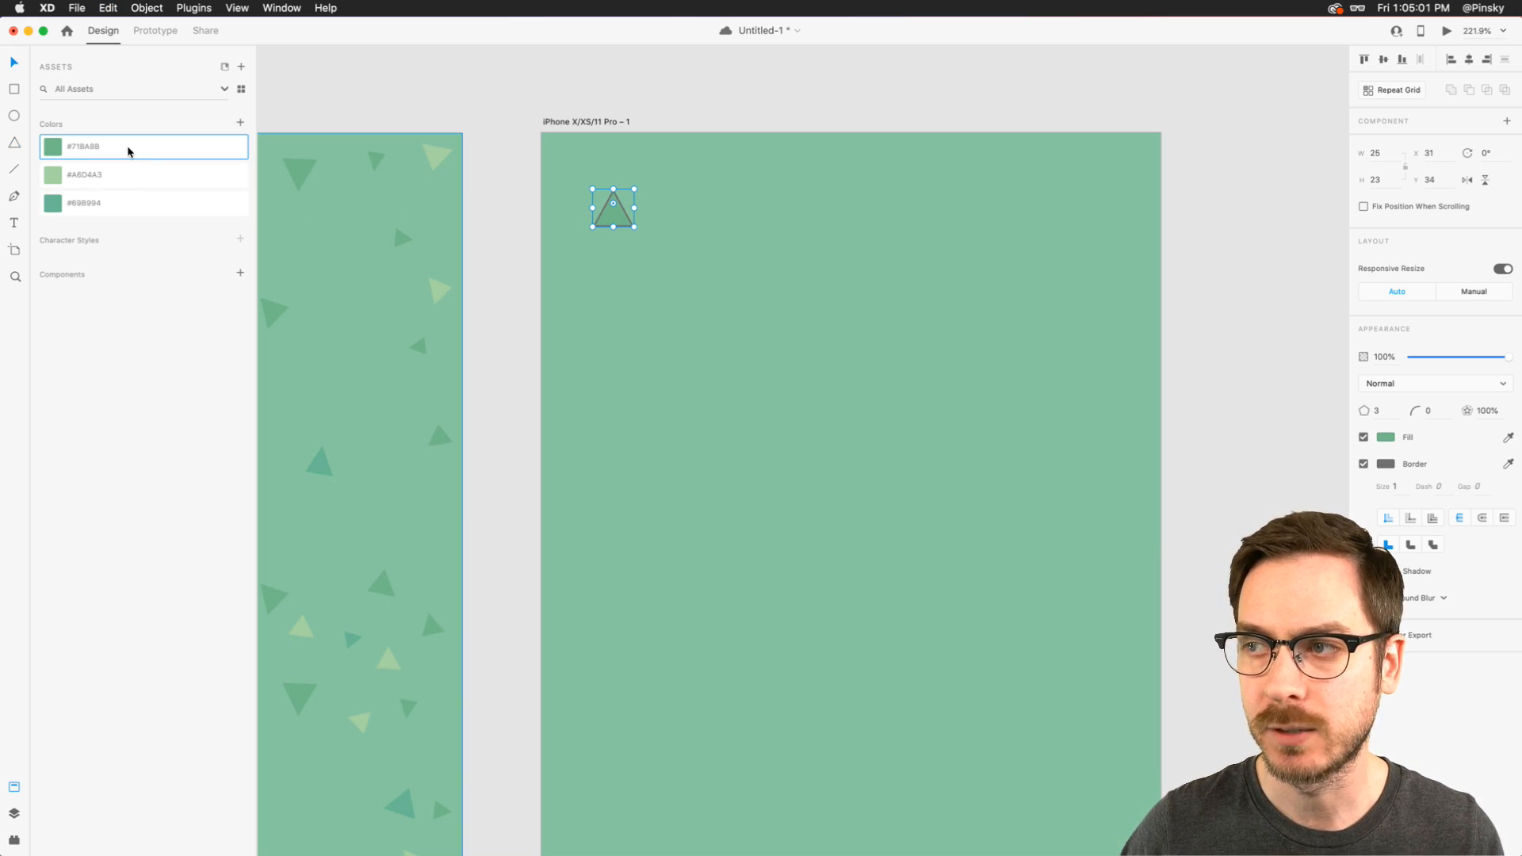
{"action": "left_click", "coordinate": [1364, 464]}
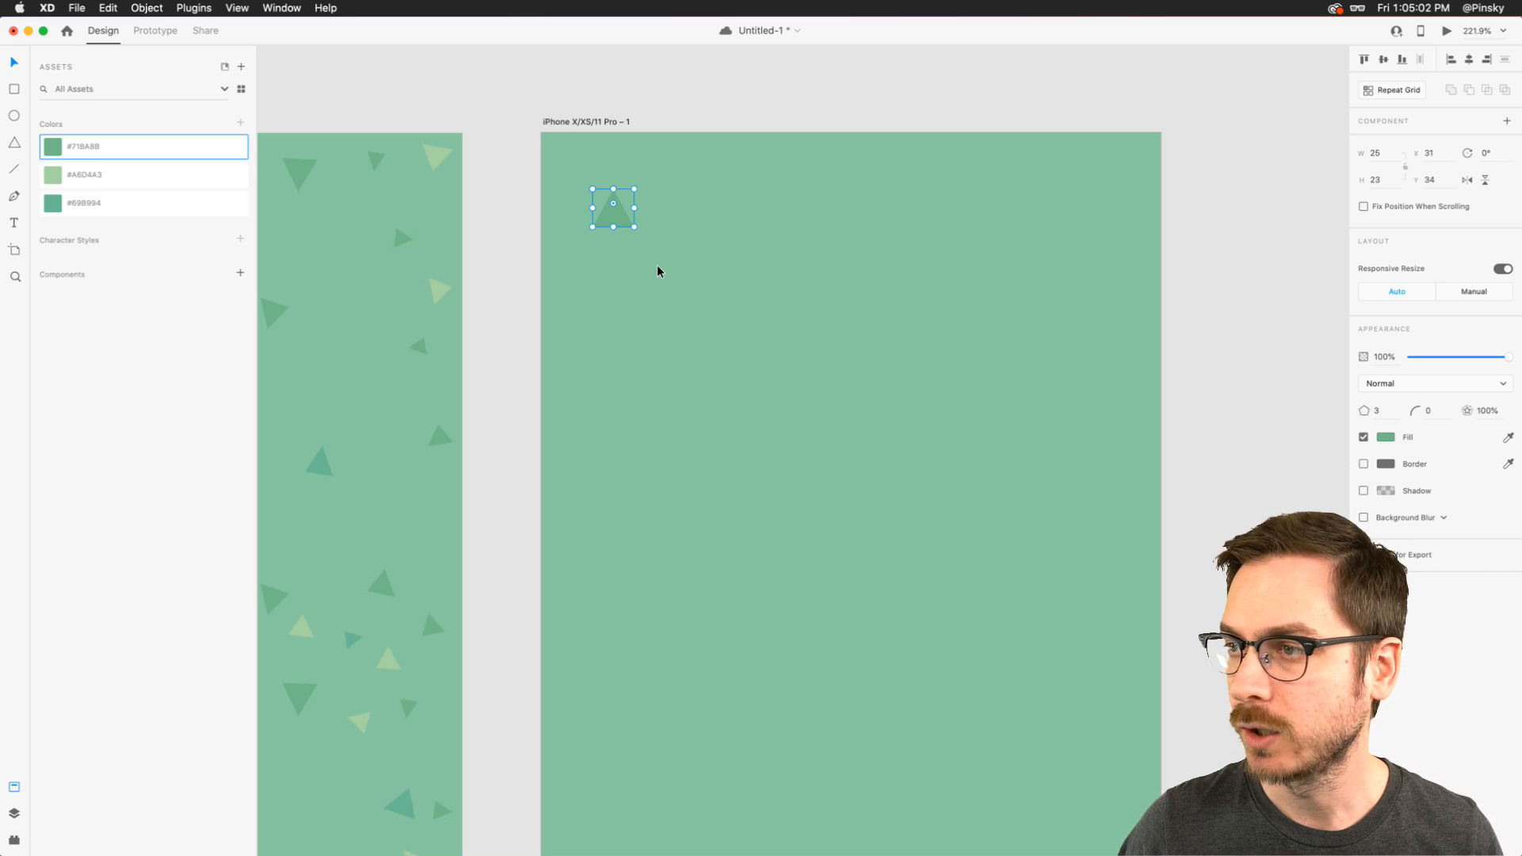
- Rotate the triangle to 148°, try a copy filled with the saved light green, undo the copy, and reselect the original triangle
{"action": "left_click_drag", "start_coordinate": [638, 231], "coordinate": [761, 181]}
{"action": "left_click", "coordinate": [85, 174]}
{"action": "key", "text": "super+z"}
{"action": "key", "text": "super+z"}
{"action": "key", "text": "super+z"}
{"action": "key", "text": "super+z"}
{"action": "left_click", "coordinate": [758, 177]}
{"action": "left_click", "coordinate": [609, 204]}
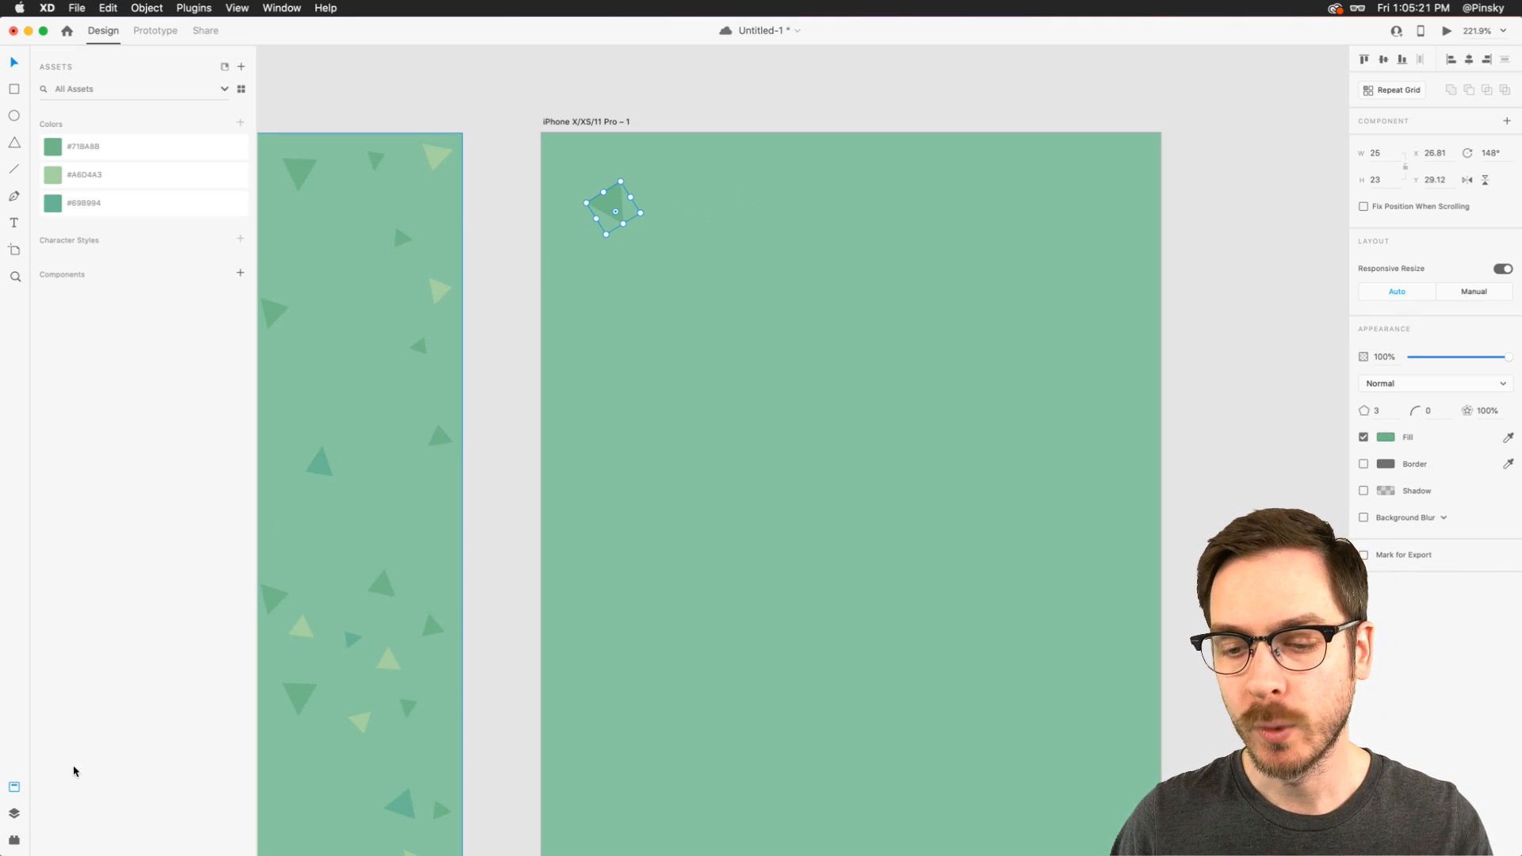
- Open the plugin list, go to plugin discovery, and look through the featured plugins and collections
{"action": "left_click", "coordinate": [14, 840]}
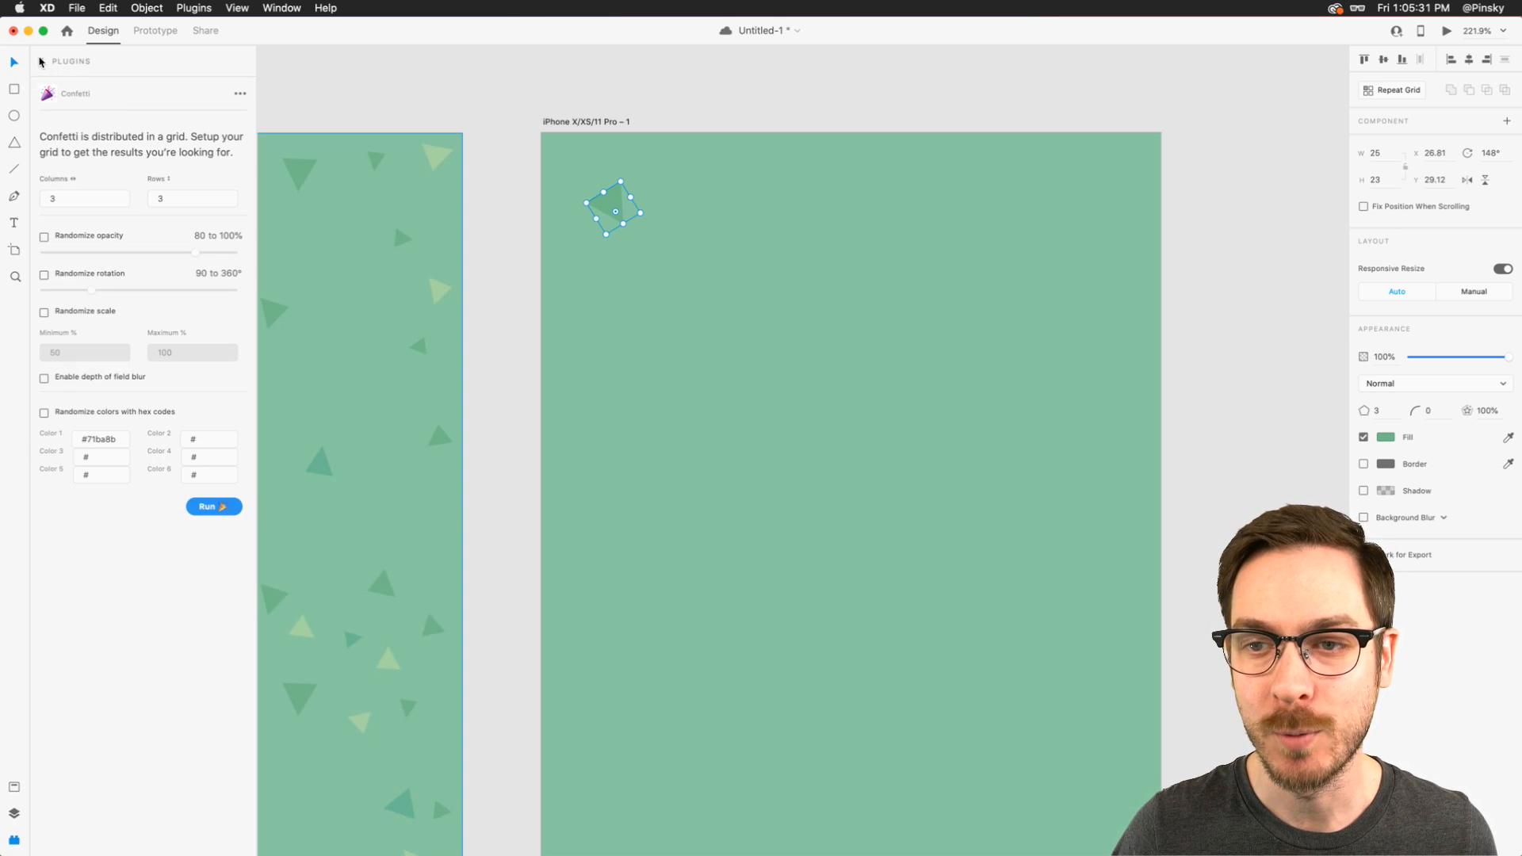
{"action": "left_click", "coordinate": [41, 61]}
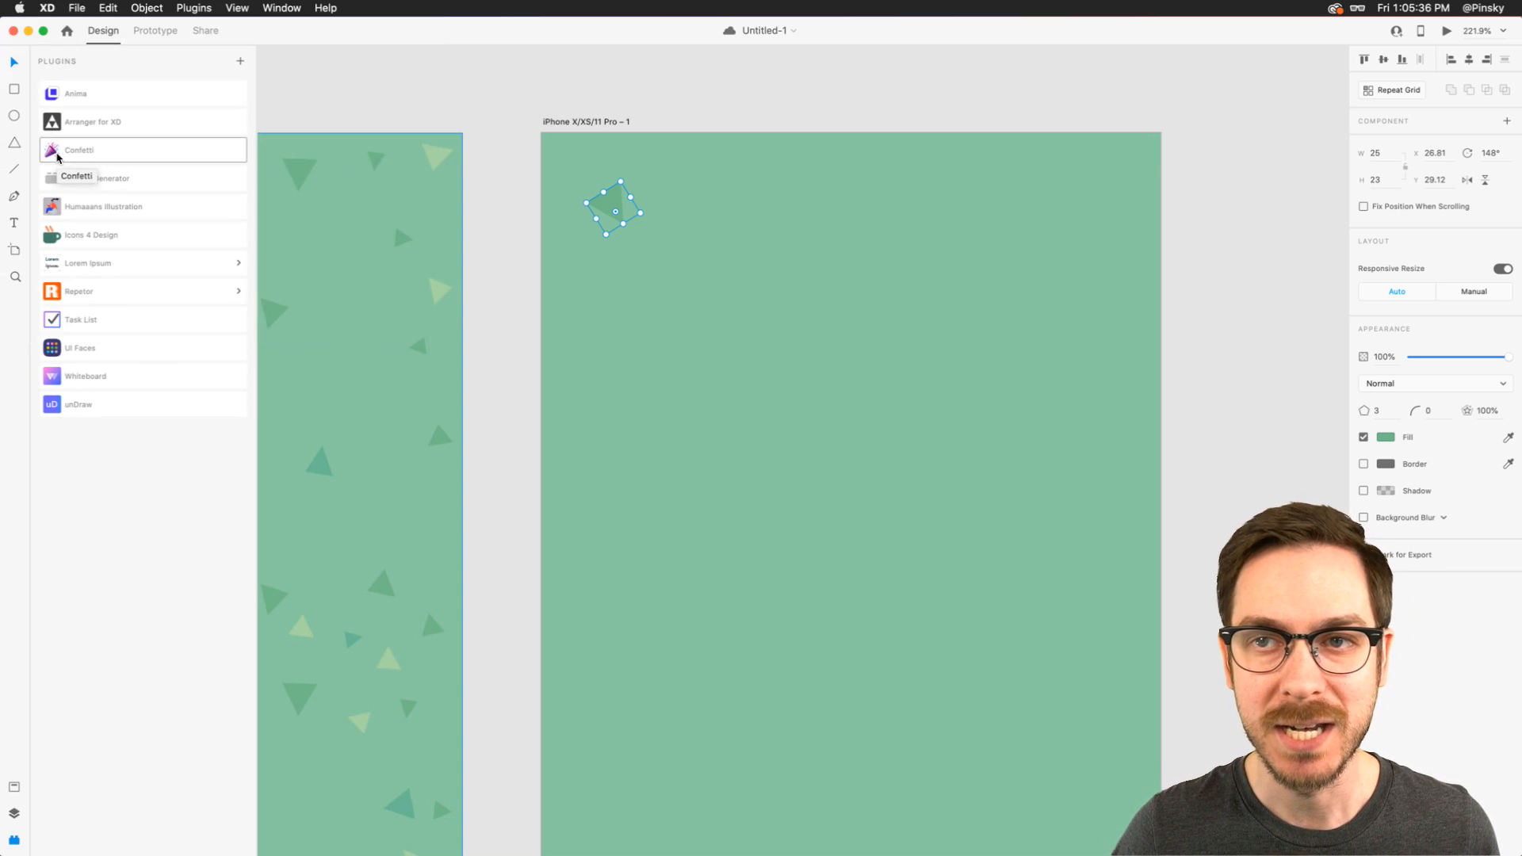
{"action": "left_click", "coordinate": [241, 62]}
{"action": "left_click_drag", "start_coordinate": [746, 63], "coordinate": [287, 74]}
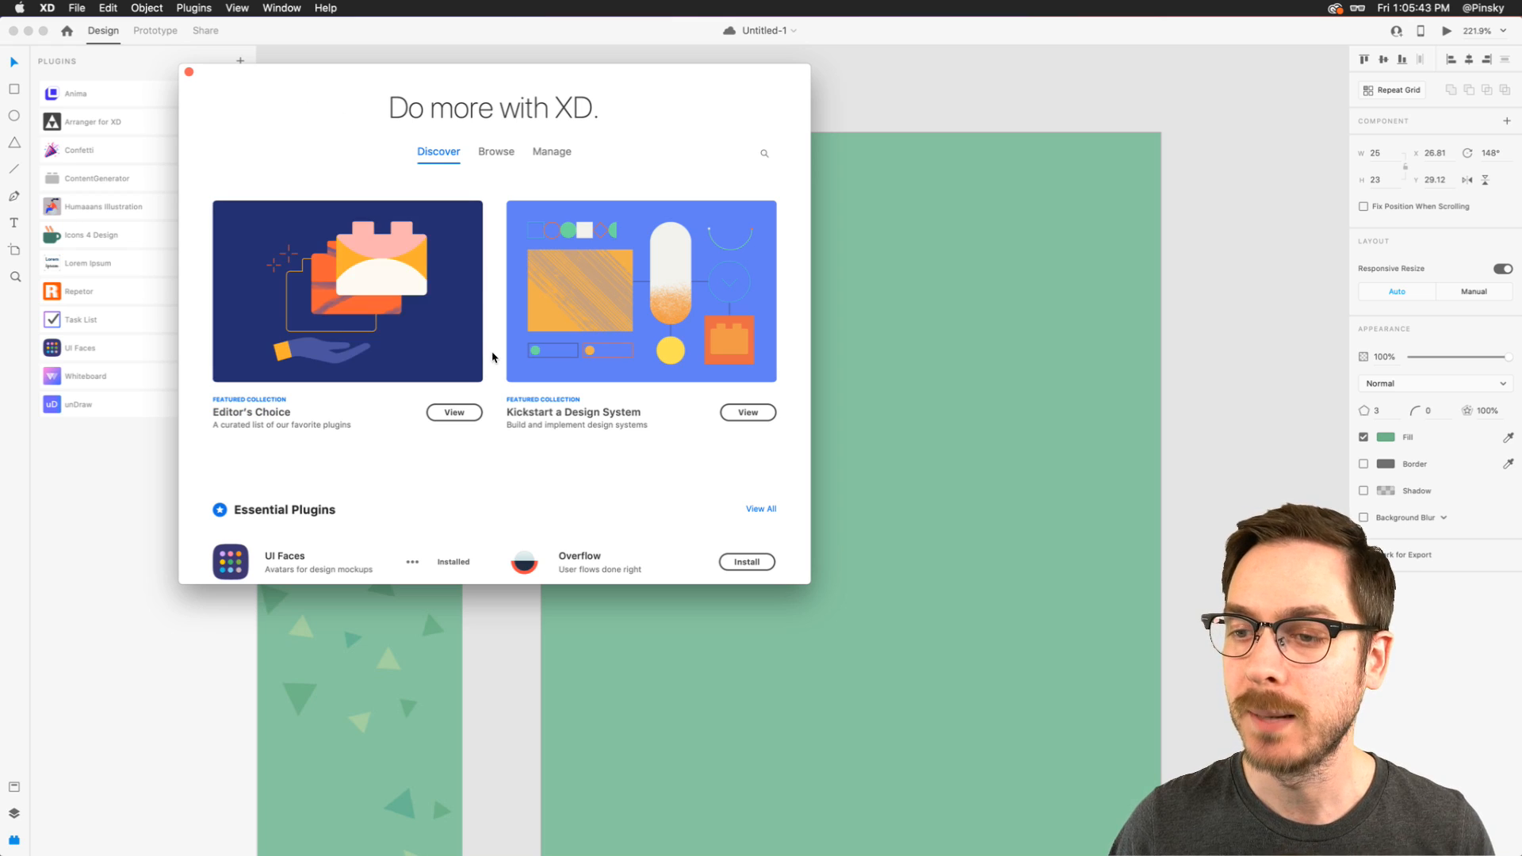
{"action": "scroll", "coordinate": [494, 353], "scroll_direction": "down", "scroll_amount": 5}
{"action": "scroll", "coordinate": [398, 343], "scroll_direction": "down", "scroll_amount": 4}
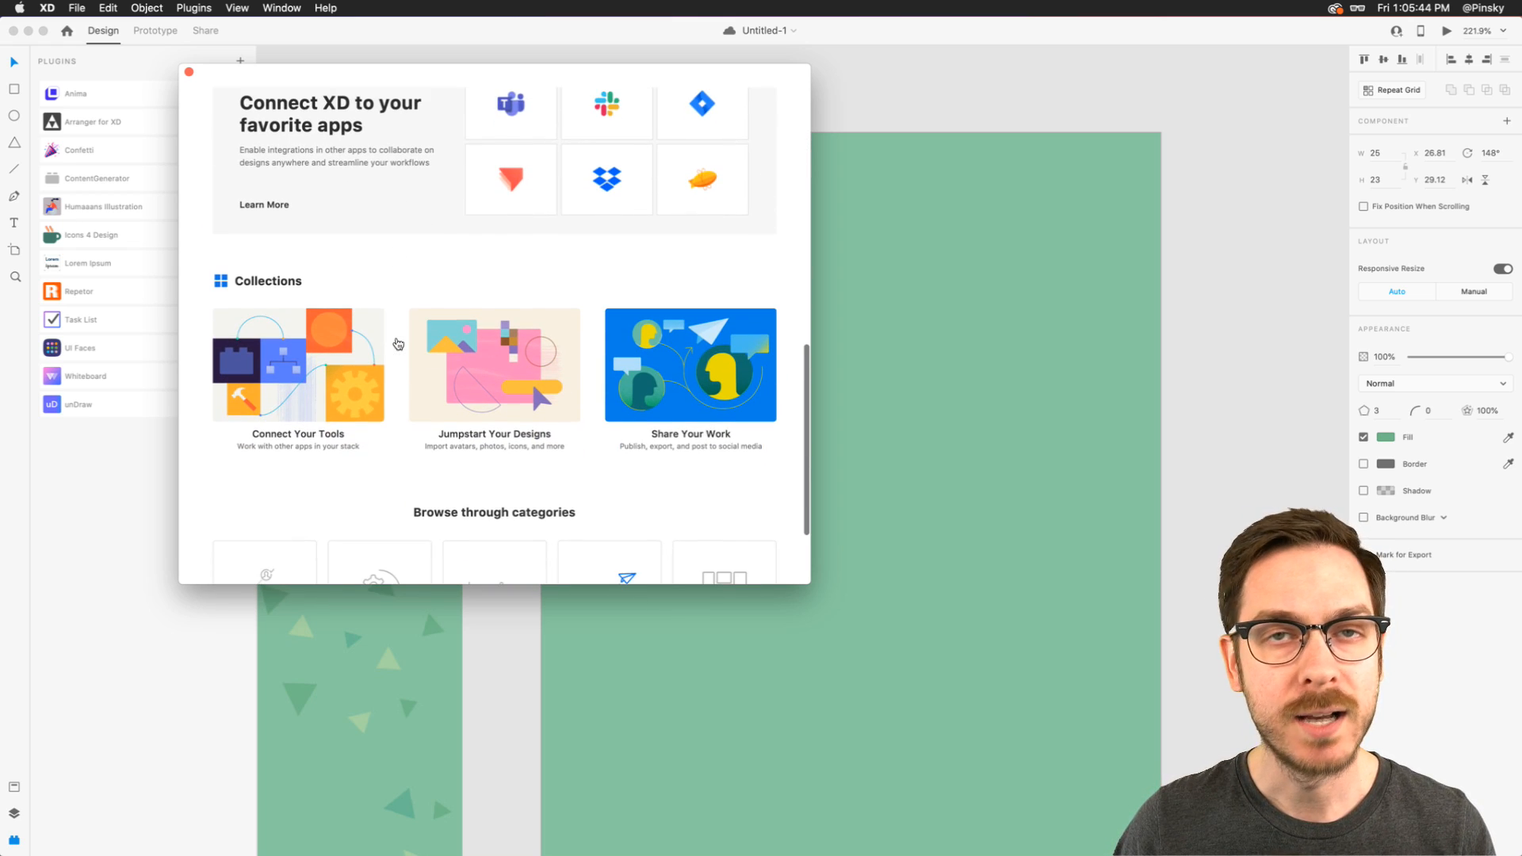
{"action": "scroll", "coordinate": [398, 343], "scroll_direction": "up", "scroll_amount": 10}
{"action": "scroll", "coordinate": [398, 344], "scroll_direction": "up", "scroll_amount": 2}
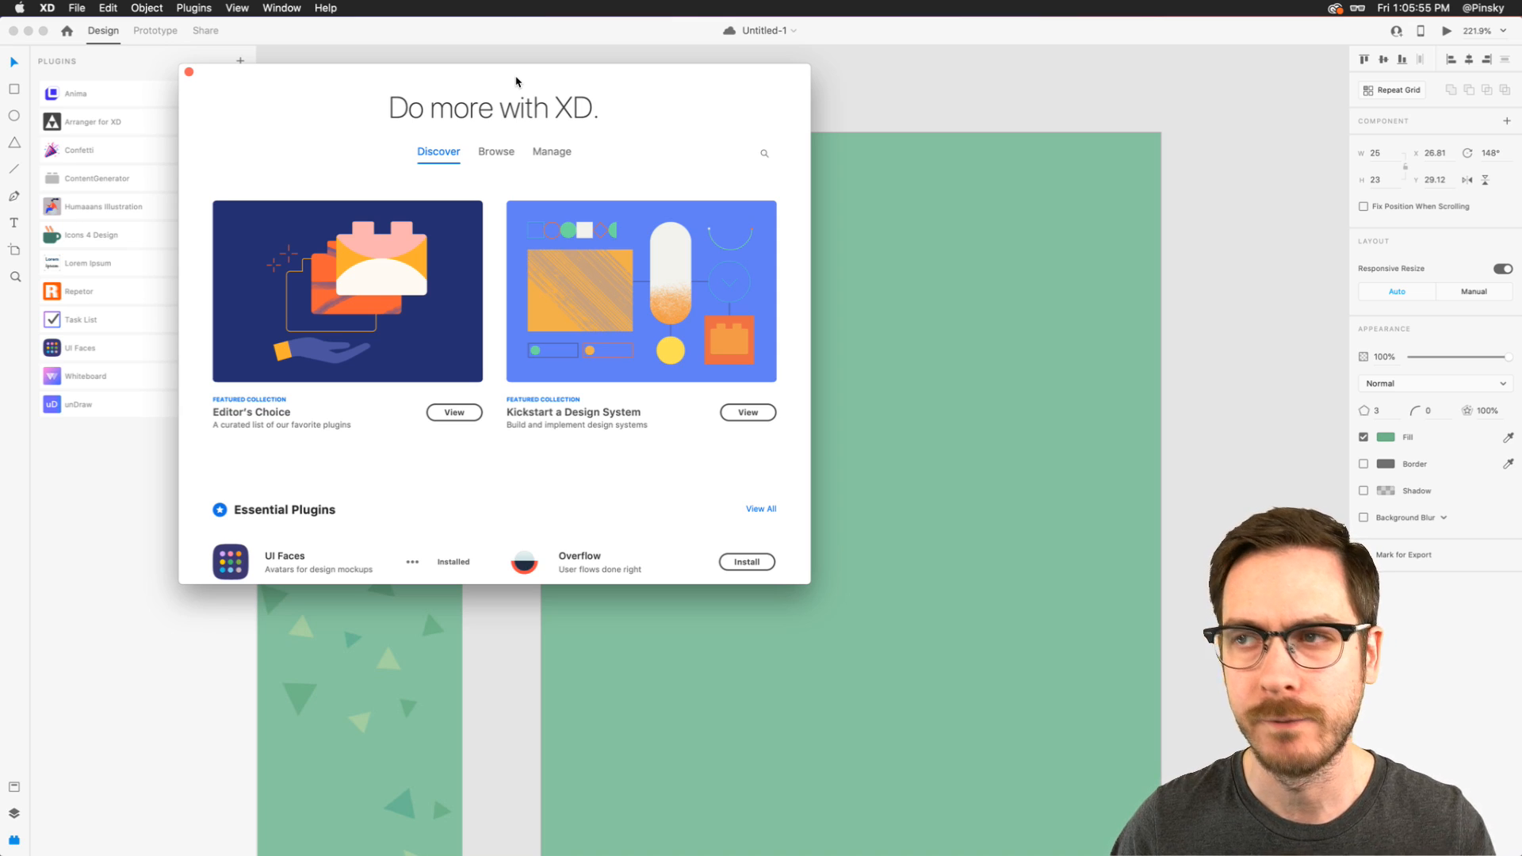
- Search the plugin catalog for "confetti" and close the catalog
{"action": "left_click", "coordinate": [764, 153]}
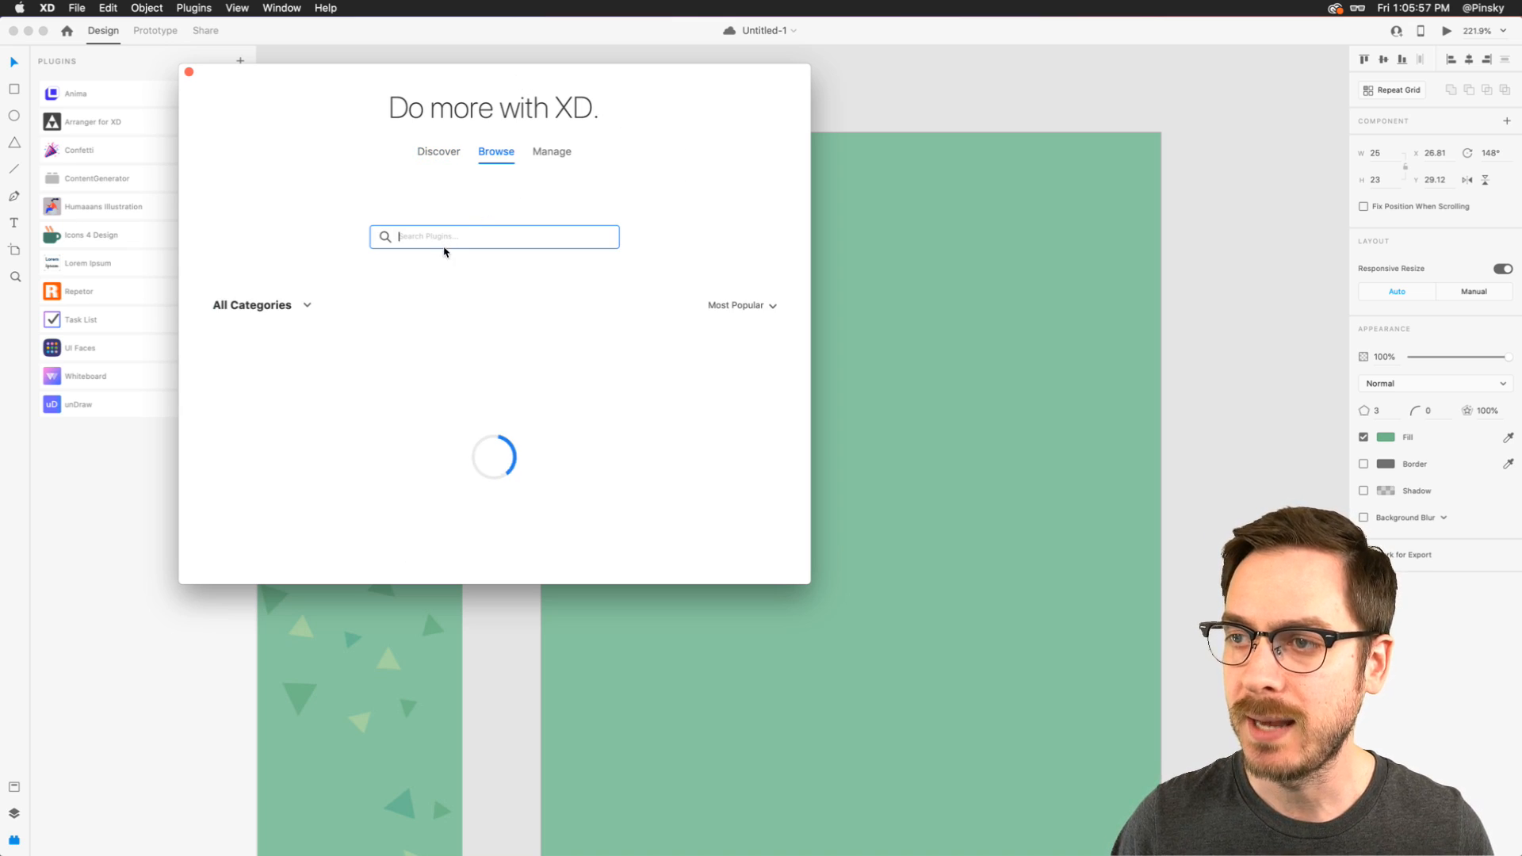
{"action": "type", "text": "confetti"}
{"action": "key", "text": "Return"}
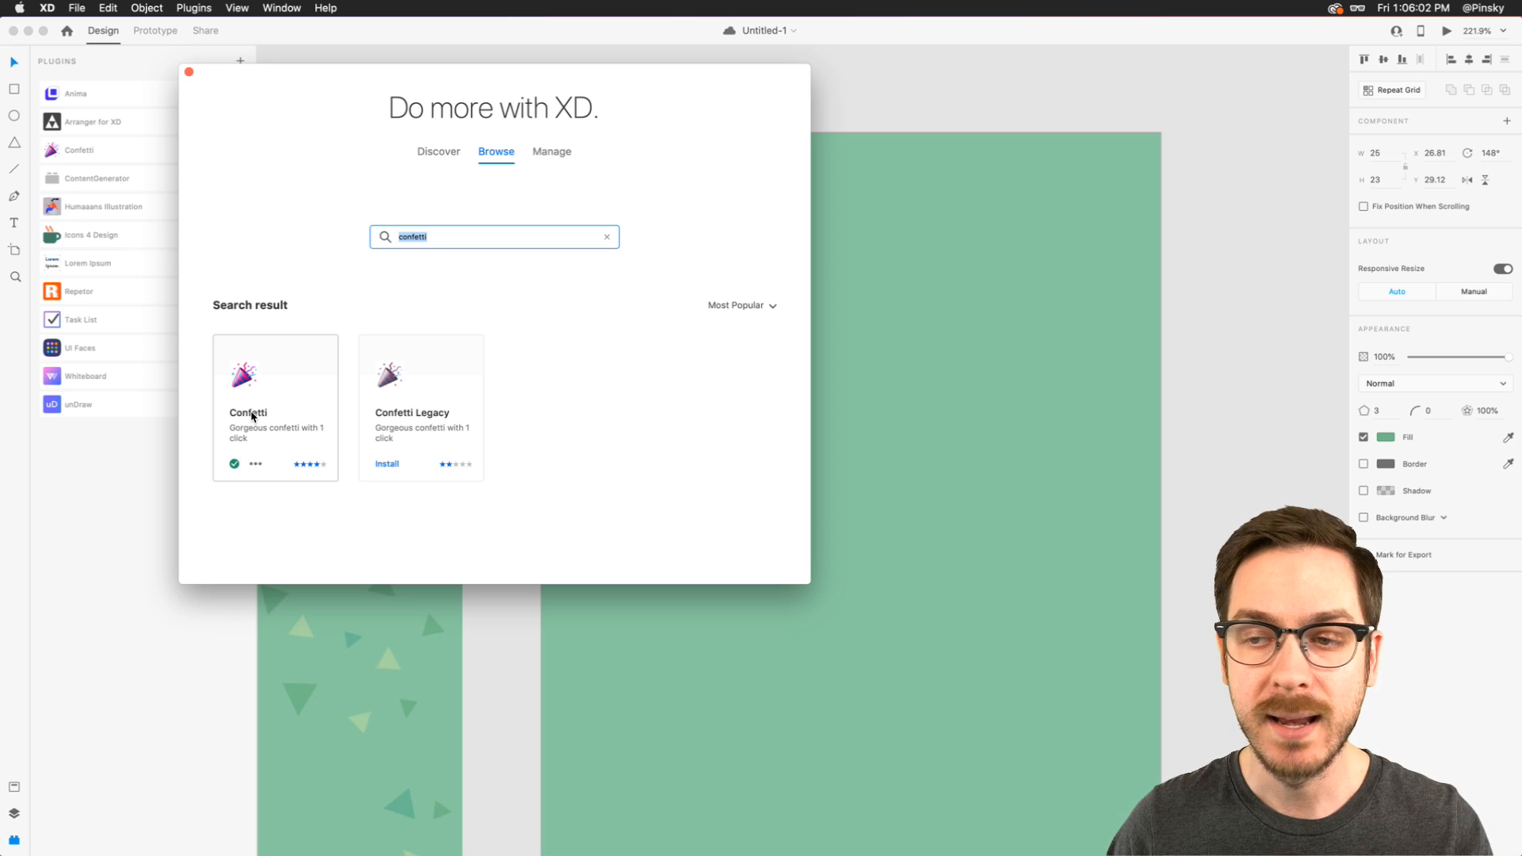
{"action": "left_click", "coordinate": [188, 73]}
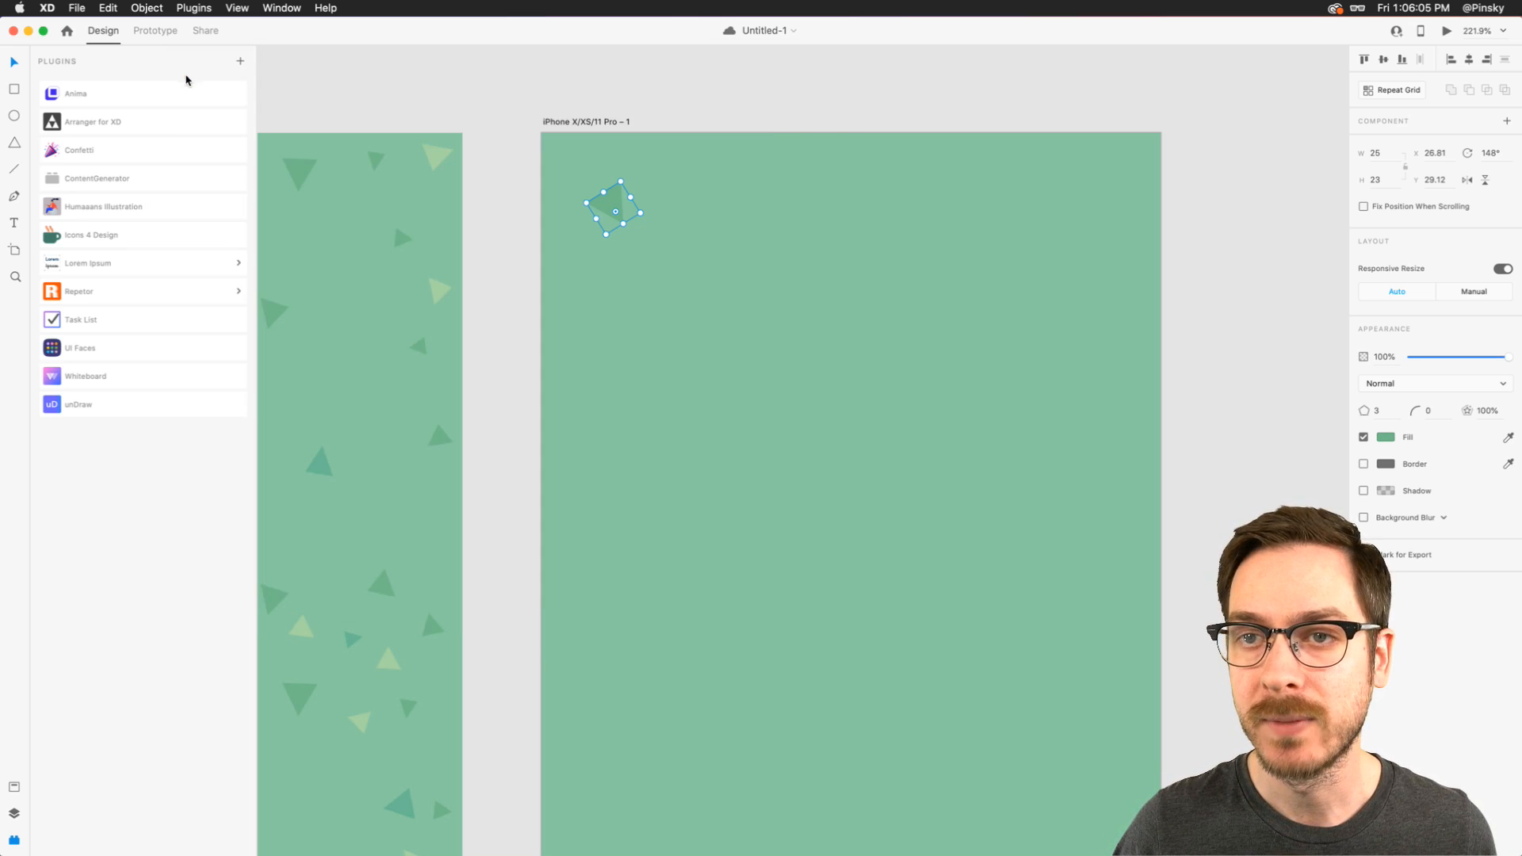
- Open the Confetti plugin and scale the triangle down to about 22 × 20 px
{"action": "left_click", "coordinate": [124, 147]}
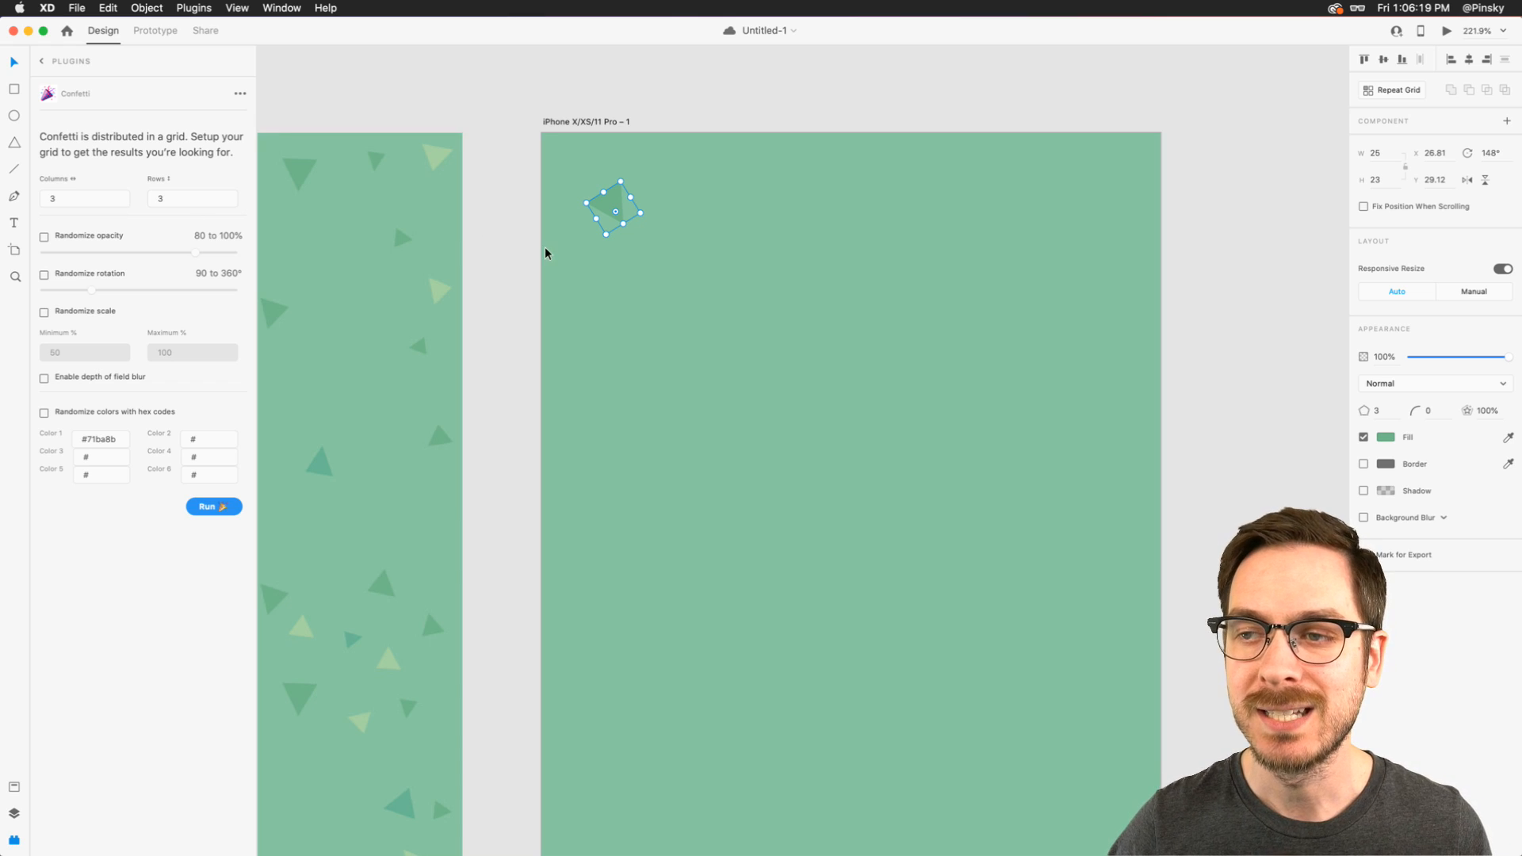
{"action": "scroll", "coordinate": [544, 246], "scroll_direction": "left", "scroll_amount": 8}
{"action": "scroll", "coordinate": [544, 250], "scroll_direction": "down", "scroll_amount": 5}
{"action": "scroll", "coordinate": [646, 264], "scroll_direction": "right", "scroll_amount": 4}
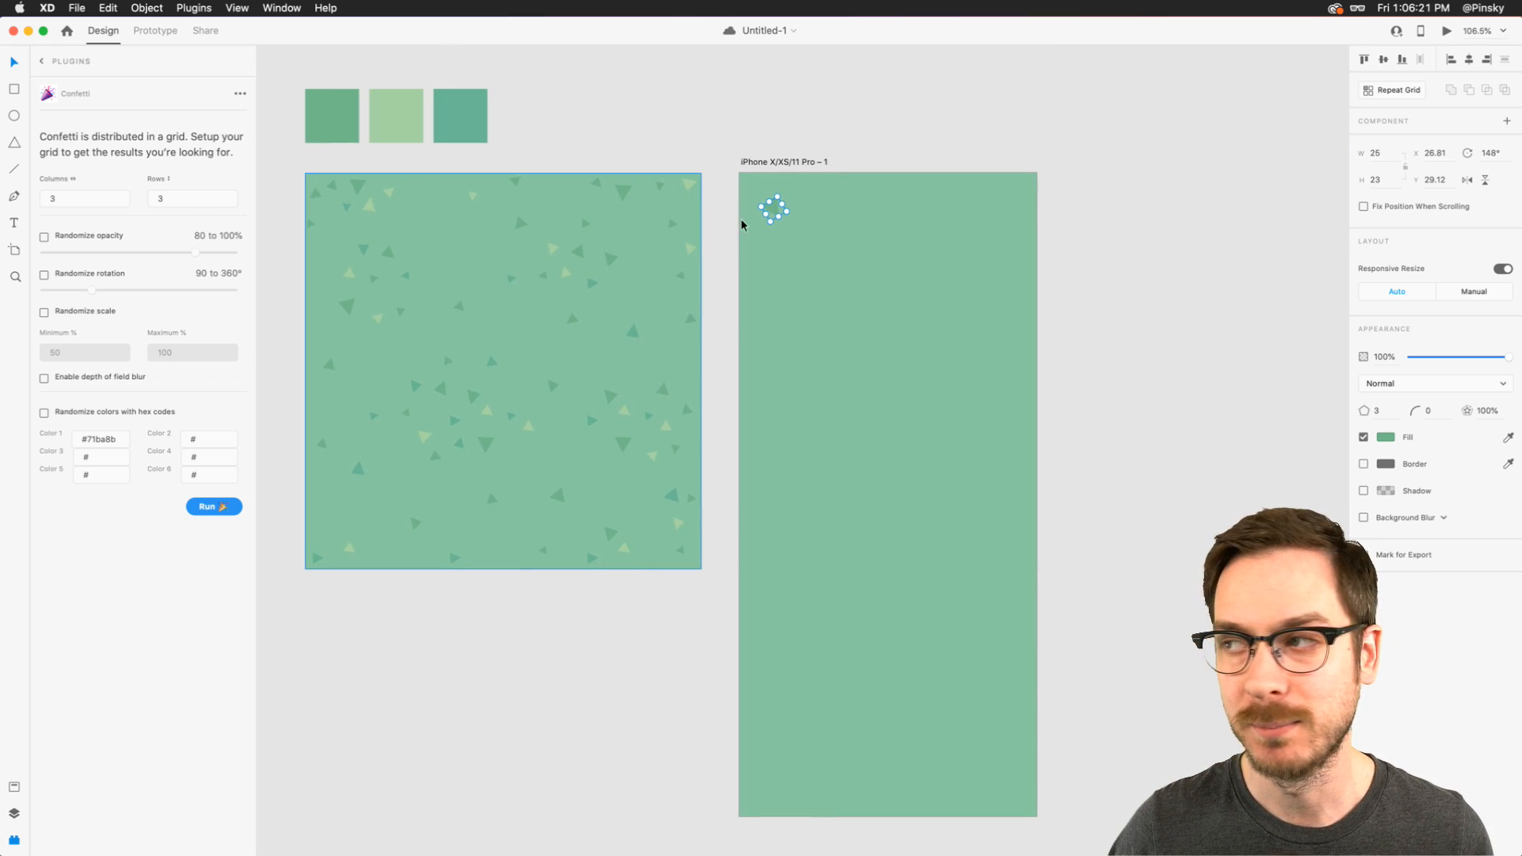
{"action": "scroll", "coordinate": [835, 189], "scroll_direction": "up", "scroll_amount": 5}
{"action": "scroll", "coordinate": [836, 189], "scroll_direction": "right", "scroll_amount": 1}
{"action": "left_click_drag", "start_coordinate": [626, 217], "coordinate": [618, 214]}
- Set the confetti grid to 10 columns and 15 rows
{"action": "left_click", "coordinate": [79, 205]}
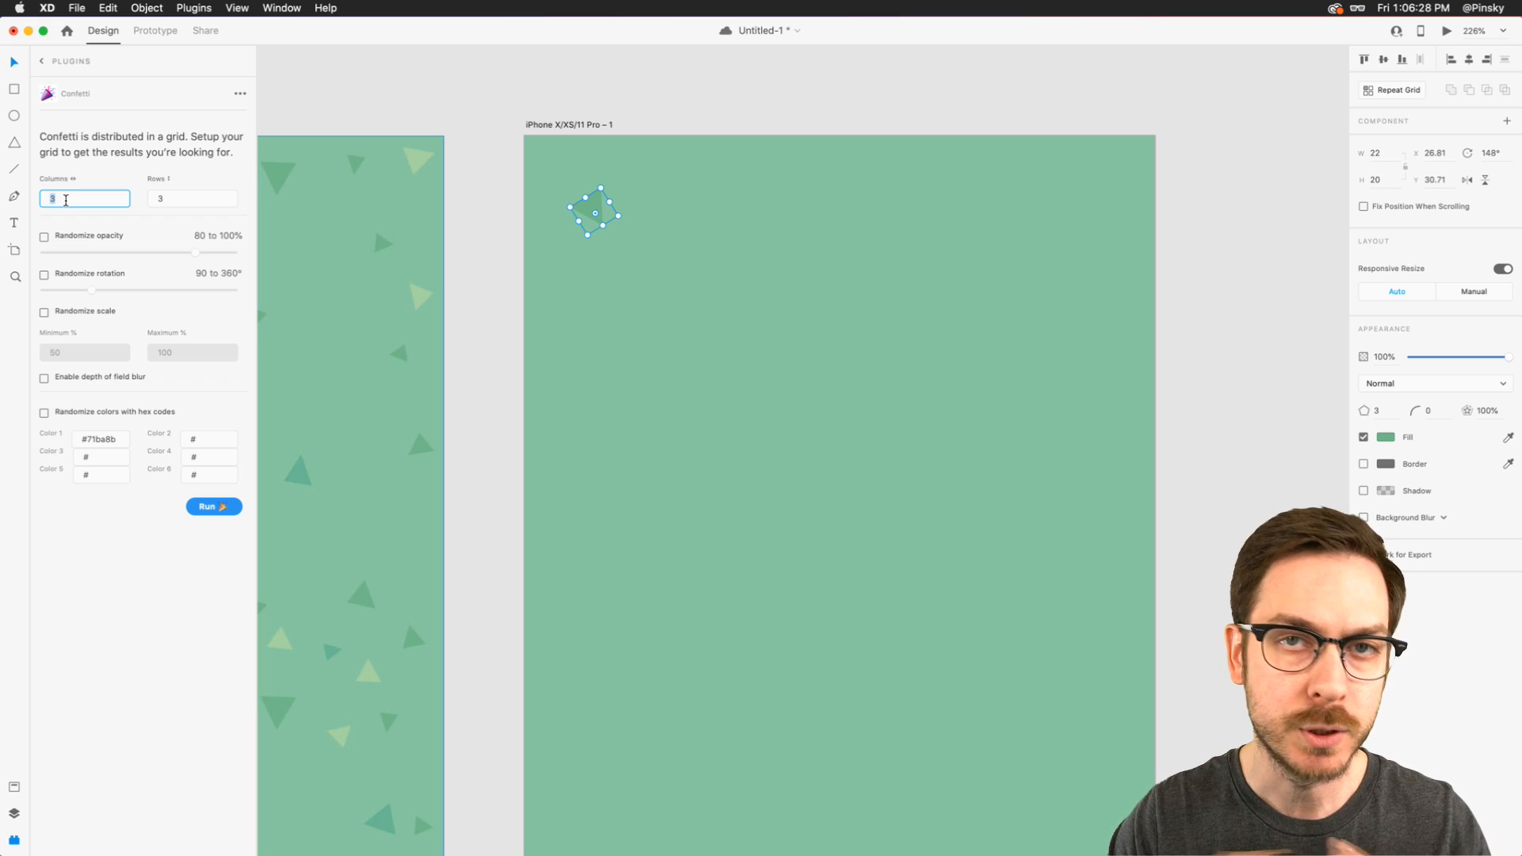
{"action": "type", "text": "10"}
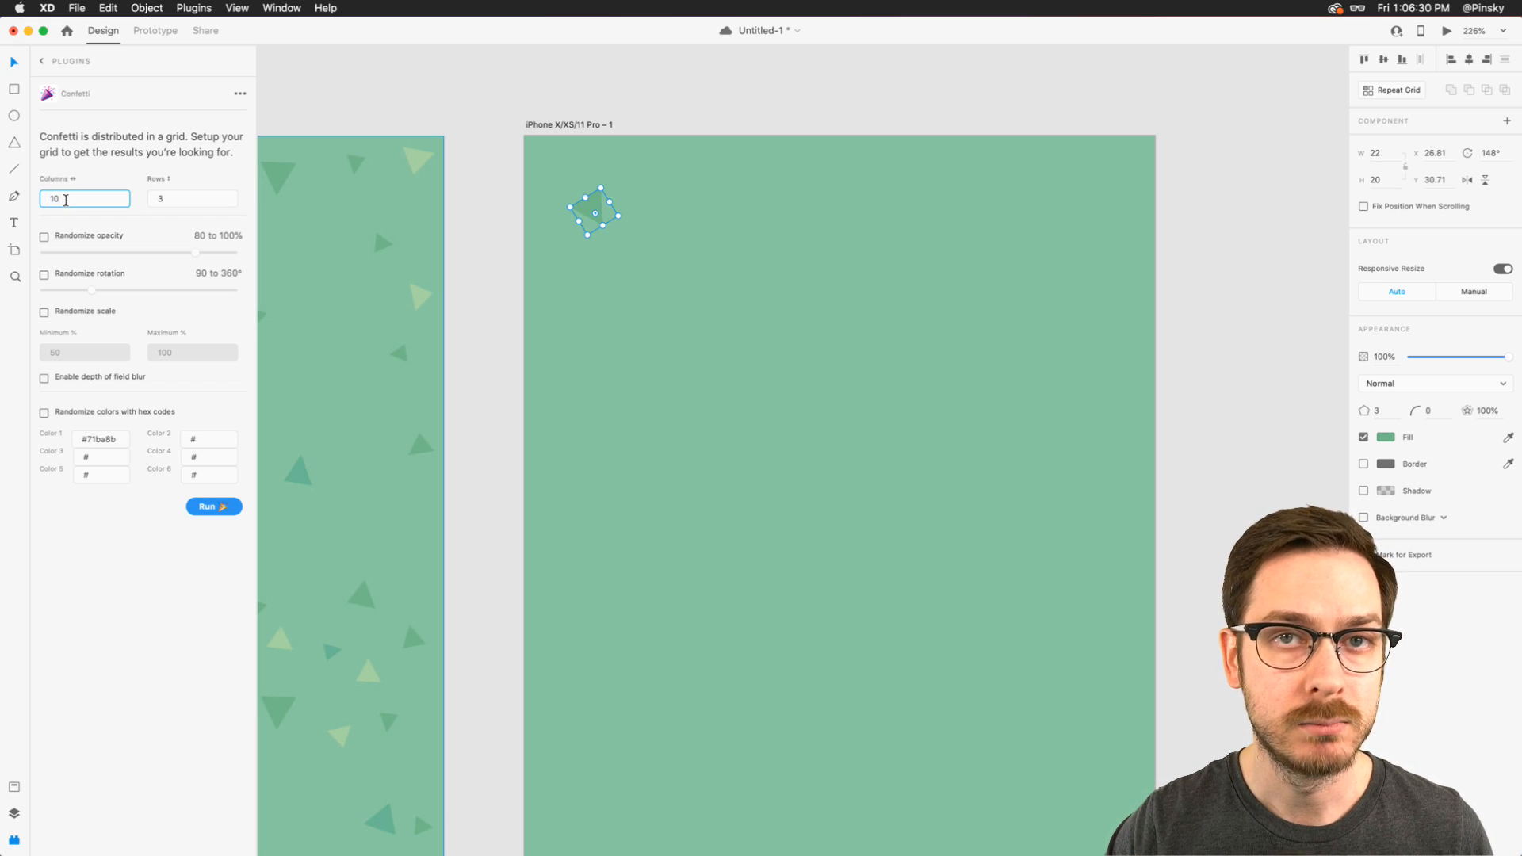
{"action": "left_click", "coordinate": [191, 199]}
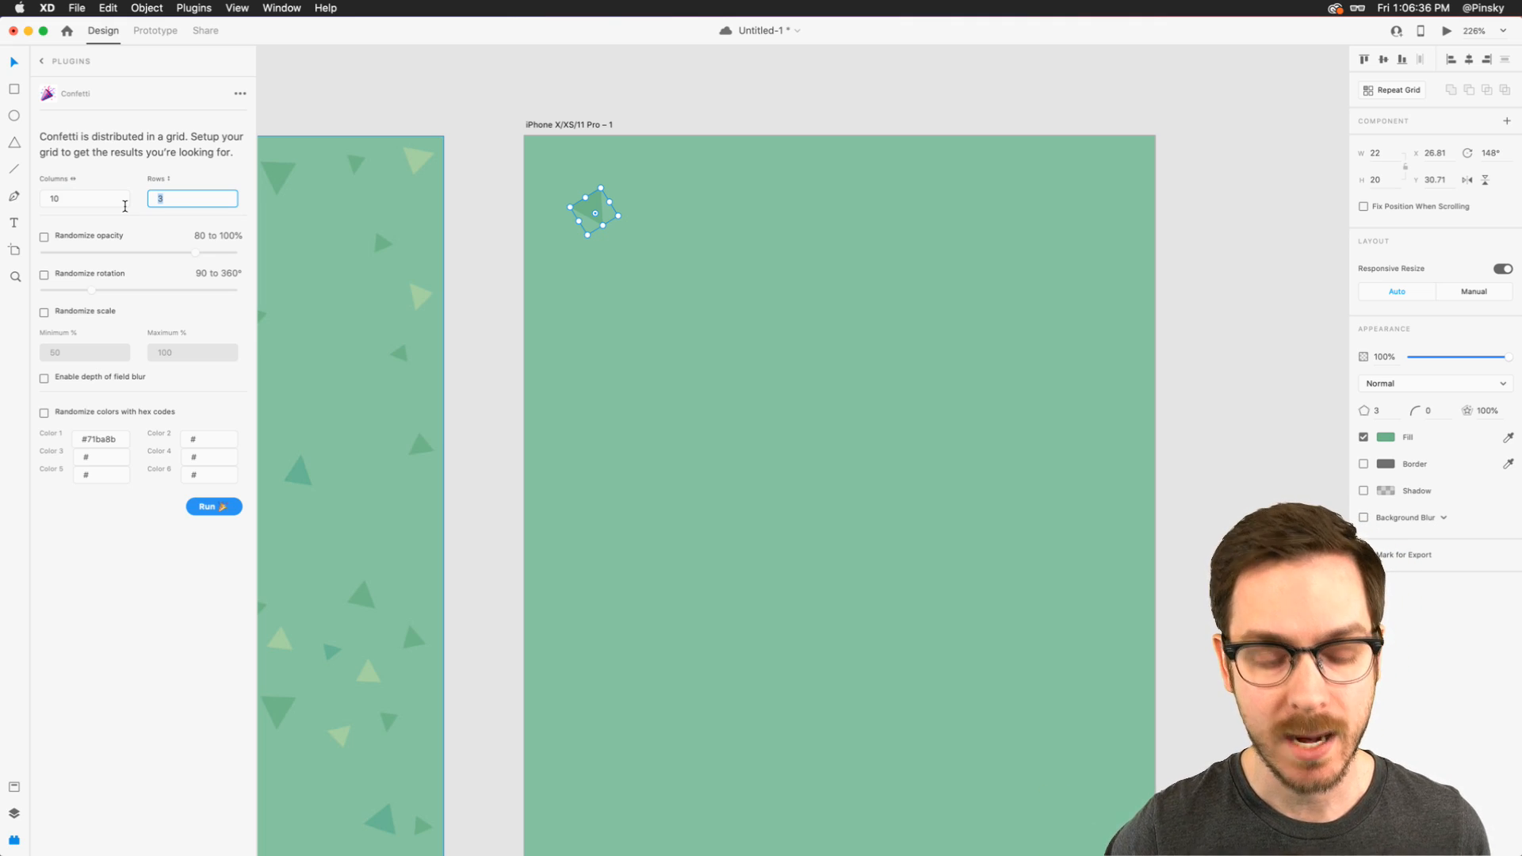
{"action": "type", "text": "15"}
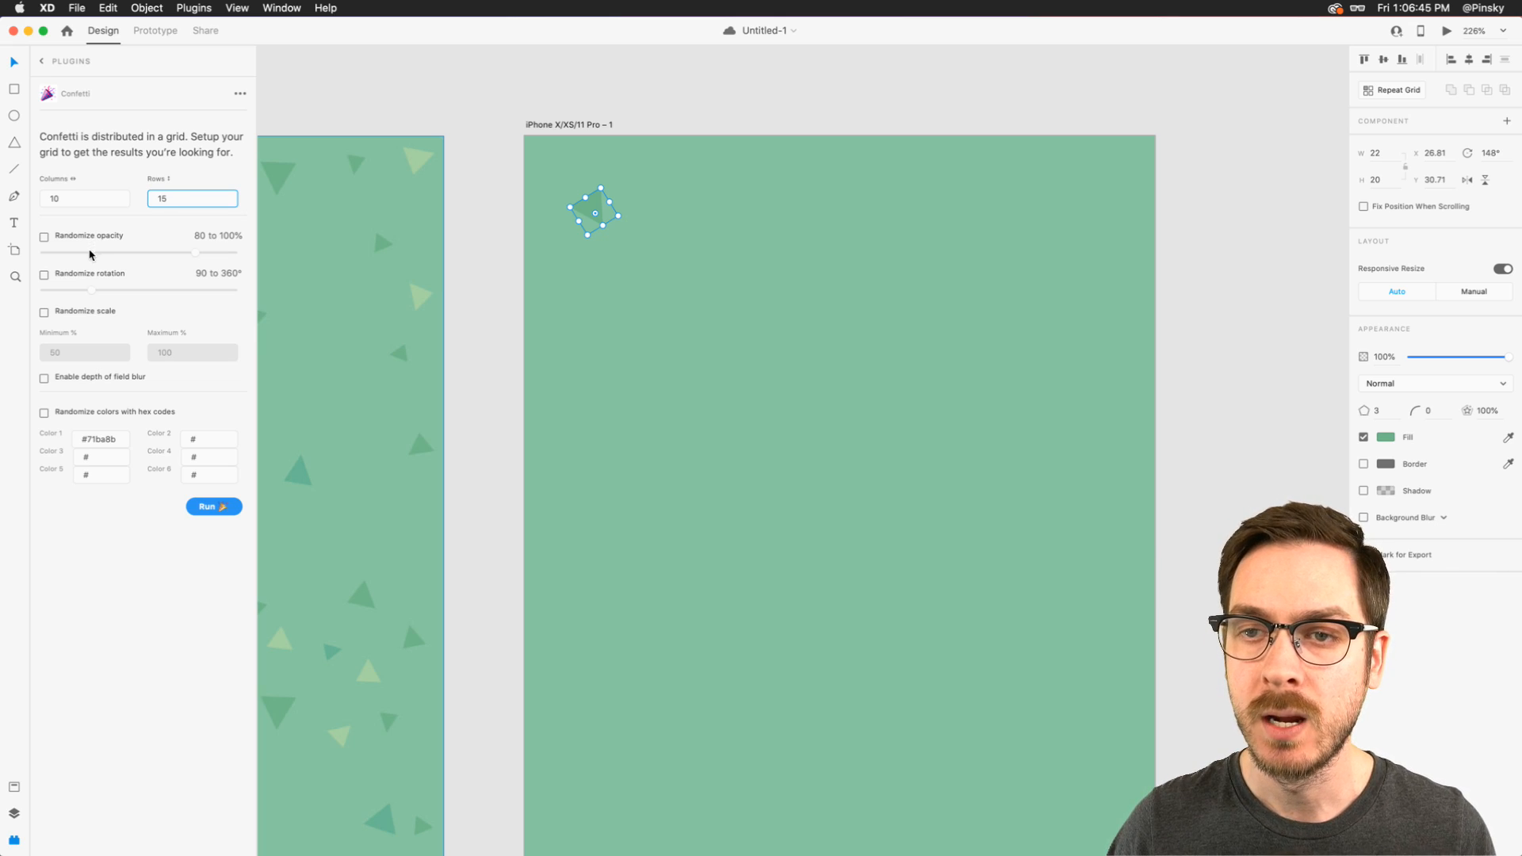
- Enable randomized rotation, and enable randomized scale with a maximum of 150%
{"action": "left_click", "coordinate": [45, 276]}
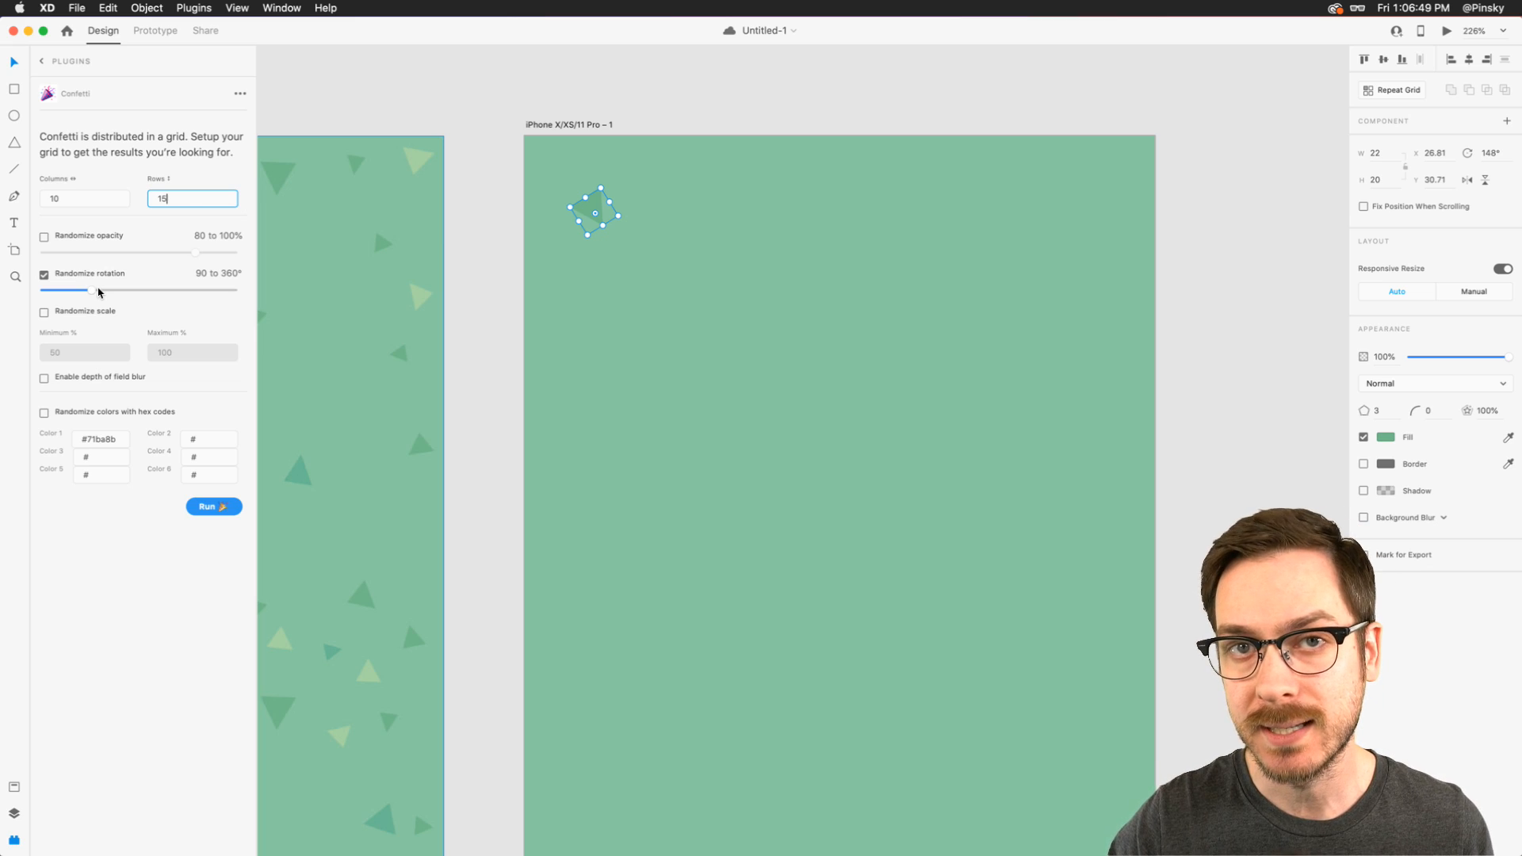
{"action": "left_click", "coordinate": [44, 313]}
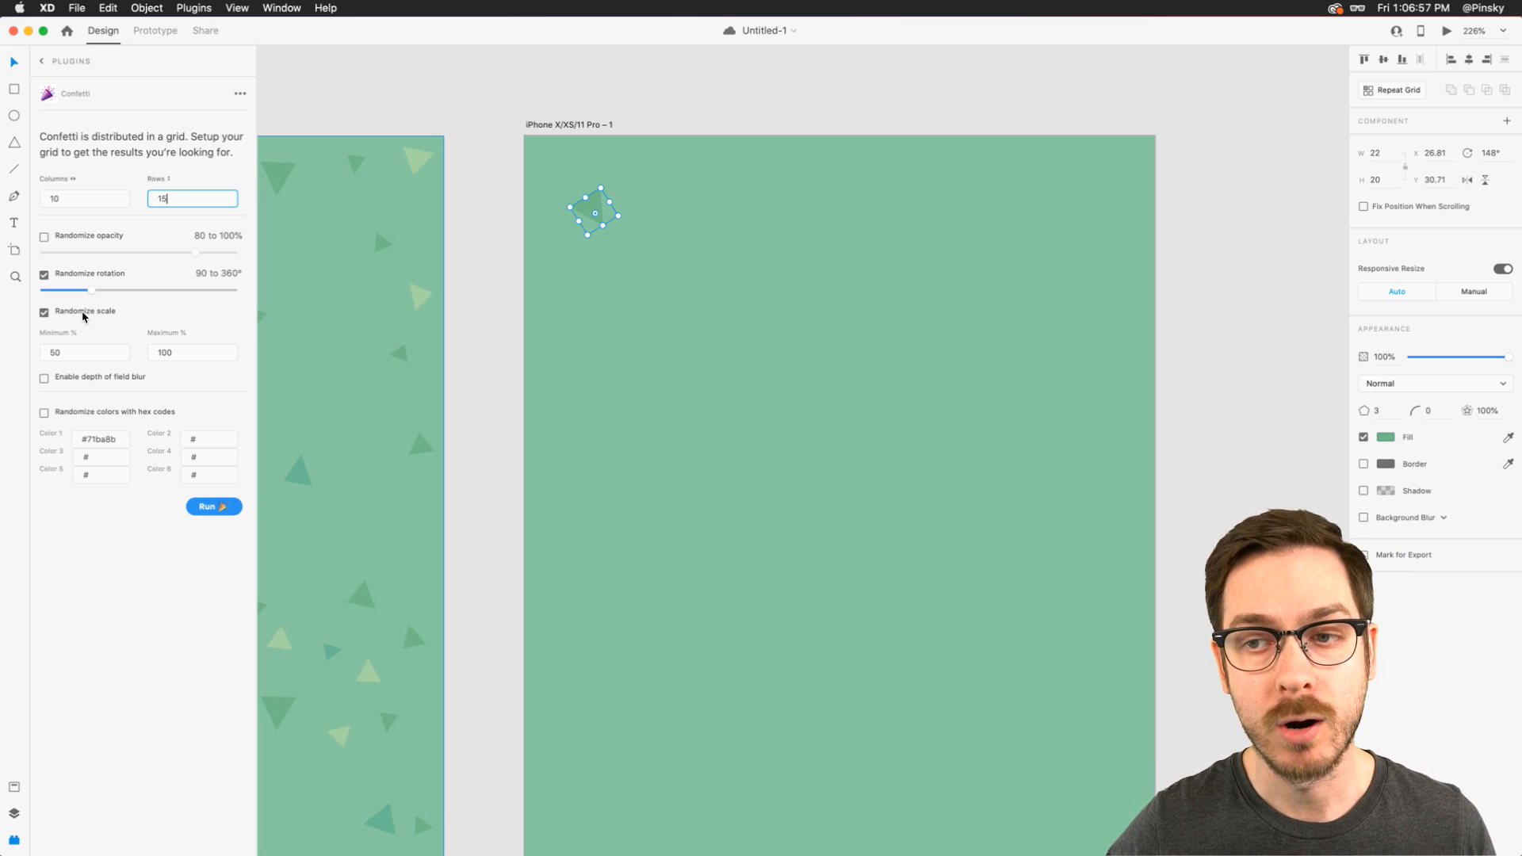
{"action": "key", "text": "Tab"}
{"action": "type", "text": "15"}
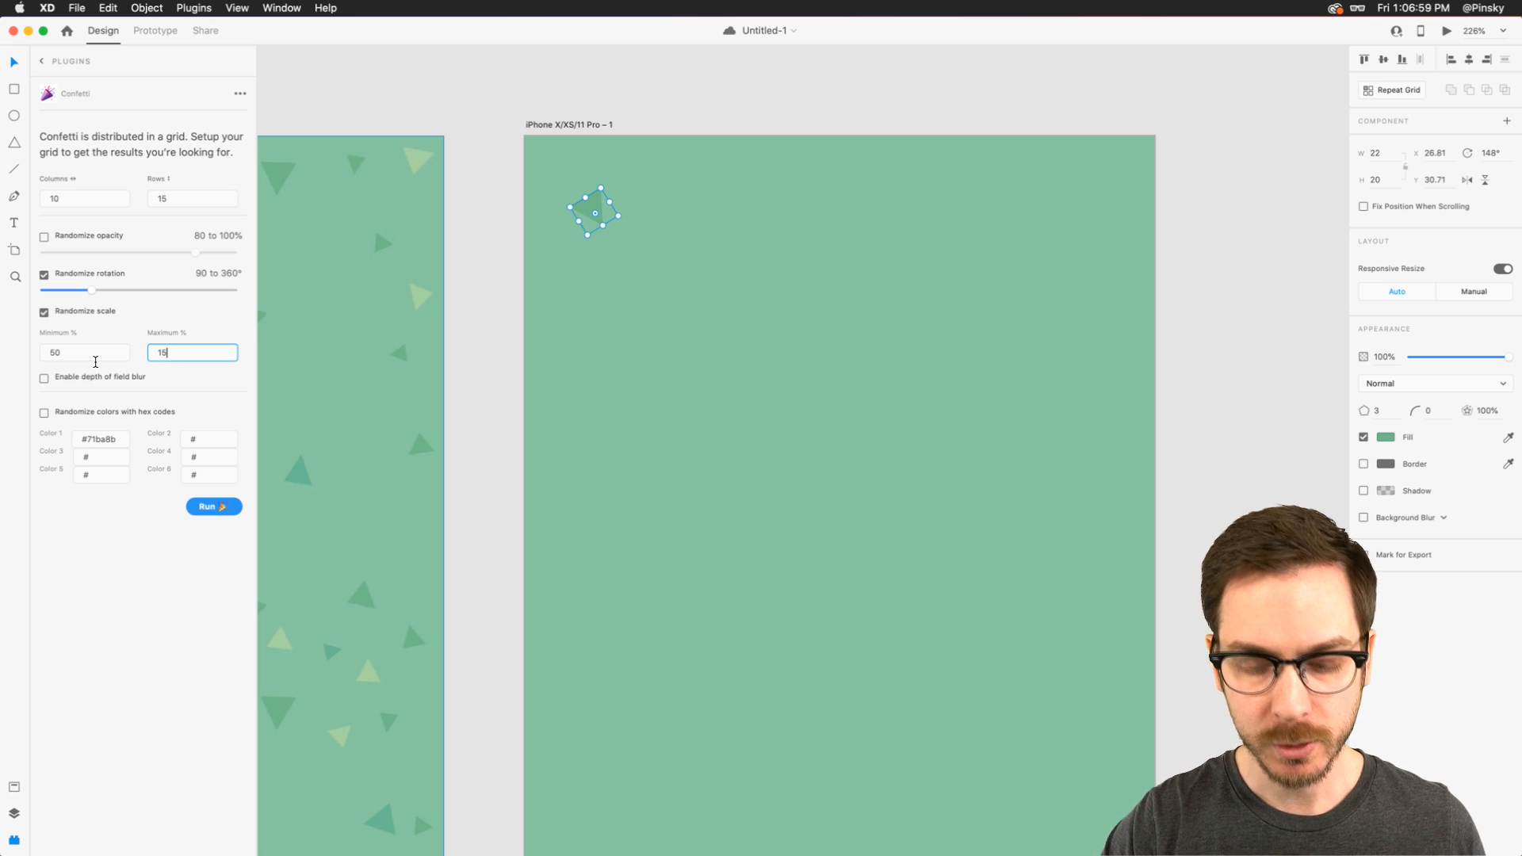
{"action": "type", "text": "0"}
{"action": "left_click", "coordinate": [208, 319]}
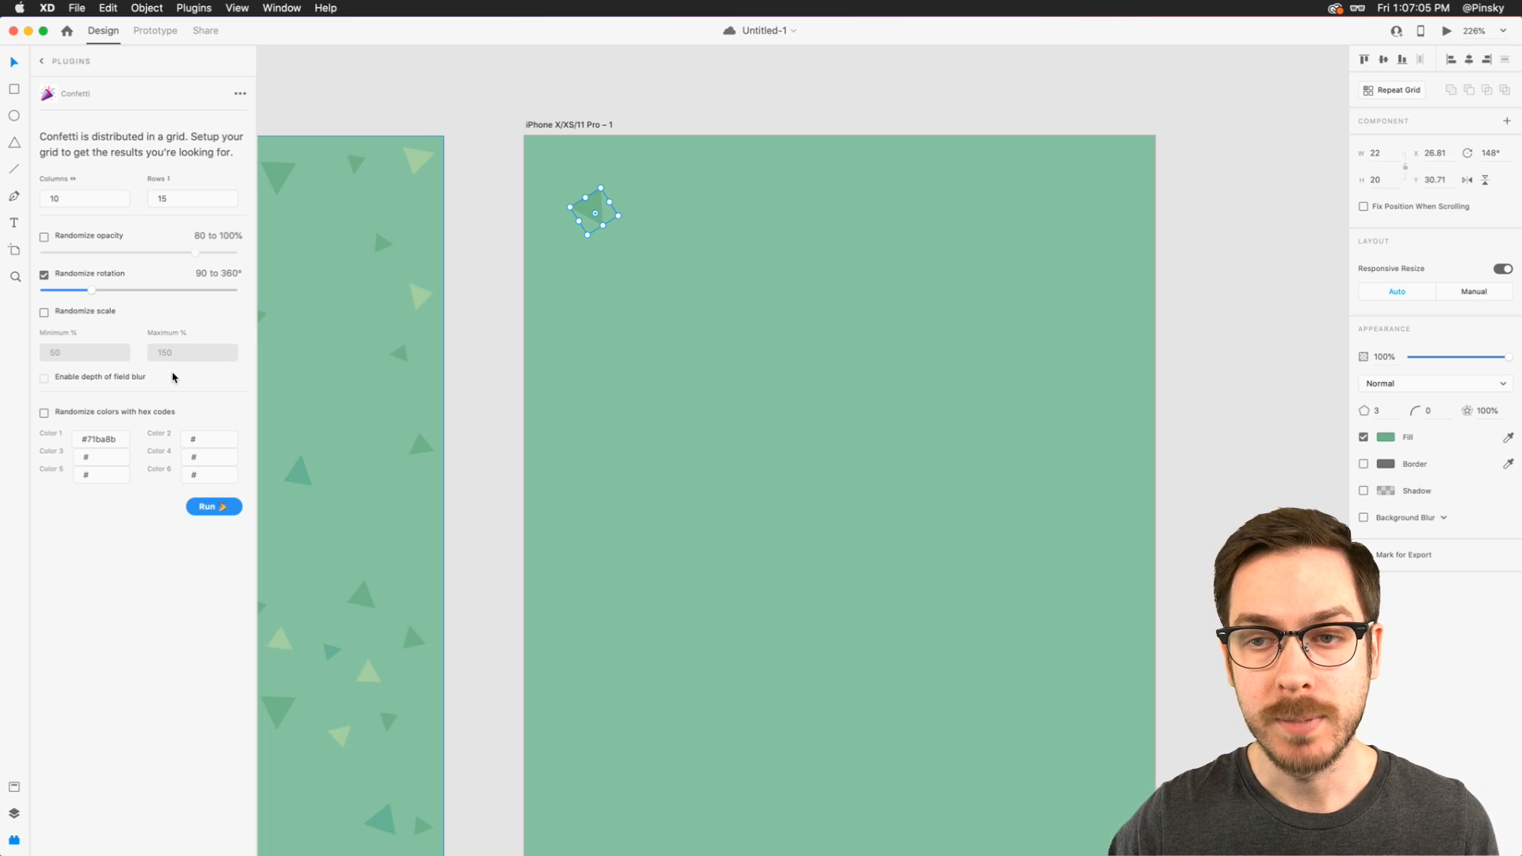
{"action": "left_click", "coordinate": [103, 311]}
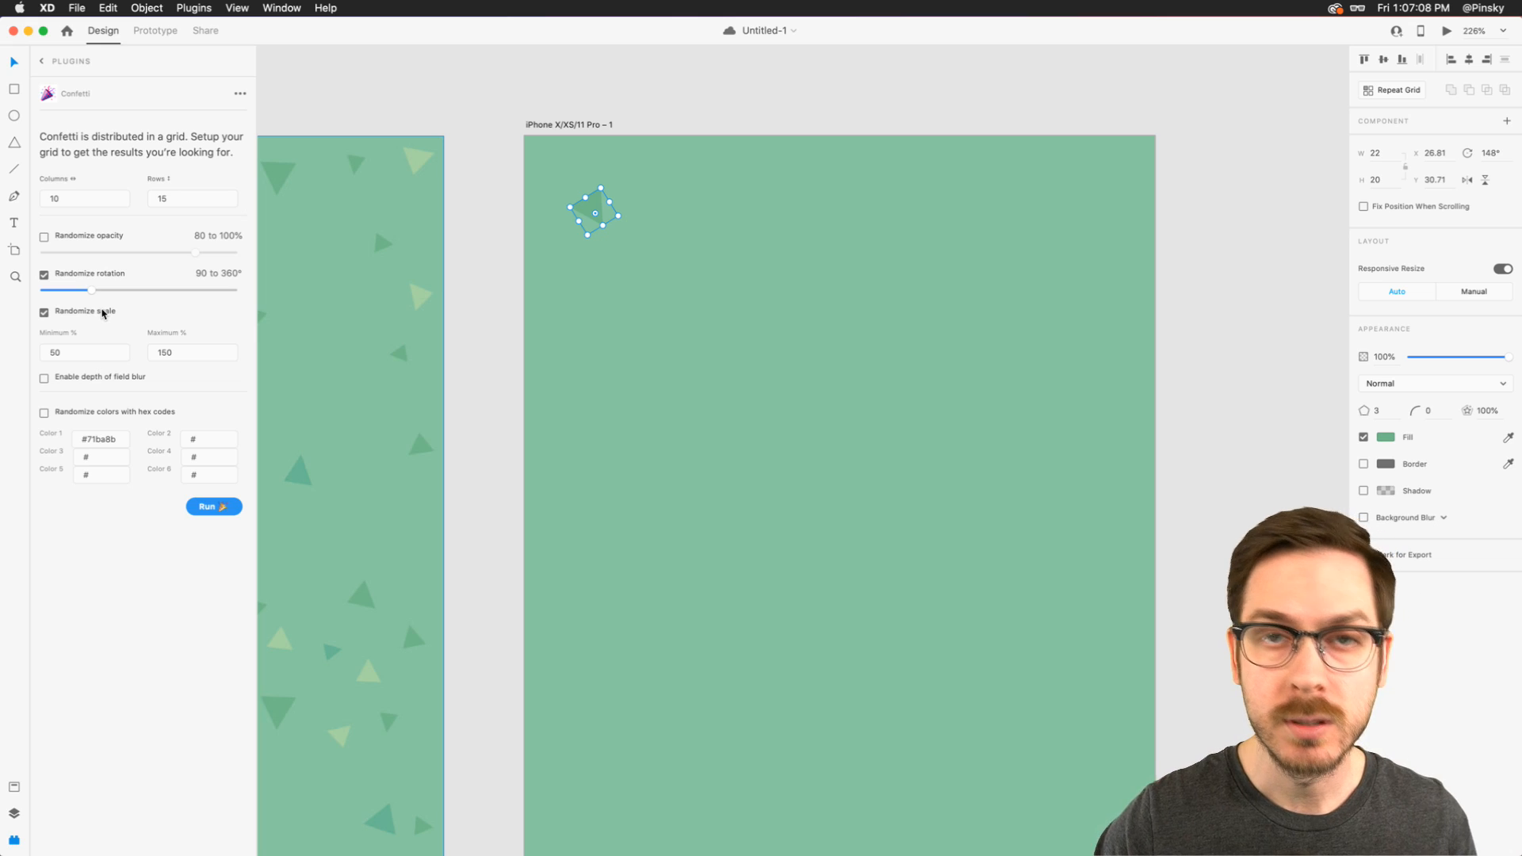
- Enable color randomization with hex codes and set Color 1 to #71BA8B, copied from the saved dark green asset
{"action": "left_click", "coordinate": [85, 413]}
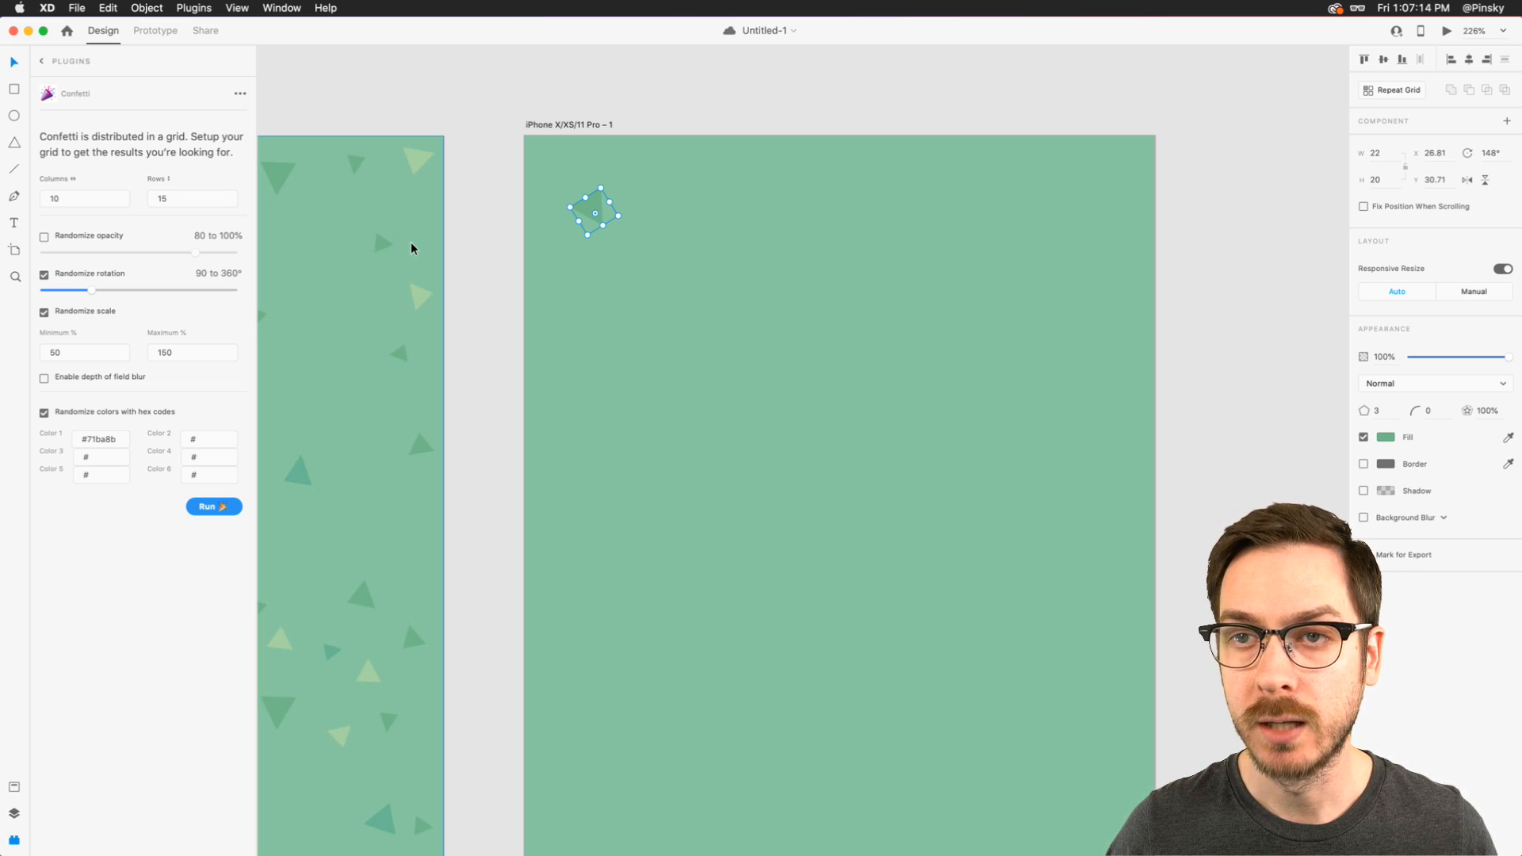
{"action": "scroll", "coordinate": [410, 243], "scroll_direction": "left", "scroll_amount": 4}
{"action": "key", "text": "shift+super+y"}
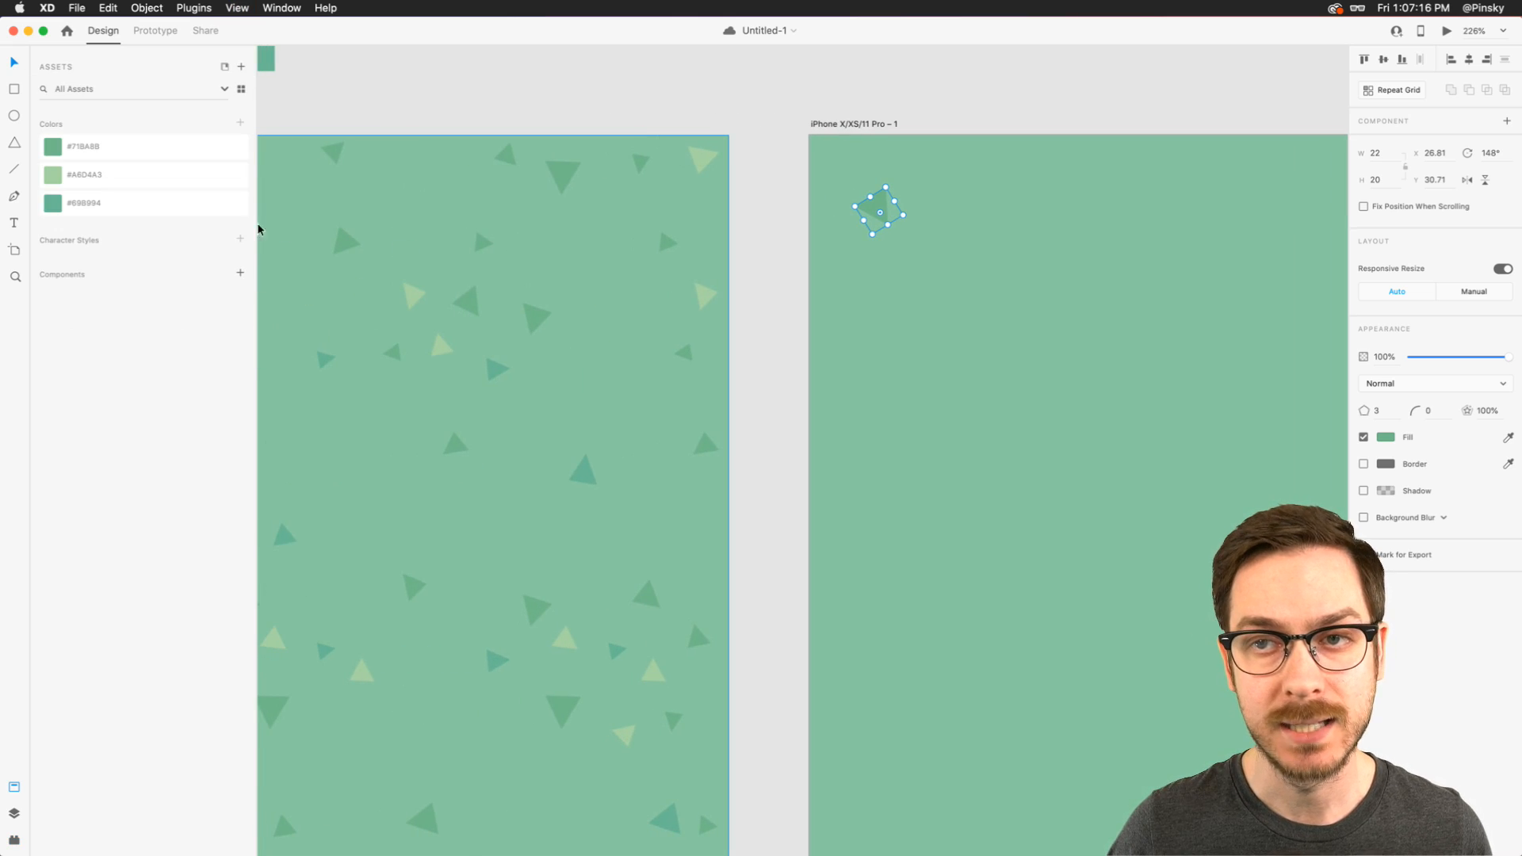
{"action": "right_click", "coordinate": [133, 145]}
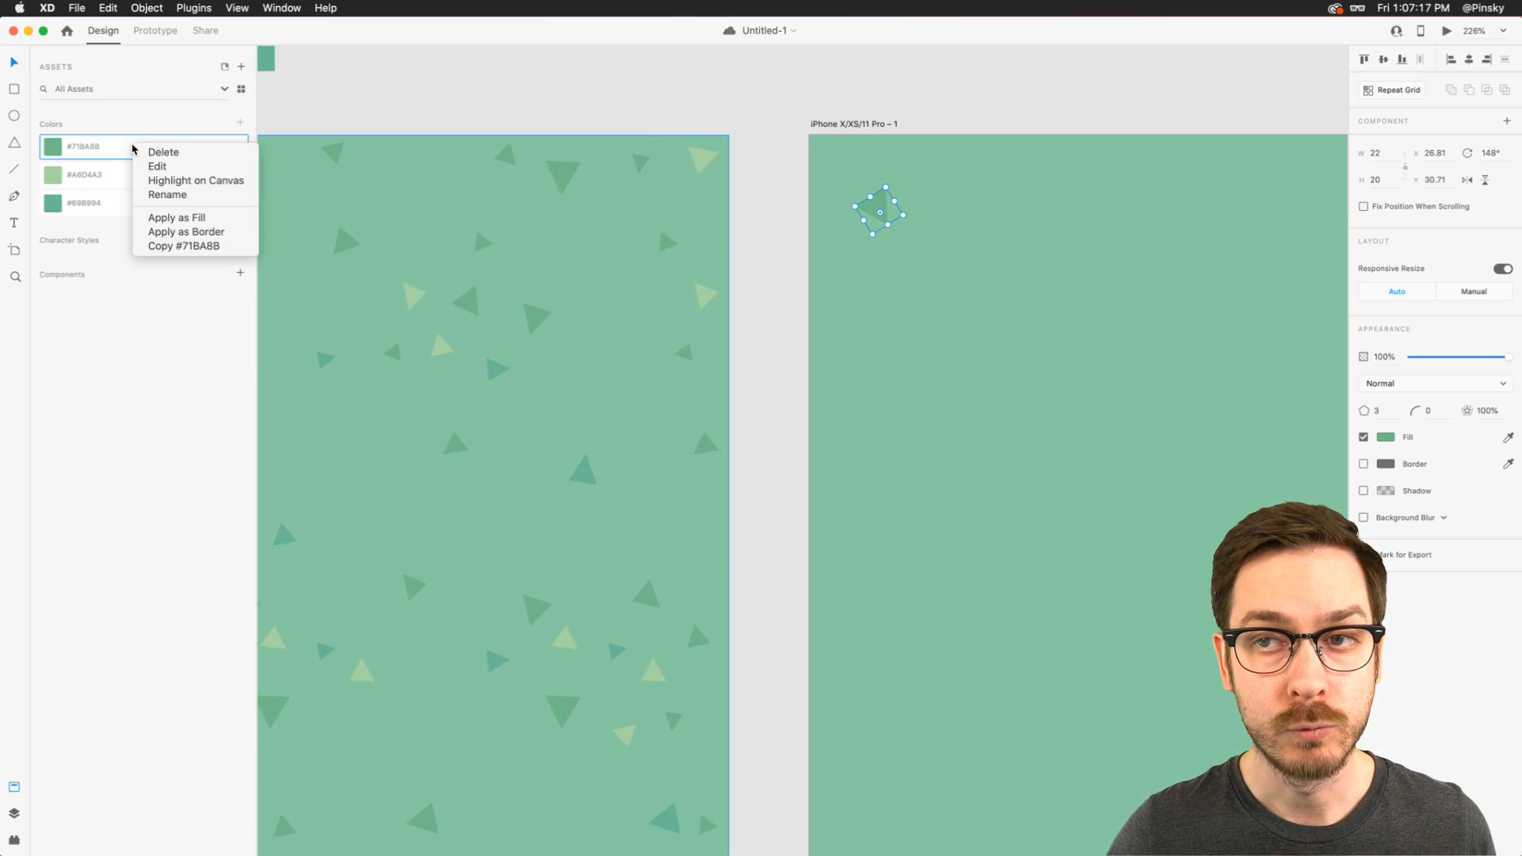
{"action": "left_click", "coordinate": [181, 248]}
{"action": "key", "text": "shift+super+p"}
{"action": "left_click", "coordinate": [108, 445]}
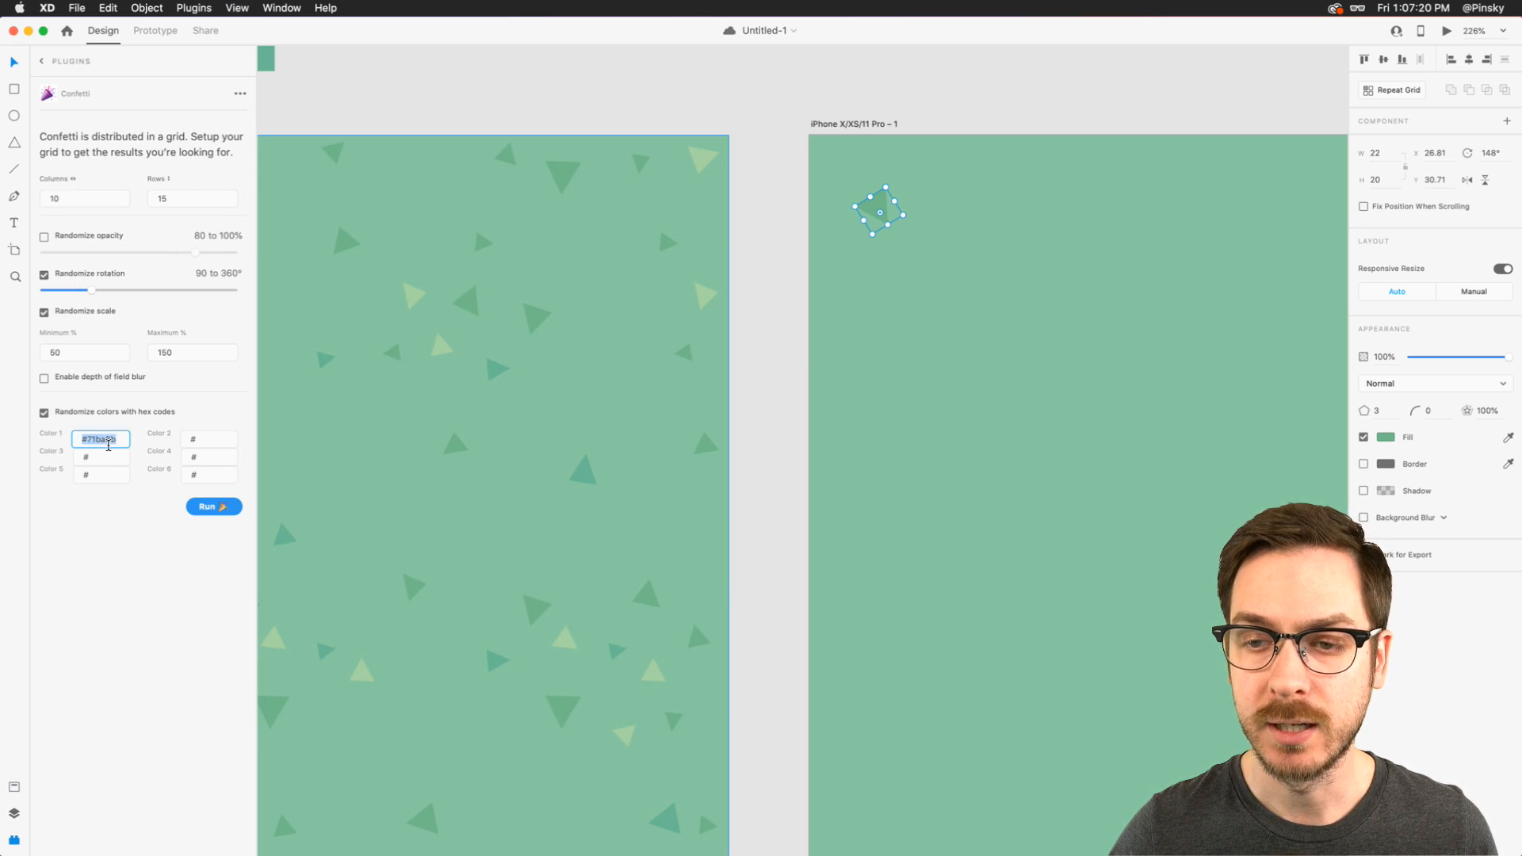
{"action": "left_click", "coordinate": [211, 447]}
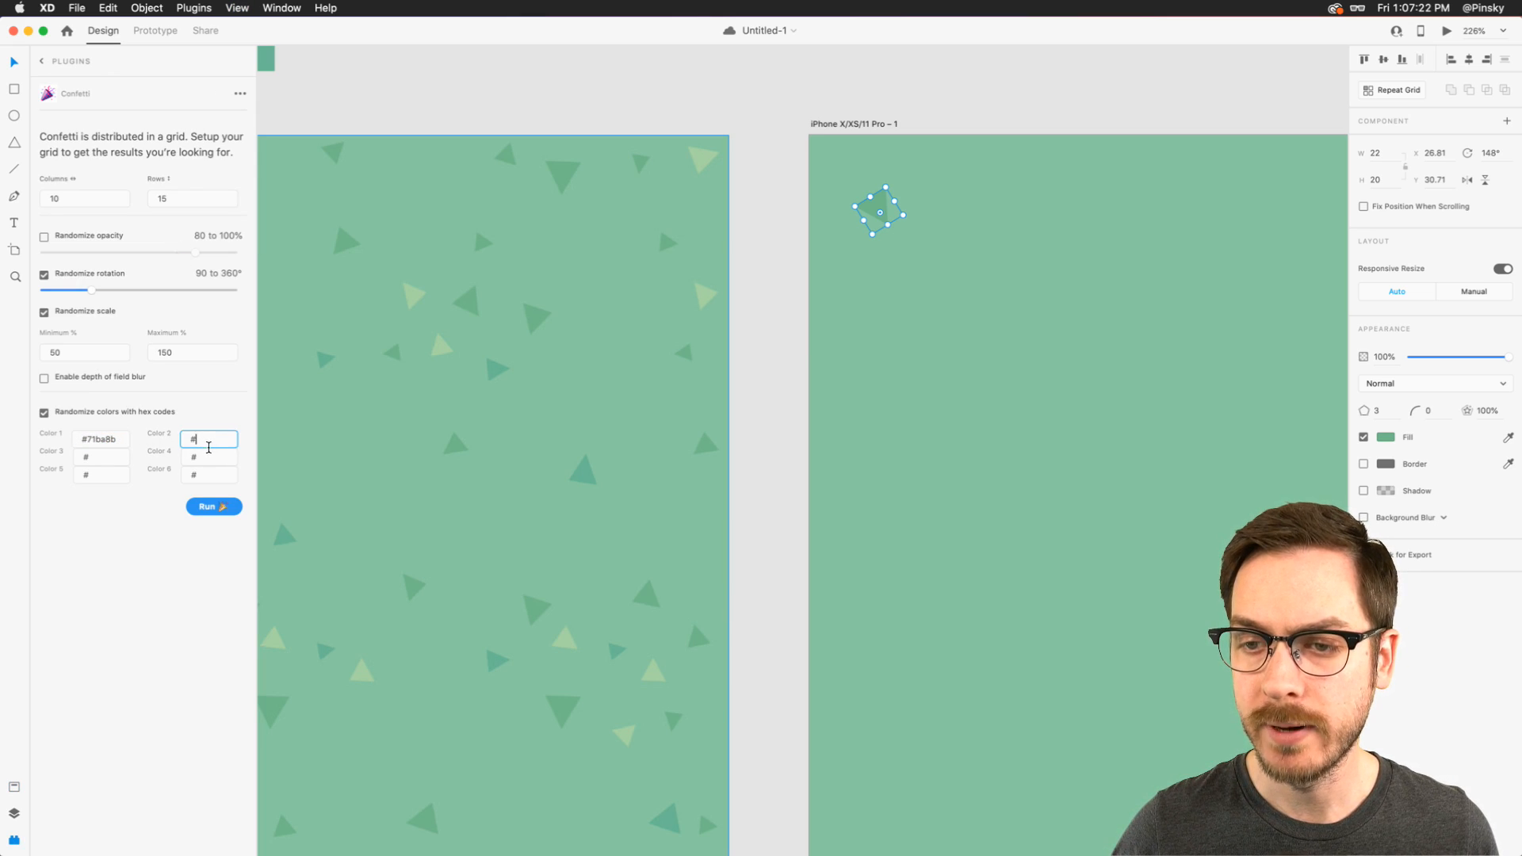
{"action": "left_click", "coordinate": [110, 445]}
{"action": "key", "text": "super+v"}
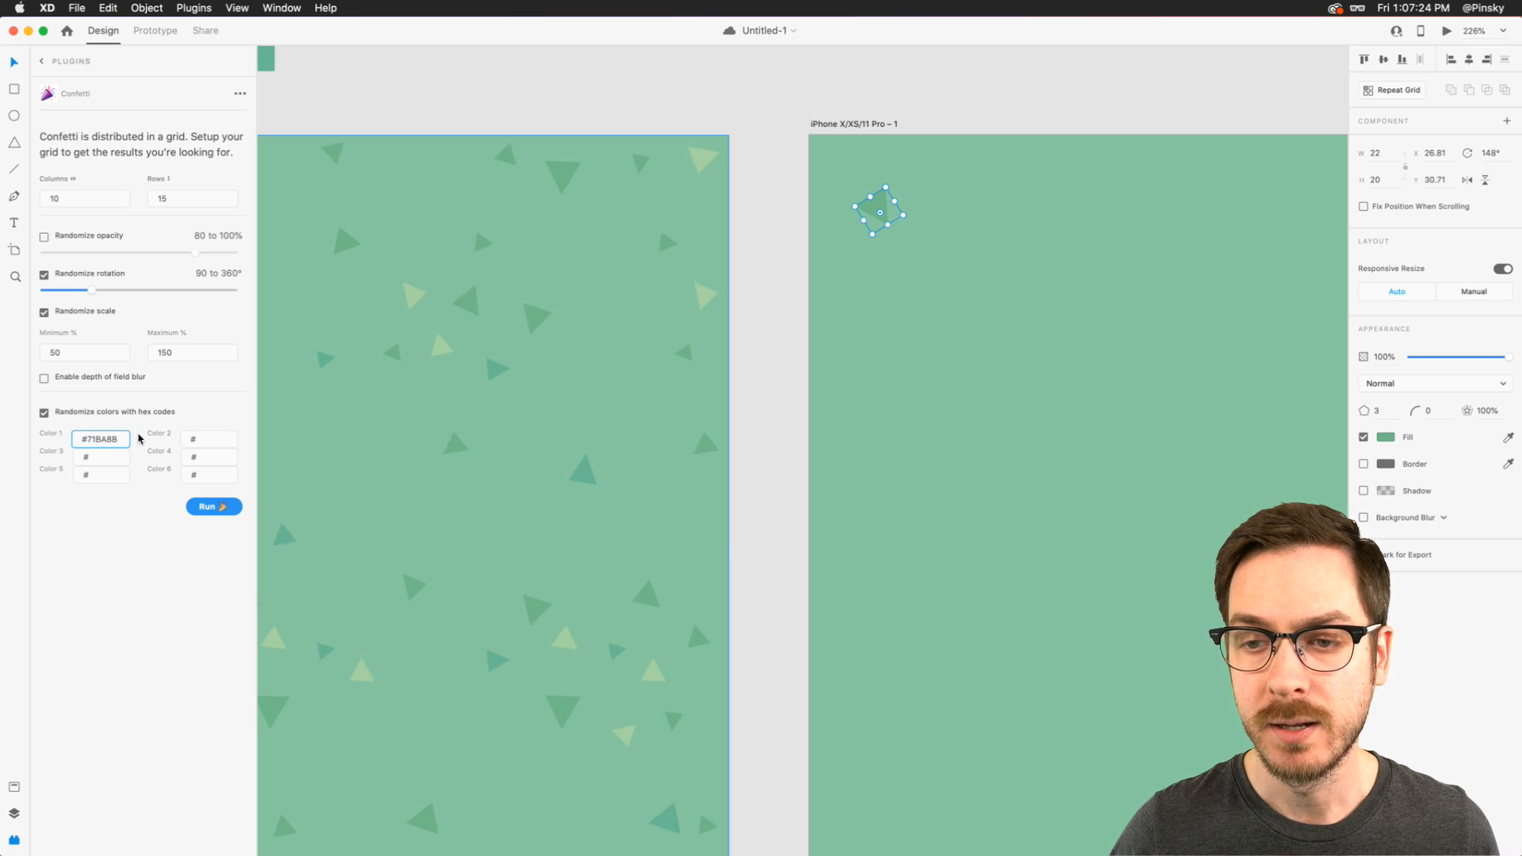
- Copy the saved light green's hex code, reselect the triangle, set Confetti's Color 2 to #A6D4A3, and run the plugin
{"action": "left_click", "coordinate": [388, 95]}
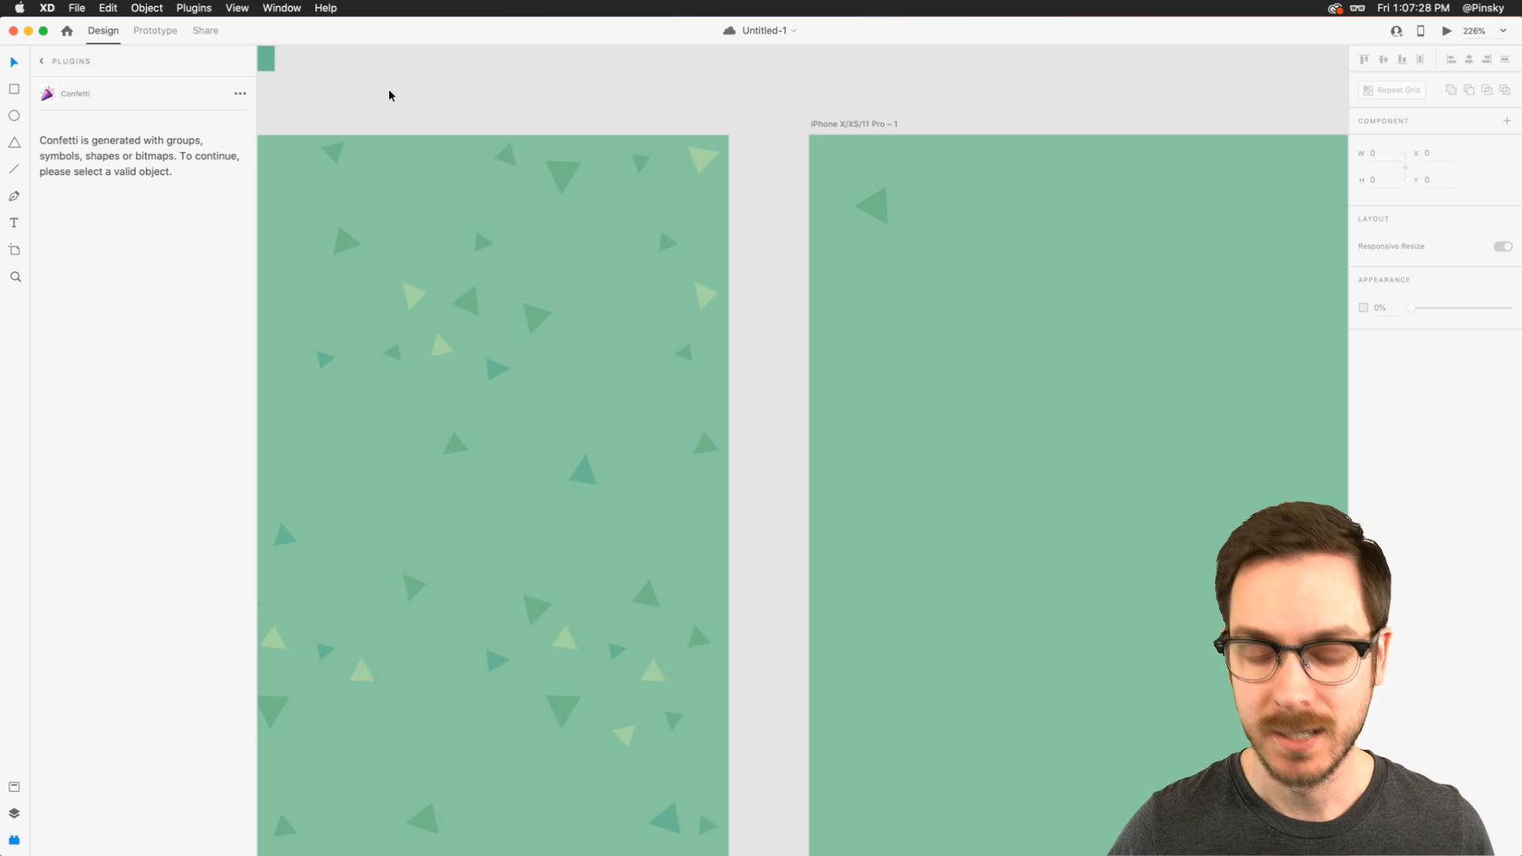
{"action": "key", "text": "super+shift+y"}
{"action": "right_click", "coordinate": [149, 177]}
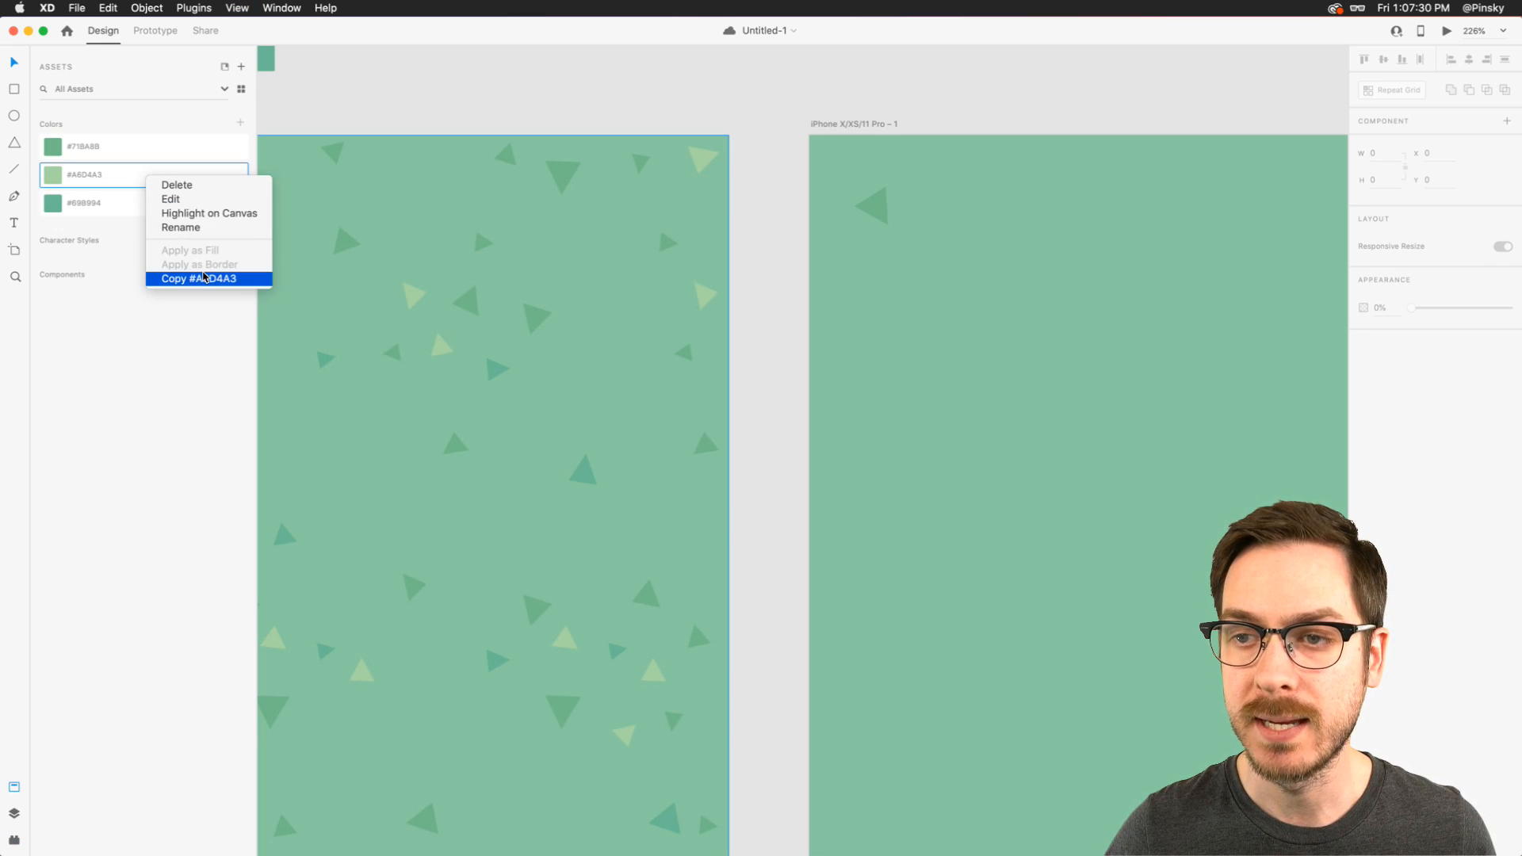
{"action": "left_click", "coordinate": [204, 277]}
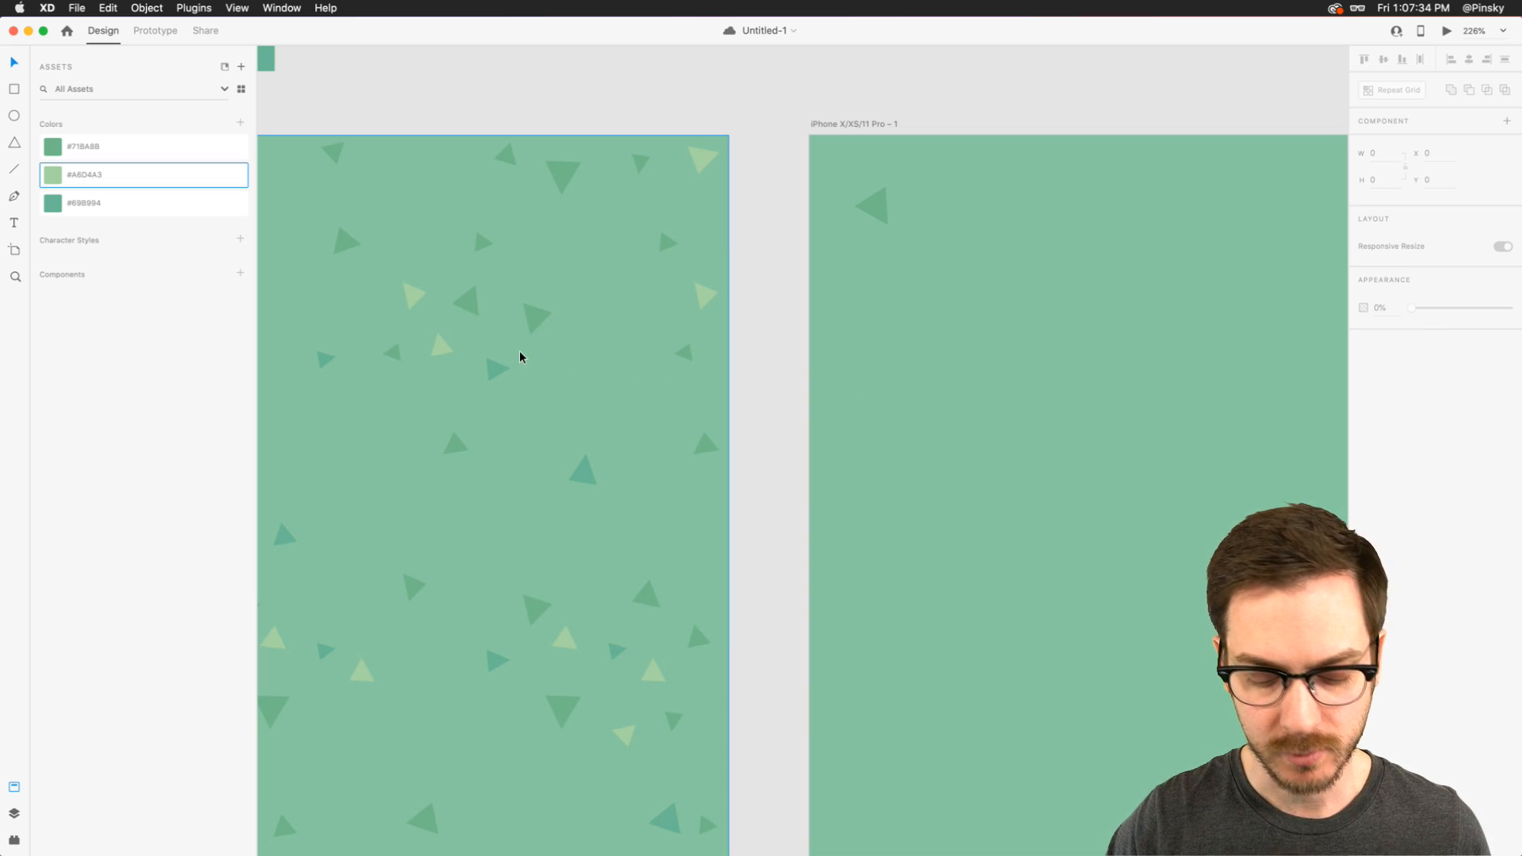
{"action": "key", "text": "alt+super+p"}
{"action": "left_click", "coordinate": [881, 200]}
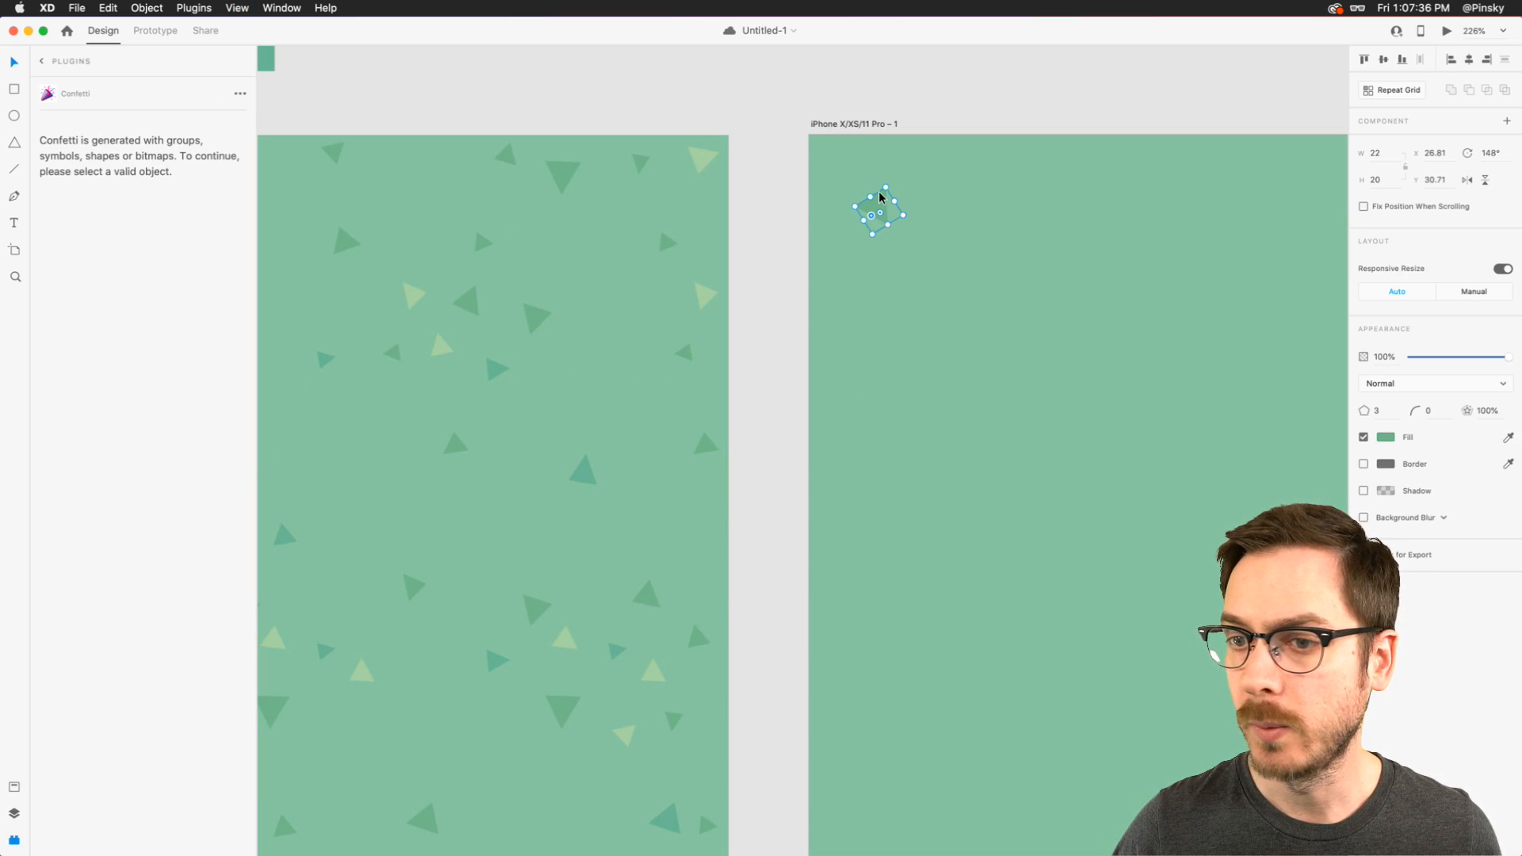
{"action": "left_click", "coordinate": [209, 440]}
{"action": "key", "text": "super+v"}
{"action": "key", "text": "Return"}
- Copy the saved teal's hex code, undo the confetti run, and set Color 3 to #69B994
{"action": "left_click", "coordinate": [21, 786]}
{"action": "right_click", "coordinate": [111, 209]}
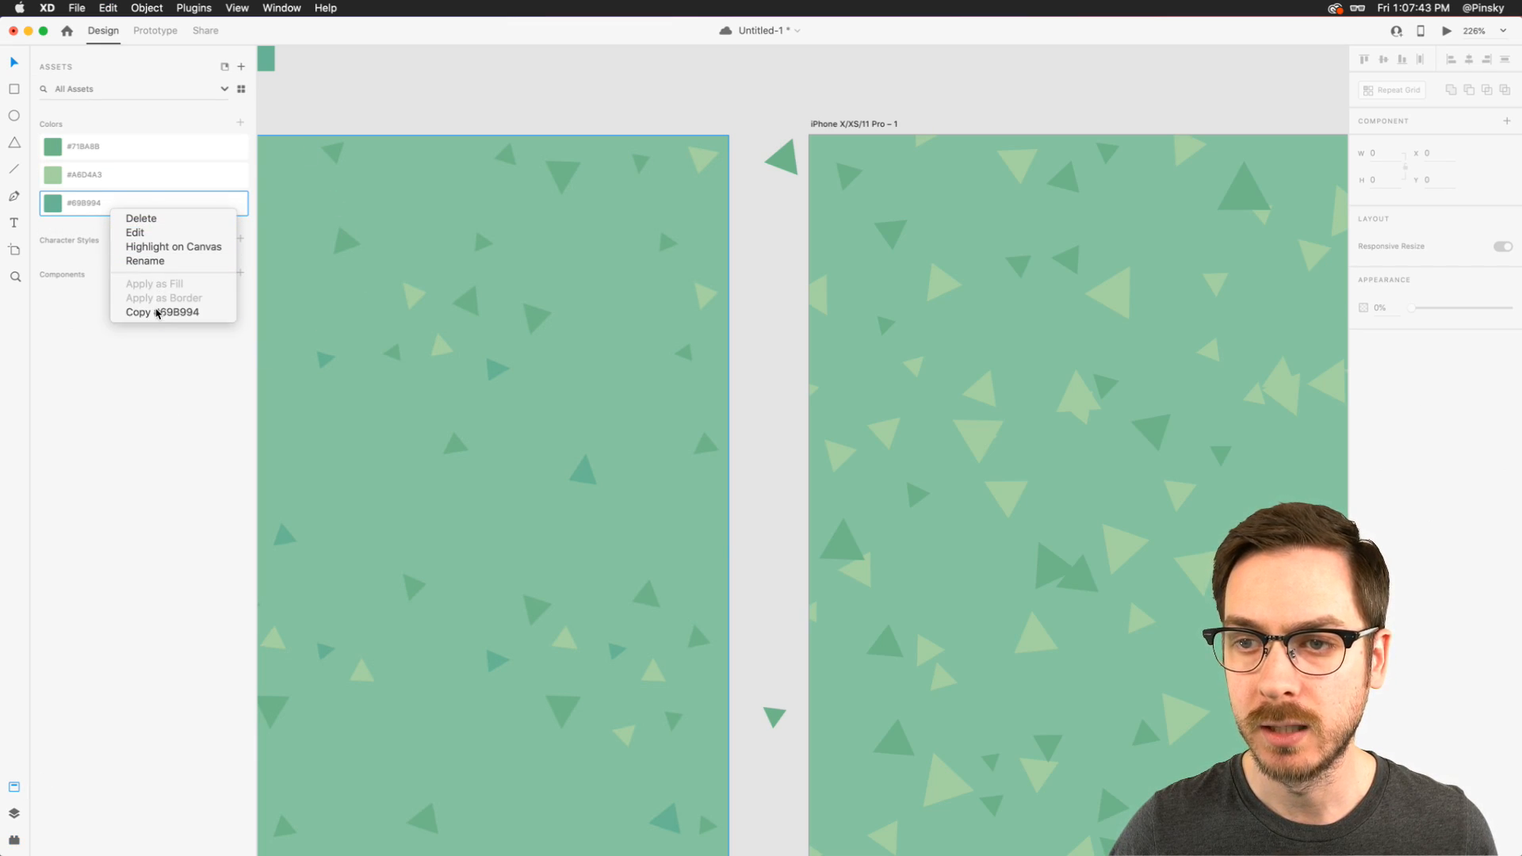
{"action": "left_click", "coordinate": [158, 313]}
{"action": "key", "text": "shift+super+p"}
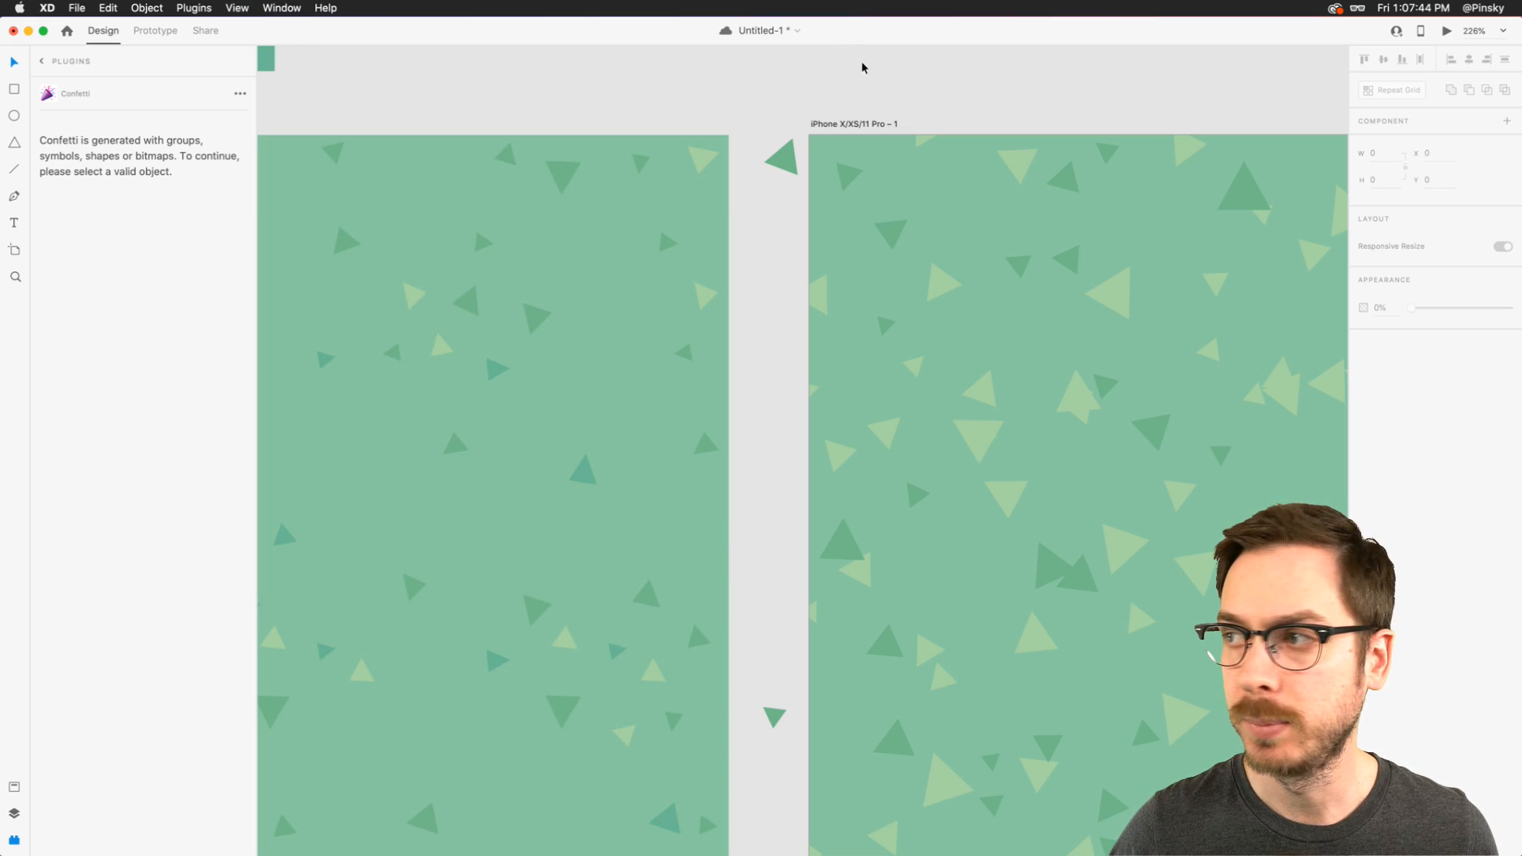
{"action": "key", "text": "super+z"}
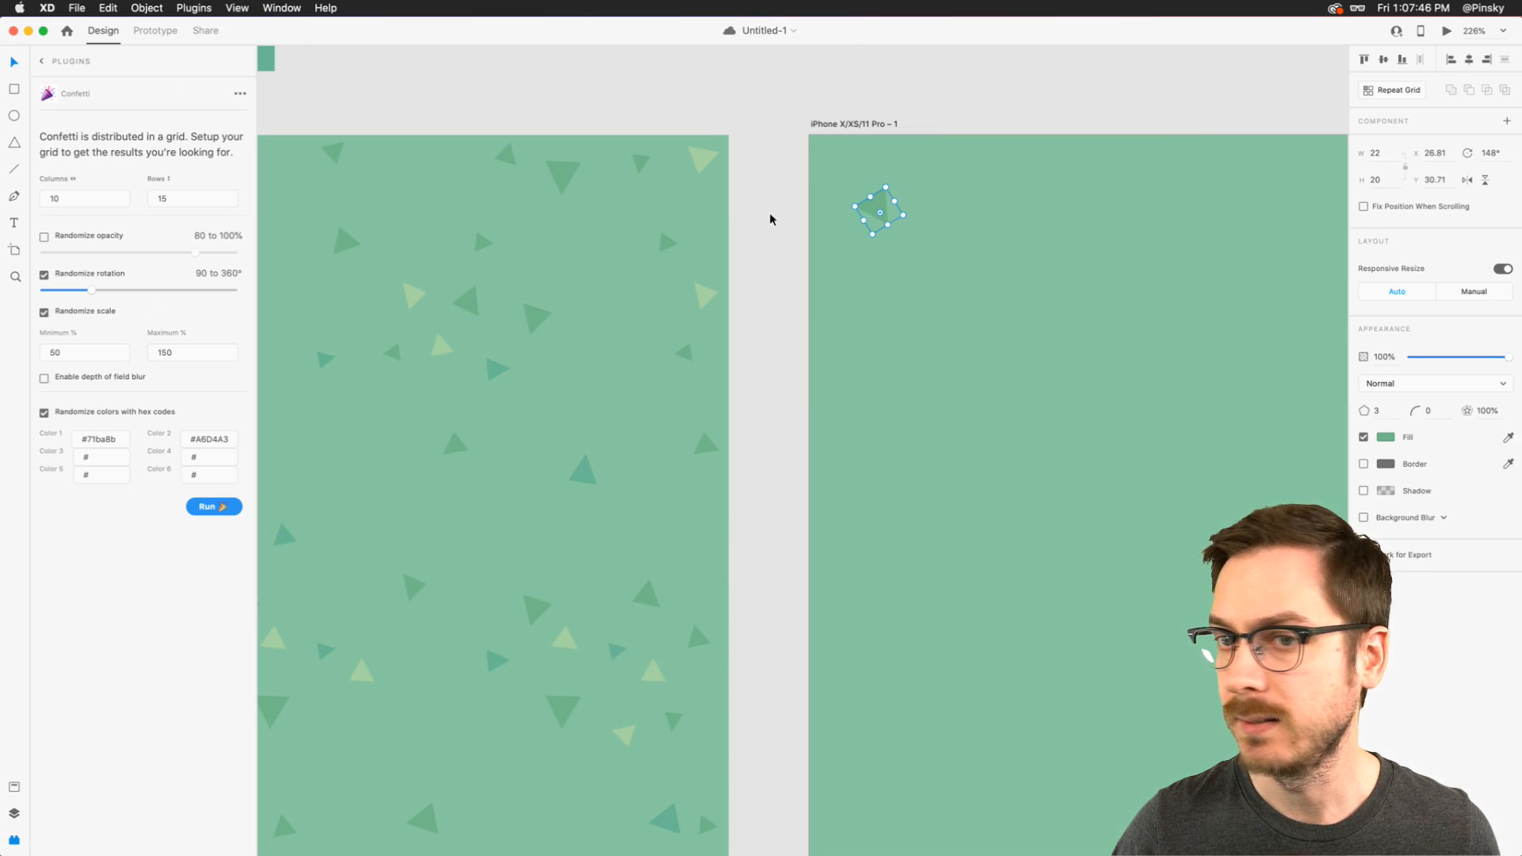
{"action": "left_click", "coordinate": [102, 457]}
{"action": "key", "text": "super+v"}
{"action": "left_click", "coordinate": [93, 516]}
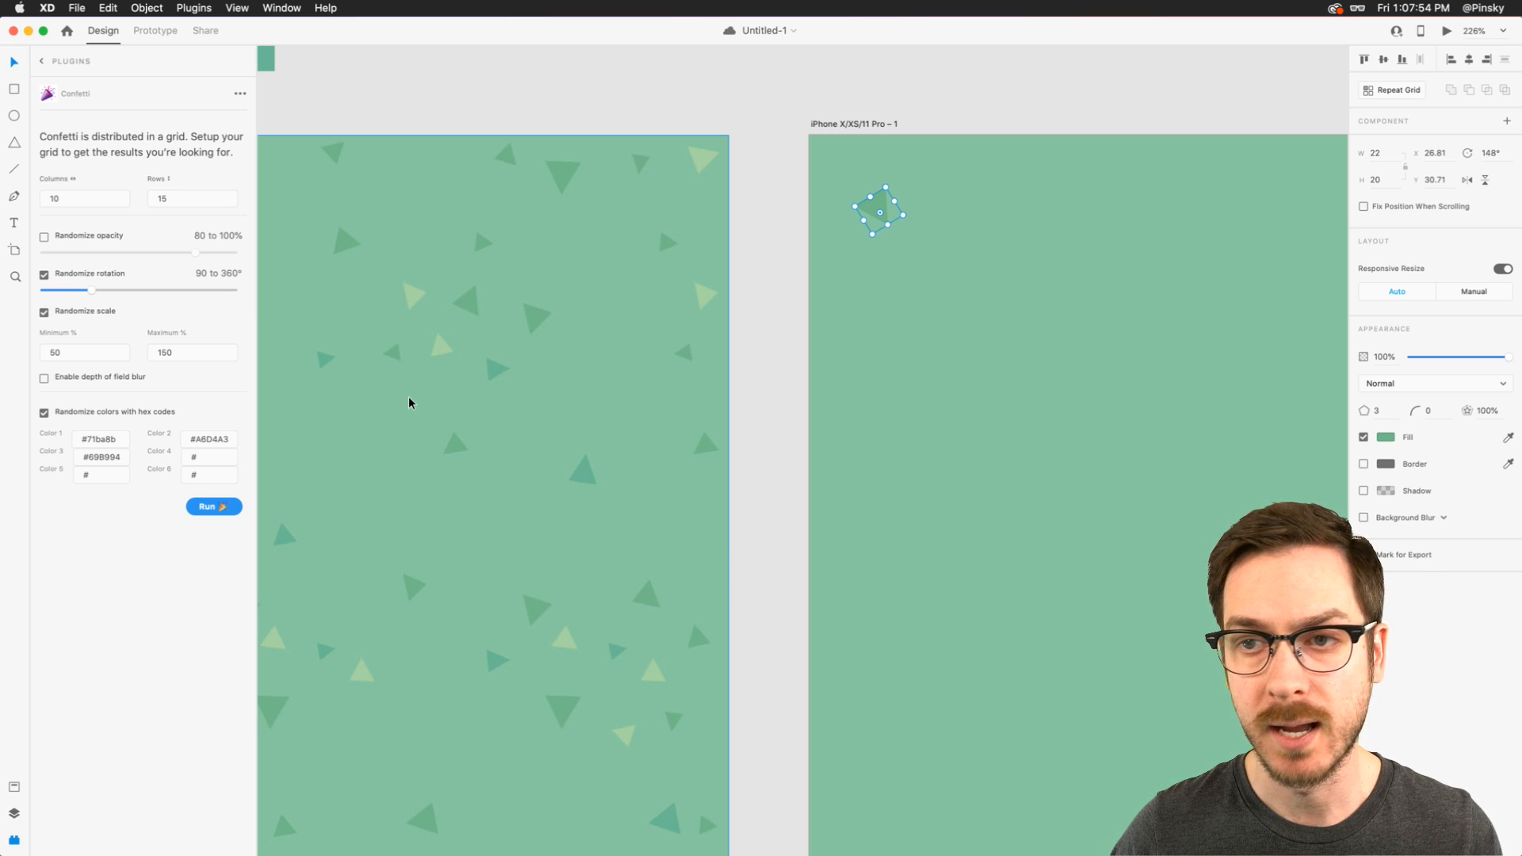
{"action": "scroll", "coordinate": [477, 354], "scroll_direction": "down", "scroll_amount": 5}
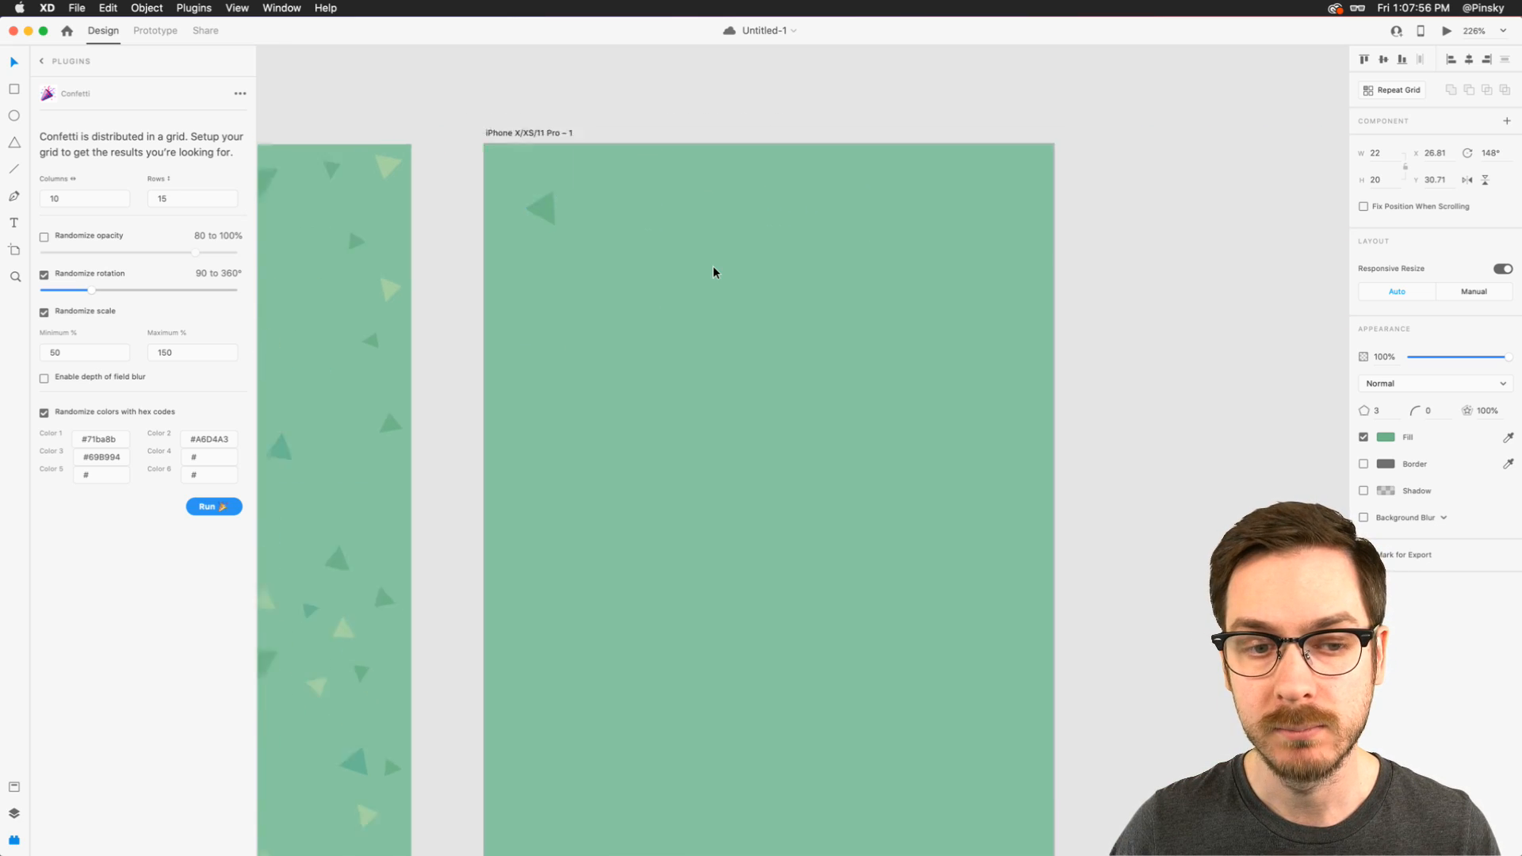
{"action": "scroll", "coordinate": [712, 267], "scroll_direction": "right", "scroll_amount": 2}
{"action": "scroll", "coordinate": [712, 267], "scroll_direction": "down", "scroll_amount": 1}
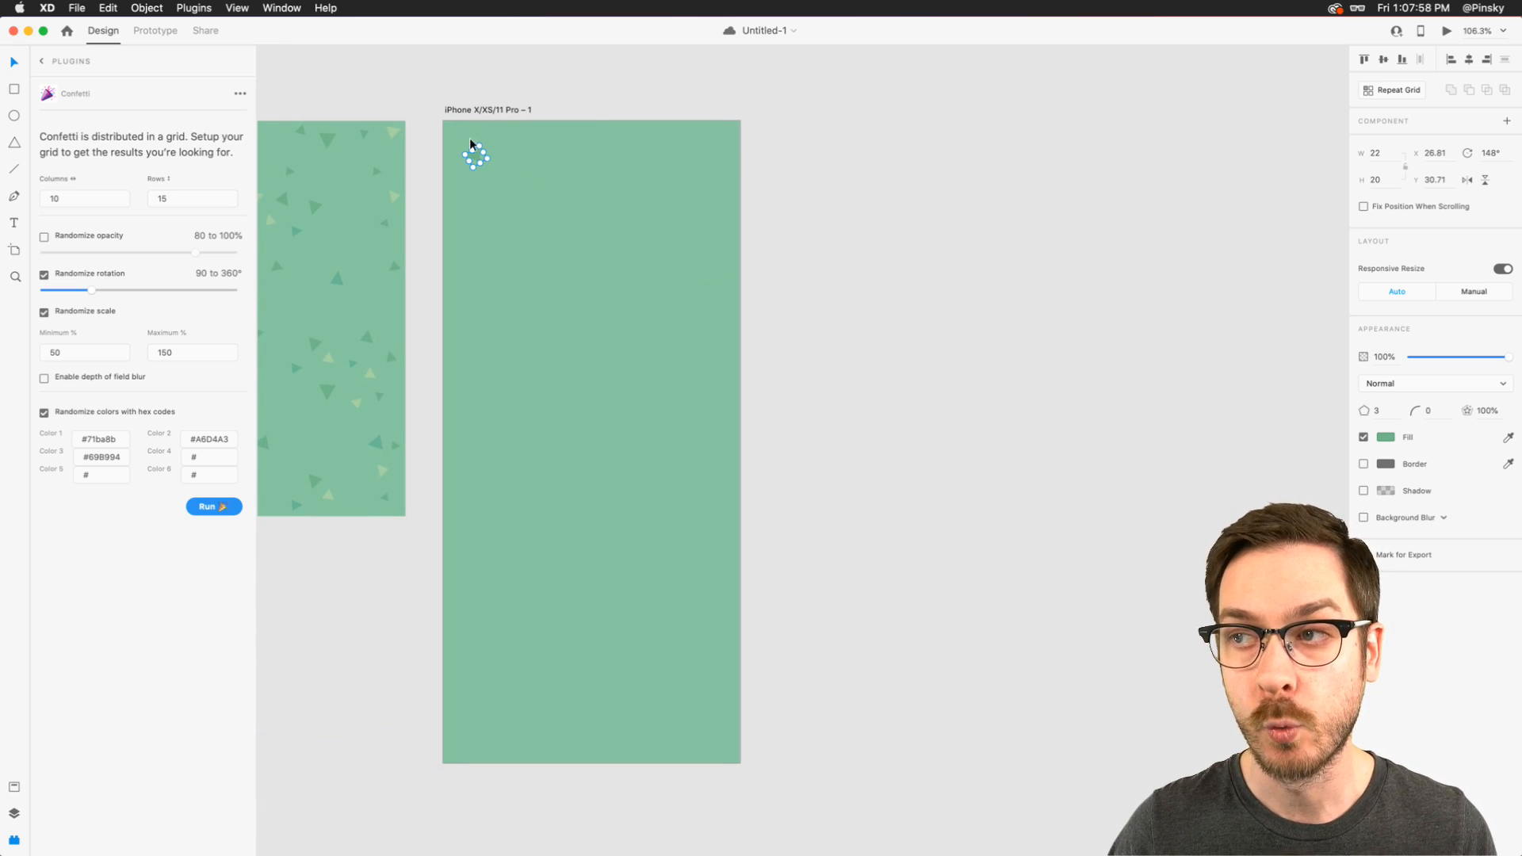
- Try a Confetti run on the large triangle with all three colors, and undo it
{"action": "scroll", "coordinate": [474, 157], "scroll_direction": "up", "scroll_amount": 5}
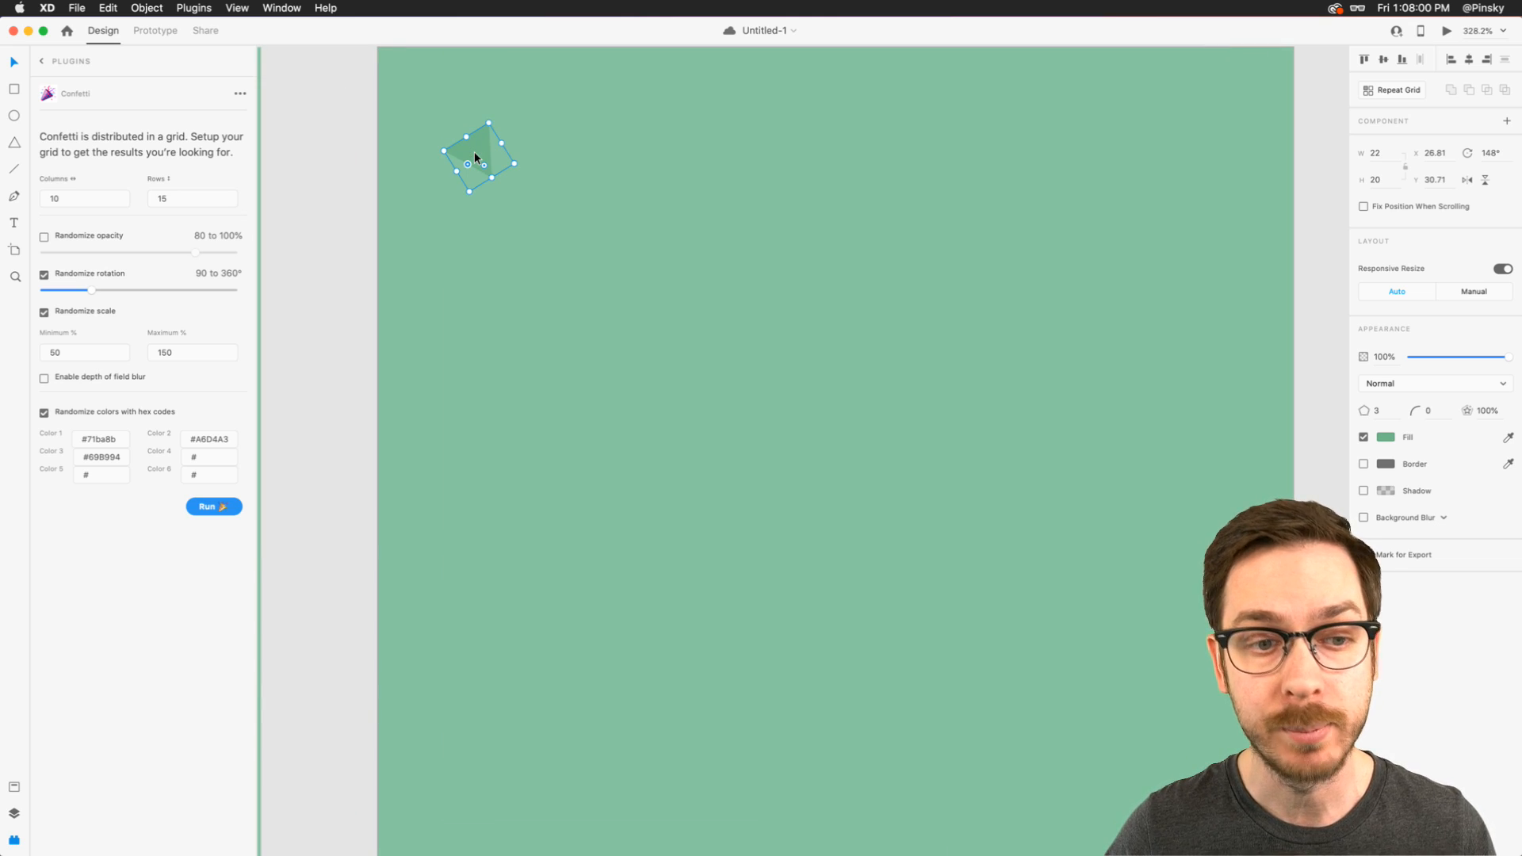
{"action": "scroll", "coordinate": [474, 157], "scroll_direction": "down", "scroll_amount": 3}
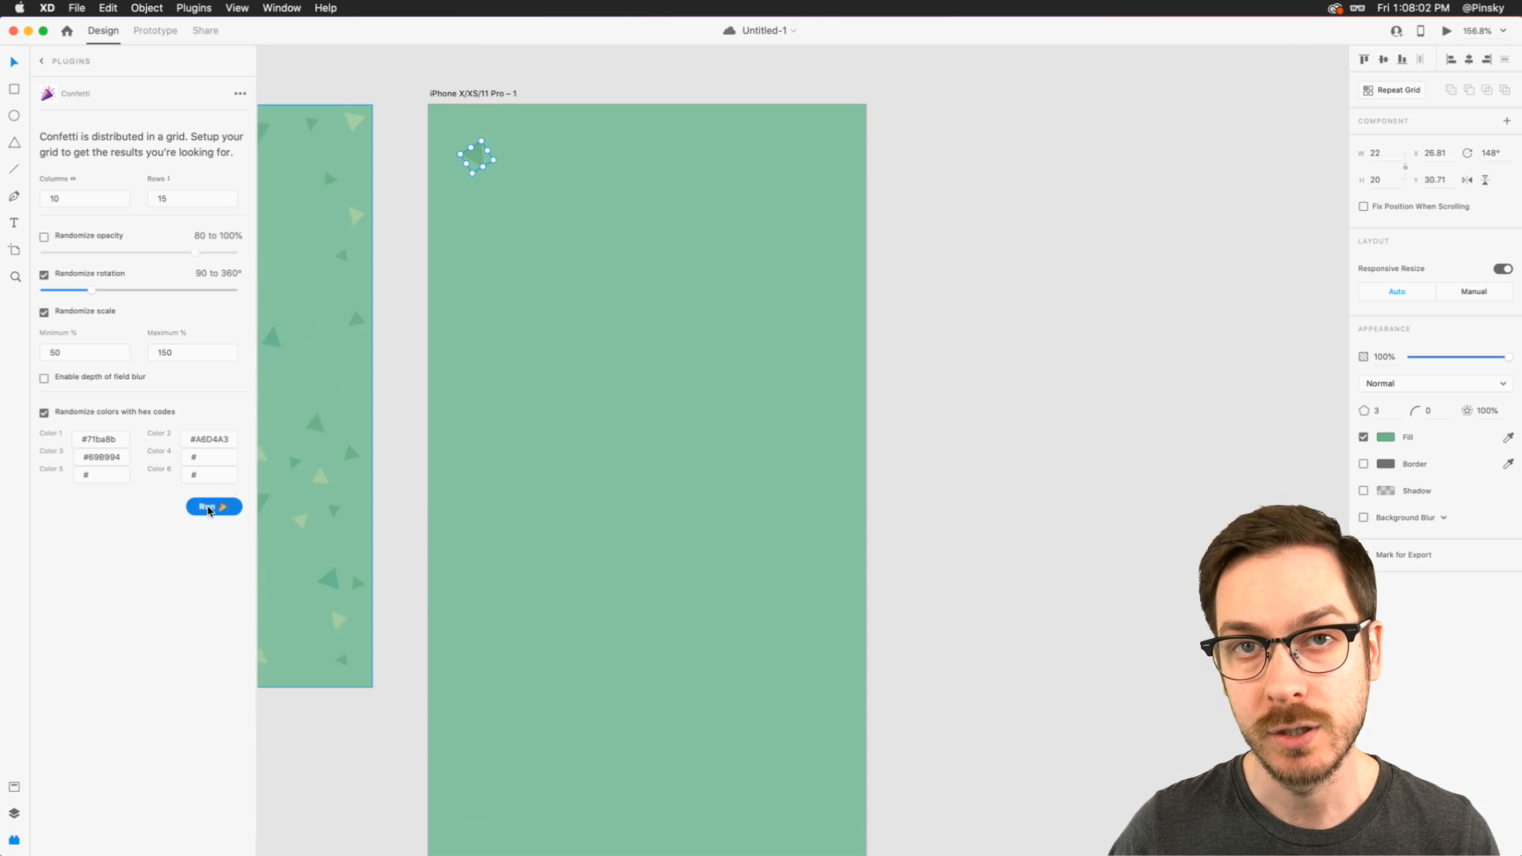
{"action": "left_click", "coordinate": [209, 507]}
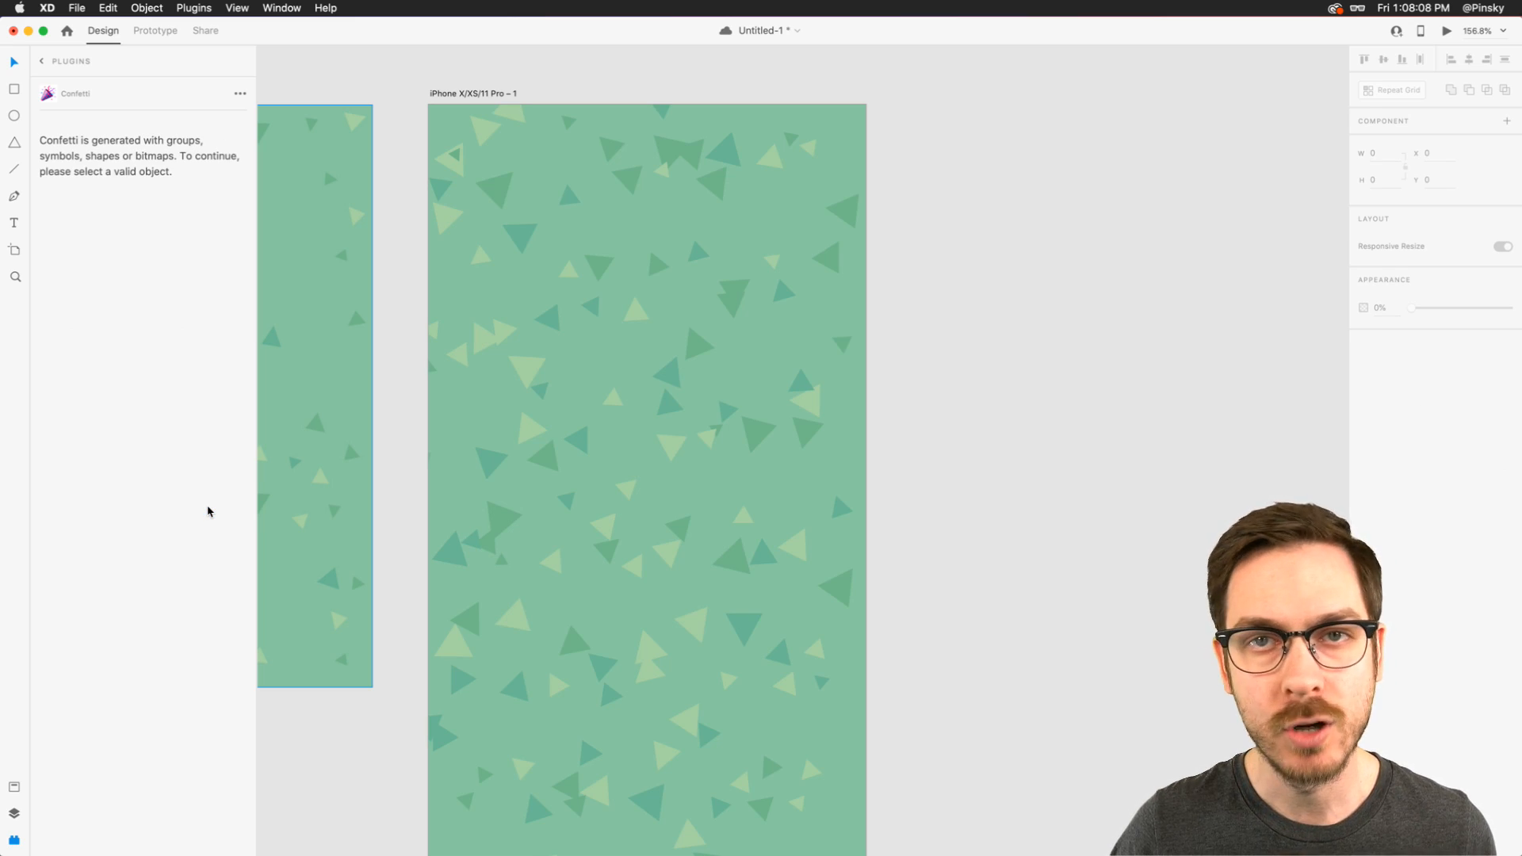
{"action": "key", "text": "super+z"}
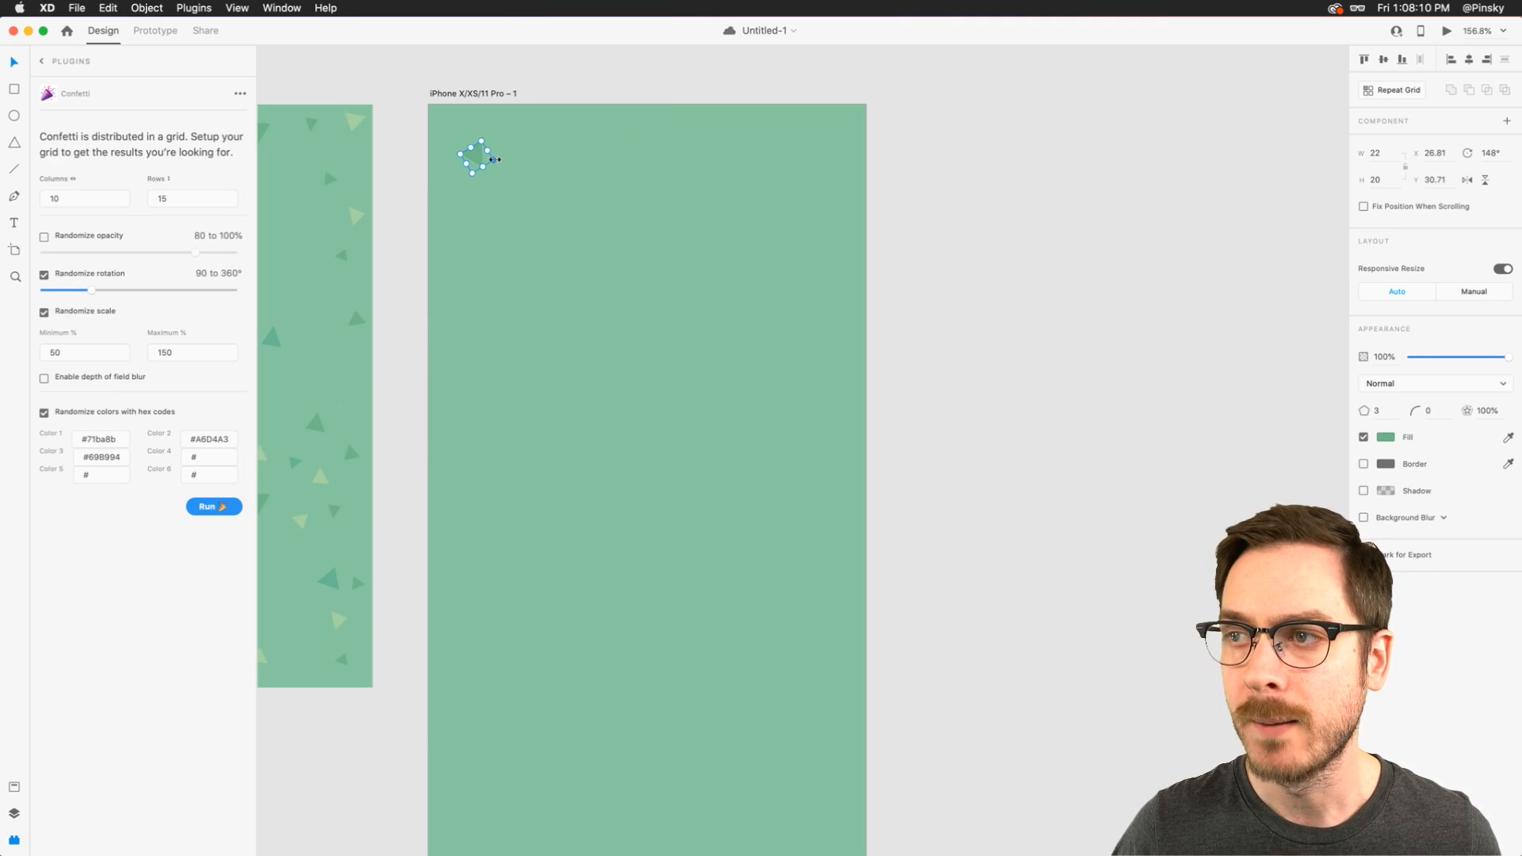
- Shrink the triangle to about 13 × 12 and move it to about X 14, Y 16 on the artboard
{"action": "left_click_drag", "start_coordinate": [496, 161], "coordinate": [489, 155]}
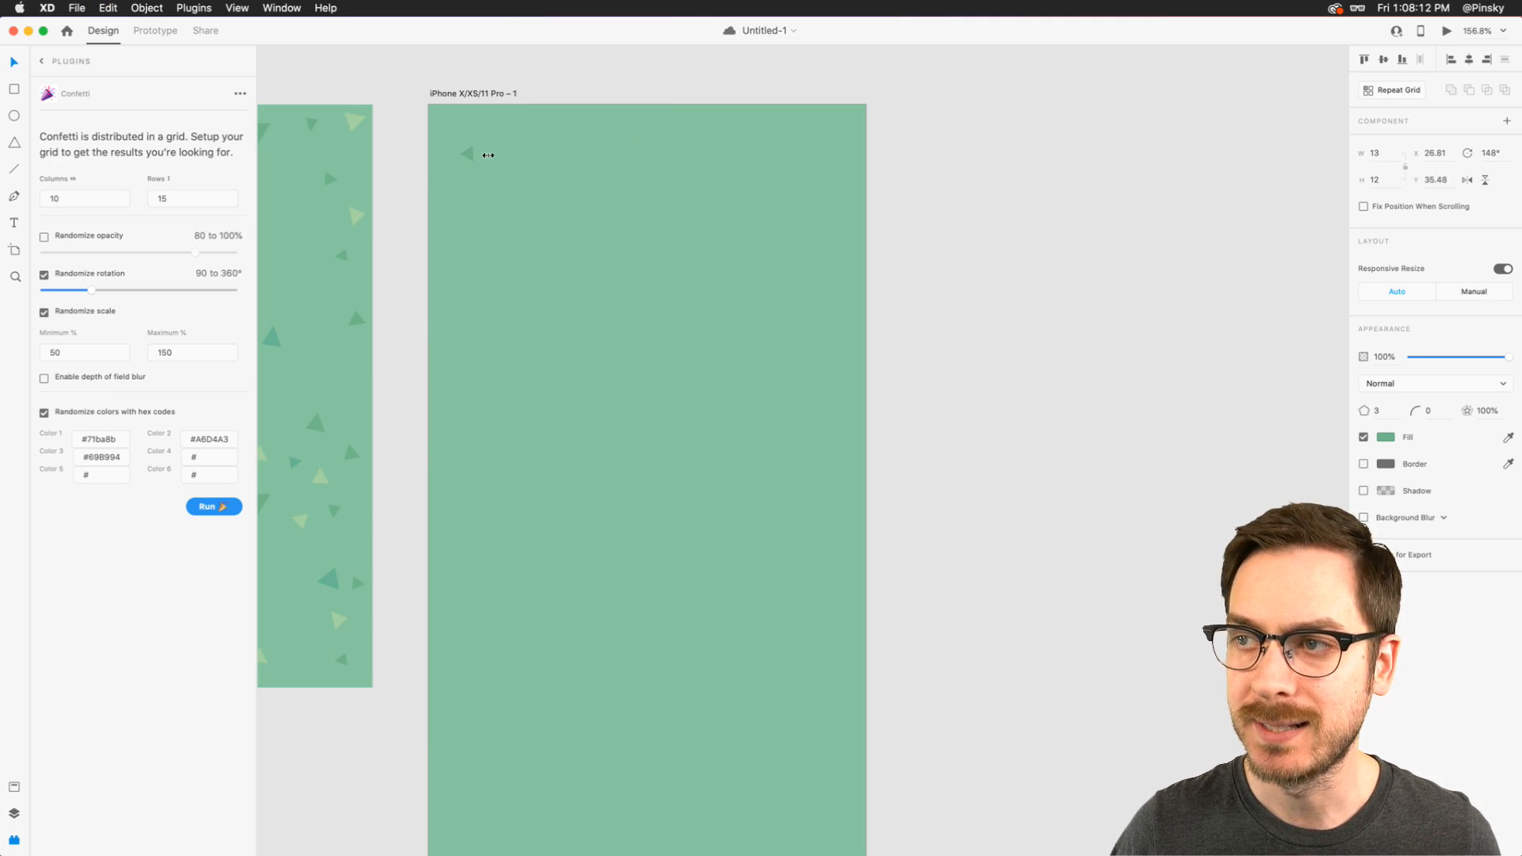
{"action": "left_click_drag", "start_coordinate": [468, 158], "coordinate": [453, 134]}
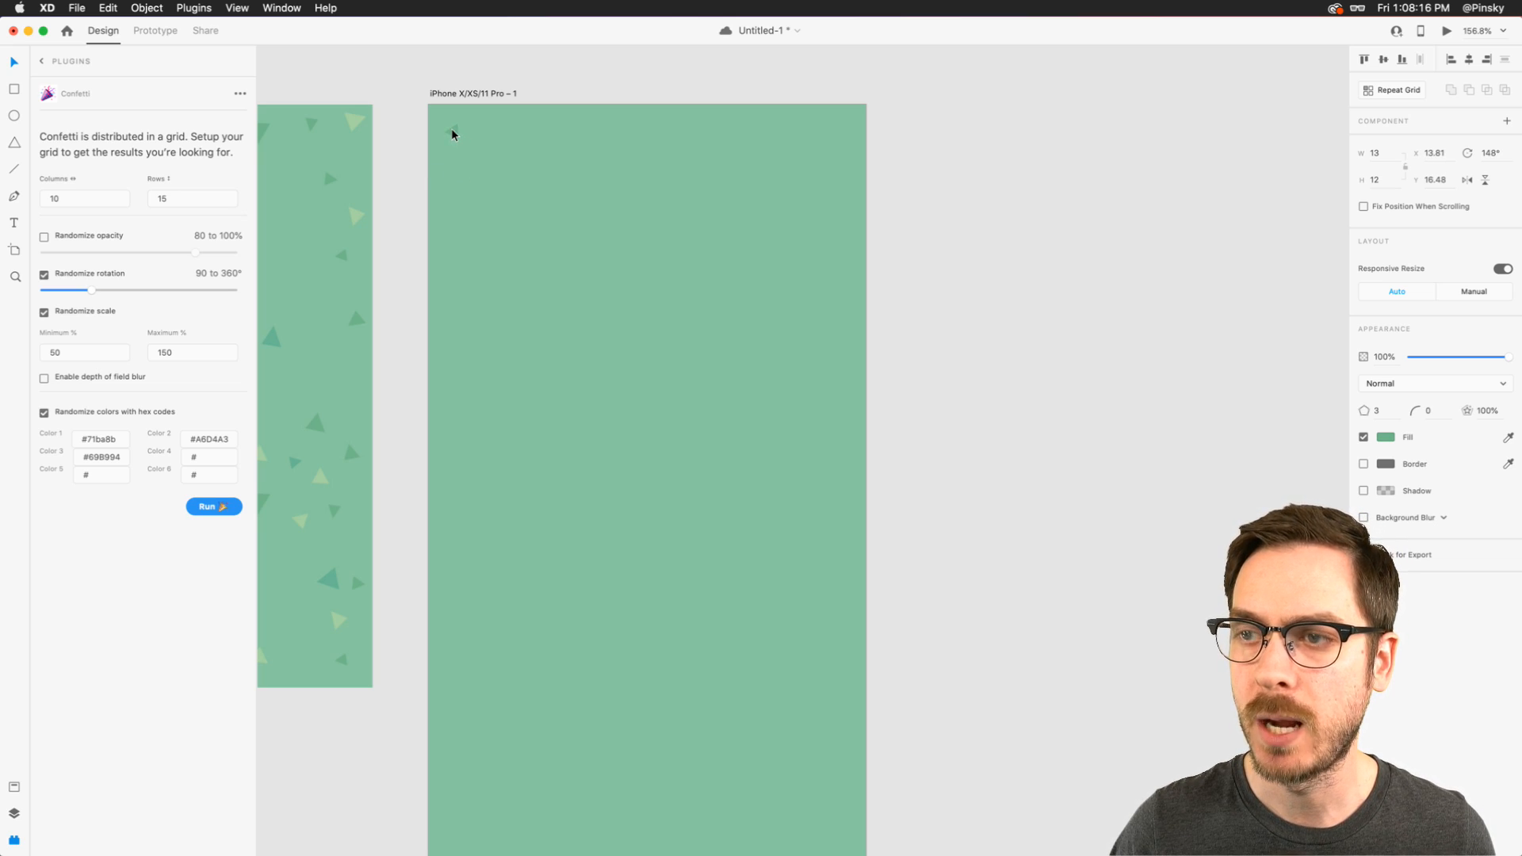
- Try a Confetti run on the smaller triangle, and undo it
{"action": "left_click", "coordinate": [212, 507]}
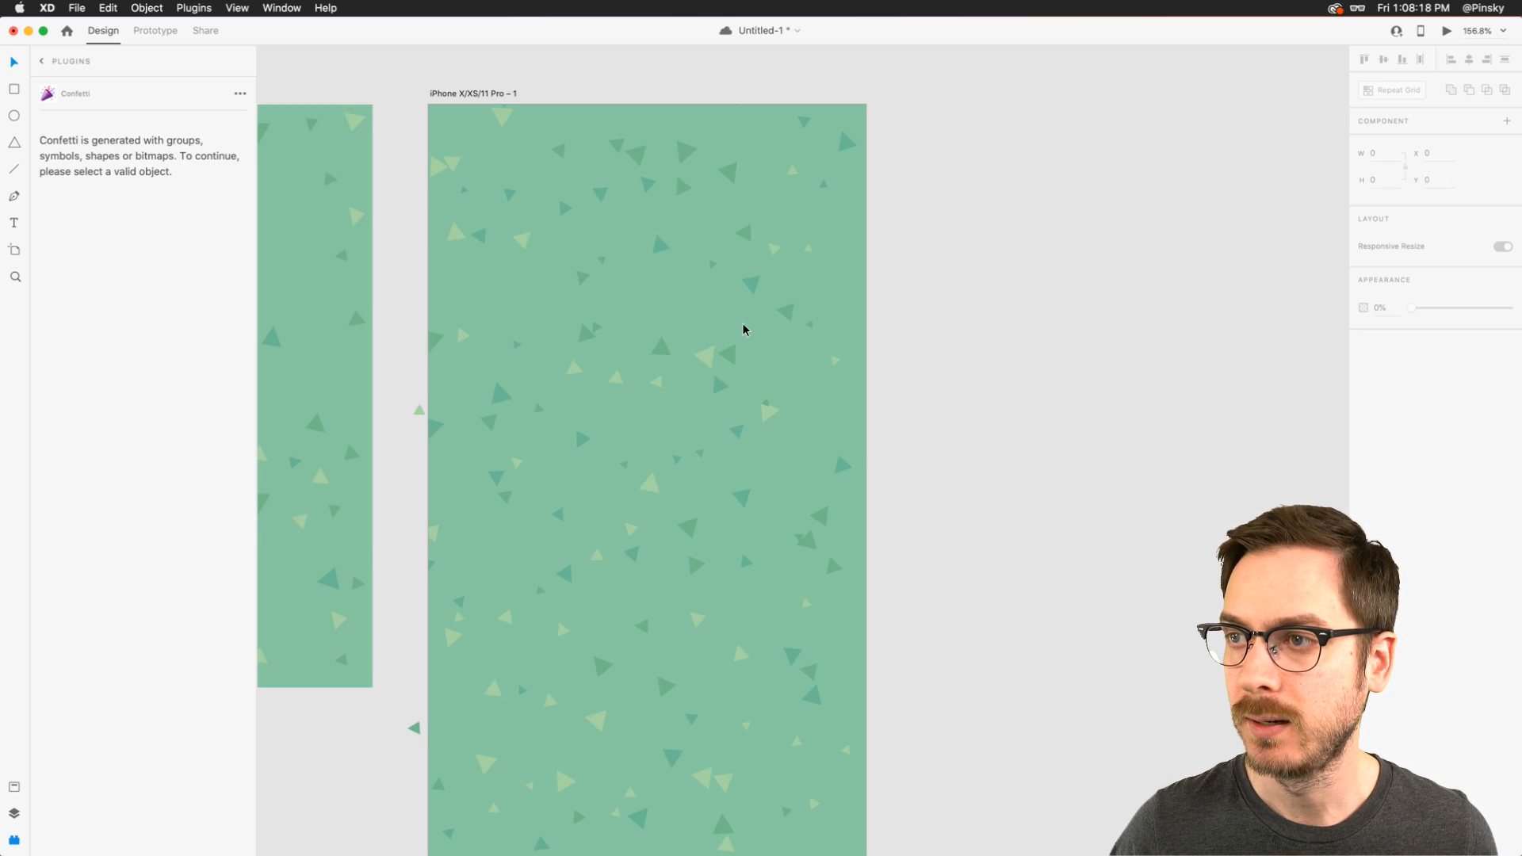
{"action": "scroll", "coordinate": [743, 329], "scroll_direction": "down", "scroll_amount": 5}
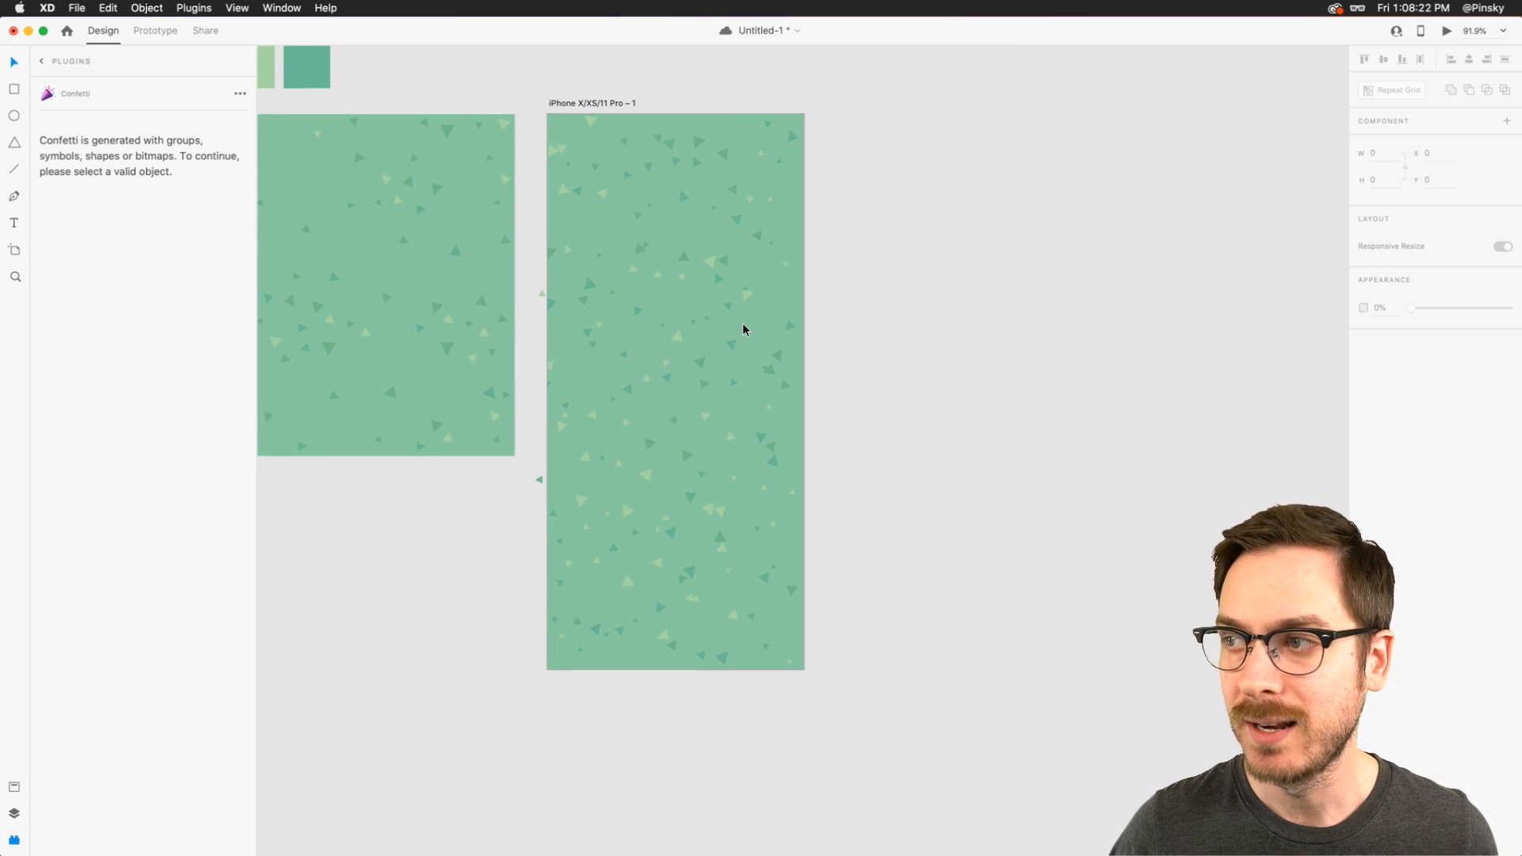
{"action": "key", "text": "super+z"}
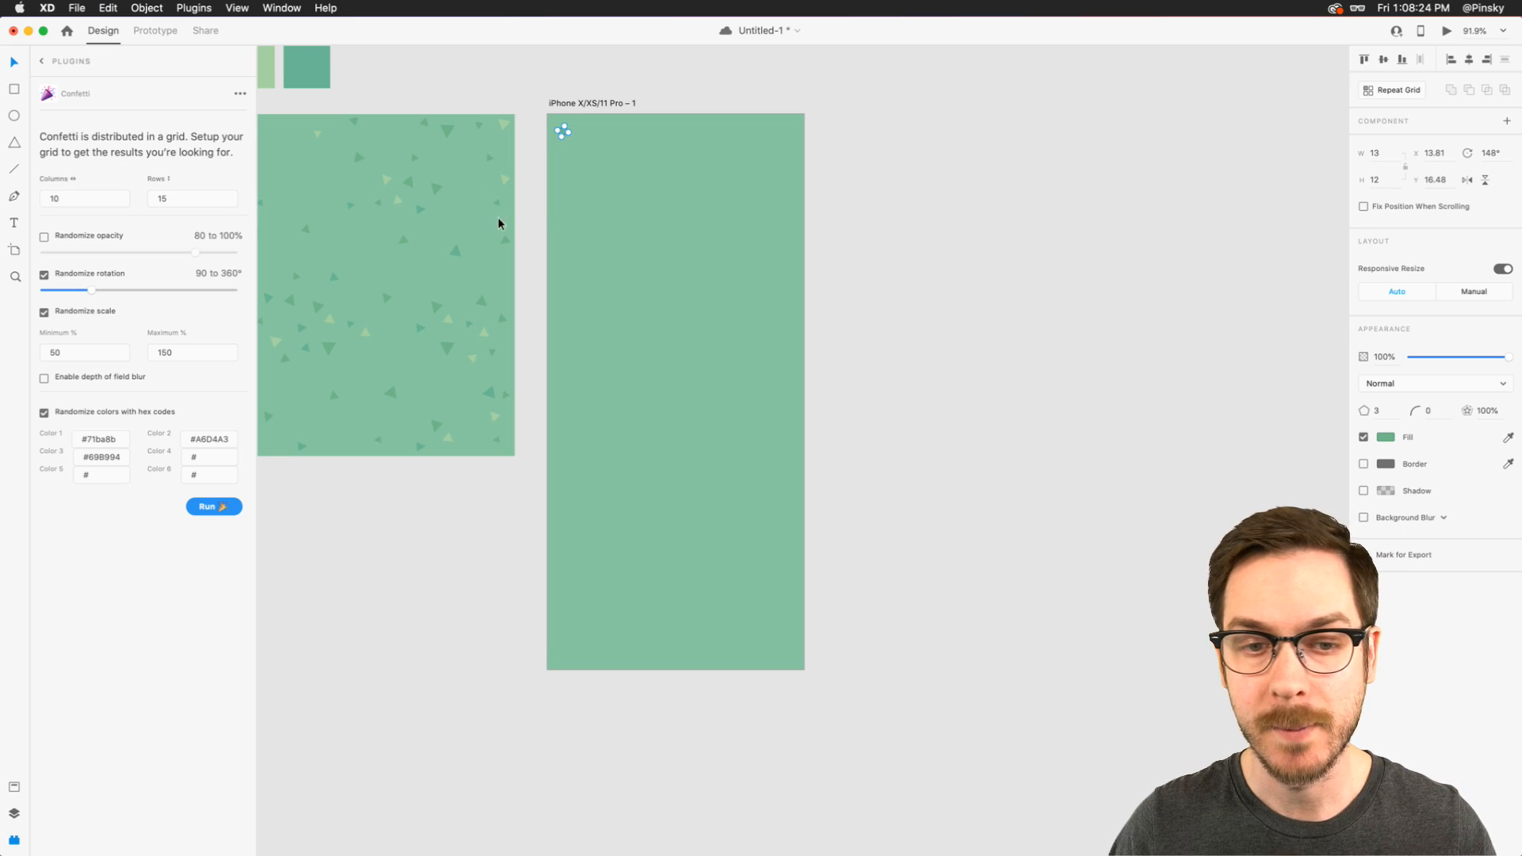
- Lower Confetti's maximum scale to 120% and run the plugin on the triangle
{"action": "left_click", "coordinate": [165, 353]}
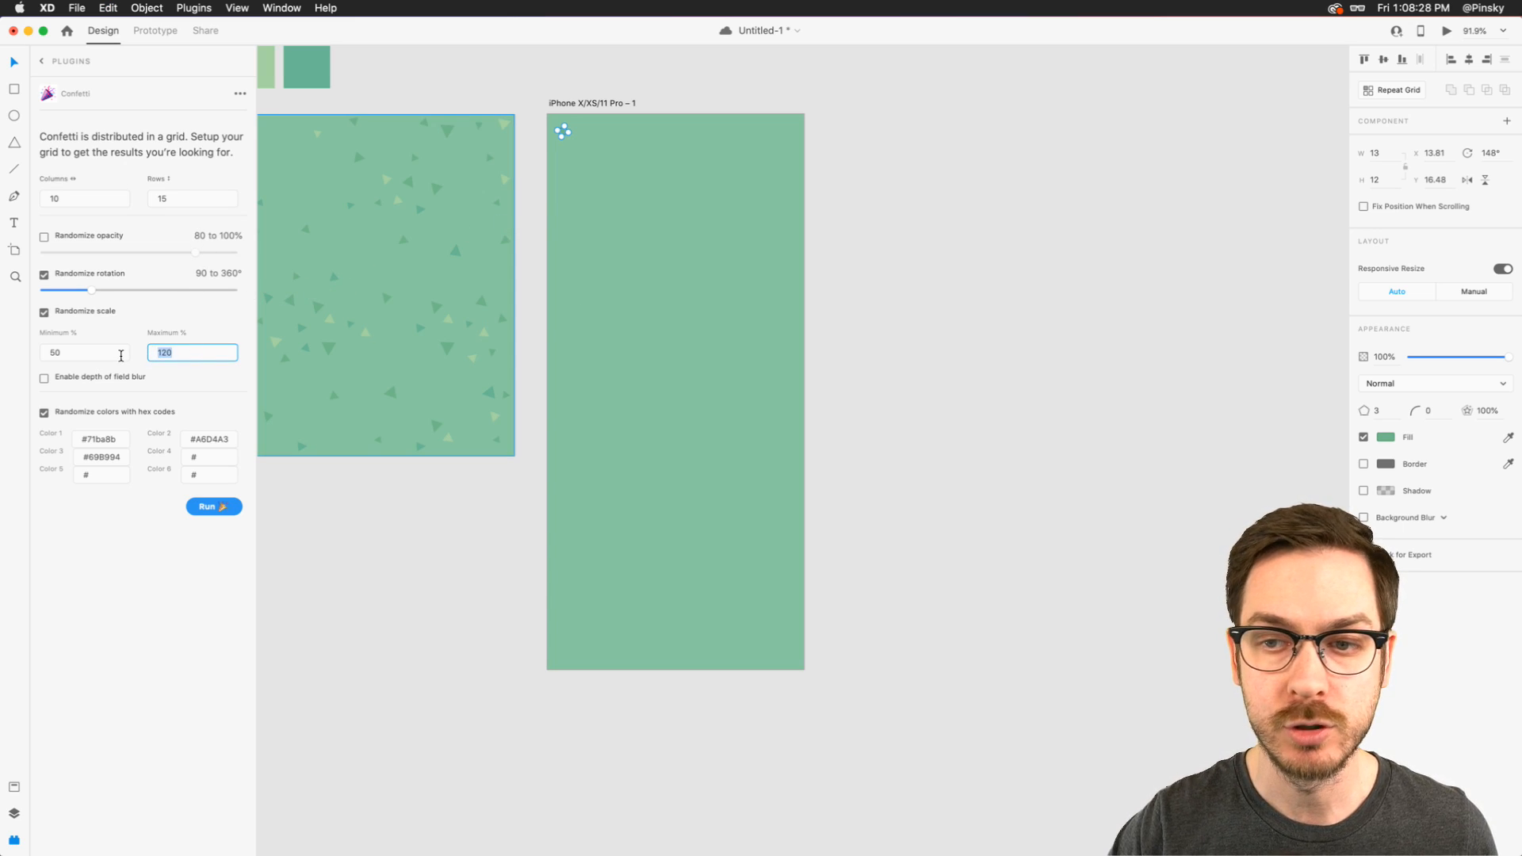
{"action": "key", "text": "Return"}
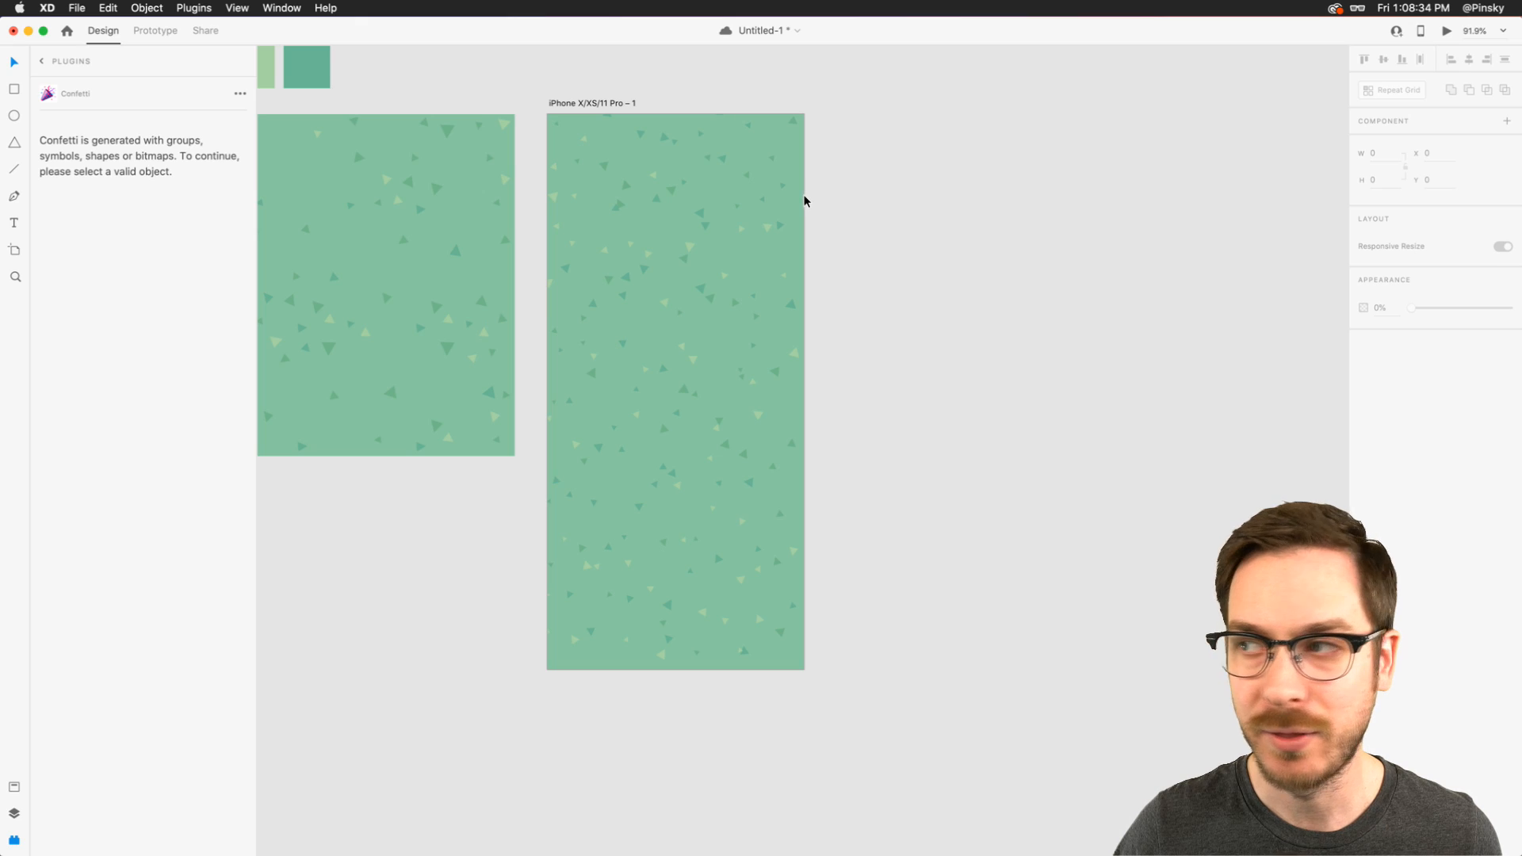
- Separate the overlapping confetti triangles in the upper and middle parts of the artboard by nudging them apart
{"action": "scroll", "coordinate": [741, 214], "scroll_direction": "up", "scroll_amount": 5}
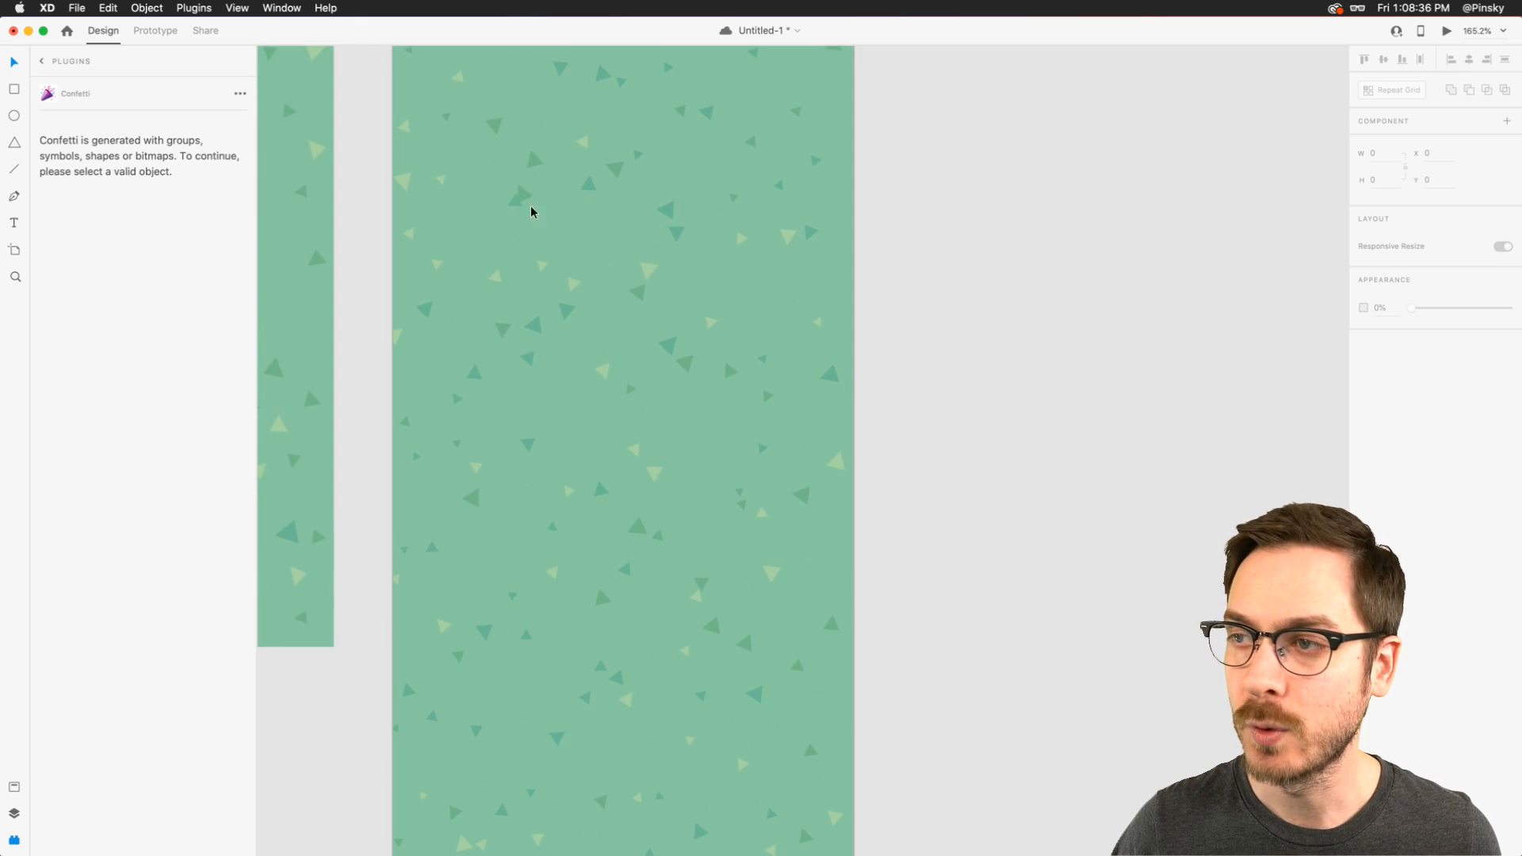
{"action": "left_click", "coordinate": [514, 203]}
{"action": "left_click_drag", "start_coordinate": [513, 203], "coordinate": [502, 216]}
{"action": "scroll", "coordinate": [560, 282], "scroll_direction": "down", "scroll_amount": 3}
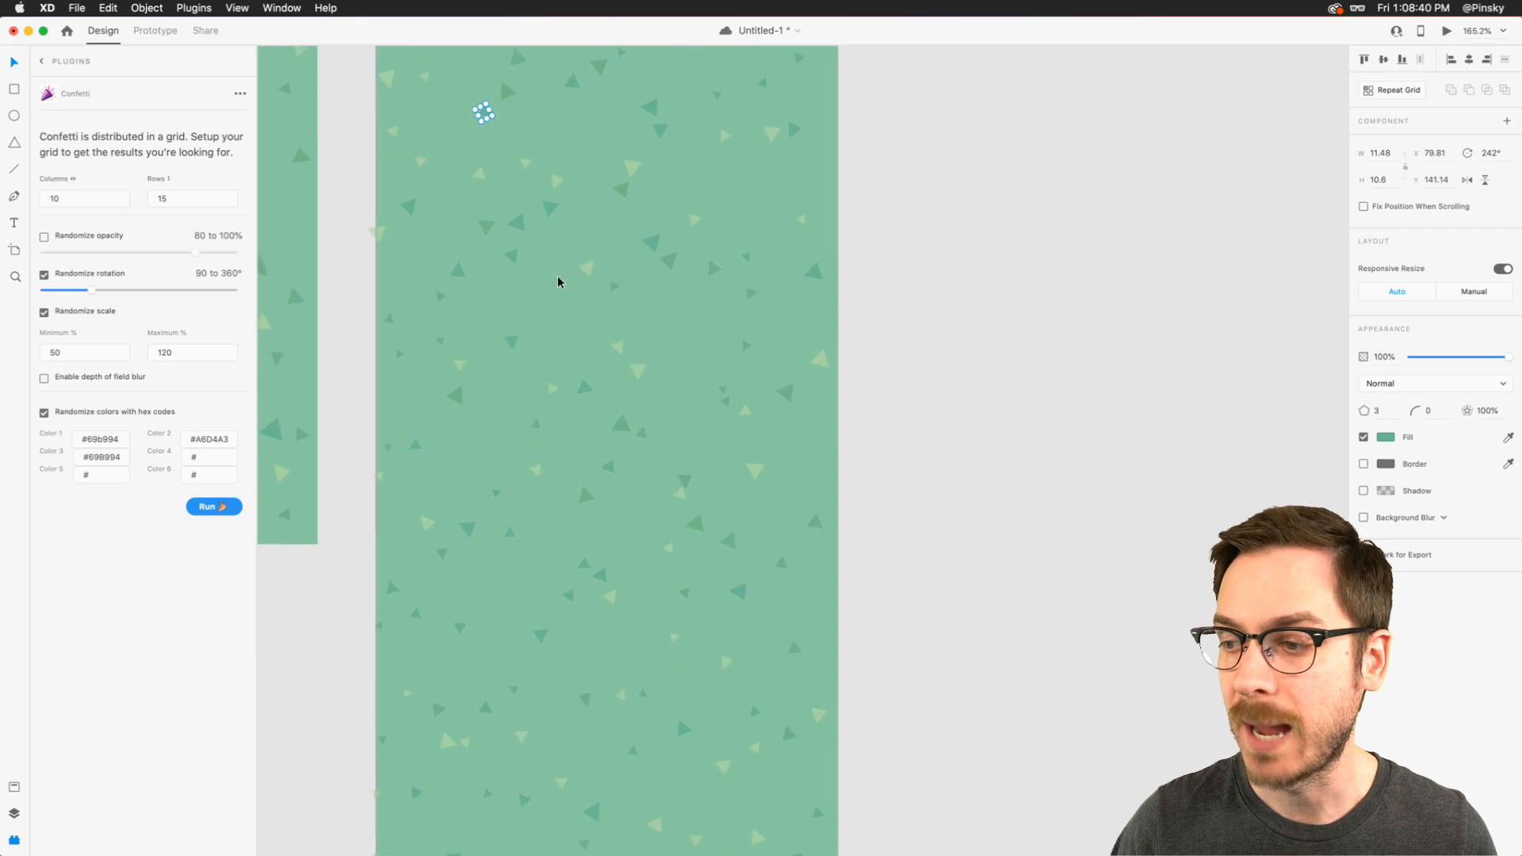
{"action": "left_click", "coordinate": [676, 343]}
{"action": "left_click_drag", "start_coordinate": [676, 344], "coordinate": [674, 320]}
{"action": "left_click_drag", "start_coordinate": [713, 264], "coordinate": [710, 272]}
- Move the overlapping light green triangles near the artboard's lower edge clear of their neighbors, and clear the selection
{"action": "scroll", "coordinate": [611, 405], "scroll_direction": "down", "scroll_amount": 3}
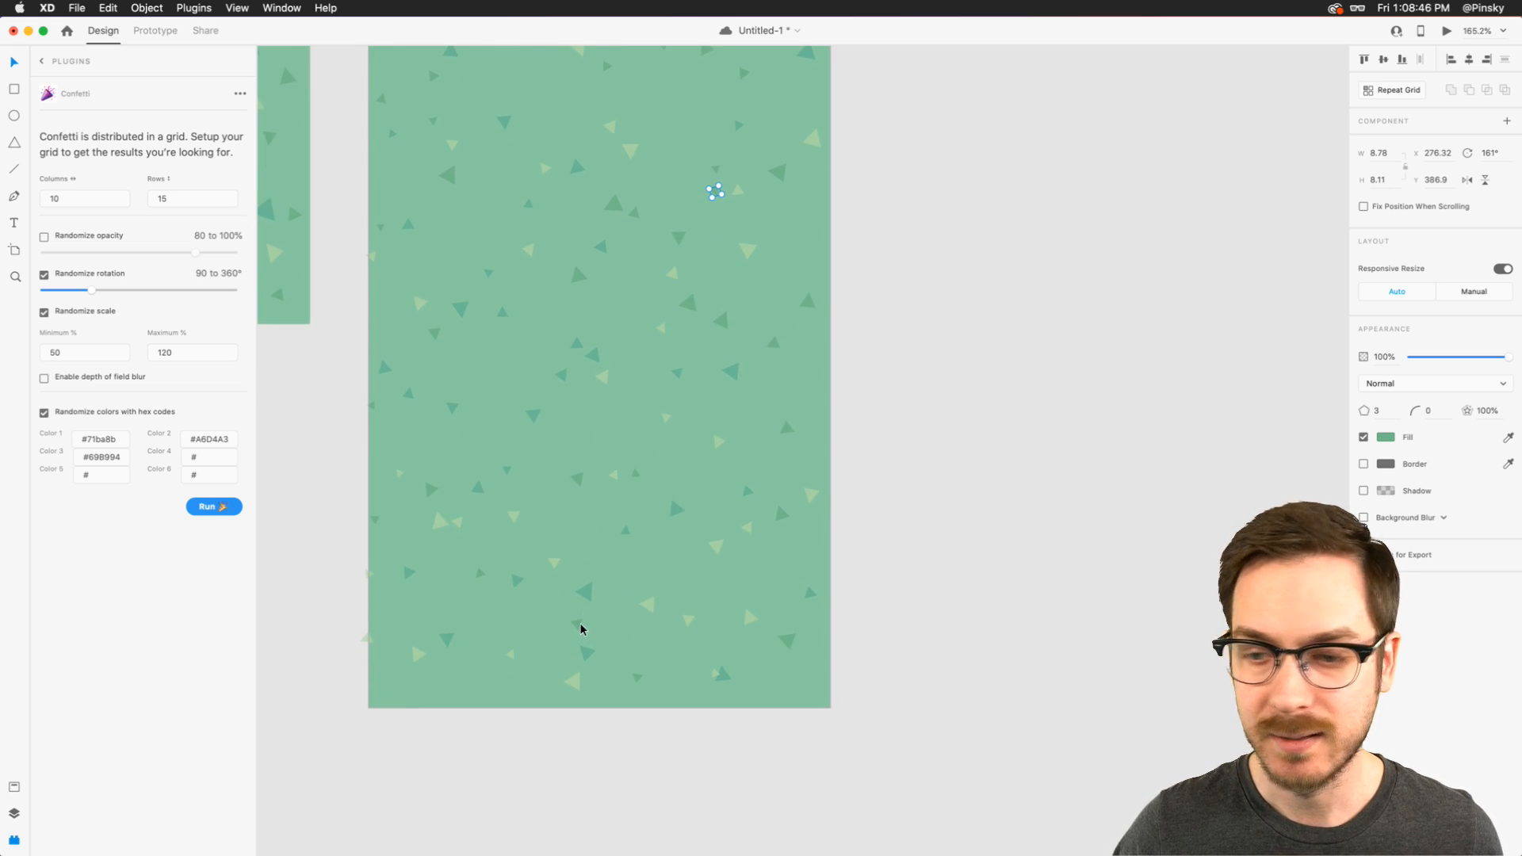
{"action": "left_click", "coordinate": [720, 674]}
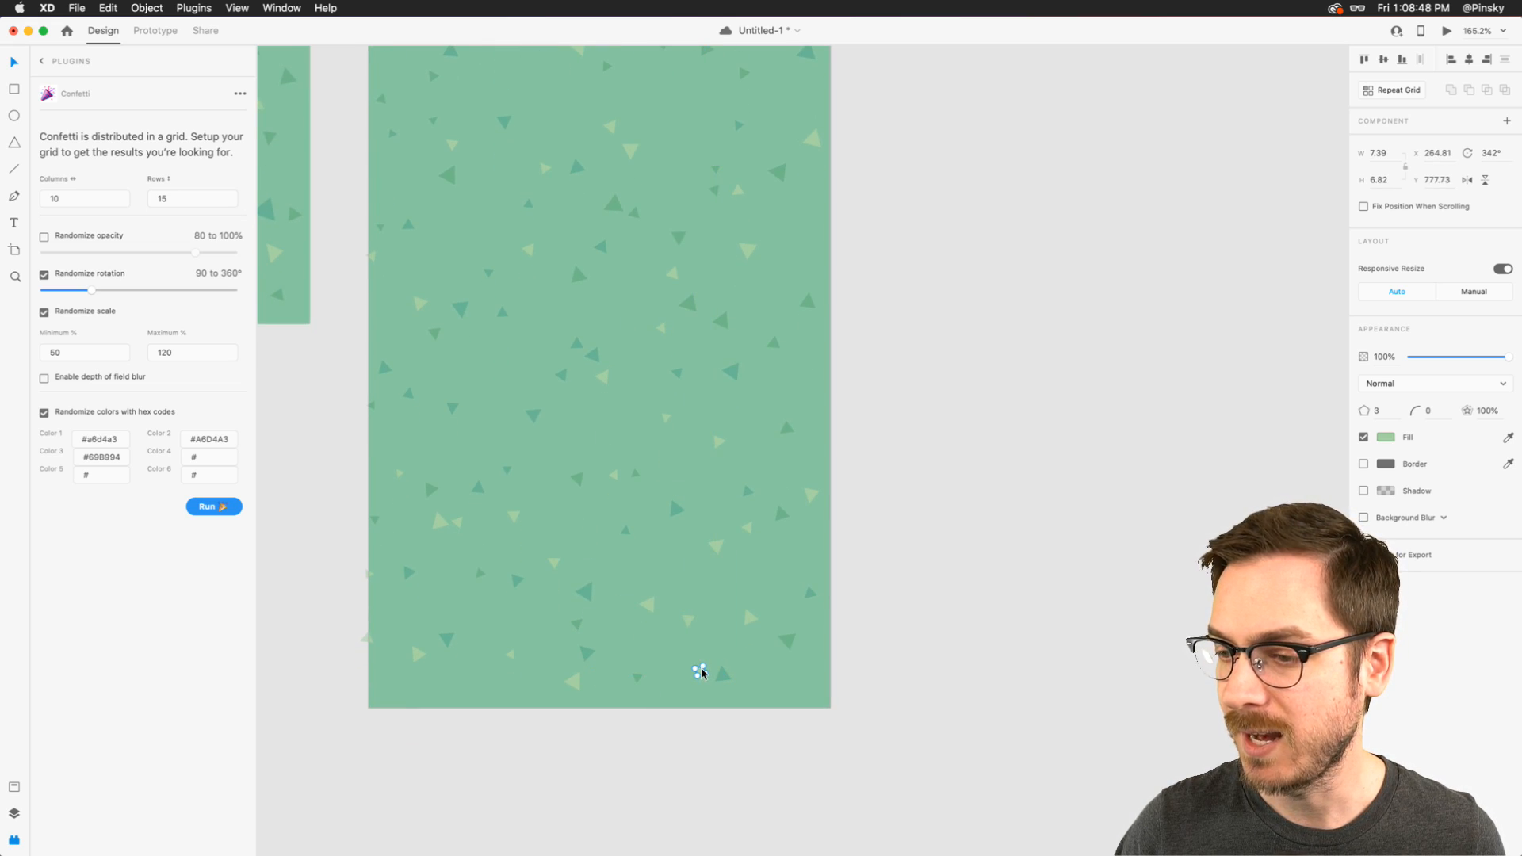
{"action": "left_click_drag", "start_coordinate": [456, 523], "coordinate": [468, 527]}
{"action": "scroll", "coordinate": [469, 523], "scroll_direction": "up", "scroll_amount": 4}
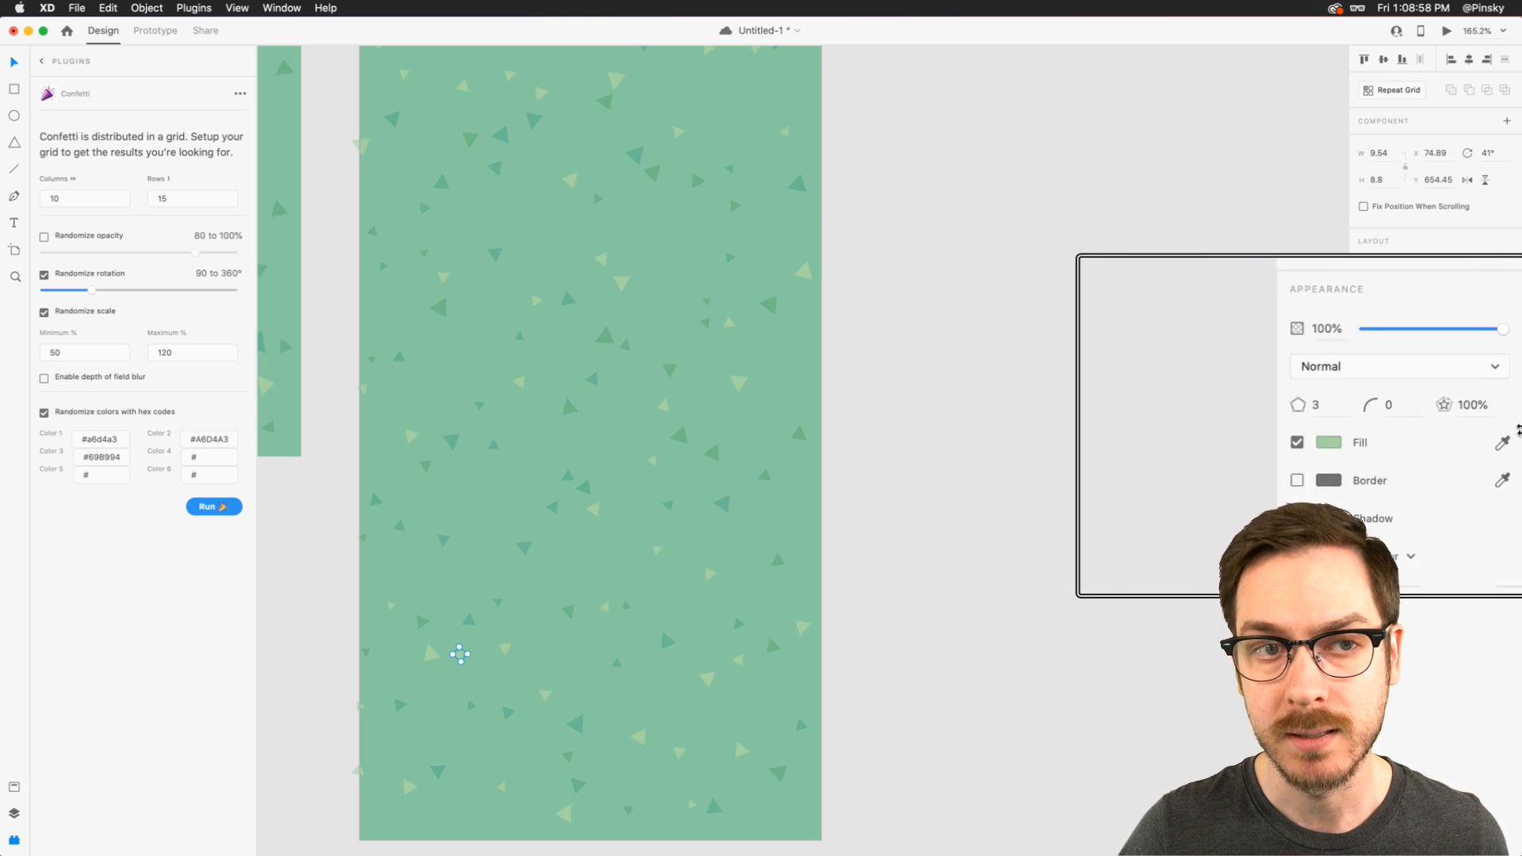
{"action": "scroll", "coordinate": [798, 361], "scroll_direction": "down", "scroll_amount": 5}
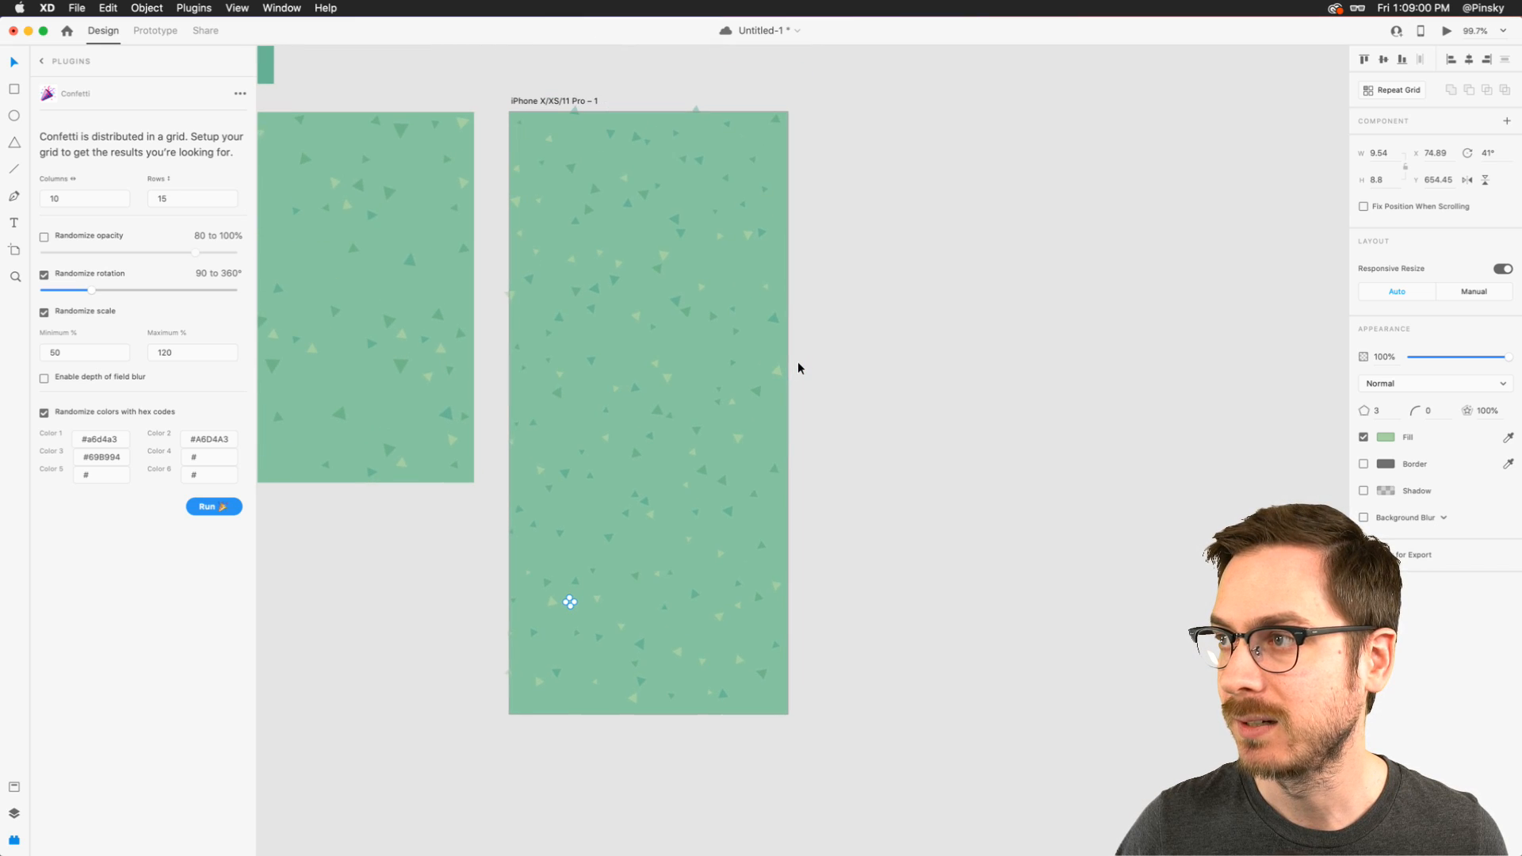
{"action": "left_click", "coordinate": [854, 354]}
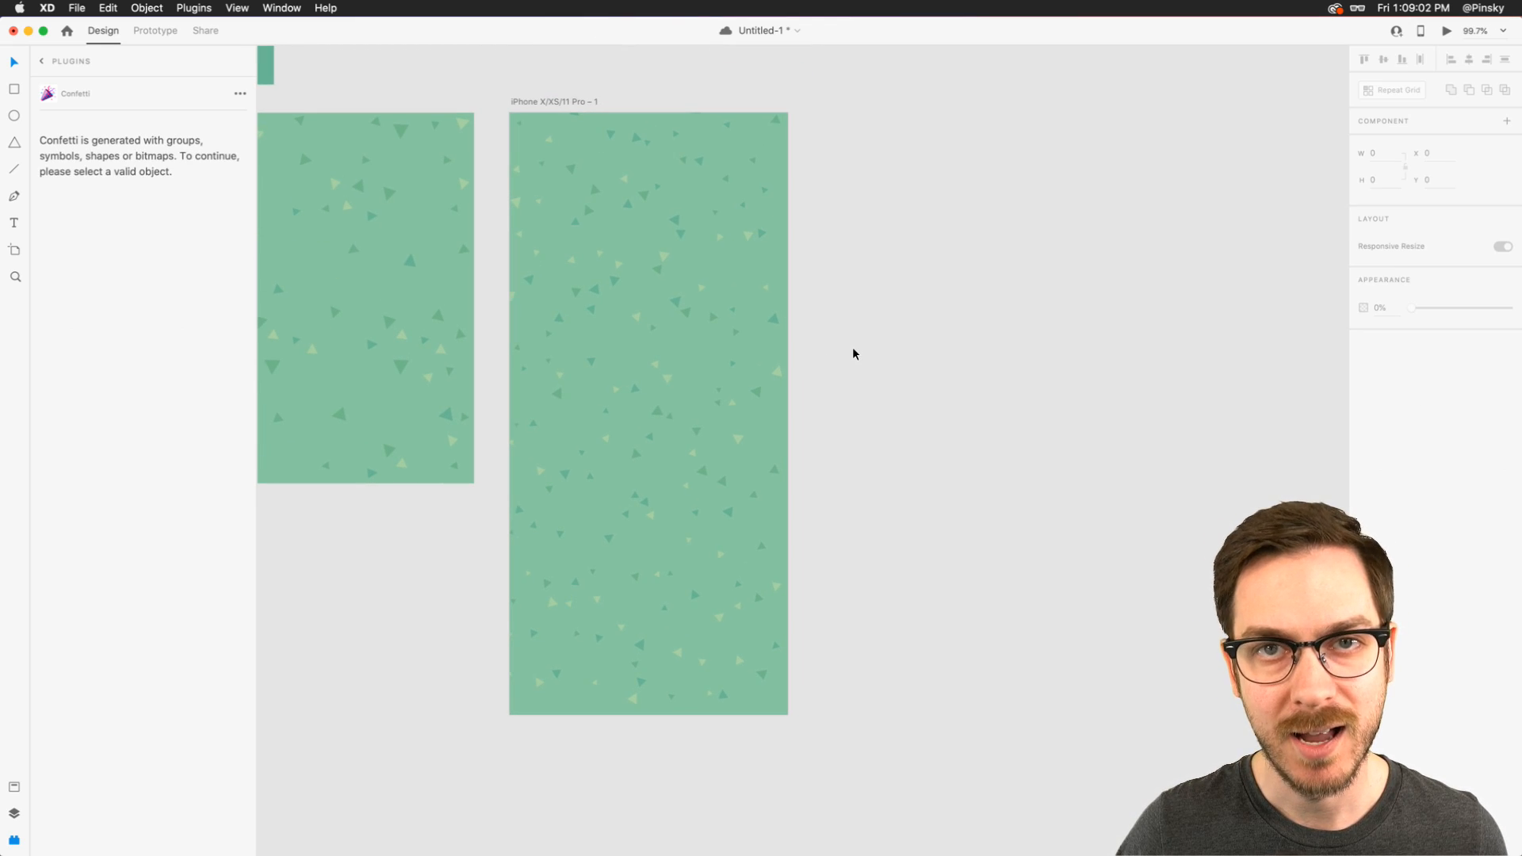
- Select all confetti layers on the iPhone artboard, from Polygon 2 to Polygon 151, and group them
{"action": "key", "text": "super+y"}
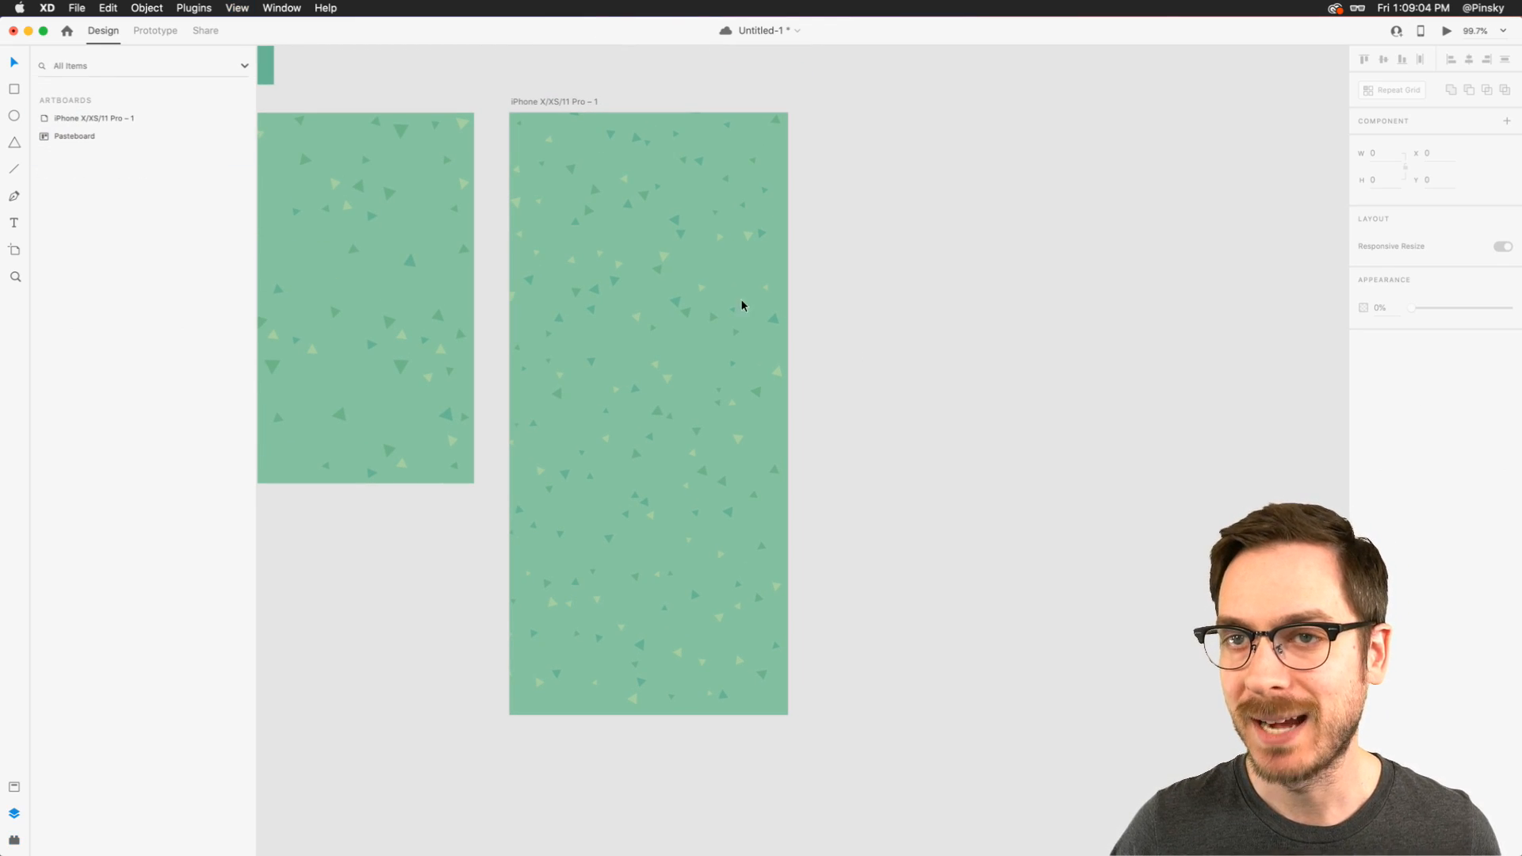
{"action": "left_click", "coordinate": [562, 189]}
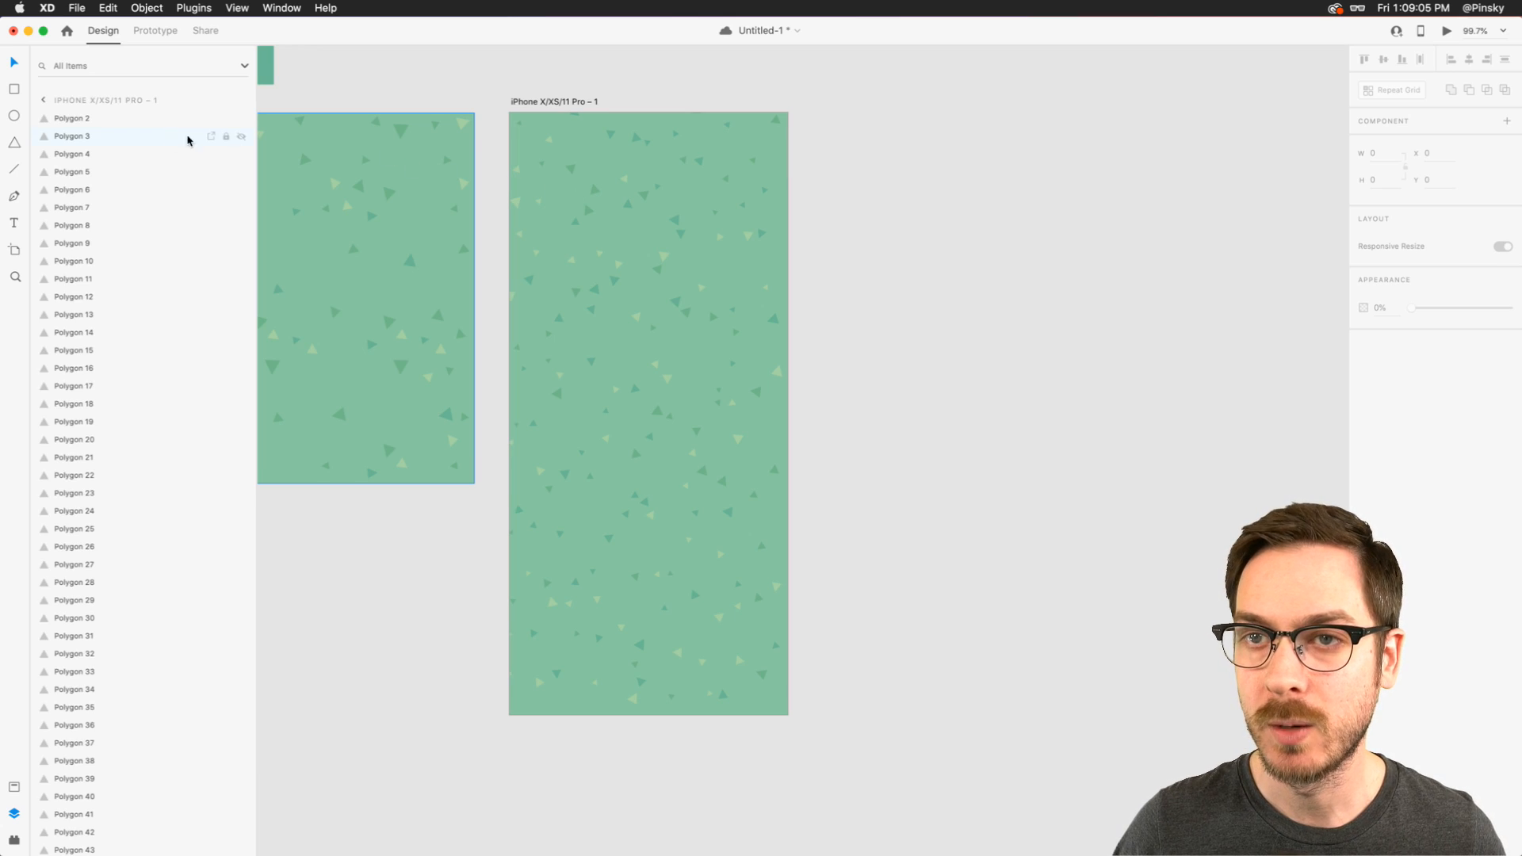
{"action": "left_click", "coordinate": [117, 119]}
{"action": "scroll", "coordinate": [135, 231], "scroll_direction": "down", "scroll_amount": 15}
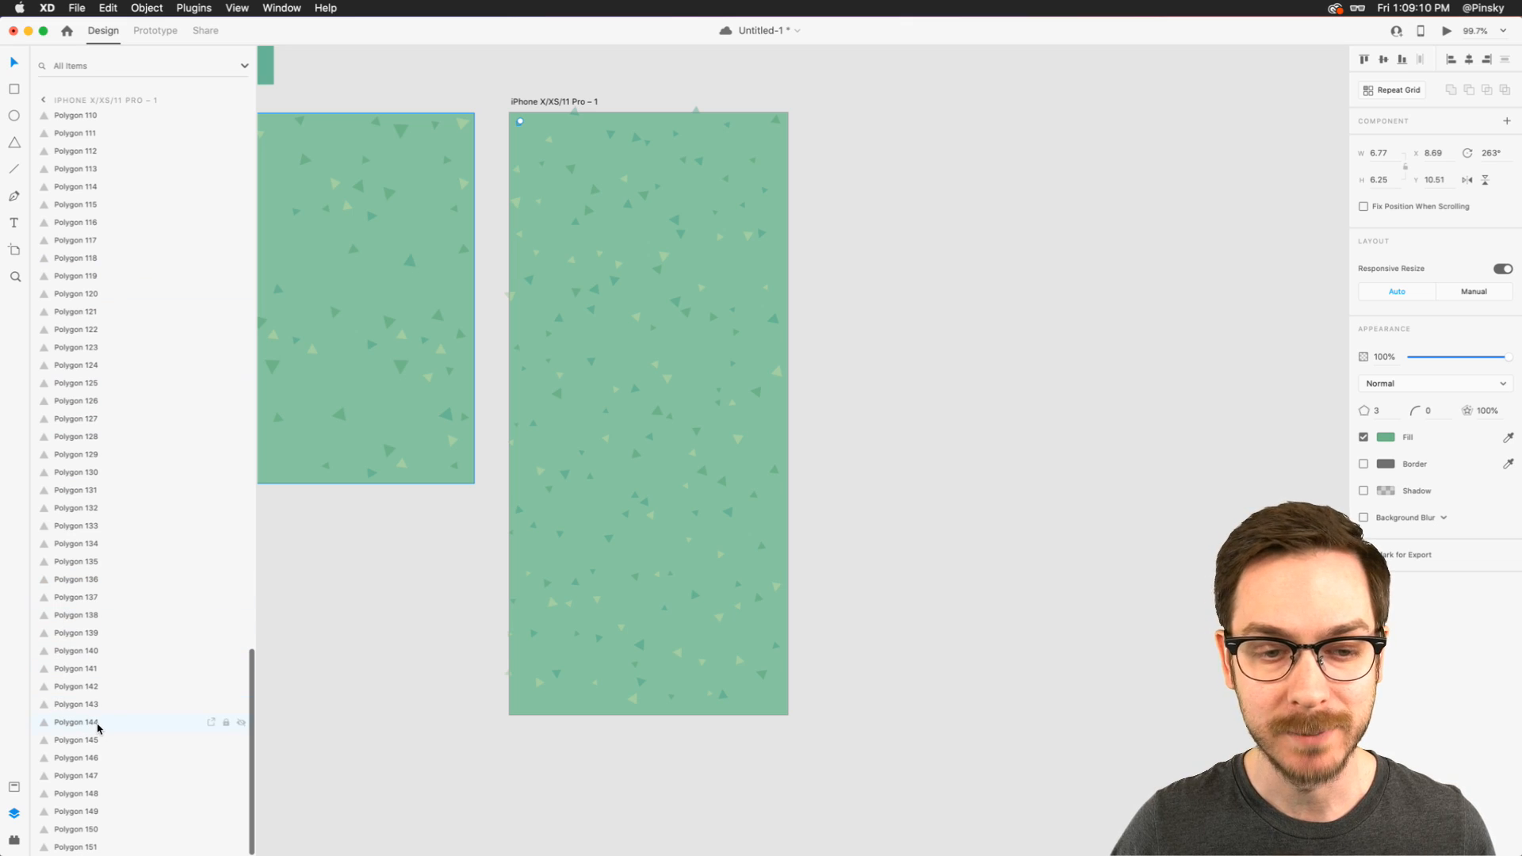
{"action": "left_click", "coordinate": [89, 845], "text": "shift"}
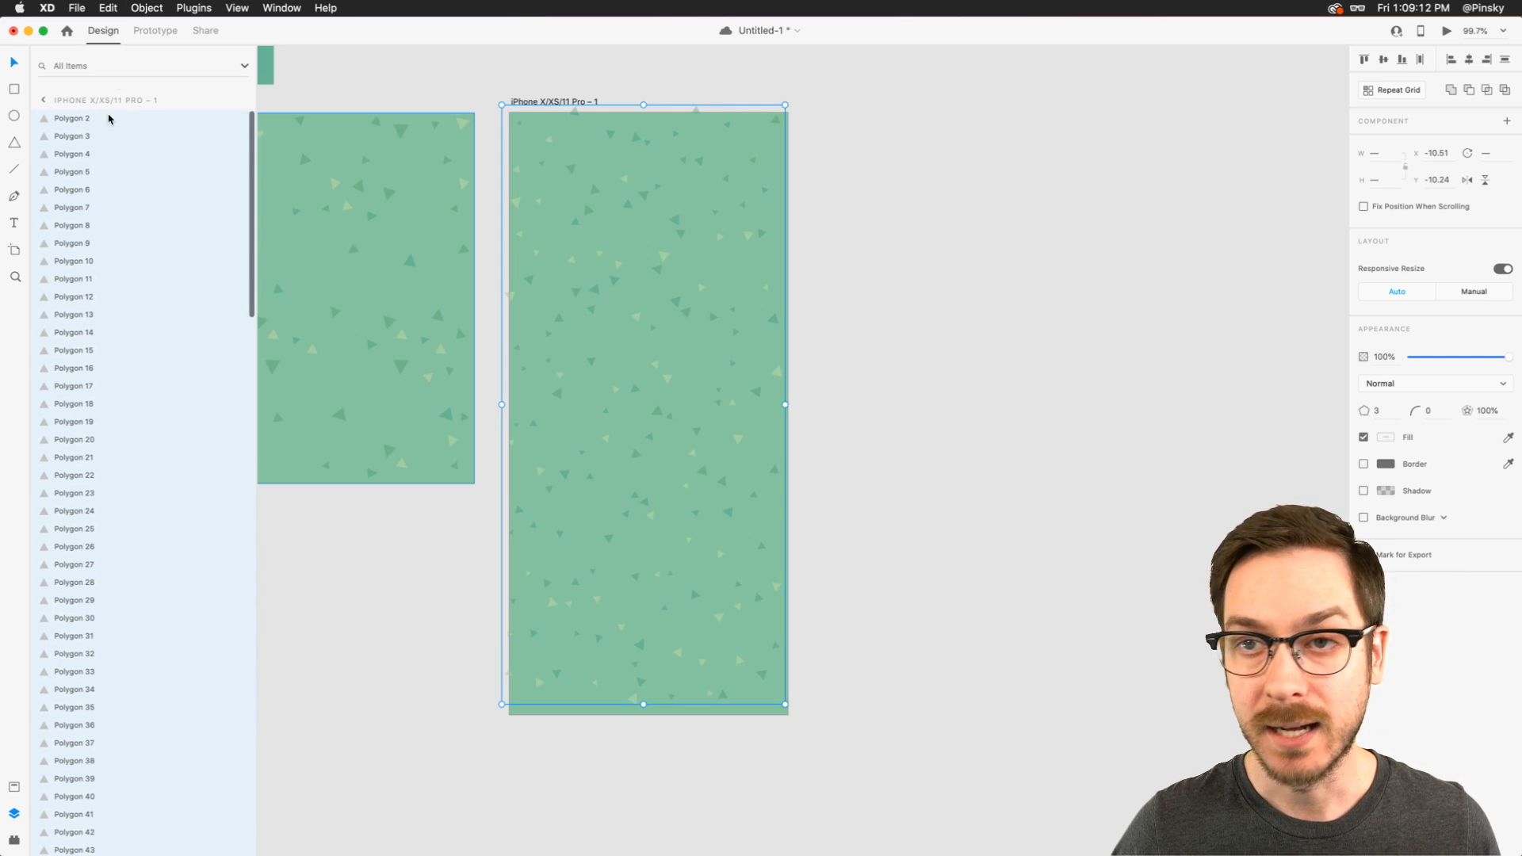
{"action": "key", "text": "super+g"}
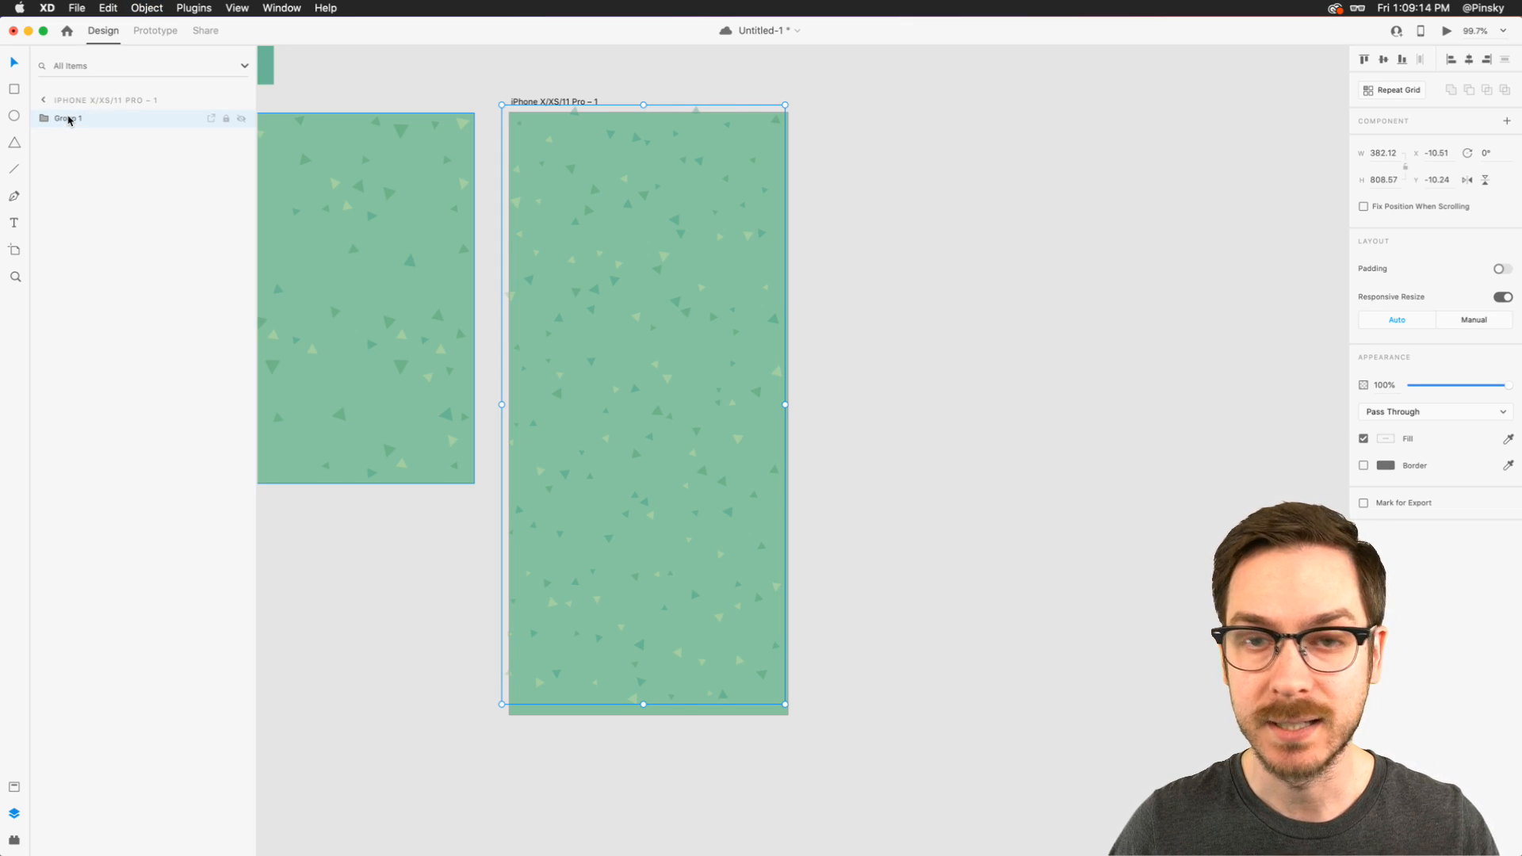
- Rename the confetti group as "Background Conferri" and deselect it
{"action": "double_click", "coordinate": [68, 120]}
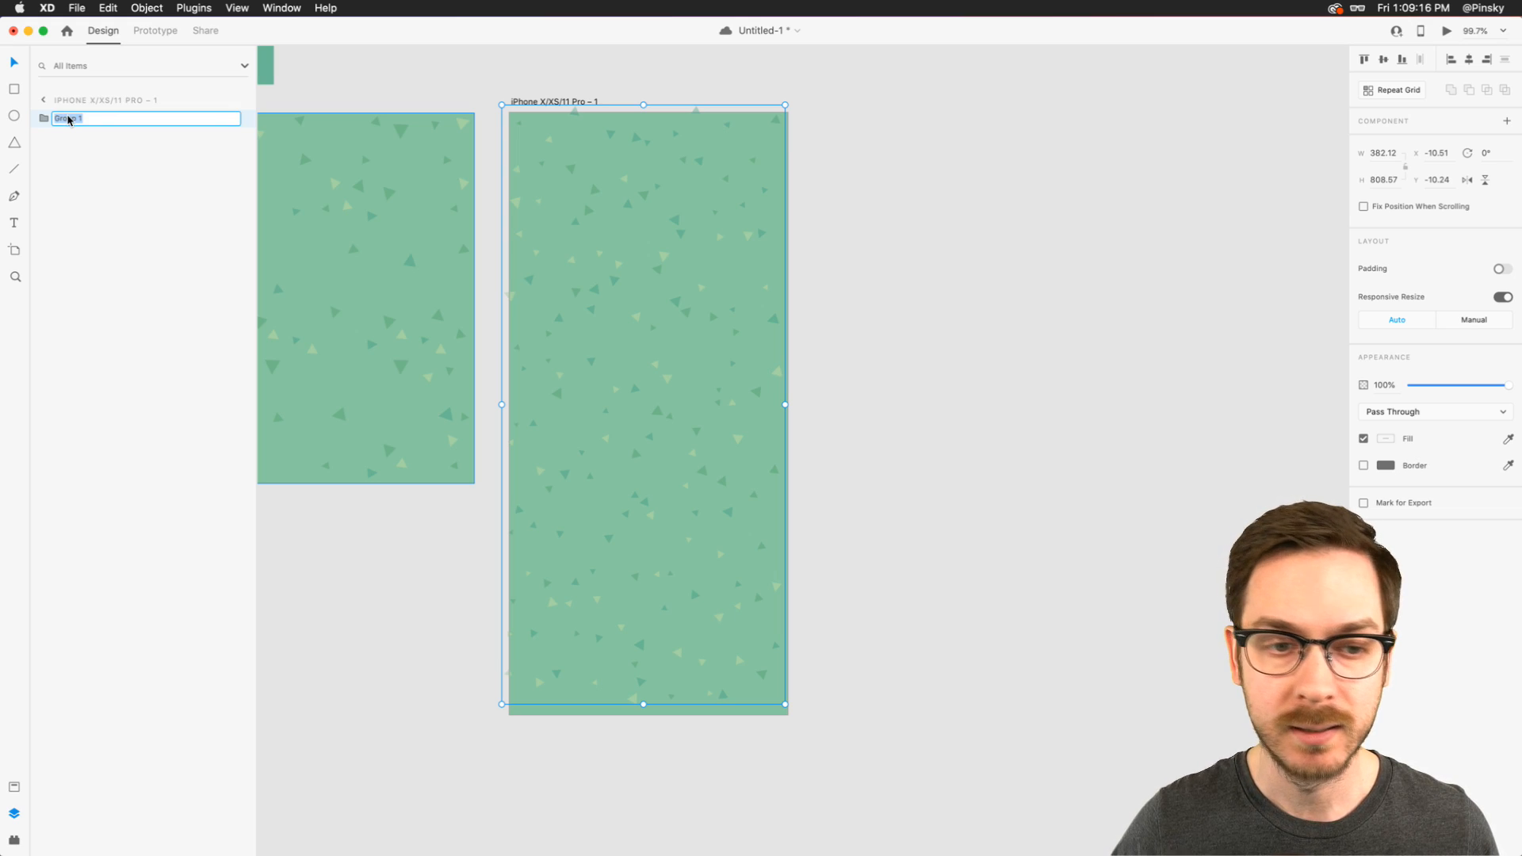
{"action": "type", "text": "Background Conferri"}
{"action": "key", "text": "Return"}
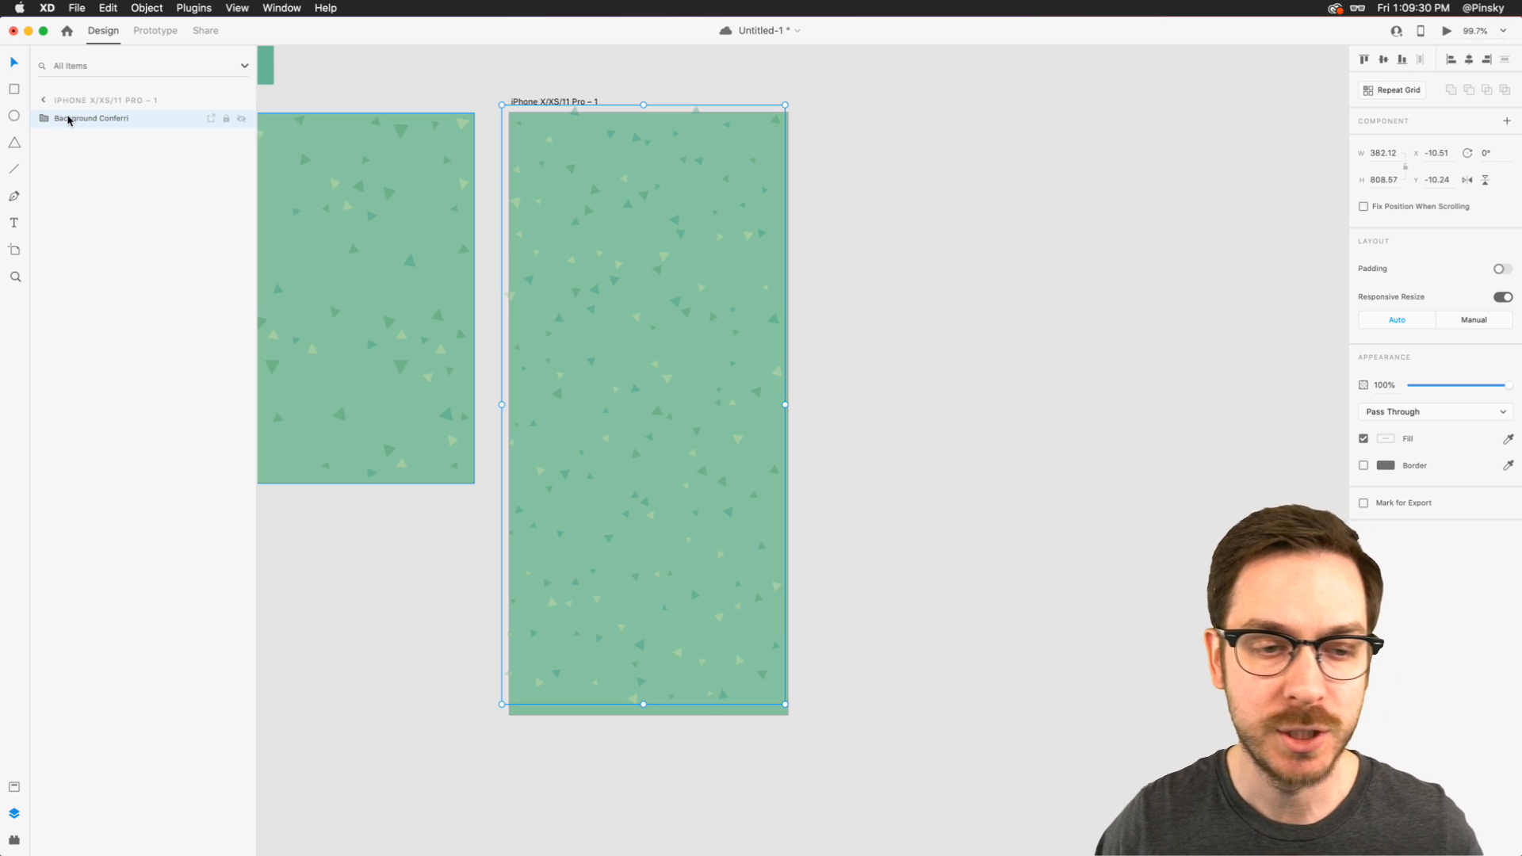
{"action": "left_click", "coordinate": [846, 233]}
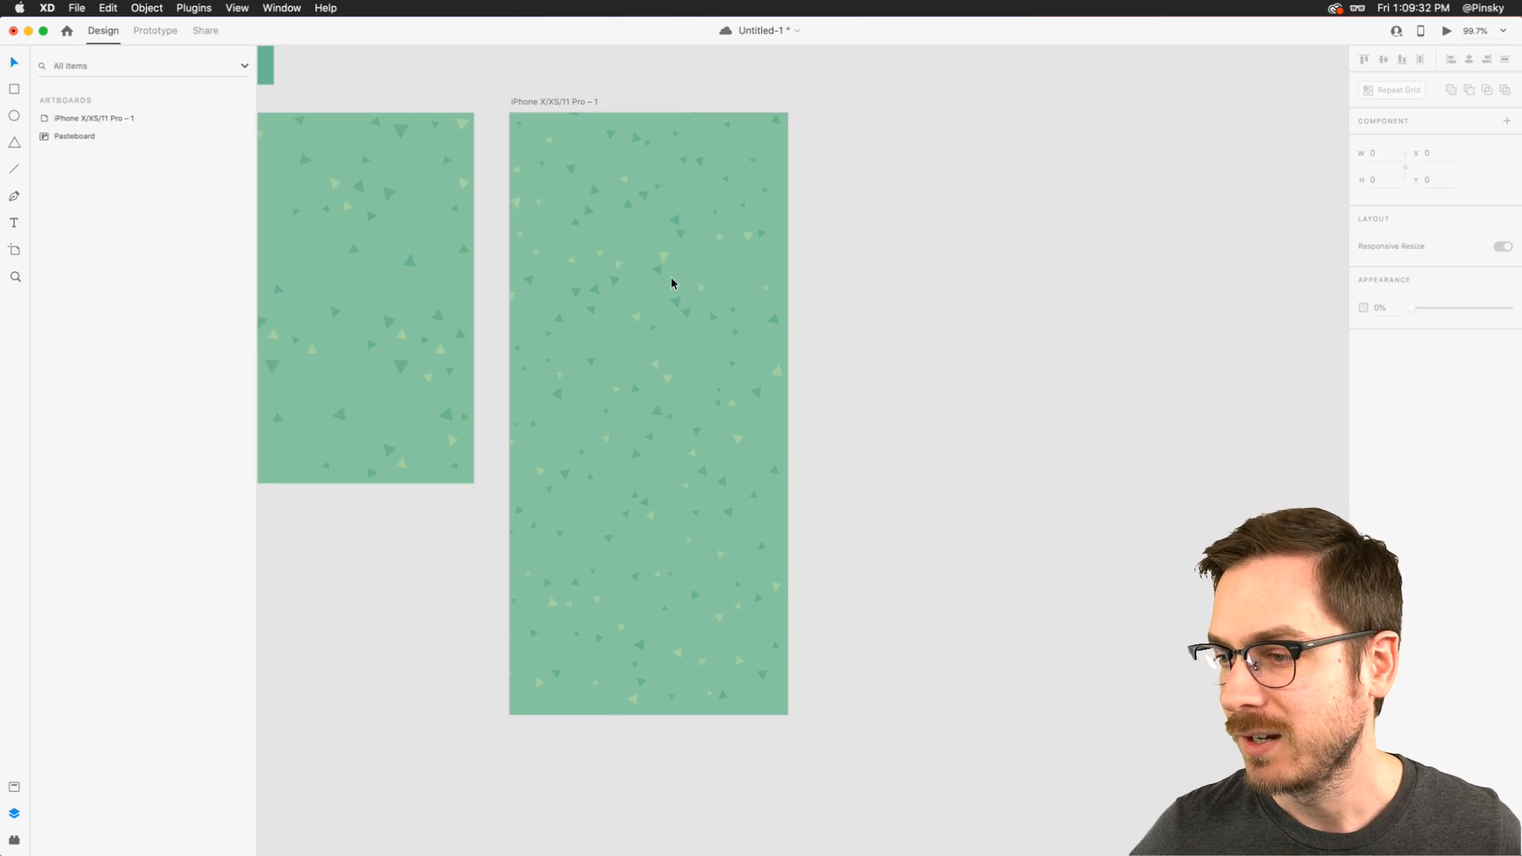
- Delete the reference confetti image beside the artboard, show the document's assets, and save the document
{"action": "scroll", "coordinate": [673, 283], "scroll_direction": "left", "scroll_amount": 3}
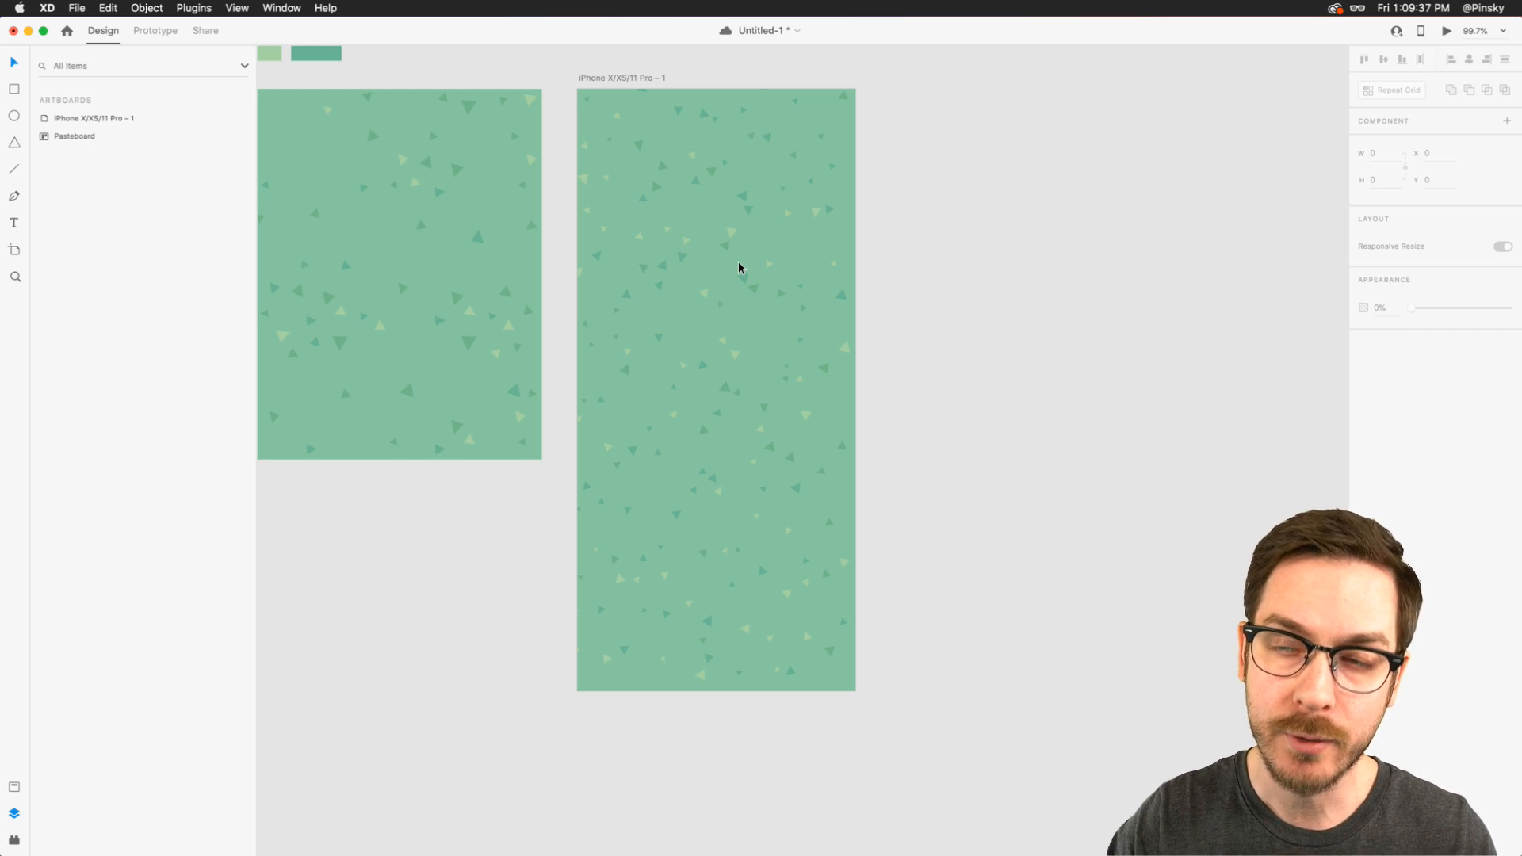
{"action": "left_click", "coordinate": [367, 272]}
{"action": "key", "text": "Delete"}
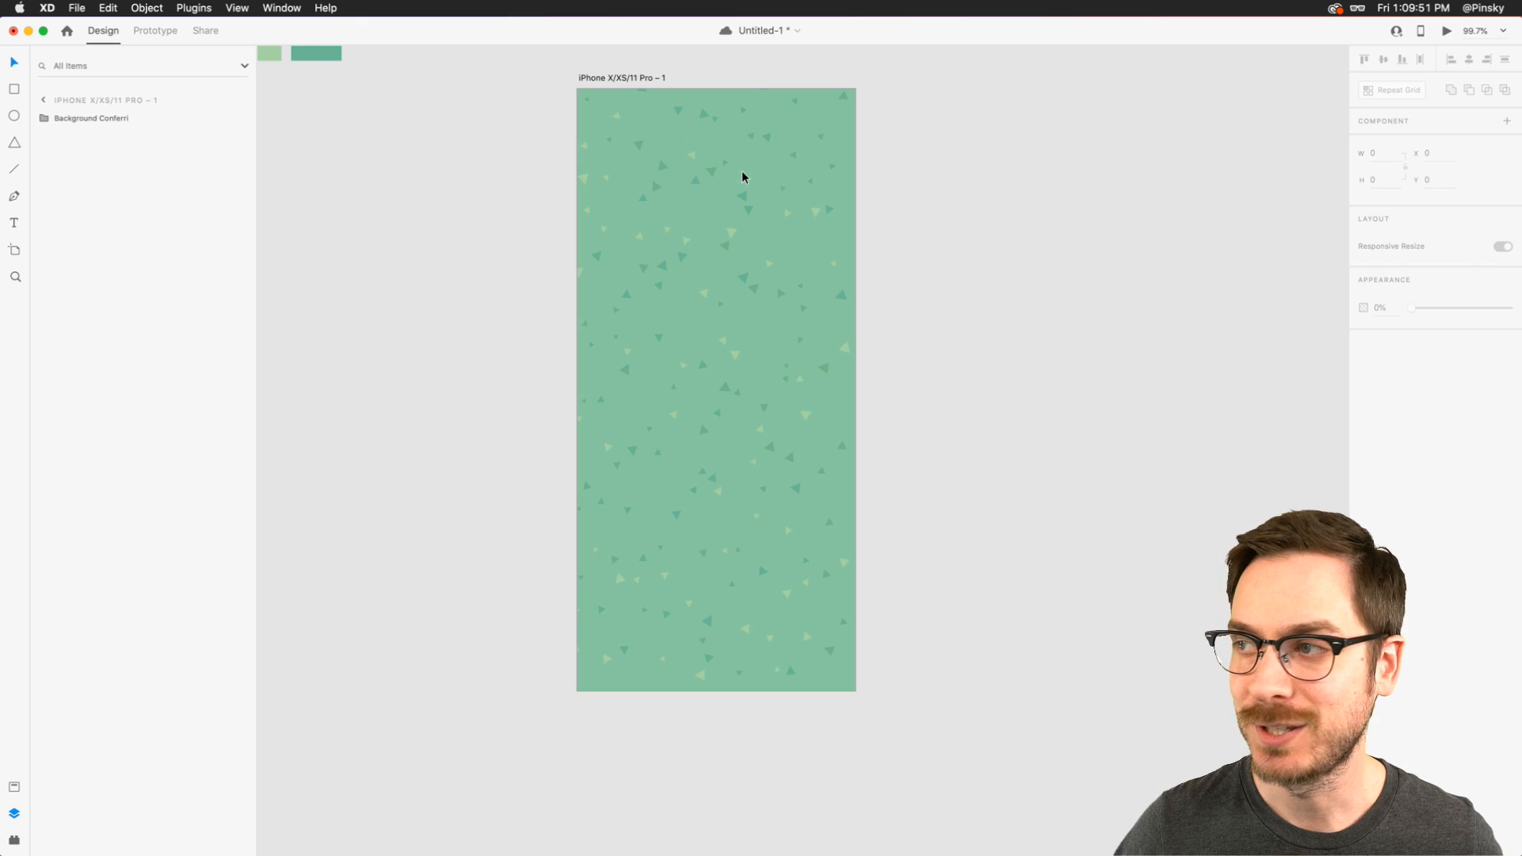
{"action": "key", "text": "super+shift+y"}
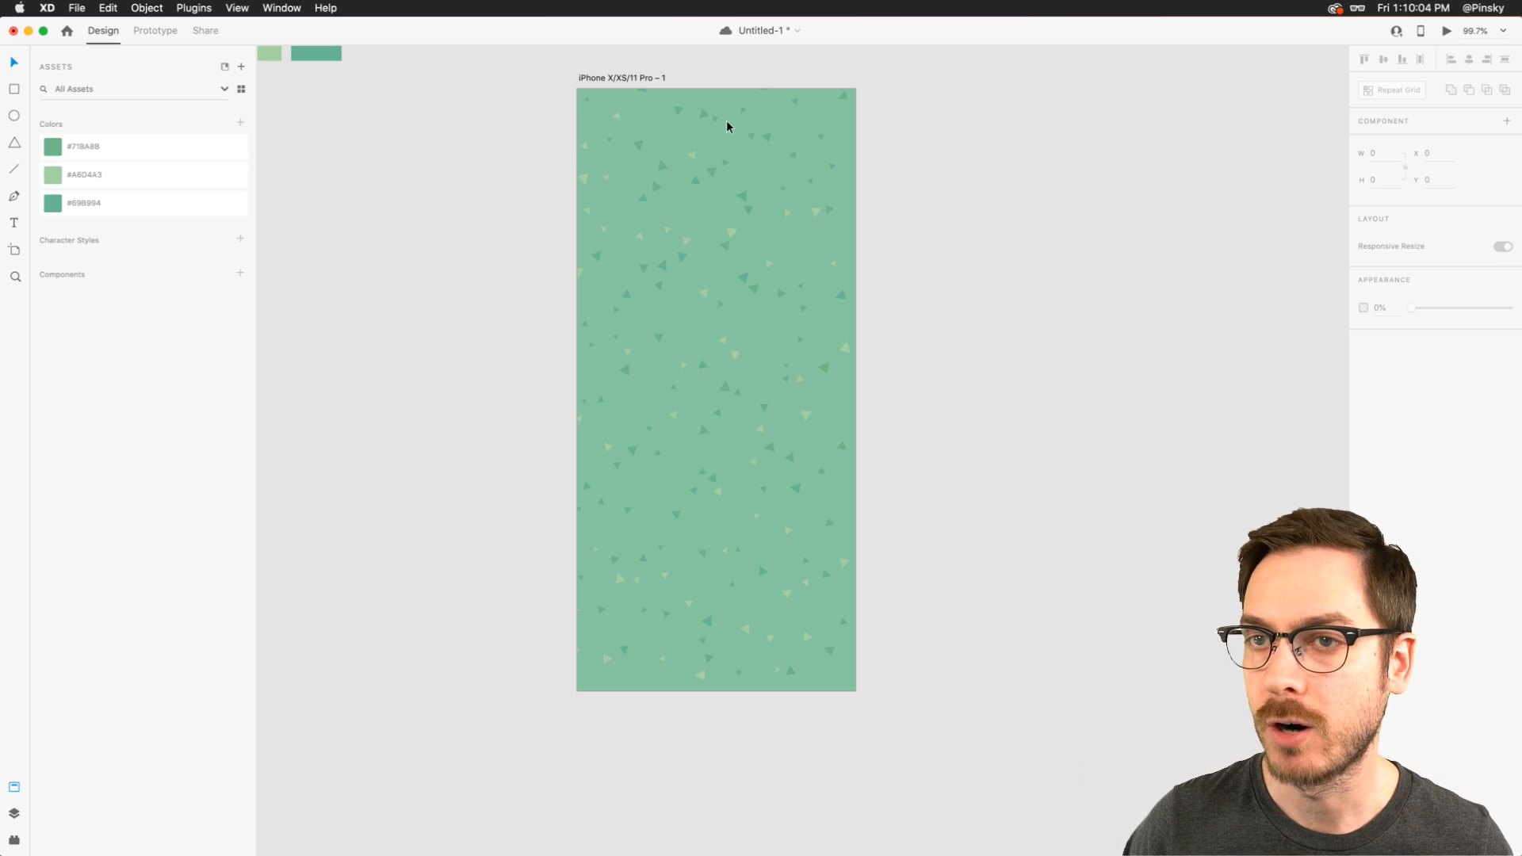
{"action": "key", "text": "super+s"}
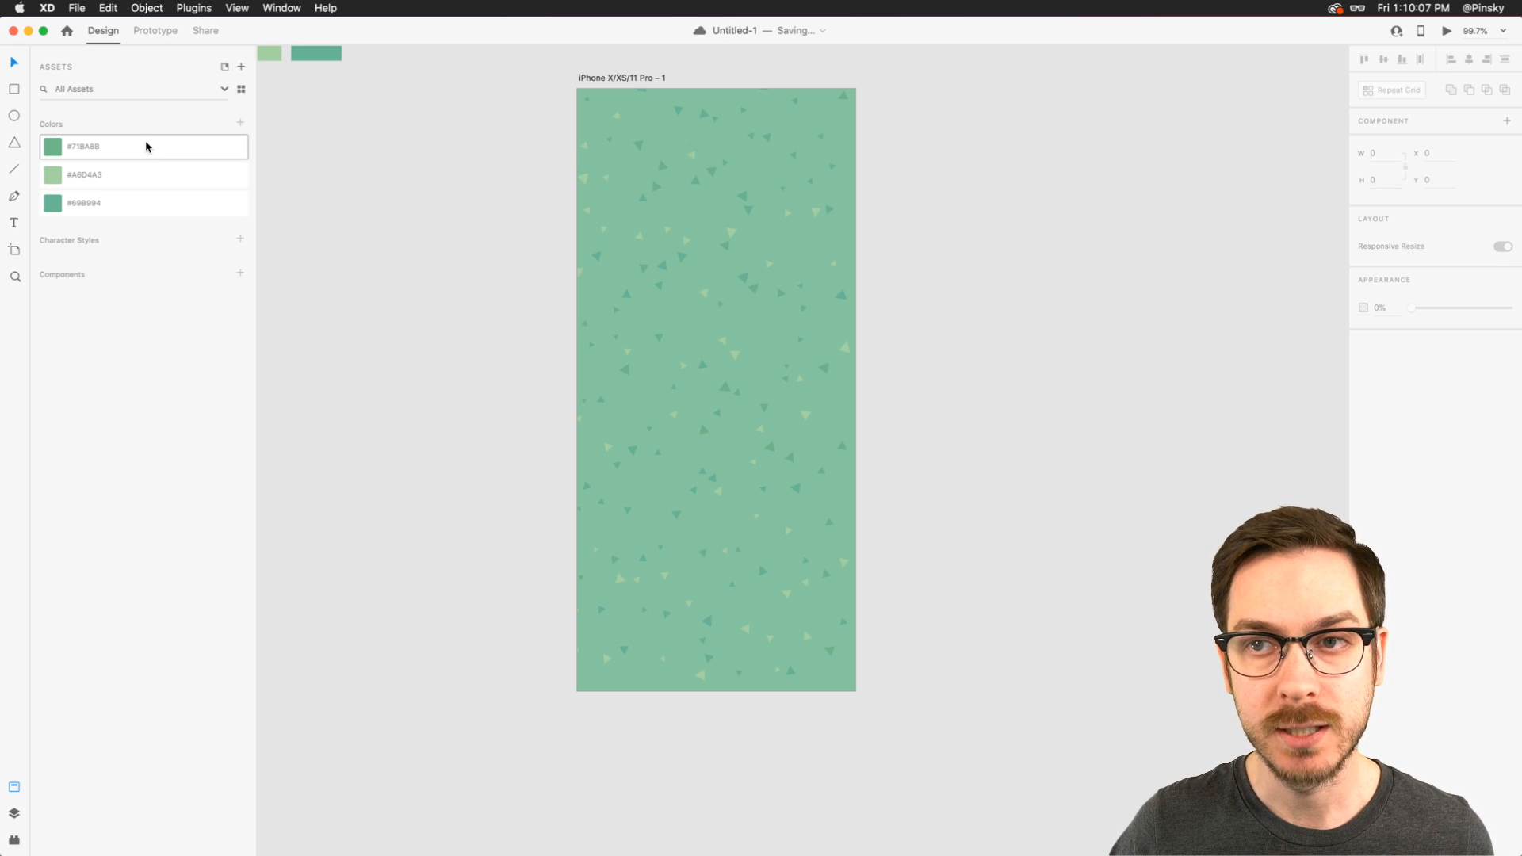
- Try recoloring the saved dark green asset to #FF0062, and undo the color change
{"action": "right_click", "coordinate": [146, 147]}
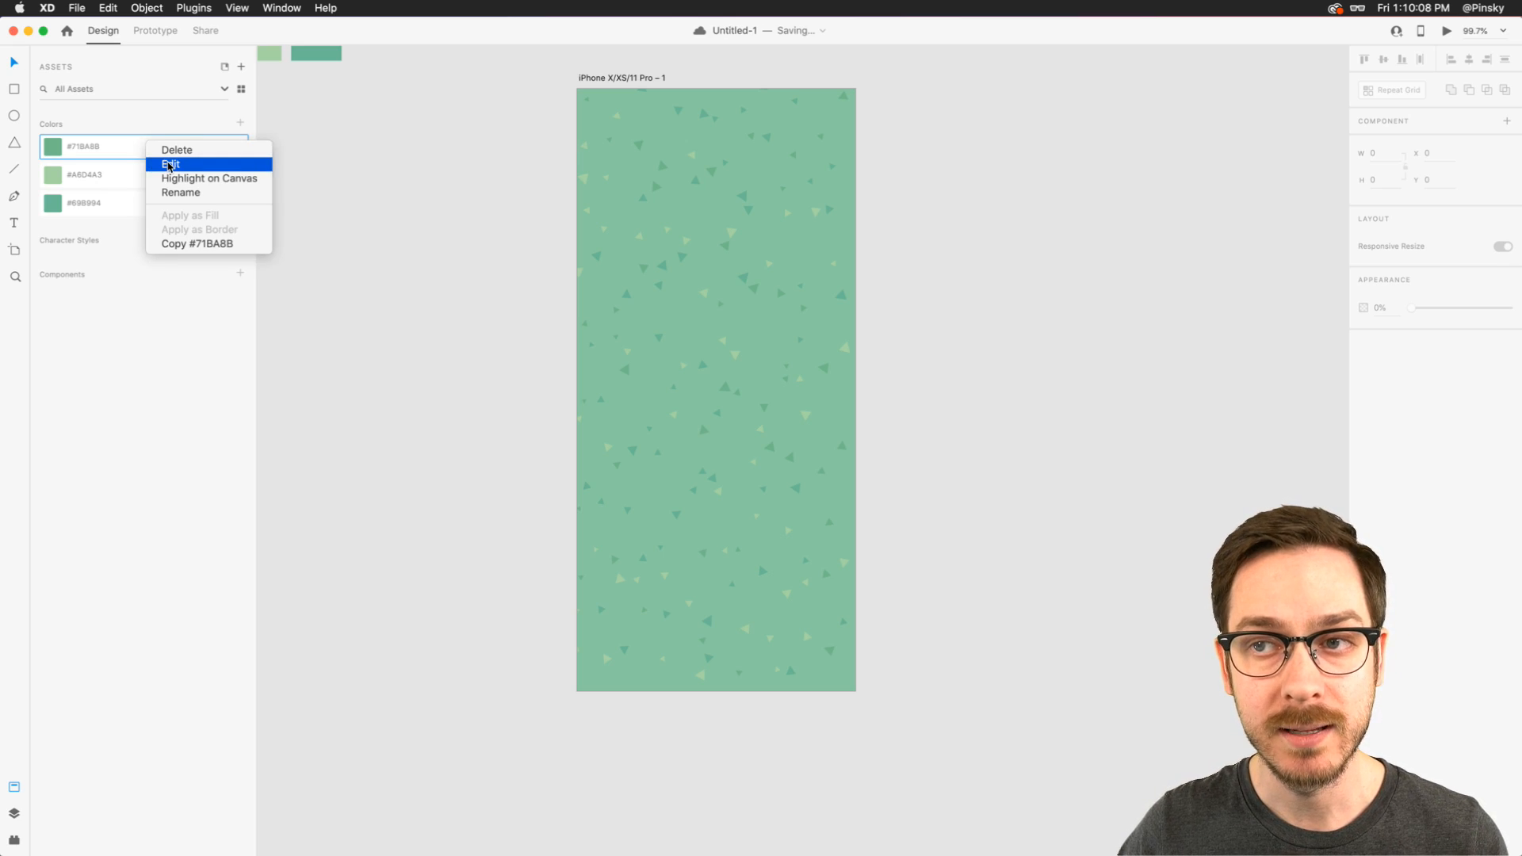
{"action": "left_click", "coordinate": [169, 165]}
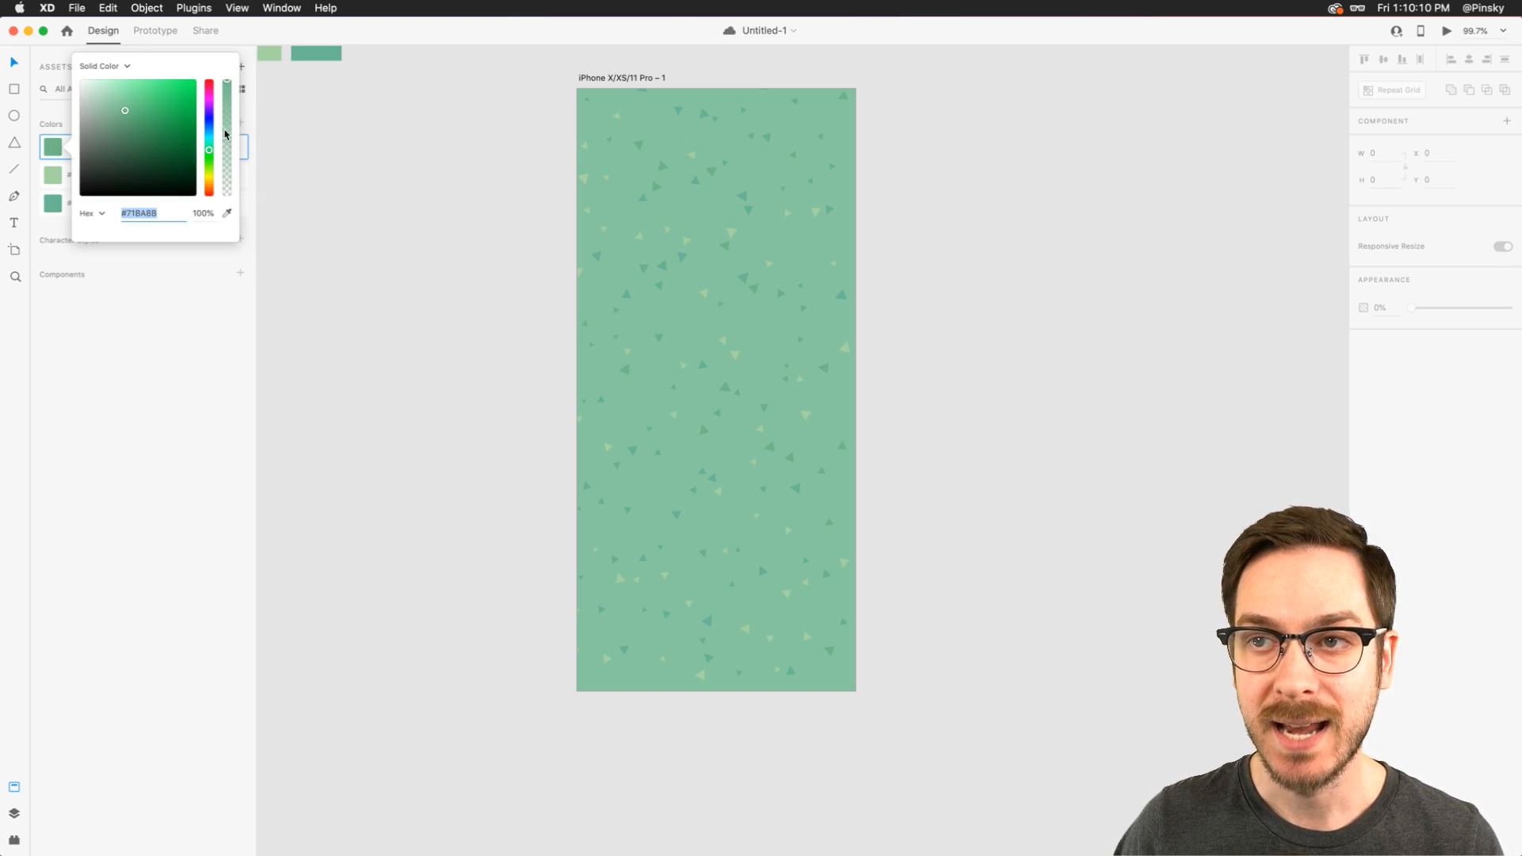
{"action": "left_click_drag", "start_coordinate": [211, 142], "coordinate": [208, 85]}
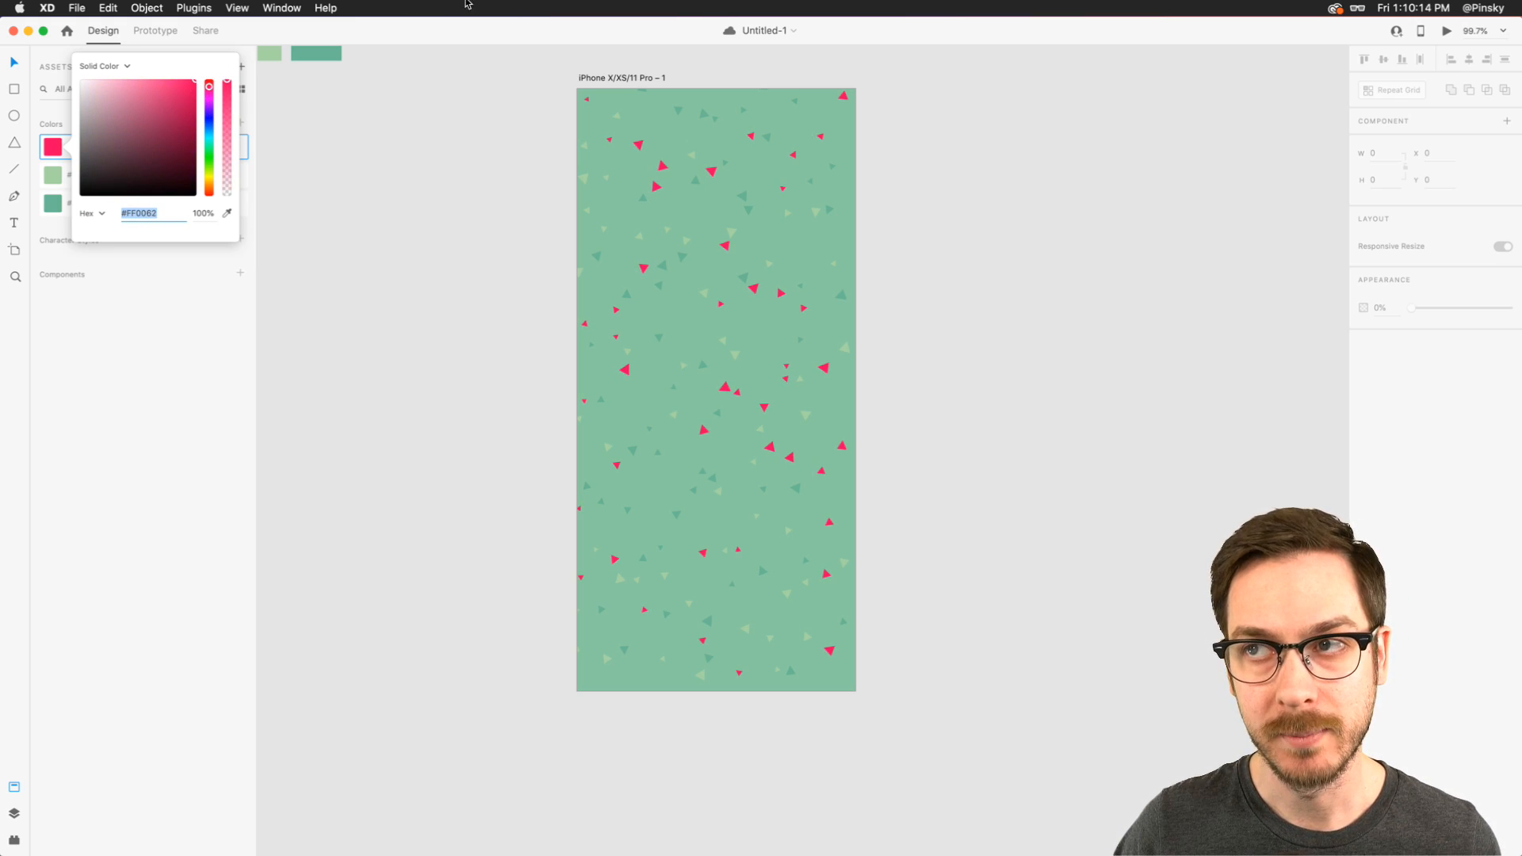
{"action": "left_click", "coordinate": [473, 23]}
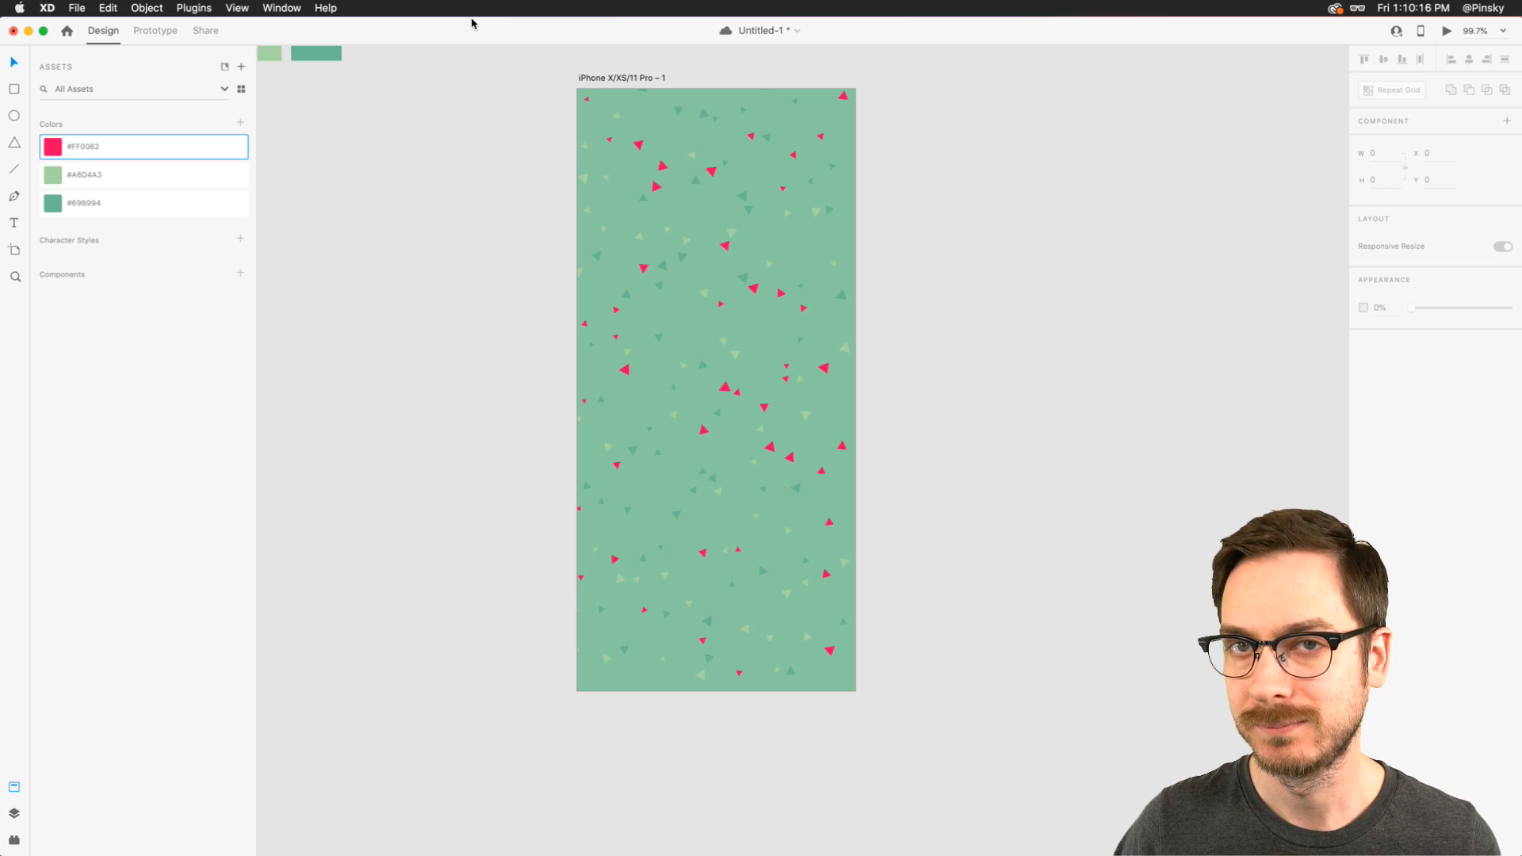
{"action": "key", "text": "super+z"}
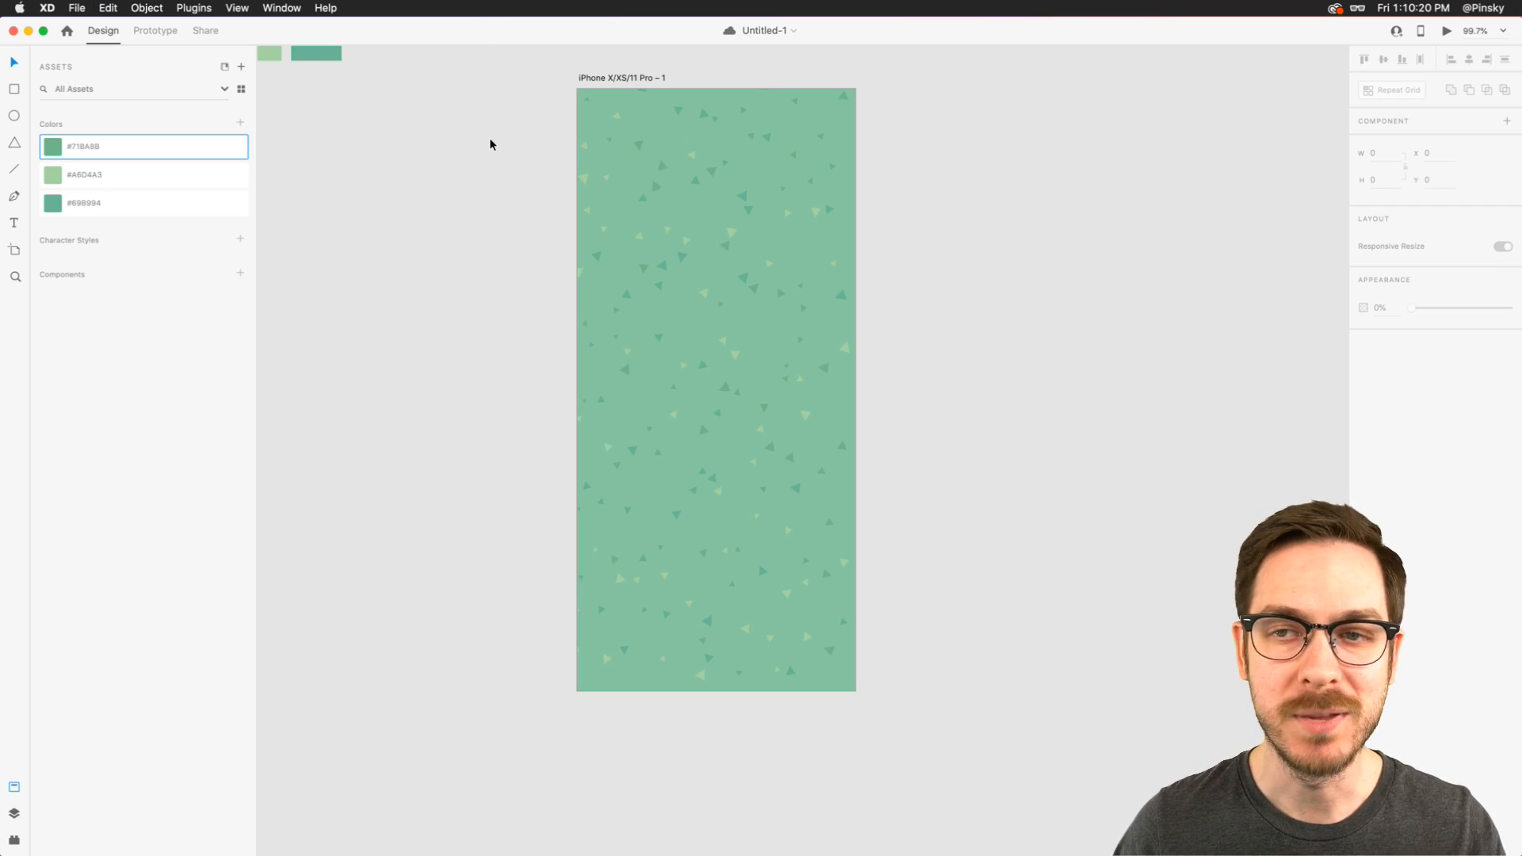
- Draw a full-width rectangle about 375 by 538 across the middle of the iPhone artboard
{"action": "scroll", "coordinate": [761, 190], "scroll_direction": "up", "scroll_amount": 2}
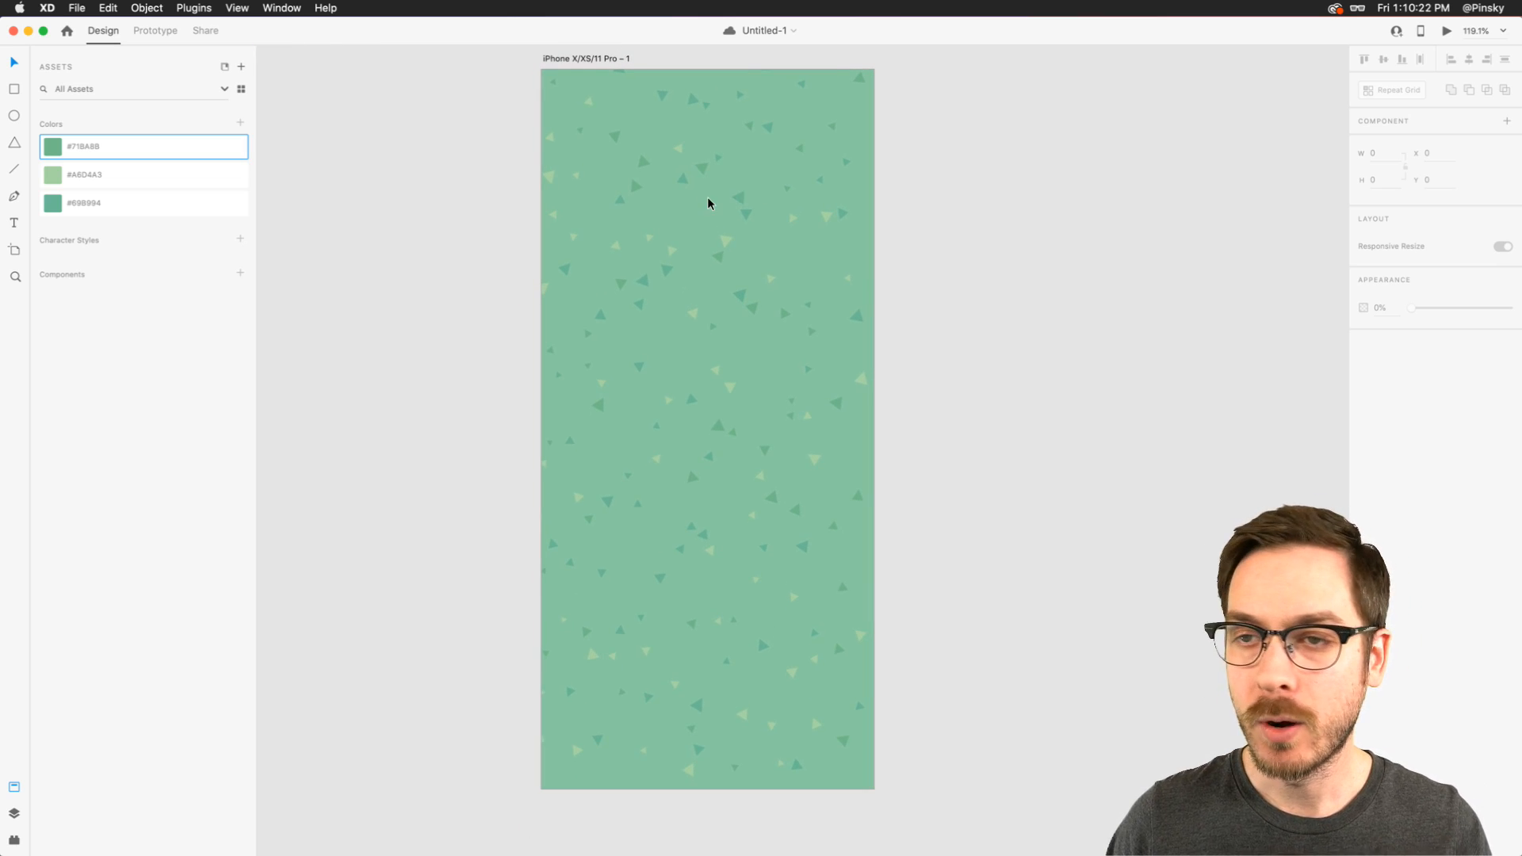
{"action": "scroll", "coordinate": [697, 207], "scroll_direction": "right", "scroll_amount": 1}
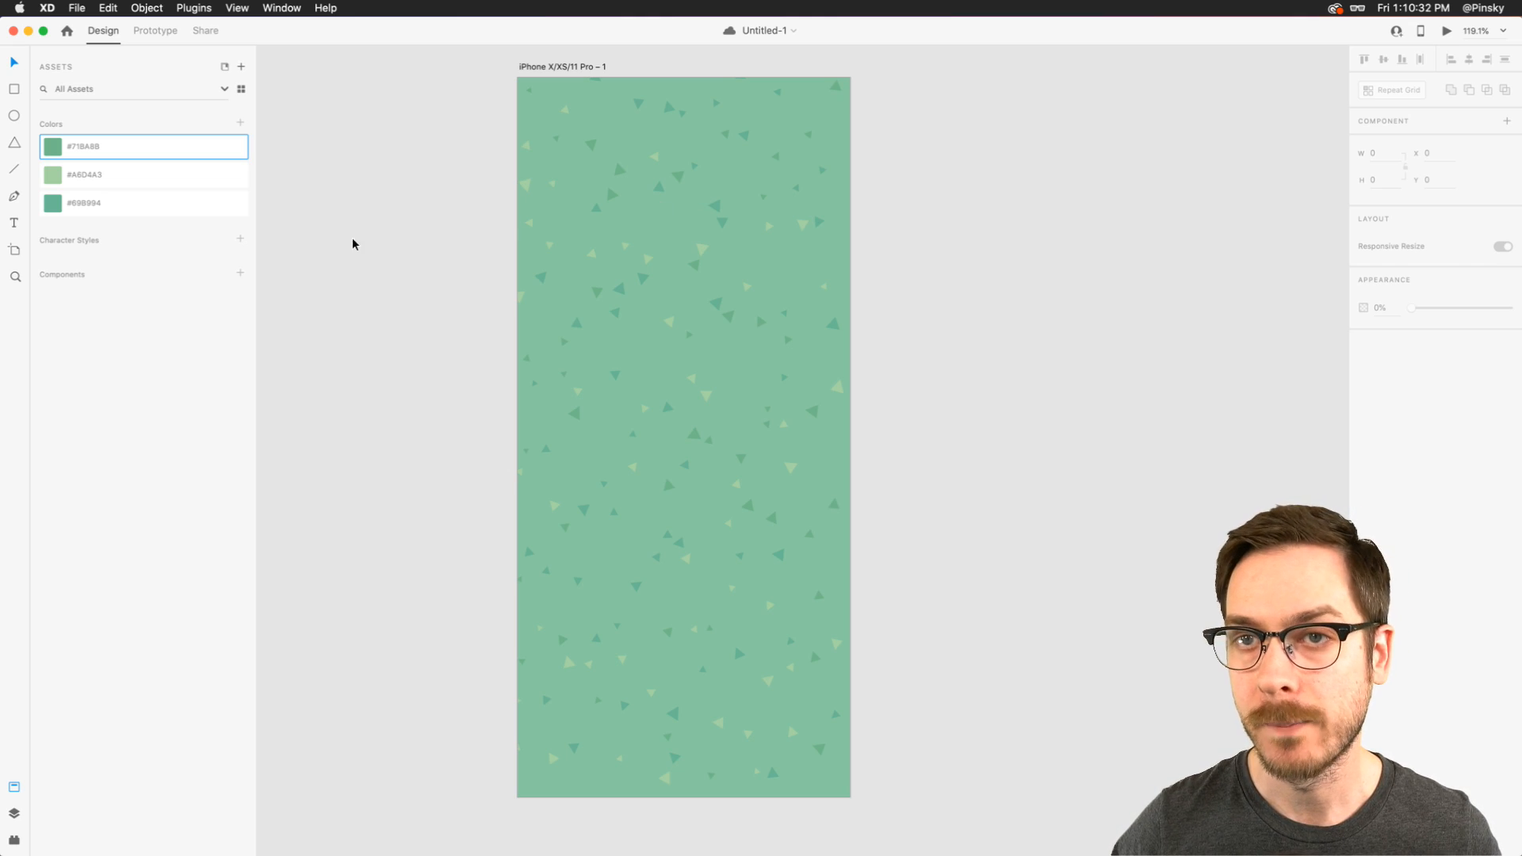
{"action": "left_click", "coordinate": [15, 90]}
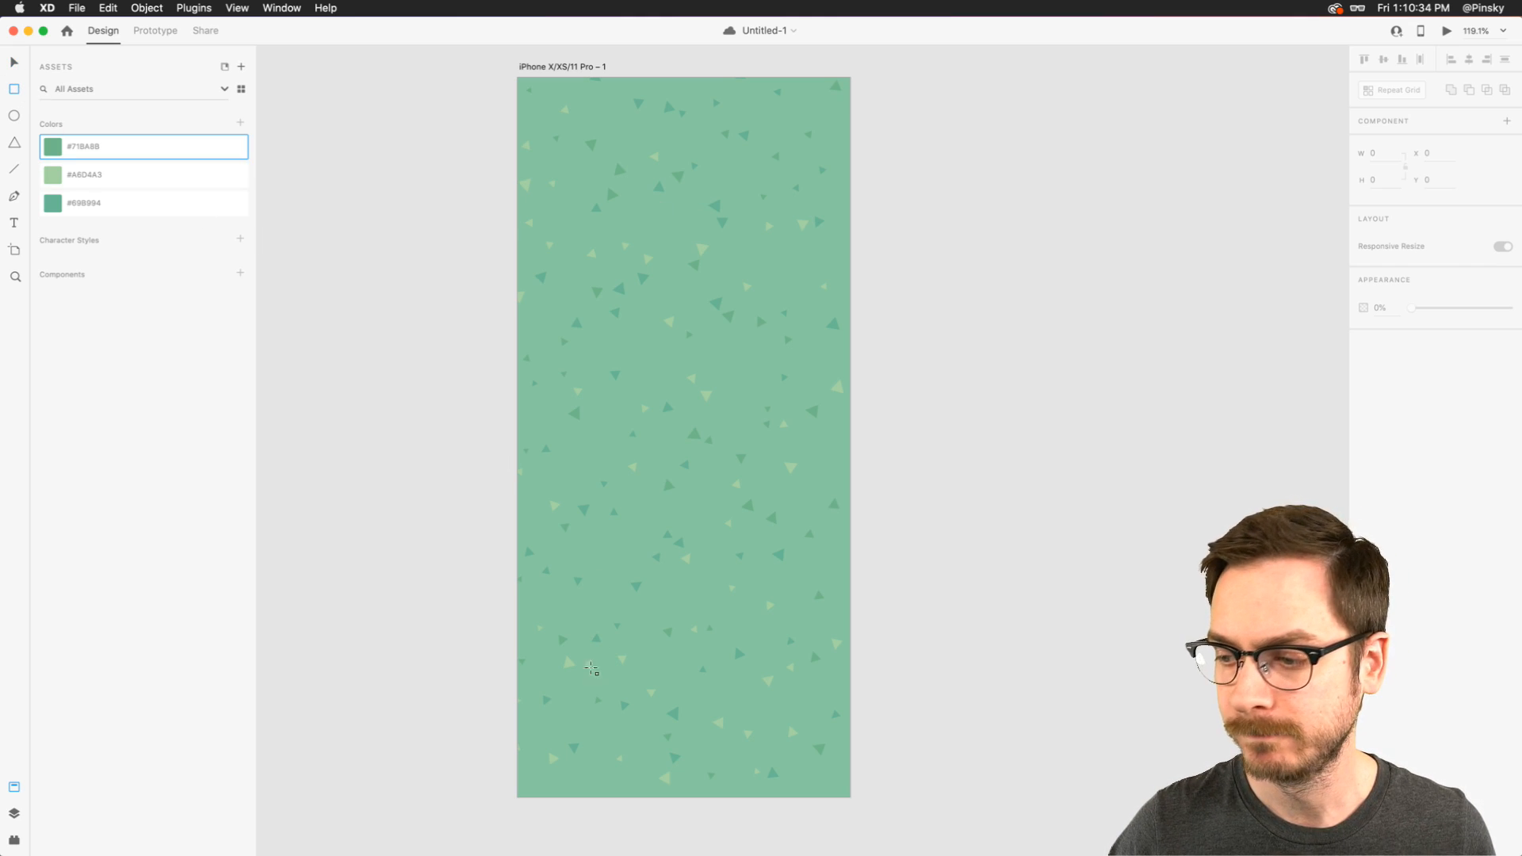
{"action": "left_click_drag", "start_coordinate": [517, 703], "coordinate": [850, 227]}
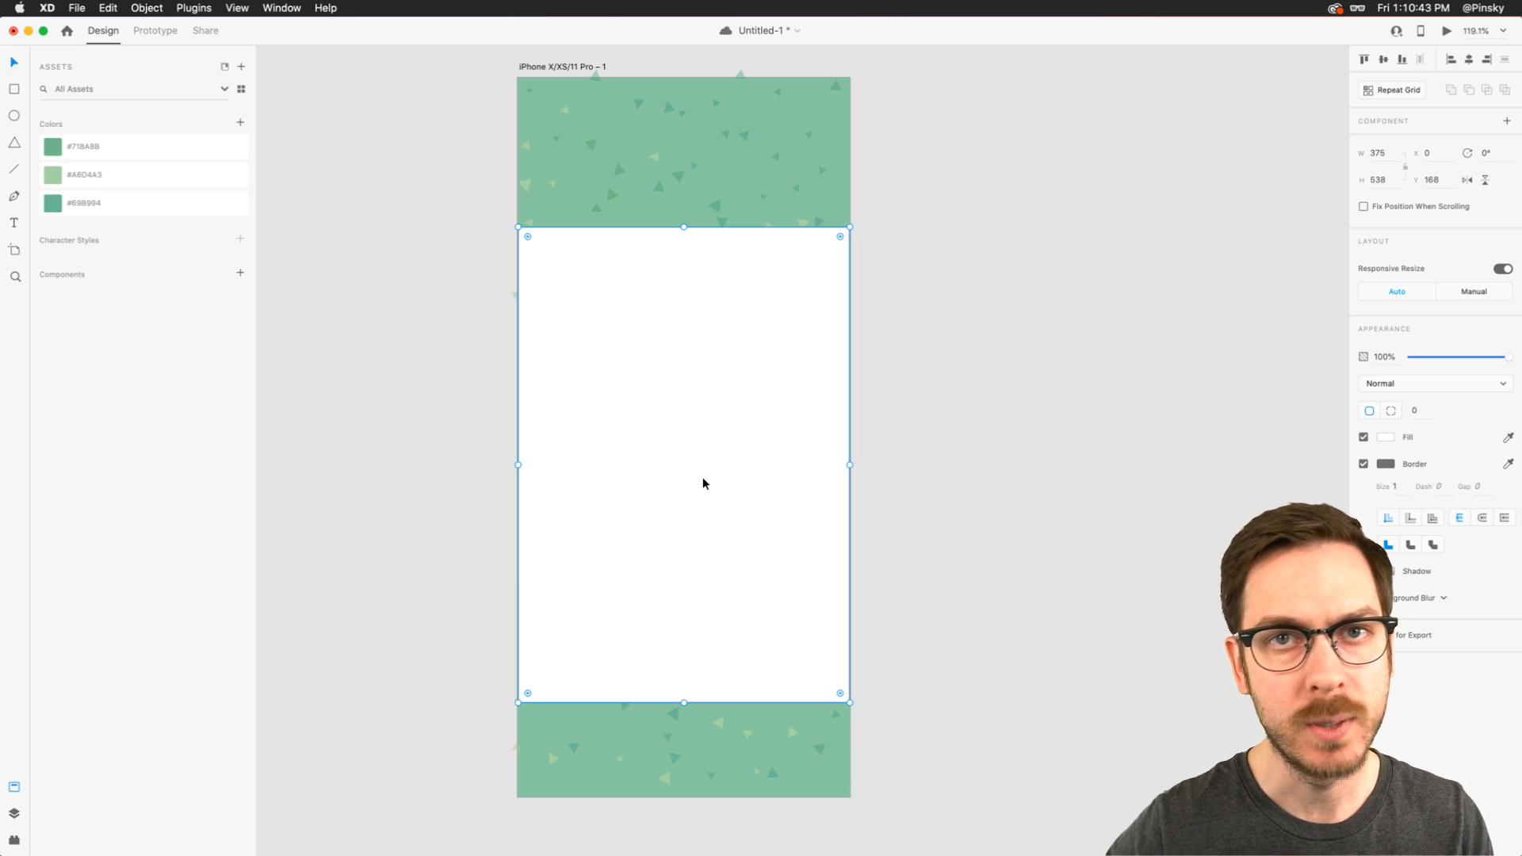
- Remove the rectangle's border and change its fill to the warm off-white #FBFDF0
{"action": "scroll", "coordinate": [714, 555], "scroll_direction": "down", "scroll_amount": 4}
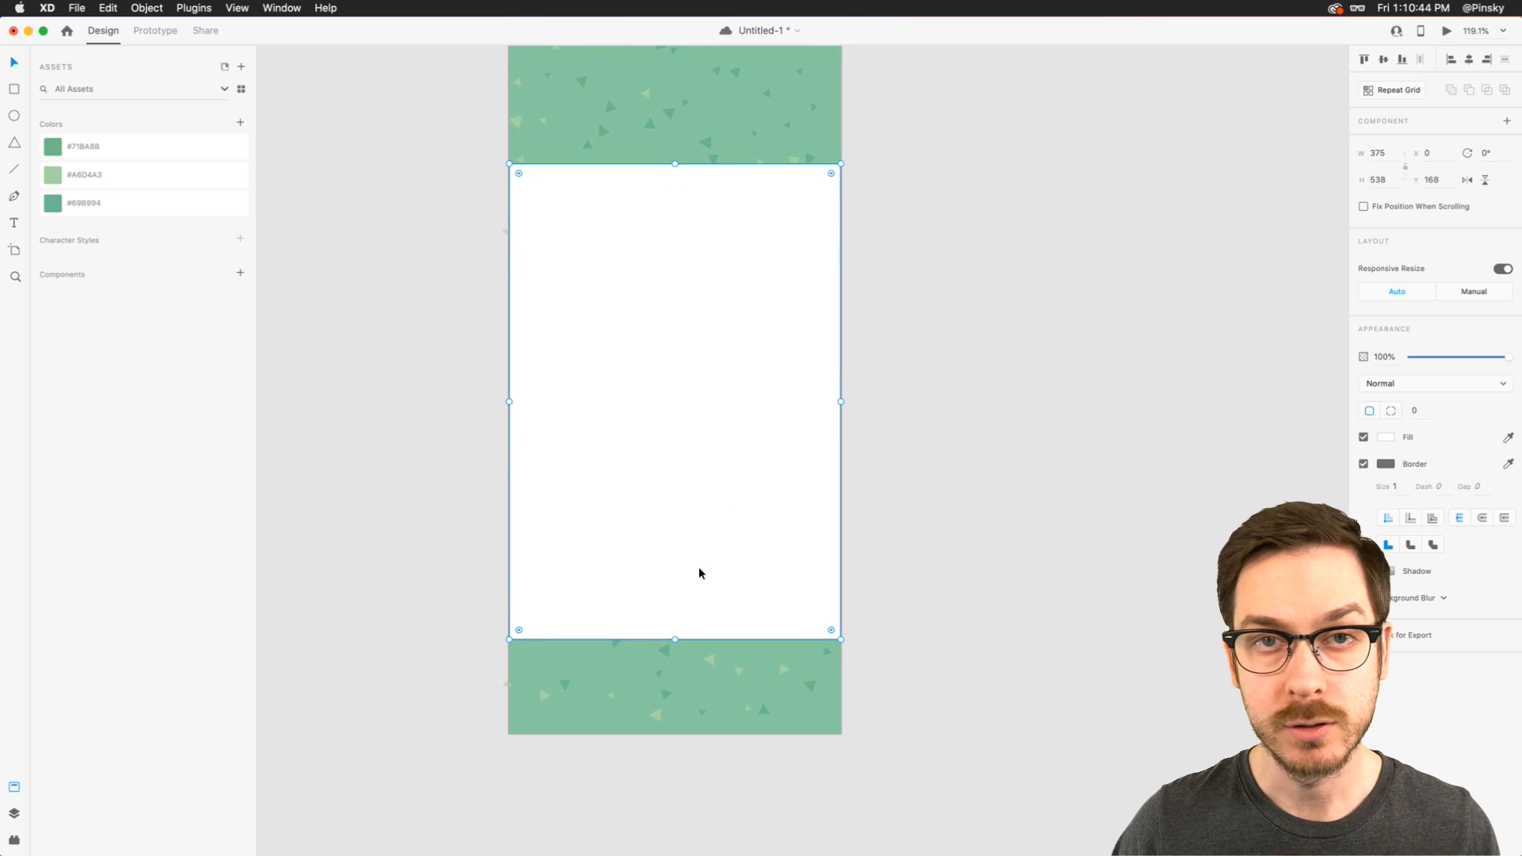
{"action": "scroll", "coordinate": [692, 625], "scroll_direction": "up", "scroll_amount": 5}
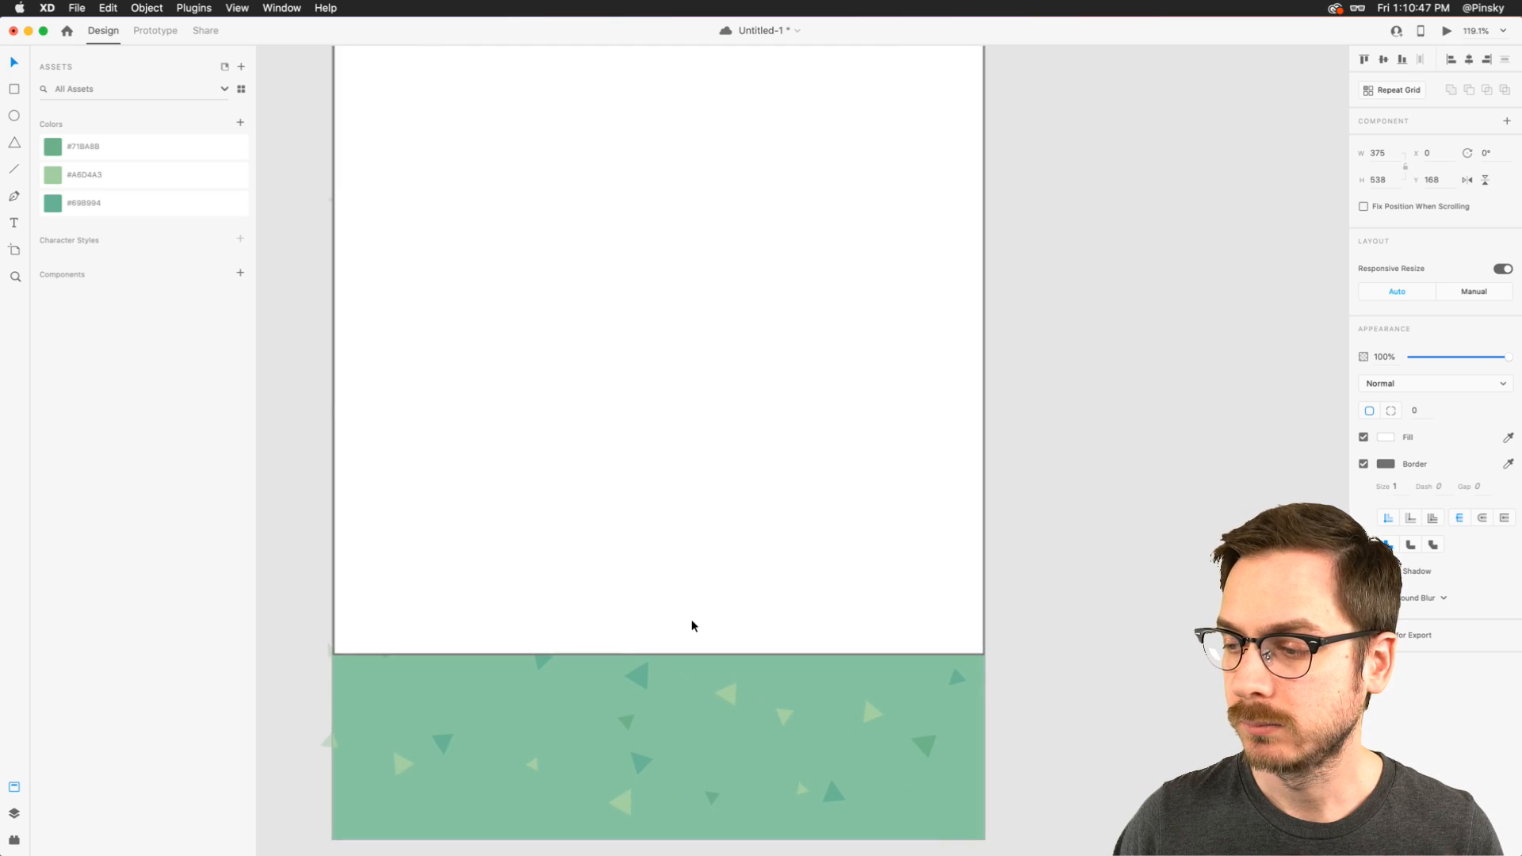
{"action": "scroll", "coordinate": [693, 625], "scroll_direction": "down", "scroll_amount": 1}
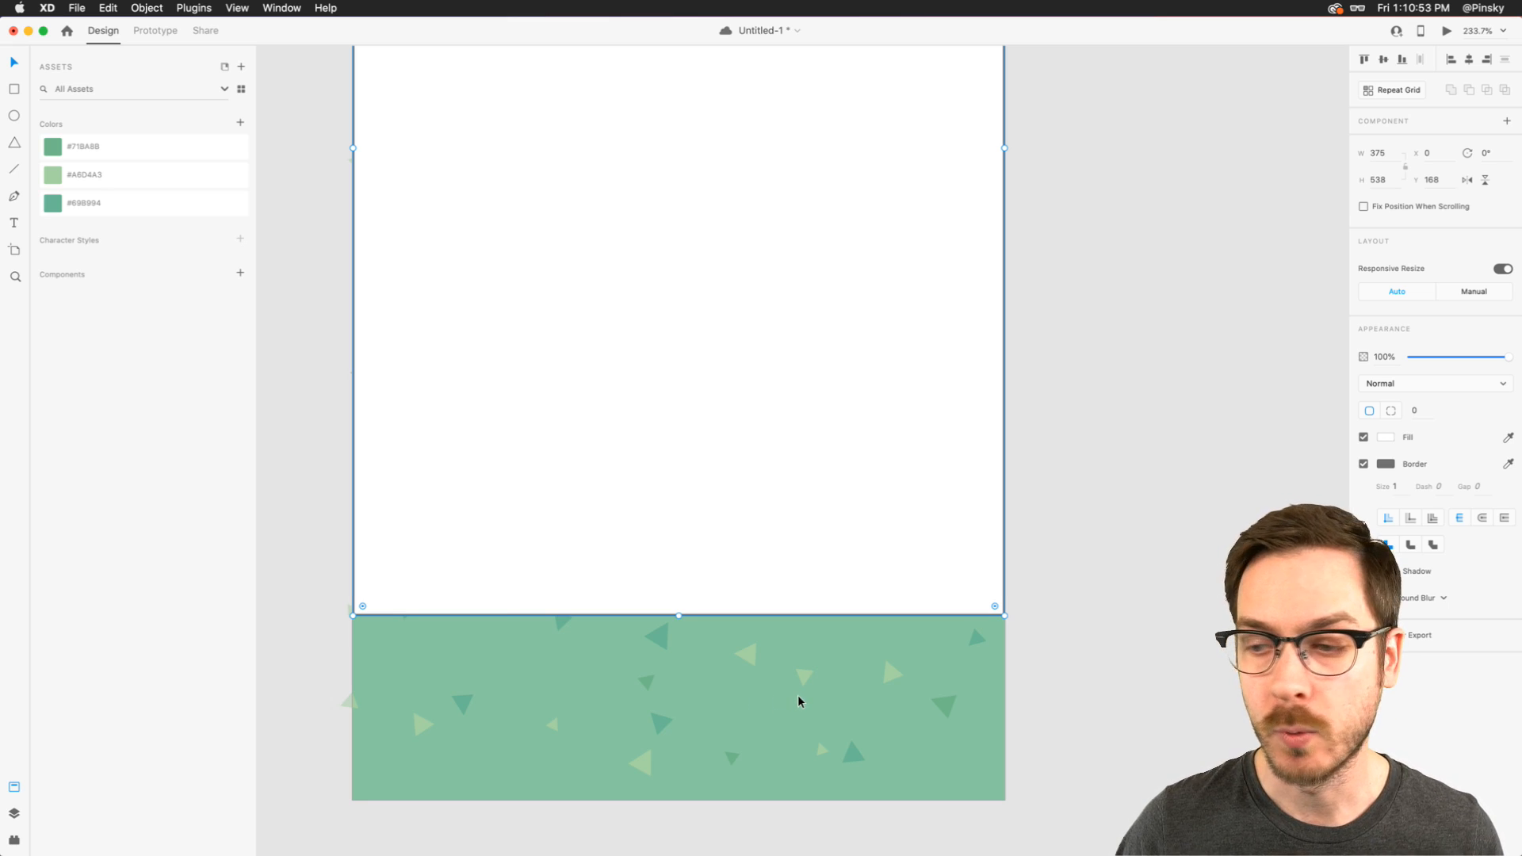
{"action": "scroll", "coordinate": [604, 596], "scroll_direction": "up", "scroll_amount": 8}
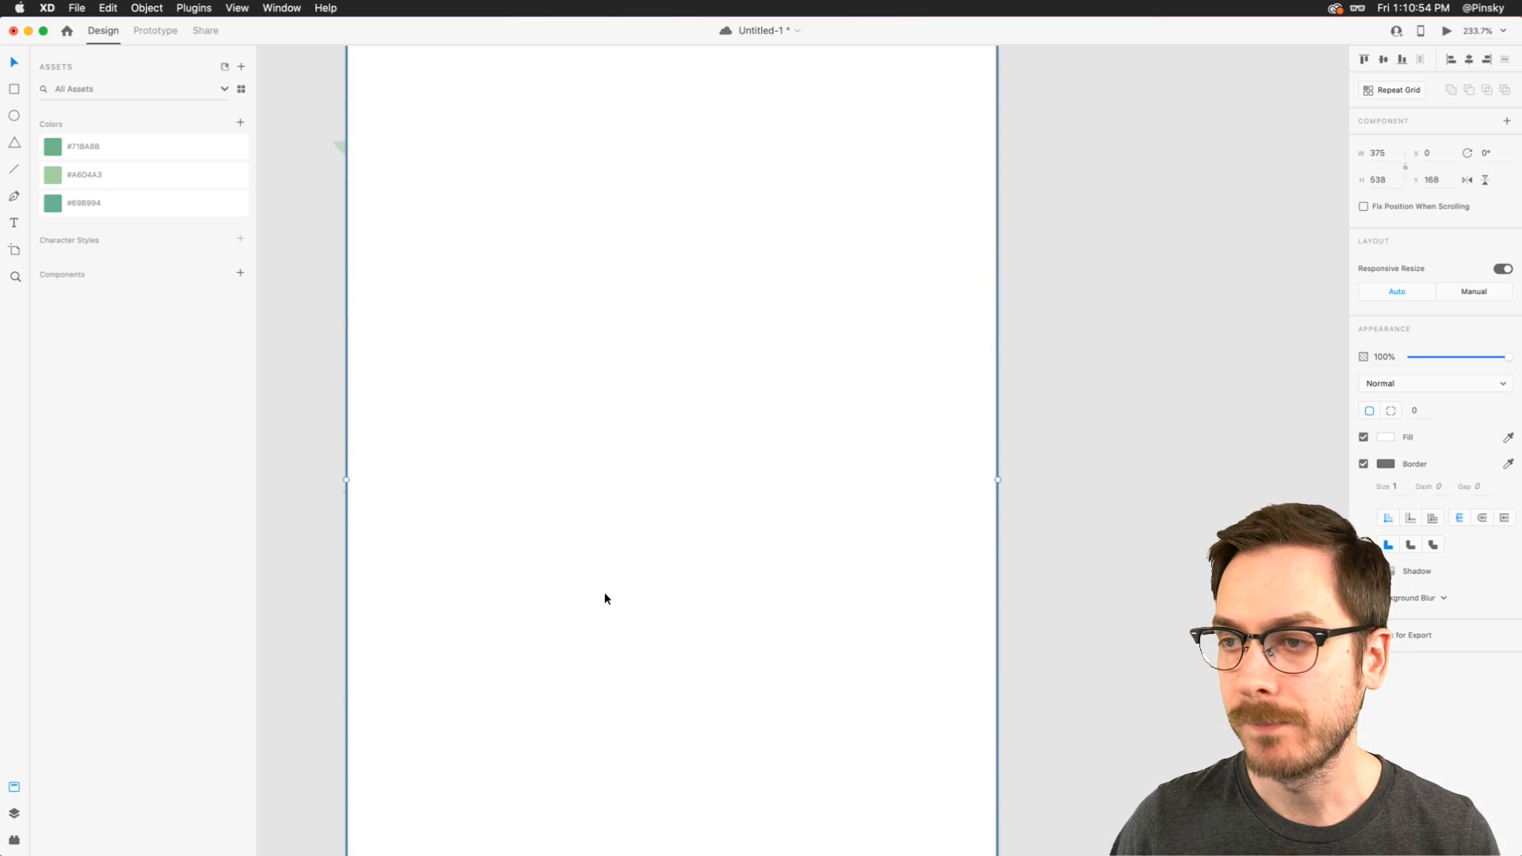
{"action": "scroll", "coordinate": [604, 596], "scroll_direction": "down", "scroll_amount": 5}
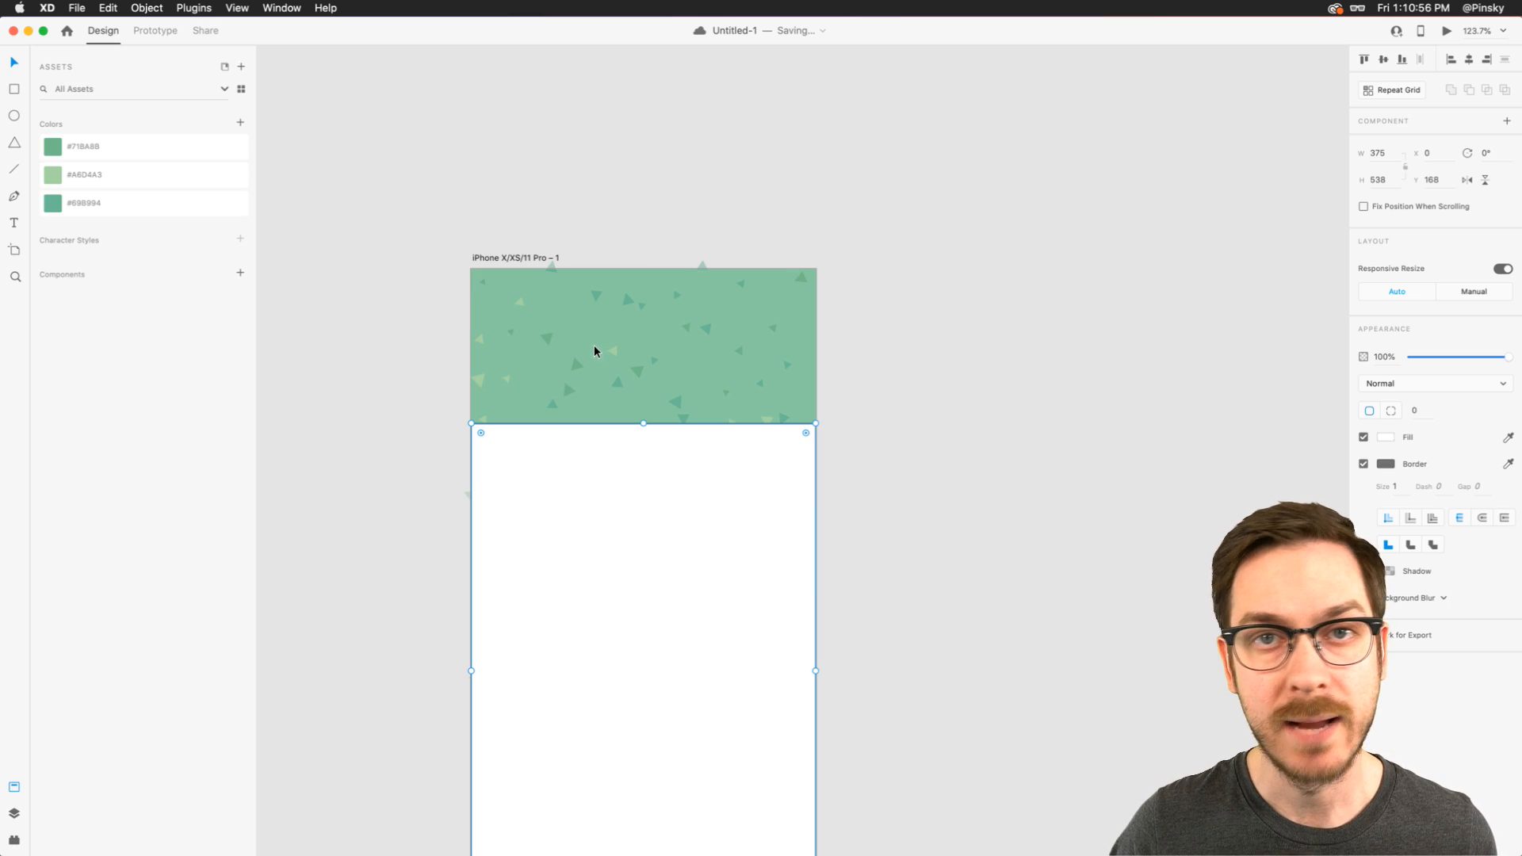
{"action": "scroll", "coordinate": [618, 458], "scroll_direction": "down", "scroll_amount": 4}
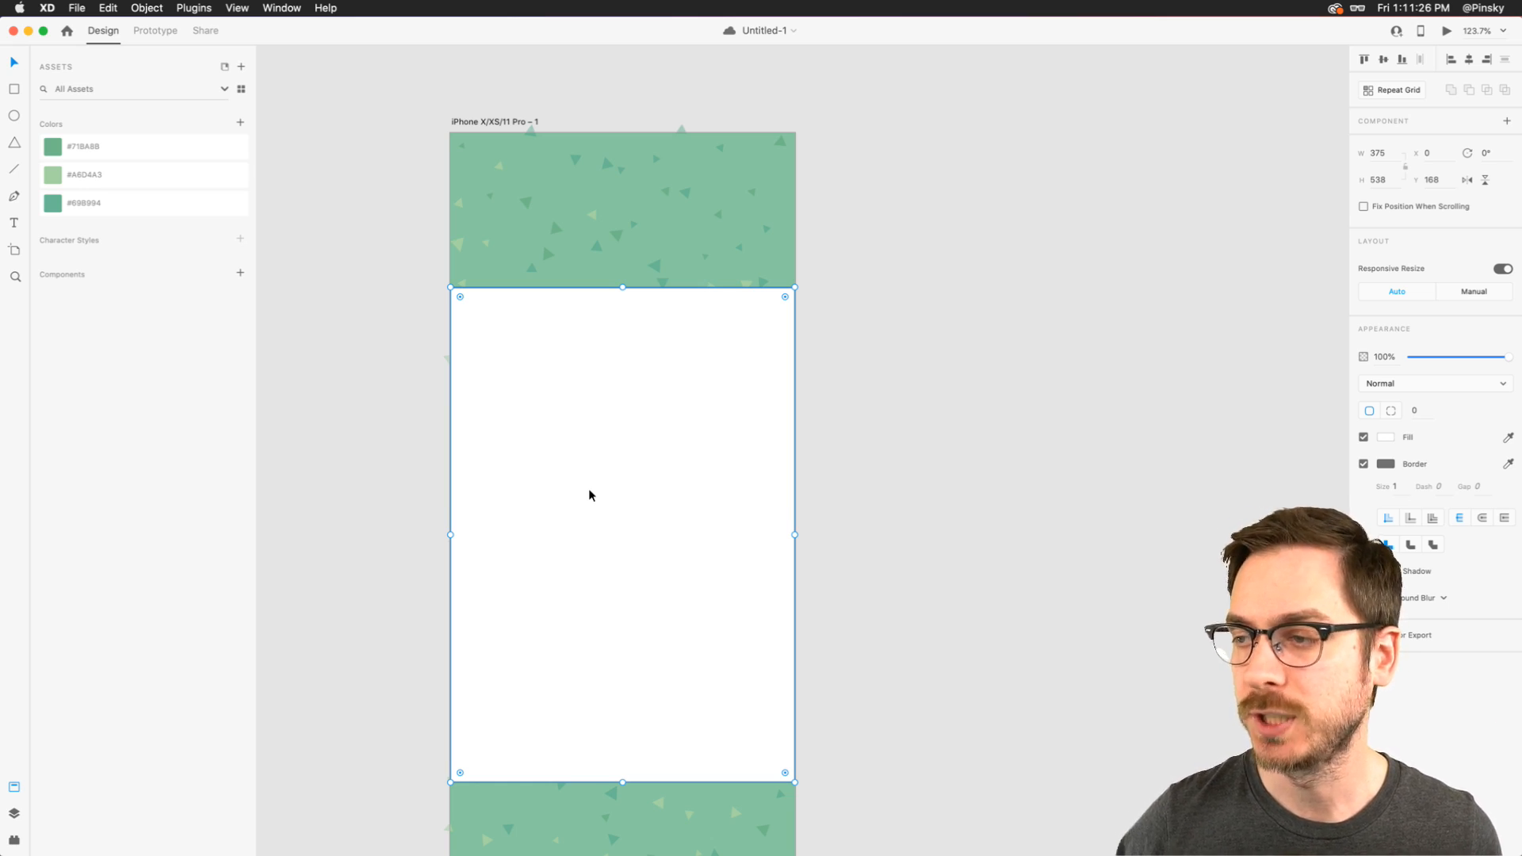
{"action": "left_click", "coordinate": [1363, 464]}
{"action": "scroll", "coordinate": [666, 448], "scroll_direction": "down", "scroll_amount": 3}
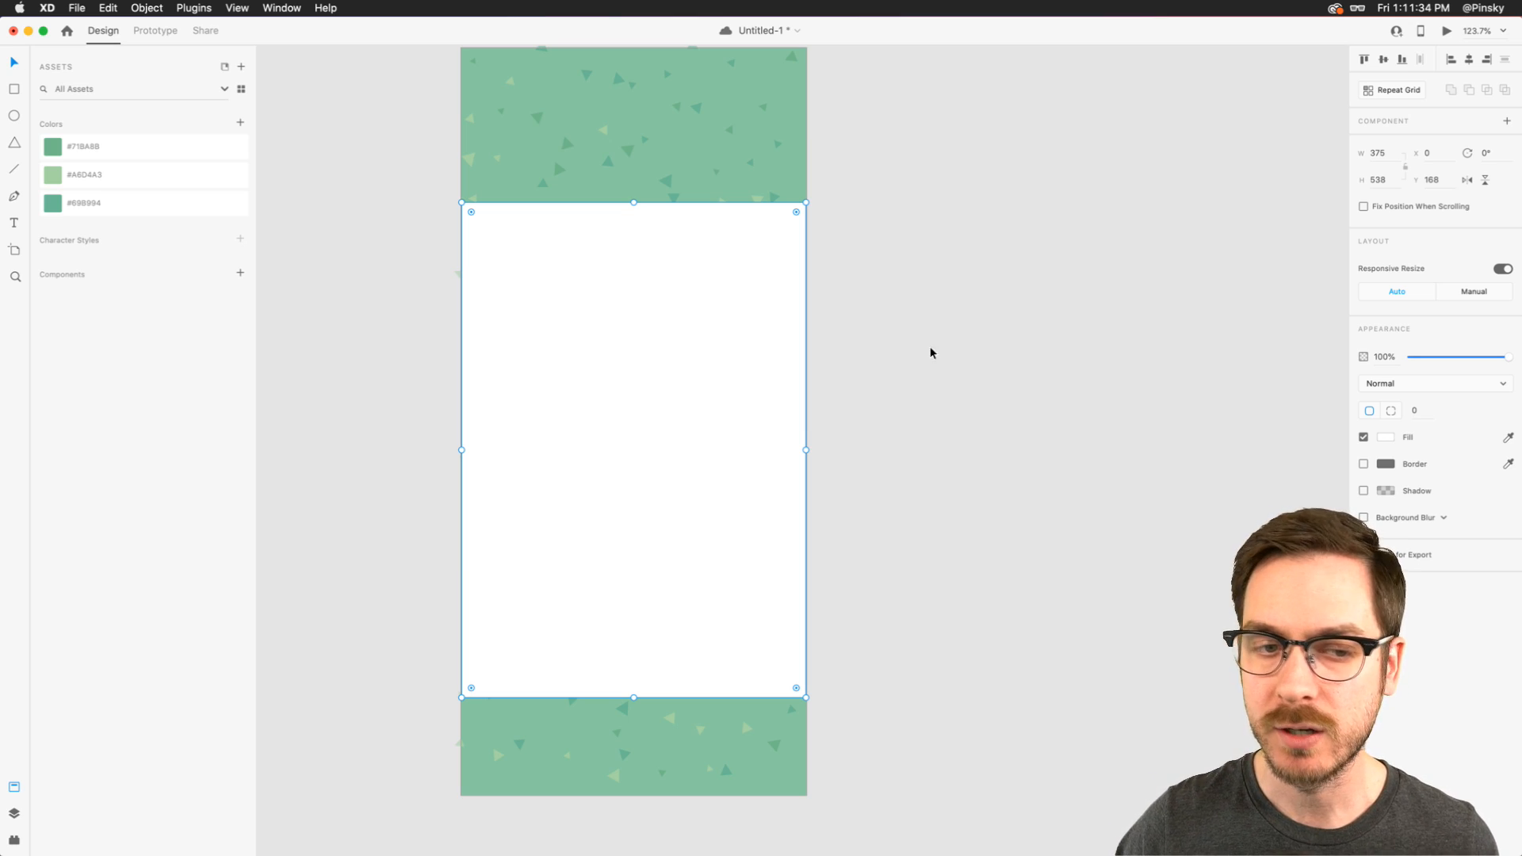
{"action": "left_click", "coordinate": [1387, 438]}
{"action": "left_click", "coordinate": [1338, 457]}
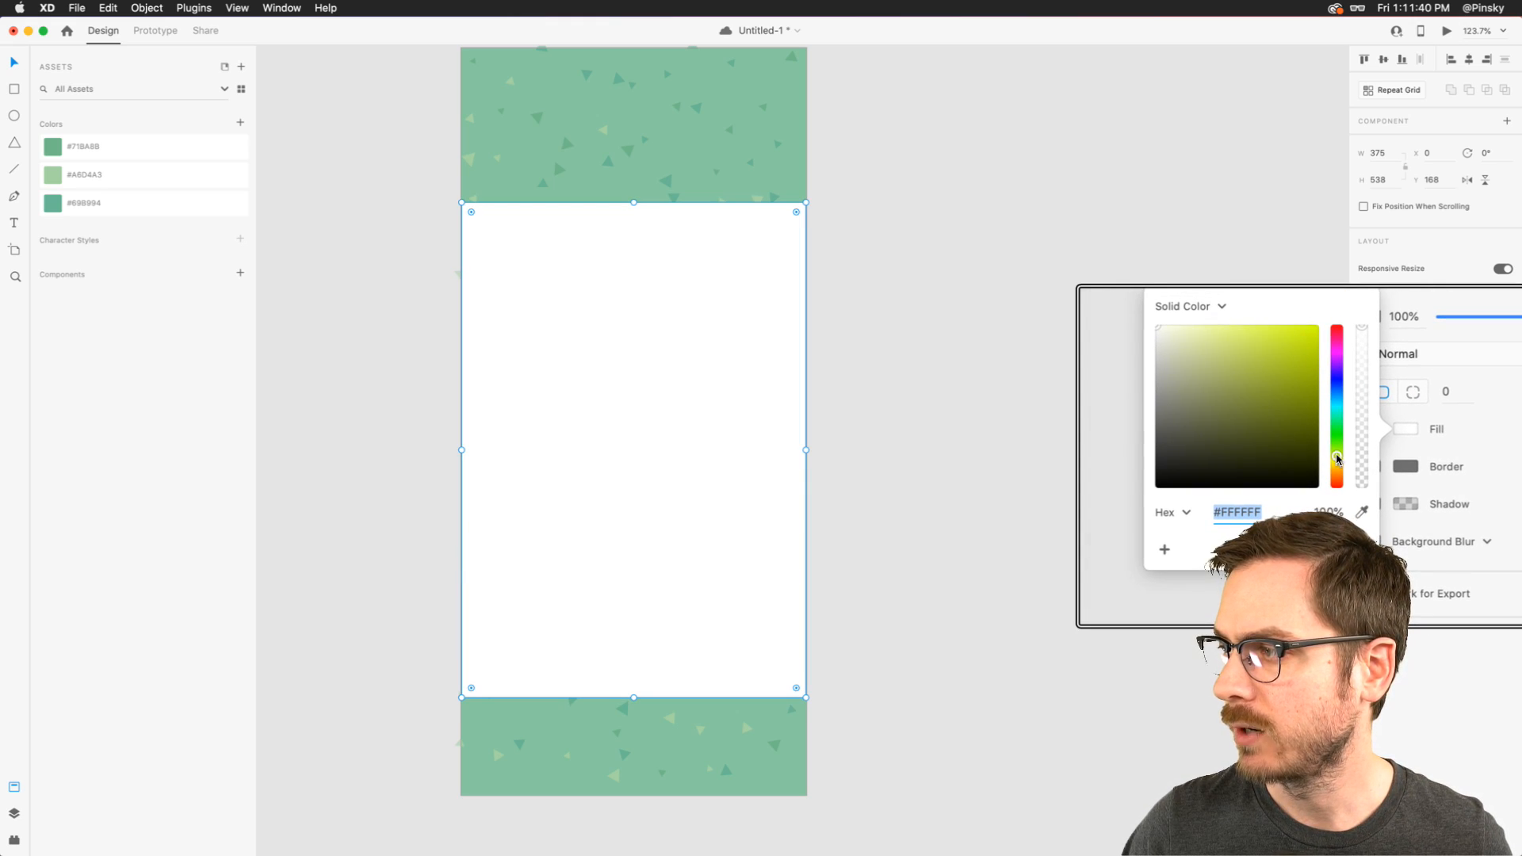
{"action": "left_click", "coordinate": [1165, 332]}
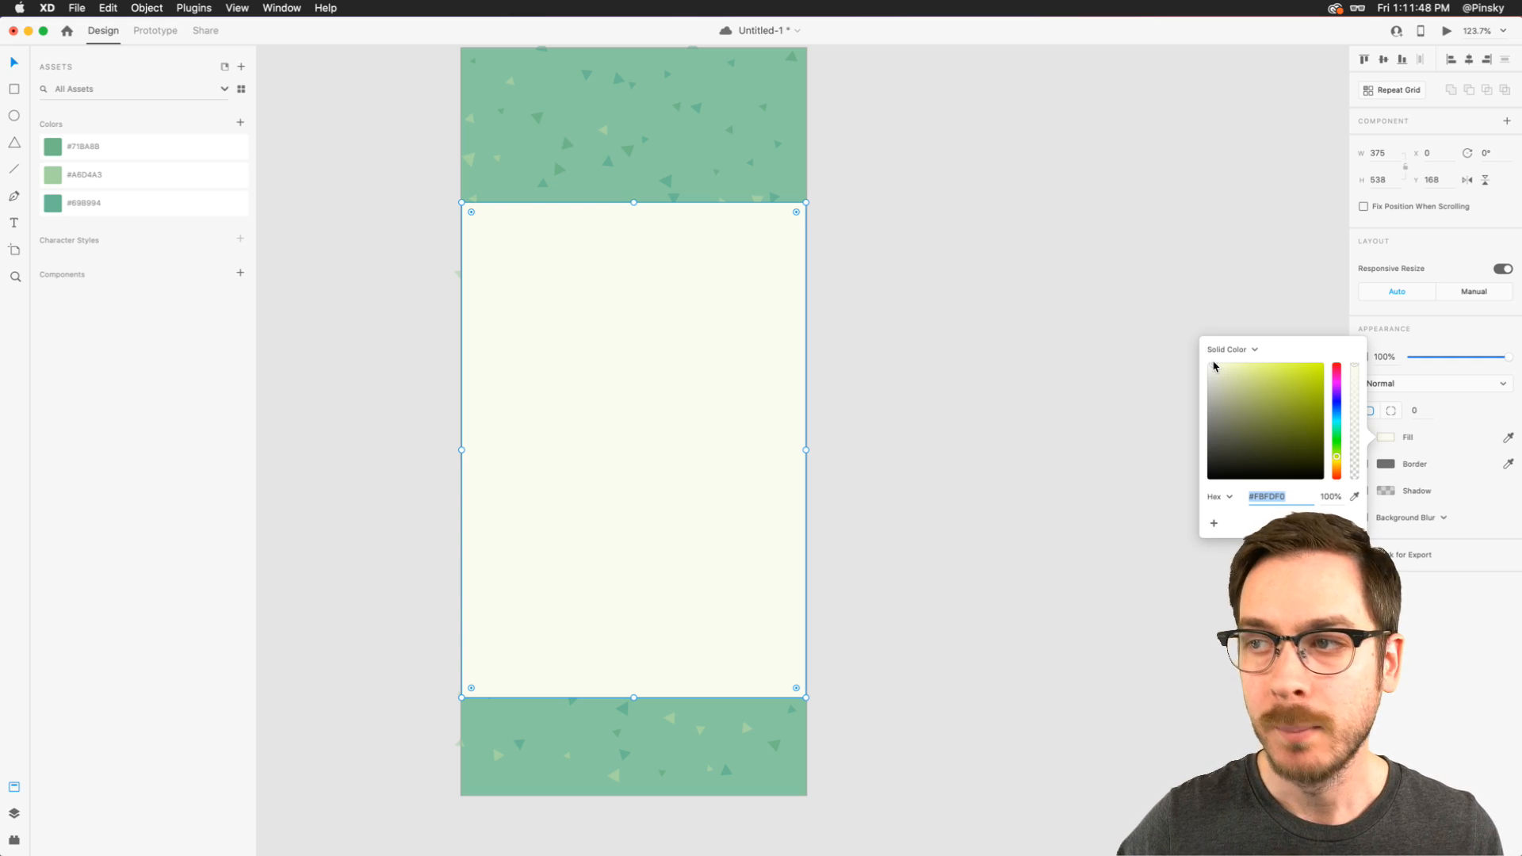
{"action": "left_click", "coordinate": [1387, 610]}
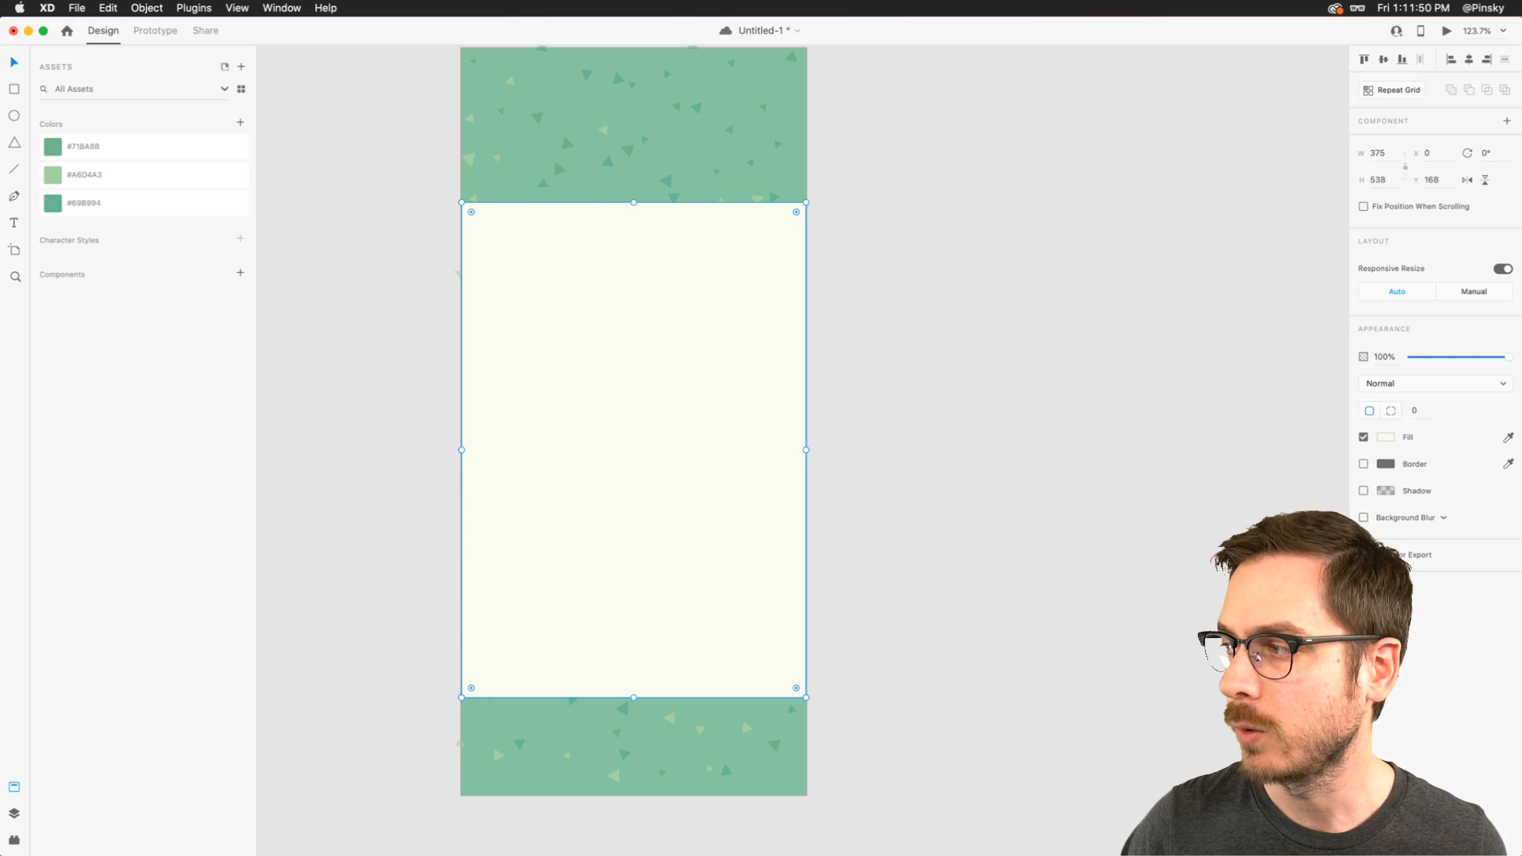
- Try a more saturated pale yellow fill on the rectangle, and revert to the off-white
{"action": "left_click", "coordinate": [1385, 436]}
{"action": "left_click_drag", "start_coordinate": [1219, 378], "coordinate": [1235, 358]}
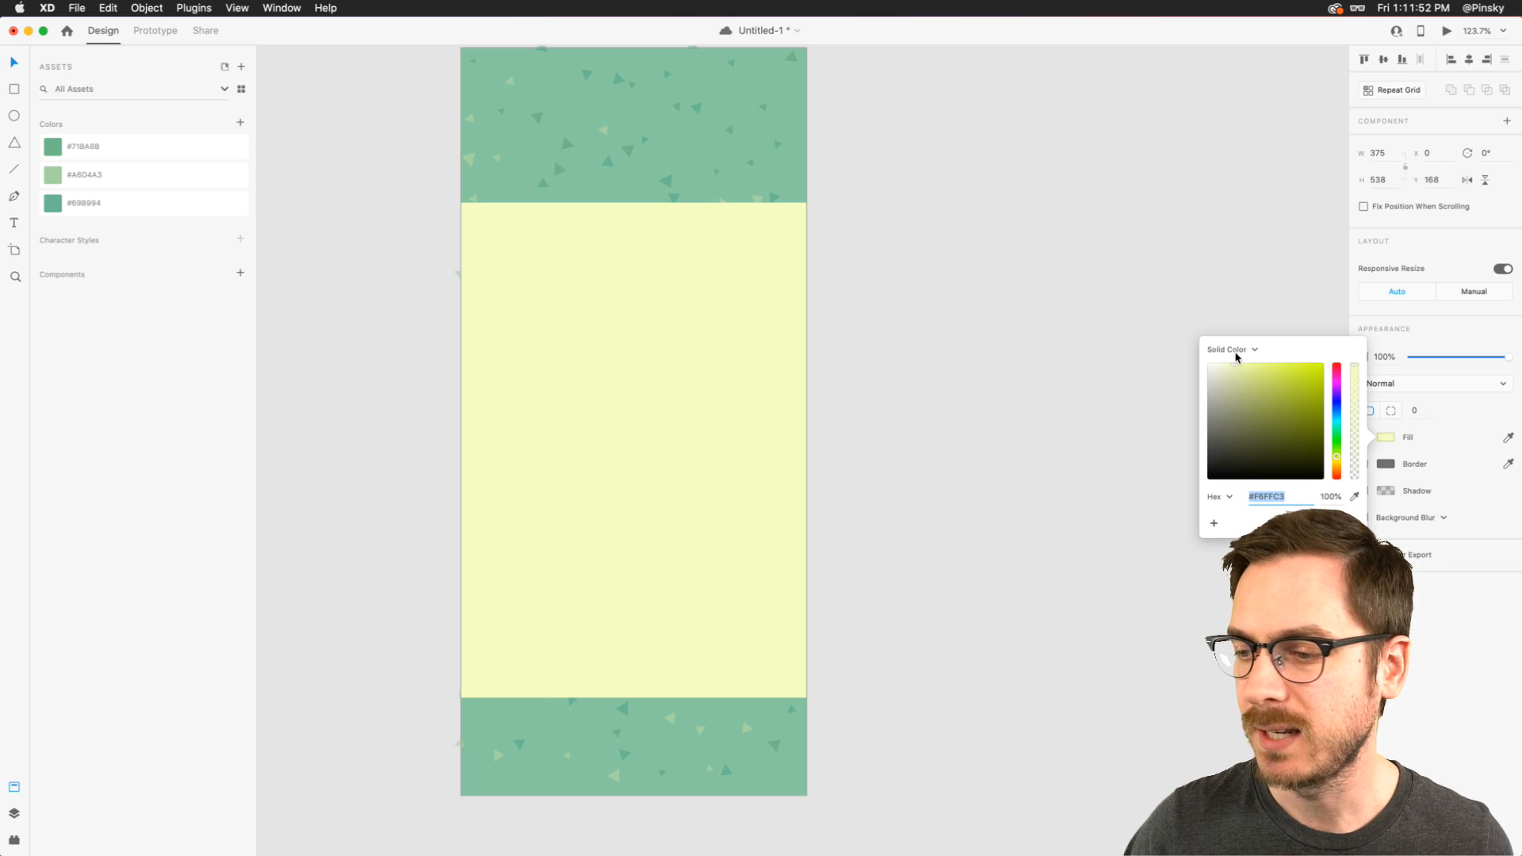
{"action": "key", "text": "Escape"}
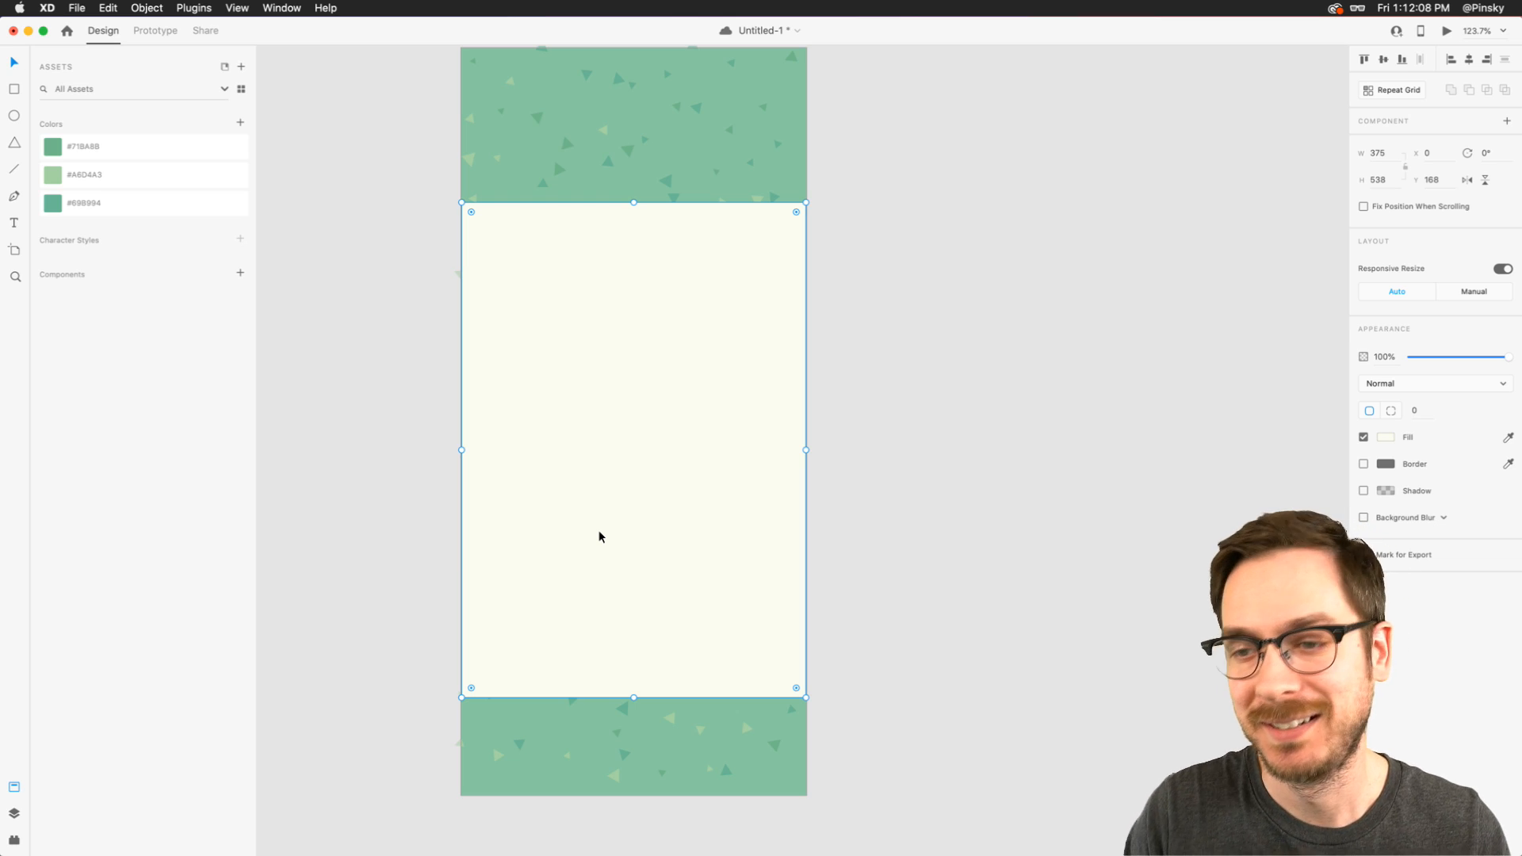
- Round all four corners of the rectangle to a radius of 39 and extend it upward to a height of about 587
{"action": "scroll", "coordinate": [743, 680], "scroll_direction": "up", "scroll_amount": 5}
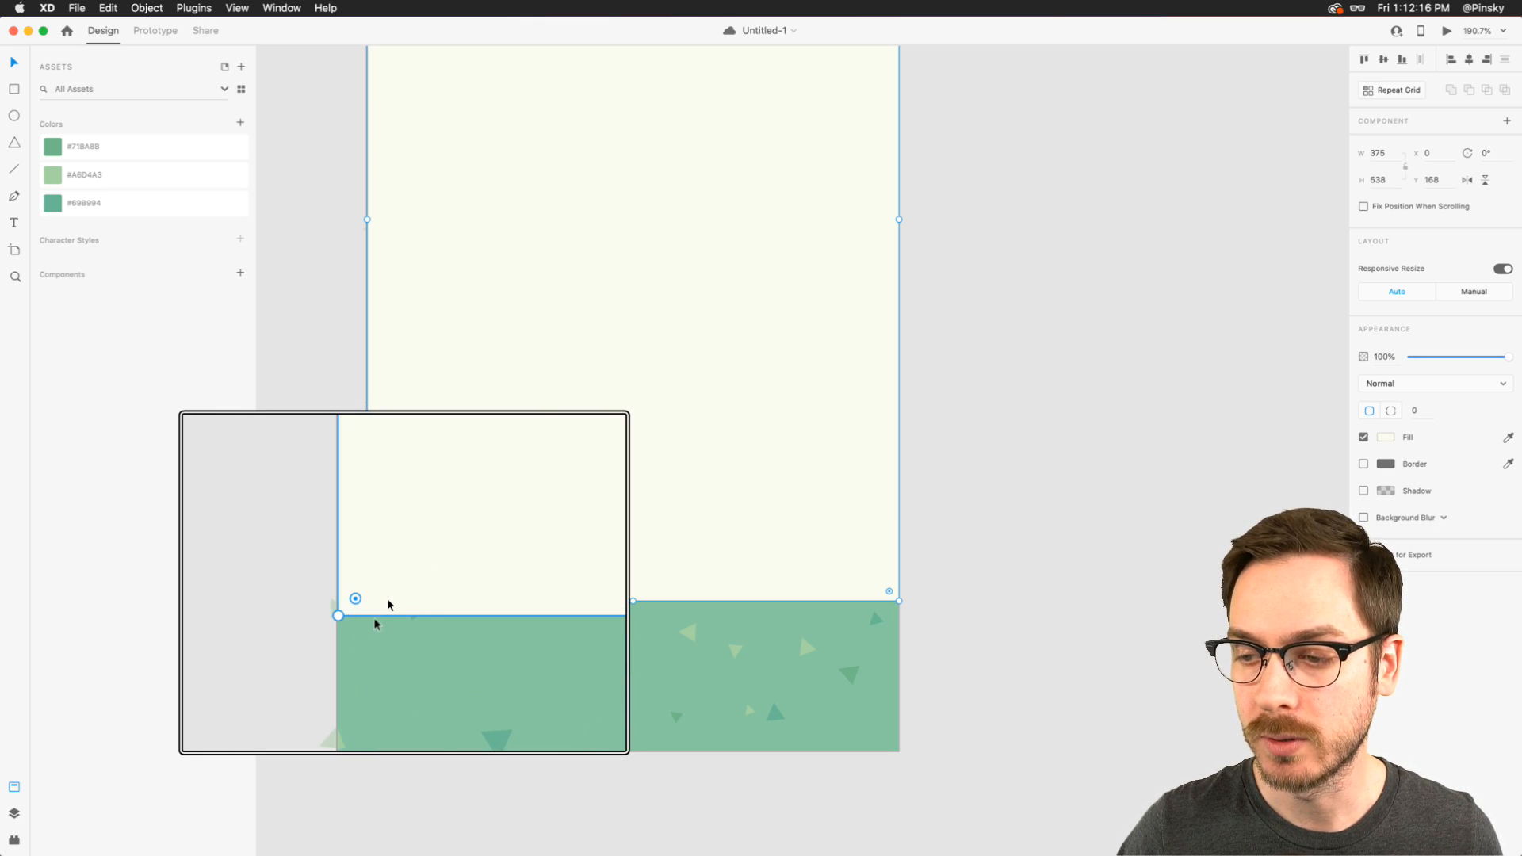
{"action": "left_click_drag", "start_coordinate": [378, 591], "coordinate": [409, 546]}
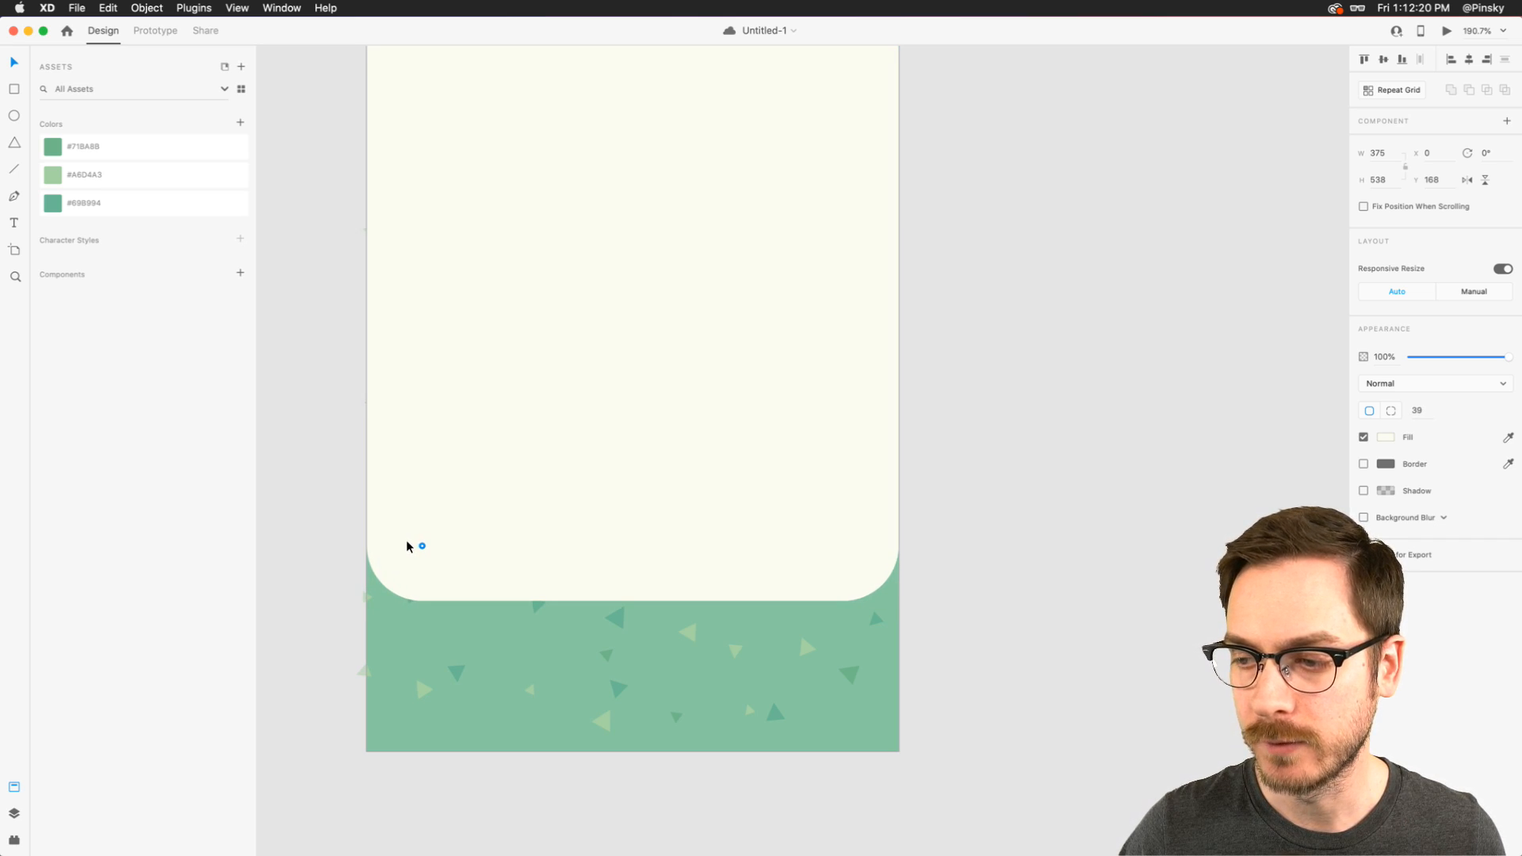
{"action": "scroll", "coordinate": [407, 546], "scroll_direction": "up", "scroll_amount": 10}
{"action": "scroll", "coordinate": [406, 543], "scroll_direction": "down", "scroll_amount": 5}
{"action": "scroll", "coordinate": [406, 543], "scroll_direction": "down", "scroll_amount": 1}
{"action": "left_click_drag", "start_coordinate": [561, 303], "coordinate": [561, 261]}
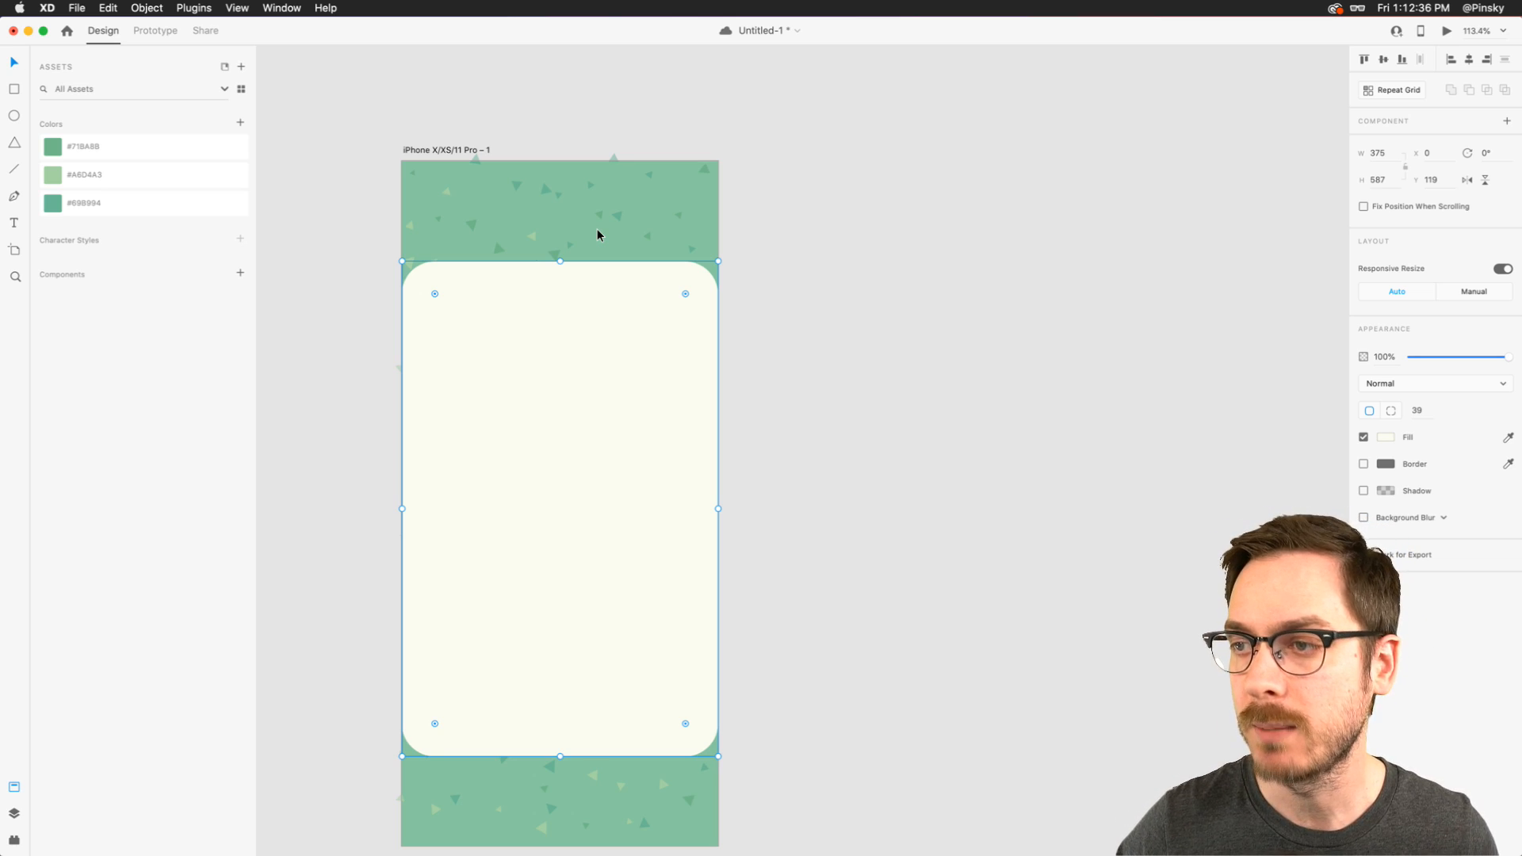
{"action": "scroll", "coordinate": [554, 331], "scroll_direction": "down", "scroll_amount": 3}
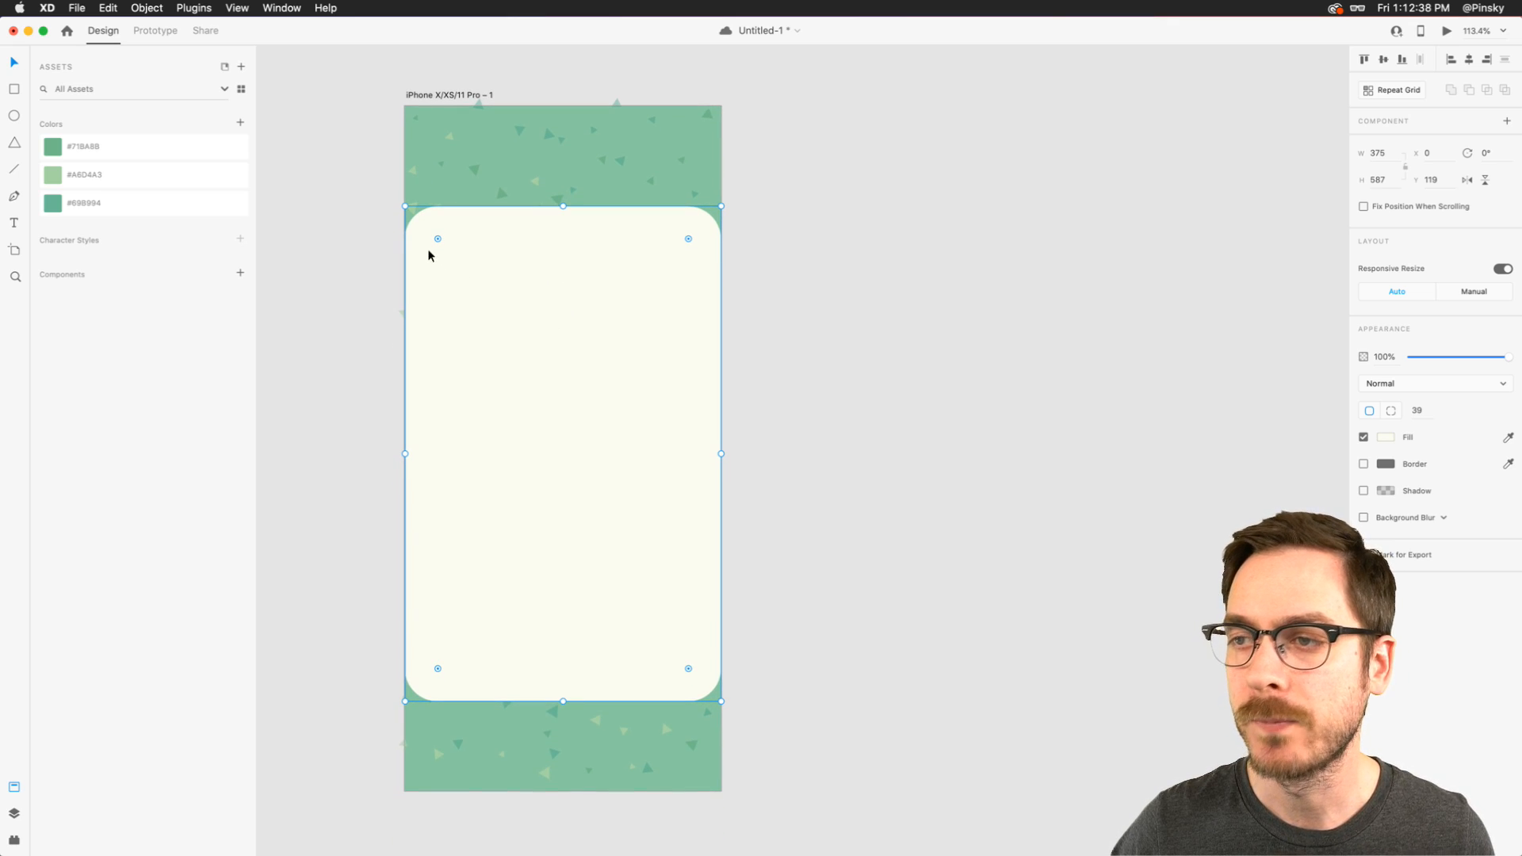
- Try squaring off only the two top corners of the rectangle, and undo both corner changes
{"action": "scroll", "coordinate": [440, 238], "scroll_direction": "up", "scroll_amount": 5}
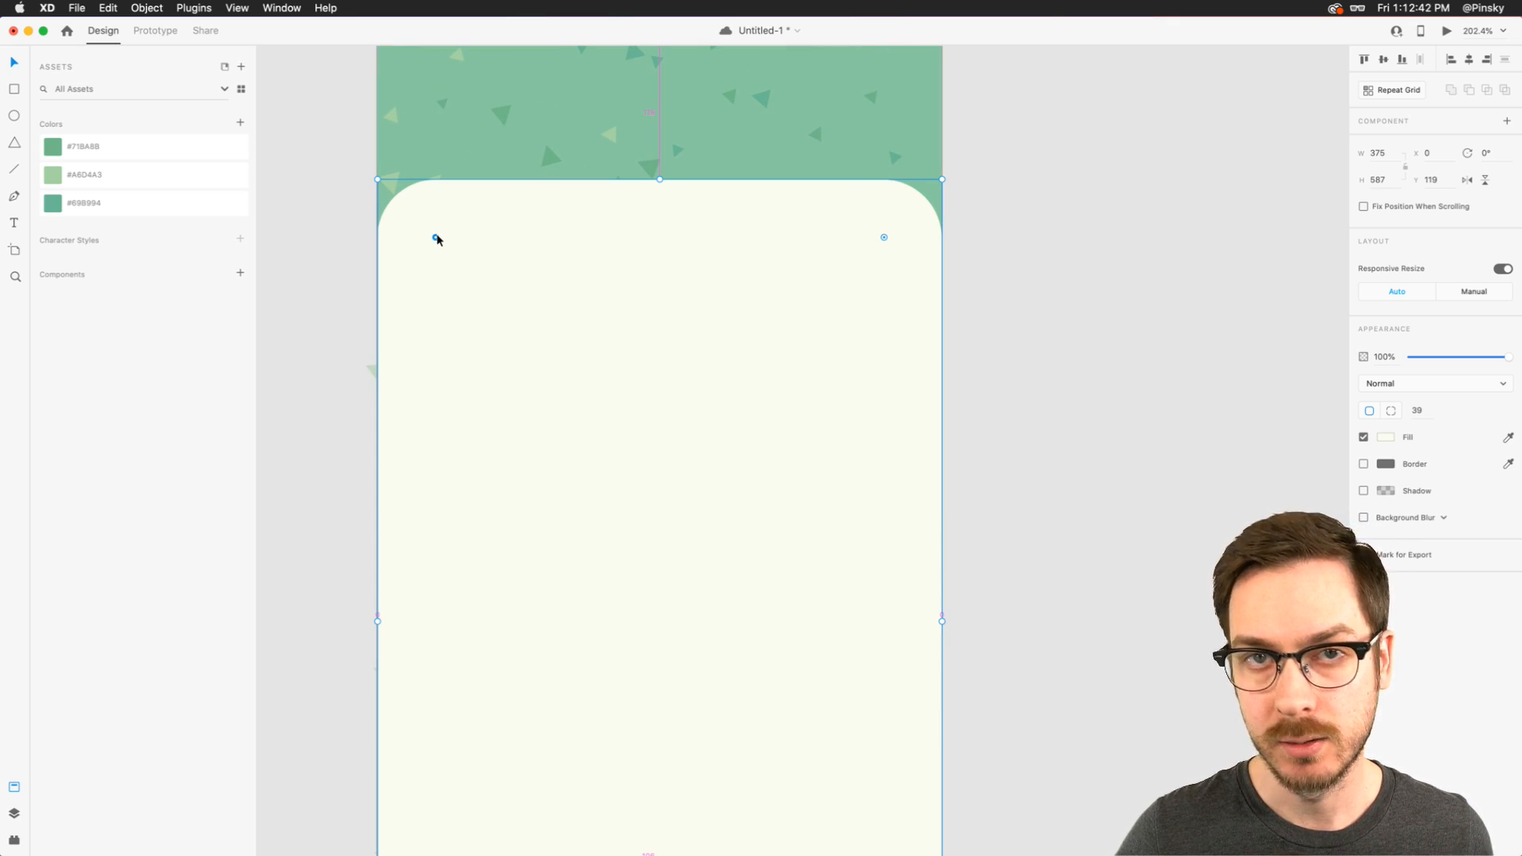
{"action": "left_click_drag", "start_coordinate": [438, 240], "coordinate": [377, 170]}
{"action": "left_click_drag", "start_coordinate": [884, 237], "coordinate": [1009, 122]}
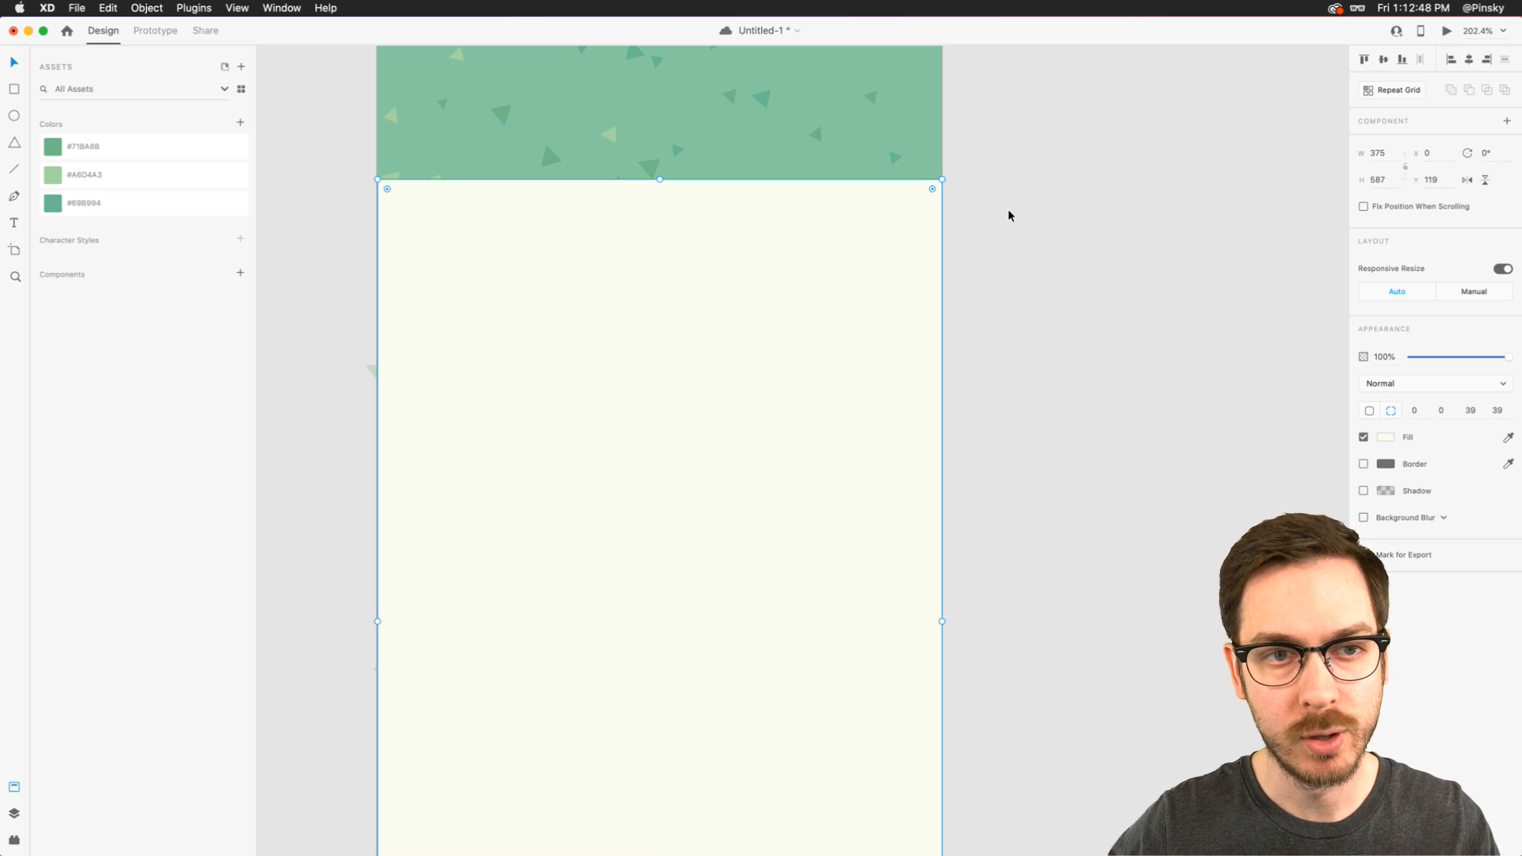
{"action": "scroll", "coordinate": [914, 404], "scroll_direction": "down", "scroll_amount": 7}
{"action": "scroll", "coordinate": [916, 401], "scroll_direction": "down", "scroll_amount": 2}
{"action": "key", "text": "super+0"}
{"action": "key", "text": "super+z"}
{"action": "key", "text": "super+z"}
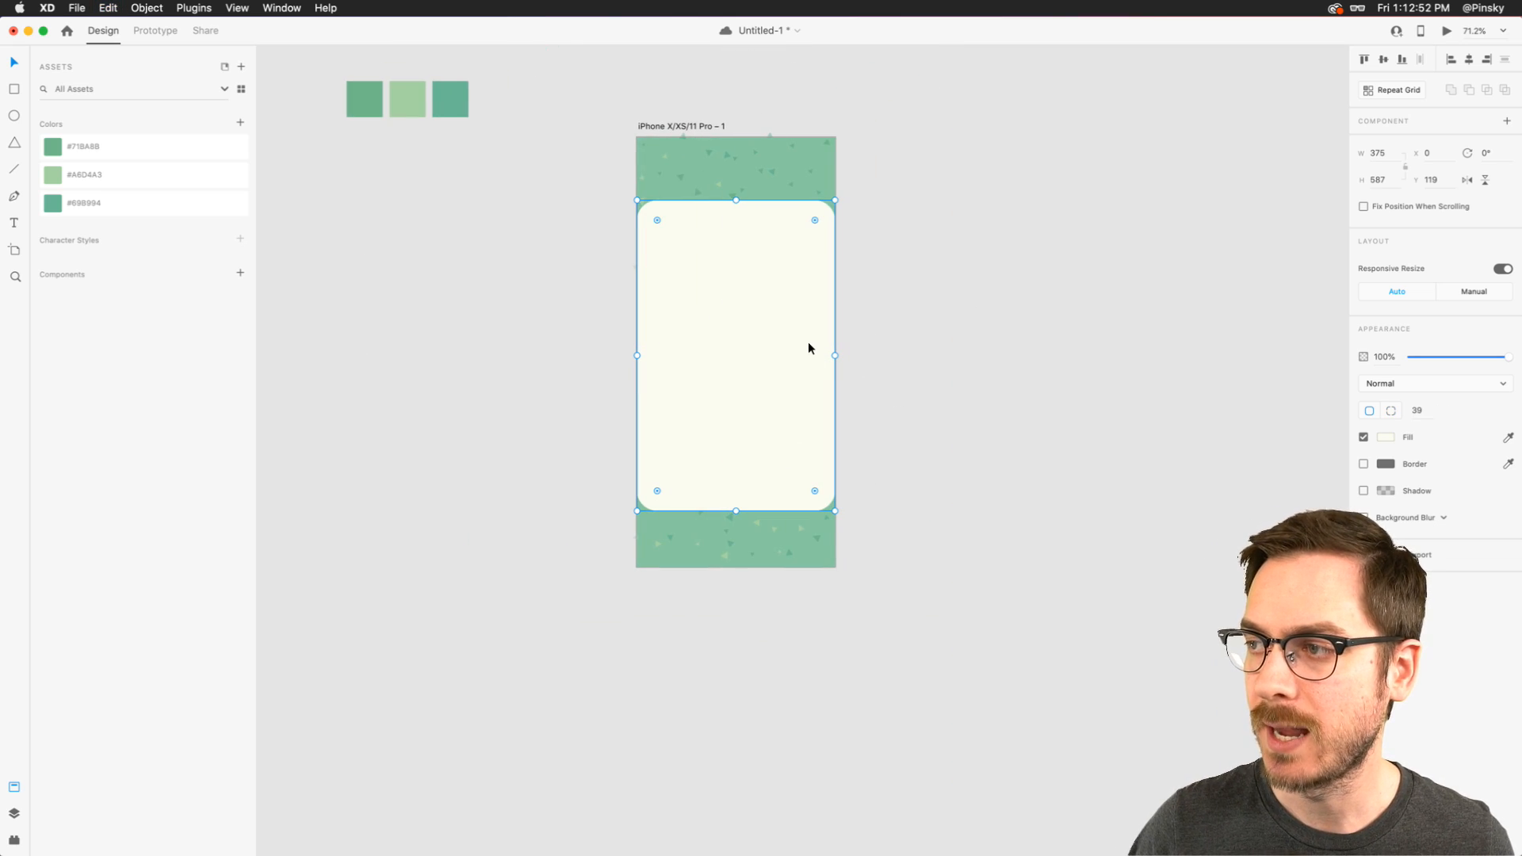
- Save the document, and give the rounded rectangle a drop shadow with a Y offset of 13
{"action": "scroll", "coordinate": [807, 340], "scroll_direction": "up", "scroll_amount": 5}
{"action": "left_click", "coordinate": [927, 355]}
{"action": "left_click", "coordinate": [738, 493]}
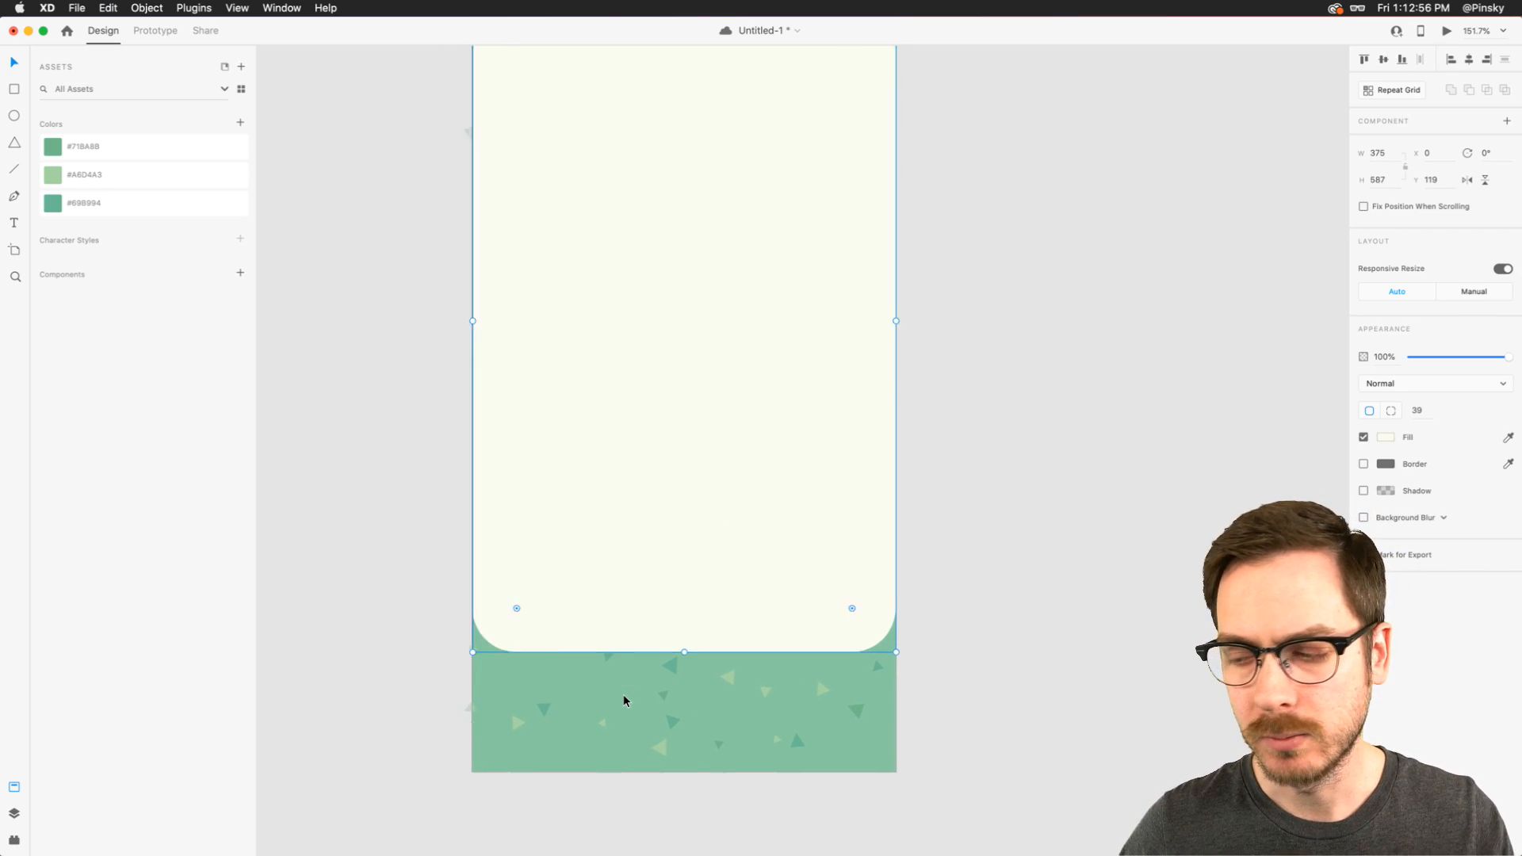
{"action": "scroll", "coordinate": [625, 698], "scroll_direction": "up", "scroll_amount": 4}
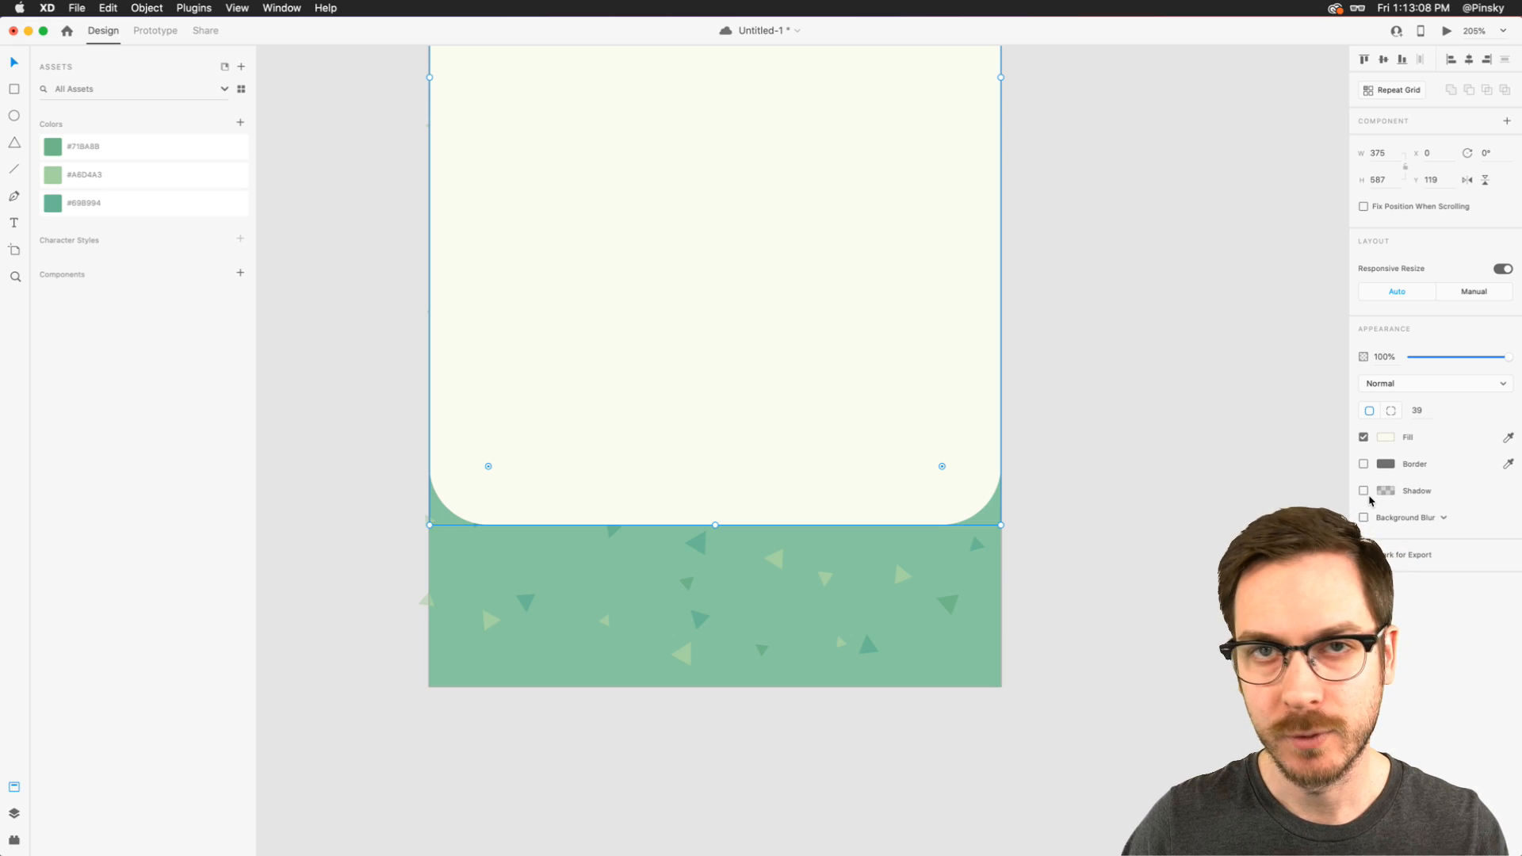
{"action": "key", "text": "super+s"}
{"action": "left_click", "coordinate": [1363, 491]}
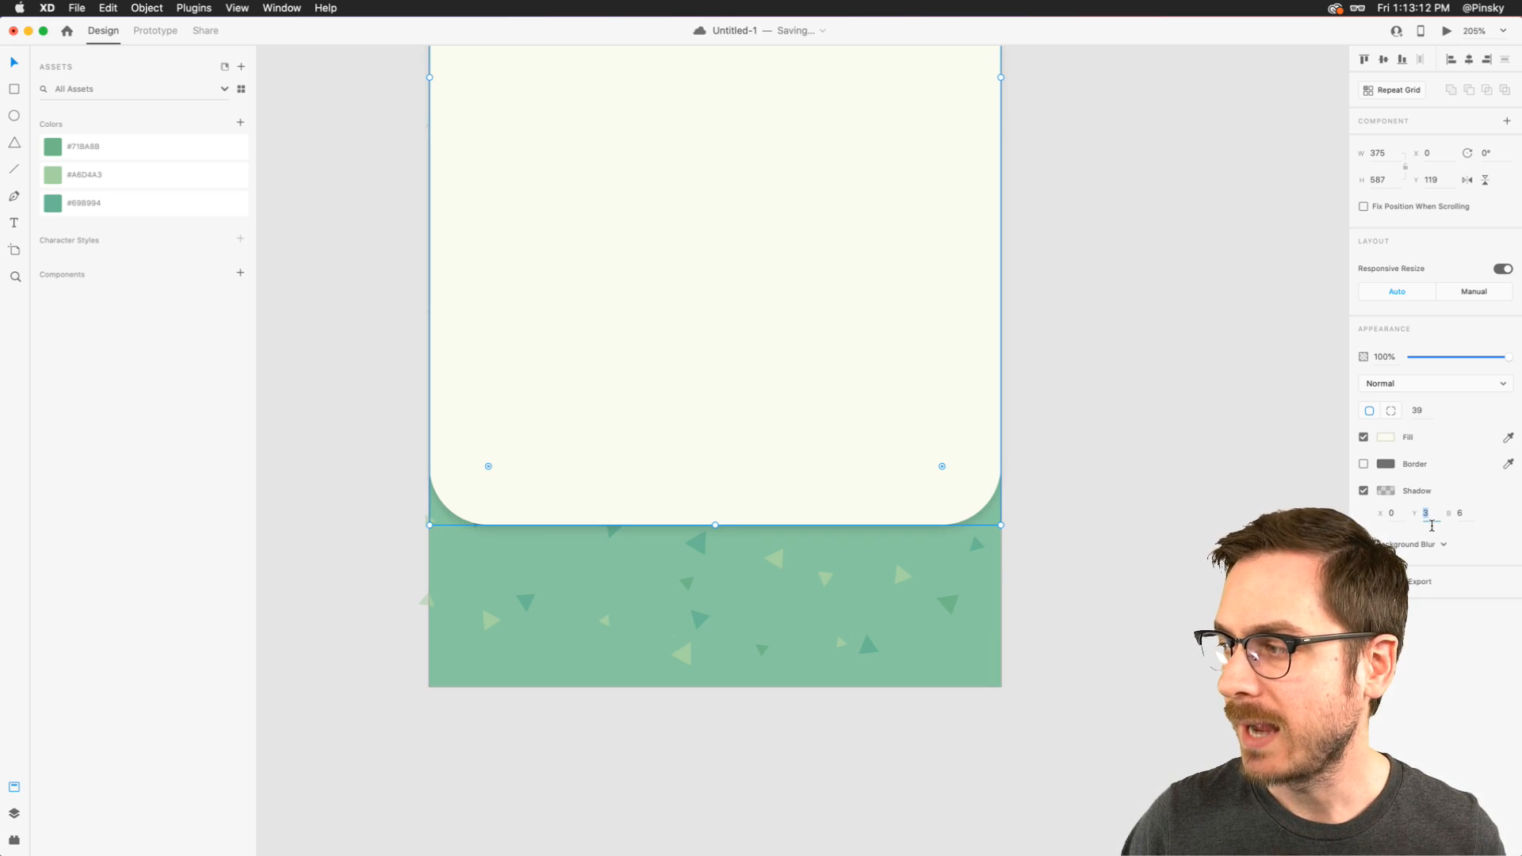
{"action": "key", "text": "shift+Up"}
- Try making the rectangle's shadow fully opaque black, and restore the soft shadow
{"action": "left_click", "coordinate": [1386, 491]}
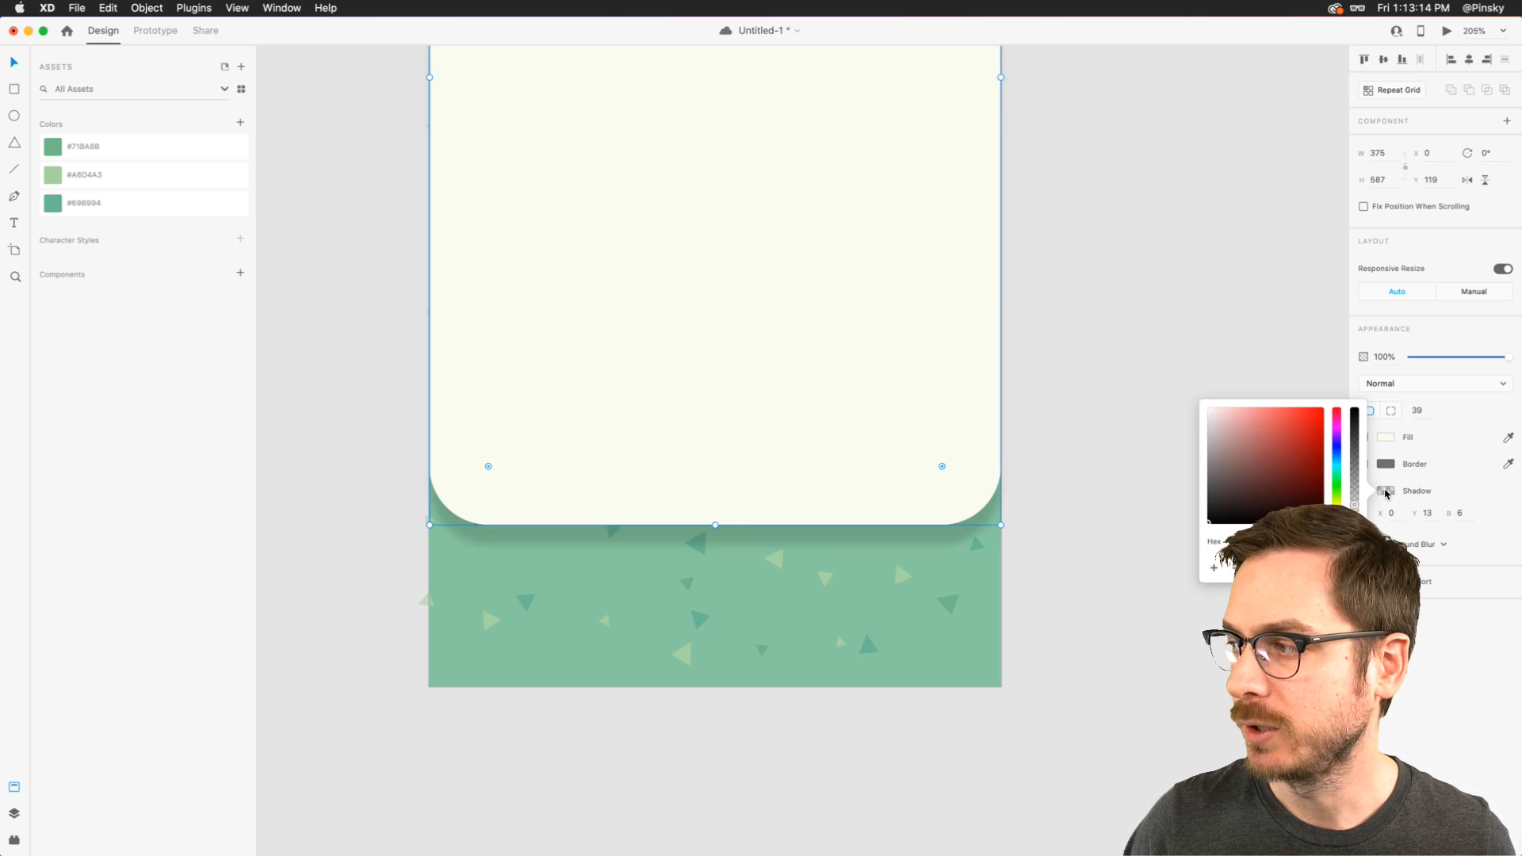
{"action": "left_click_drag", "start_coordinate": [1352, 468], "coordinate": [1354, 412]}
{"action": "left_click", "coordinate": [1179, 347]}
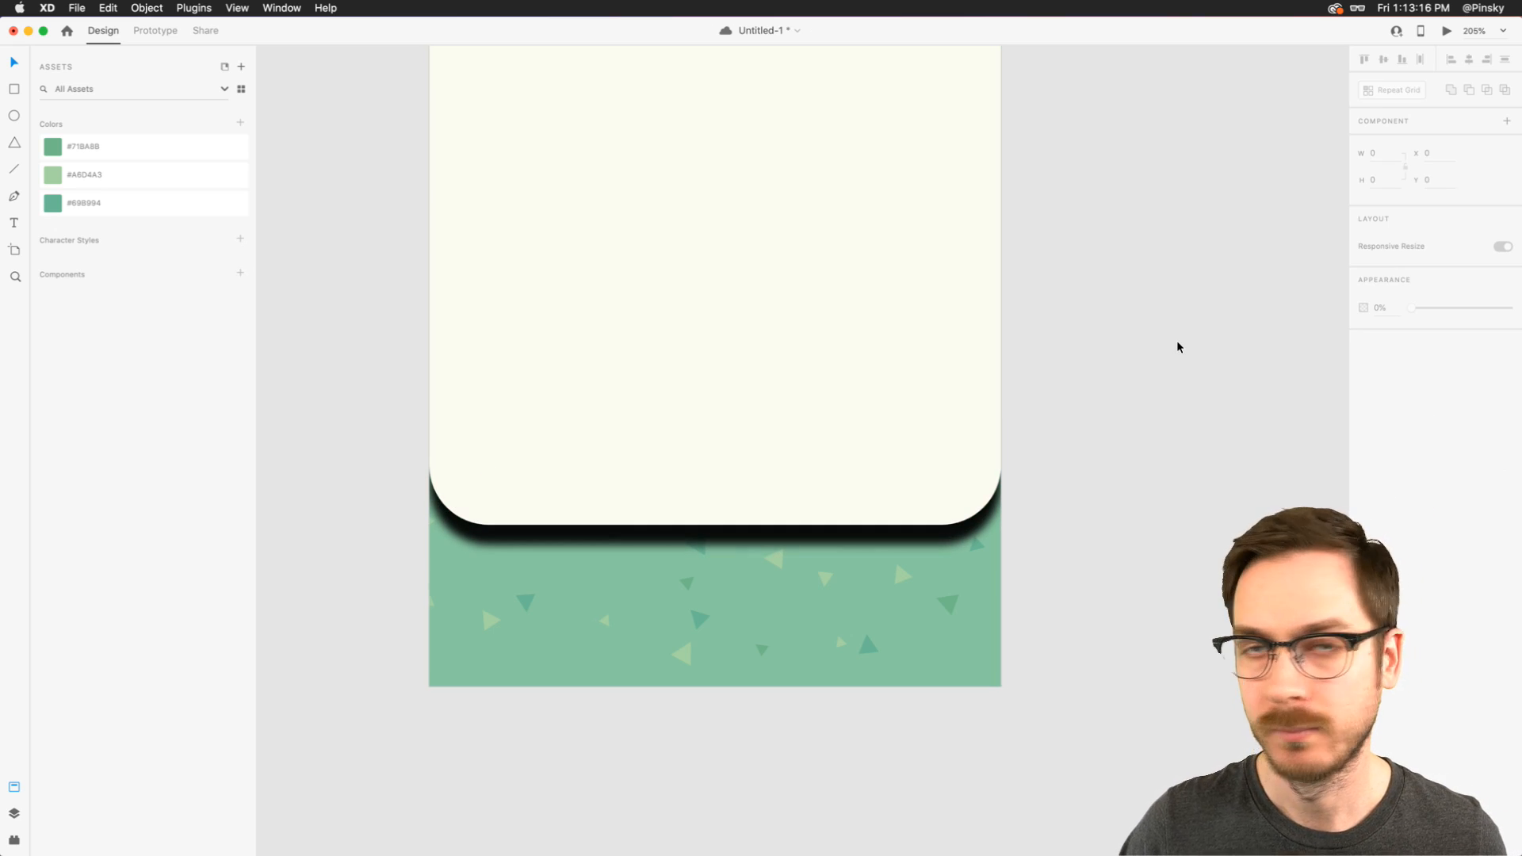
{"action": "left_click", "coordinate": [776, 515]}
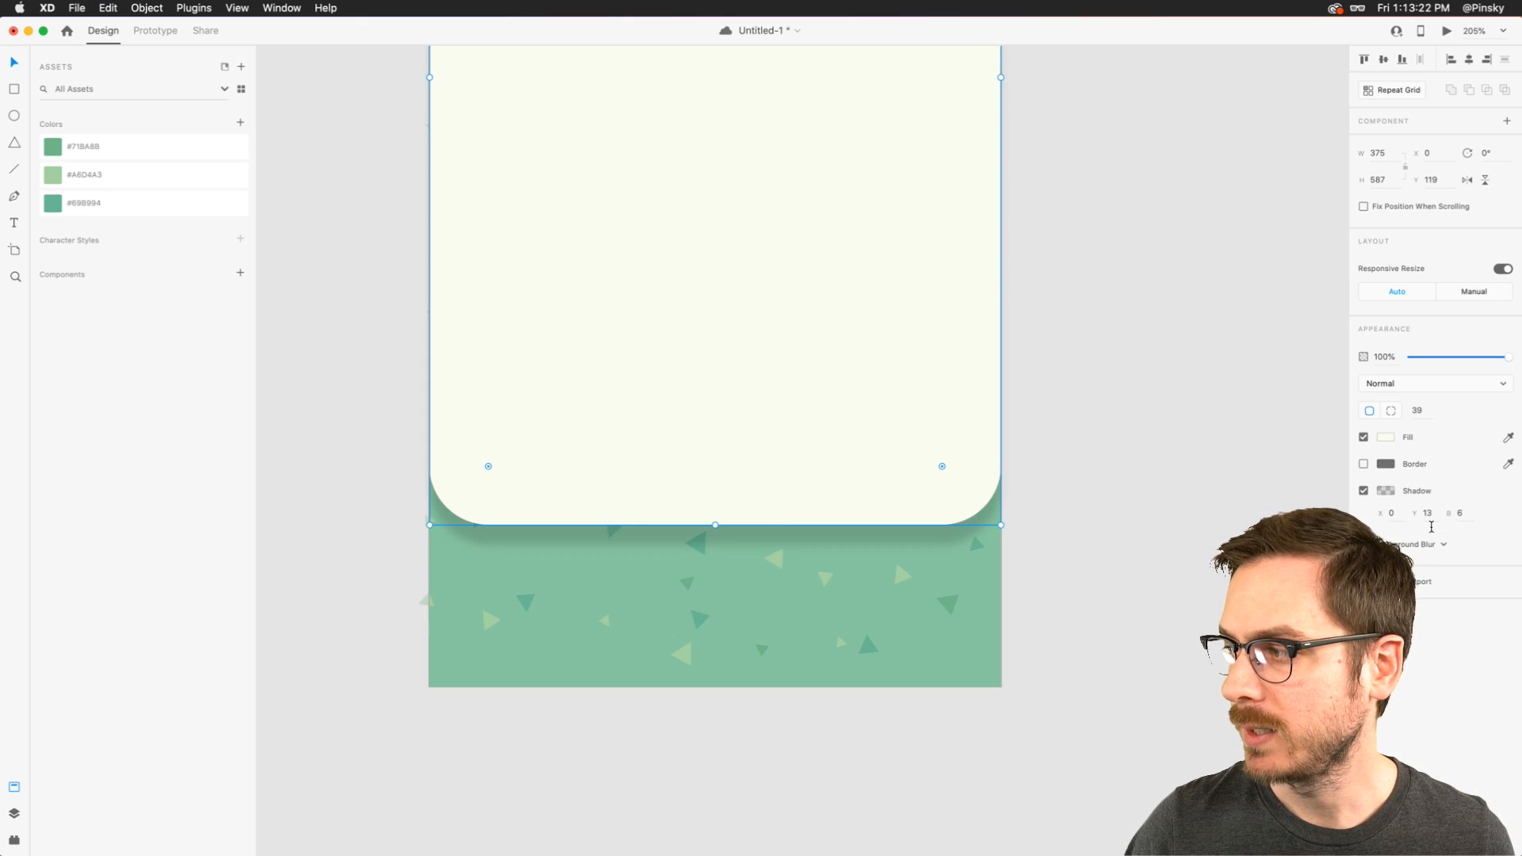
- Set the rectangle's shadow to a Y offset of 16 and a blur of 16
{"action": "key", "text": "Up"}
{"action": "key", "text": "Up"}
{"action": "key", "text": "shift+Up"}
{"action": "key", "text": "shift+Up"}
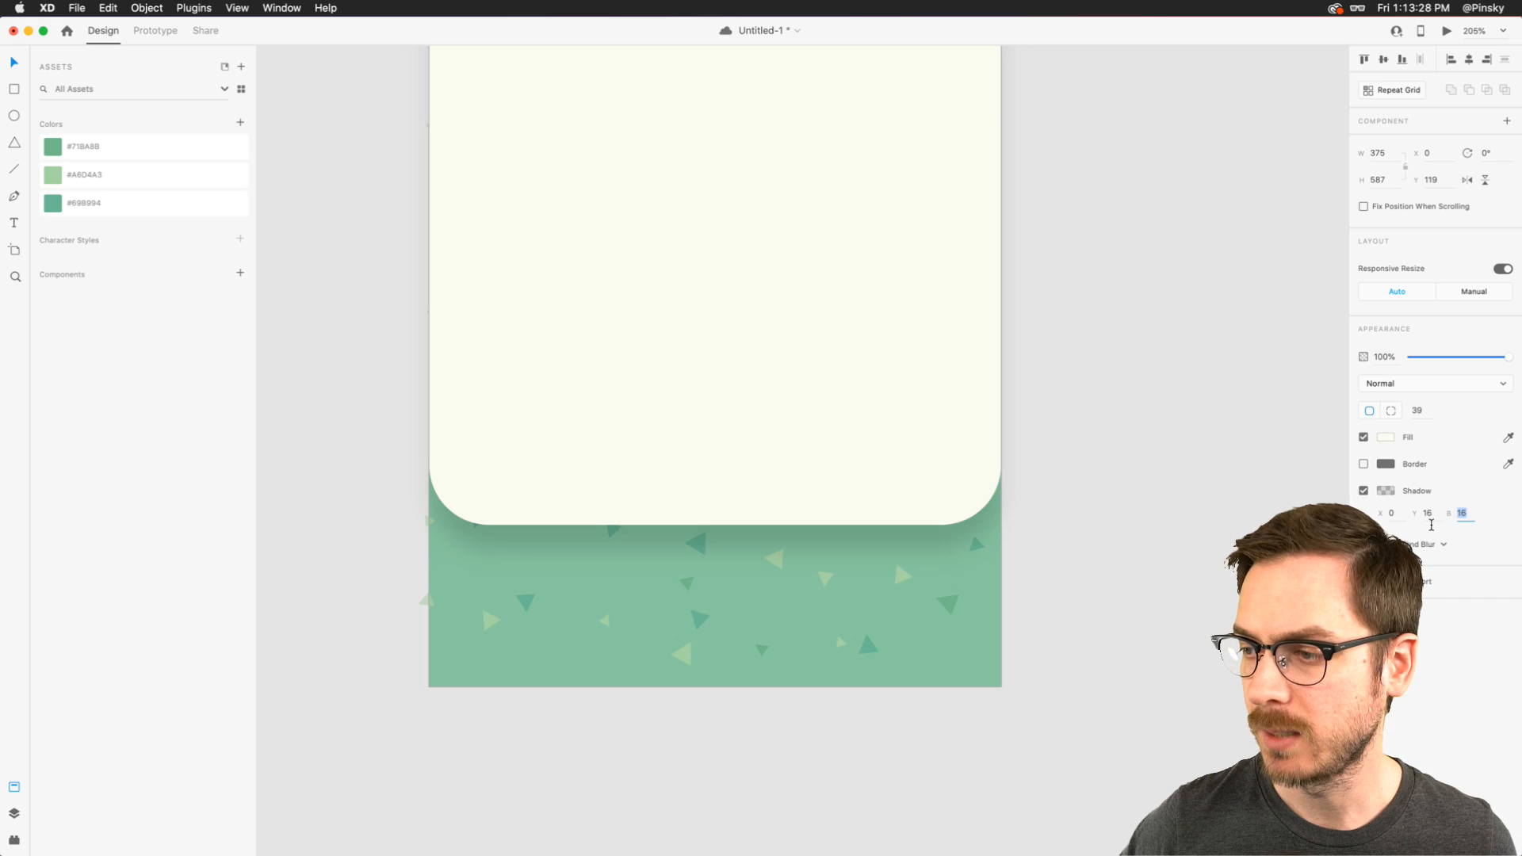
- Change the rectangle's shadow color from black to a dark green
{"action": "left_click", "coordinate": [1385, 490]}
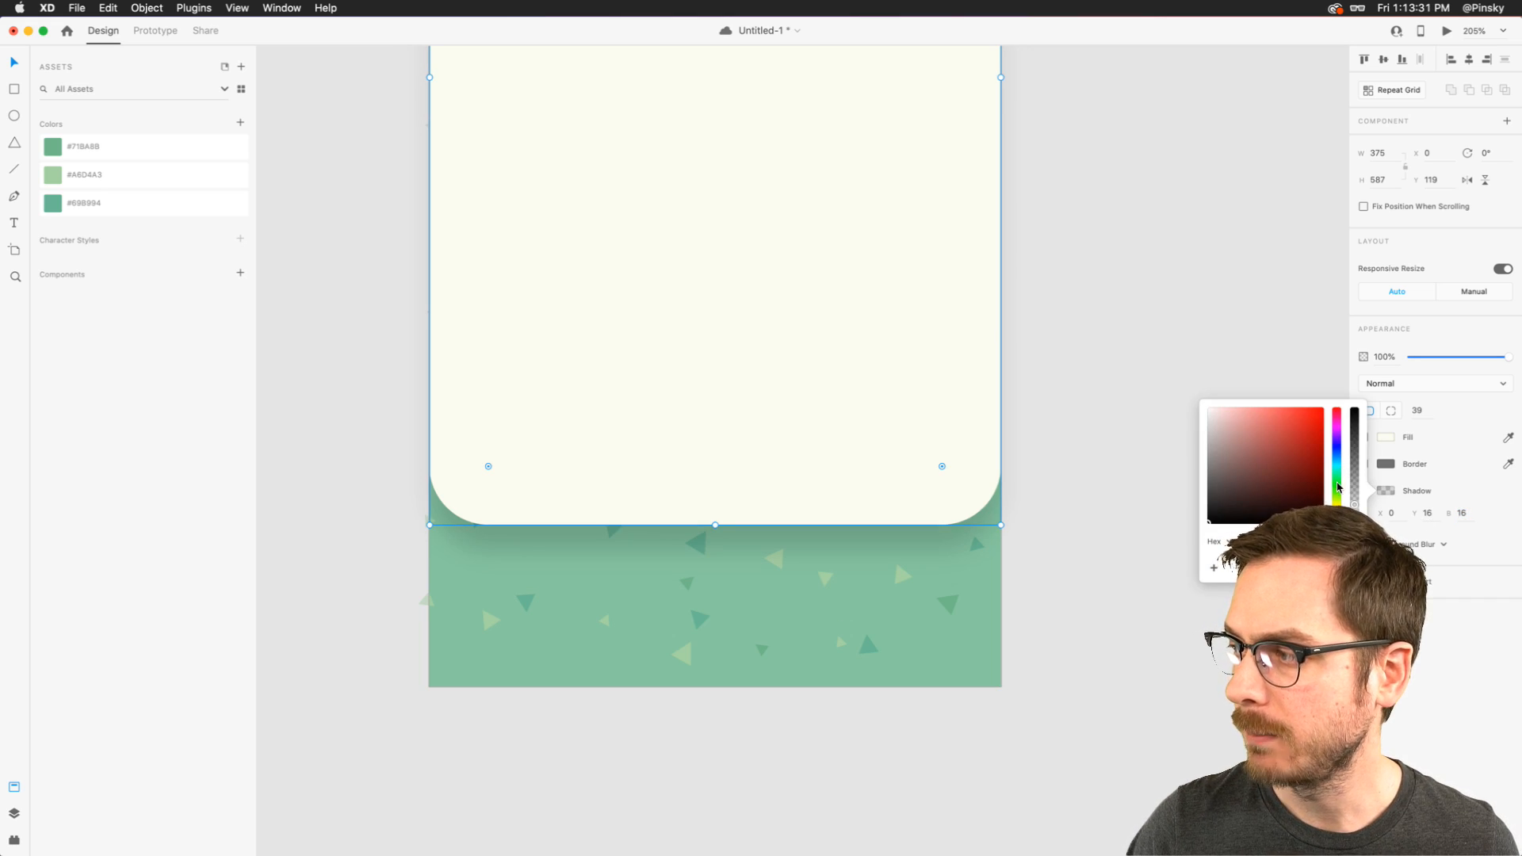
{"action": "left_click", "coordinate": [1338, 500]}
{"action": "left_click", "coordinate": [1316, 477]}
{"action": "left_click_drag", "start_coordinate": [1324, 478], "coordinate": [1326, 492]}
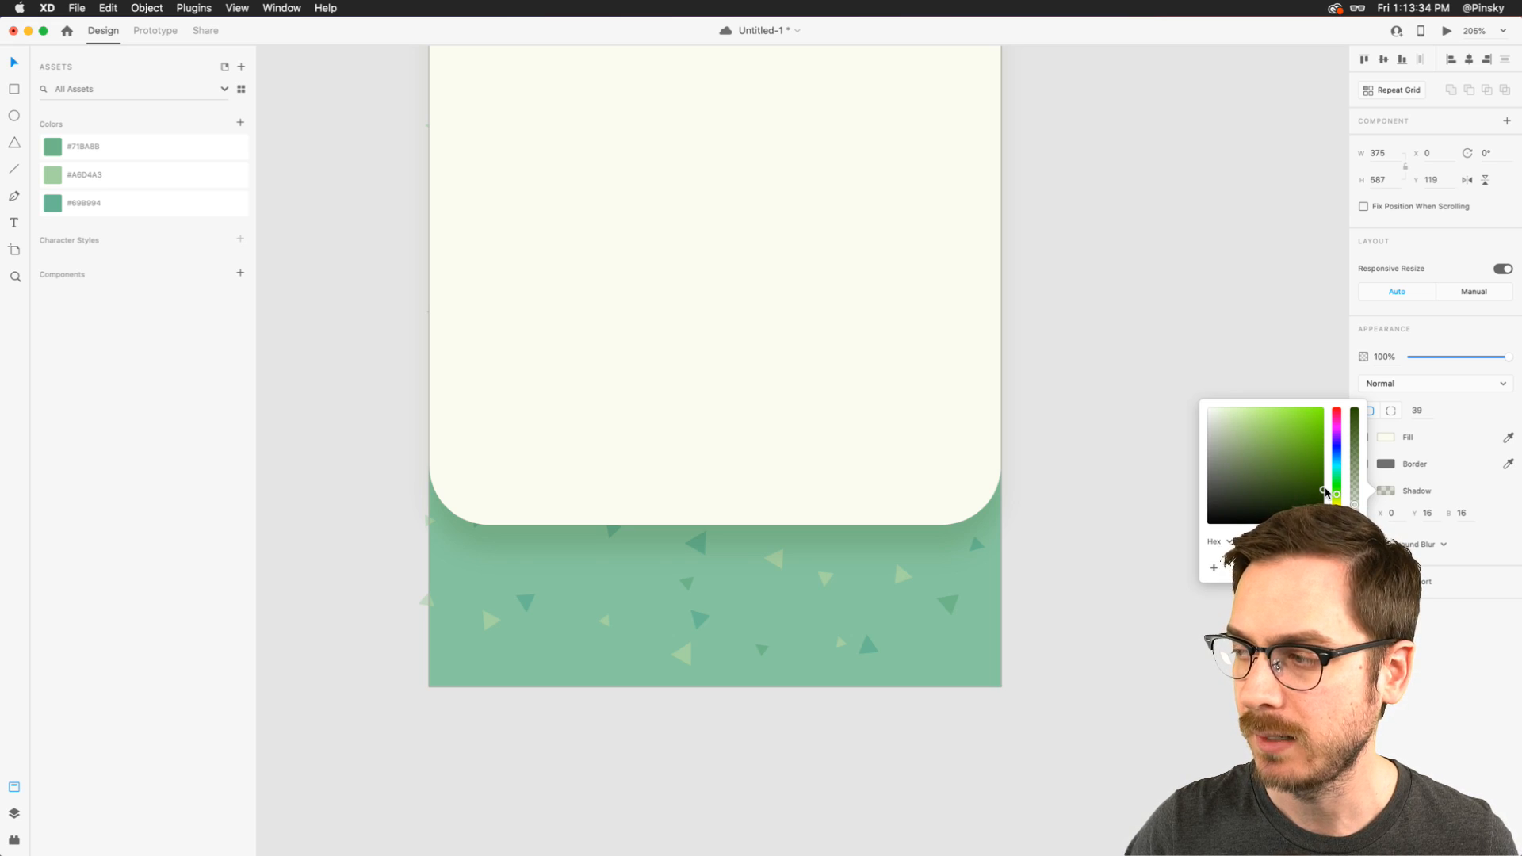
{"action": "left_click", "coordinate": [805, 459]}
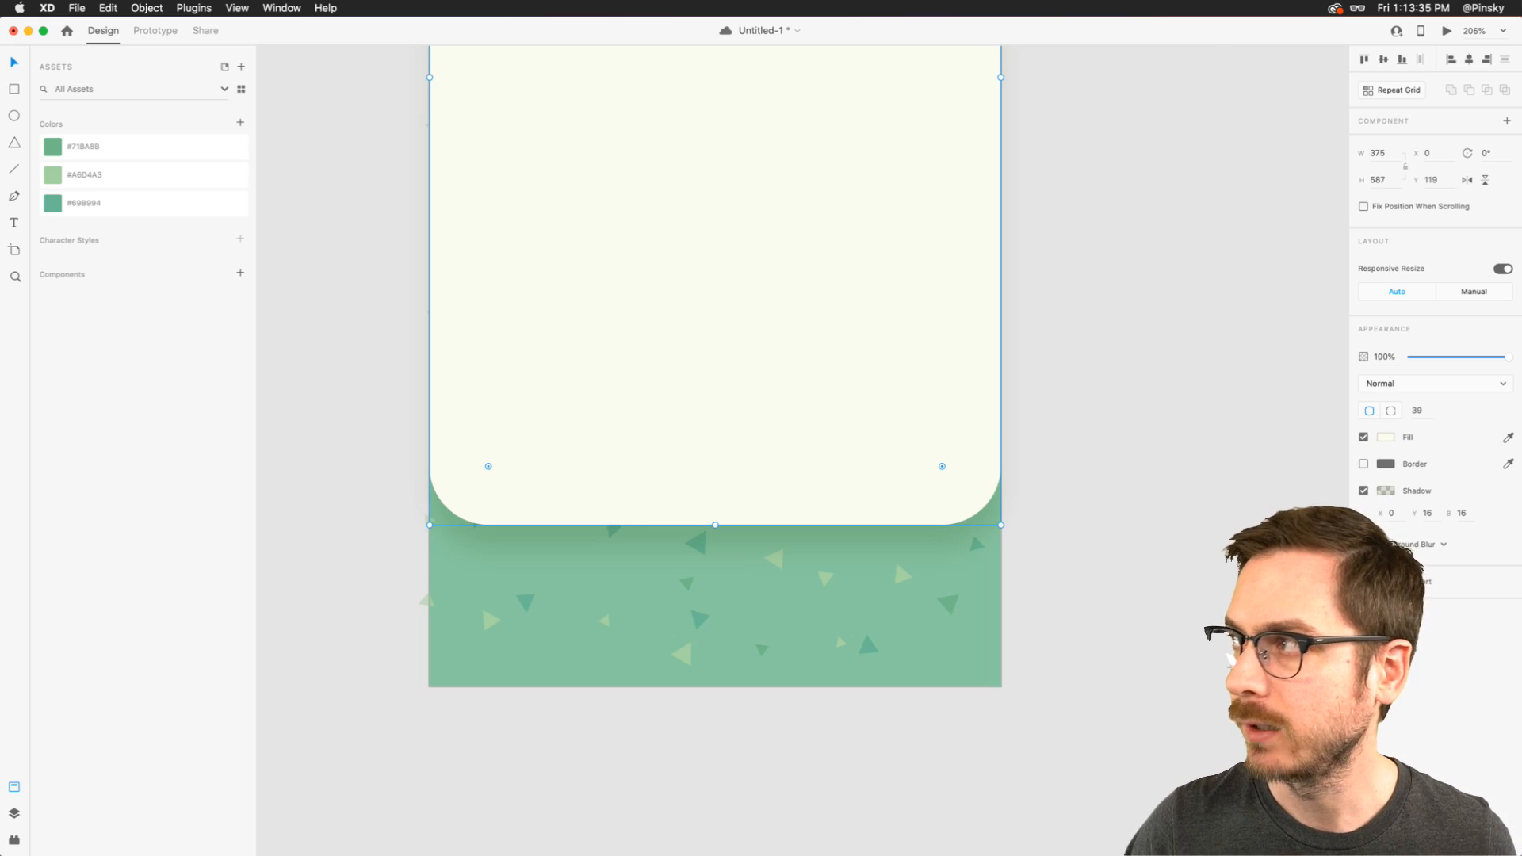
- Preview the artboard, and set the rectangle's shadow Y offset to 13
{"action": "left_click", "coordinate": [1447, 31]}
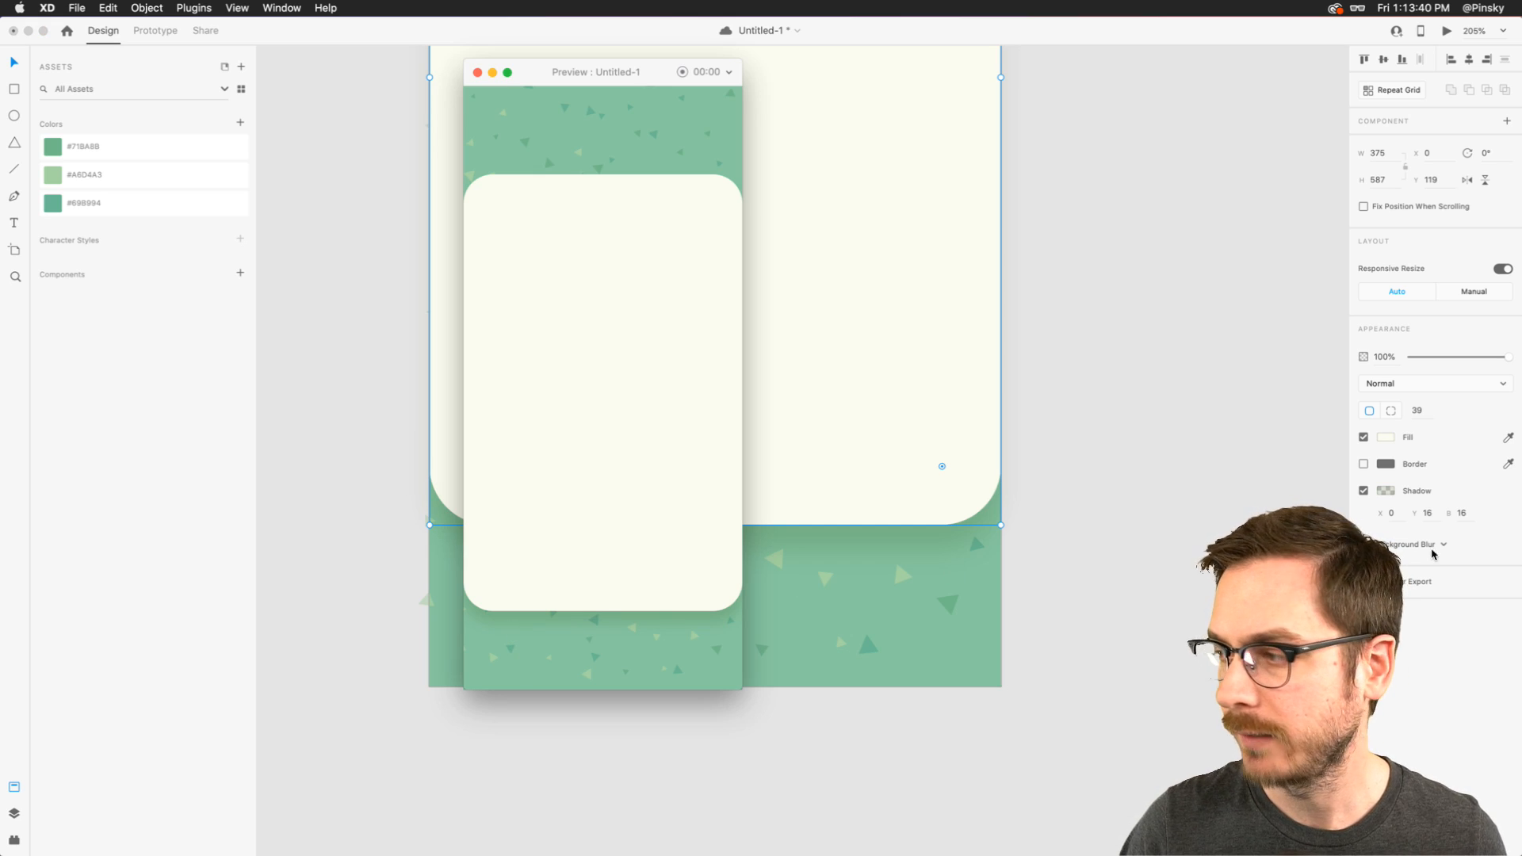
{"action": "left_click", "coordinate": [1441, 504]}
{"action": "type", "text": "13"}
{"action": "key", "text": "Return"}
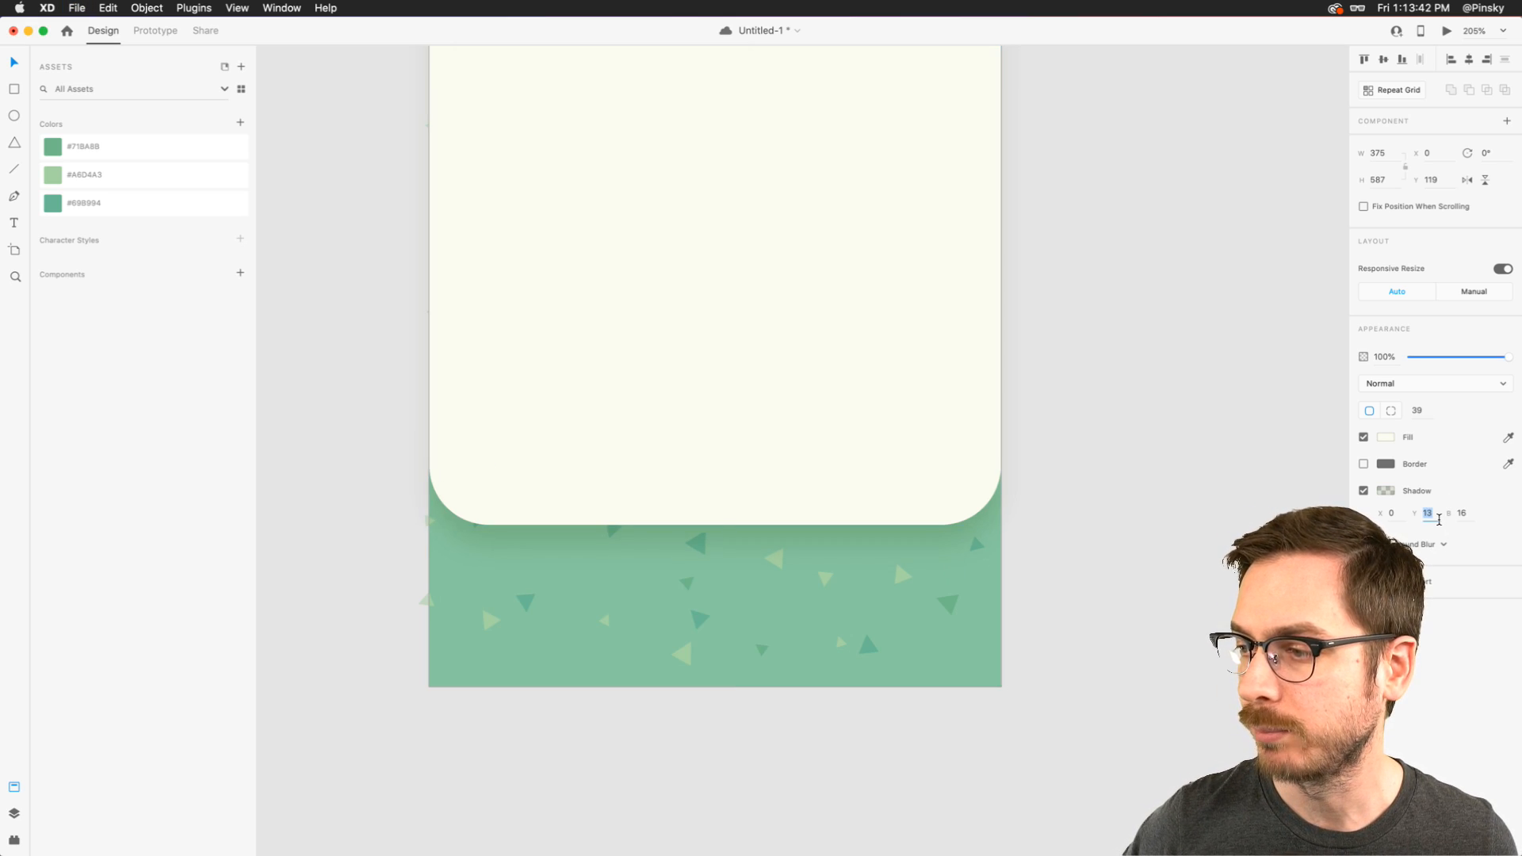
- Set the rectangle's shadow Y offset to 10 and preview the artboard beside the canvas artwork
{"action": "key", "text": "super+Return"}
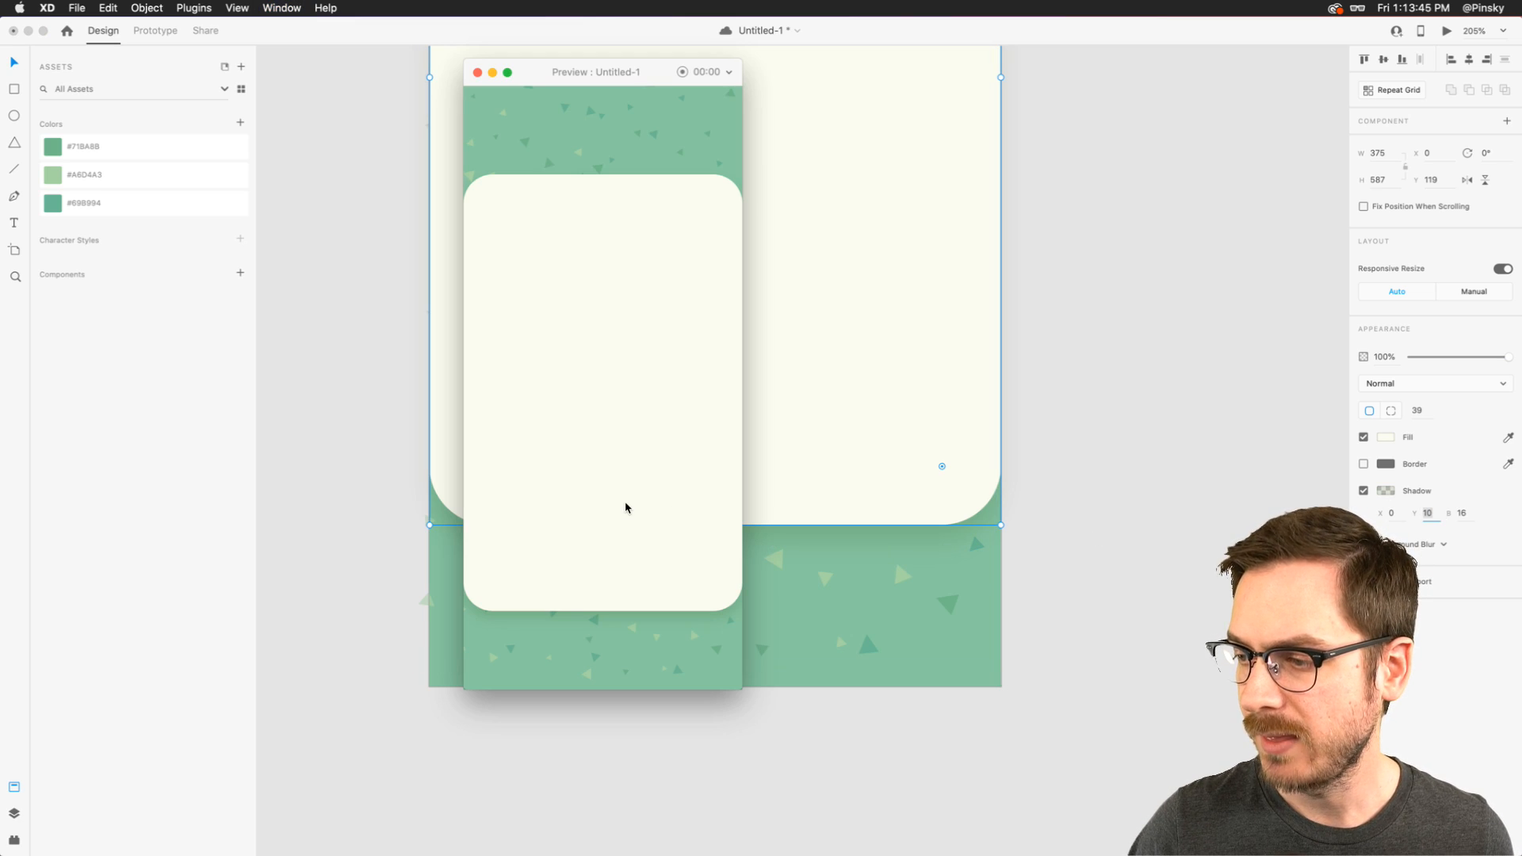
{"action": "left_click_drag", "start_coordinate": [539, 73], "coordinate": [1122, 85]}
{"action": "double_click", "coordinate": [750, 392]}
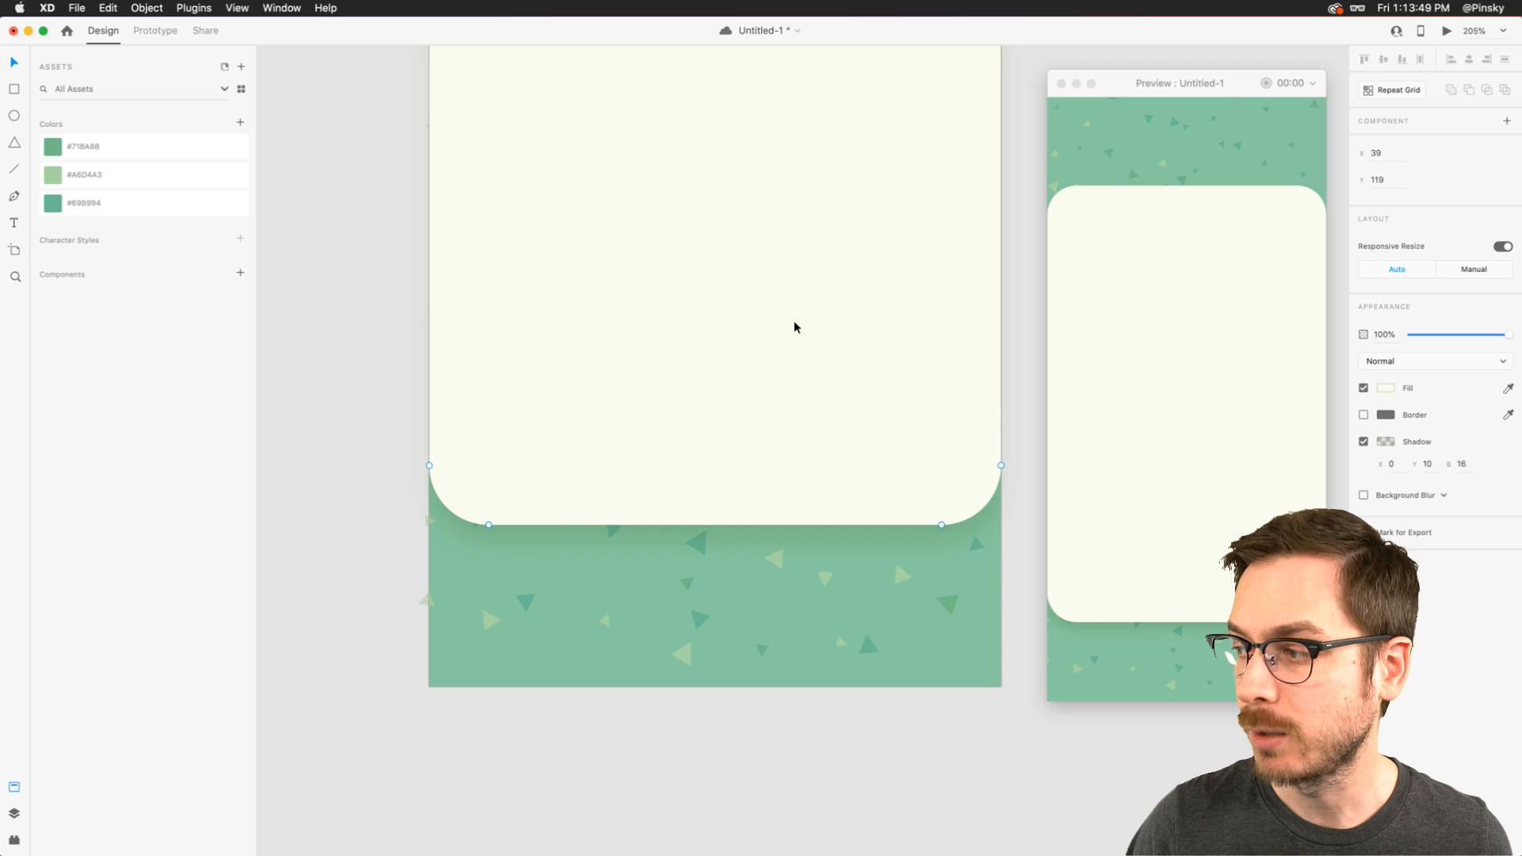
{"action": "key", "text": "Escape"}
{"action": "left_click_drag", "start_coordinate": [755, 421], "coordinate": [710, 435]}
{"action": "key", "text": "super+z"}
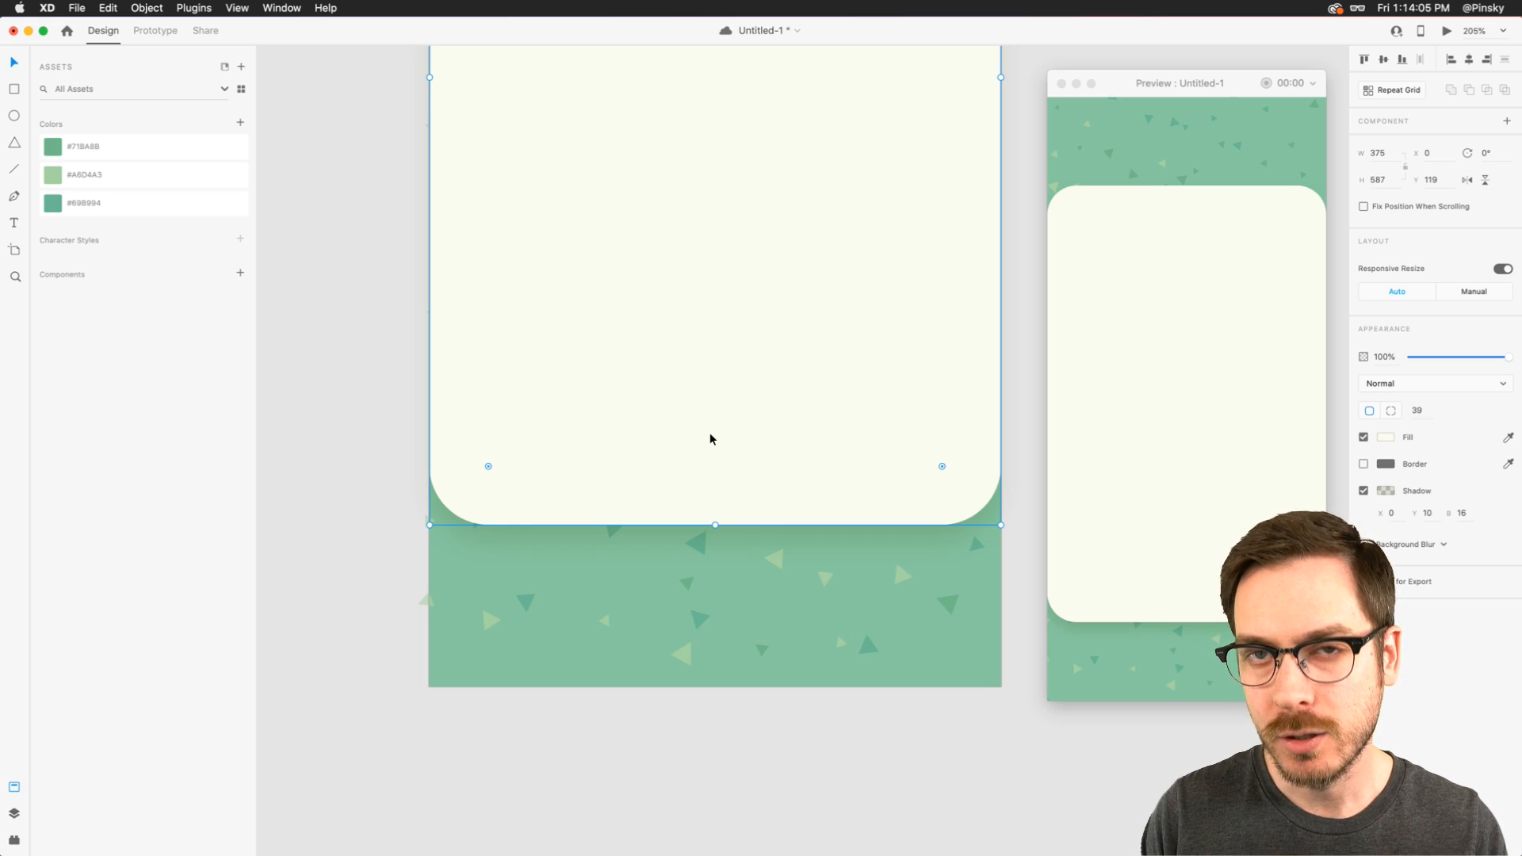
- Save the document and close the preview
{"action": "key", "text": "super+s"}
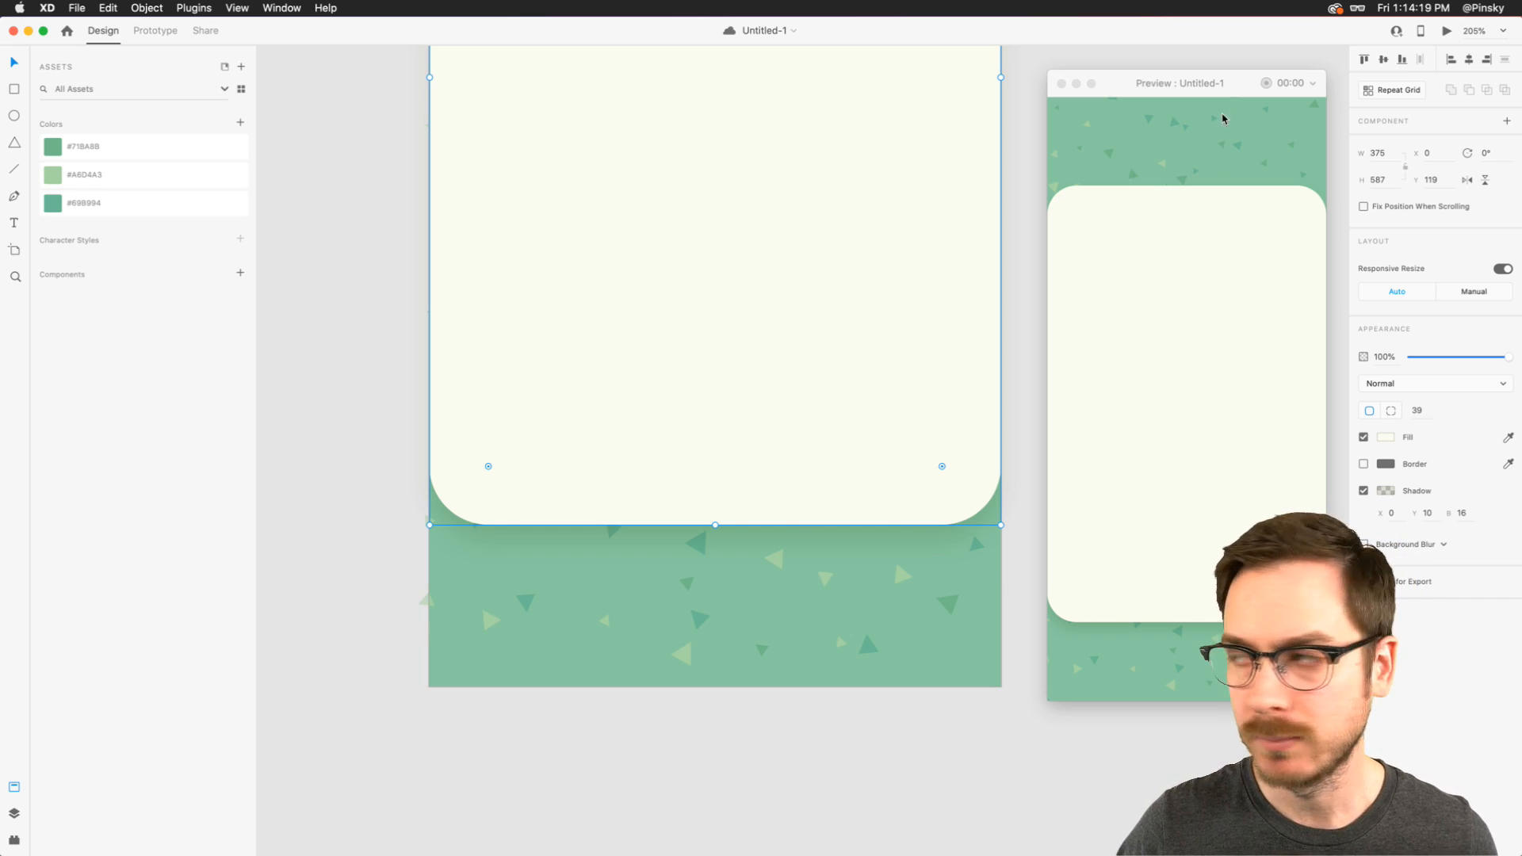
{"action": "key", "text": "super+s"}
{"action": "left_click", "coordinate": [816, 246]}
{"action": "left_click", "coordinate": [1162, 309]}
{"action": "key", "text": "super+w"}
- Slightly lower the opacity of the rectangle's shadow color
{"action": "left_click", "coordinate": [1385, 492]}
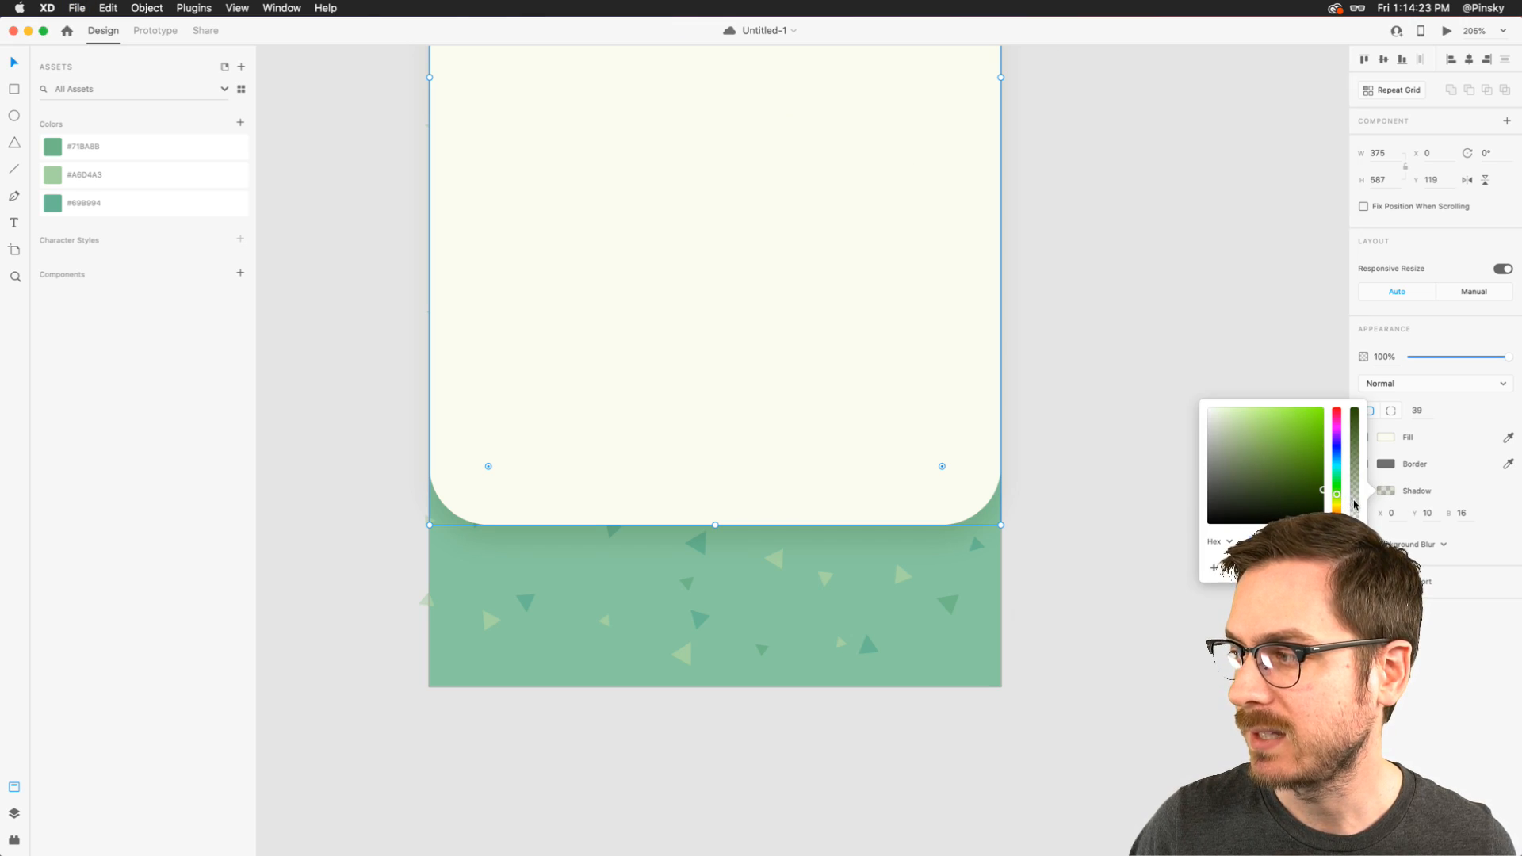
{"action": "left_click_drag", "start_coordinate": [1356, 505], "coordinate": [1355, 508]}
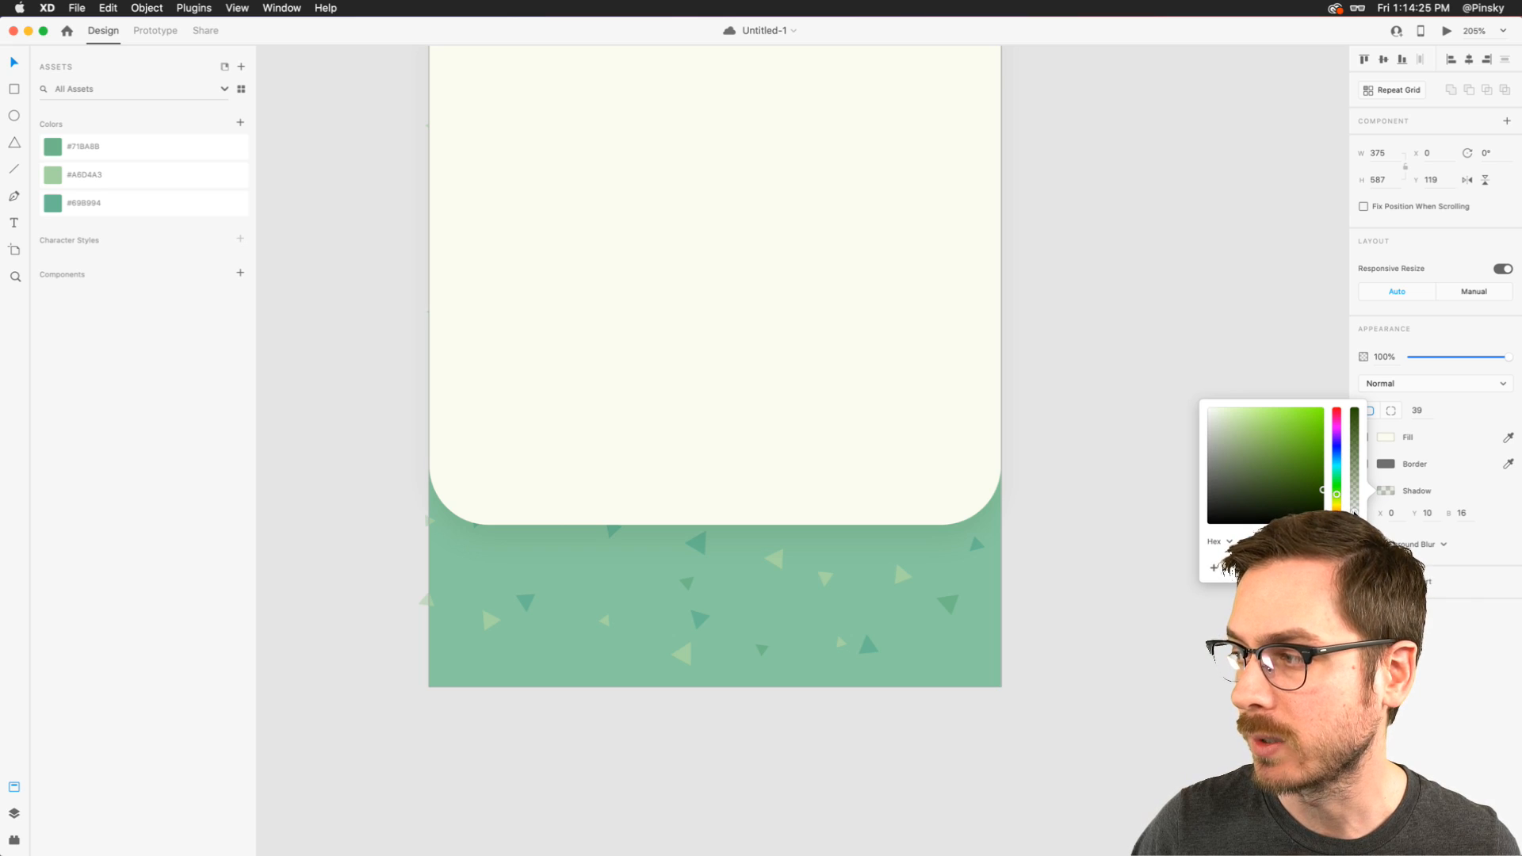
{"action": "left_click", "coordinate": [700, 483]}
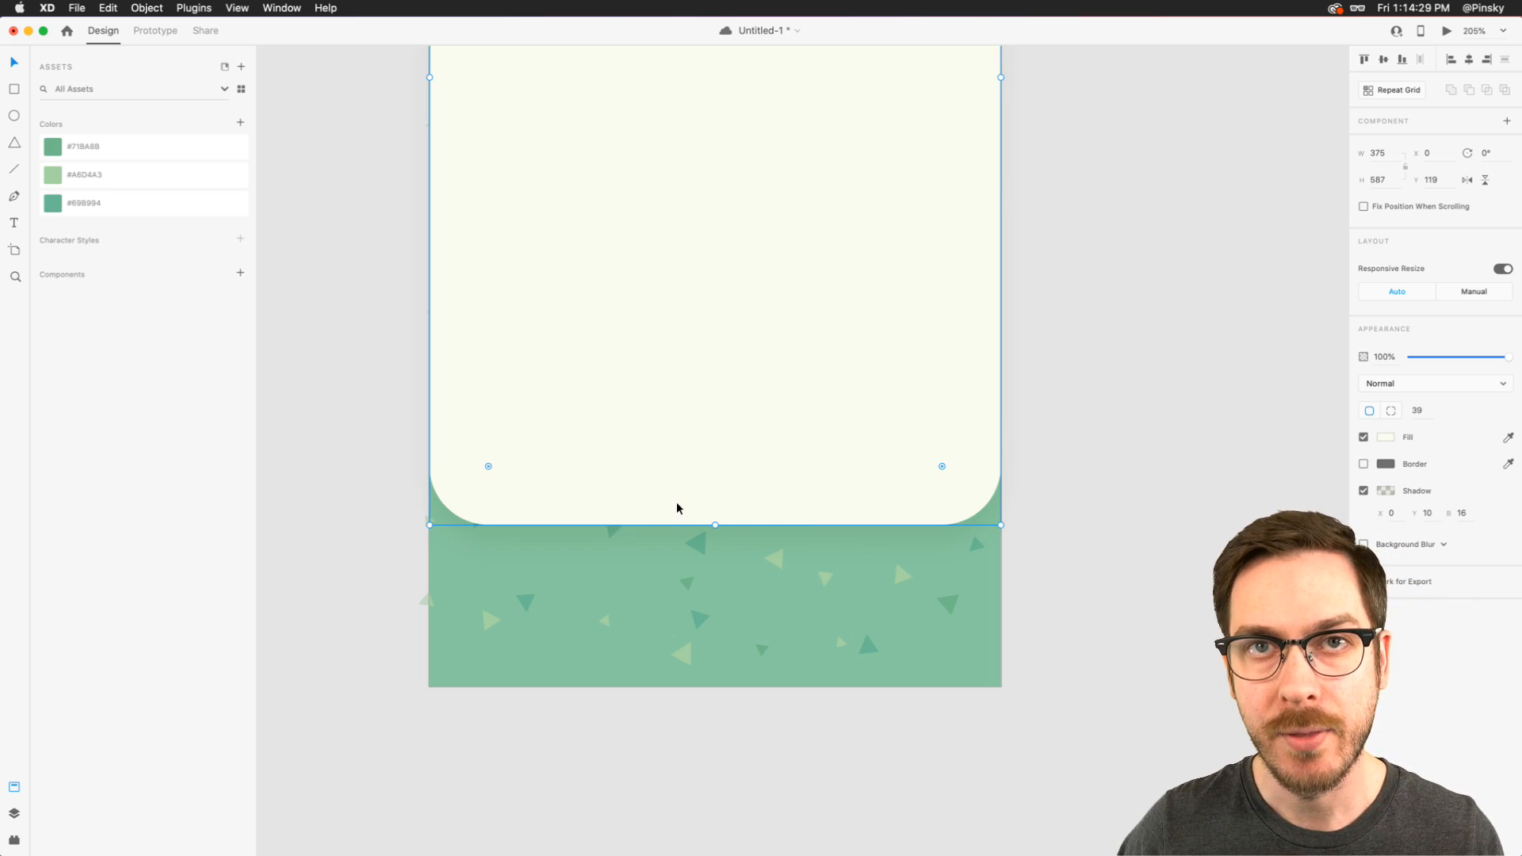
{"action": "scroll", "coordinate": [662, 619], "scroll_direction": "down", "scroll_amount": 2}
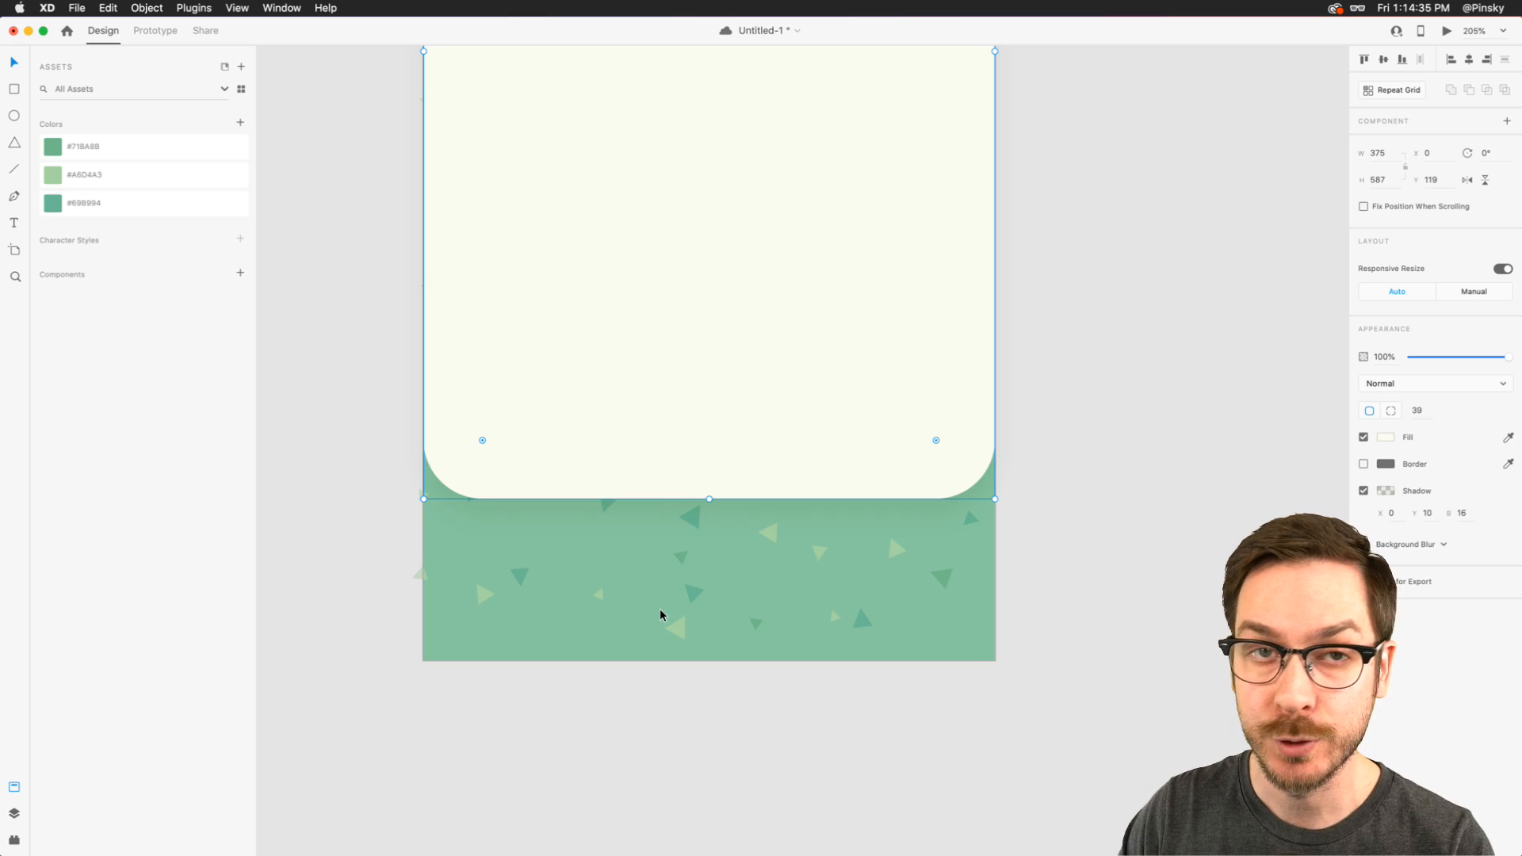
{"action": "key", "text": "Escape"}
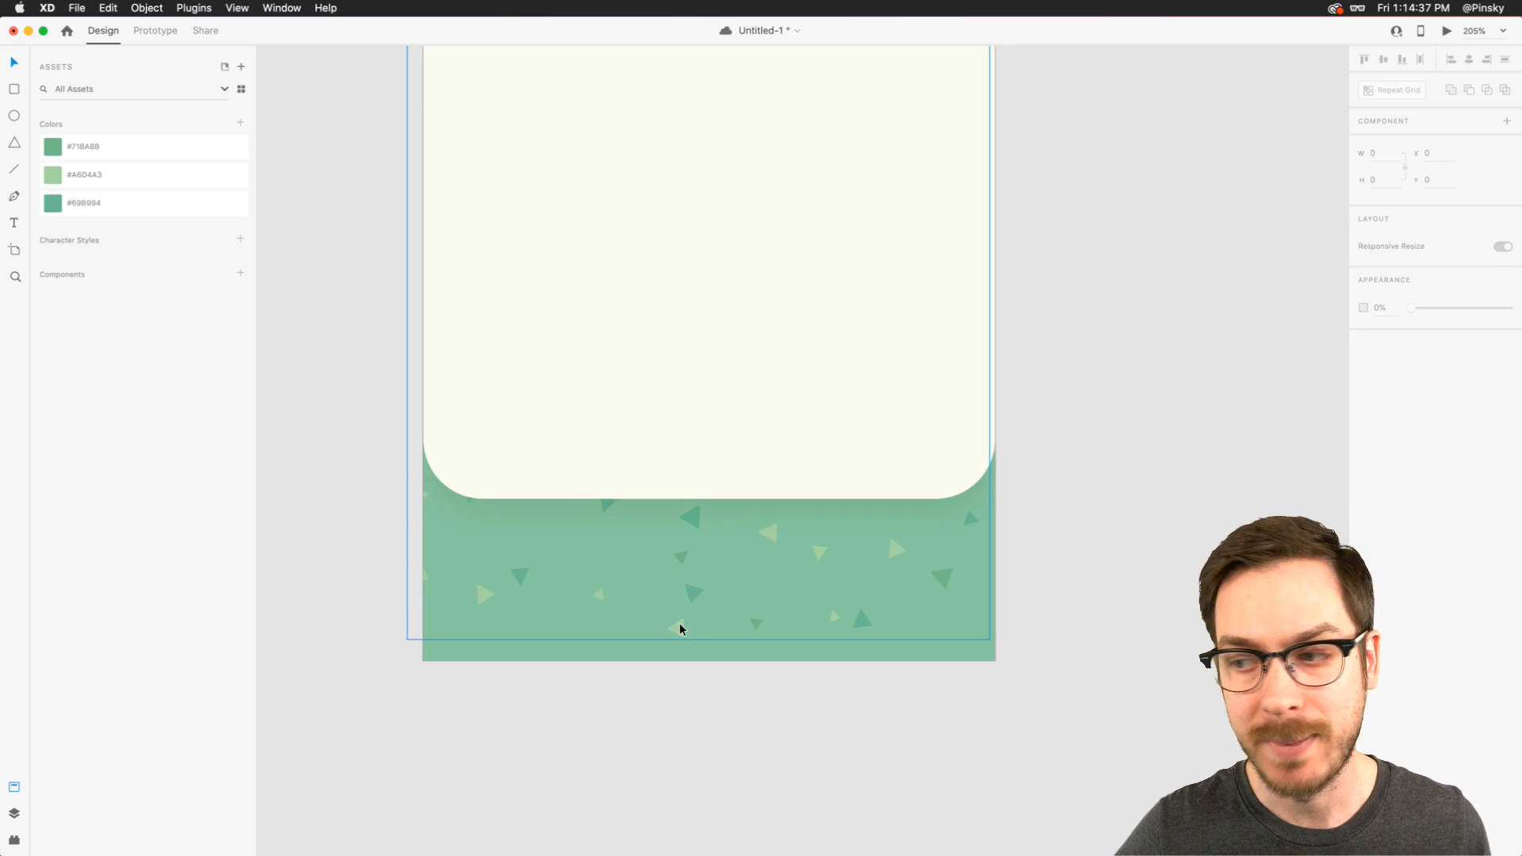
{"action": "left_click", "coordinate": [680, 629]}
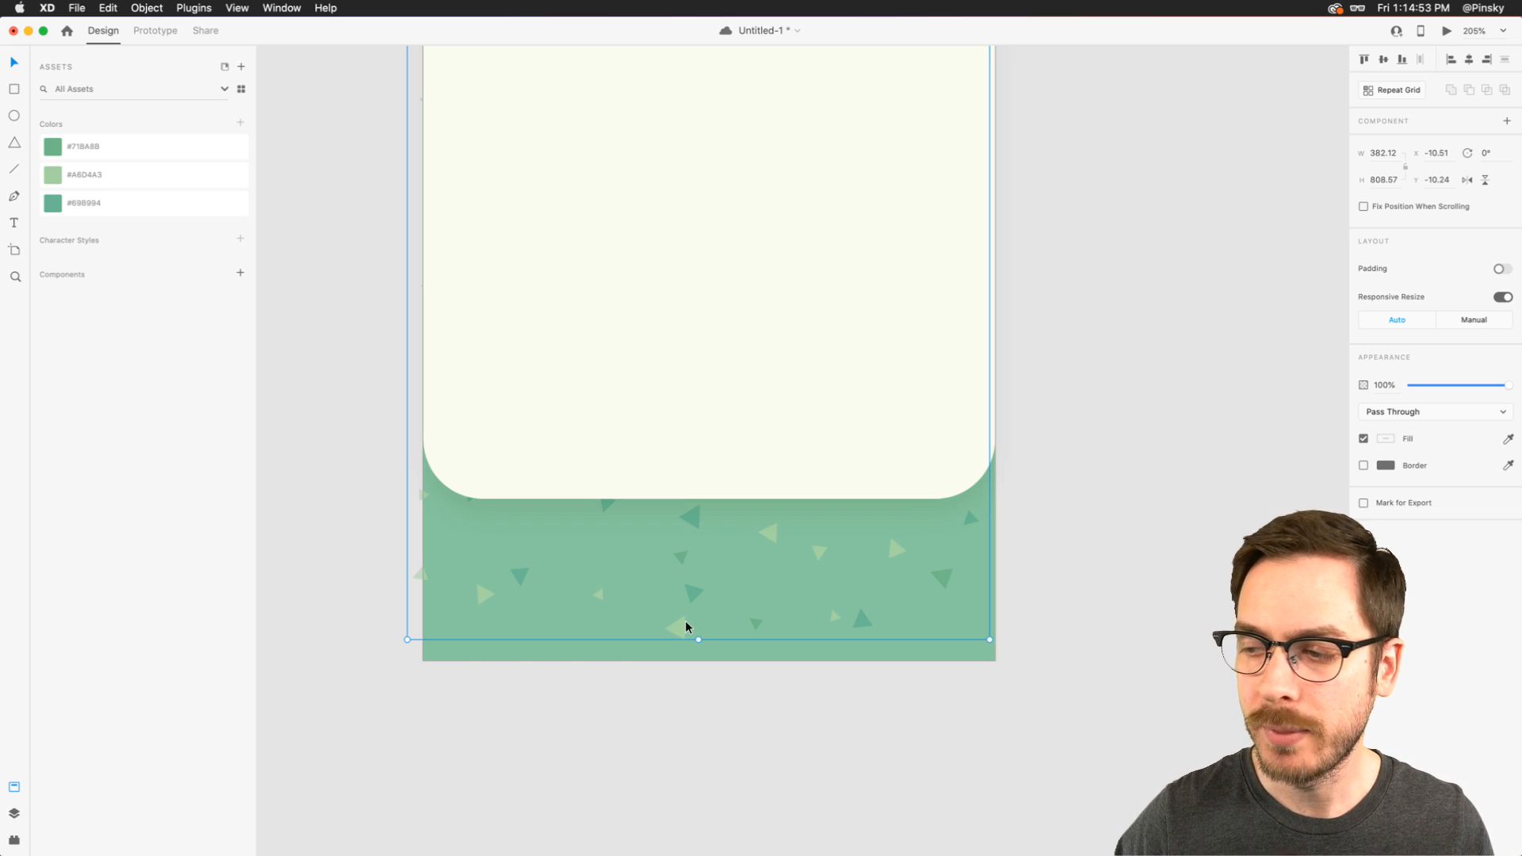
{"action": "left_click", "coordinate": [556, 773]}
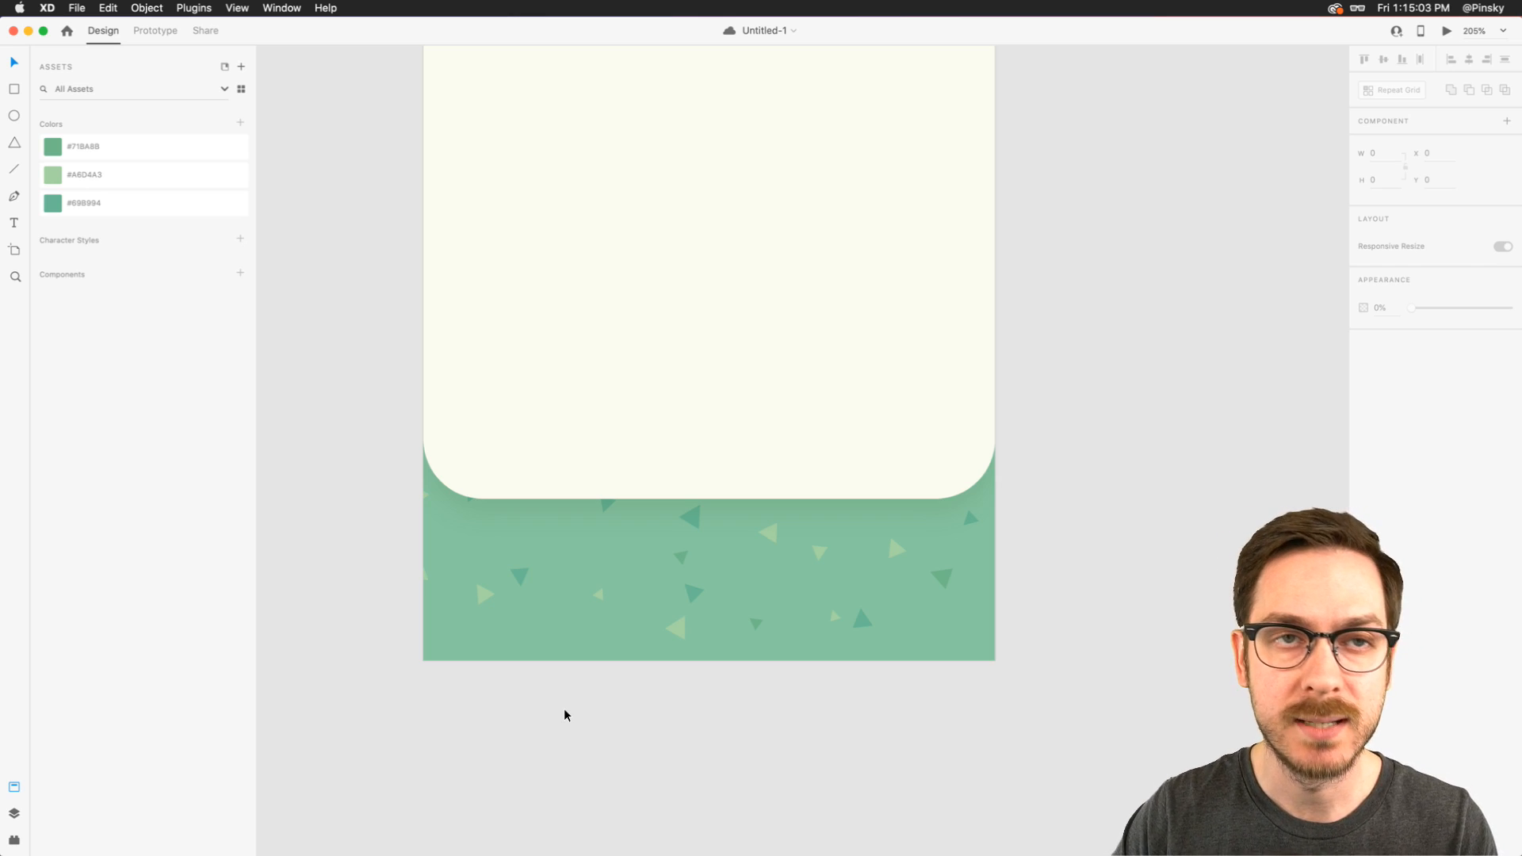
- Place vertical guides 32 px in from both side edges of the artboard, and save the document
{"action": "scroll", "coordinate": [566, 715], "scroll_direction": "up", "scroll_amount": 5}
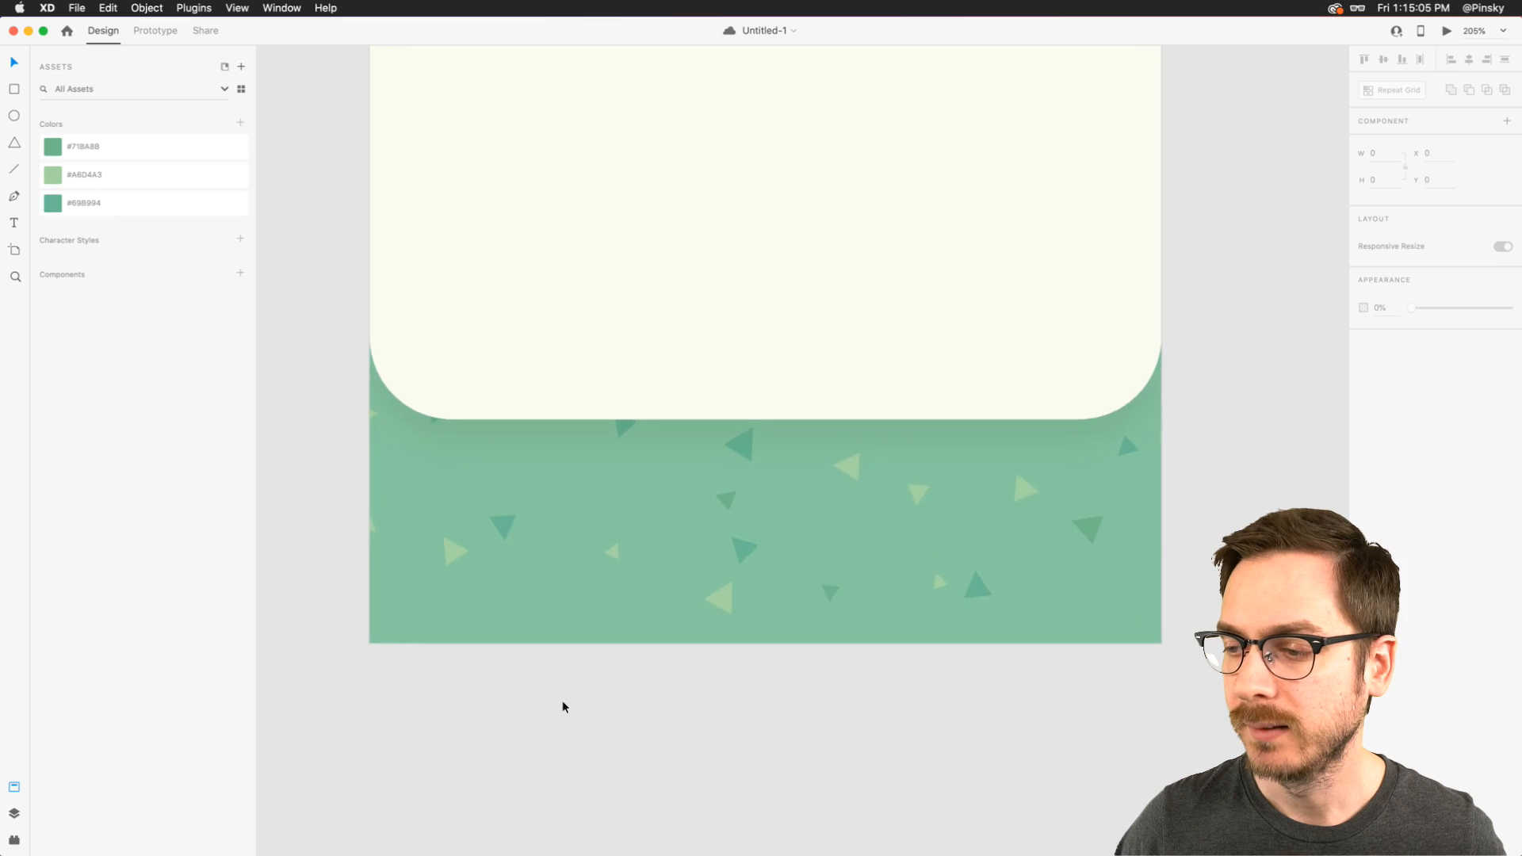
{"action": "left_click_drag", "start_coordinate": [345, 416], "coordinate": [1103, 363]}
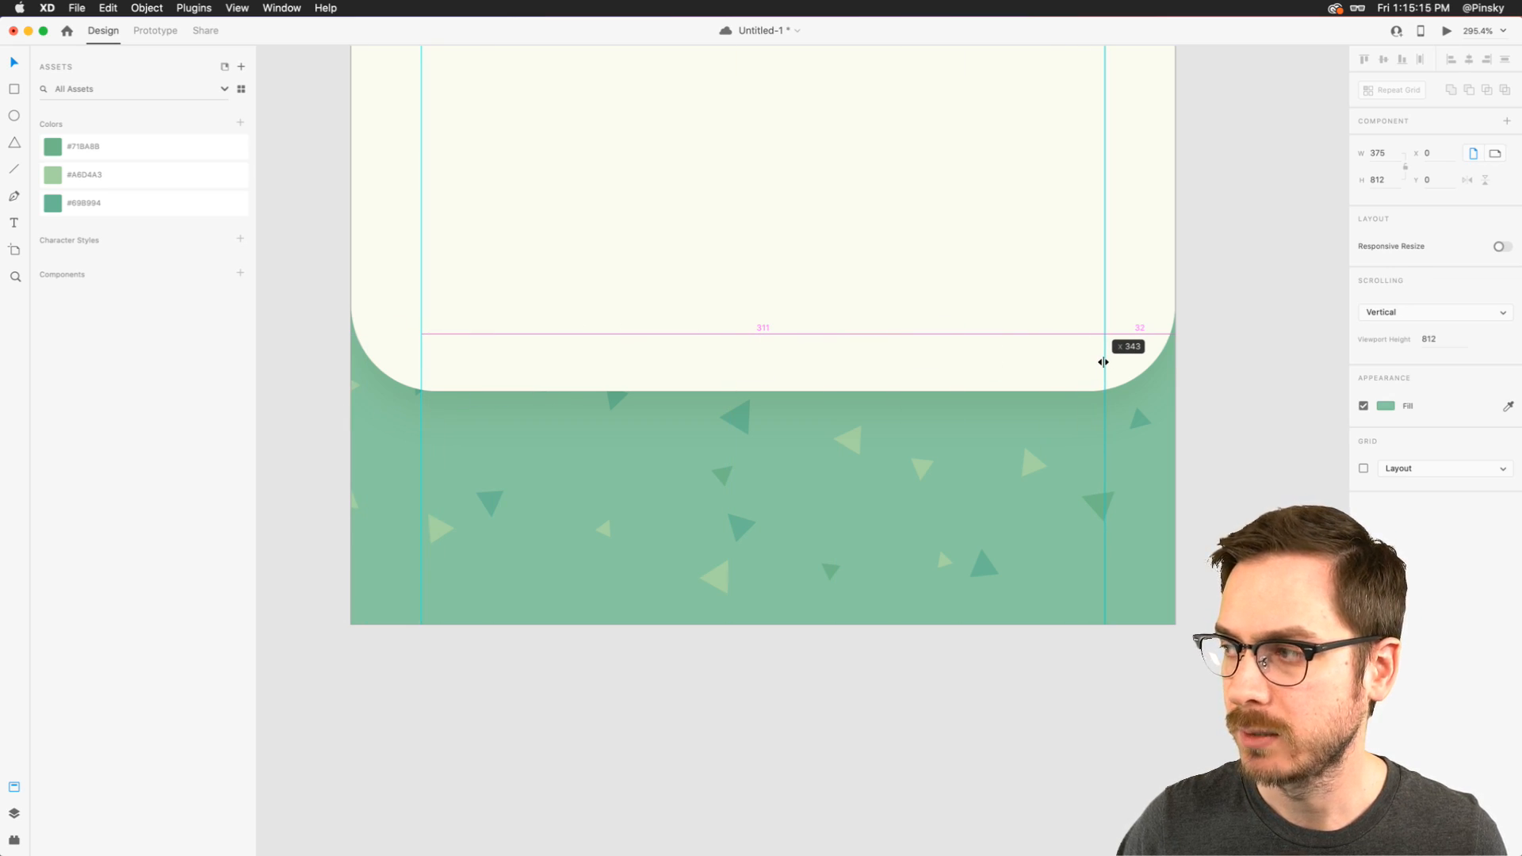
{"action": "left_click_drag", "start_coordinate": [1103, 363], "coordinate": [1101, 362]}
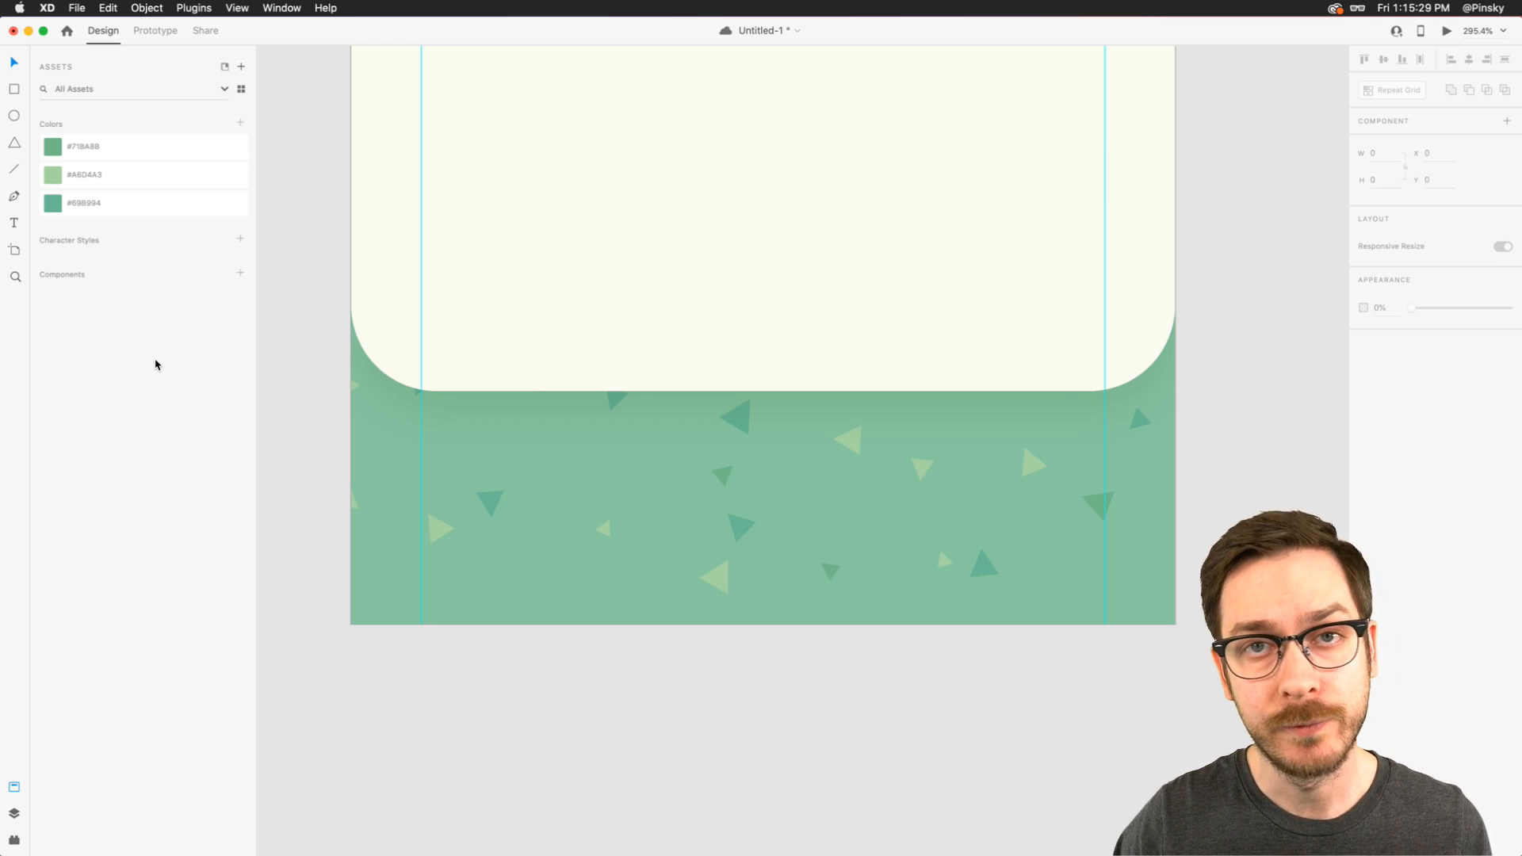
{"action": "key", "text": "super+s"}
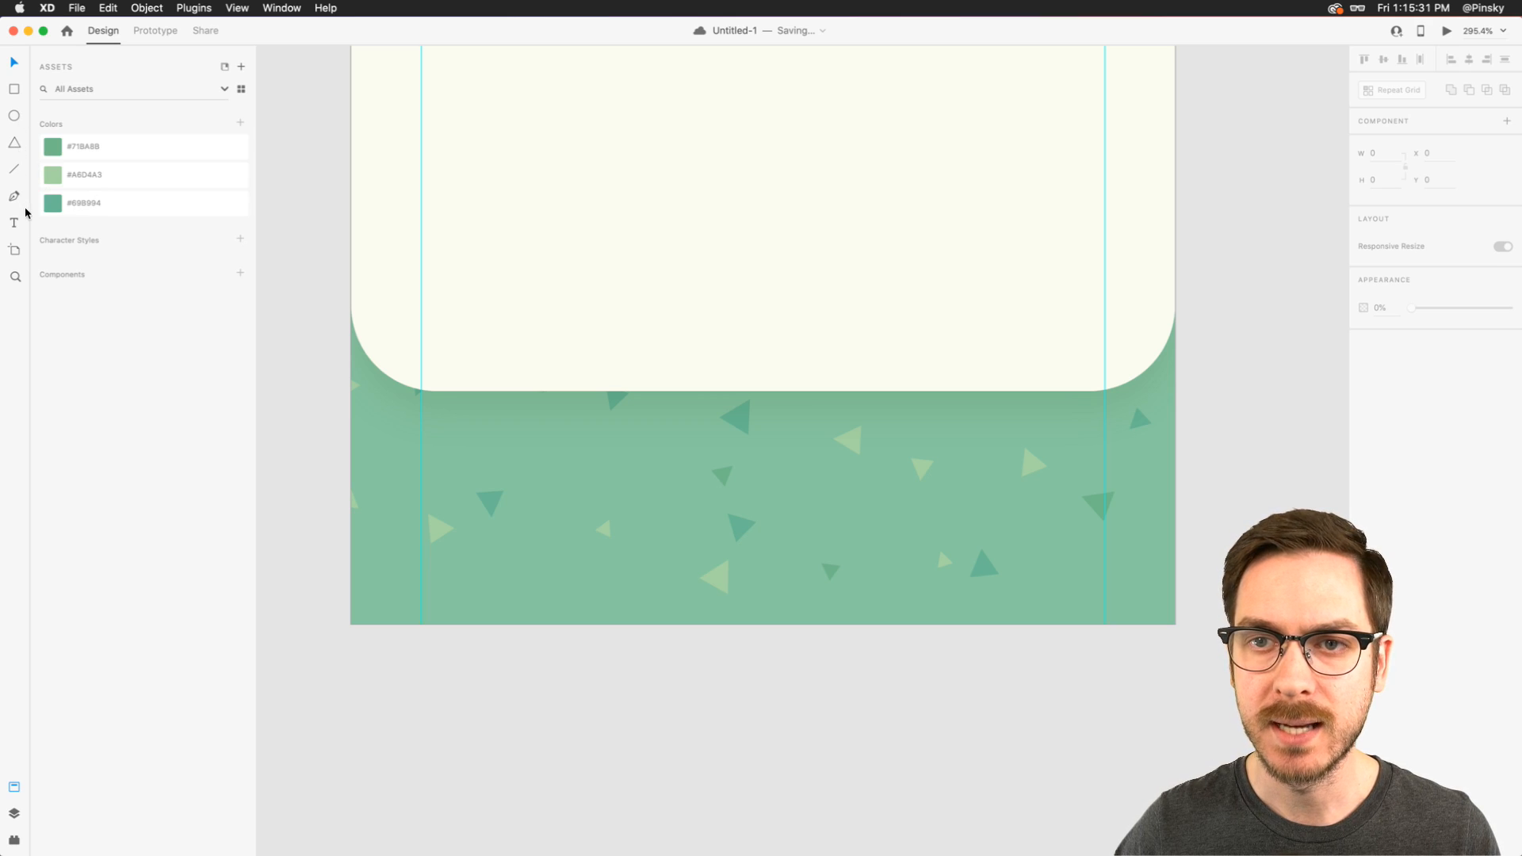
- Draw a closed T-shirt outline about 27 px tall with the Pen tool, on the green area below the card near the left guide
{"action": "scroll", "coordinate": [578, 545], "scroll_direction": "up", "scroll_amount": 5}
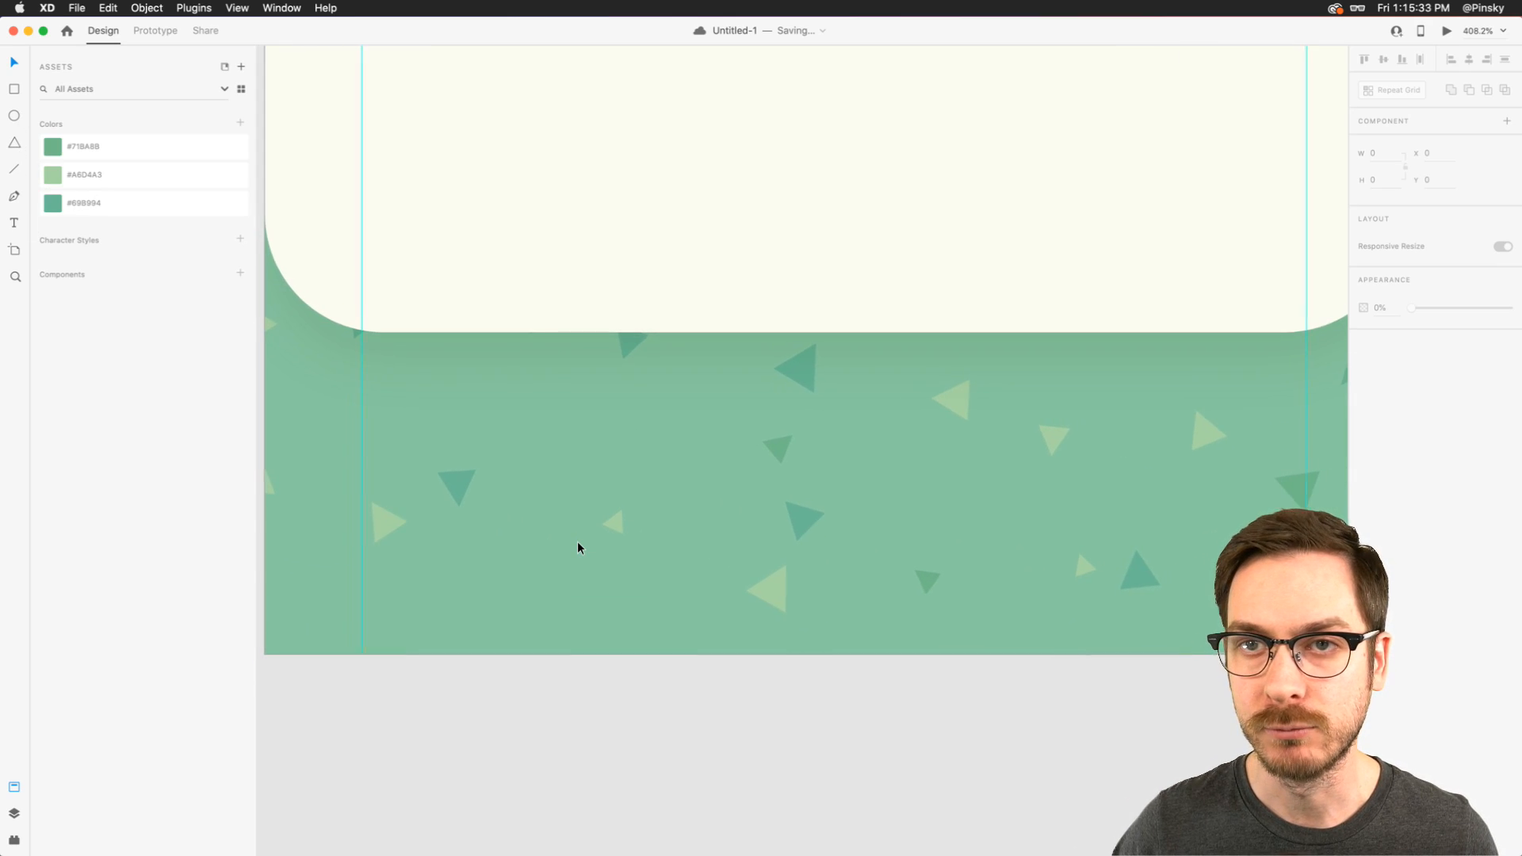
{"action": "scroll", "coordinate": [578, 543], "scroll_direction": "left", "scroll_amount": 1}
{"action": "left_click", "coordinate": [14, 196]}
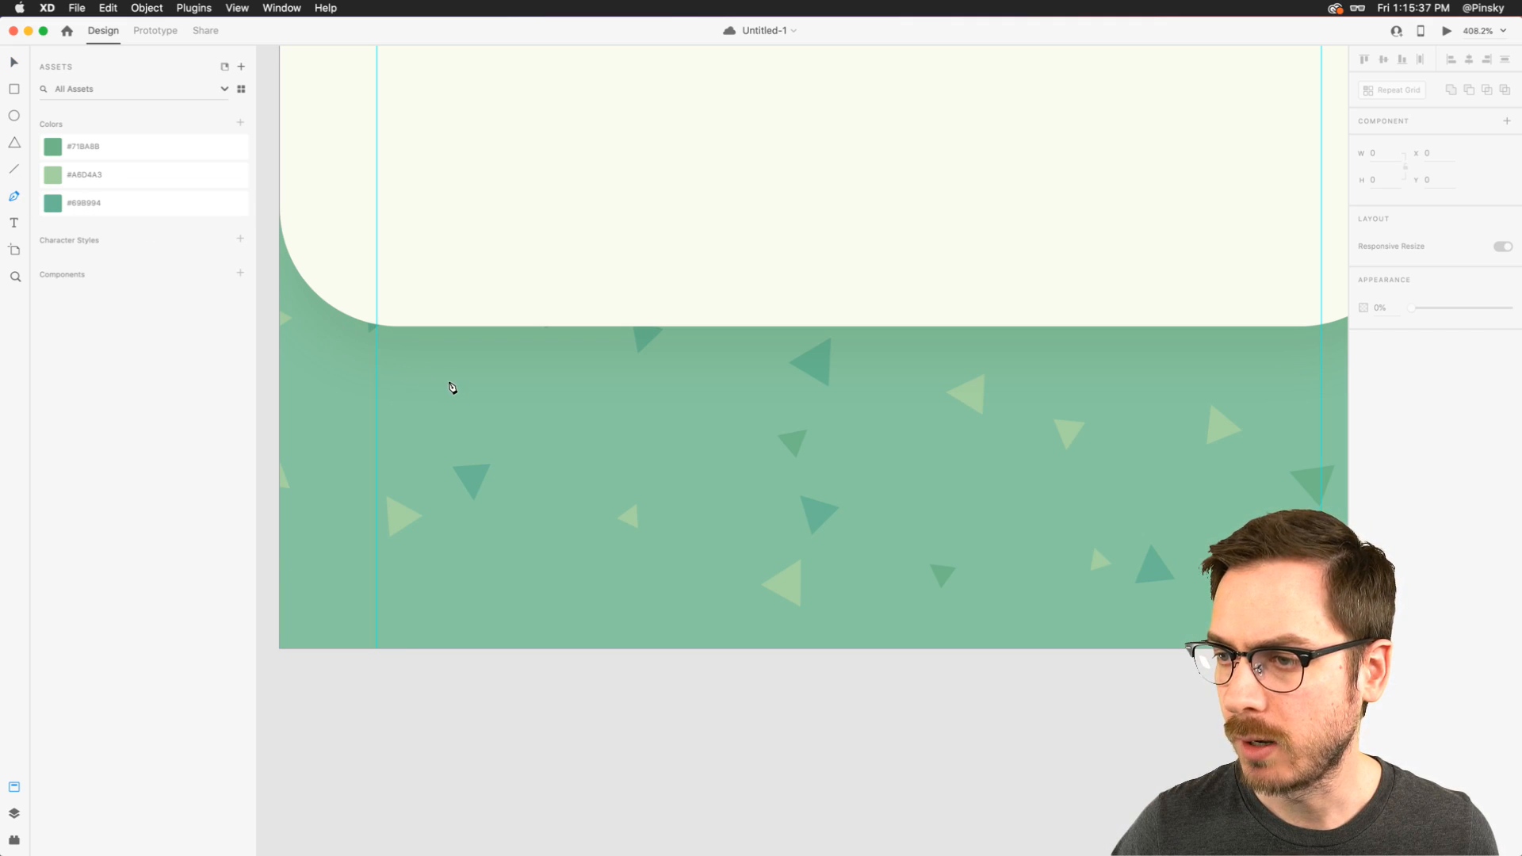
{"action": "left_click", "coordinate": [449, 392]}
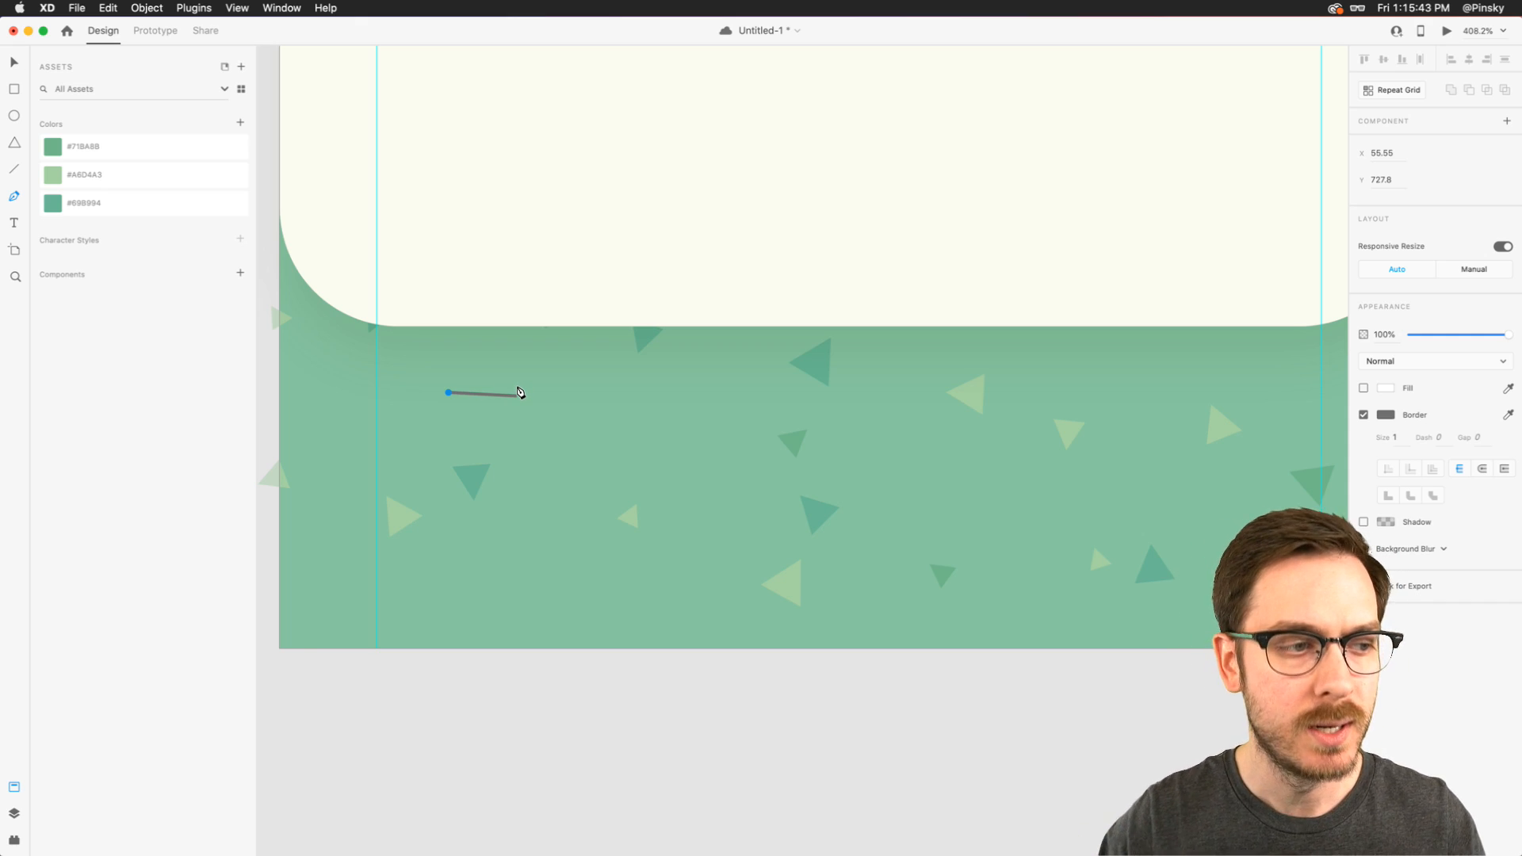
{"action": "left_click", "coordinate": [517, 395]}
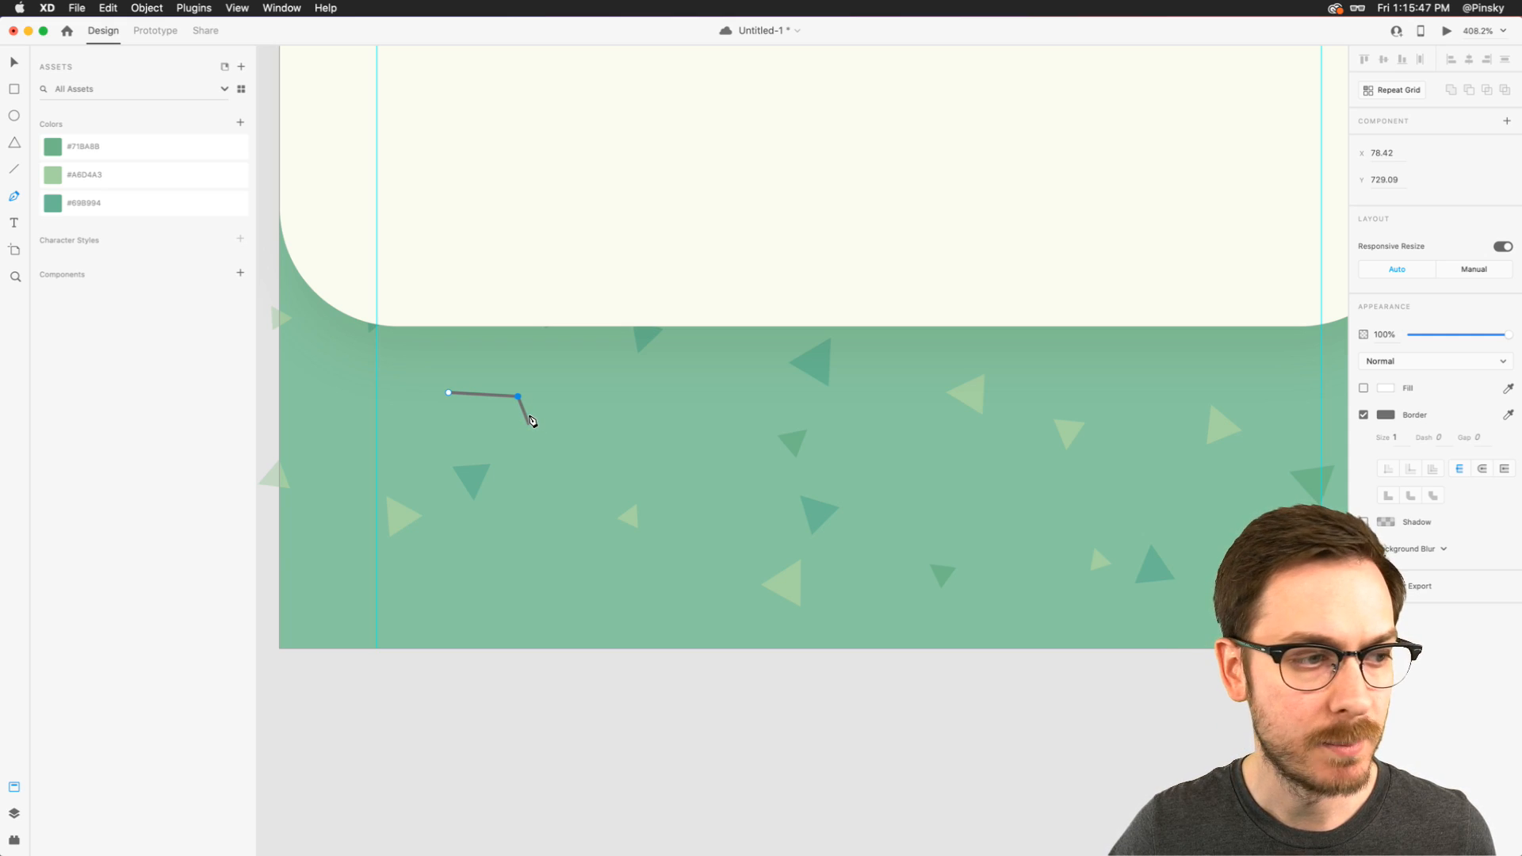
{"action": "left_click", "coordinate": [529, 426]}
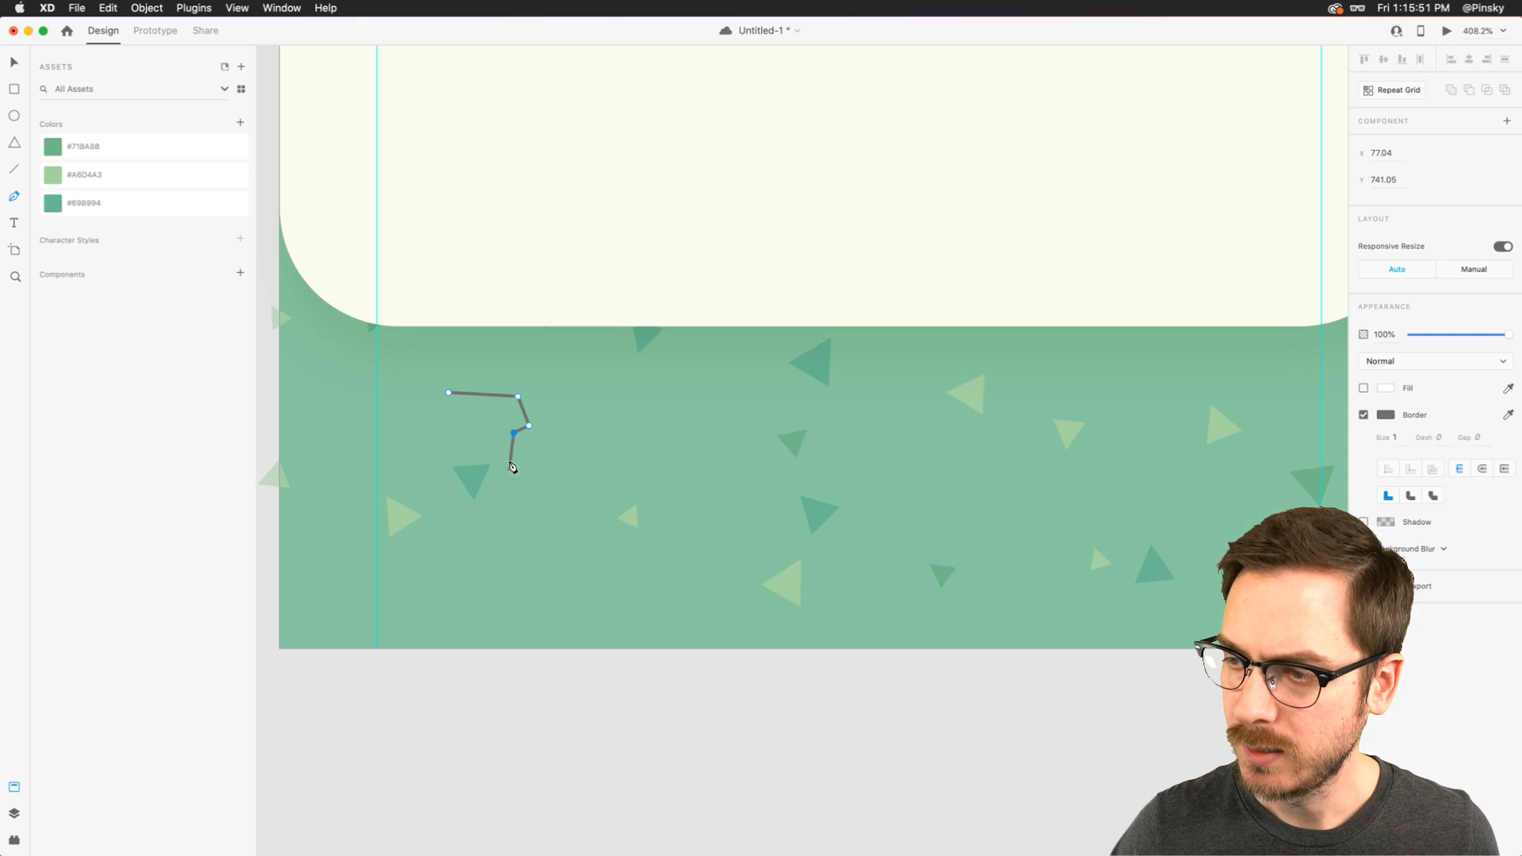
{"action": "left_click", "coordinate": [510, 473]}
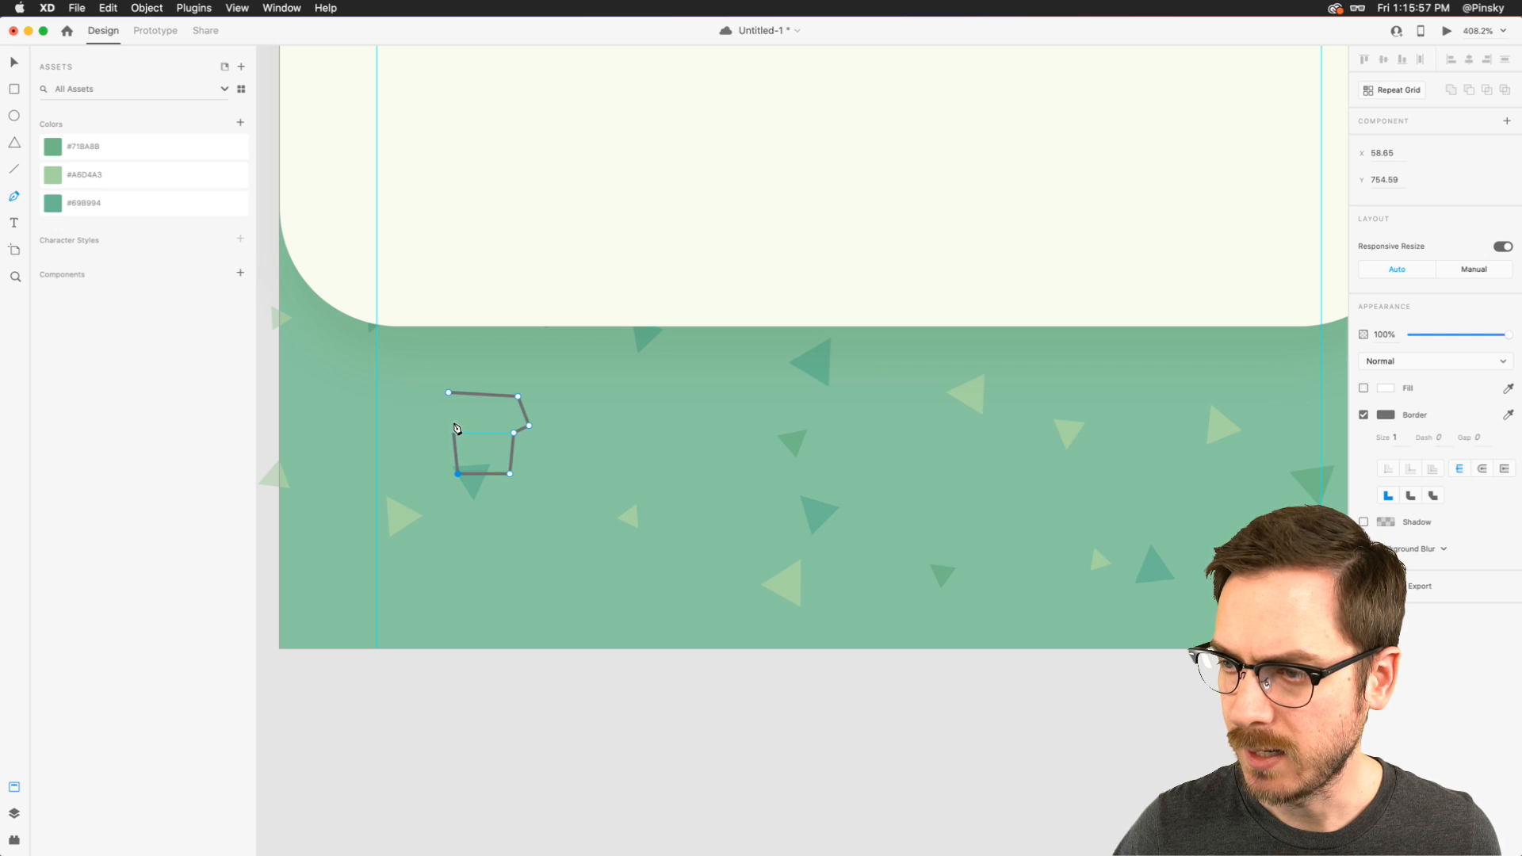
{"action": "left_click", "coordinate": [454, 432]}
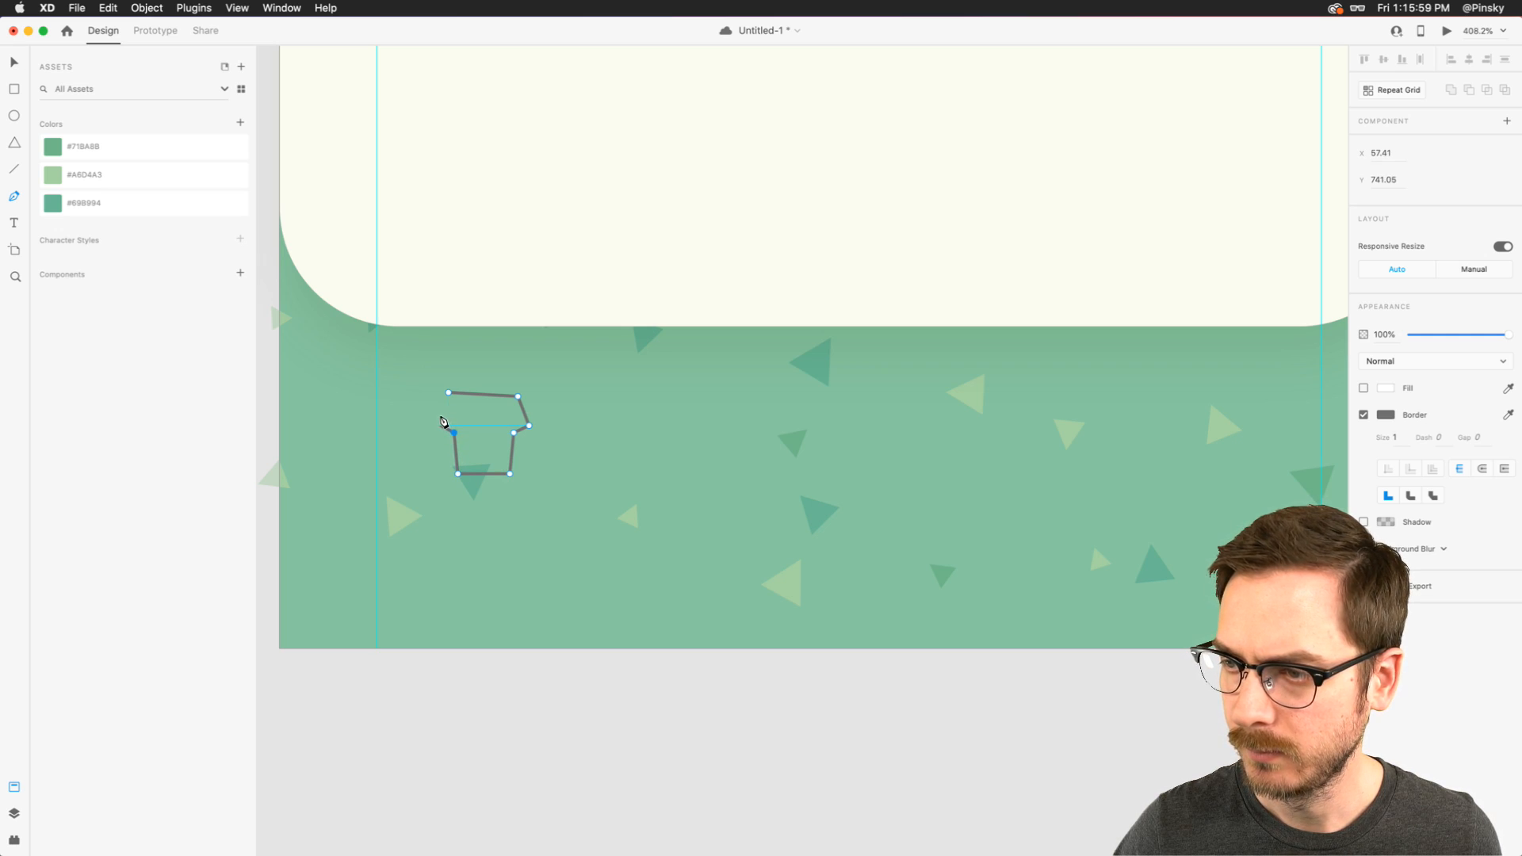
{"action": "left_click", "coordinate": [439, 426]}
{"action": "left_click", "coordinate": [449, 392]}
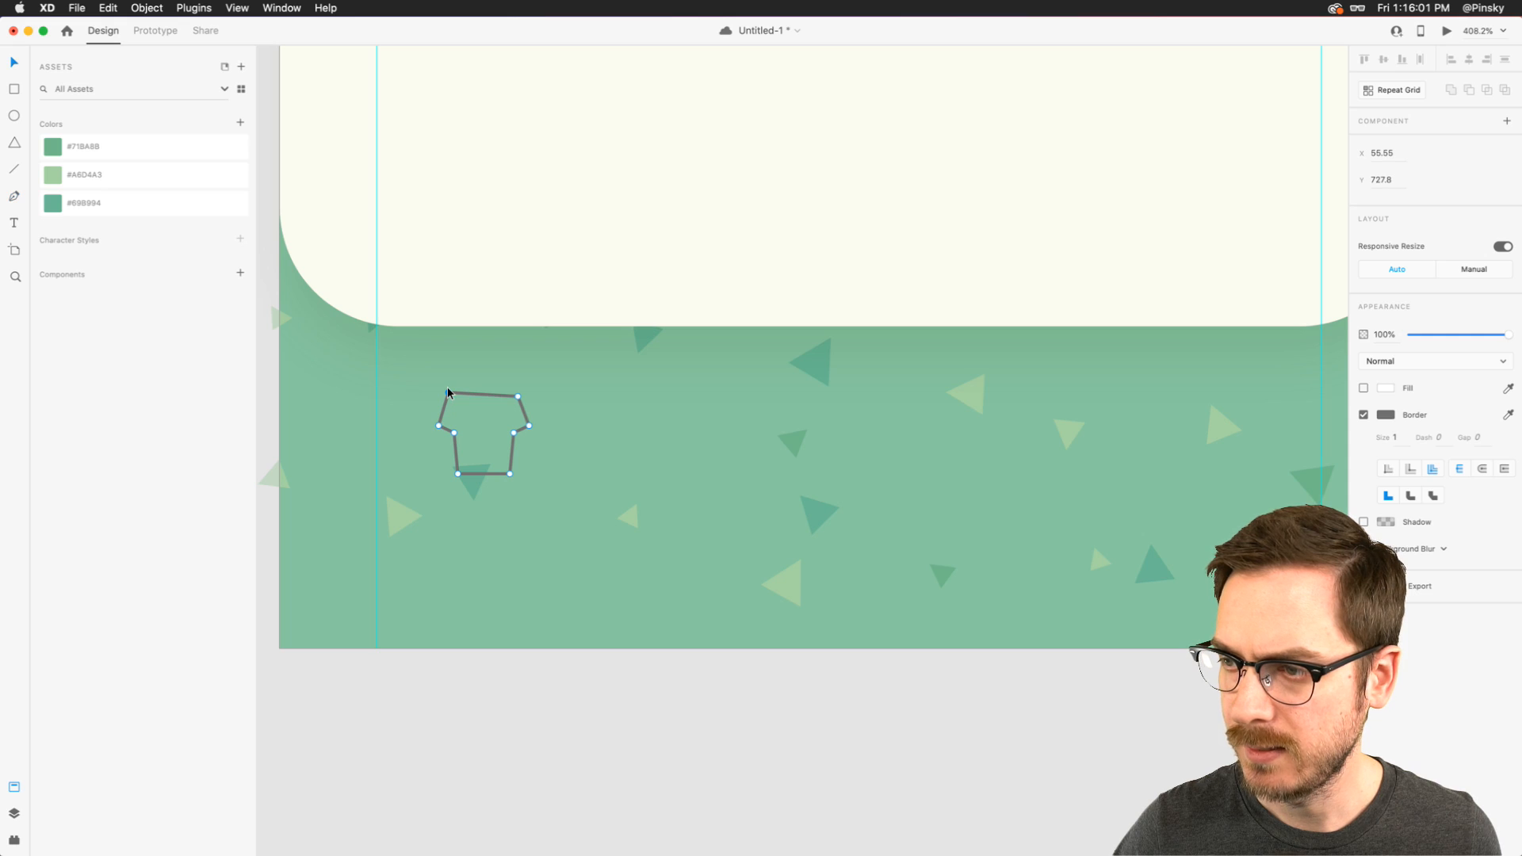
- Widen the T-shirt outline to about 31 px by moving its left-side anchor points outward together
{"action": "key", "text": "Escape"}
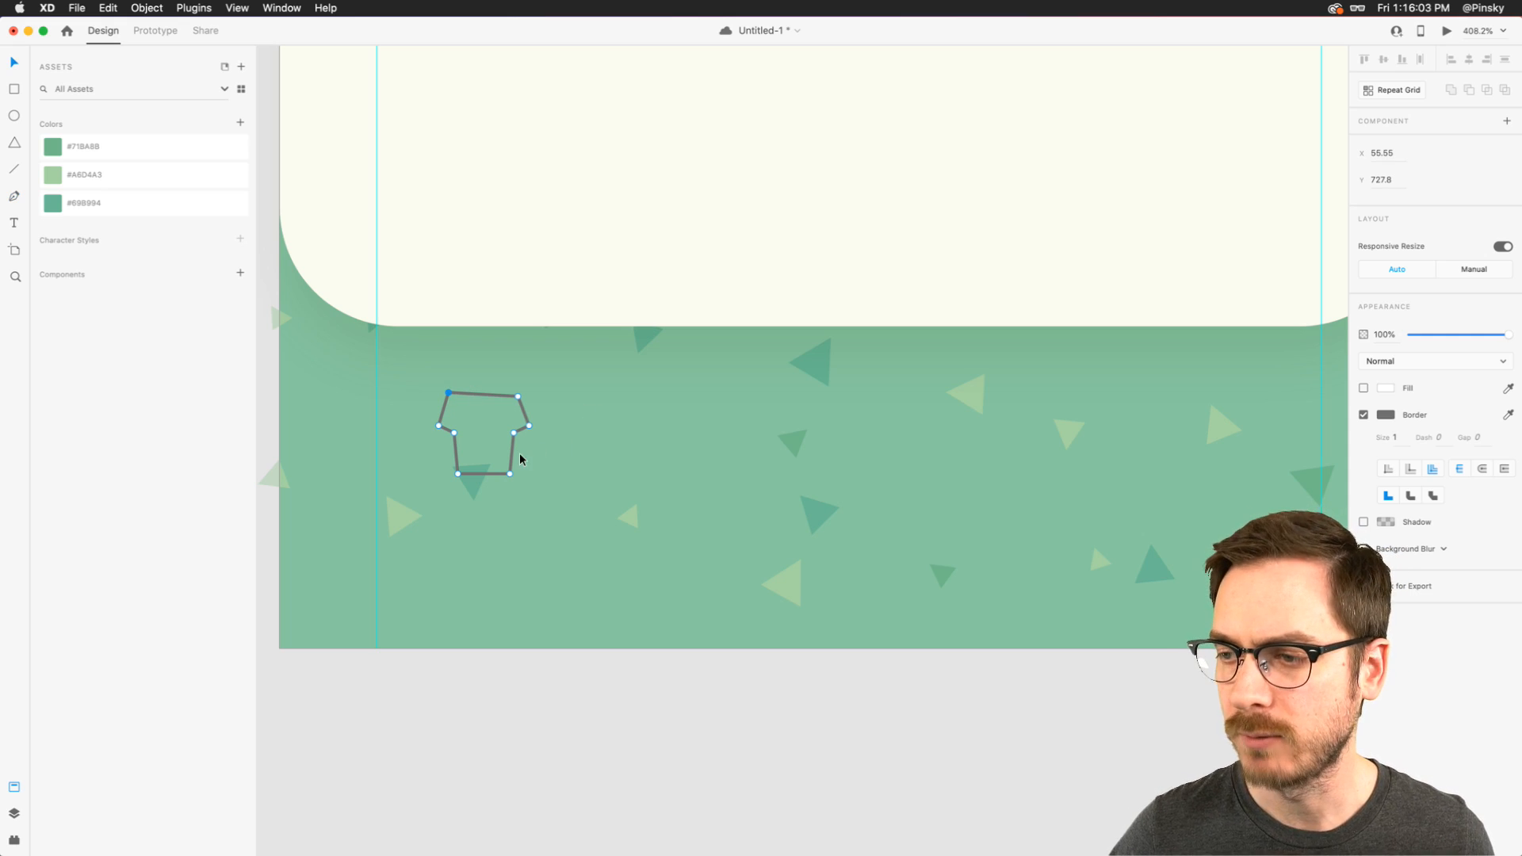
{"action": "left_click_drag", "start_coordinate": [414, 369], "coordinate": [454, 476]}
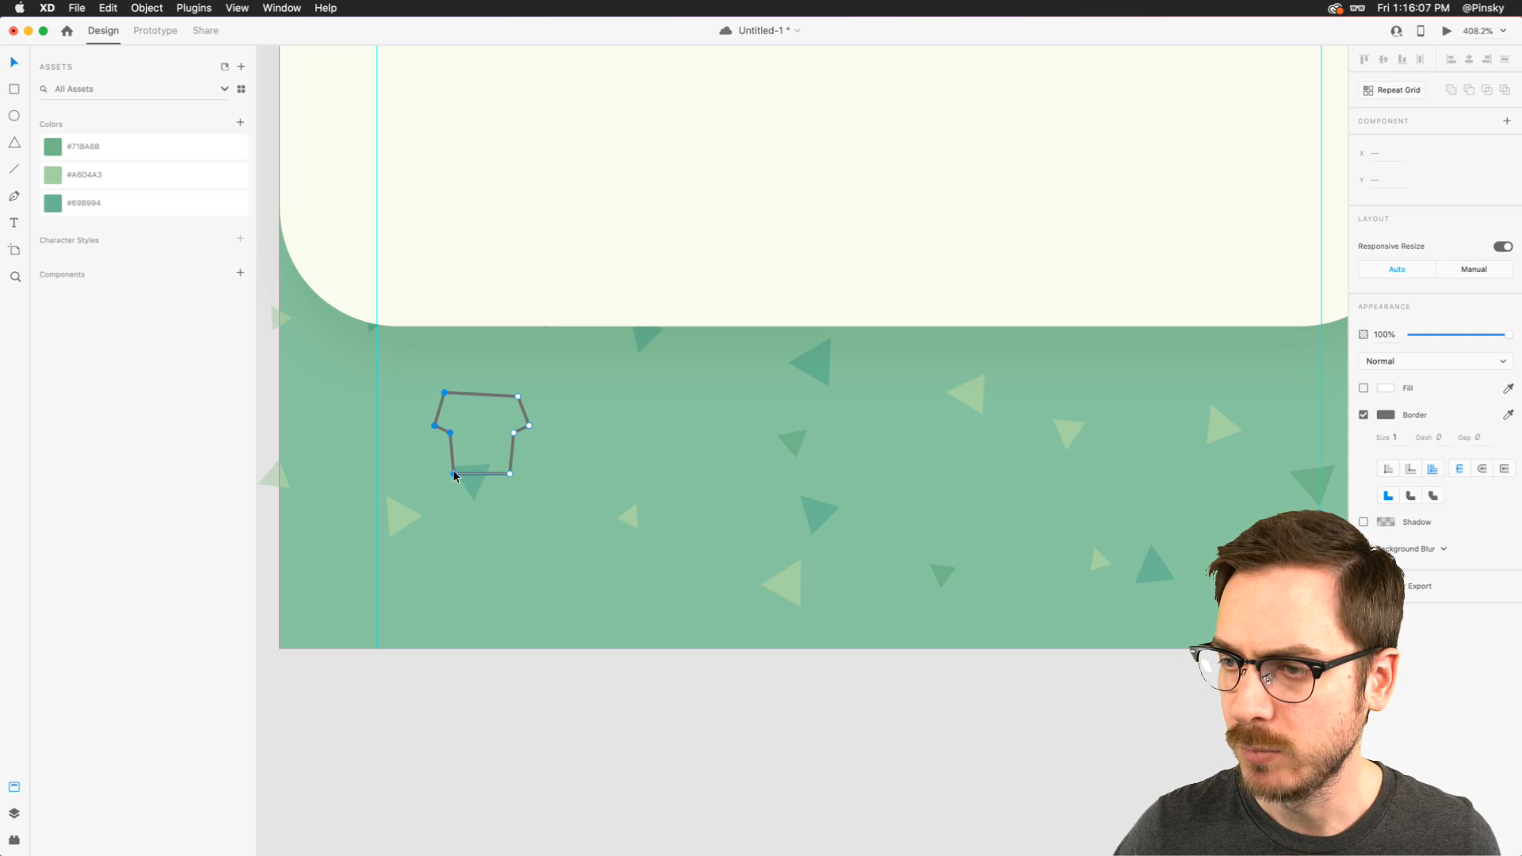
{"action": "key", "text": "Escape"}
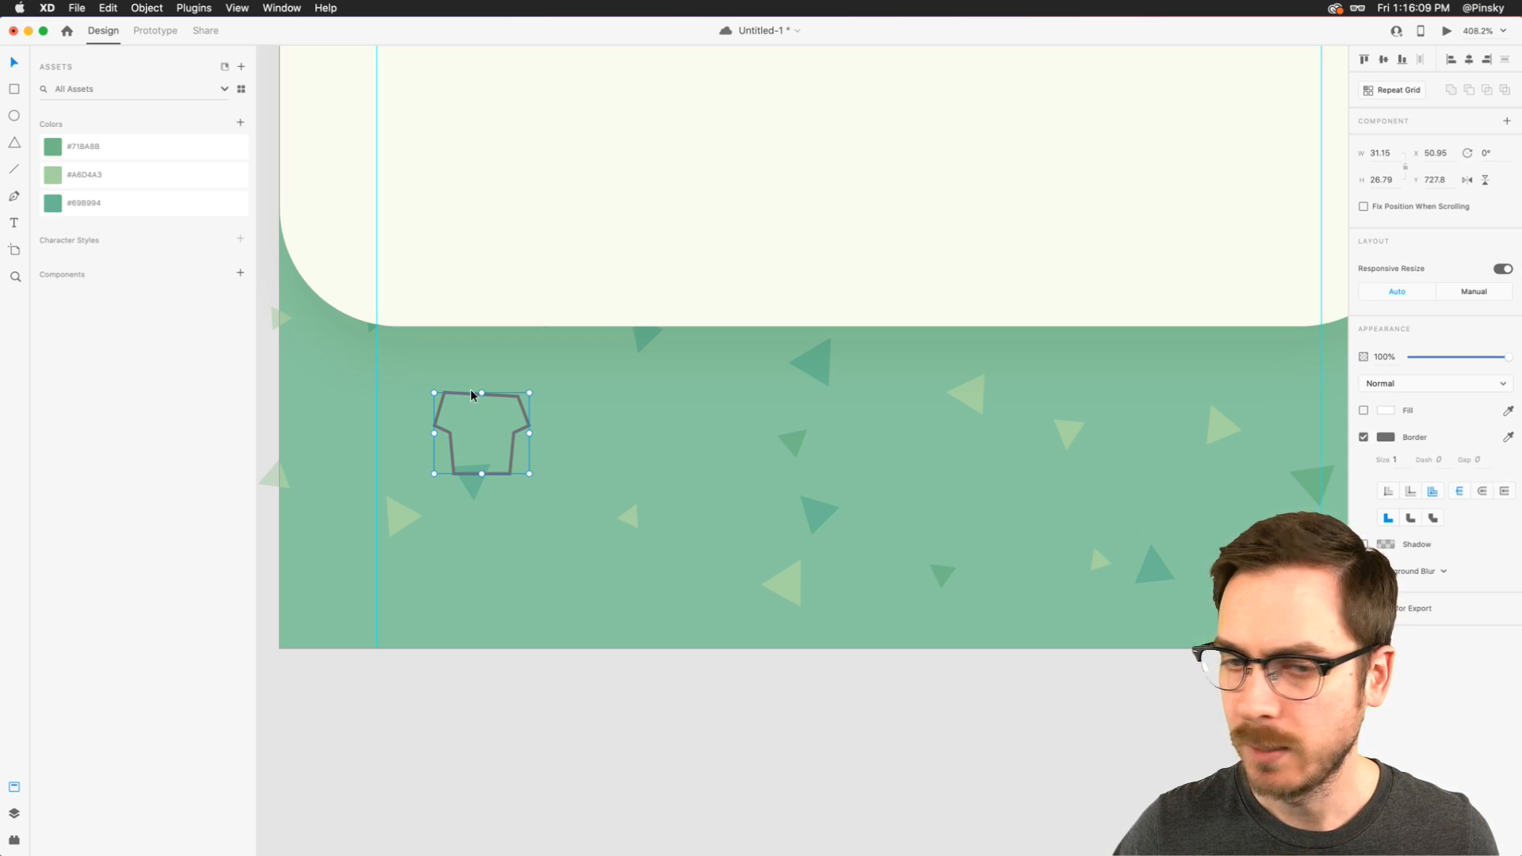
- Turn on the T-shirt's white fill and change its border to a light mint green
{"action": "left_click", "coordinate": [1363, 411]}
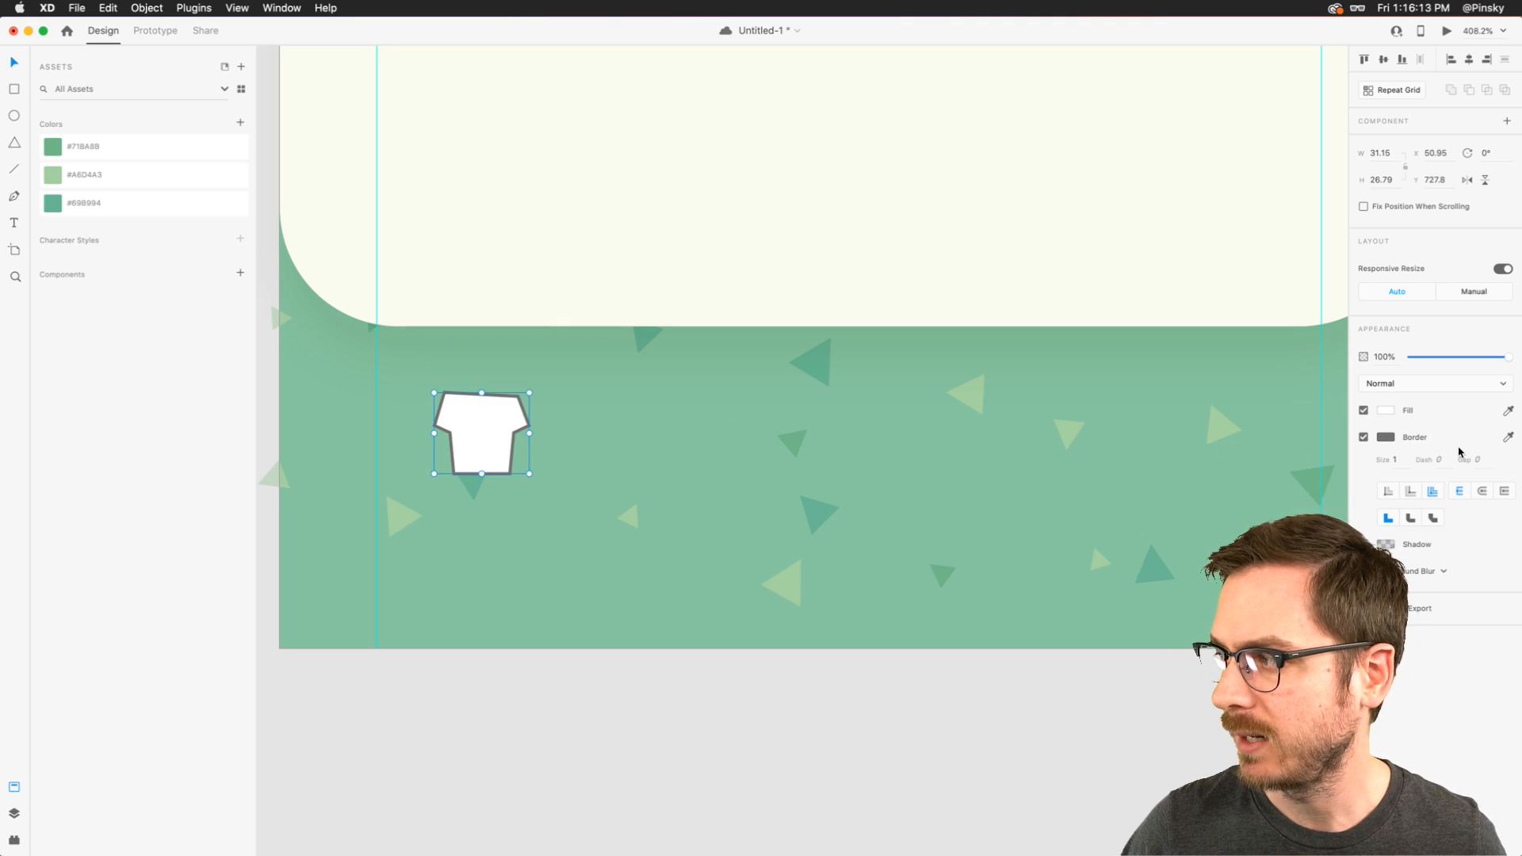
{"action": "left_click", "coordinate": [1091, 385]}
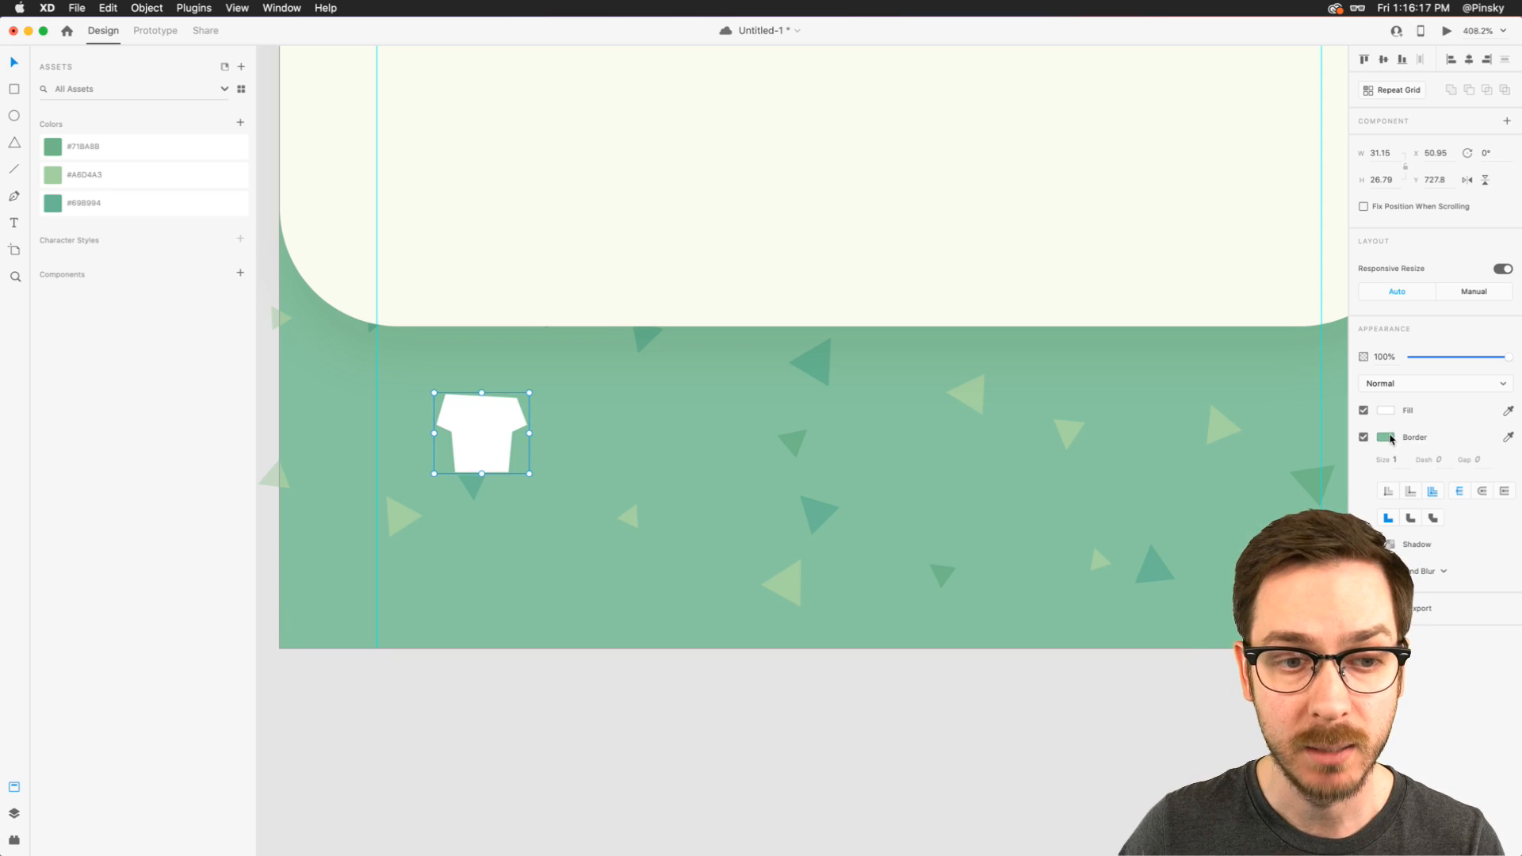
{"action": "left_click", "coordinate": [1389, 438]}
{"action": "left_click_drag", "start_coordinate": [1256, 380], "coordinate": [1242, 366]}
{"action": "left_click_drag", "start_coordinate": [1336, 425], "coordinate": [1337, 420]}
{"action": "left_click", "coordinate": [480, 420]}
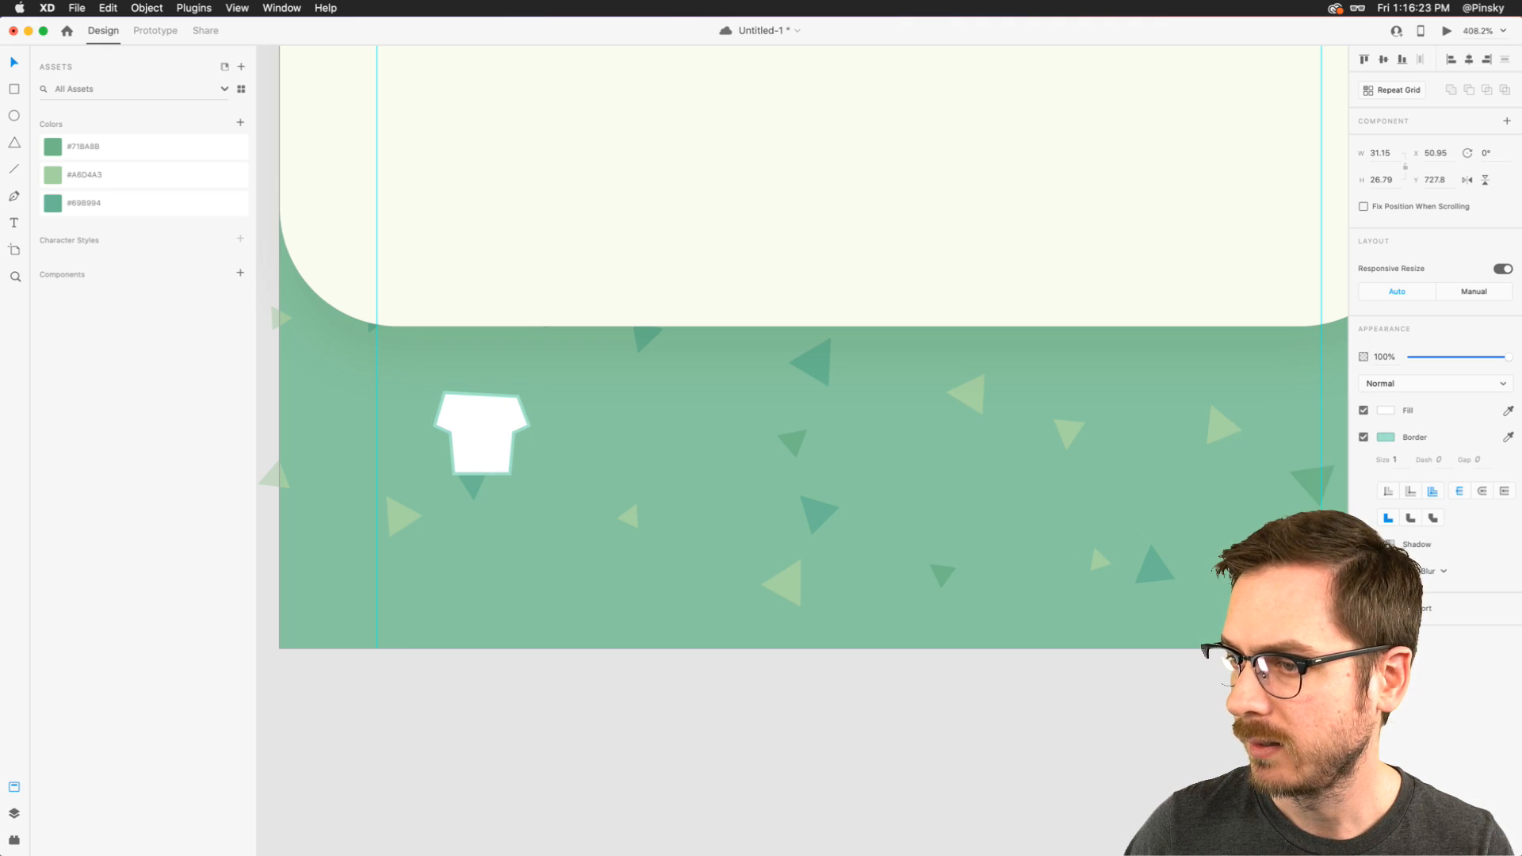
- Refine the T-shirt path by repositioning the outer sleeve corners, the shoulder points and the lower-left hem corner
{"action": "double_click", "coordinate": [467, 408]}
{"action": "scroll", "coordinate": [455, 417], "scroll_direction": "up", "scroll_amount": 5}
{"action": "left_click_drag", "start_coordinate": [412, 428], "coordinate": [412, 441]}
{"action": "left_click_drag", "start_coordinate": [595, 428], "coordinate": [592, 439]}
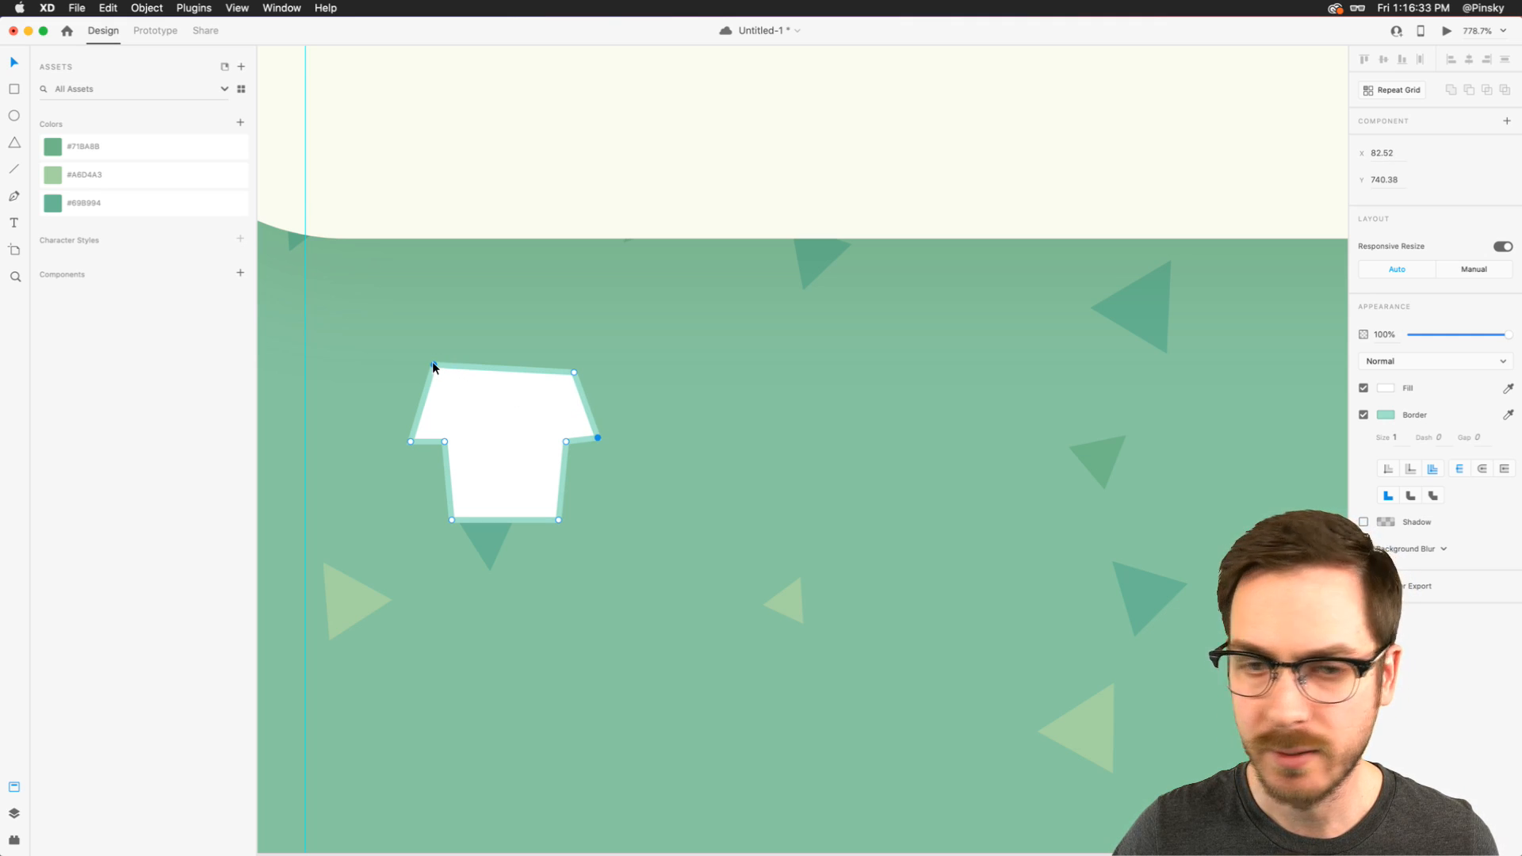
{"action": "left_click_drag", "start_coordinate": [434, 365], "coordinate": [431, 366]}
{"action": "left_click", "coordinate": [574, 368]}
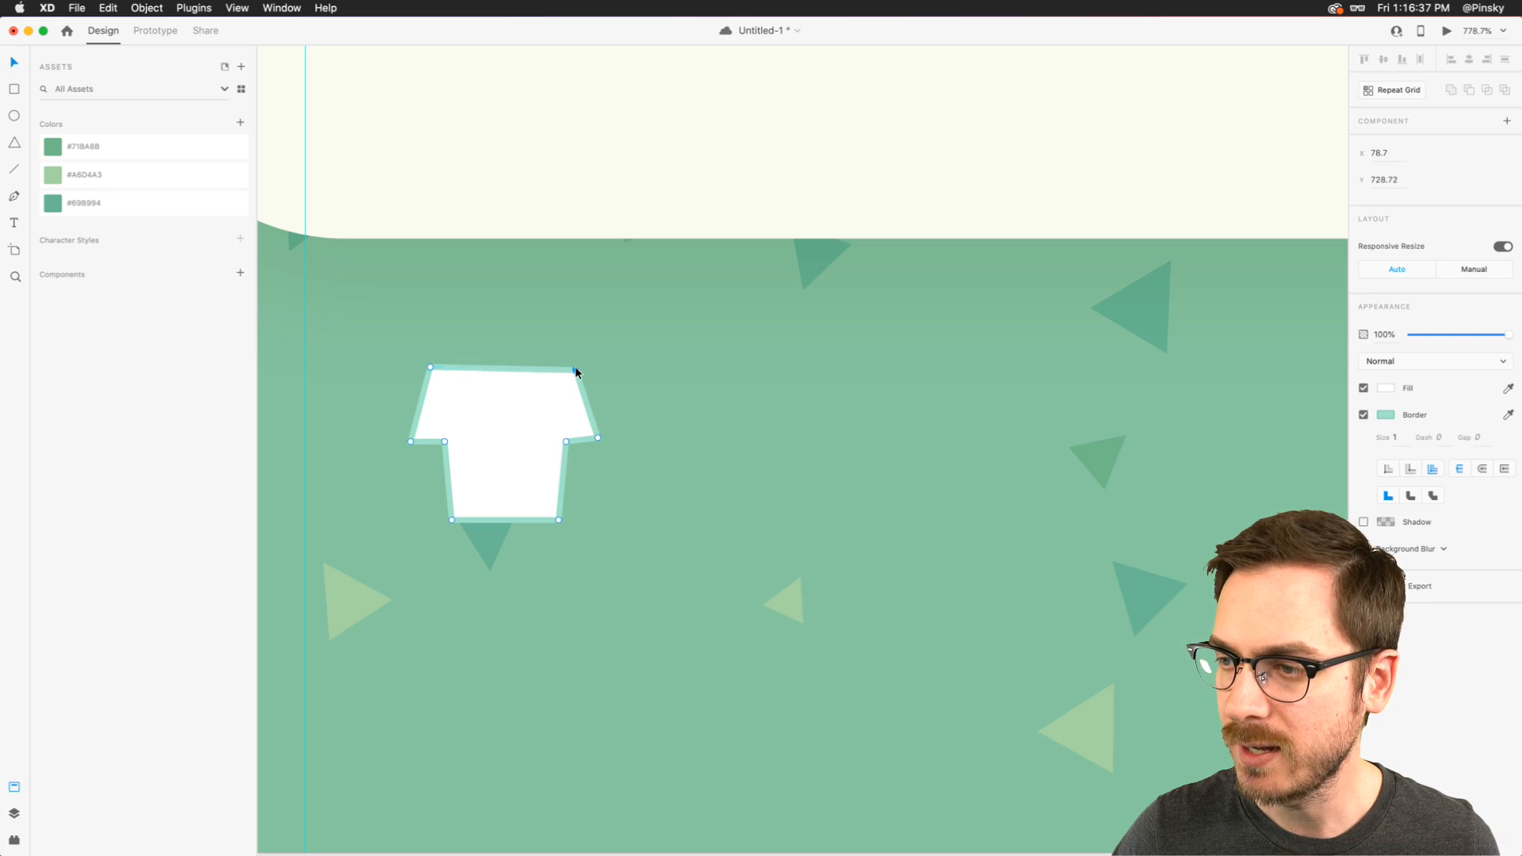
{"action": "left_click", "coordinate": [450, 519]}
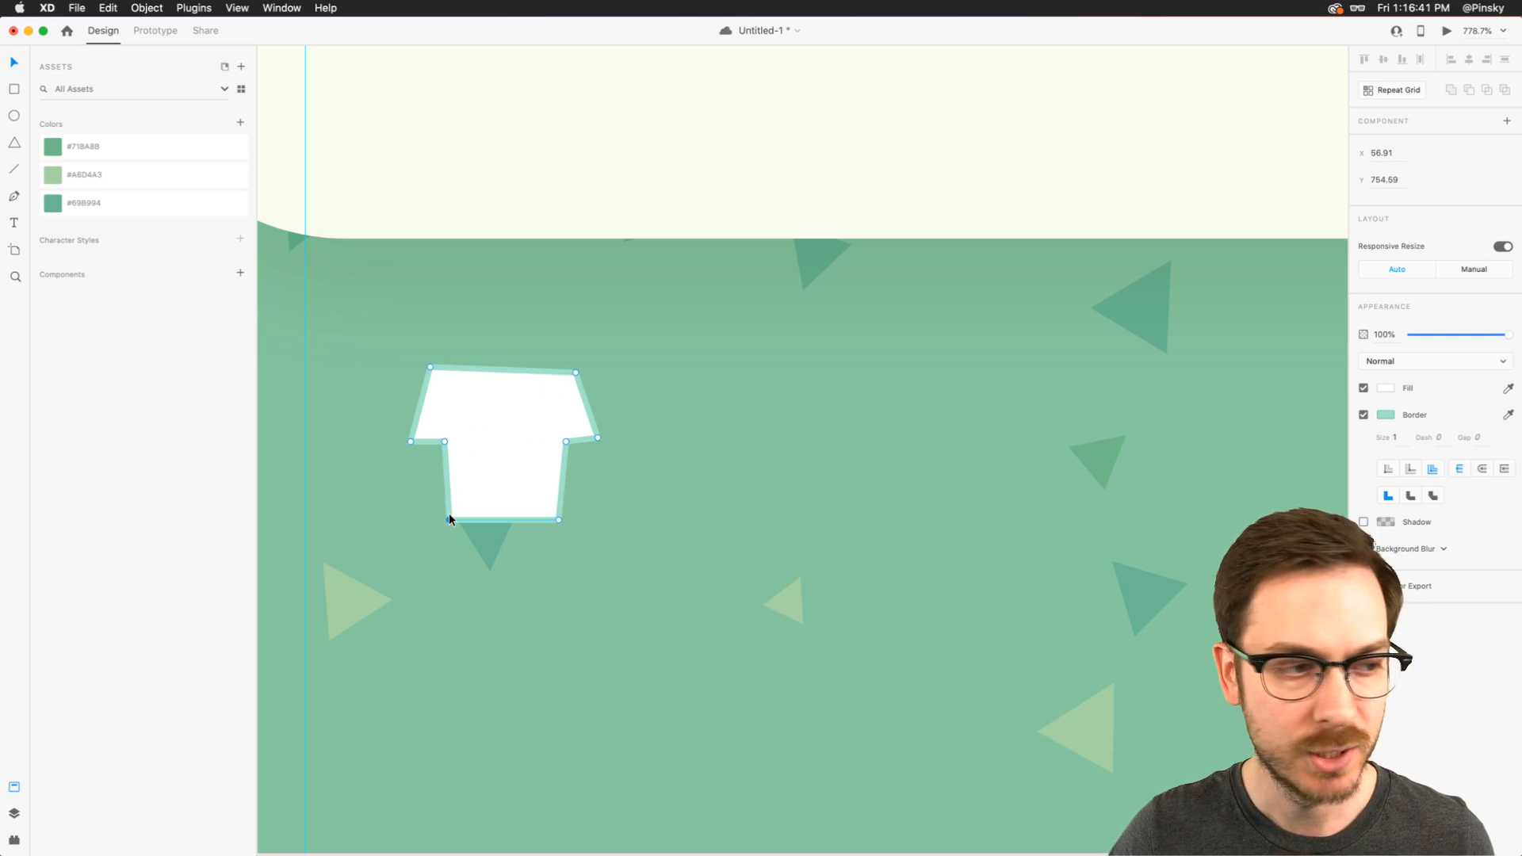
{"action": "left_click_drag", "start_coordinate": [450, 520], "coordinate": [451, 518]}
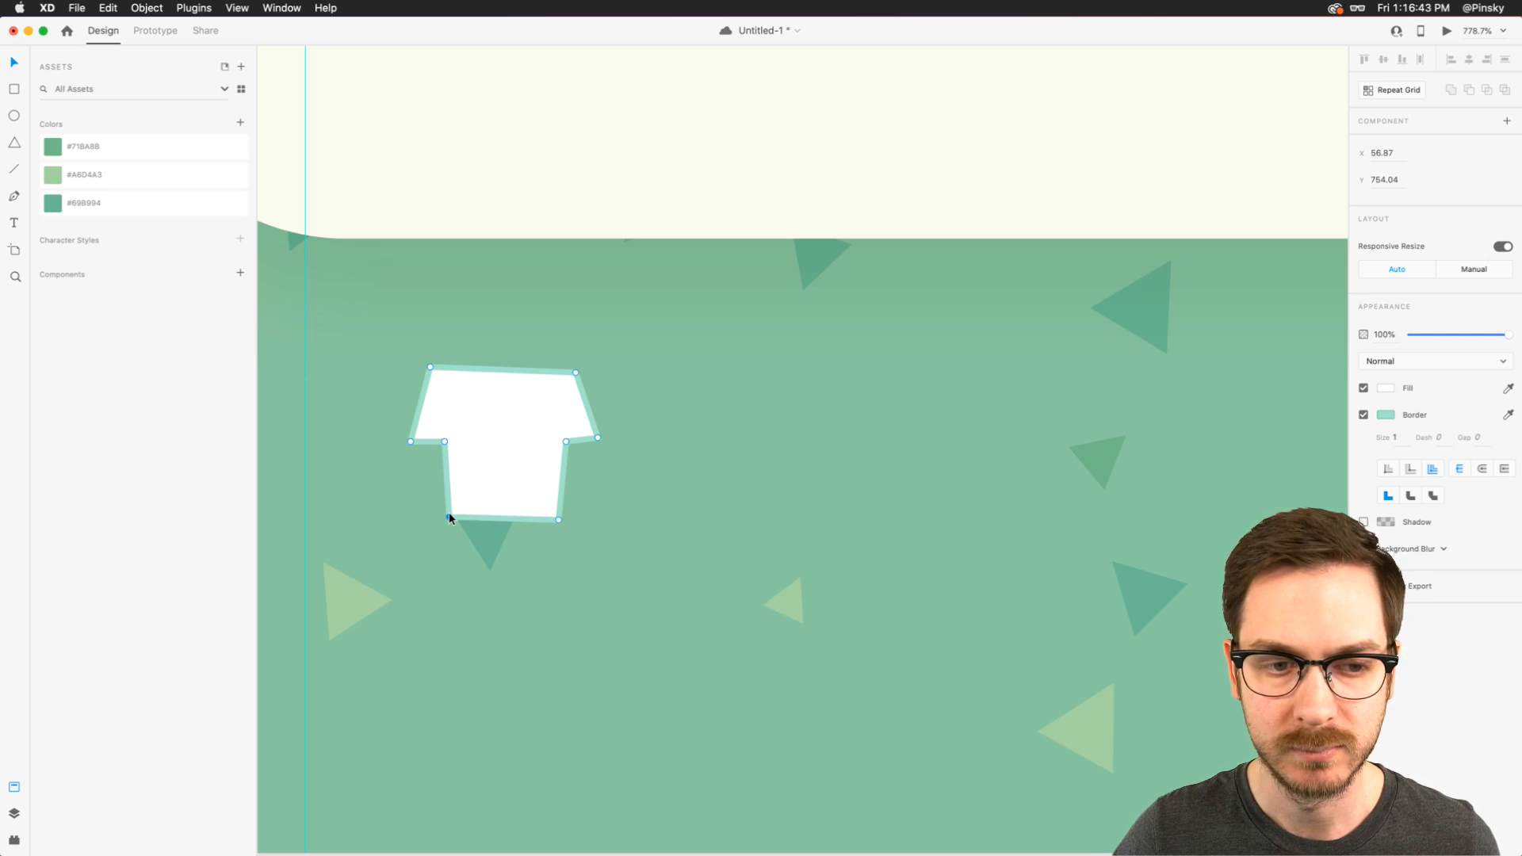
- Narrow the T-shirt to about 31 px by shifting its left-side anchor points inward, and lighten its border to pale mint #C0E8D9
{"action": "scroll", "coordinate": [448, 512], "scroll_direction": "down", "scroll_amount": 5}
{"action": "scroll", "coordinate": [448, 512], "scroll_direction": "up", "scroll_amount": 4}
{"action": "left_click_drag", "start_coordinate": [396, 370], "coordinate": [485, 547]}
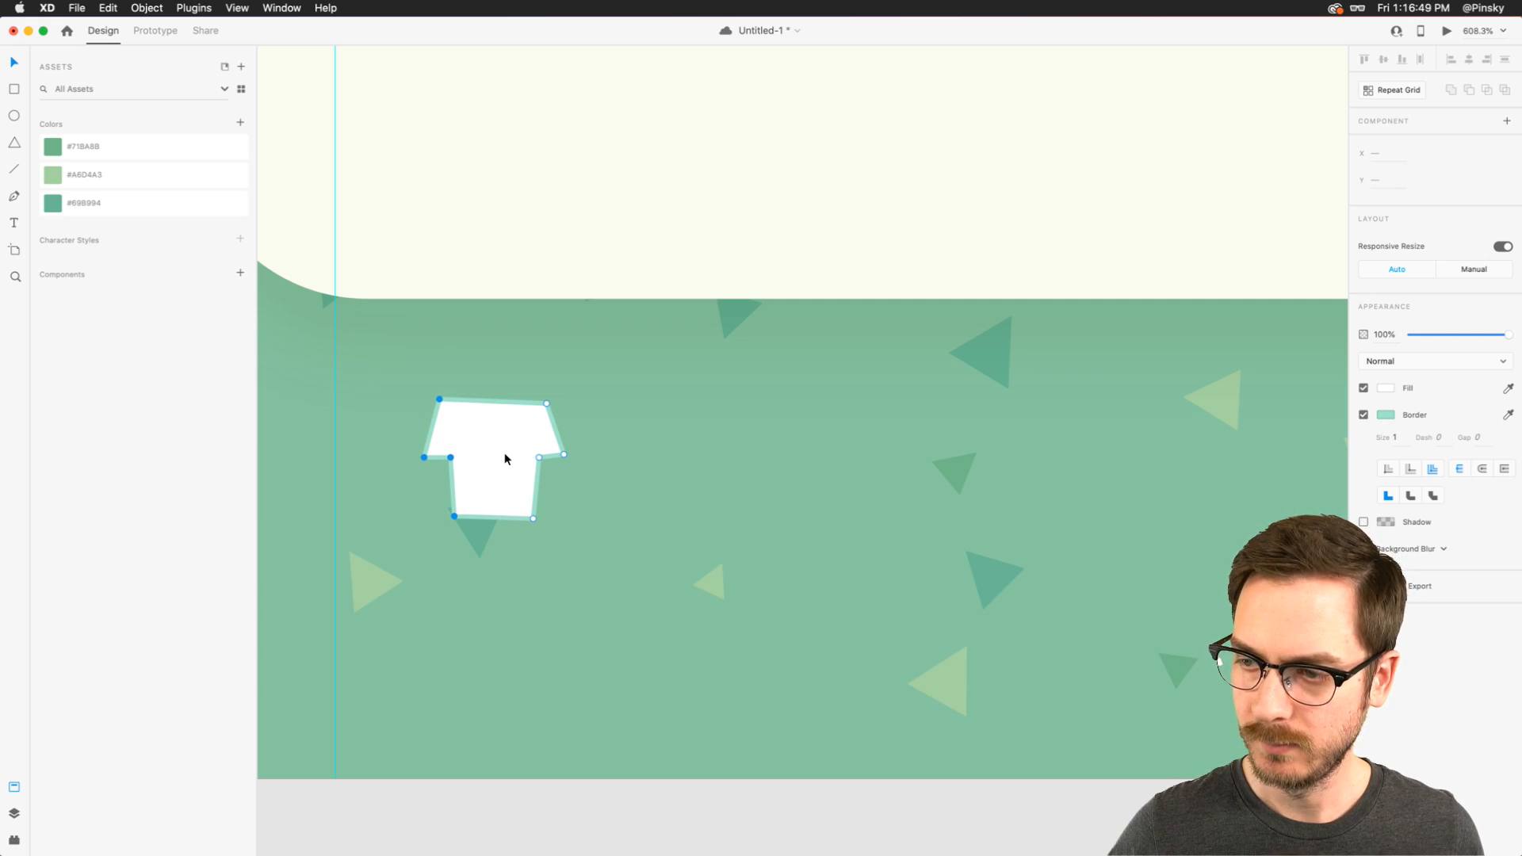
{"action": "left_click", "coordinate": [1391, 417]}
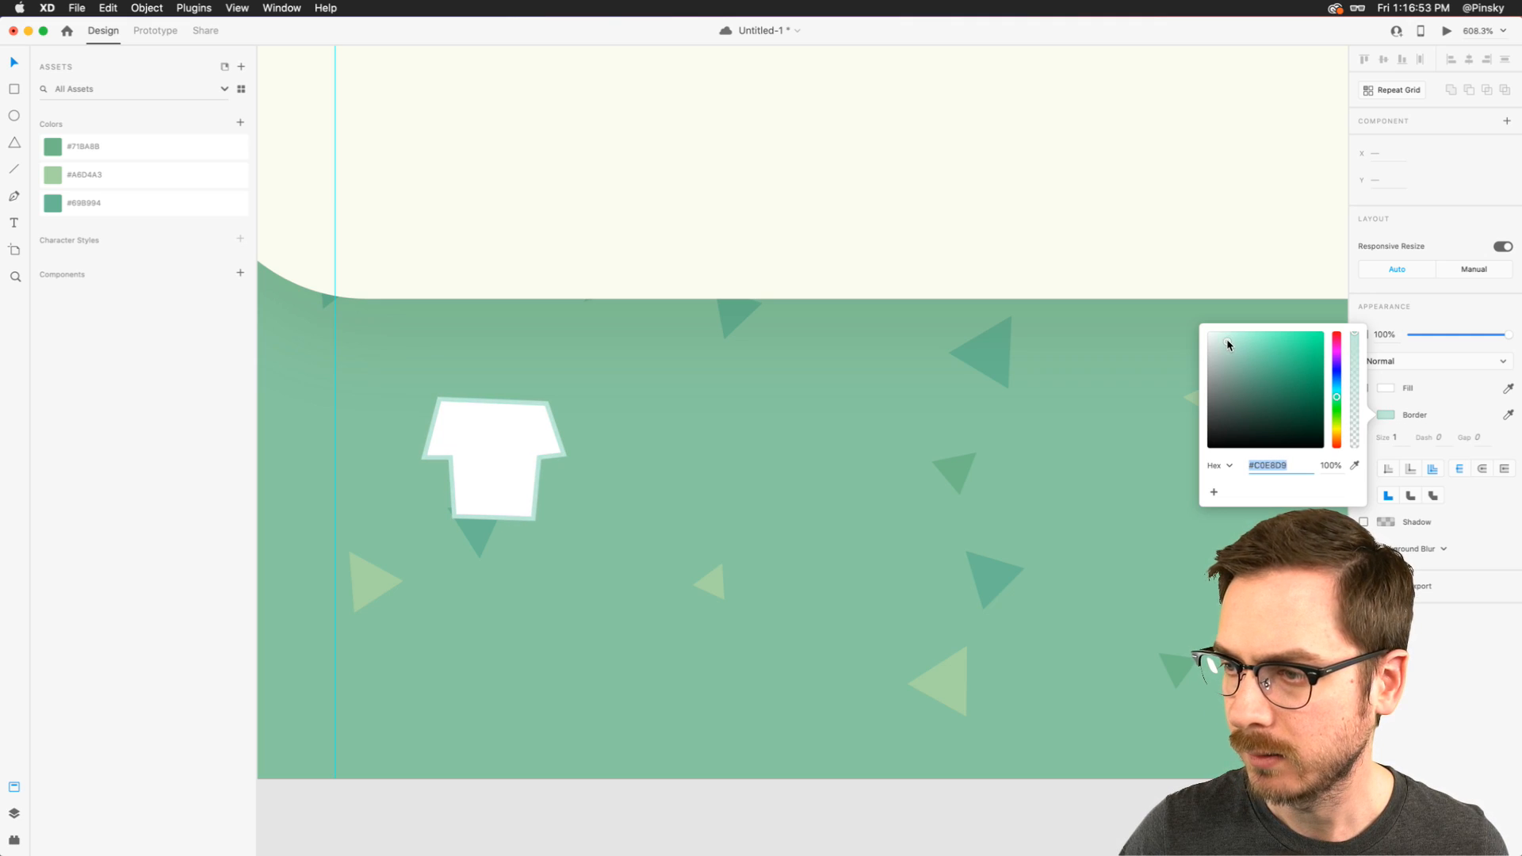
{"action": "left_click", "coordinate": [616, 427]}
- Move the T-shirt closer to the left guide at X 37.62, set its border size to 2, and save the document
{"action": "scroll", "coordinate": [616, 427], "scroll_direction": "down", "scroll_amount": 5}
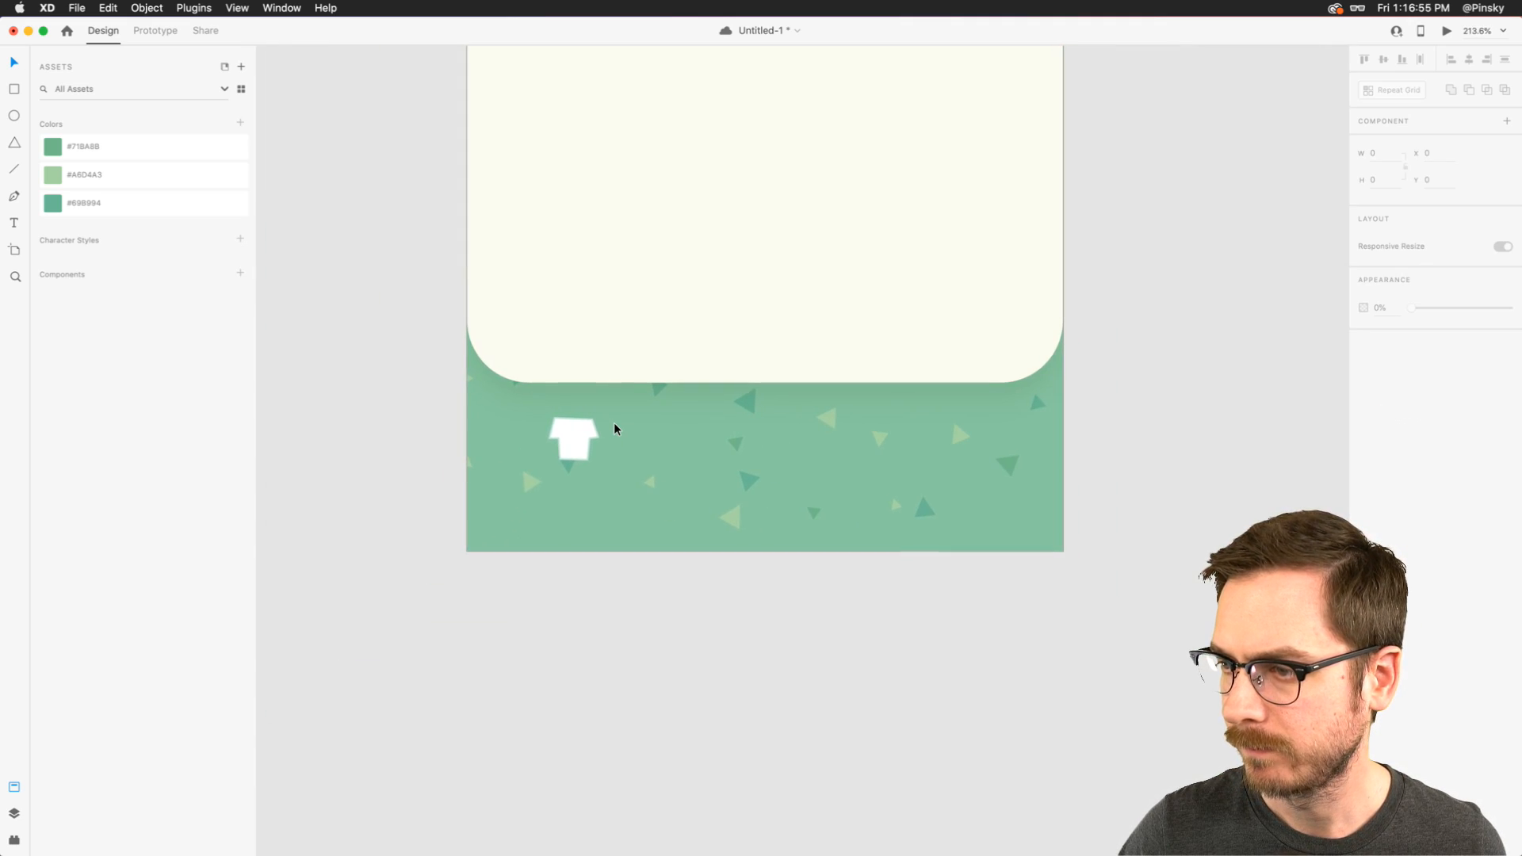
{"action": "left_click_drag", "start_coordinate": [575, 437], "coordinate": [554, 437]}
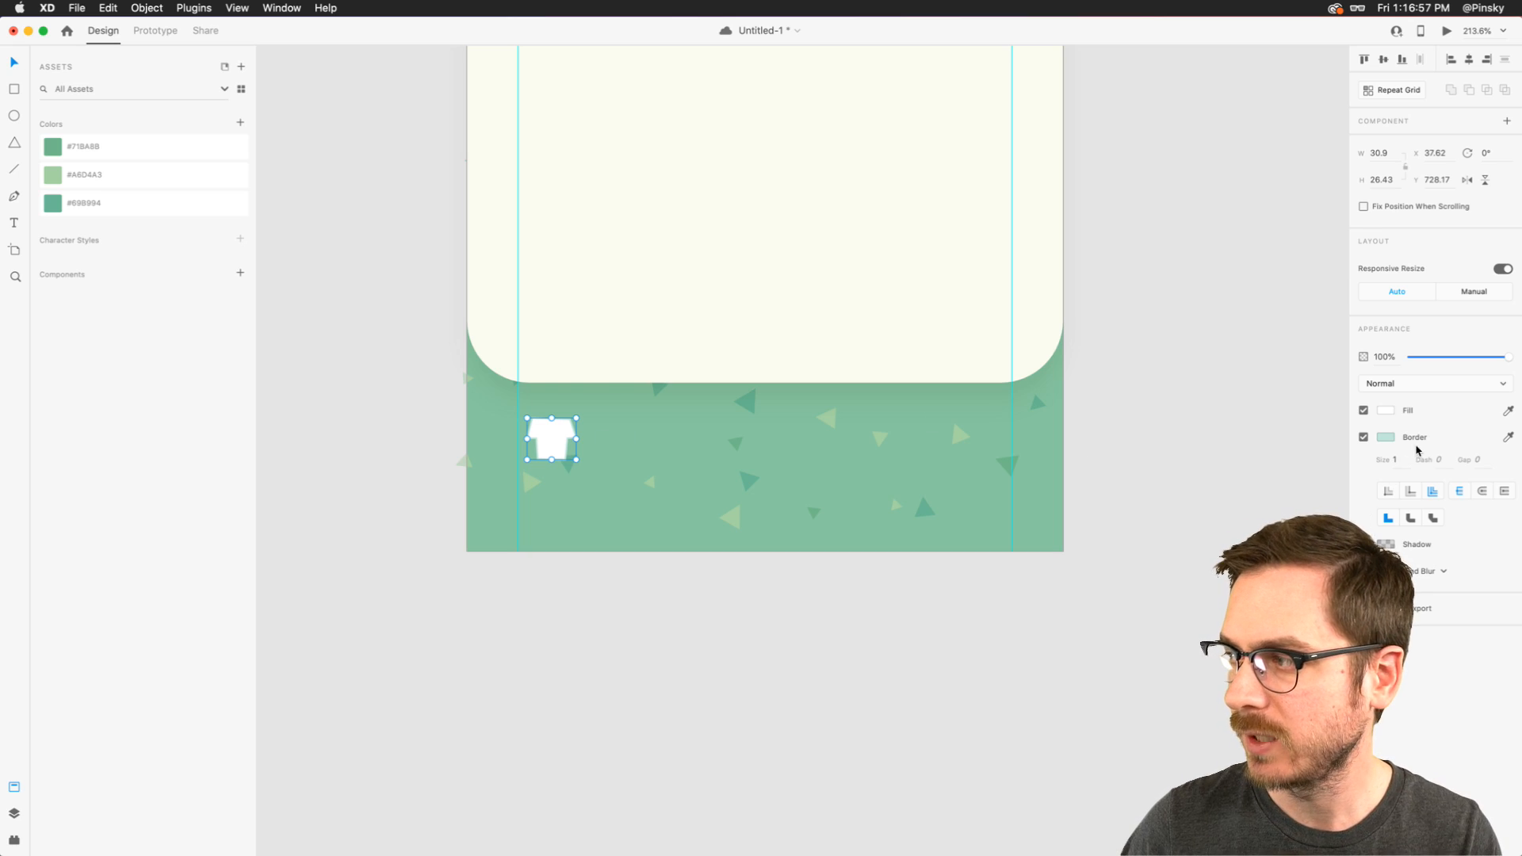
{"action": "key", "text": "Escape"}
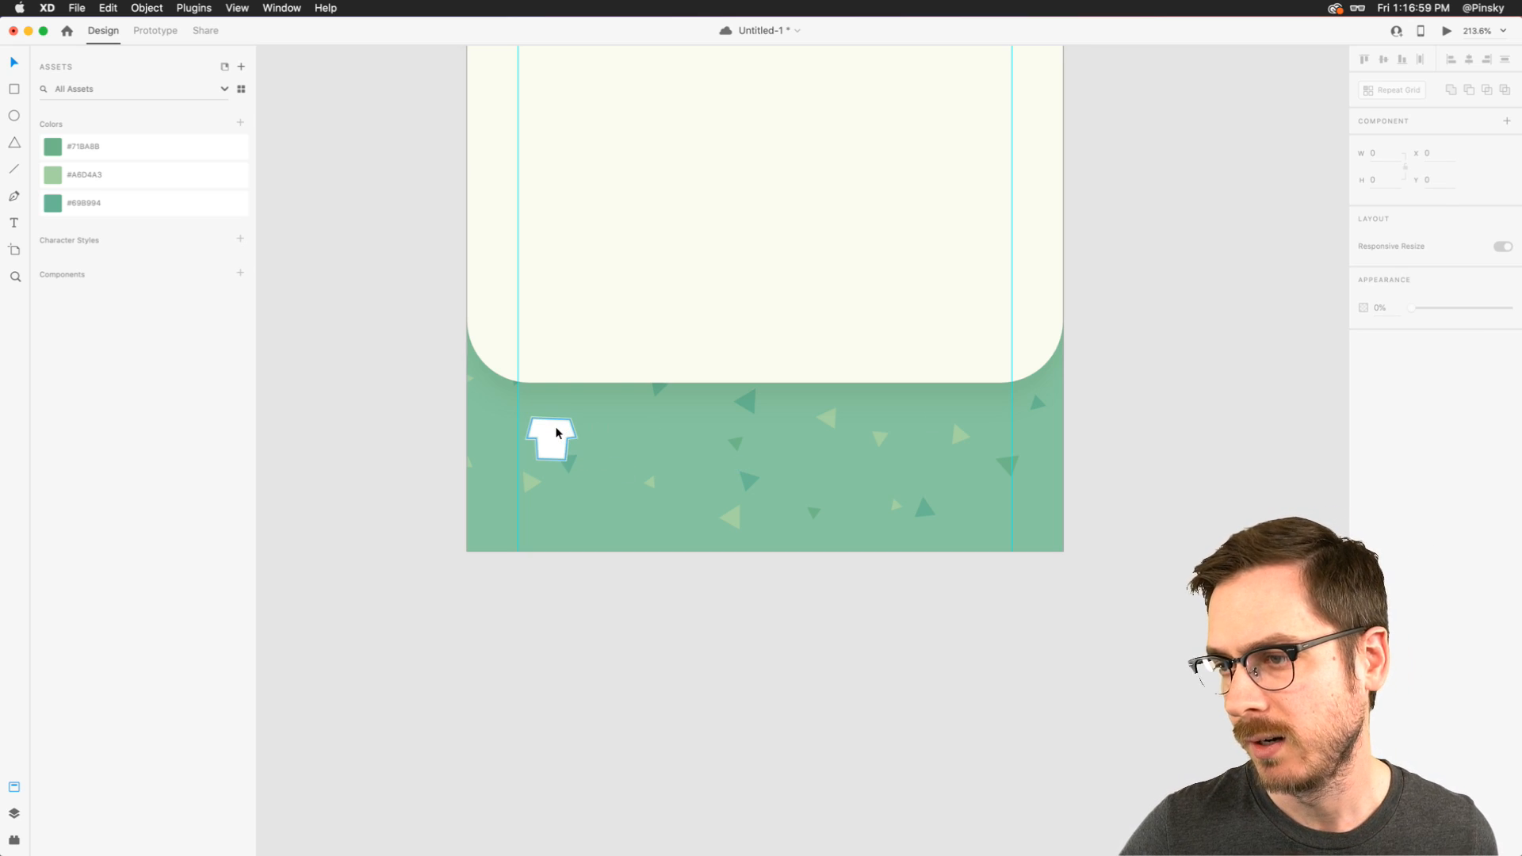
{"action": "left_click", "coordinate": [558, 432]}
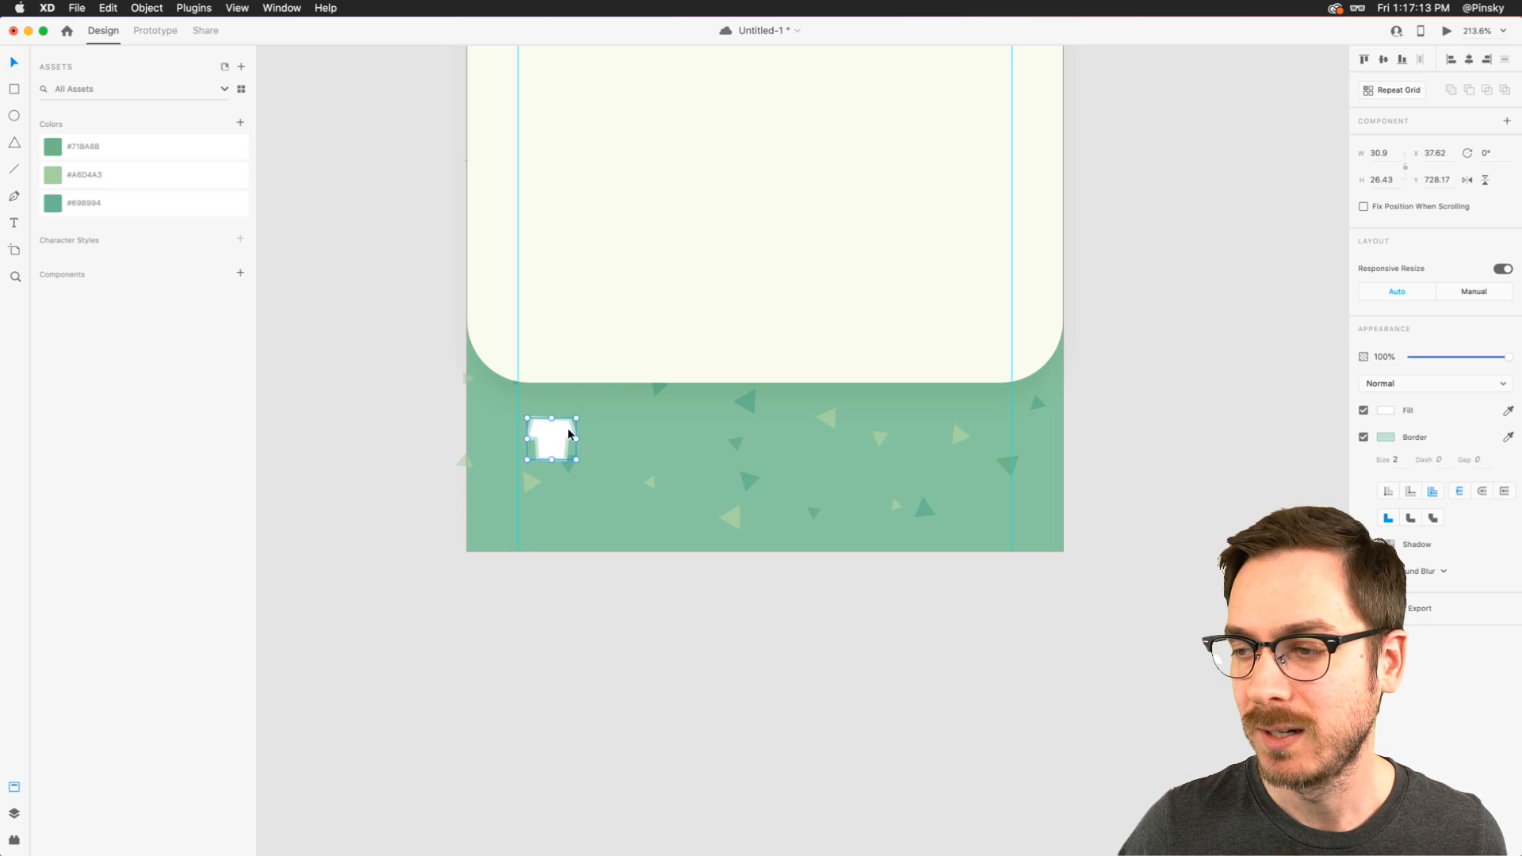
{"action": "key", "text": "super+s"}
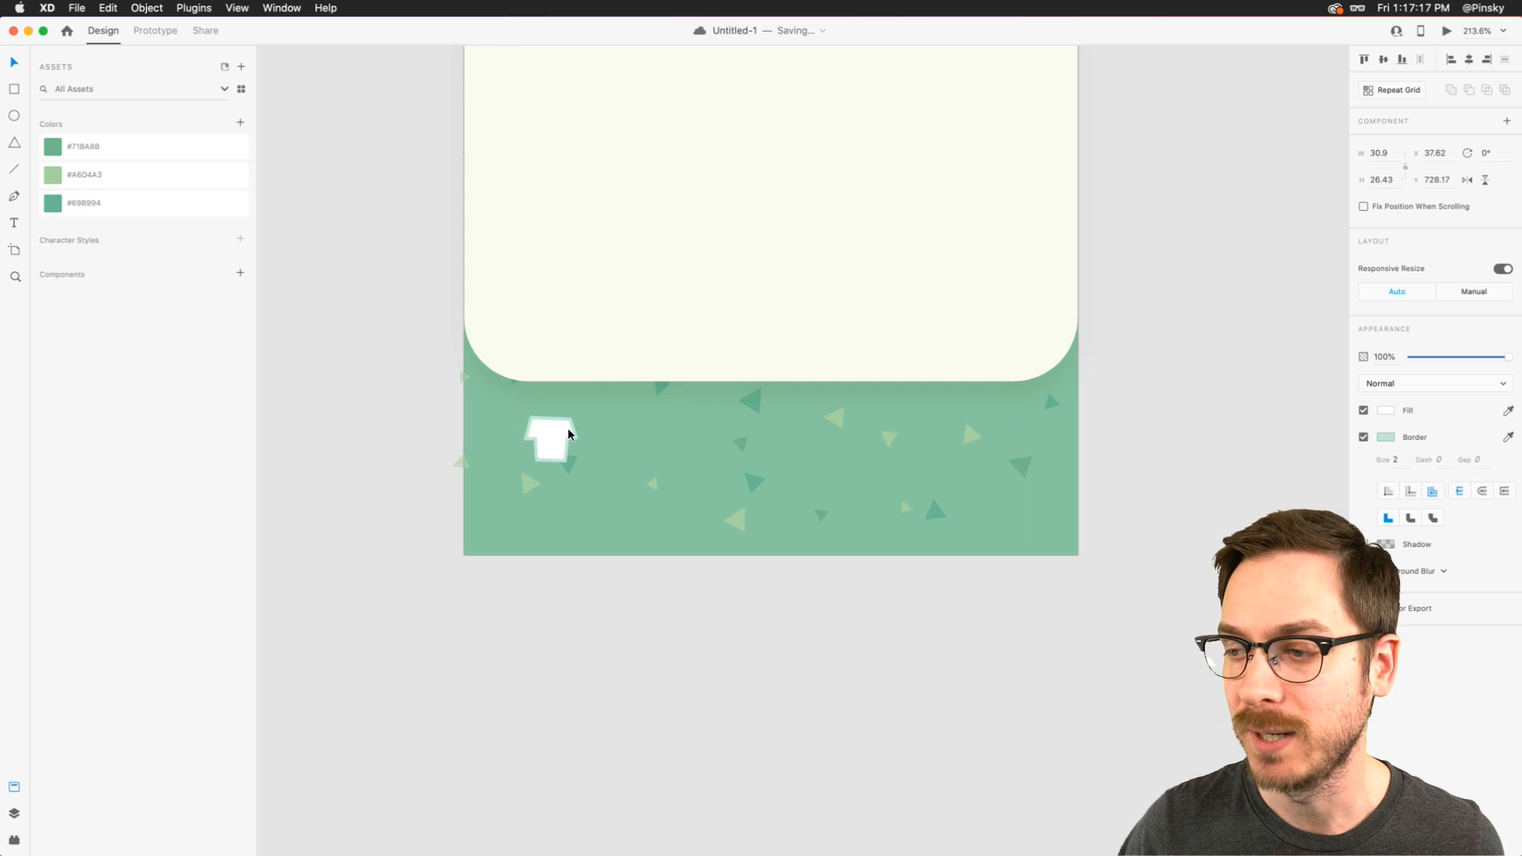
- Nudge the T-shirt 2 px to the right, to X 39.62, and save the document
{"action": "scroll", "coordinate": [568, 434], "scroll_direction": "up", "scroll_amount": 3}
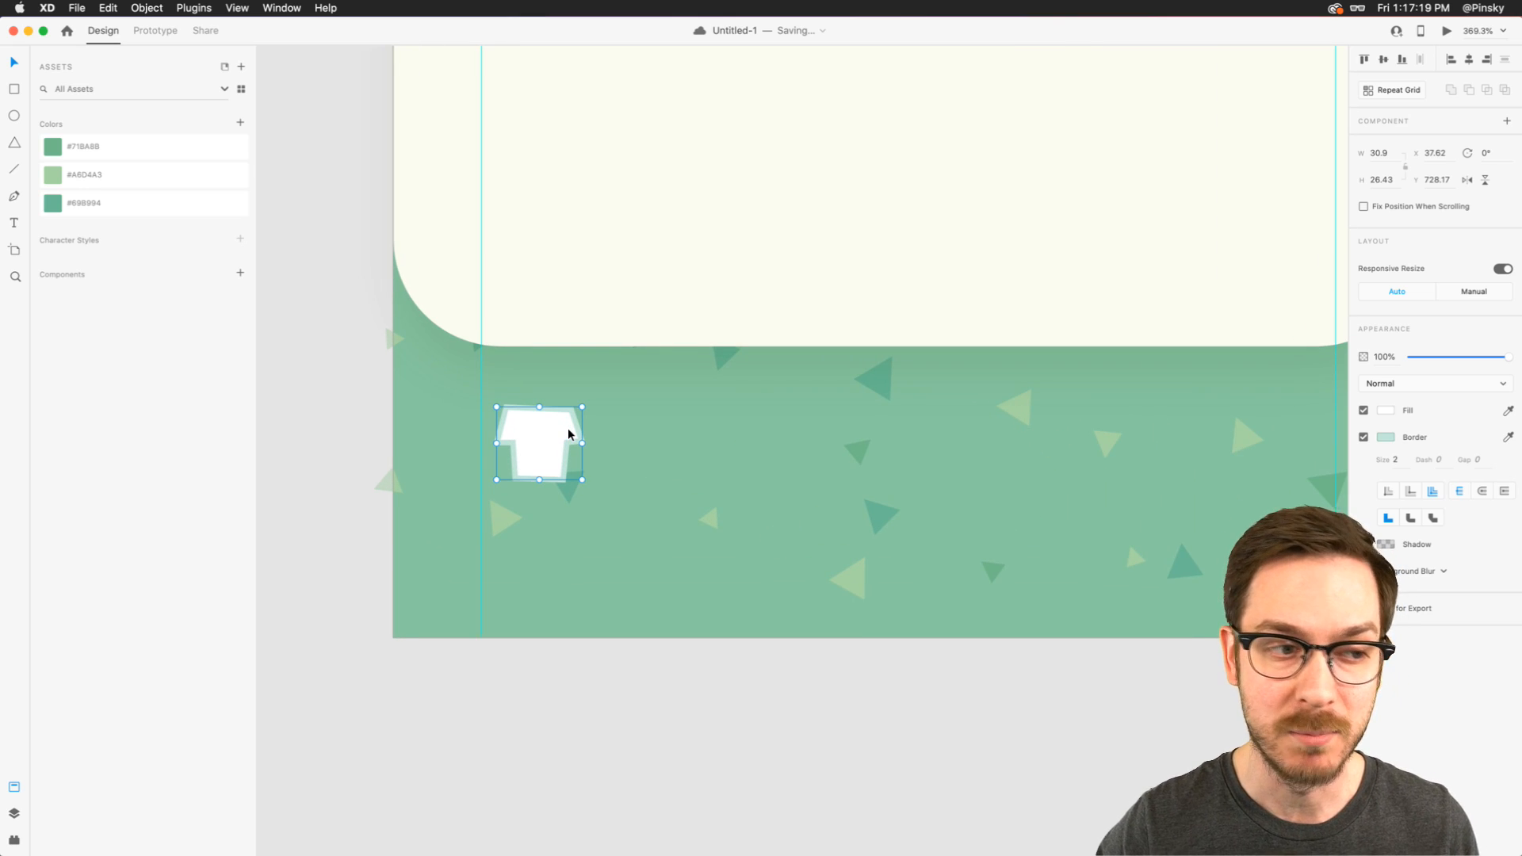
{"action": "key", "text": "Right"}
{"action": "key", "text": "Right"}
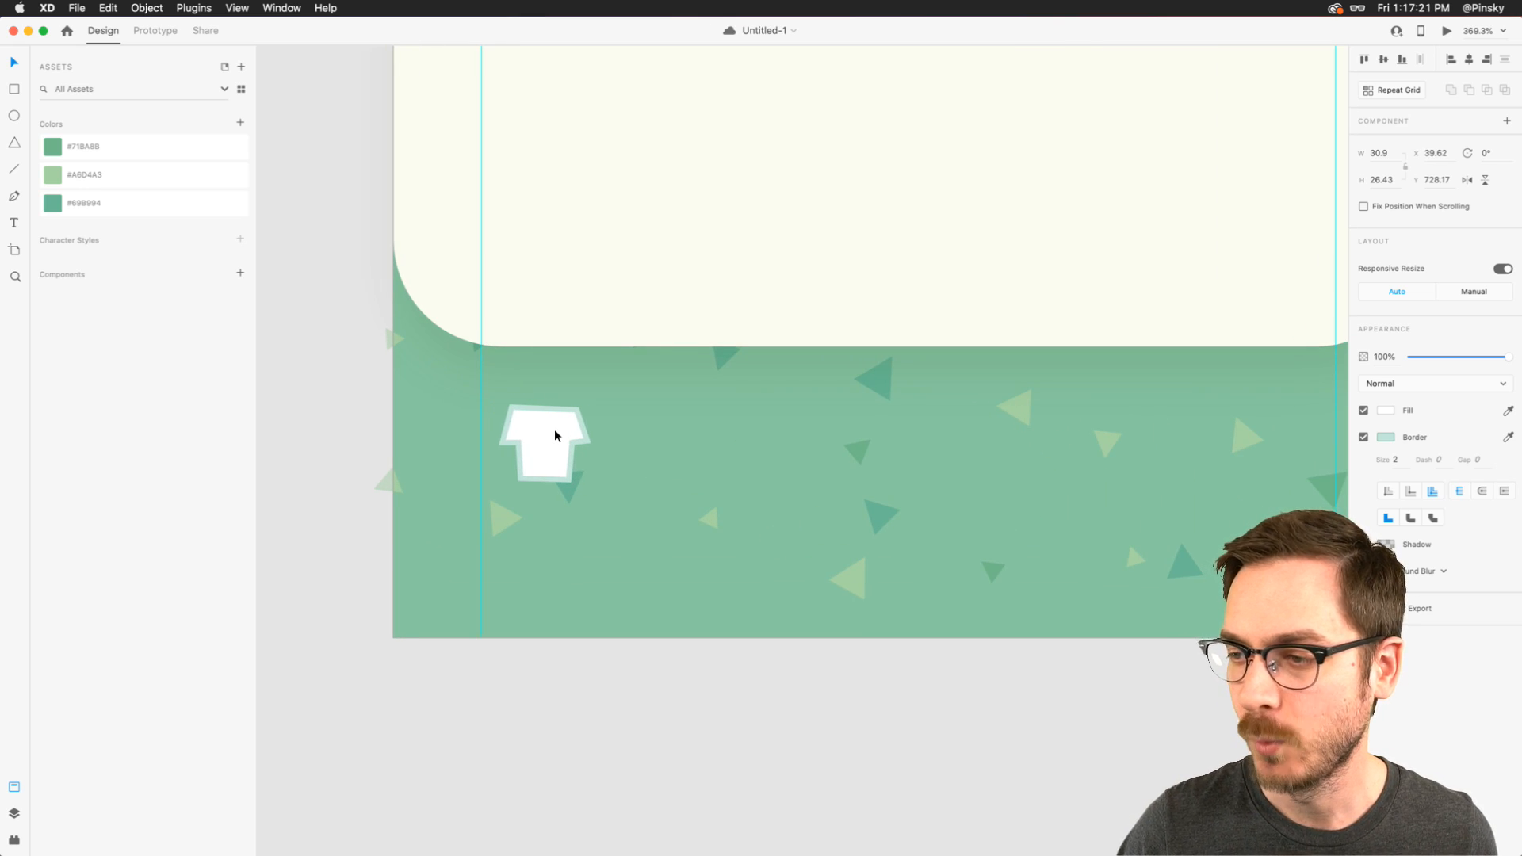
{"action": "scroll", "coordinate": [559, 442], "scroll_direction": "down", "scroll_amount": 3}
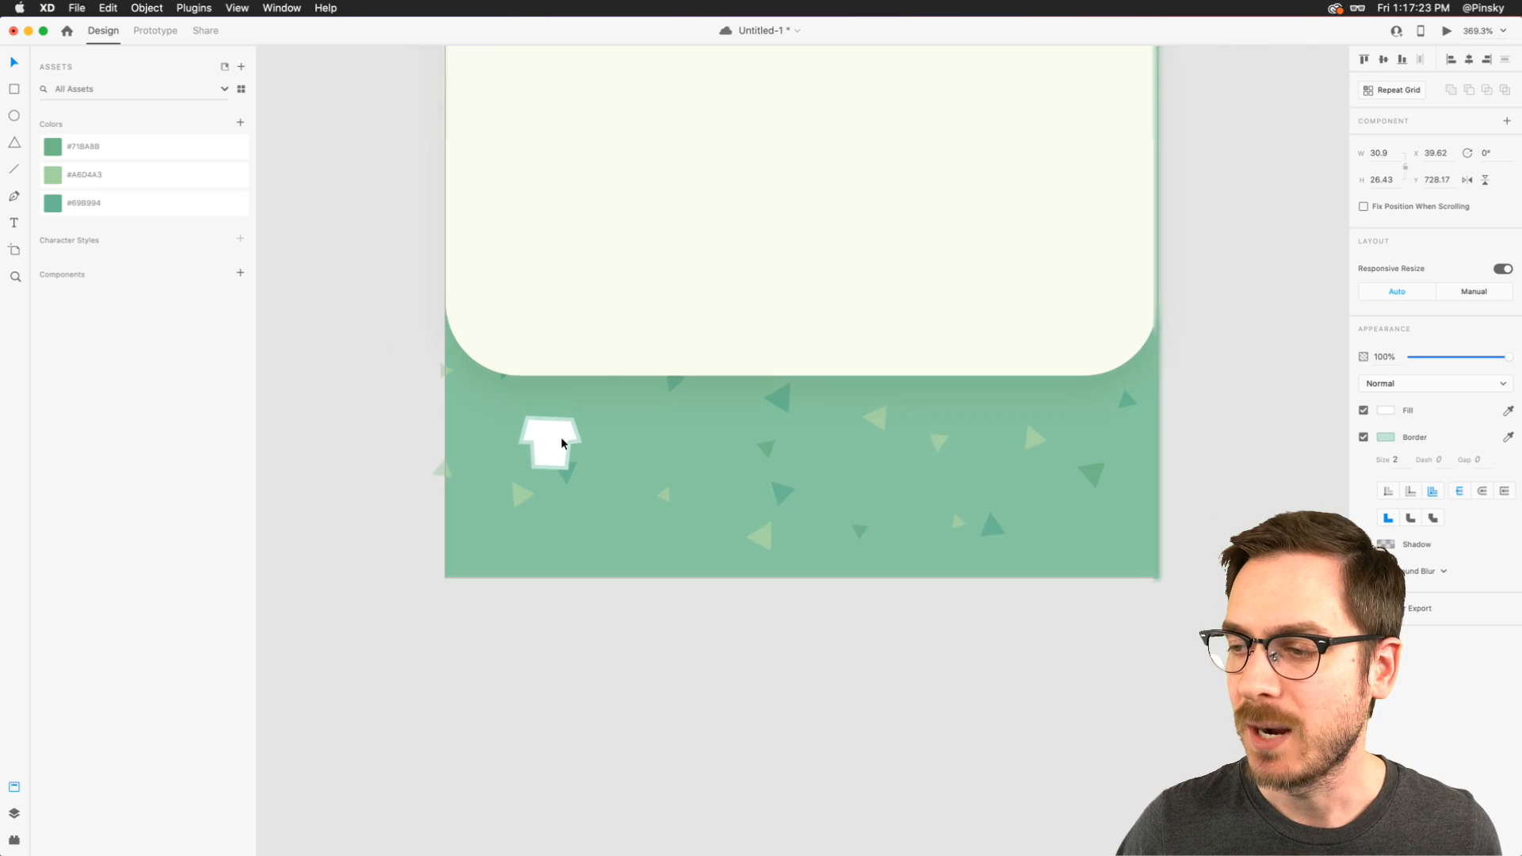
{"action": "scroll", "coordinate": [557, 444], "scroll_direction": "up", "scroll_amount": 4}
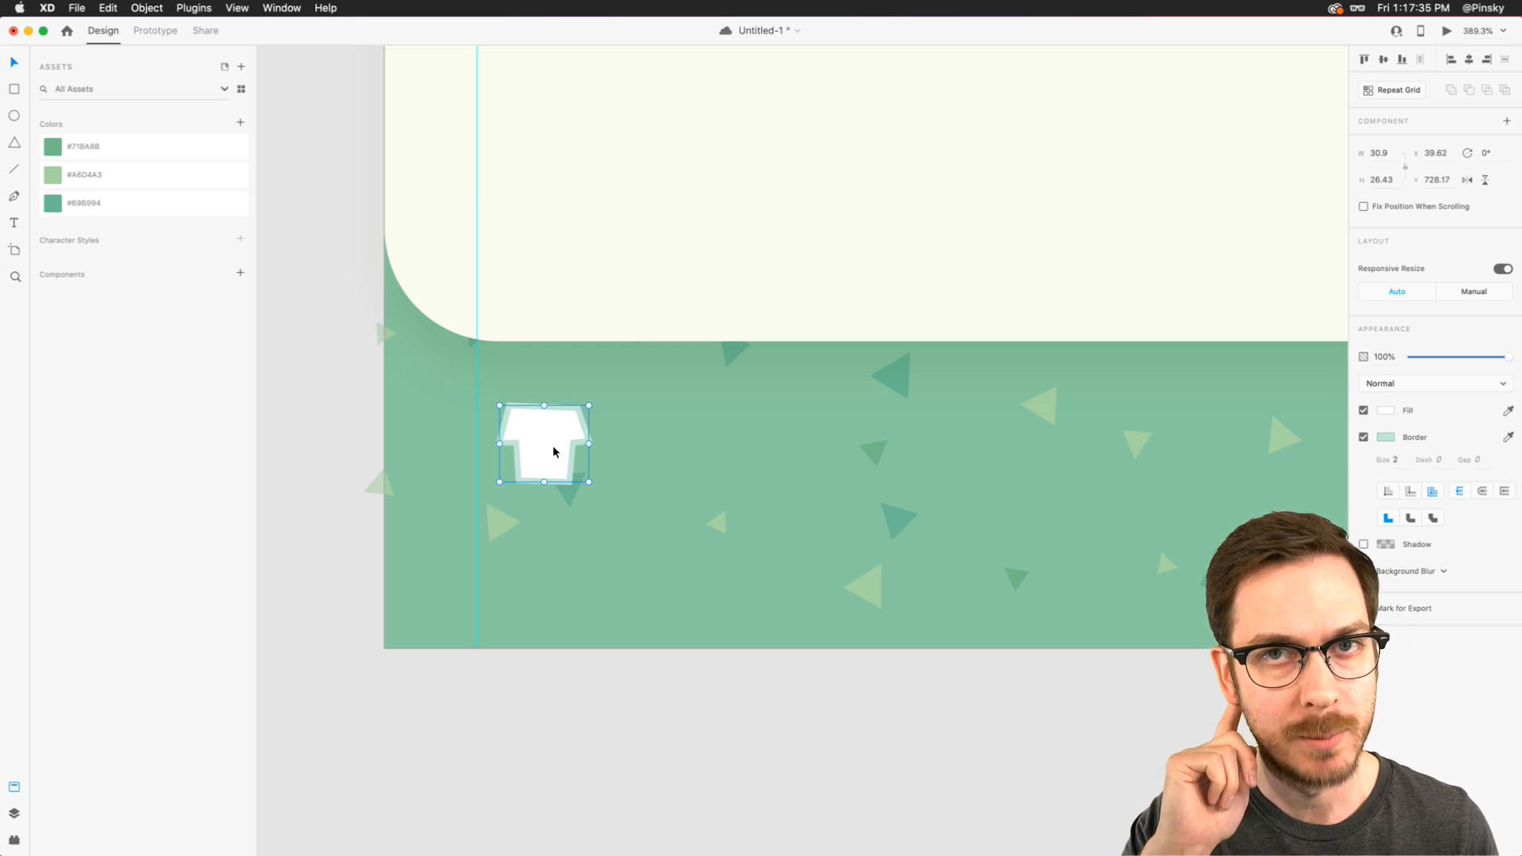
{"action": "key", "text": "super+s"}
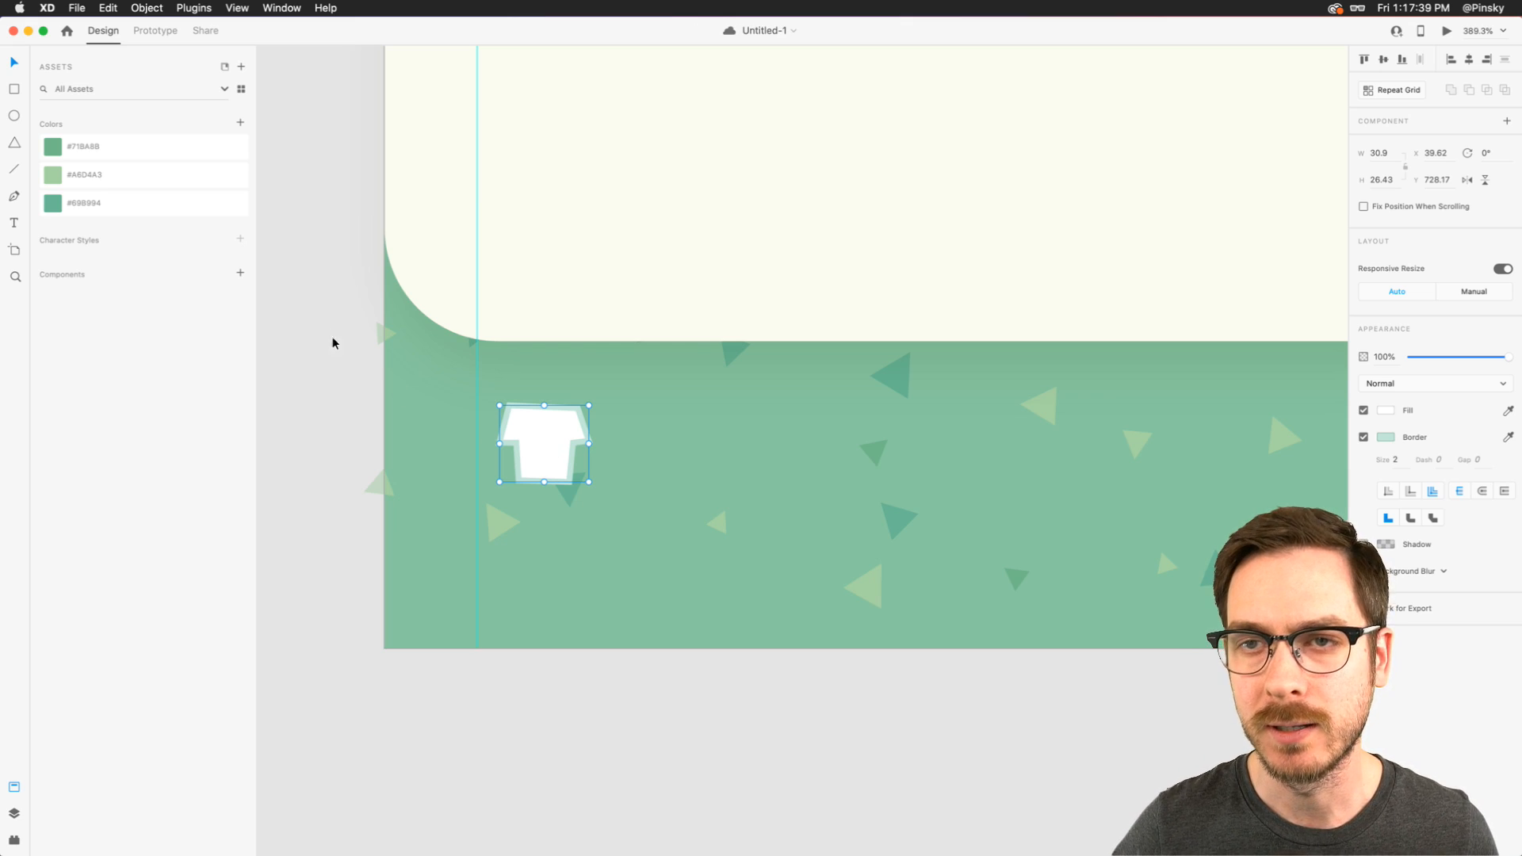
- Add a "Home" text label directly beneath the T-shirt and scale it down to font size 13
{"action": "left_click", "coordinate": [16, 223]}
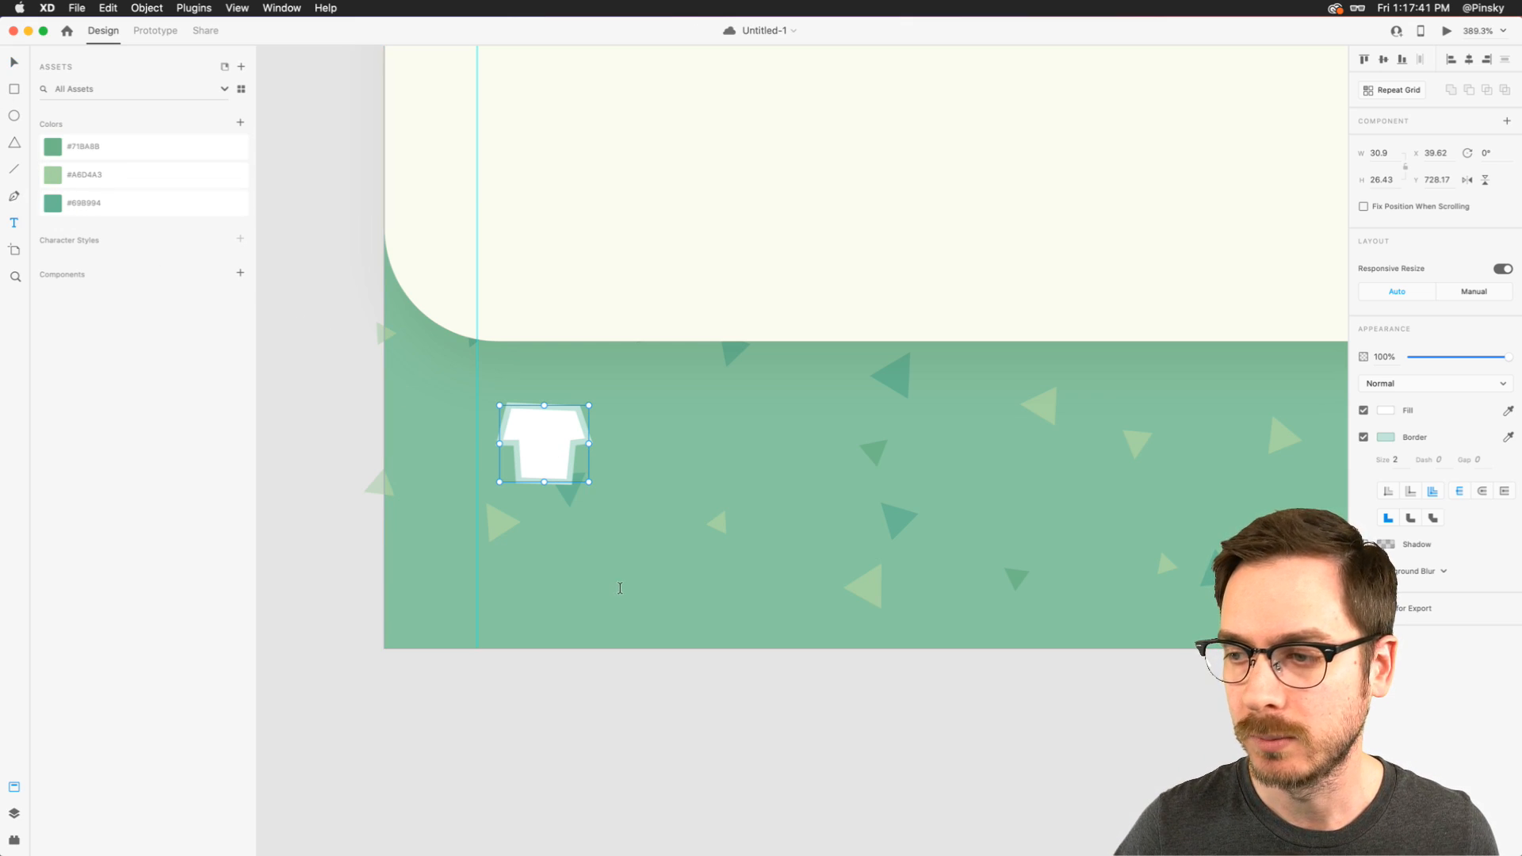
{"action": "left_click", "coordinate": [550, 554]}
{"action": "type", "text": "Home"}
{"action": "key", "text": "Escape"}
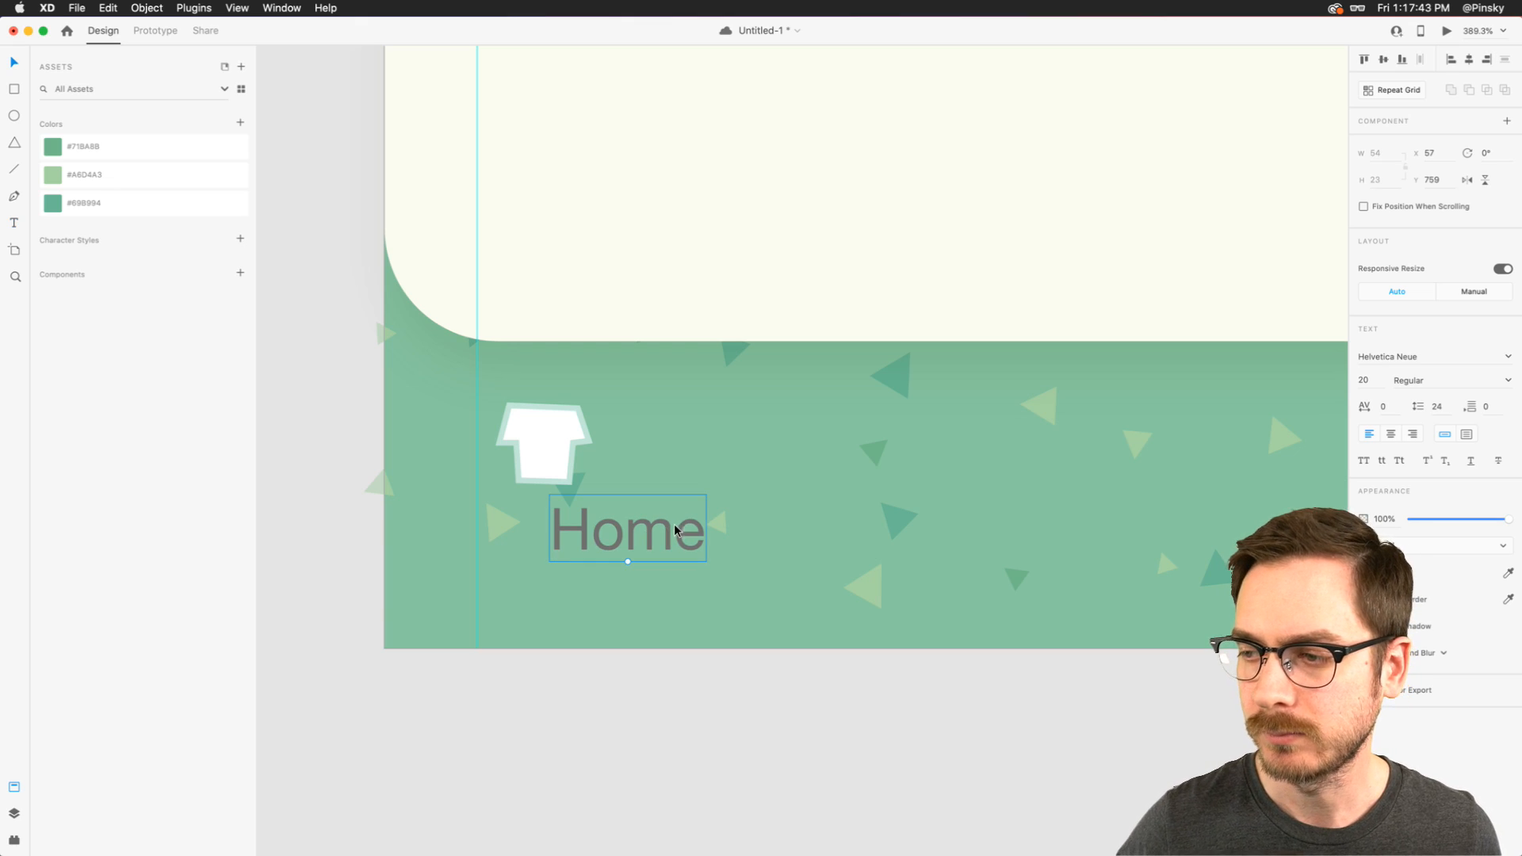
{"action": "left_click_drag", "start_coordinate": [673, 531], "coordinate": [596, 525]}
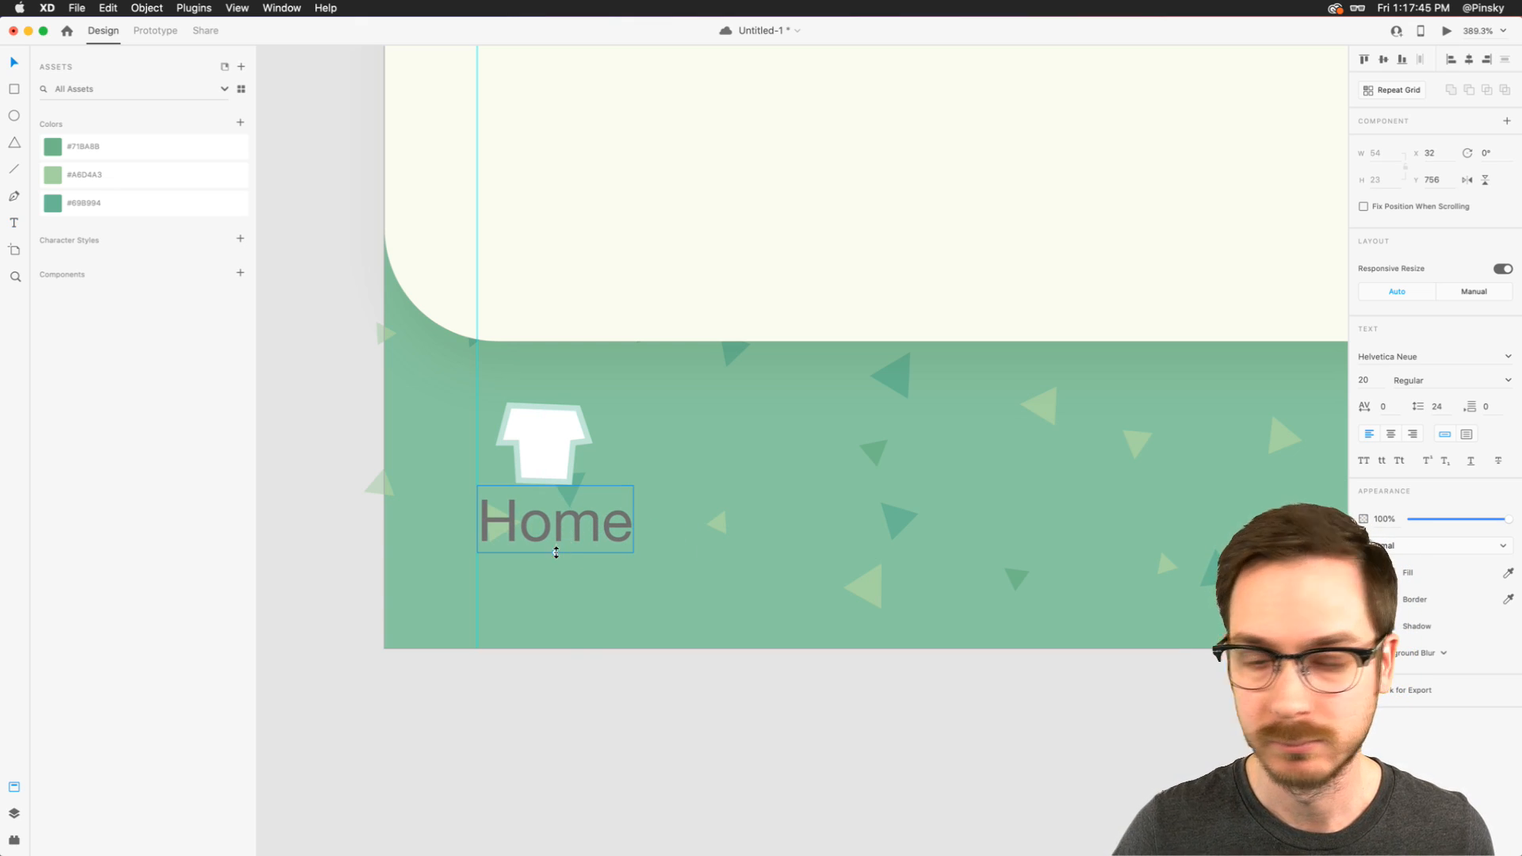
{"action": "key", "text": "Up"}
{"action": "left_click_drag", "start_coordinate": [557, 548], "coordinate": [570, 522]}
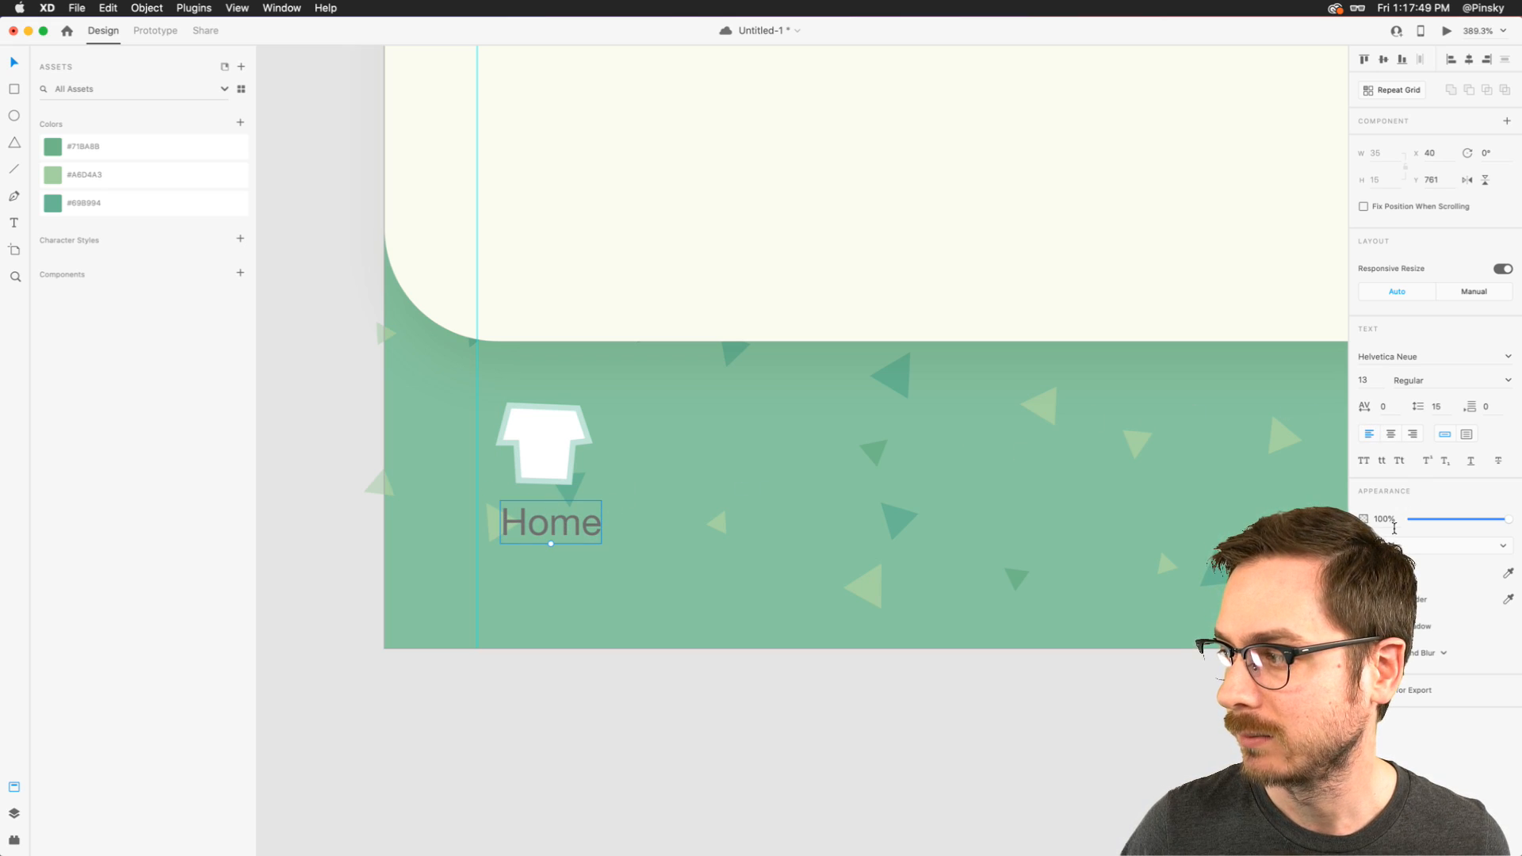
- Change the Home label's fill to white and its font to Skolar Latin
{"action": "left_click", "coordinate": [1364, 571]}
{"action": "left_click", "coordinate": [1205, 488]}
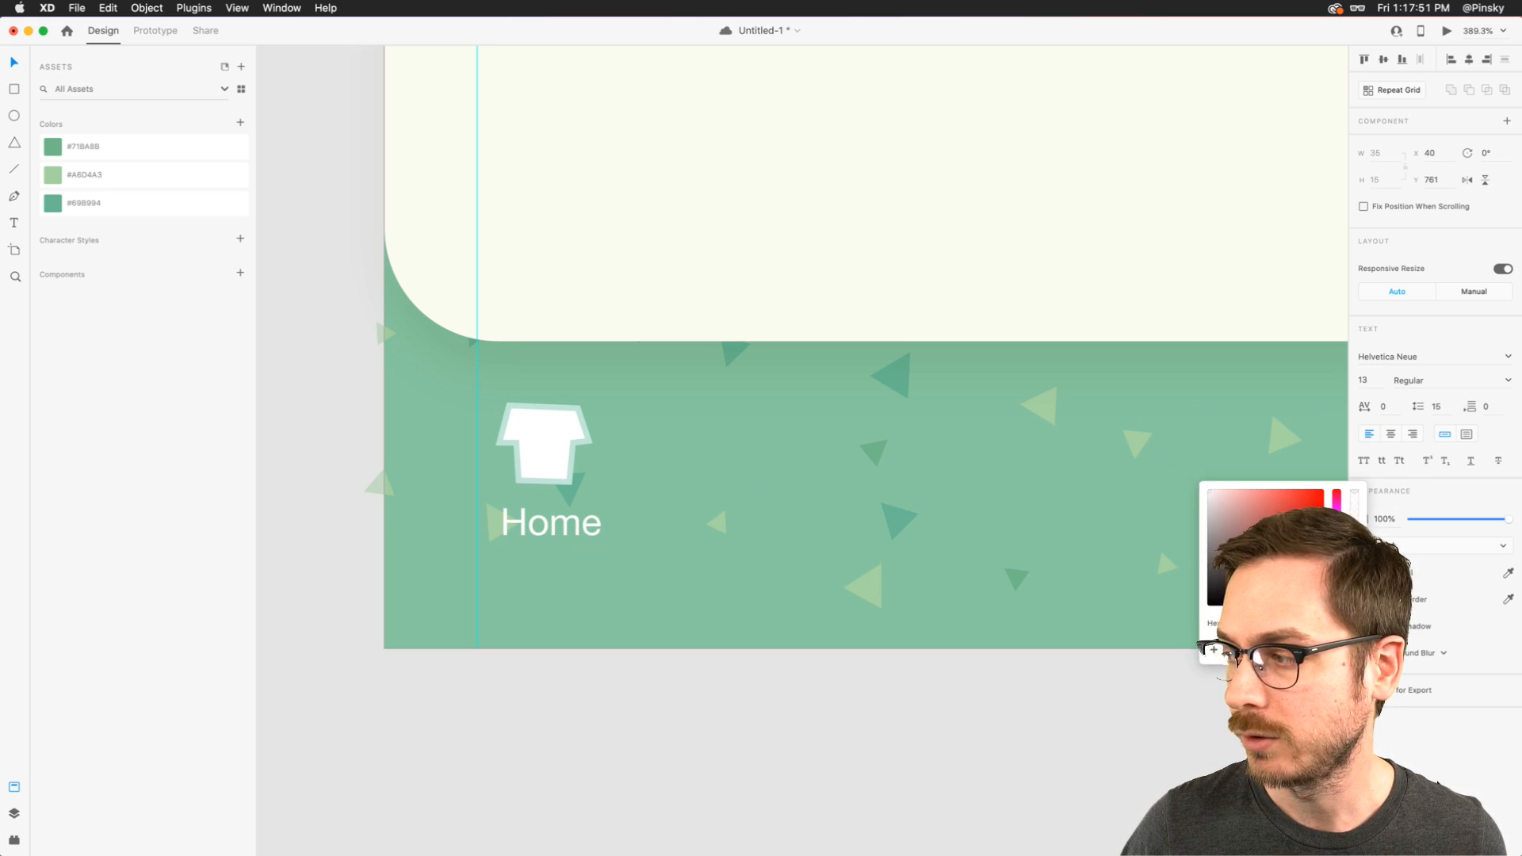
{"action": "key", "text": "Escape"}
{"action": "left_click", "coordinate": [1385, 358]}
{"action": "type", "text": "Skolar Latin"}
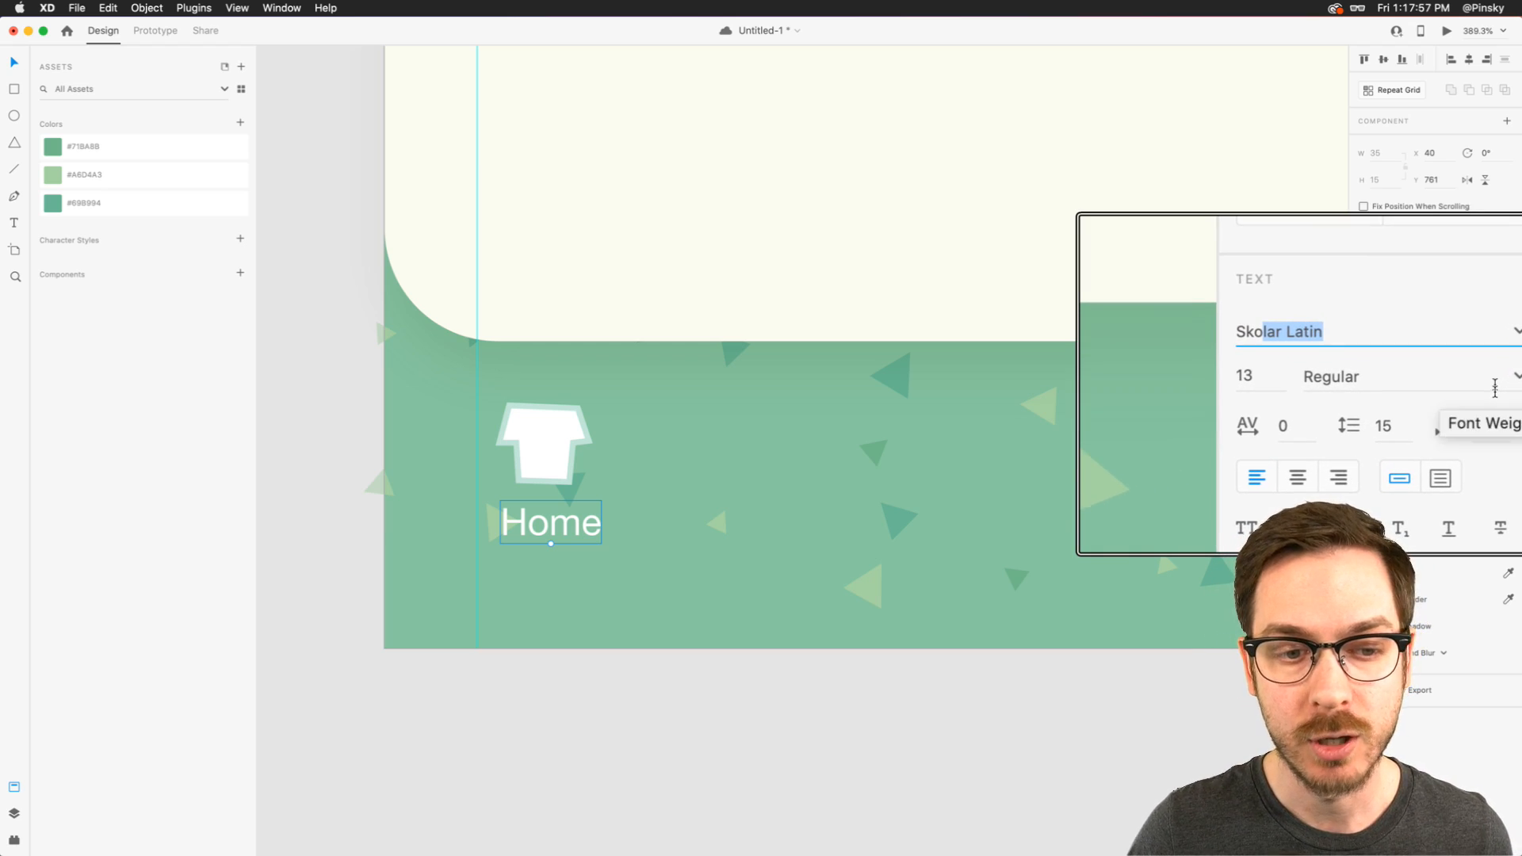
{"action": "key", "text": "Return"}
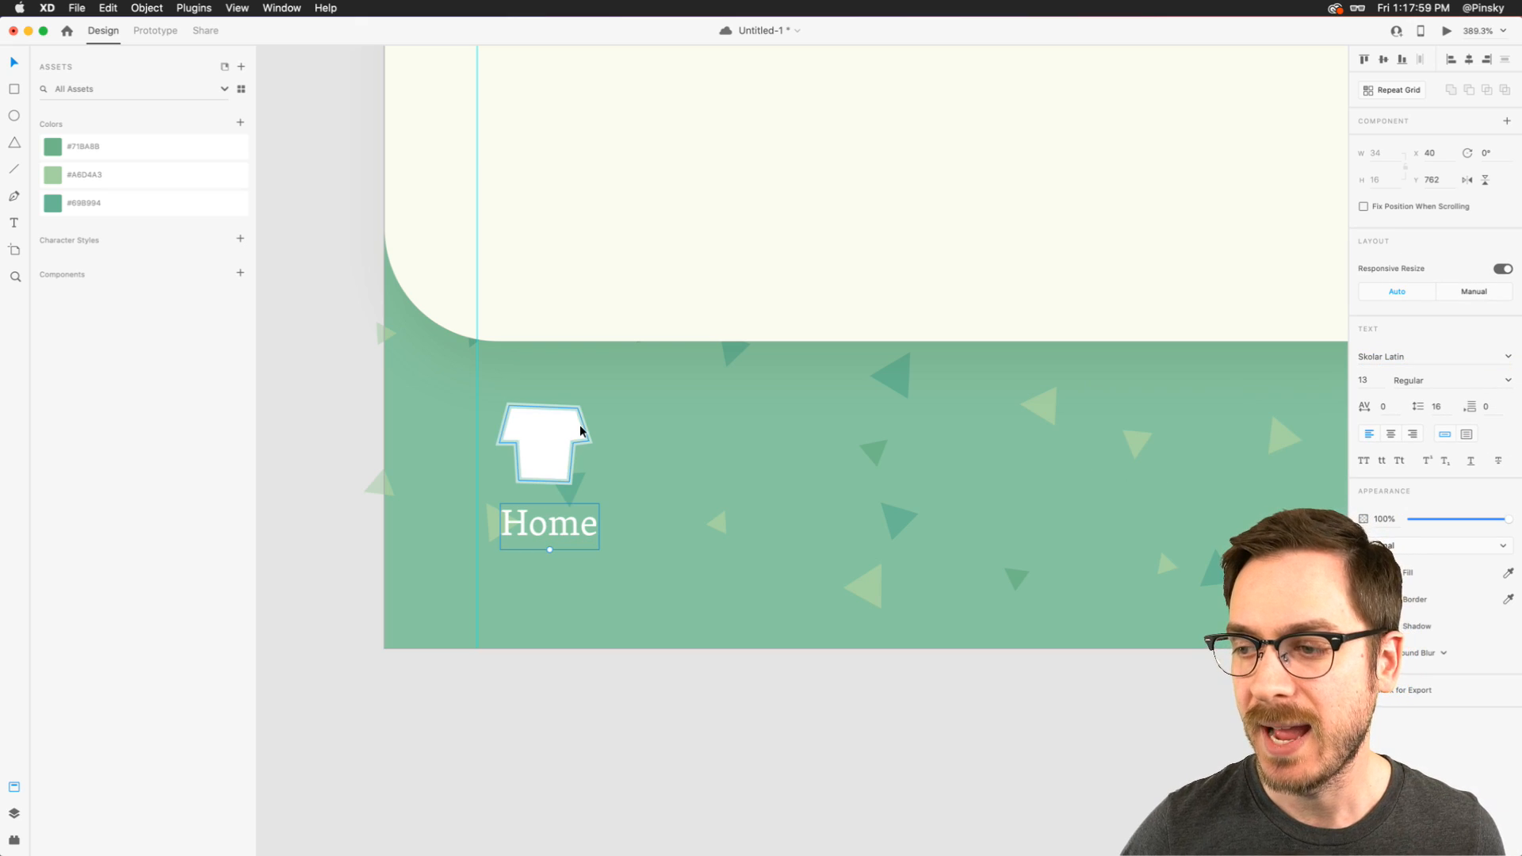
- Give the Home label Medium weight and centred alignment, and position it beneath the T-shirt at X 38, Y 759
{"action": "left_click_drag", "start_coordinate": [580, 532], "coordinate": [576, 525]}
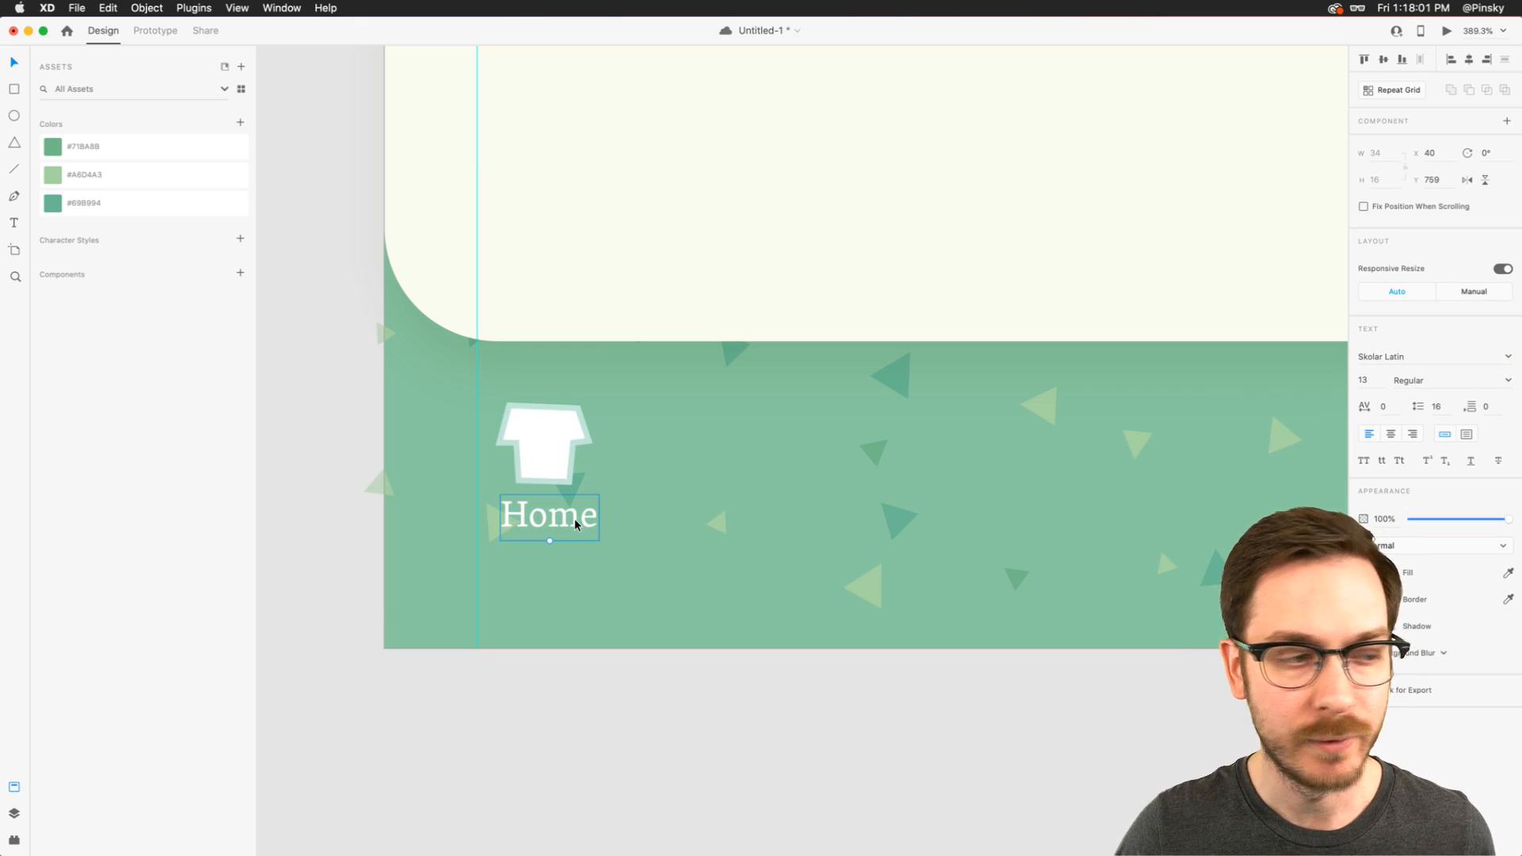
{"action": "left_click", "coordinate": [1427, 380]}
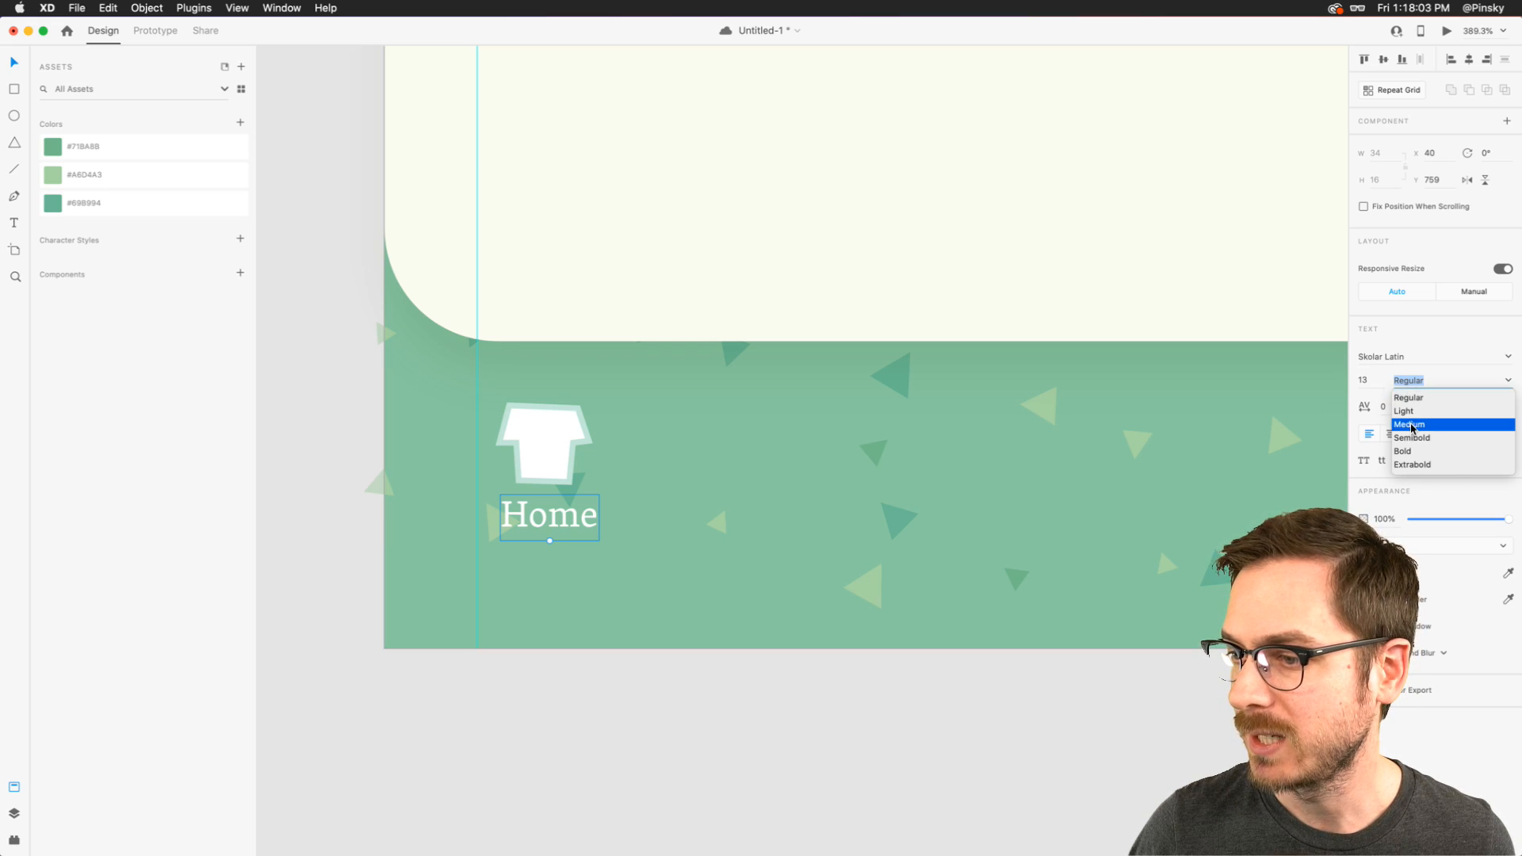
{"action": "left_click", "coordinate": [1417, 426]}
{"action": "left_click_drag", "start_coordinate": [555, 520], "coordinate": [547, 519]}
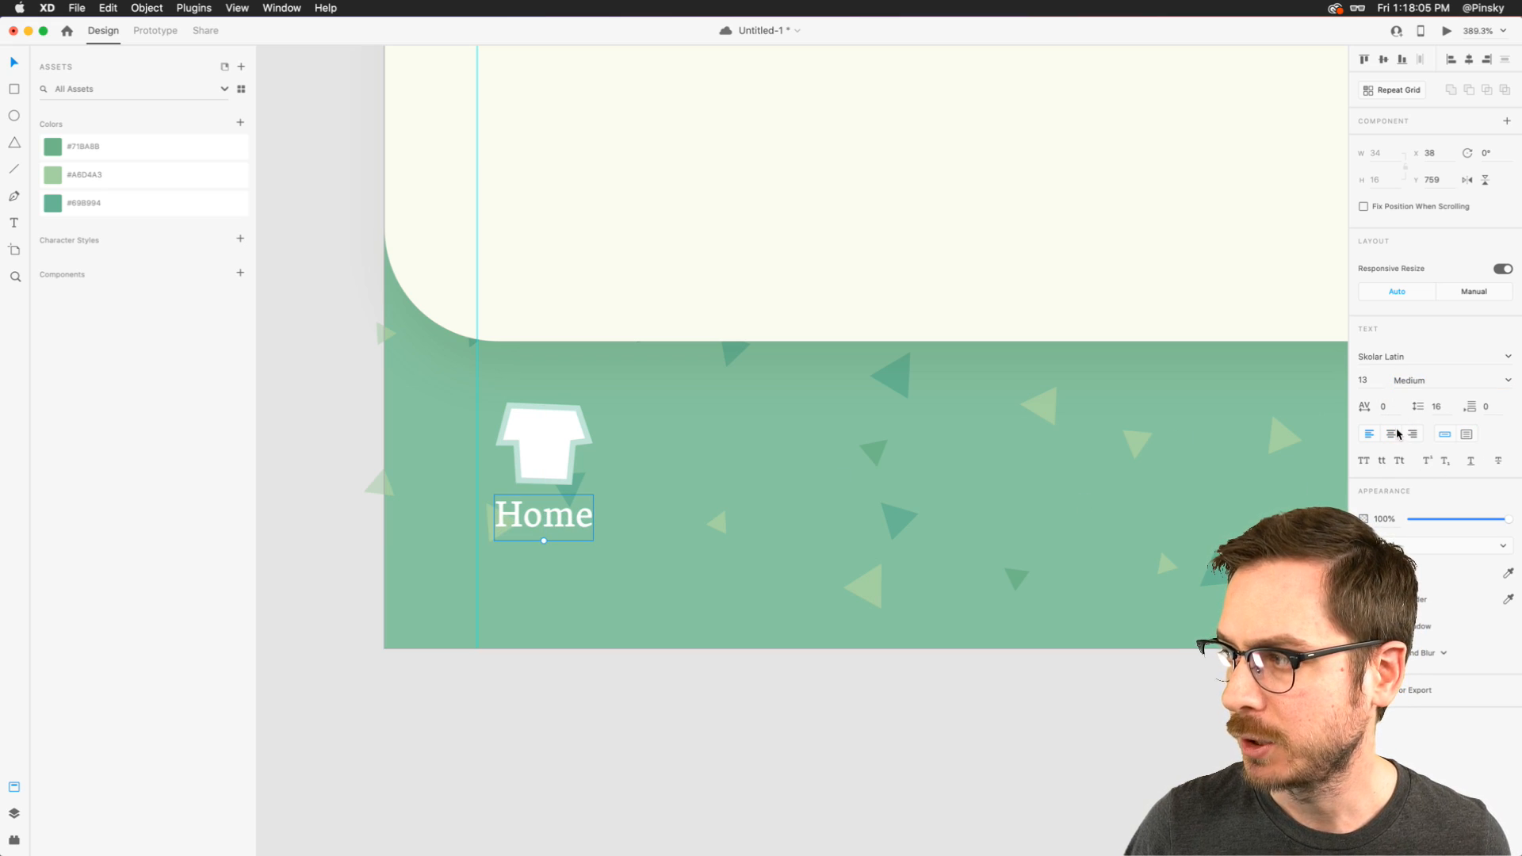
- Preview the iPhone screen in its own window to check the size of the T-shirt icon and Home label
{"action": "scroll", "coordinate": [588, 483], "scroll_direction": "down", "scroll_amount": 5}
{"action": "key", "text": "super+Return"}
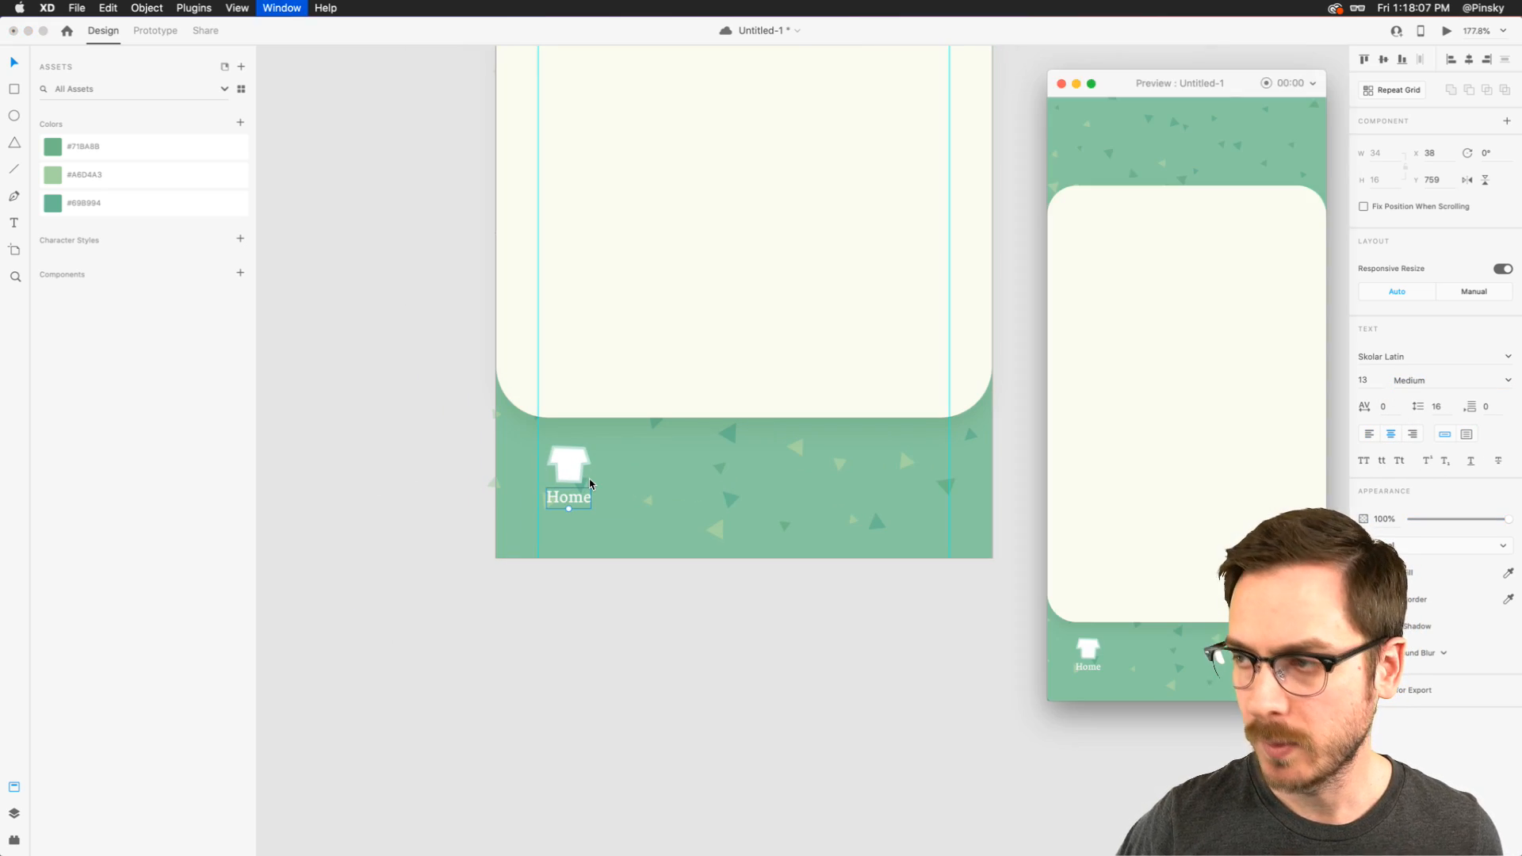
{"action": "left_click_drag", "start_coordinate": [1229, 75], "coordinate": [532, 77]}
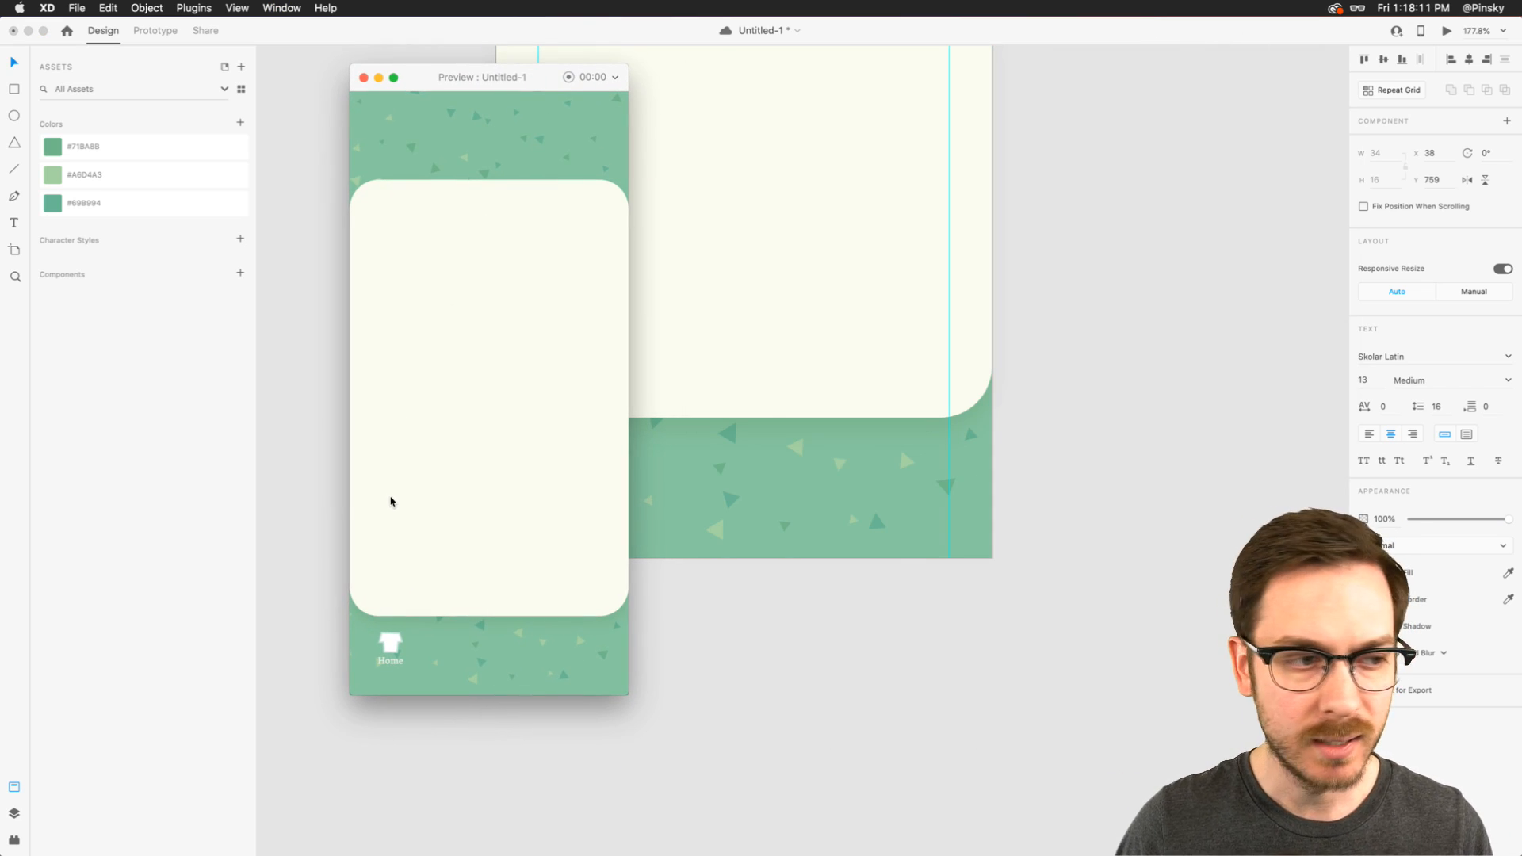
{"action": "left_click", "coordinate": [652, 466]}
- Raise the T-shirt's two shoulder anchor points by 2 px and move them both slightly inward
{"action": "scroll", "coordinate": [652, 466], "scroll_direction": "up", "scroll_amount": 5}
{"action": "left_click", "coordinate": [439, 432]}
{"action": "double_click", "coordinate": [438, 431]}
{"action": "left_click_drag", "start_coordinate": [364, 388], "coordinate": [470, 412]}
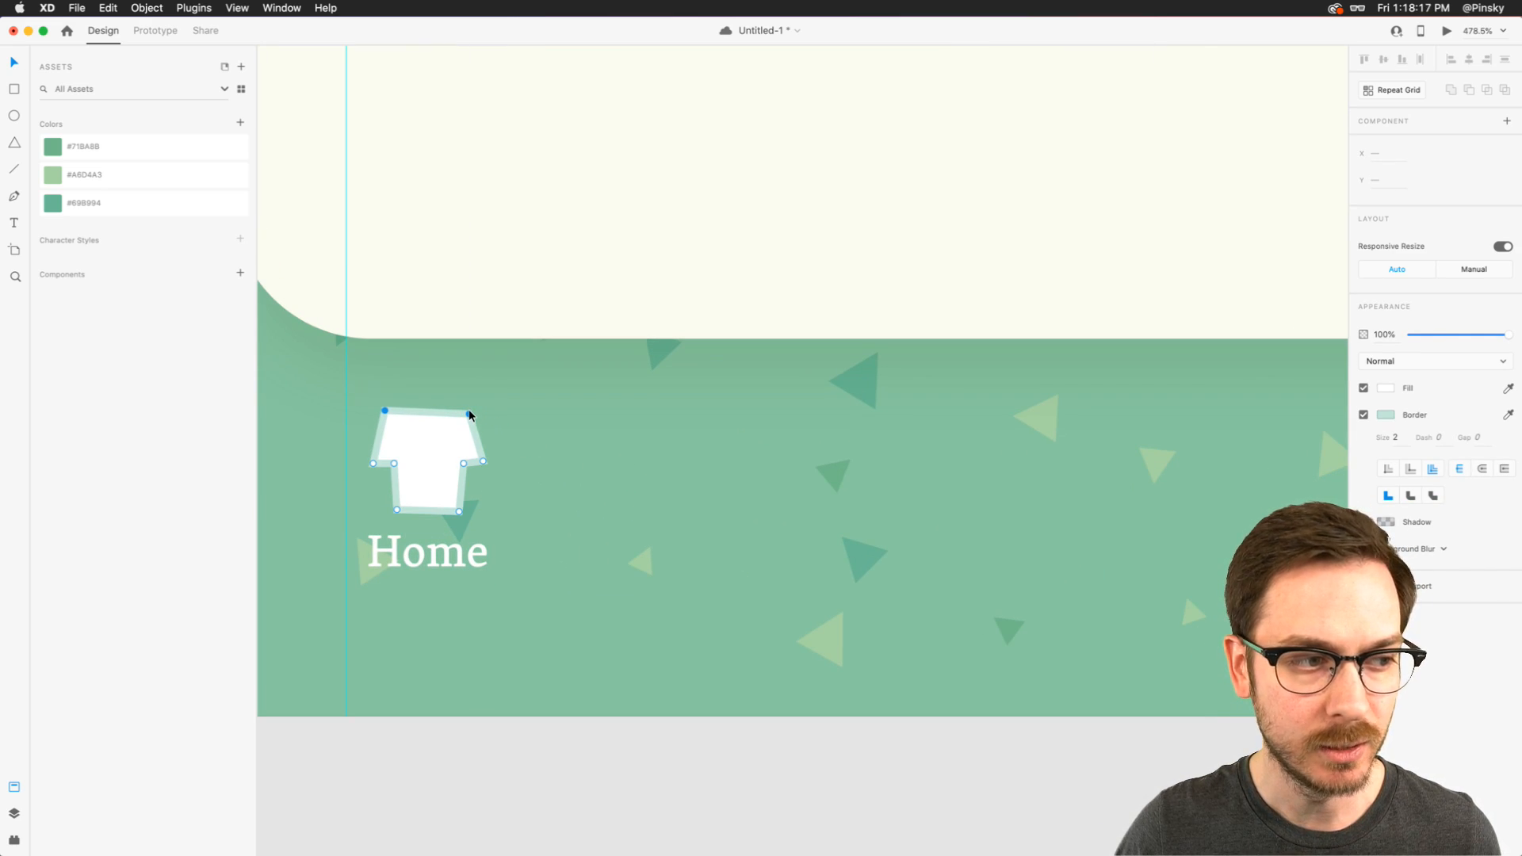
{"action": "left_click", "coordinate": [398, 404]}
{"action": "double_click", "coordinate": [384, 409]}
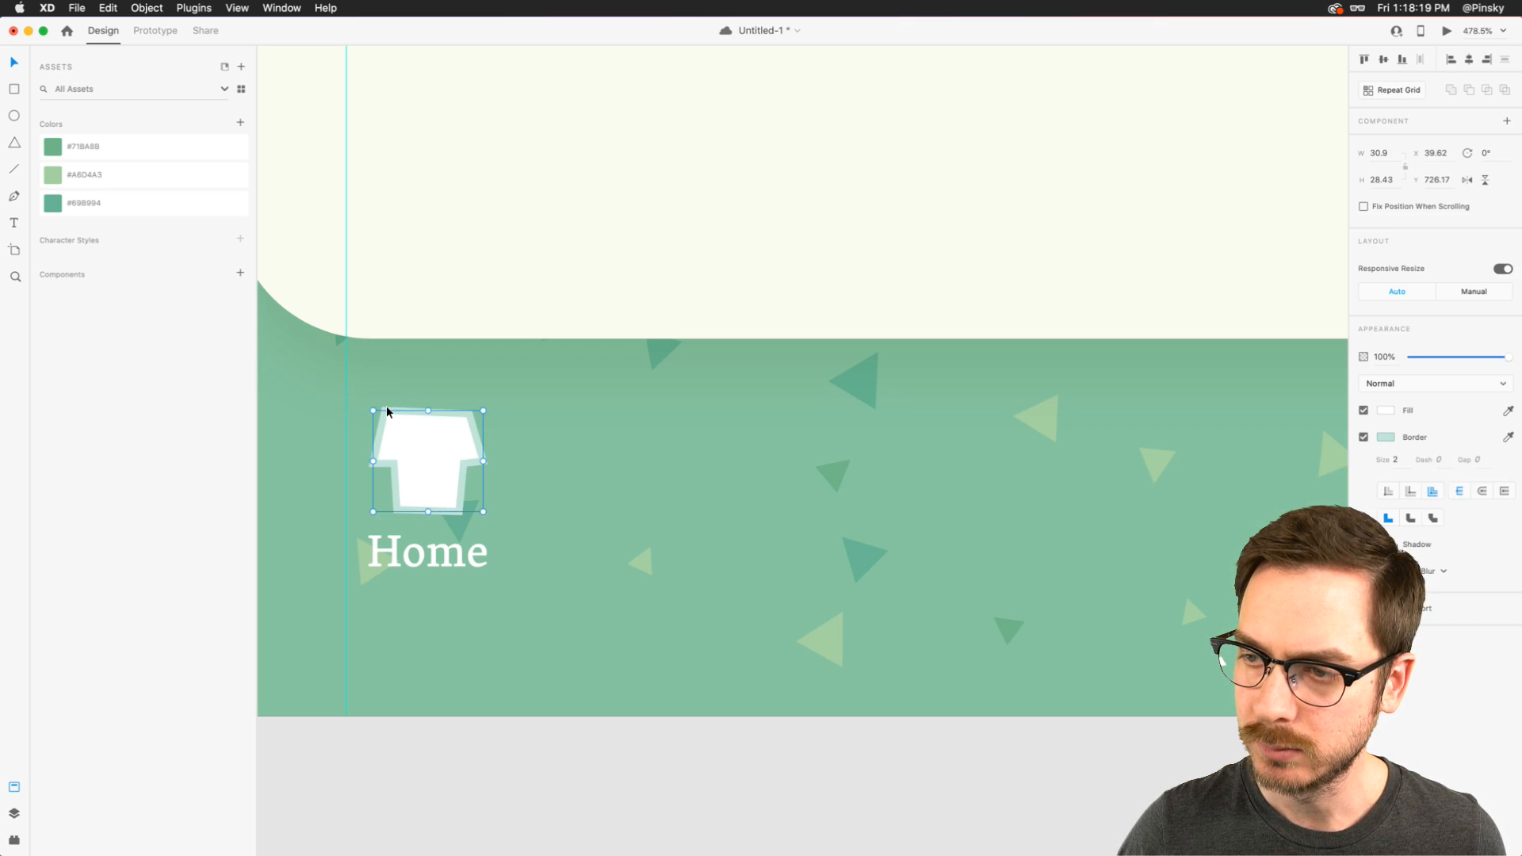
{"action": "left_click_drag", "start_coordinate": [469, 415], "coordinate": [465, 412]}
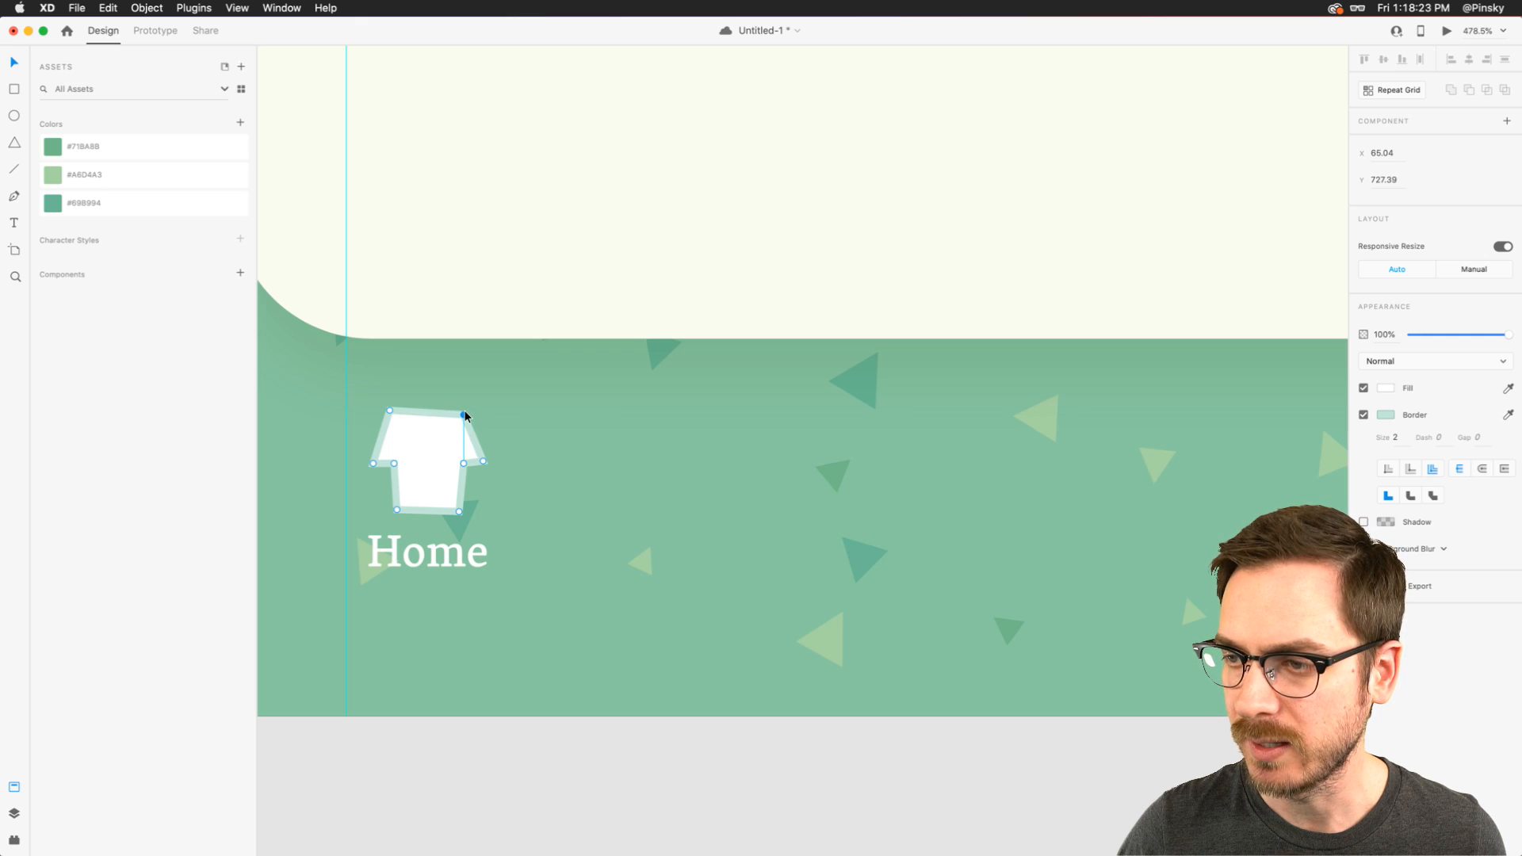
- Shorten the T-shirt by raising its two hem anchor points, and move the Home label up to Y 757
{"action": "scroll", "coordinate": [464, 412], "scroll_direction": "down", "scroll_amount": 5}
{"action": "scroll", "coordinate": [465, 412], "scroll_direction": "up", "scroll_amount": 3}
{"action": "scroll", "coordinate": [464, 414], "scroll_direction": "up", "scroll_amount": 5}
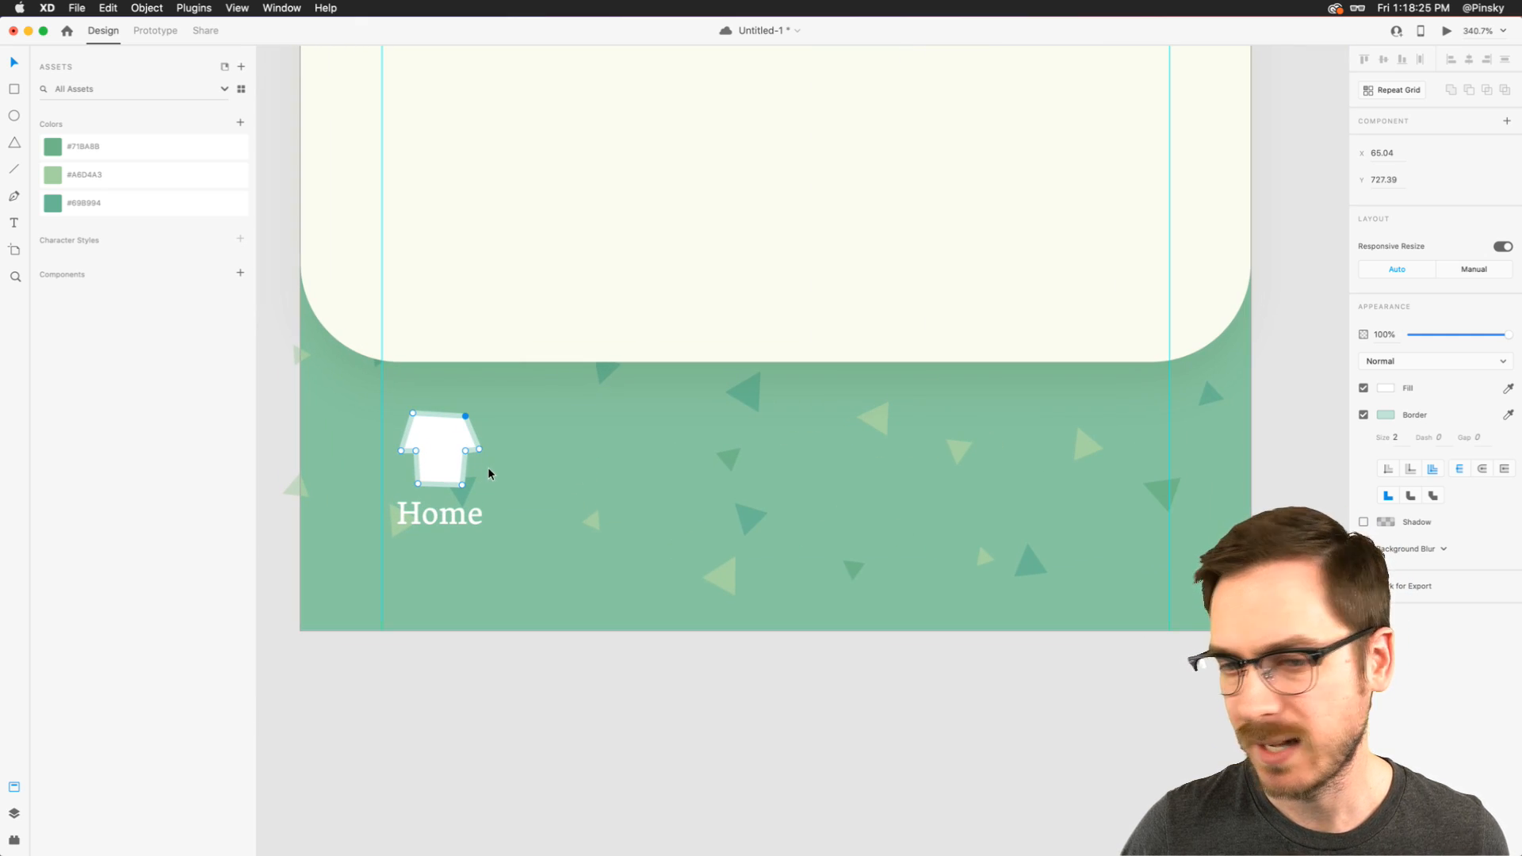
{"action": "left_click_drag", "start_coordinate": [410, 471], "coordinate": [462, 479]}
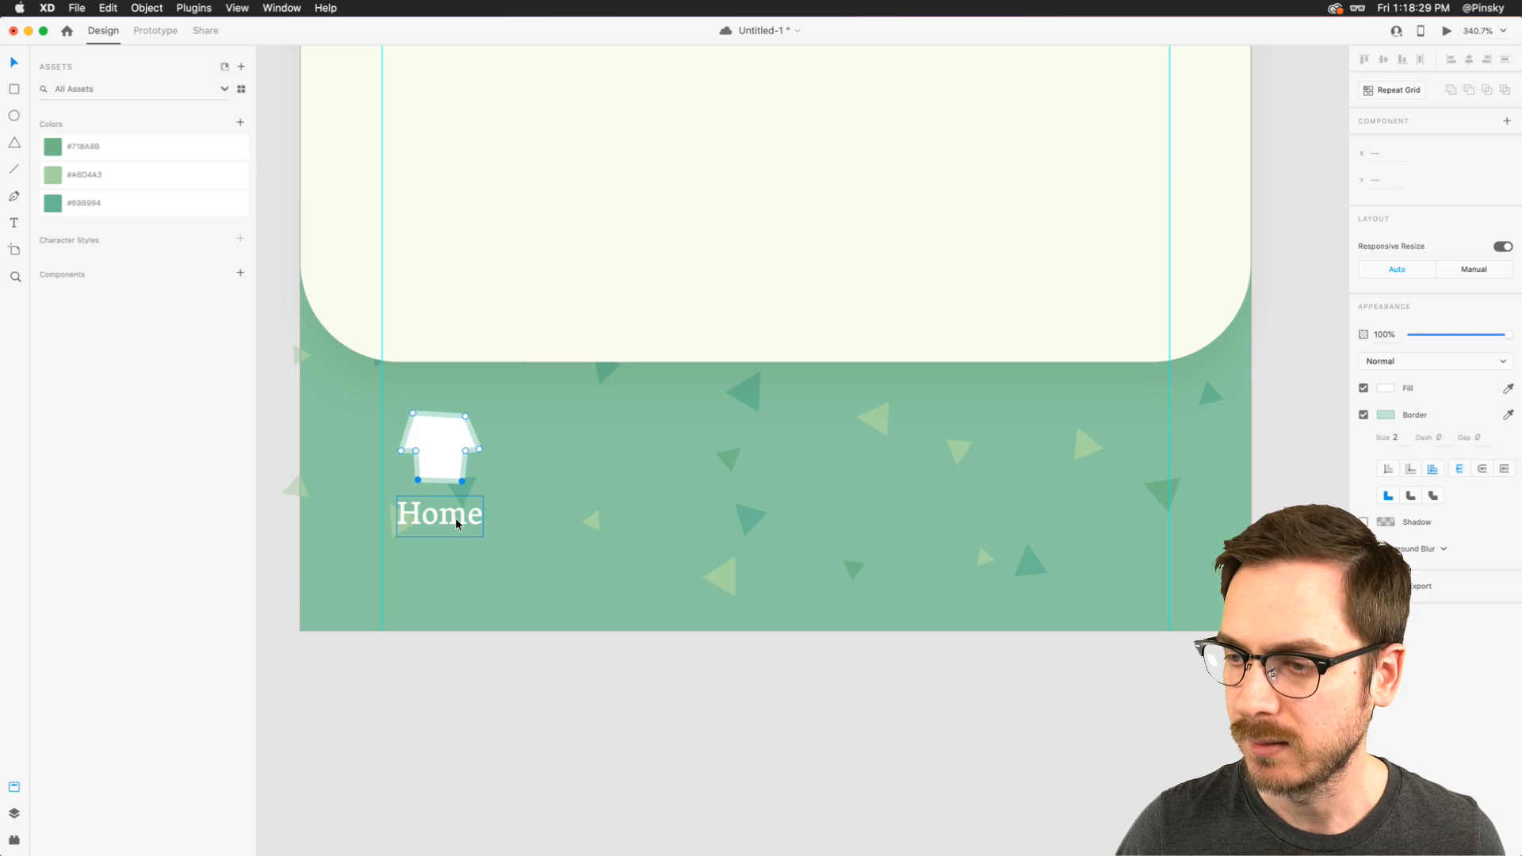
{"action": "left_click", "coordinate": [526, 523]}
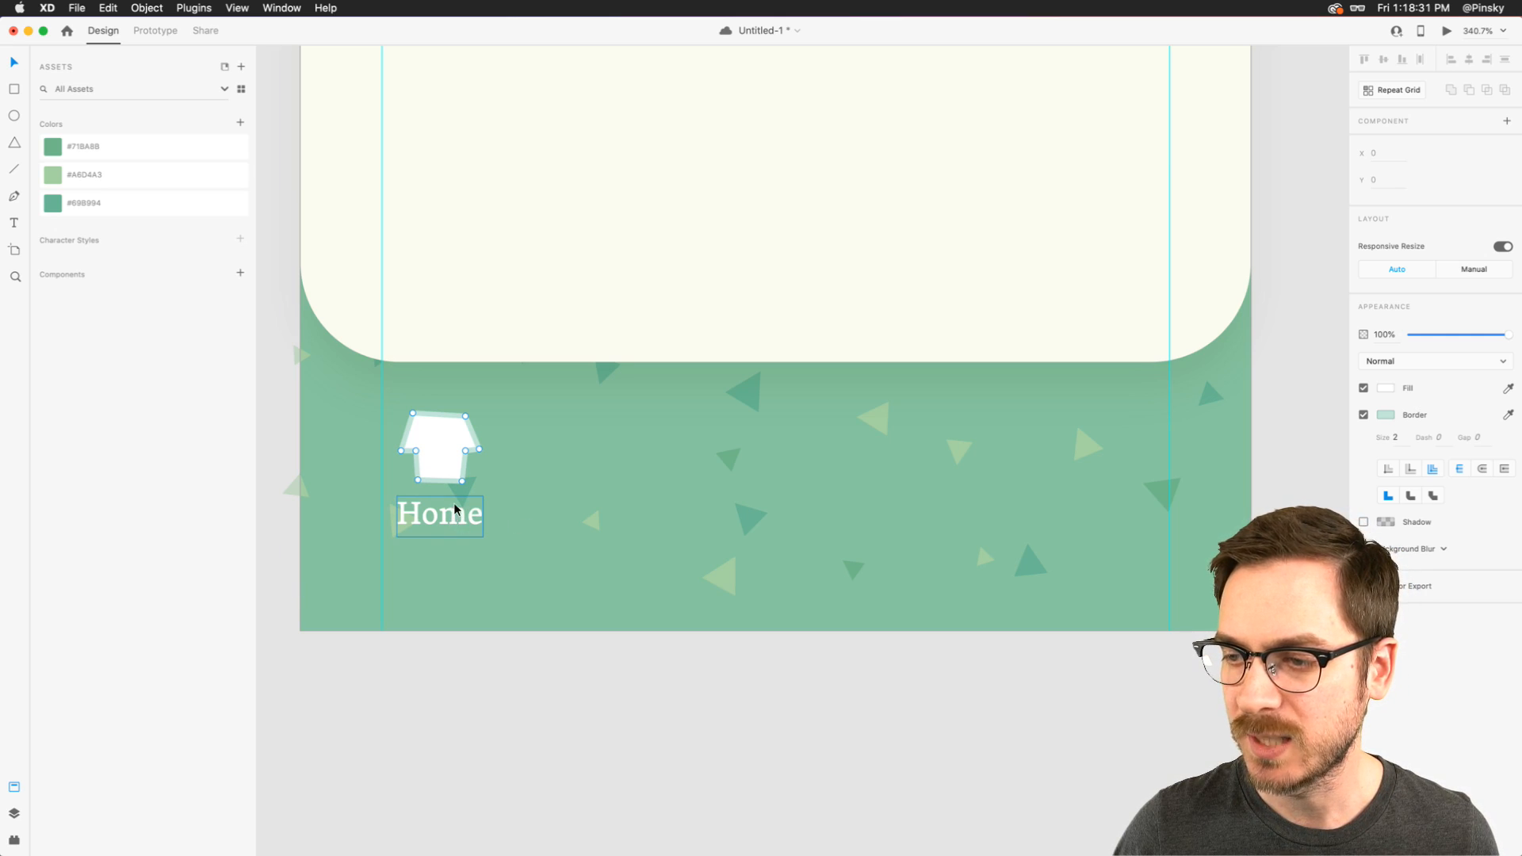
{"action": "key", "text": "Escape"}
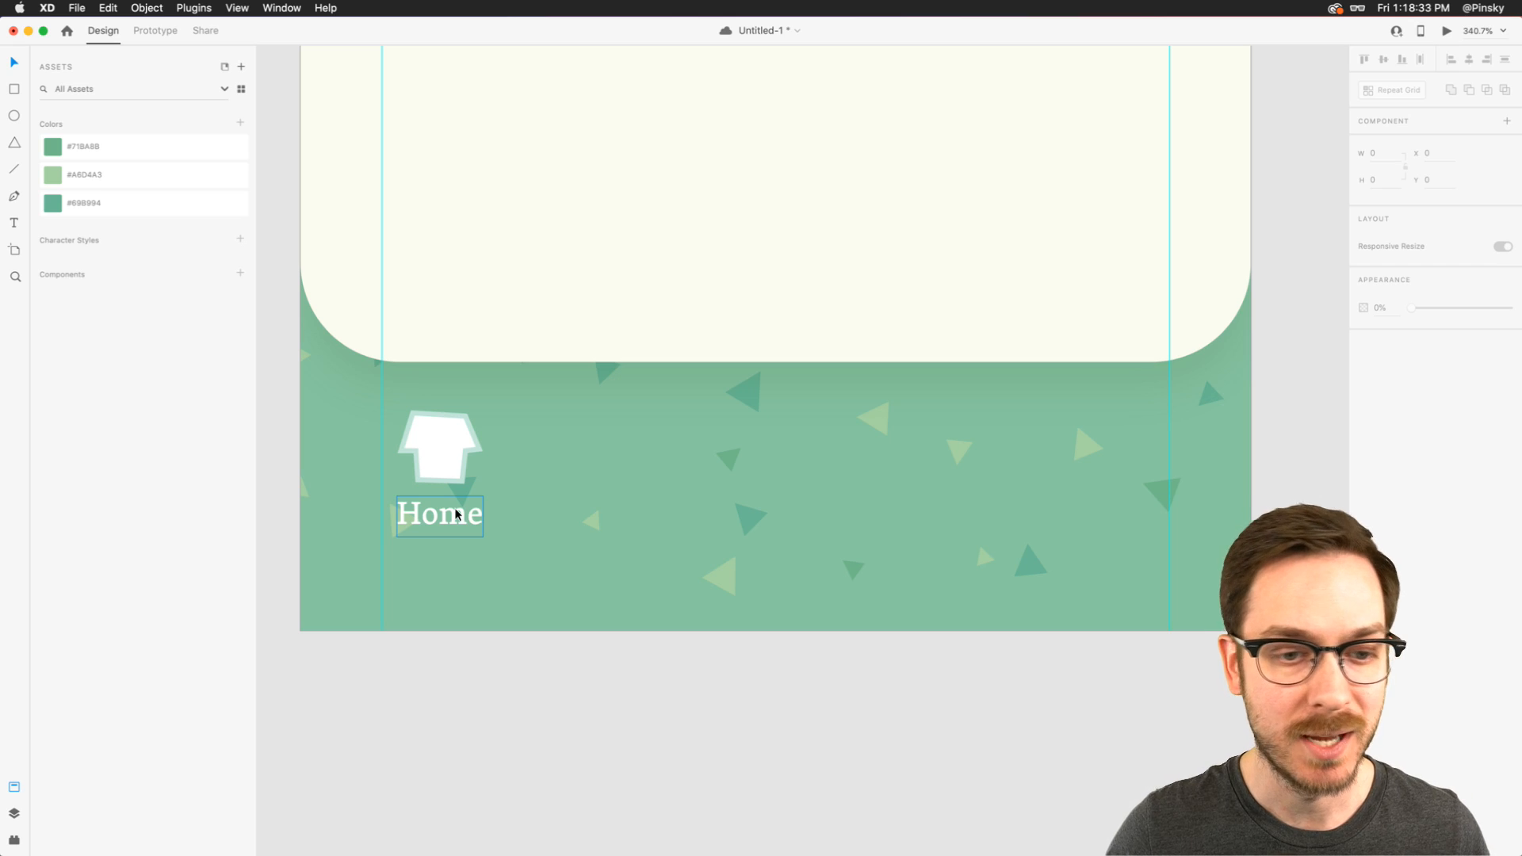
{"action": "left_click", "coordinate": [456, 514]}
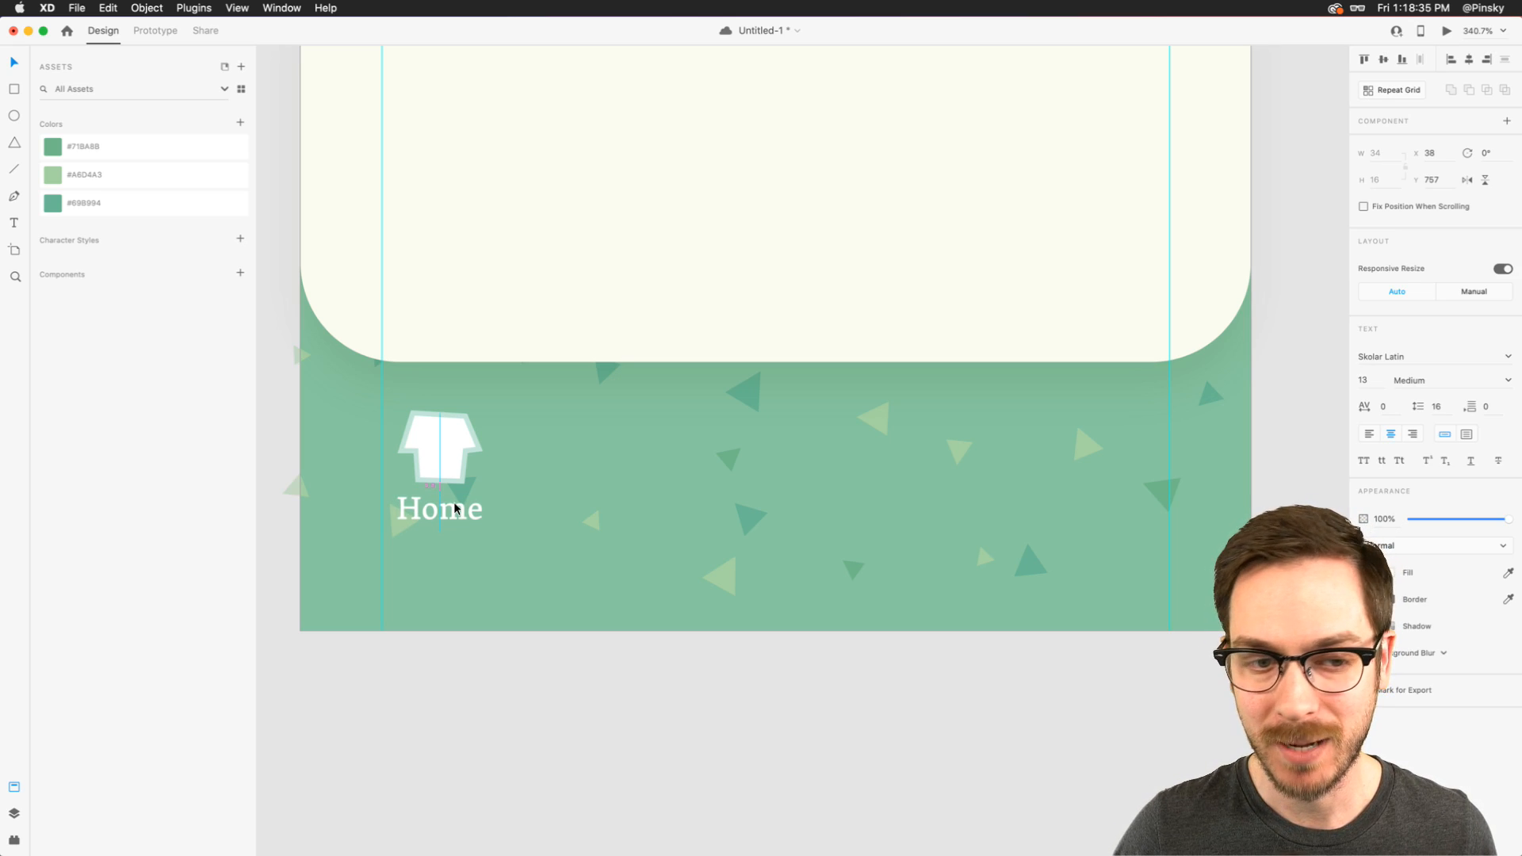
- Scale the T-shirt and Home label up together slightly, bringing the label to font size 14, and place the label at X 39, Y 760
{"action": "scroll", "coordinate": [456, 508], "scroll_direction": "down", "scroll_amount": 5}
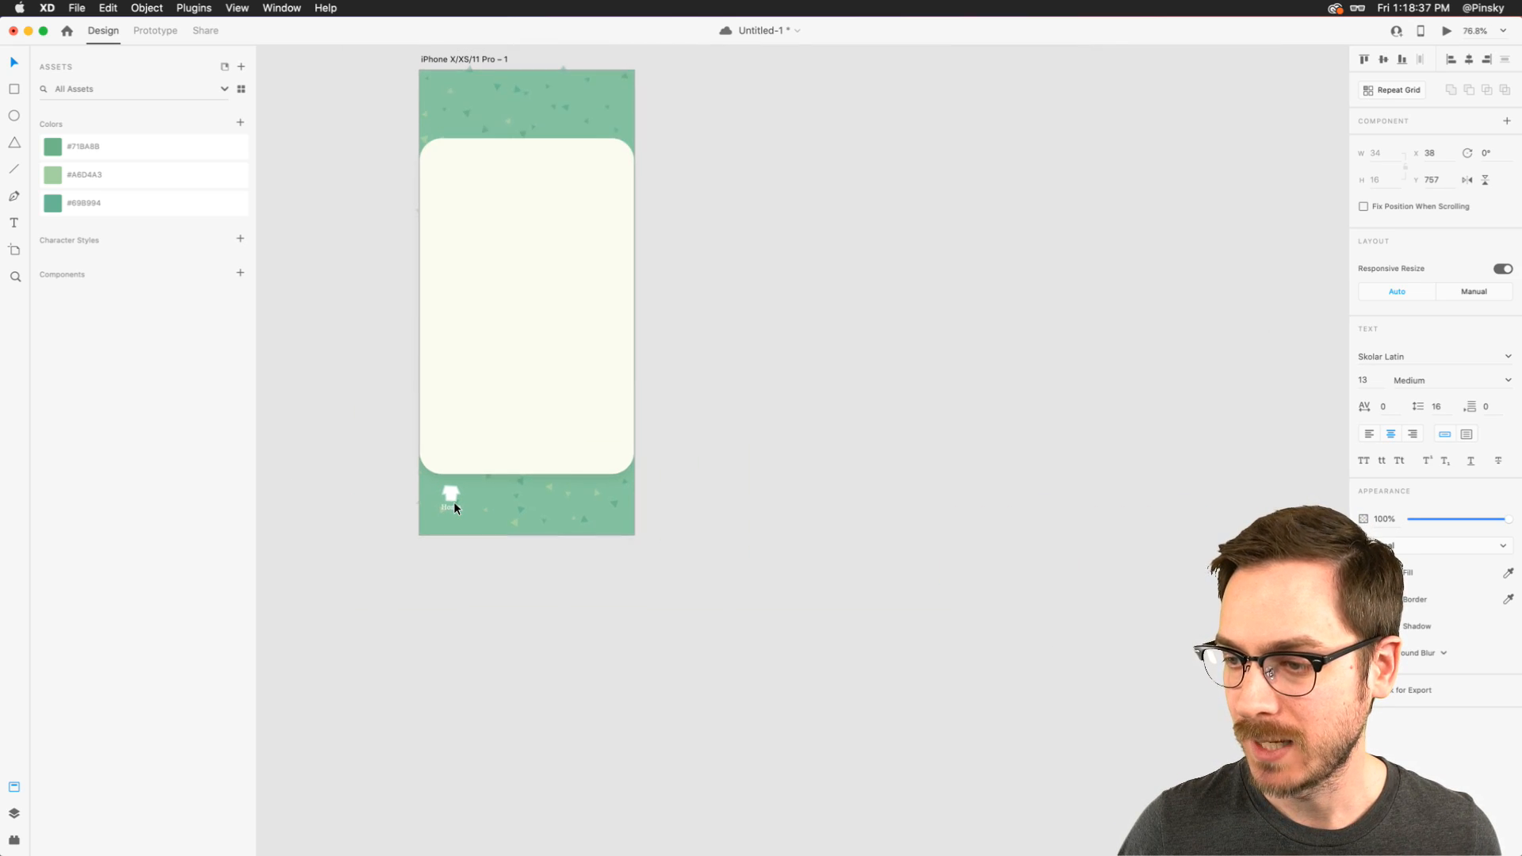
{"action": "scroll", "coordinate": [454, 503], "scroll_direction": "up", "scroll_amount": 5}
{"action": "left_click", "coordinate": [457, 485], "text": "shift"}
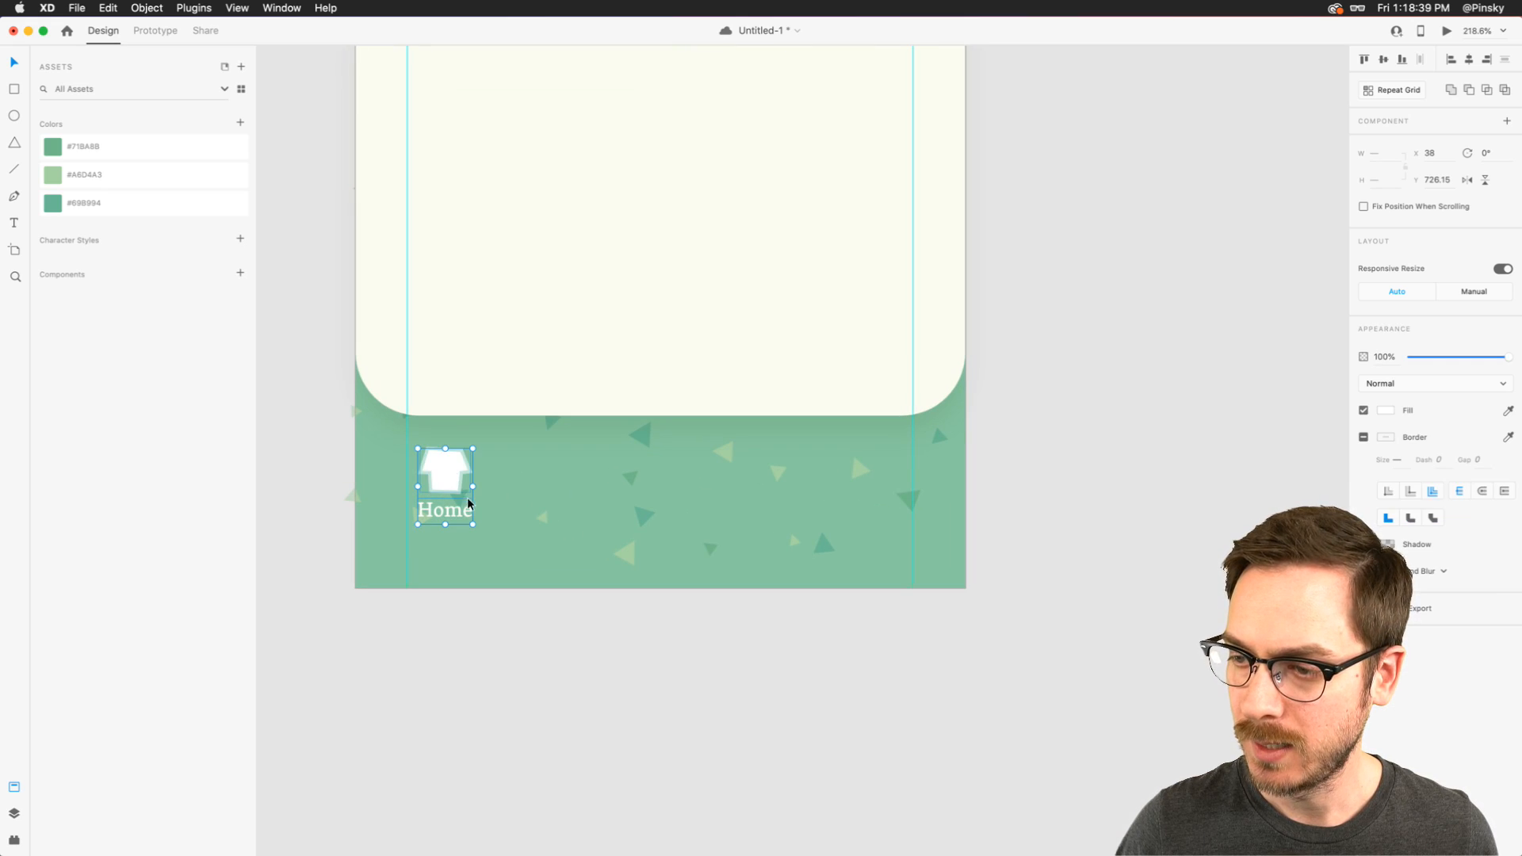
{"action": "mouse_move", "coordinate": [472, 523]}
{"action": "left_mouse_down"}
{"action": "mouse_move", "coordinate": [489, 535]}
{"action": "mouse_move", "coordinate": [457, 524]}
{"action": "left_mouse_up"}
{"action": "left_click", "coordinate": [453, 517]}
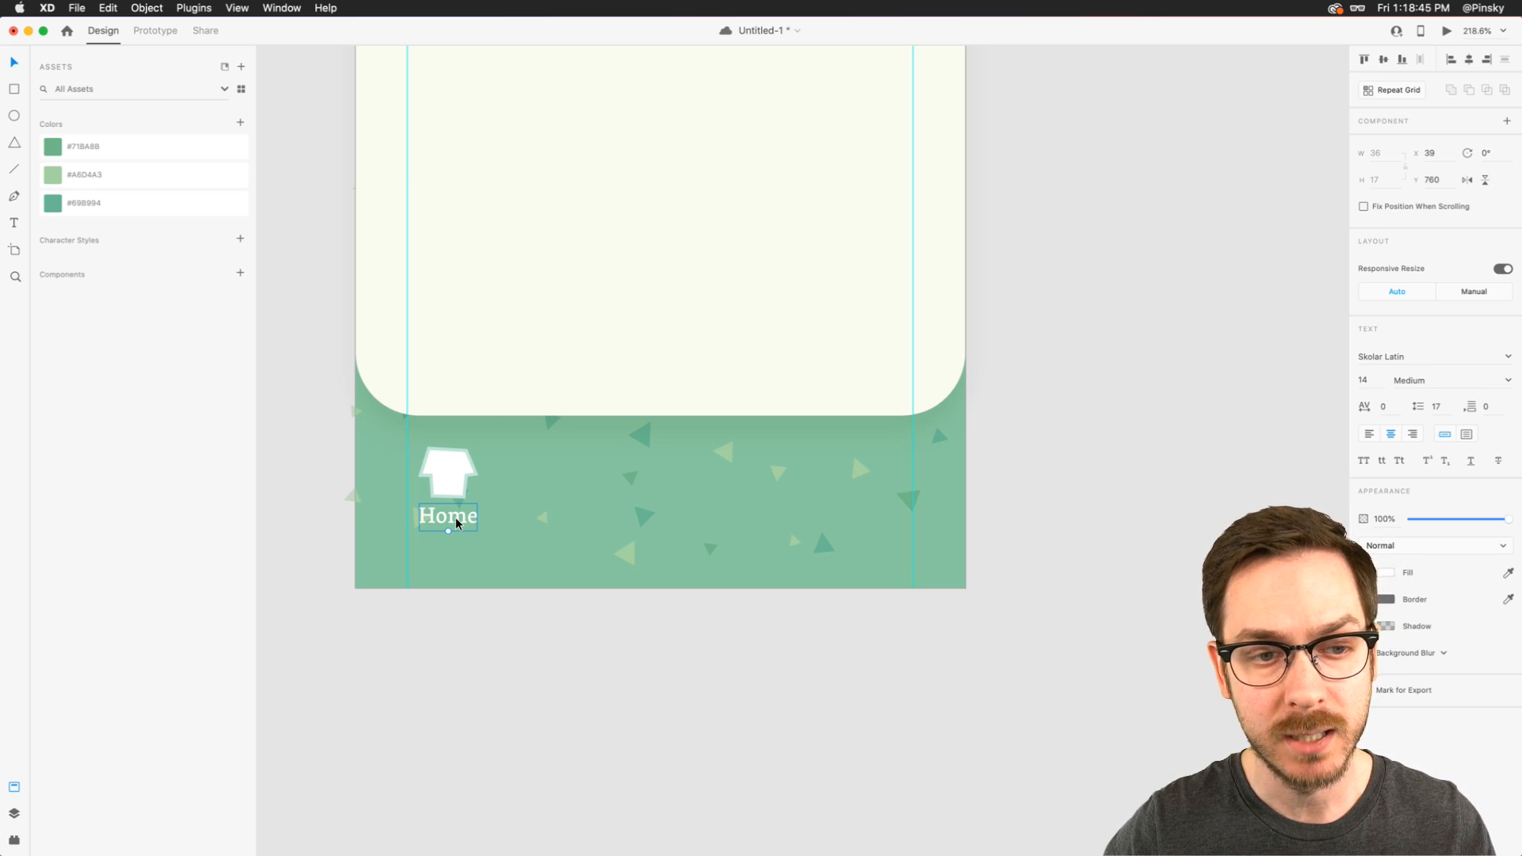
- Group the T-shirt icon with its Home label, name the group "Home" and save the document
{"action": "scroll", "coordinate": [604, 493], "scroll_direction": "up", "scroll_amount": 3}
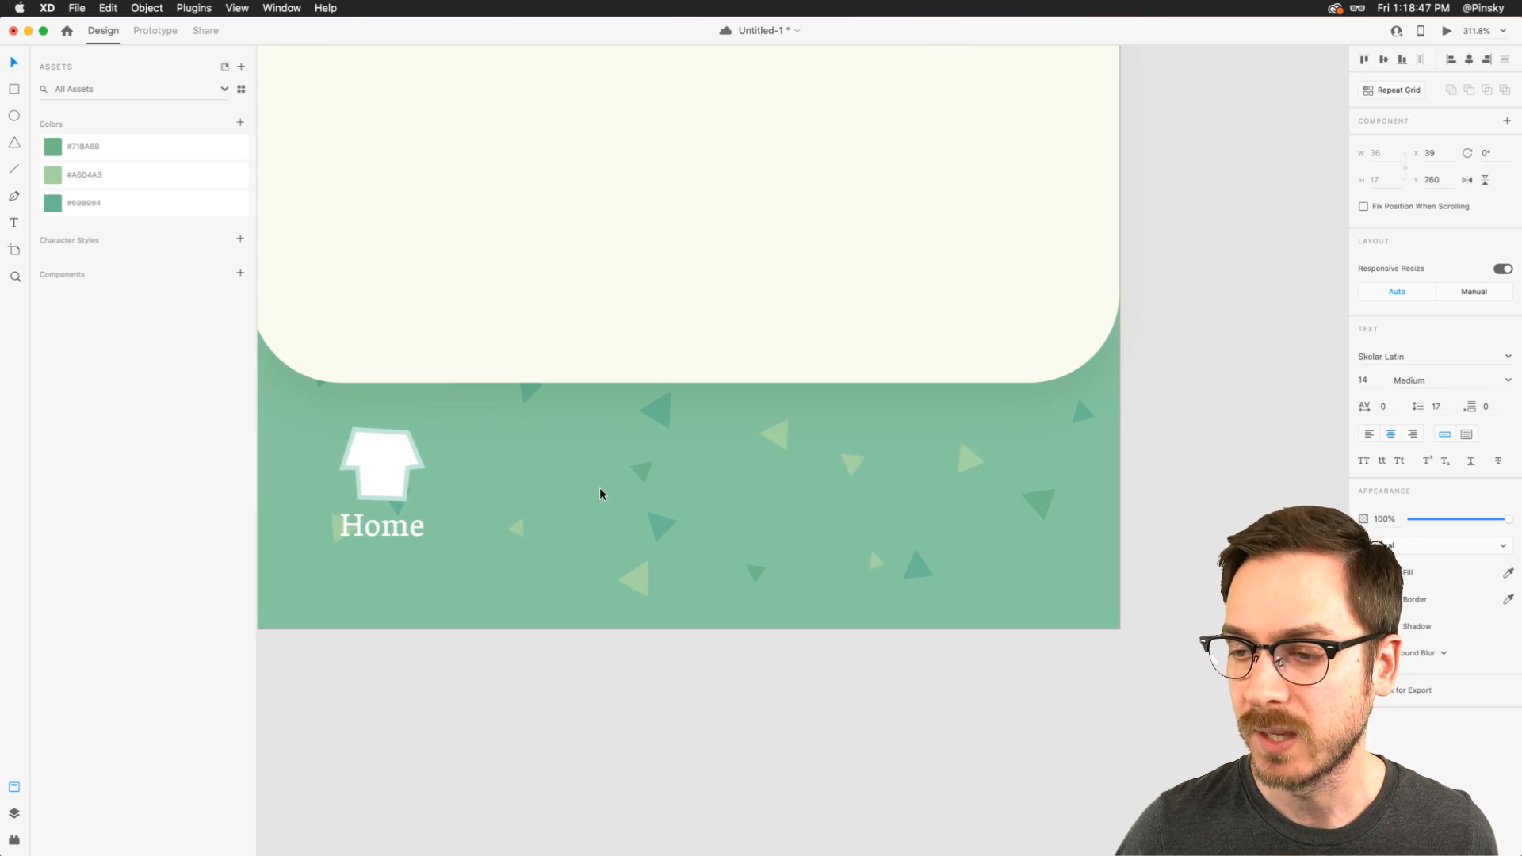
{"action": "key", "text": "super+y"}
{"action": "left_click", "coordinate": [89, 136], "text": "shift"}
{"action": "key", "text": "super+g"}
{"action": "double_click", "coordinate": [67, 119]}
{"action": "type", "text": "Home"}
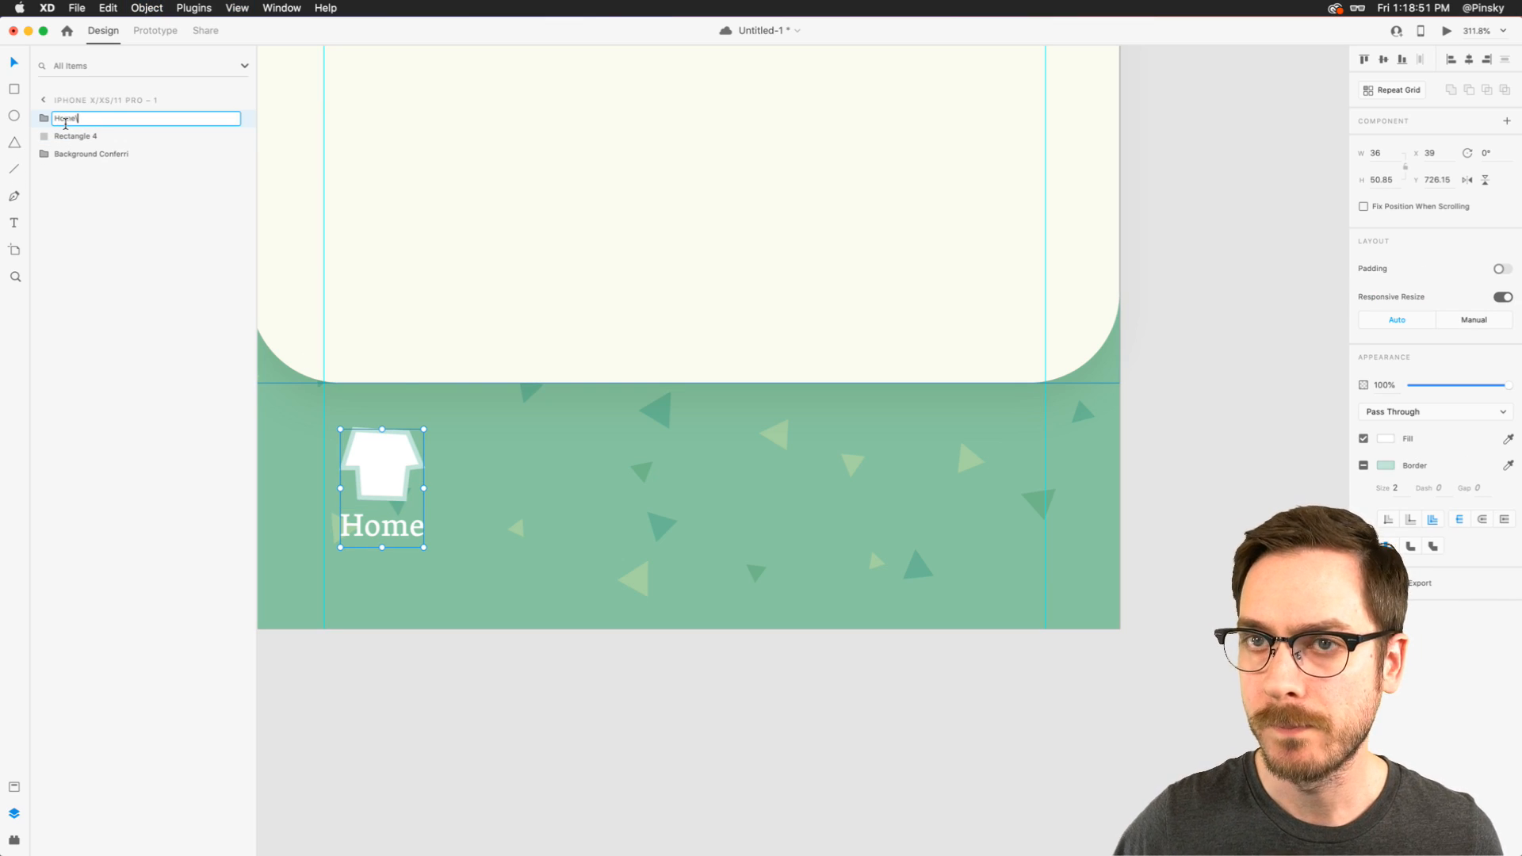
{"action": "key", "text": "Return"}
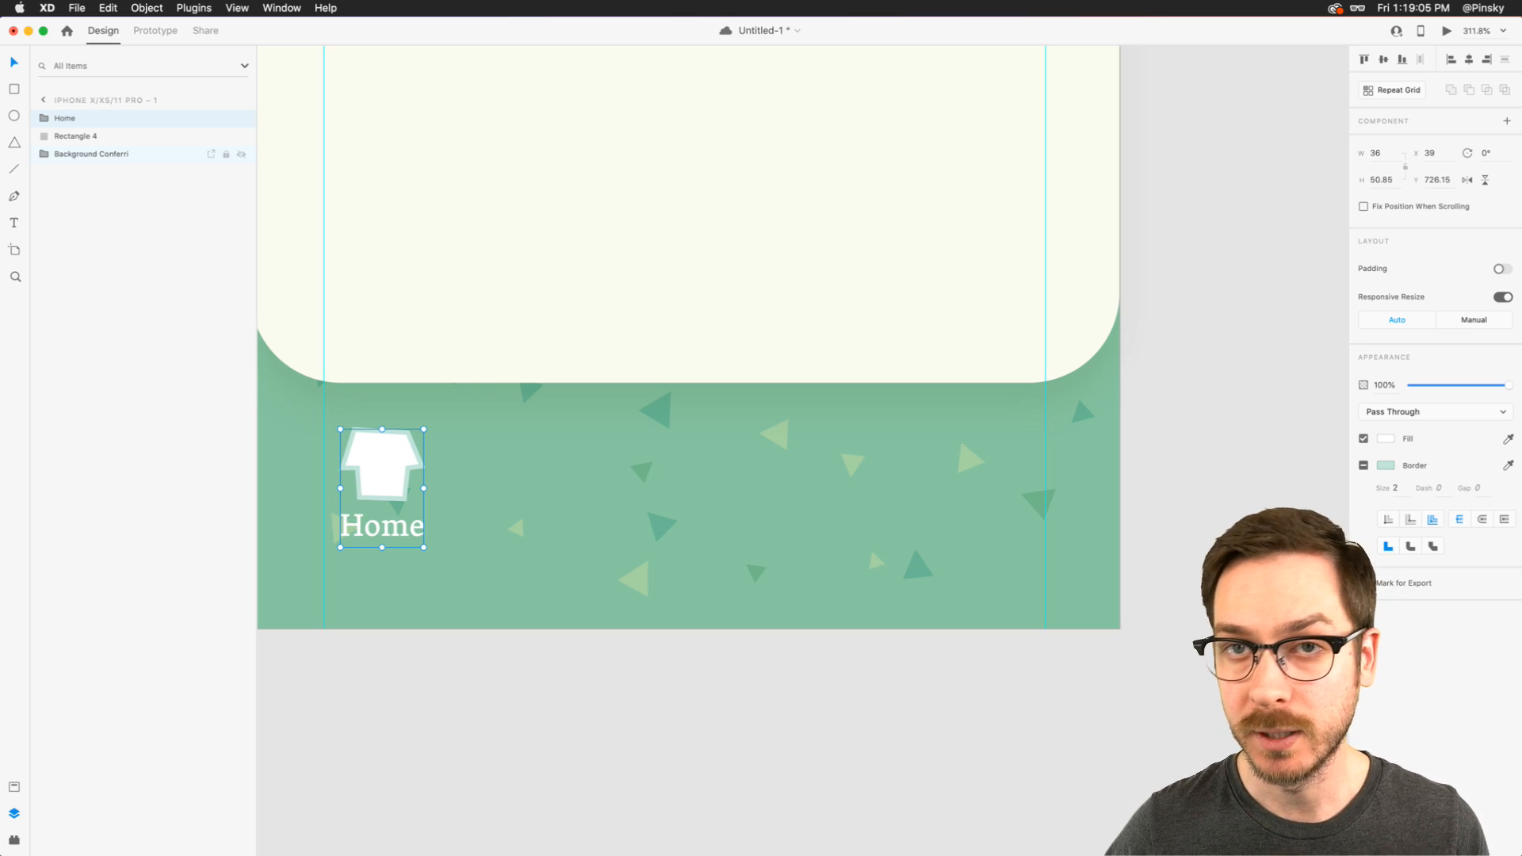
{"action": "key", "text": "super+s"}
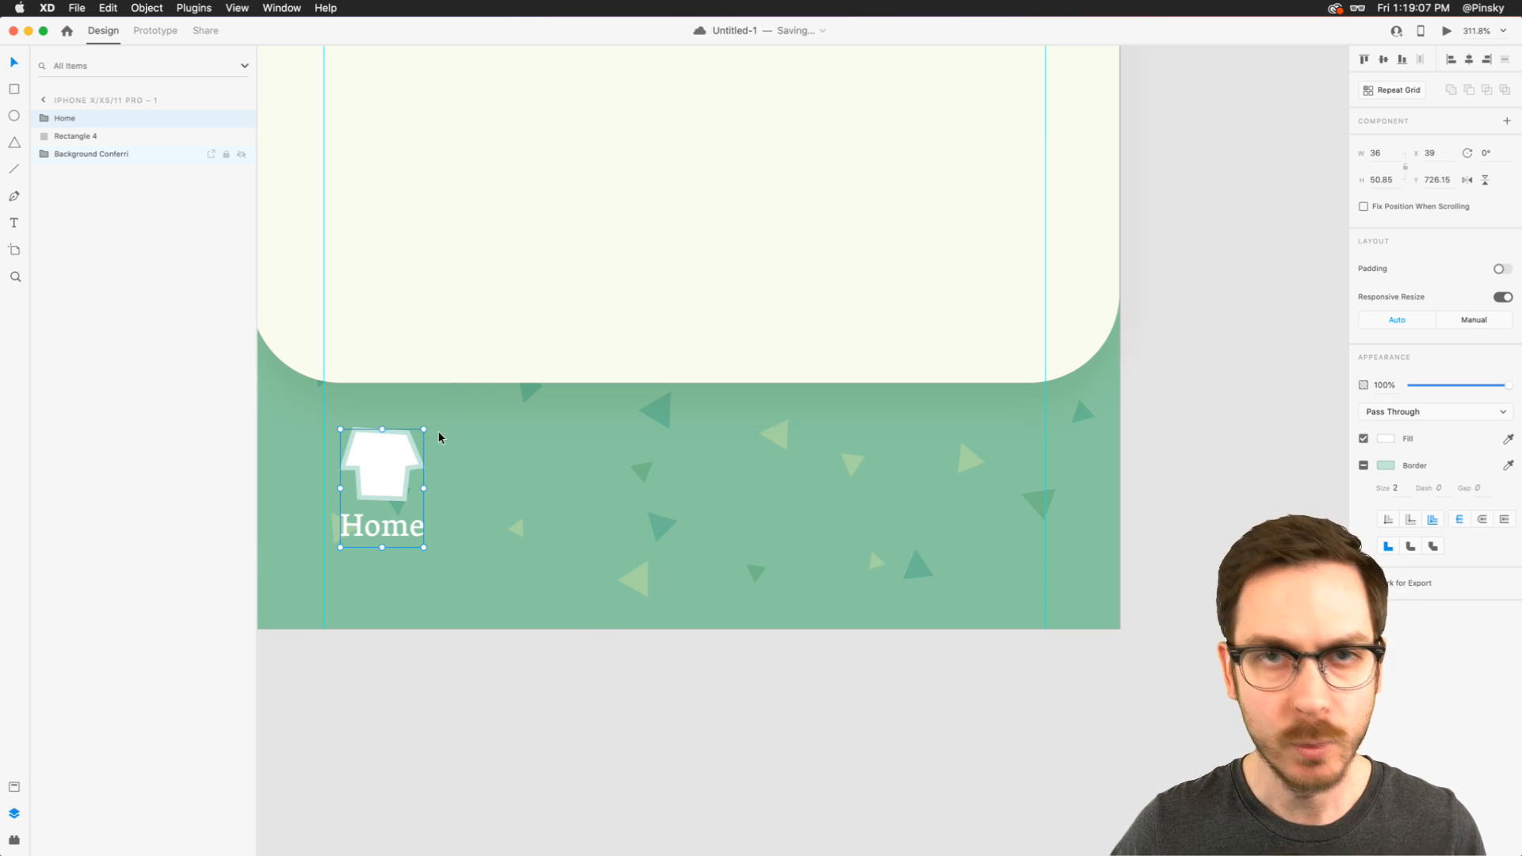
- Draw a white ellipse 38 wide by 34 high beside the Home icon at X 112, Y 726, without a border
{"action": "scroll", "coordinate": [523, 458], "scroll_direction": "up", "scroll_amount": 2}
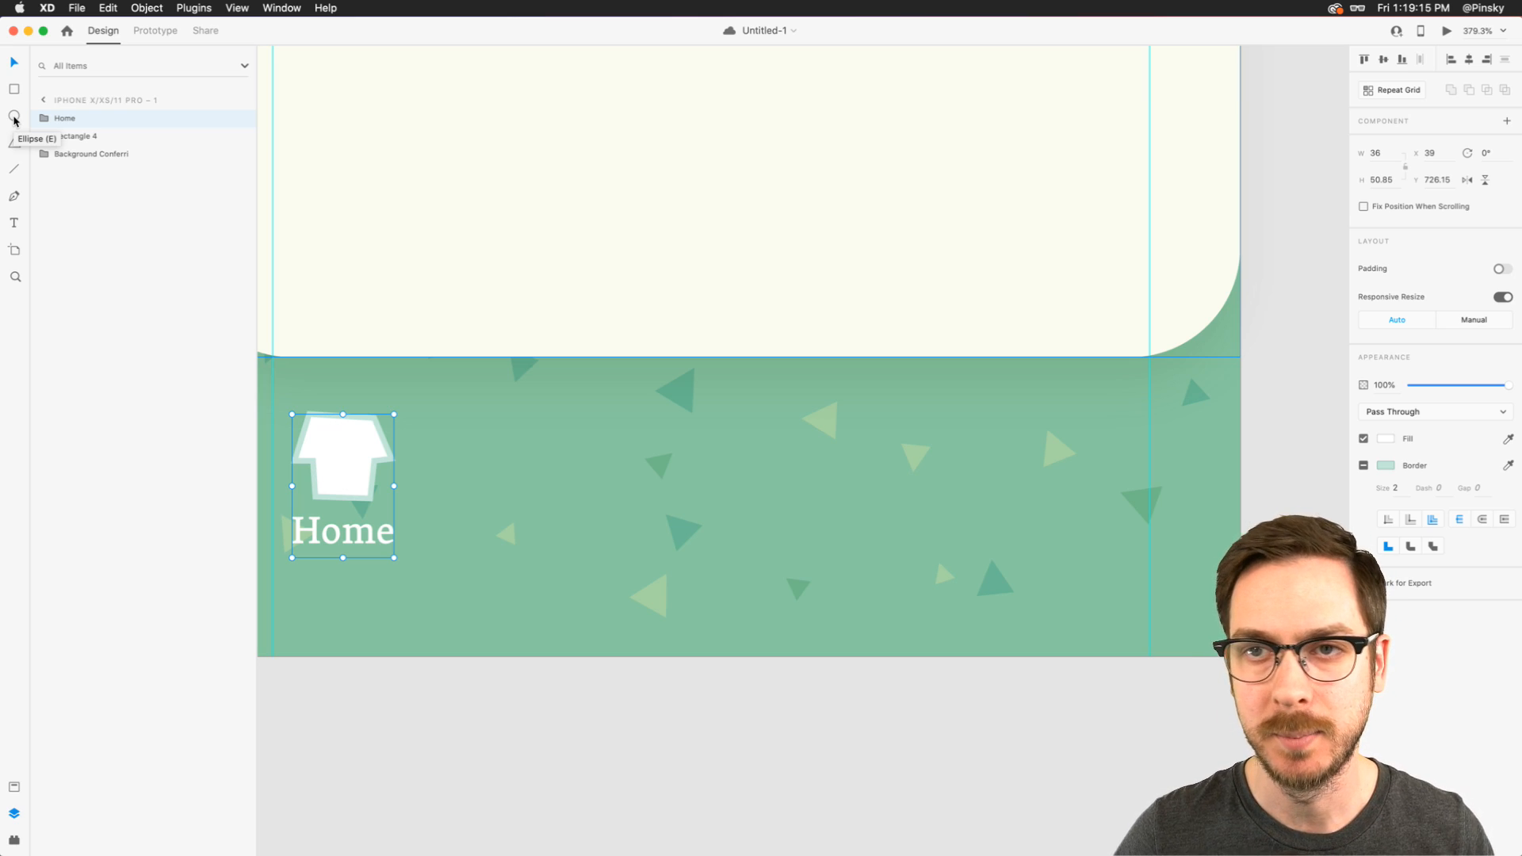
{"action": "left_click", "coordinate": [14, 119]}
{"action": "mouse_move", "coordinate": [499, 414]}
{"action": "left_mouse_down"}
{"action": "mouse_move", "coordinate": [602, 489]}
{"action": "mouse_move", "coordinate": [608, 513]}
{"action": "left_mouse_up"}
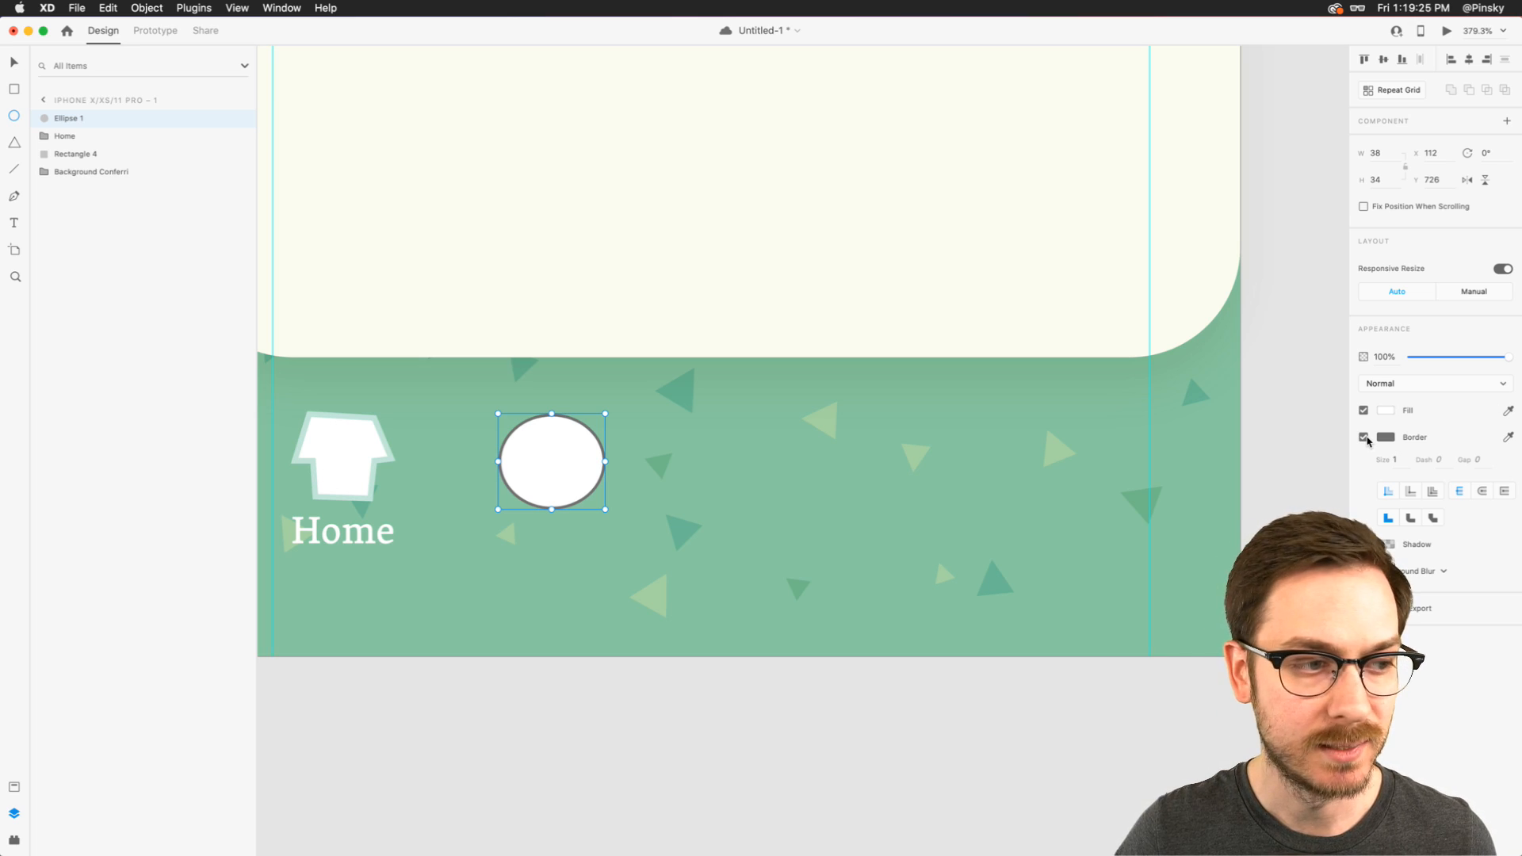
{"action": "left_click", "coordinate": [1365, 438]}
- Flatten the ellipse by raising its lowest anchor to Y 758.24, and reshape both side curves with their direction handles
{"action": "scroll", "coordinate": [554, 485], "scroll_direction": "up", "scroll_amount": 5}
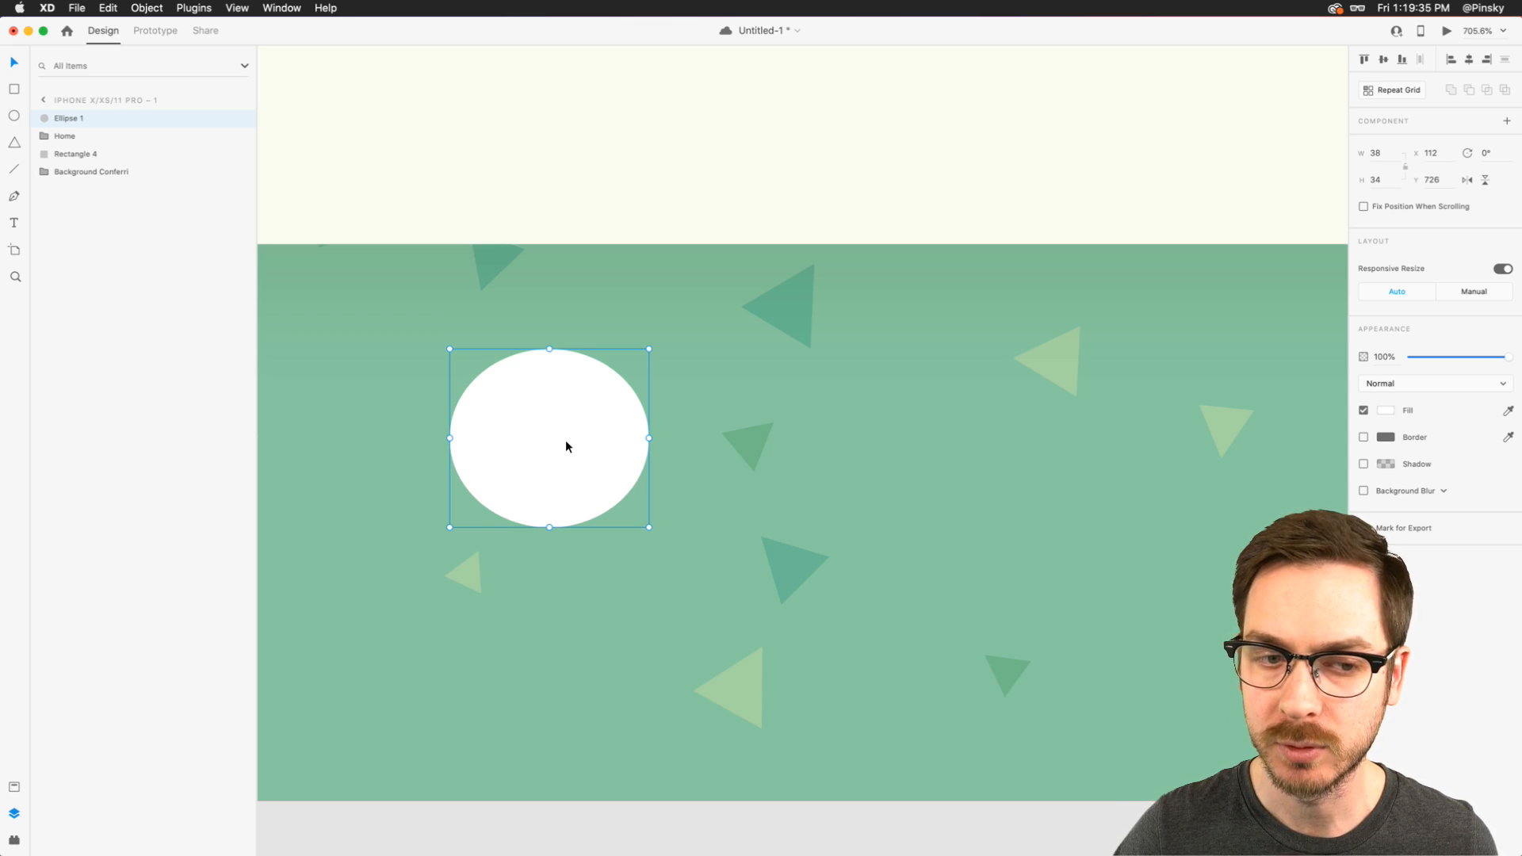
{"action": "double_click", "coordinate": [566, 446]}
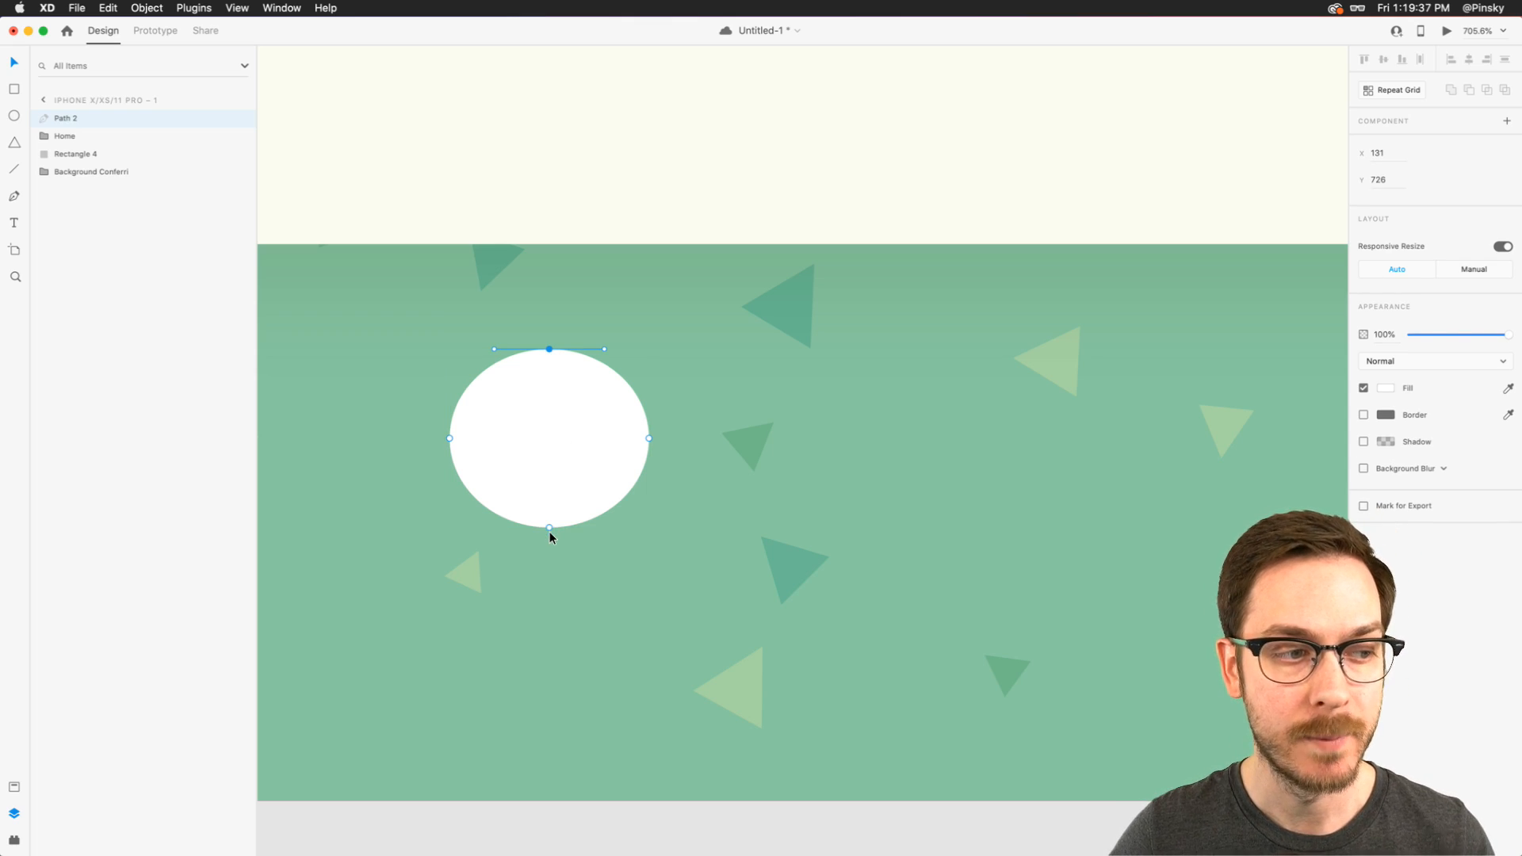
{"action": "left_click_drag", "start_coordinate": [550, 528], "coordinate": [550, 515]}
{"action": "left_click", "coordinate": [450, 439]}
{"action": "left_click_drag", "start_coordinate": [449, 485], "coordinate": [448, 494]}
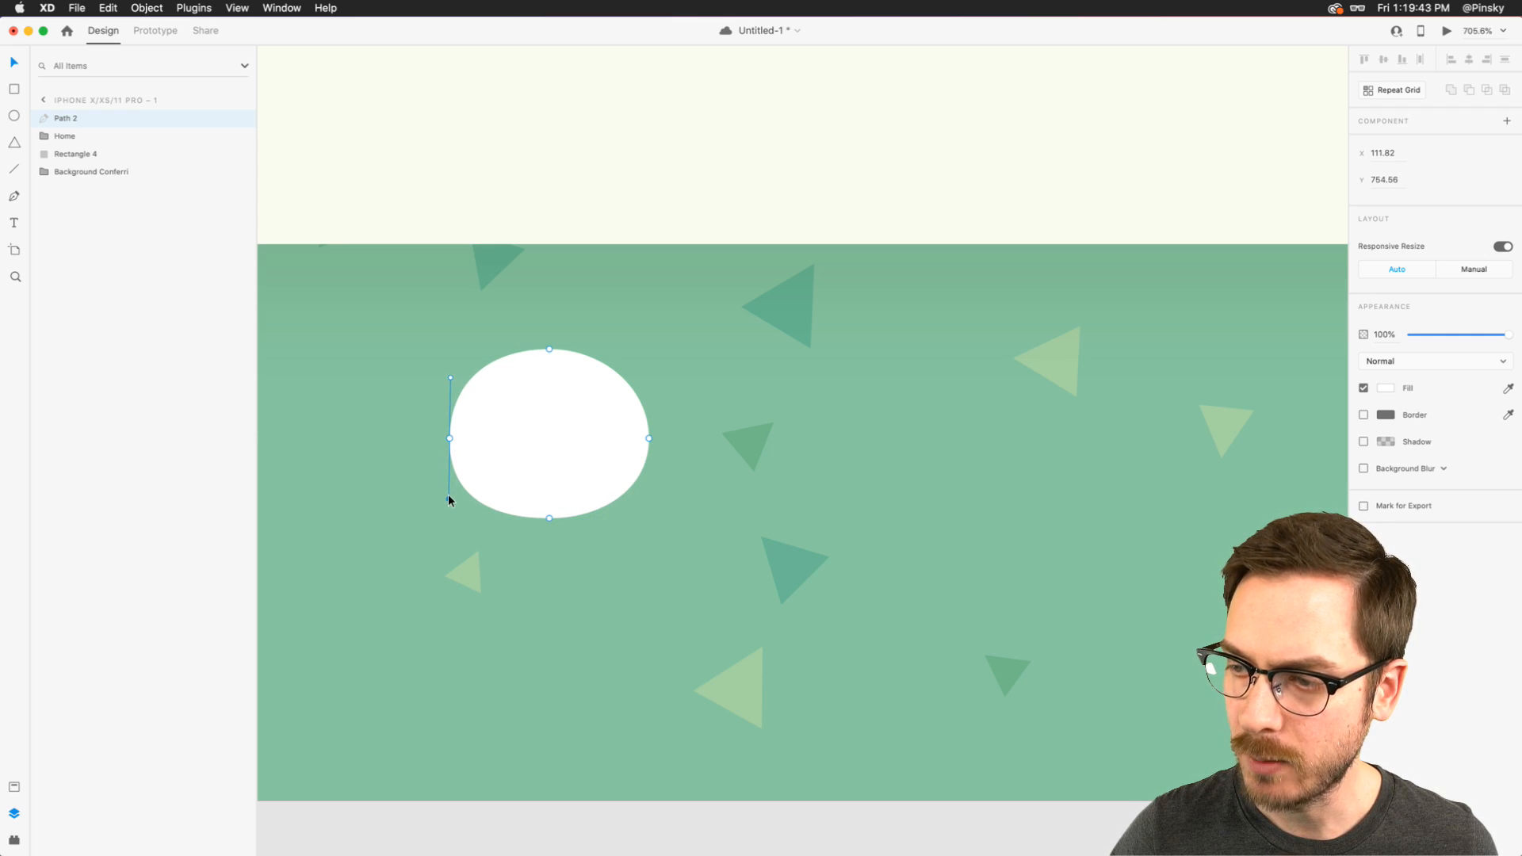
{"action": "left_click", "coordinate": [649, 438]}
{"action": "left_click_drag", "start_coordinate": [649, 388], "coordinate": [639, 384]}
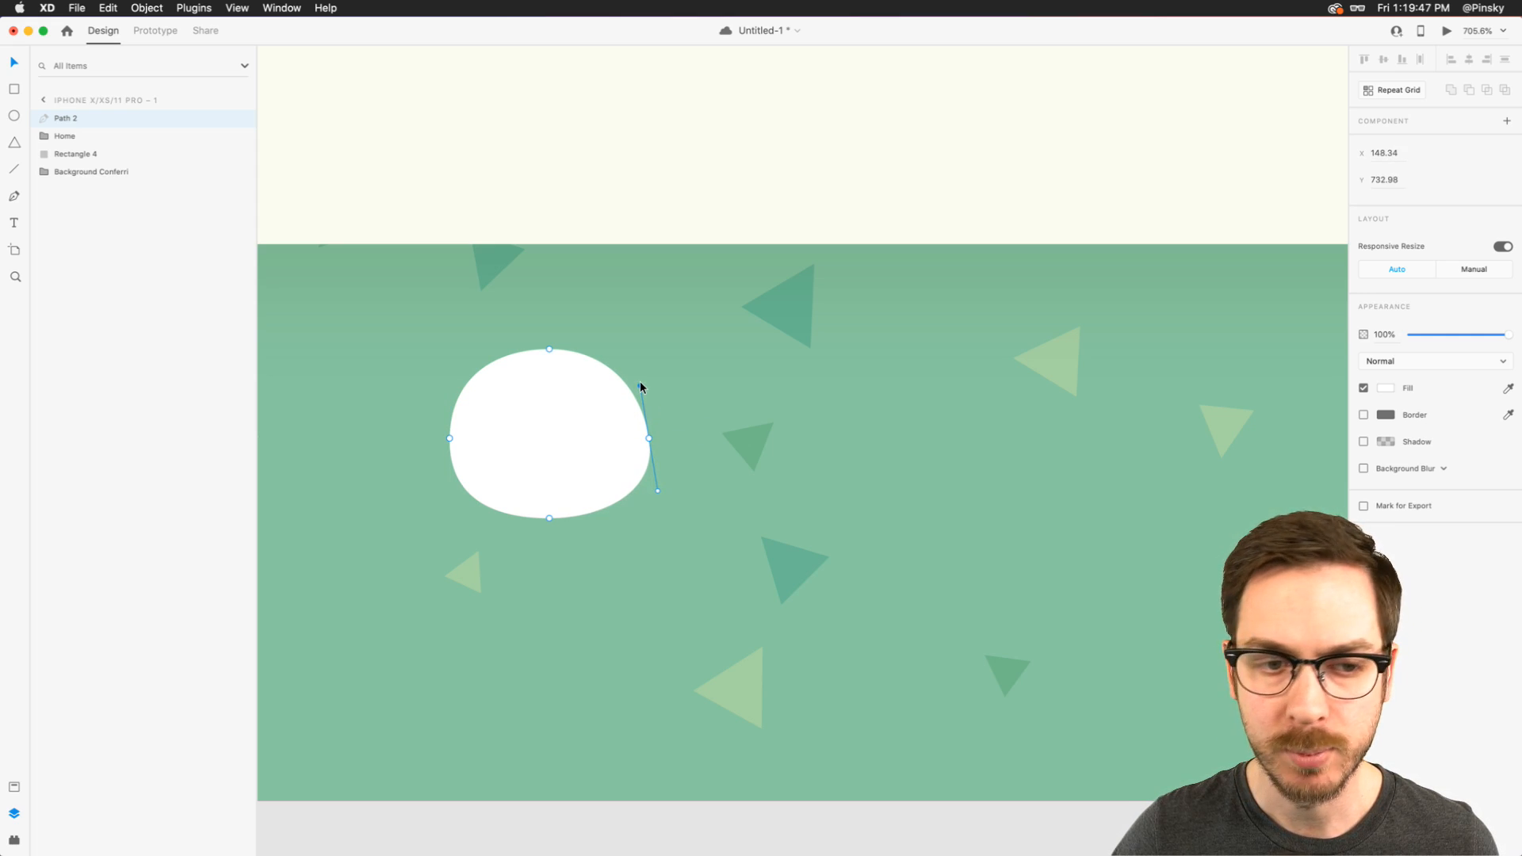
- Tilt the lowest anchor's curve slightly by moving its handle to about X 140.94, Y 758.98, and finish editing the path
{"action": "left_click", "coordinate": [549, 349]}
{"action": "left_click", "coordinate": [550, 519]}
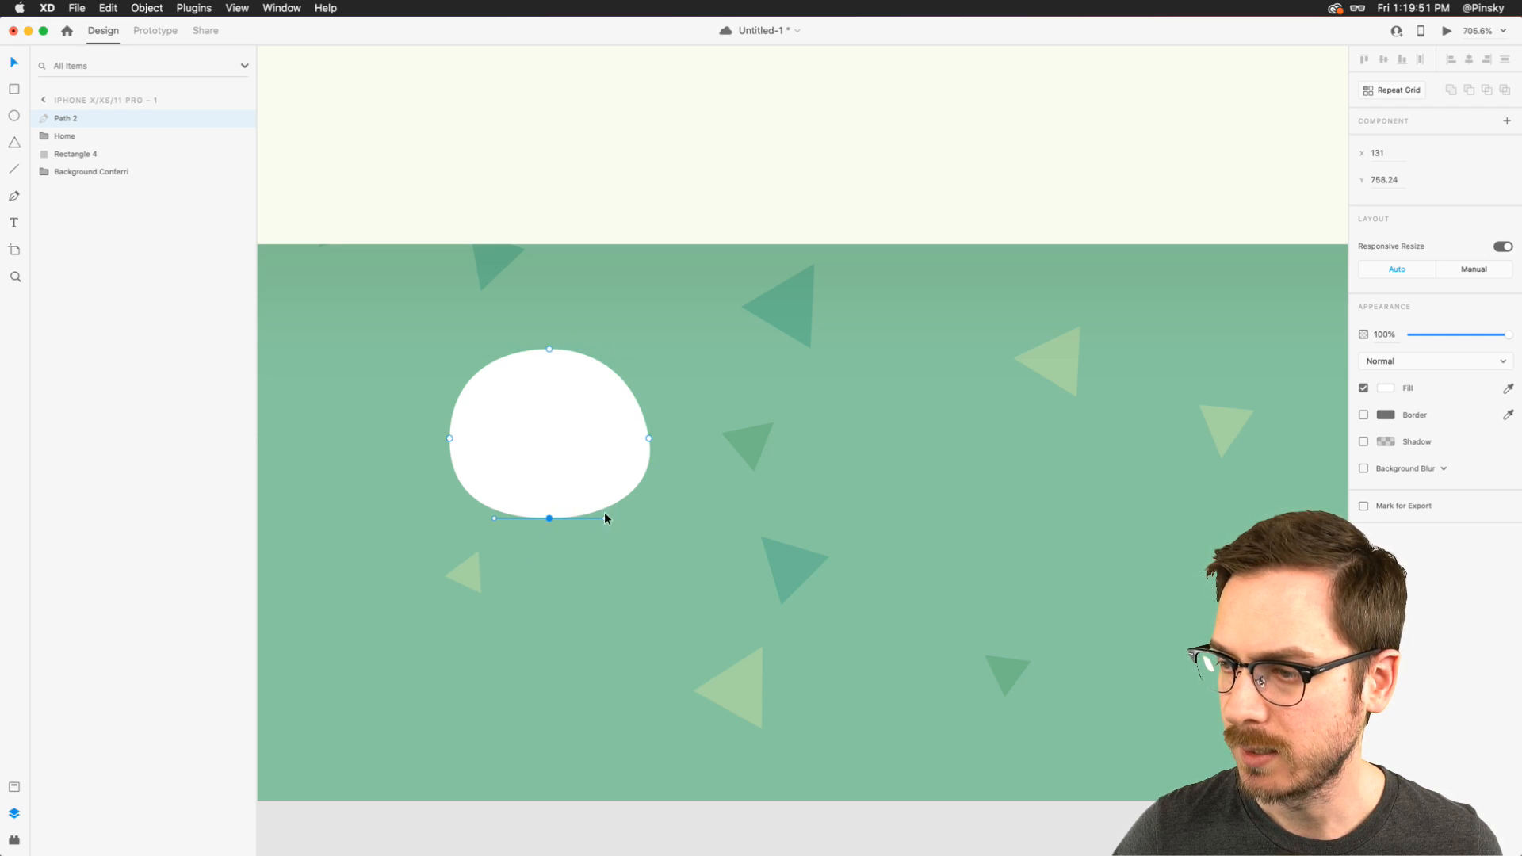
{"action": "left_click_drag", "start_coordinate": [603, 520], "coordinate": [601, 524]}
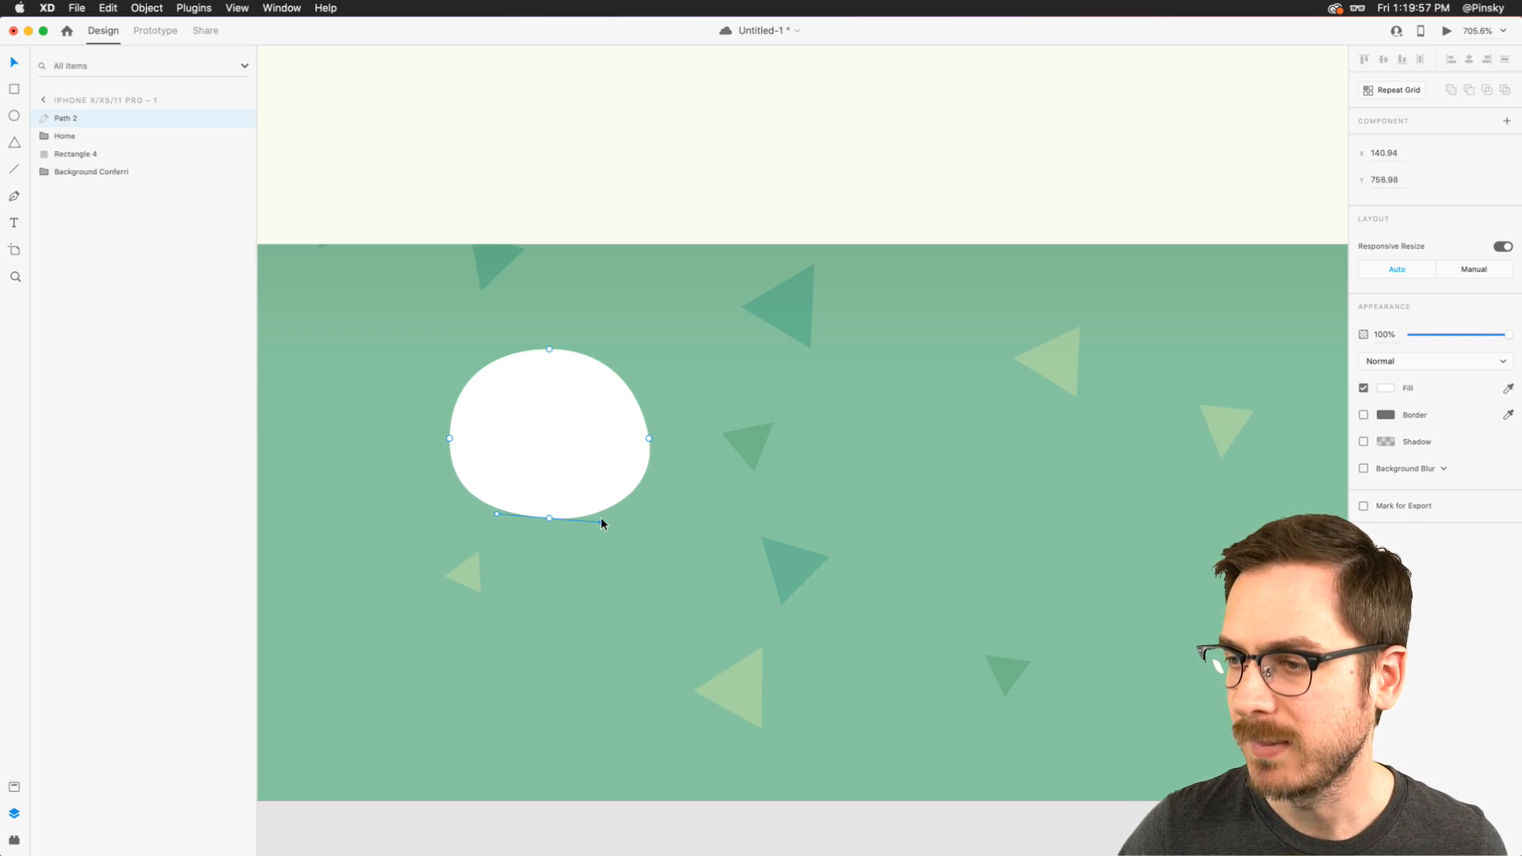
{"action": "key", "text": "Escape"}
{"action": "left_click_drag", "start_coordinate": [578, 430], "coordinate": [561, 439]}
{"action": "key", "text": "super+c"}
{"action": "key", "text": "super+z"}
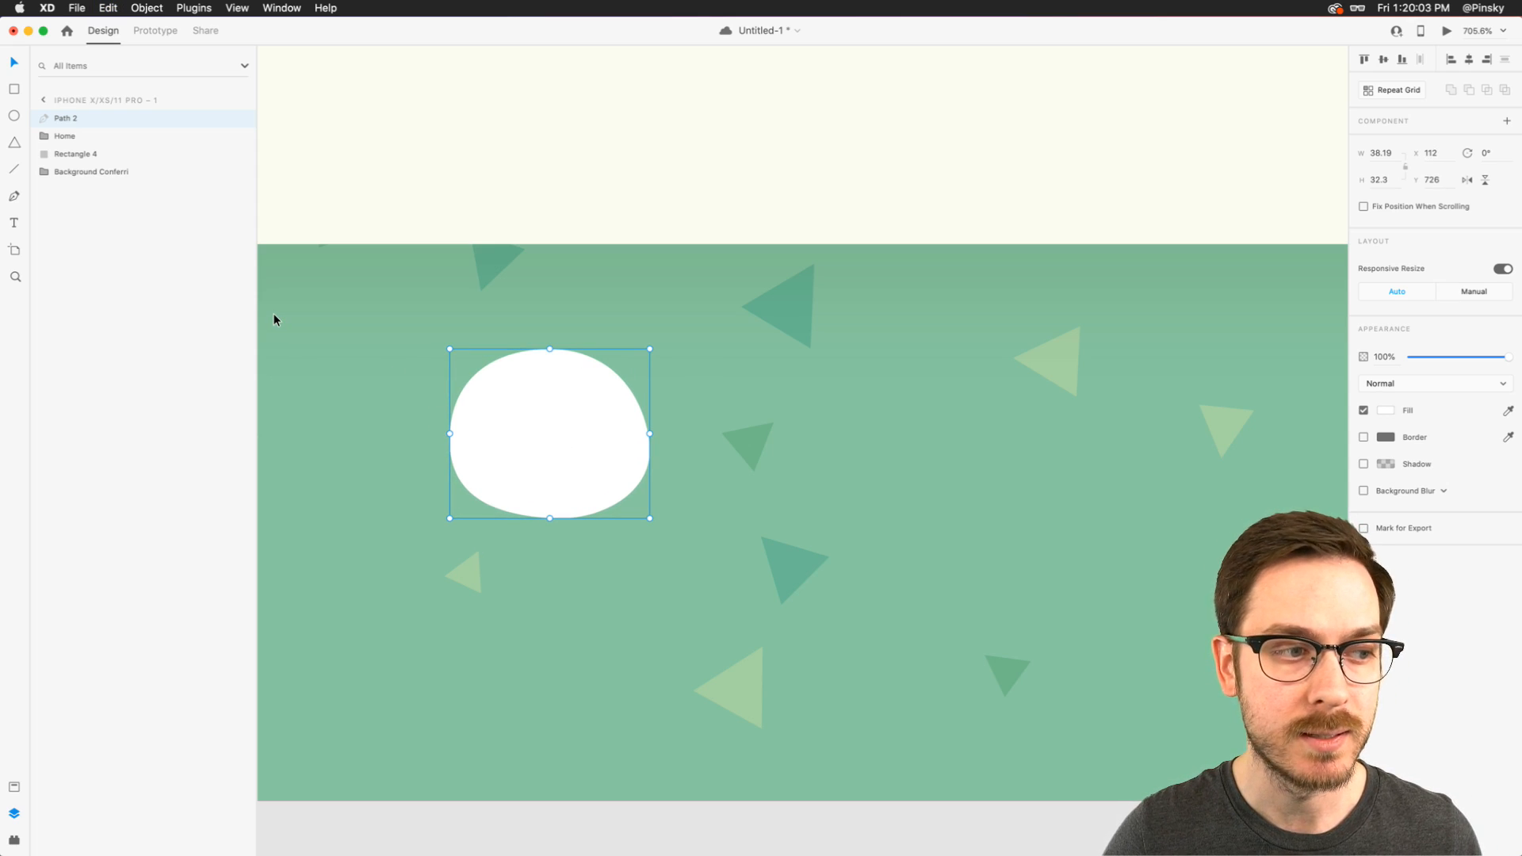
- Add two borderless 14 by 14 white circles as ears on the head, at X 112 and X 136, both at Y 723
{"action": "left_click", "coordinate": [14, 115]}
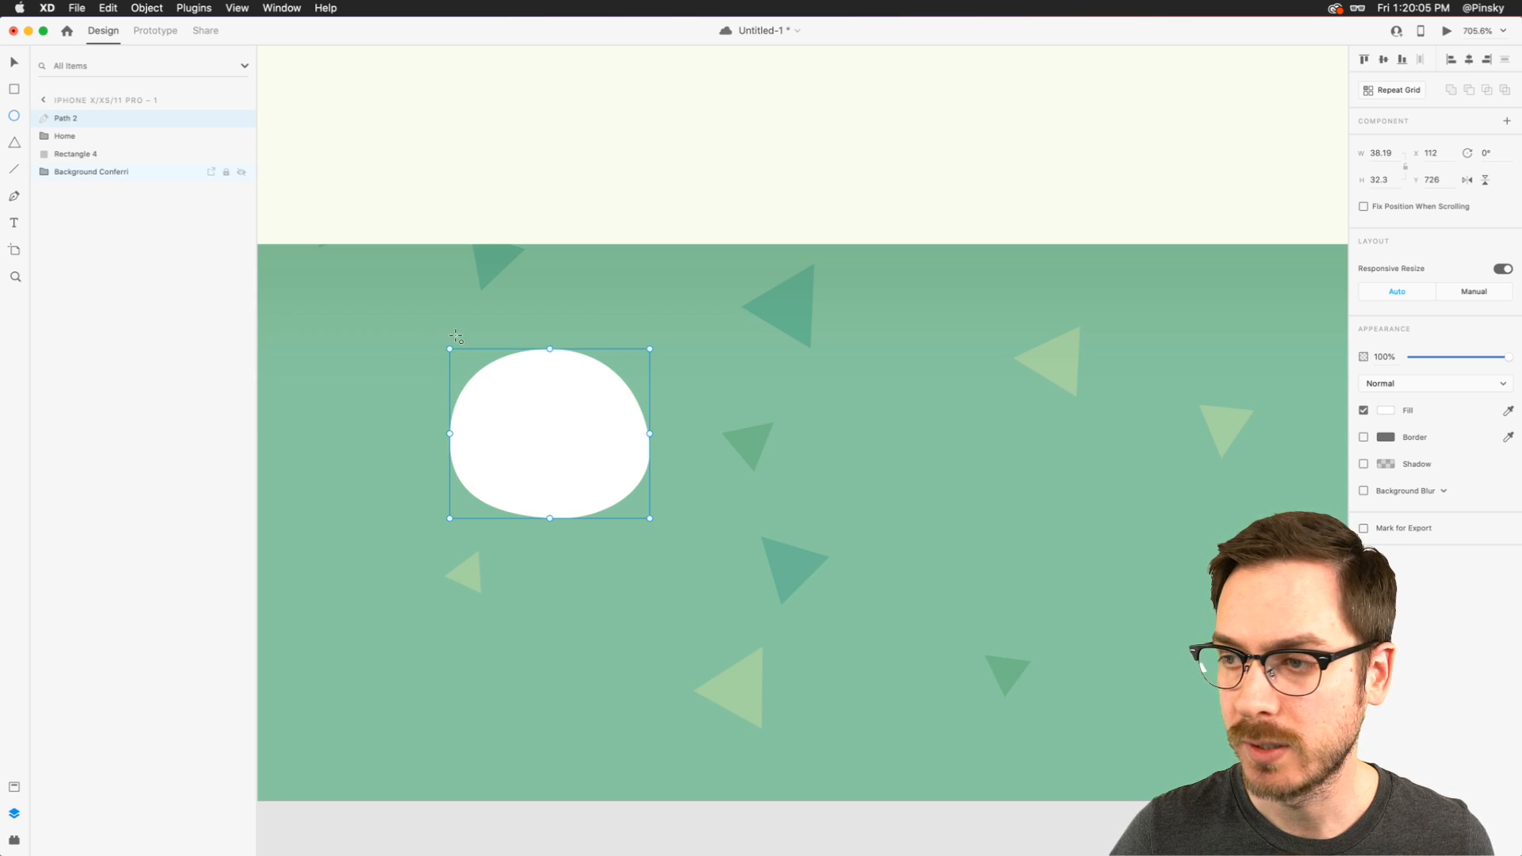
{"action": "left_click_drag", "start_coordinate": [440, 329], "coordinate": [515, 406]}
{"action": "key", "text": "v"}
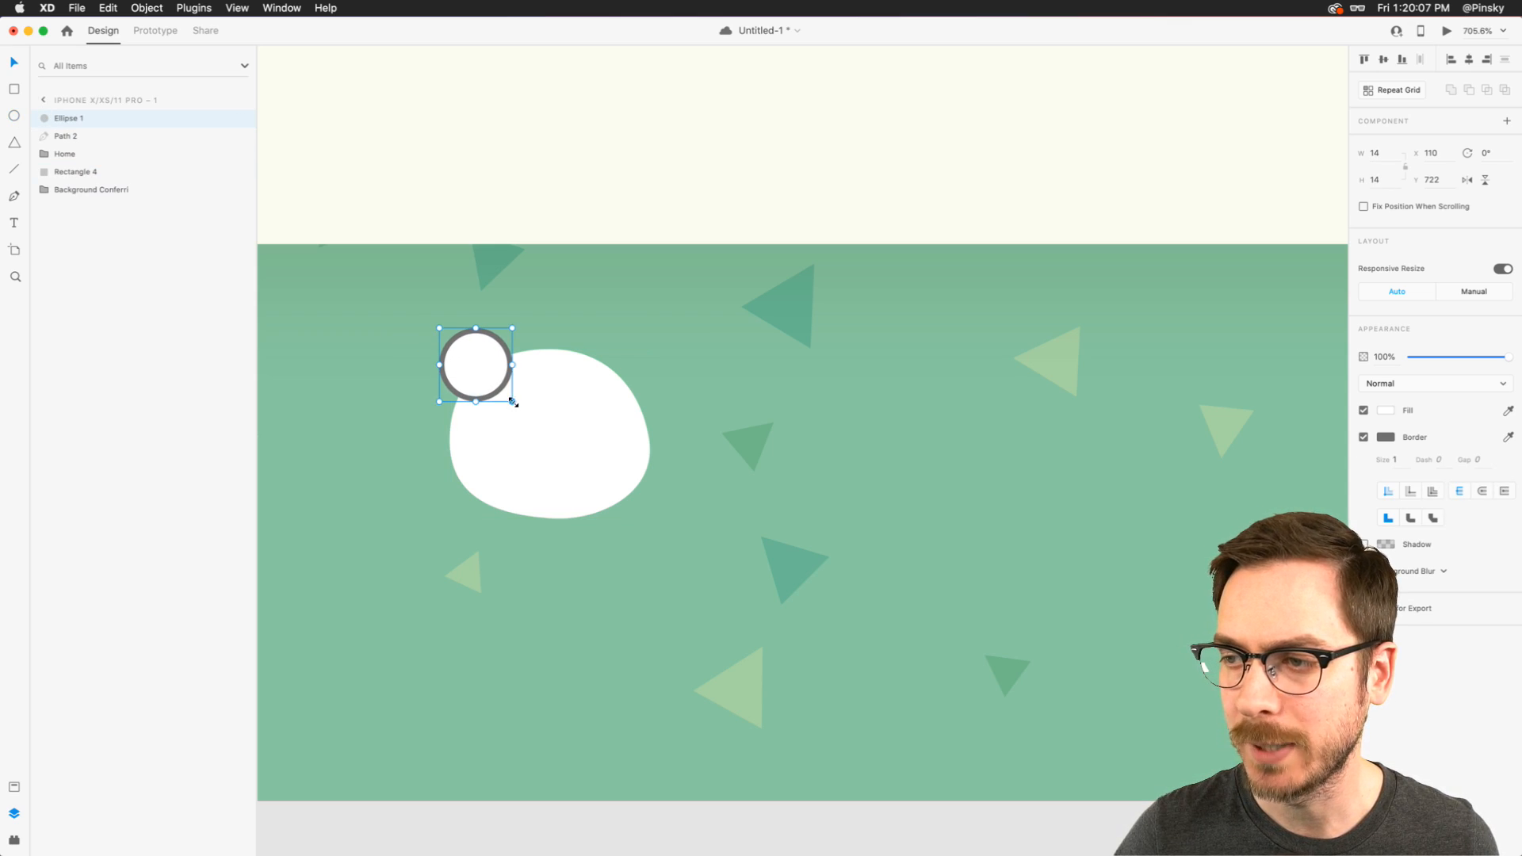
{"action": "left_click", "coordinate": [1364, 437]}
{"action": "left_click_drag", "start_coordinate": [491, 373], "coordinate": [615, 379]}
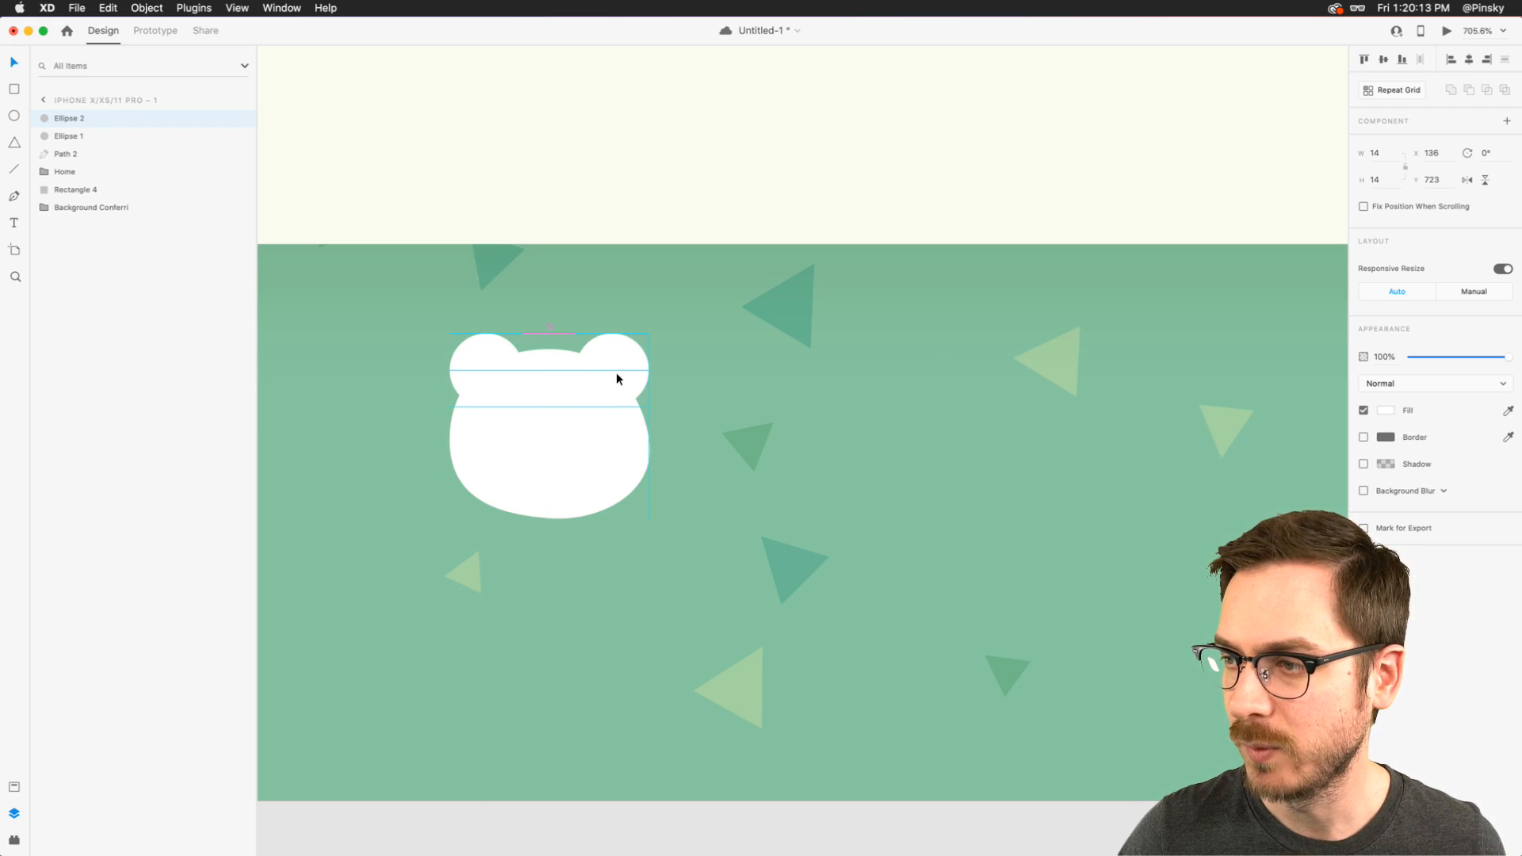
- Reshape both ear circles into slightly irregular outlines by tilting the curves at their upper and outer anchors
{"action": "scroll", "coordinate": [615, 379], "scroll_direction": "up", "scroll_amount": 5}
{"action": "scroll", "coordinate": [615, 374], "scroll_direction": "left", "scroll_amount": 1}
{"action": "double_click", "coordinate": [398, 345]}
{"action": "left_click_drag", "start_coordinate": [439, 300], "coordinate": [440, 291]}
{"action": "double_click", "coordinate": [641, 338]}
{"action": "left_click_drag", "start_coordinate": [591, 302], "coordinate": [579, 298]}
{"action": "left_click", "coordinate": [699, 373]}
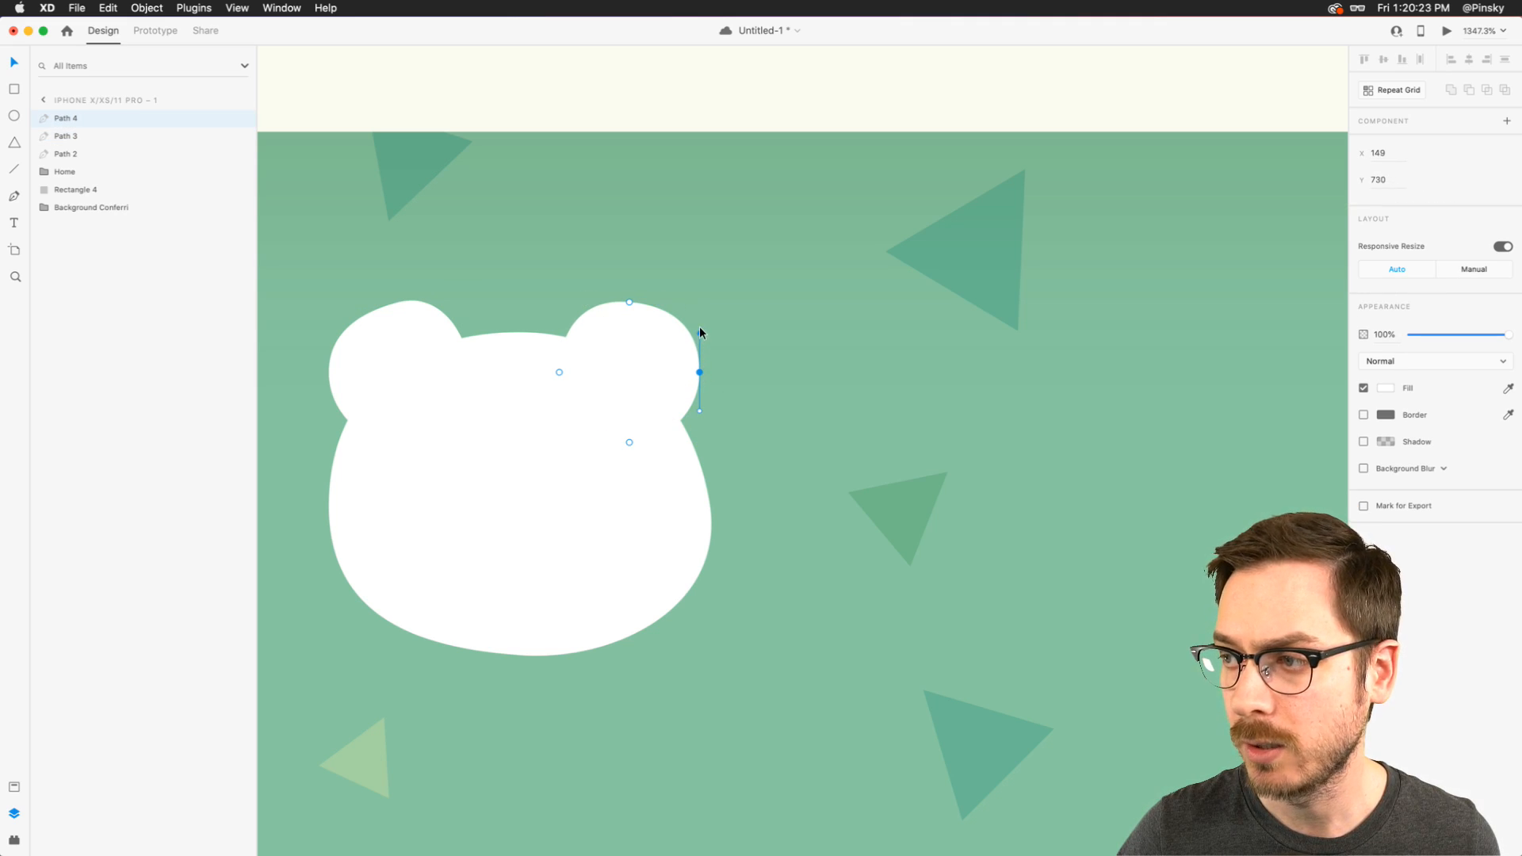
{"action": "left_click_drag", "start_coordinate": [699, 329], "coordinate": [706, 326]}
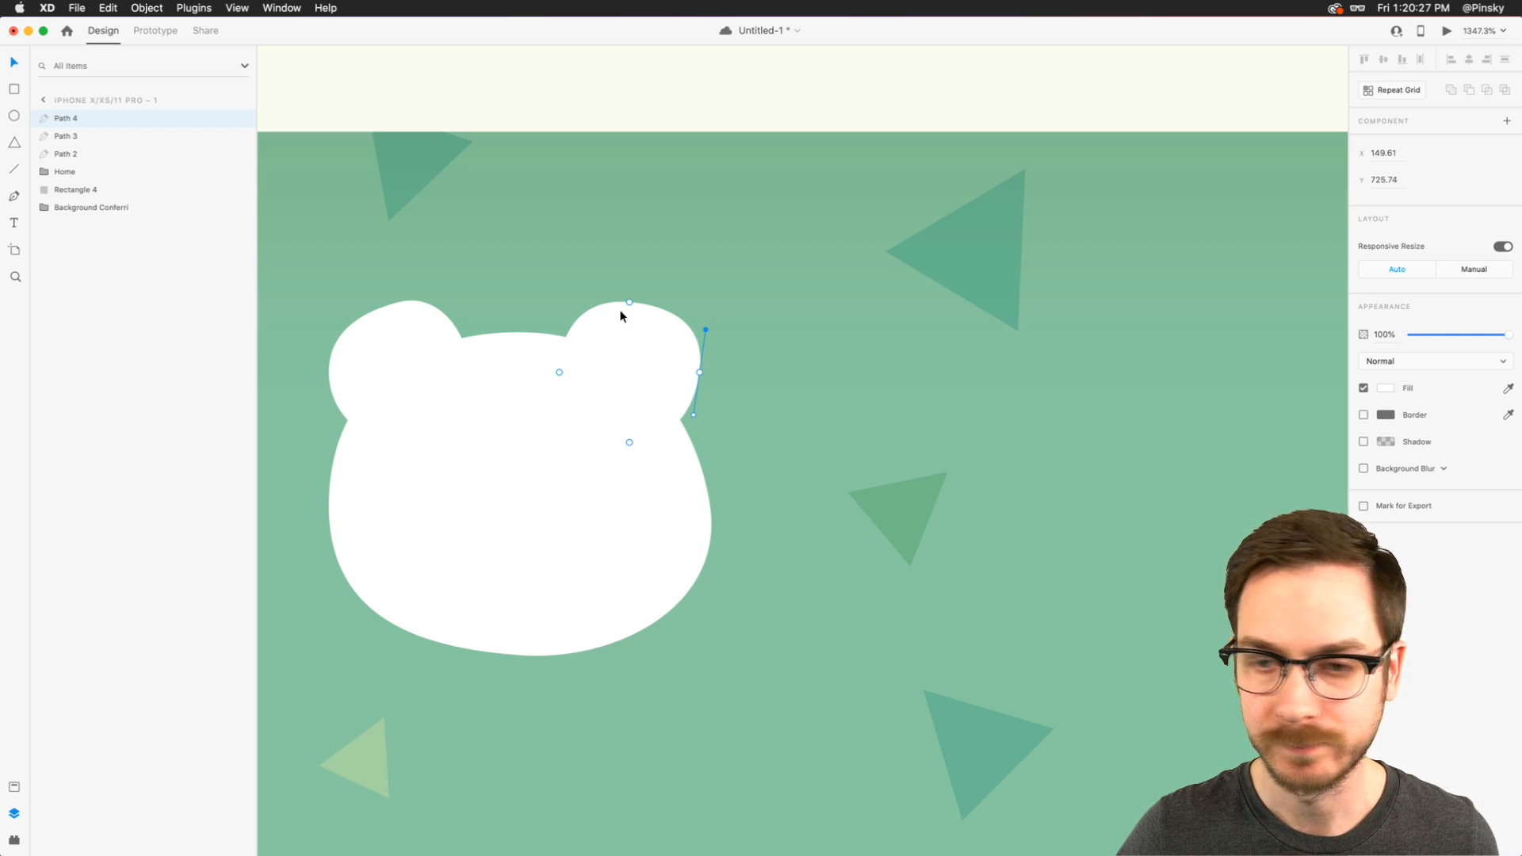
- Unite the head and the two ears into a single shape with the Add boolean operation
{"action": "left_click", "coordinate": [547, 423]}
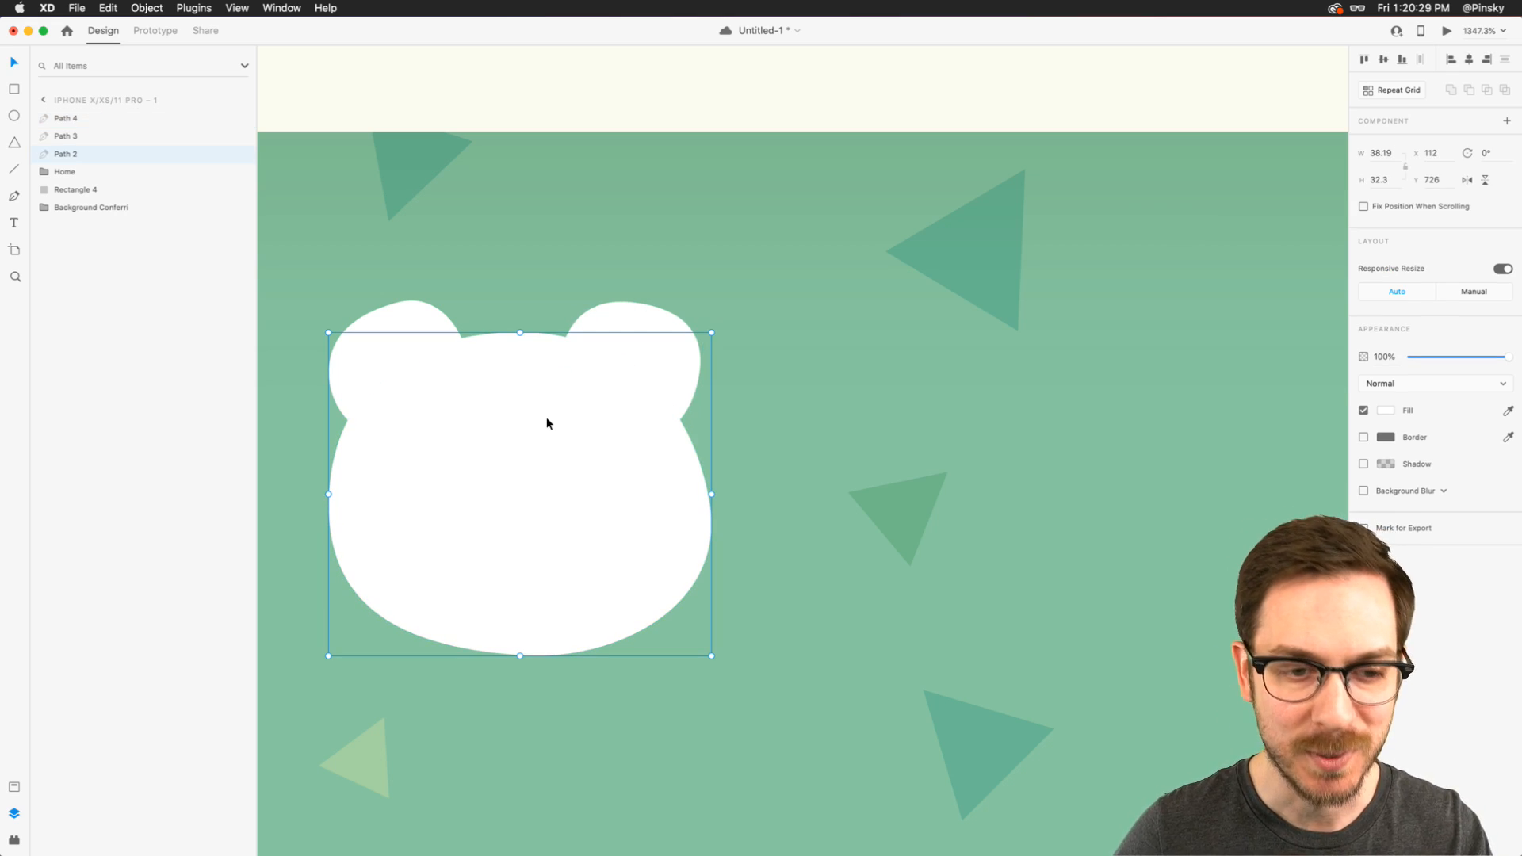
{"action": "left_click", "coordinate": [518, 312]}
{"action": "left_click", "coordinate": [360, 331]}
{"action": "left_click", "coordinate": [644, 346], "text": "shift"}
{"action": "left_click", "coordinate": [530, 428], "text": "shift"}
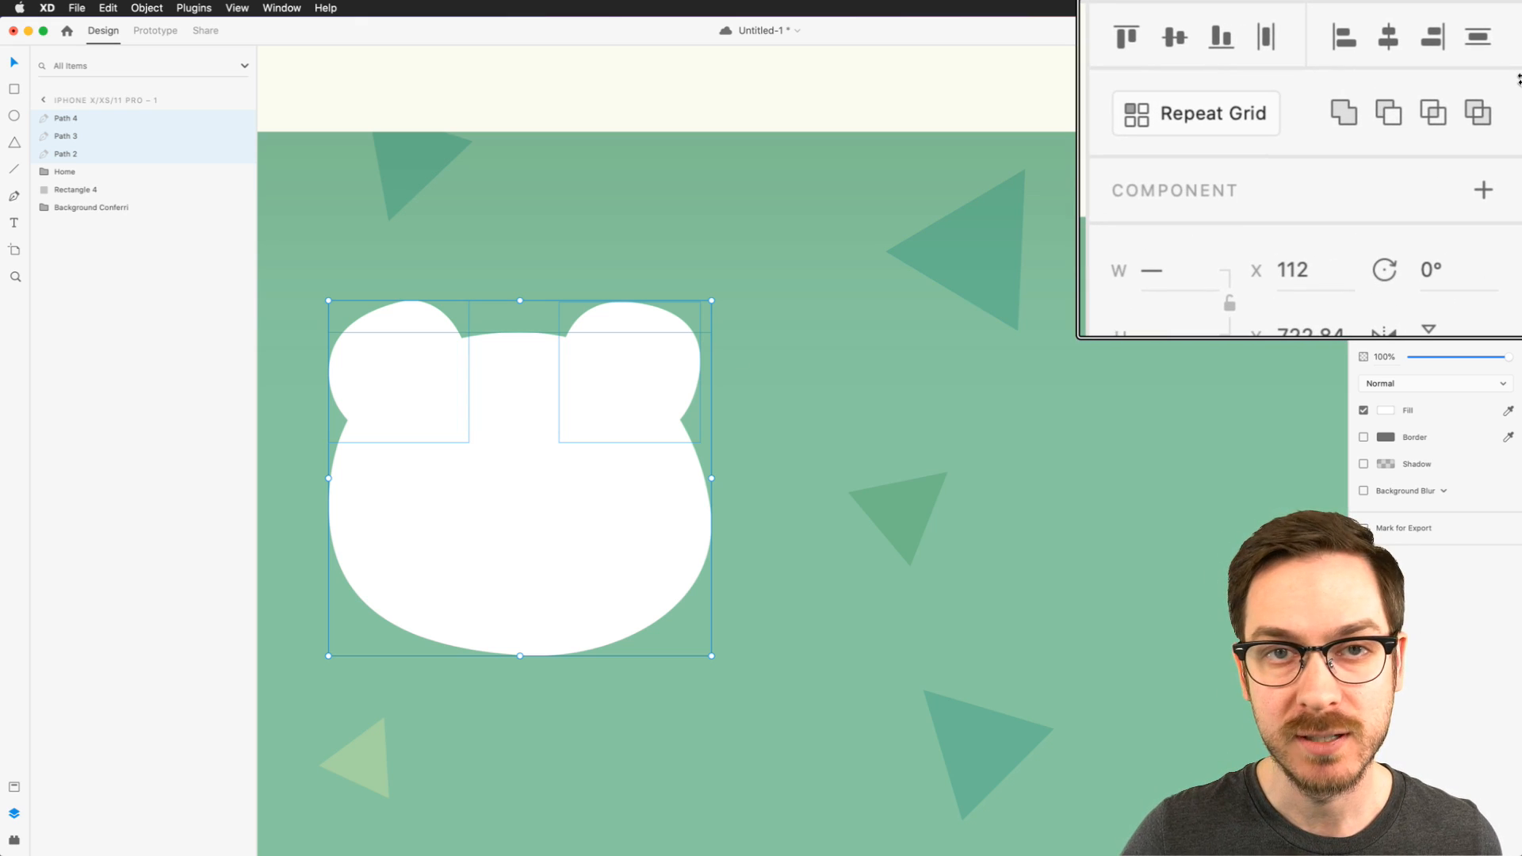
{"action": "left_click", "coordinate": [1451, 91]}
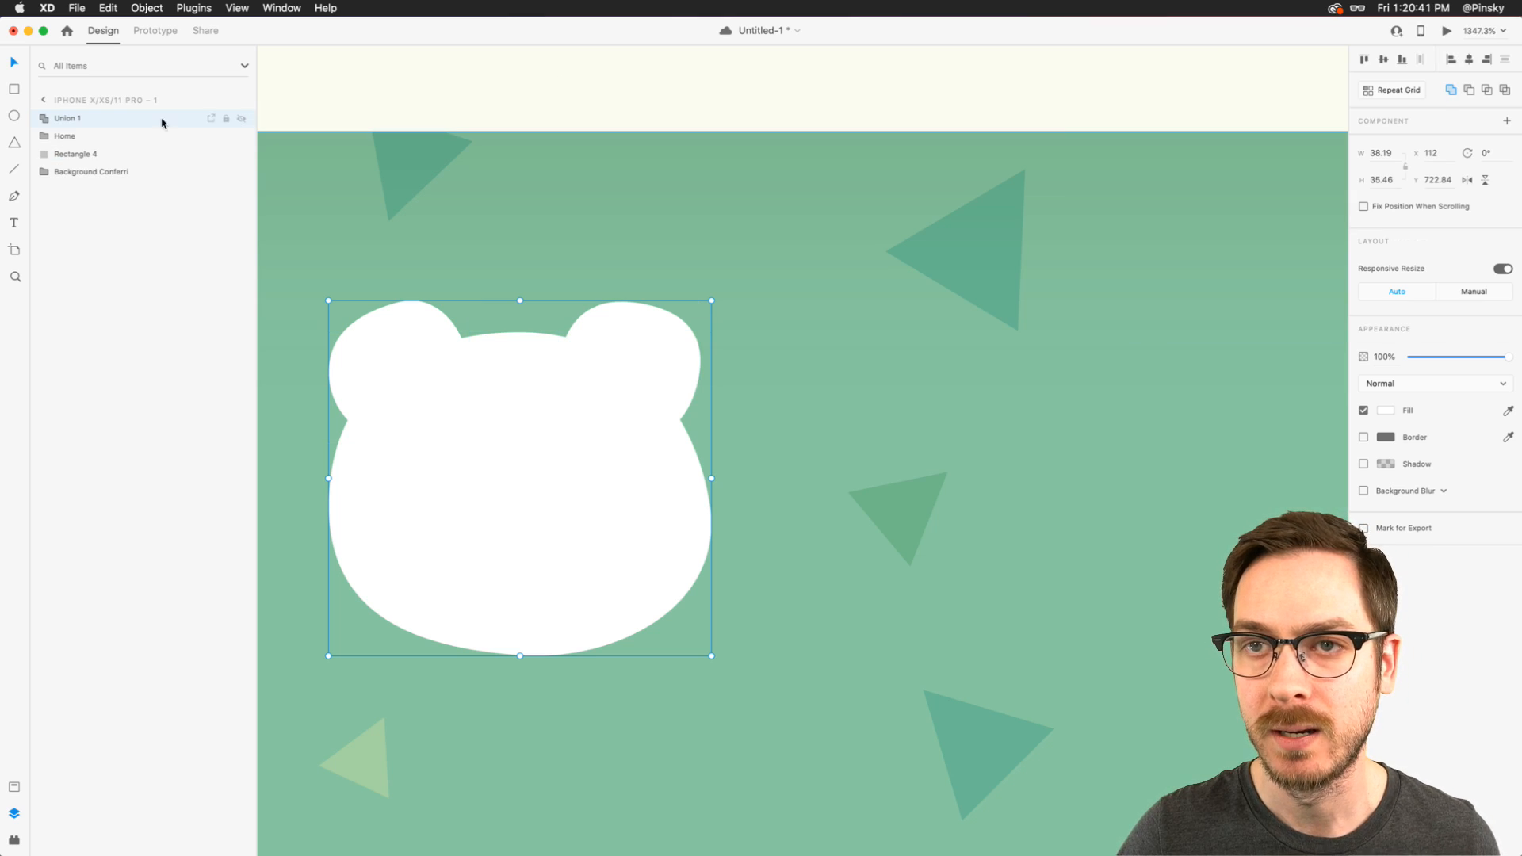
- Rename the united shape "Bear Face" and save the document
{"action": "double_click", "coordinate": [61, 119]}
{"action": "type", "text": "Bear "}
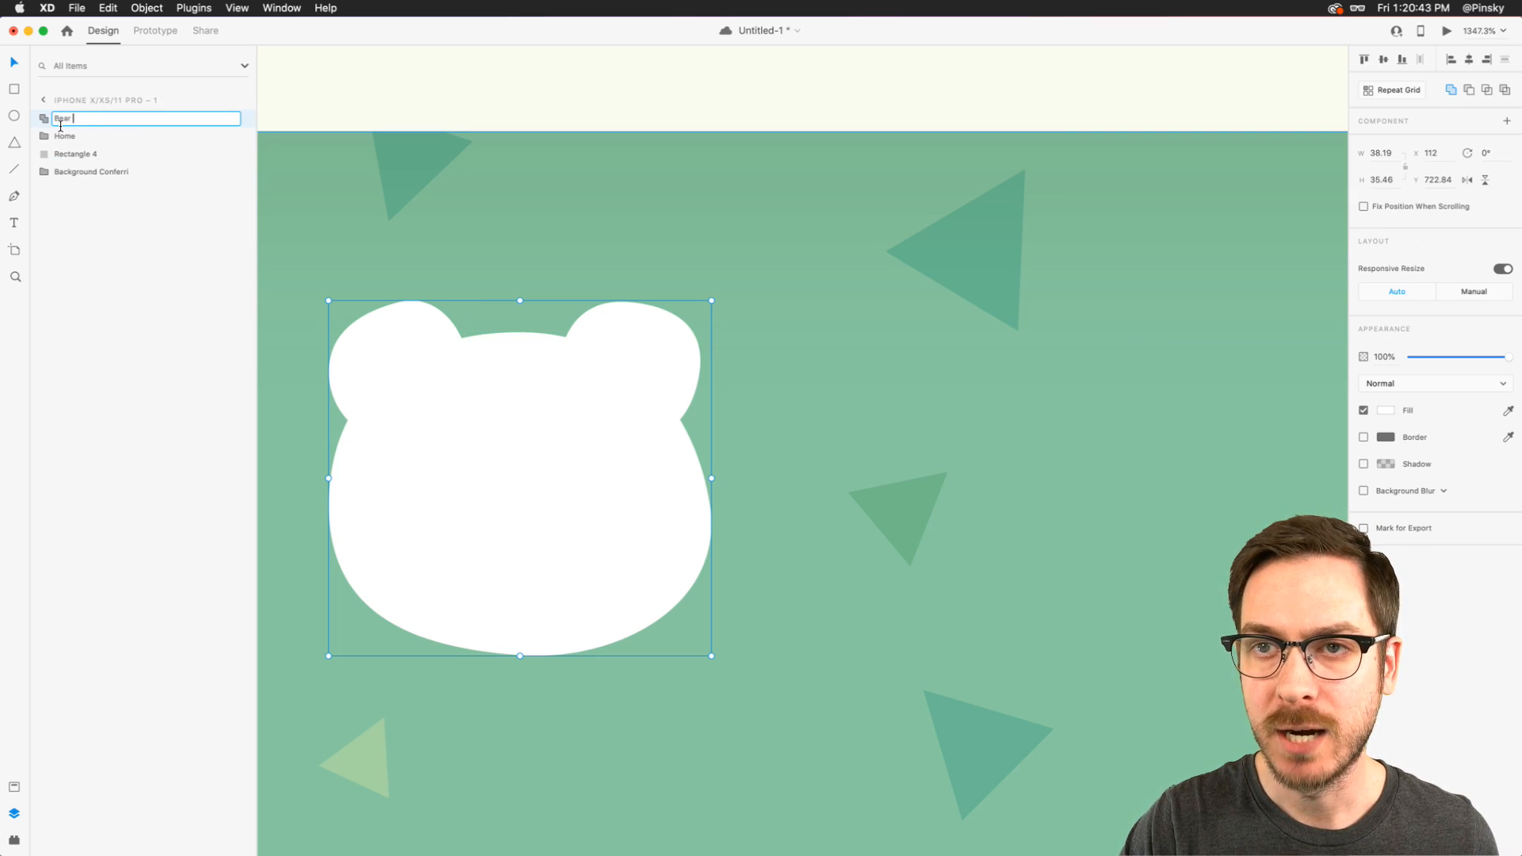
{"action": "type", "text": "Face"}
{"action": "key", "text": "Return"}
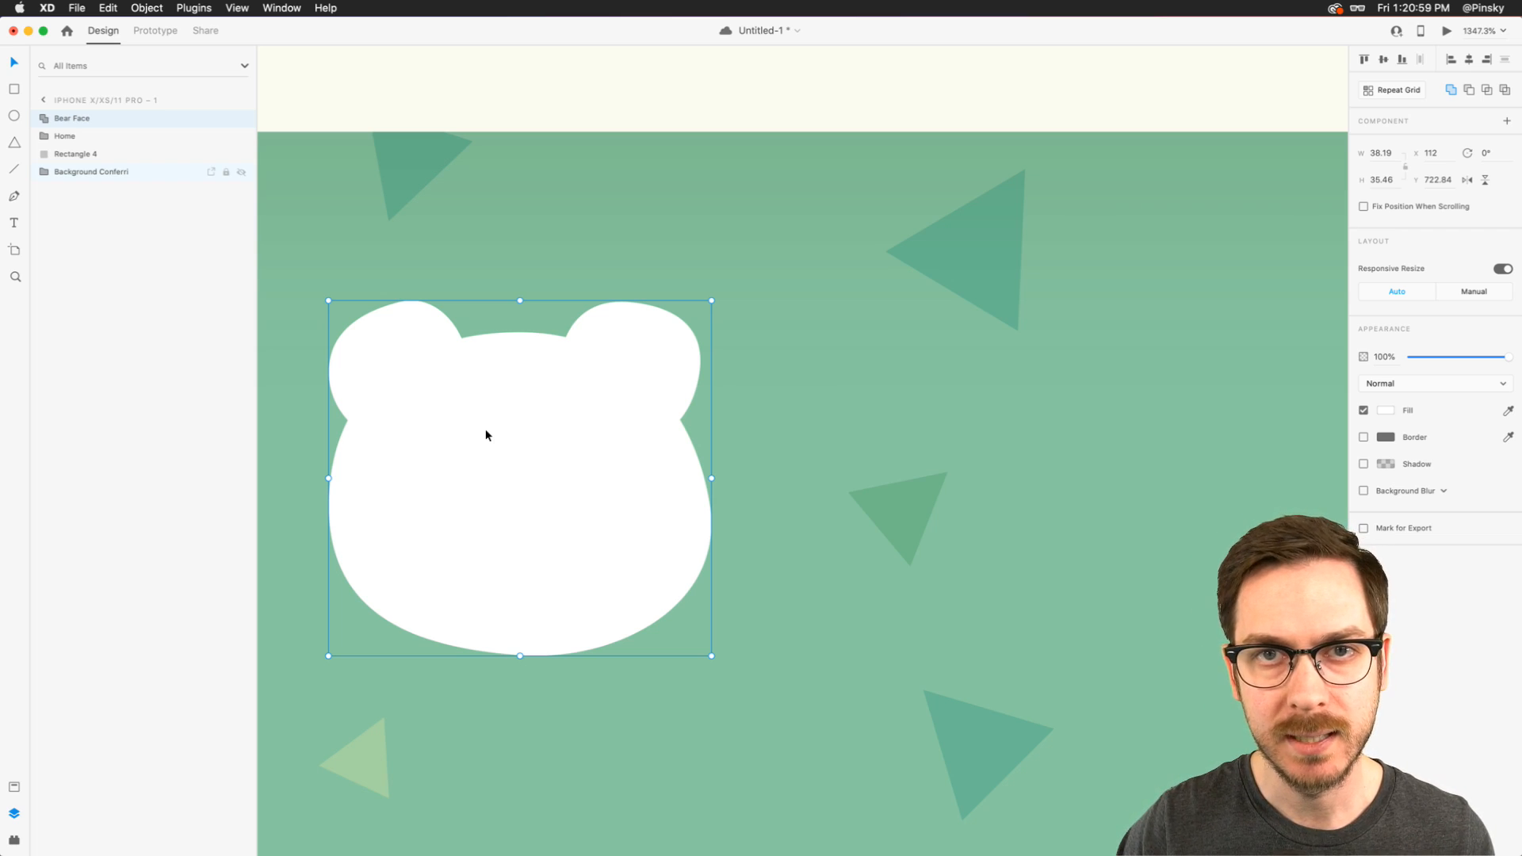
{"action": "key", "text": "super+s"}
- Draw a 5 by 5 circle on the bear face as the first eye, at X 124, Y 736
{"action": "scroll", "coordinate": [485, 435], "scroll_direction": "up", "scroll_amount": 5}
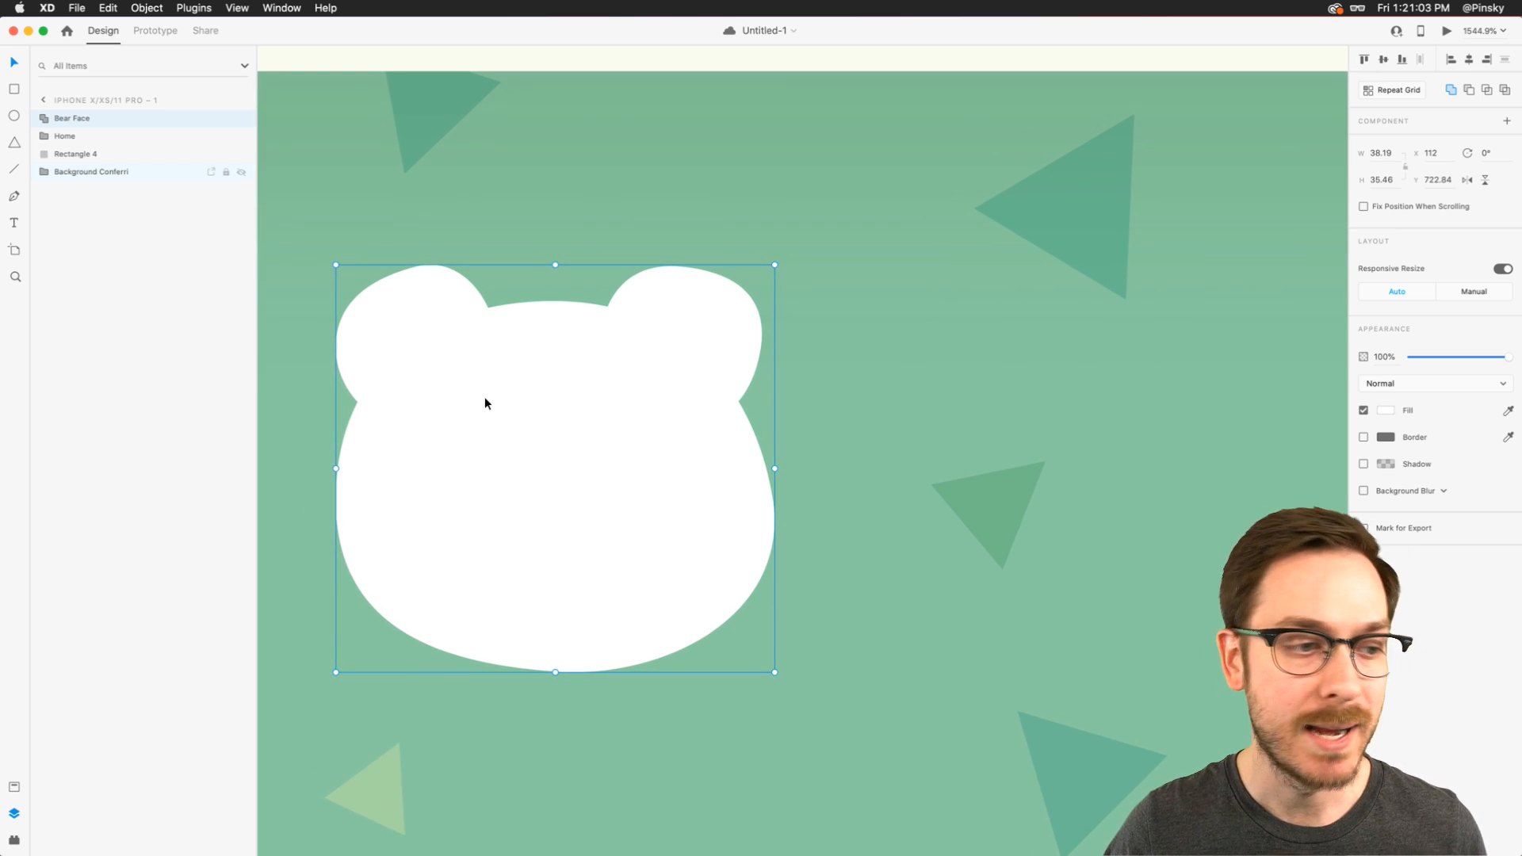
{"action": "left_click", "coordinate": [15, 116]}
{"action": "left_click_drag", "start_coordinate": [473, 416], "coordinate": [531, 474]}
{"action": "scroll", "coordinate": [518, 477], "scroll_direction": "left", "scroll_amount": 5}
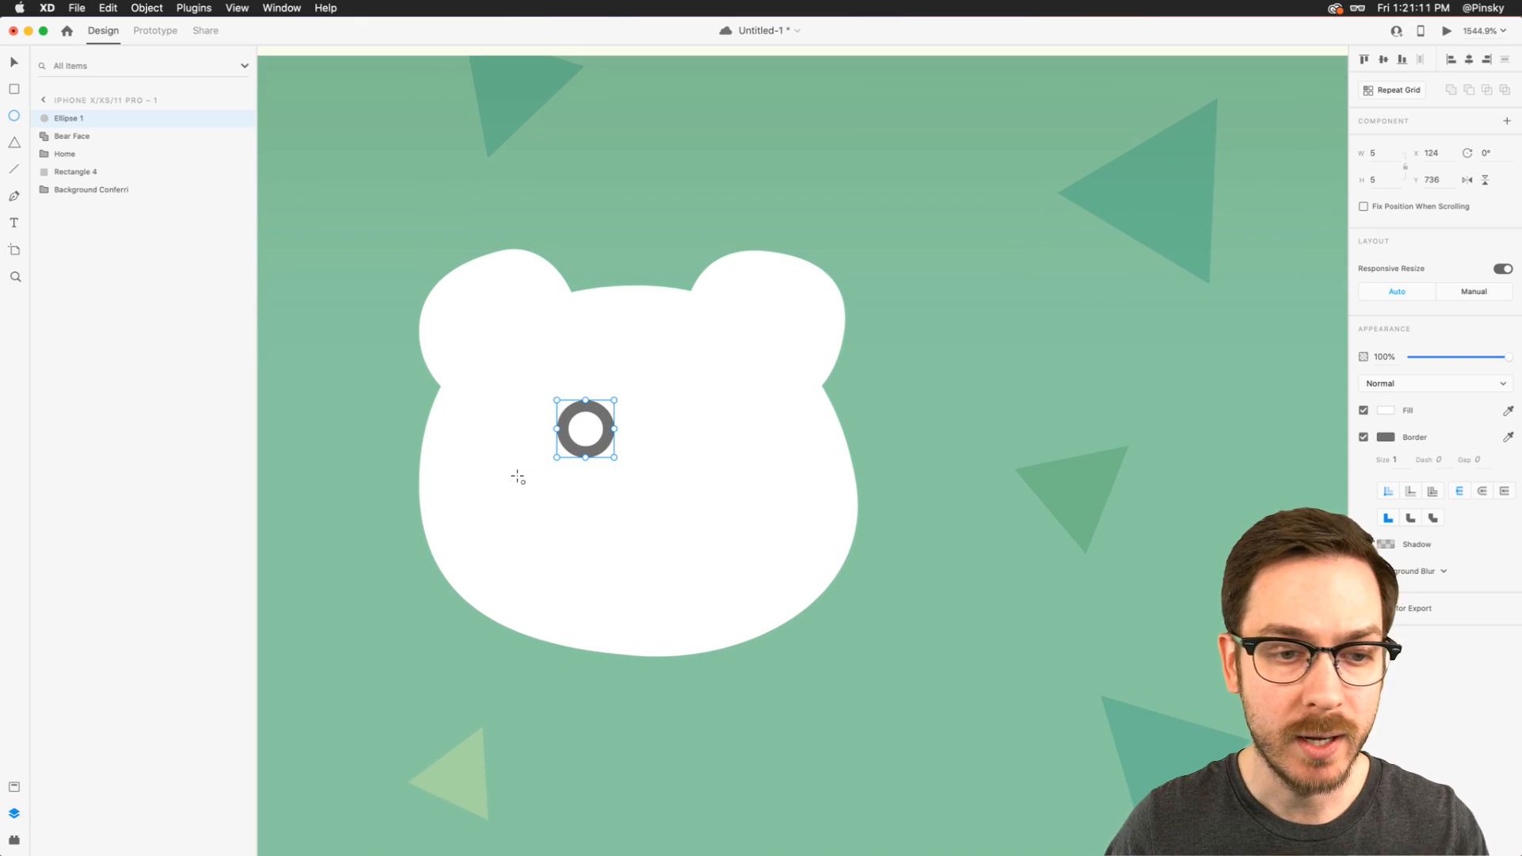
- Fill the eye with the pale green sampled from the T-shirt's outline and remove the eye's border
{"action": "scroll", "coordinate": [518, 477], "scroll_direction": "left", "scroll_amount": 3}
{"action": "scroll", "coordinate": [518, 477], "scroll_direction": "down", "scroll_amount": 5}
{"action": "scroll", "coordinate": [368, 451], "scroll_direction": "left", "scroll_amount": 3}
{"action": "left_click", "coordinate": [1507, 411]}
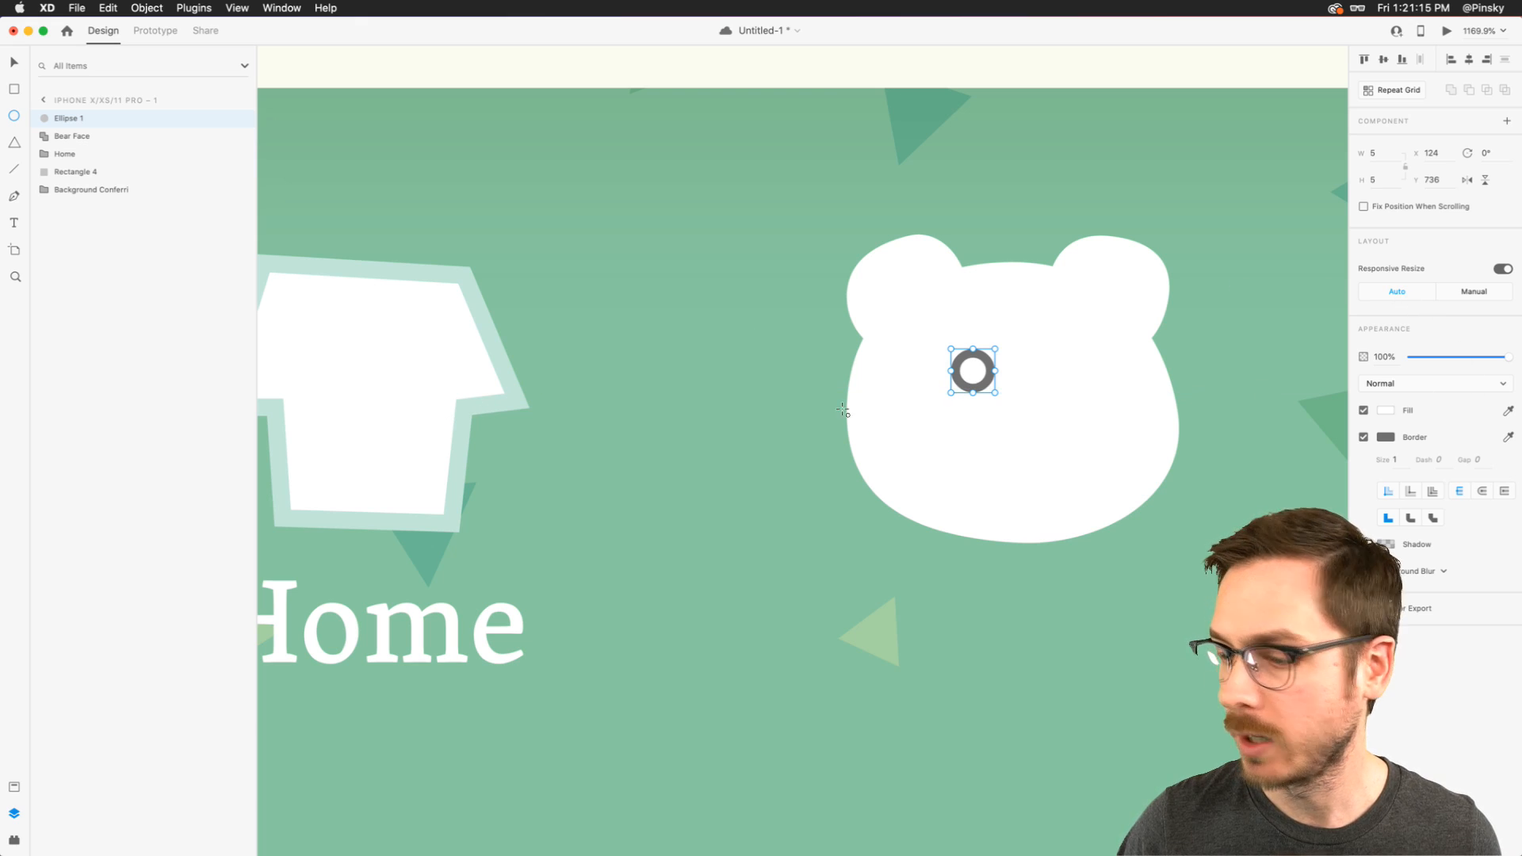
{"action": "left_click", "coordinate": [473, 409]}
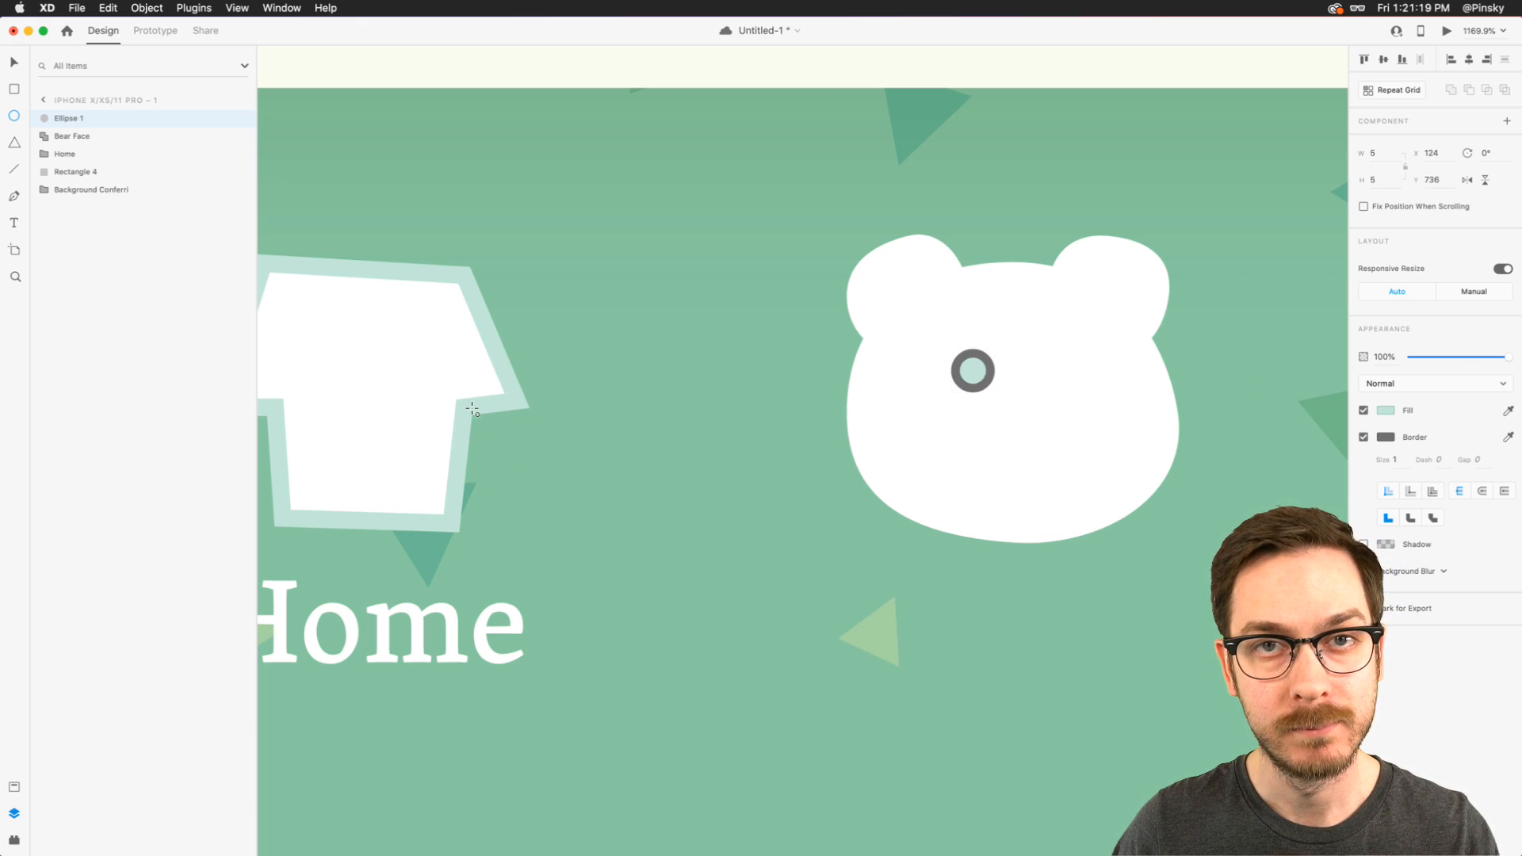
{"action": "left_click", "coordinate": [1363, 438]}
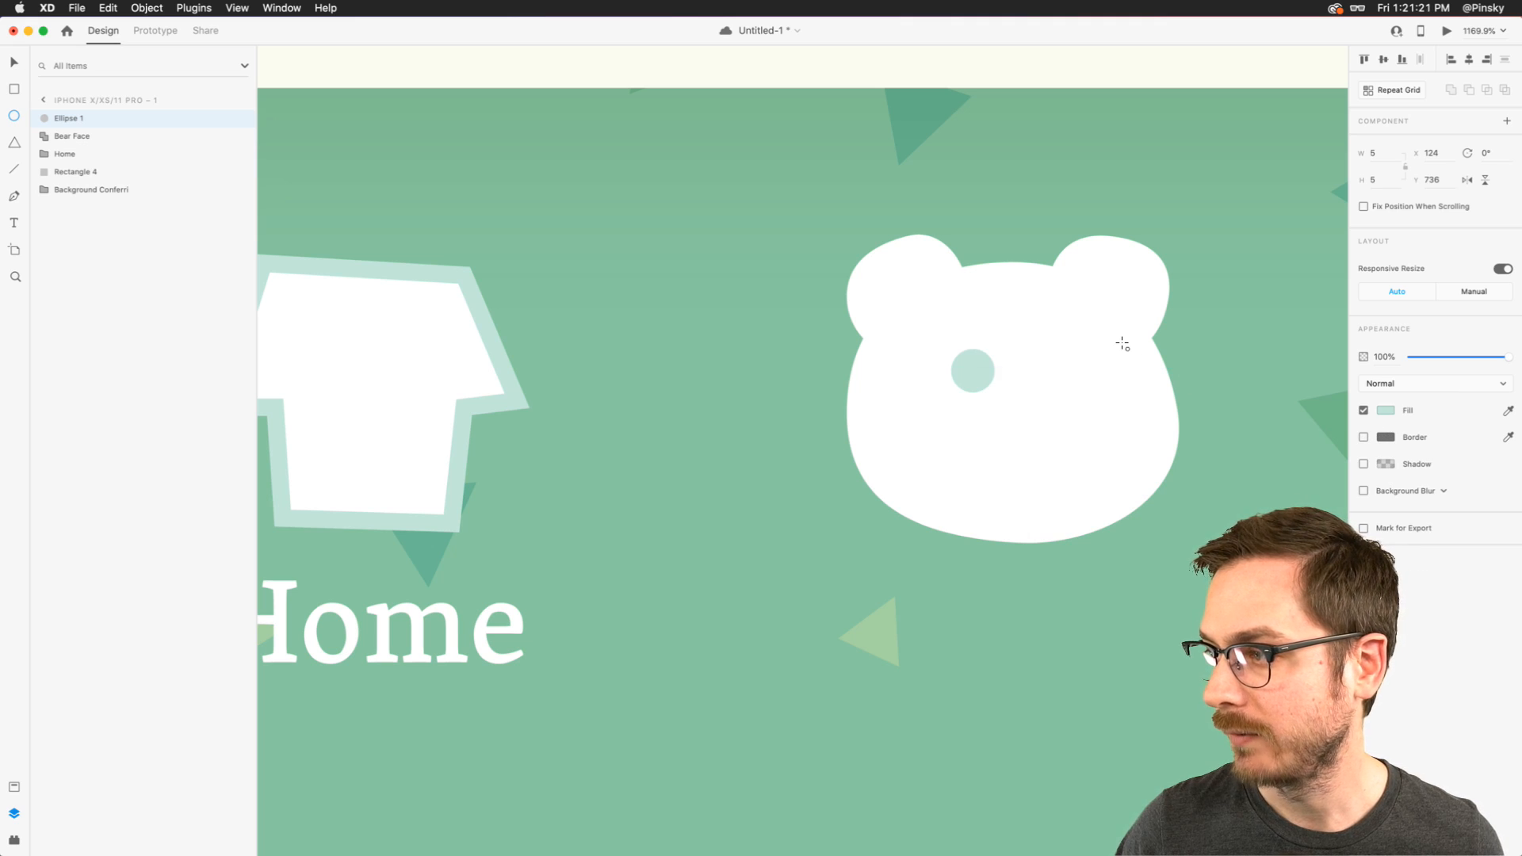
- Duplicate the eye twice: a second eye at X 133, Y 736, and a nose at X 129, Y 743
{"action": "scroll", "coordinate": [1121, 340], "scroll_direction": "up", "scroll_amount": 5}
{"action": "left_click_drag", "start_coordinate": [648, 376], "coordinate": [783, 377]}
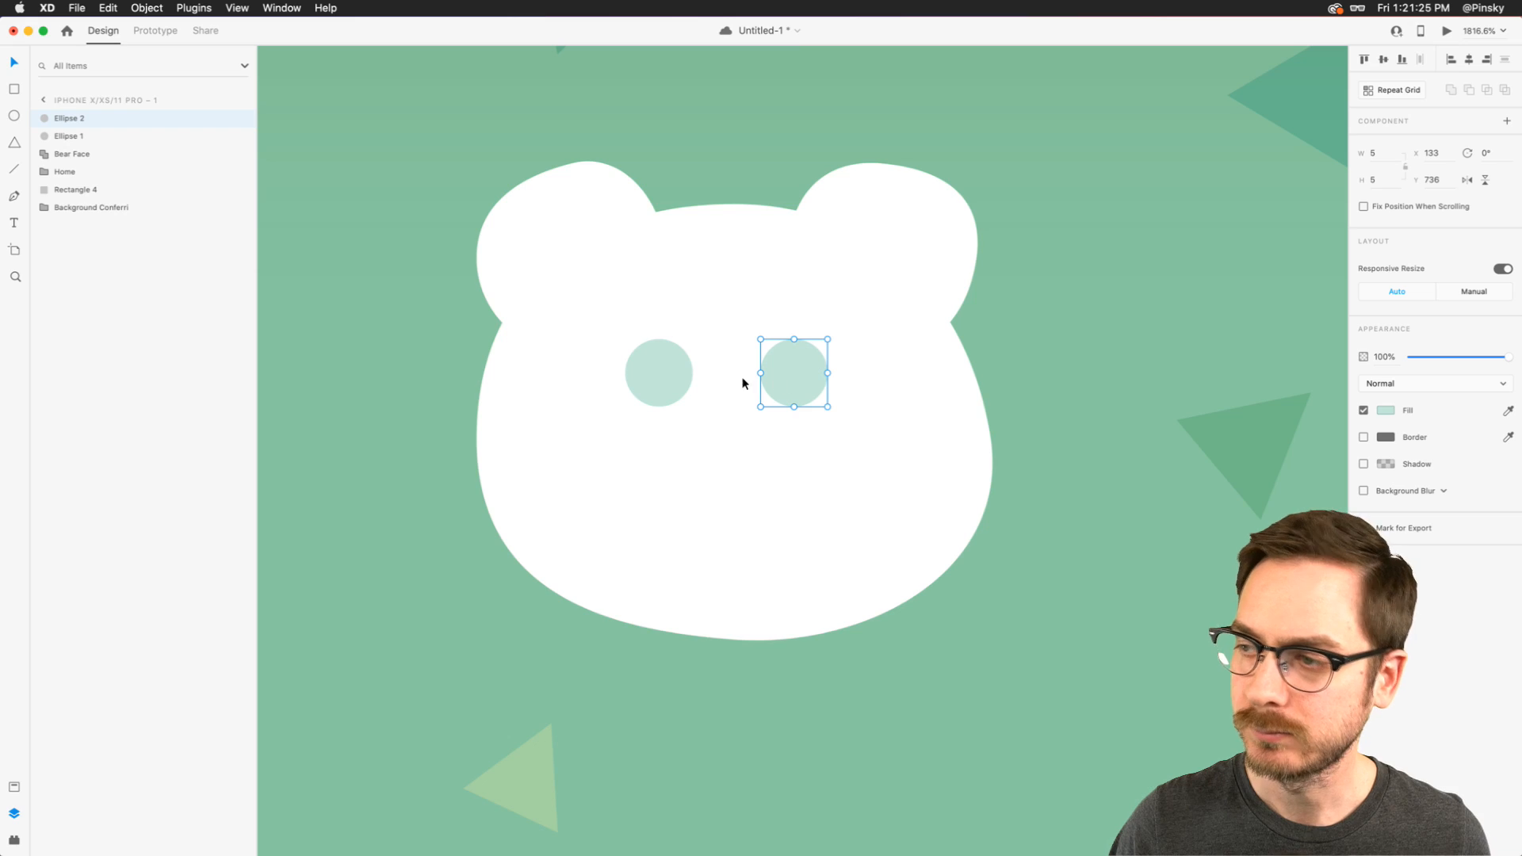
{"action": "left_click", "coordinate": [677, 369], "text": "shift"}
{"action": "left_click_drag", "start_coordinate": [798, 385], "coordinate": [701, 457]}
{"action": "scroll", "coordinate": [806, 383], "scroll_direction": "right", "scroll_amount": 3}
{"action": "left_click", "coordinate": [790, 376]}
{"action": "scroll", "coordinate": [701, 457], "scroll_direction": "down", "scroll_amount": 5}
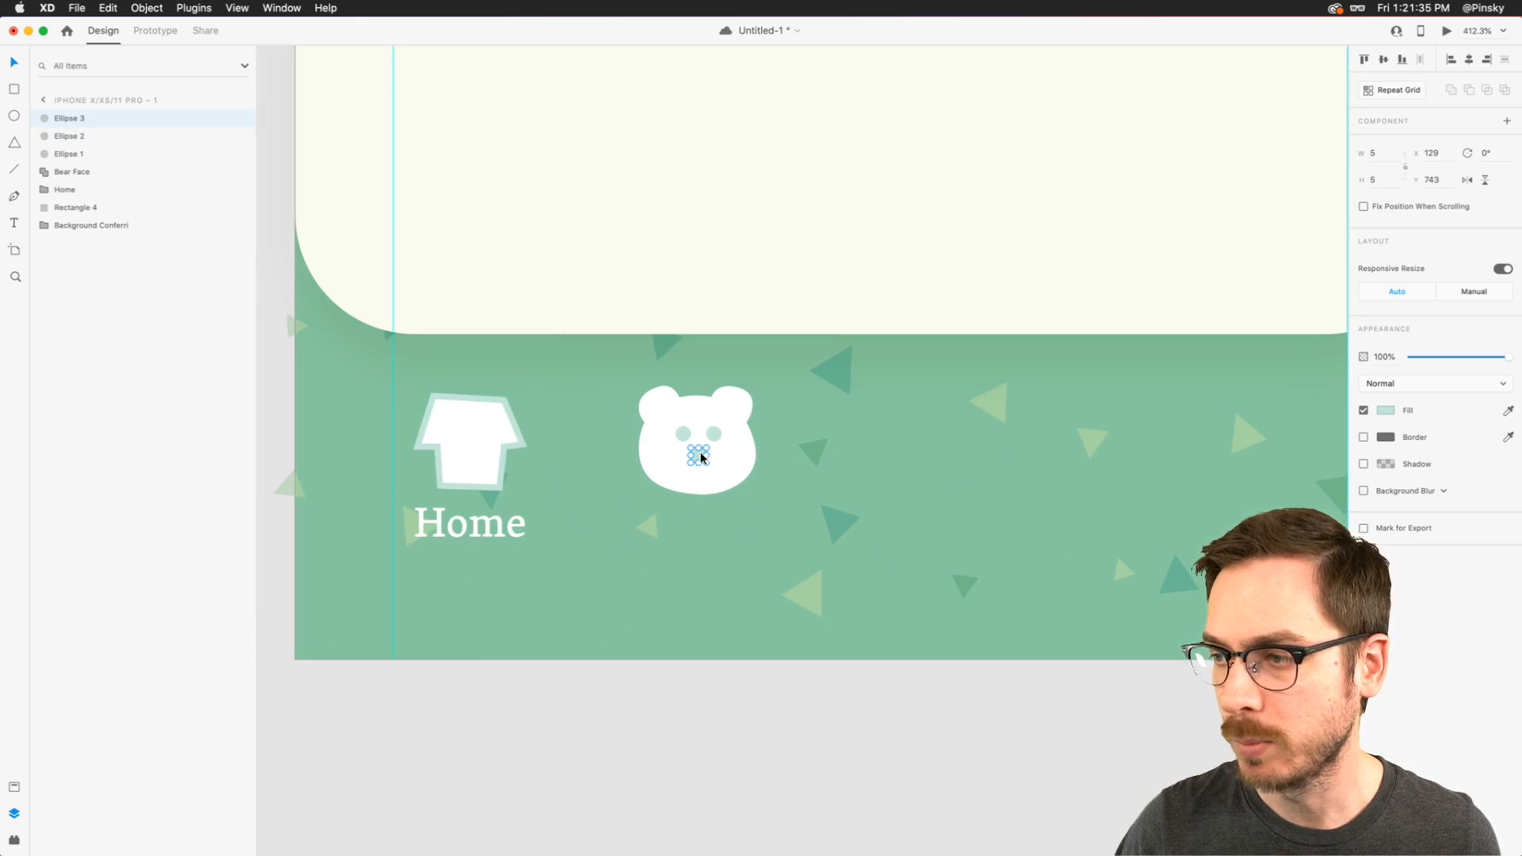
- Flatten the nose circle by raising its lowest anchor and tilting that curve, and lower its highest anchor to Y 743.19
{"action": "scroll", "coordinate": [700, 452], "scroll_direction": "up", "scroll_amount": 6}
{"action": "double_click", "coordinate": [685, 450]}
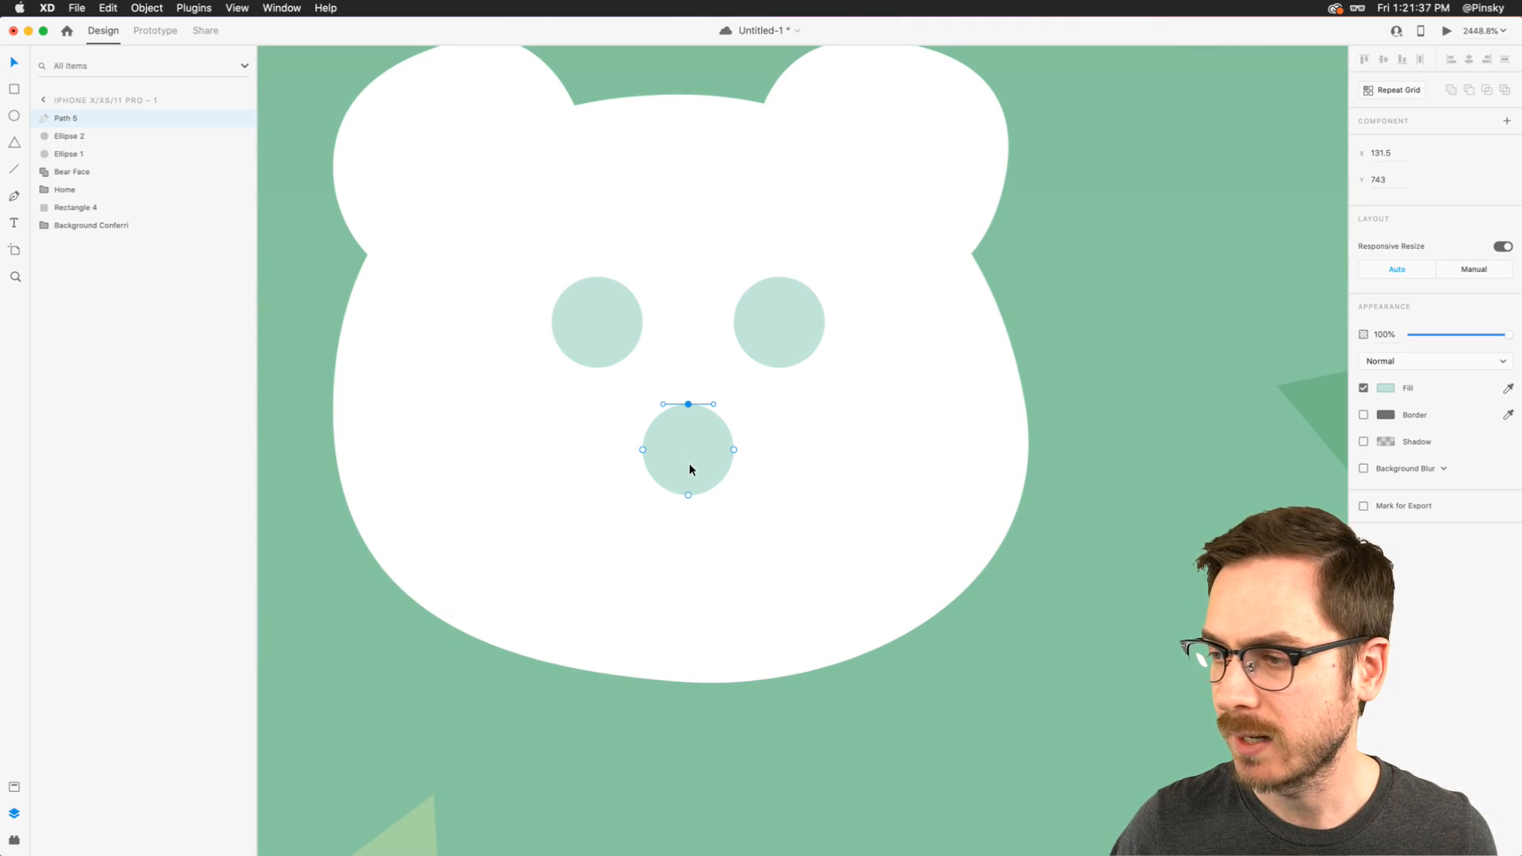
{"action": "mouse_move", "coordinate": [688, 494]}
{"action": "left_mouse_down"}
{"action": "mouse_move", "coordinate": [688, 480]}
{"action": "mouse_move", "coordinate": [713, 485]}
{"action": "left_mouse_up"}
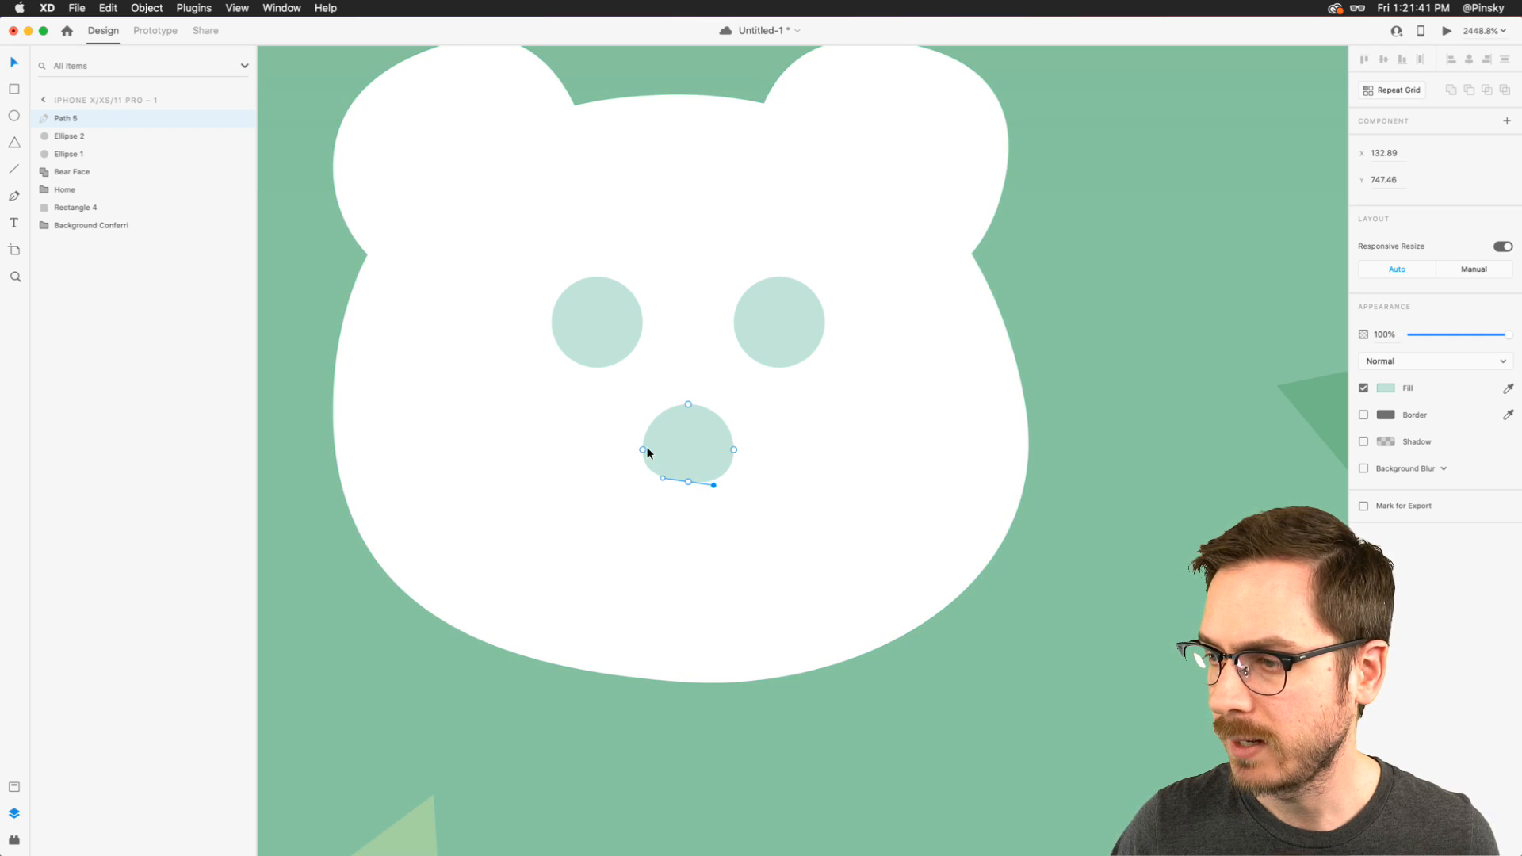
{"action": "left_click_drag", "start_coordinate": [688, 404], "coordinate": [689, 409]}
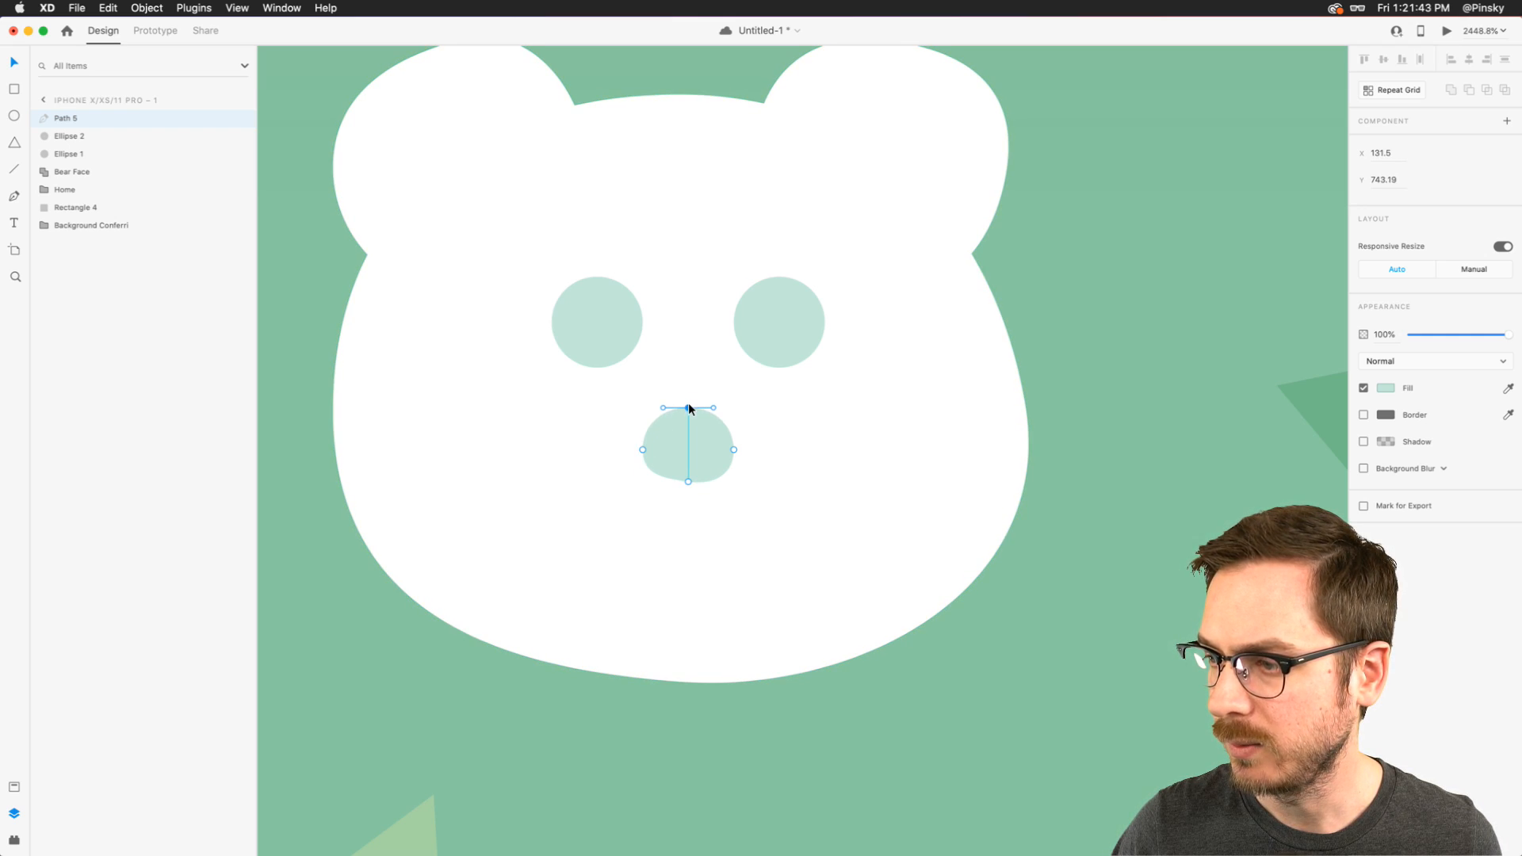
{"action": "left_click", "coordinate": [768, 500]}
- Raise the nose's lowest anchor slightly more and check the proportions of the whole bear face
{"action": "scroll", "coordinate": [768, 497], "scroll_direction": "down", "scroll_amount": 5}
{"action": "scroll", "coordinate": [767, 498], "scroll_direction": "up", "scroll_amount": 5}
{"action": "double_click", "coordinate": [708, 451]}
{"action": "left_click_drag", "start_coordinate": [692, 481], "coordinate": [692, 475]}
{"action": "left_click", "coordinate": [806, 449]}
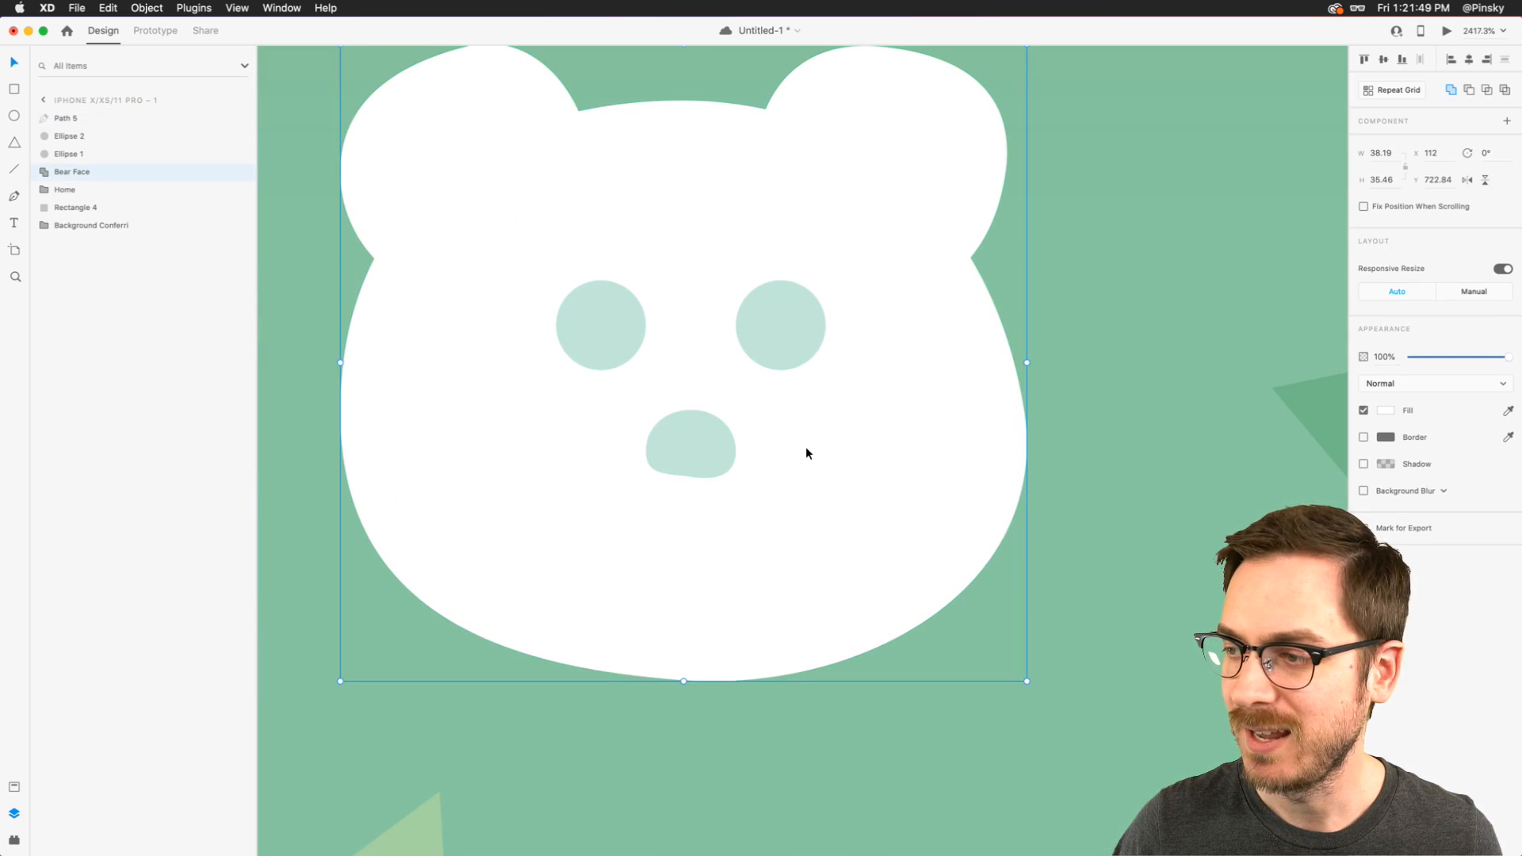
{"action": "scroll", "coordinate": [807, 448], "scroll_direction": "down", "scroll_amount": 5}
{"action": "scroll", "coordinate": [806, 449], "scroll_direction": "up", "scroll_amount": 3}
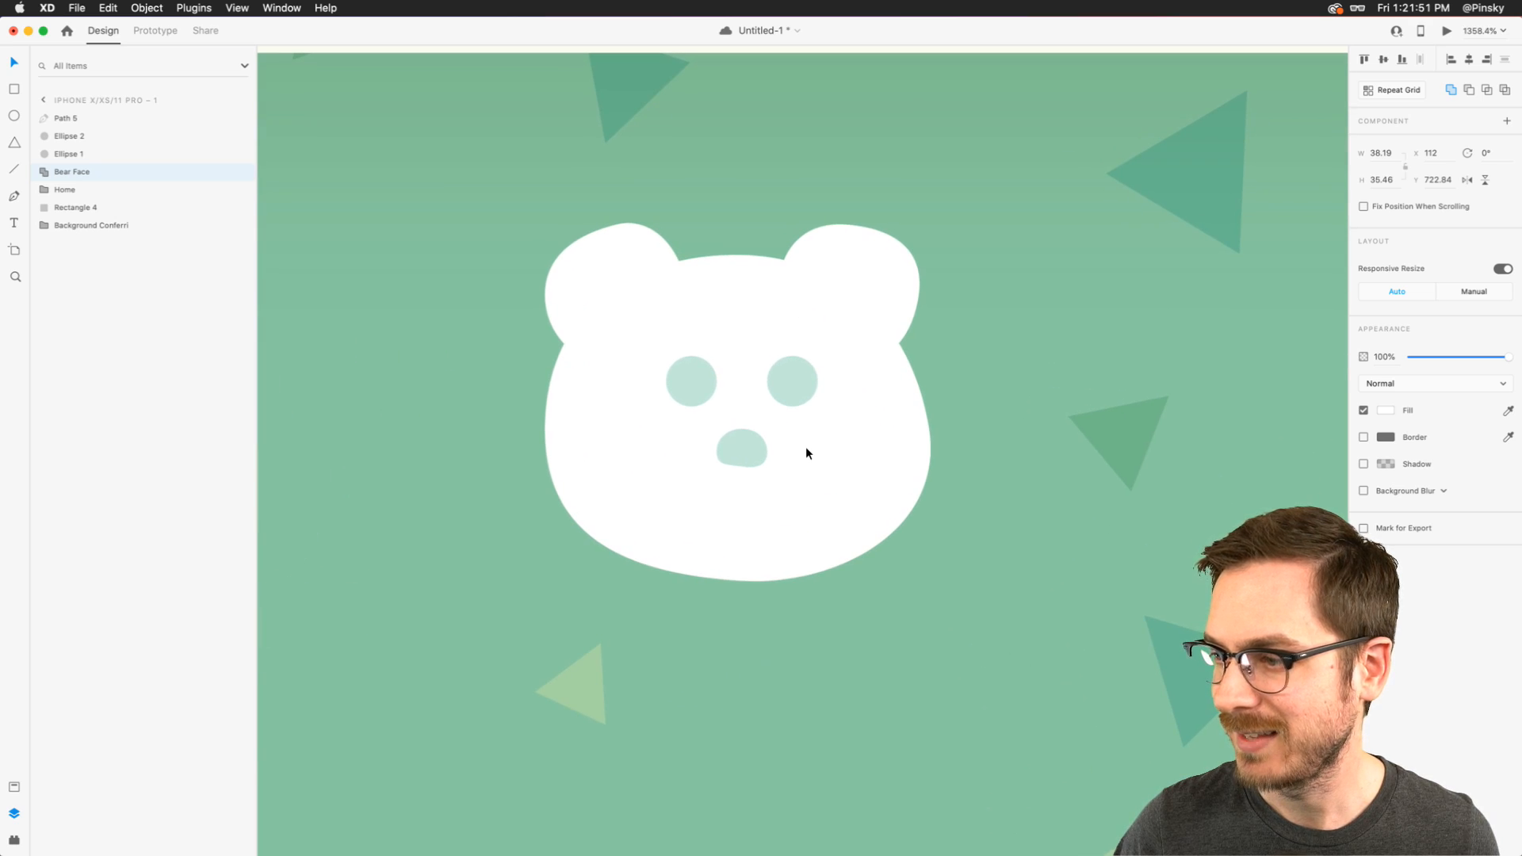
- Copy the Home label to beneath the bear face at Y 760 and change its text to Villagers
{"action": "scroll", "coordinate": [805, 448], "scroll_direction": "down", "scroll_amount": 5}
{"action": "scroll", "coordinate": [753, 445], "scroll_direction": "right", "scroll_amount": 2}
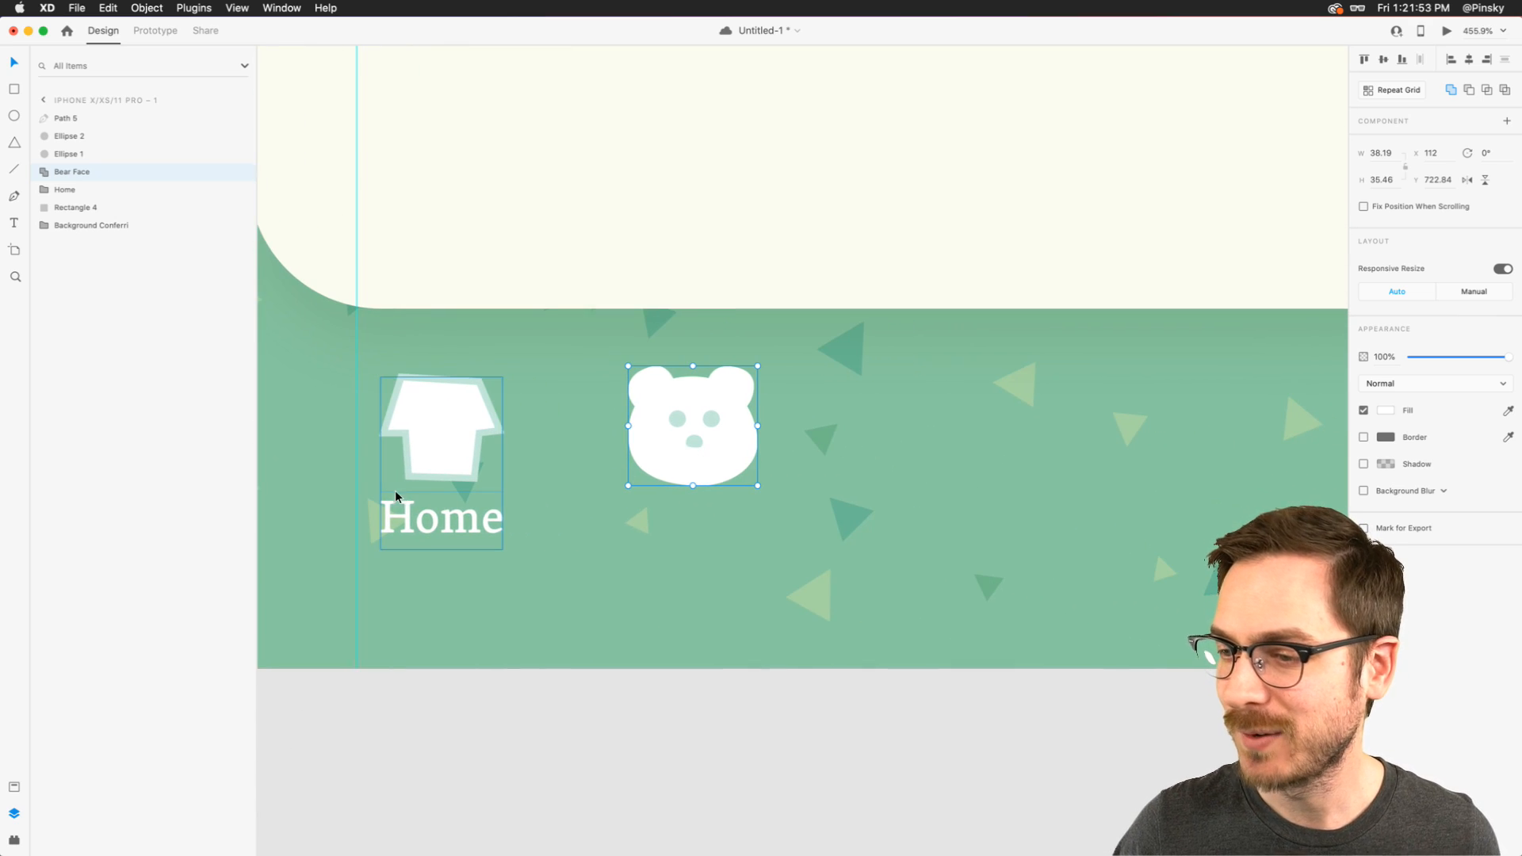
{"action": "double_click", "coordinate": [421, 514]}
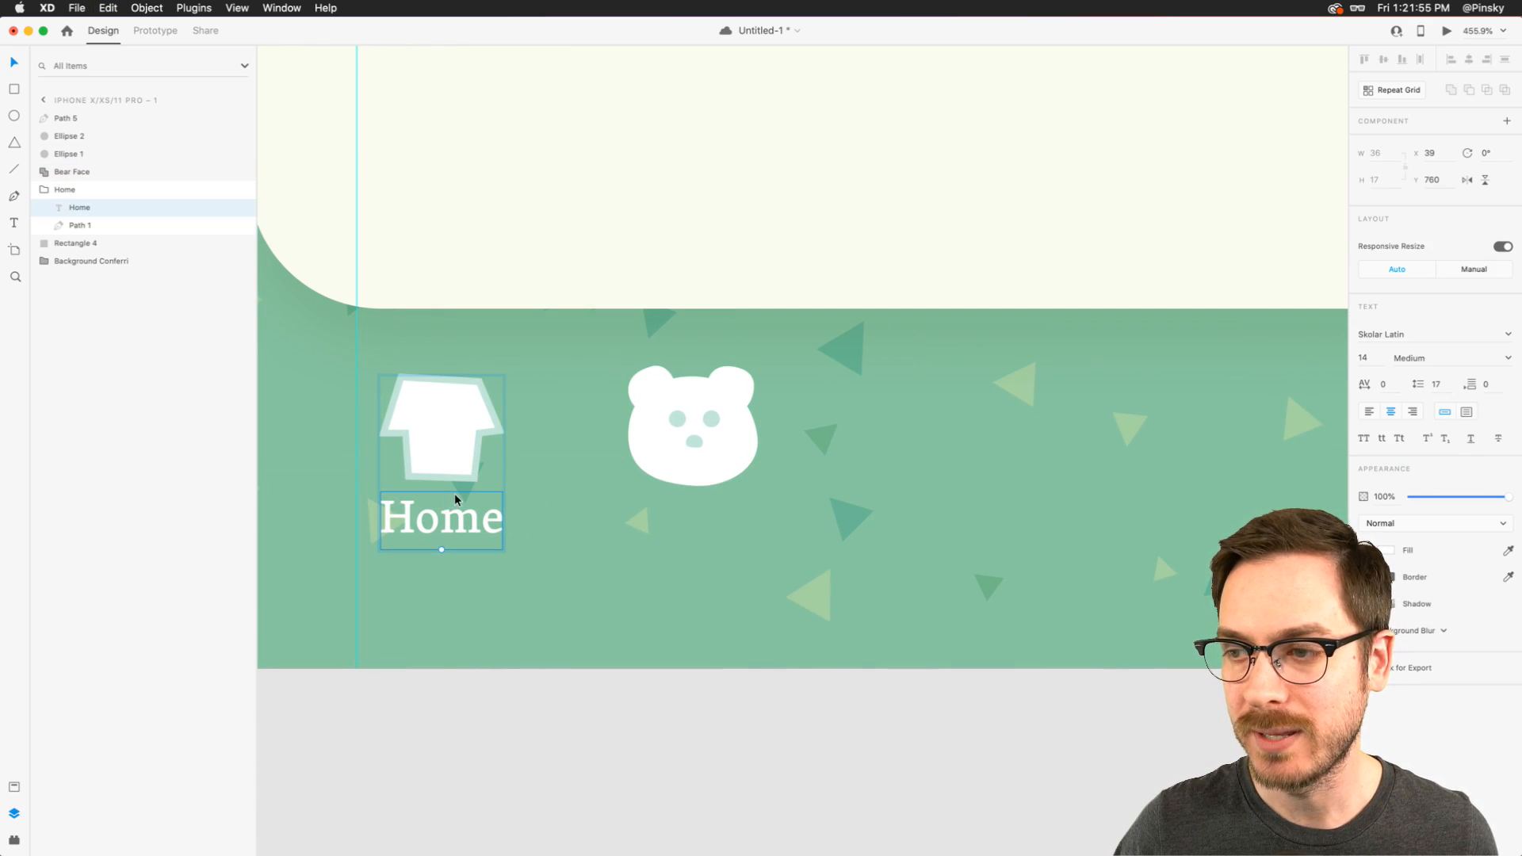
{"action": "left_click", "coordinate": [691, 442]}
{"action": "key", "text": "super+v"}
{"action": "left_click_drag", "start_coordinate": [459, 520], "coordinate": [676, 520]}
{"action": "double_click", "coordinate": [676, 520]}
{"action": "type", "text": "Villagers"}
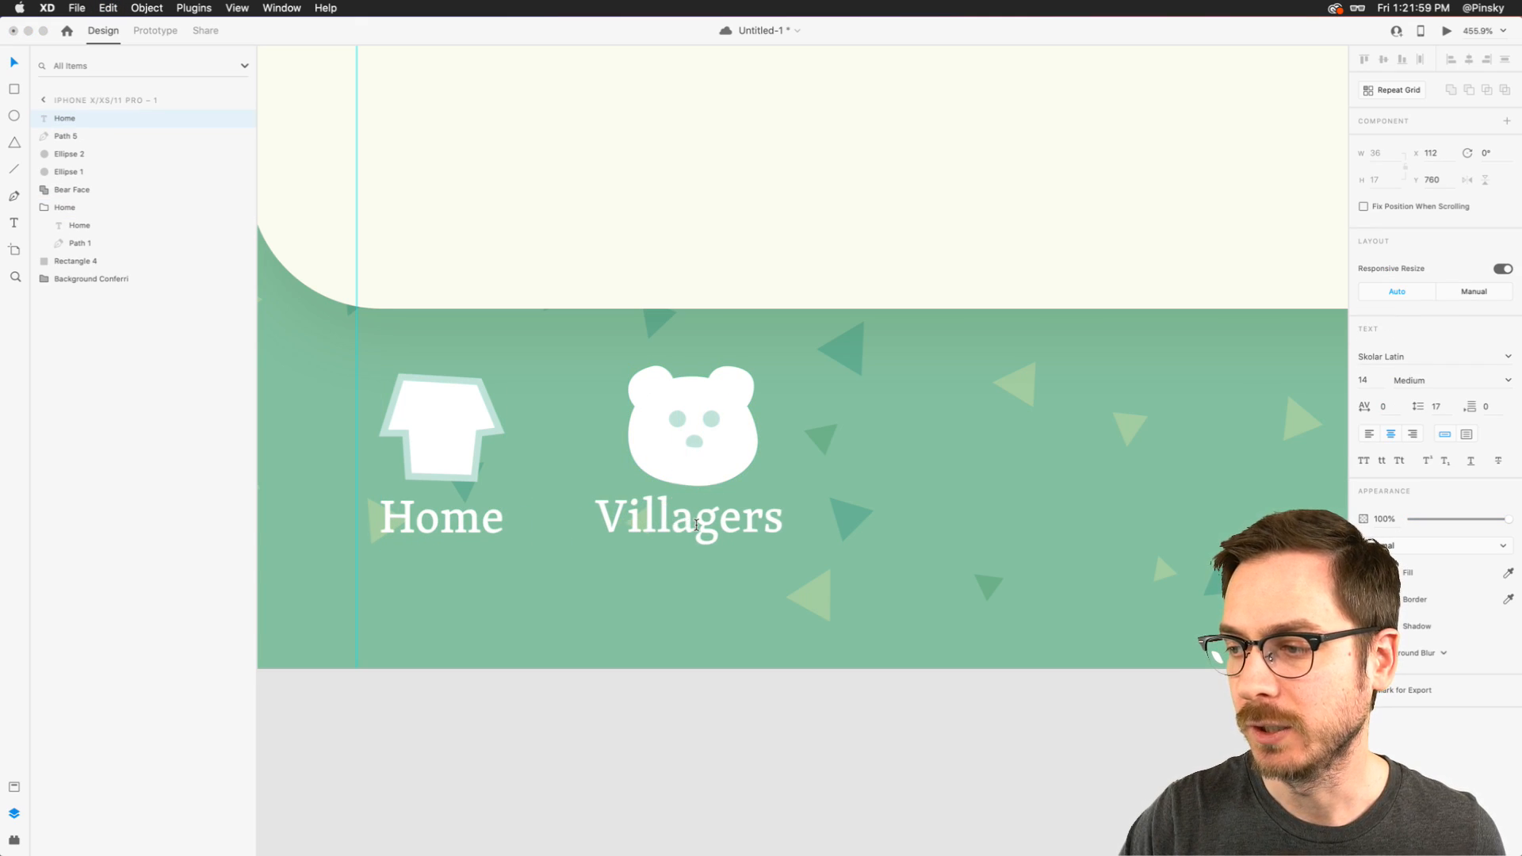
- Center the Villagers label under the bear face at X 104
{"action": "key", "text": "Escape"}
{"action": "key", "text": "Right"}
{"action": "key", "text": "Right"}
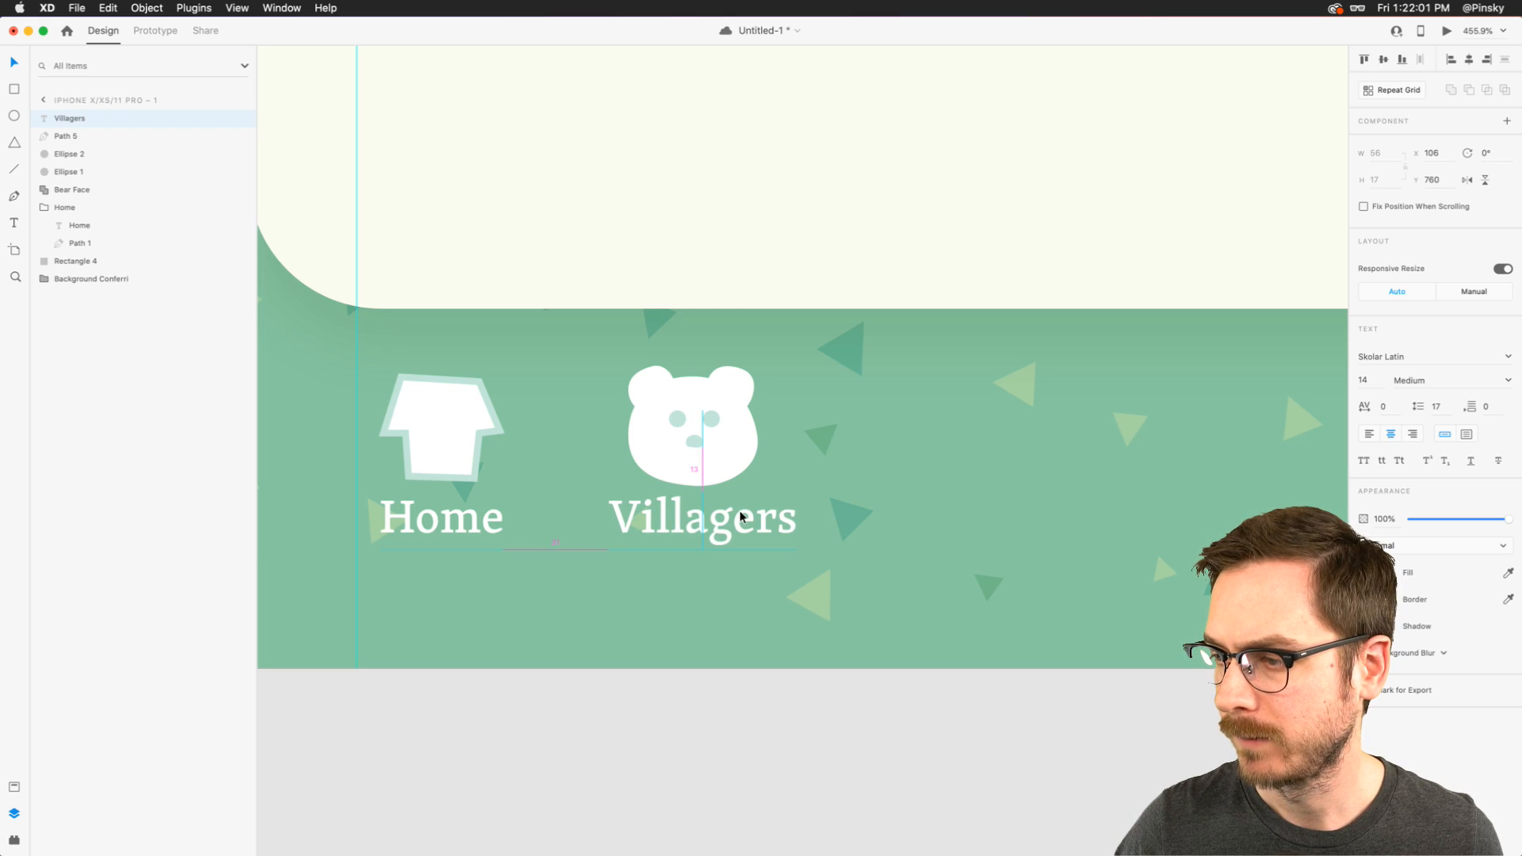
- Group the Villagers label with the bear face, eyes and nose, and name the group Villagers
{"action": "left_click", "coordinate": [703, 460]}
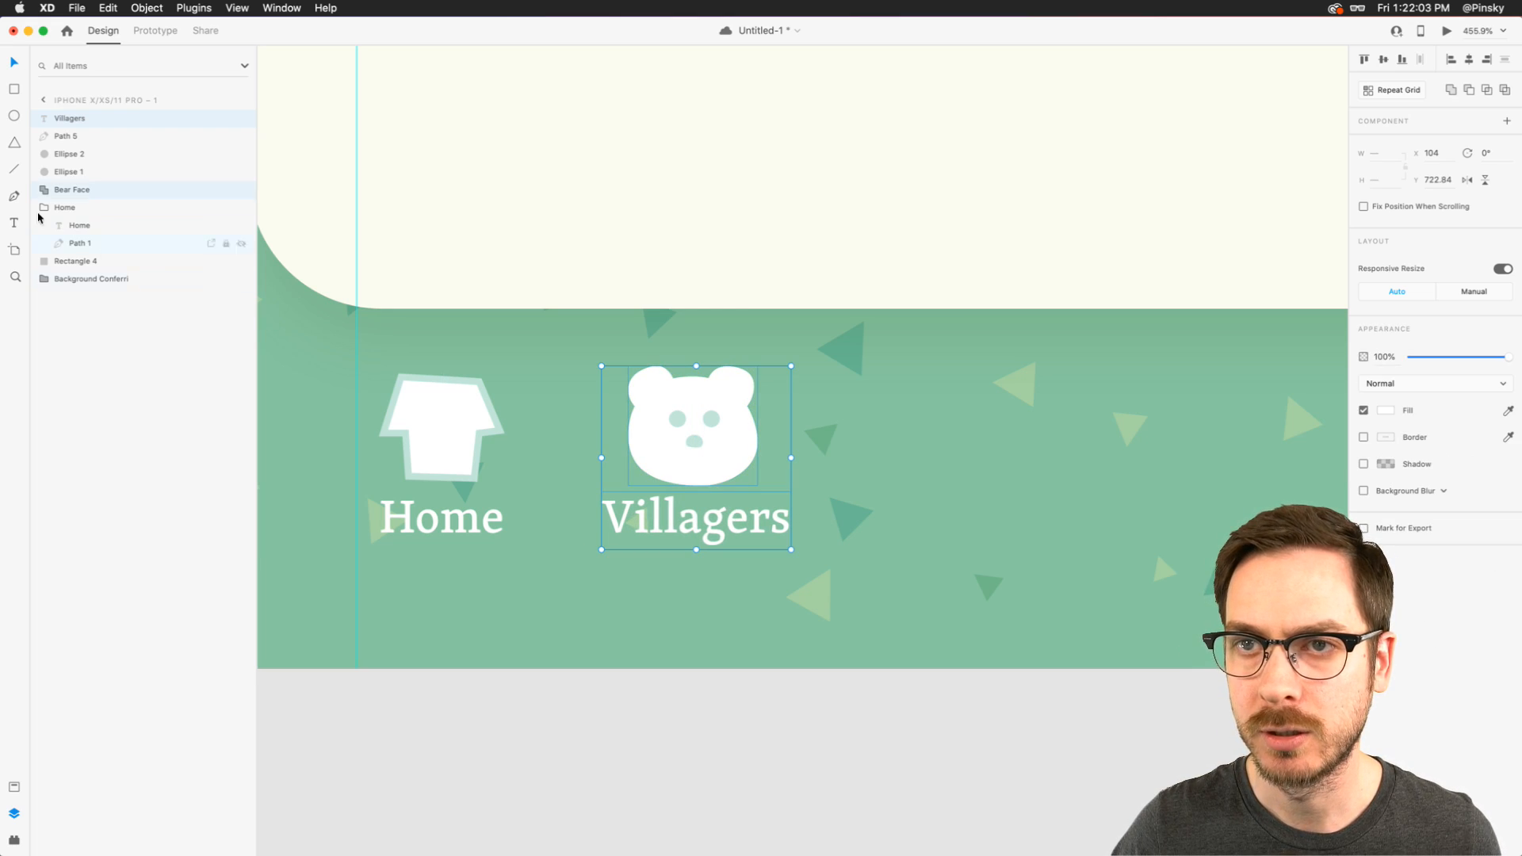
{"action": "left_click", "coordinate": [89, 124], "text": "shift"}
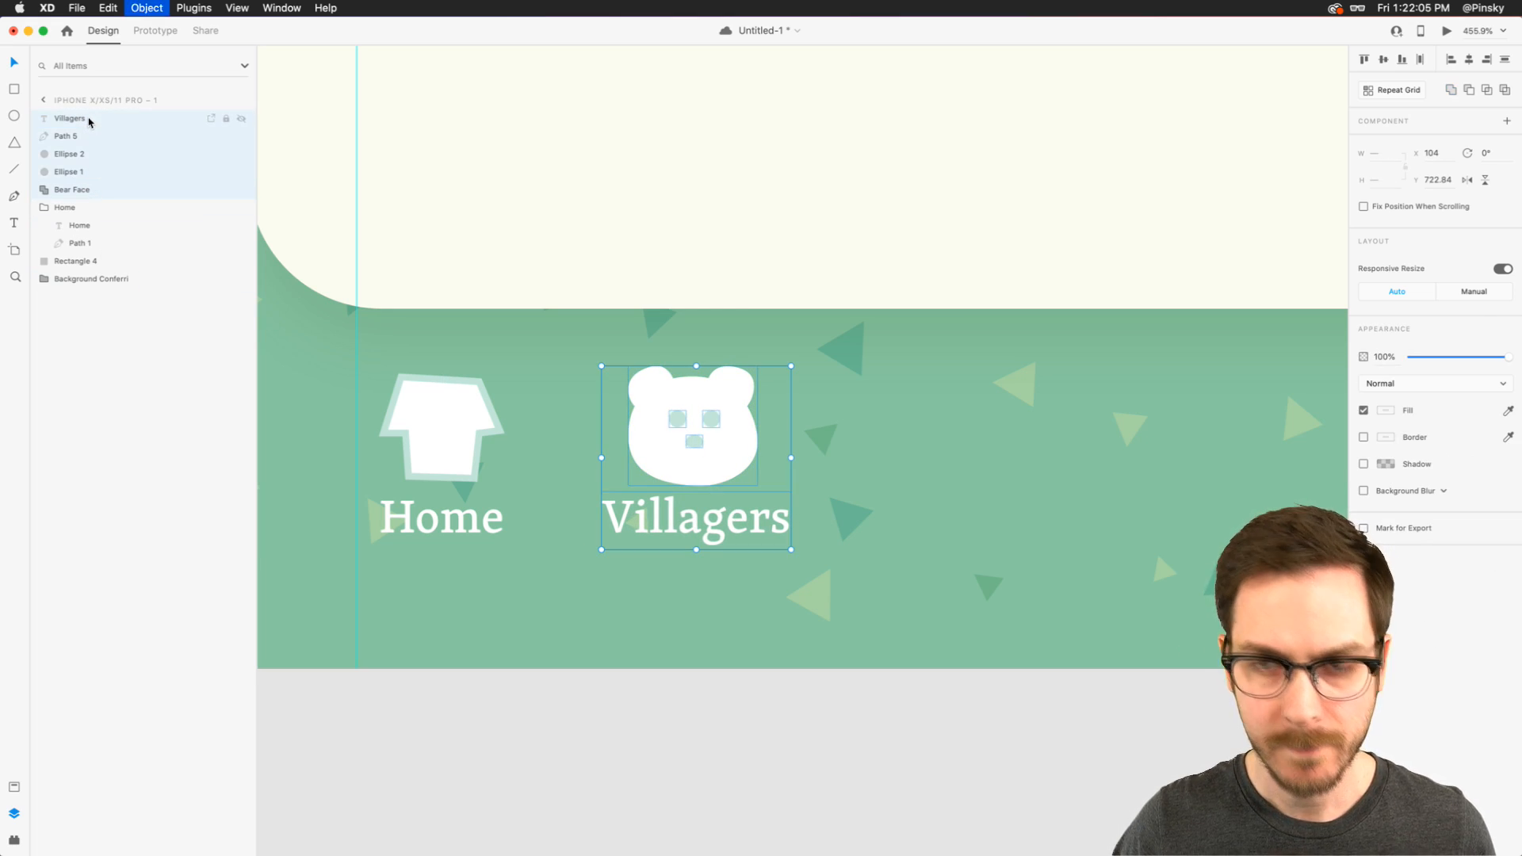
{"action": "key", "text": "super+g"}
{"action": "double_click", "coordinate": [68, 119]}
{"action": "type", "text": "Villagers"}
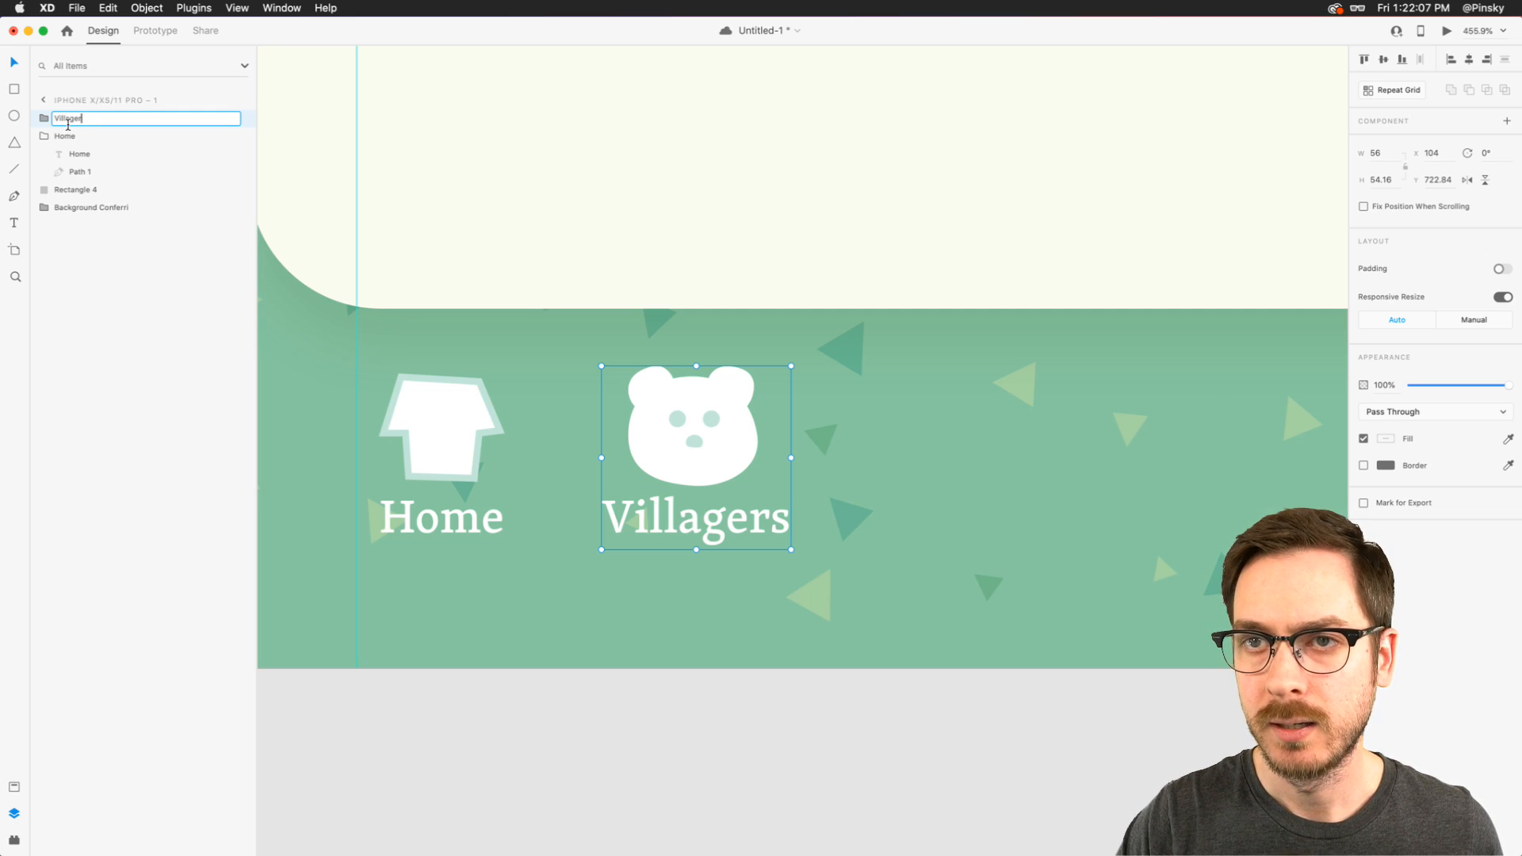
{"action": "key", "text": "Return"}
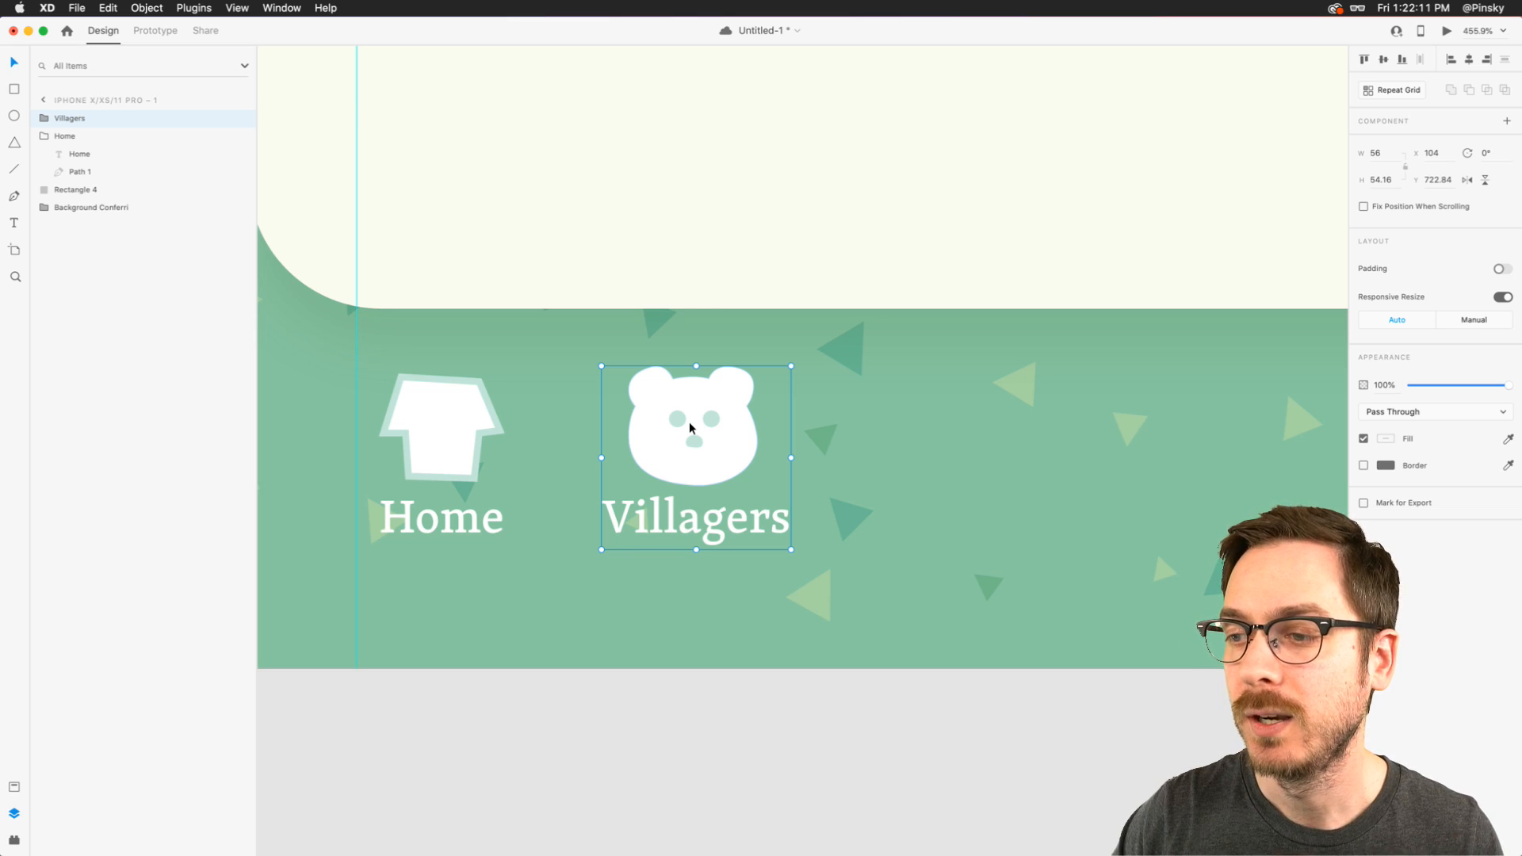
- Search the Icons 4 Design plugin for "list" icons as reference for the next navigation icon
{"action": "scroll", "coordinate": [904, 440], "scroll_direction": "right", "scroll_amount": 5}
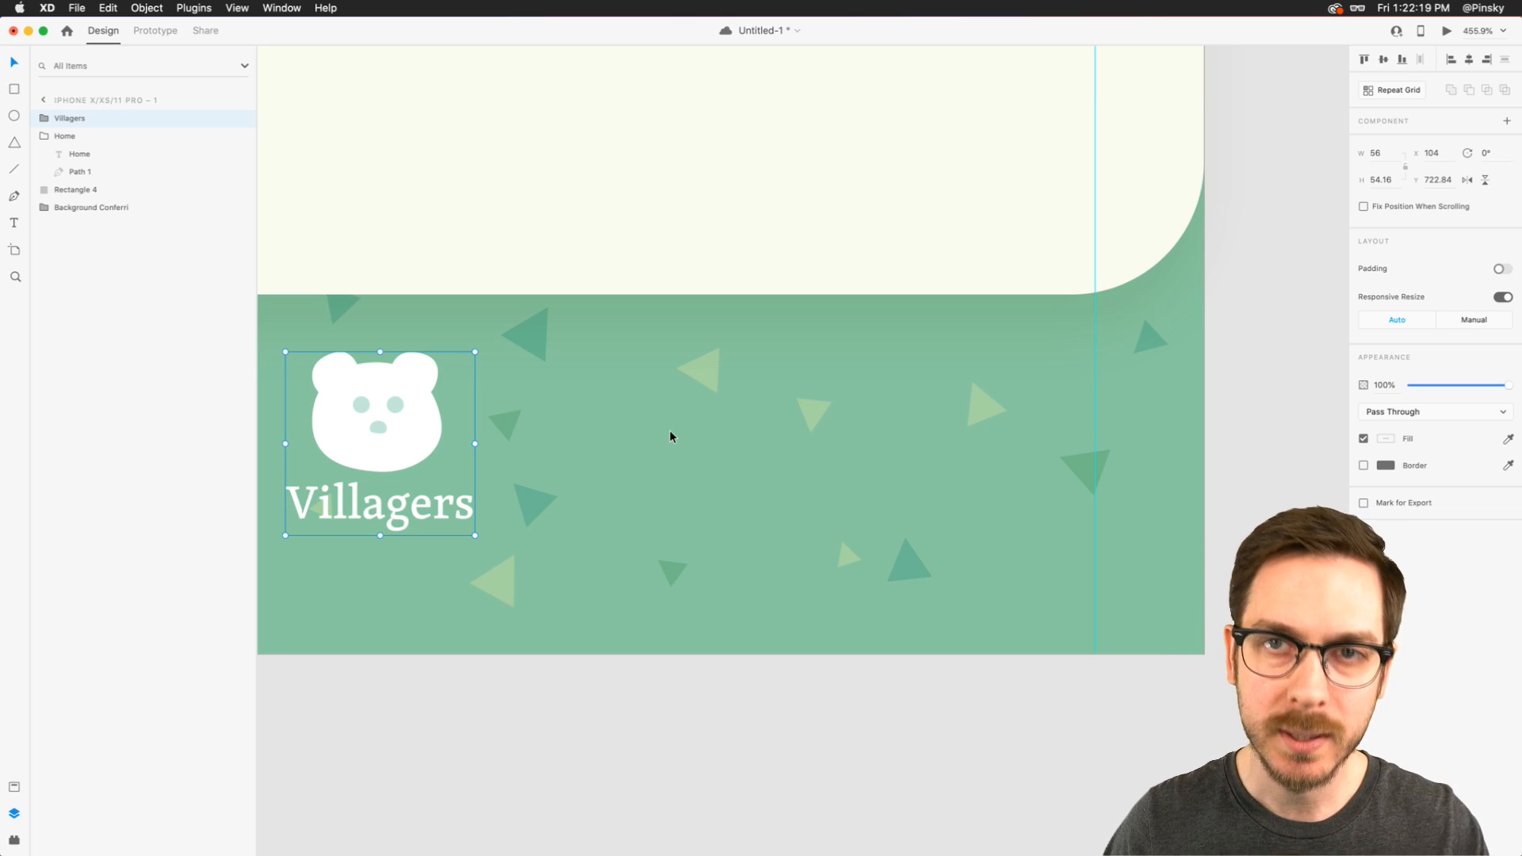
{"action": "scroll", "coordinate": [633, 459], "scroll_direction": "up", "scroll_amount": 4}
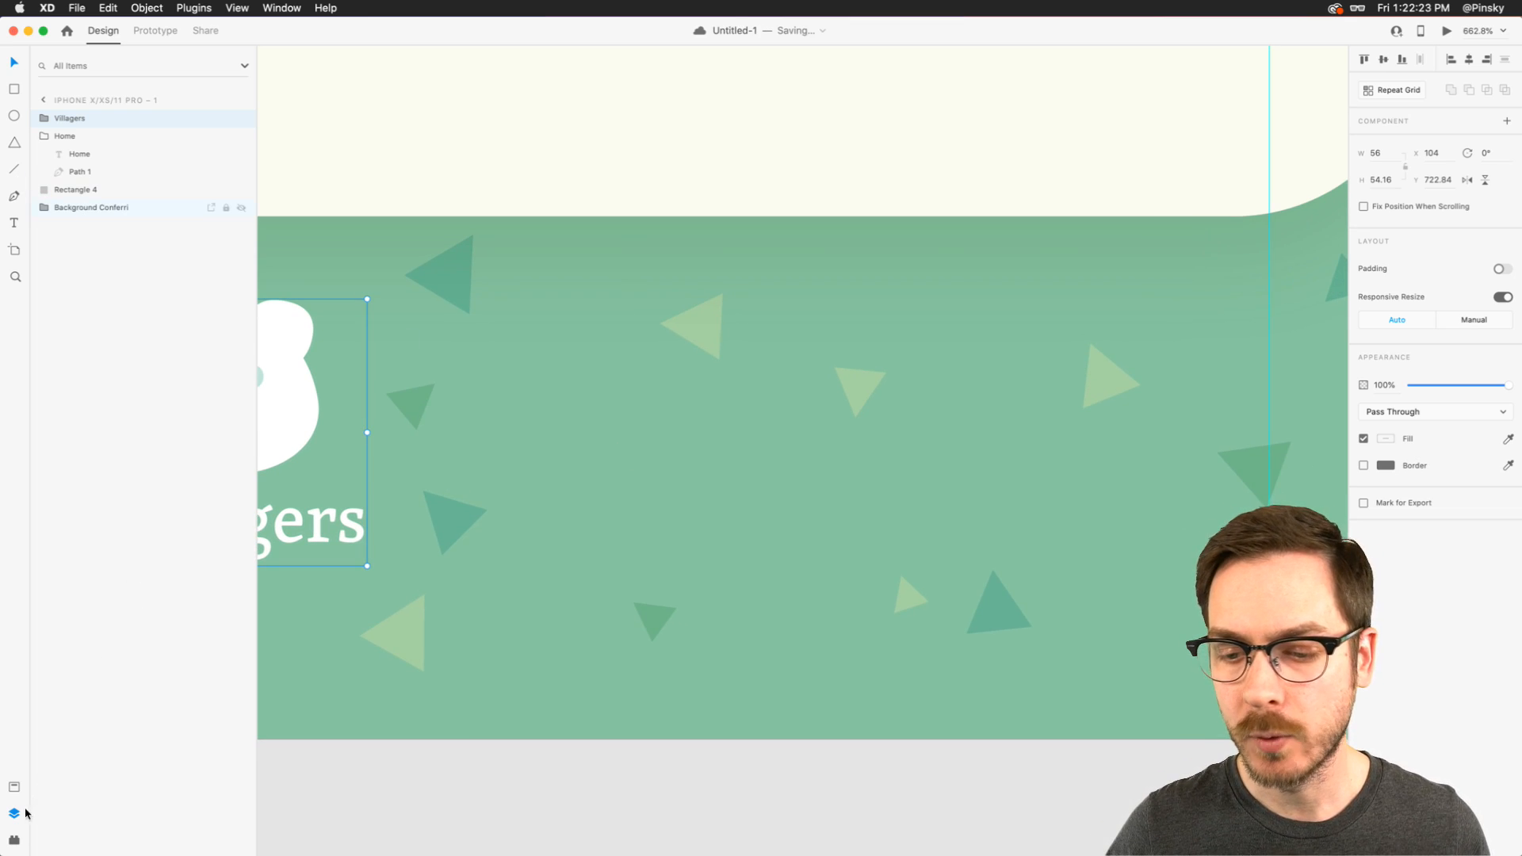
{"action": "left_click", "coordinate": [13, 840]}
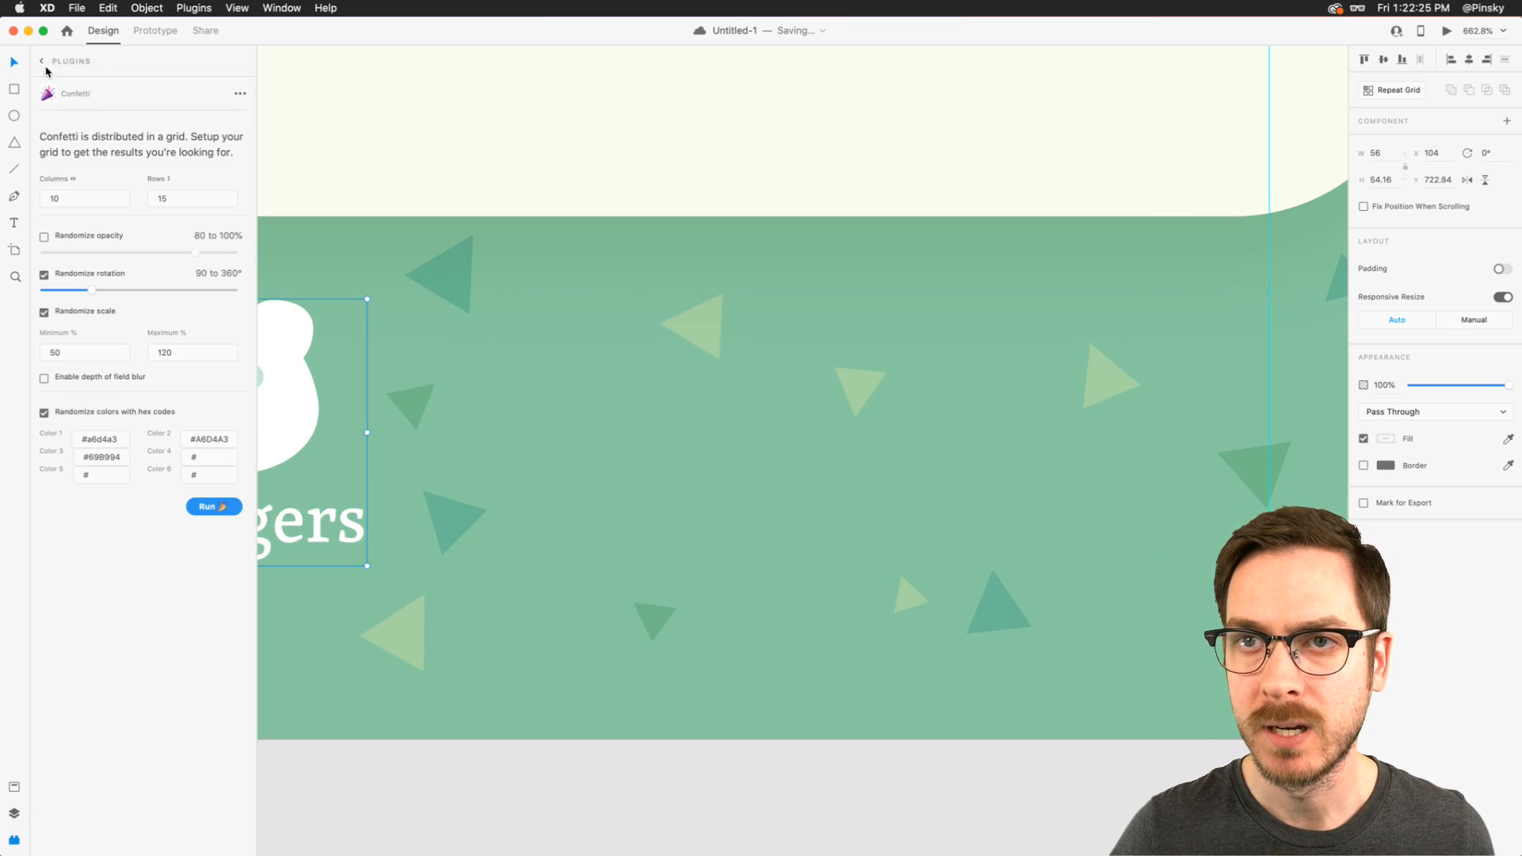
{"action": "left_click", "coordinate": [39, 62]}
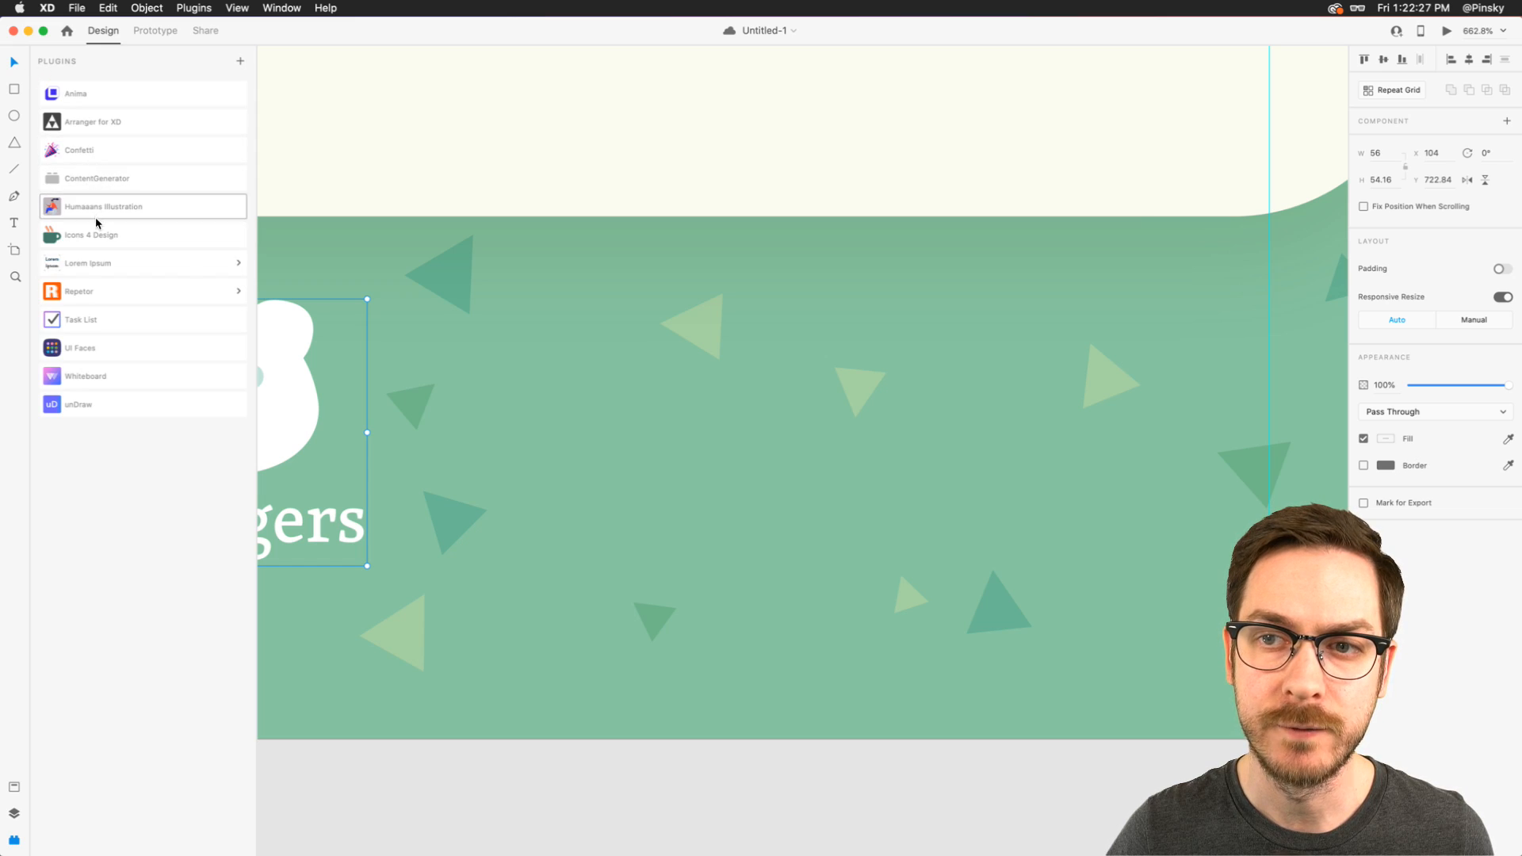
{"action": "left_click", "coordinate": [94, 235]}
{"action": "left_click", "coordinate": [84, 138]}
{"action": "type", "text": "list"}
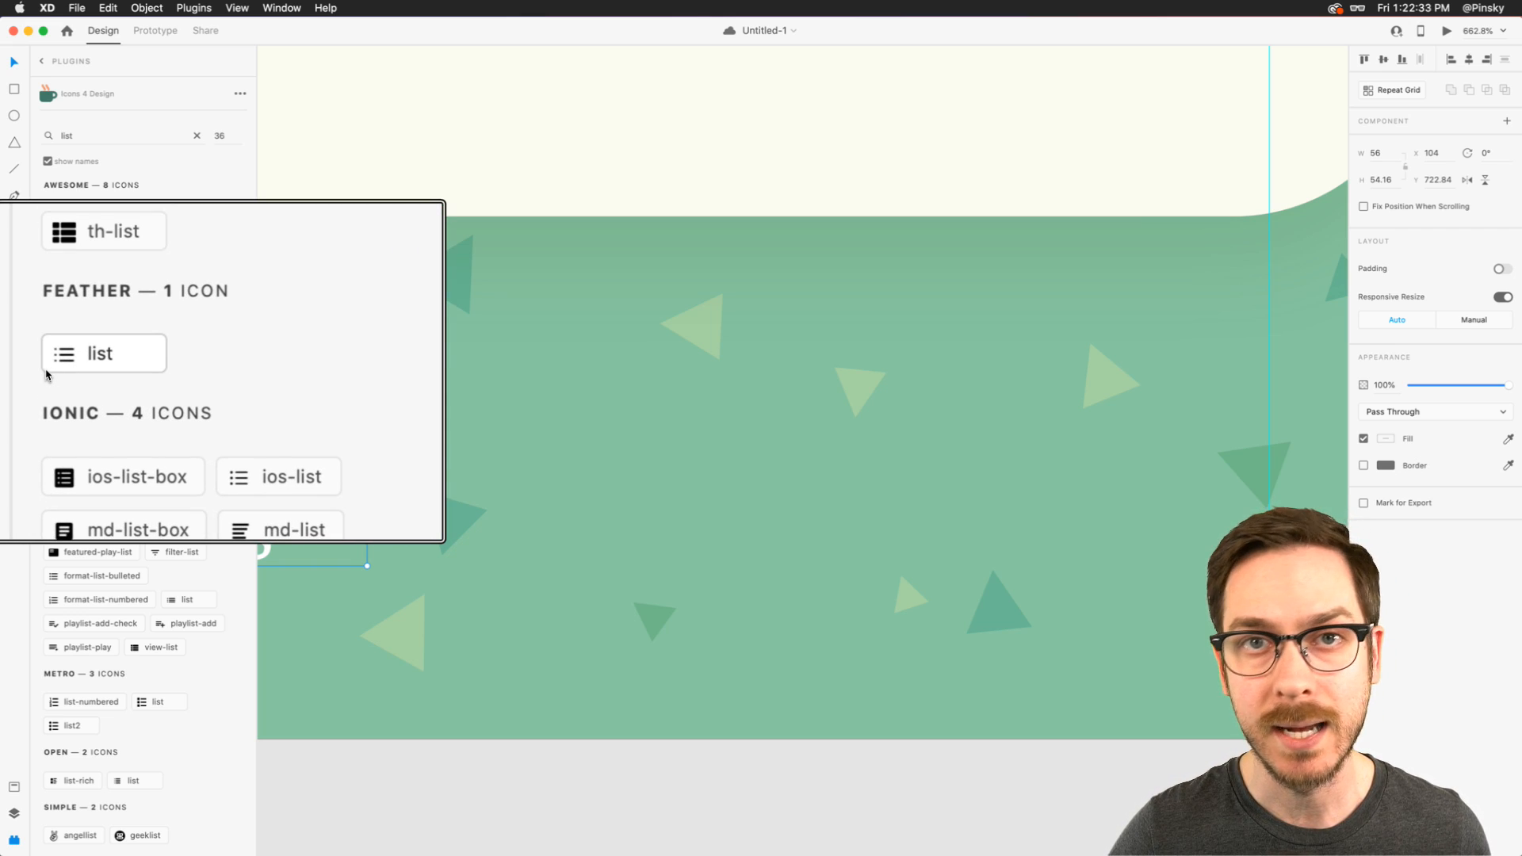
{"action": "left_click", "coordinate": [43, 61]}
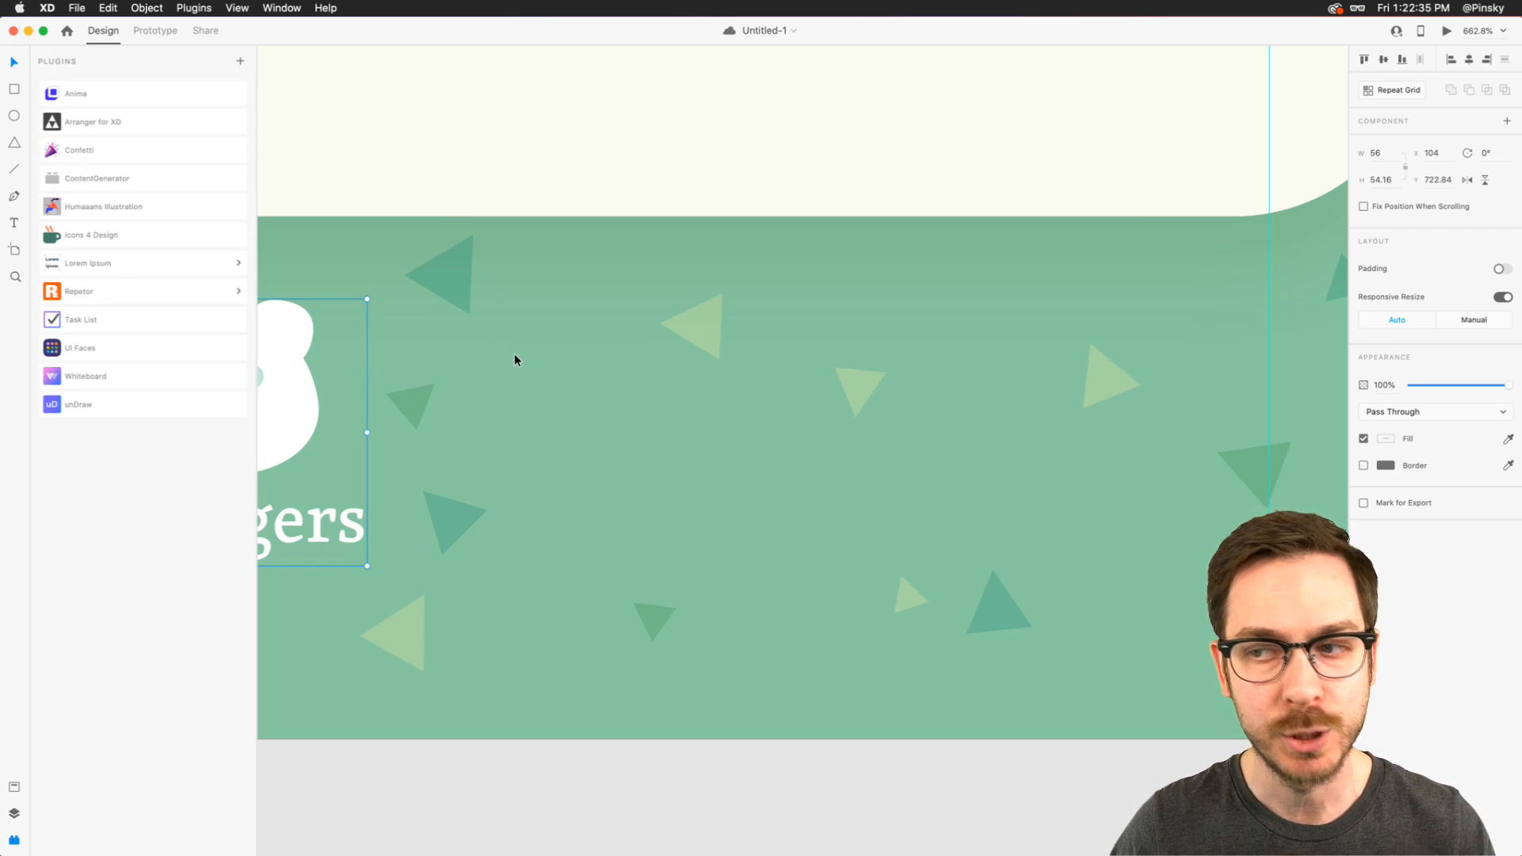
- Open the document assets with the saved colors
{"action": "left_click", "coordinate": [14, 788]}
{"action": "scroll", "coordinate": [593, 362], "scroll_direction": "right", "scroll_amount": 2}
{"action": "scroll", "coordinate": [593, 361], "scroll_direction": "down", "scroll_amount": 1}
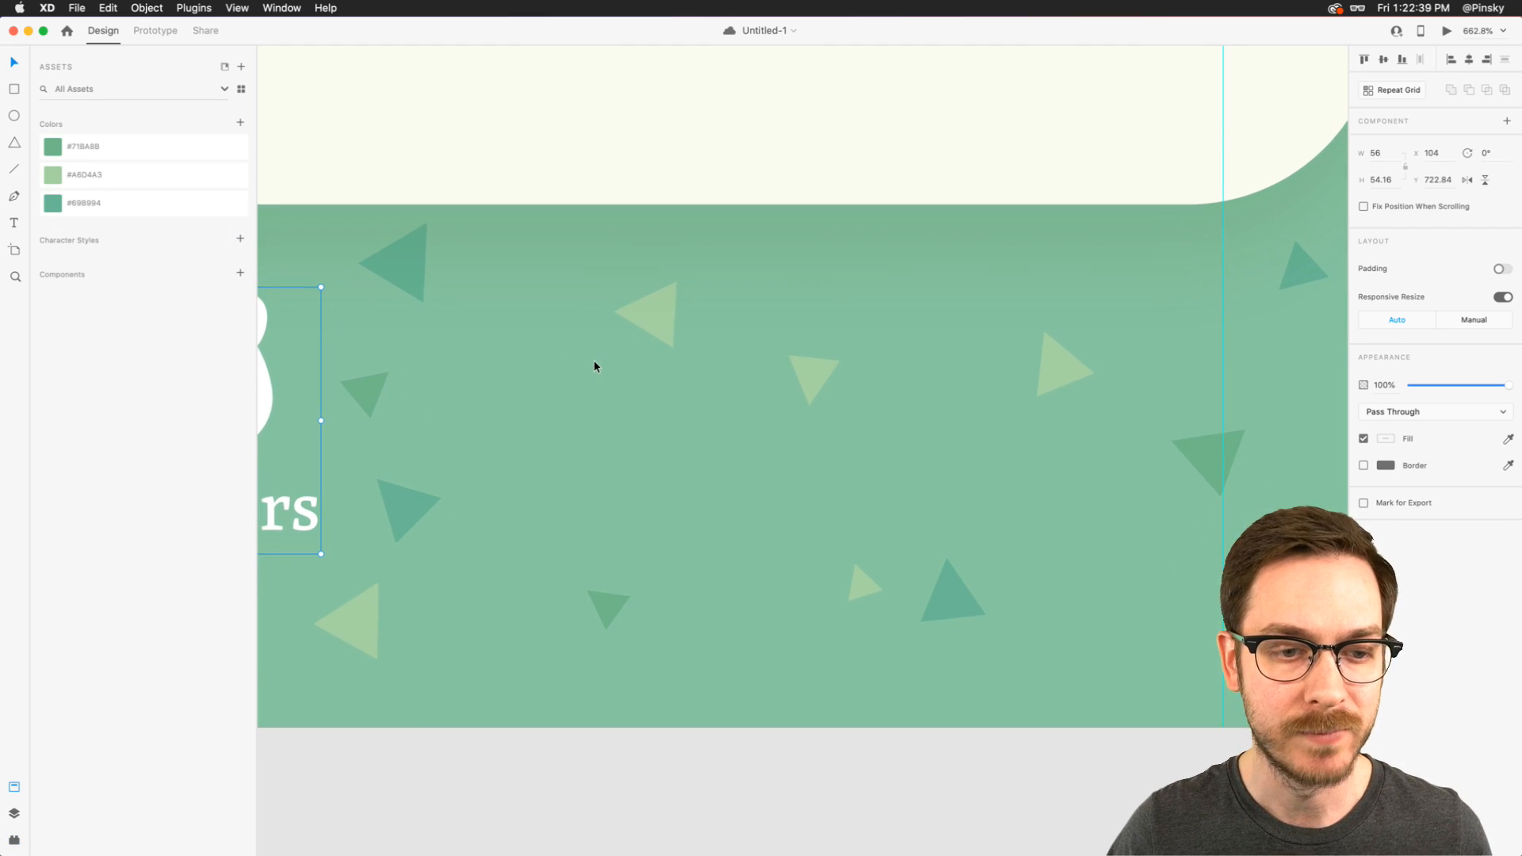
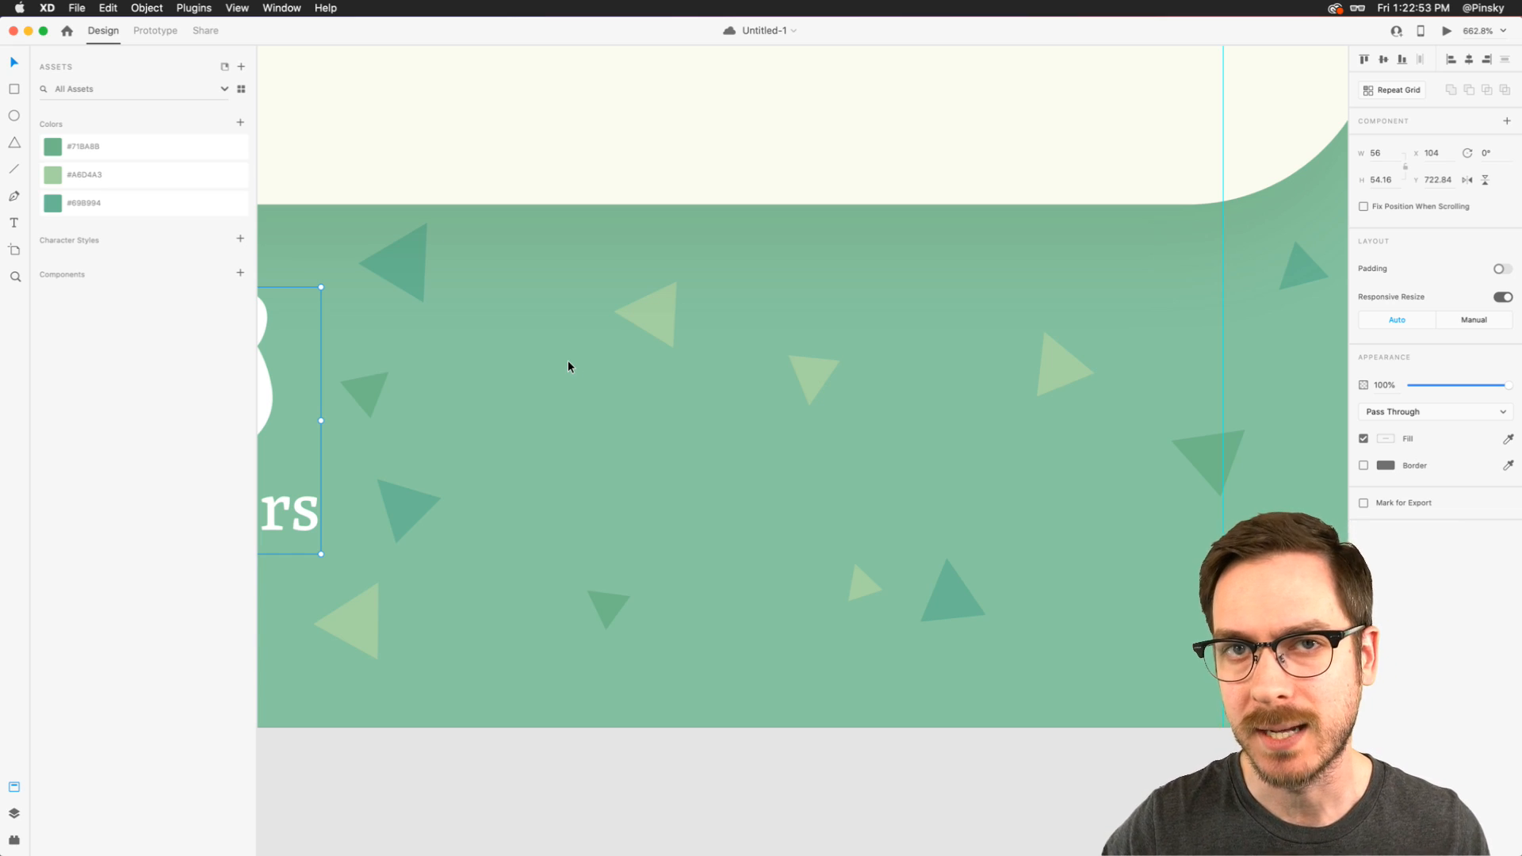
- Draw a slightly tilted line about 22 wide beside the Villagers icon, with a white size 3 border and round caps
{"action": "left_click", "coordinate": [16, 172]}
{"action": "left_click_drag", "start_coordinate": [552, 353], "coordinate": [655, 353]}
{"action": "left_click", "coordinate": [1399, 433]}
{"action": "key", "text": "Up"}
{"action": "key", "text": "Up"}
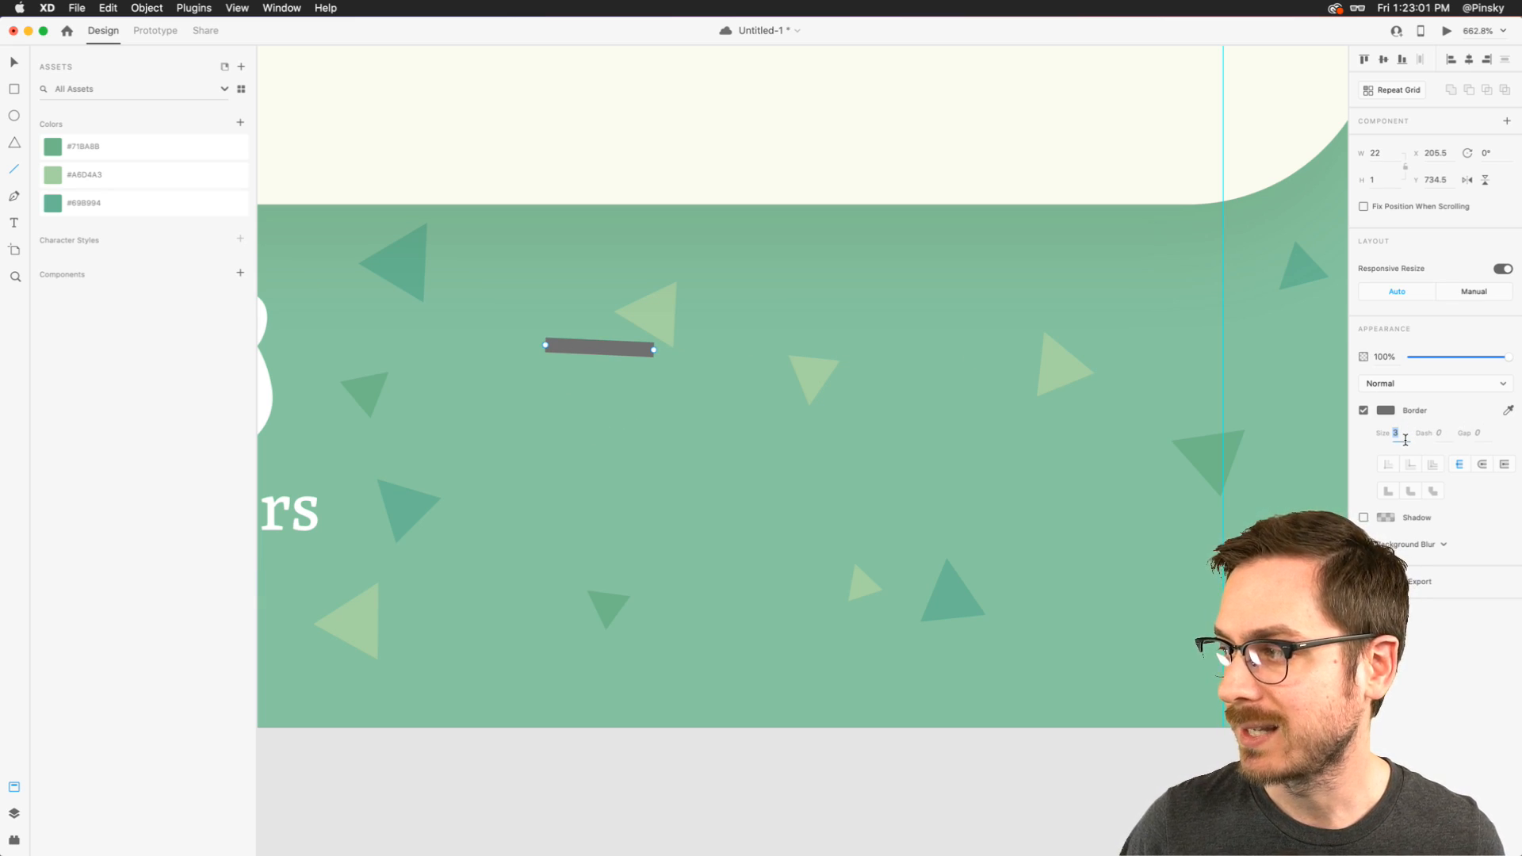
{"action": "left_click", "coordinate": [1388, 413]}
{"action": "left_click_drag", "start_coordinate": [1286, 385], "coordinate": [1138, 214]}
{"action": "left_click", "coordinate": [1440, 625]}
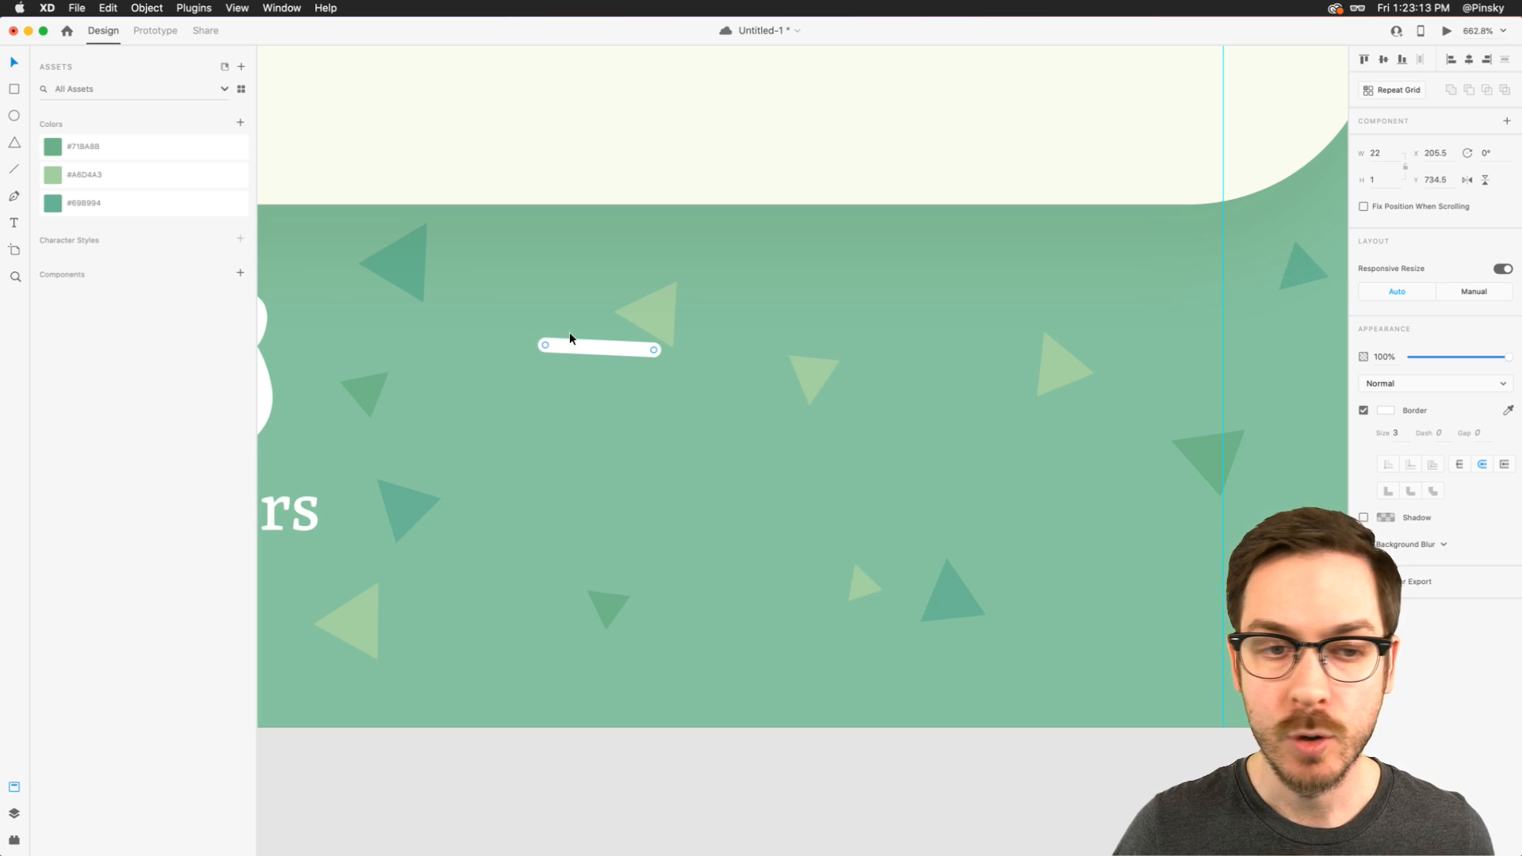
- Try a size 2 border on the bear face in the house outline's mint color, and turn the border off again
{"action": "scroll", "coordinate": [569, 339], "scroll_direction": "left", "scroll_amount": 6}
{"action": "scroll", "coordinate": [569, 339], "scroll_direction": "down", "scroll_amount": 4}
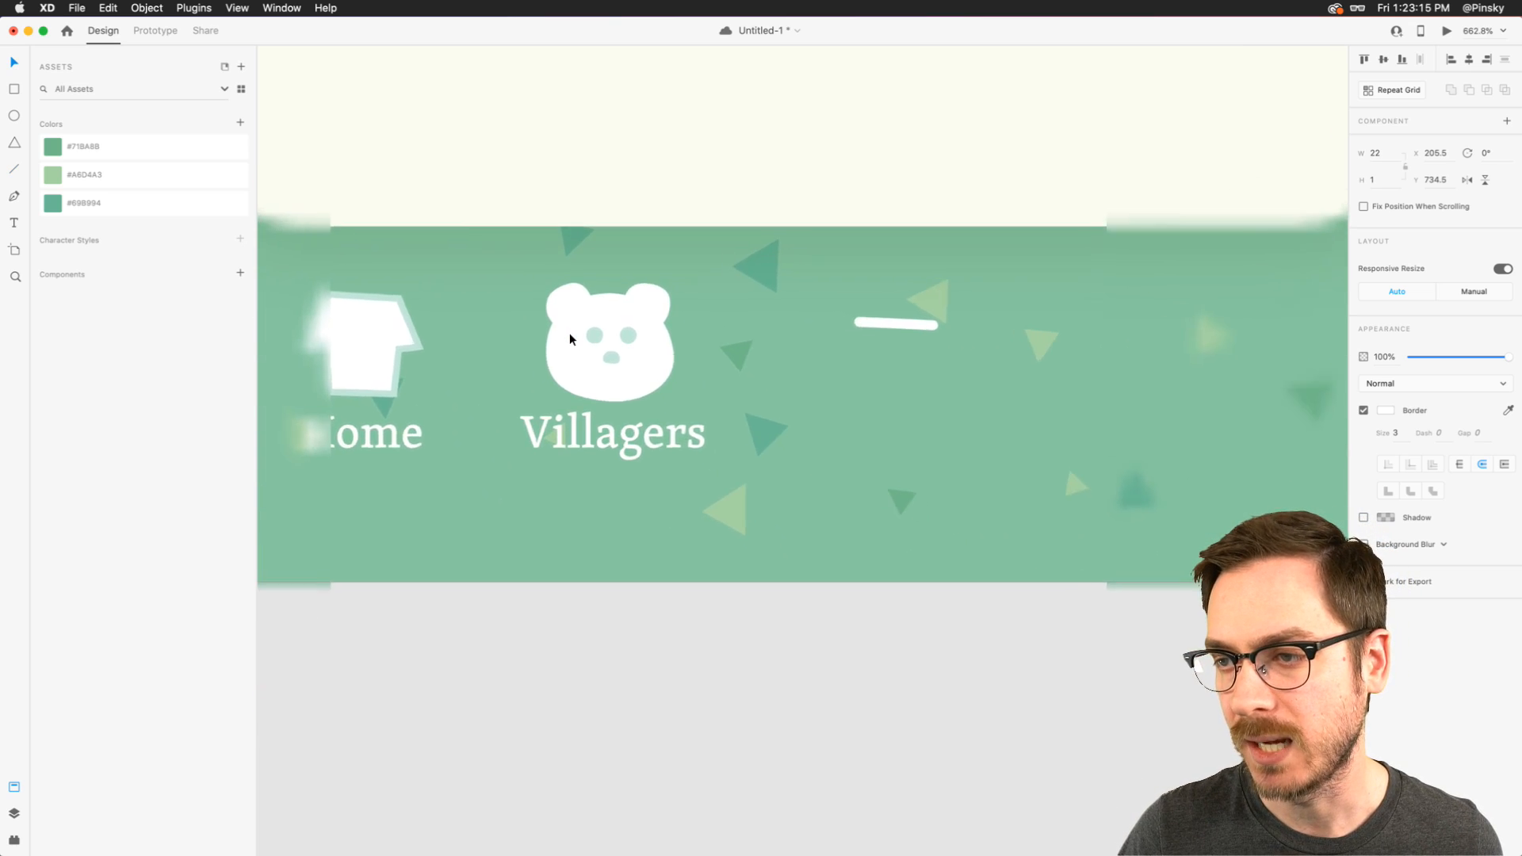
{"action": "scroll", "coordinate": [569, 338], "scroll_direction": "up", "scroll_amount": 4}
{"action": "scroll", "coordinate": [569, 339], "scroll_direction": "left", "scroll_amount": 1}
{"action": "double_click", "coordinate": [629, 353]}
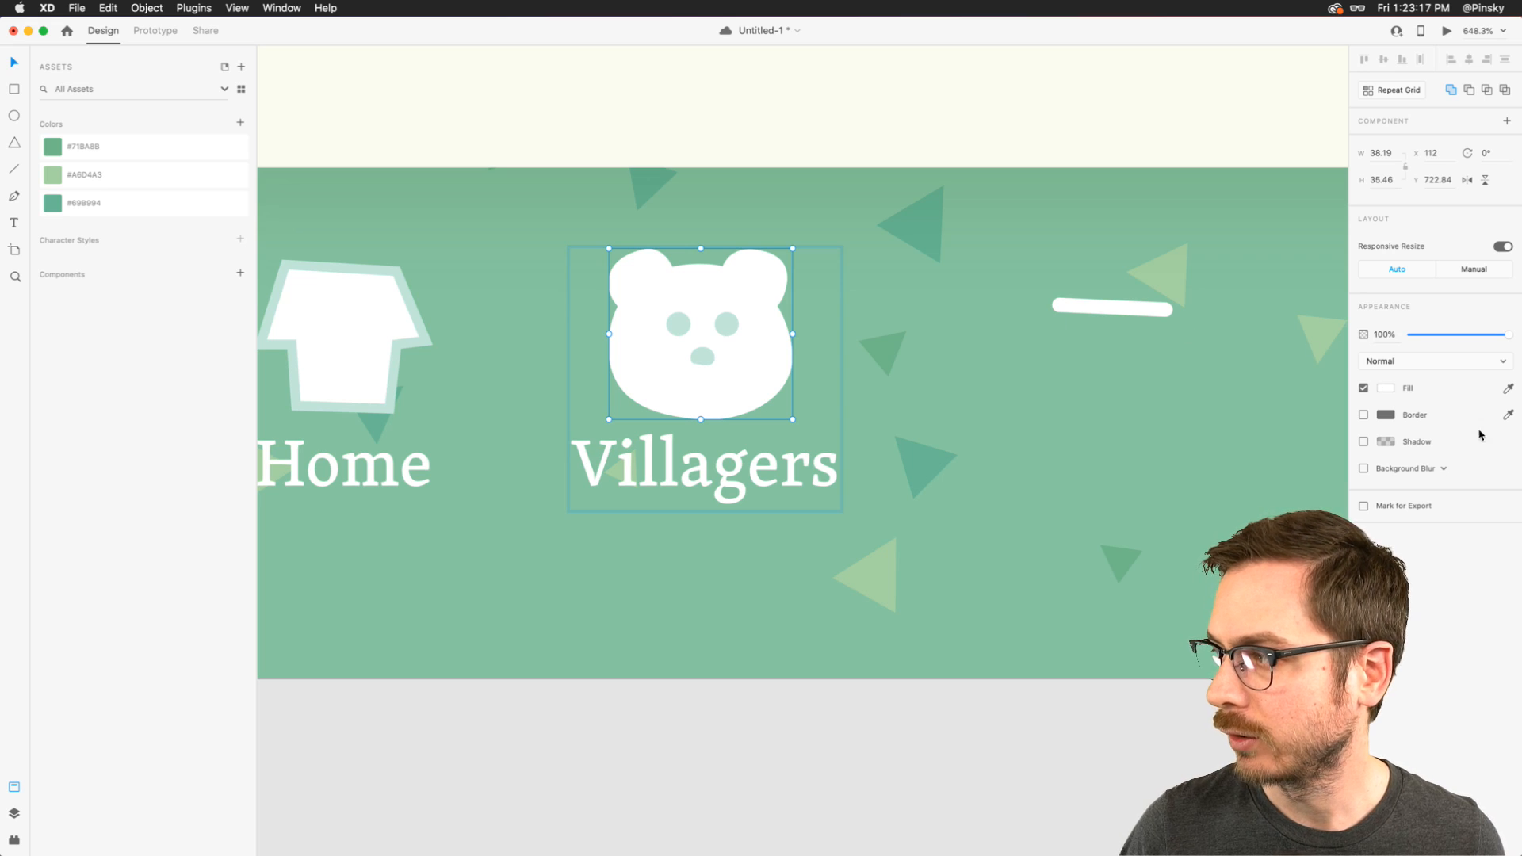
{"action": "left_click", "coordinate": [1509, 415]}
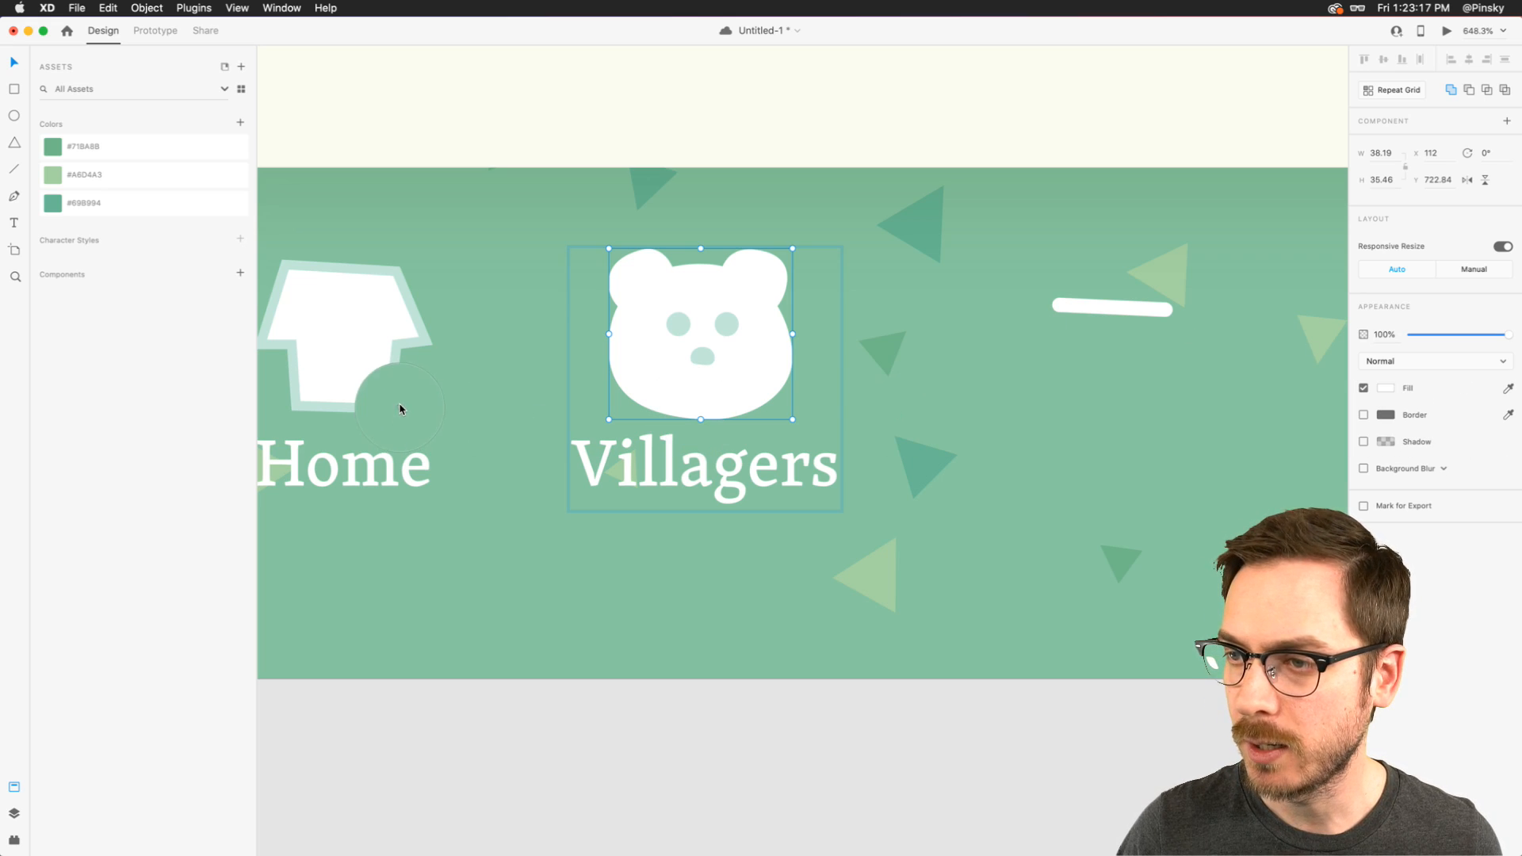
{"action": "left_click", "coordinate": [430, 340]}
{"action": "left_click", "coordinate": [1405, 448]}
{"action": "key", "text": "Up"}
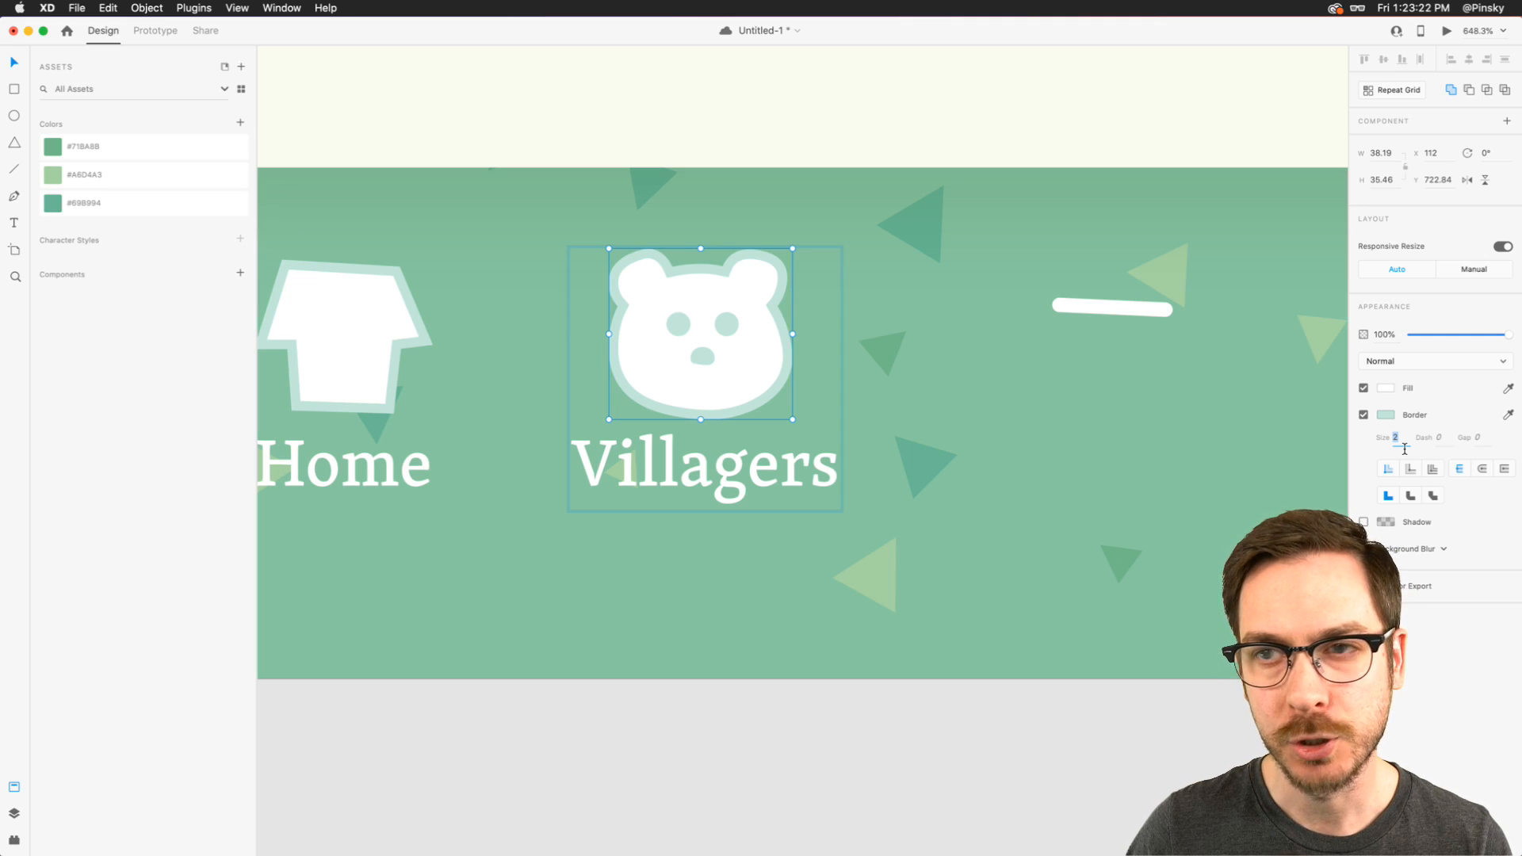
{"action": "left_click", "coordinate": [1364, 415]}
{"action": "left_click", "coordinate": [709, 327]}
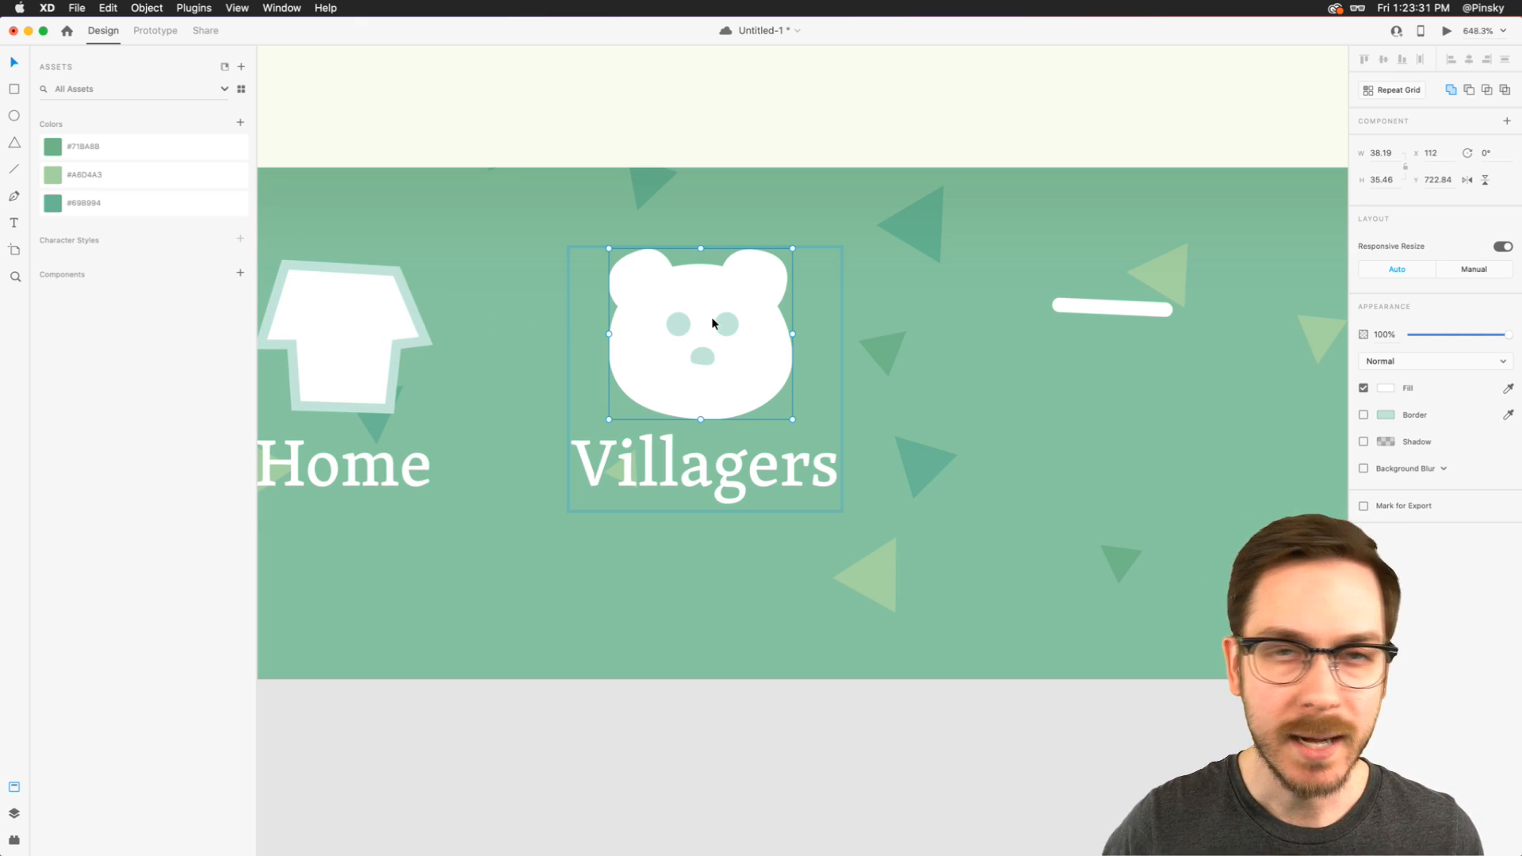
- Shorten the white line to a width of about 18 and set its border size to 4
{"action": "scroll", "coordinate": [713, 323], "scroll_direction": "right", "scroll_amount": 5}
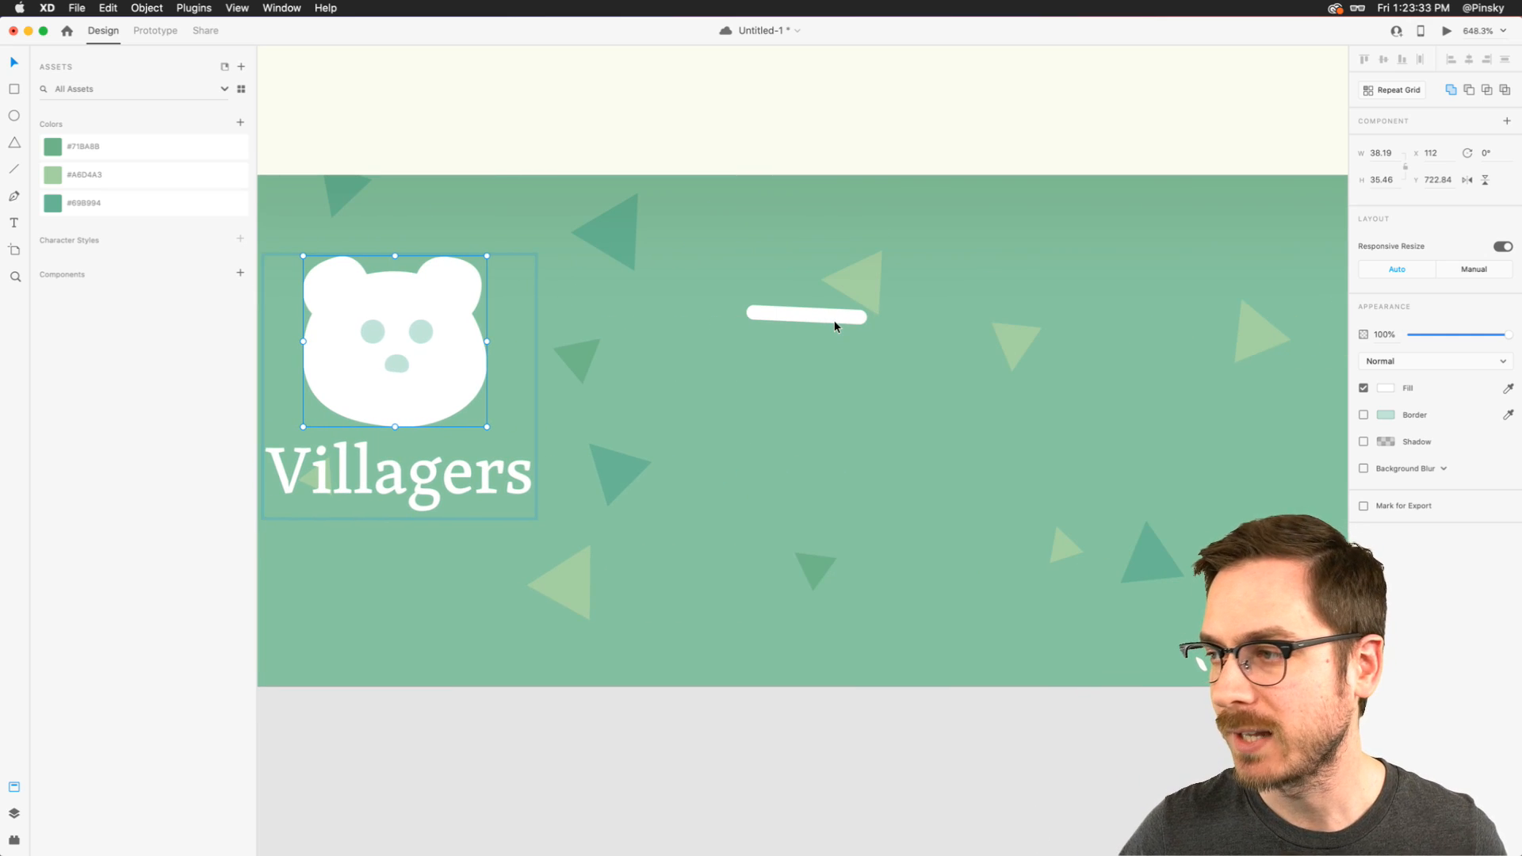
{"action": "left_click", "coordinate": [754, 312]}
{"action": "left_click_drag", "start_coordinate": [775, 315], "coordinate": [771, 313]}
{"action": "left_click", "coordinate": [1395, 433]}
{"action": "key", "text": "Up"}
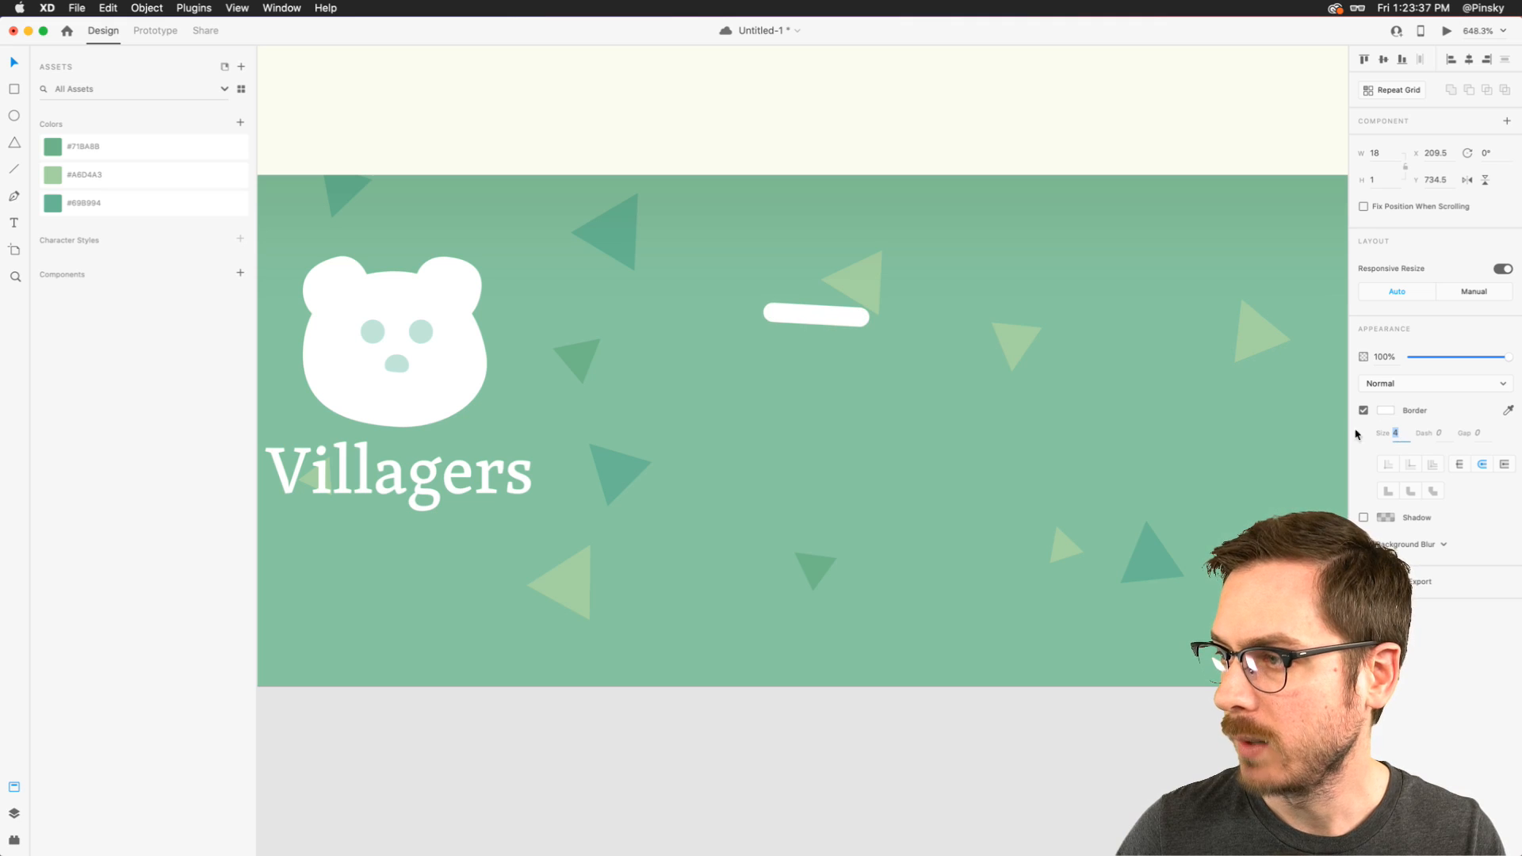
- Duplicate the white bar downward into a three-bar list, with the middle bar horizontal and the lowest at Y 751.5
{"action": "scroll", "coordinate": [890, 341], "scroll_direction": "up", "scroll_amount": 3}
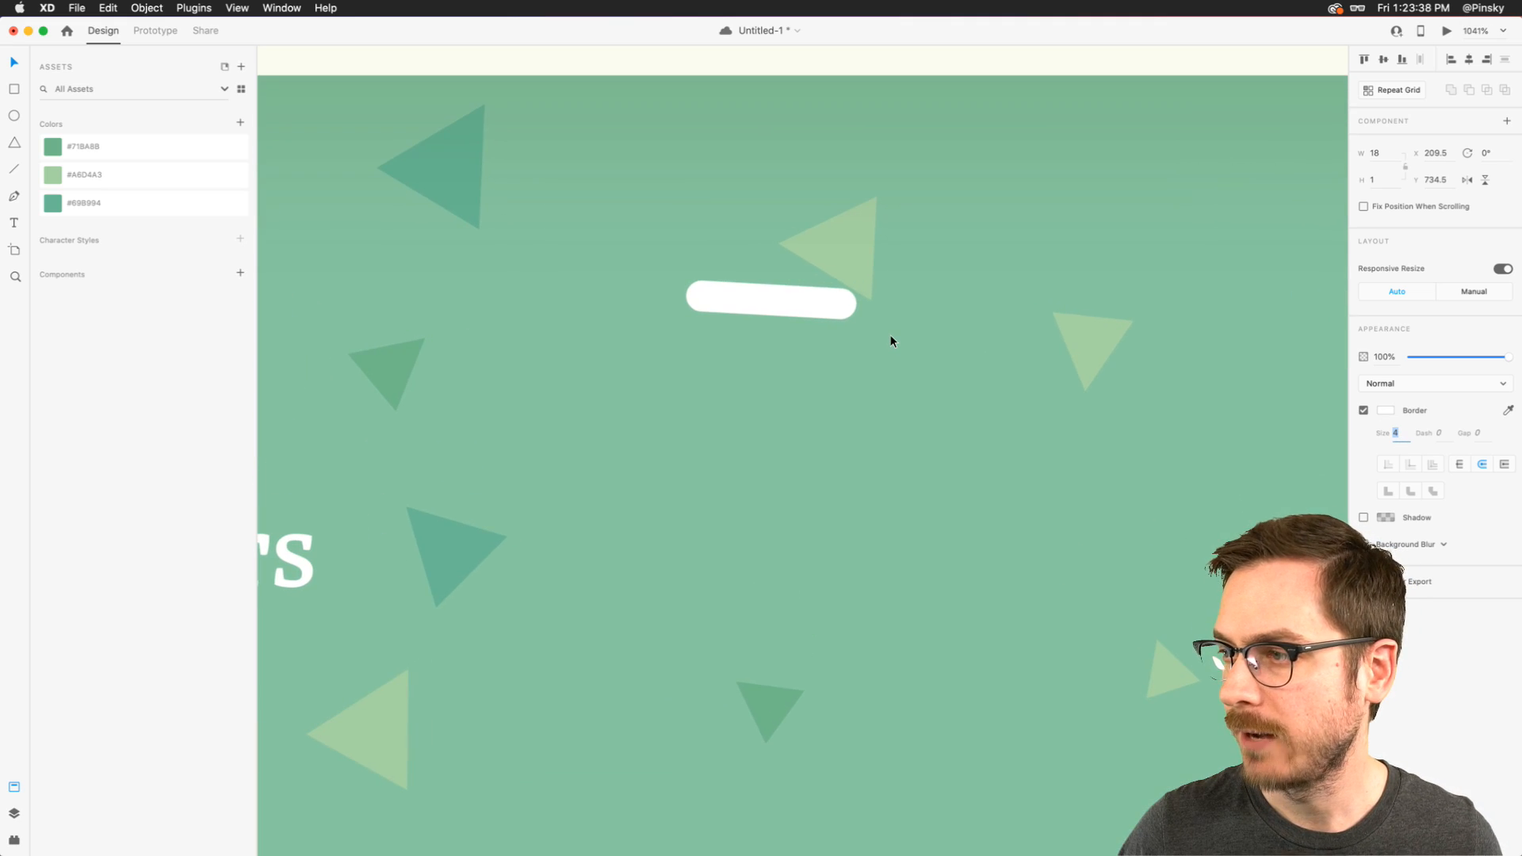
{"action": "left_click", "coordinate": [787, 303]}
{"action": "left_click_drag", "start_coordinate": [791, 305], "coordinate": [796, 428]}
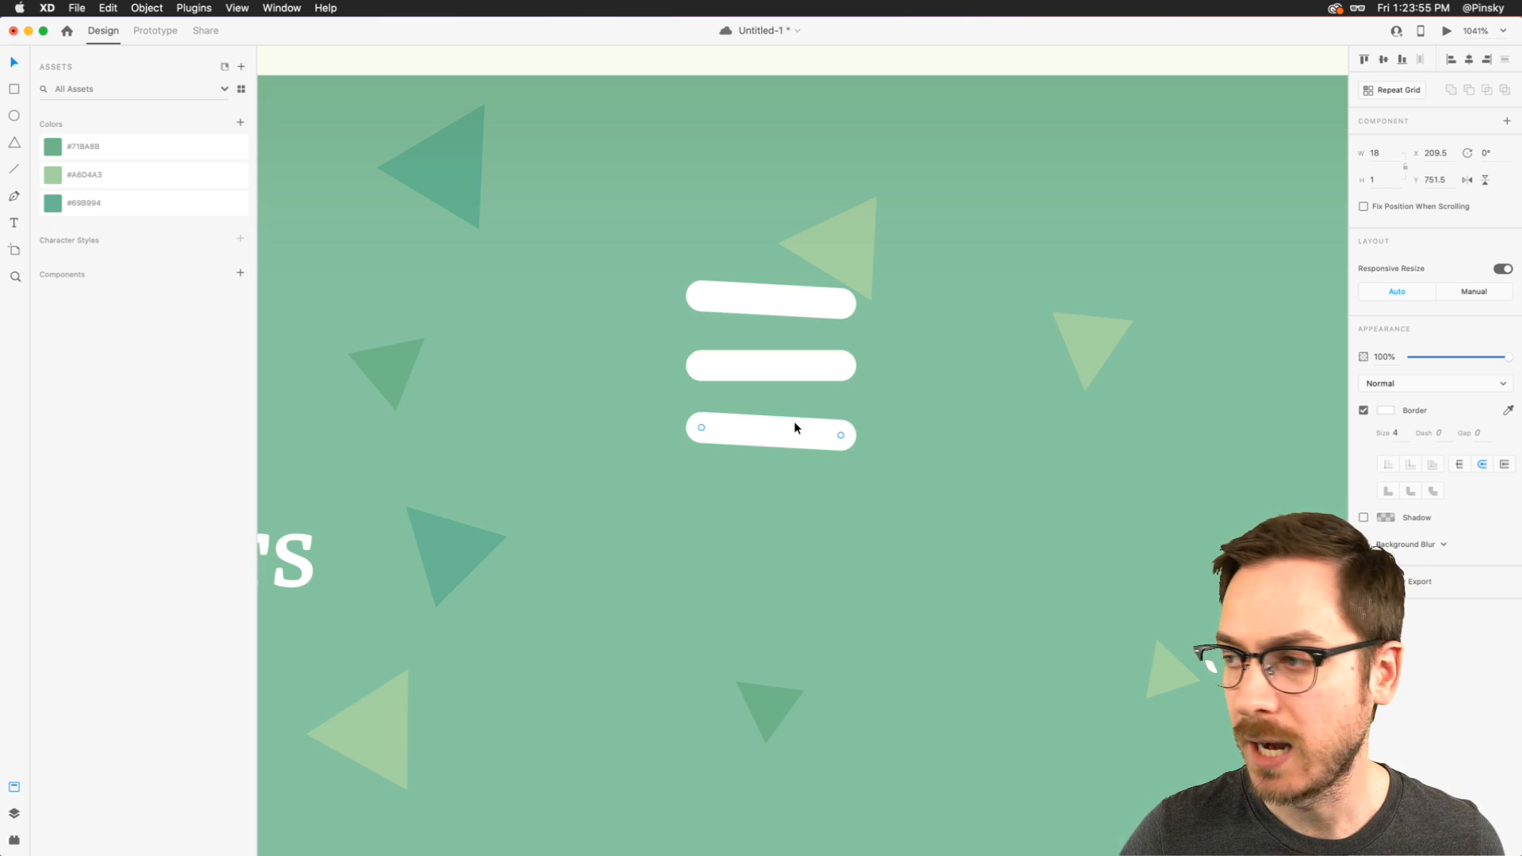
- Draw a small checkmark path beside the start of the top bar and set its border size to 2
{"action": "scroll", "coordinate": [755, 376], "scroll_direction": "down", "scroll_amount": 10}
{"action": "scroll", "coordinate": [756, 376], "scroll_direction": "up", "scroll_amount": 8}
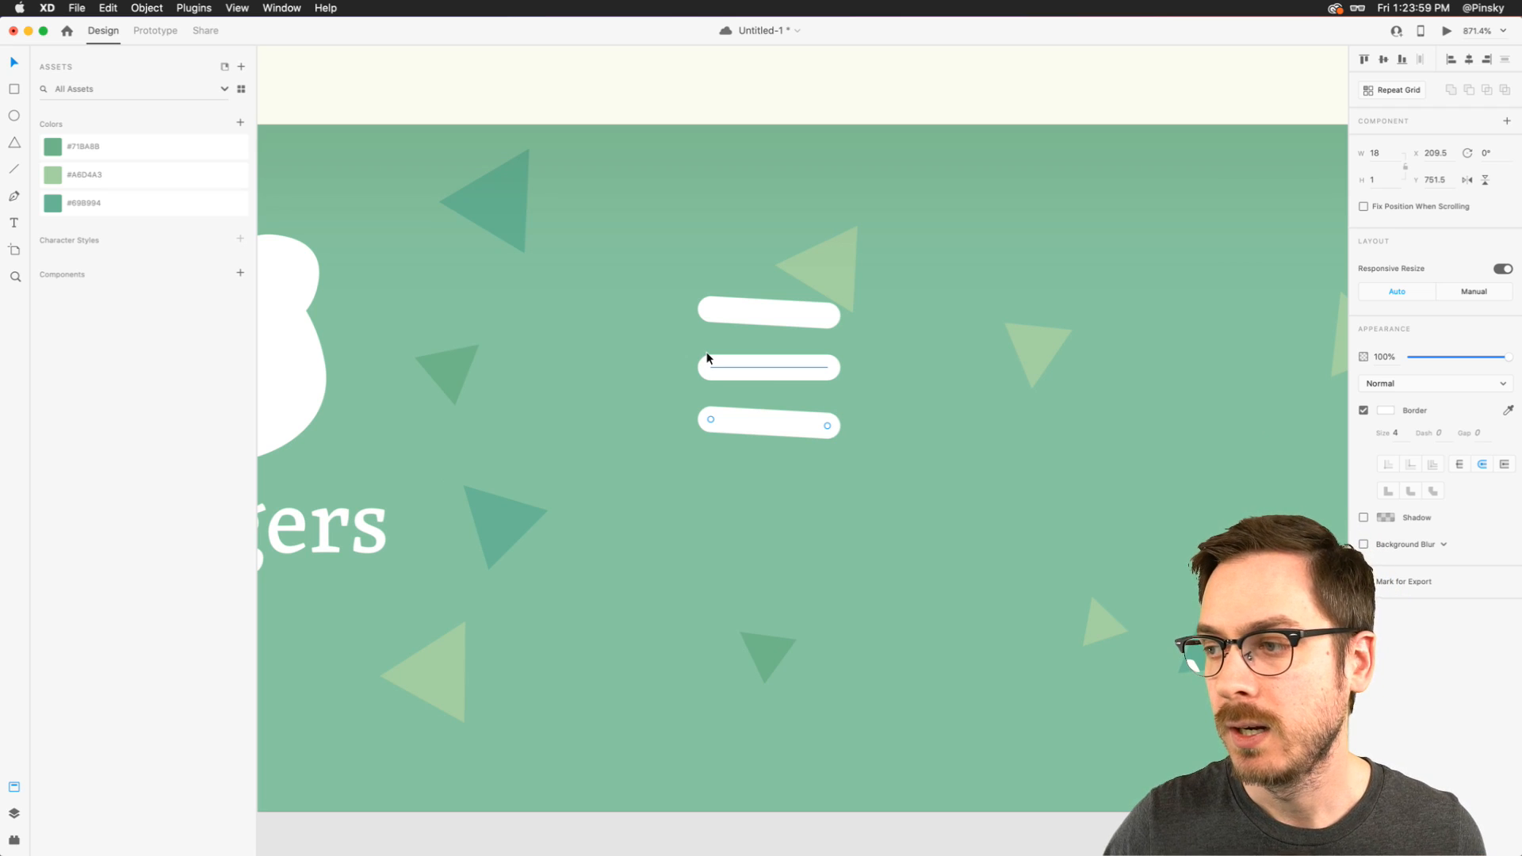
{"action": "scroll", "coordinate": [708, 358], "scroll_direction": "up", "scroll_amount": 5}
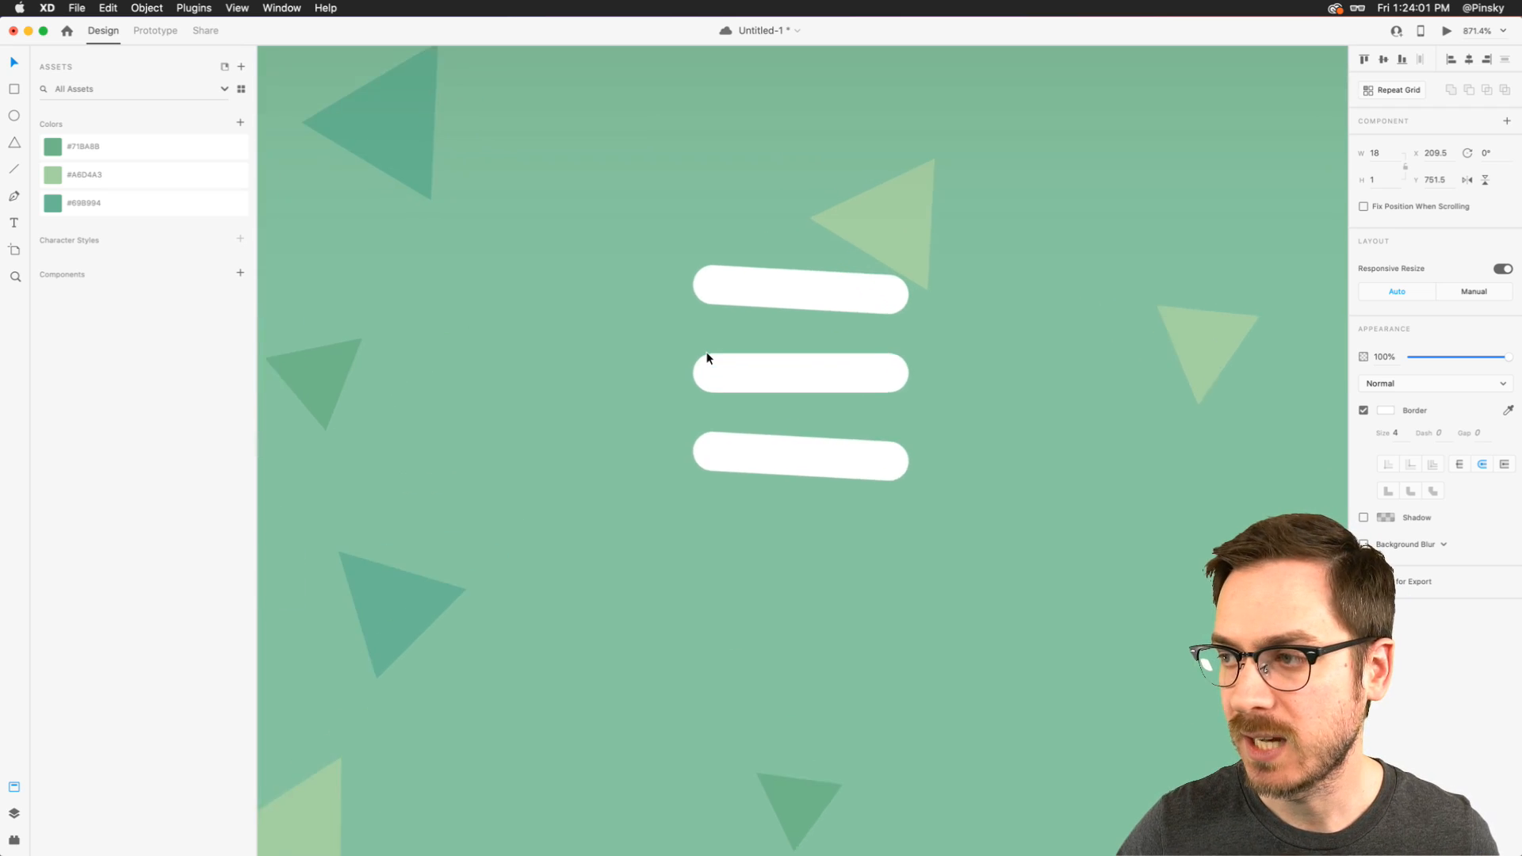
{"action": "left_click", "coordinate": [598, 262]}
{"action": "left_click", "coordinate": [619, 286]}
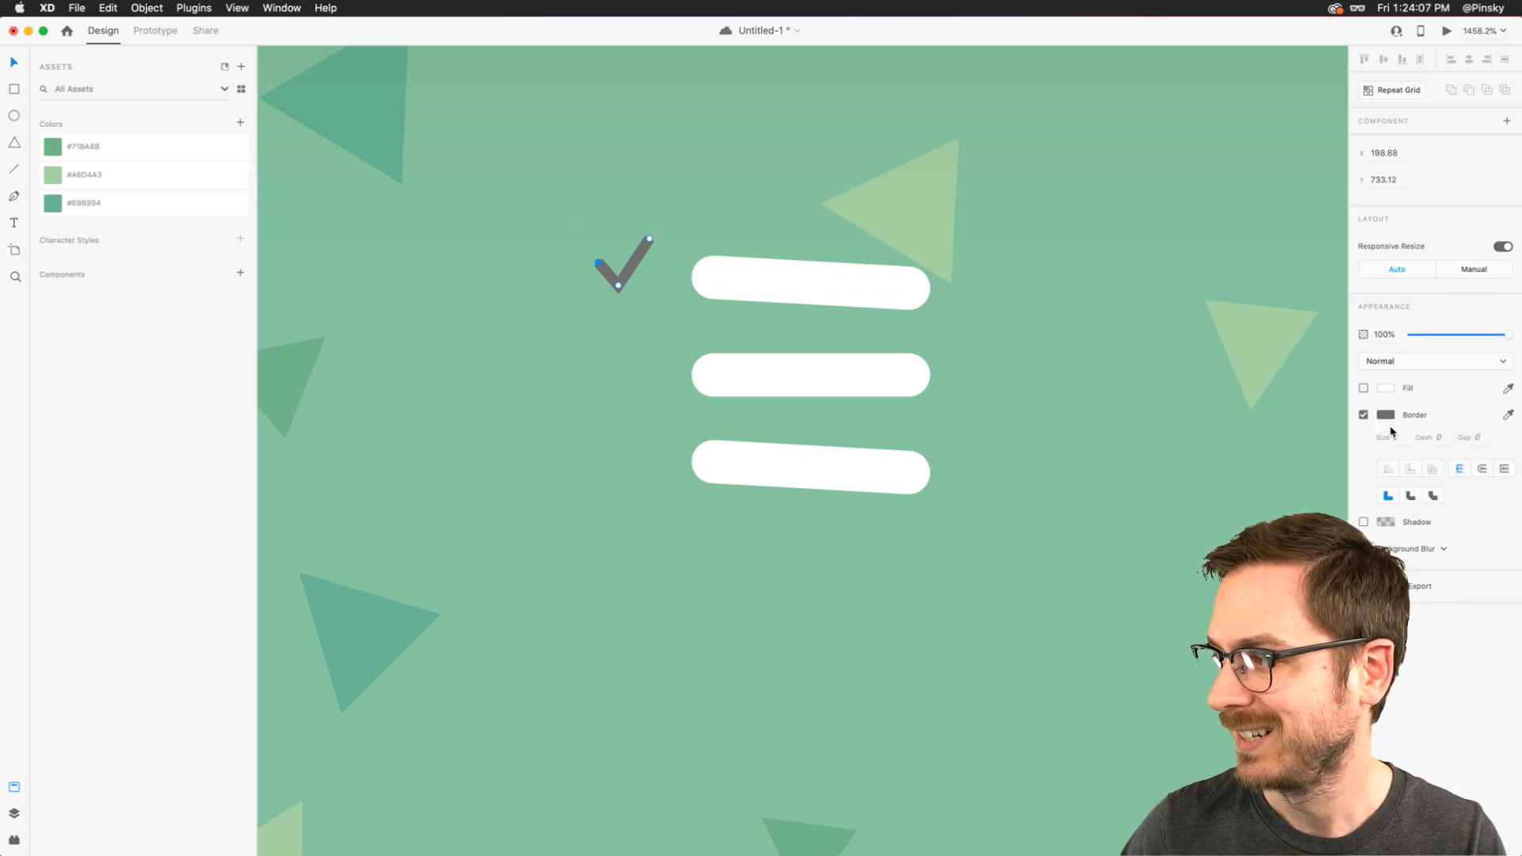
{"action": "key", "text": "Up"}
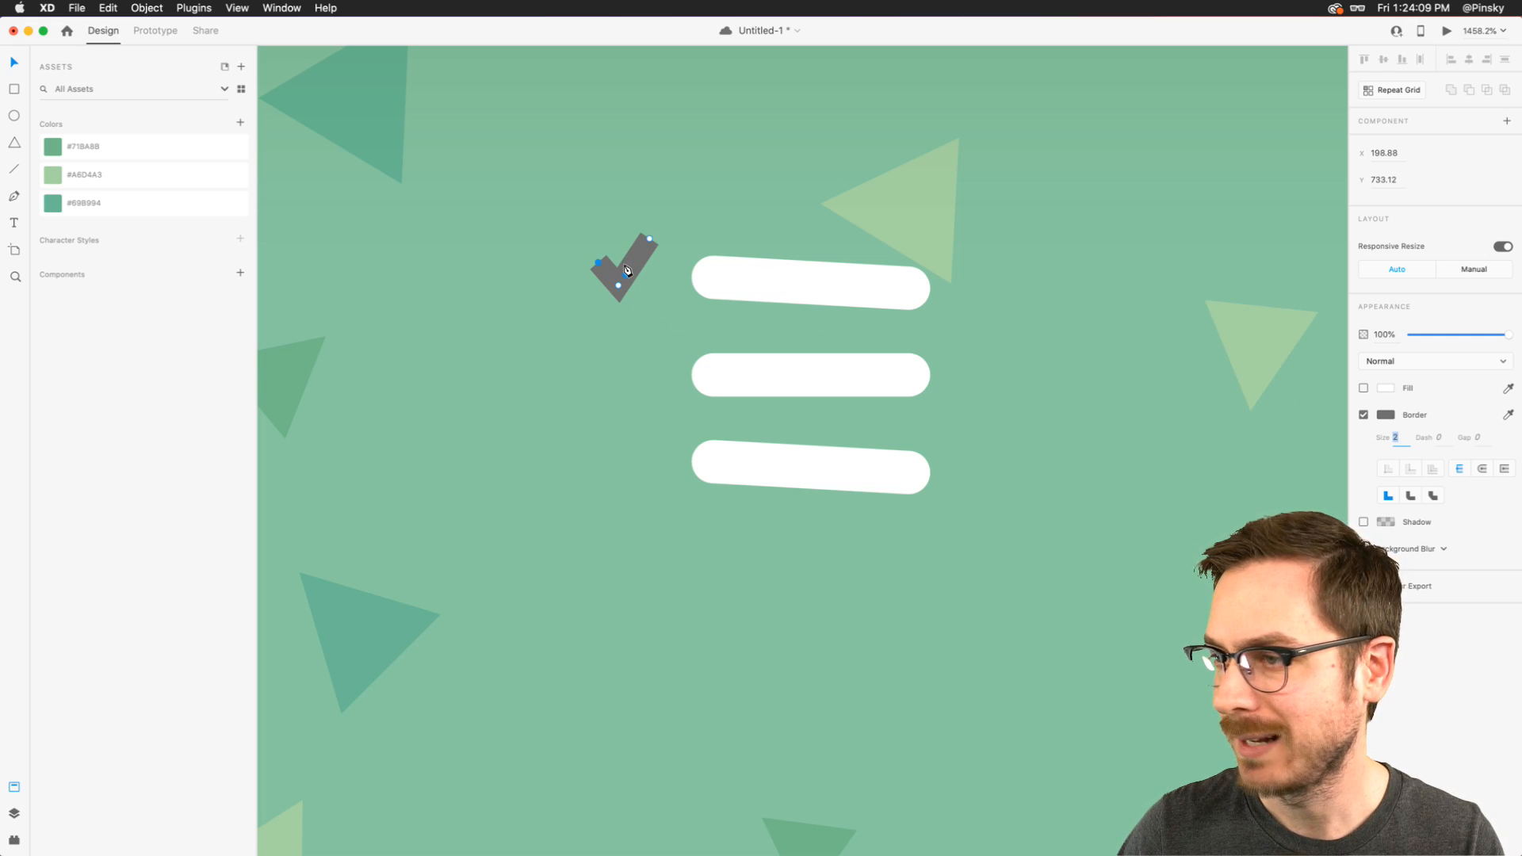
- Color the checkmark's border with the mint of the bear's eye and give it round caps
{"action": "scroll", "coordinate": [644, 313], "scroll_direction": "left", "scroll_amount": 10}
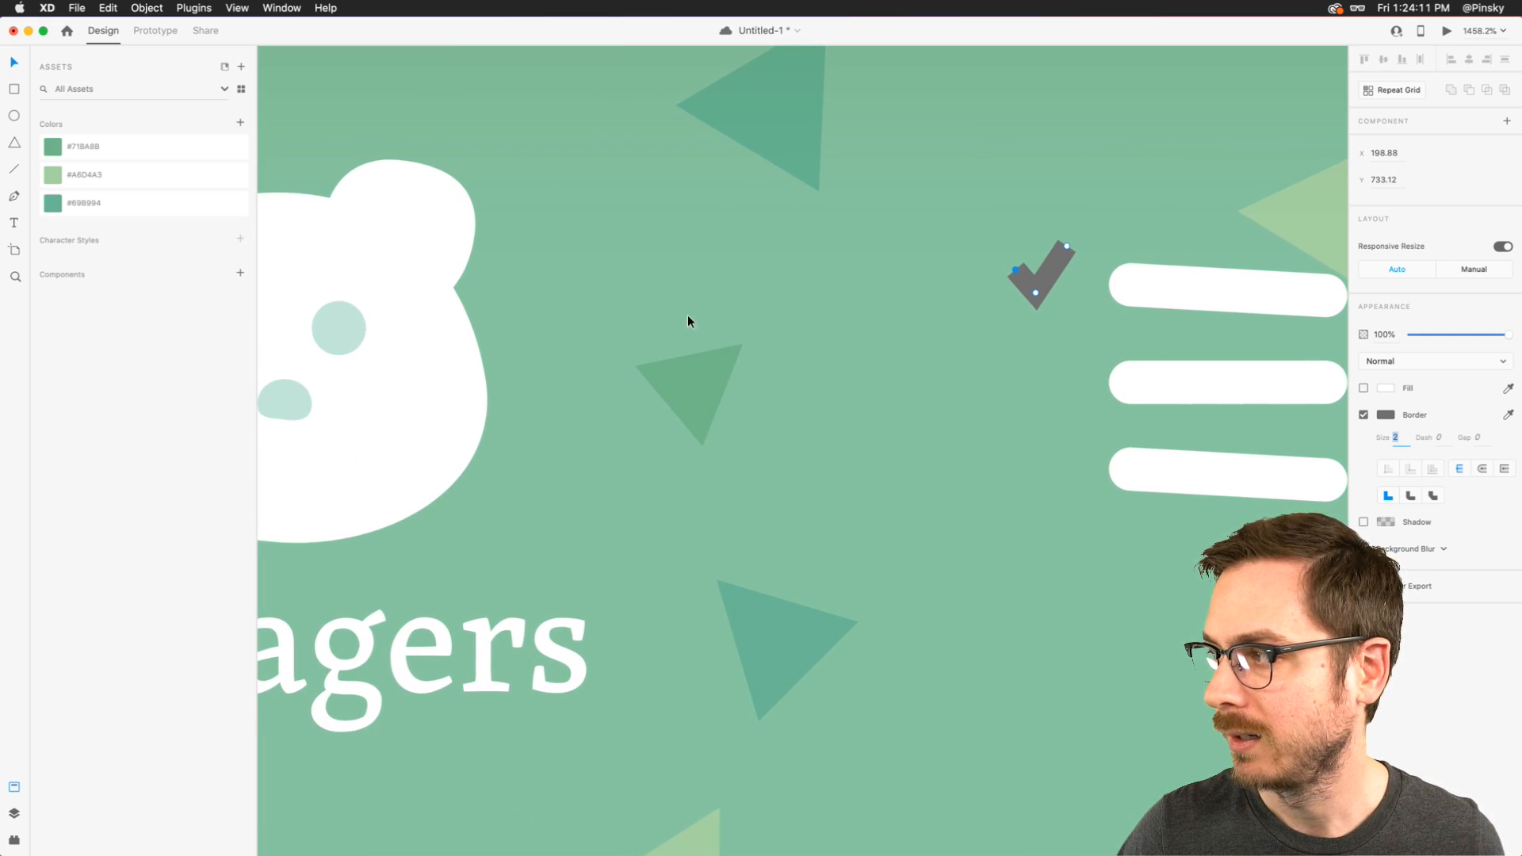
{"action": "left_click", "coordinate": [1507, 414]}
{"action": "left_click", "coordinate": [330, 330]}
{"action": "scroll", "coordinate": [932, 315], "scroll_direction": "right", "scroll_amount": 3}
{"action": "scroll", "coordinate": [931, 317], "scroll_direction": "right", "scroll_amount": 8}
{"action": "type", "text": "v"}
{"action": "left_click", "coordinate": [1483, 469]}
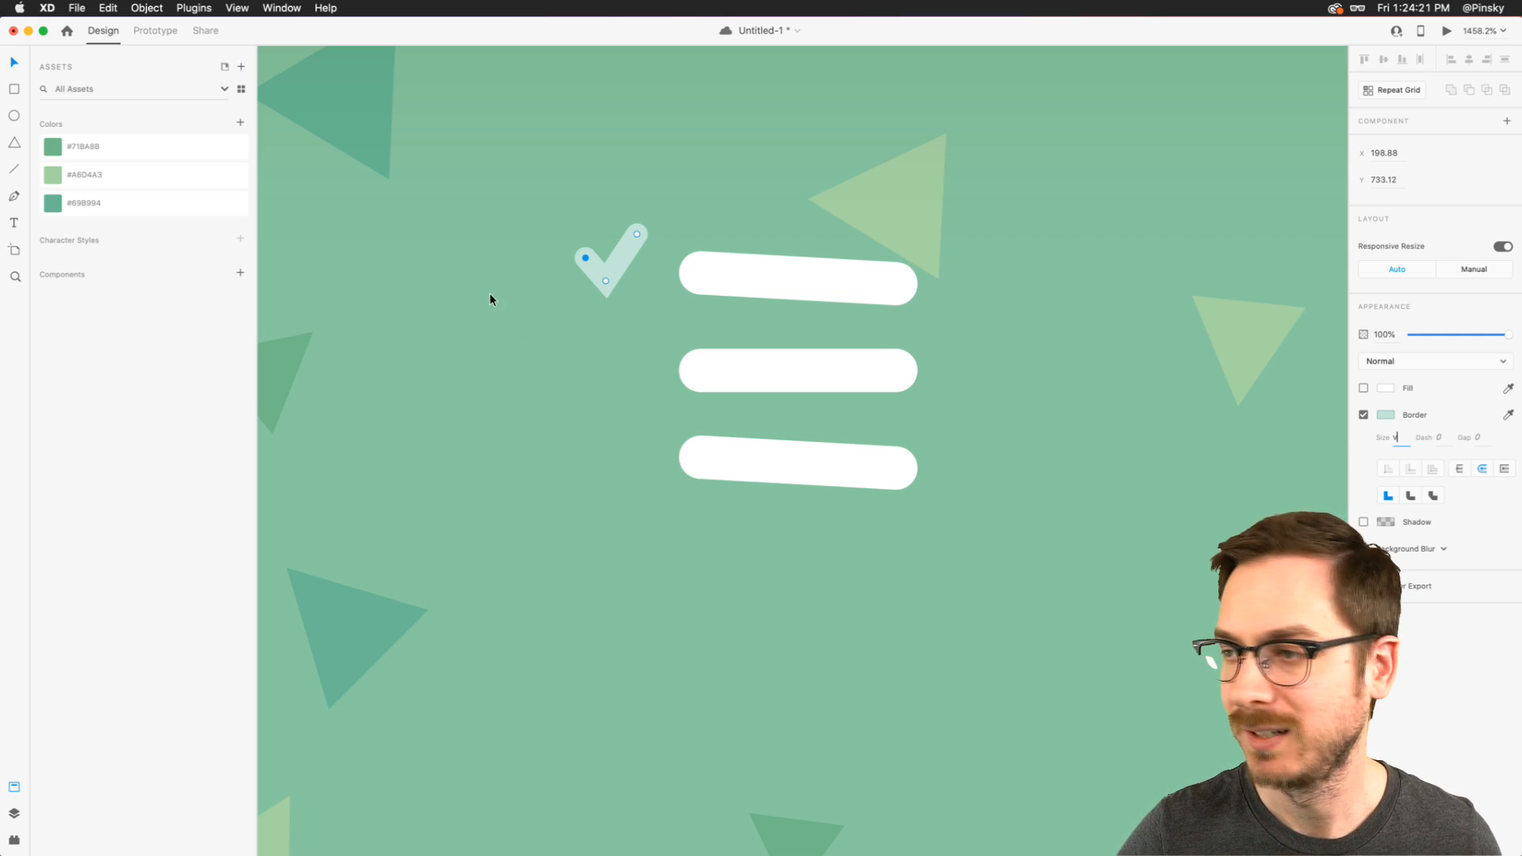
- Adjust the checkmark's end points to lower the short arm and shorten the long arm, and round its corner join
{"action": "left_click_drag", "start_coordinate": [591, 259], "coordinate": [583, 262]}
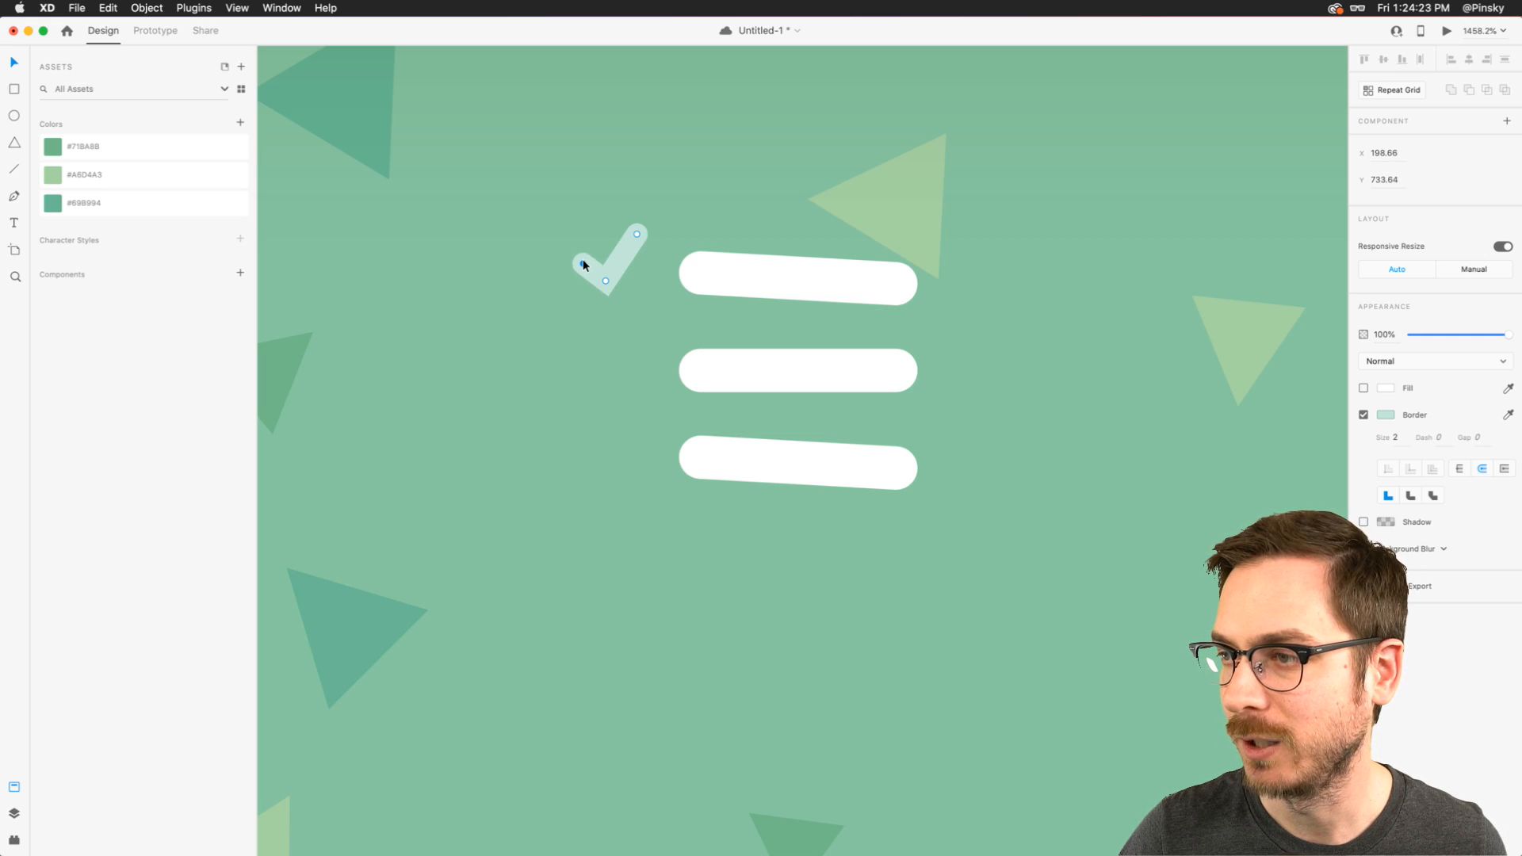
{"action": "left_click", "coordinate": [638, 233]}
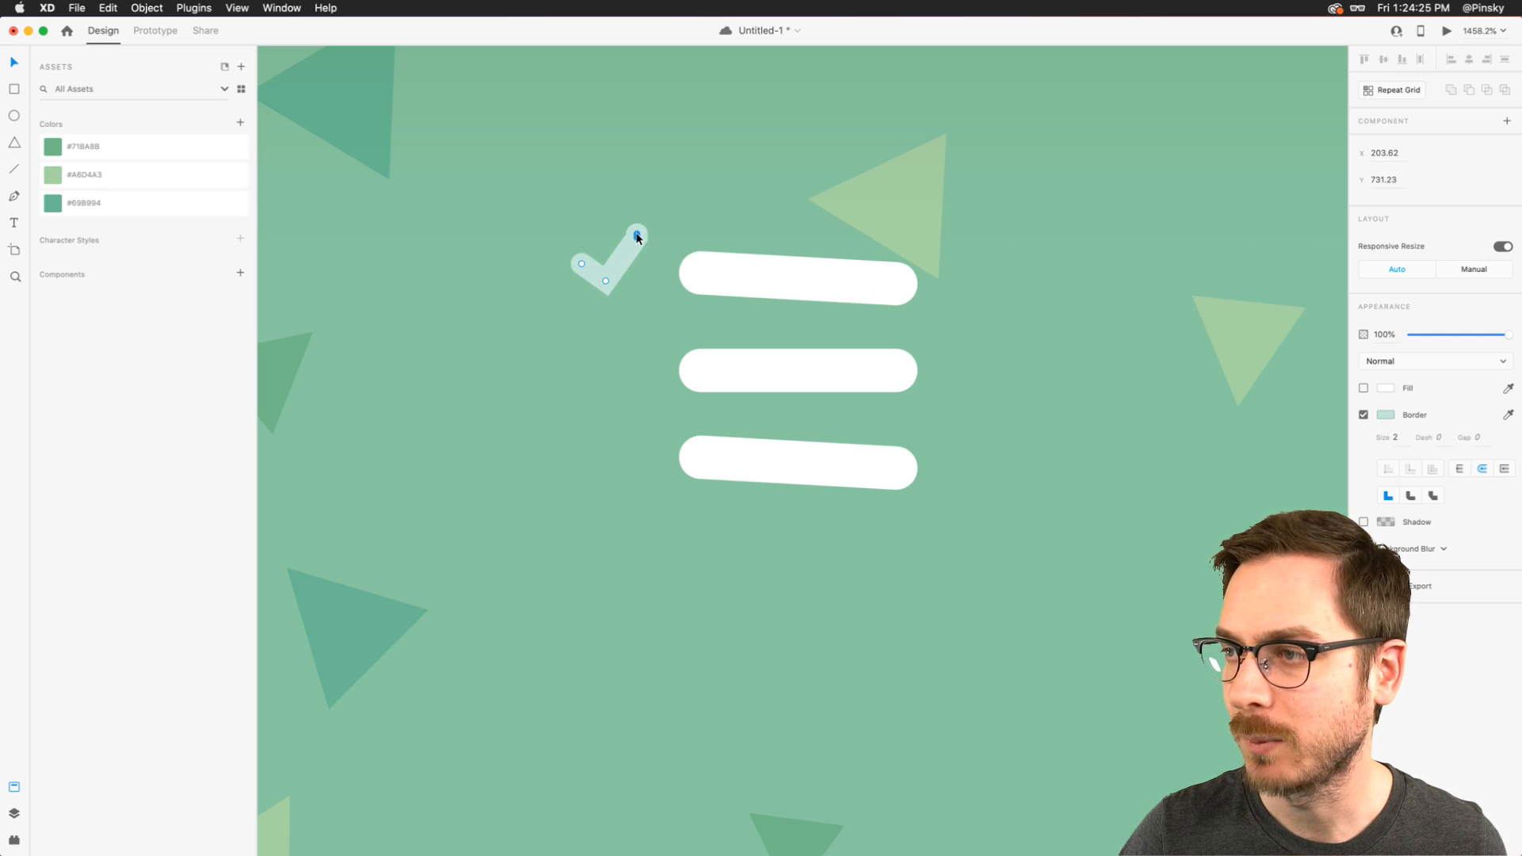
{"action": "key", "text": "super+z"}
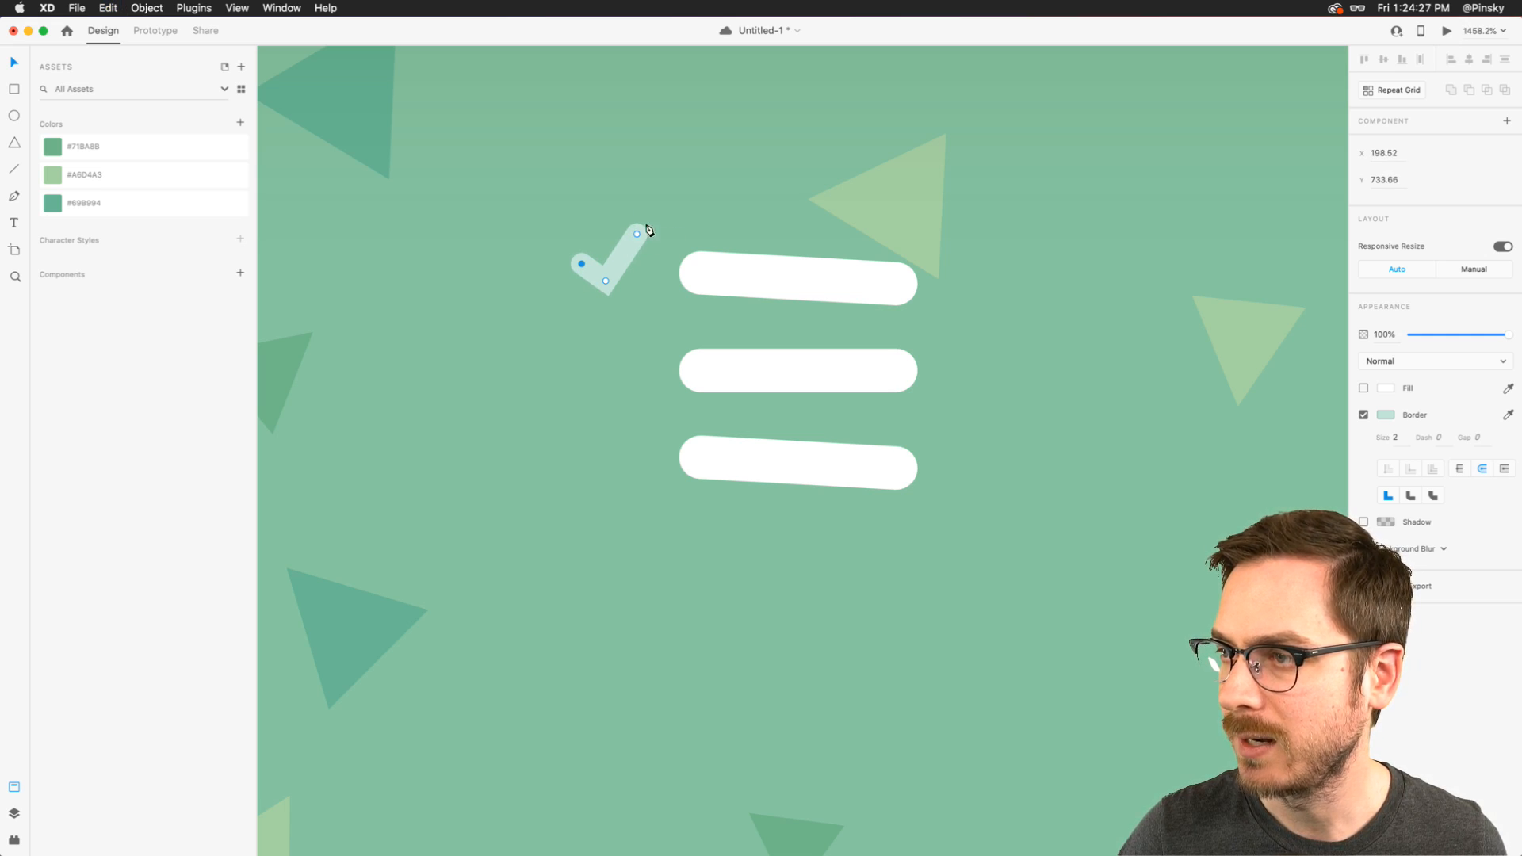
{"action": "left_click_drag", "start_coordinate": [637, 235], "coordinate": [632, 246]}
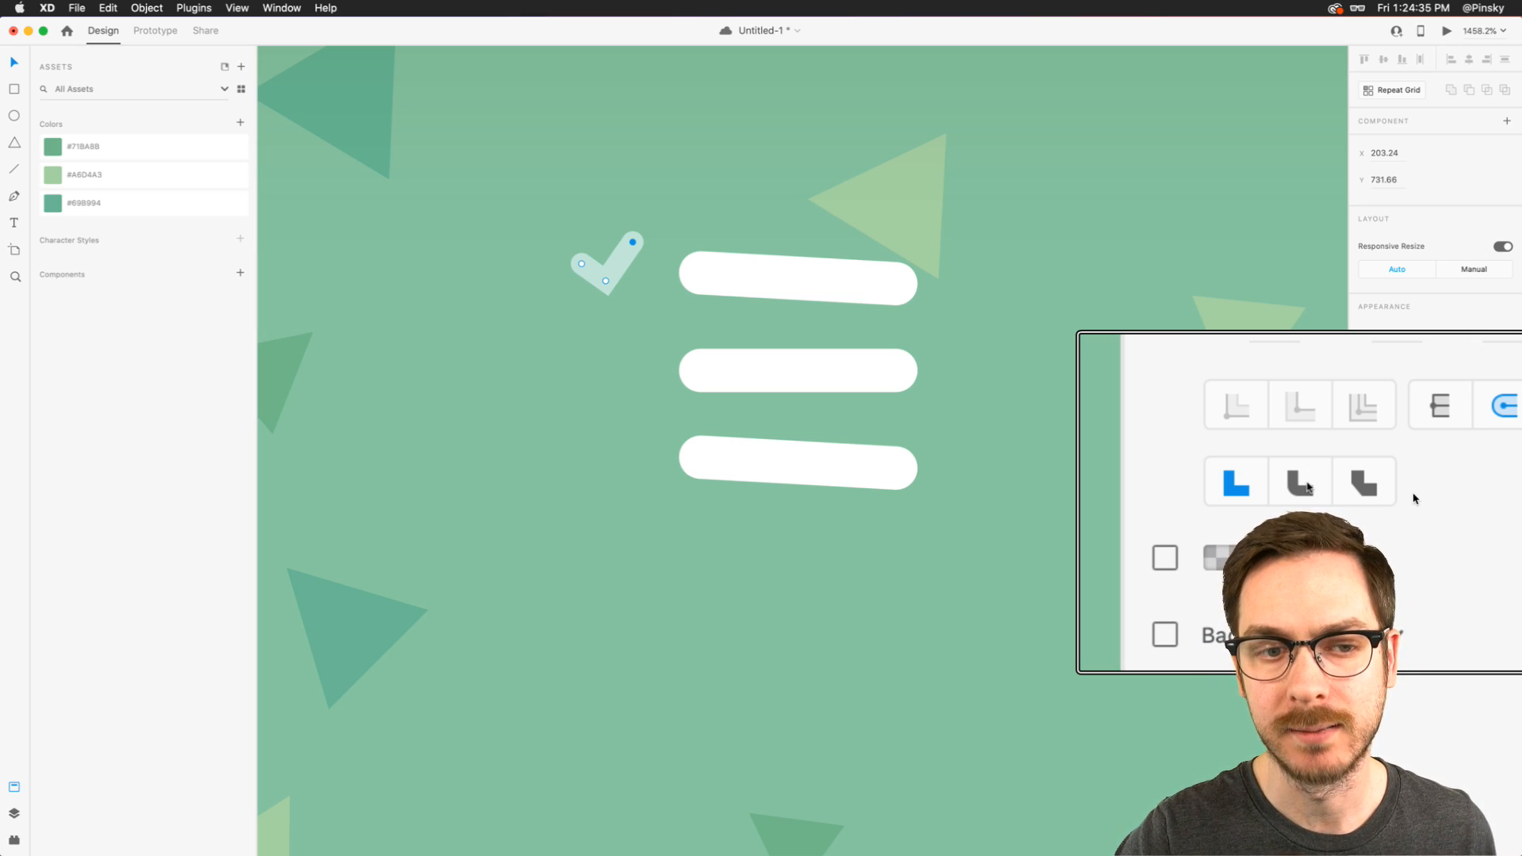
{"action": "left_click", "coordinate": [1308, 486]}
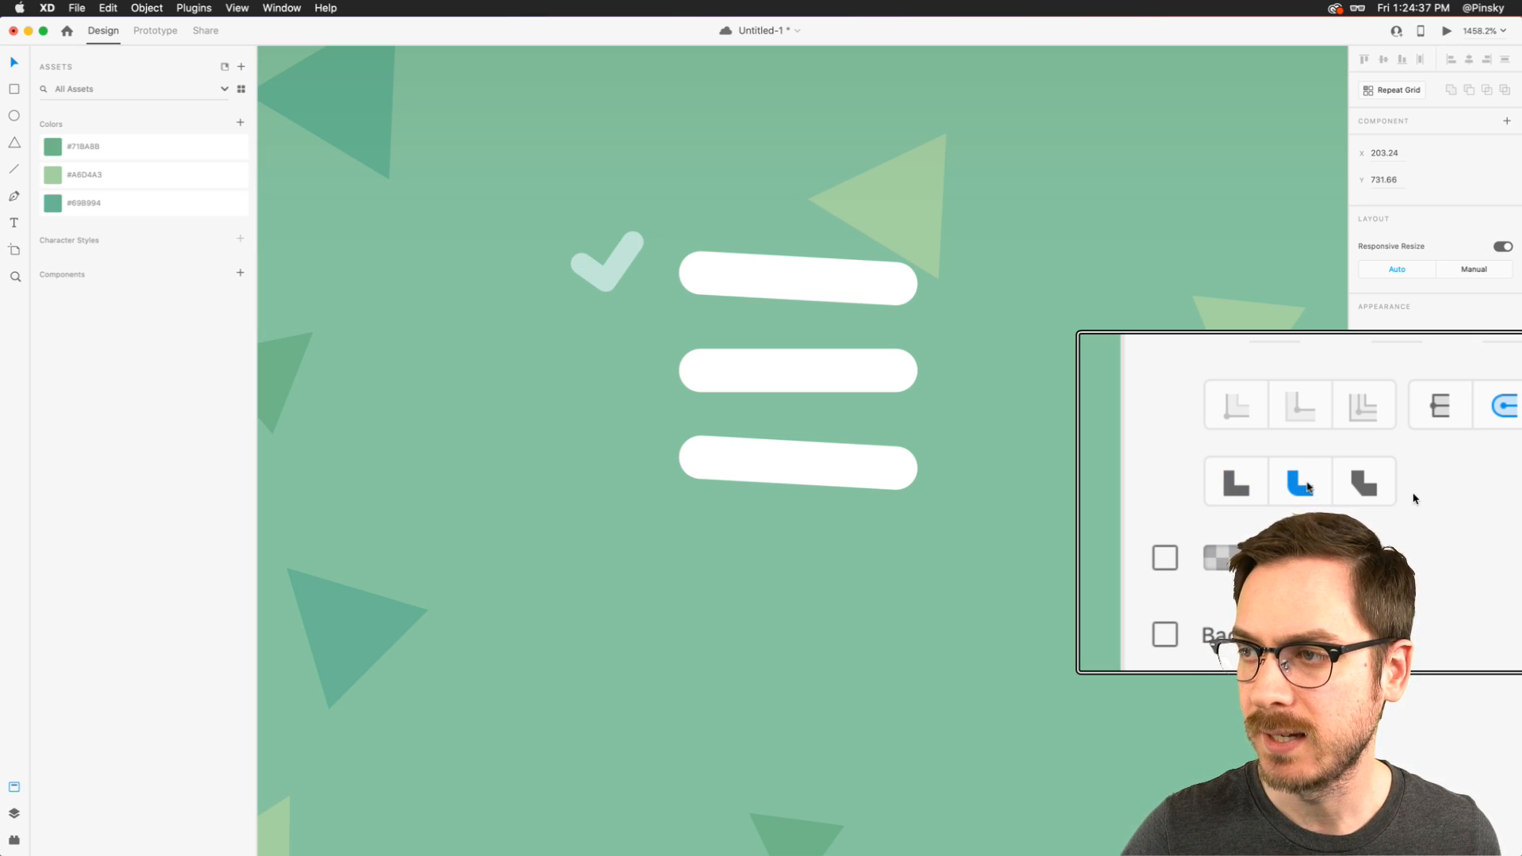
- Scale the checkmark down to about 4.1 by 3.1 and set its border size to 1
{"action": "left_click", "coordinate": [628, 255]}
{"action": "scroll", "coordinate": [634, 254], "scroll_direction": "down", "scroll_amount": 5}
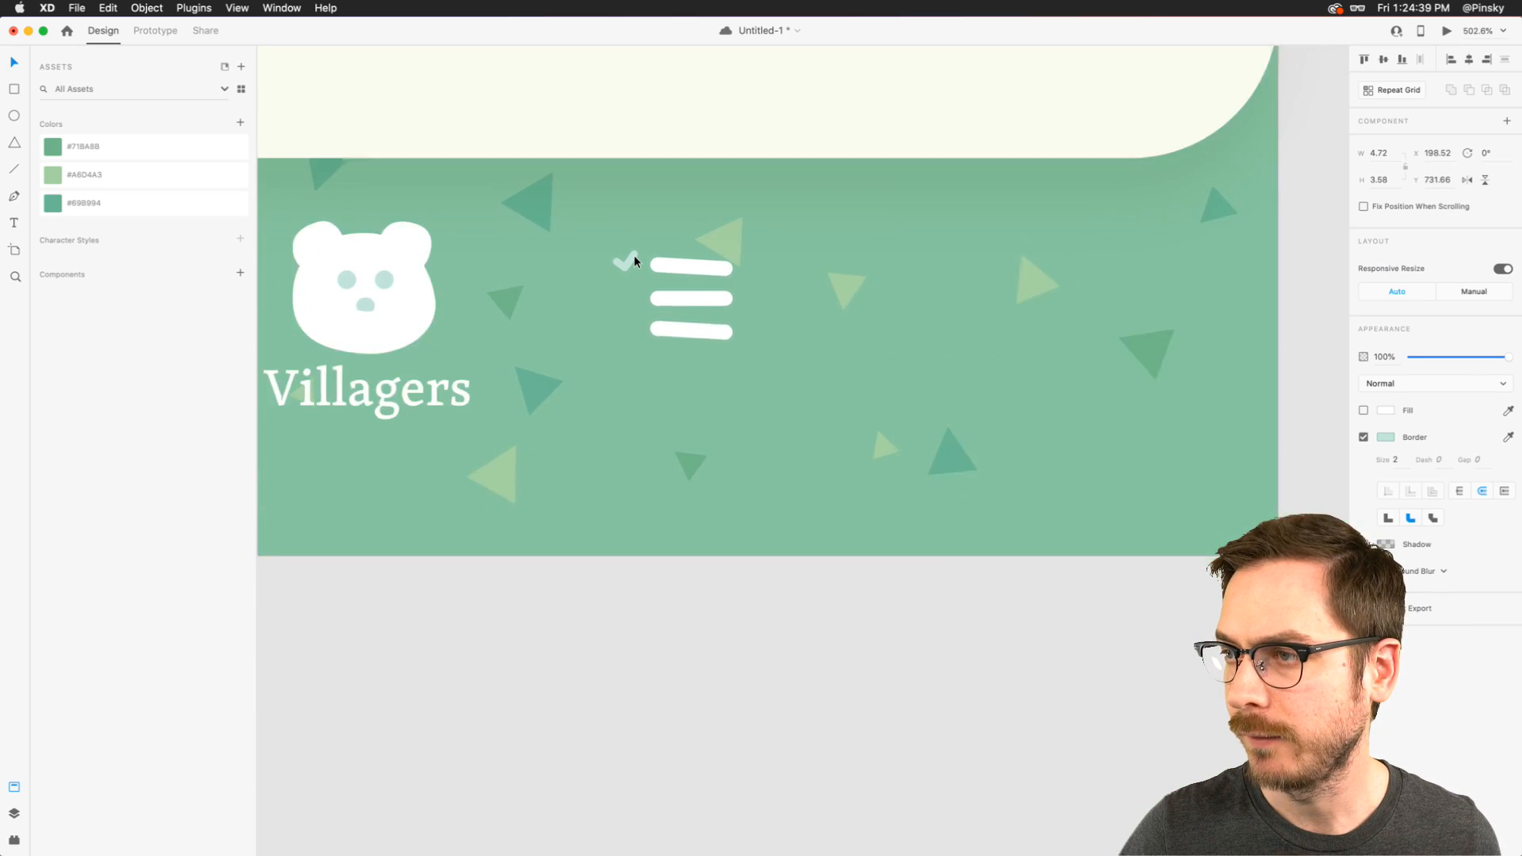
{"action": "scroll", "coordinate": [634, 254], "scroll_direction": "up", "scroll_amount": 4}
{"action": "left_click_drag", "start_coordinate": [639, 251], "coordinate": [635, 253]}
{"action": "left_click", "coordinate": [1398, 461]}
{"action": "type", "text": "1"}
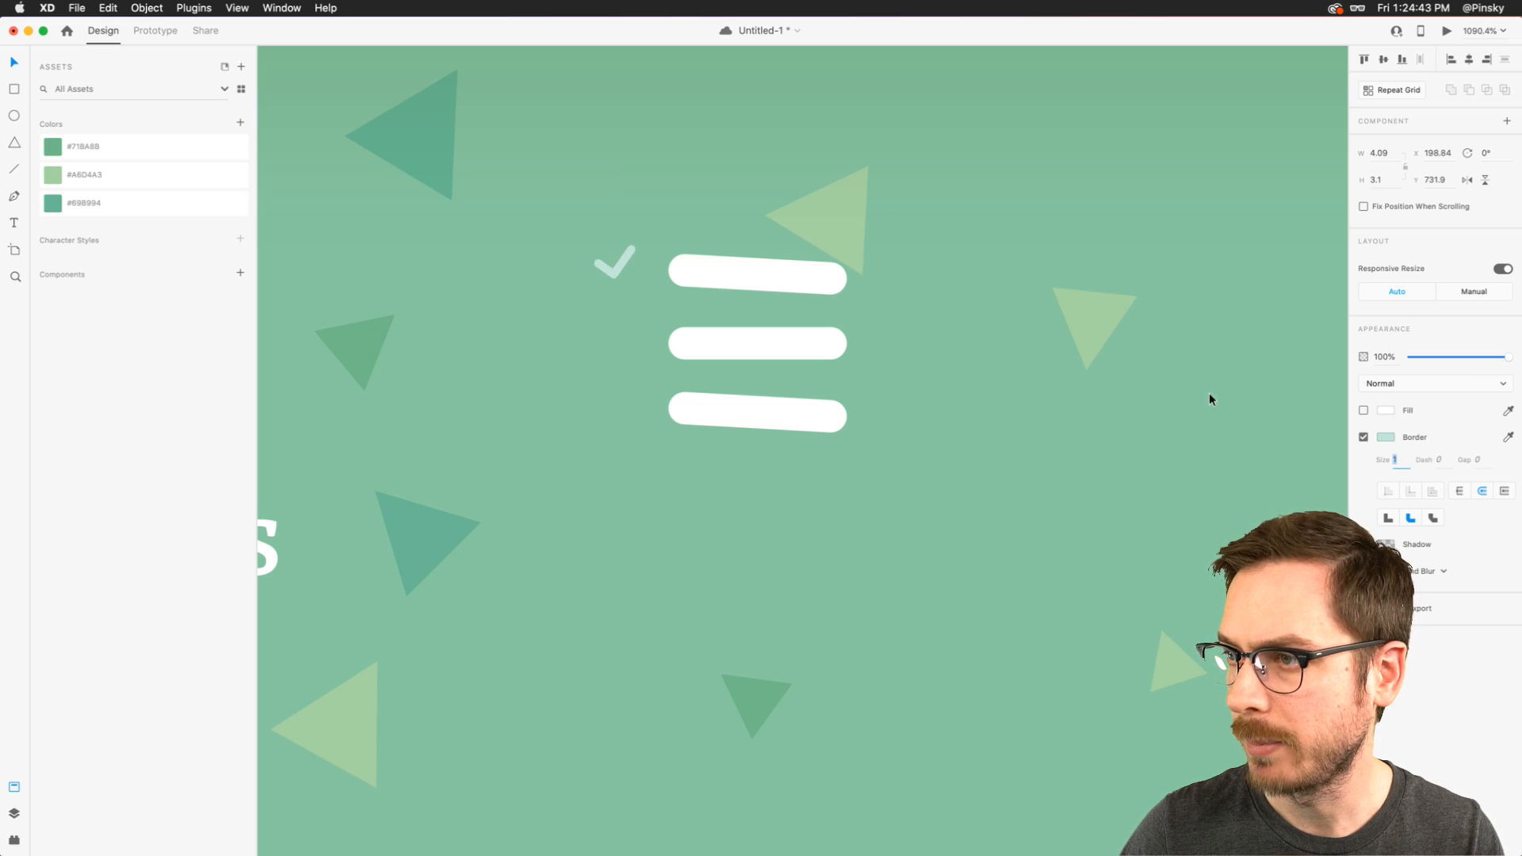
{"action": "left_click", "coordinate": [1295, 477]}
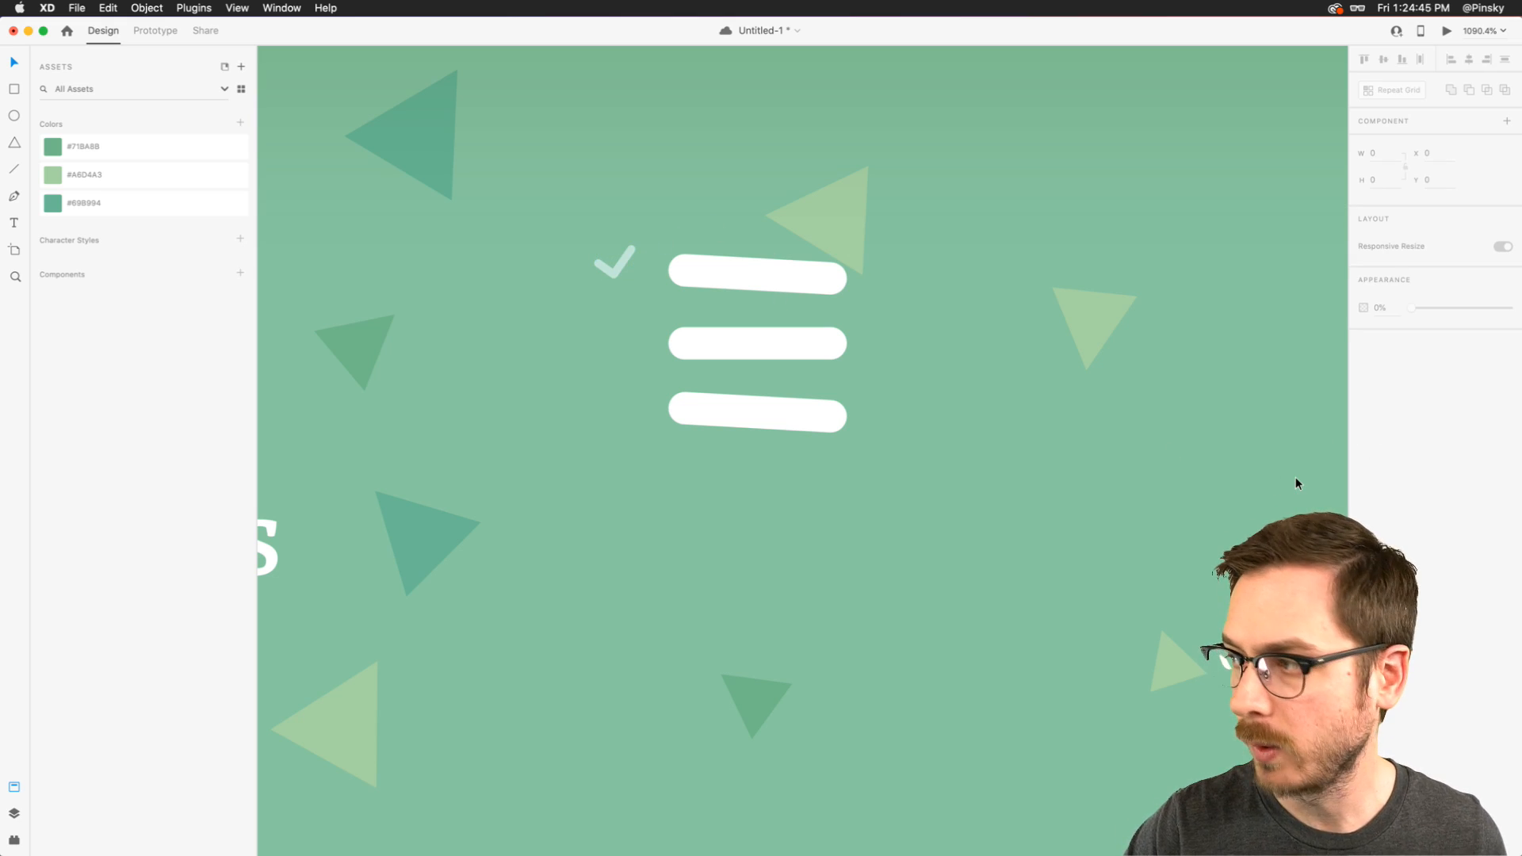
- Set the checkmark's border size to 1.5
{"action": "left_click", "coordinate": [625, 267]}
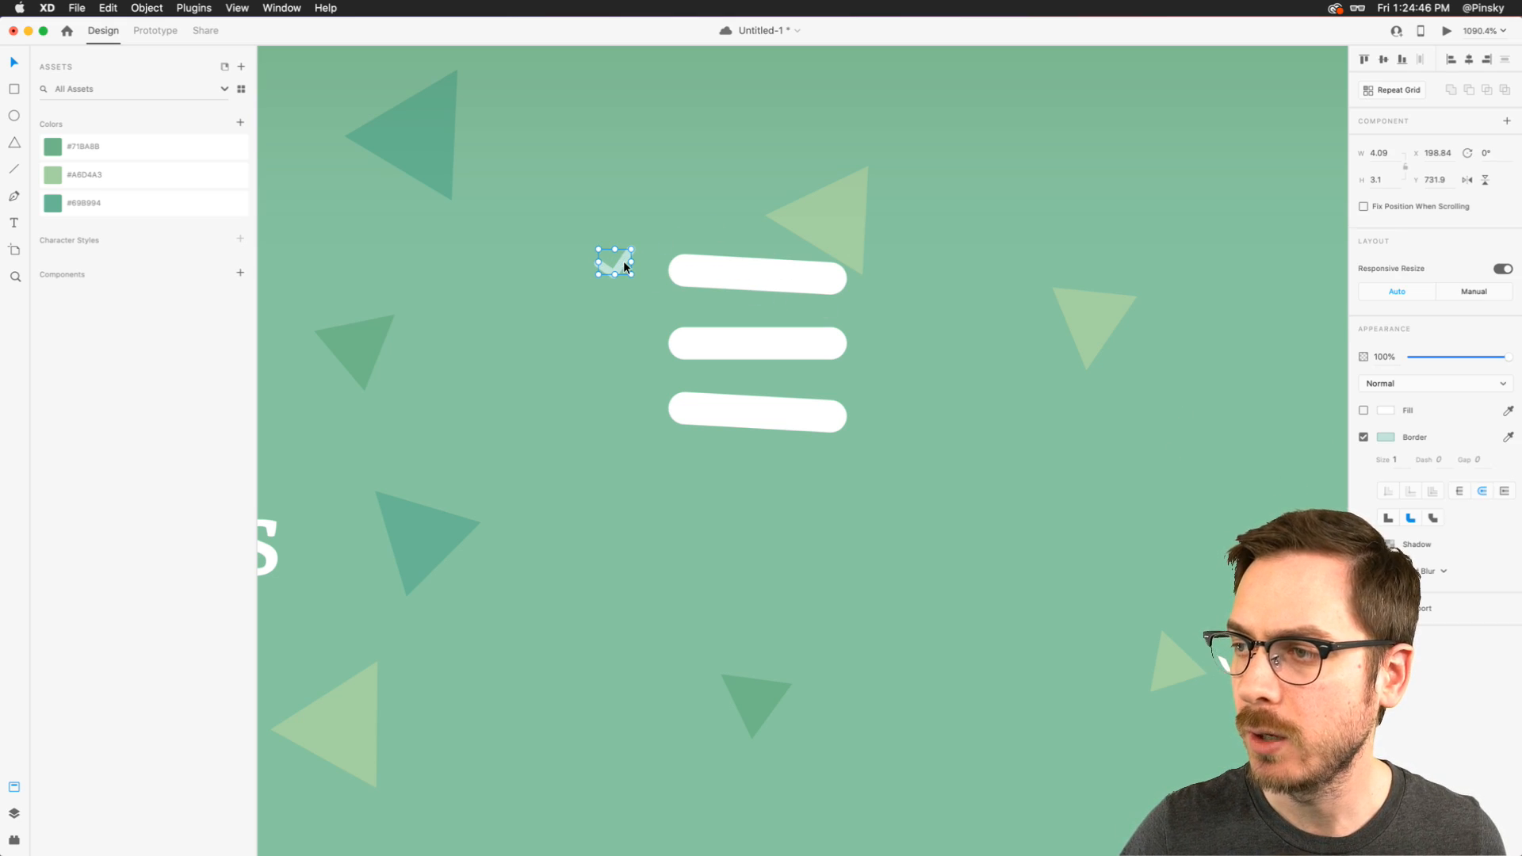
{"action": "left_click", "coordinate": [1405, 468]}
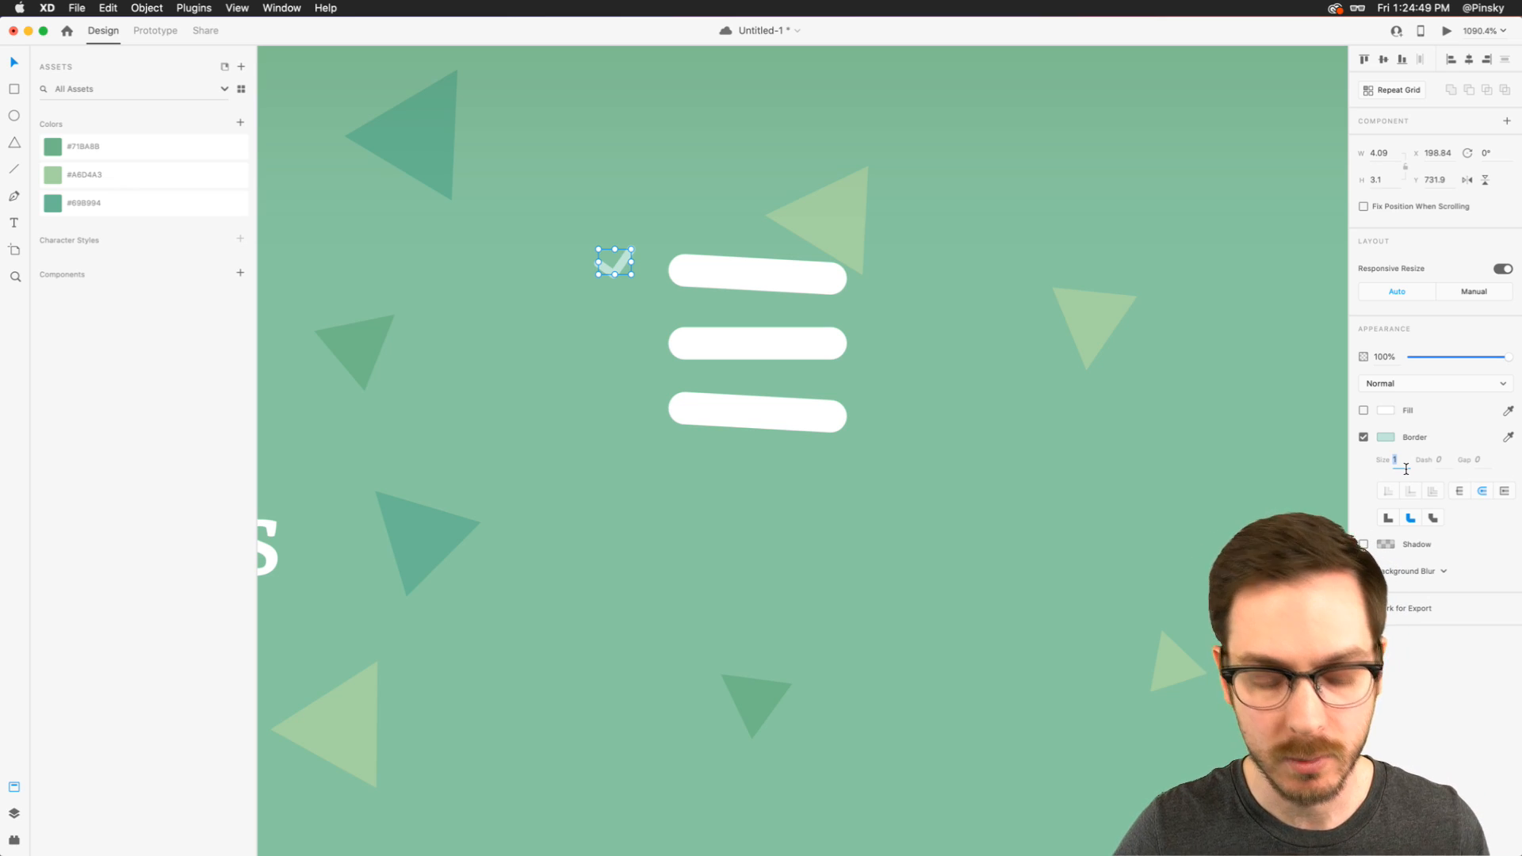
{"action": "type", "text": "1.5"}
{"action": "key", "text": "Return"}
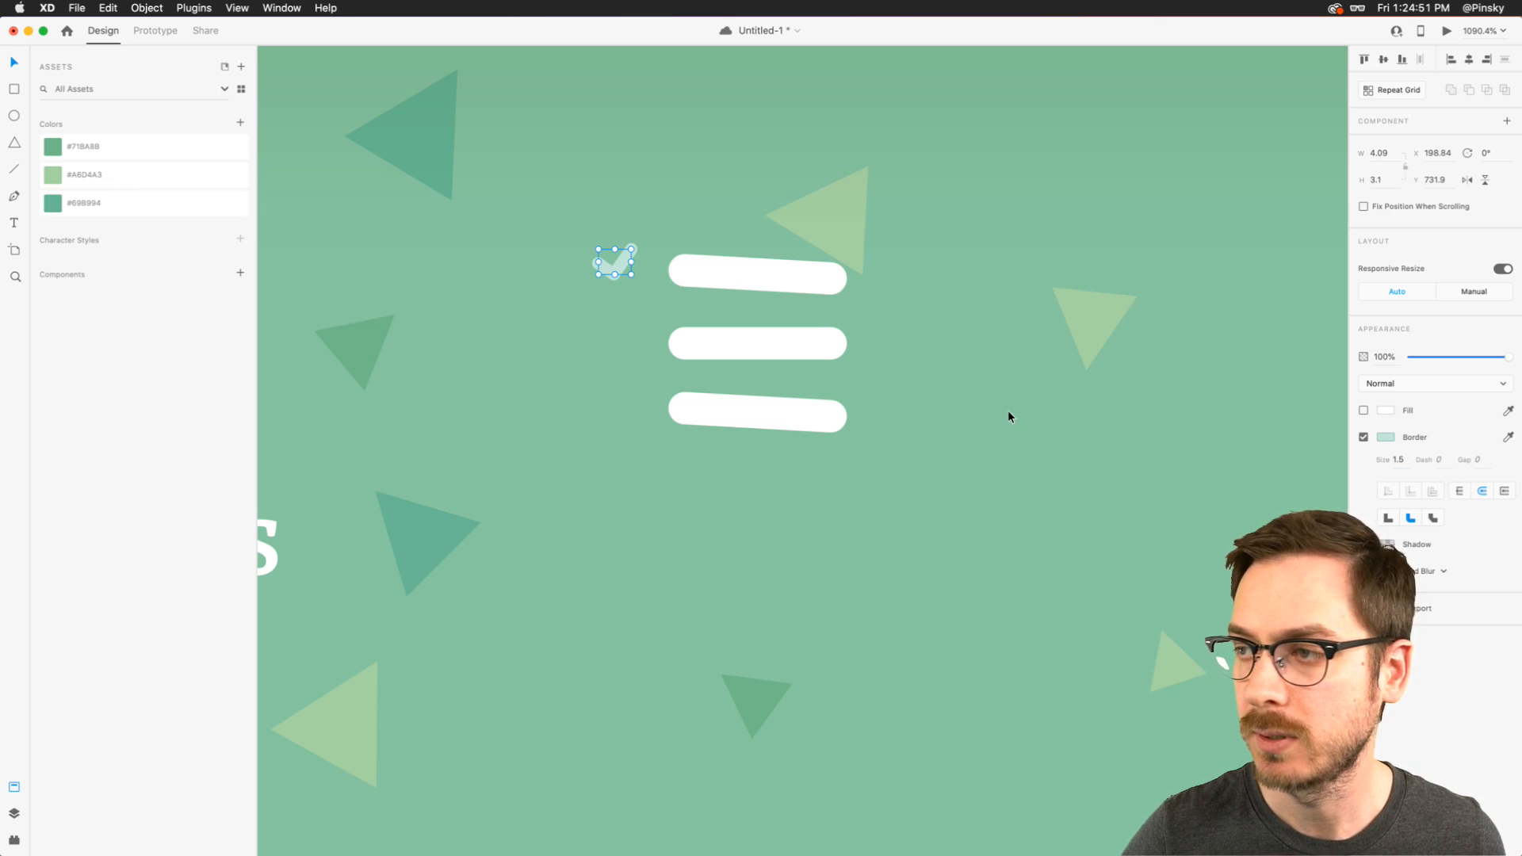
- Move the checkmark closer to the top bar and place a copy beside the middle bar, at about X 200.8, Y 740.9
{"action": "left_click", "coordinate": [615, 262]}
{"action": "left_click_drag", "start_coordinate": [620, 259], "coordinate": [637, 338]}
{"action": "key", "text": "Escape"}
{"action": "left_click", "coordinate": [633, 269]}
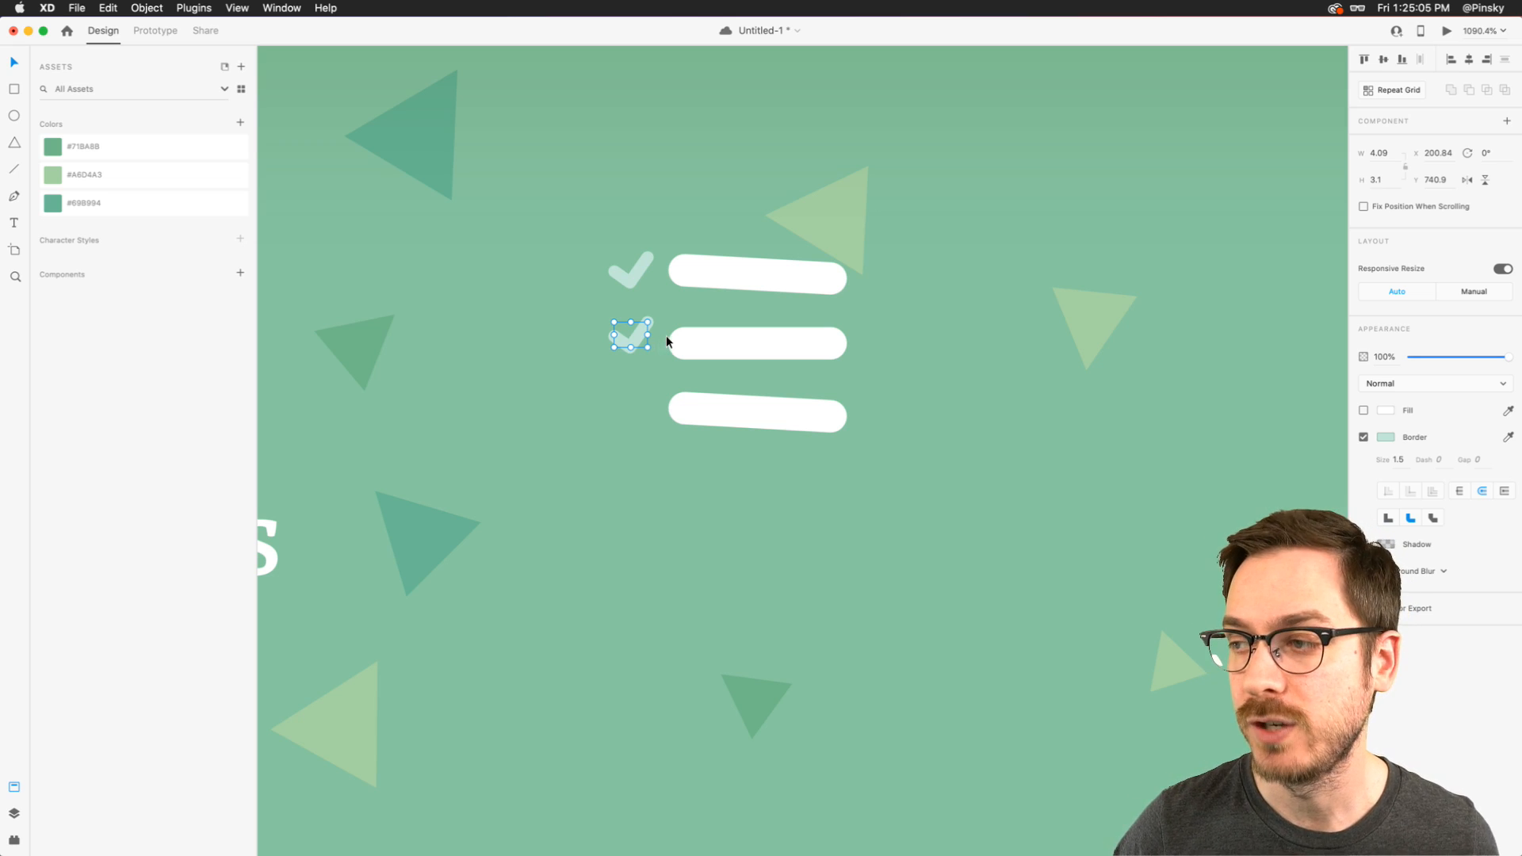
- Compare the Home icon's size with the bear face by moving it over the face, and undo the move
{"action": "scroll", "coordinate": [666, 336], "scroll_direction": "down", "scroll_amount": 10}
{"action": "scroll", "coordinate": [666, 336], "scroll_direction": "up", "scroll_amount": 5}
{"action": "scroll", "coordinate": [666, 336], "scroll_direction": "down", "scroll_amount": 3}
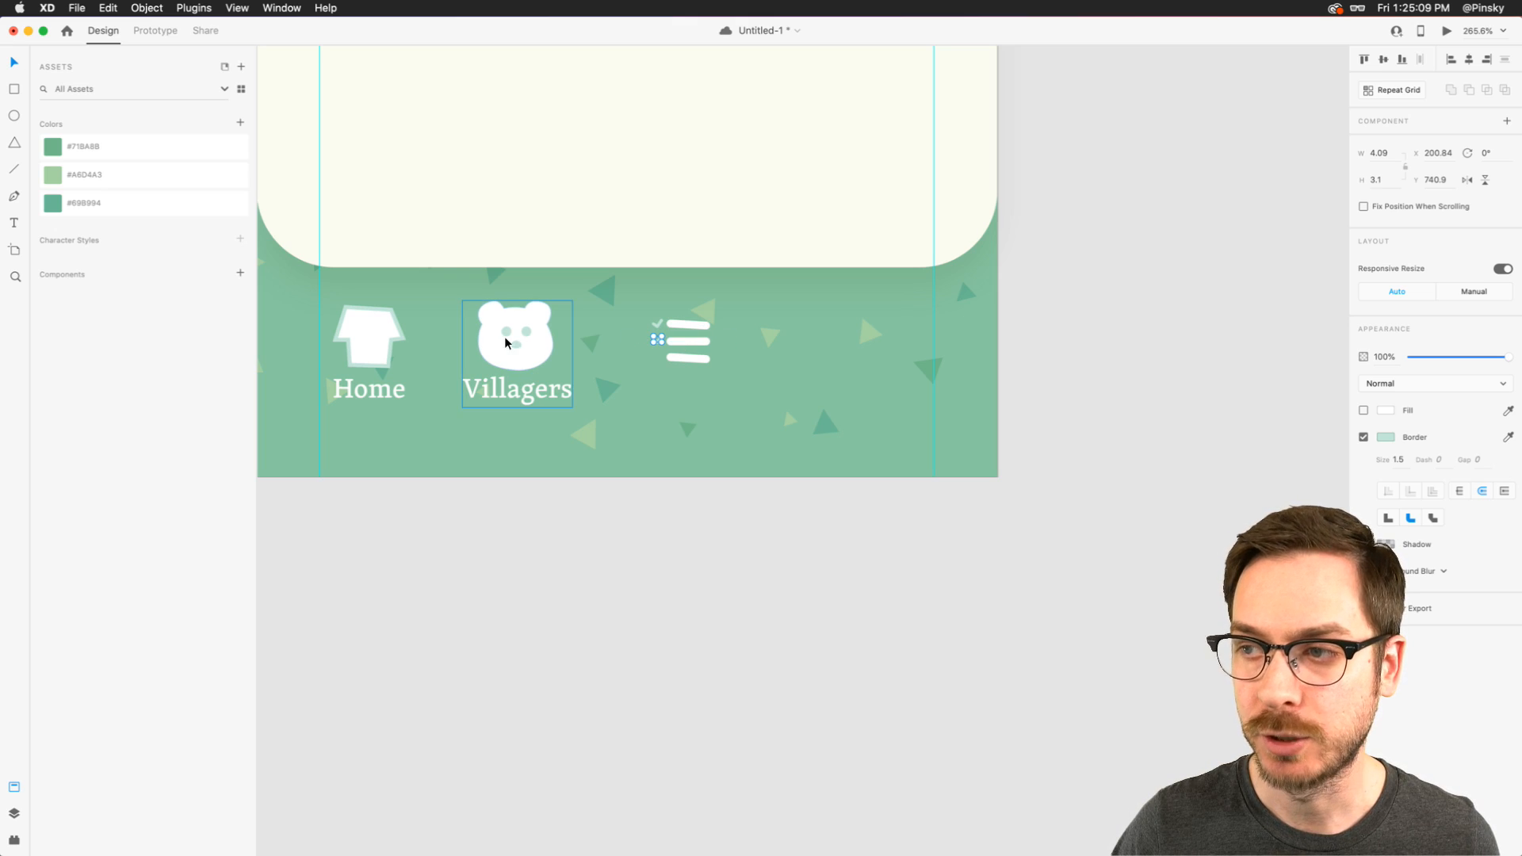
{"action": "left_click", "coordinate": [377, 356]}
{"action": "left_click_drag", "start_coordinate": [377, 357], "coordinate": [504, 359]}
{"action": "key", "text": "super+z"}
- Scale the bear face in the Villagers group down to about 36.2 by 33.5
{"action": "left_click", "coordinate": [536, 333]}
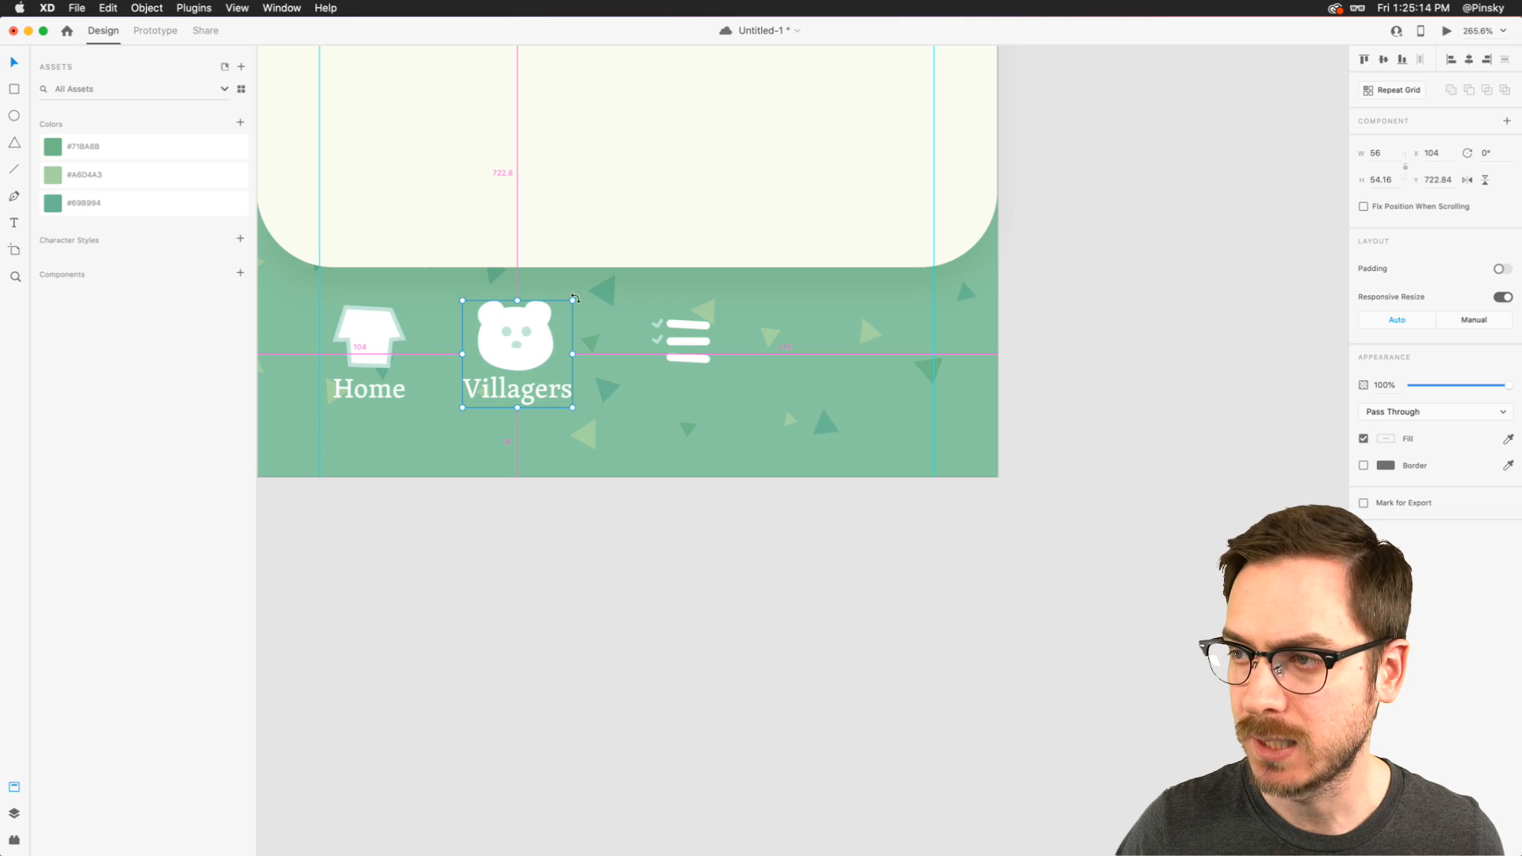
{"action": "double_click", "coordinate": [532, 341]}
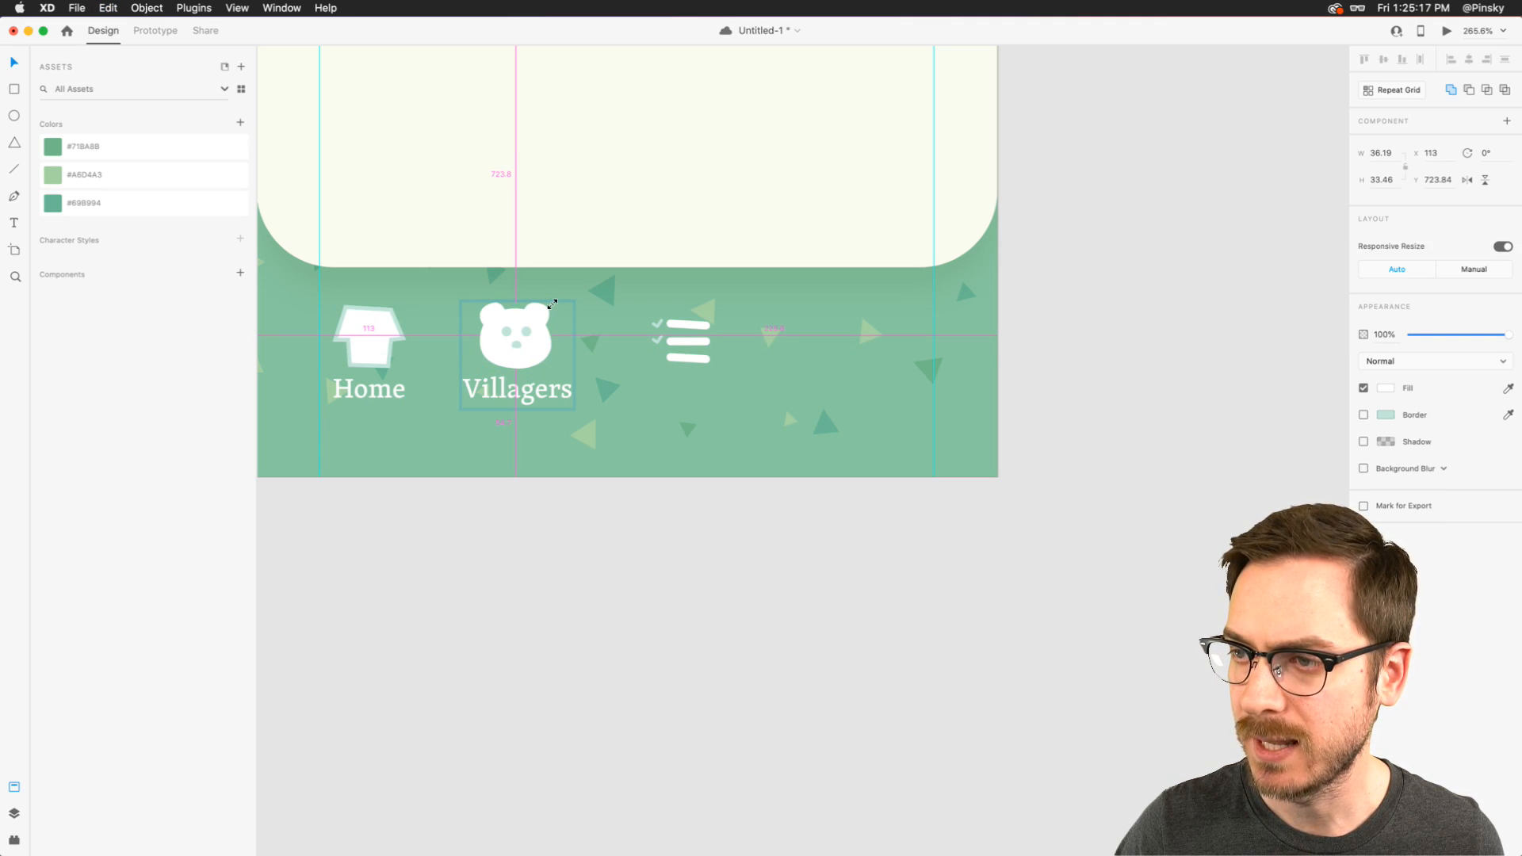
- Select the three list bars, compare their size with the bear face by moving them toward it, and undo the moves
{"action": "left_click", "coordinate": [693, 333]}
{"action": "left_click", "coordinate": [693, 341]}
{"action": "left_click", "coordinate": [693, 324], "text": "shift"}
{"action": "left_click", "coordinate": [693, 358], "text": "shift"}
{"action": "left_click_drag", "start_coordinate": [692, 371], "coordinate": [591, 359]}
{"action": "key", "text": "super+z"}
{"action": "left_click_drag", "start_coordinate": [688, 340], "coordinate": [582, 341]}
{"action": "key", "text": "super+z"}
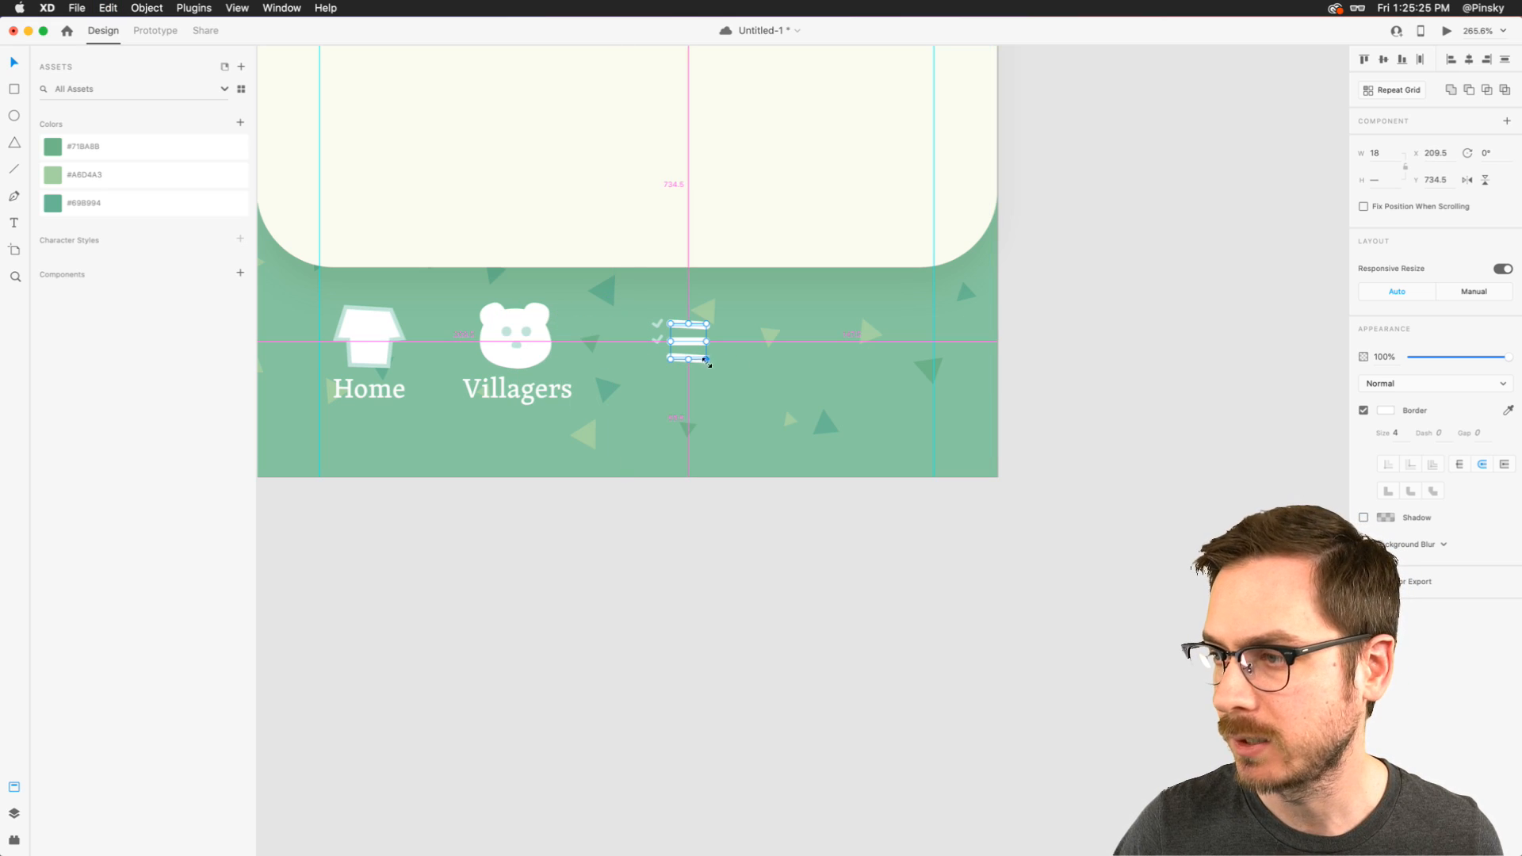
- Enlarge the three list bars from their center to a width of about 21.2 and set their border size to 5
{"action": "left_click_drag", "start_coordinate": [706, 359], "coordinate": [713, 363]}
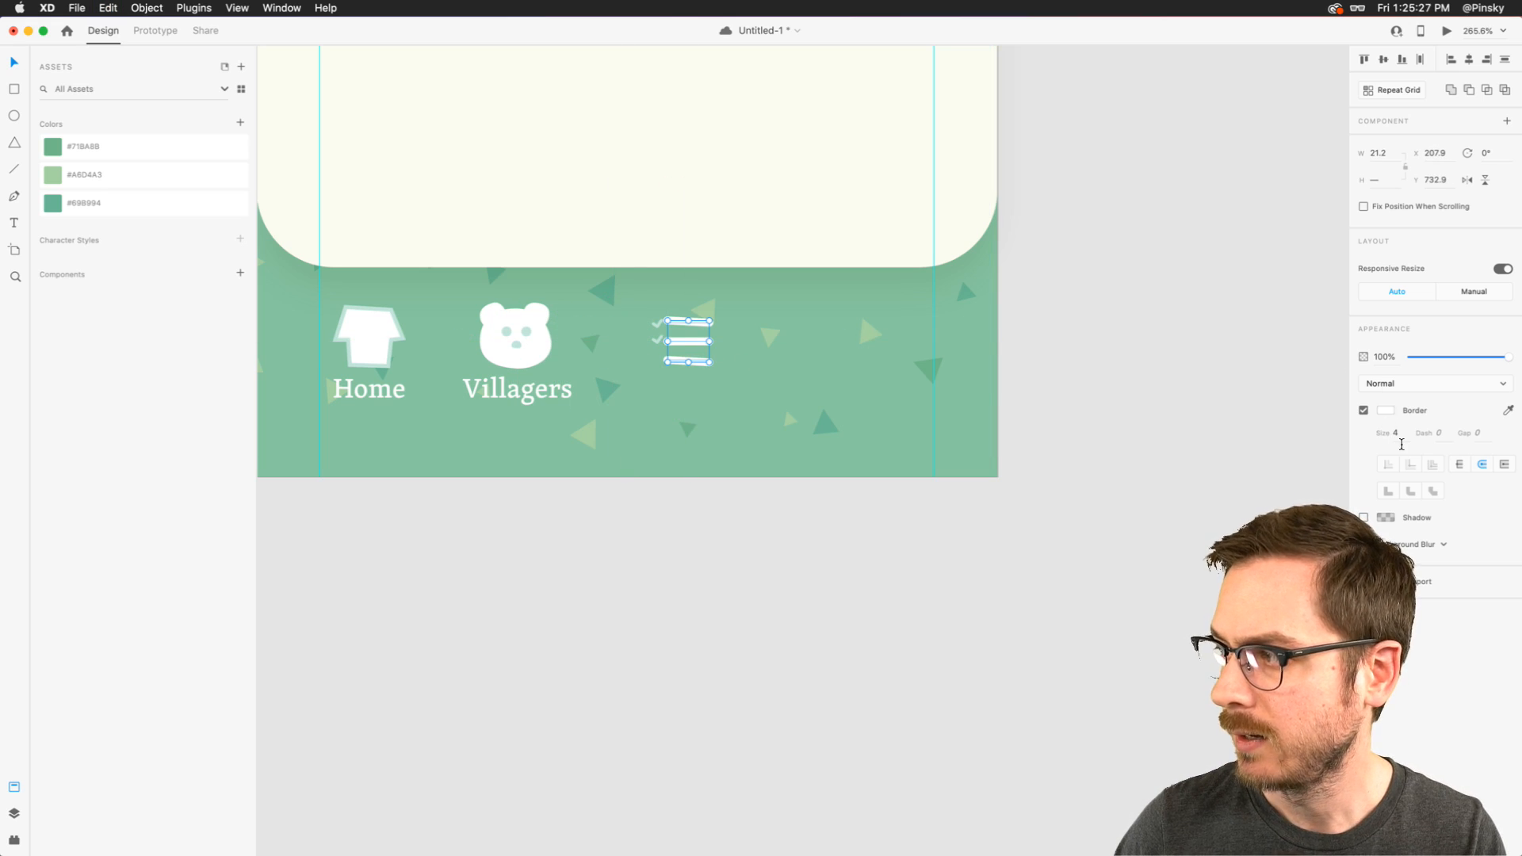
{"action": "left_click", "coordinate": [1397, 435]}
{"action": "key", "text": "Up"}
{"action": "scroll", "coordinate": [748, 327], "scroll_direction": "up", "scroll_amount": 5}
{"action": "scroll", "coordinate": [748, 327], "scroll_direction": "up", "scroll_amount": 4}
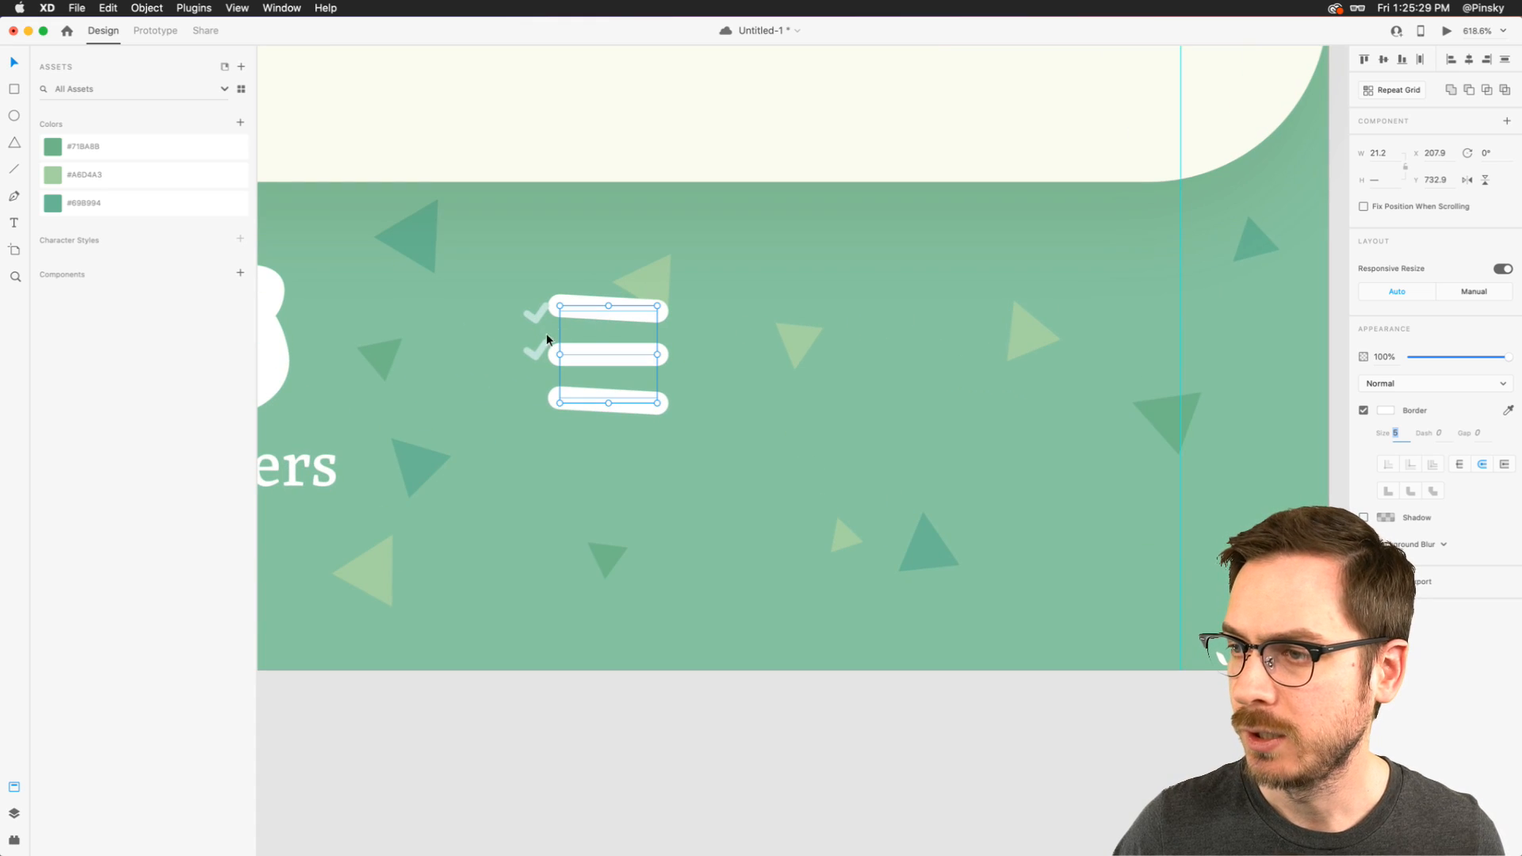
- Move the two check marks left so they sit clear of the widened list bars
{"action": "left_click", "coordinate": [537, 350]}
{"action": "left_click", "coordinate": [538, 310], "text": "shift"}
{"action": "mouse_move", "coordinate": [546, 306]}
{"action": "left_mouse_down"}
{"action": "mouse_move", "coordinate": [557, 297]}
{"action": "mouse_move", "coordinate": [528, 307]}
{"action": "left_mouse_up"}
{"action": "key", "text": "super+z"}
{"action": "left_click_drag", "start_coordinate": [524, 363], "coordinate": [524, 364]}
- Group the check marks with the three list bars and rename the group Tasks
{"action": "left_click", "coordinate": [620, 401], "text": "shift"}
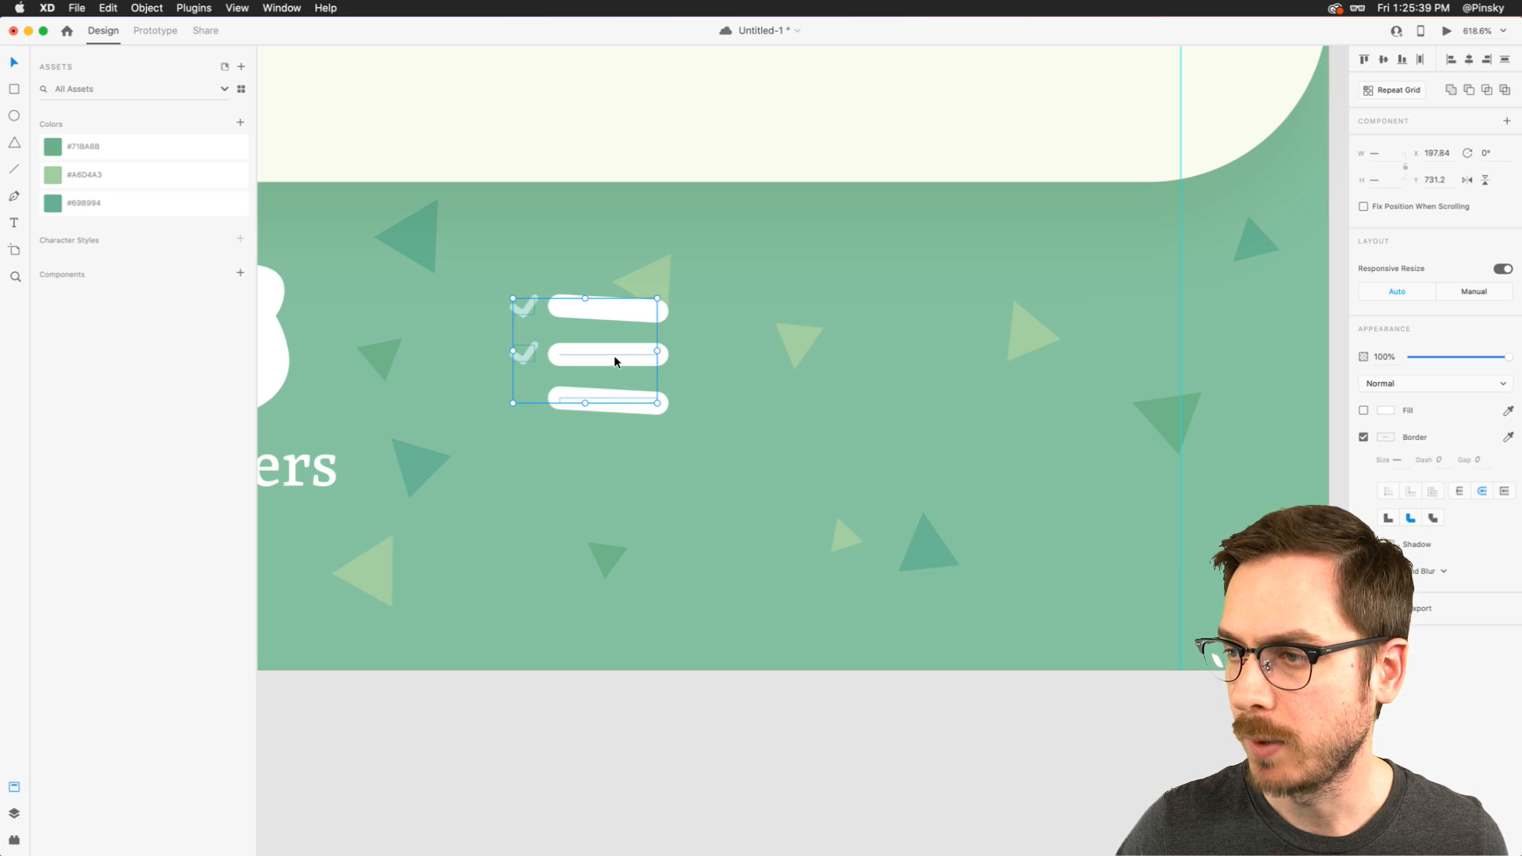
{"action": "key", "text": "super+g"}
{"action": "key", "text": "super+y"}
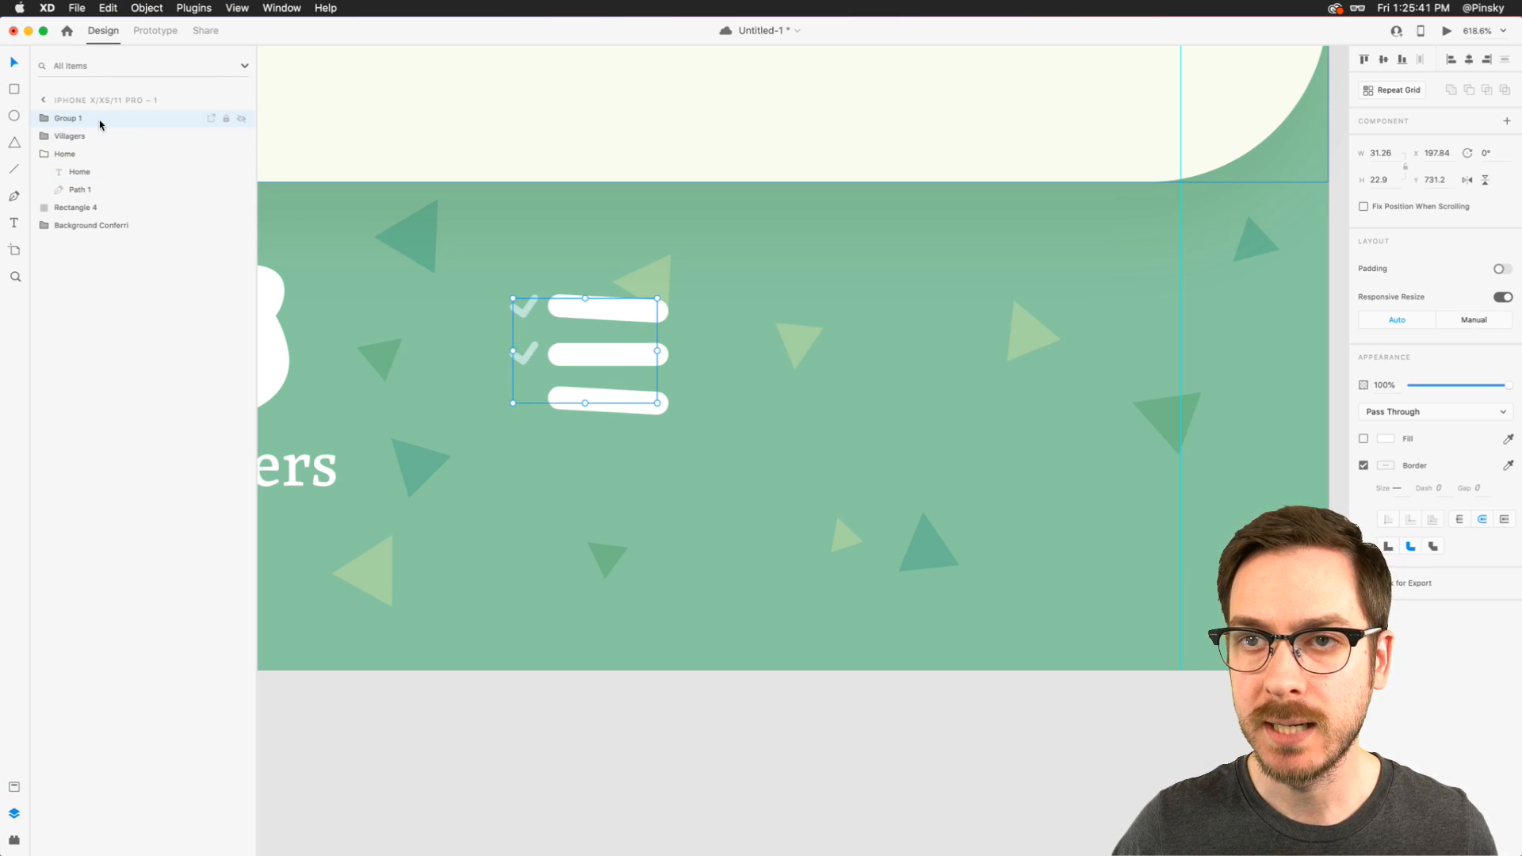
{"action": "double_click", "coordinate": [69, 119]}
{"action": "type", "text": "Tas"}
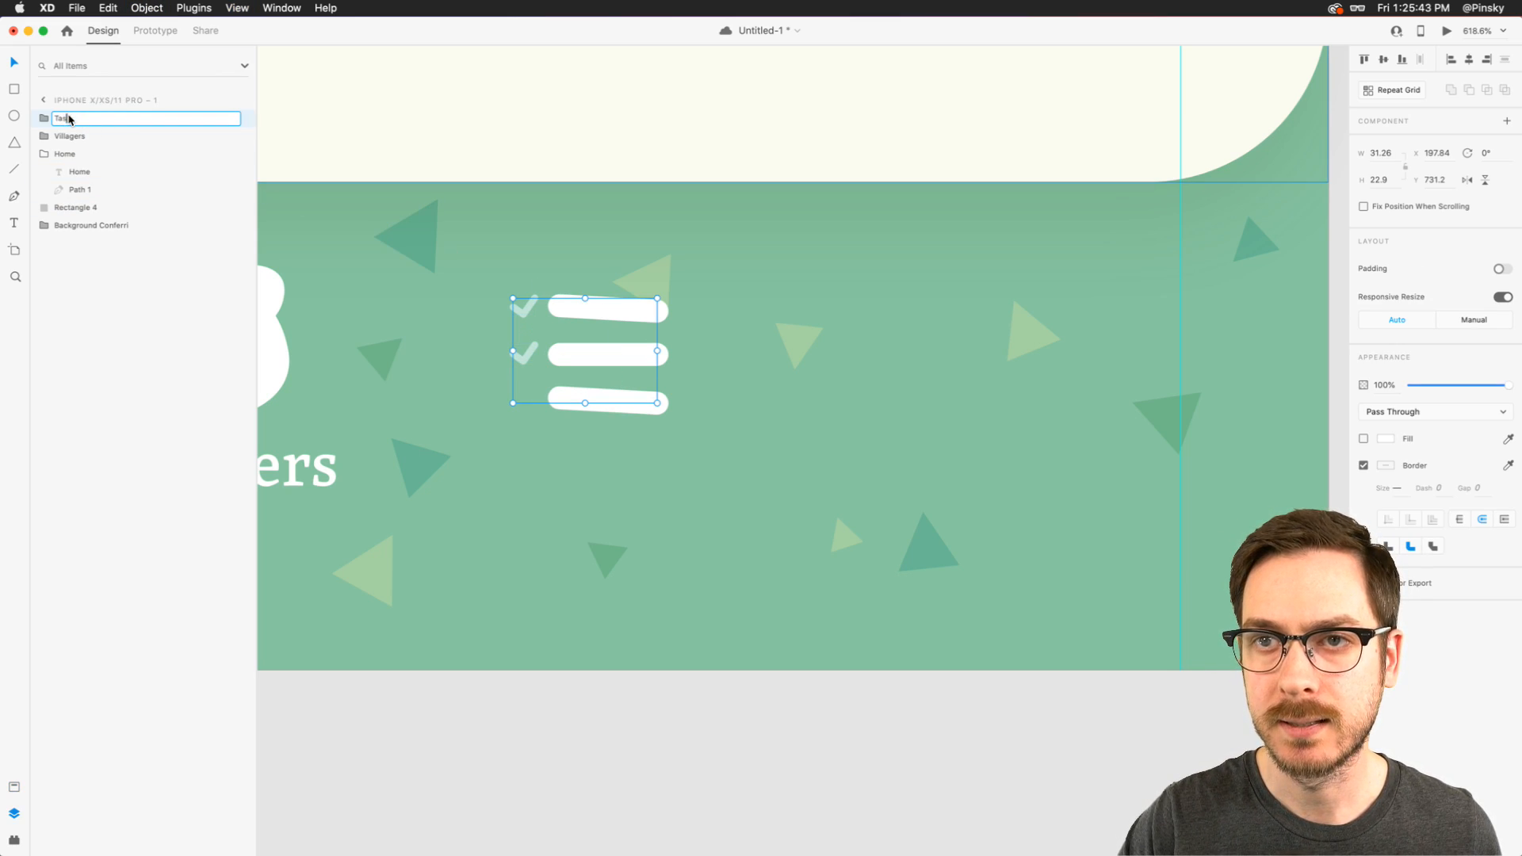
{"action": "type", "text": "ks"}
{"action": "key", "text": "Return"}
- Shift the Tasks icon right and place a copy of the Villagers label below it, changing its text to Tasks
{"action": "left_click_drag", "start_coordinate": [605, 343], "coordinate": [645, 357]}
{"action": "double_click", "coordinate": [317, 464]}
{"action": "key", "text": "super+c"}
{"action": "left_click", "coordinate": [650, 341]}
{"action": "key", "text": "super+v"}
{"action": "left_click_drag", "start_coordinate": [313, 469], "coordinate": [693, 468]}
{"action": "double_click", "coordinate": [669, 469]}
{"action": "type", "text": "Tasks"}
{"action": "key", "text": "Escape"}
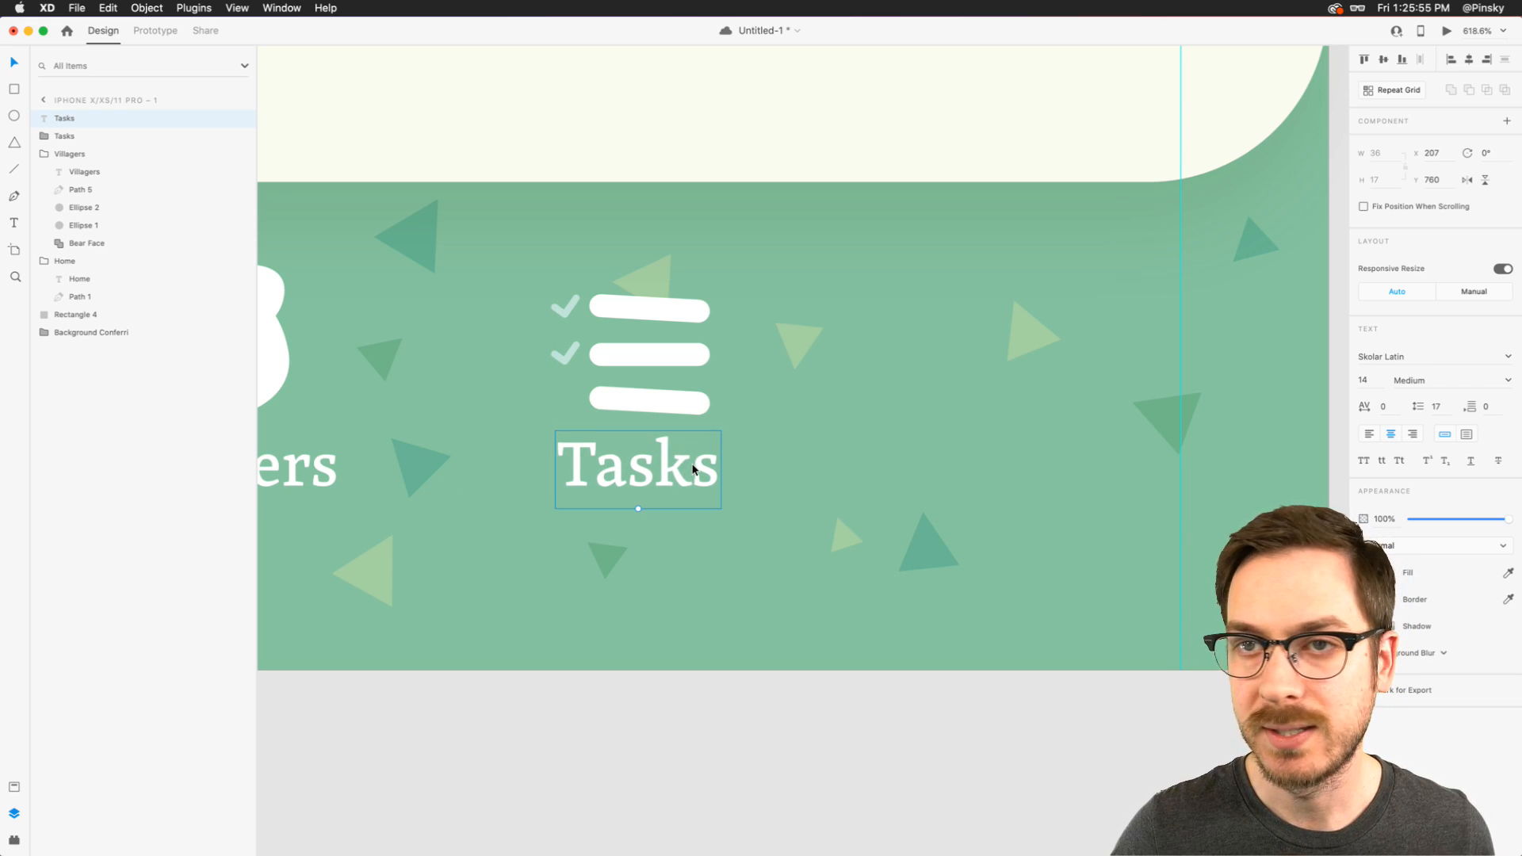
- Move the Tasks label into the Tasks group and nudge it right to X 210
{"action": "left_click", "coordinate": [54, 136]}
{"action": "left_click_drag", "start_coordinate": [62, 117], "coordinate": [72, 149]}
{"action": "left_click", "coordinate": [44, 119]}
{"action": "key", "text": "Right"}
{"action": "key", "text": "Right"}
{"action": "key", "text": "Right"}
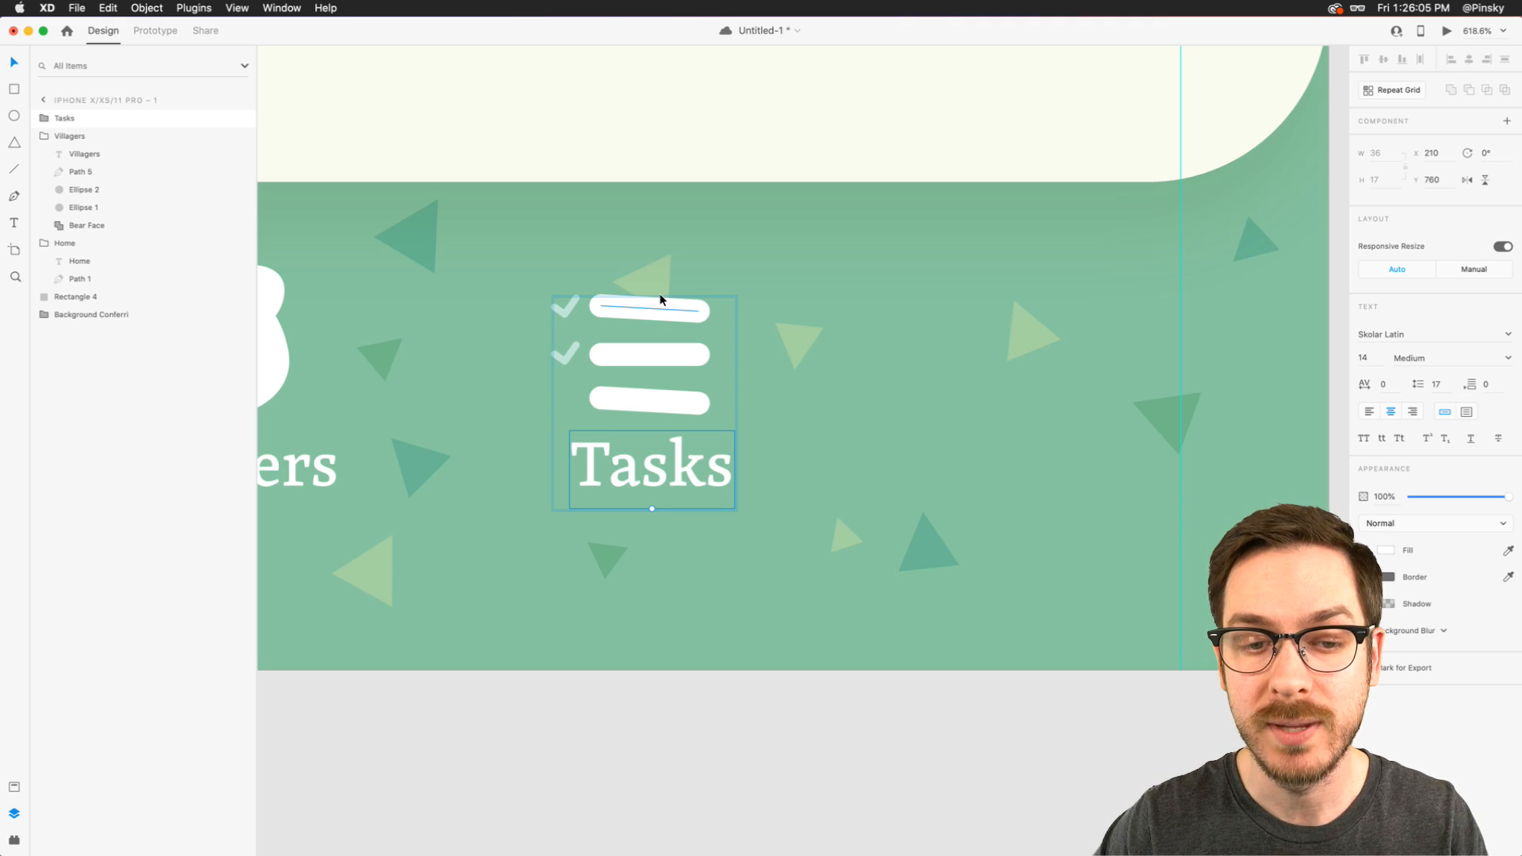
{"action": "key", "text": "Escape"}
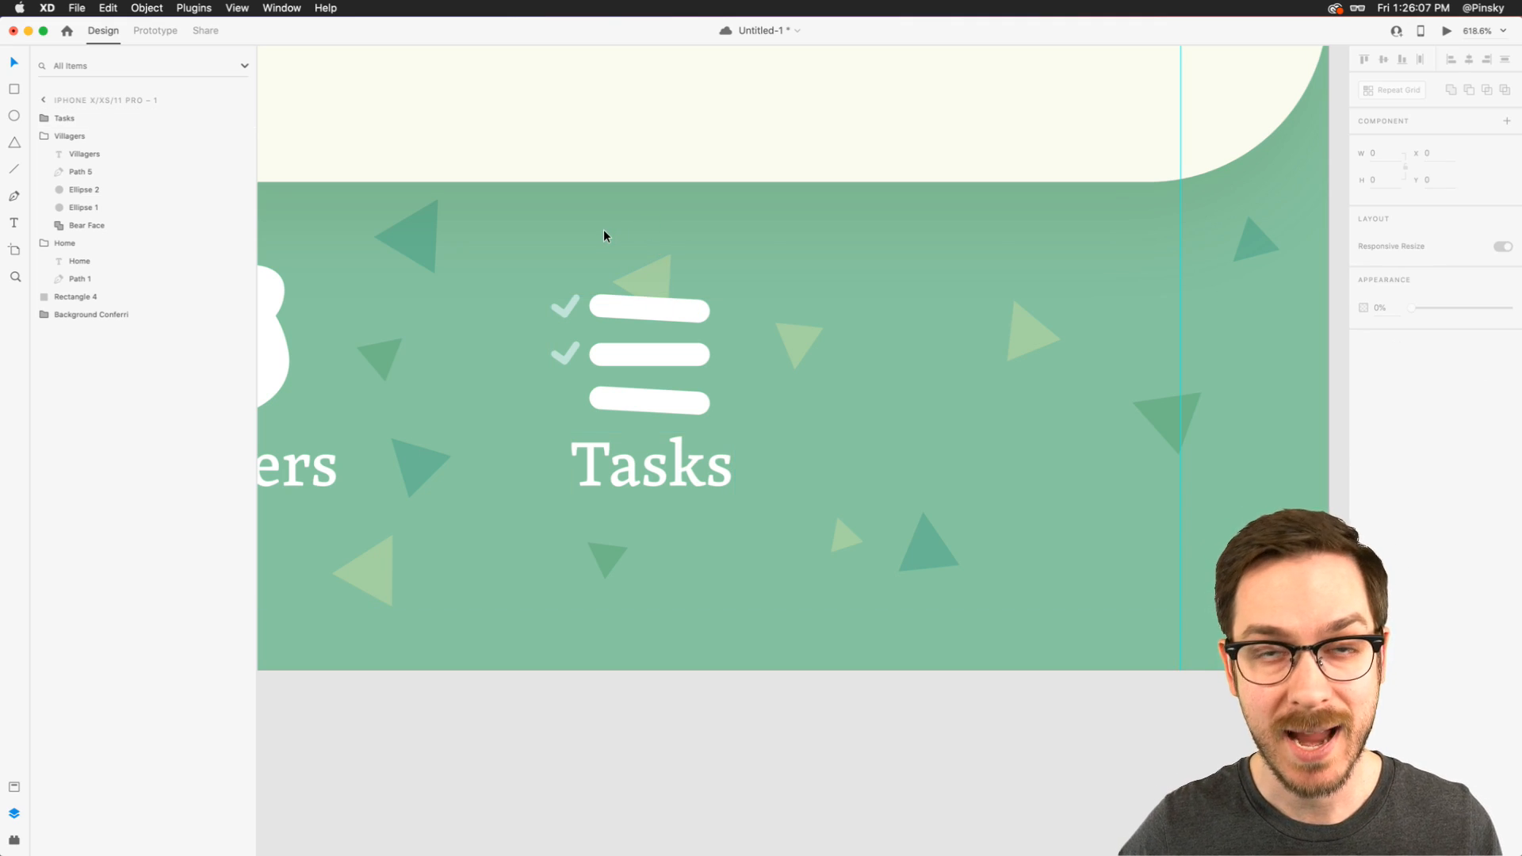
- Draw a circle about 44 px wide over the Tasks icon and reshape its curve handles into an irregular blob
{"action": "left_click", "coordinate": [13, 115]}
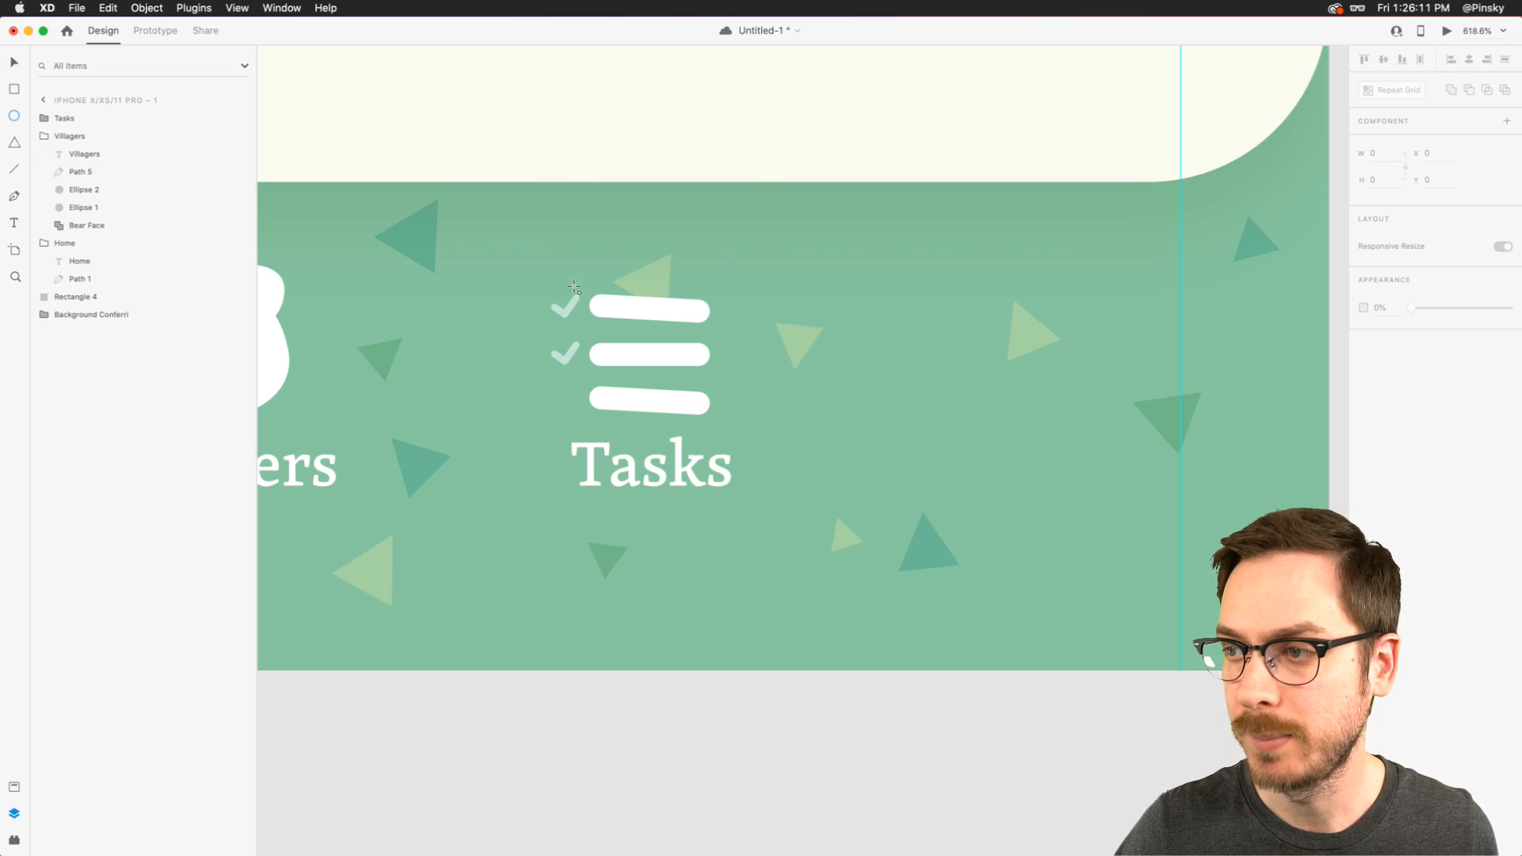
{"action": "left_click_drag", "start_coordinate": [530, 262], "coordinate": [731, 464]}
{"action": "key", "text": "v"}
{"action": "double_click", "coordinate": [654, 359]}
{"action": "left_click_drag", "start_coordinate": [686, 260], "coordinate": [687, 292]}
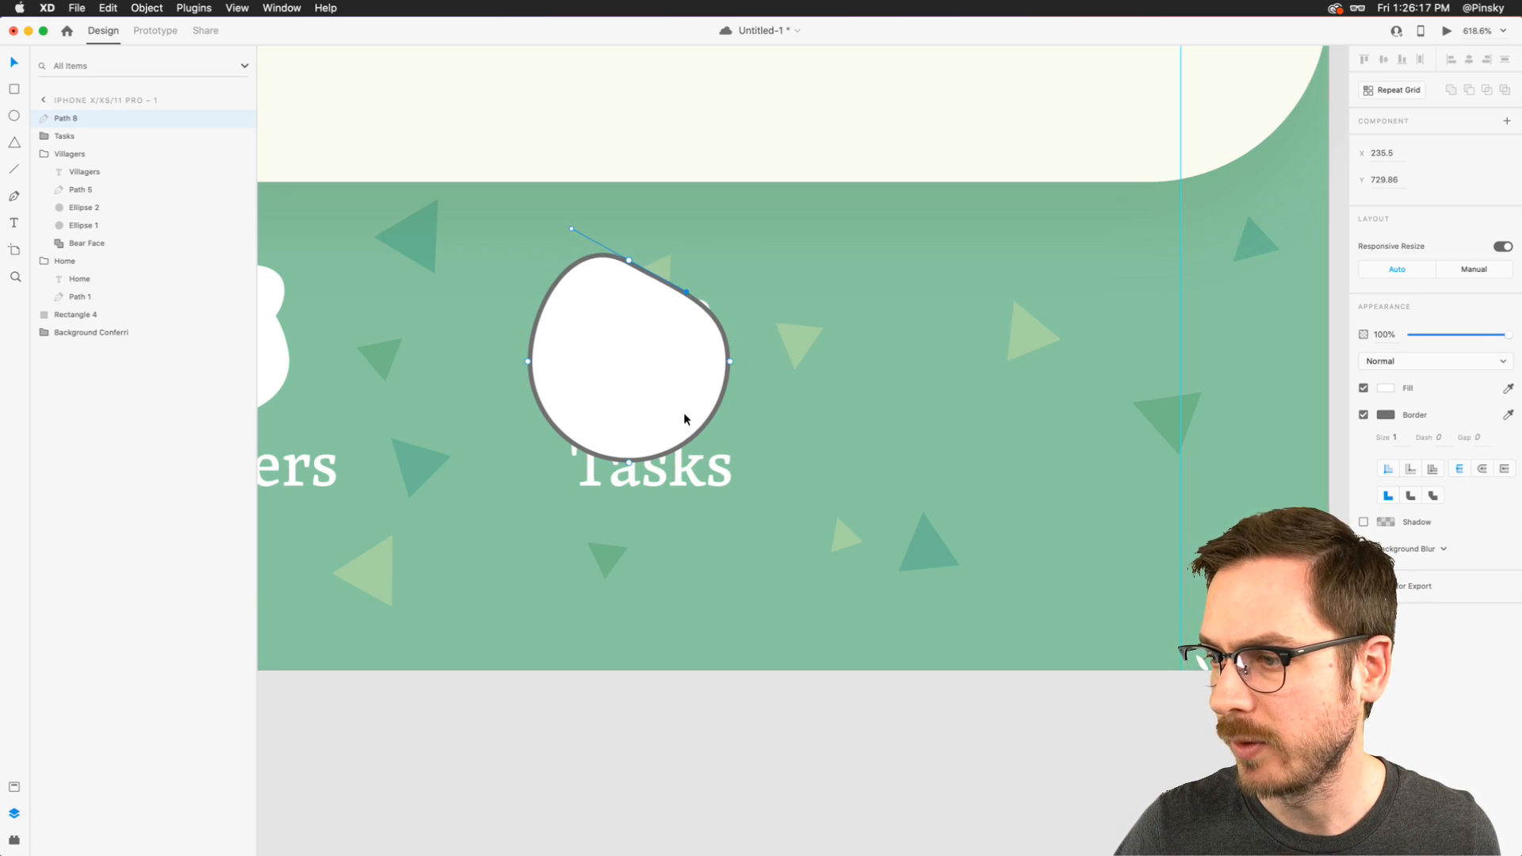
{"action": "left_click", "coordinate": [631, 461]}
{"action": "mouse_move", "coordinate": [686, 460]}
{"action": "left_mouse_down"}
{"action": "mouse_move", "coordinate": [693, 424]}
{"action": "mouse_move", "coordinate": [695, 440]}
{"action": "left_mouse_up"}
{"action": "left_click", "coordinate": [731, 362]}
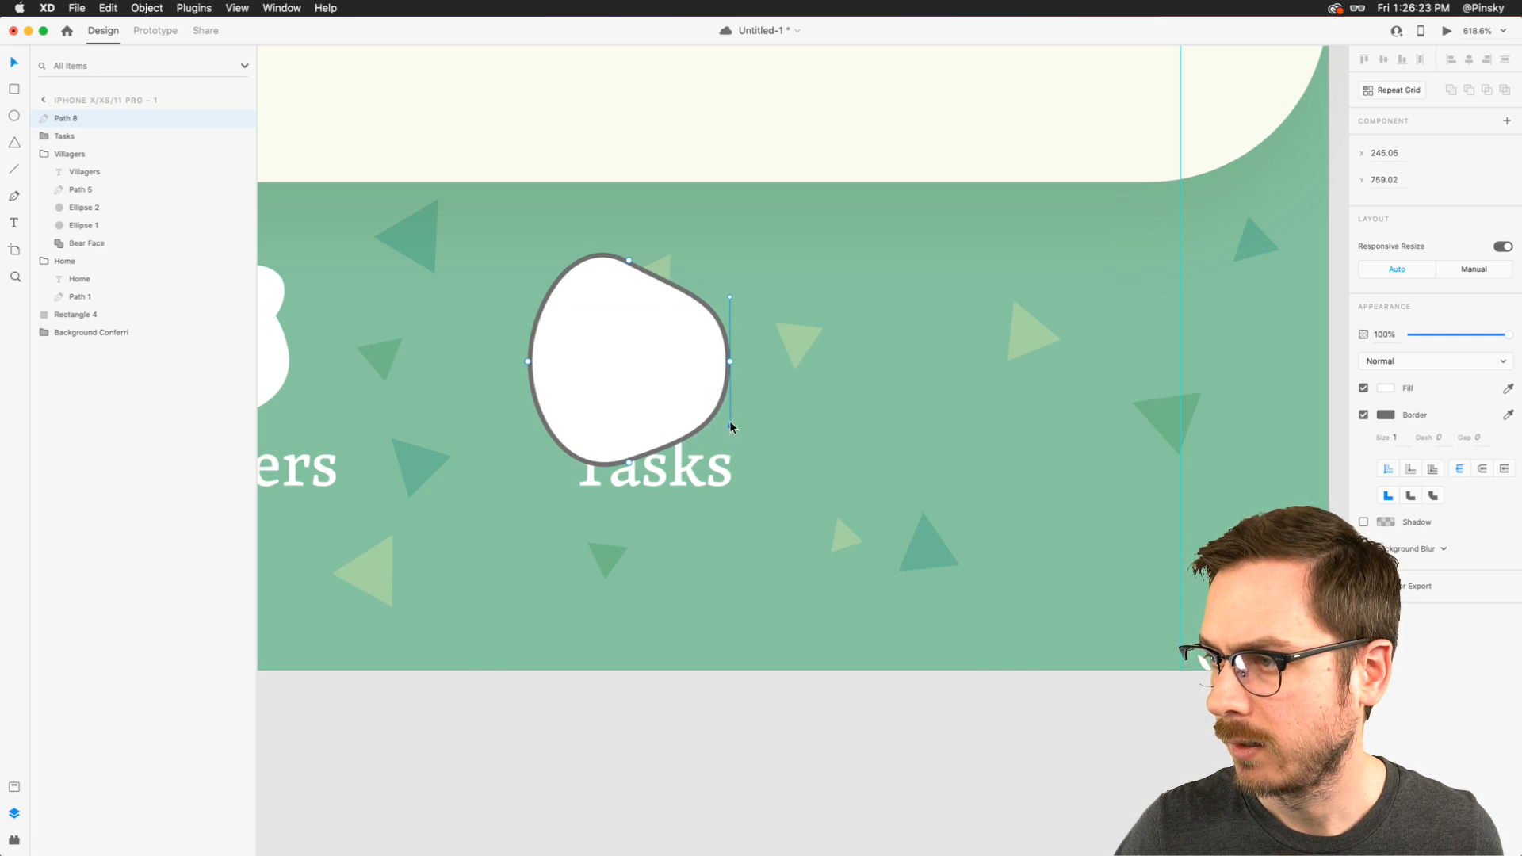
{"action": "key", "text": "Escape"}
- Place the blob behind the Tasks group, fill it with the confetti's light green, remove its border and set opacity to 56%
{"action": "left_click_drag", "start_coordinate": [84, 123], "coordinate": [67, 146]}
{"action": "key", "text": "i"}
{"action": "left_click", "coordinate": [807, 331]}
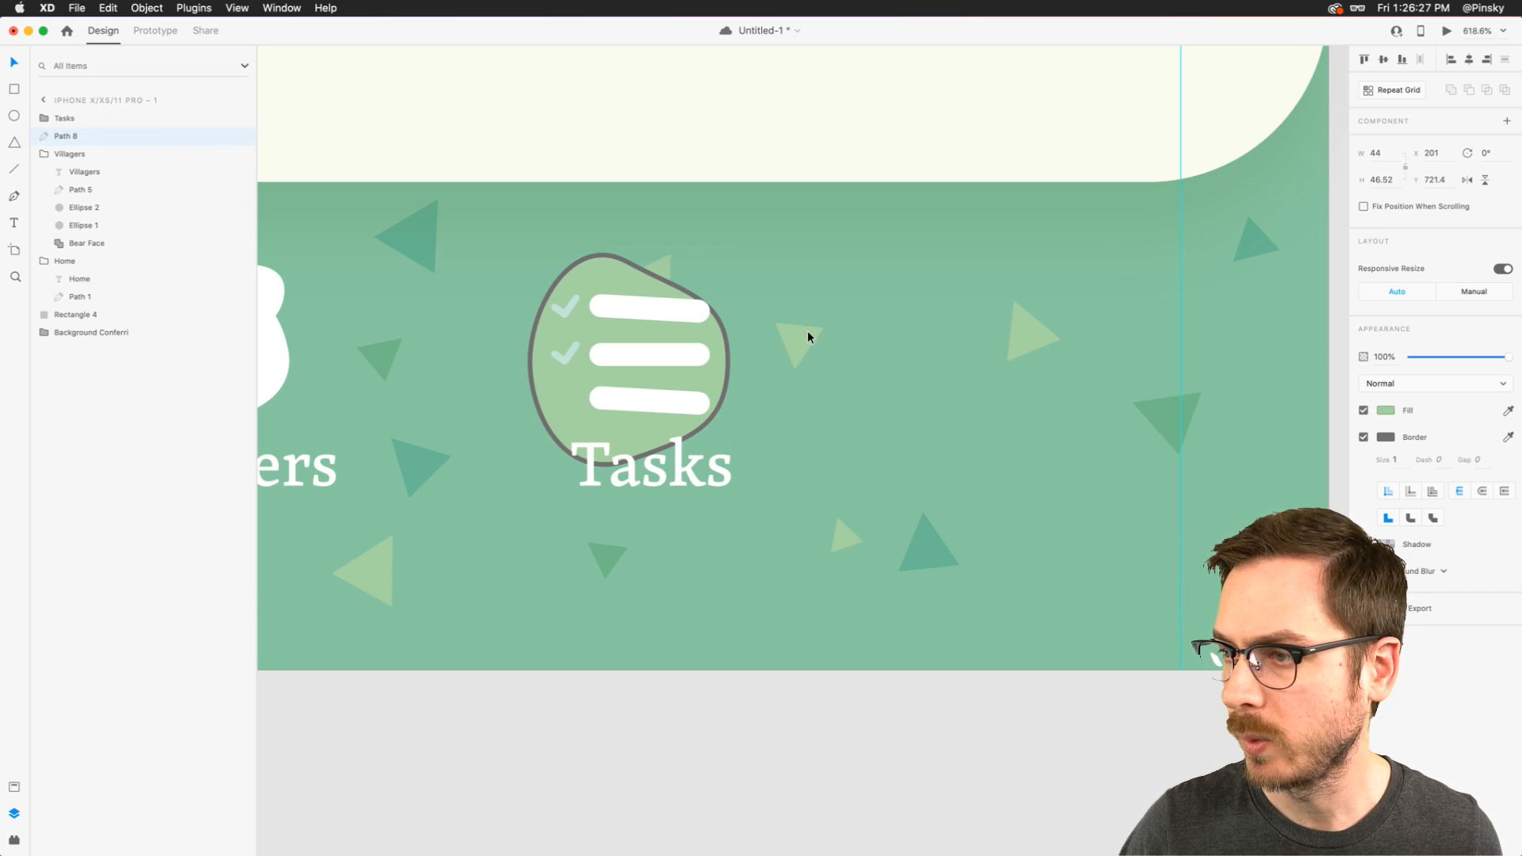
{"action": "left_click", "coordinate": [1364, 437]}
{"action": "left_click_drag", "start_coordinate": [1506, 357], "coordinate": [1467, 363]}
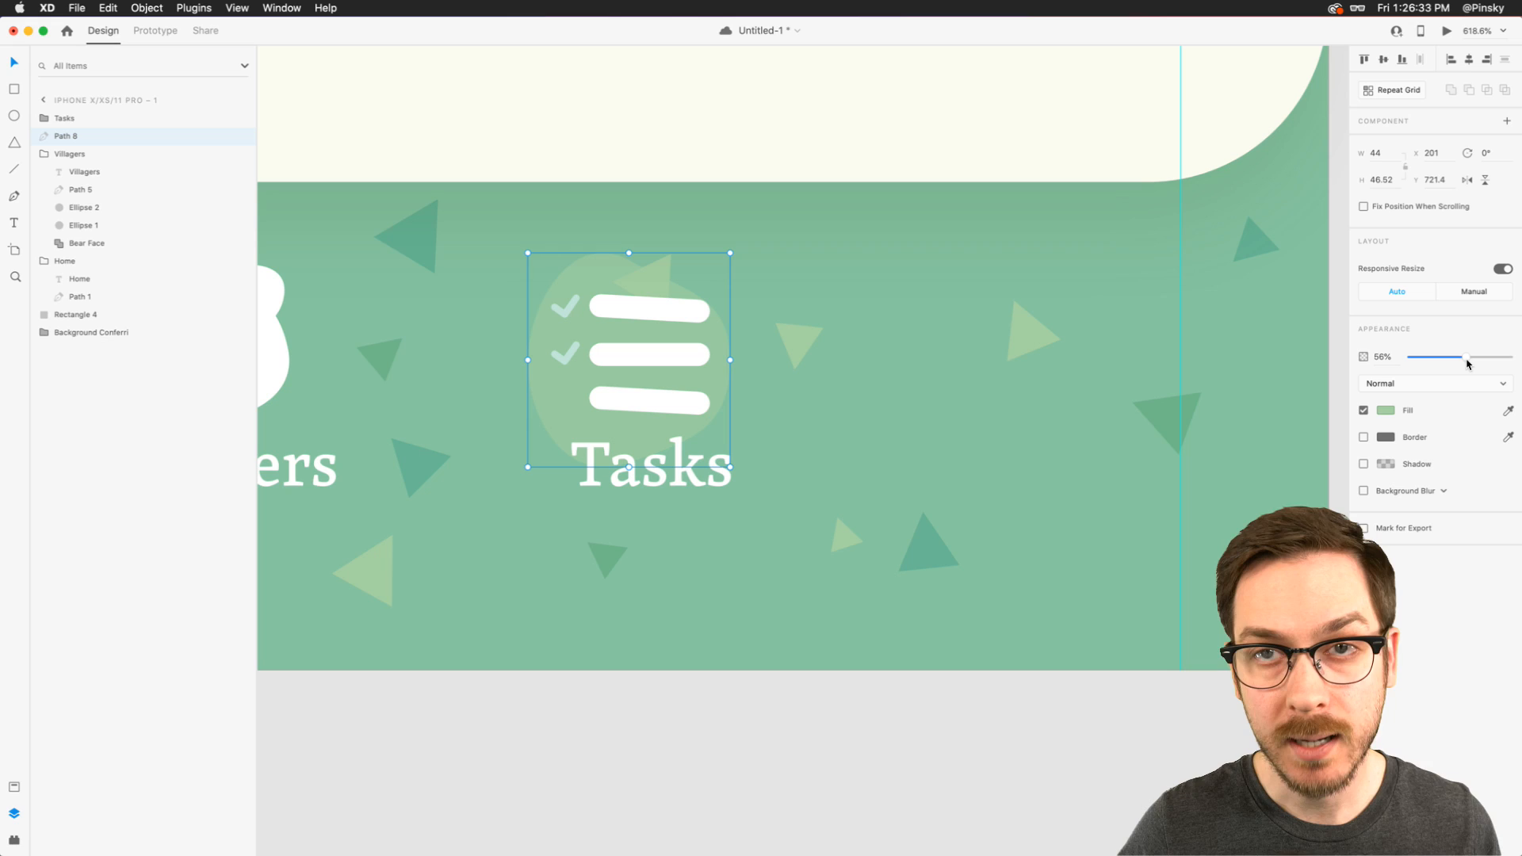
- Try moving the light green confetti triangle behind the blob up and to the right
{"action": "left_click", "coordinate": [665, 266]}
{"action": "left_click", "coordinate": [664, 261]}
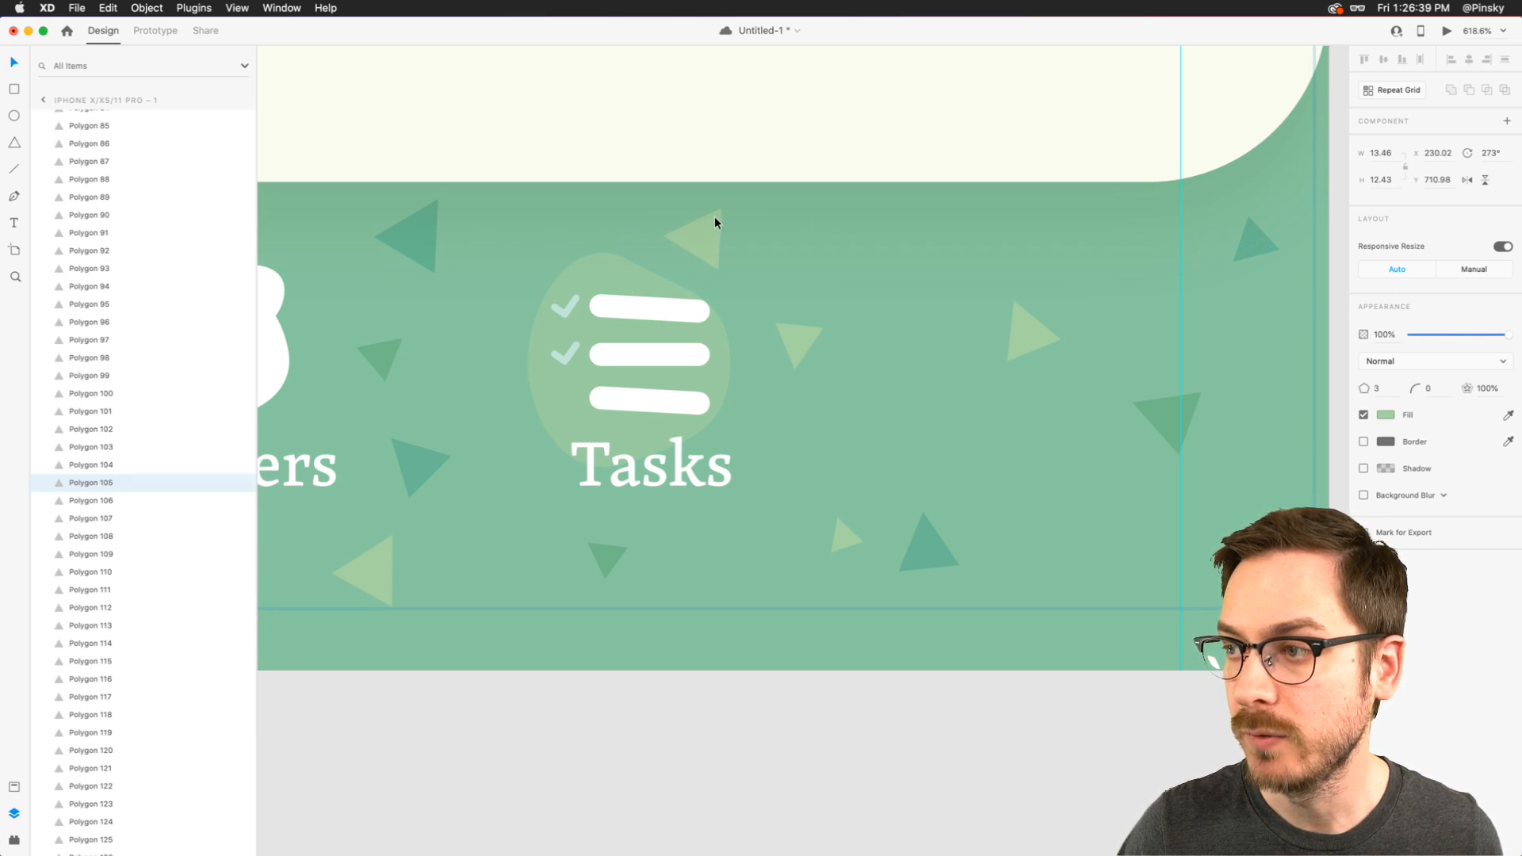
- Lighten the fill of the blob behind the Tasks icon to #B3D8B1
{"action": "left_click", "coordinate": [593, 264]}
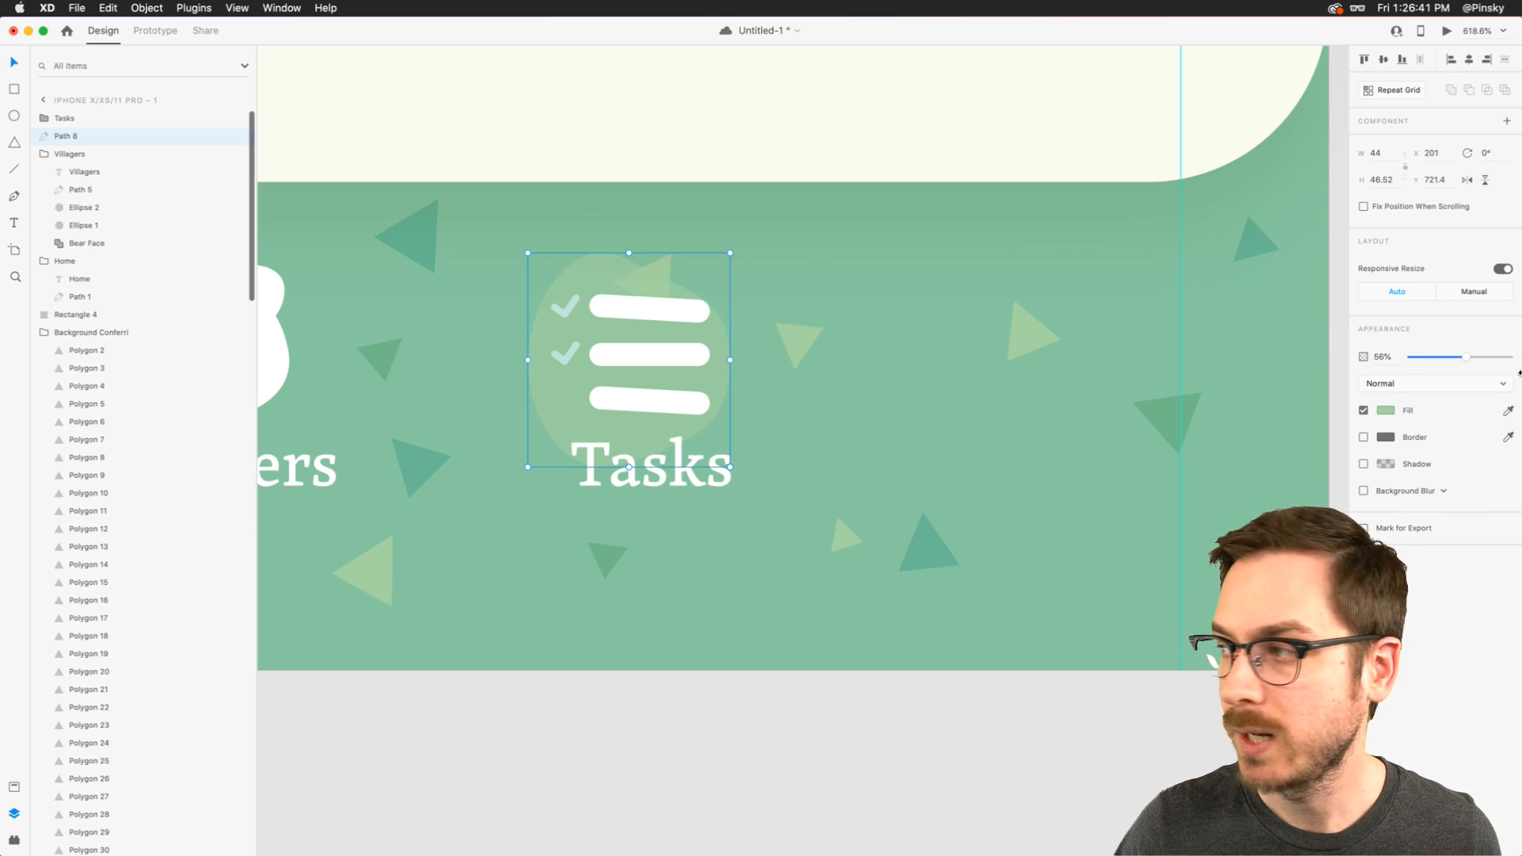
{"action": "left_click", "coordinate": [1387, 411]}
{"action": "left_click_drag", "start_coordinate": [1234, 347], "coordinate": [1231, 358]}
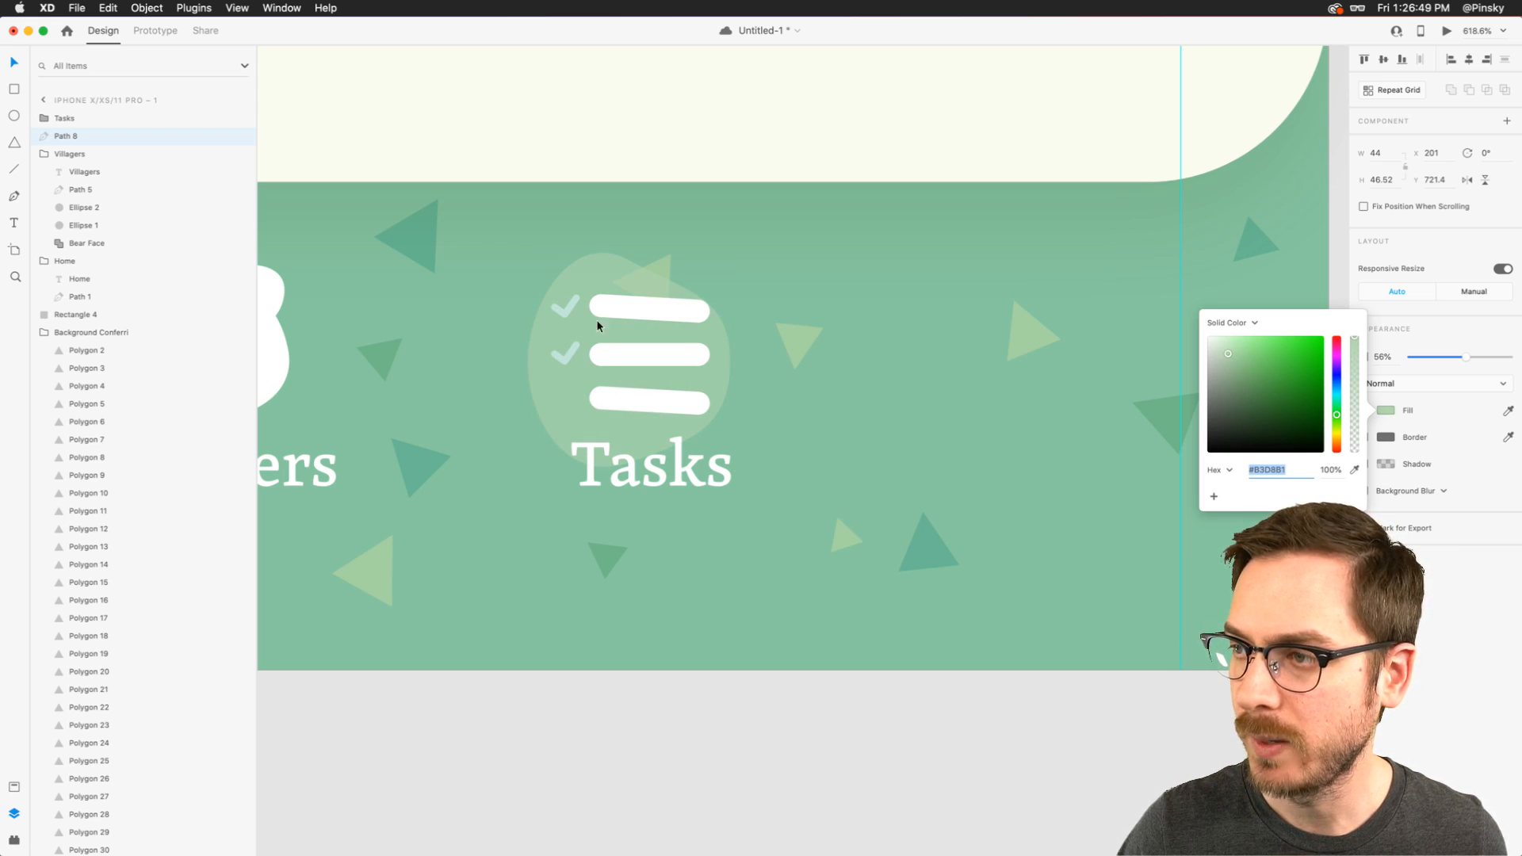
- Reposition the blob up and right behind the Tasks icon and enlarge it to about 45.46 by 48.07
{"action": "left_click", "coordinate": [603, 270]}
{"action": "left_click_drag", "start_coordinate": [603, 270], "coordinate": [601, 260]}
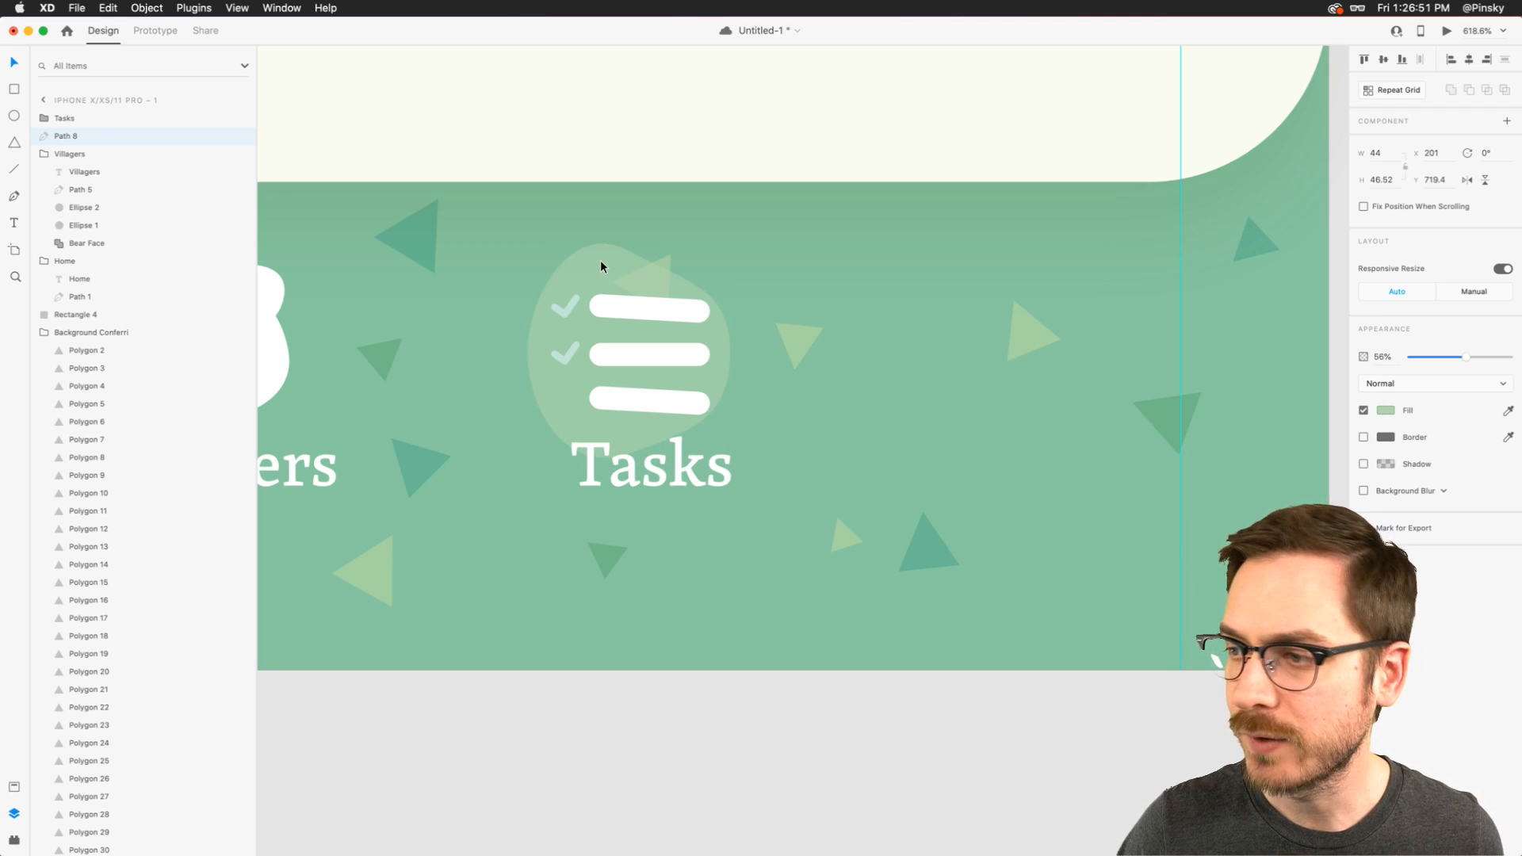
{"action": "scroll", "coordinate": [601, 261], "scroll_direction": "down", "scroll_amount": 5}
{"action": "scroll", "coordinate": [601, 262], "scroll_direction": "up", "scroll_amount": 5}
{"action": "key", "text": "Right"}
{"action": "key", "text": "Right"}
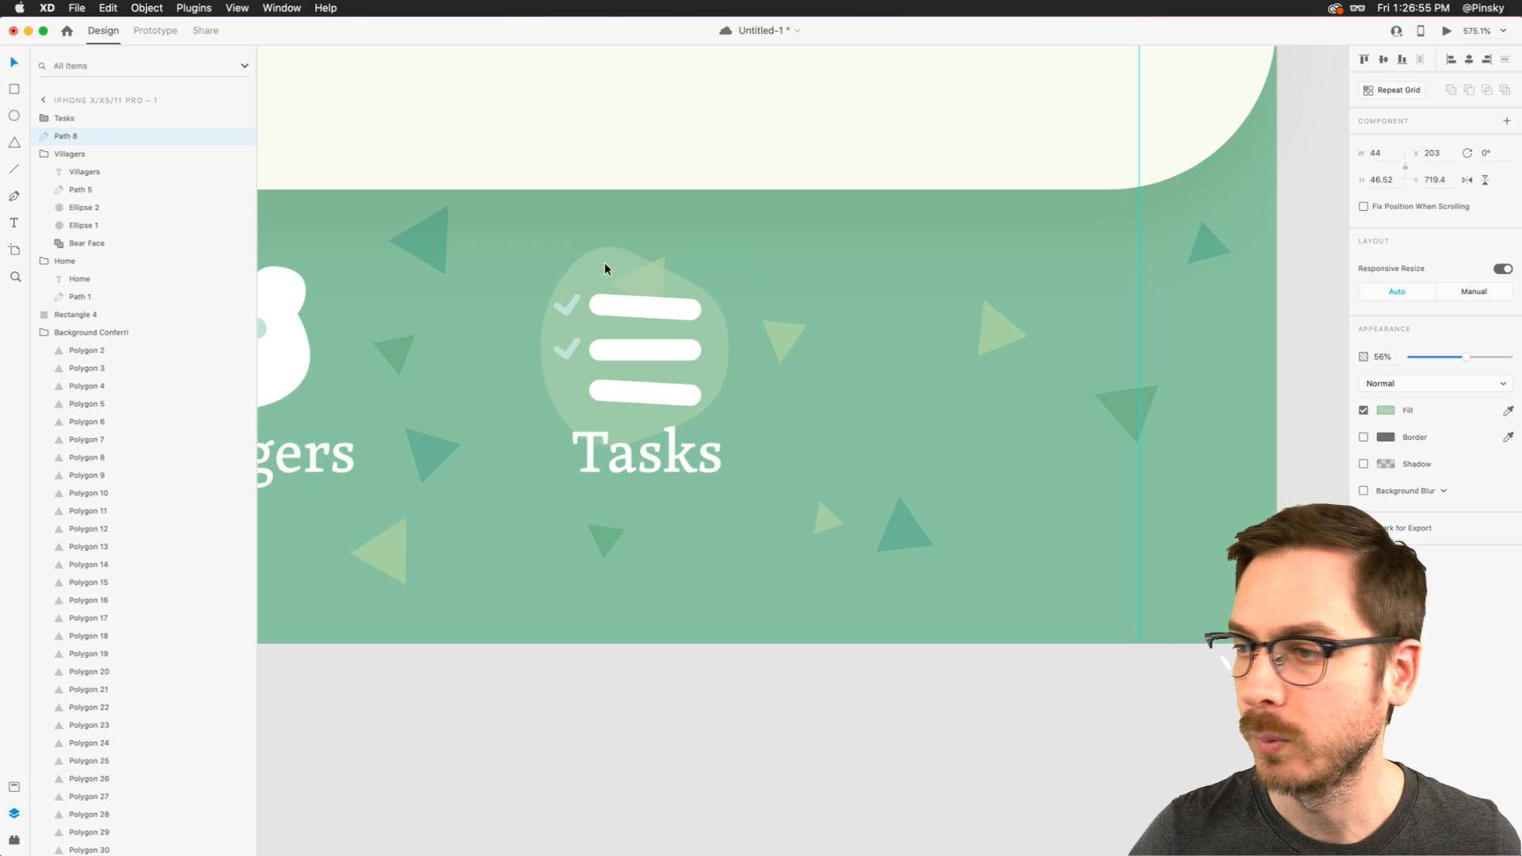
{"action": "left_click_drag", "start_coordinate": [540, 249], "coordinate": [531, 241]}
{"action": "scroll", "coordinate": [532, 241], "scroll_direction": "down", "scroll_amount": 5}
{"action": "scroll", "coordinate": [533, 241], "scroll_direction": "up", "scroll_amount": 3}
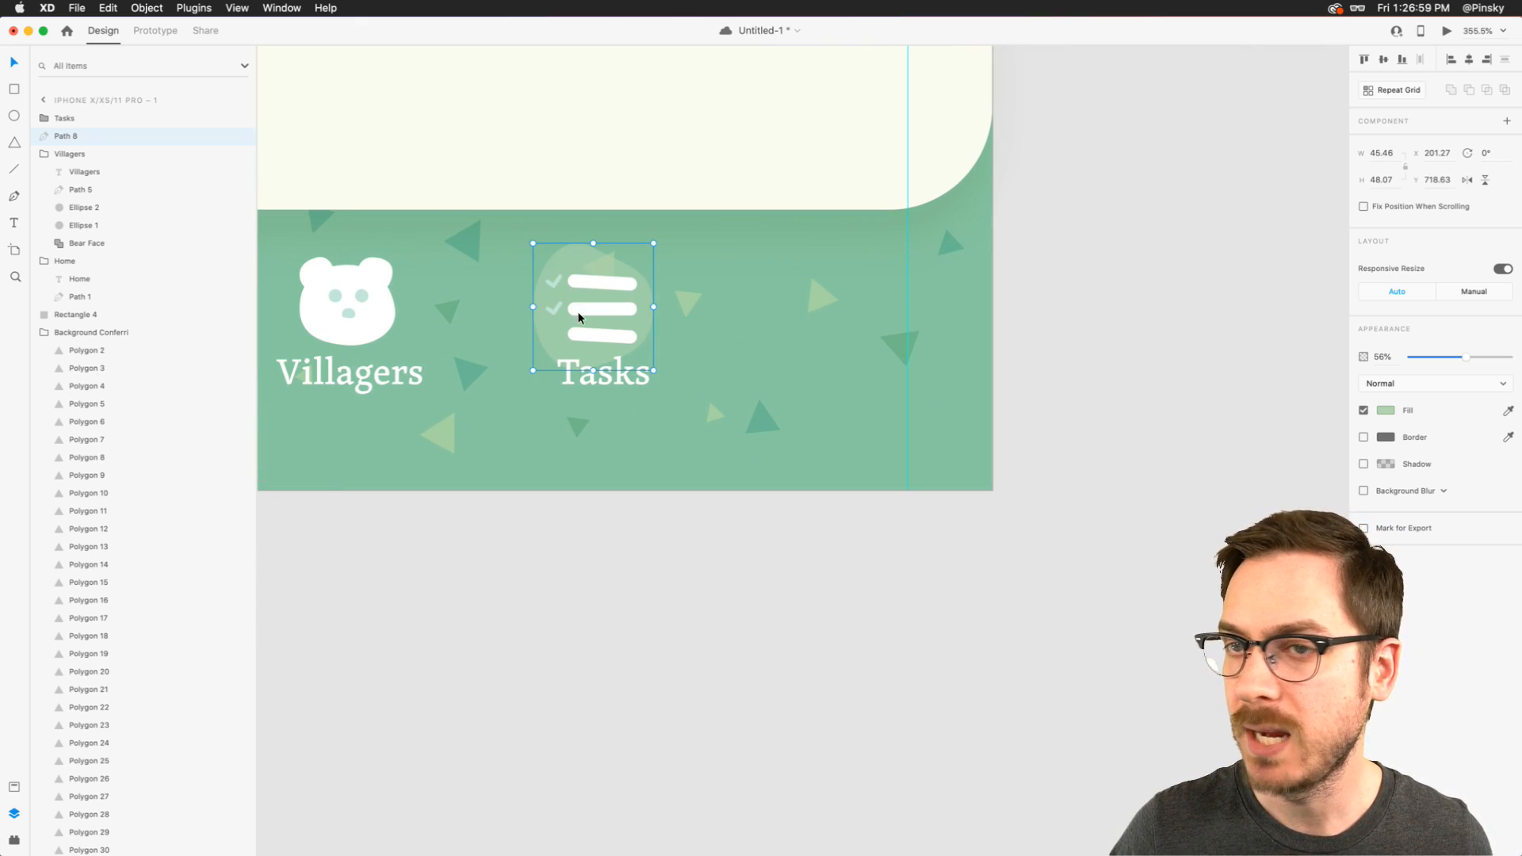
{"action": "key", "text": "Escape"}
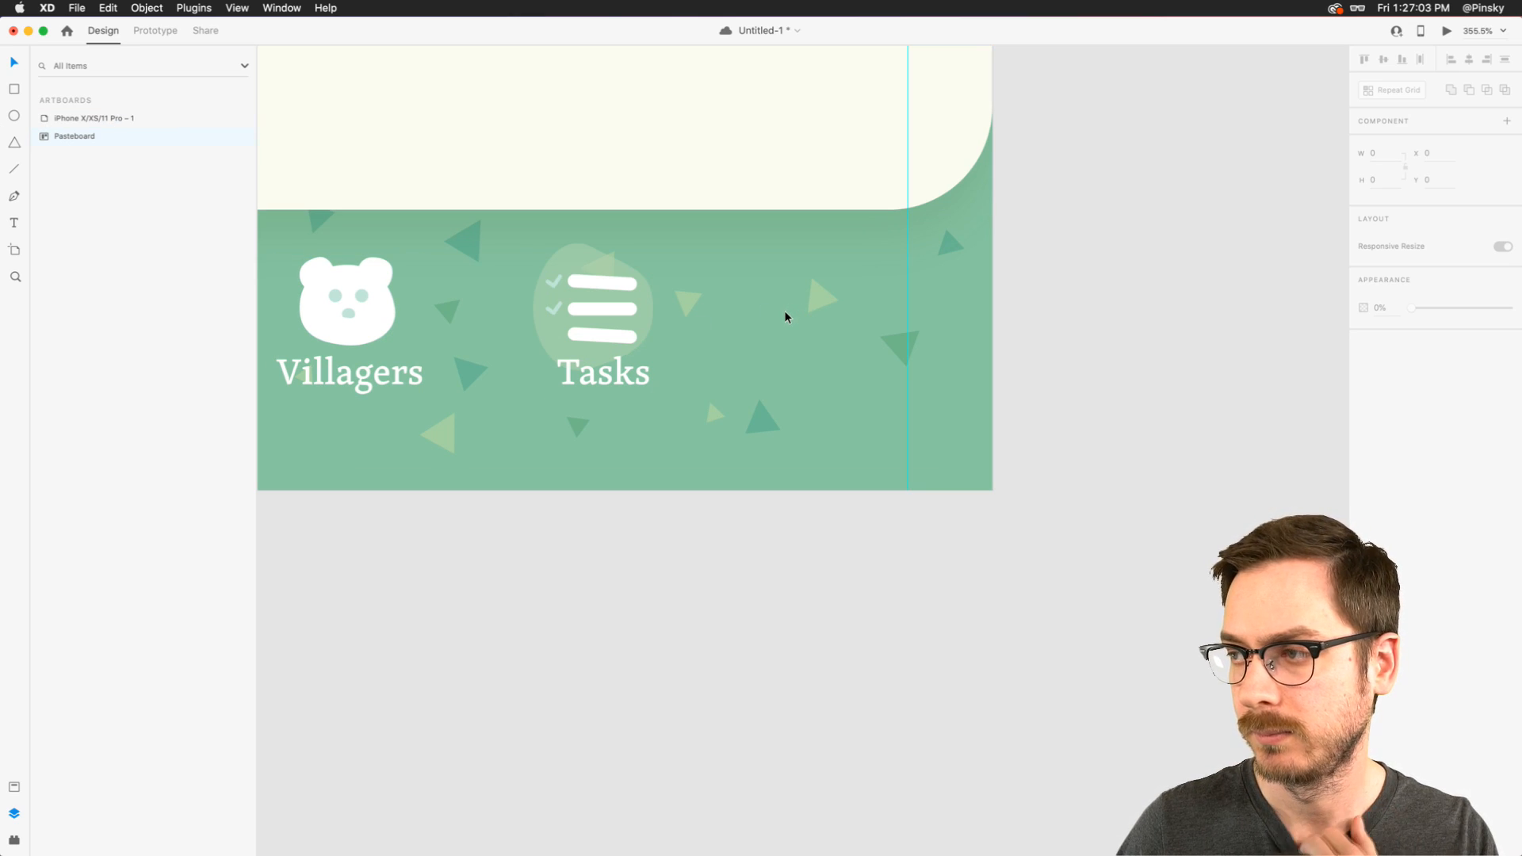
- Draw a 19 by 32 upright rectangle to the right of the Tasks icon
{"action": "scroll", "coordinate": [784, 317], "scroll_direction": "up", "scroll_amount": 5}
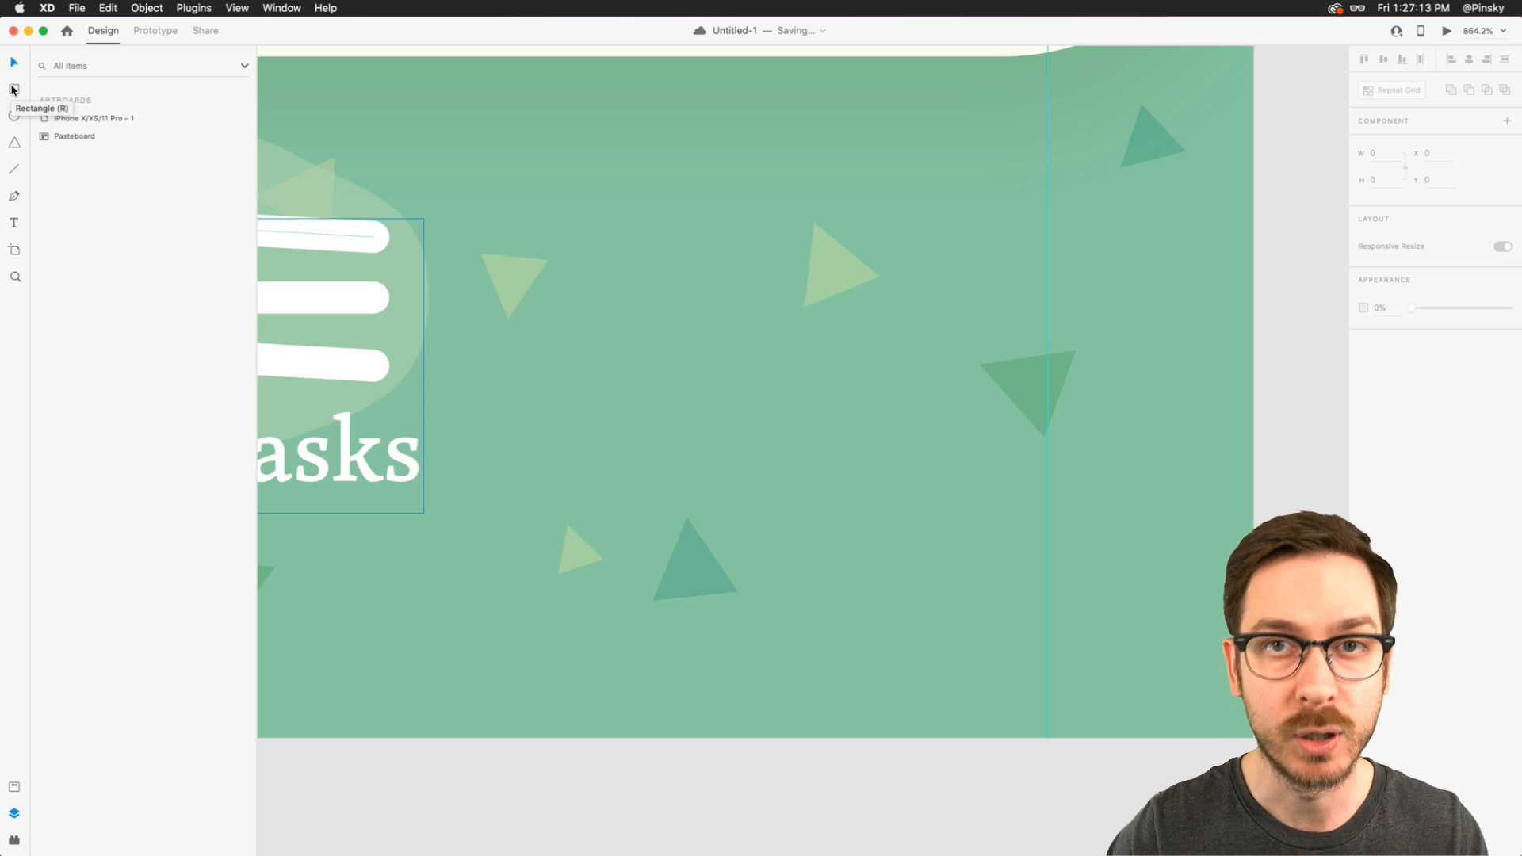
{"action": "left_click", "coordinate": [14, 89]}
{"action": "mouse_move", "coordinate": [535, 212]}
{"action": "left_mouse_down"}
{"action": "mouse_move", "coordinate": [646, 424]}
{"action": "mouse_move", "coordinate": [642, 397]}
{"action": "left_mouse_up"}
{"action": "left_click_drag", "start_coordinate": [589, 212], "coordinate": [618, 240]}
{"action": "scroll", "coordinate": [589, 193], "scroll_direction": "down", "scroll_amount": 5}
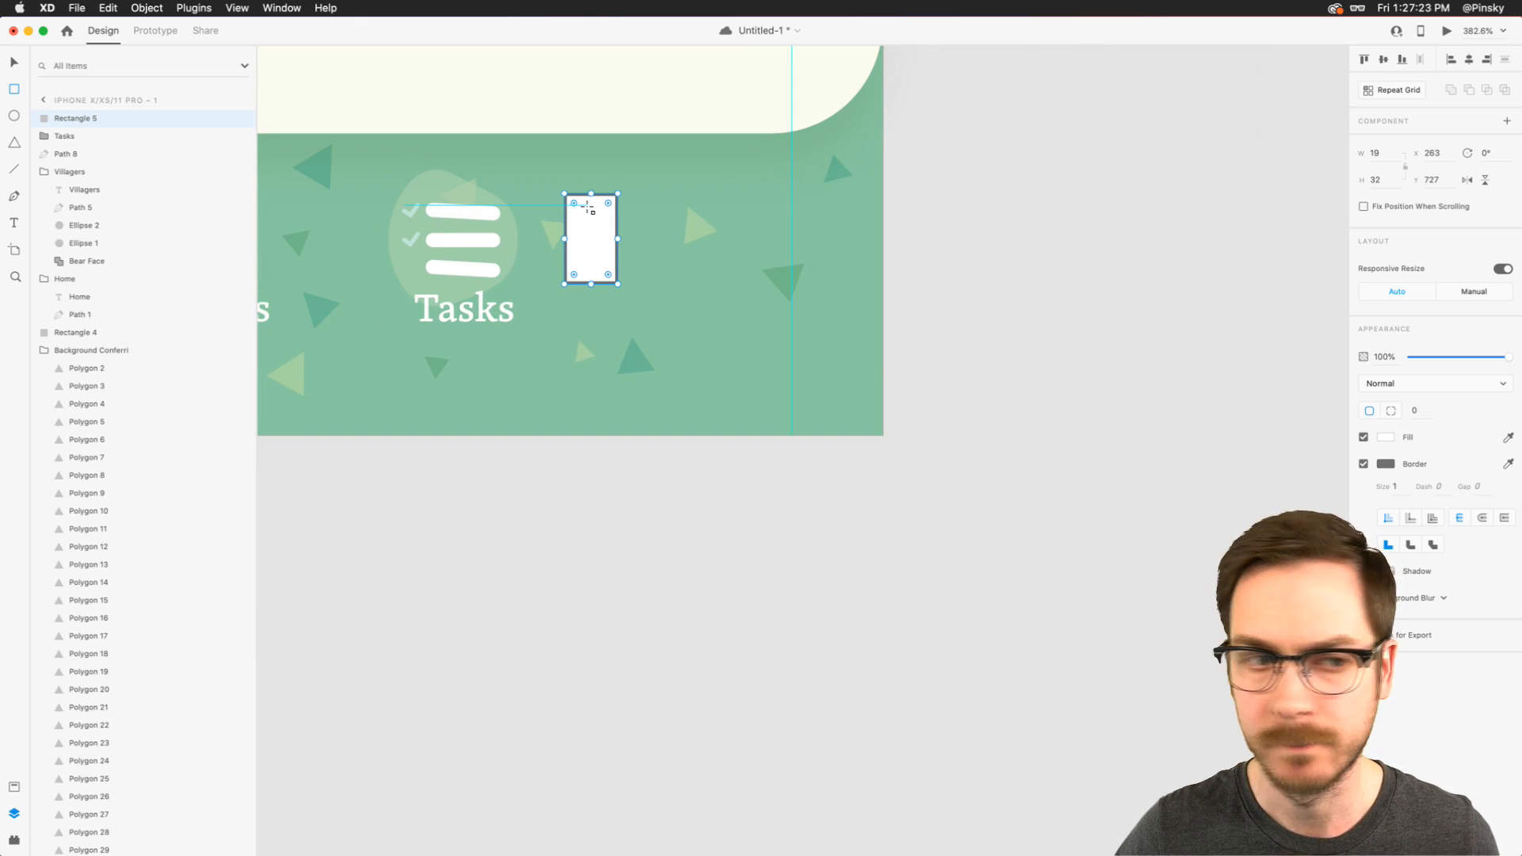
- Round the rectangle's left corners to 2 and its right corners to 5, and remove its border
{"action": "scroll", "coordinate": [588, 206], "scroll_direction": "up", "scroll_amount": 5}
{"action": "left_click_drag", "start_coordinate": [521, 177], "coordinate": [530, 183]}
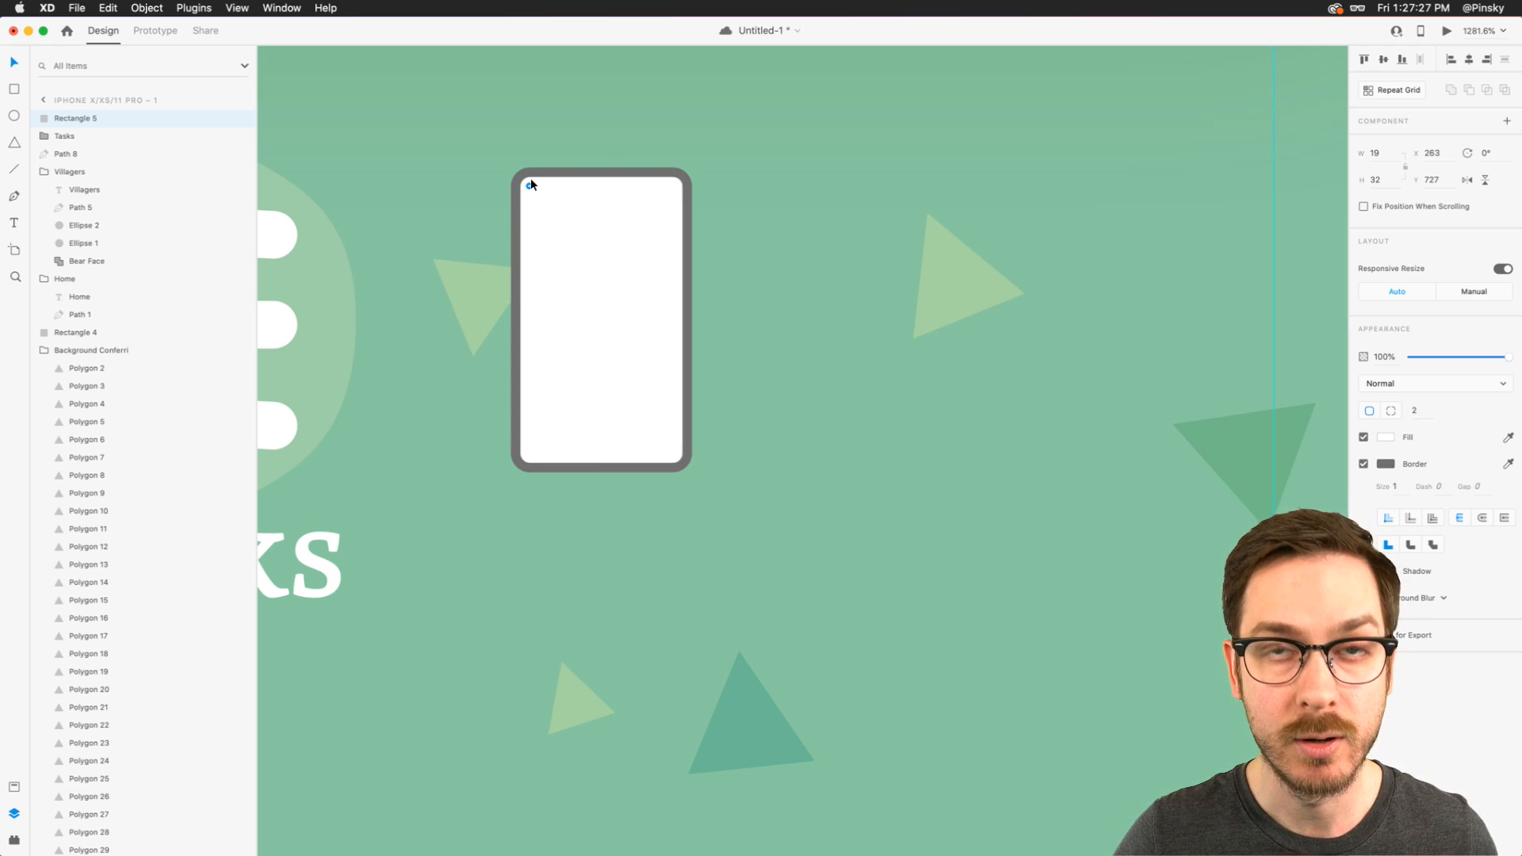
{"action": "left_click_drag", "start_coordinate": [530, 181], "coordinate": [530, 181]}
{"action": "left_click_drag", "start_coordinate": [674, 186], "coordinate": [647, 205]}
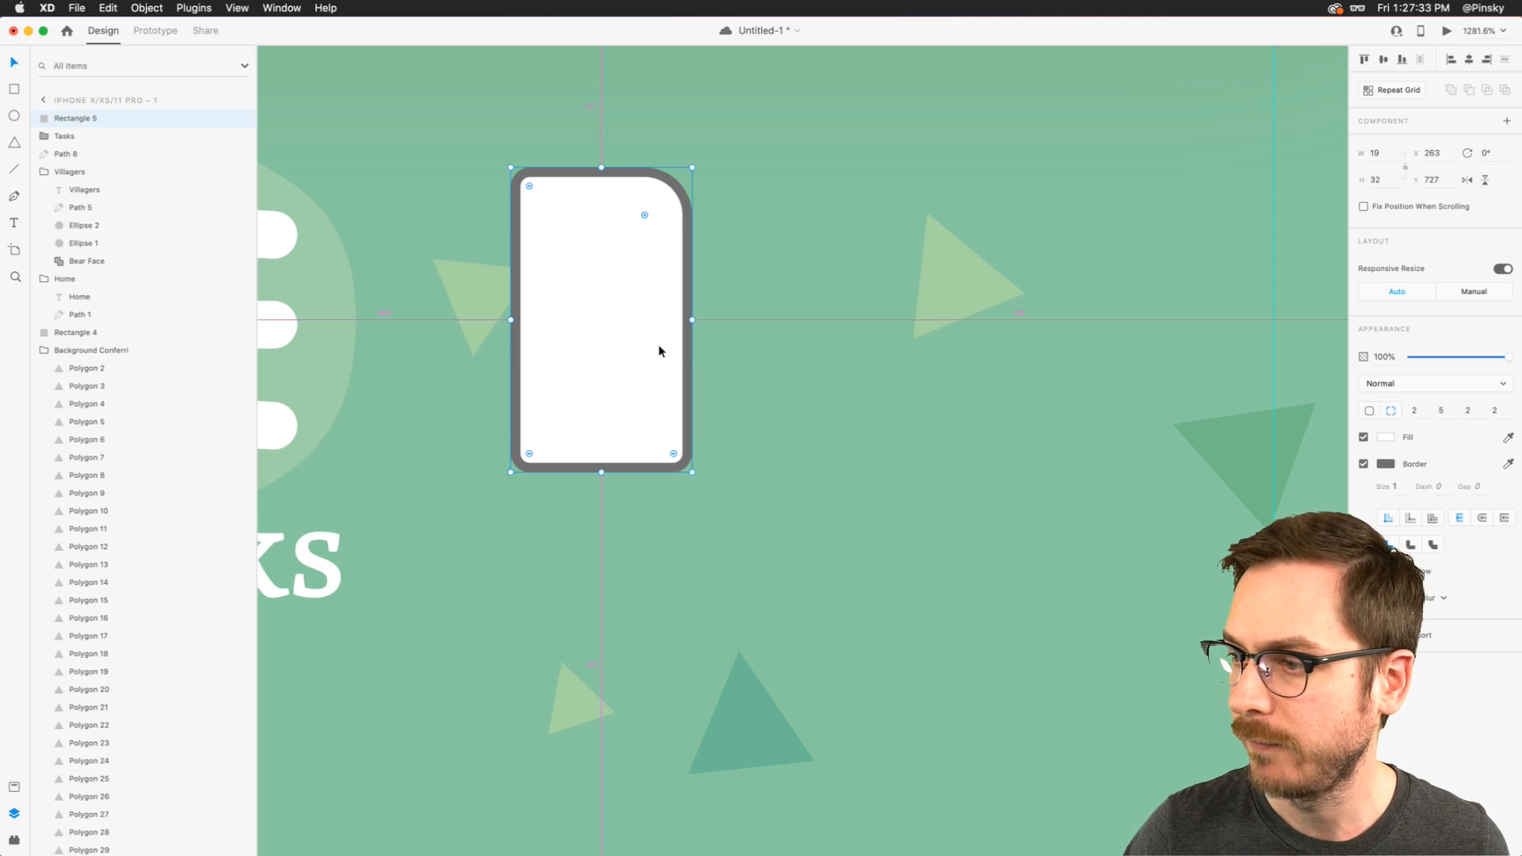
{"action": "left_click_drag", "start_coordinate": [674, 452], "coordinate": [648, 427]}
{"action": "scroll", "coordinate": [648, 427], "scroll_direction": "down", "scroll_amount": 2}
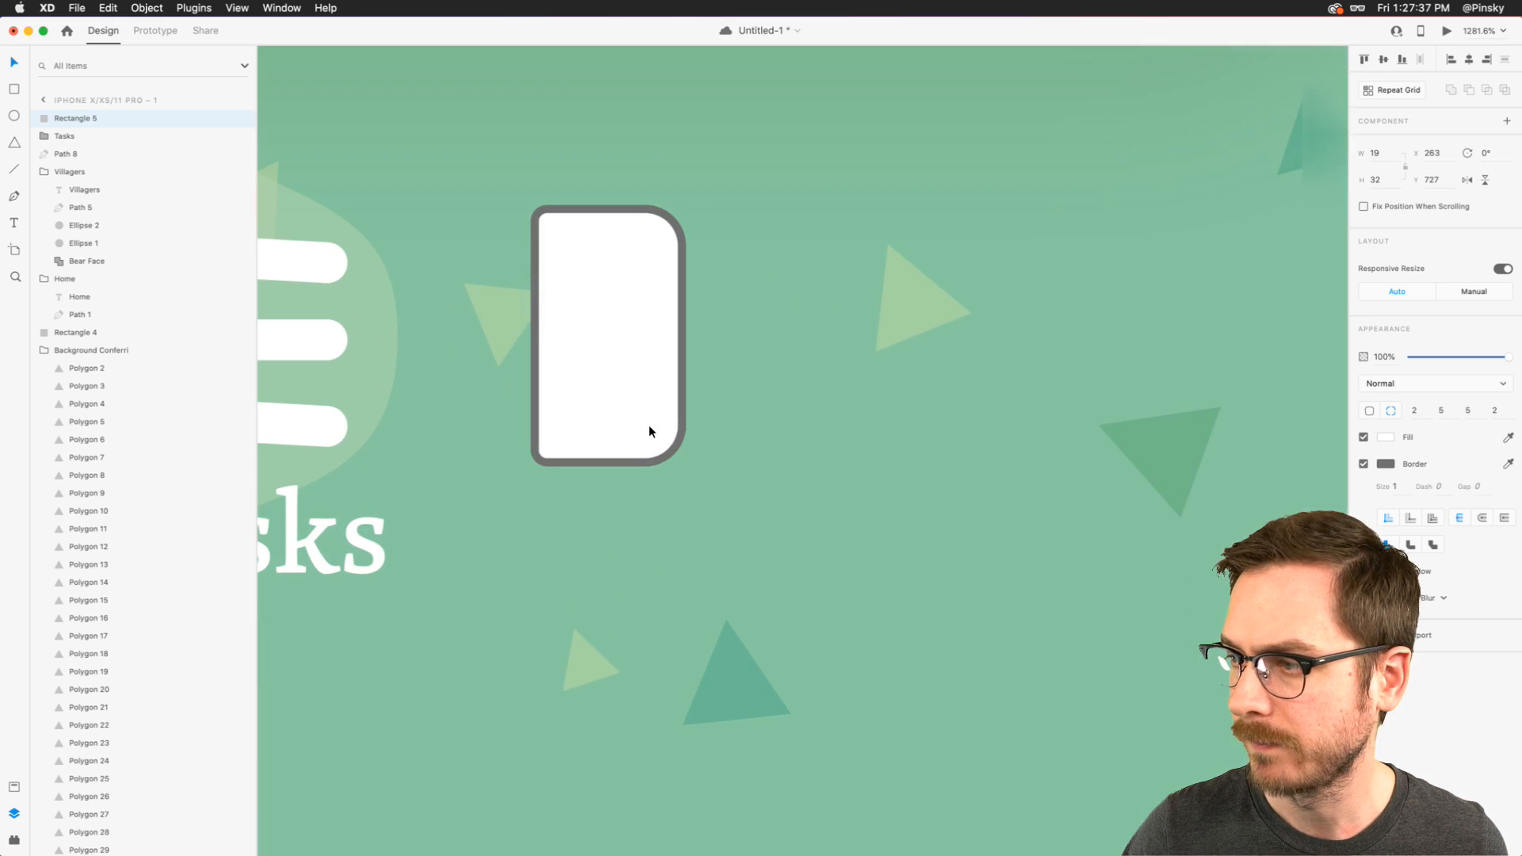
{"action": "left_click", "coordinate": [1364, 464]}
{"action": "scroll", "coordinate": [764, 381], "scroll_direction": "down", "scroll_amount": 5}
{"action": "scroll", "coordinate": [764, 380], "scroll_direction": "up", "scroll_amount": 5}
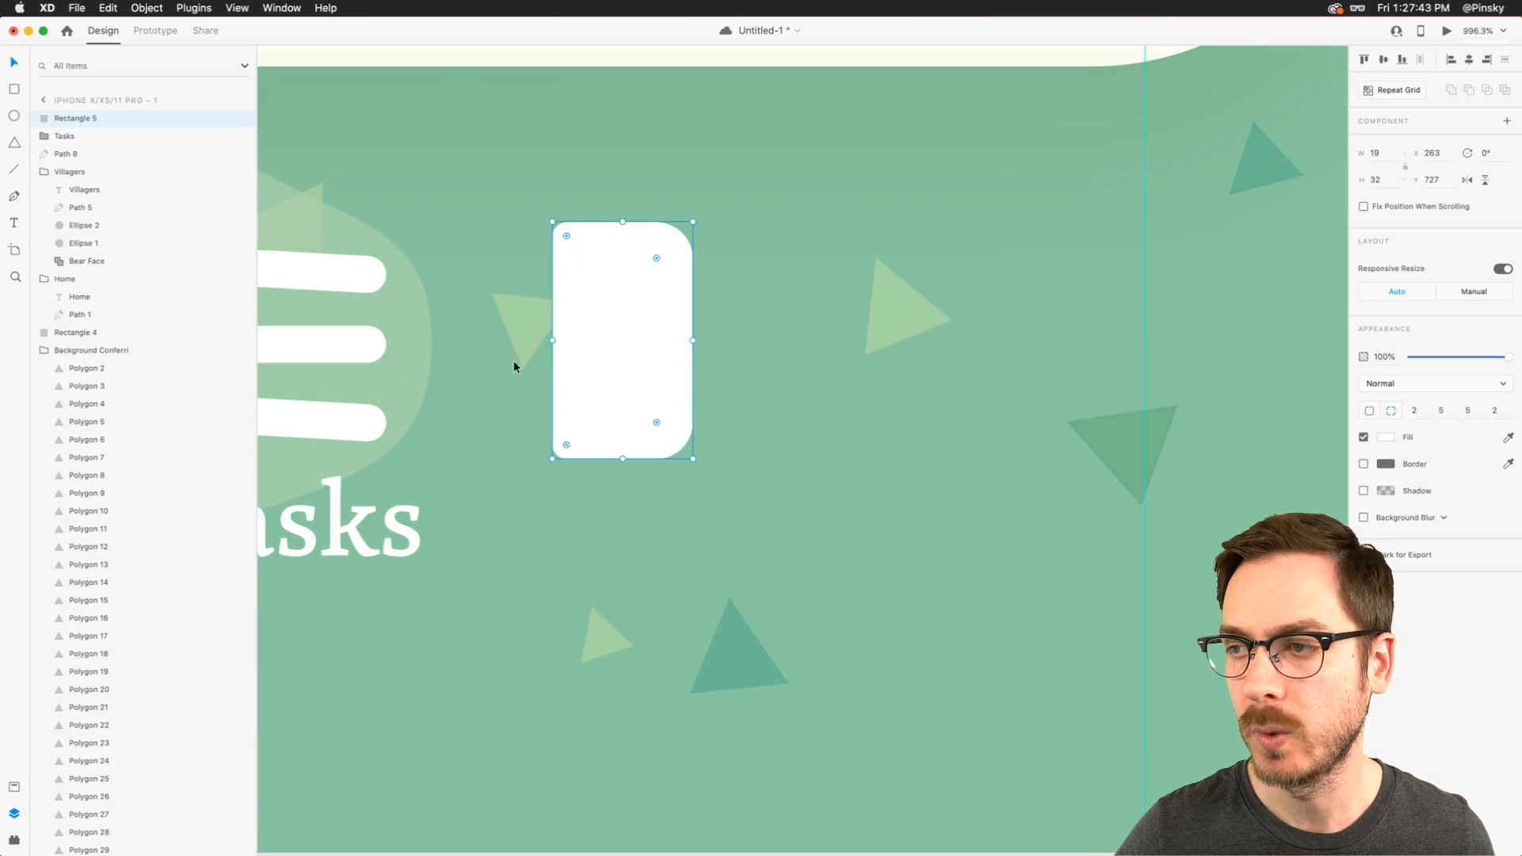
- Duplicate the rectangle, offset the rear copy 1 px down and fill it with the check mark's pale green
{"action": "key", "text": "super+d"}
{"action": "key", "text": "Down"}
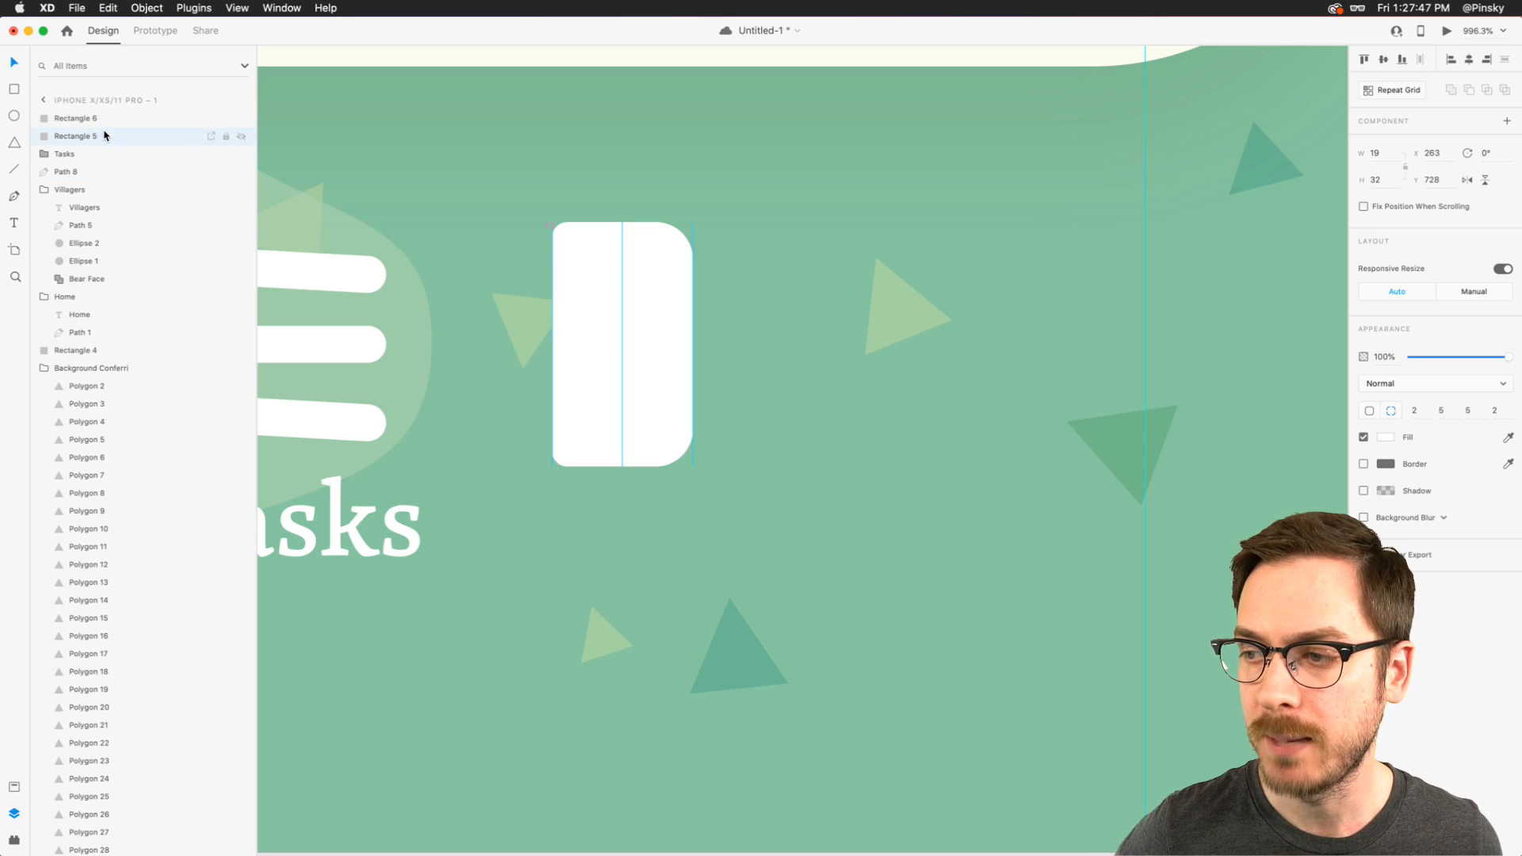
{"action": "scroll", "coordinate": [506, 307], "scroll_direction": "left", "scroll_amount": 5}
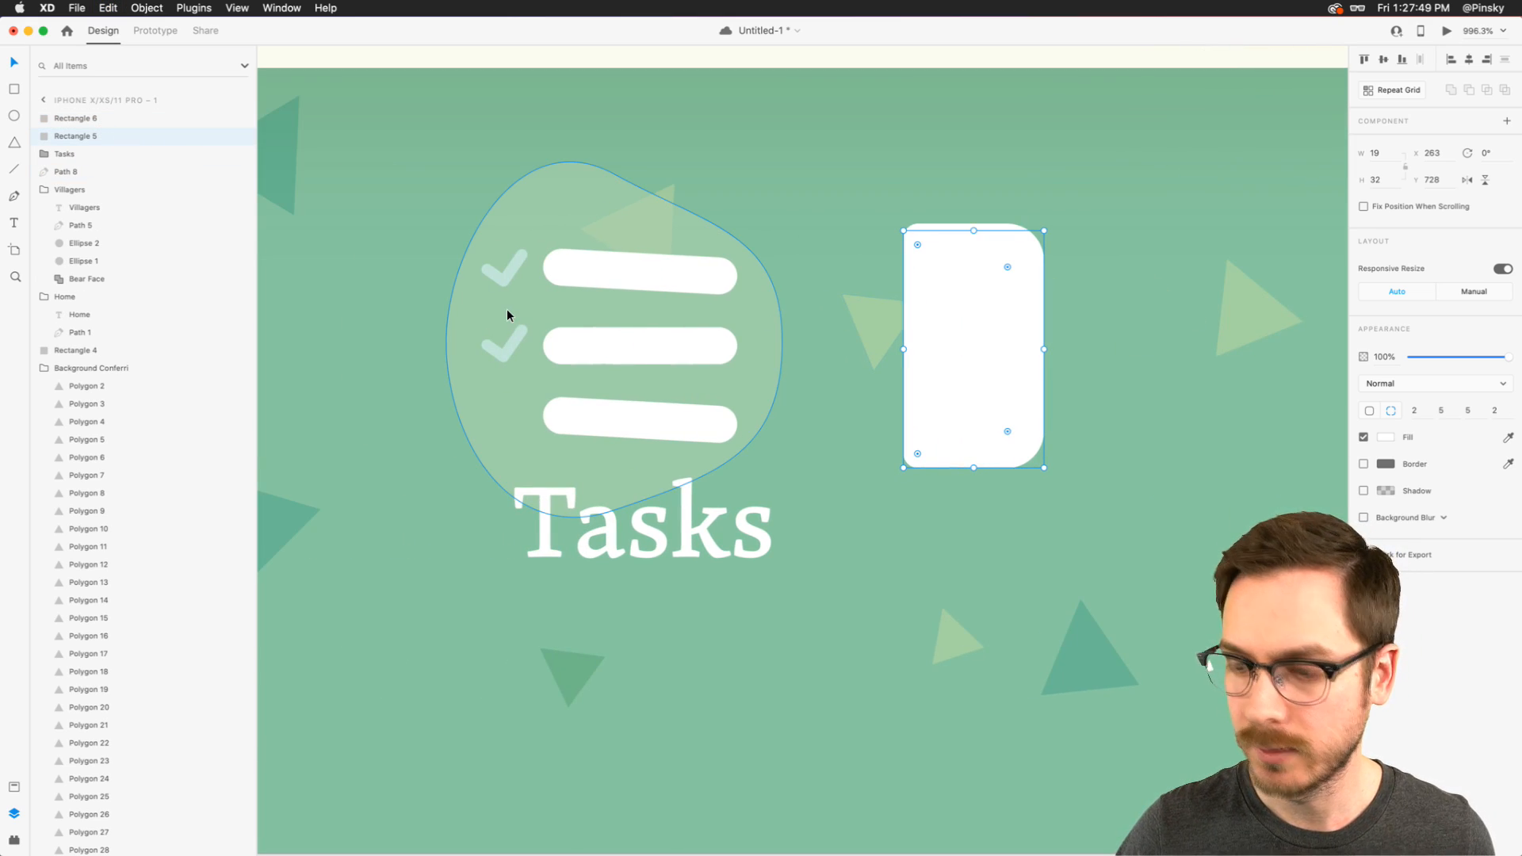
{"action": "key", "text": "i"}
{"action": "left_click", "coordinate": [509, 339]}
{"action": "scroll", "coordinate": [965, 351], "scroll_direction": "right", "scroll_amount": 4}
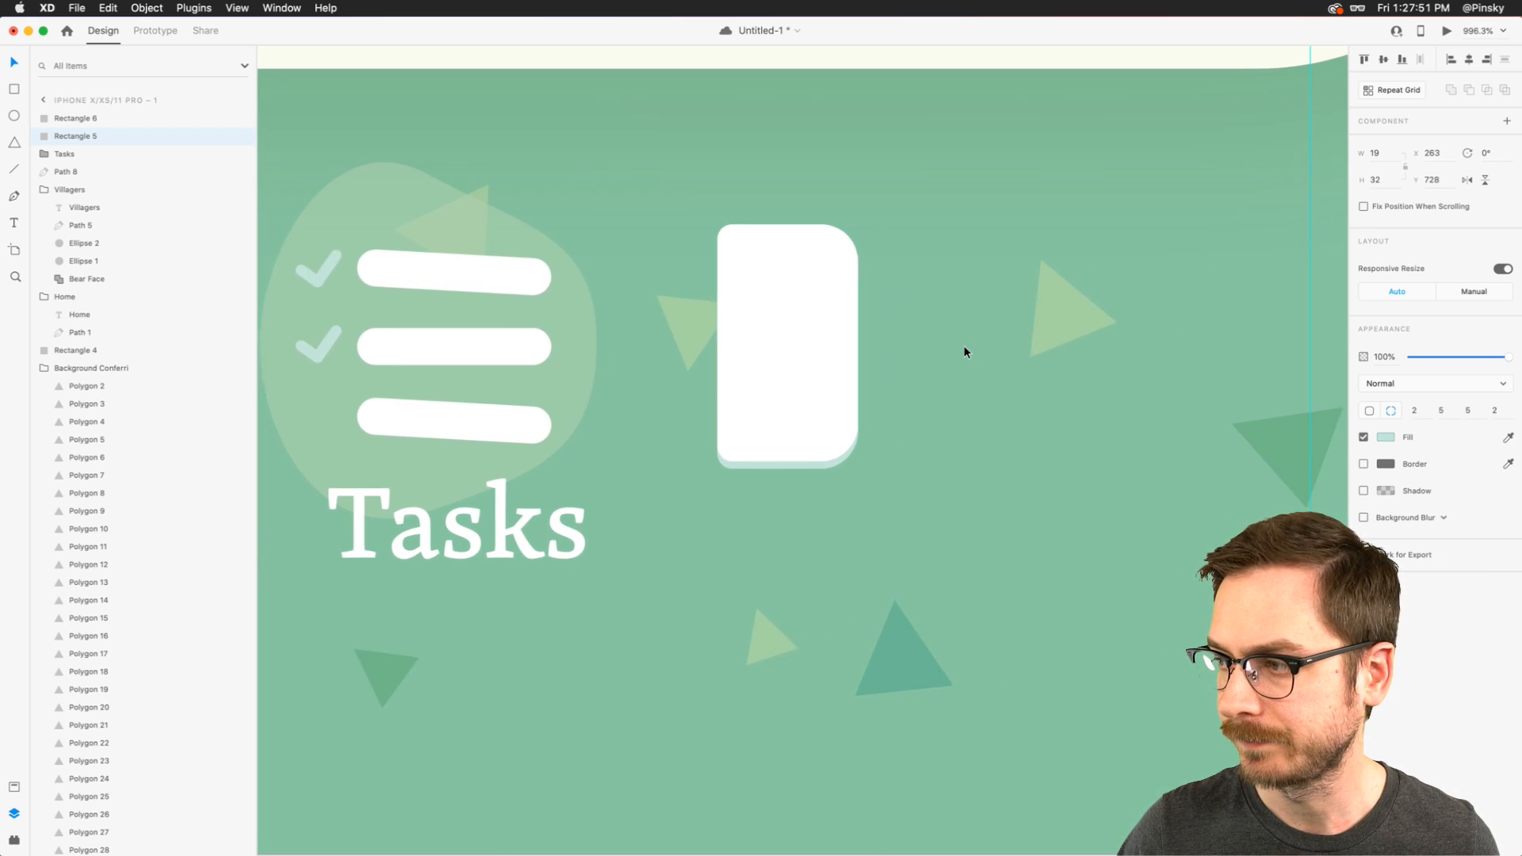
- Lower the pale green rear rectangle to Y 729 and set its lower-right corner radius to 4
{"action": "key", "text": "Down"}
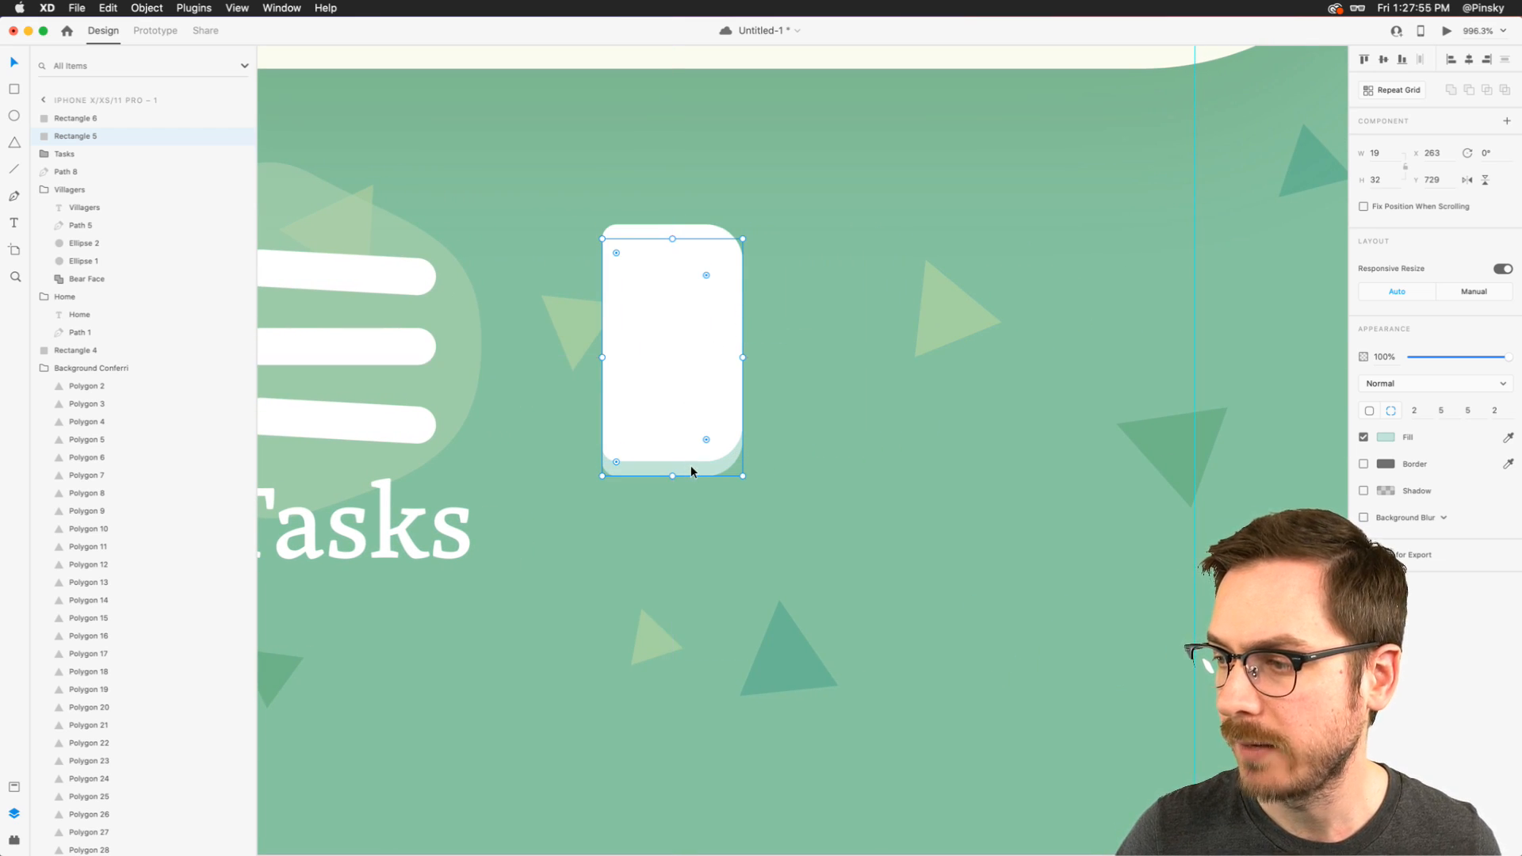
{"action": "left_click_drag", "start_coordinate": [708, 441], "coordinate": [711, 444]}
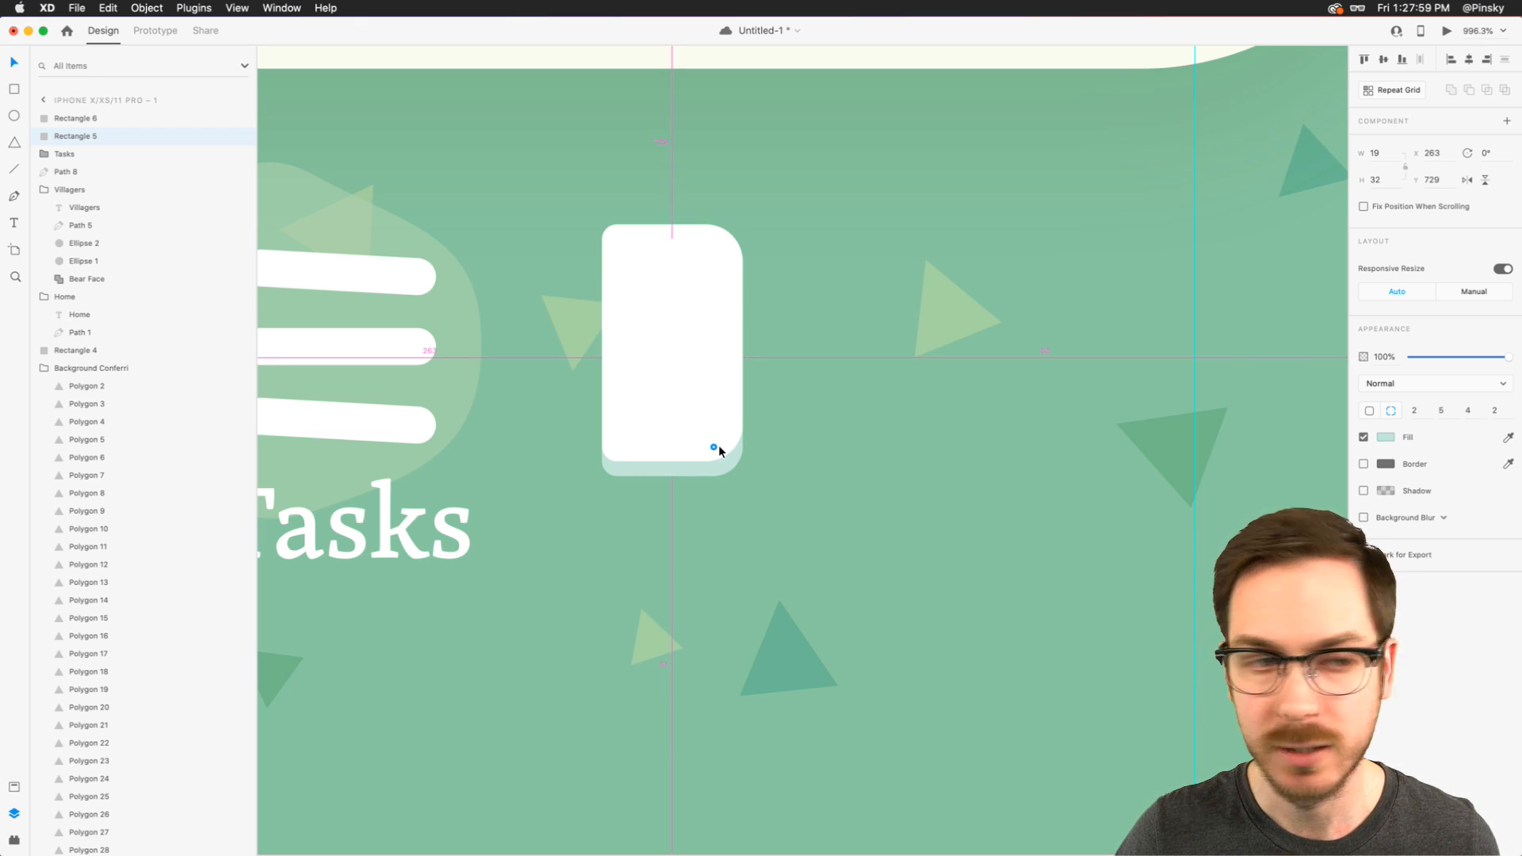
{"action": "left_click_drag", "start_coordinate": [719, 446], "coordinate": [719, 446]}
- Select both stacked rectangles and rotate them together to -7°
{"action": "left_click", "coordinate": [711, 365], "text": "shift"}
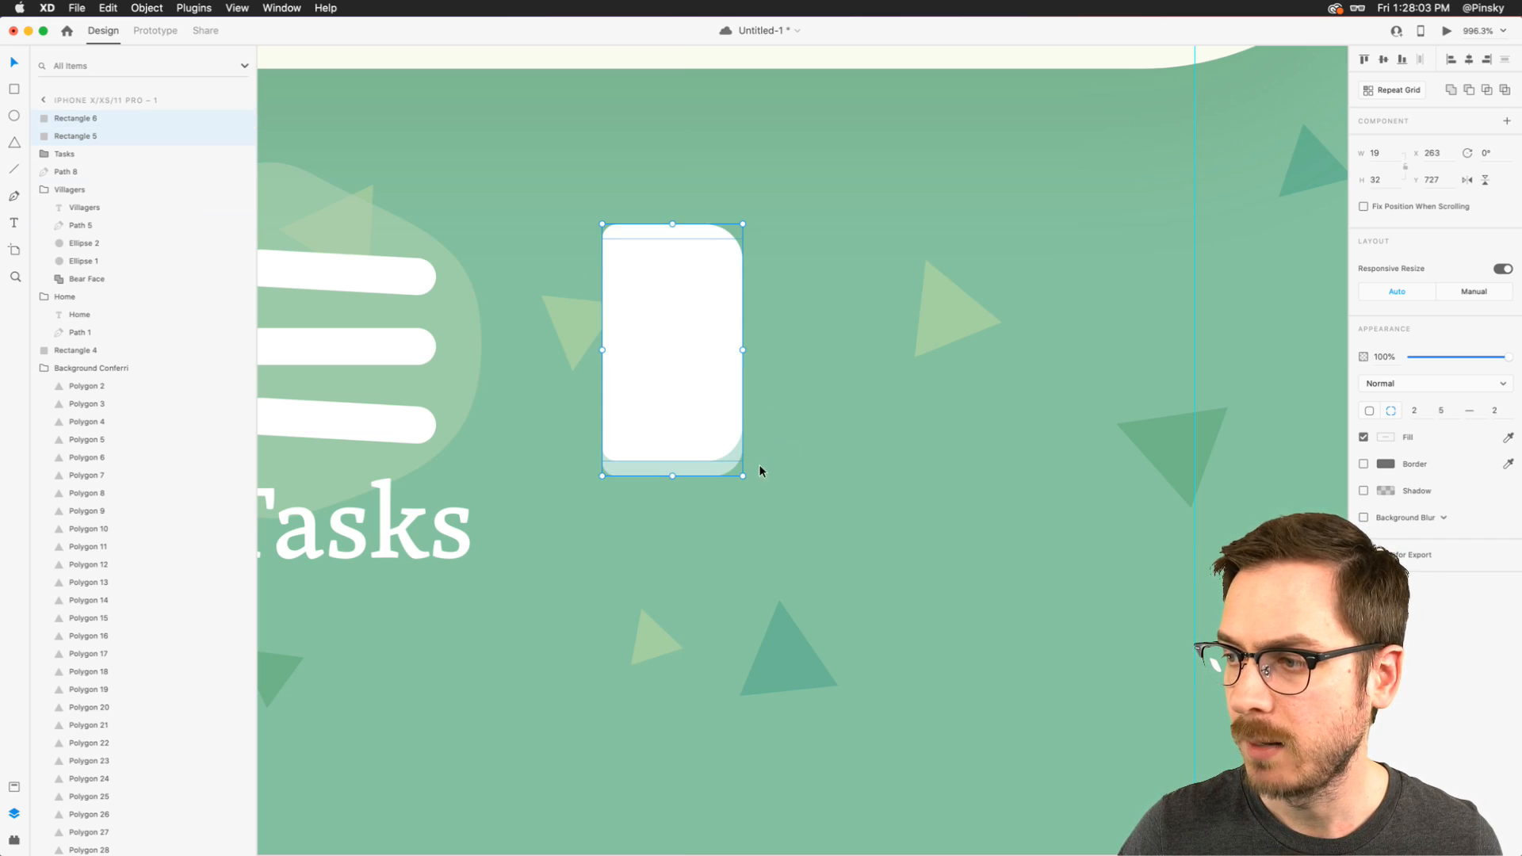
{"action": "left_click_drag", "start_coordinate": [746, 481], "coordinate": [763, 473]}
{"action": "scroll", "coordinate": [763, 471], "scroll_direction": "down", "scroll_amount": 10}
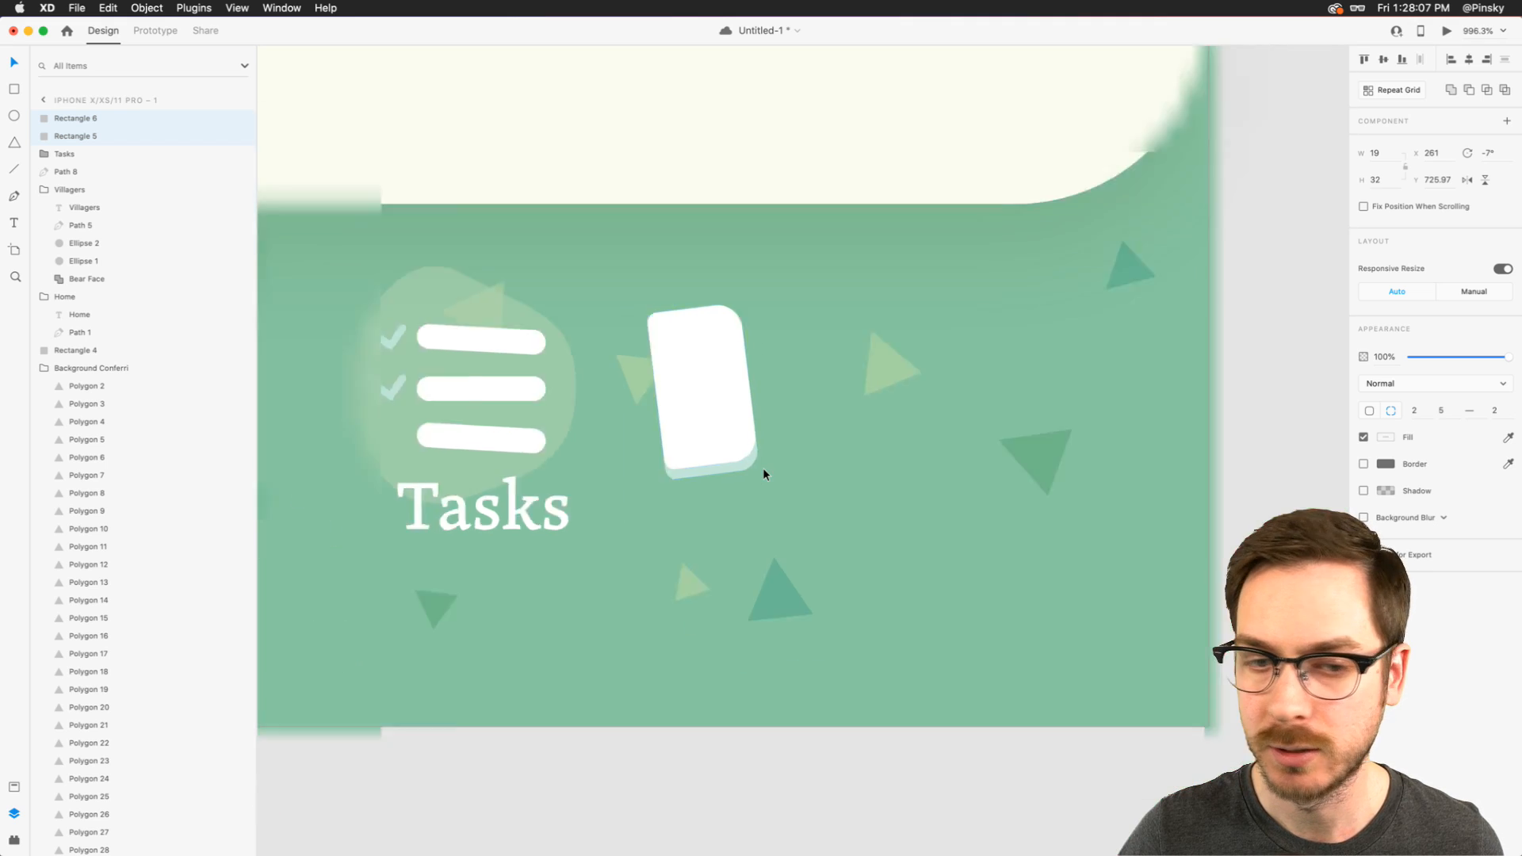
{"action": "scroll", "coordinate": [763, 470], "scroll_direction": "up", "scroll_amount": 5}
- Widen the tilted rectangles to about 20 and move them right, farther from the Tasks icon
{"action": "mouse_move", "coordinate": [733, 421]}
{"action": "left_mouse_down"}
{"action": "mouse_move", "coordinate": [836, 420]}
{"action": "mouse_move", "coordinate": [757, 419]}
{"action": "left_mouse_up"}
{"action": "key", "text": "super+z"}
{"action": "key", "text": "super+z"}
{"action": "left_click_drag", "start_coordinate": [757, 470], "coordinate": [764, 465]}
{"action": "left_click_drag", "start_coordinate": [723, 418], "coordinate": [822, 418]}
- Copy the Tasks label, paste it below the tilted rectangles and change its text to "Proifile"
{"action": "double_click", "coordinate": [573, 496]}
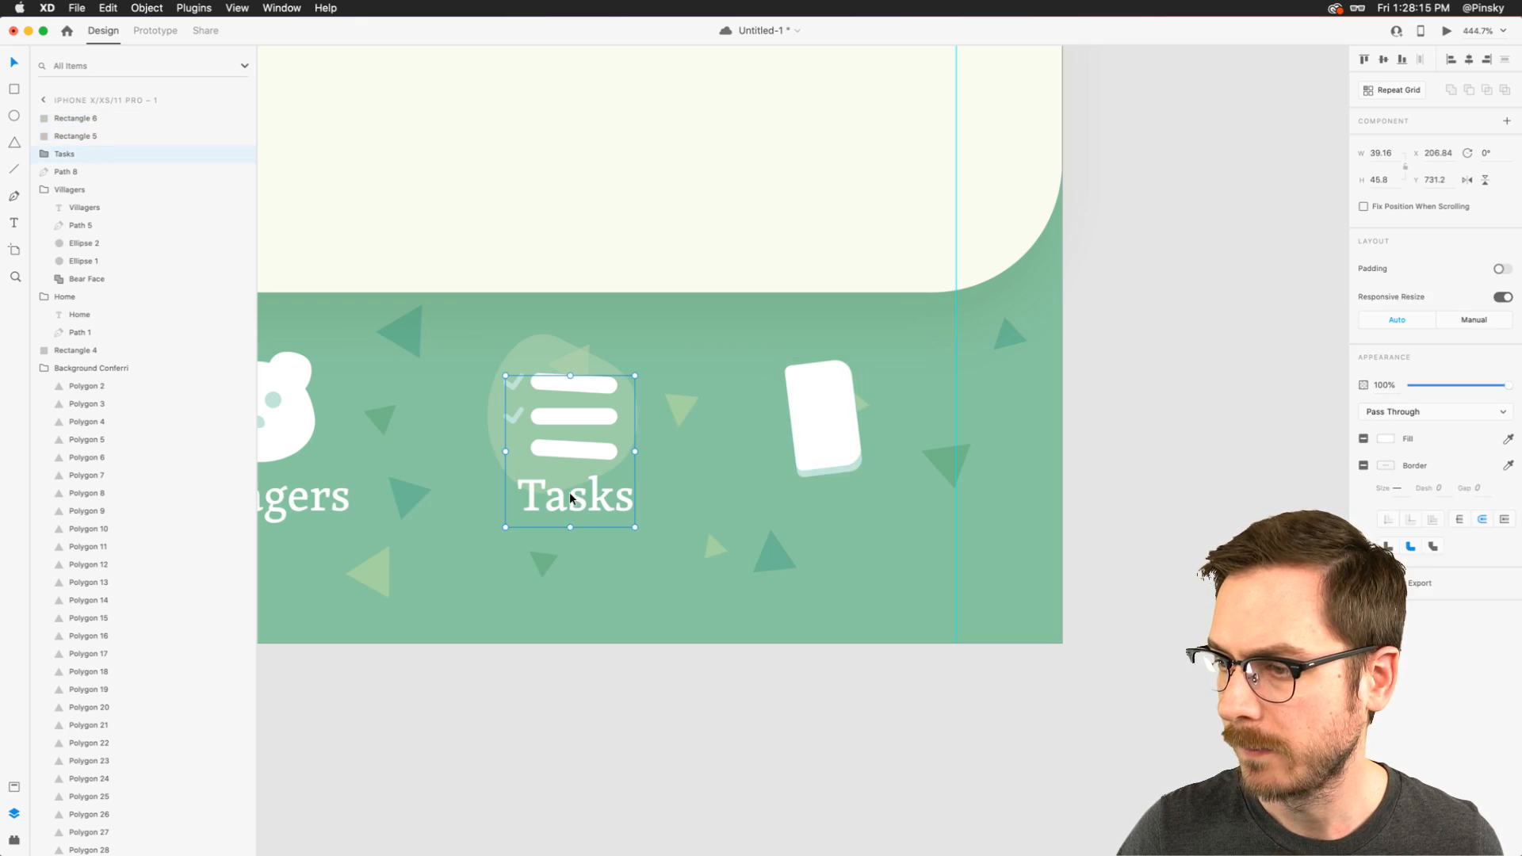
{"action": "key", "text": "super+c"}
{"action": "key", "text": "super+v"}
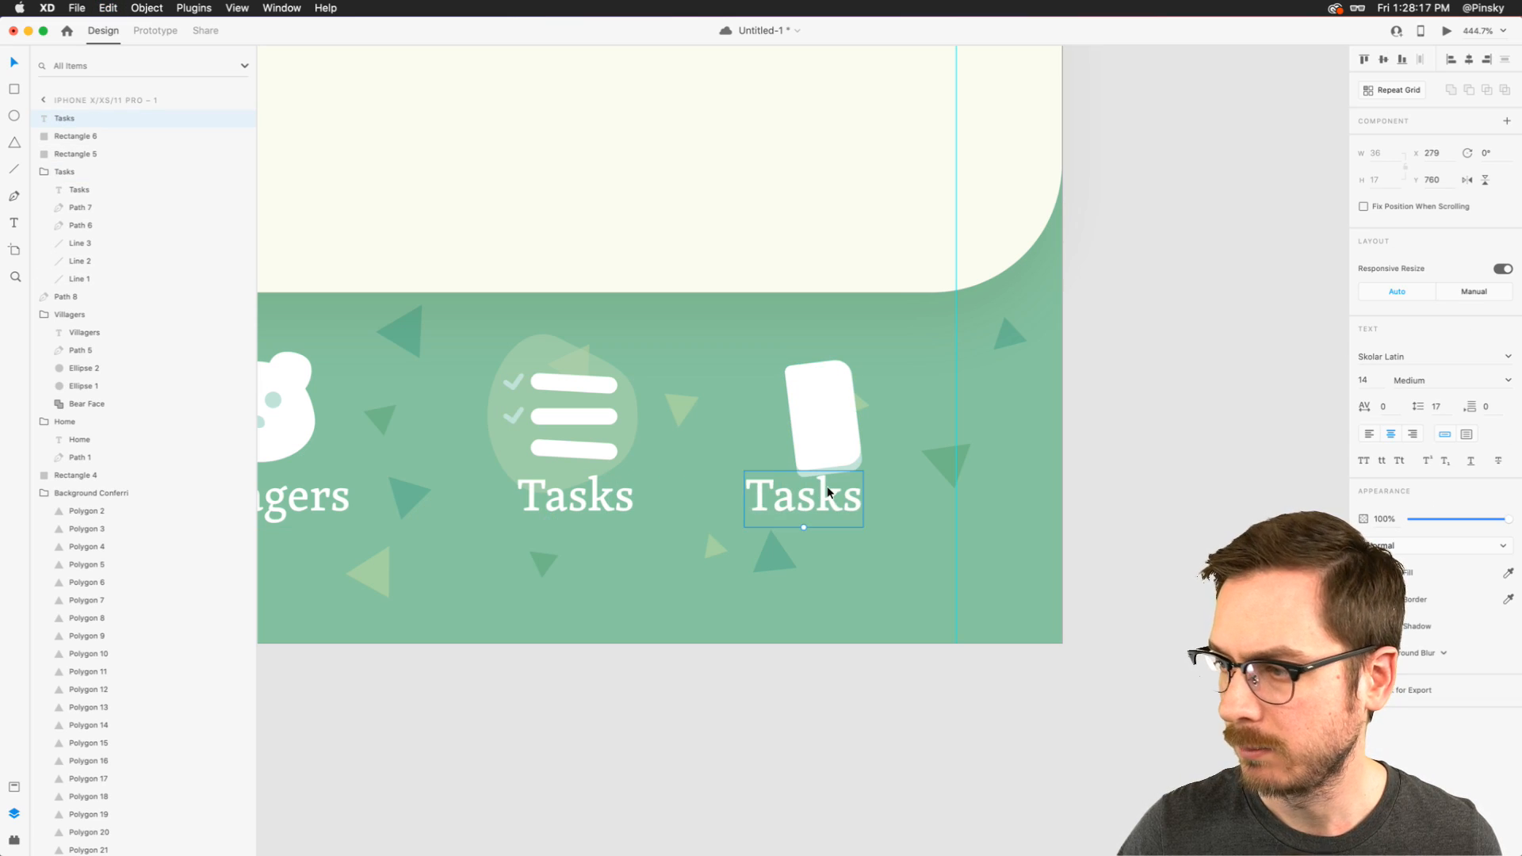
{"action": "double_click", "coordinate": [817, 496]}
{"action": "type", "text": "Proifile"}
{"action": "key", "text": "Escape"}
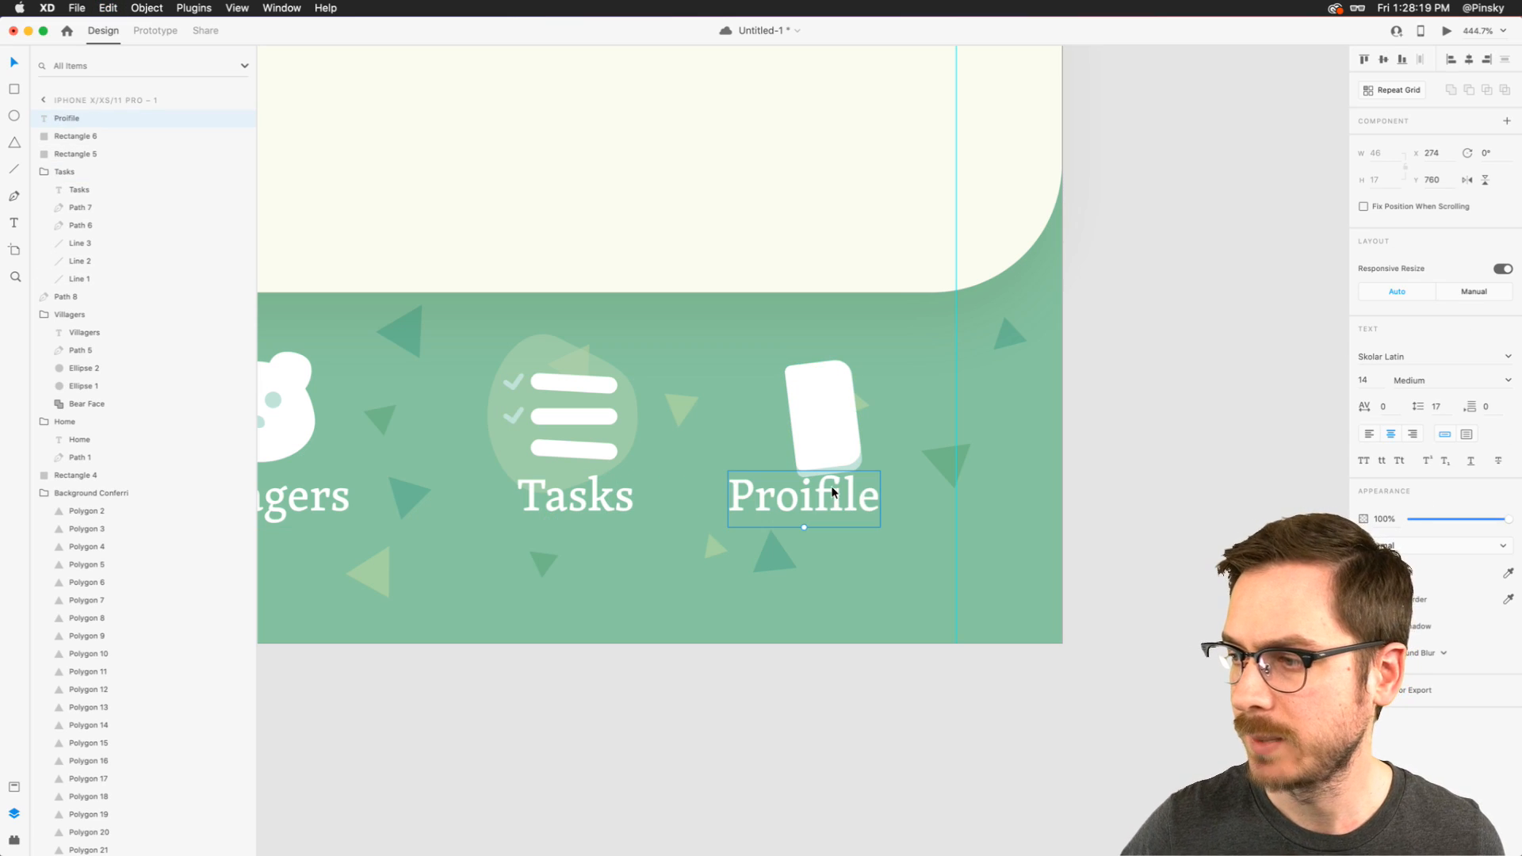
- Select both stacked tilted rectangles and scale them down together to about 17 by 27
{"action": "left_click", "coordinate": [820, 420]}
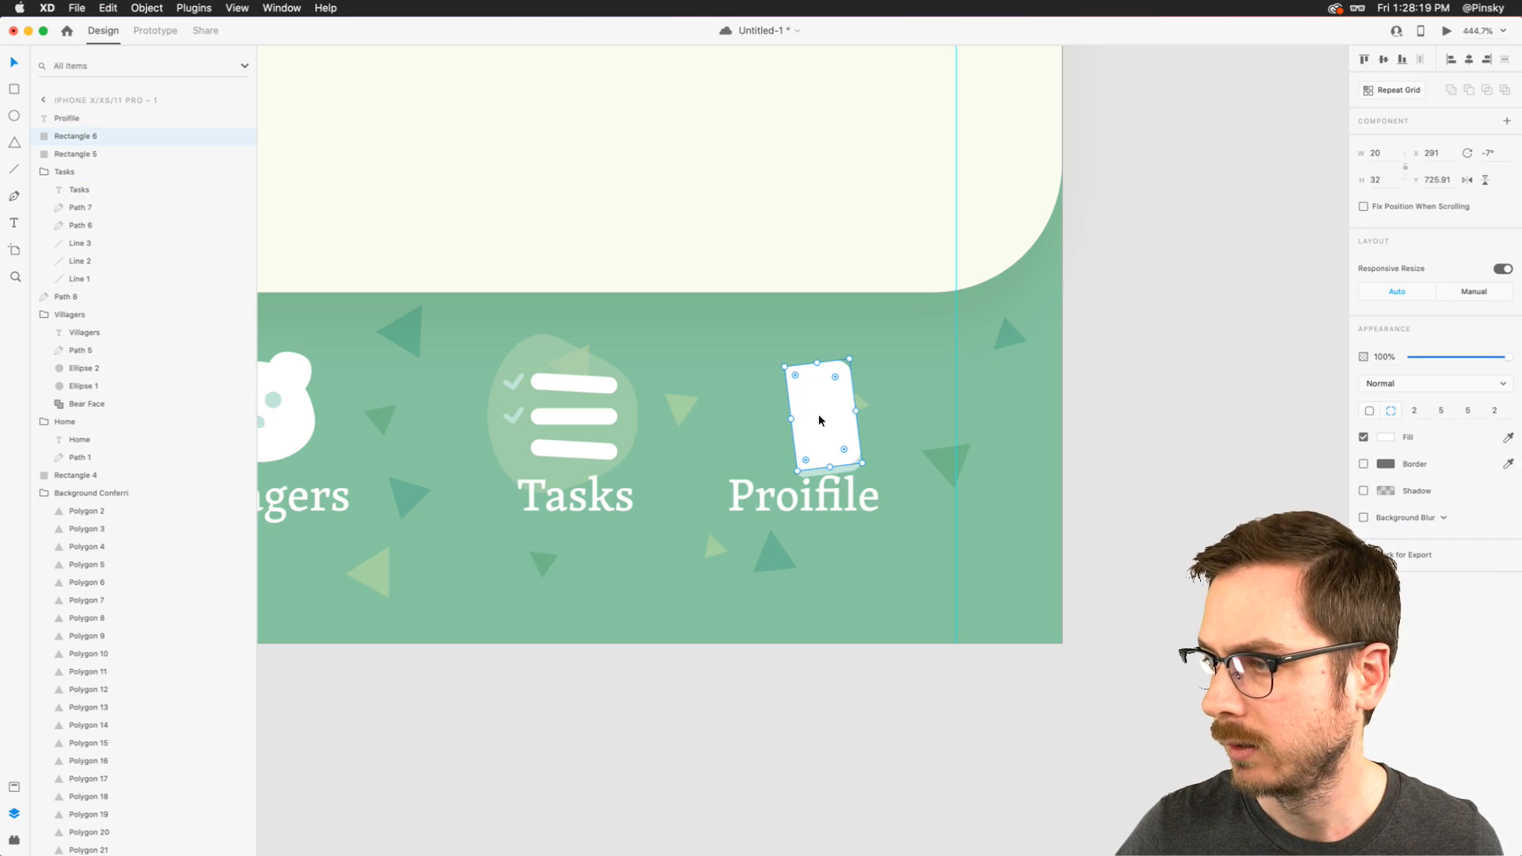
{"action": "left_click", "coordinate": [843, 470], "text": "shift"}
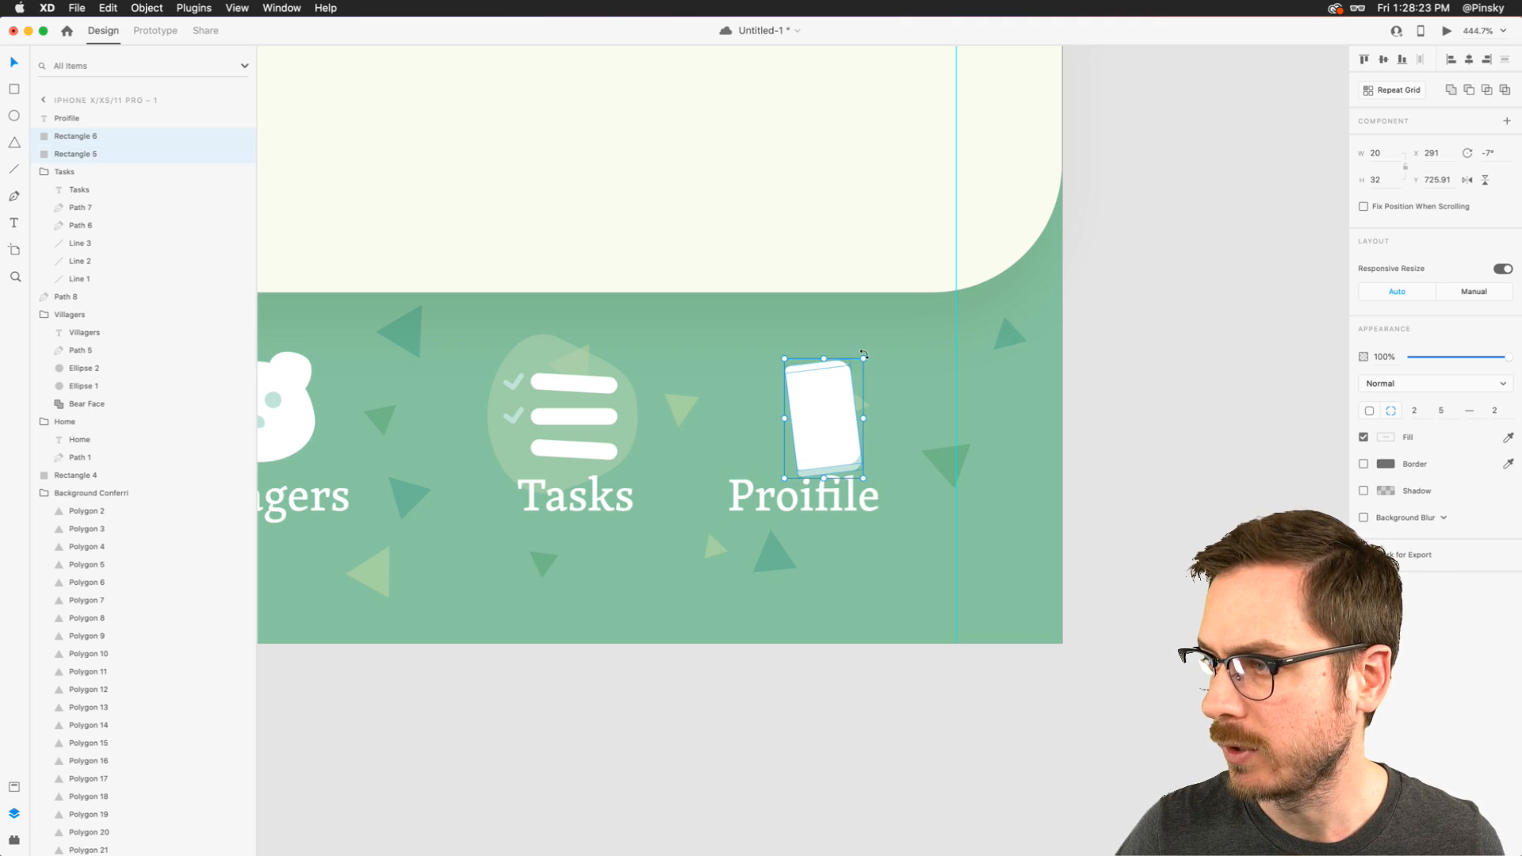
{"action": "left_click_drag", "start_coordinate": [863, 359], "coordinate": [852, 378]}
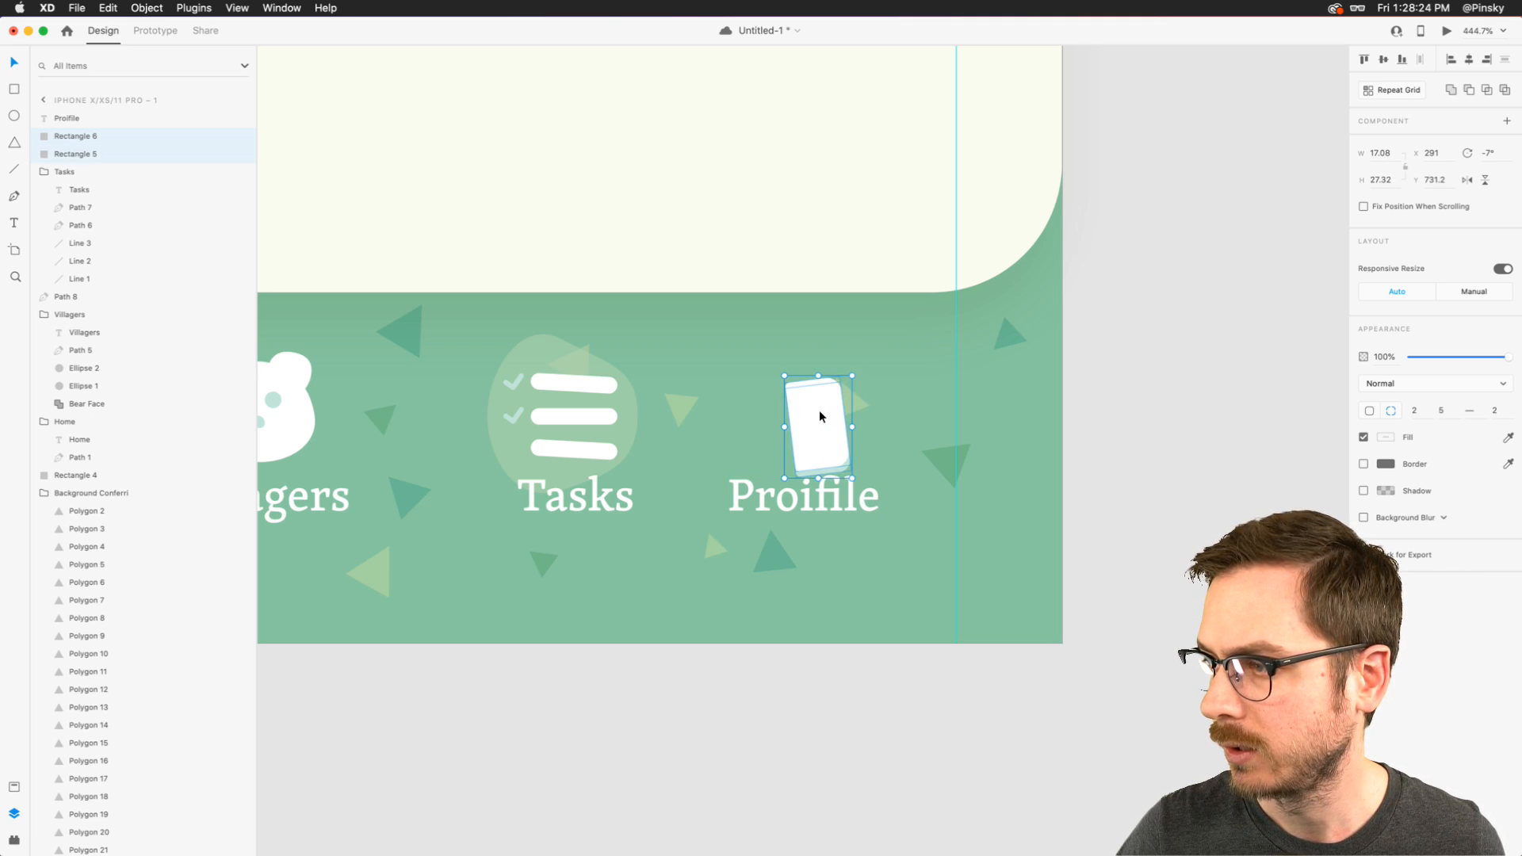
- Move the Proifile label right to X 286 and center the tilted rectangles above it
{"action": "left_click", "coordinate": [822, 488], "text": "shift"}
{"action": "left_click_drag", "start_coordinate": [821, 488], "coordinate": [864, 498]}
{"action": "left_click", "coordinate": [873, 544]}
{"action": "left_click", "coordinate": [849, 496]}
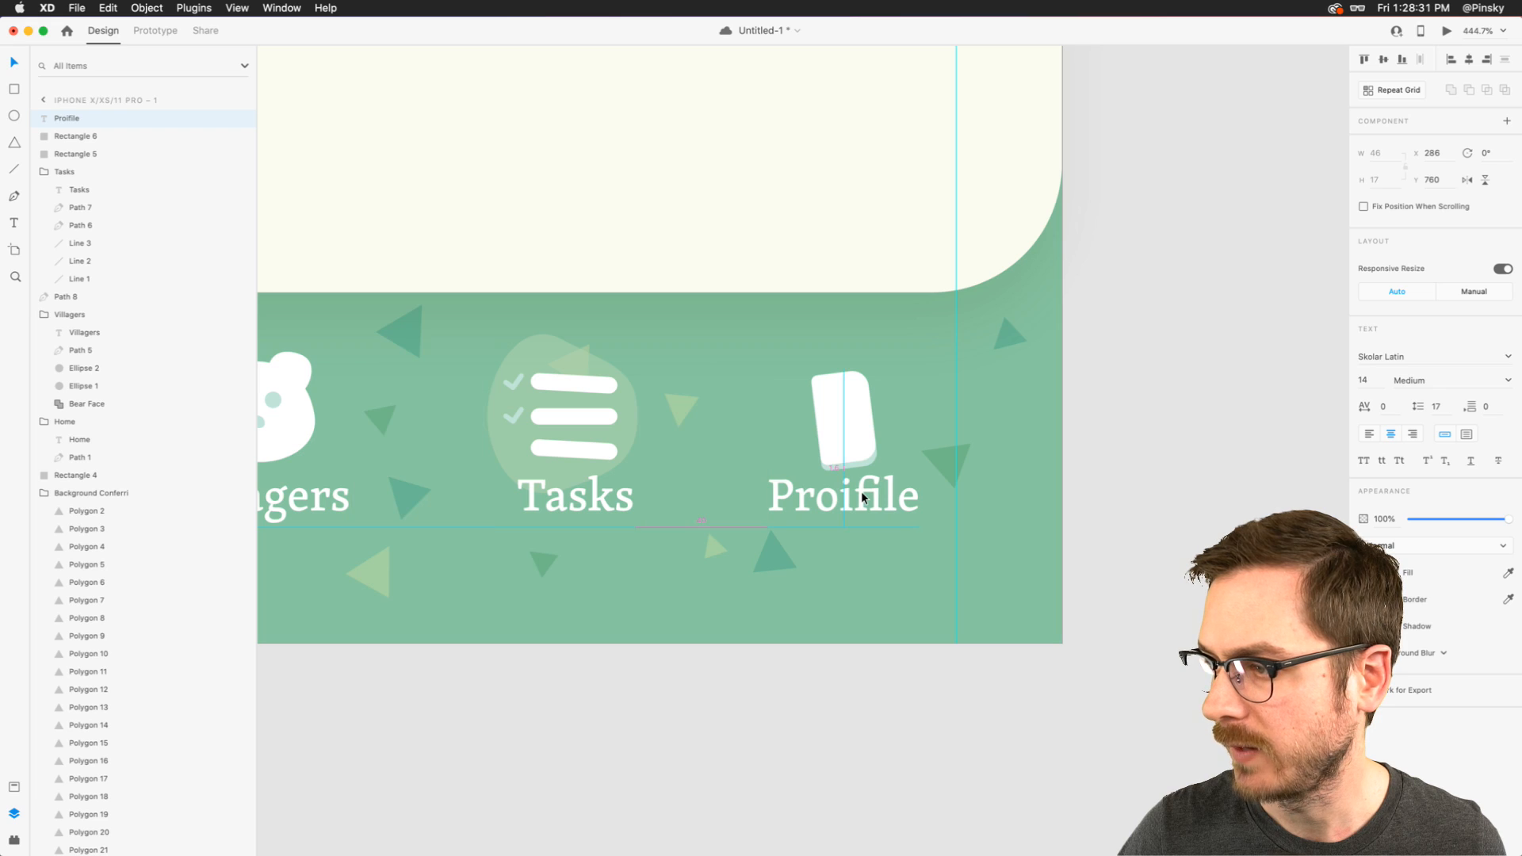
- Move the Proifile label and both tilted rectangles right together to X 297 and group them
{"action": "left_click", "coordinate": [849, 436], "text": "shift"}
{"action": "left_click_drag", "start_coordinate": [850, 436], "coordinate": [874, 437]}
{"action": "key", "text": "super+z"}
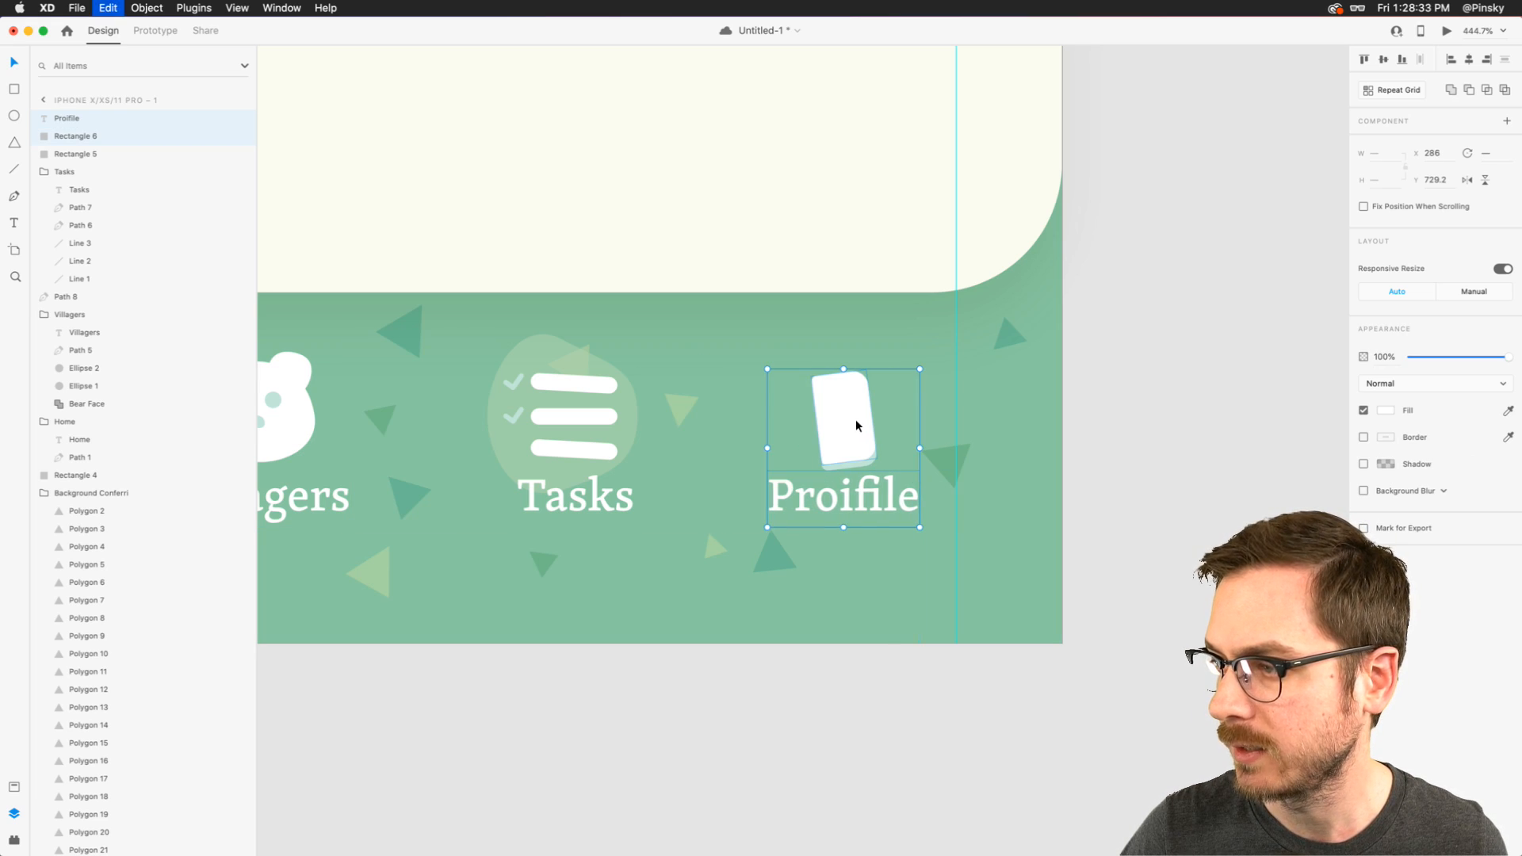
{"action": "left_click", "coordinate": [83, 155], "text": "shift"}
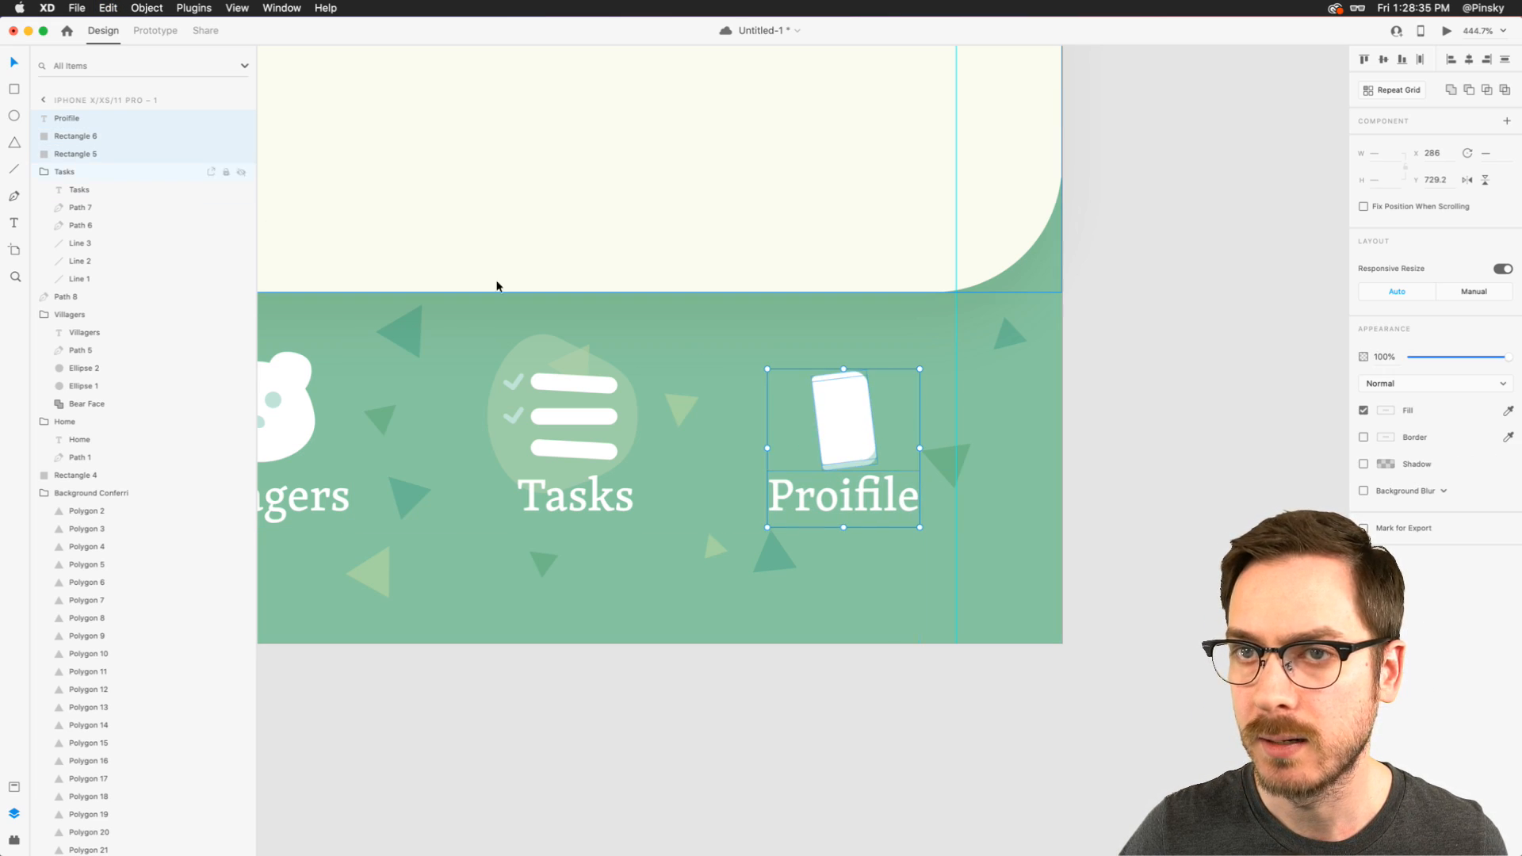
{"action": "left_click_drag", "start_coordinate": [832, 425], "coordinate": [872, 425]}
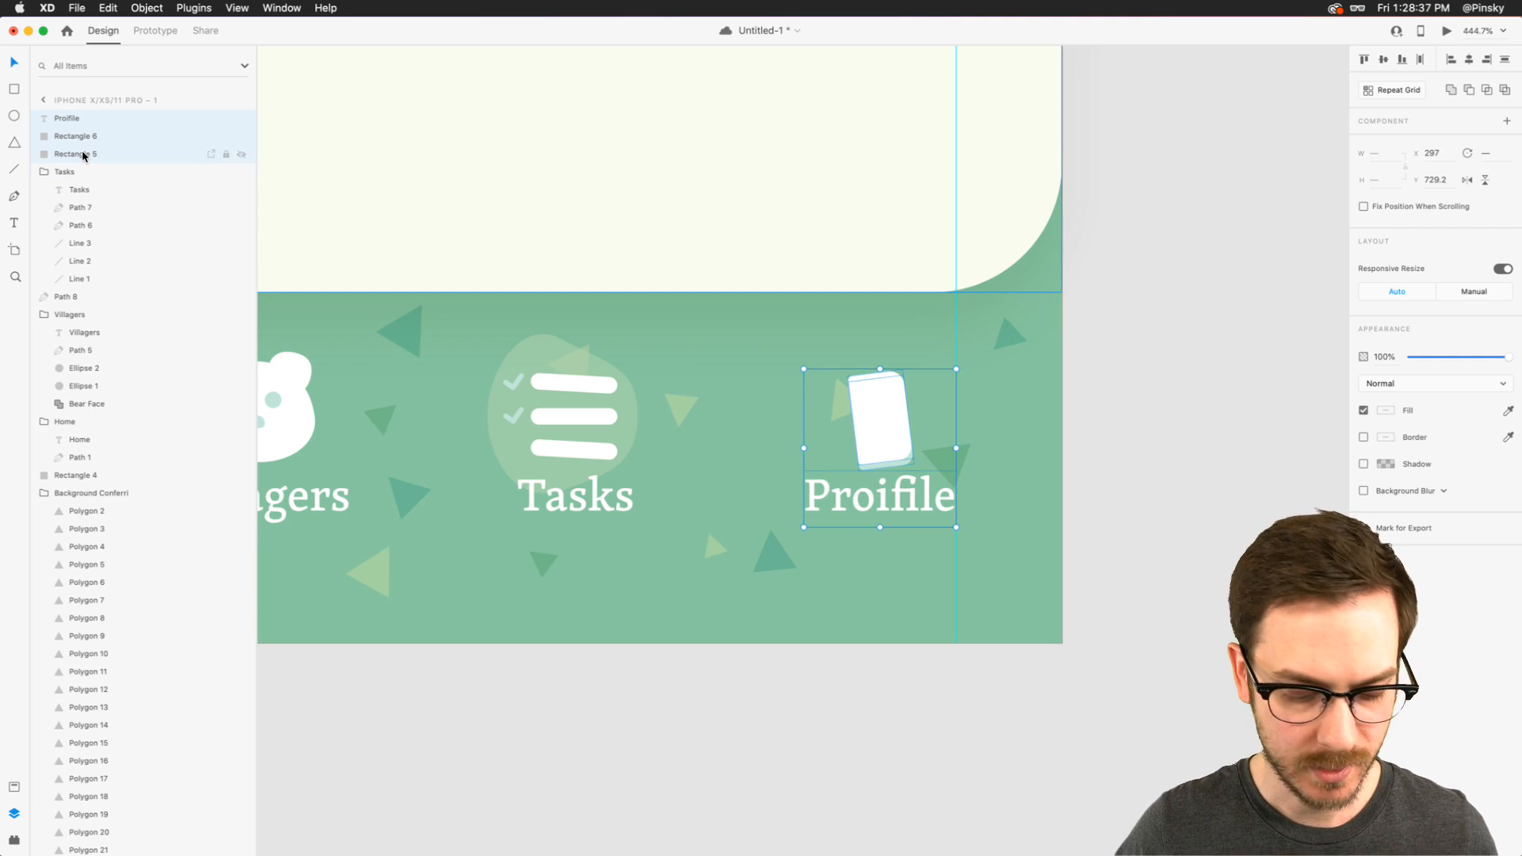
{"action": "key", "text": "super+g"}
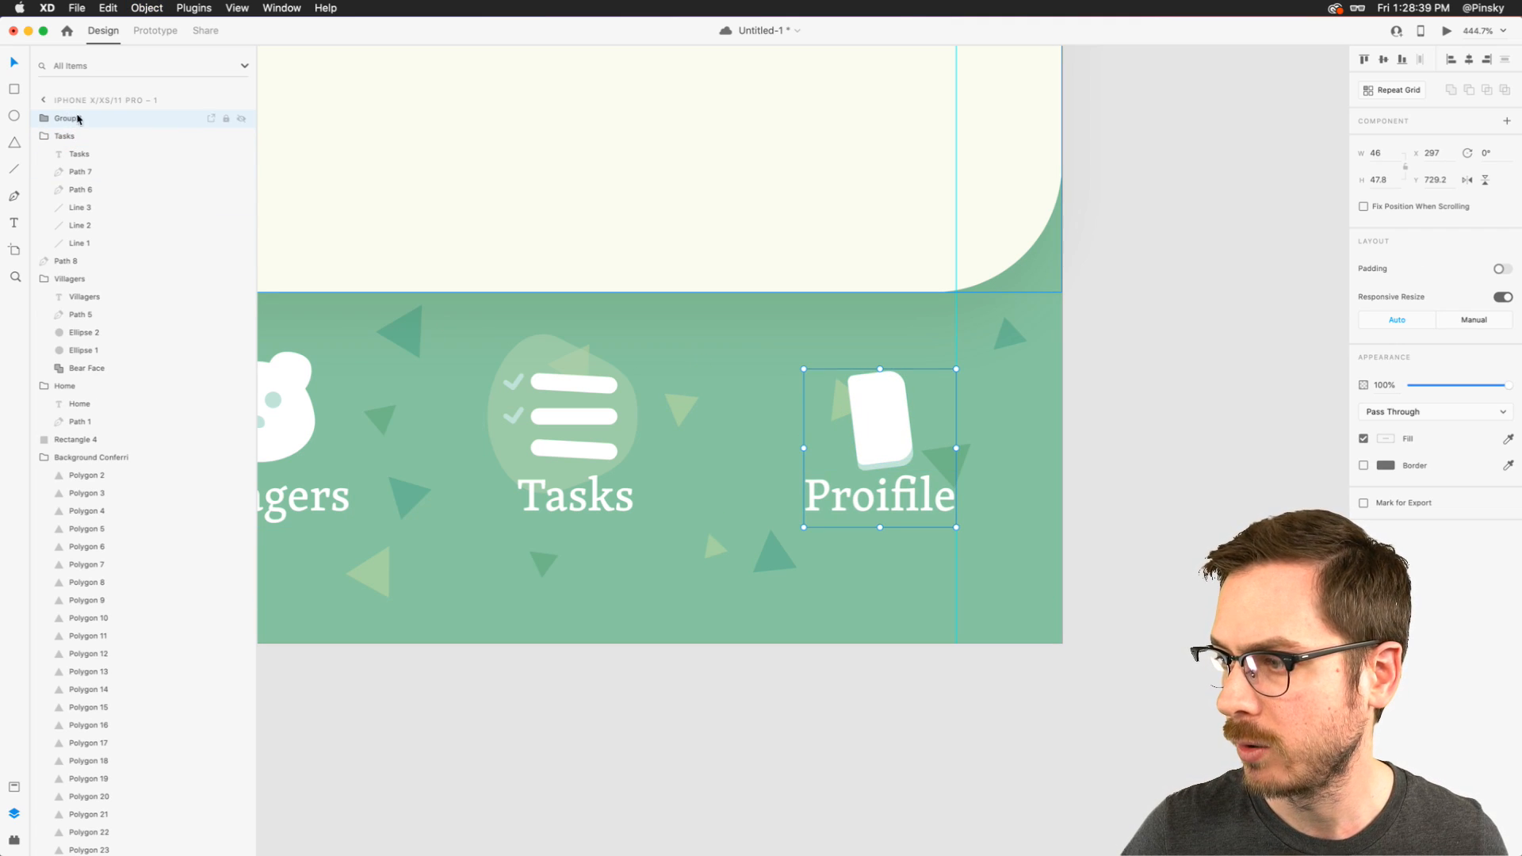
- Correct the misspelled label under the tilted rectangles to "Profile"
{"action": "double_click", "coordinate": [878, 504]}
{"action": "double_click", "coordinate": [879, 505]}
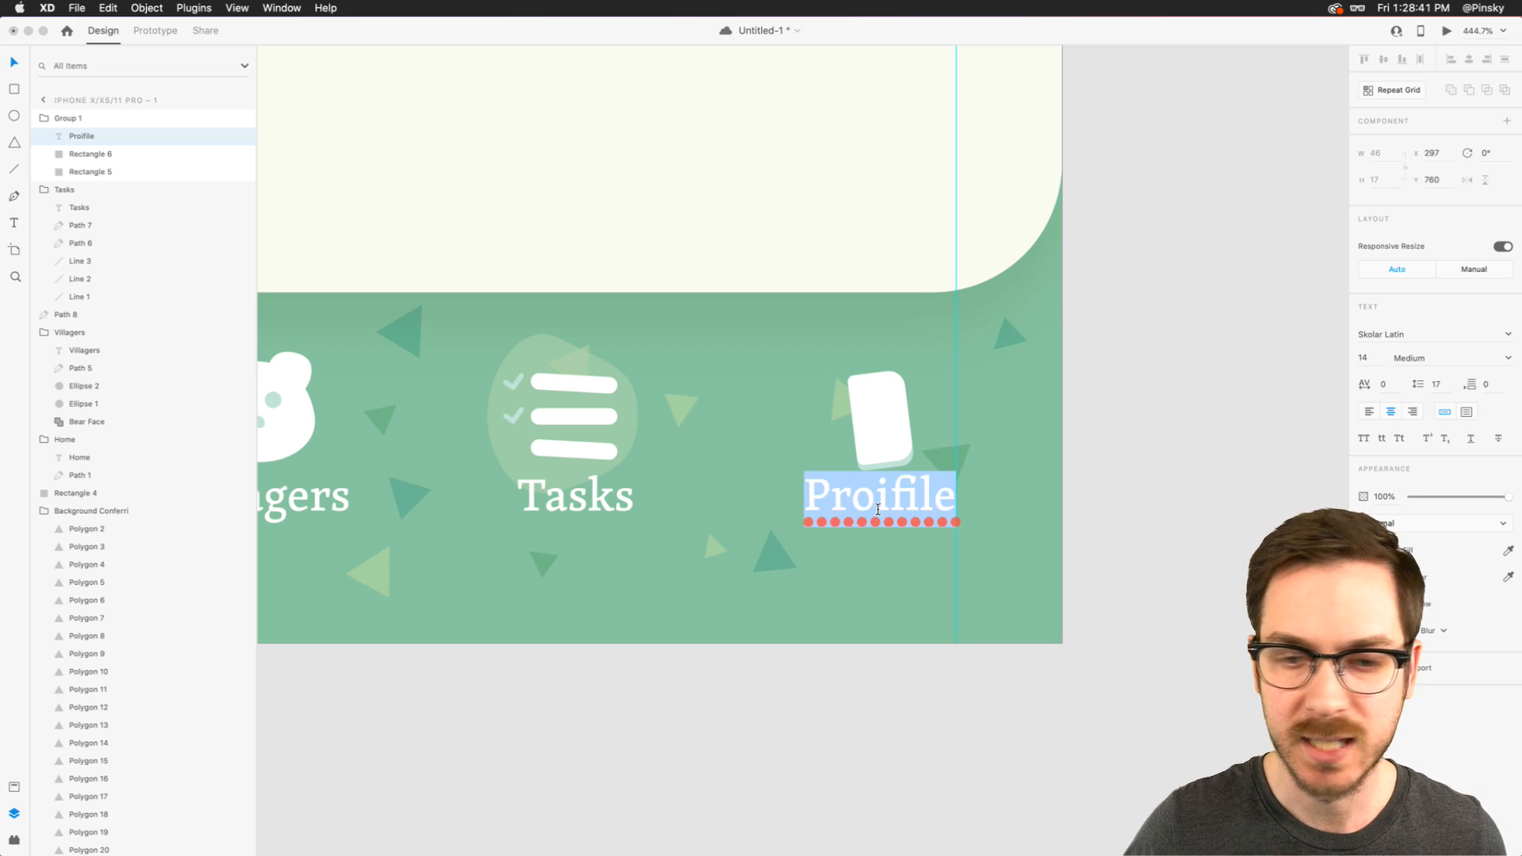
{"action": "type", "text": "Profile"}
{"action": "key", "text": "Escape"}
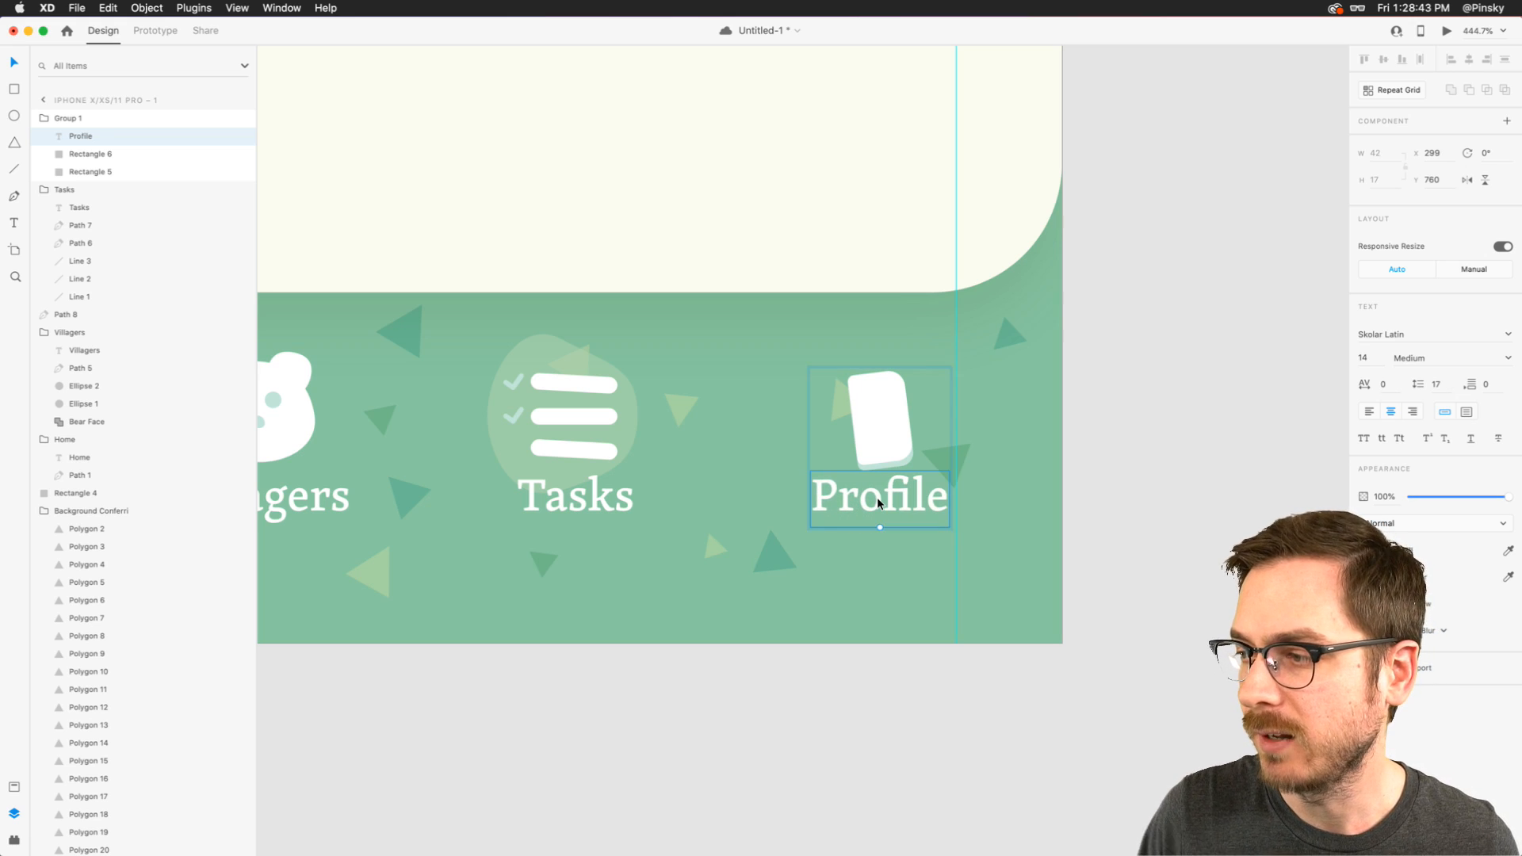
- Rename the new icon and label group as Profile
{"action": "left_click", "coordinate": [88, 118]}
{"action": "double_click", "coordinate": [60, 119]}
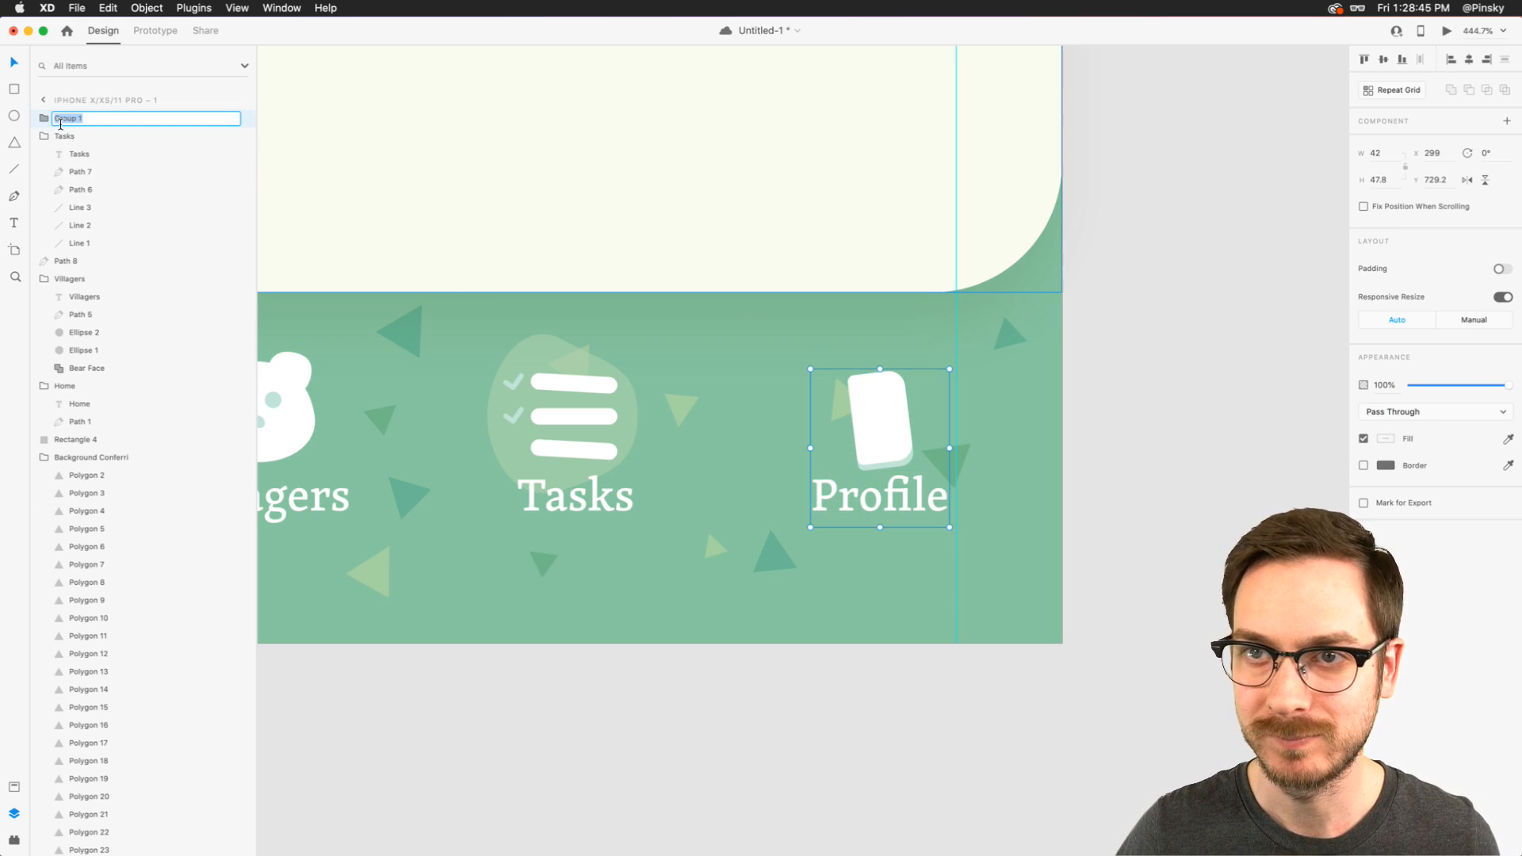
{"action": "type", "text": "Profile"}
{"action": "key", "text": "Return"}
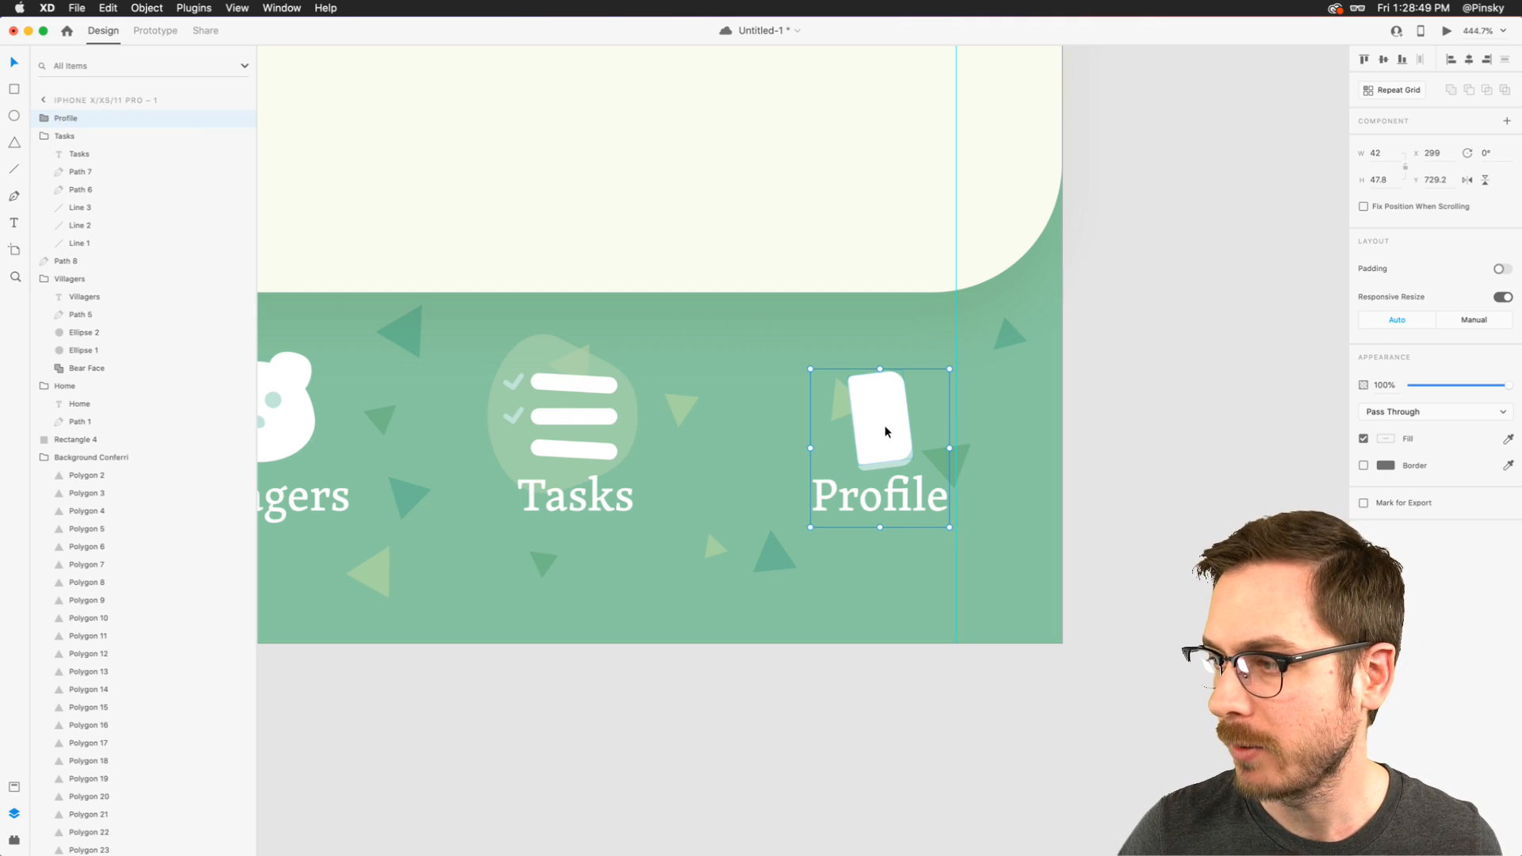
- Align the Profile group to the right margin guide at X 301 and shift the Home and Villagers groups left
{"action": "left_click_drag", "start_coordinate": [885, 432], "coordinate": [891, 432]}
{"action": "scroll", "coordinate": [891, 432], "scroll_direction": "down", "scroll_amount": 5}
{"action": "scroll", "coordinate": [892, 425], "scroll_direction": "up", "scroll_amount": 2}
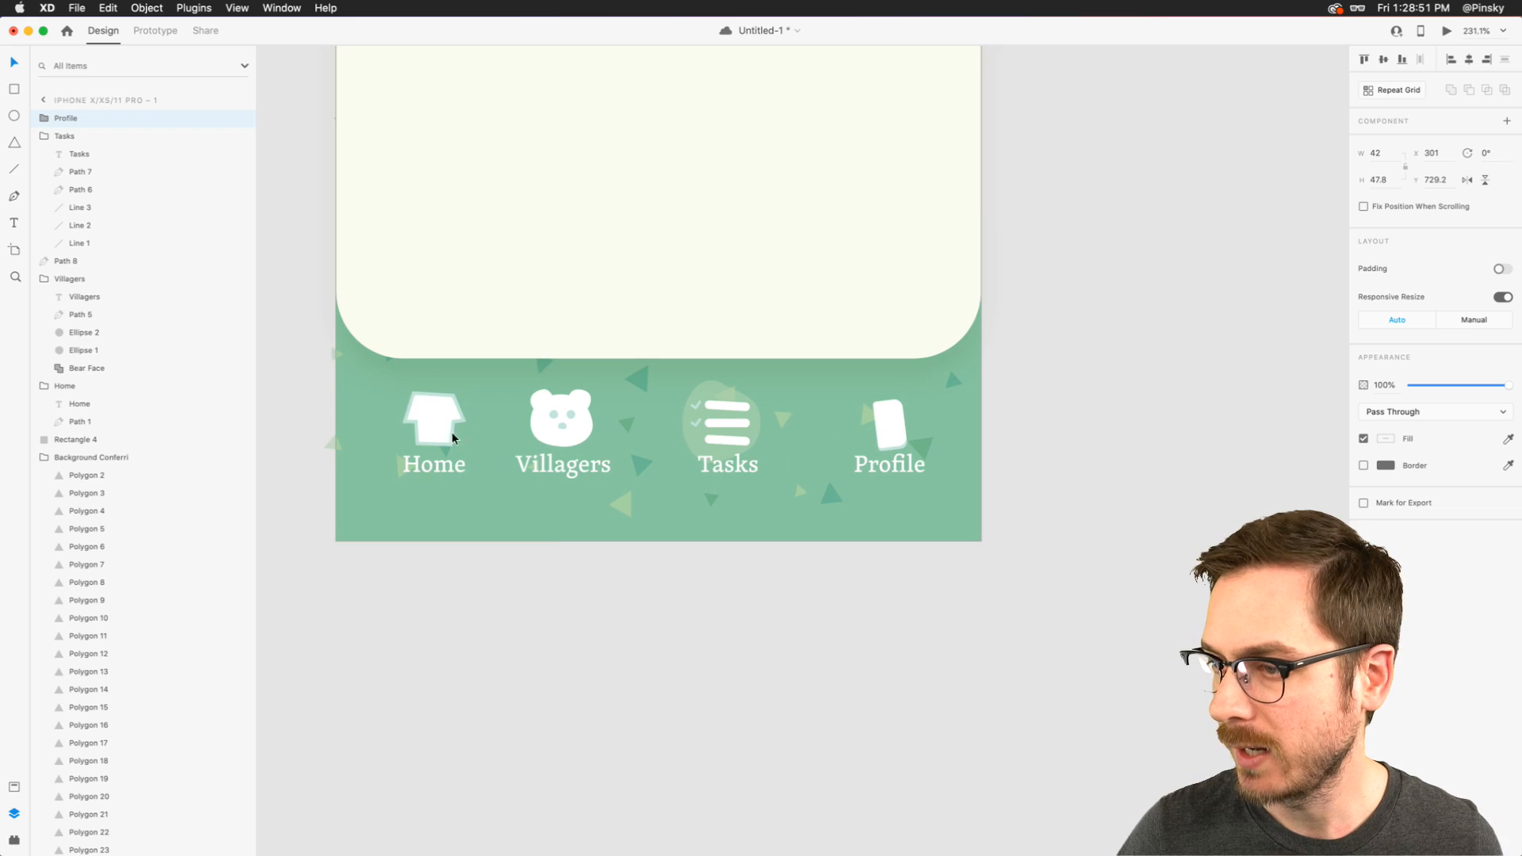
{"action": "left_click_drag", "start_coordinate": [428, 417], "coordinate": [419, 417]}
{"action": "left_click_drag", "start_coordinate": [582, 417], "coordinate": [550, 417]}
- Move the Tasks group together with its pale blob left, closer to Villagers
{"action": "left_click", "coordinate": [736, 429]}
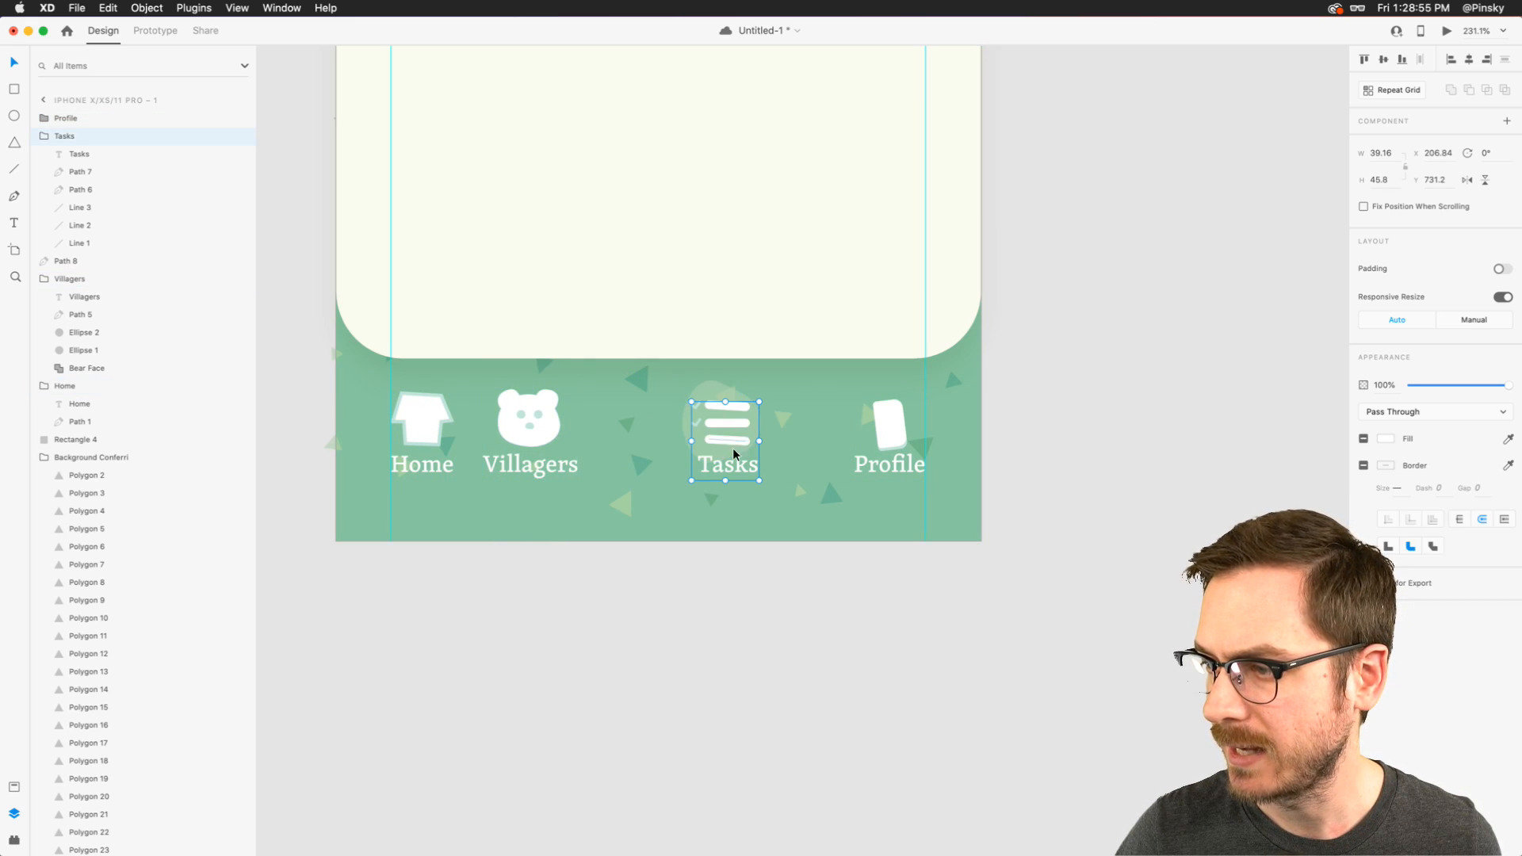
{"action": "left_click", "coordinate": [722, 413], "text": "shift"}
{"action": "left_click_drag", "start_coordinate": [725, 396], "coordinate": [663, 400]}
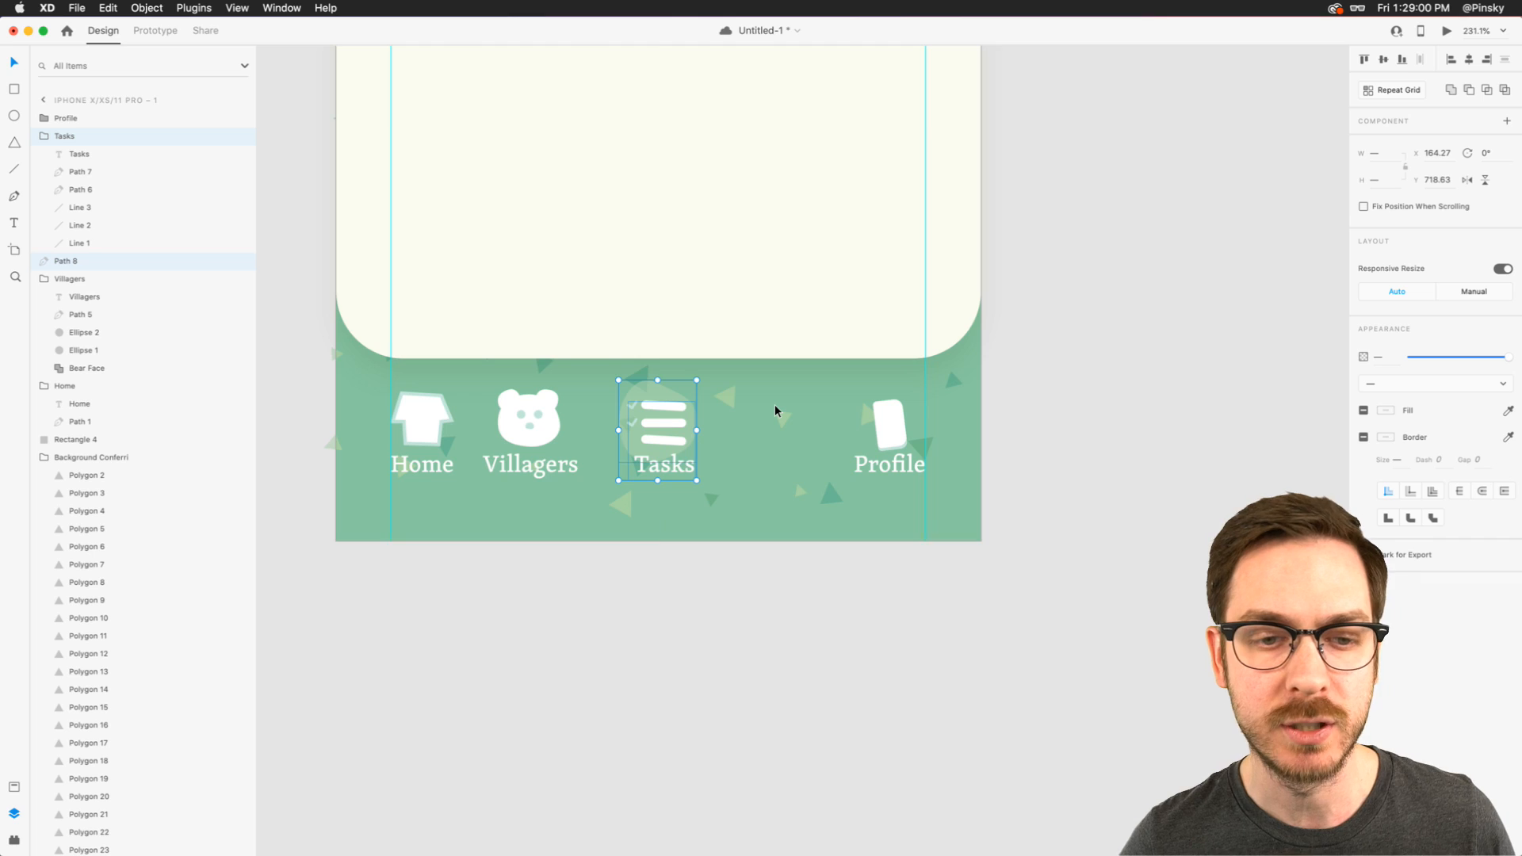
- Draw a rounded rectangle about 33 wide between Tasks and Profile, with a smaller 14 by 8 rounded one overlapping its upper-left corner
{"action": "scroll", "coordinate": [776, 410], "scroll_direction": "up", "scroll_amount": 5}
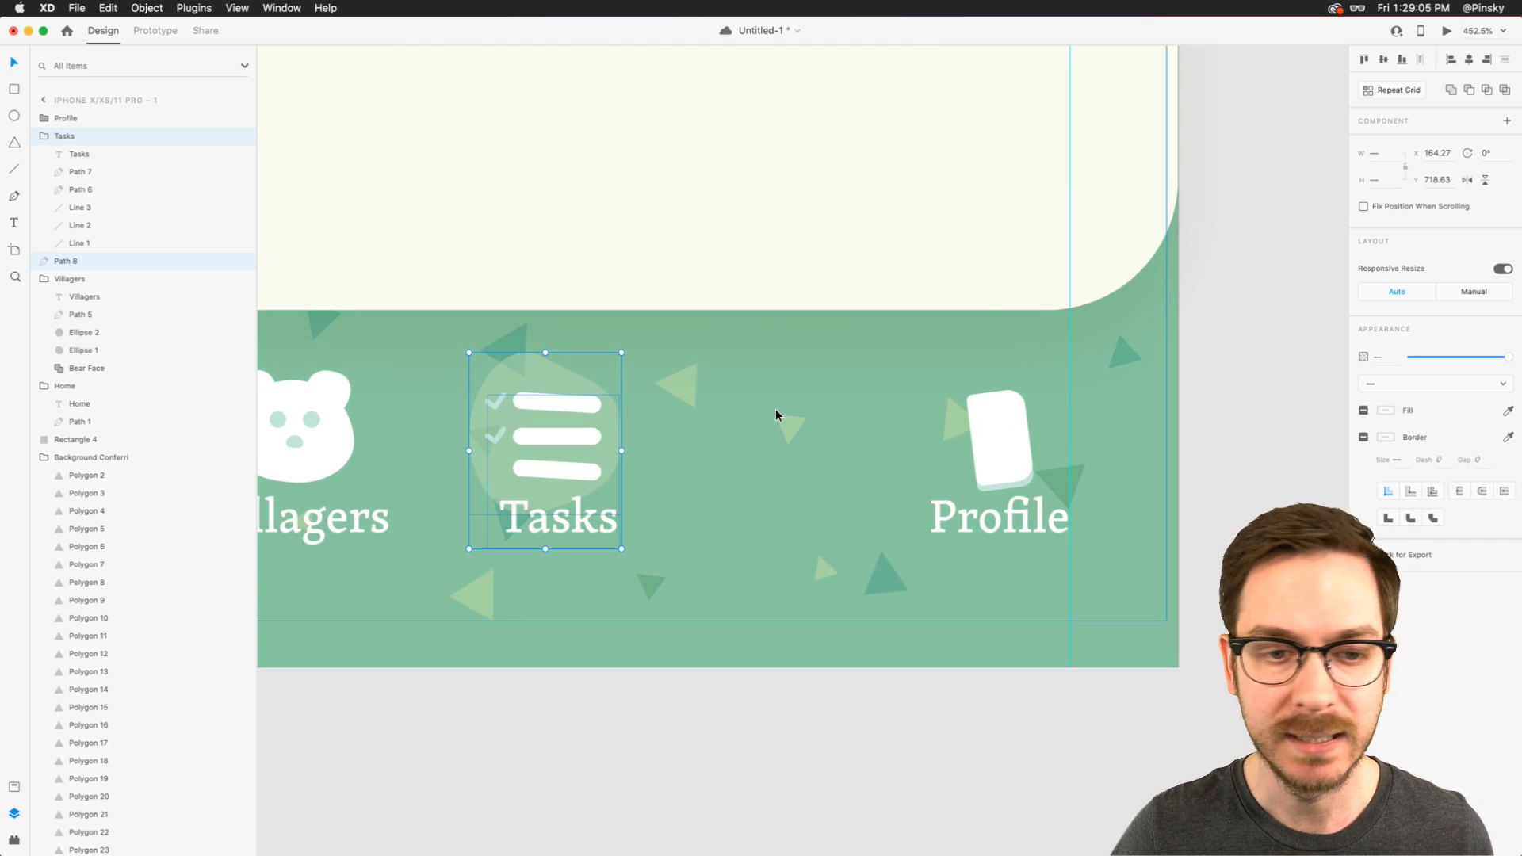
{"action": "scroll", "coordinate": [776, 414], "scroll_direction": "right", "scroll_amount": 3}
{"action": "scroll", "coordinate": [777, 413], "scroll_direction": "down", "scroll_amount": 1}
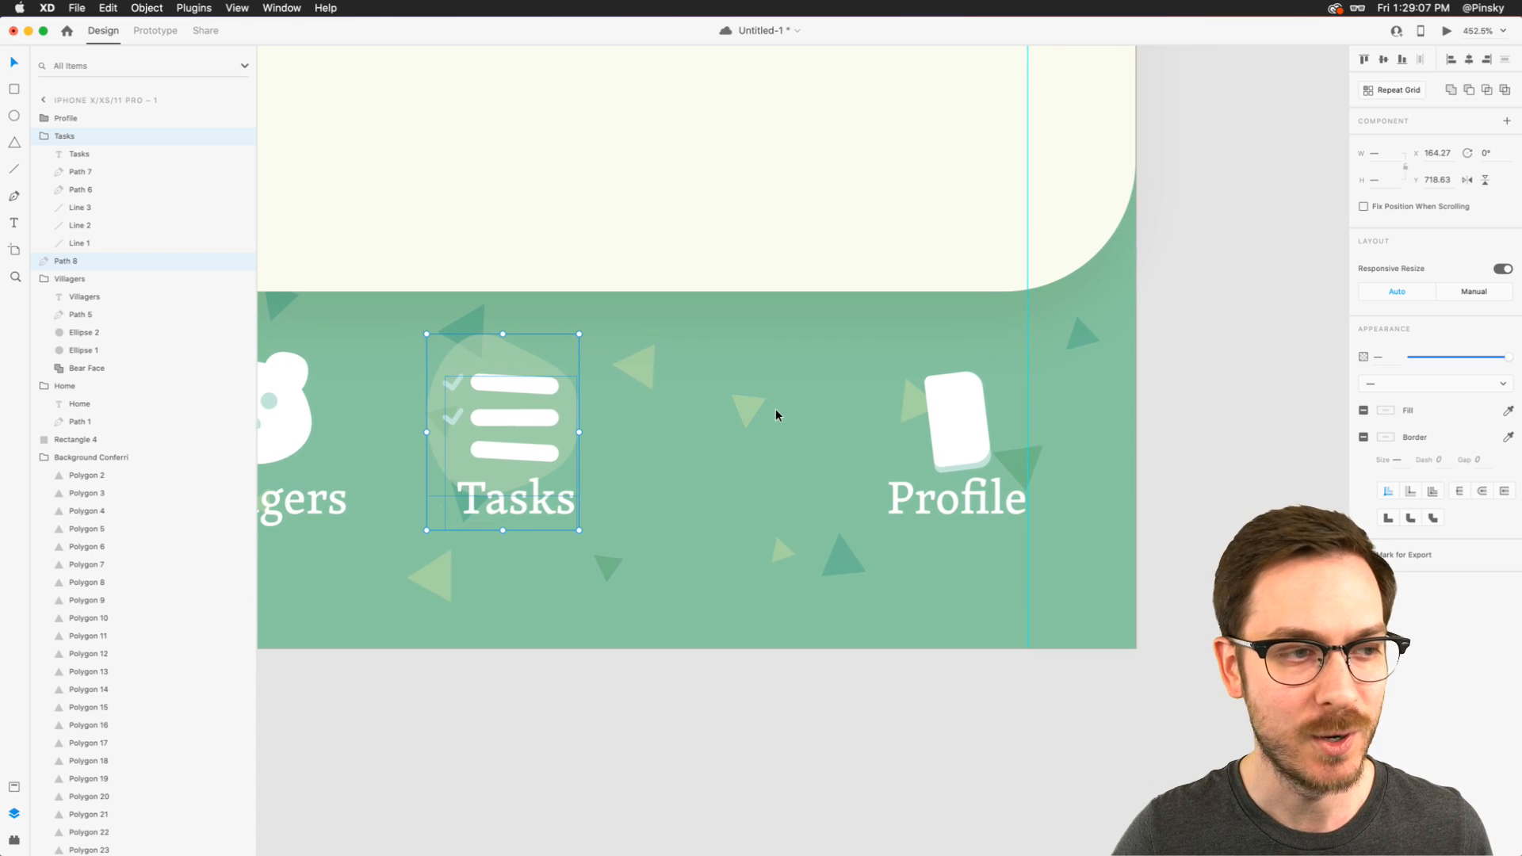
{"action": "scroll", "coordinate": [836, 430], "scroll_direction": "up", "scroll_amount": 2}
{"action": "scroll", "coordinate": [836, 430], "scroll_direction": "right", "scroll_amount": 1}
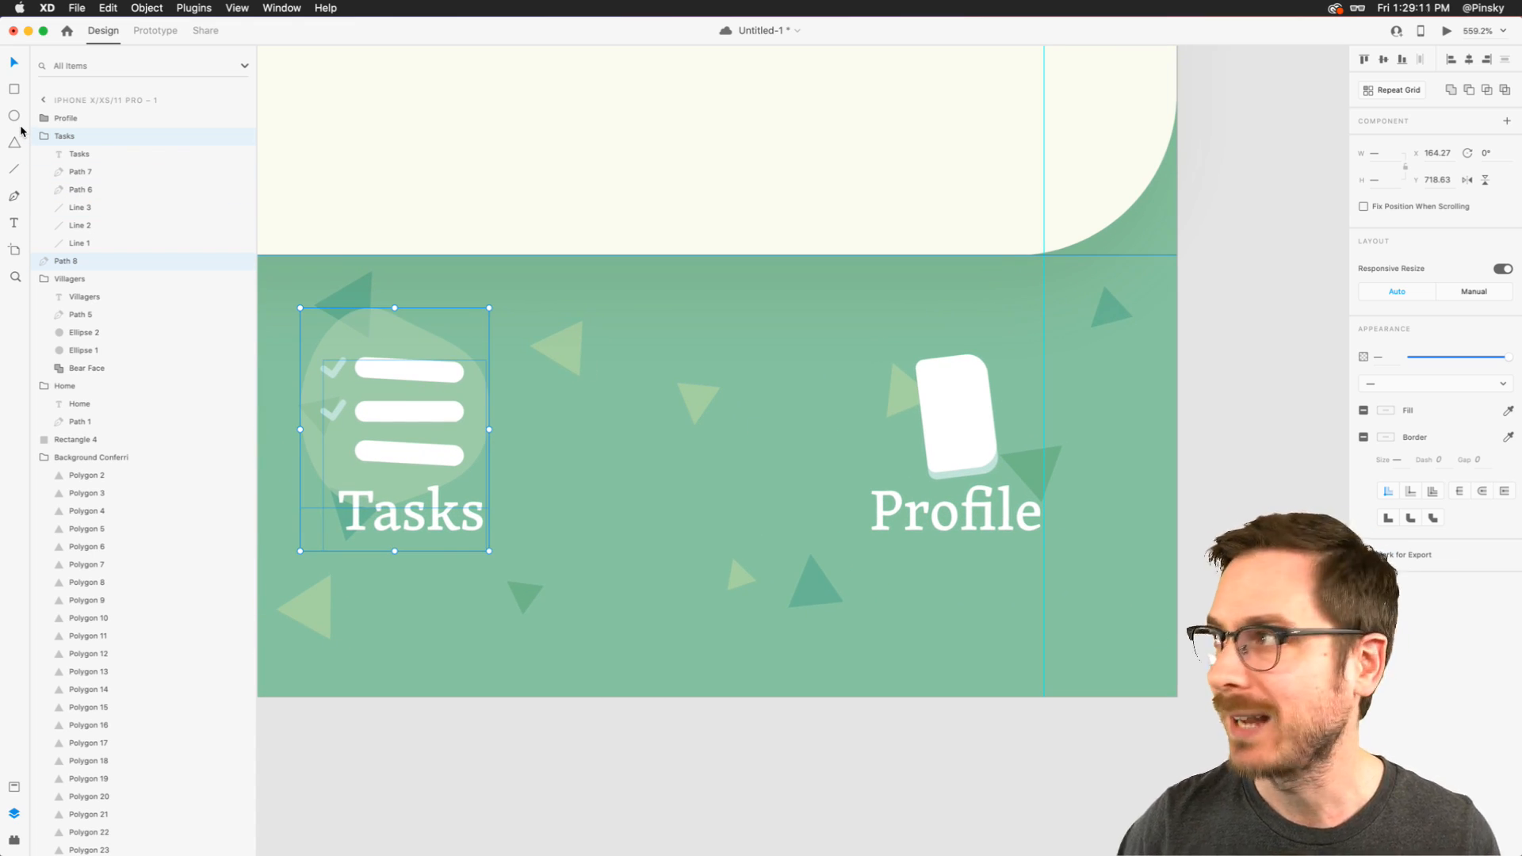
{"action": "left_click", "coordinate": [14, 89]}
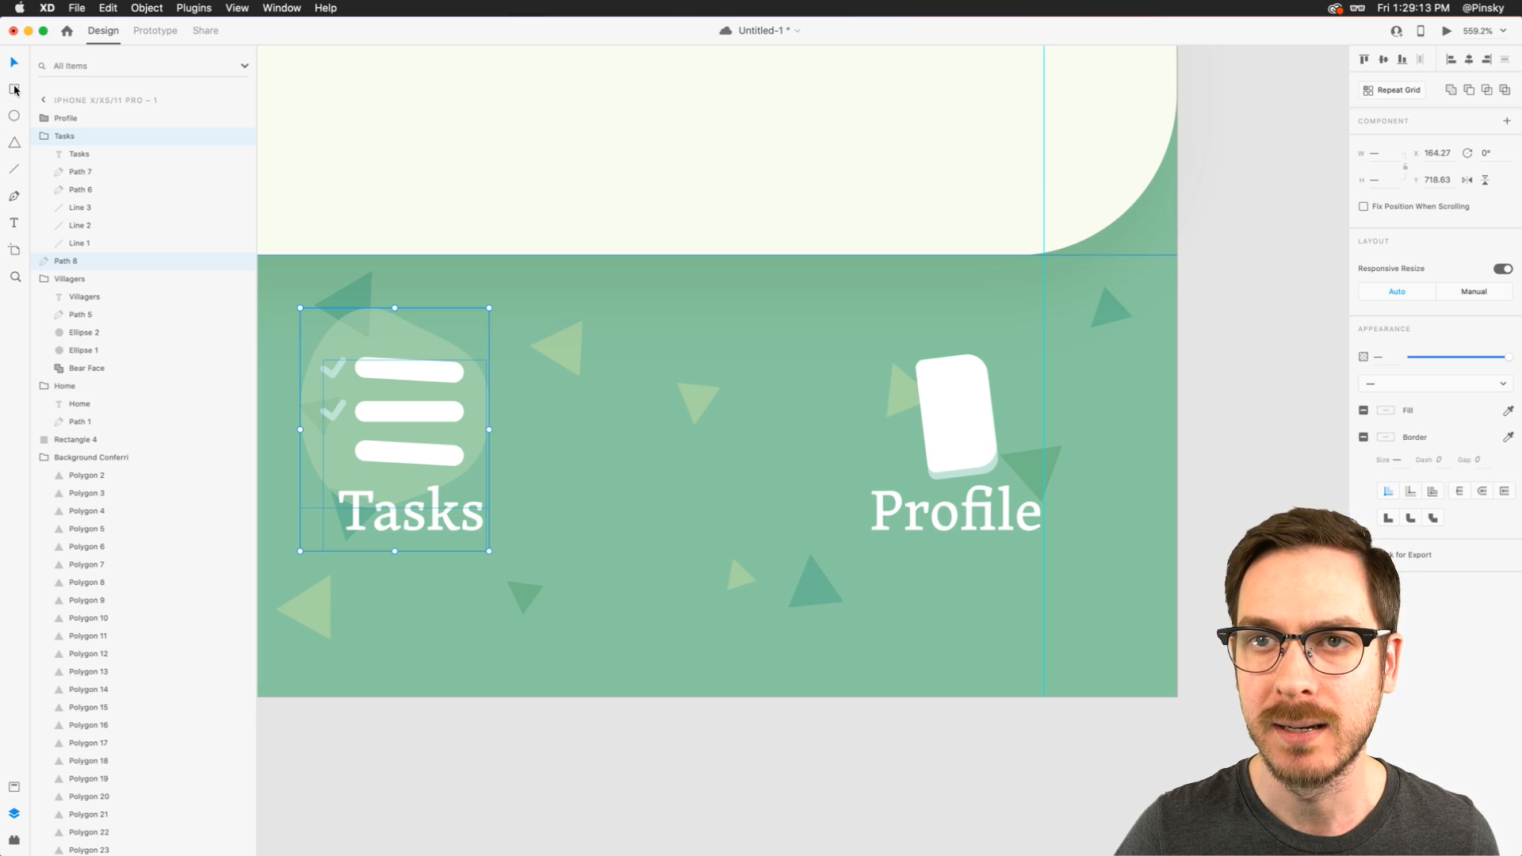
{"action": "mouse_move", "coordinate": [608, 365]}
{"action": "left_mouse_down"}
{"action": "mouse_move", "coordinate": [751, 435]}
{"action": "mouse_move", "coordinate": [749, 450]}
{"action": "mouse_move", "coordinate": [640, 382]}
{"action": "mouse_move", "coordinate": [683, 408]}
{"action": "mouse_move", "coordinate": [645, 345]}
{"action": "left_mouse_up"}
{"action": "left_click_drag", "start_coordinate": [744, 302], "coordinate": [634, 357]}
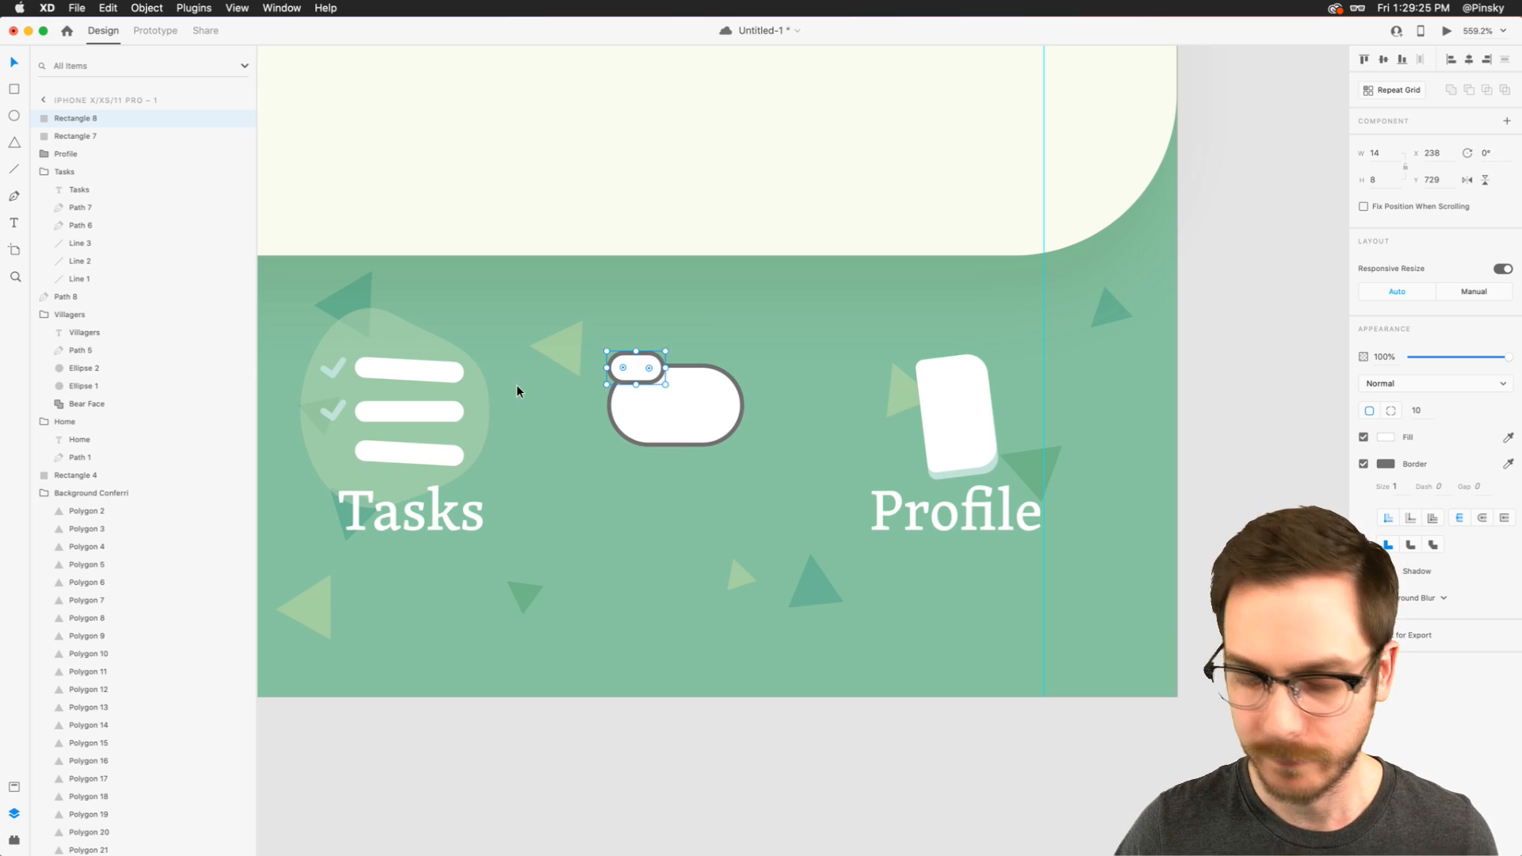
- Fill the small rounded rectangle with the Tasks checkmark's pale green and narrow it to 13
{"action": "key", "text": "i"}
{"action": "left_click", "coordinate": [329, 363]}
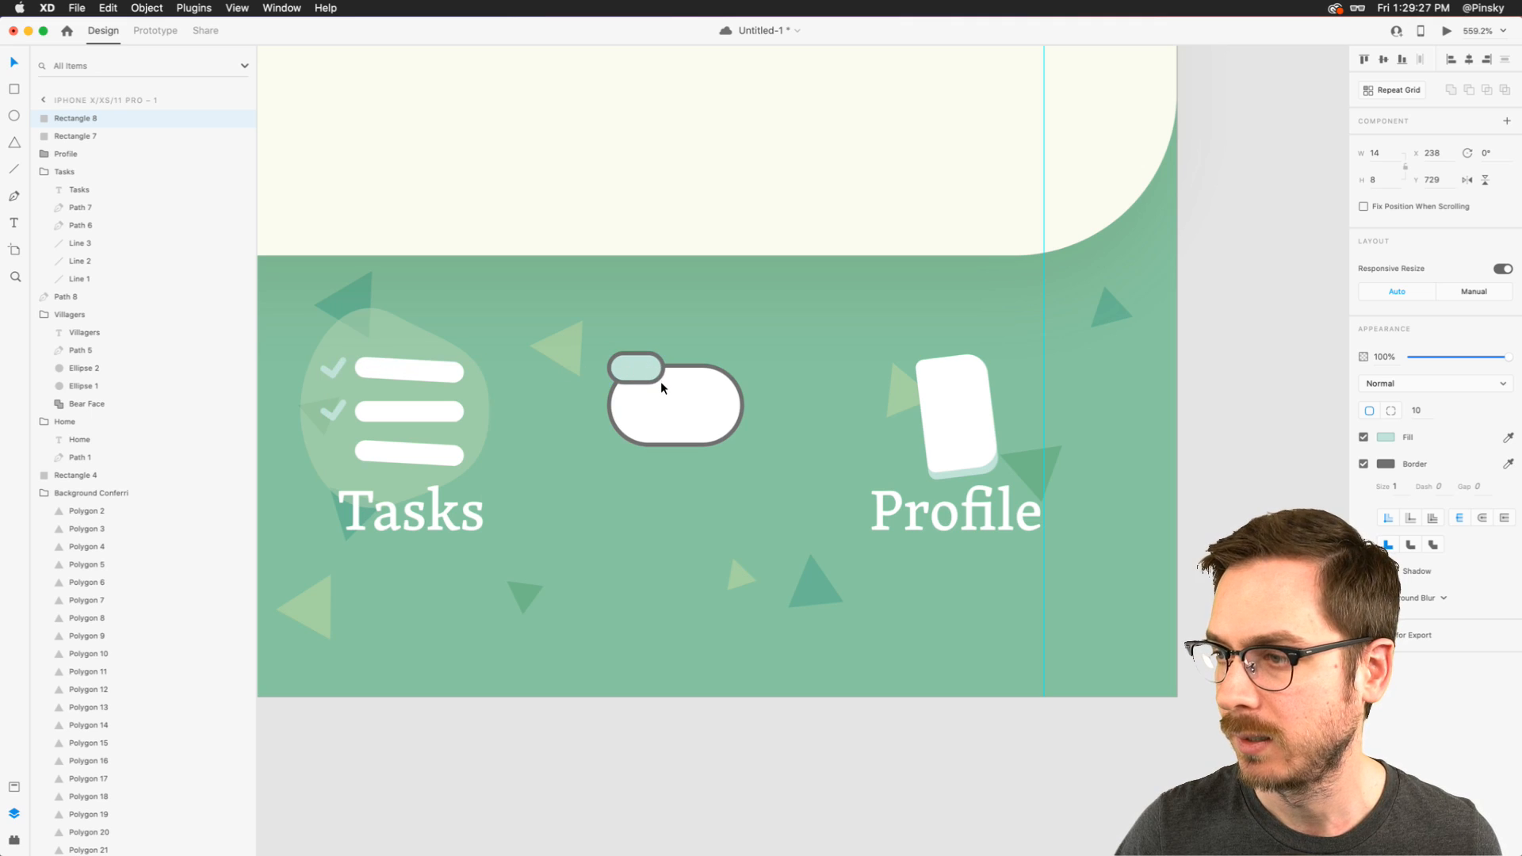
{"action": "left_click_drag", "start_coordinate": [663, 384], "coordinate": [659, 383]}
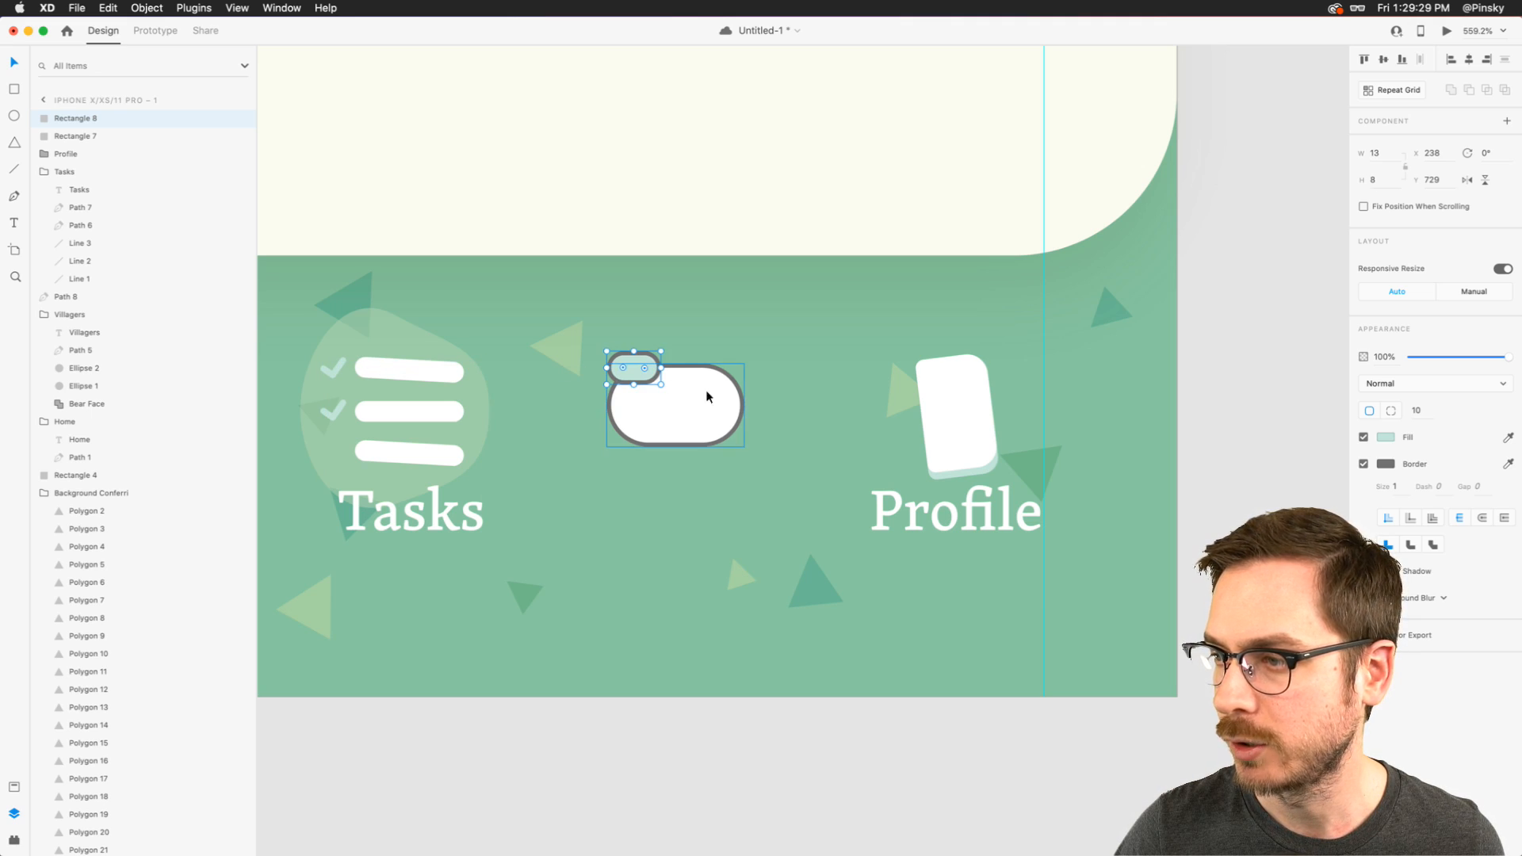
- Remove the borders from both rounded rectangles
{"action": "left_click", "coordinate": [697, 391], "text": "shift"}
{"action": "left_click", "coordinate": [1364, 464]}
{"action": "key", "text": "Escape"}
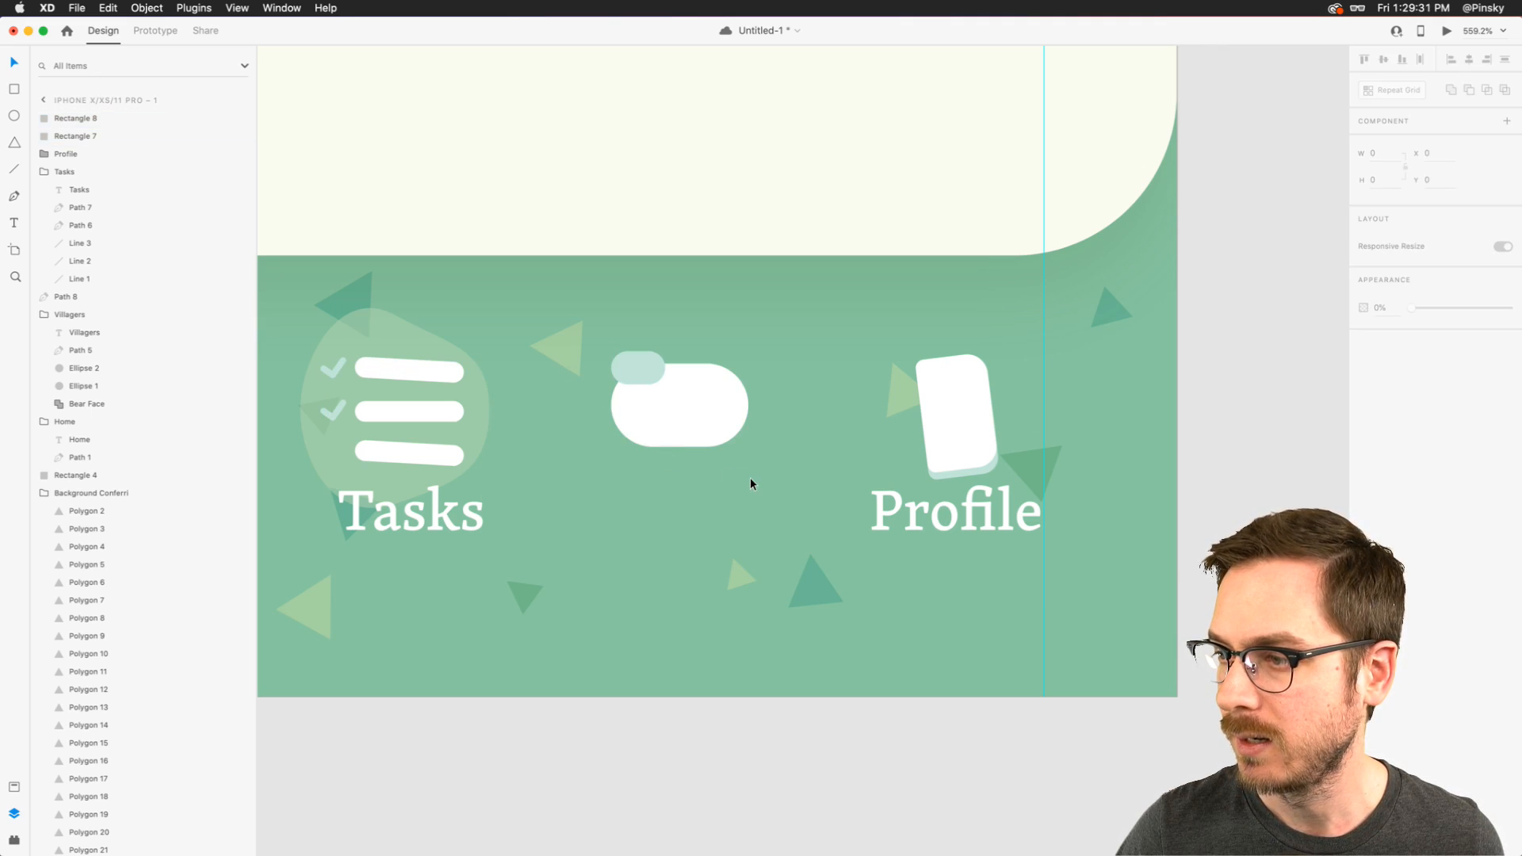
- Draw a triangle about 10 by 11 across the large rounded rectangle's lower edge and flip it vertically
{"action": "scroll", "coordinate": [697, 392], "scroll_direction": "up", "scroll_amount": 5}
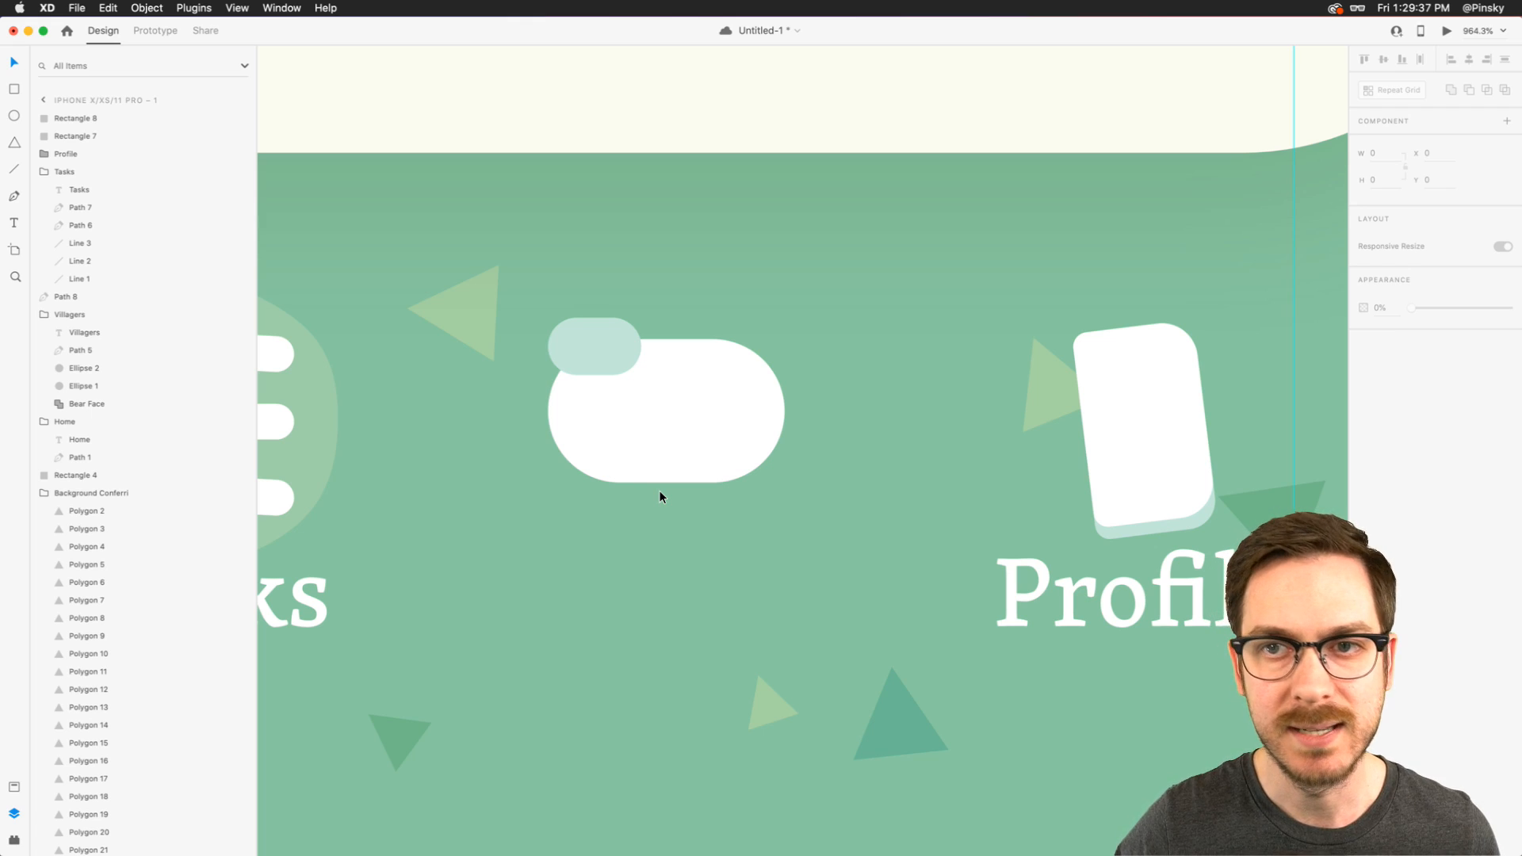
{"action": "left_click", "coordinate": [14, 143]}
{"action": "left_click", "coordinate": [652, 450]}
{"action": "left_click_drag", "start_coordinate": [681, 493], "coordinate": [721, 528]}
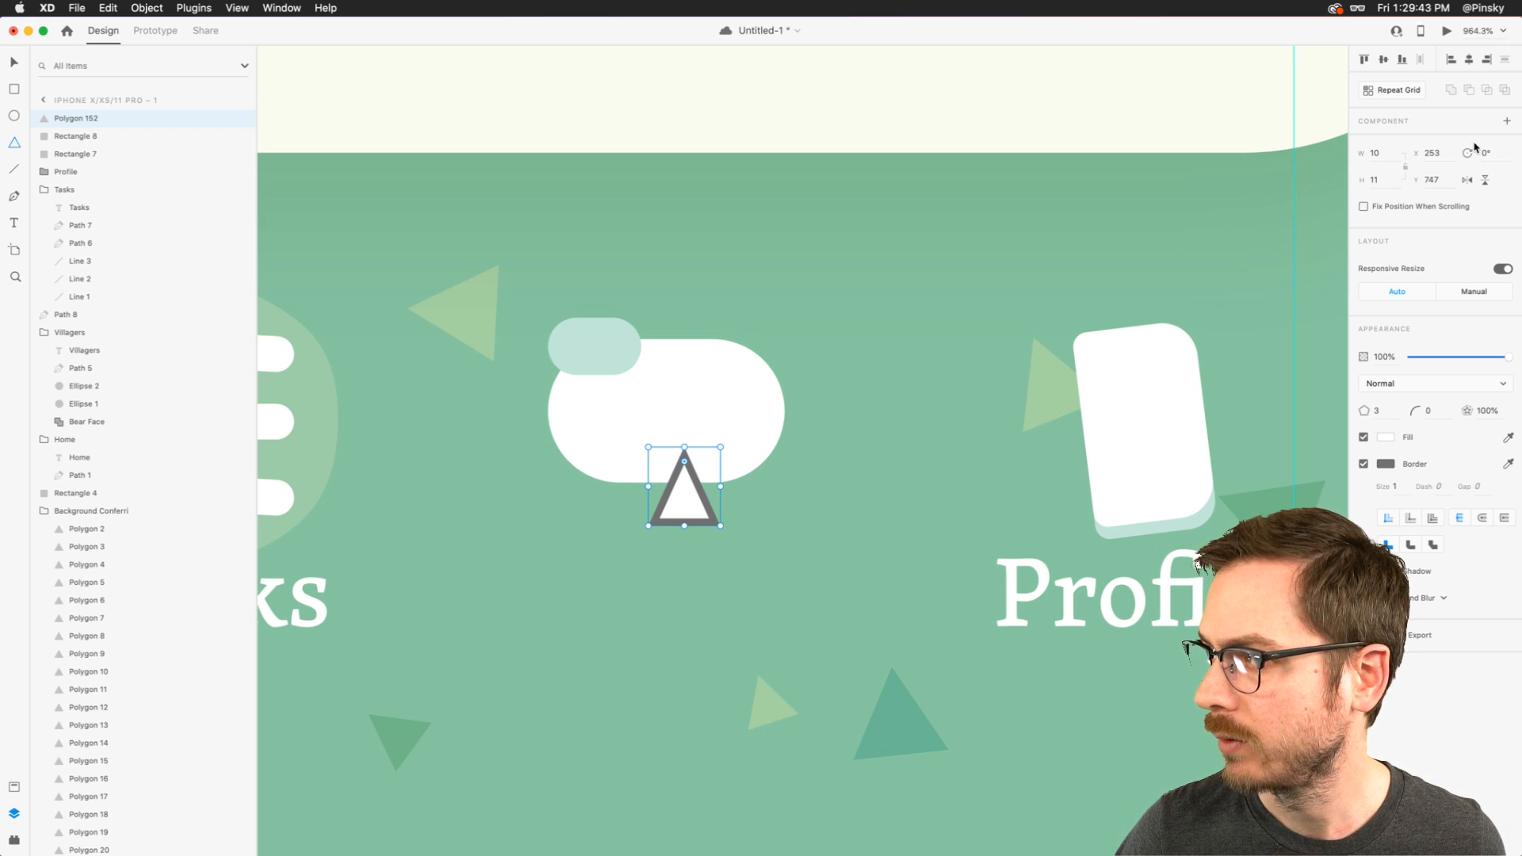
{"action": "left_click", "coordinate": [1485, 180]}
- Round the downward-pointing triangle's corners to a radius of 1
{"action": "scroll", "coordinate": [704, 539], "scroll_direction": "up", "scroll_amount": 3}
{"action": "scroll", "coordinate": [704, 539], "scroll_direction": "up", "scroll_amount": 2}
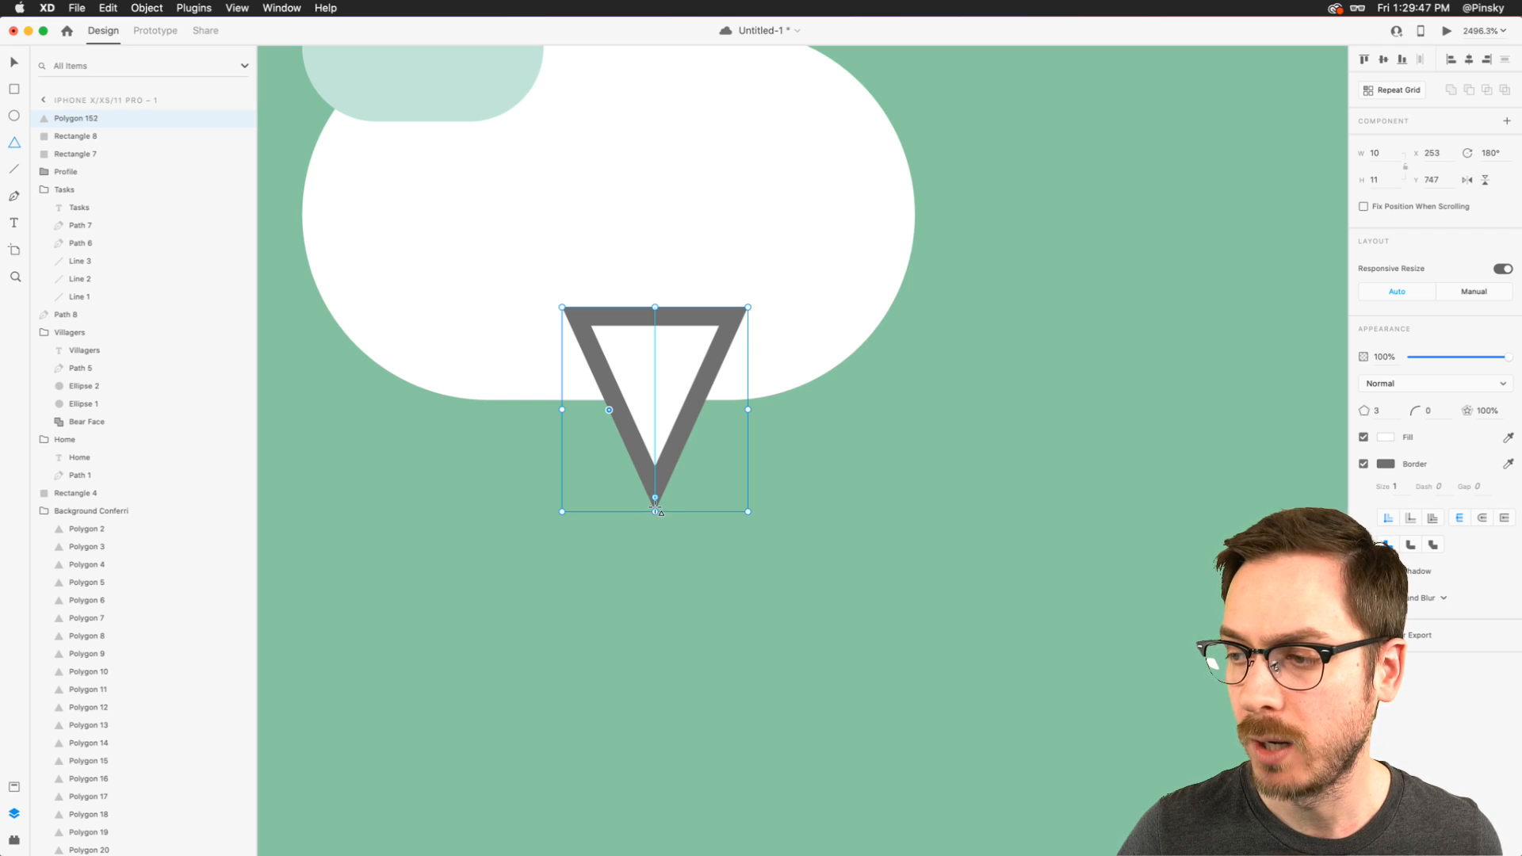
{"action": "left_click_drag", "start_coordinate": [658, 499], "coordinate": [654, 490]}
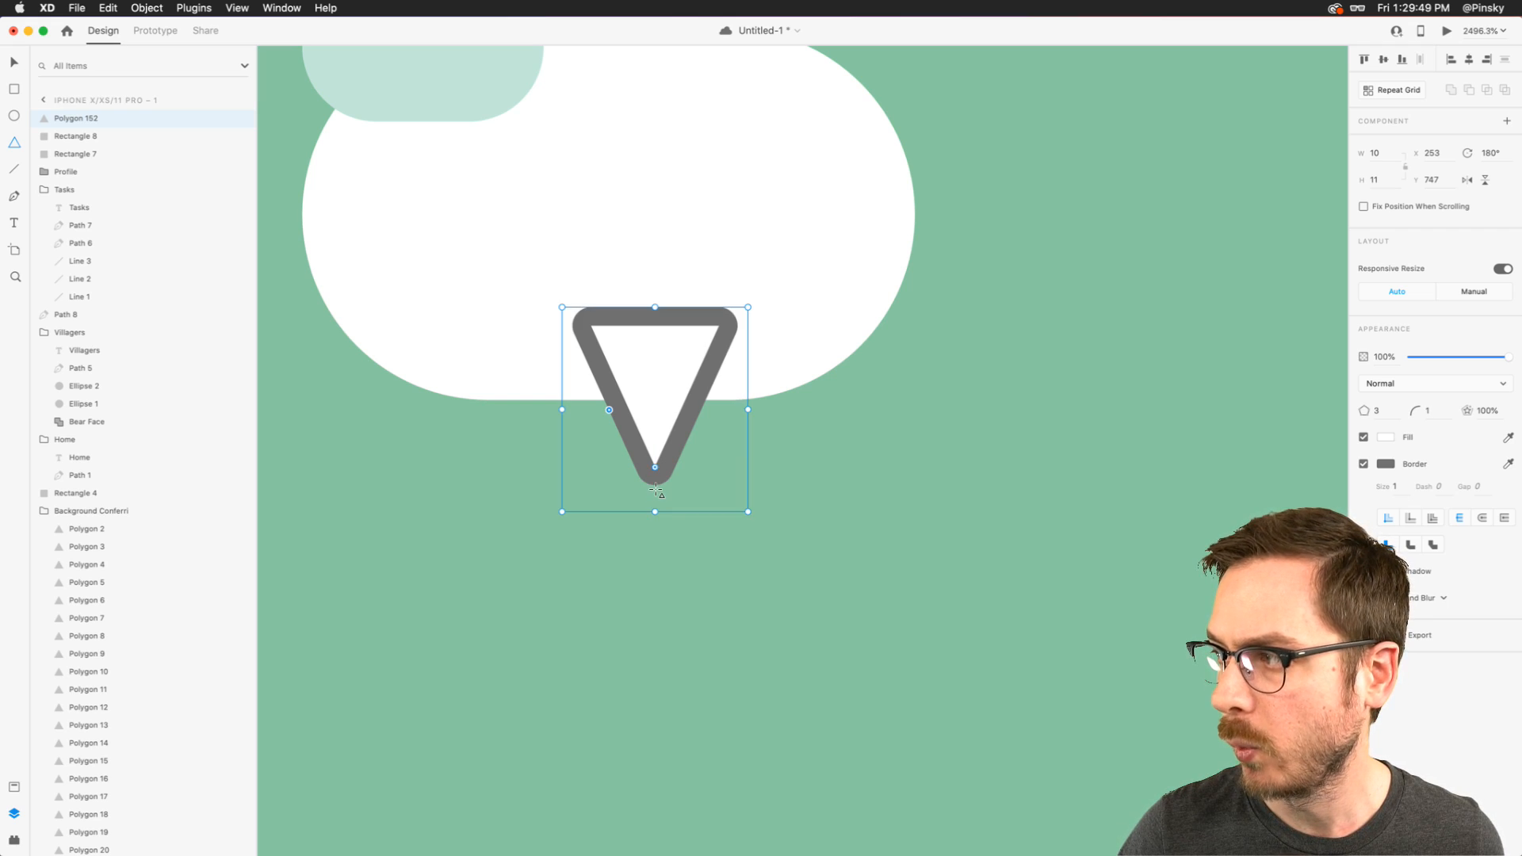
- Shift the triangle slightly left and unite it with the large rounded rectangle into a speech bubble
{"action": "left_click_drag", "start_coordinate": [663, 401], "coordinate": [615, 402]}
{"action": "left_click", "coordinate": [730, 316], "text": "shift"}
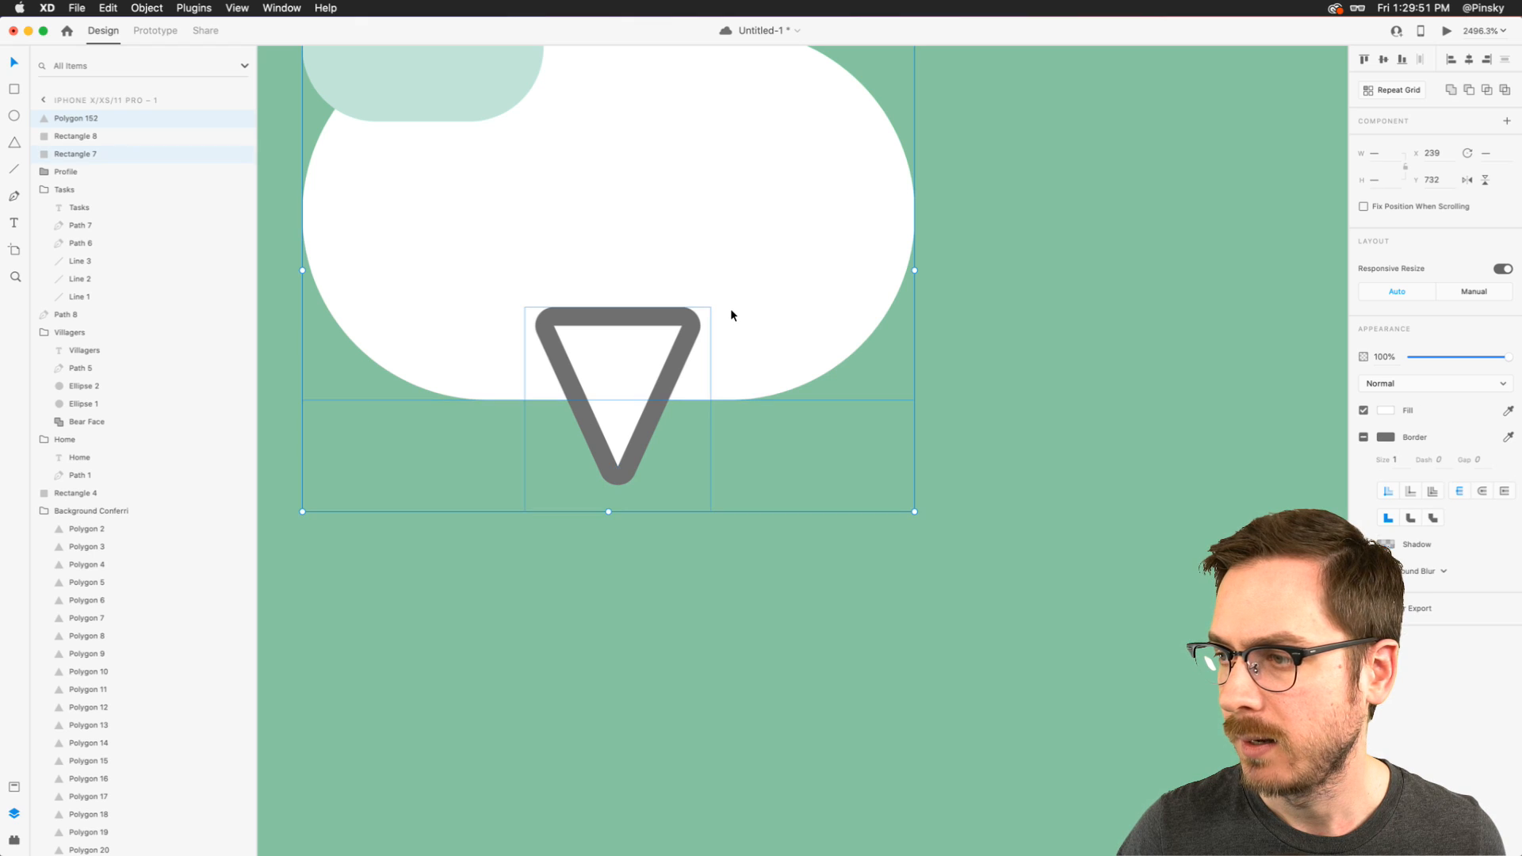
{"action": "left_click", "coordinate": [1451, 89]}
- Copy the Profile label, paste it outside its group and place it below the speech bubble at X 236
{"action": "scroll", "coordinate": [525, 345], "scroll_direction": "down", "scroll_amount": 10}
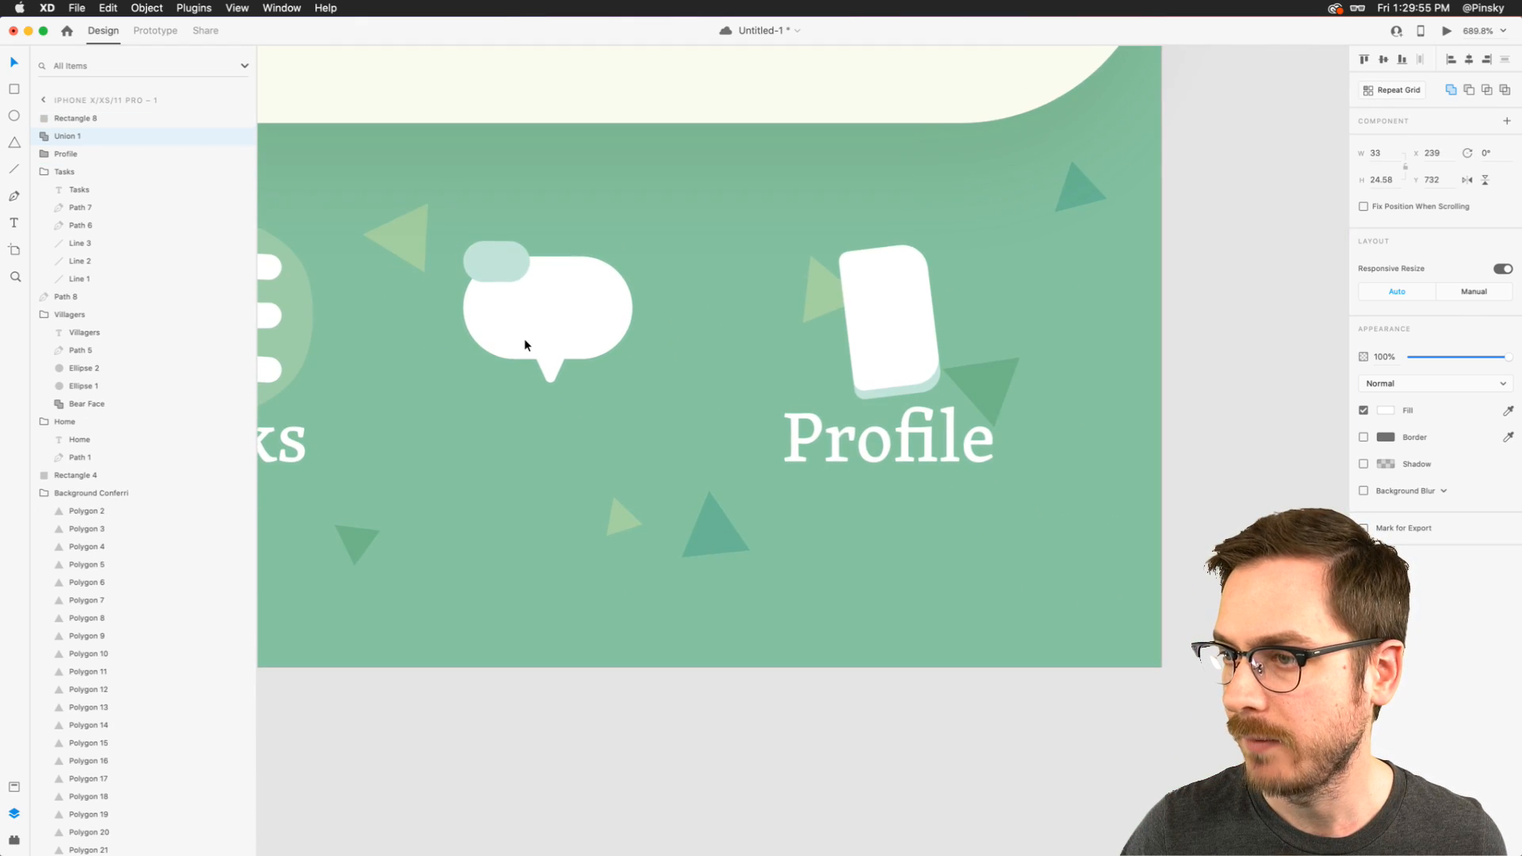
{"action": "scroll", "coordinate": [525, 345], "scroll_direction": "up", "scroll_amount": 5}
{"action": "scroll", "coordinate": [525, 339], "scroll_direction": "down", "scroll_amount": 5}
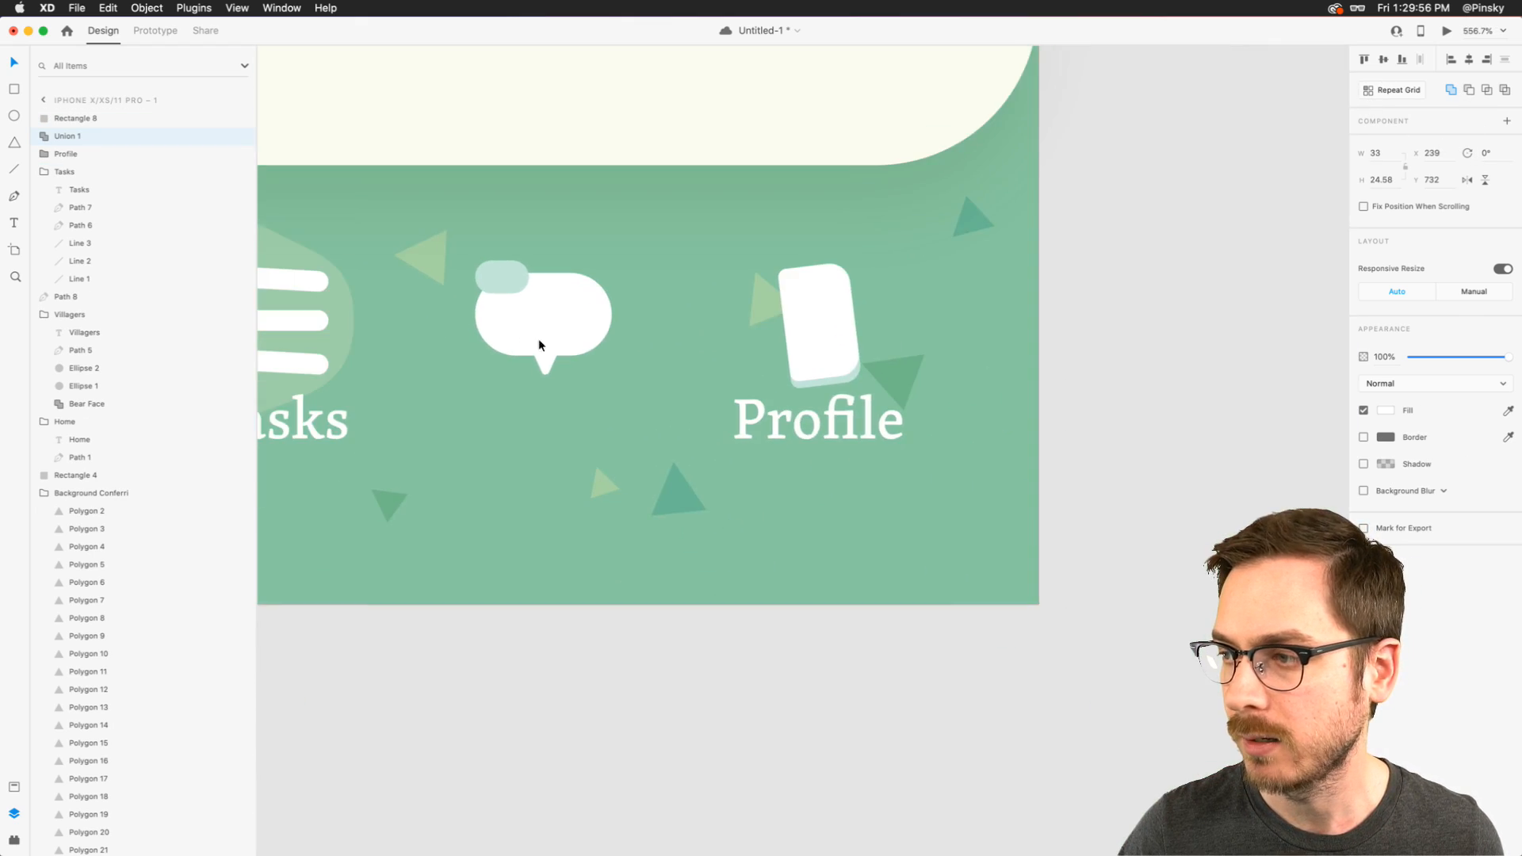
{"action": "double_click", "coordinate": [777, 421]}
{"action": "key", "text": "super+c"}
{"action": "left_click", "coordinate": [541, 398]}
{"action": "key", "text": "super+v"}
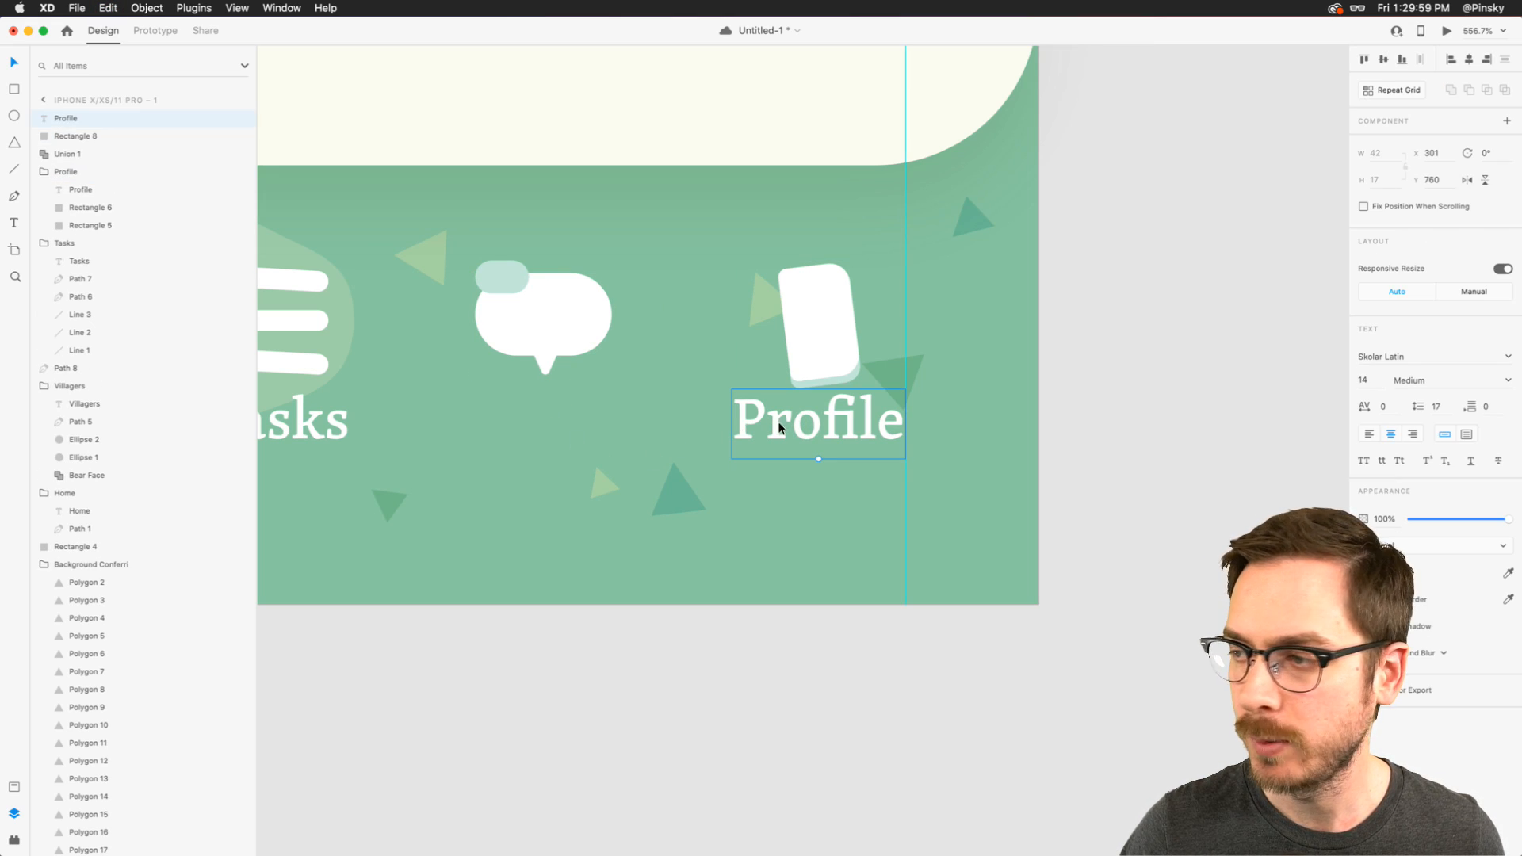
{"action": "left_click_drag", "start_coordinate": [777, 424], "coordinate": [506, 408]}
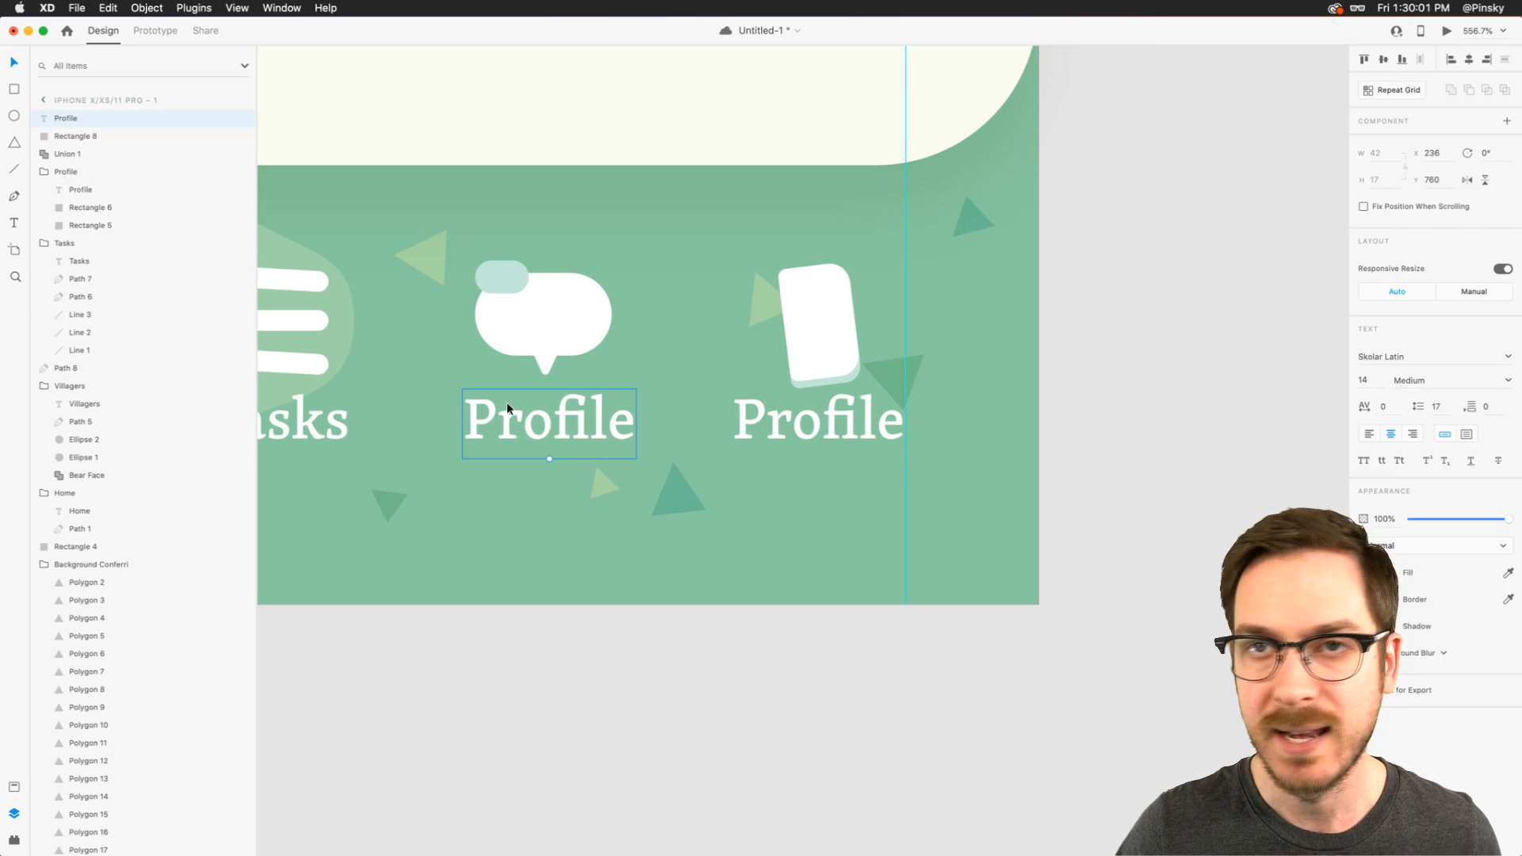
- Change the text of the label under the speech bubble to "Friends"
{"action": "double_click", "coordinate": [543, 421]}
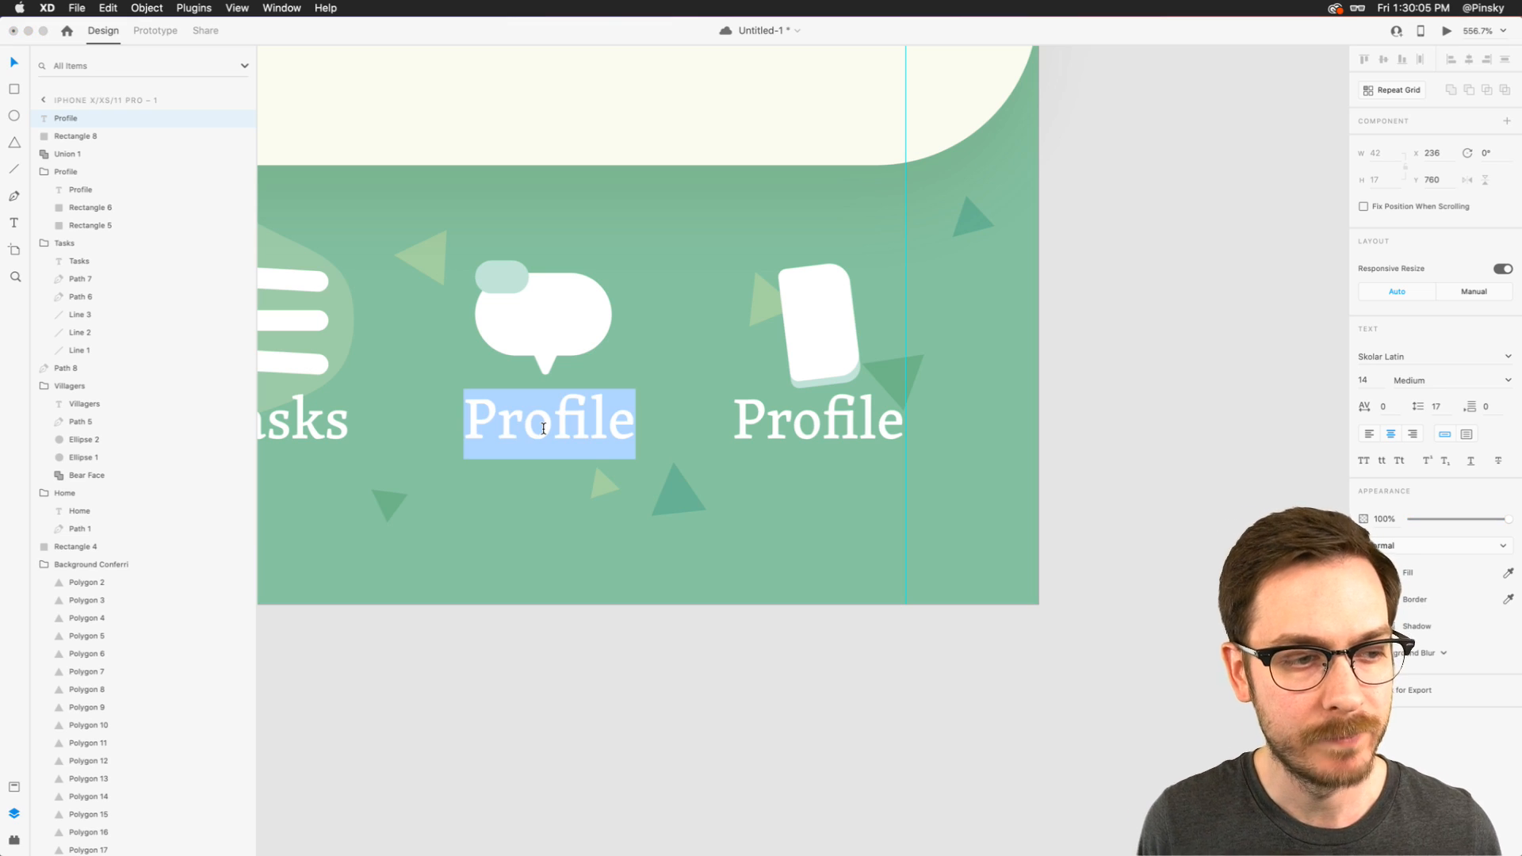
{"action": "type", "text": "Friends"}
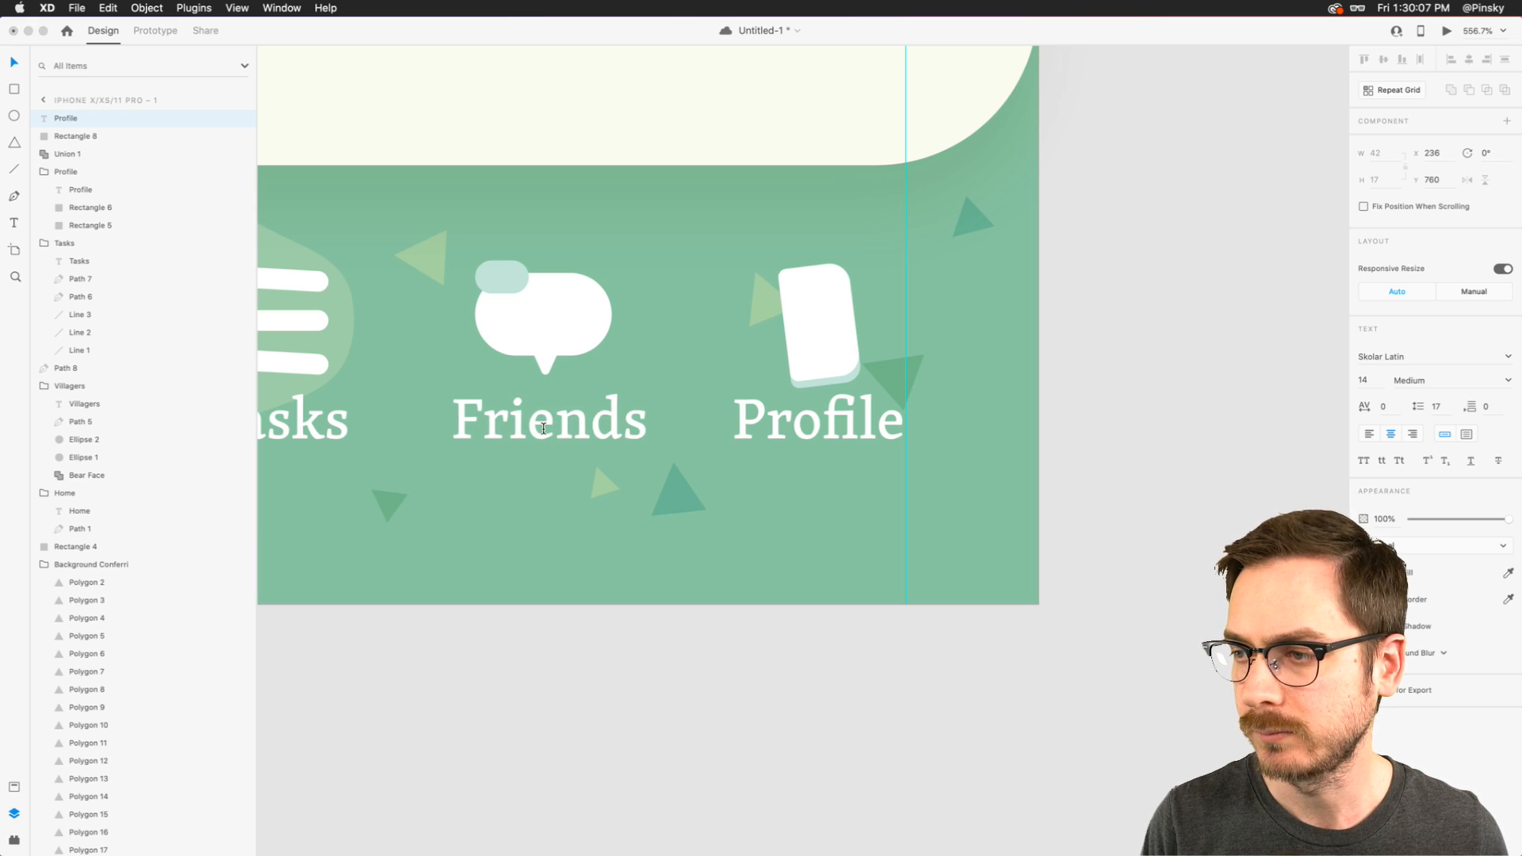
{"action": "key", "text": "Escape"}
- Group the Friends label with the speech bubble and small rounded rectangle, naming the group Friends
{"action": "left_click", "coordinate": [536, 333], "text": "shift"}
{"action": "left_click", "coordinate": [503, 273], "text": "shift"}
{"action": "key", "text": "super+g"}
{"action": "double_click", "coordinate": [65, 120]}
{"action": "type", "text": "Friends"}
{"action": "key", "text": "Return"}
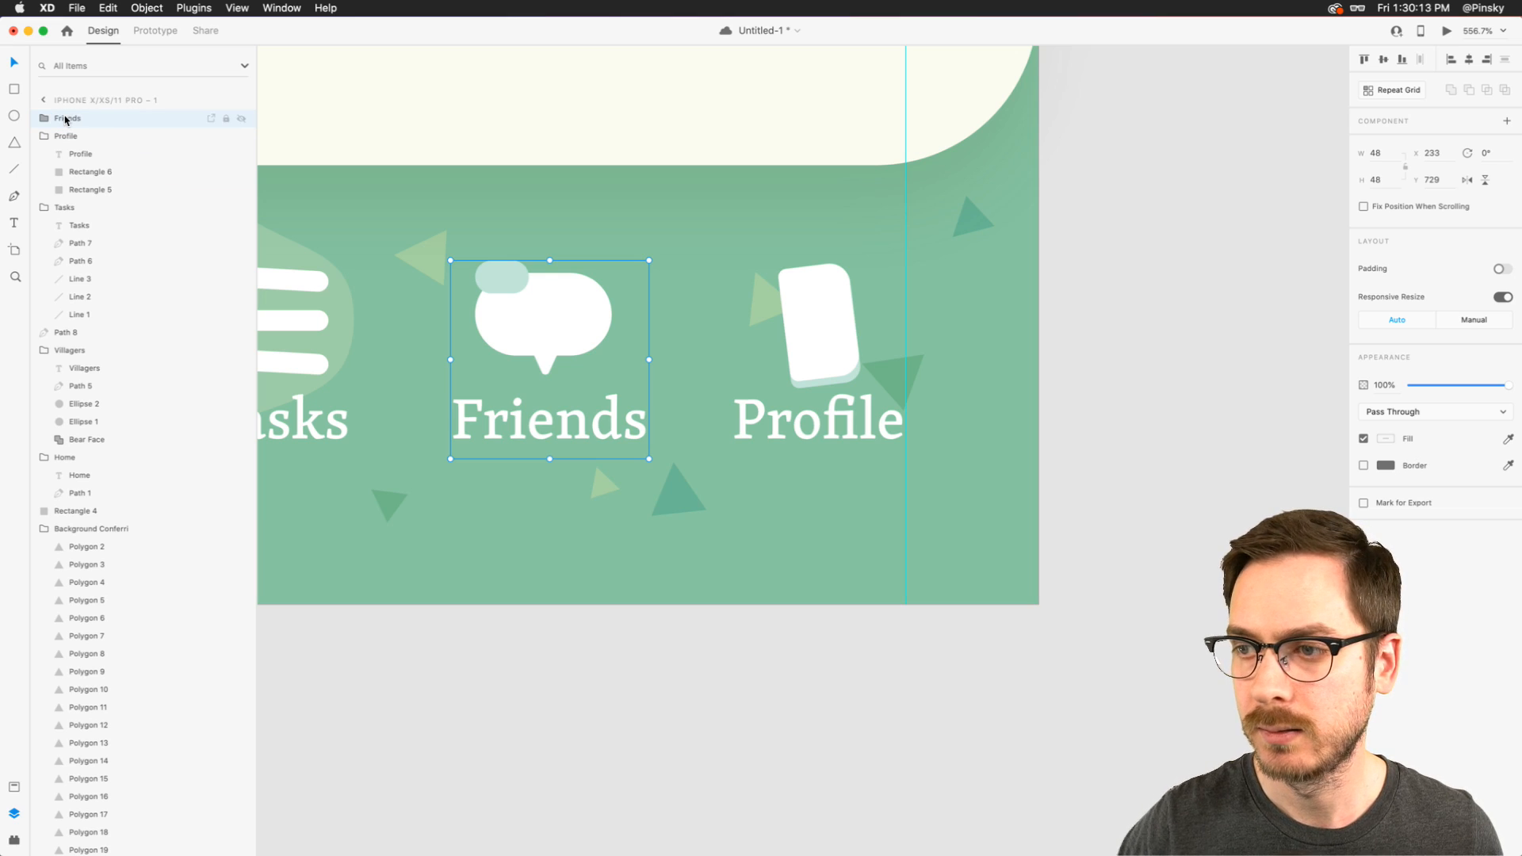
- Collapse the Tasks, Villagers and Home layer groups and send the translucent green blob (Path 8) backward to sit below the Home group
{"action": "key", "text": "super+minus"}
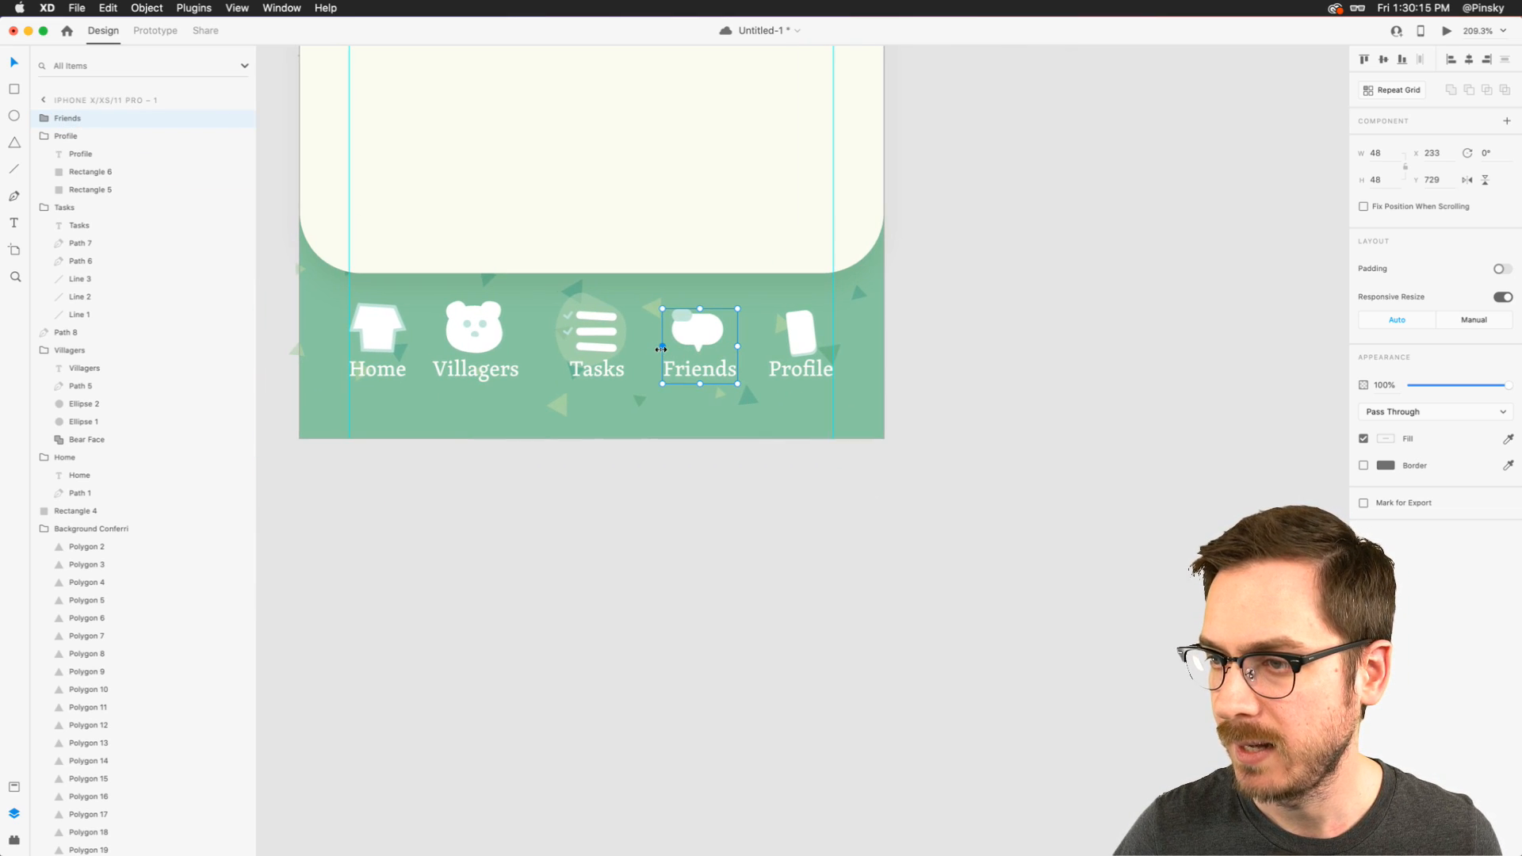
{"action": "left_click", "coordinate": [592, 326]}
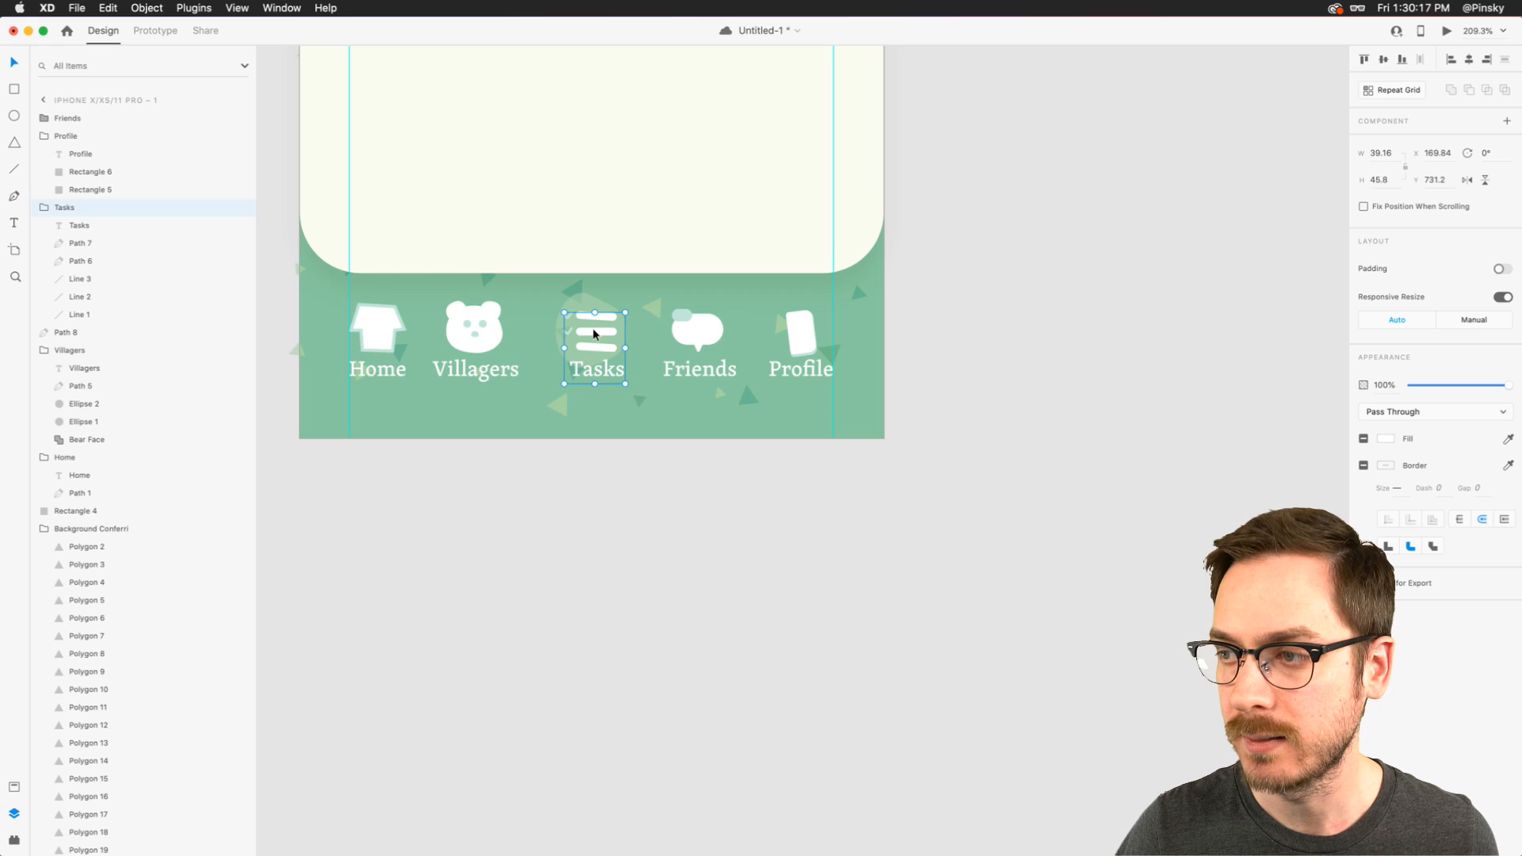
{"action": "left_click", "coordinate": [43, 208]}
{"action": "left_click", "coordinate": [45, 242]}
{"action": "left_click", "coordinate": [45, 261]}
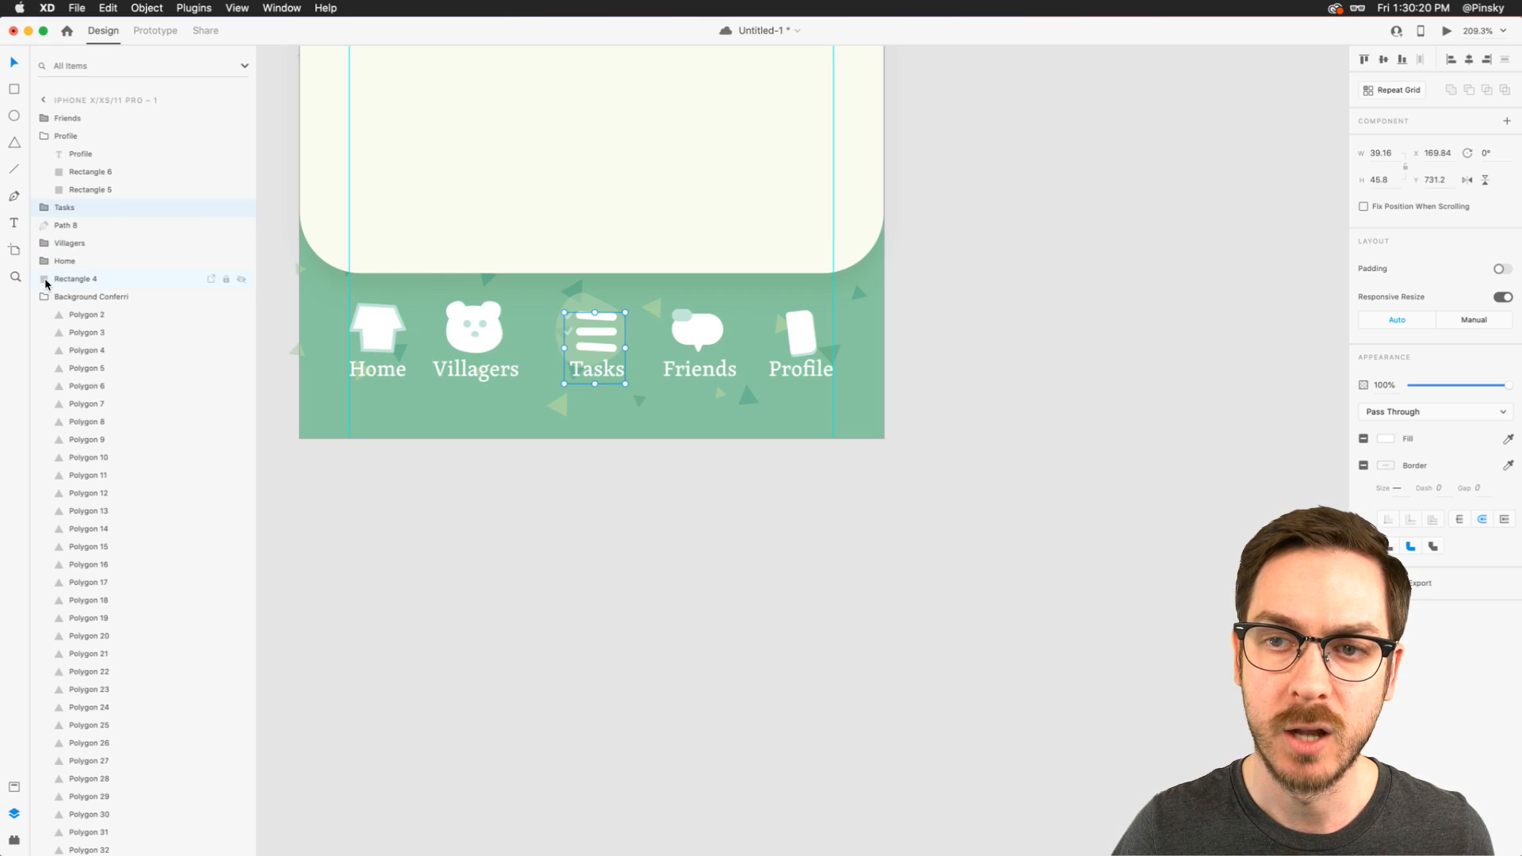
{"action": "left_click", "coordinate": [65, 222]}
{"action": "key", "text": "super+bracketleft"}
{"action": "key", "text": "super+bracketleft"}
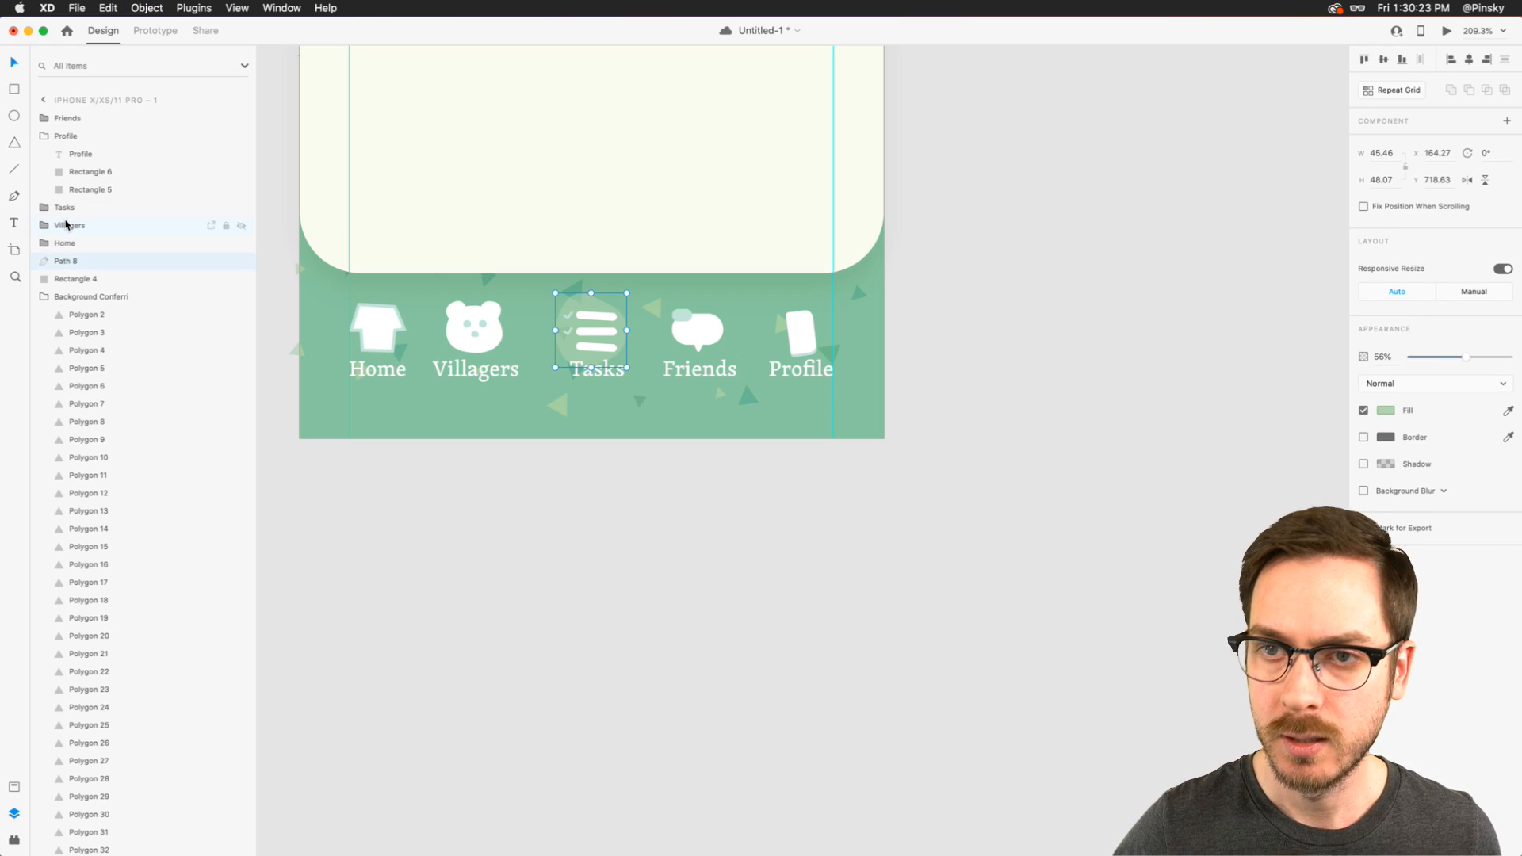
- Distribute the Home, Villagers, Tasks, Friends and Profile groups horizontally
{"action": "left_click", "coordinate": [69, 239]}
{"action": "left_click", "coordinate": [68, 118], "text": "shift"}
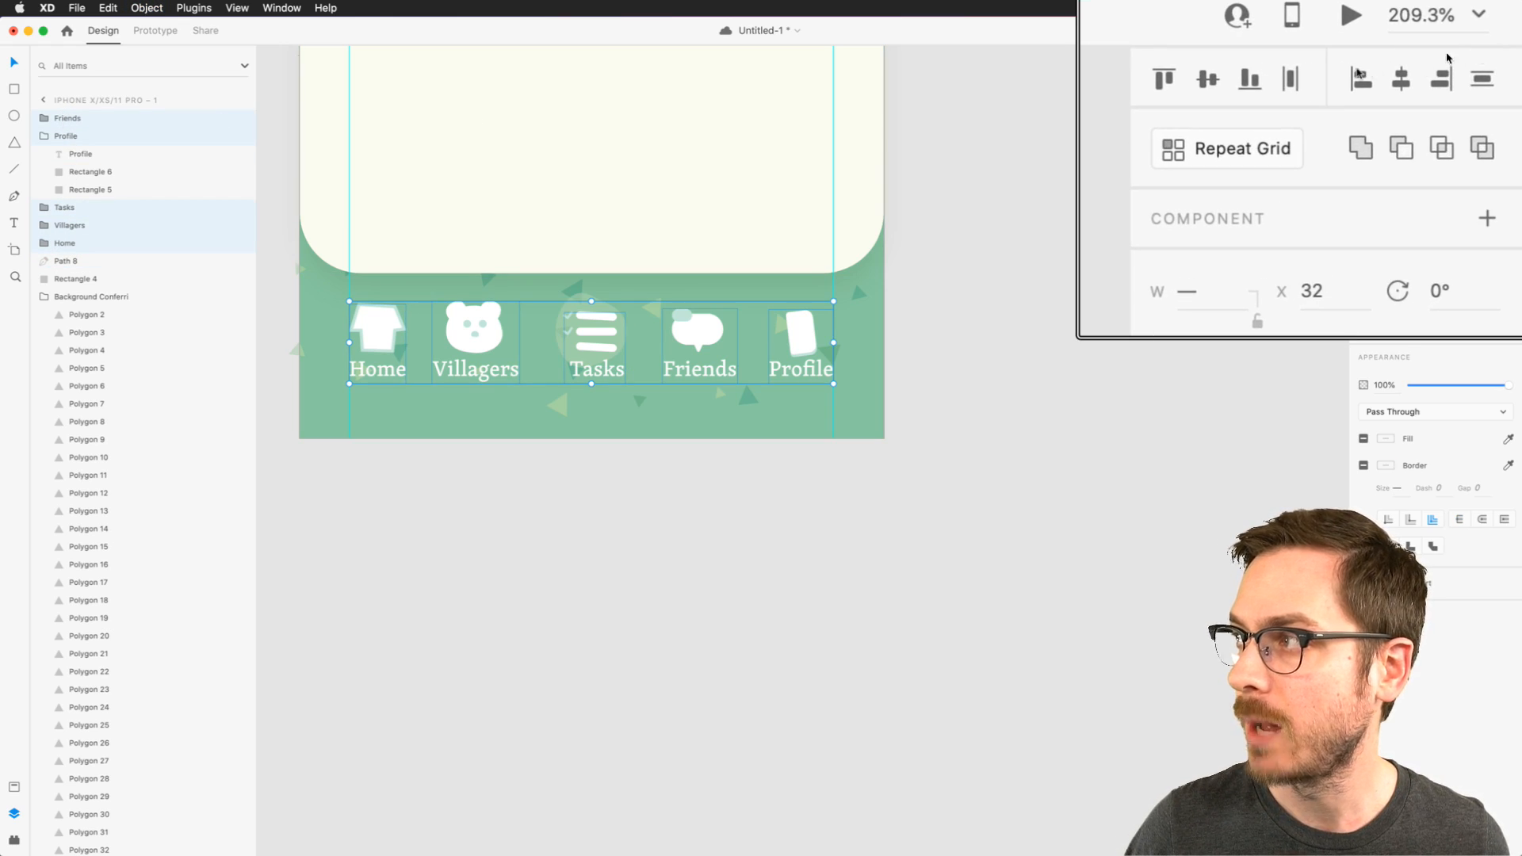
{"action": "left_click", "coordinate": [1291, 80]}
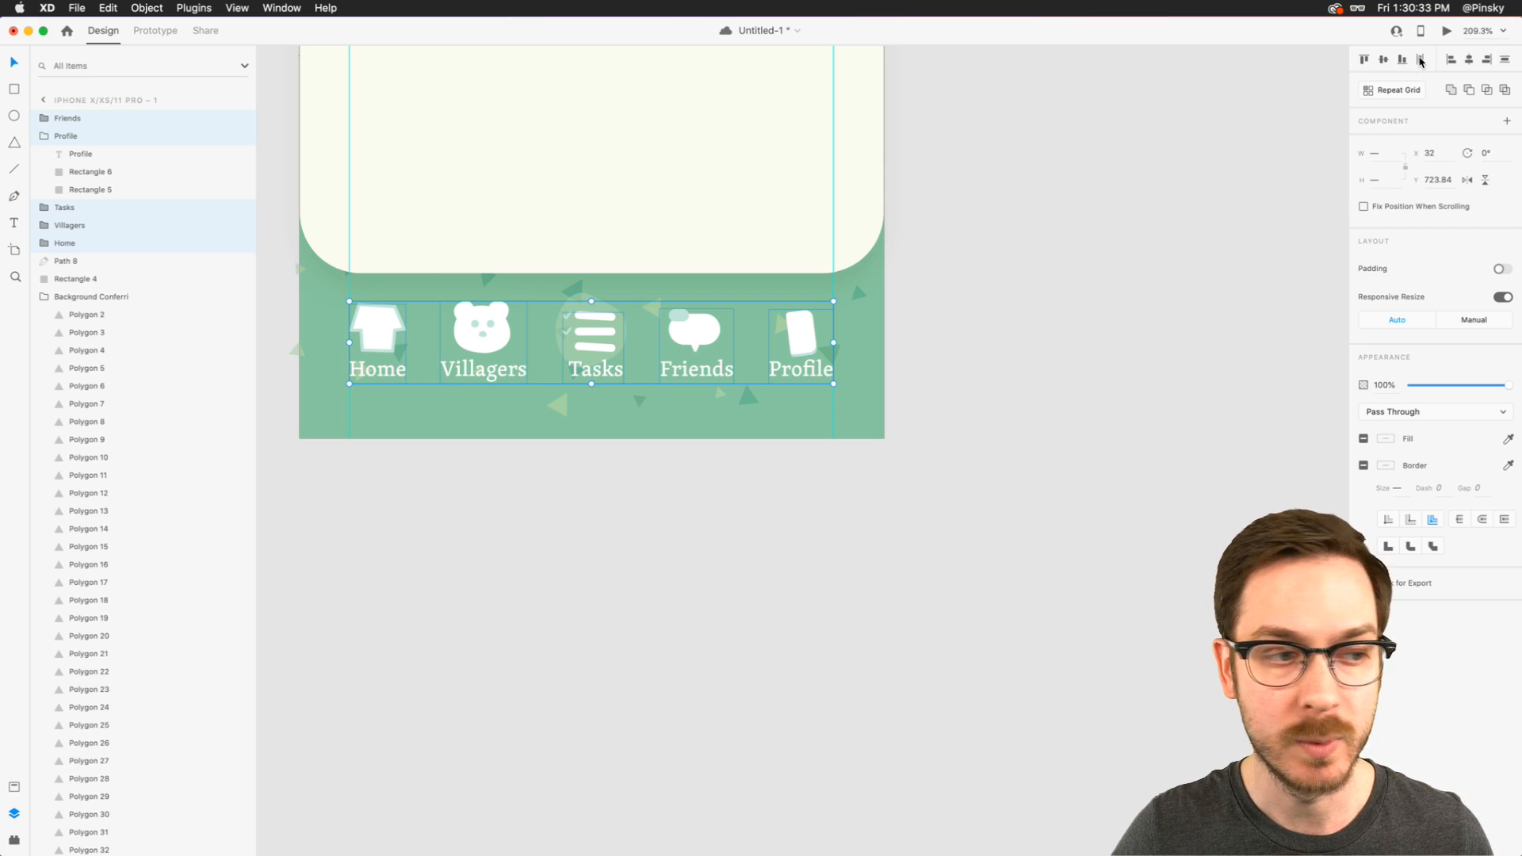
- Preview the screen to check the navigation spacing and close the preview
{"action": "left_click", "coordinate": [69, 264]}
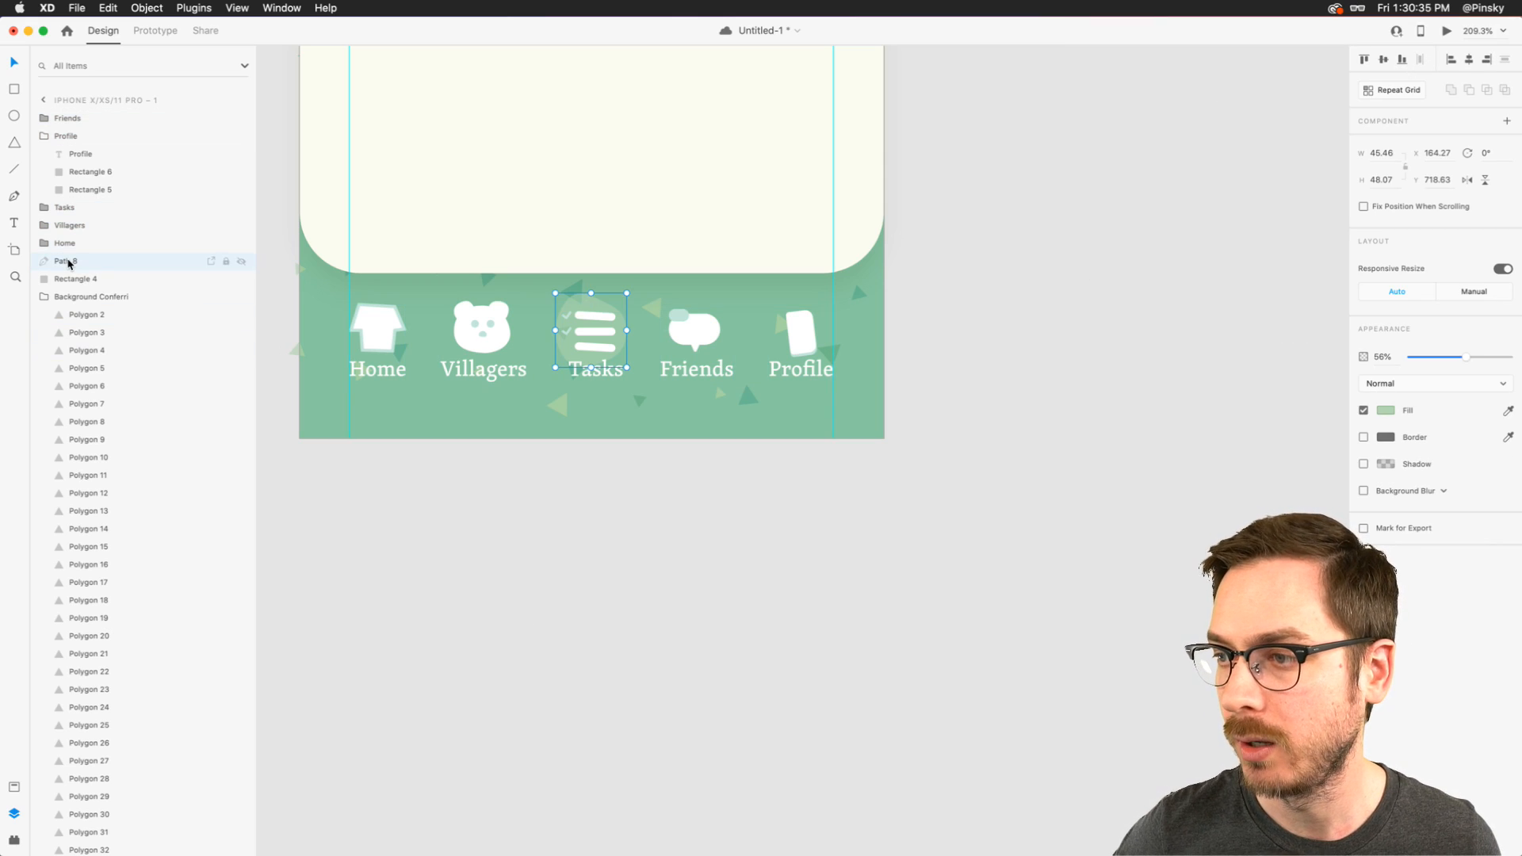
{"action": "key", "text": "super+Return"}
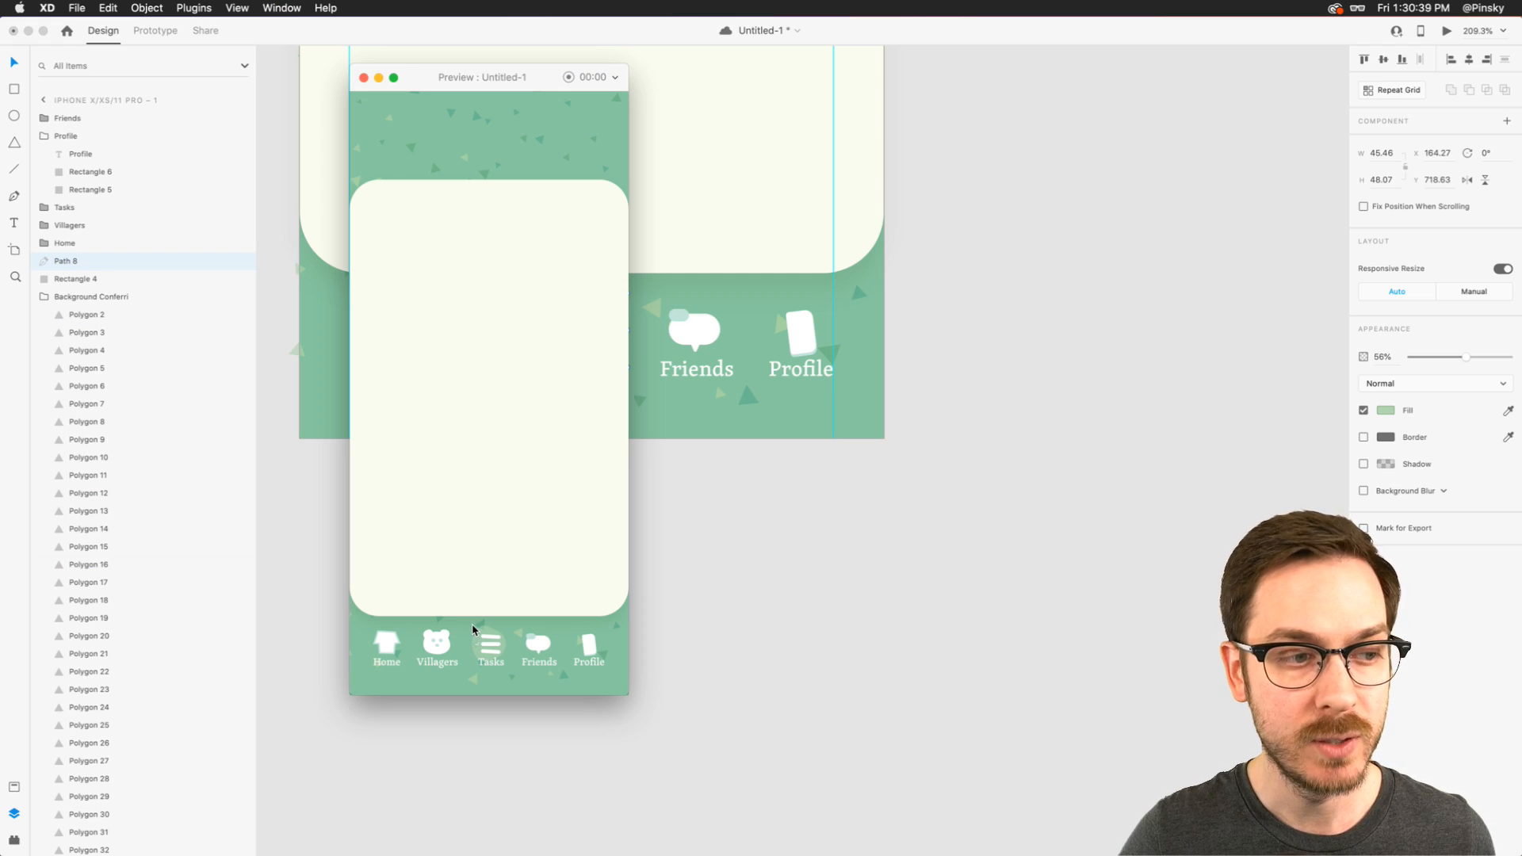
{"action": "key", "text": "super+w"}
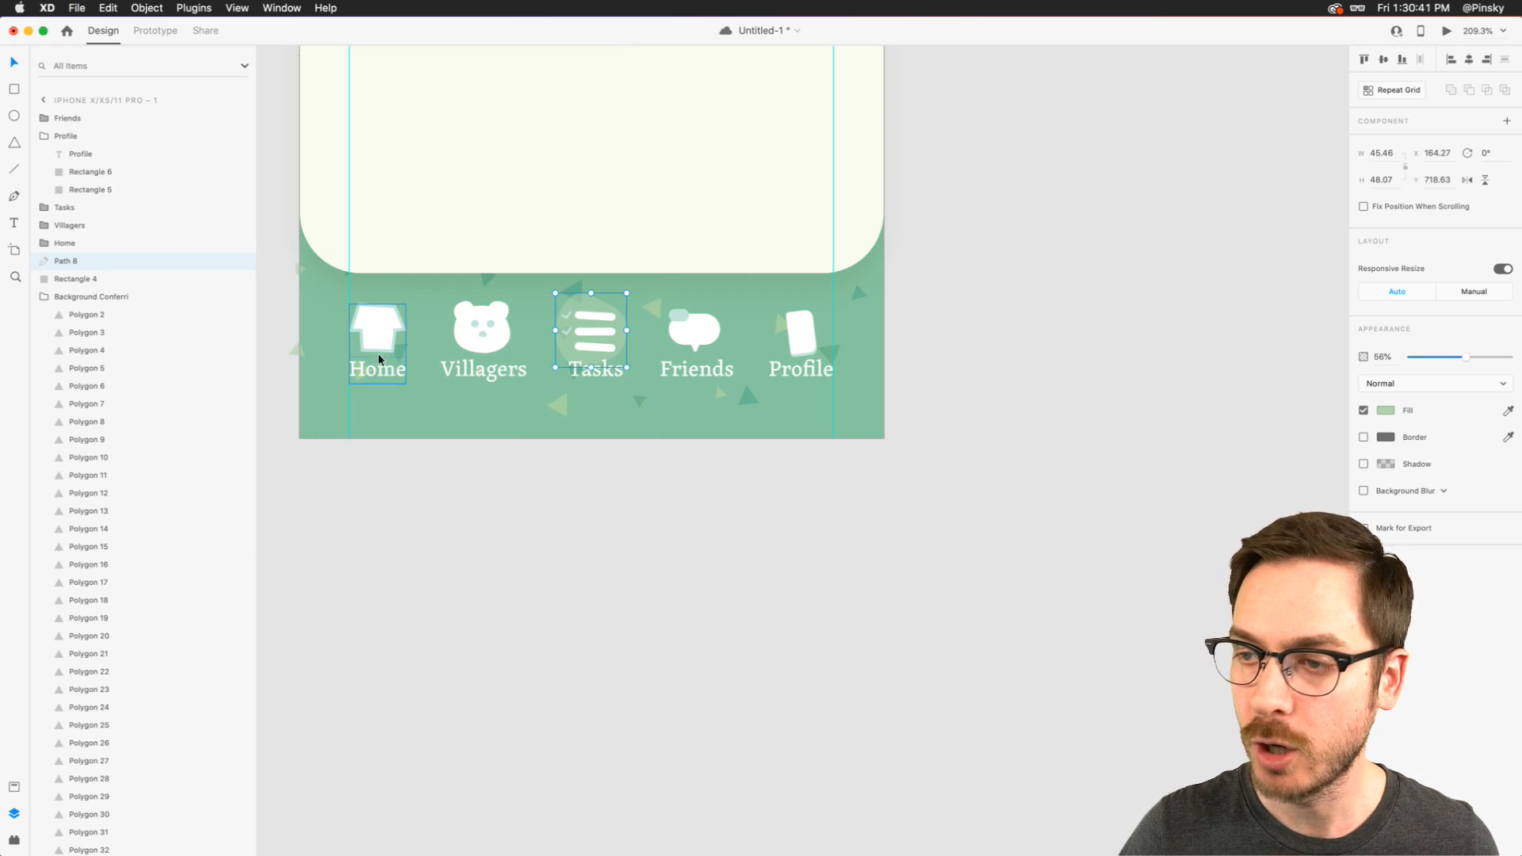
- Nudge the text labels of all five navigation items down together to Y 765
{"action": "double_click", "coordinate": [376, 368]}
{"action": "left_click", "coordinate": [479, 369], "text": "shift"}
{"action": "left_click", "coordinate": [596, 369], "text": "shift"}
{"action": "left_click", "coordinate": [696, 368], "text": "shift"}
{"action": "left_click", "coordinate": [799, 366], "text": "shift"}
{"action": "key", "text": "Down"}
{"action": "key", "text": "Down"}
{"action": "key", "text": "Down"}
{"action": "key", "text": "Down"}
{"action": "key", "text": "Down"}
{"action": "key", "text": "Down"}
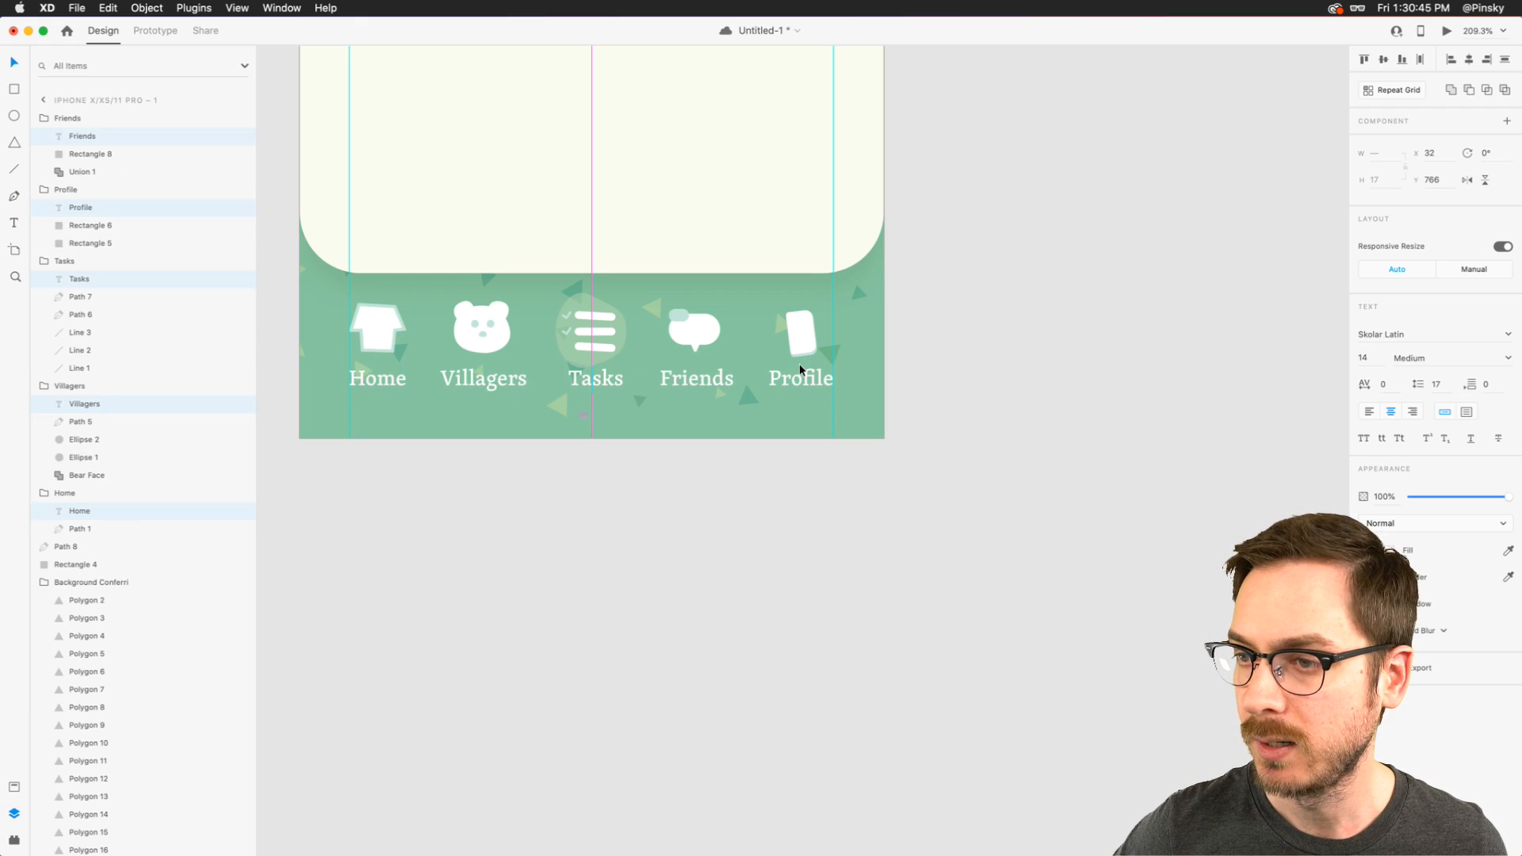
{"action": "key", "text": "Up"}
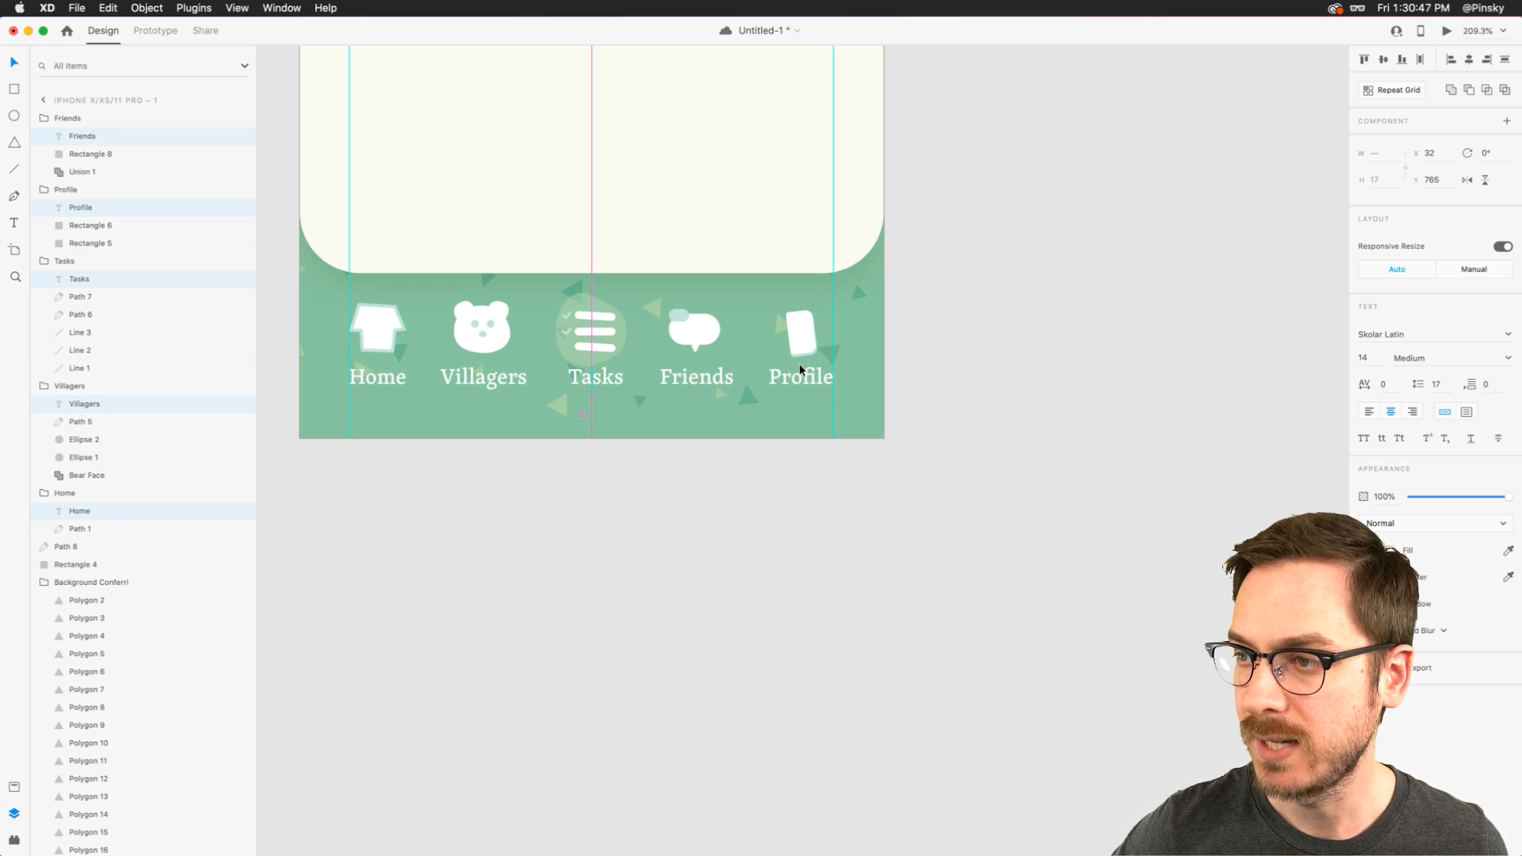
{"action": "key", "text": "Escape"}
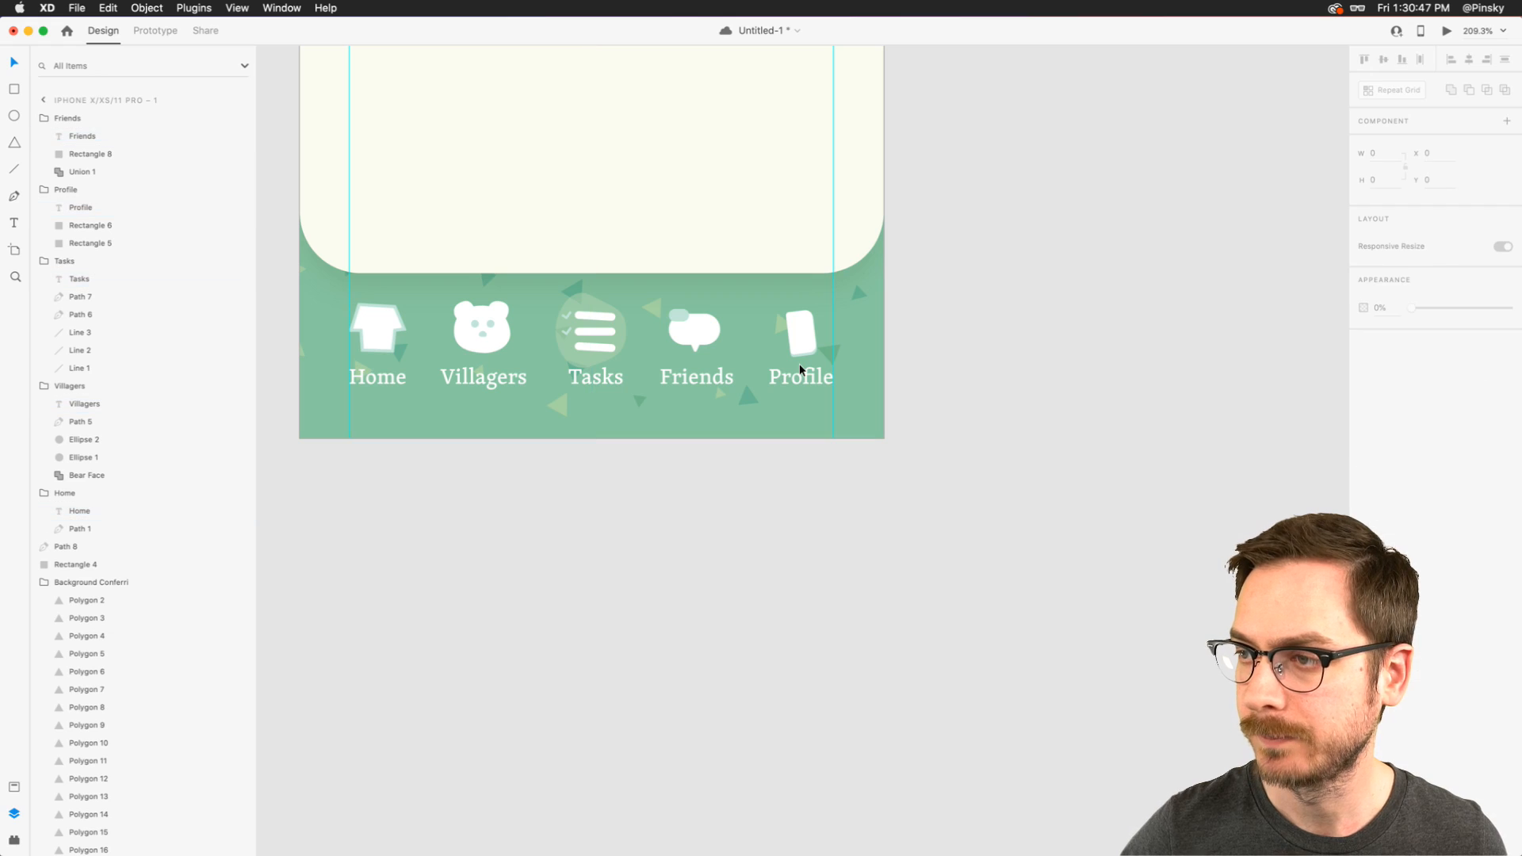
- Preview the screen again to check the label positions under the icons and close the preview
{"action": "left_click", "coordinate": [484, 194]}
{"action": "key", "text": "super+Return"}
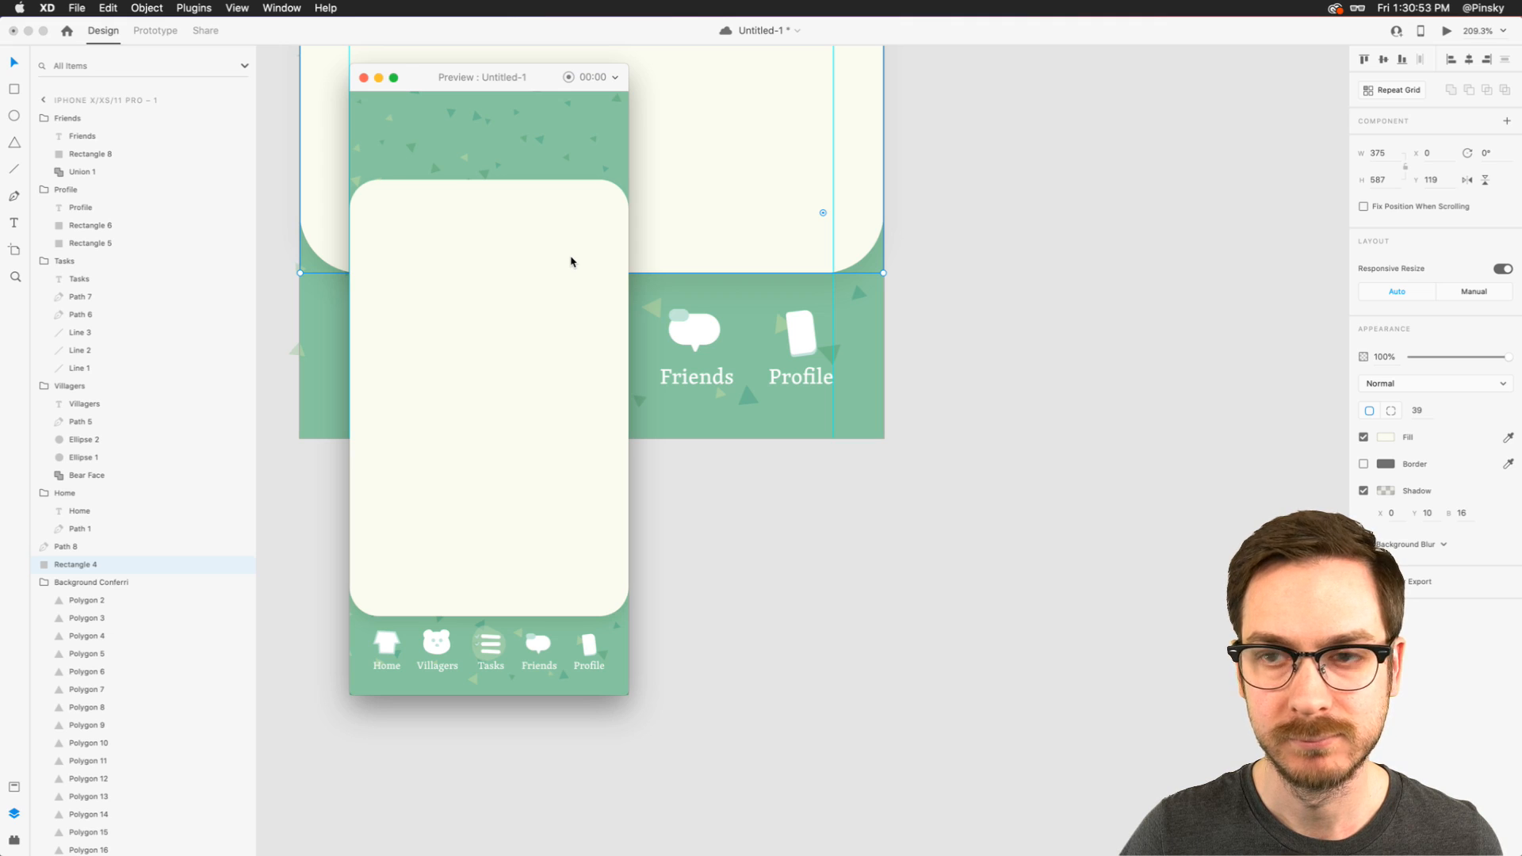
{"action": "key", "text": "super+w"}
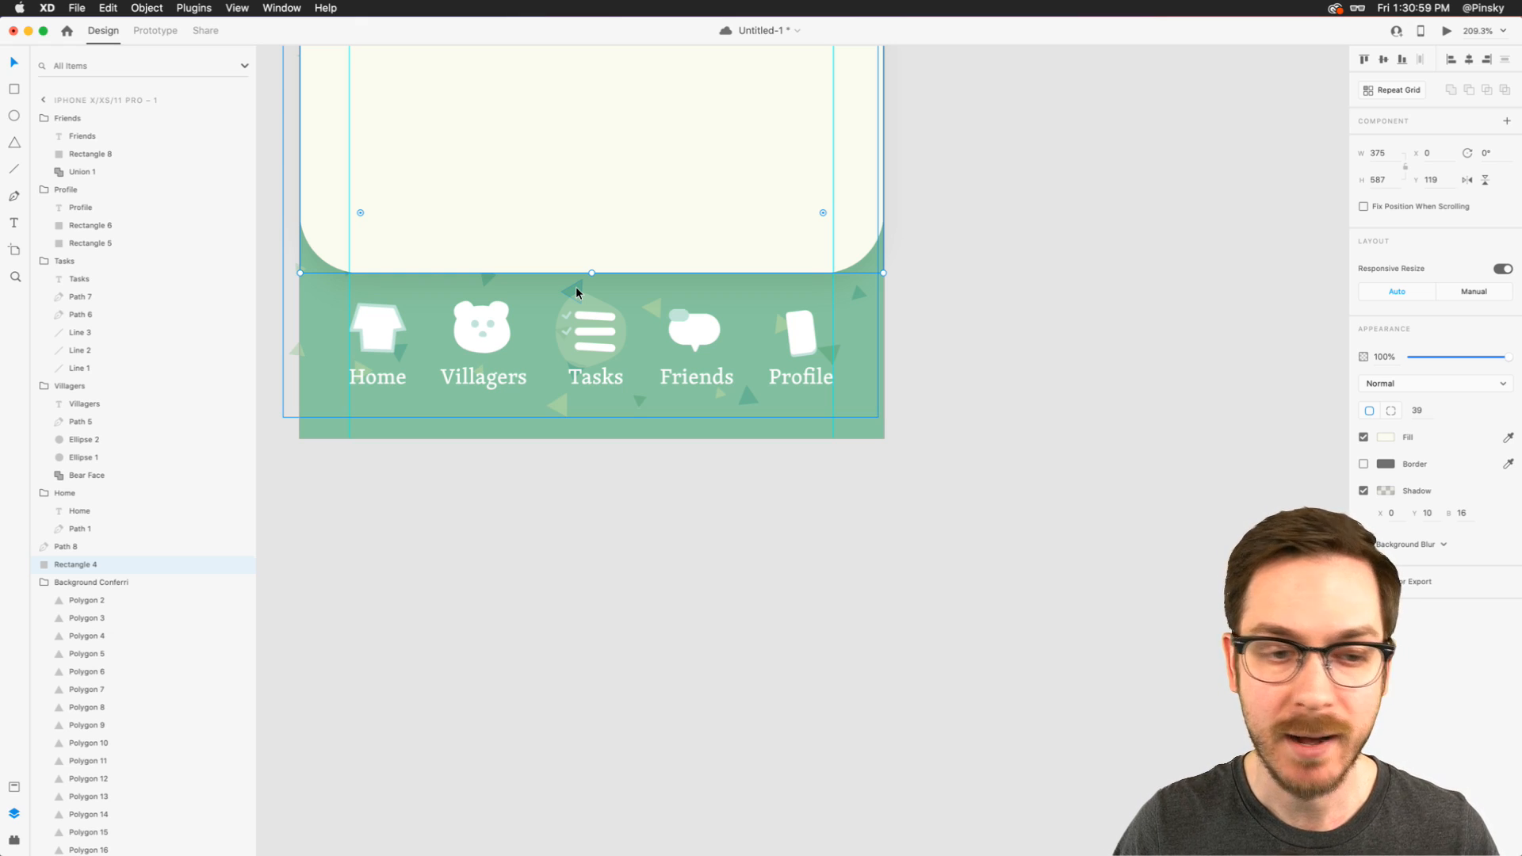
- Draw a 5 by 5 circle inside the Friends speech bubble at X 244, Y 740
{"action": "scroll", "coordinate": [724, 328], "scroll_direction": "up", "scroll_amount": 5}
{"action": "scroll", "coordinate": [728, 331], "scroll_direction": "up", "scroll_amount": 2}
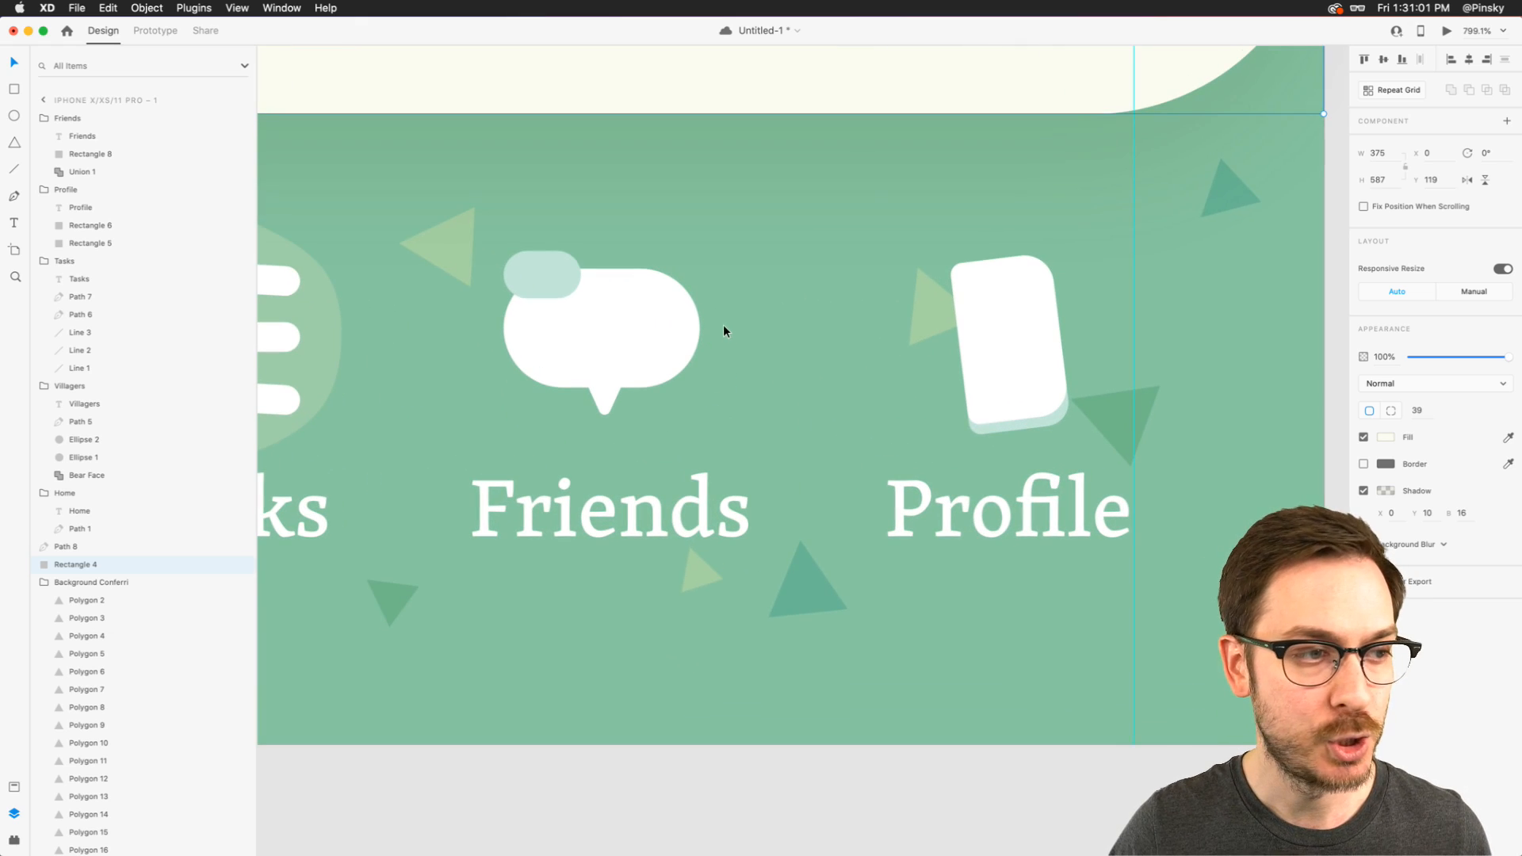
{"action": "scroll", "coordinate": [703, 329], "scroll_direction": "up", "scroll_amount": 2}
{"action": "left_click", "coordinate": [568, 309]}
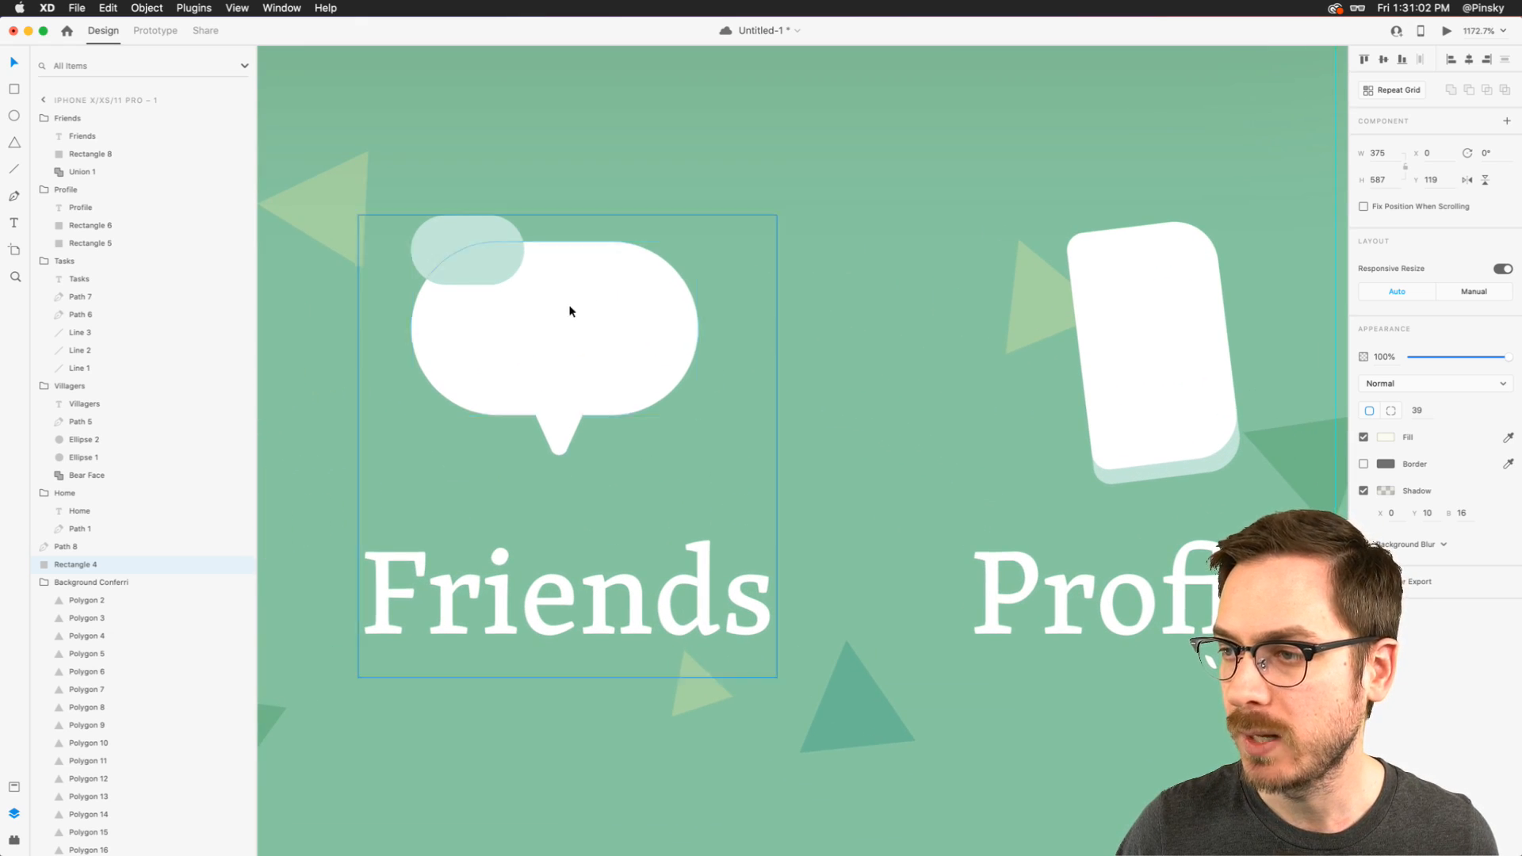
{"action": "double_click", "coordinate": [488, 331]}
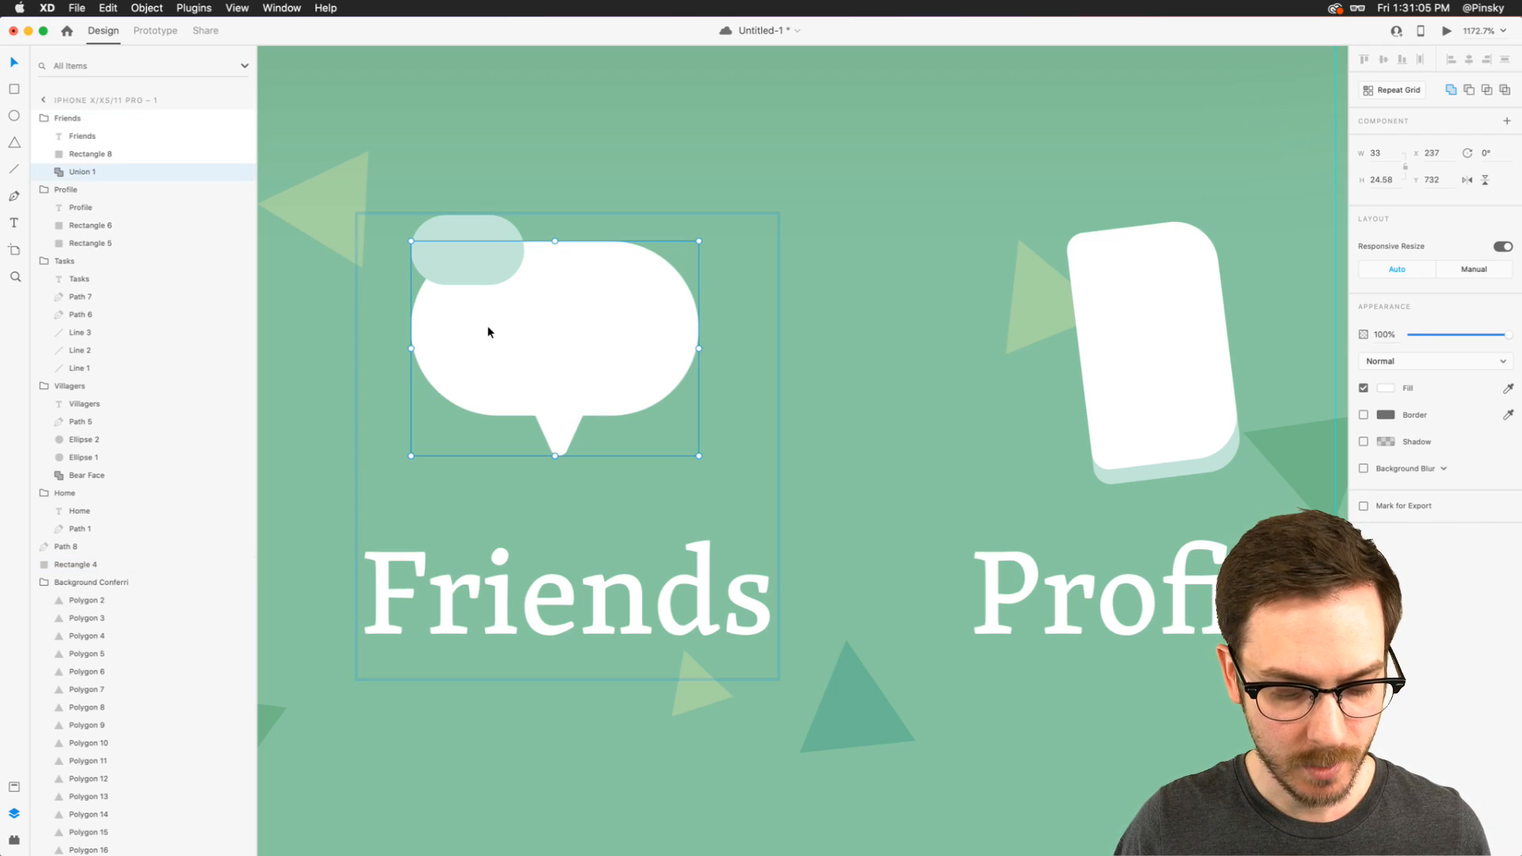
{"action": "key", "text": "e"}
{"action": "left_click_drag", "start_coordinate": [472, 311], "coordinate": [524, 357]}
- Fill the small circle with the light mint sampled from the small rounded rectangle and remove its border
{"action": "key", "text": "i"}
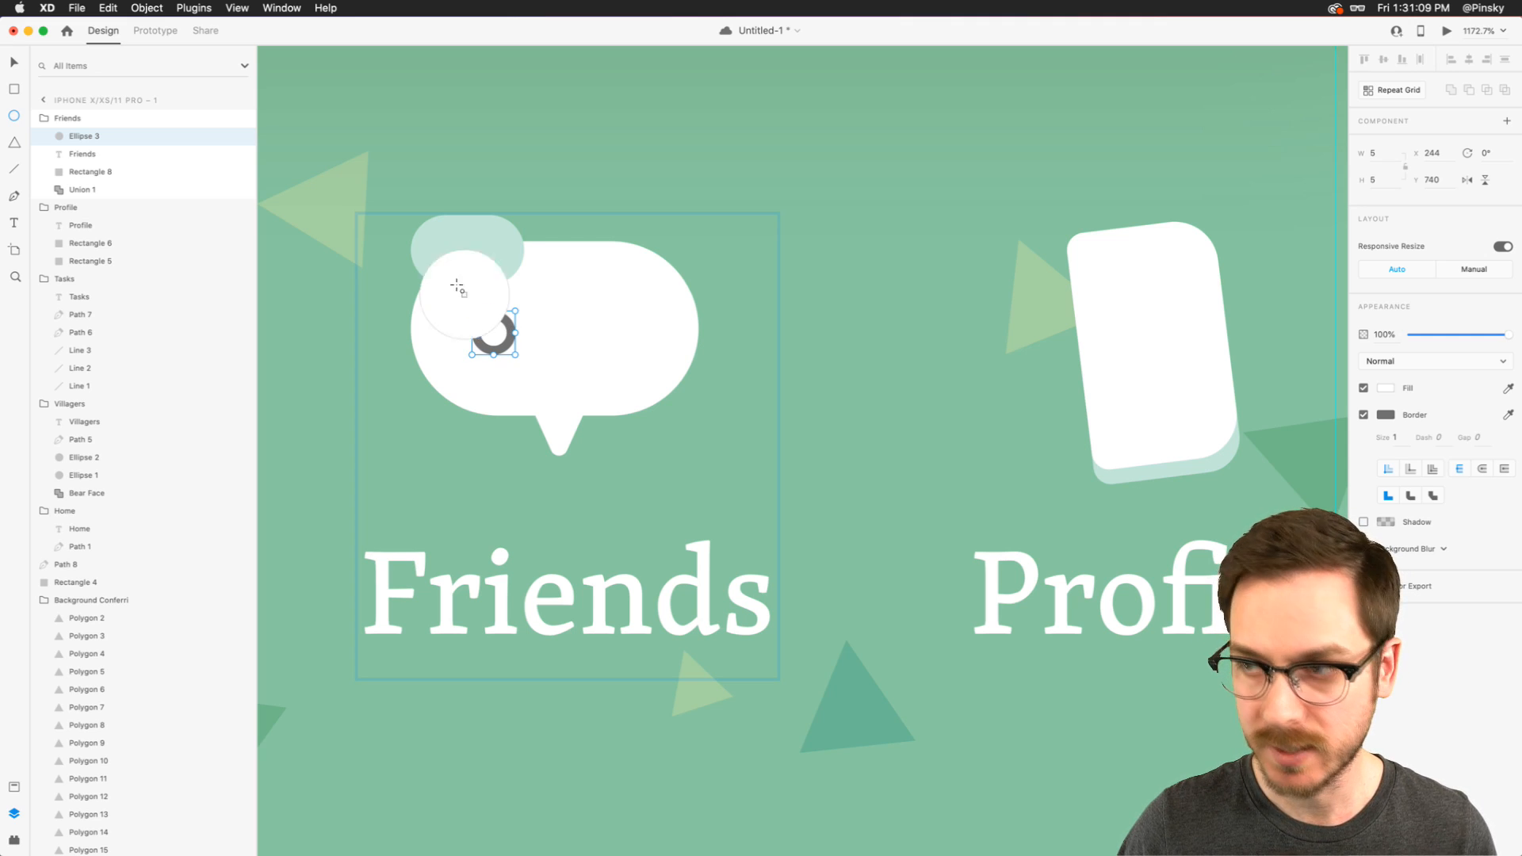
{"action": "left_click", "coordinate": [463, 269]}
{"action": "left_click", "coordinate": [1363, 414]}
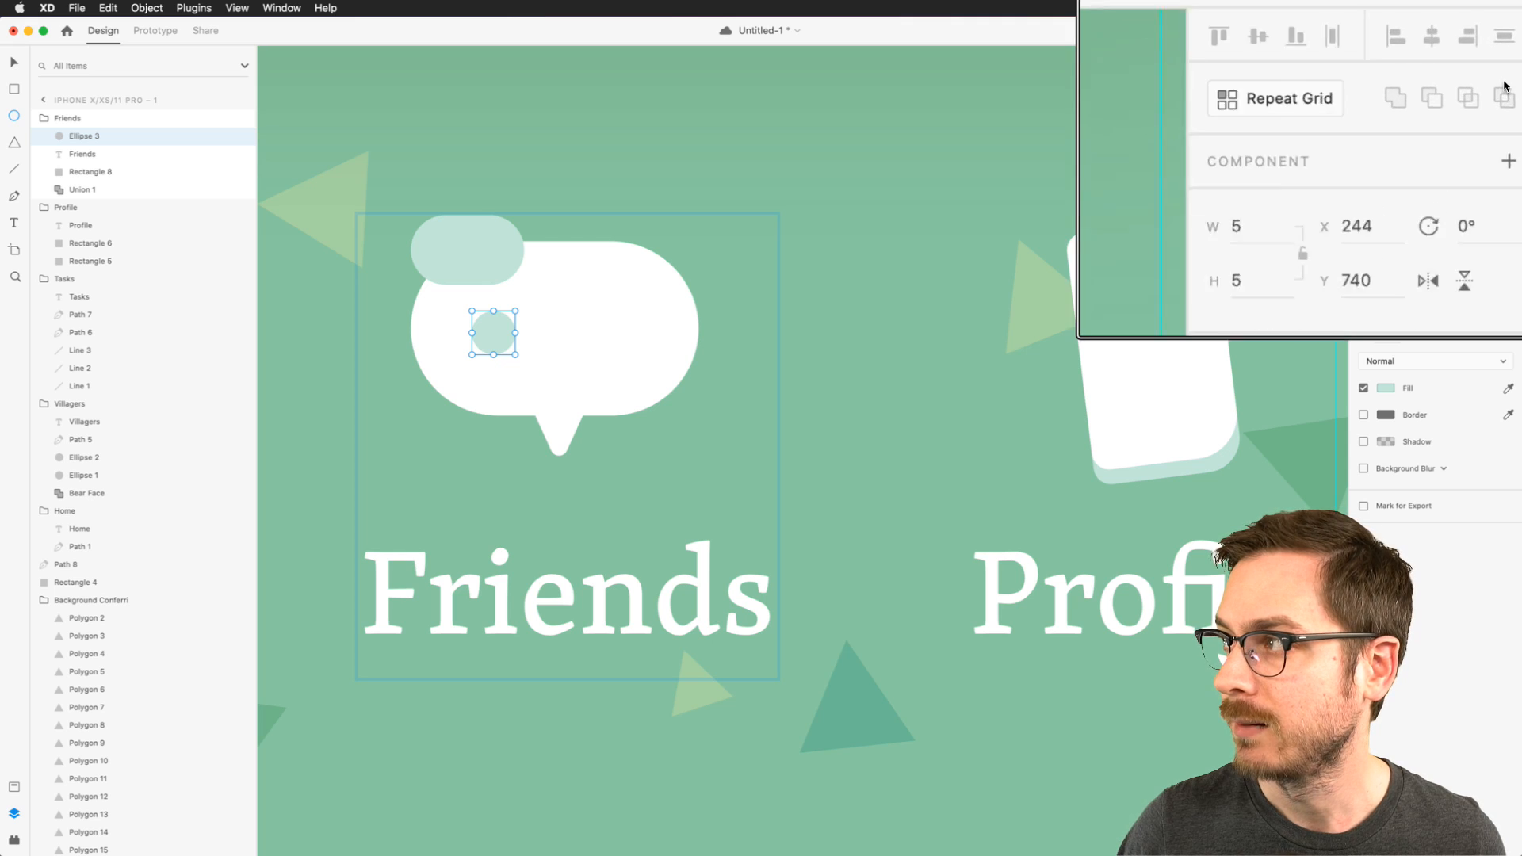
- Turn the circle into a repeat grid of three evenly spaced dots, 19 wide, across the speech bubble
{"action": "left_click", "coordinate": [1395, 91]}
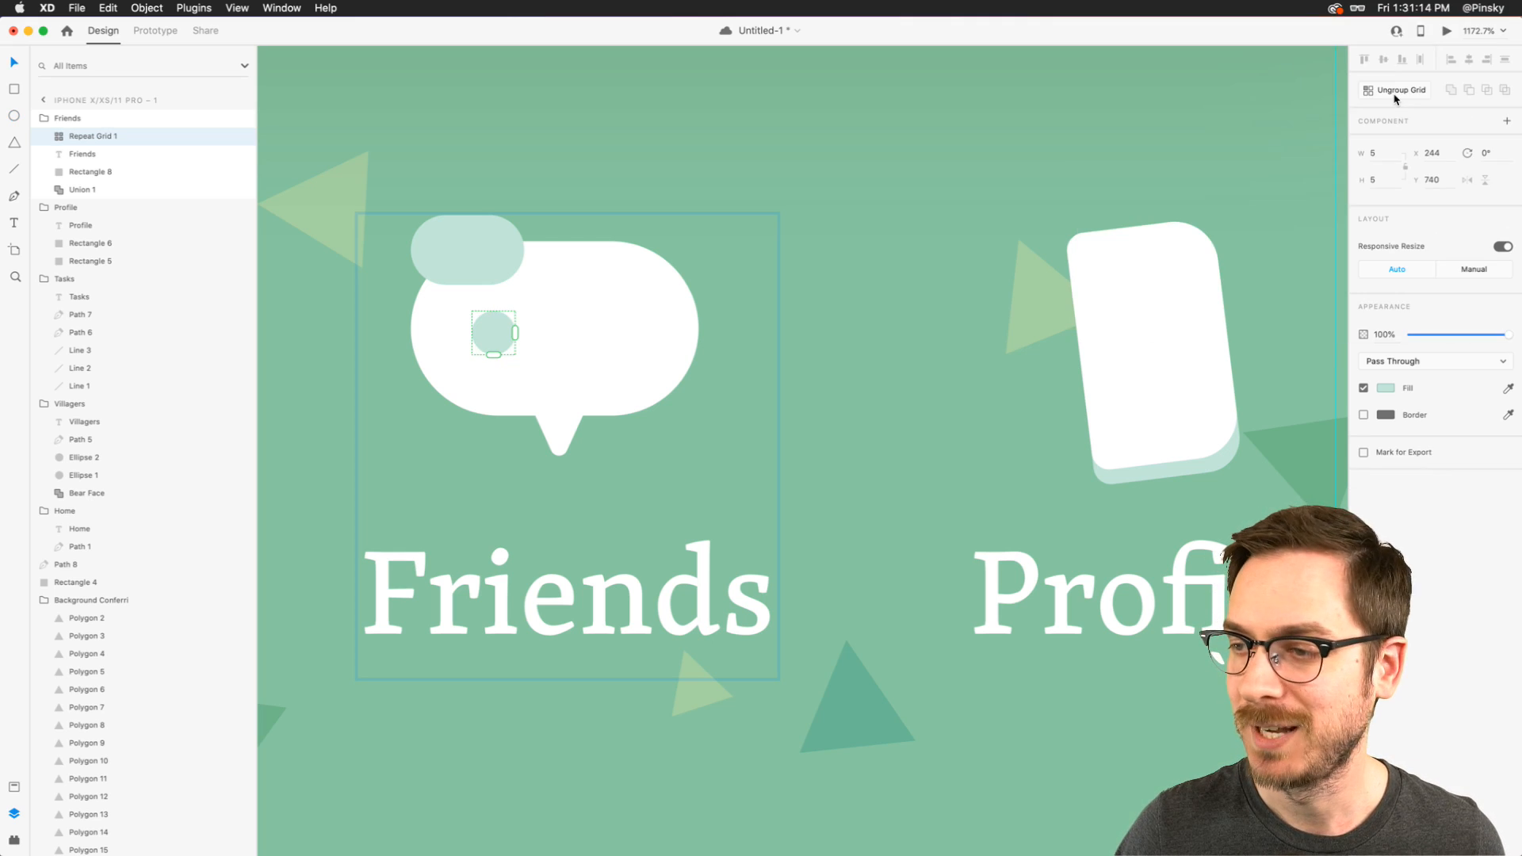
{"action": "left_click_drag", "start_coordinate": [513, 341], "coordinate": [956, 362]}
{"action": "left_click_drag", "start_coordinate": [872, 337], "coordinate": [558, 369]}
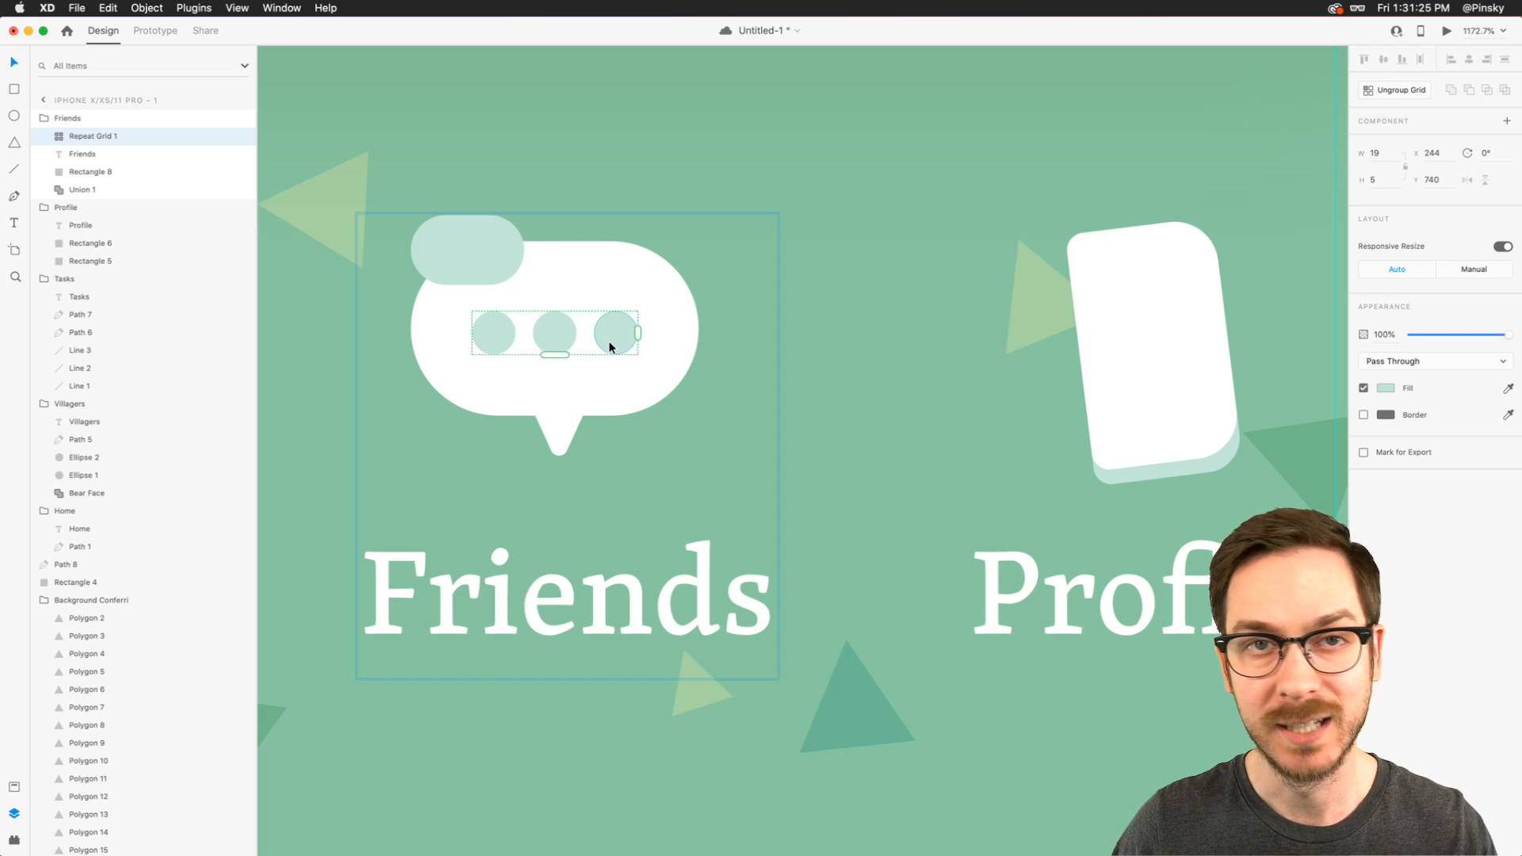
- Examine the bottom navigation icons up close and within the whole screen
{"action": "scroll", "coordinate": [611, 347], "scroll_direction": "down", "scroll_amount": 5}
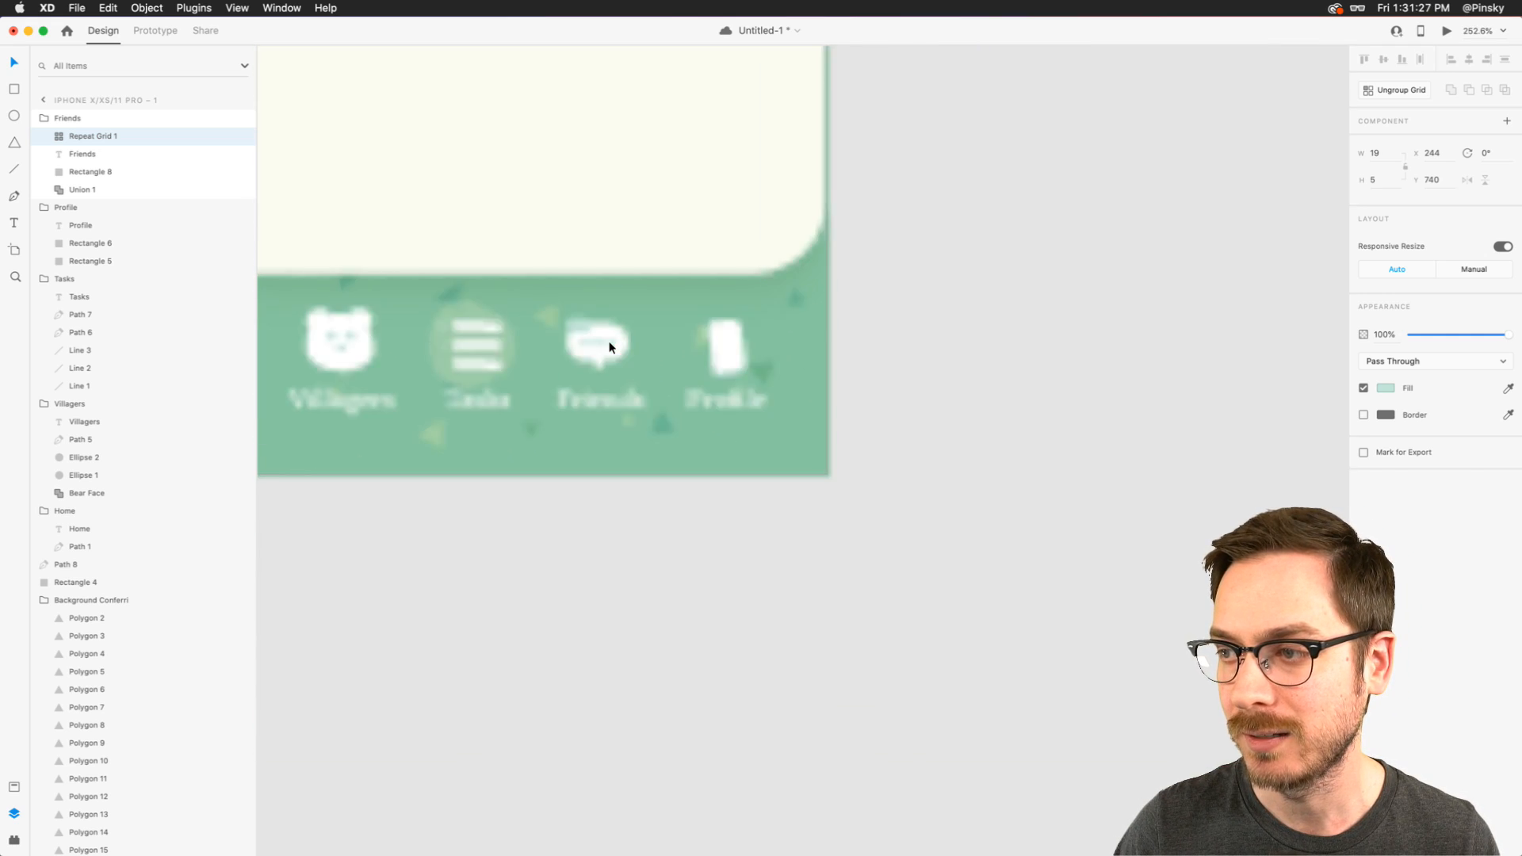
{"action": "scroll", "coordinate": [611, 346], "scroll_direction": "up", "scroll_amount": 5}
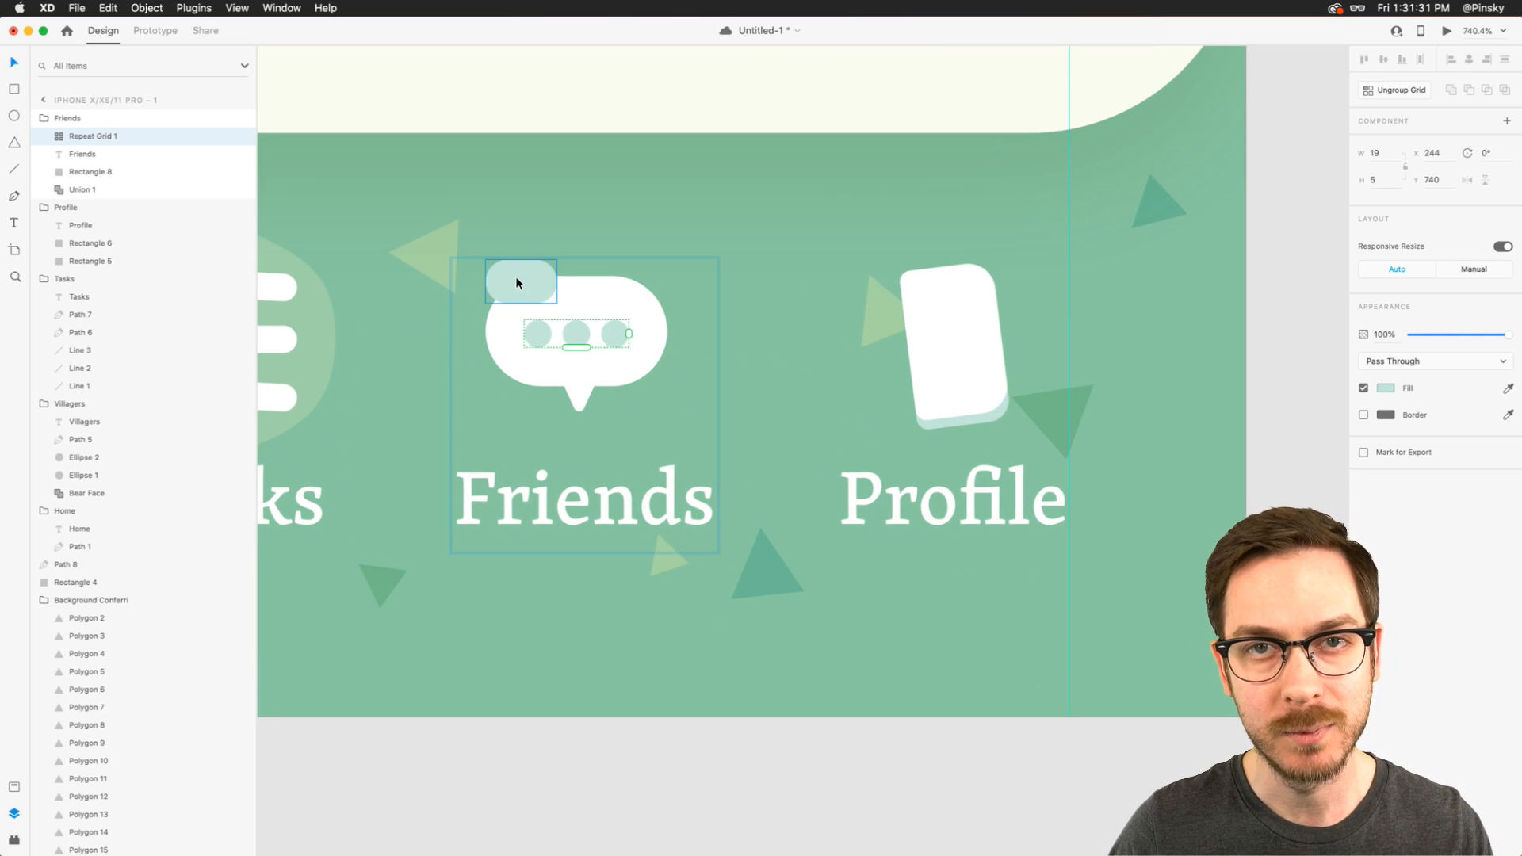
{"action": "scroll", "coordinate": [516, 278], "scroll_direction": "down", "scroll_amount": 6}
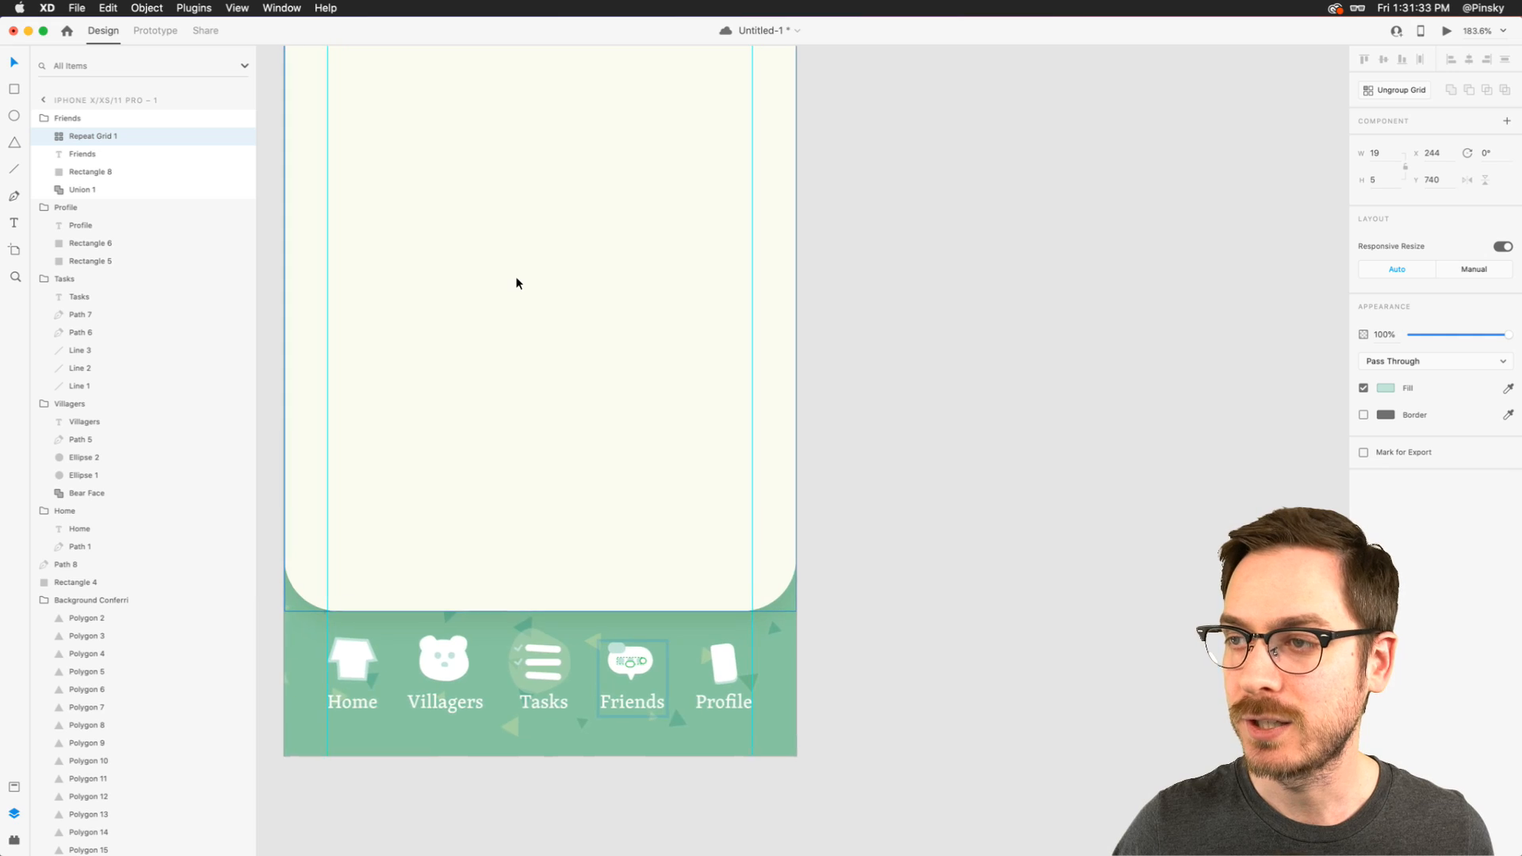
{"action": "scroll", "coordinate": [516, 283], "scroll_direction": "down", "scroll_amount": 4}
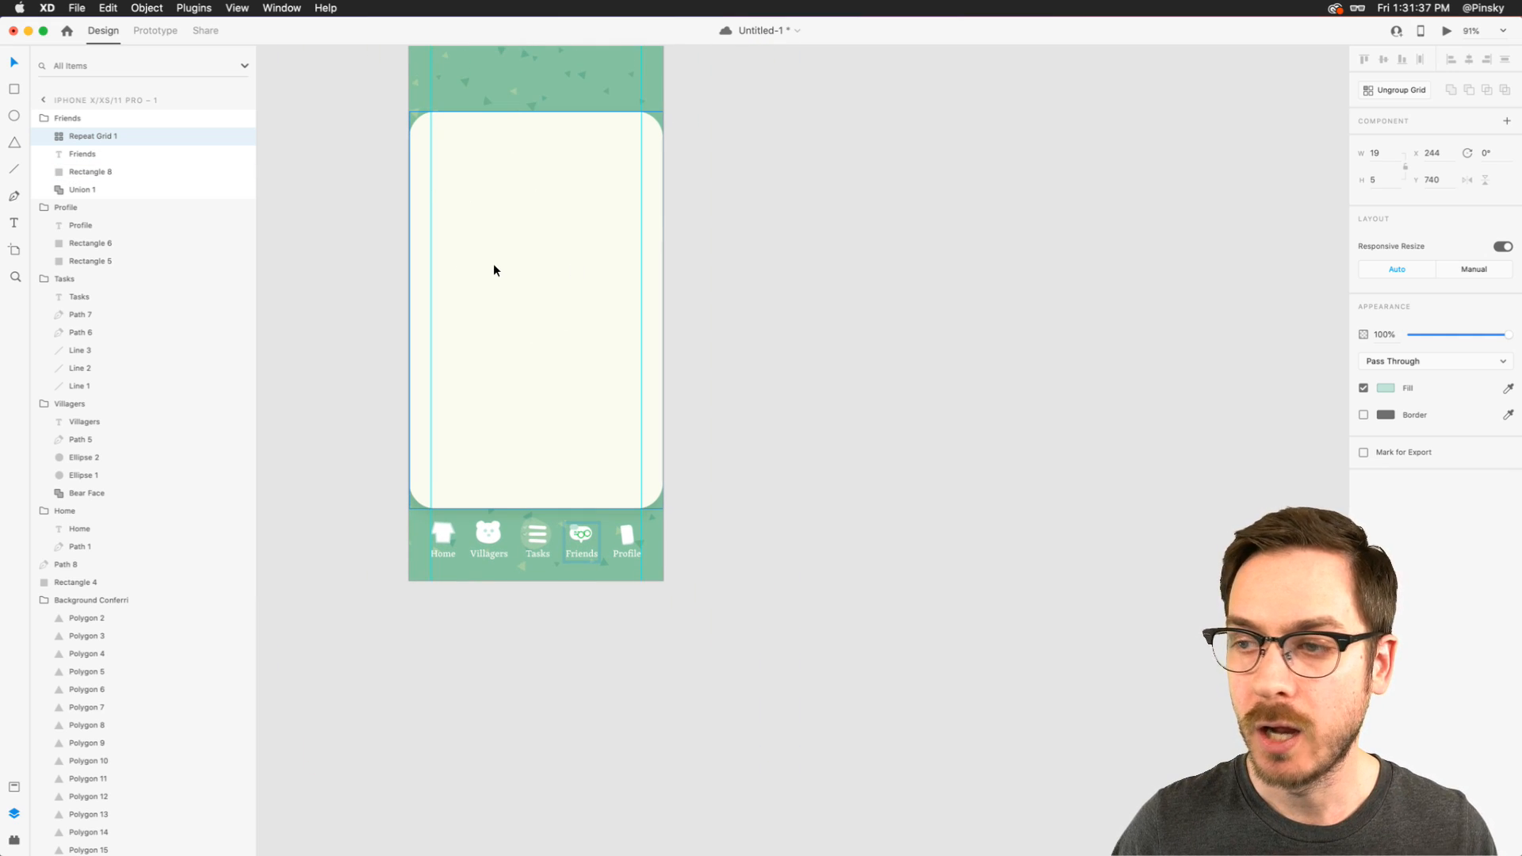
{"action": "scroll", "coordinate": [494, 268], "scroll_direction": "up", "scroll_amount": 2}
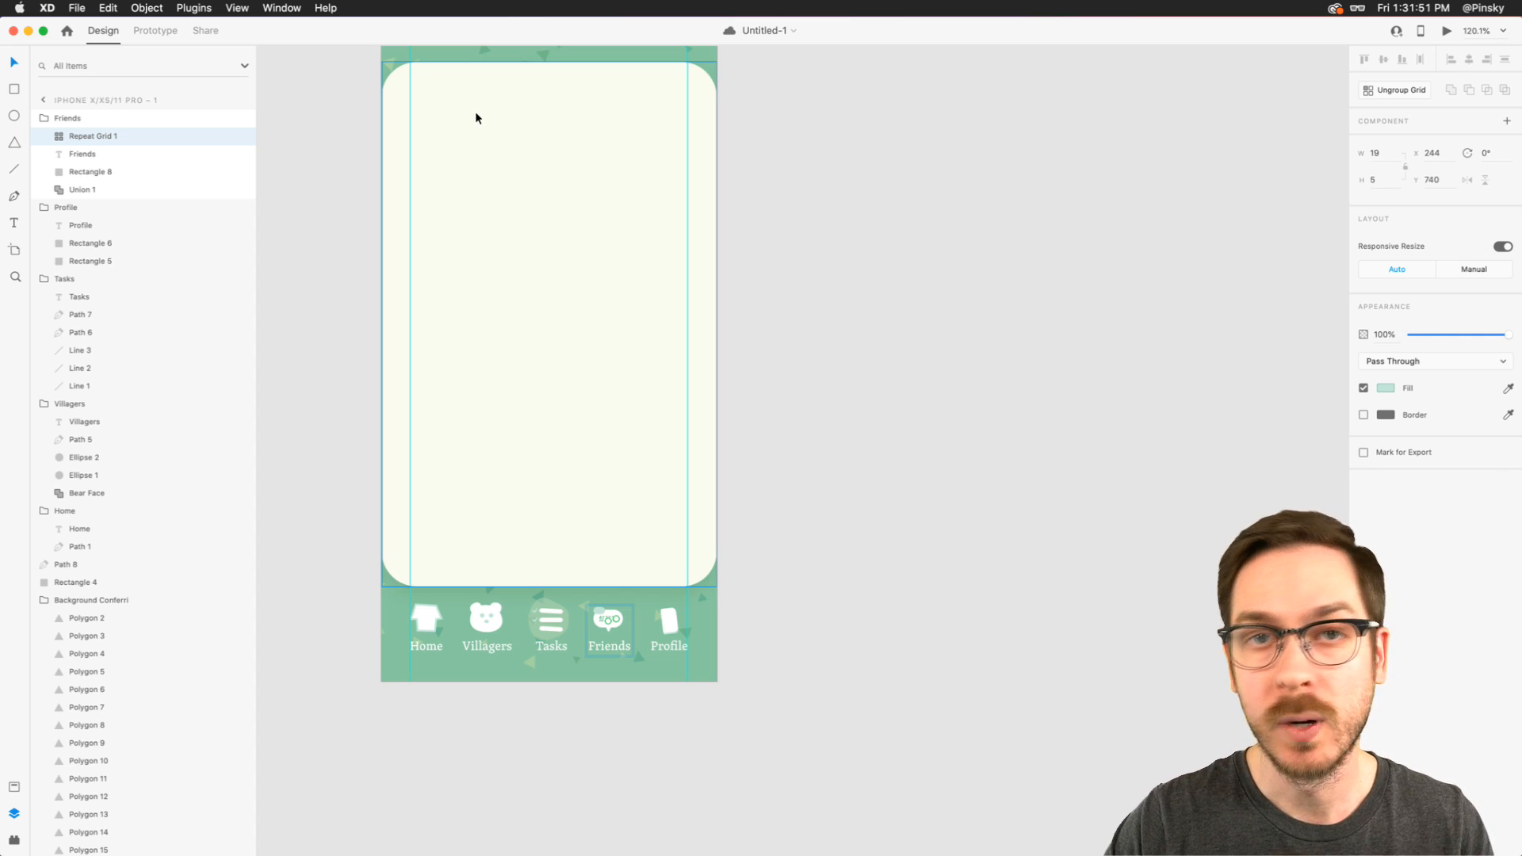
{"action": "scroll", "coordinate": [547, 634], "scroll_direction": "up", "scroll_amount": 10}
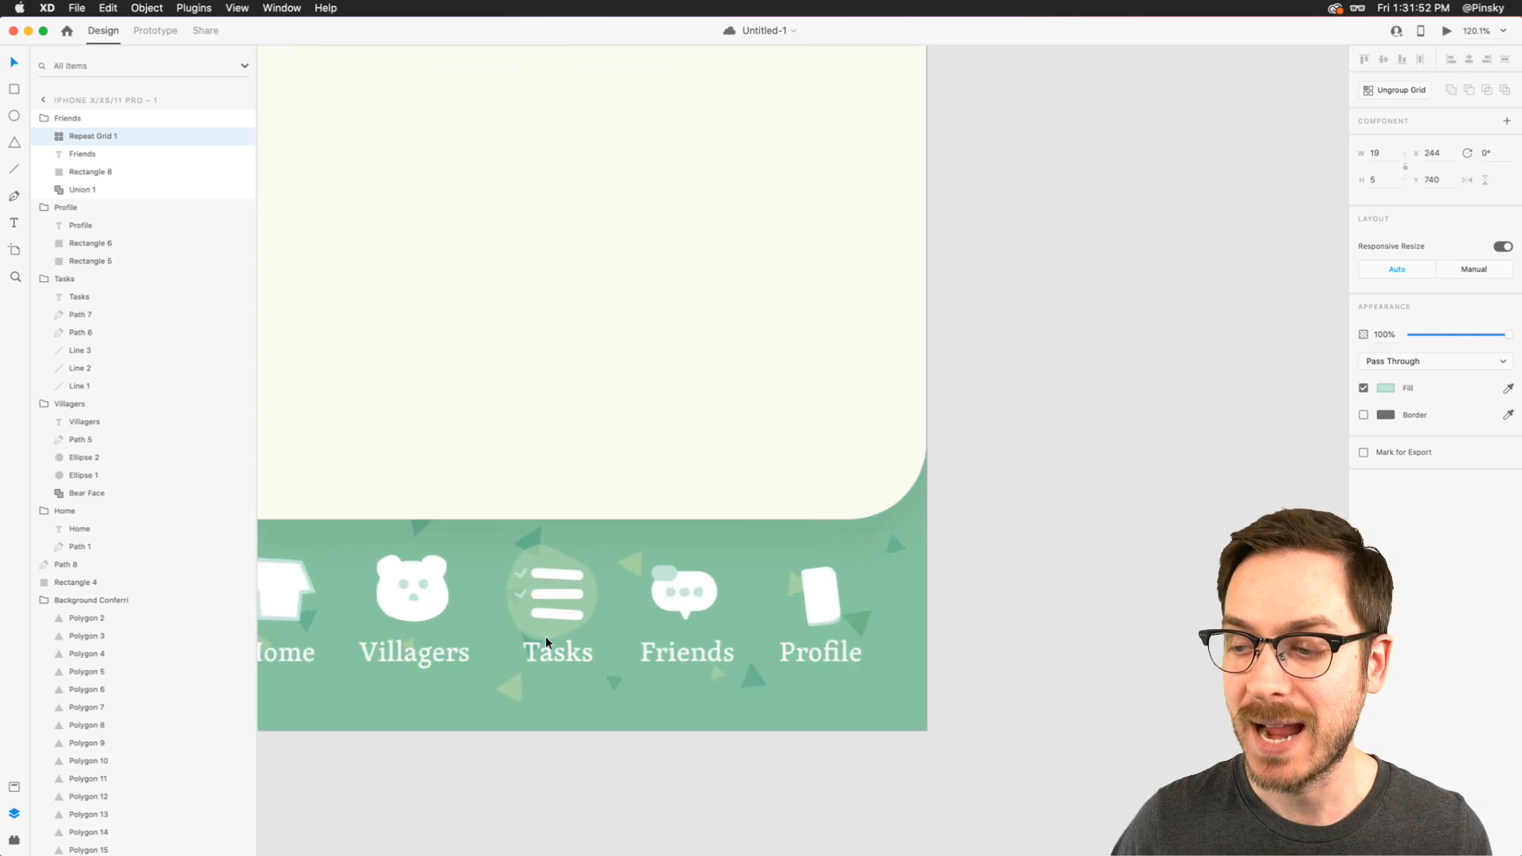
{"action": "scroll", "coordinate": [558, 520], "scroll_direction": "down", "scroll_amount": 2}
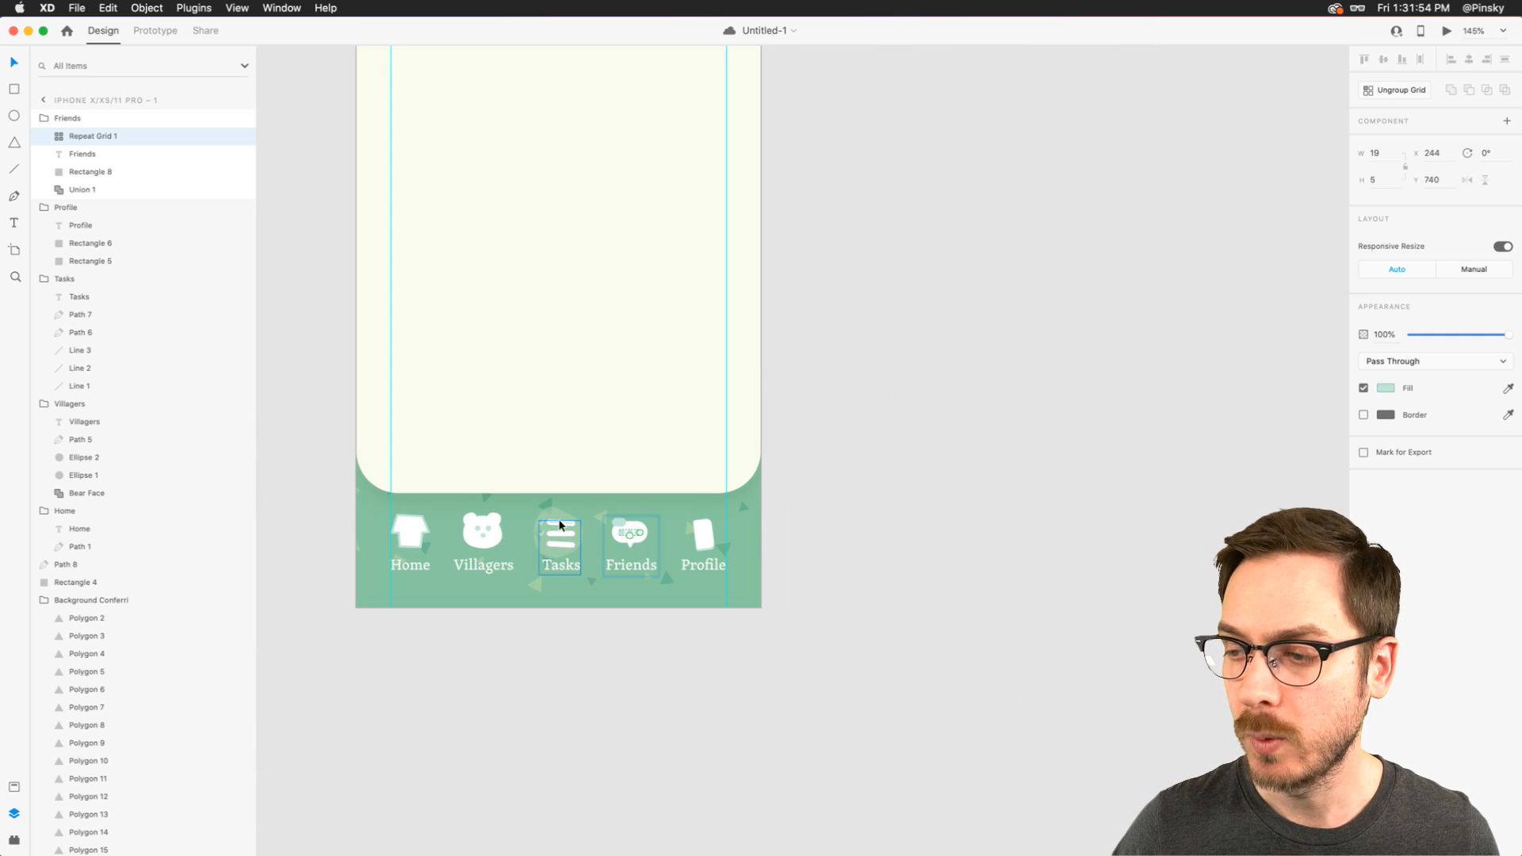
- Duplicate the Tasks group, place the copy near the card's top-left corner at about X 62, Y 180, and delete the copy's label
{"action": "left_click", "coordinate": [559, 523]}
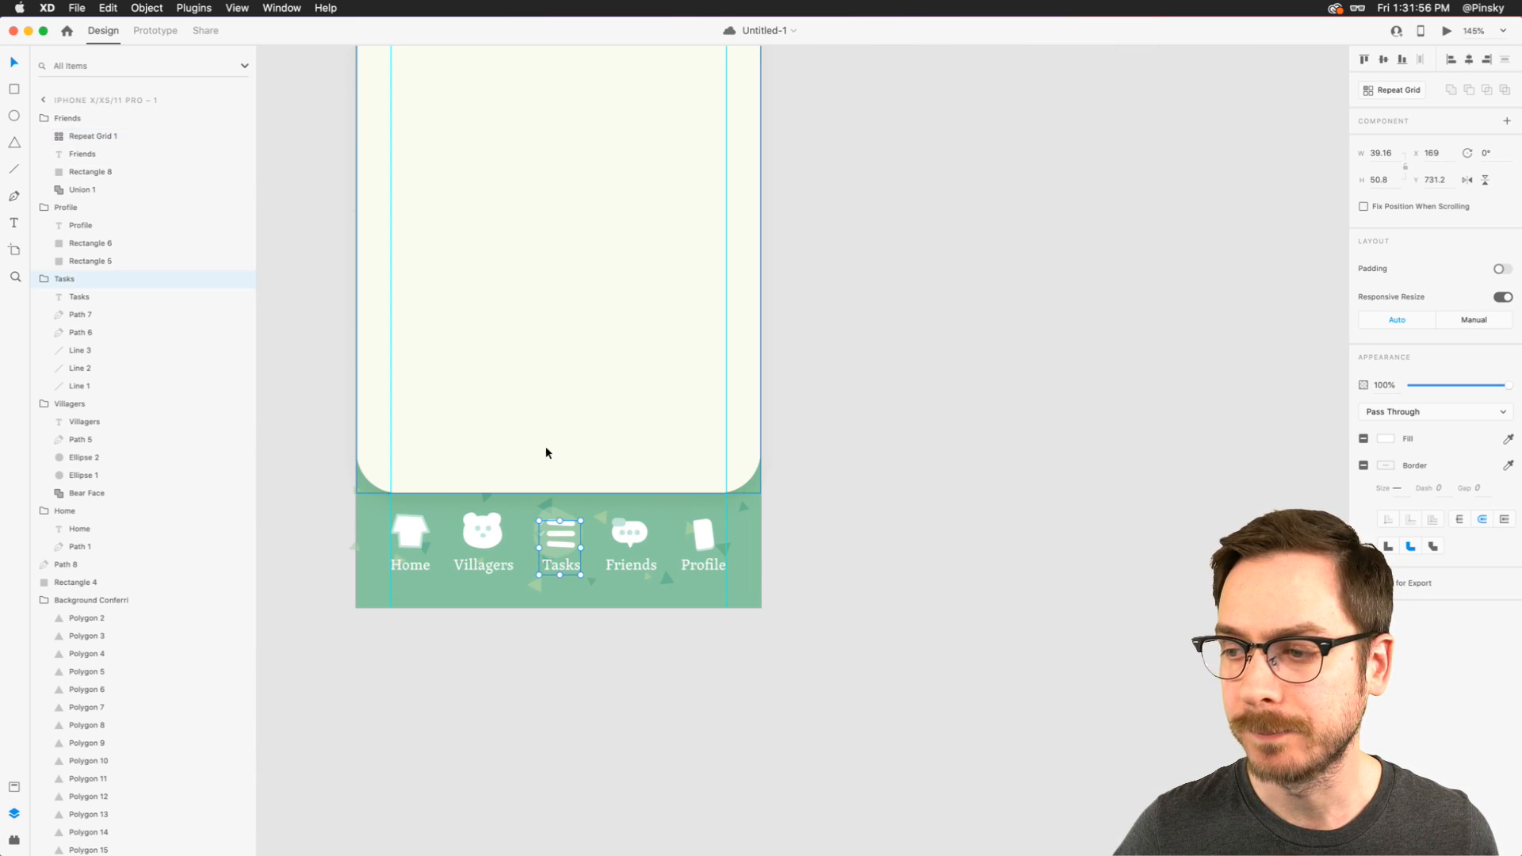
{"action": "mouse_move", "coordinate": [558, 536]}
{"action": "left_mouse_down"}
{"action": "mouse_move", "coordinate": [582, 526]}
{"action": "mouse_move", "coordinate": [563, 520]}
{"action": "left_mouse_up"}
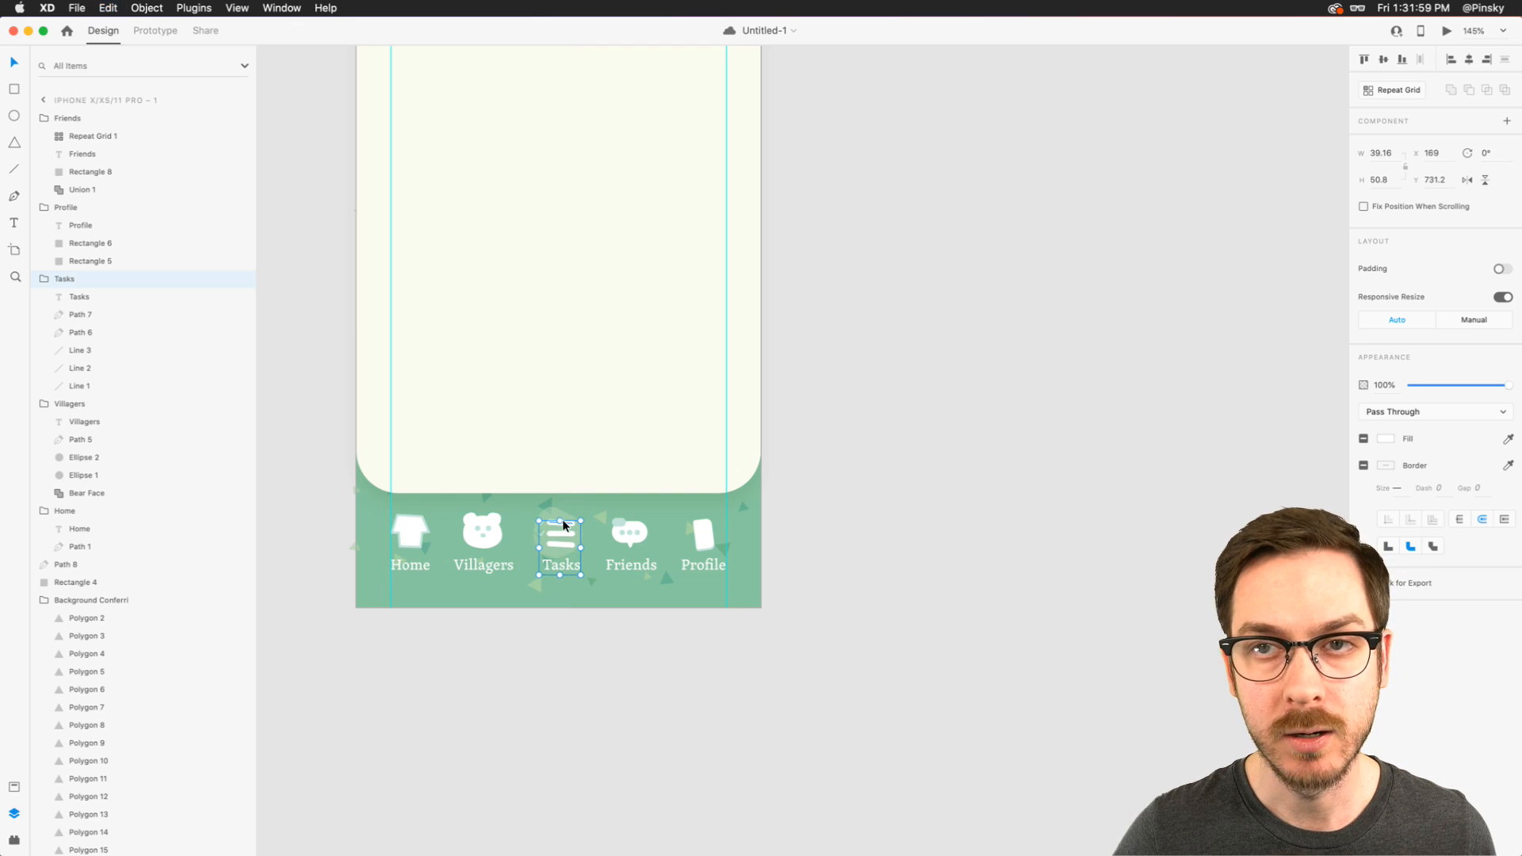
{"action": "scroll", "coordinate": [498, 314], "scroll_direction": "up", "scroll_amount": 5}
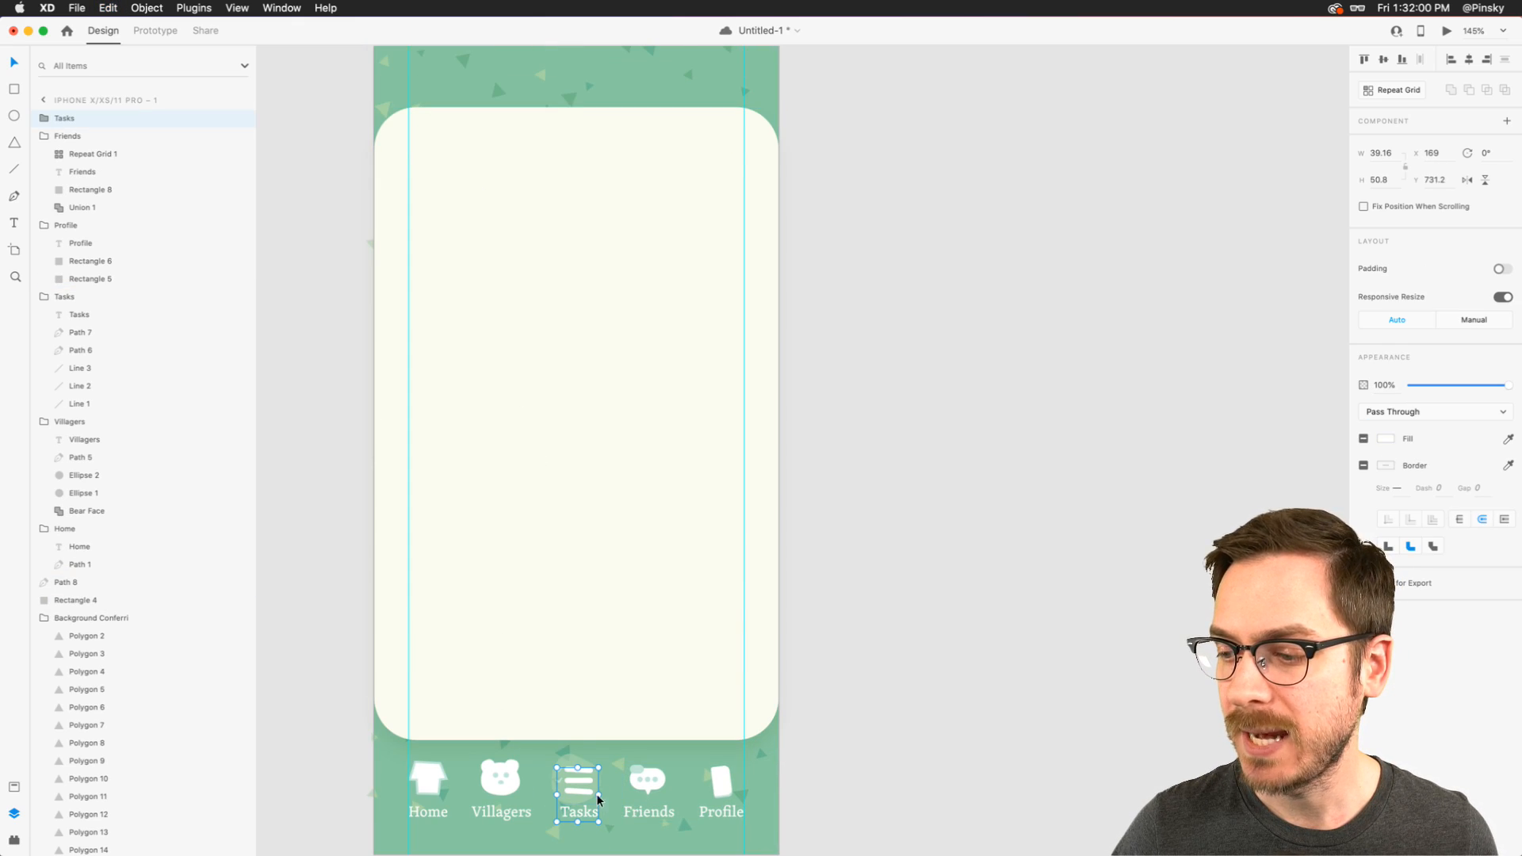
{"action": "left_click_drag", "start_coordinate": [578, 781], "coordinate": [464, 206]}
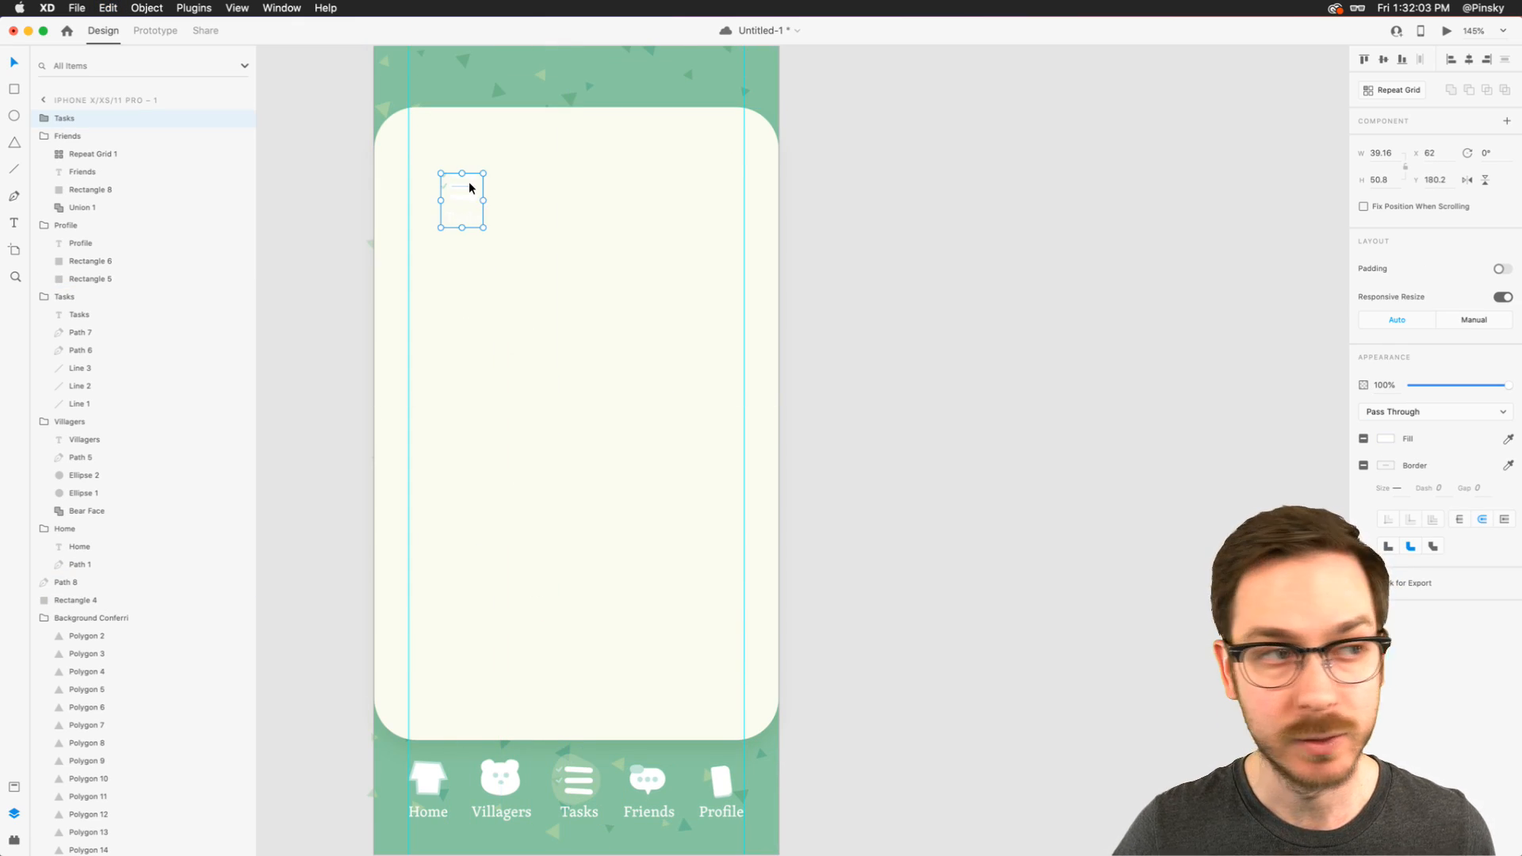
{"action": "double_click", "coordinate": [461, 218]}
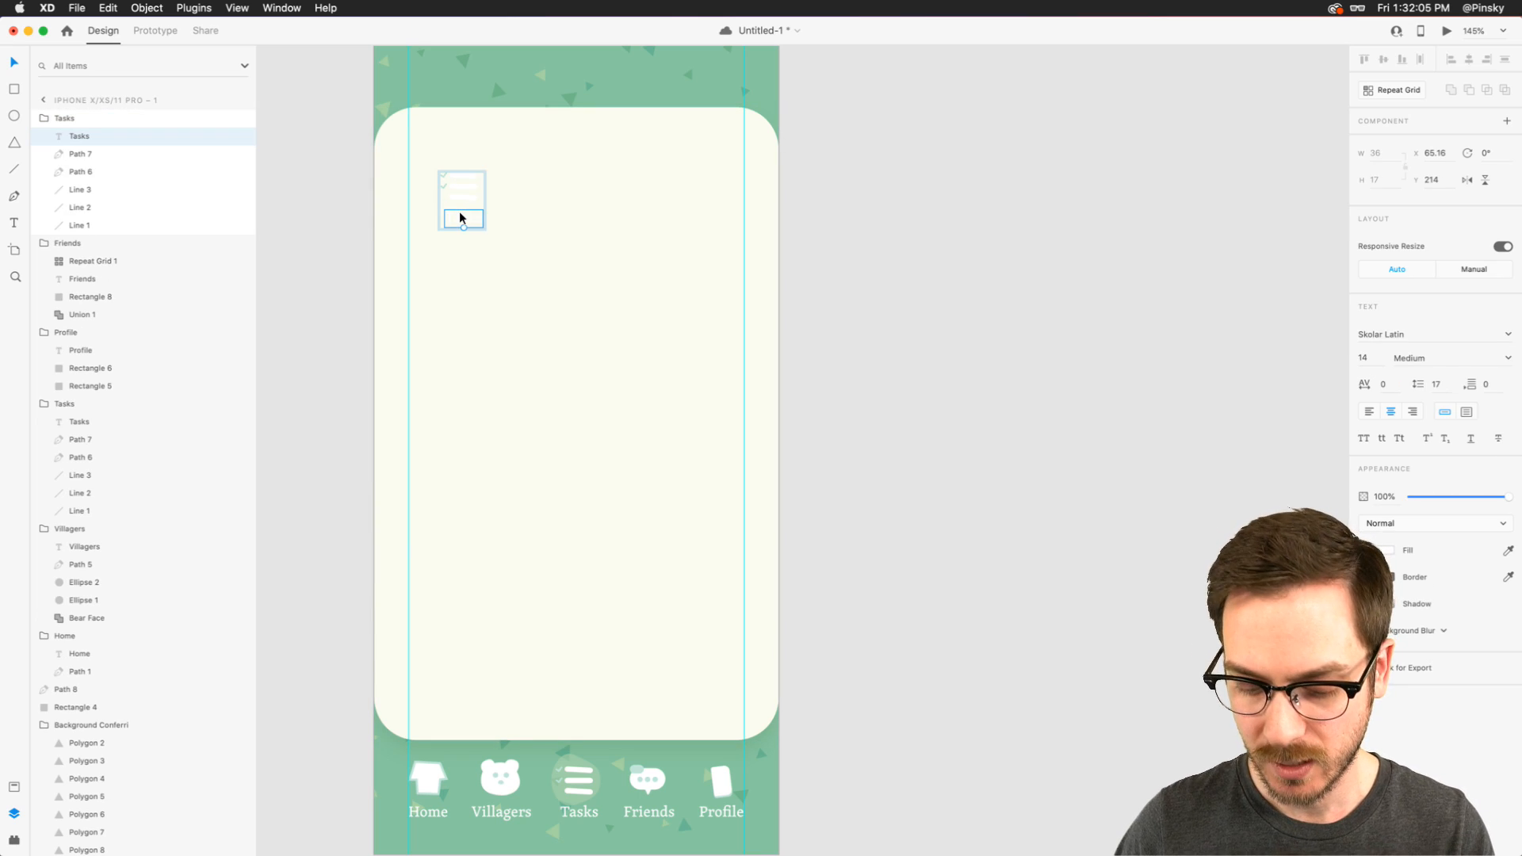
{"action": "key", "text": "Delete"}
- Recolor the three lines of the copied Tasks icon with the green sampled from the background
{"action": "left_click", "coordinate": [458, 186]}
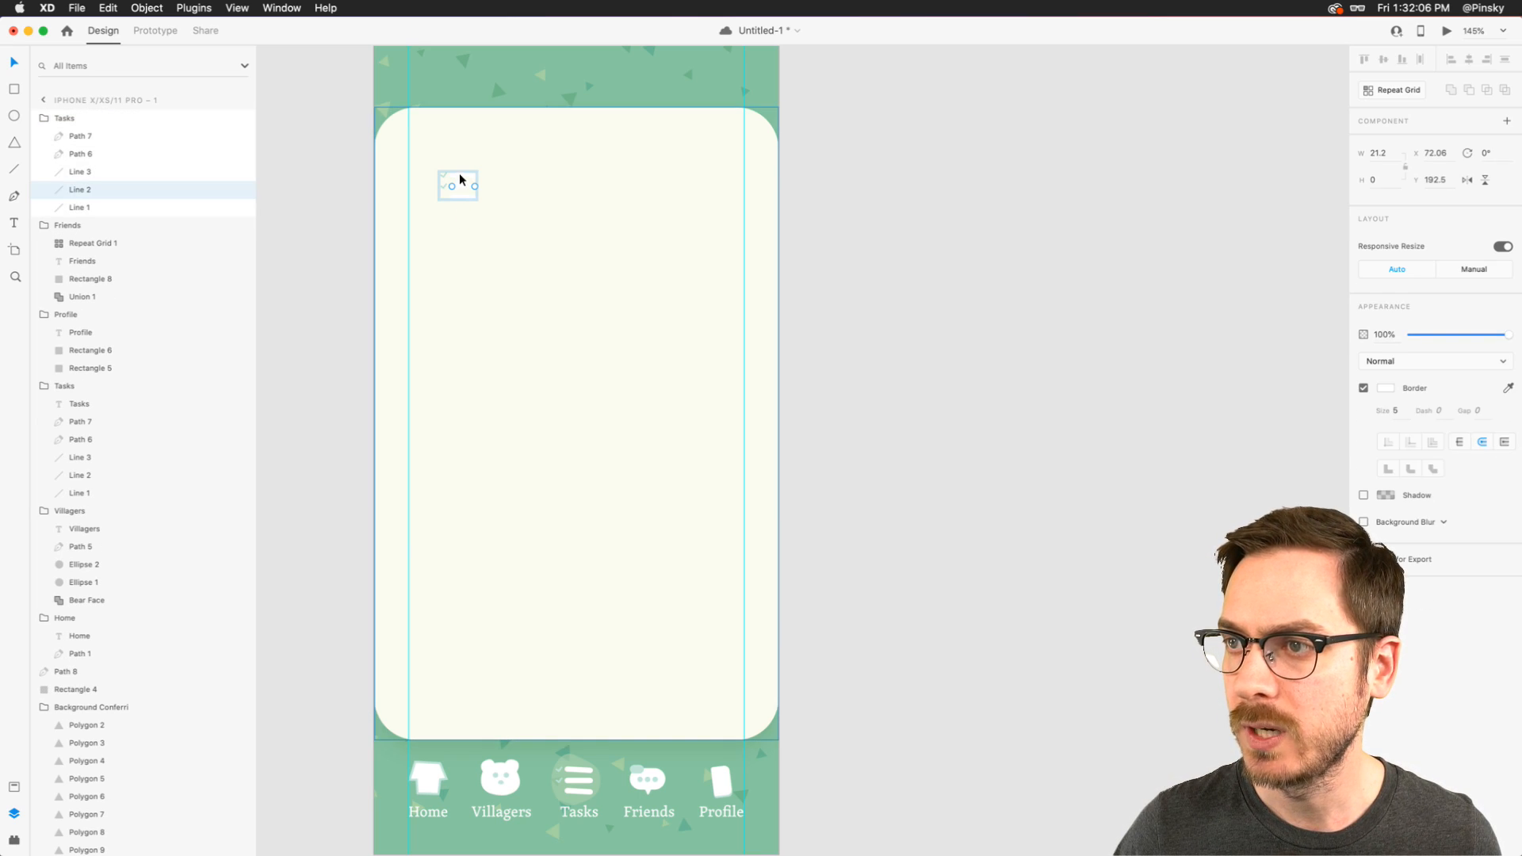
{"action": "left_click", "coordinate": [459, 175], "text": "shift"}
{"action": "left_click", "coordinate": [460, 193], "text": "shift"}
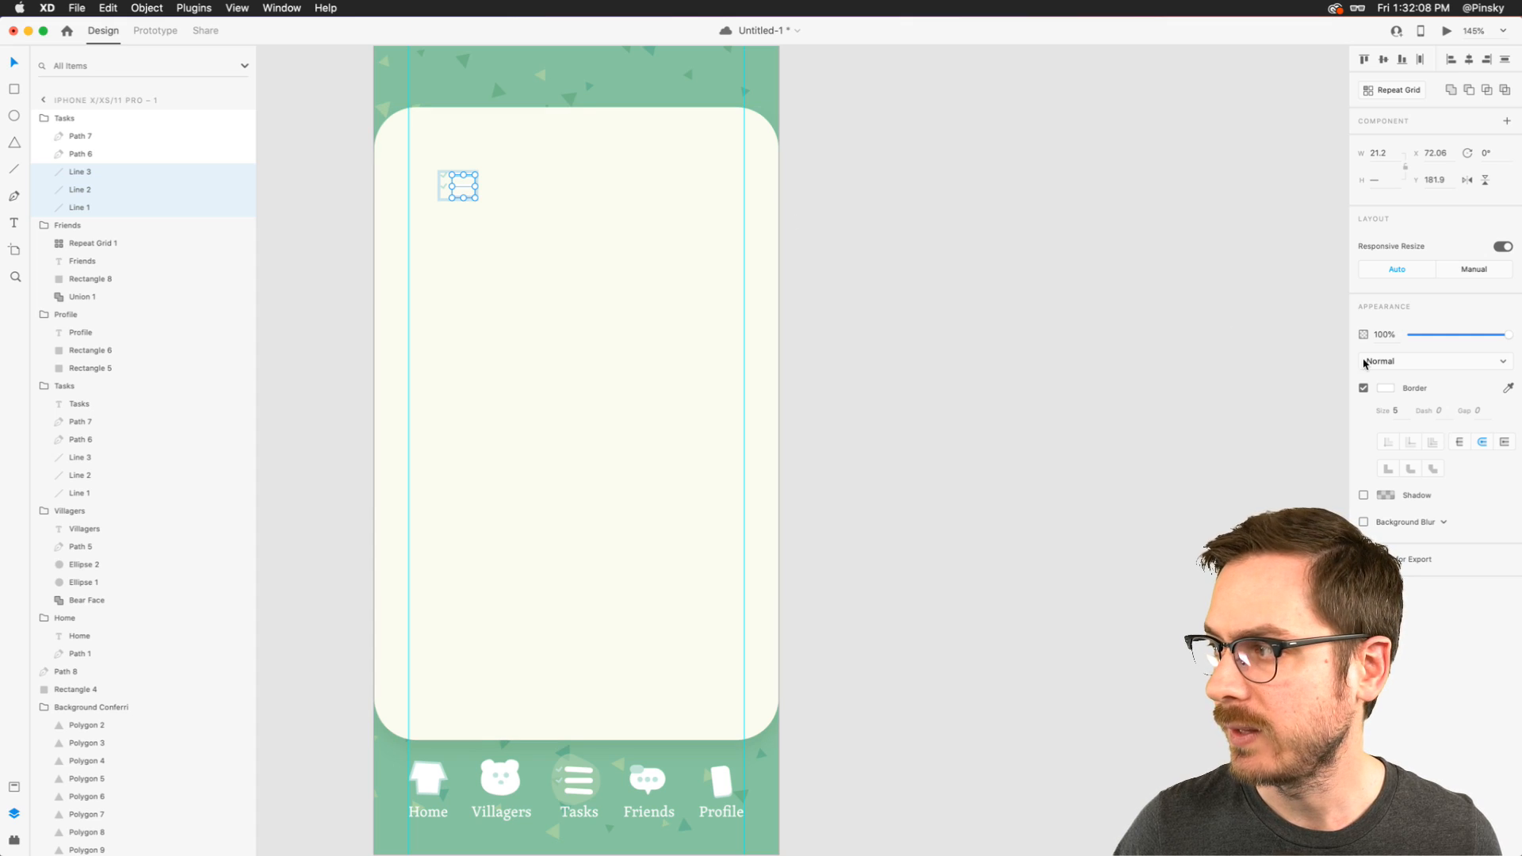
{"action": "left_click", "coordinate": [1509, 386]}
{"action": "left_click", "coordinate": [448, 87]}
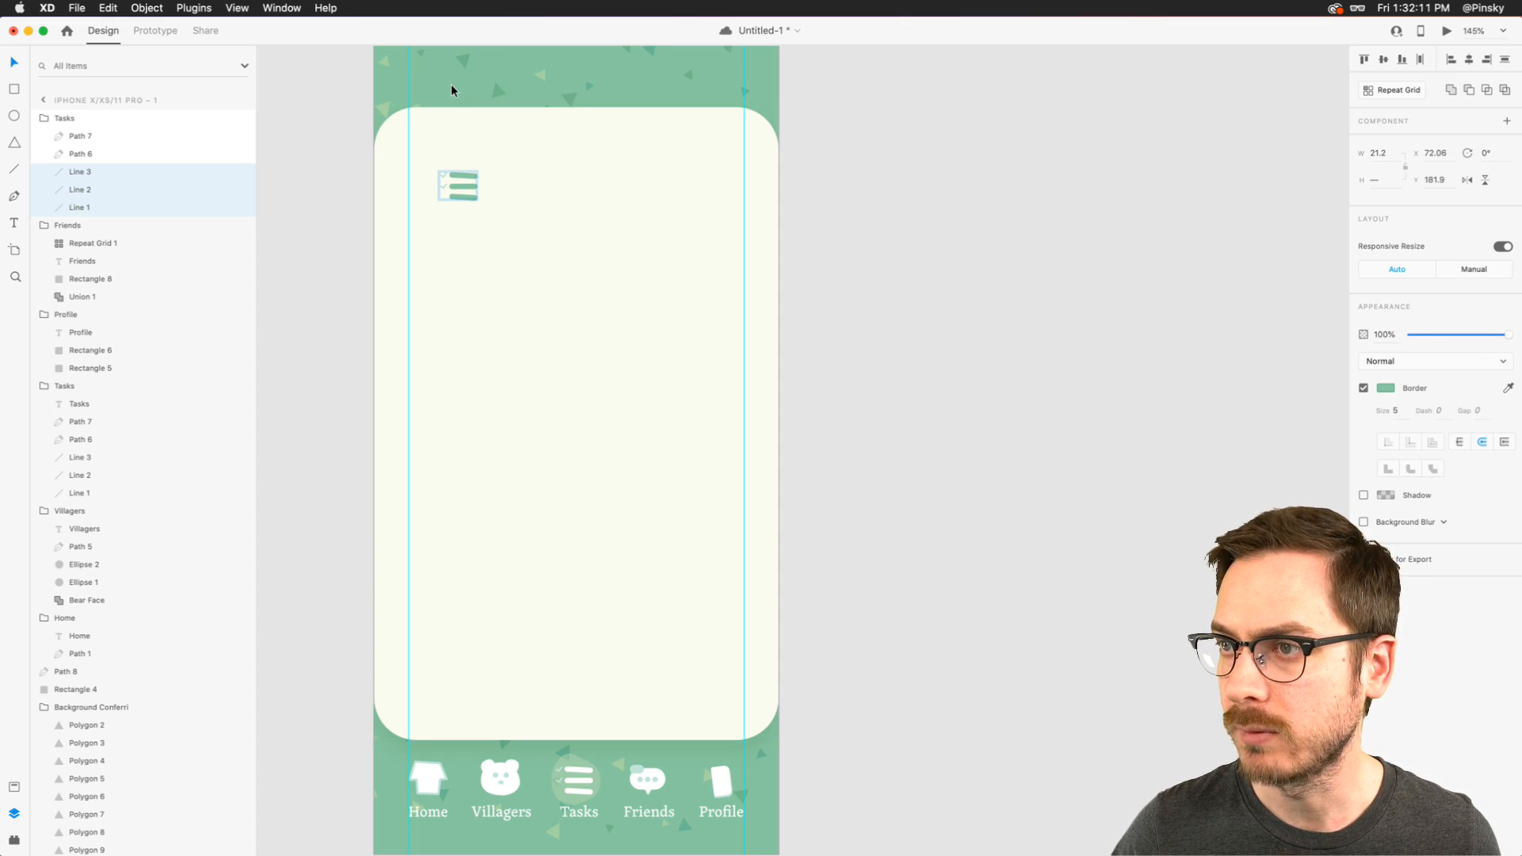
- Recolor the icon's two checkmarks with the sampled background green and move the whole icon to about X 44, Y 164
{"action": "left_click", "coordinate": [443, 188]}
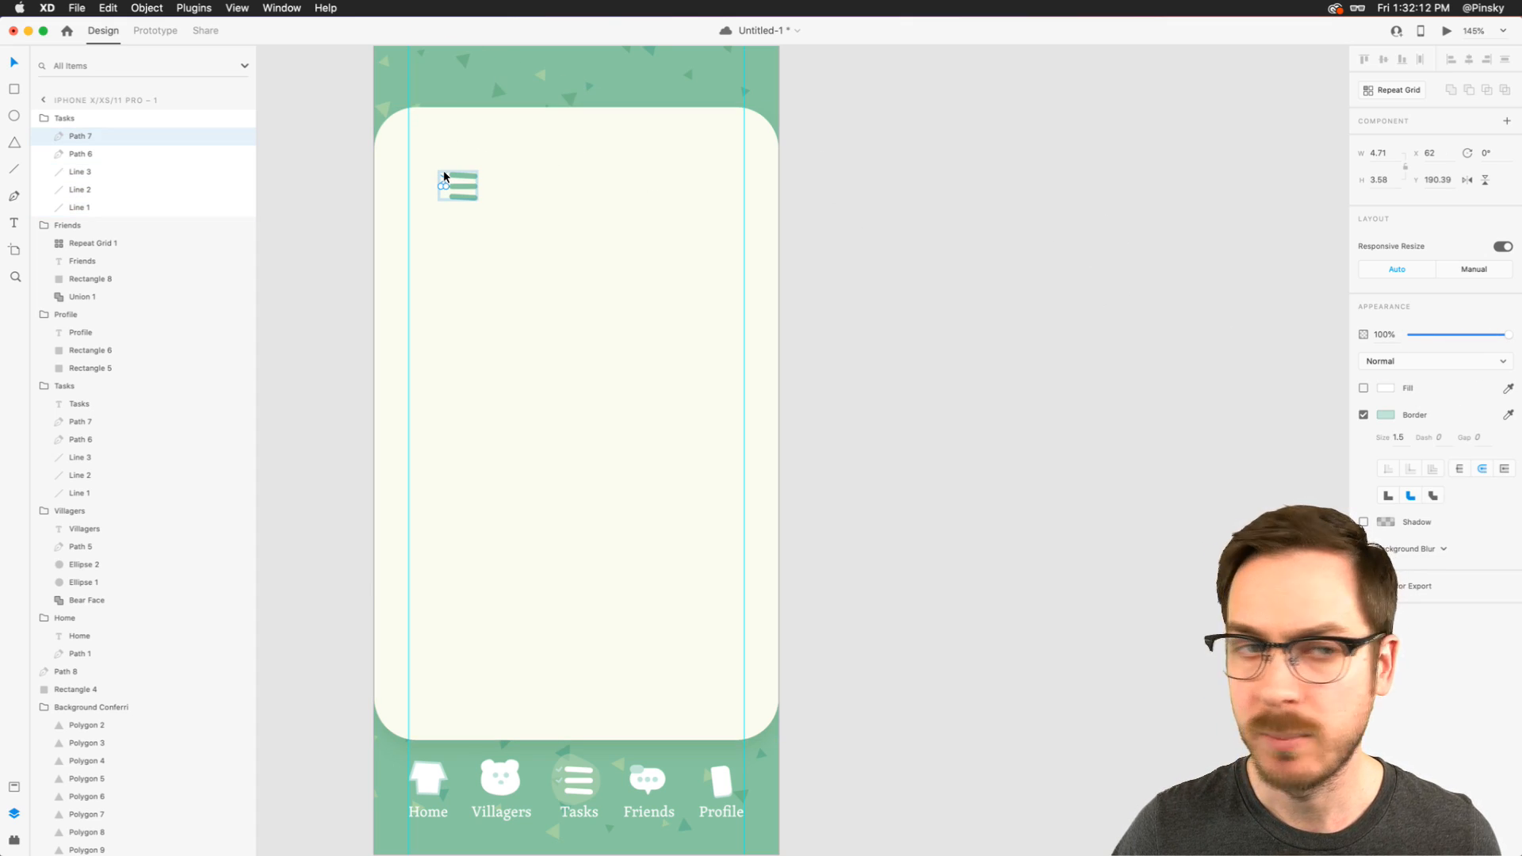
{"action": "left_click", "coordinate": [444, 176], "text": "shift"}
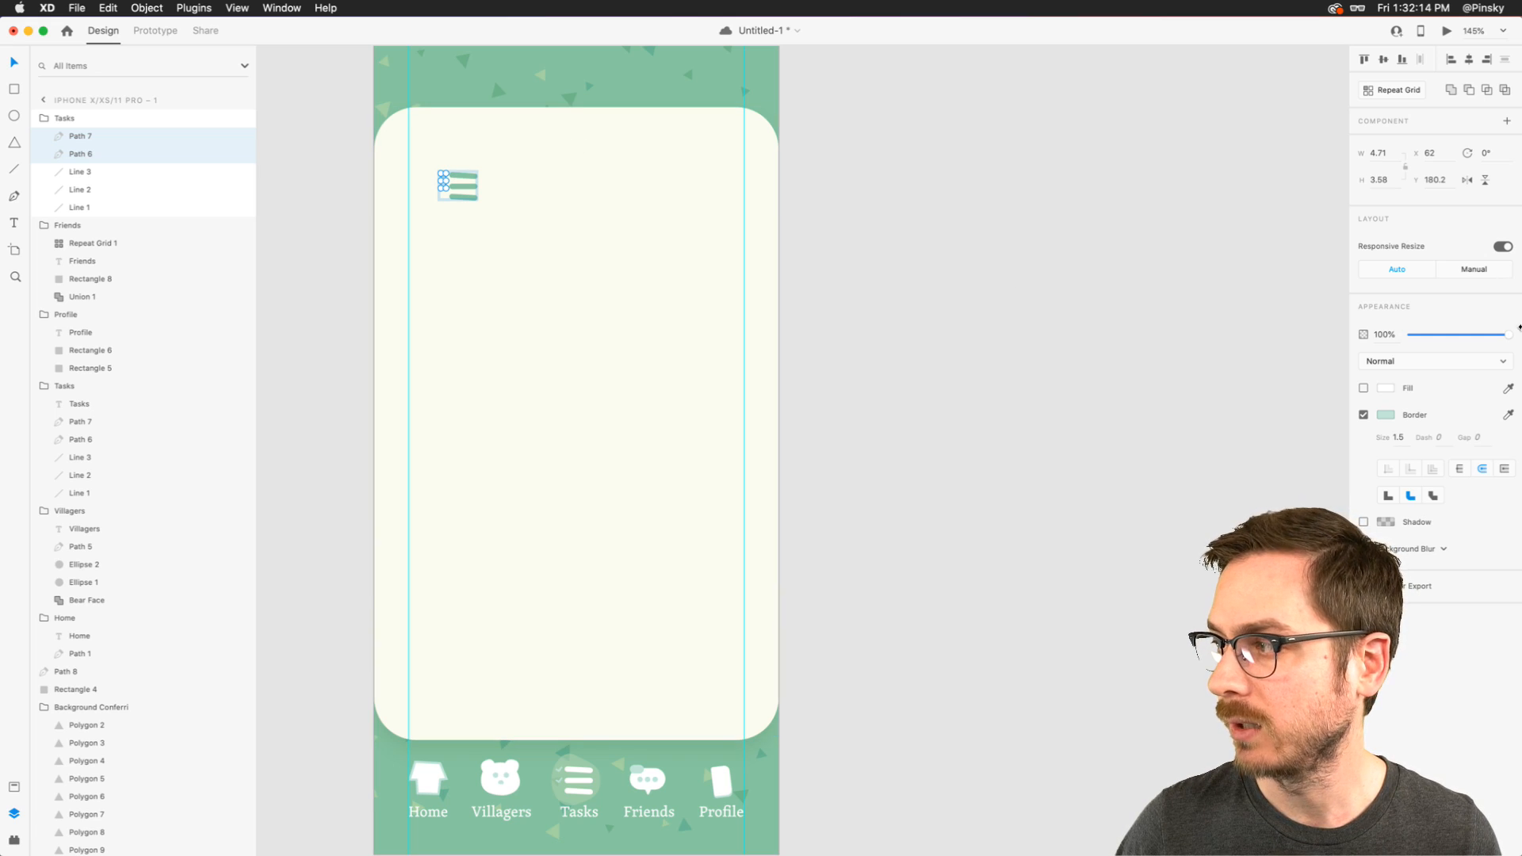
{"action": "left_click", "coordinate": [1509, 415]}
{"action": "left_click", "coordinate": [438, 78]}
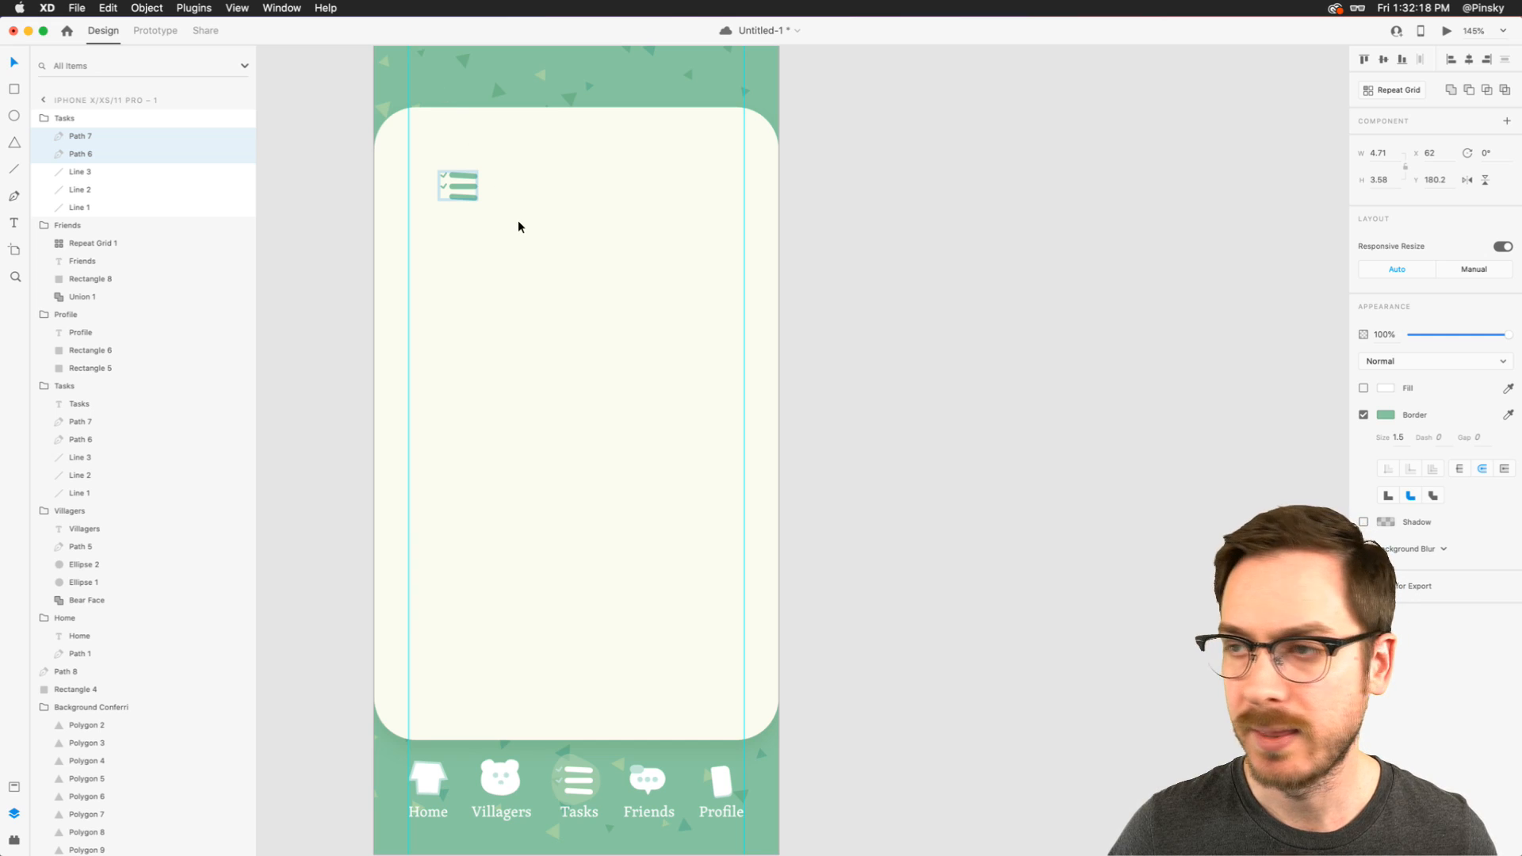
{"action": "left_click_drag", "start_coordinate": [453, 180], "coordinate": [441, 178]}
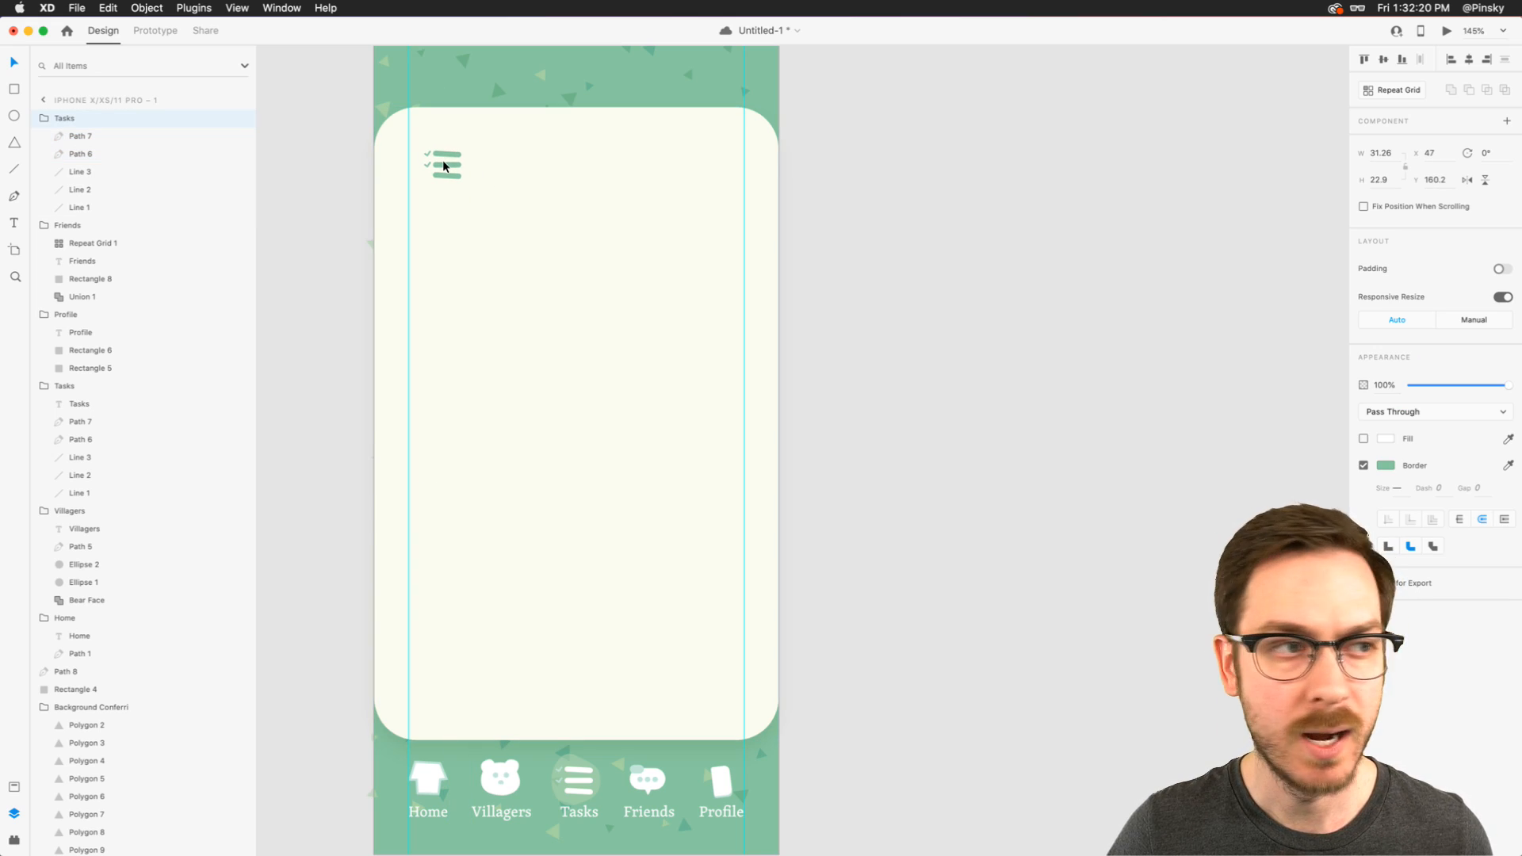
- Add the text "Task List" beside the copied Tasks icon and fill it with the icon's green
{"action": "key", "text": "t"}
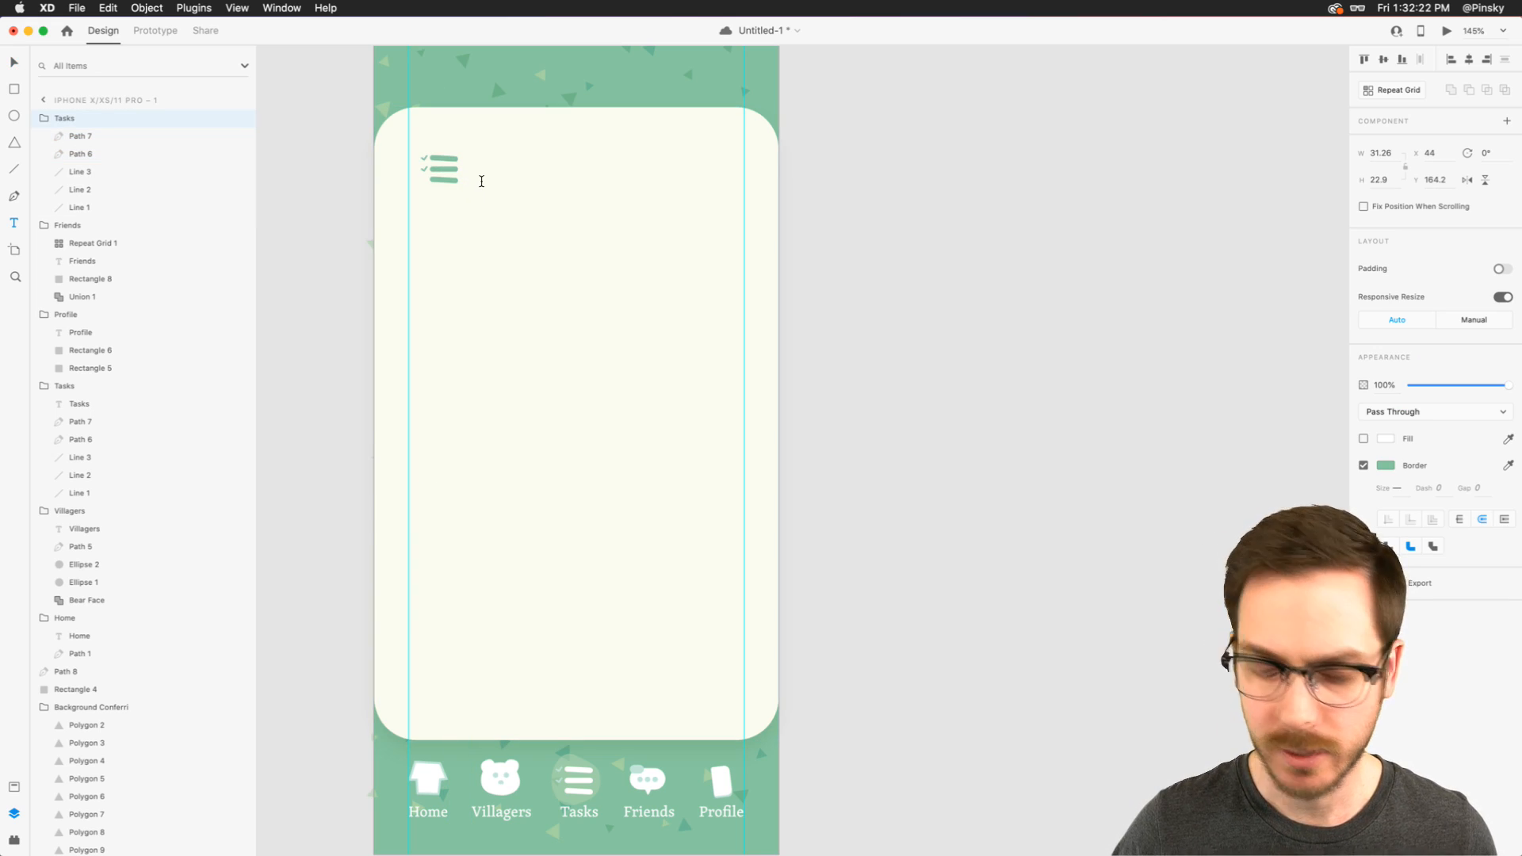
{"action": "left_click", "coordinate": [481, 181]}
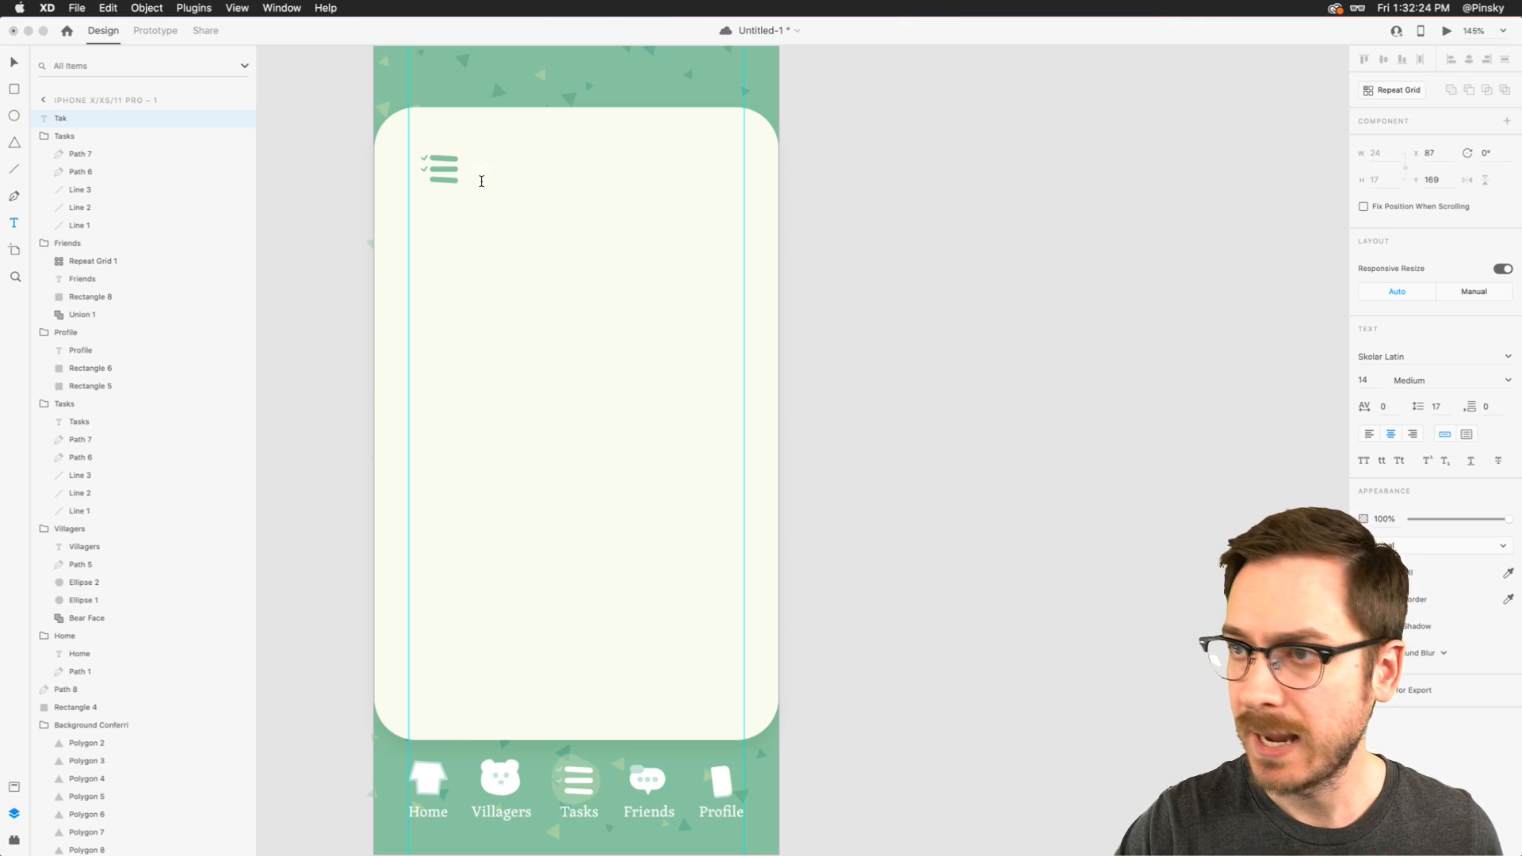
{"action": "type", "text": "Task List"}
{"action": "key", "text": "Escape"}
{"action": "key", "text": "i"}
{"action": "left_click", "coordinate": [442, 162]}
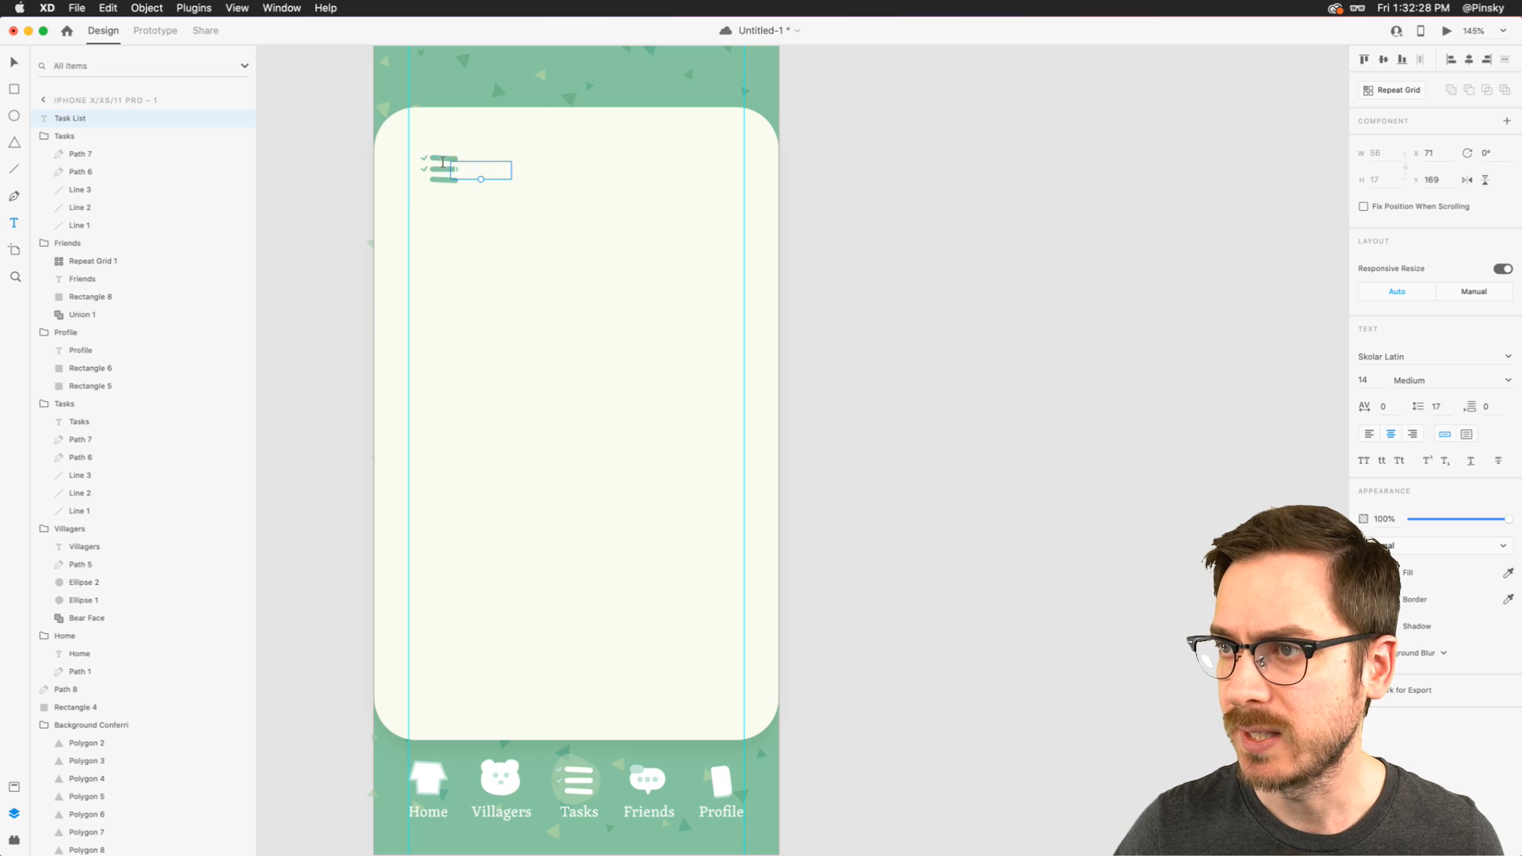
- Enlarge the "Task List" heading to size 40, make it Bold, and place it at about X 90, Y 156
{"action": "left_click_drag", "start_coordinate": [481, 179], "coordinate": [559, 176]}
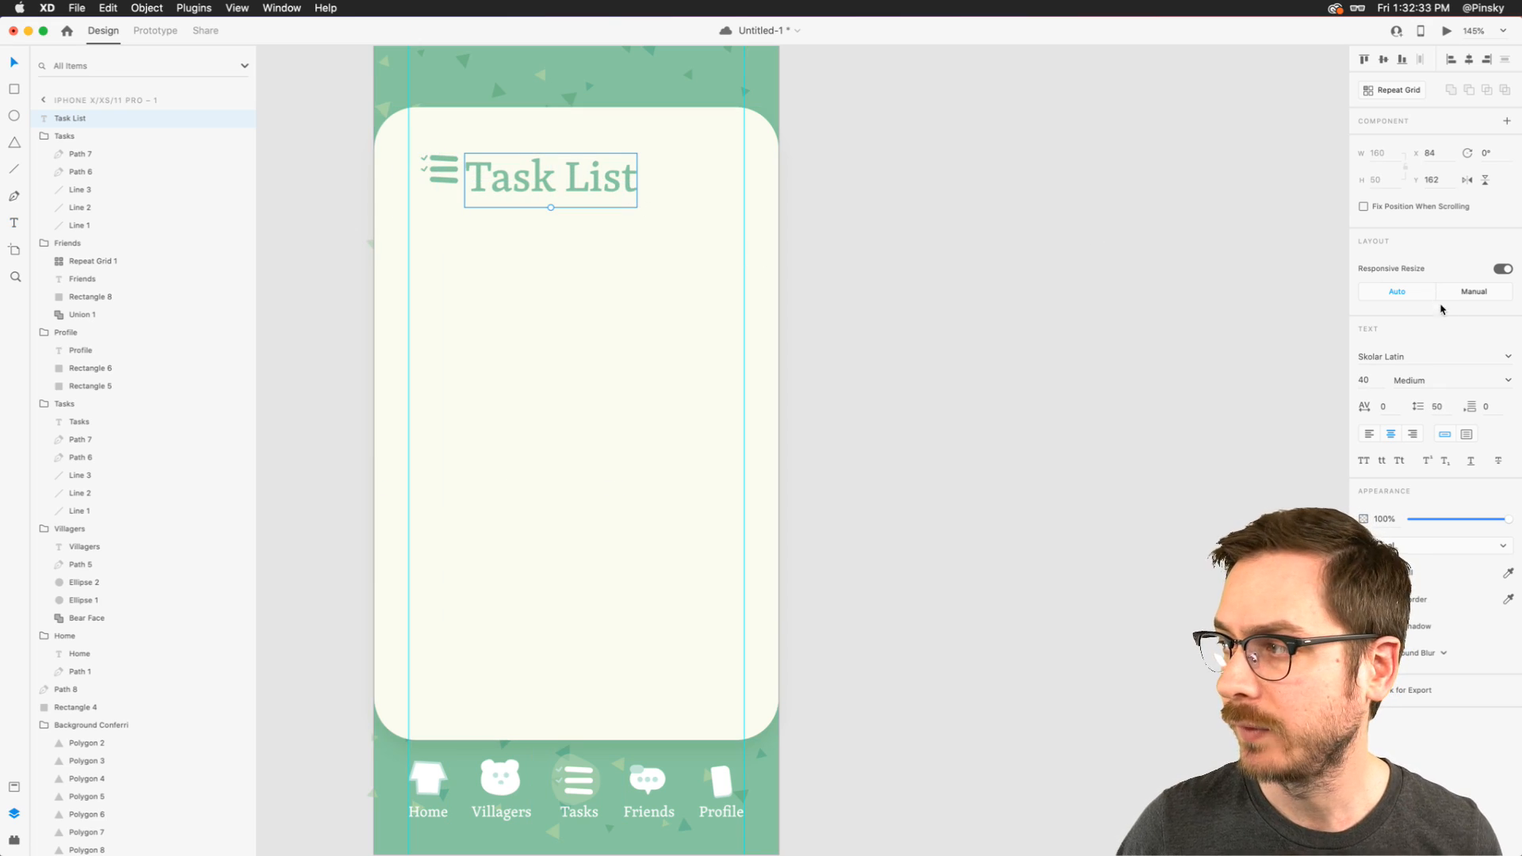
{"action": "left_click", "coordinate": [1508, 380]}
{"action": "left_click", "coordinate": [1405, 451]}
{"action": "left_click_drag", "start_coordinate": [559, 179], "coordinate": [566, 170]}
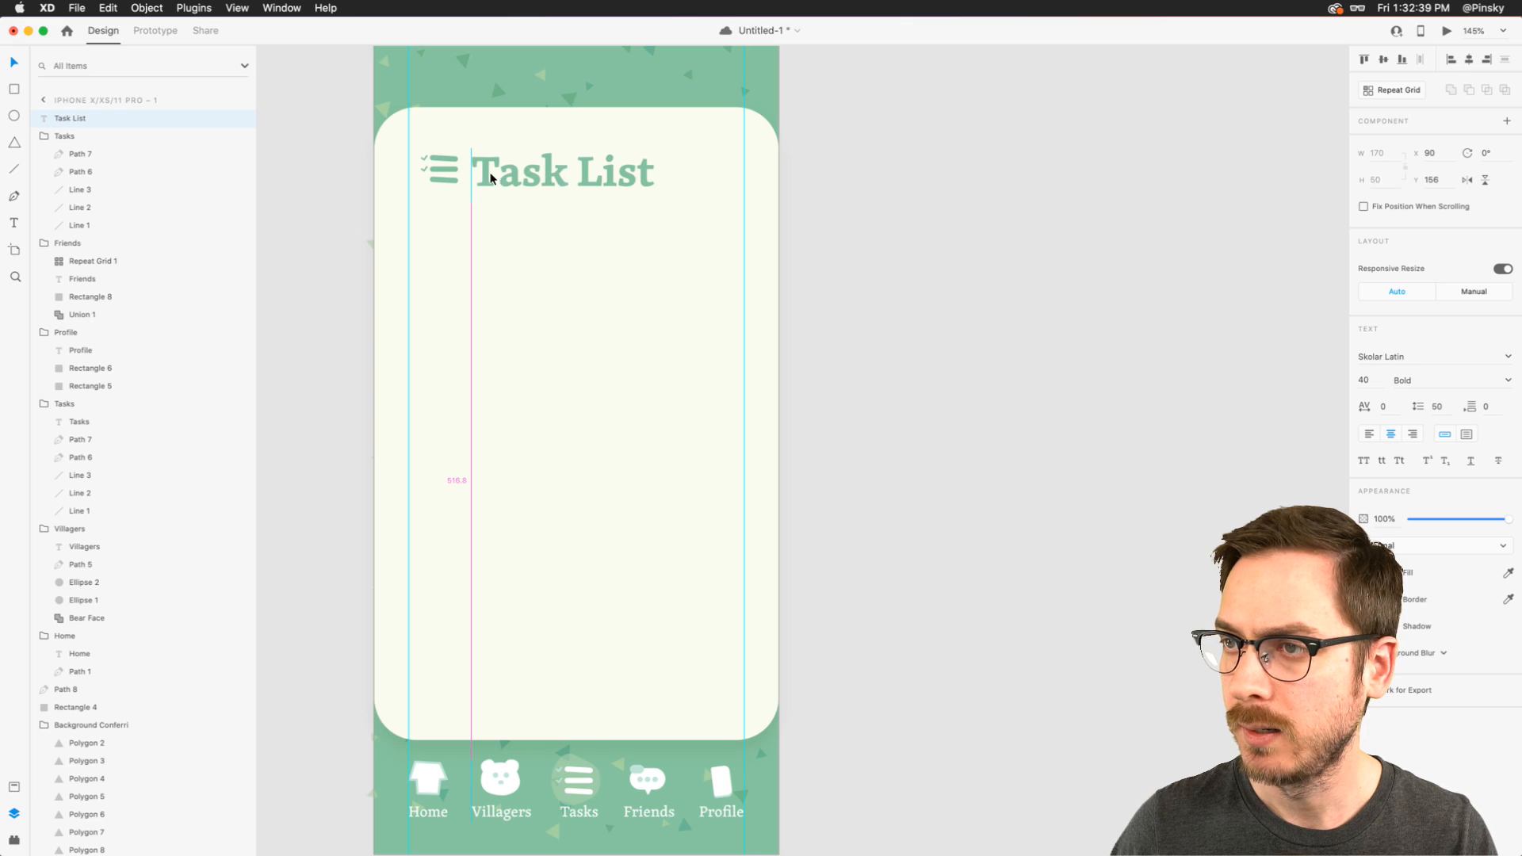
- Change the heading icon's border color to a lighter green sampled from the confetti background
{"action": "left_click", "coordinate": [440, 169]}
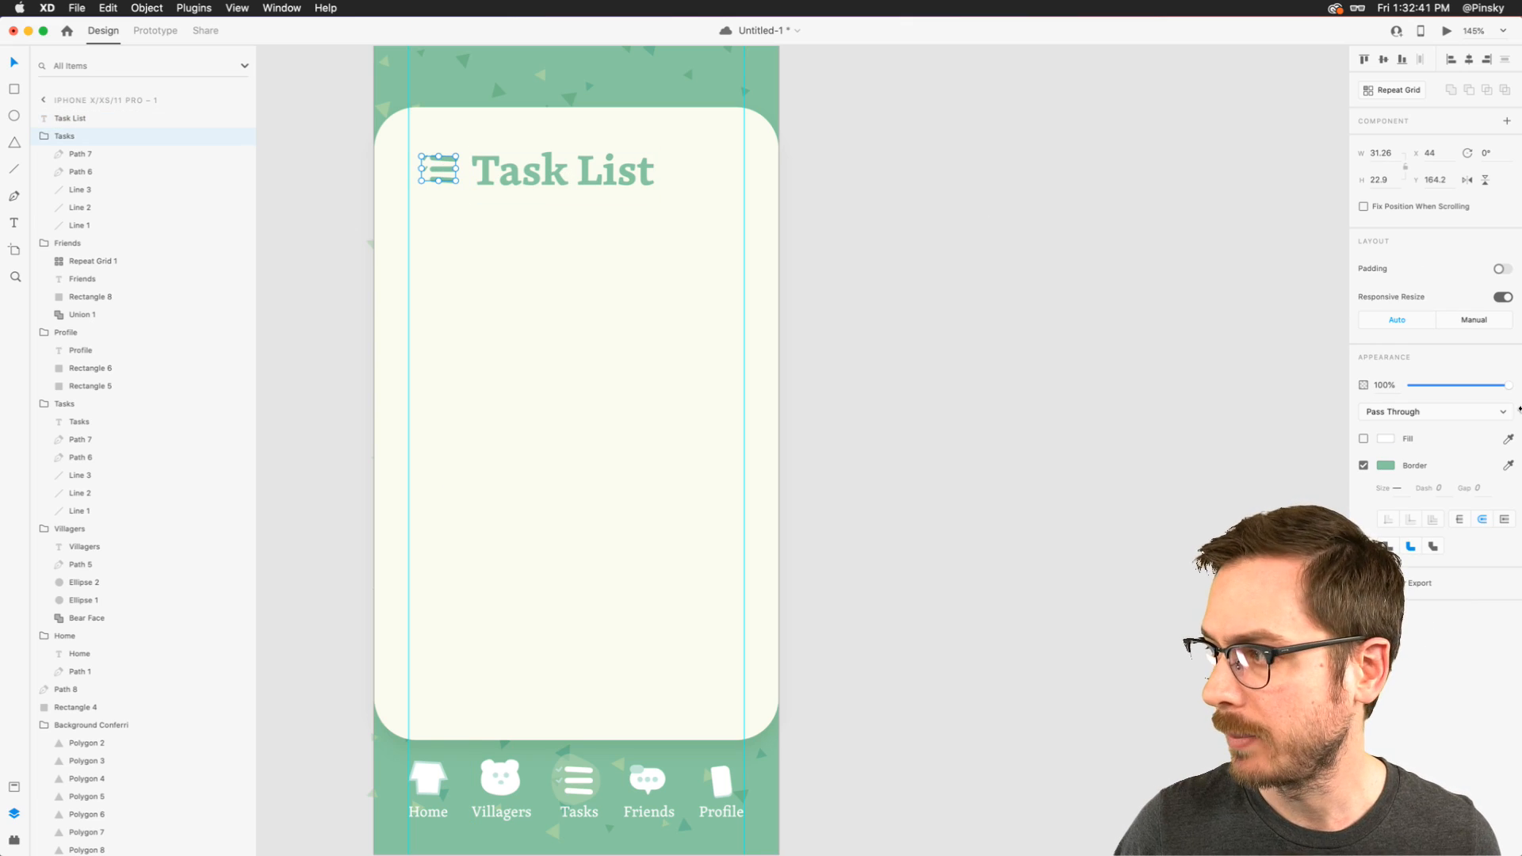
{"action": "left_click", "coordinate": [1508, 464]}
{"action": "left_click", "coordinate": [539, 70]}
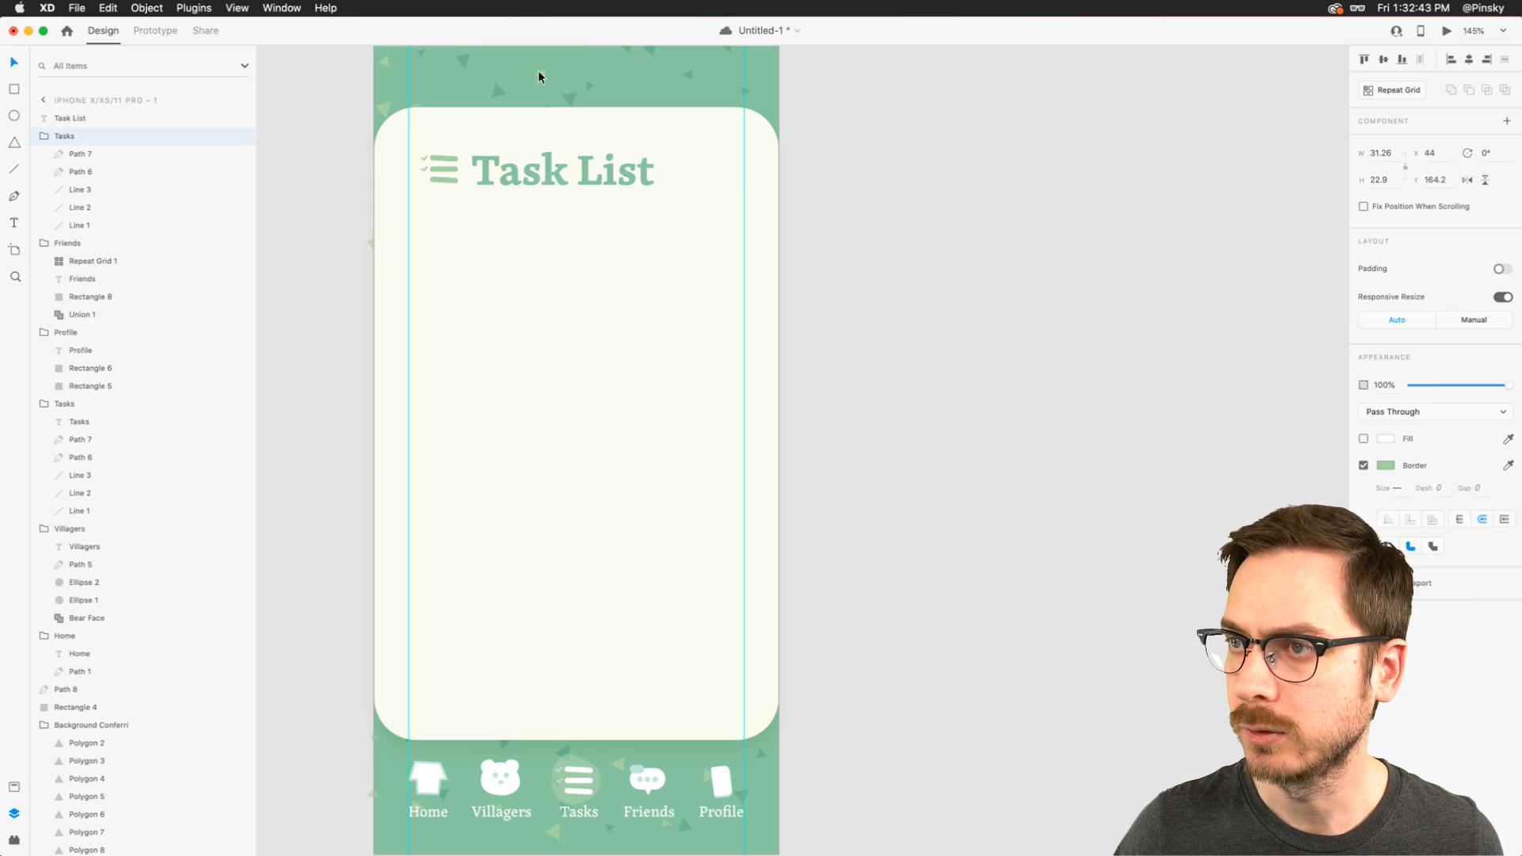
{"action": "left_click", "coordinate": [503, 168]}
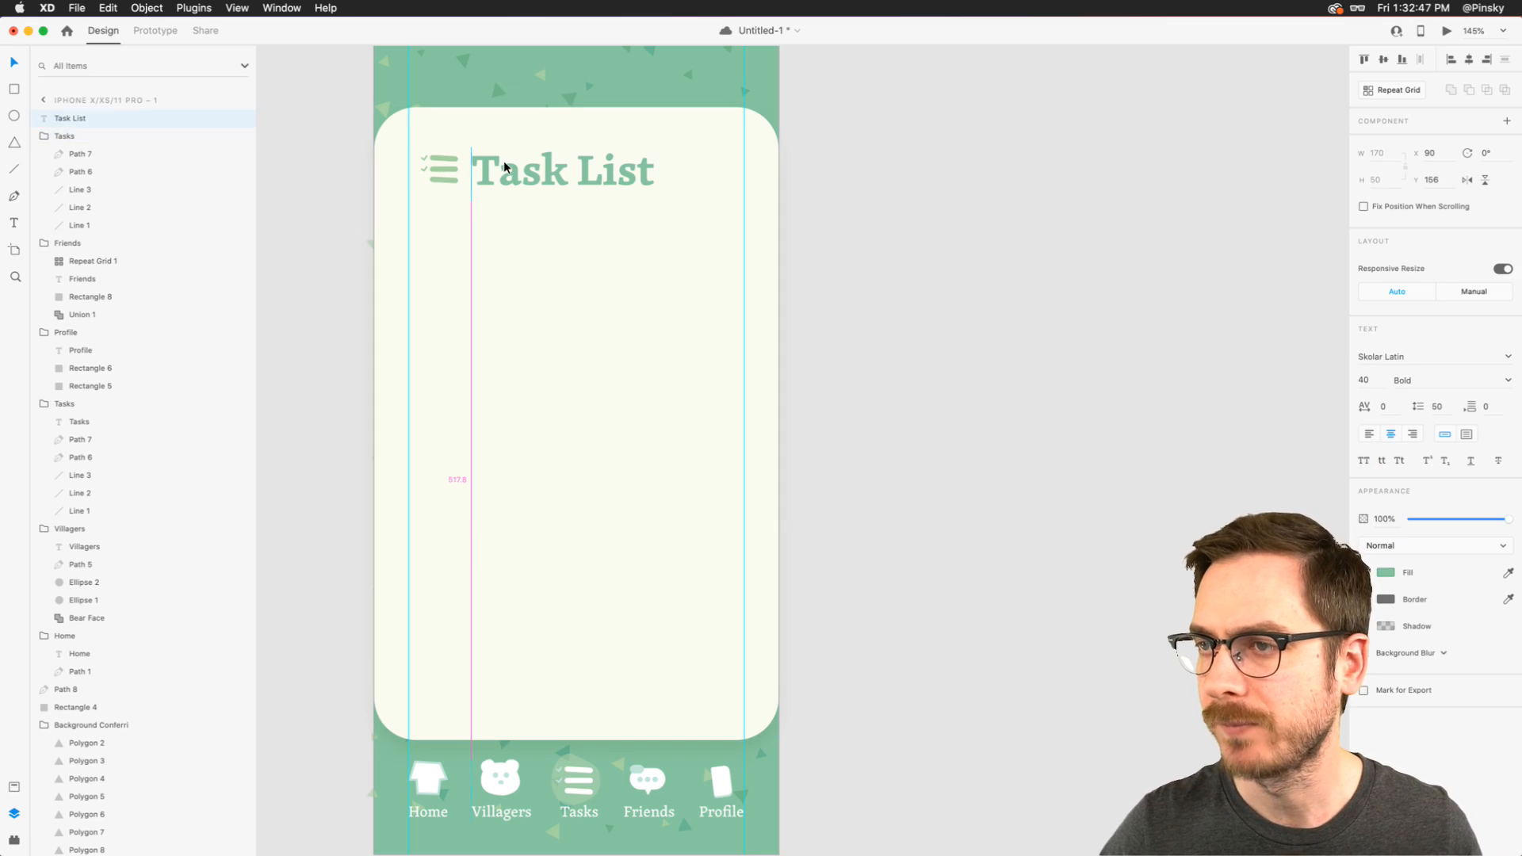
- Draw a circle about 34 wide to the right of the "Task List" heading, against the right margin guide
{"action": "left_click", "coordinate": [705, 165]}
{"action": "scroll", "coordinate": [720, 163], "scroll_direction": "up", "scroll_amount": 5}
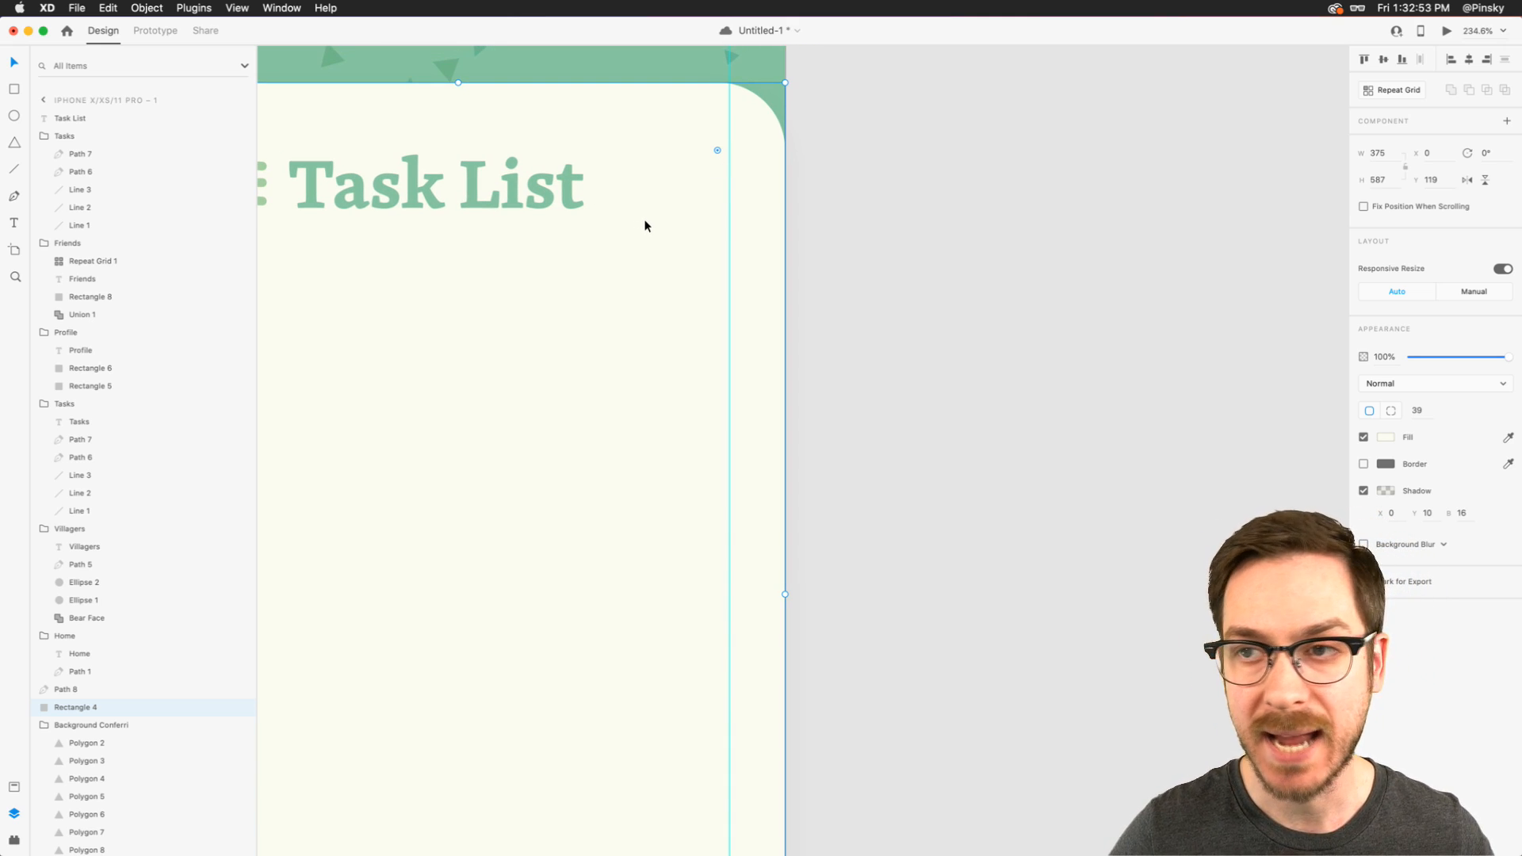
{"action": "left_click", "coordinate": [15, 116]}
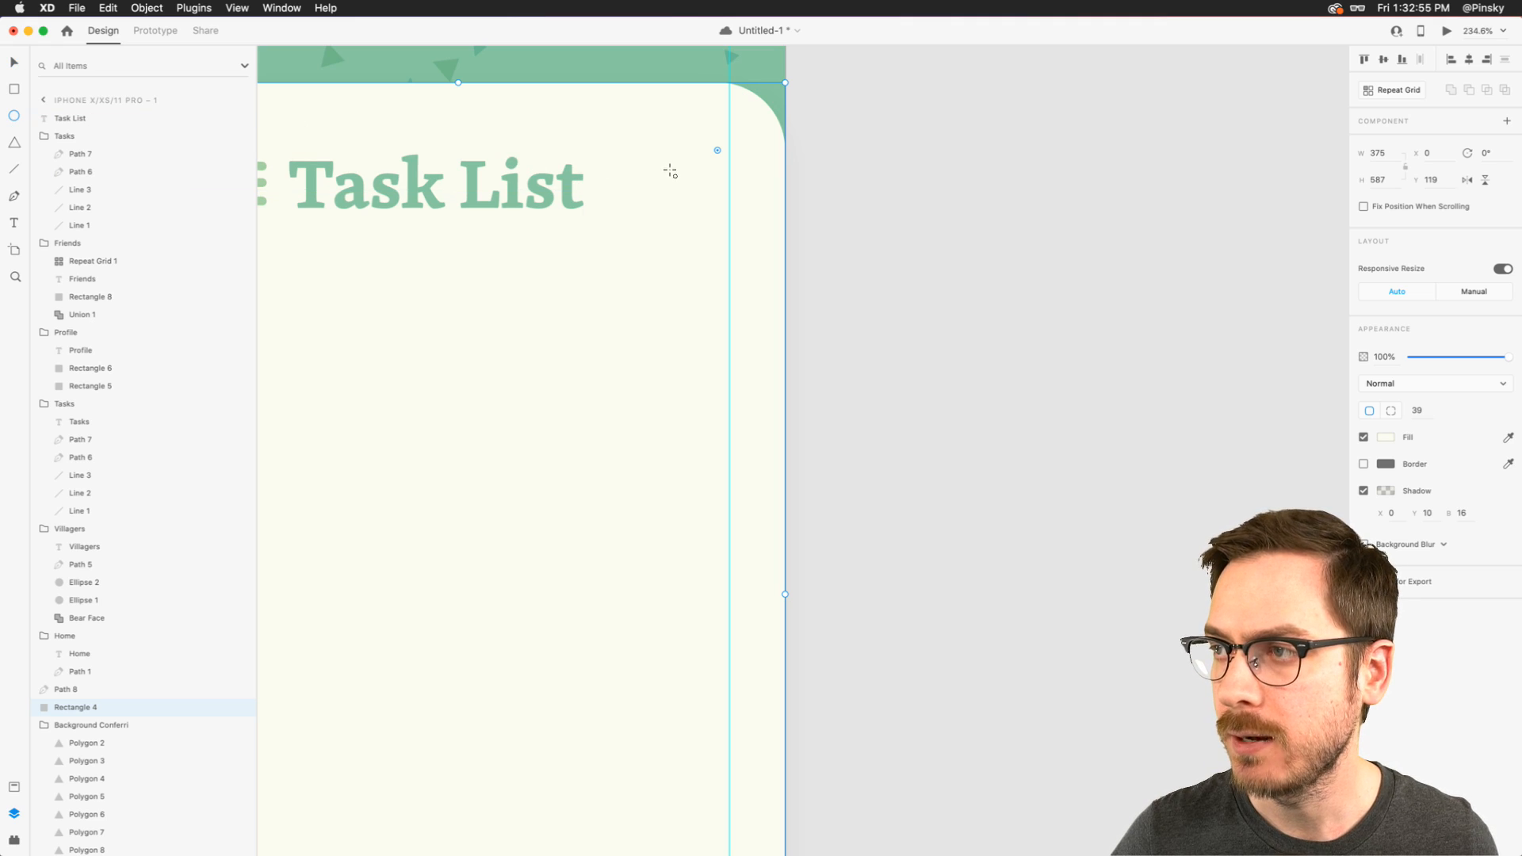
{"action": "left_click_drag", "start_coordinate": [658, 162], "coordinate": [691, 178]}
{"action": "key", "text": "v"}
{"action": "scroll", "coordinate": [692, 178], "scroll_direction": "up", "scroll_amount": 1}
- Fill the circle with the green sampled from the background and remove its border
{"action": "key", "text": "i"}
{"action": "left_click", "coordinate": [656, 96]}
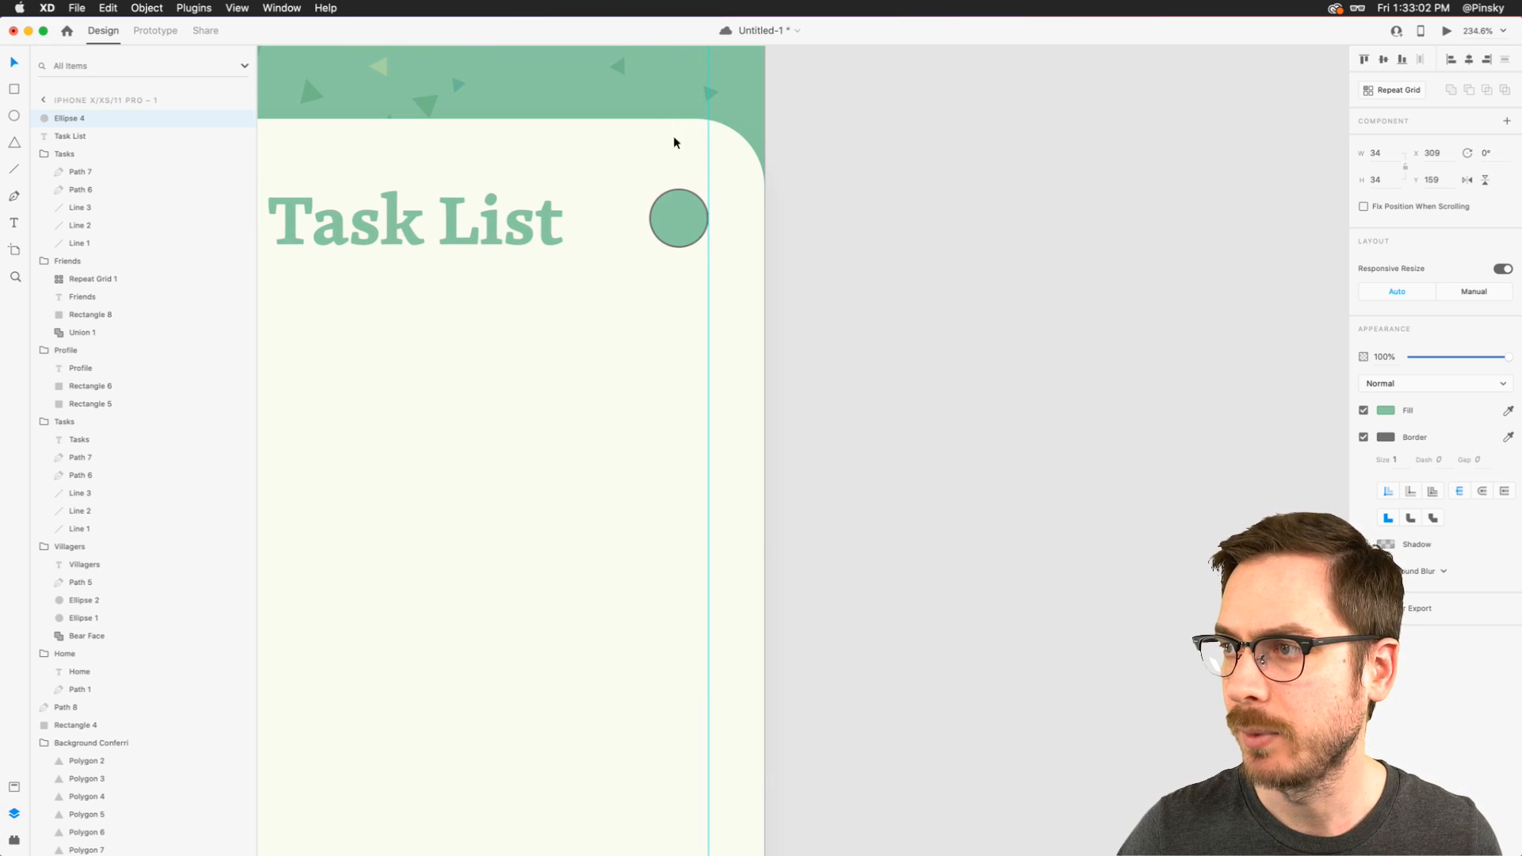
{"action": "scroll", "coordinate": [710, 198], "scroll_direction": "up", "scroll_amount": 5}
{"action": "left_click", "coordinate": [1363, 437]}
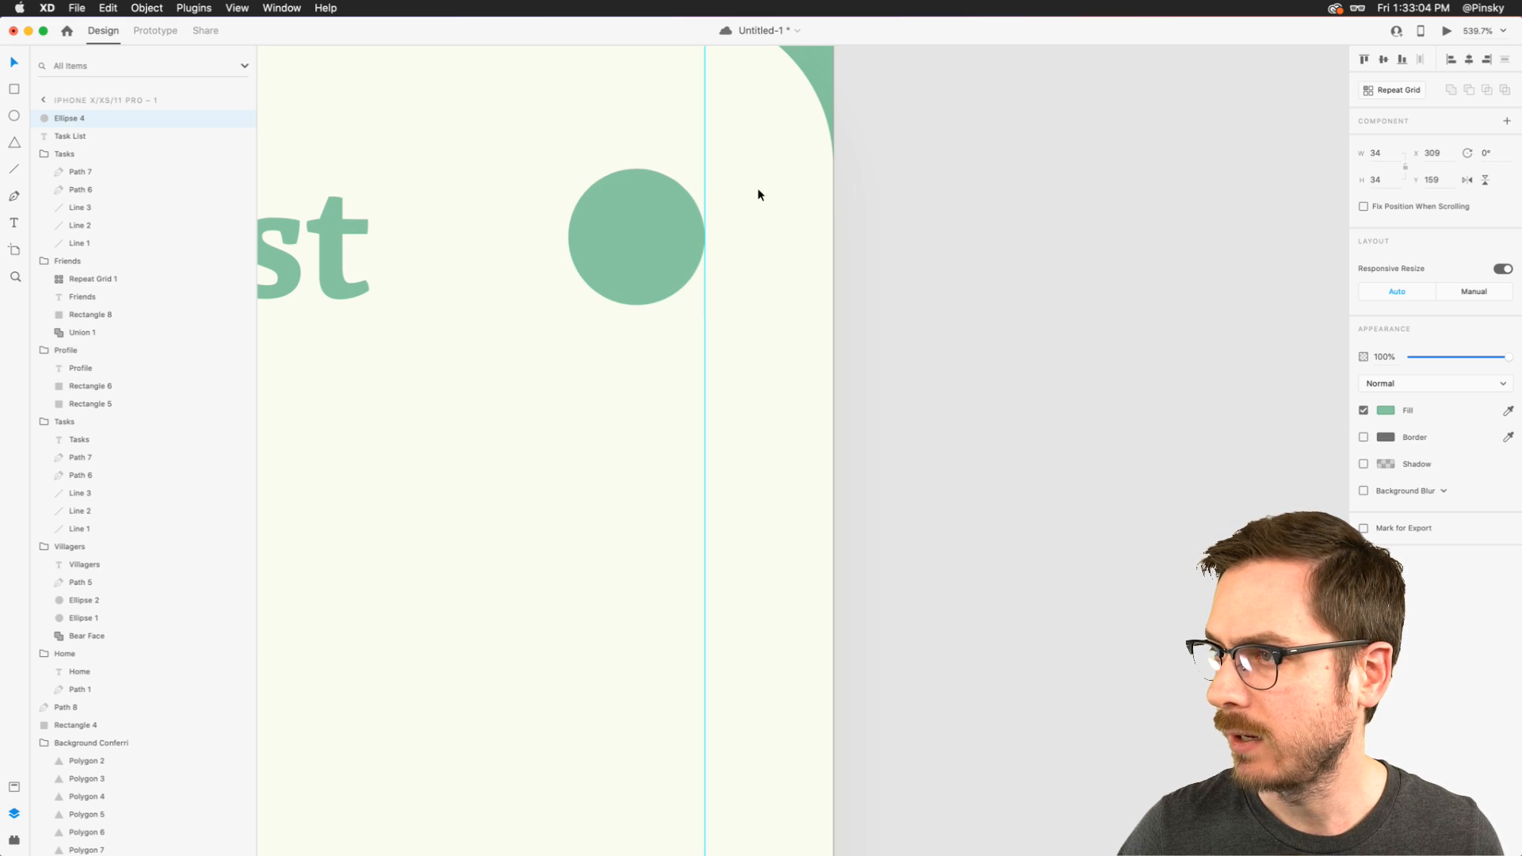
- Draw a vertical line about 13 long in the middle of the green circle and color it with the card's off-white
{"action": "scroll", "coordinate": [690, 184], "scroll_direction": "up", "scroll_amount": 3}
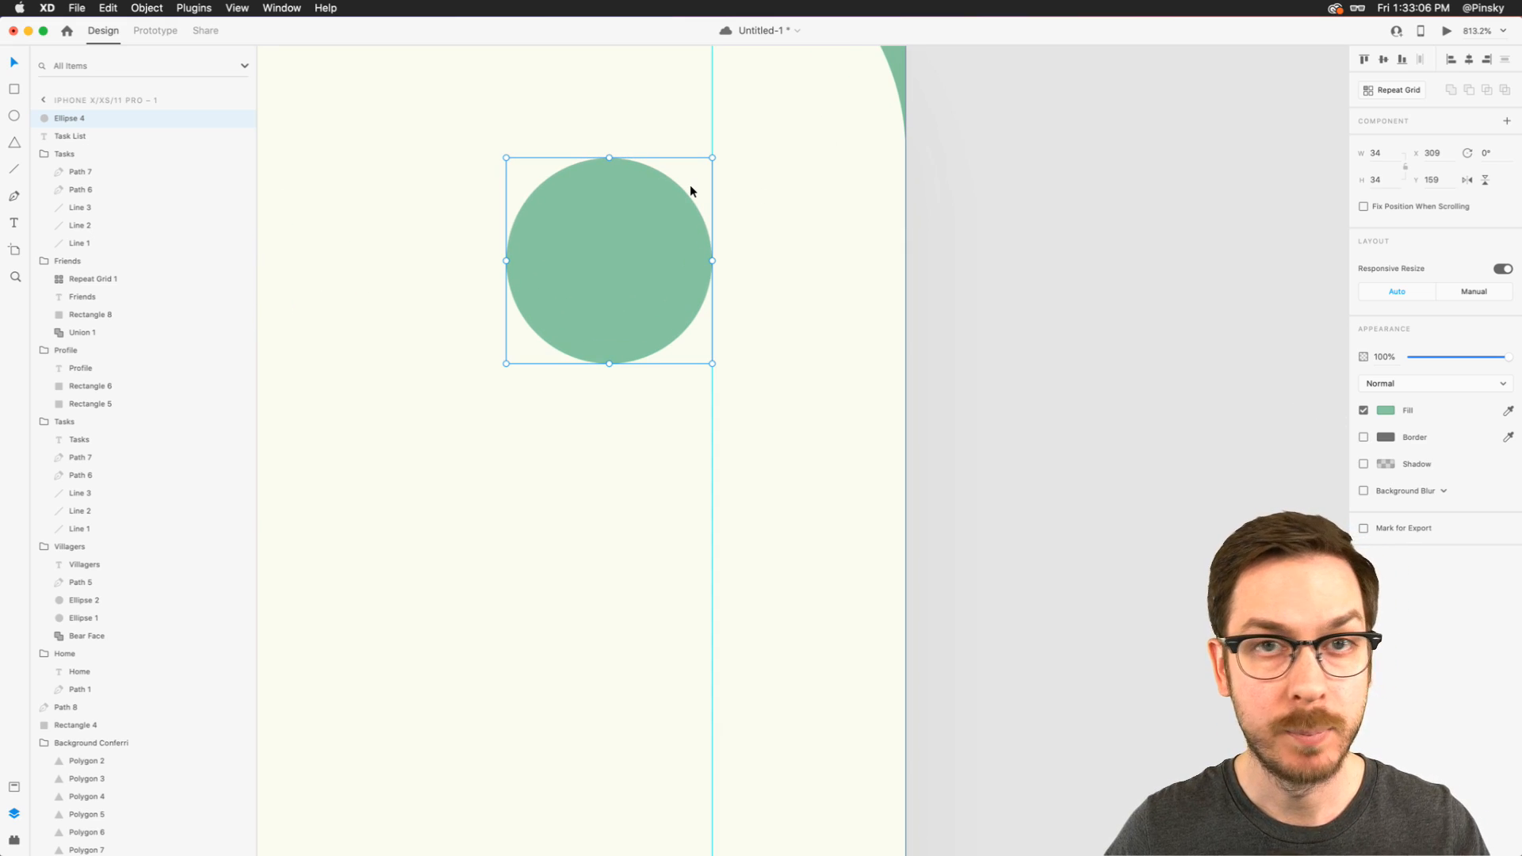
{"action": "key", "text": "l"}
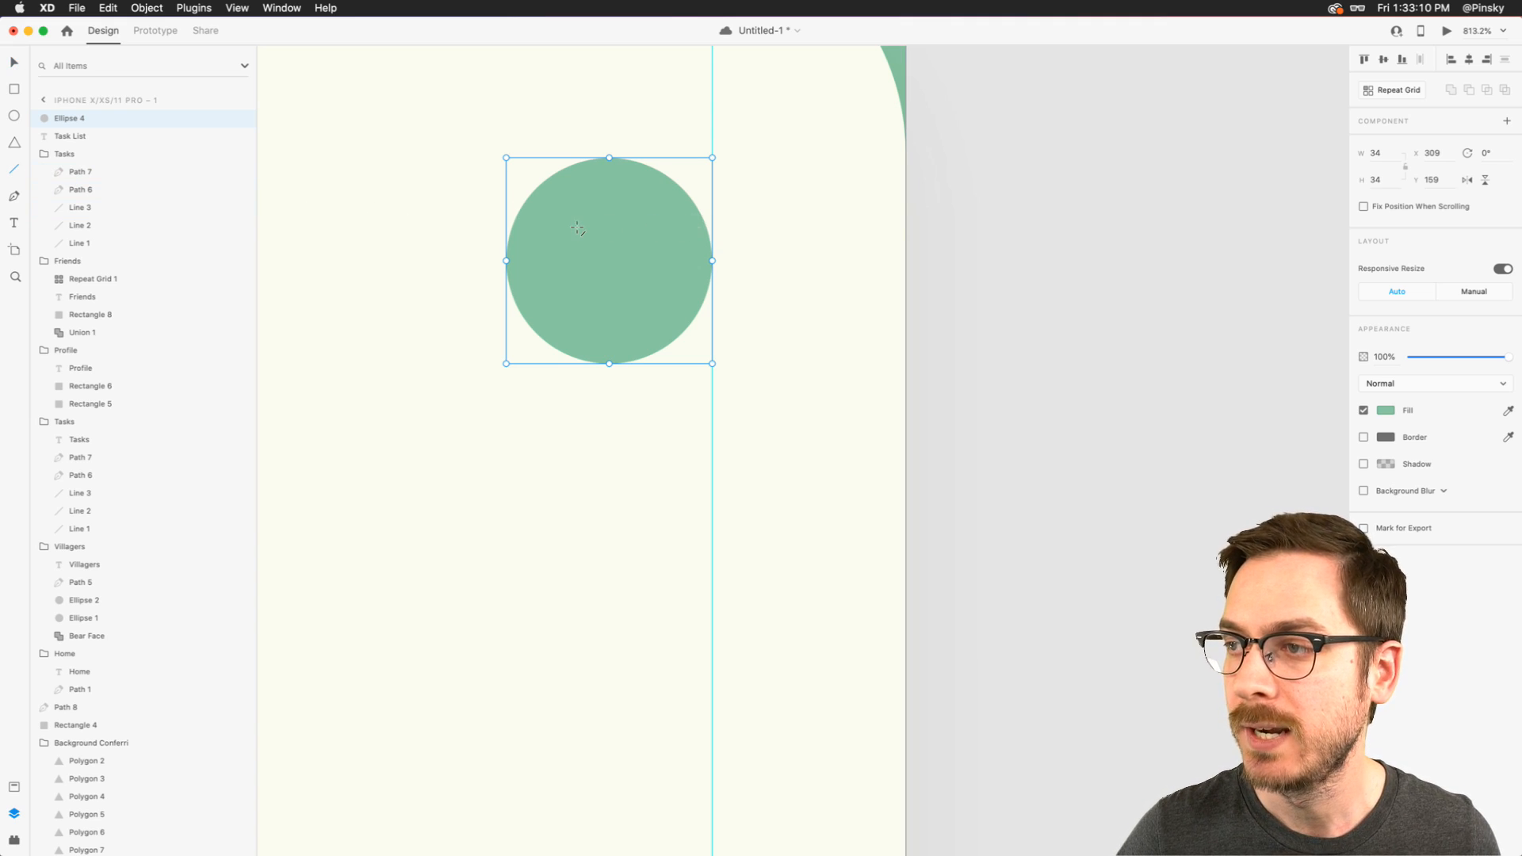
{"action": "left_click_drag", "start_coordinate": [607, 228], "coordinate": [611, 301]}
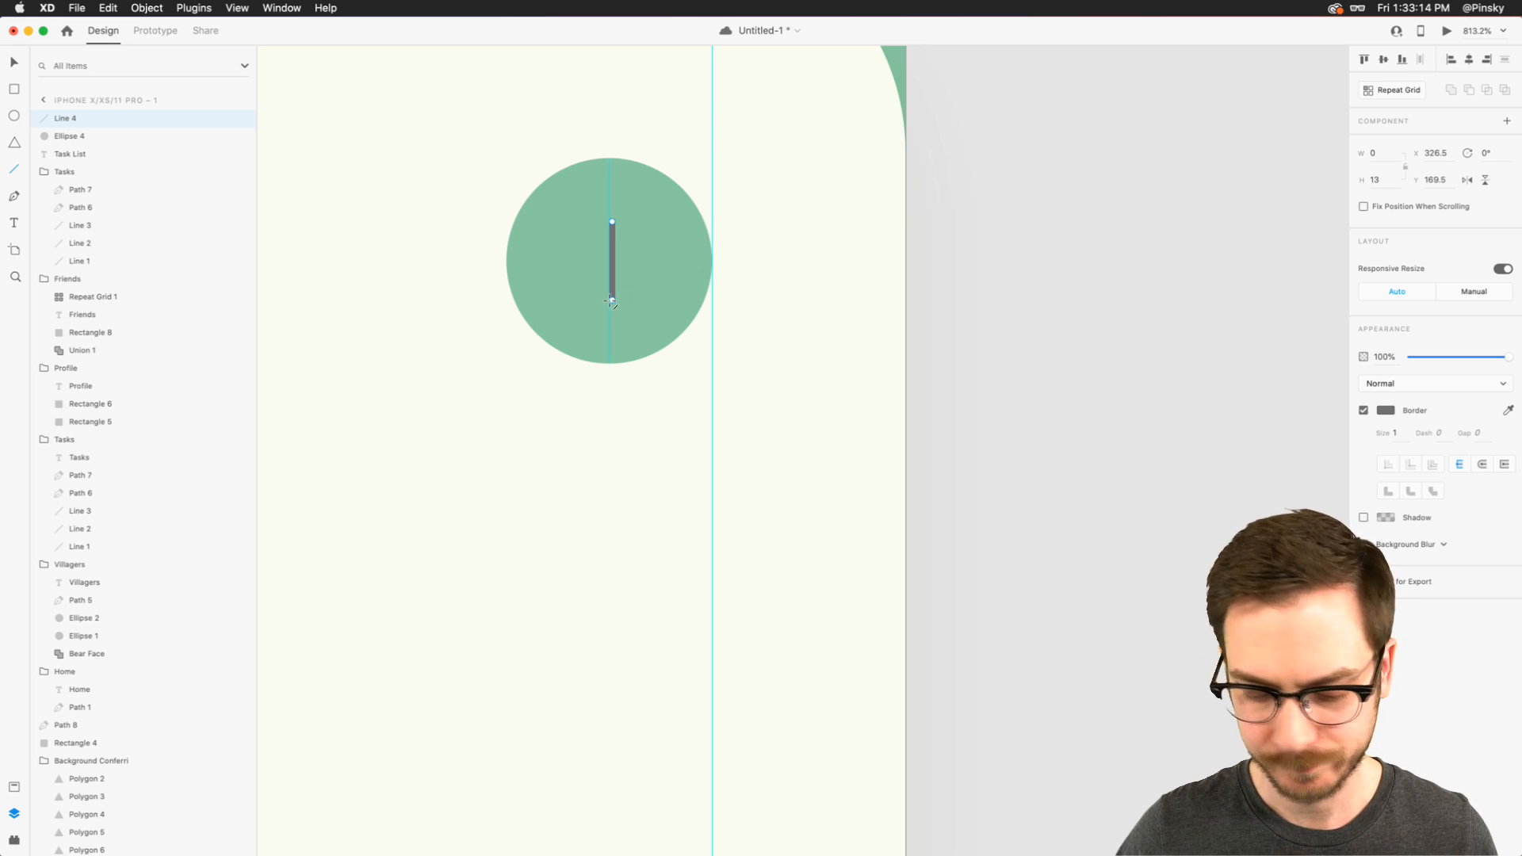
{"action": "left_click", "coordinate": [768, 293]}
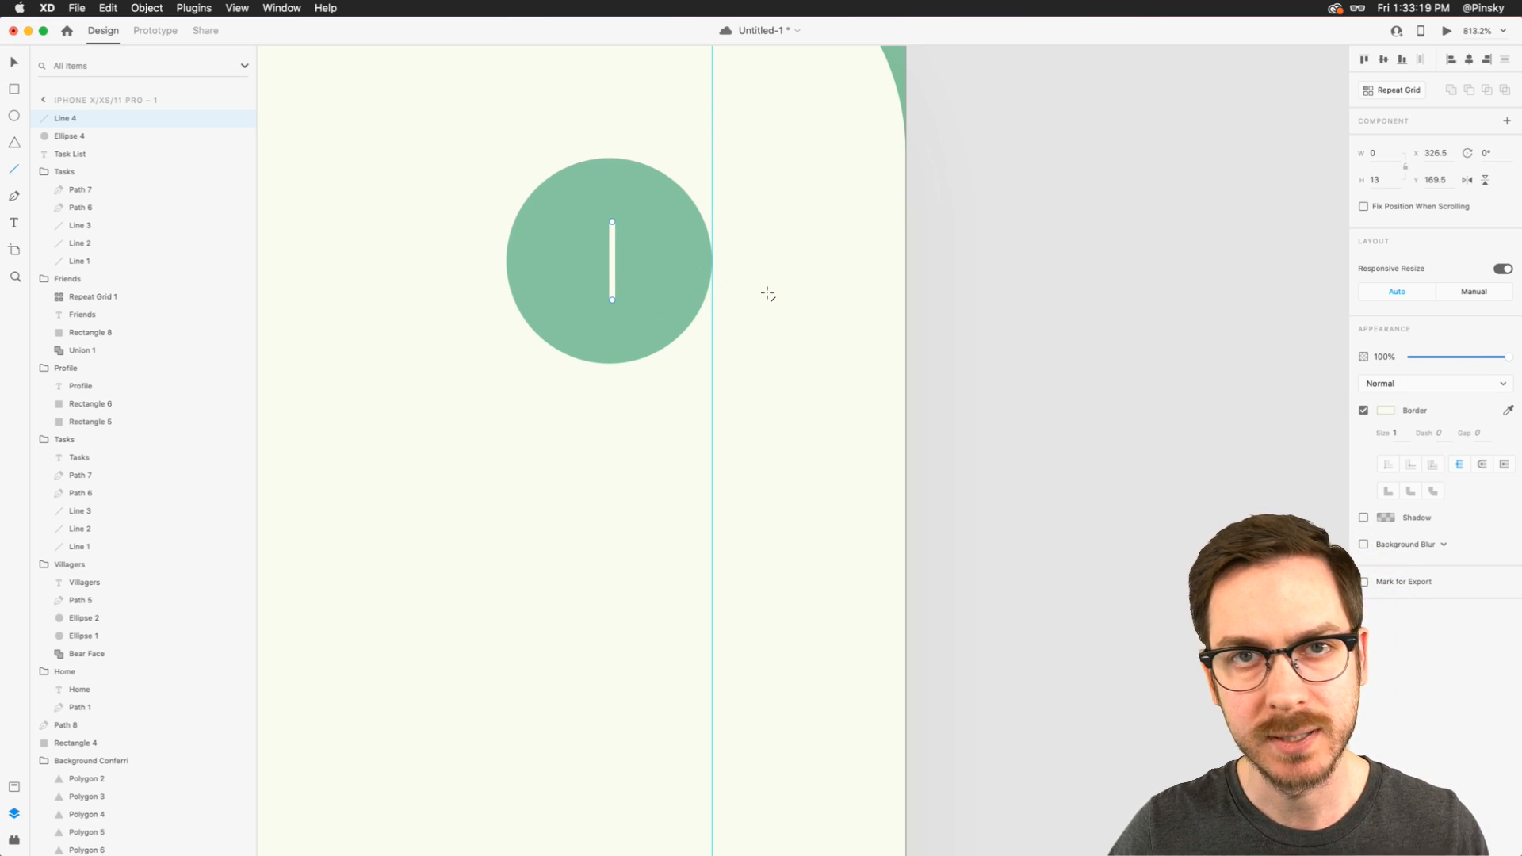
- Set the vertical line's border size to 4 and give it round caps
{"action": "left_click", "coordinate": [1397, 436]}
{"action": "key", "text": "Up"}
{"action": "key", "text": "Up"}
{"action": "key", "text": "Up"}
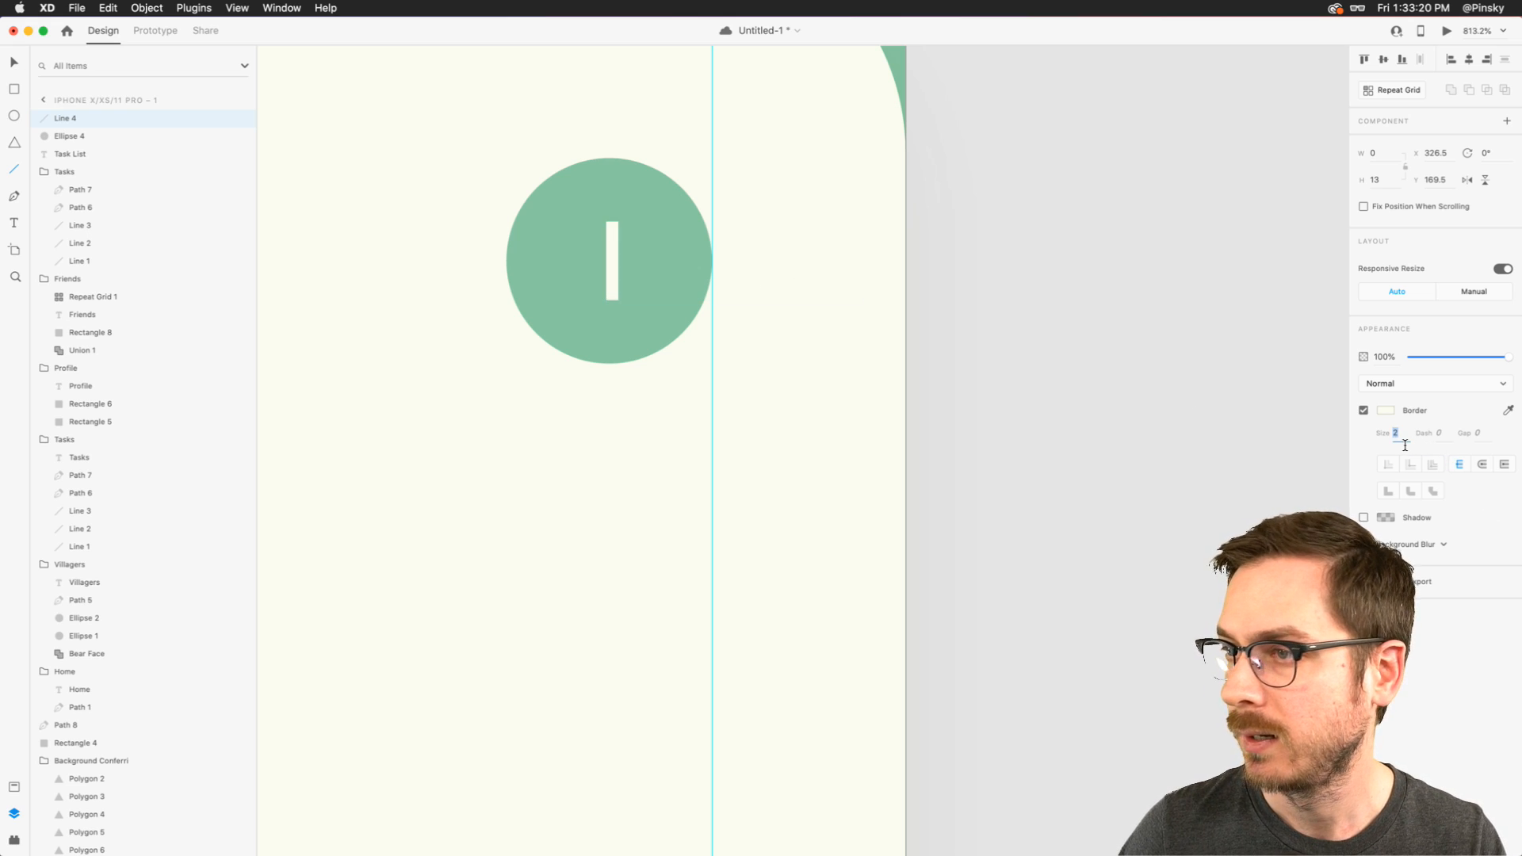
{"action": "left_click", "coordinate": [1481, 464]}
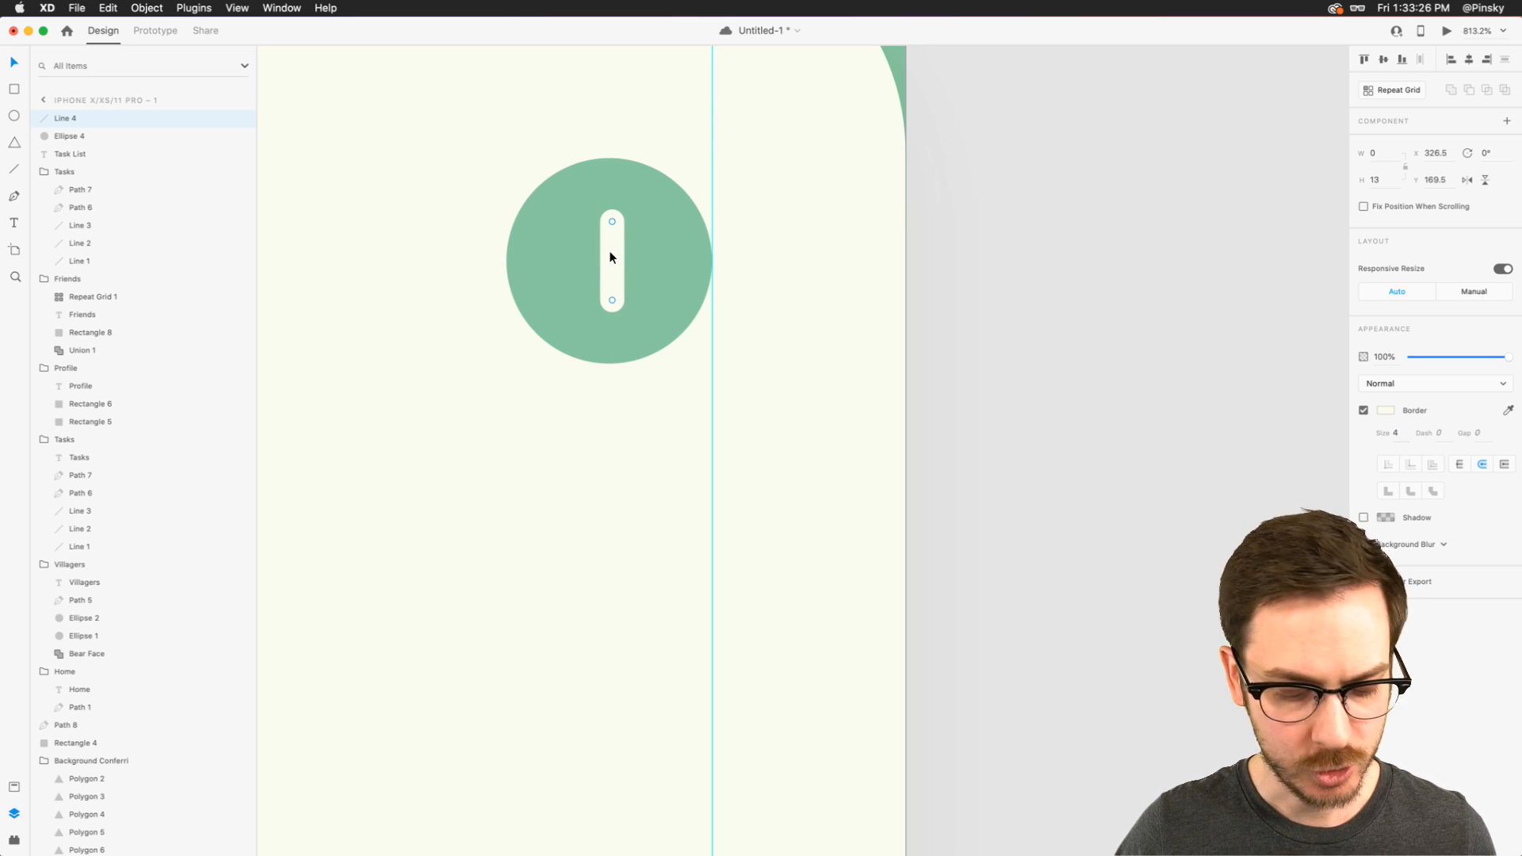
- Duplicate the off-white line and rotate the copy 90° to form a plus sign
{"action": "key", "text": "super+d"}
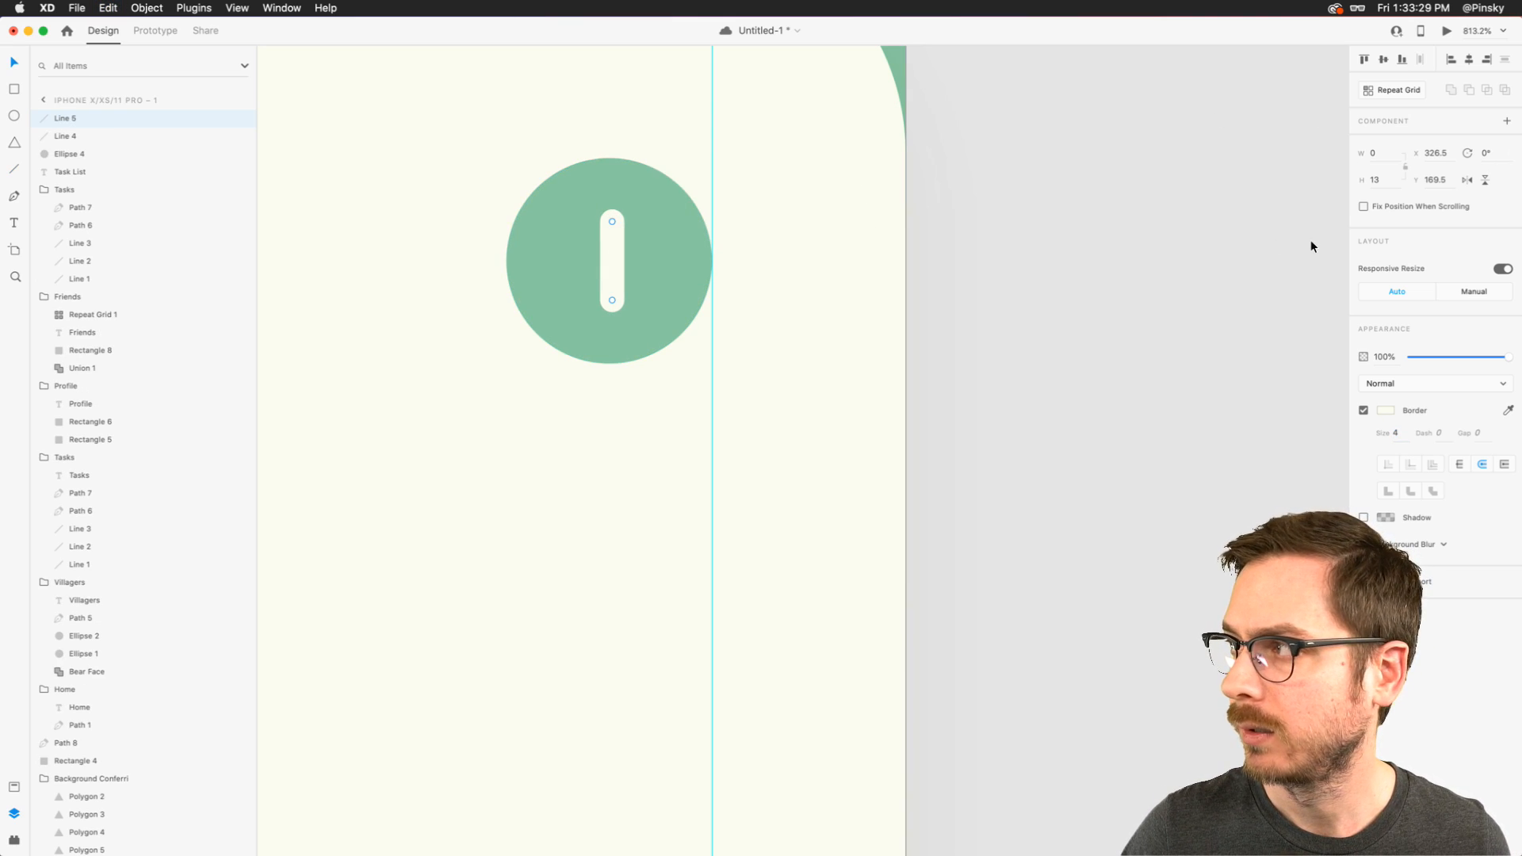
{"action": "left_click", "coordinate": [1492, 153]}
{"action": "type", "text": "90"}
{"action": "key", "text": "Return"}
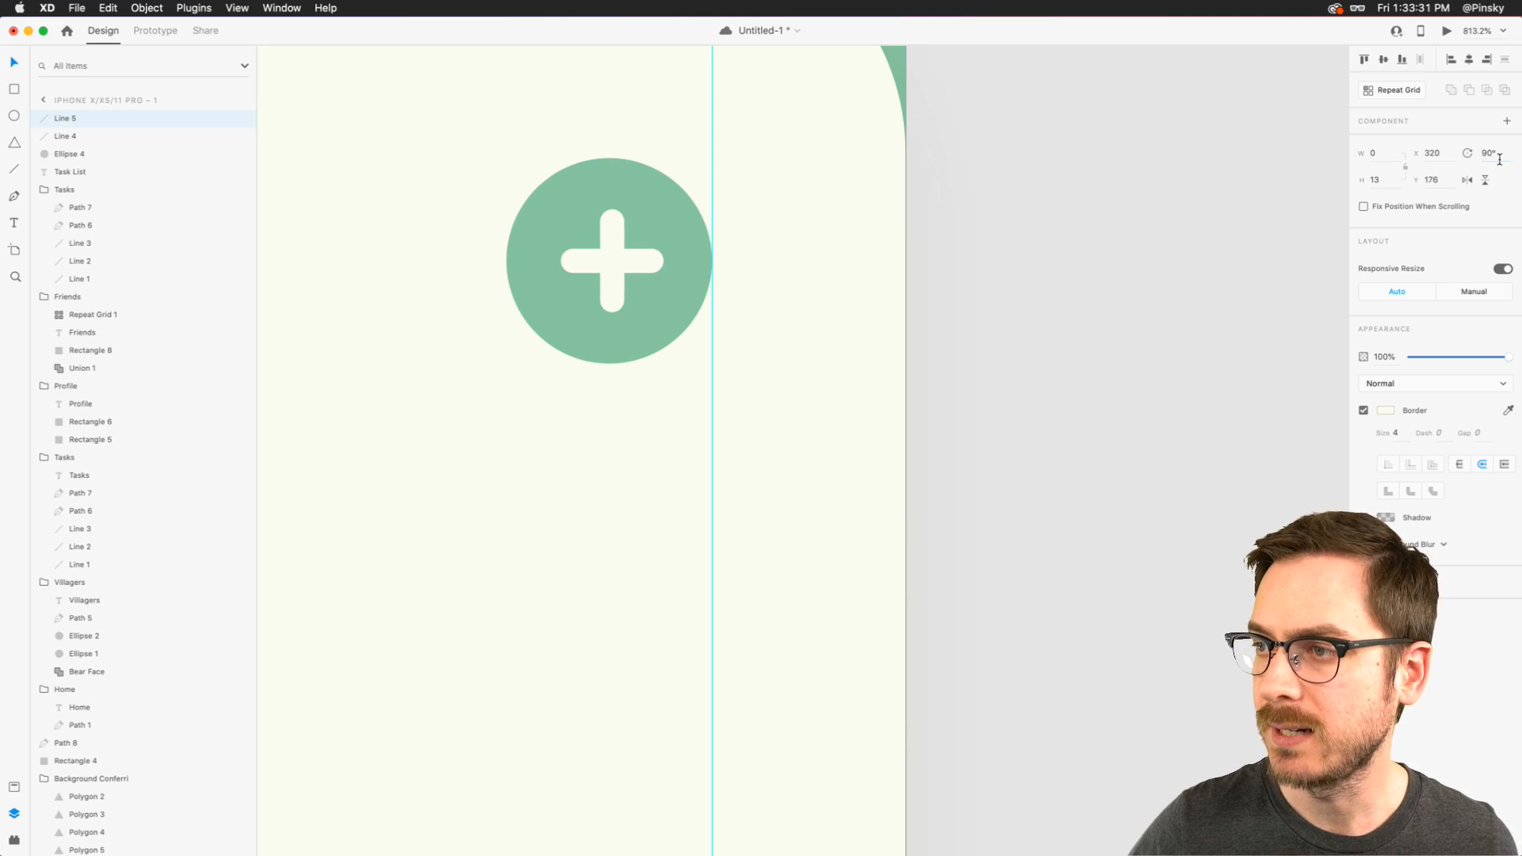
- Select both lines of the plus sign and scale them down slightly to about 12 long inside the circle
{"action": "left_click", "coordinate": [611, 246], "text": "shift"}
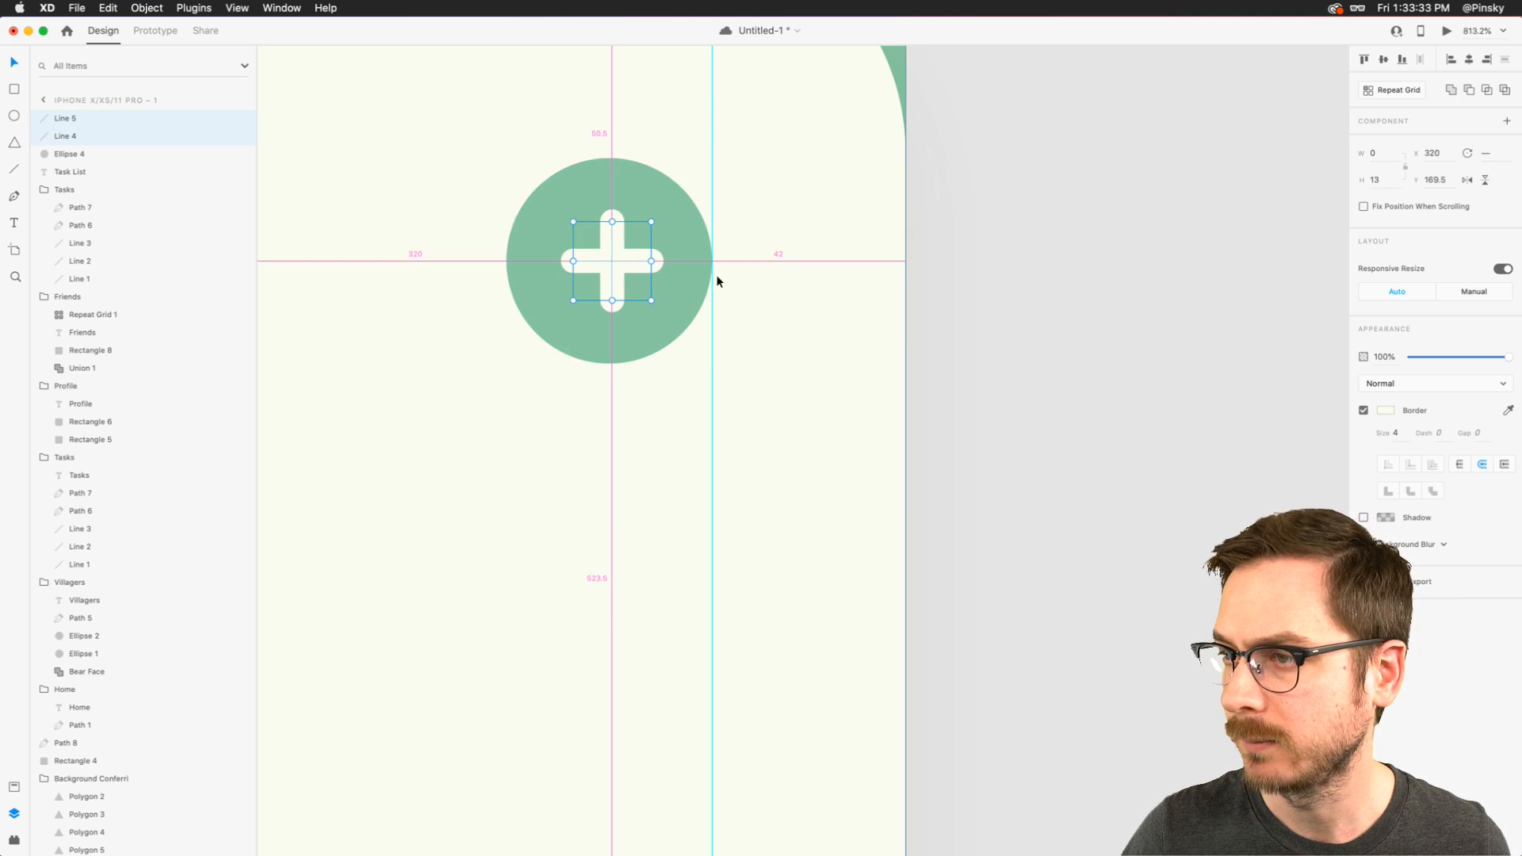
{"action": "left_click_drag", "start_coordinate": [651, 300], "coordinate": [648, 297]}
{"action": "key", "text": "alt"}
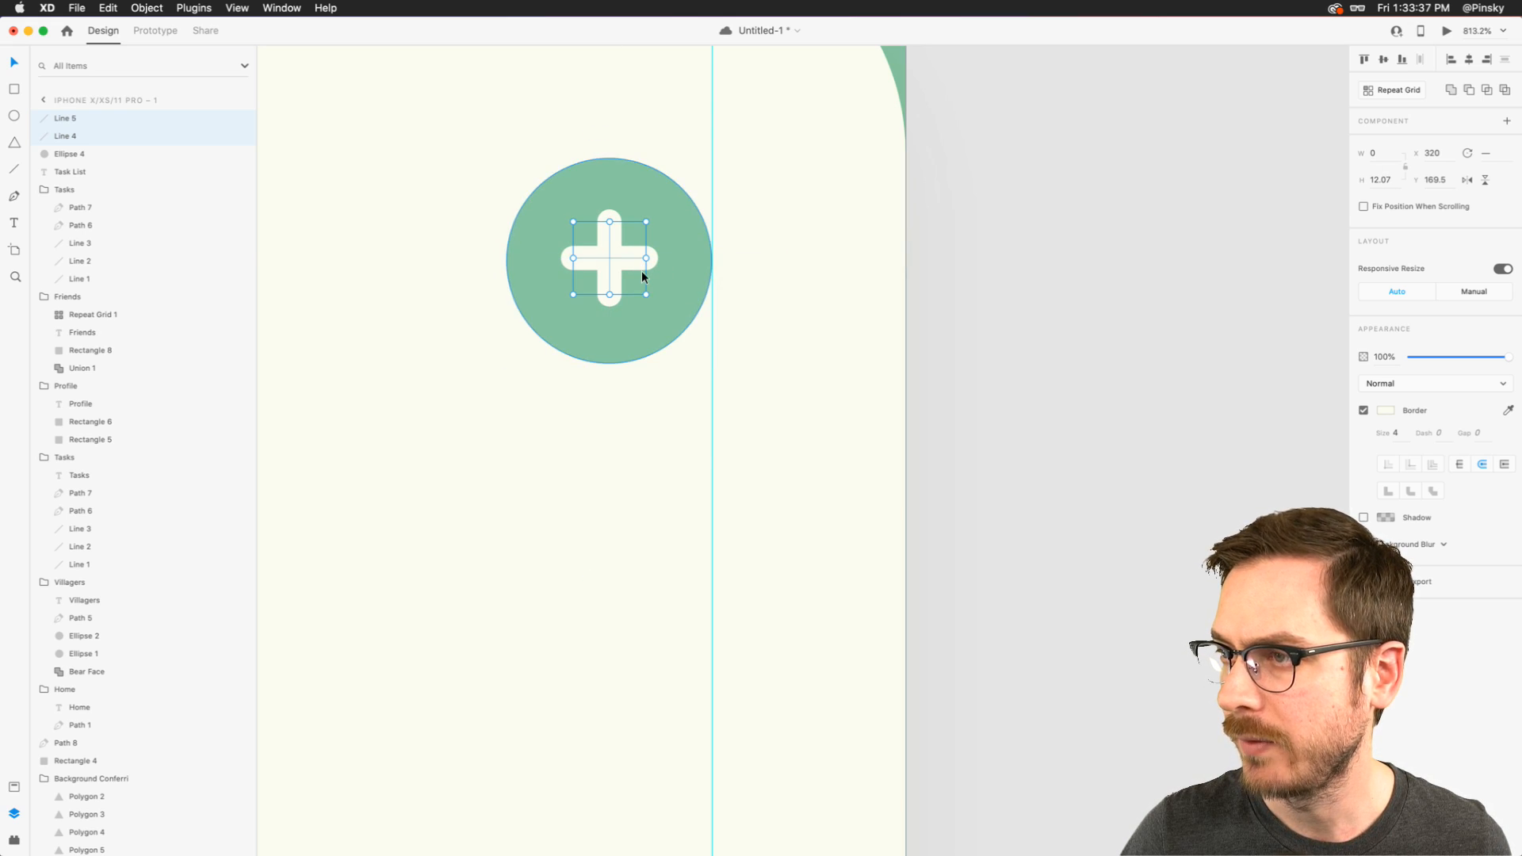
{"action": "scroll", "coordinate": [642, 279], "scroll_direction": "down", "scroll_amount": 5}
{"action": "scroll", "coordinate": [642, 274], "scroll_direction": "up", "scroll_amount": 3}
{"action": "scroll", "coordinate": [642, 276], "scroll_direction": "up", "scroll_amount": 5}
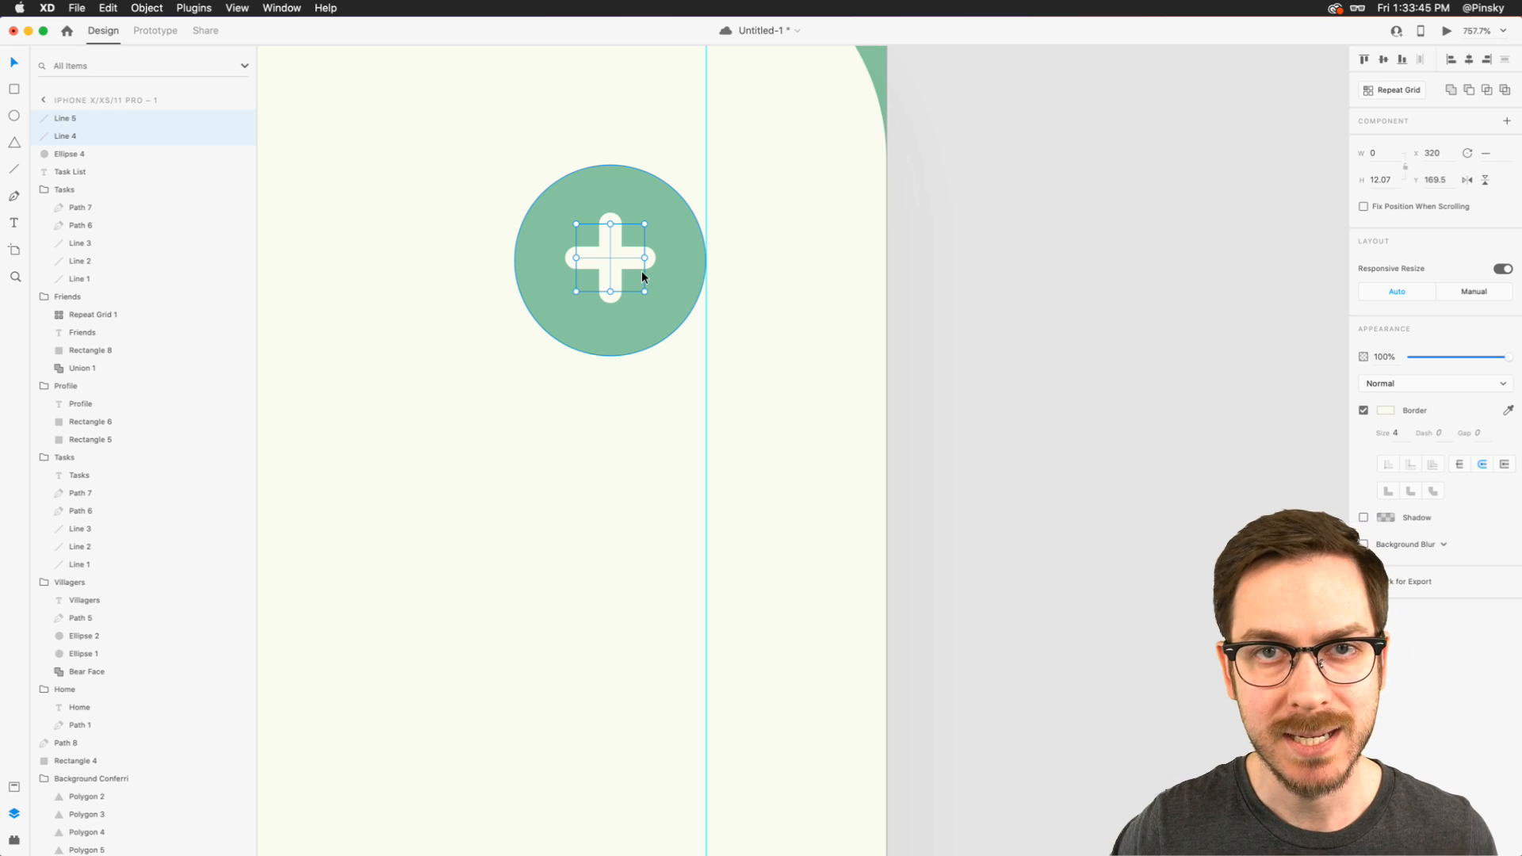
- Bend the green circle's top and bottom curves into an uneven, organic blob and open a preview of the screen
{"action": "double_click", "coordinate": [628, 174]}
{"action": "left_click_drag", "start_coordinate": [666, 166], "coordinate": [665, 157]}
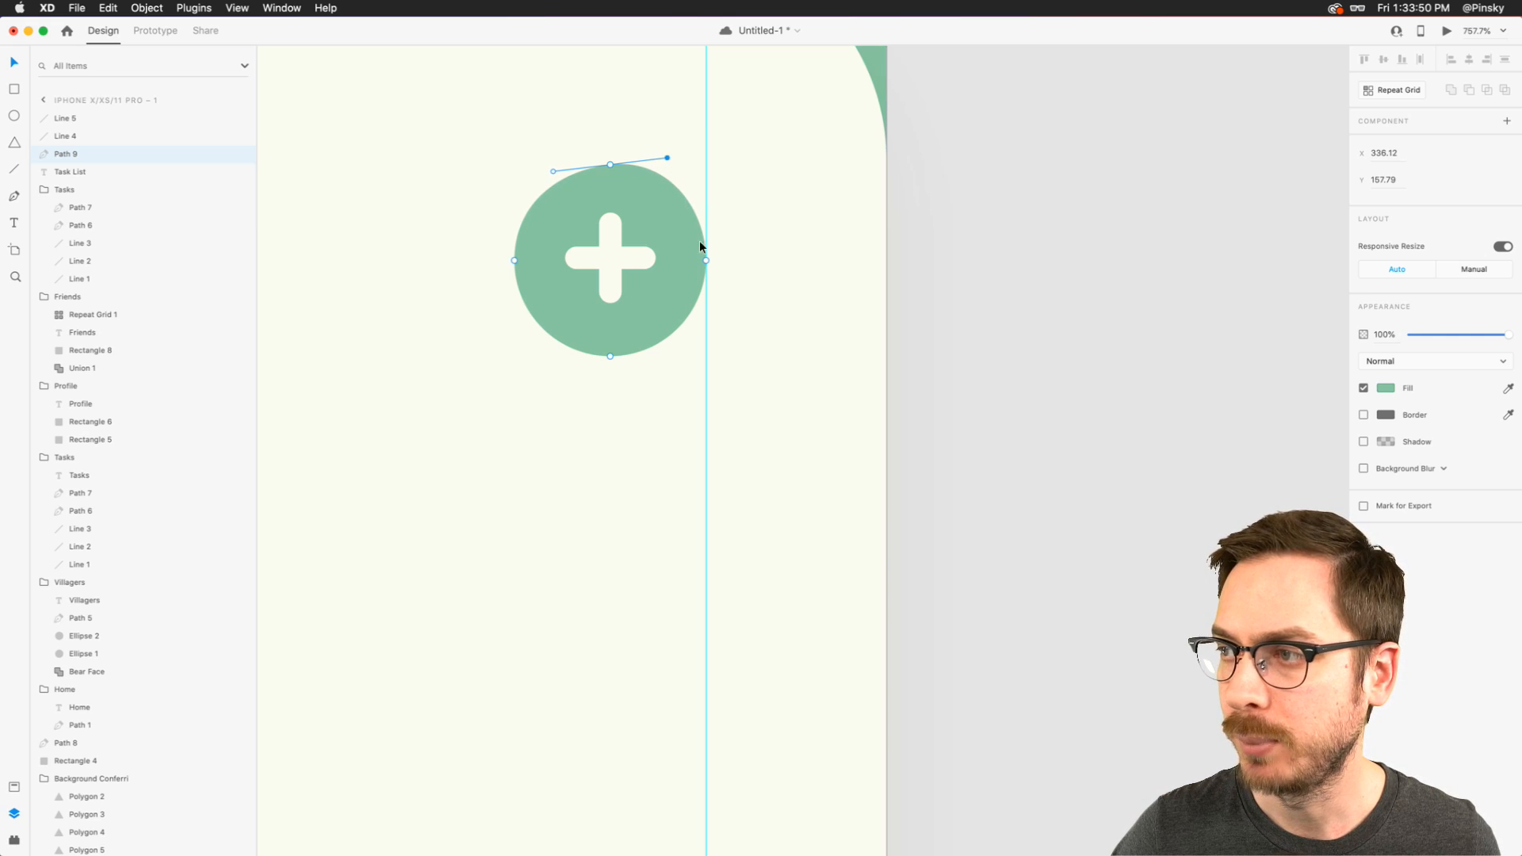
{"action": "left_click", "coordinate": [705, 260]}
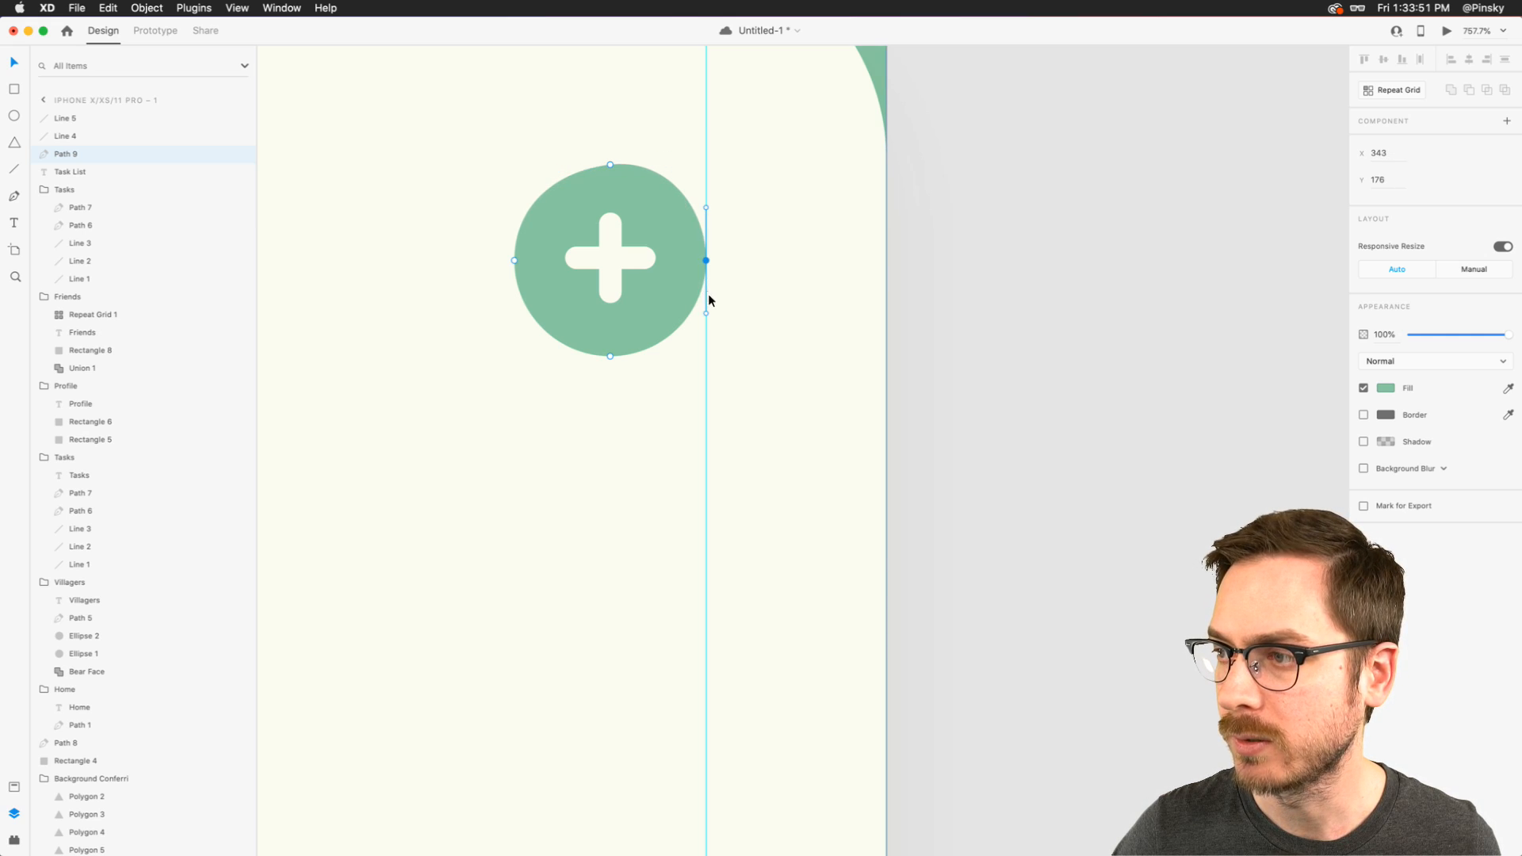
{"action": "left_click", "coordinate": [610, 356]}
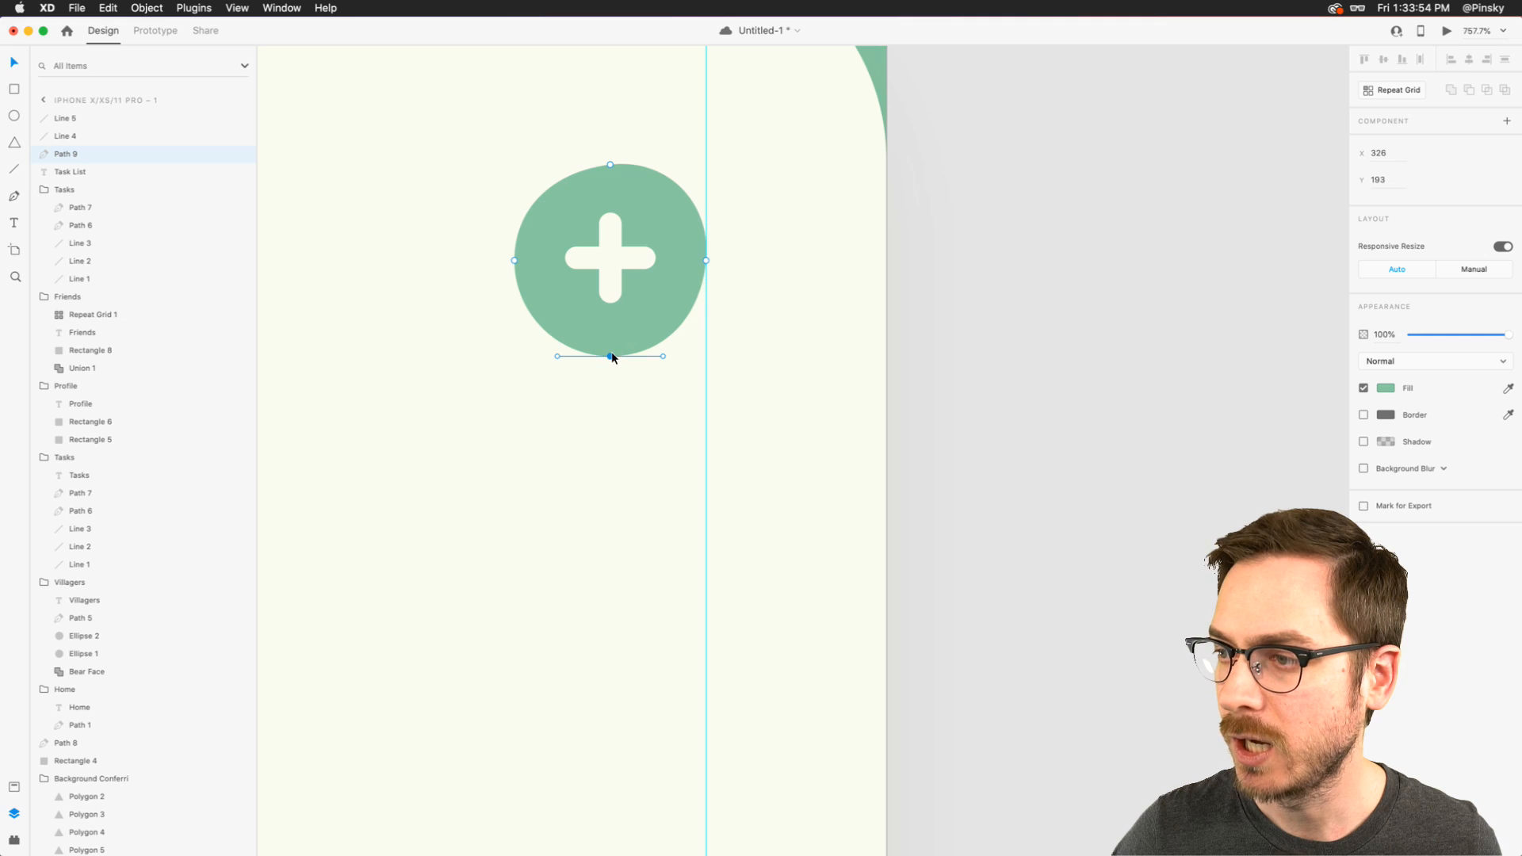
{"action": "left_click_drag", "start_coordinate": [558, 356], "coordinate": [520, 309]}
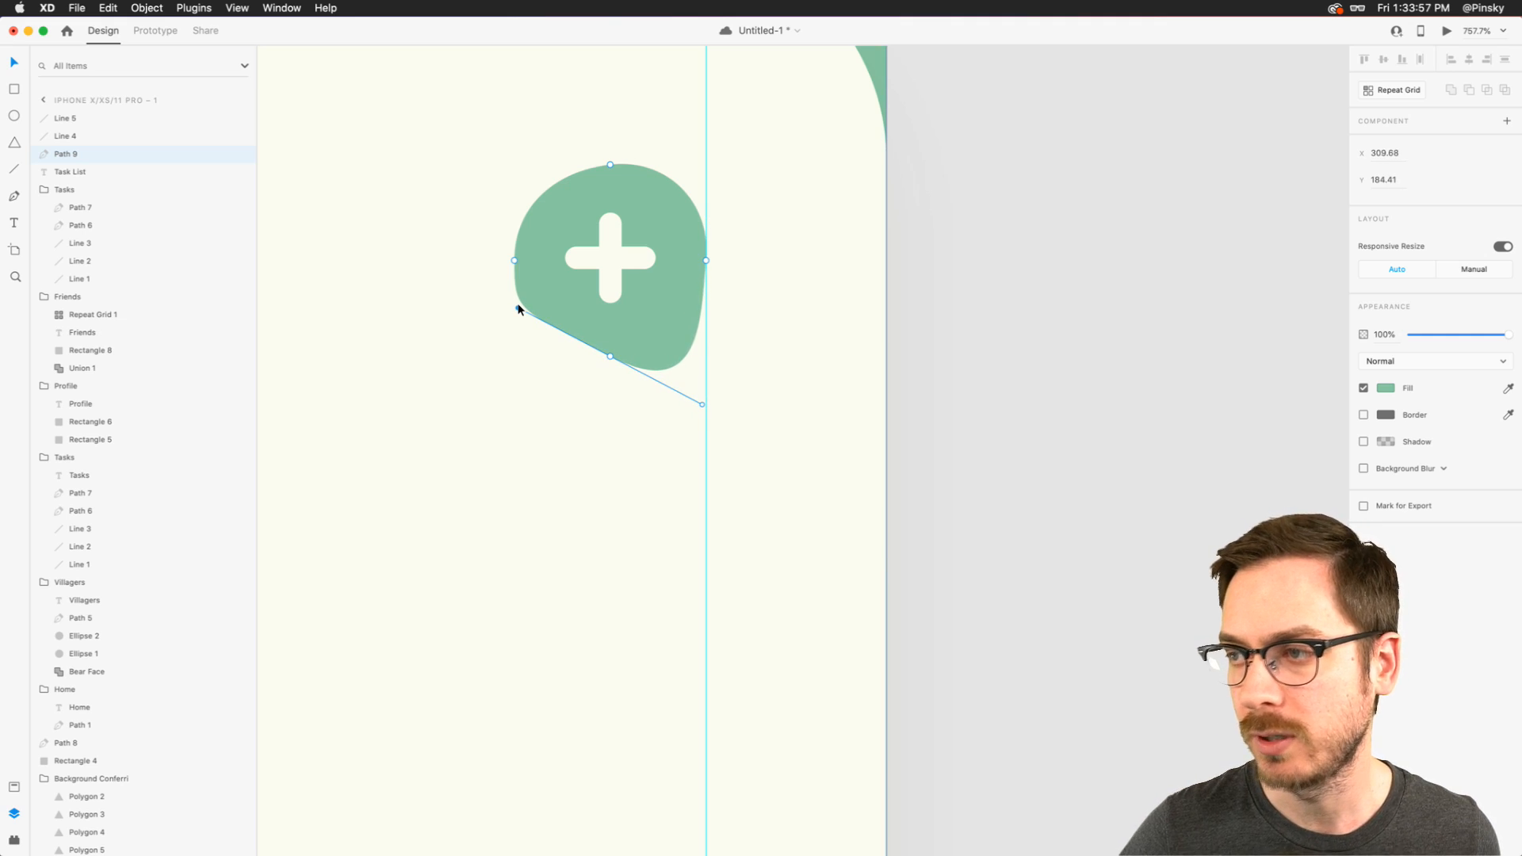
{"action": "key", "text": "super+Return"}
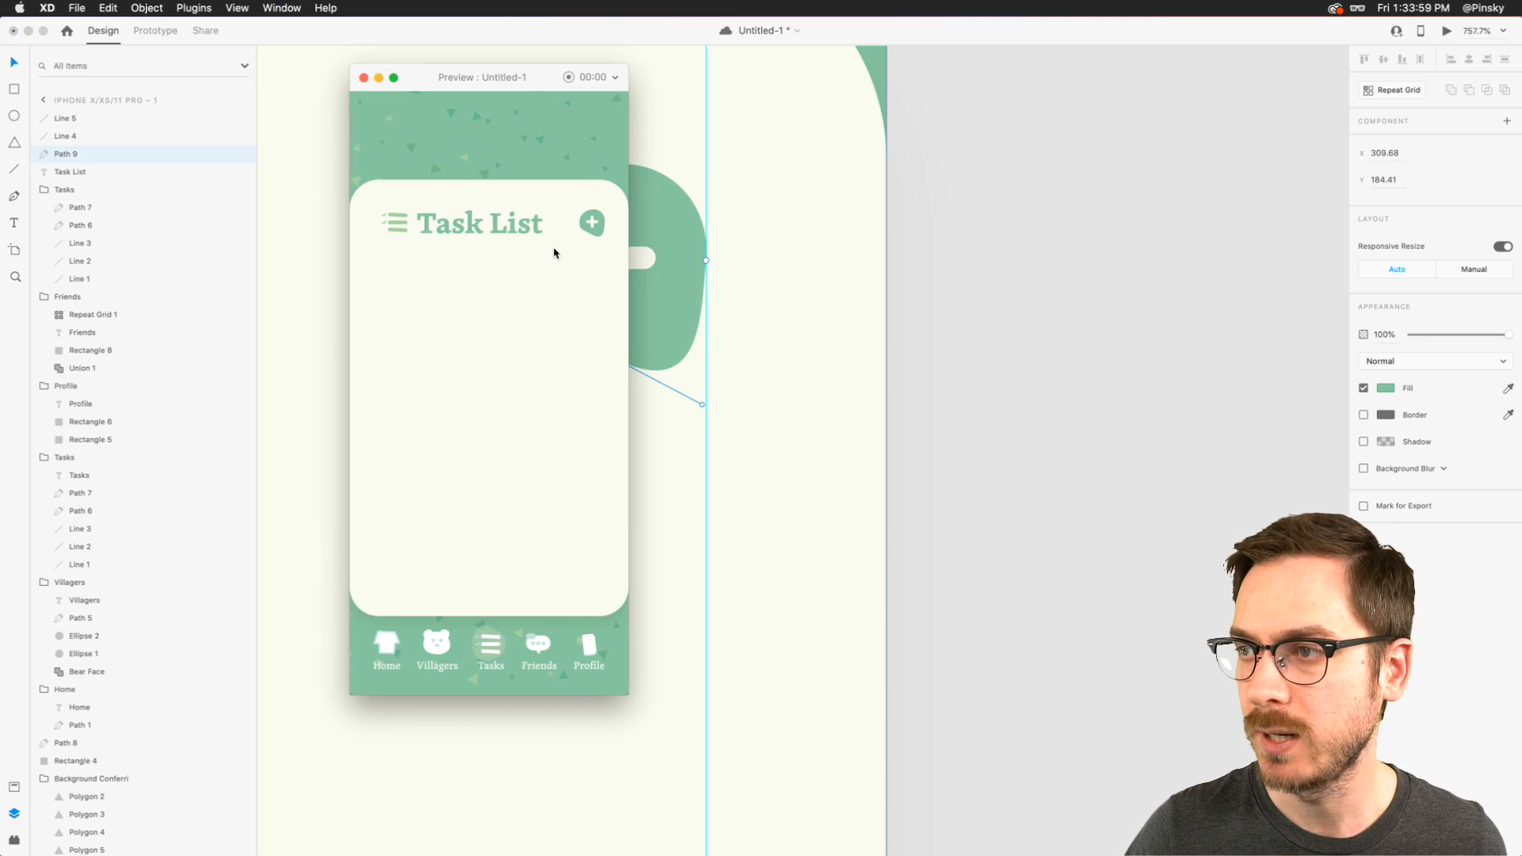
- Soften the bottom and left curves of the add button's green circle into a subtly irregular round shape, and preview the screen
{"action": "key", "text": "super+w"}
{"action": "left_click_drag", "start_coordinate": [516, 309], "coordinate": [551, 348]}
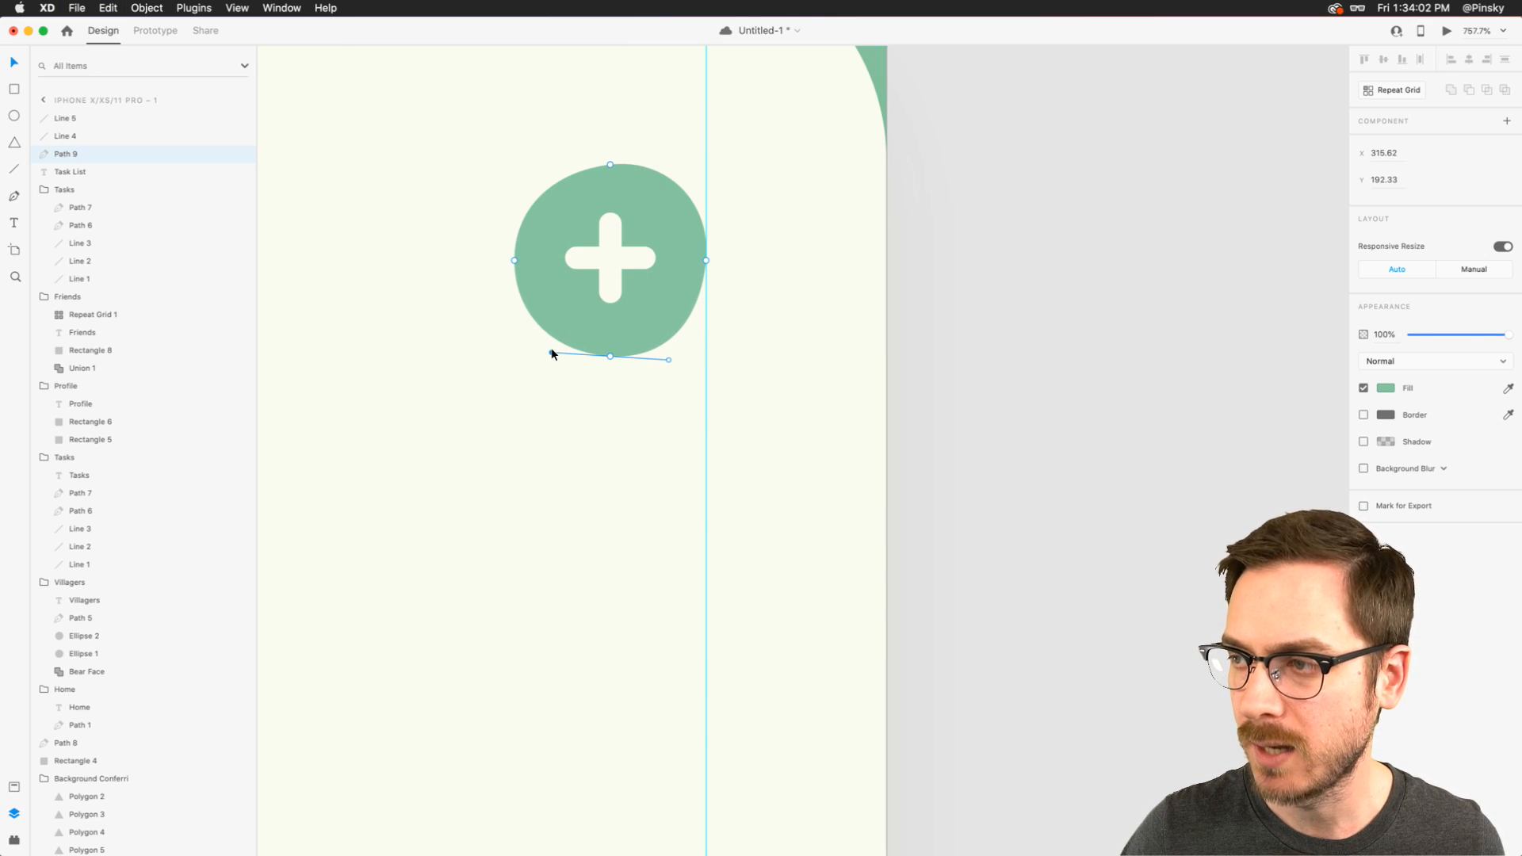
{"action": "left_click", "coordinate": [514, 260]}
{"action": "left_click_drag", "start_coordinate": [514, 261], "coordinate": [511, 209]}
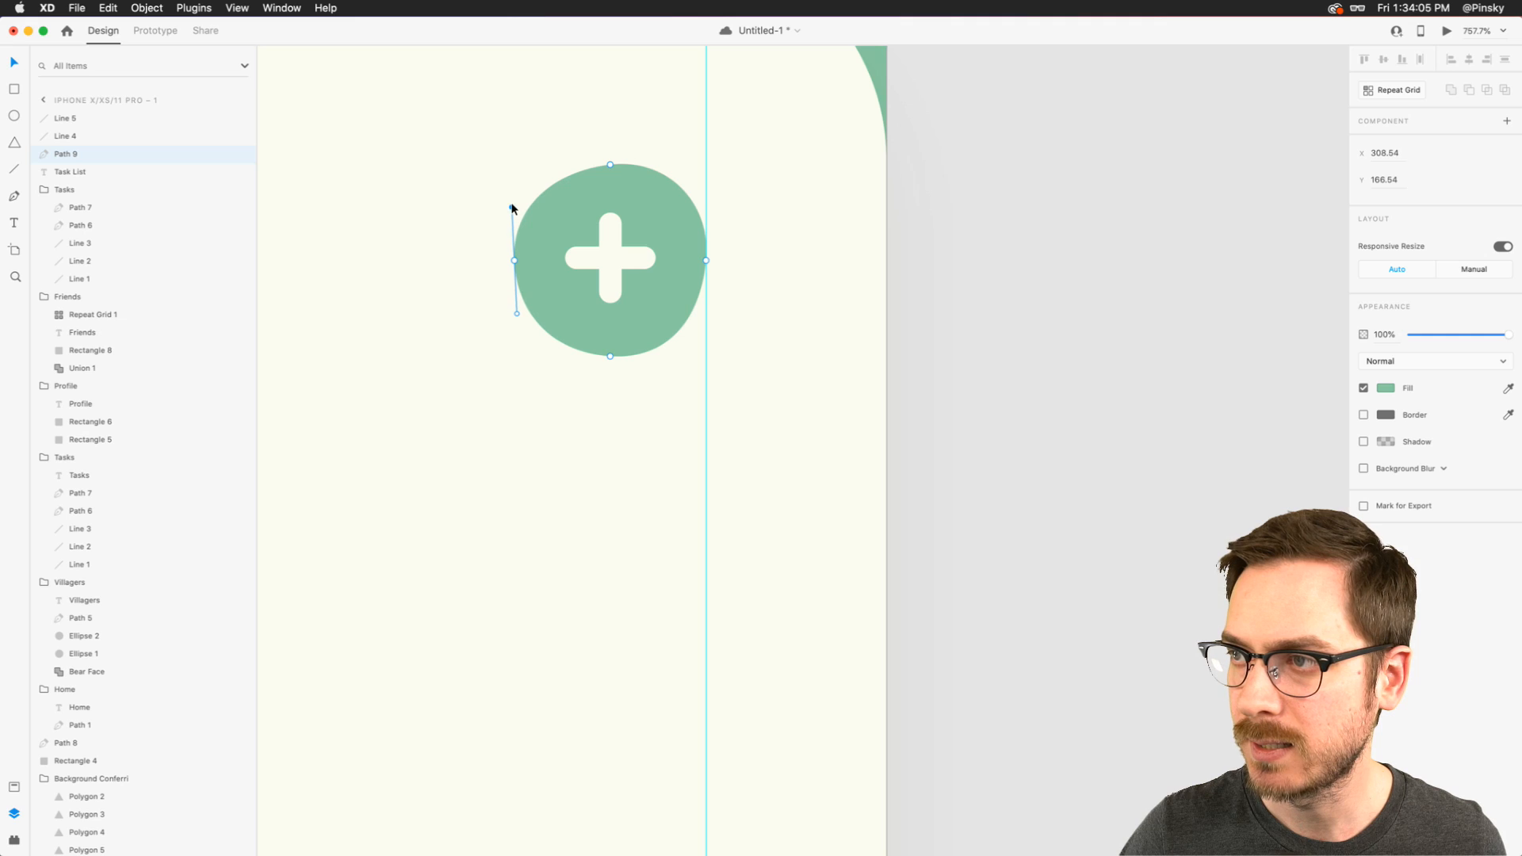
{"action": "key", "text": "super+Return"}
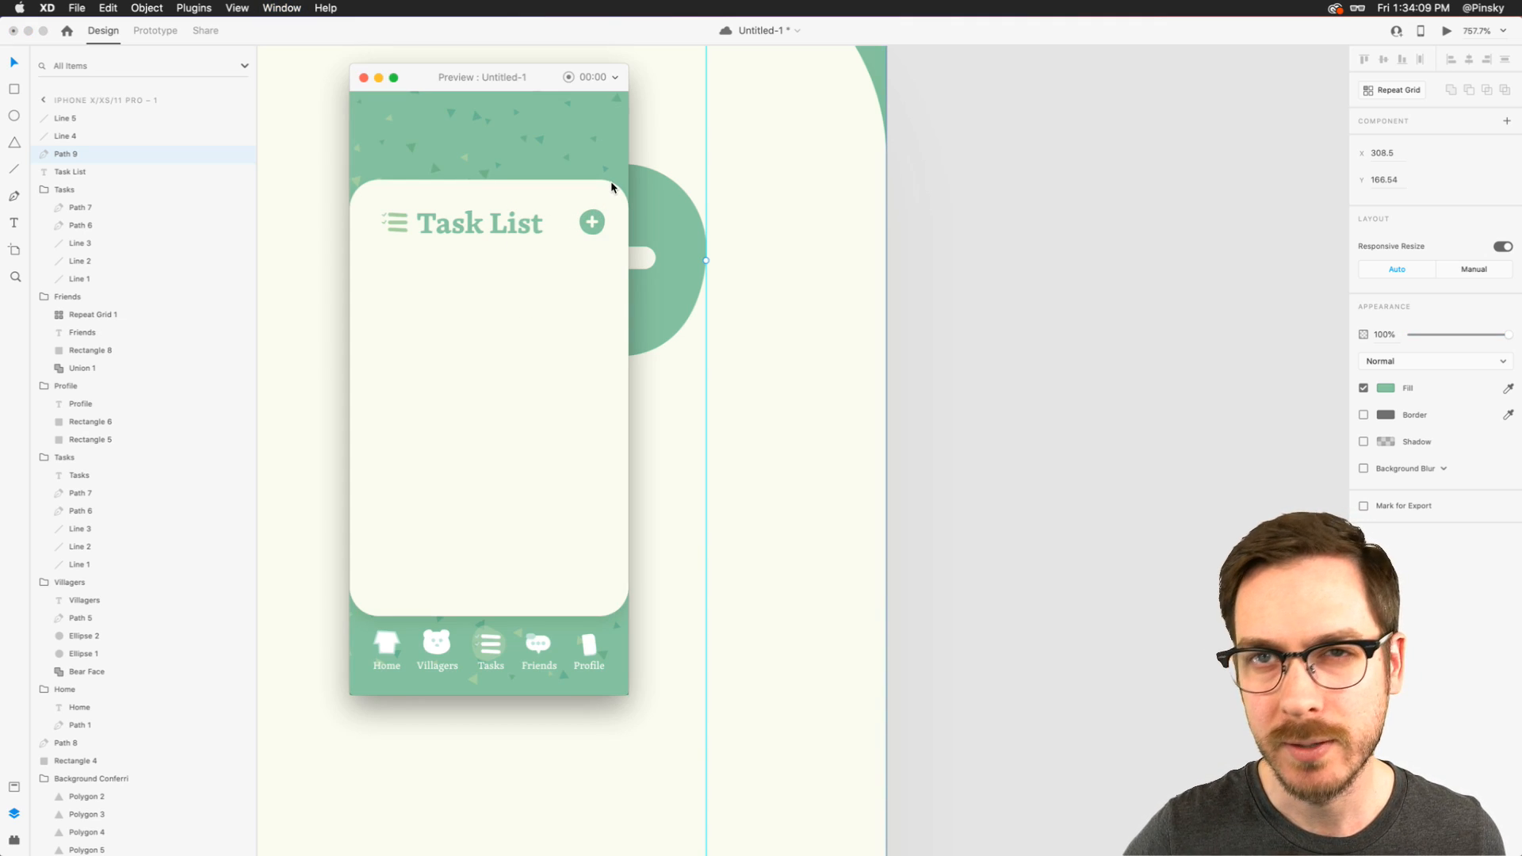
{"action": "key", "text": "super+w"}
- Group the plus lines with the green circle and name the group "Add"
{"action": "left_click", "coordinate": [74, 118], "text": "shift"}
{"action": "key", "text": "super+g"}
{"action": "double_click", "coordinate": [73, 118]}
{"action": "type", "text": "Add"}
{"action": "key", "text": "Return"}
{"action": "scroll", "coordinate": [552, 371], "scroll_direction": "down", "scroll_amount": 2}
{"action": "scroll", "coordinate": [551, 364], "scroll_direction": "down", "scroll_amount": 5}
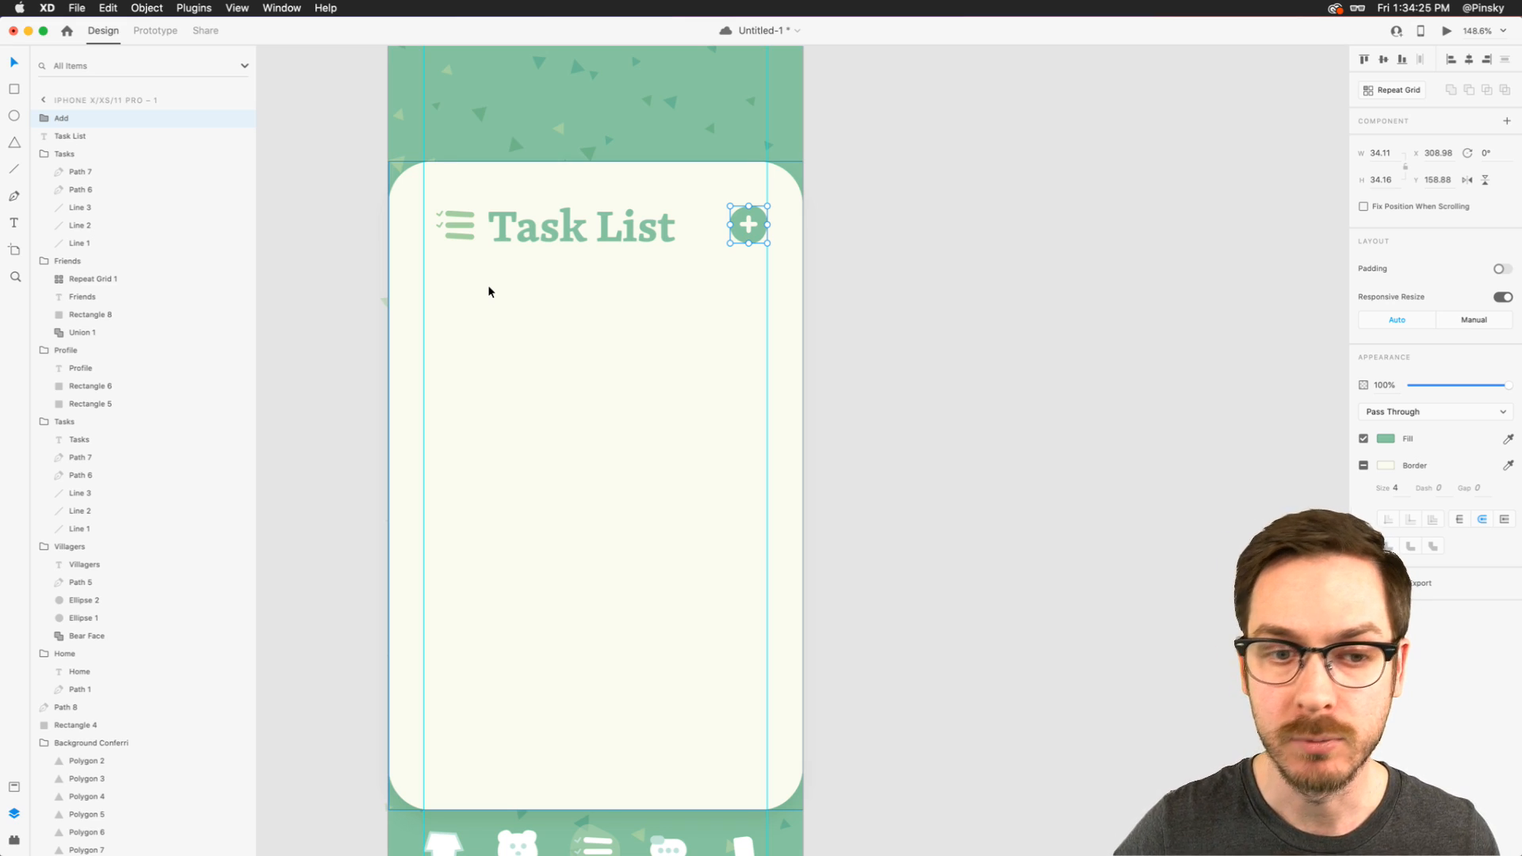
- Shift the list icon and "Task List" title together leftward so the icon lines up with the card's left margin guide
{"action": "scroll", "coordinate": [492, 273], "scroll_direction": "up", "scroll_amount": 3}
{"action": "left_click", "coordinate": [14, 89]}
{"action": "key", "text": "v"}
{"action": "left_click", "coordinate": [432, 180]}
{"action": "left_click", "coordinate": [508, 188], "text": "shift"}
{"action": "left_click_drag", "start_coordinate": [508, 184], "coordinate": [482, 184]}
- Draw a checkbox square of about 42 by 42 below the list icon at the left guide, with corners rounded to 11
{"action": "left_click", "coordinate": [14, 89]}
{"action": "left_click_drag", "start_coordinate": [364, 265], "coordinate": [450, 358]}
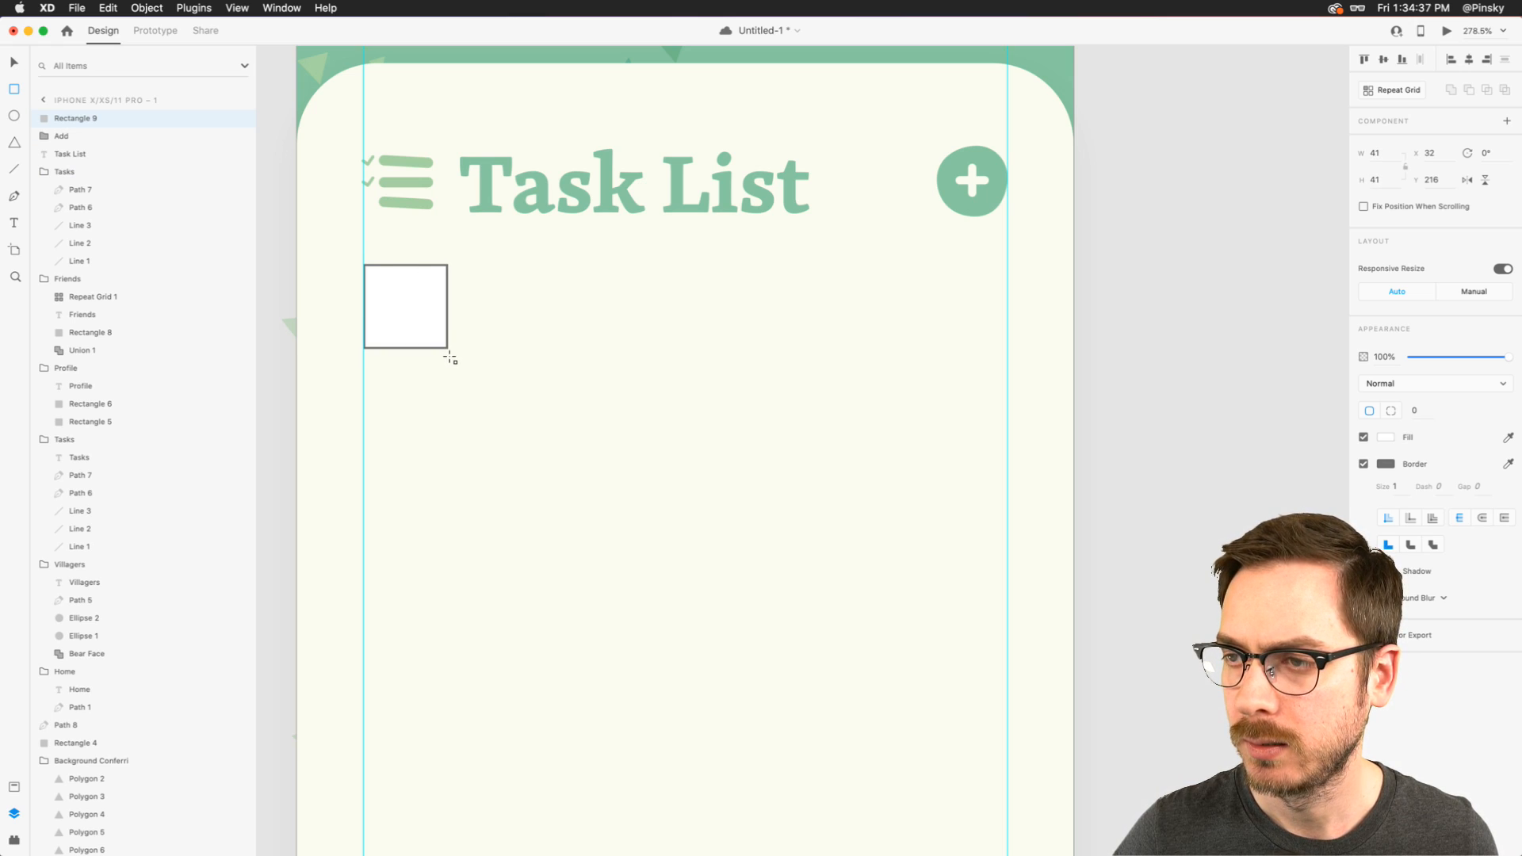
{"action": "key", "text": "v"}
{"action": "left_click_drag", "start_coordinate": [406, 307], "coordinate": [402, 310]}
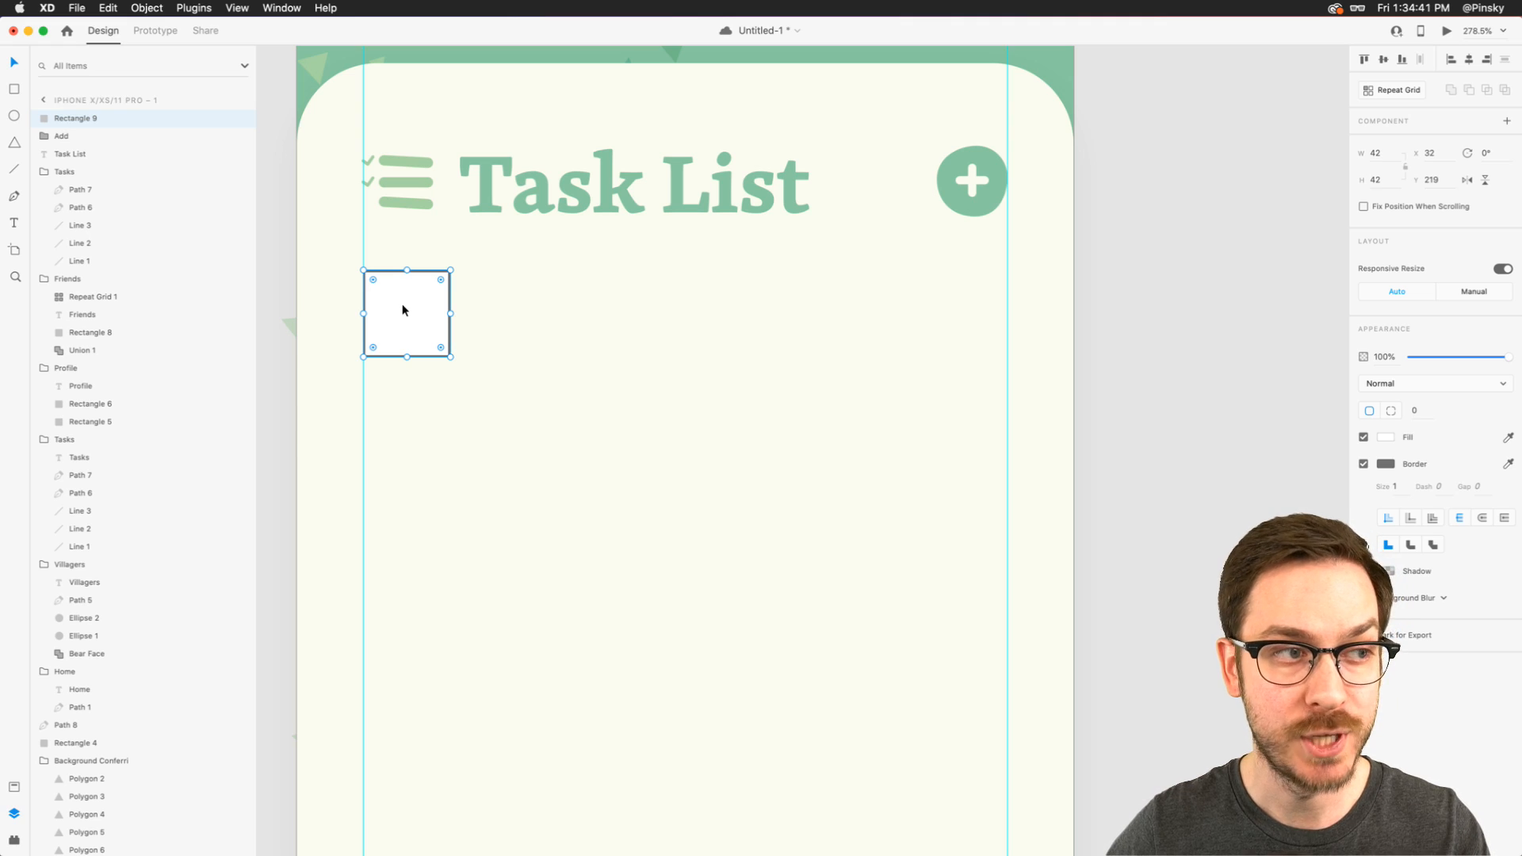
{"action": "left_click_drag", "start_coordinate": [440, 279], "coordinate": [428, 291]}
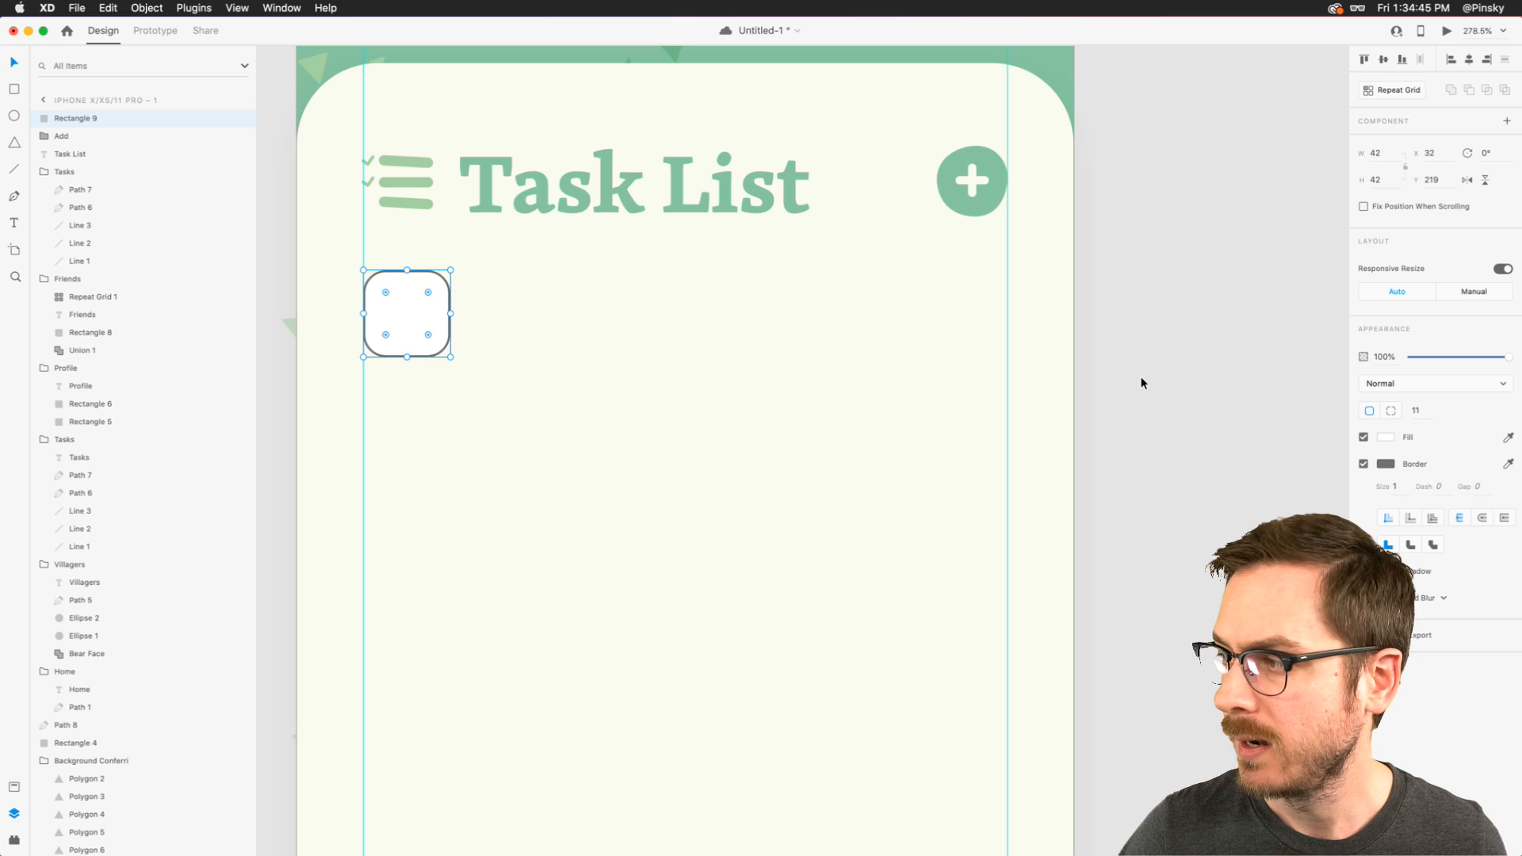
- Give the checkbox the title's green as its border colour, set the border size to 4, and preview the screen
{"action": "left_click", "coordinate": [1509, 464]}
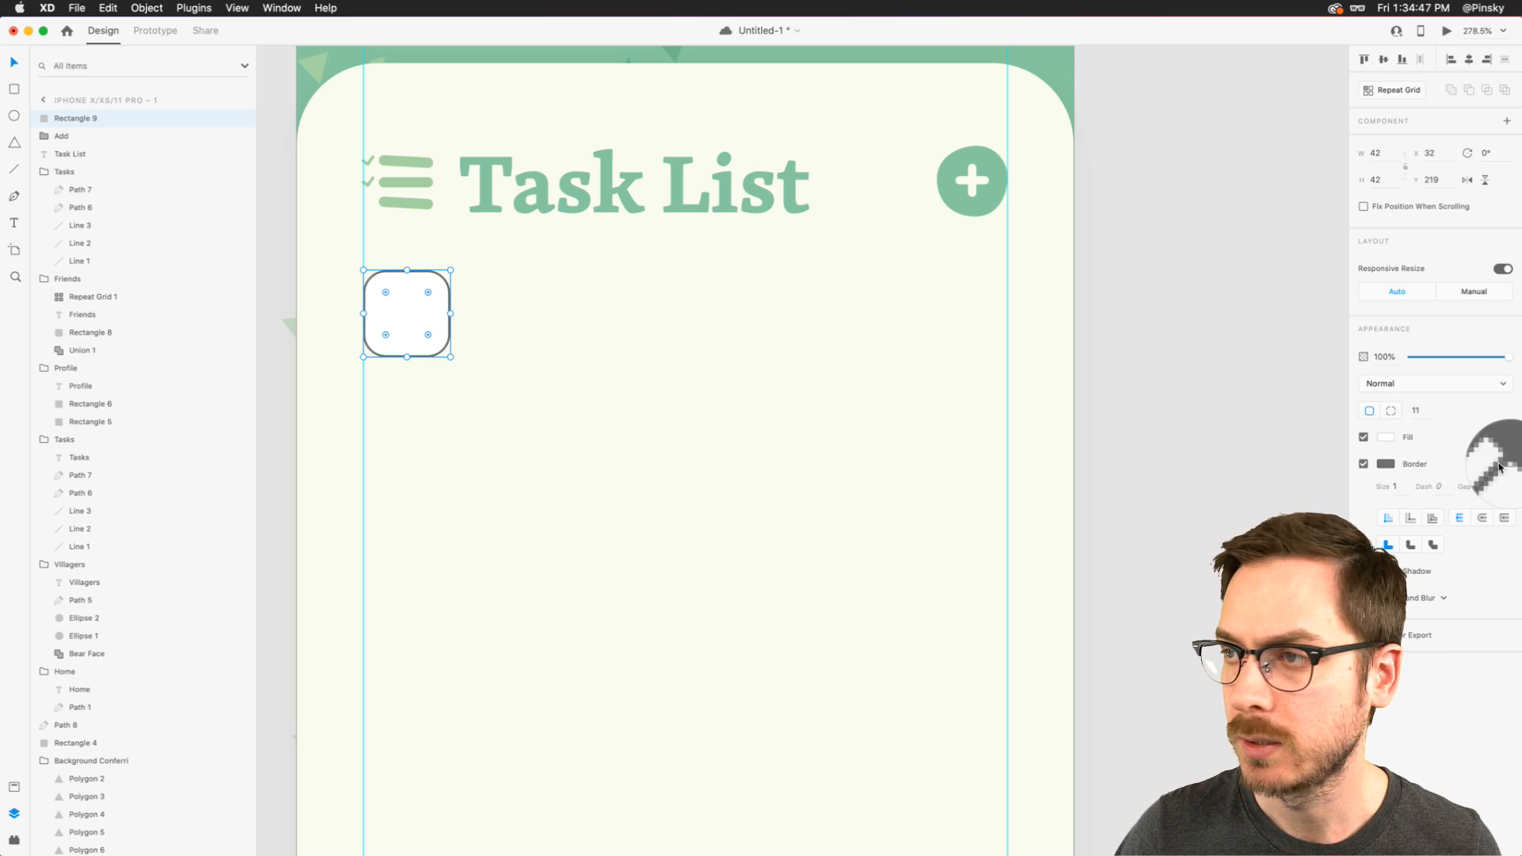
{"action": "left_click", "coordinate": [626, 198]}
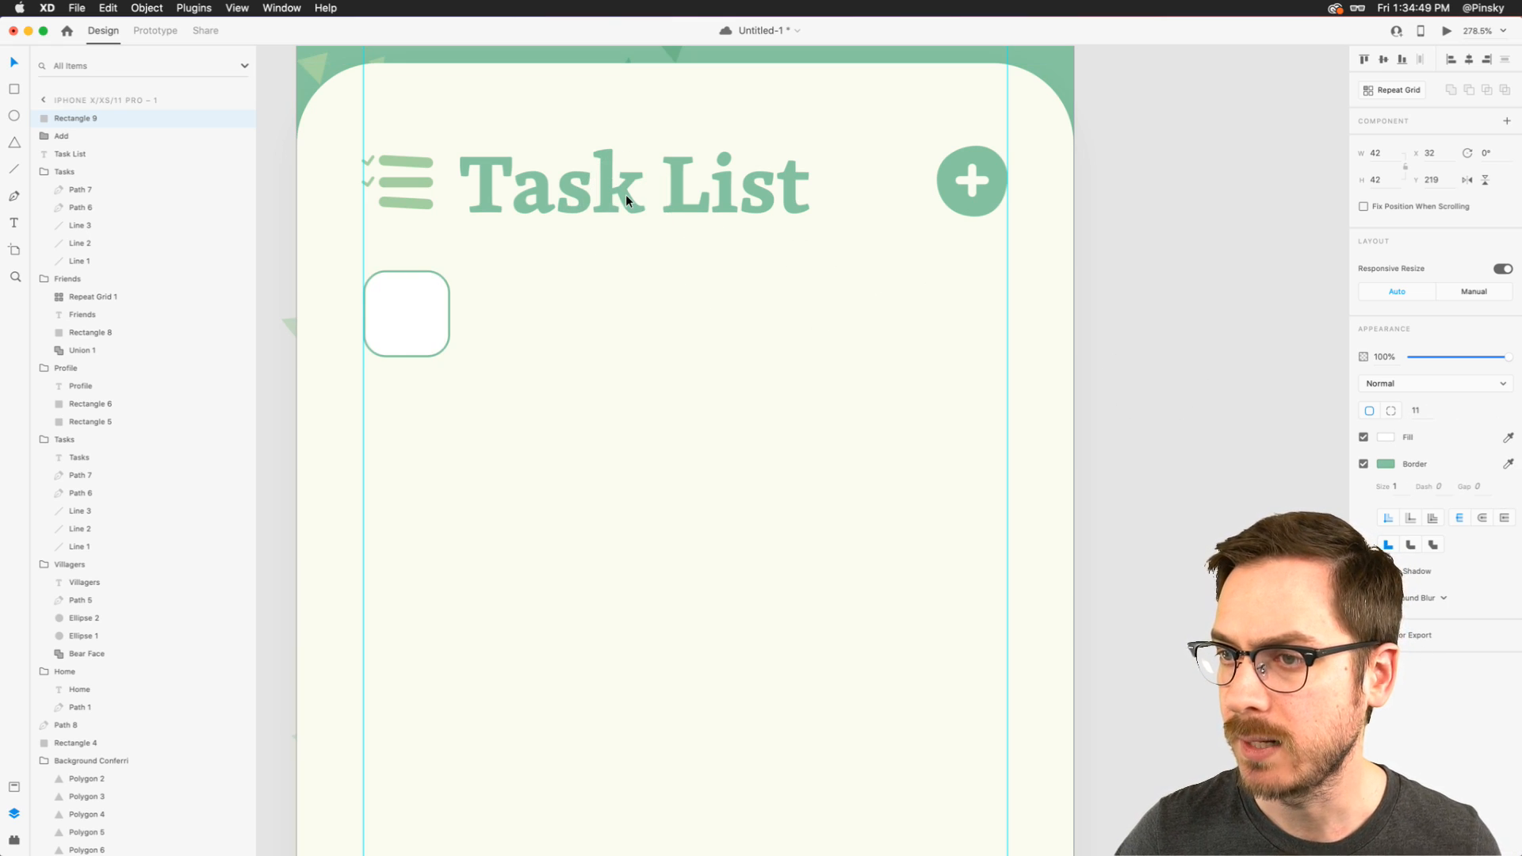
{"action": "left_click", "coordinate": [1396, 487]}
{"action": "type", "text": "4"}
{"action": "key", "text": "Return"}
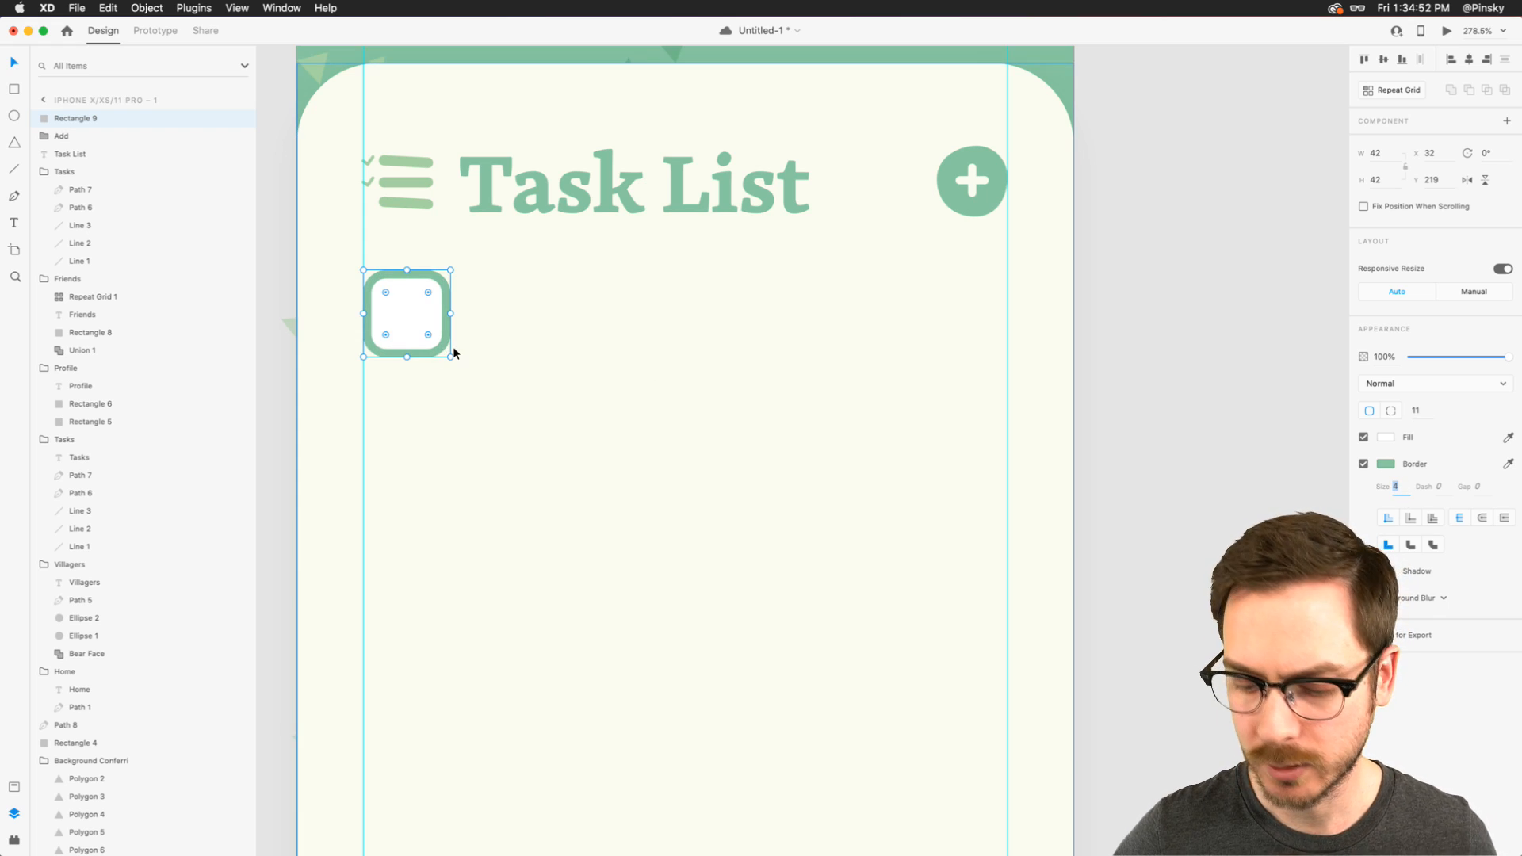
{"action": "key", "text": "super+Return"}
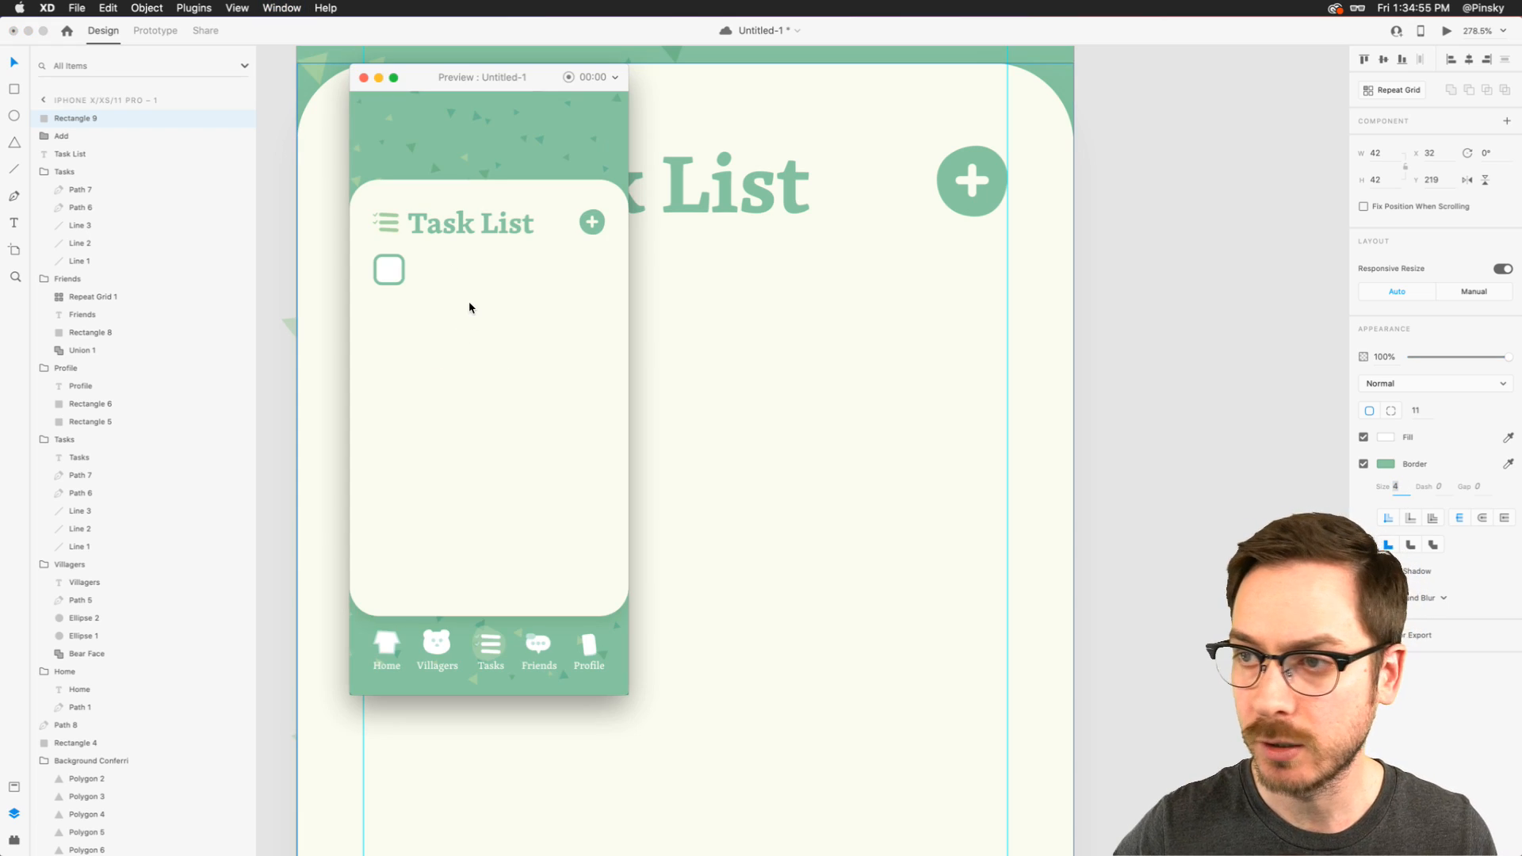
{"action": "key", "text": "super+w"}
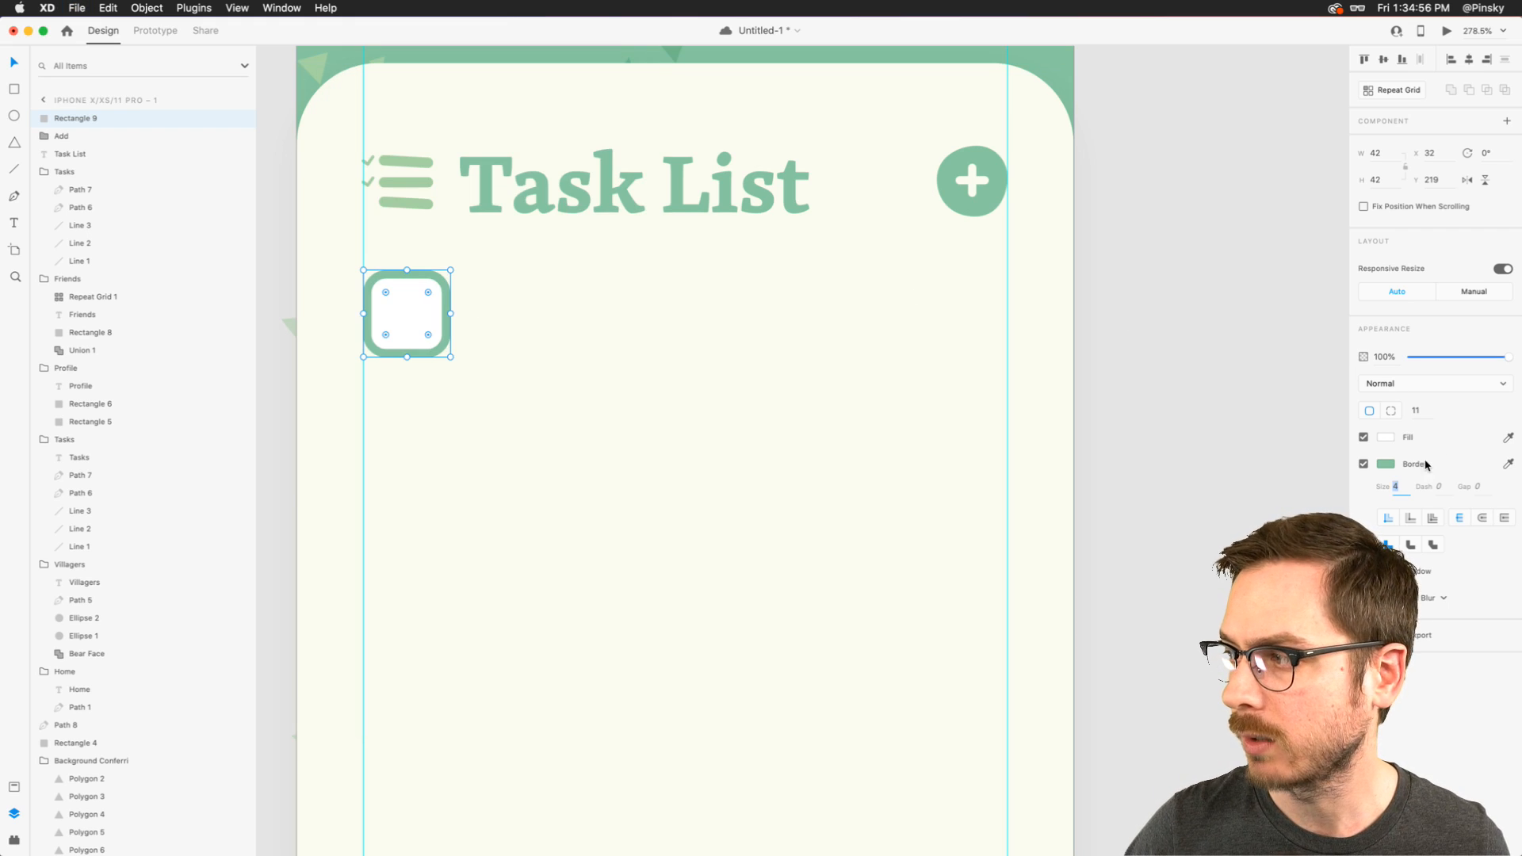
- Set the checkbox's border size to 5 and round its corners to 12
{"action": "left_click", "coordinate": [1403, 497]}
{"action": "type", "text": "5"}
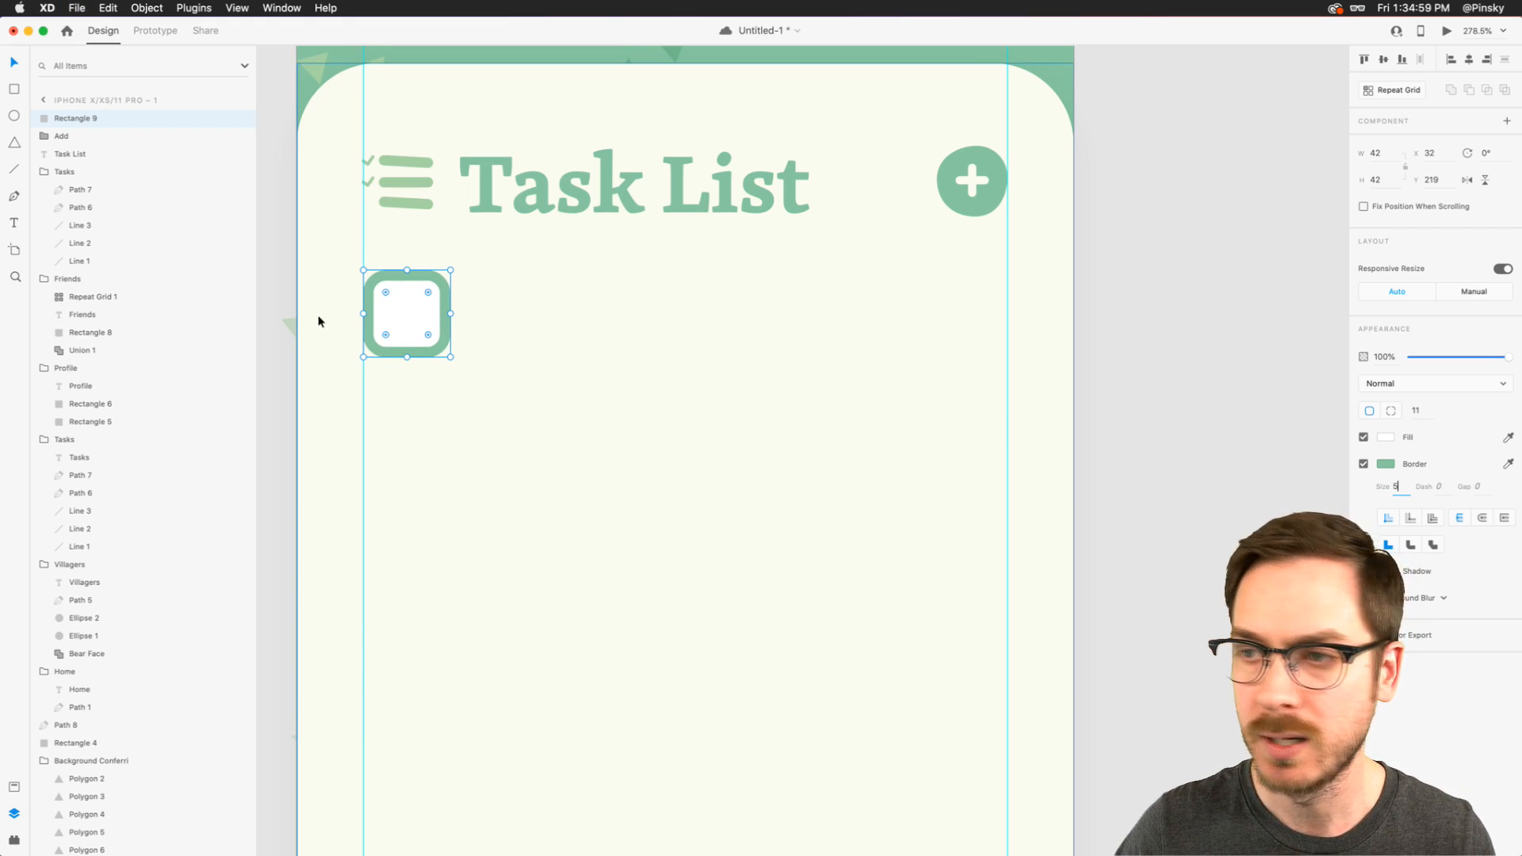
{"action": "left_click_drag", "start_coordinate": [427, 292], "coordinate": [426, 294]}
- Add the text "To-do Item" beside the checkbox, left-aligned and scaled down to size 25
{"action": "key", "text": "t"}
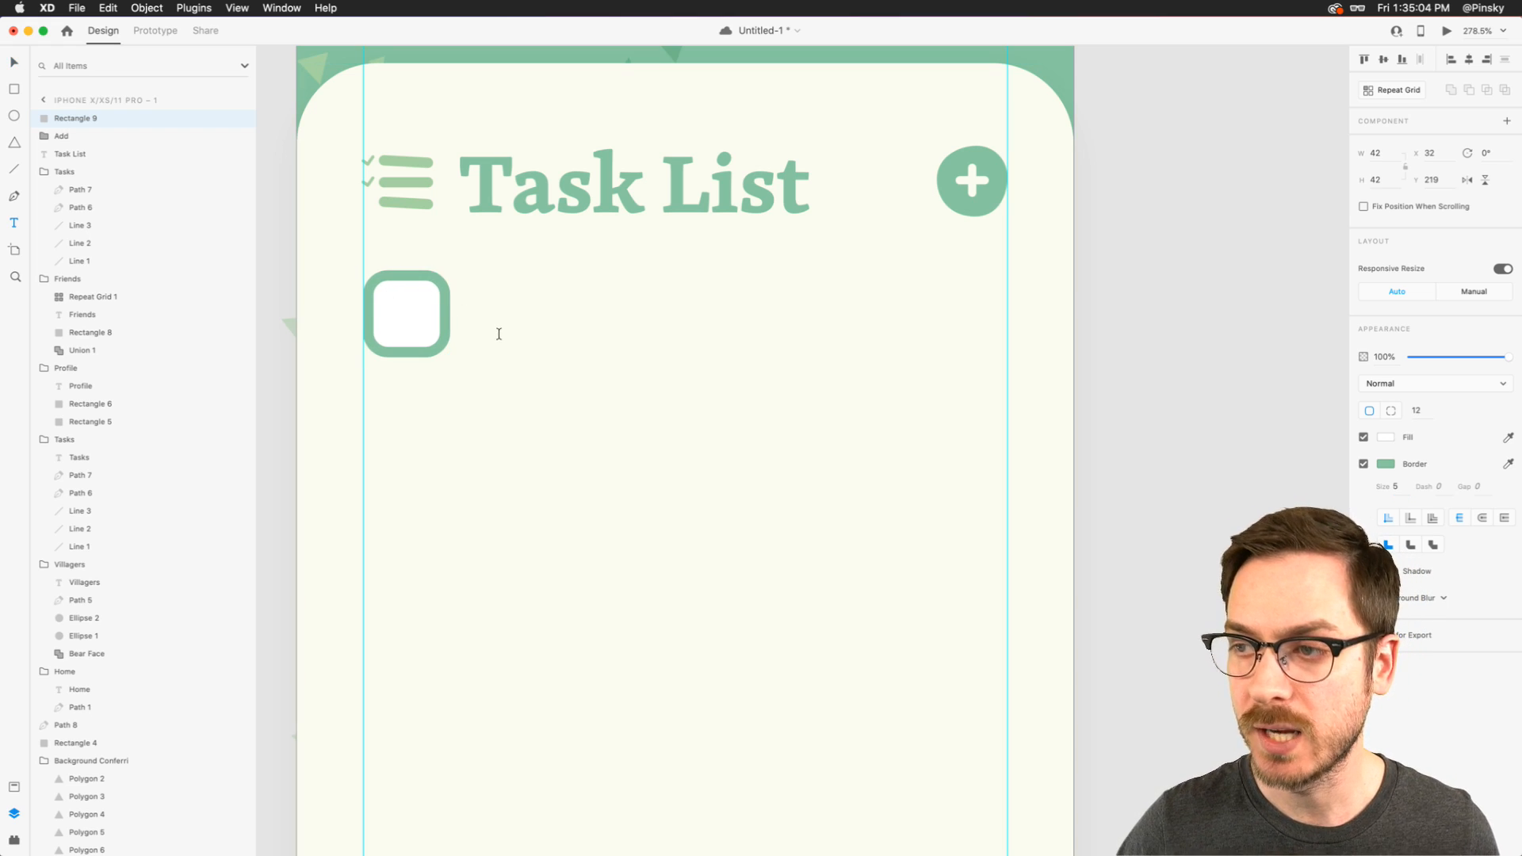
{"action": "left_click", "coordinate": [498, 331]}
{"action": "type", "text": "To-do"}
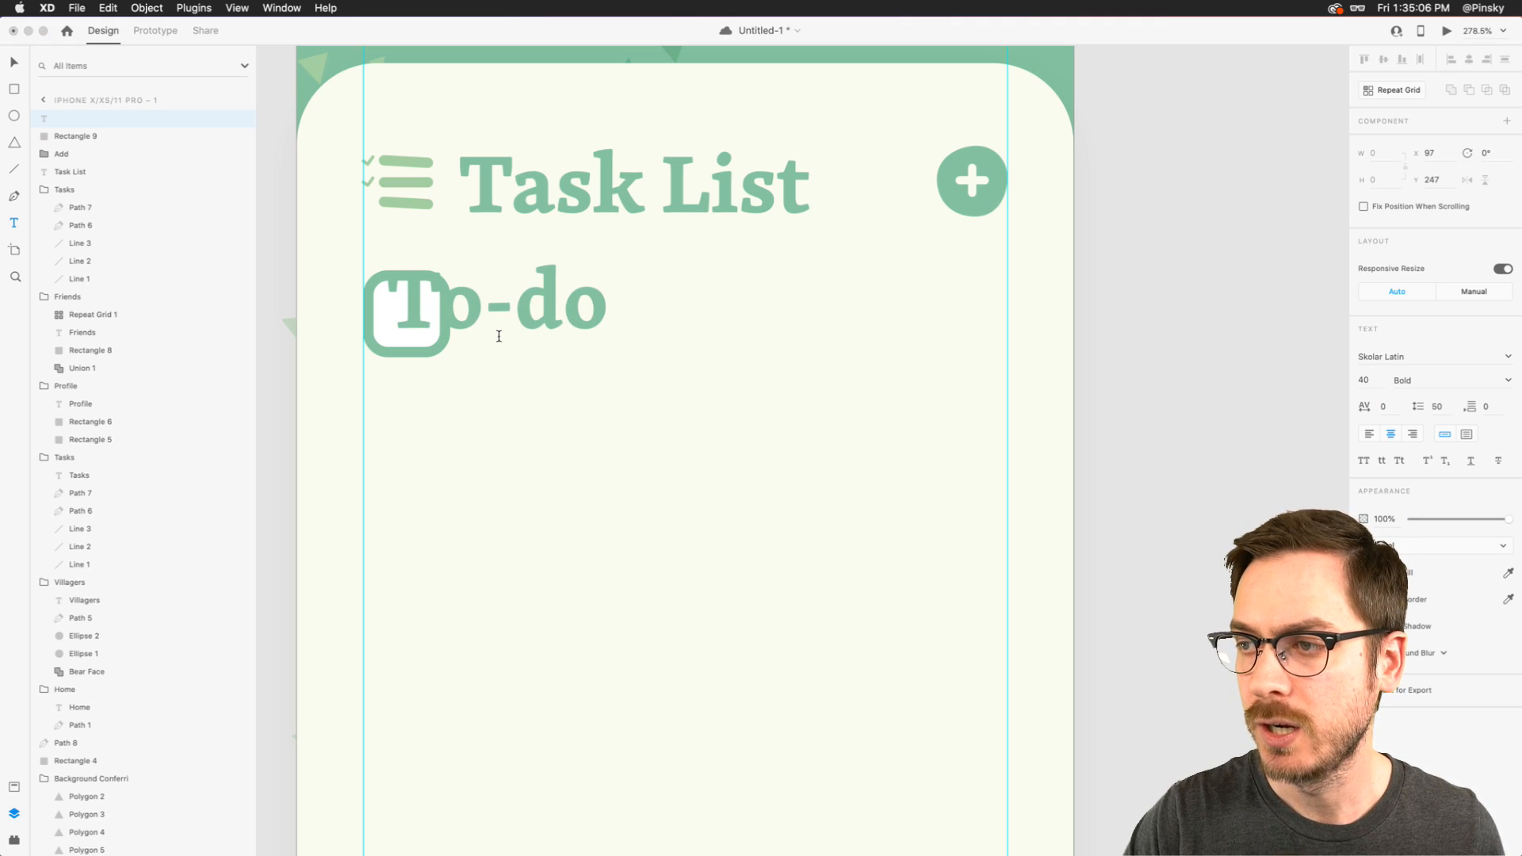
{"action": "type", "text": " Item"}
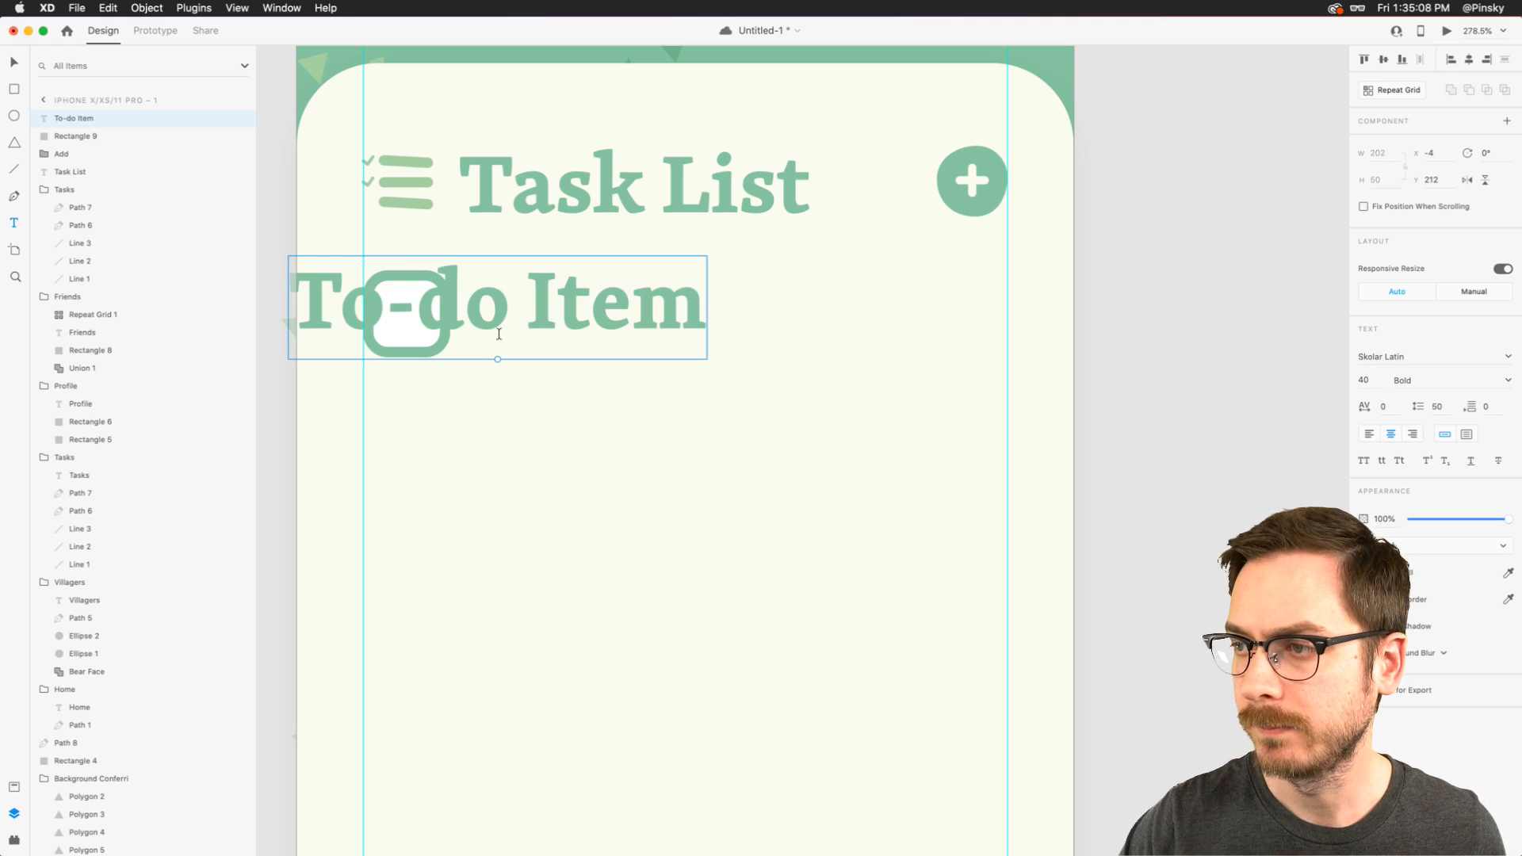
{"action": "left_click_drag", "start_coordinate": [577, 302], "coordinate": [700, 330]}
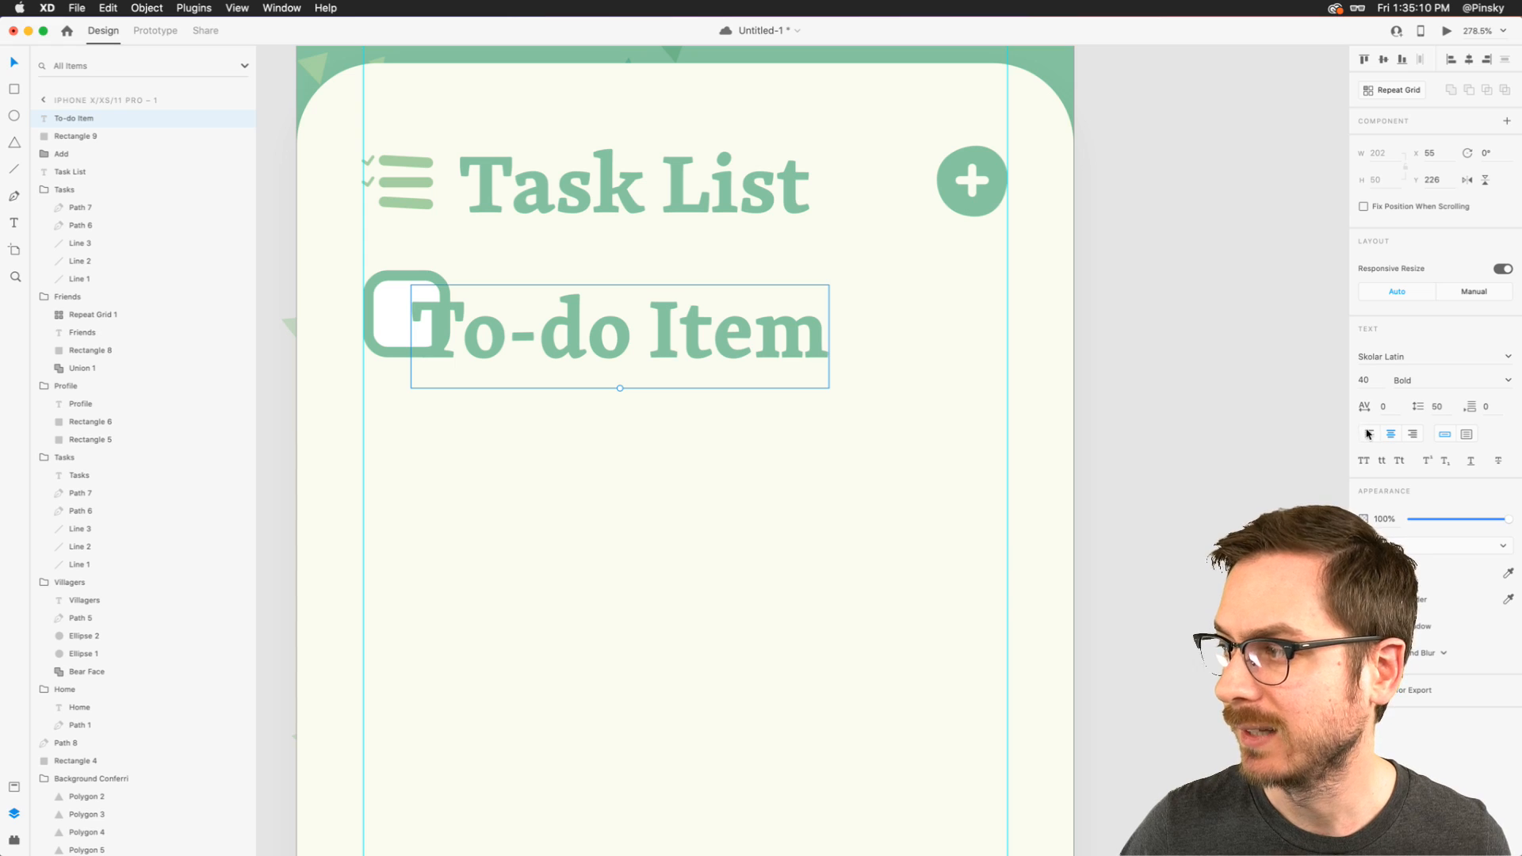
{"action": "left_click_drag", "start_coordinate": [620, 389], "coordinate": [619, 354]}
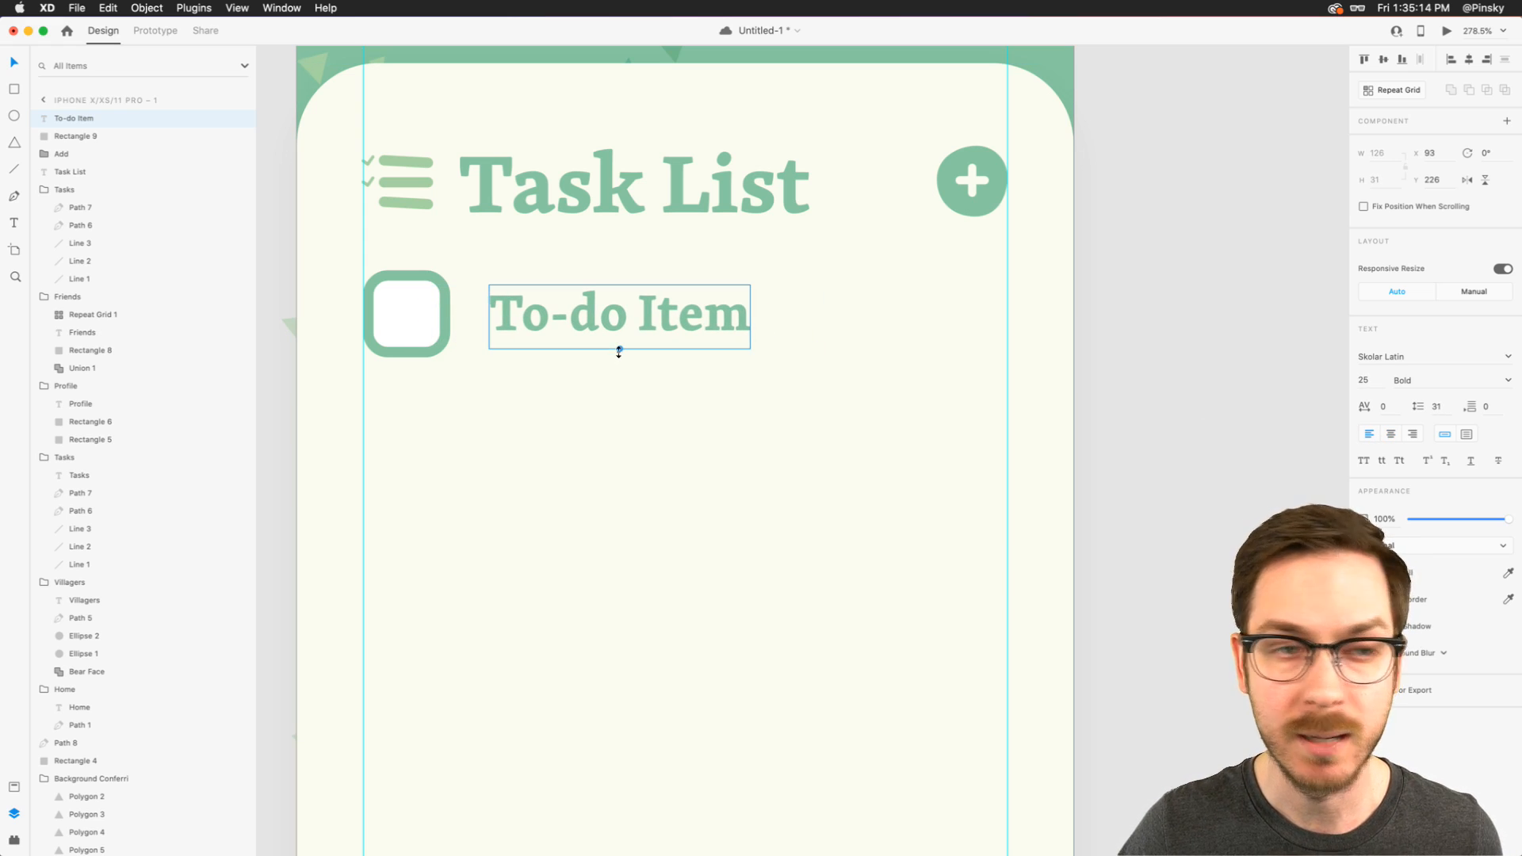
- Set the "To-do Item" text to Medium weight, scale it down to size 22, and preview the screen
{"action": "left_click", "coordinate": [1508, 380]}
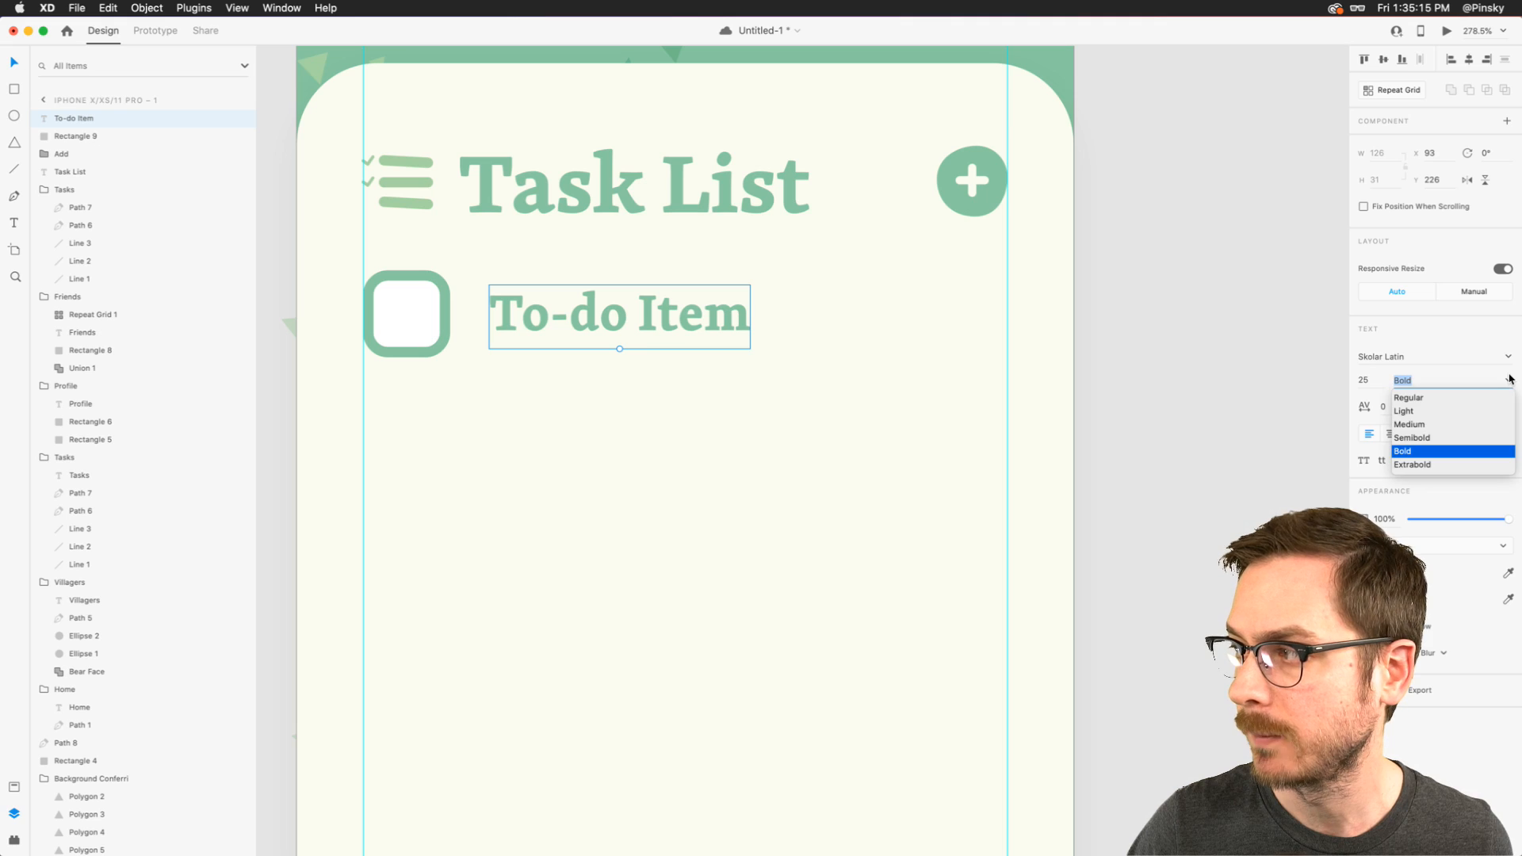
{"action": "left_click", "coordinate": [1411, 425]}
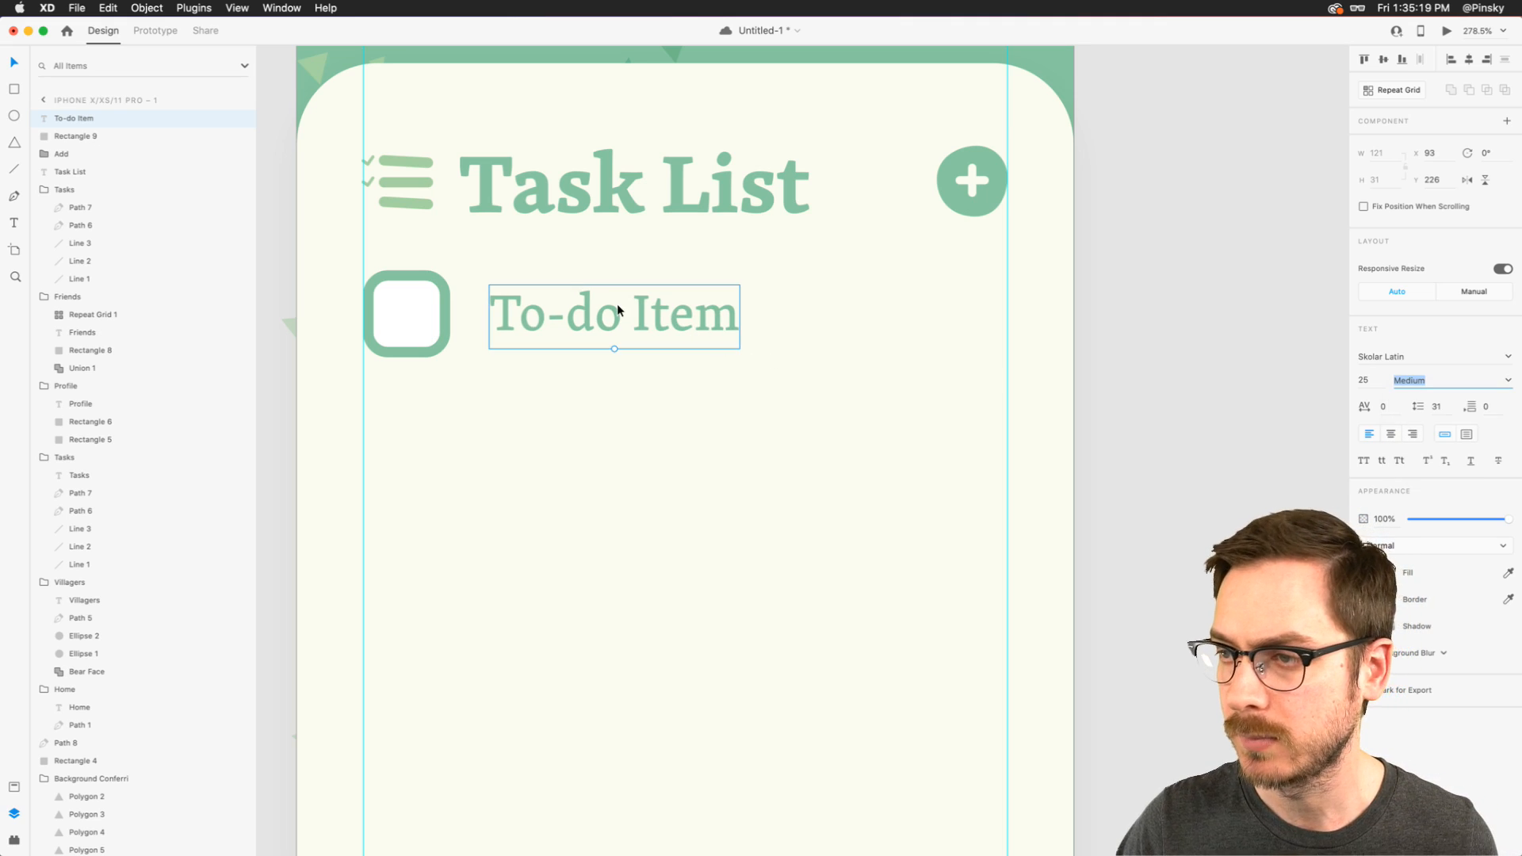
{"action": "left_click_drag", "start_coordinate": [613, 351], "coordinate": [597, 320]}
{"action": "key", "text": "super+Return"}
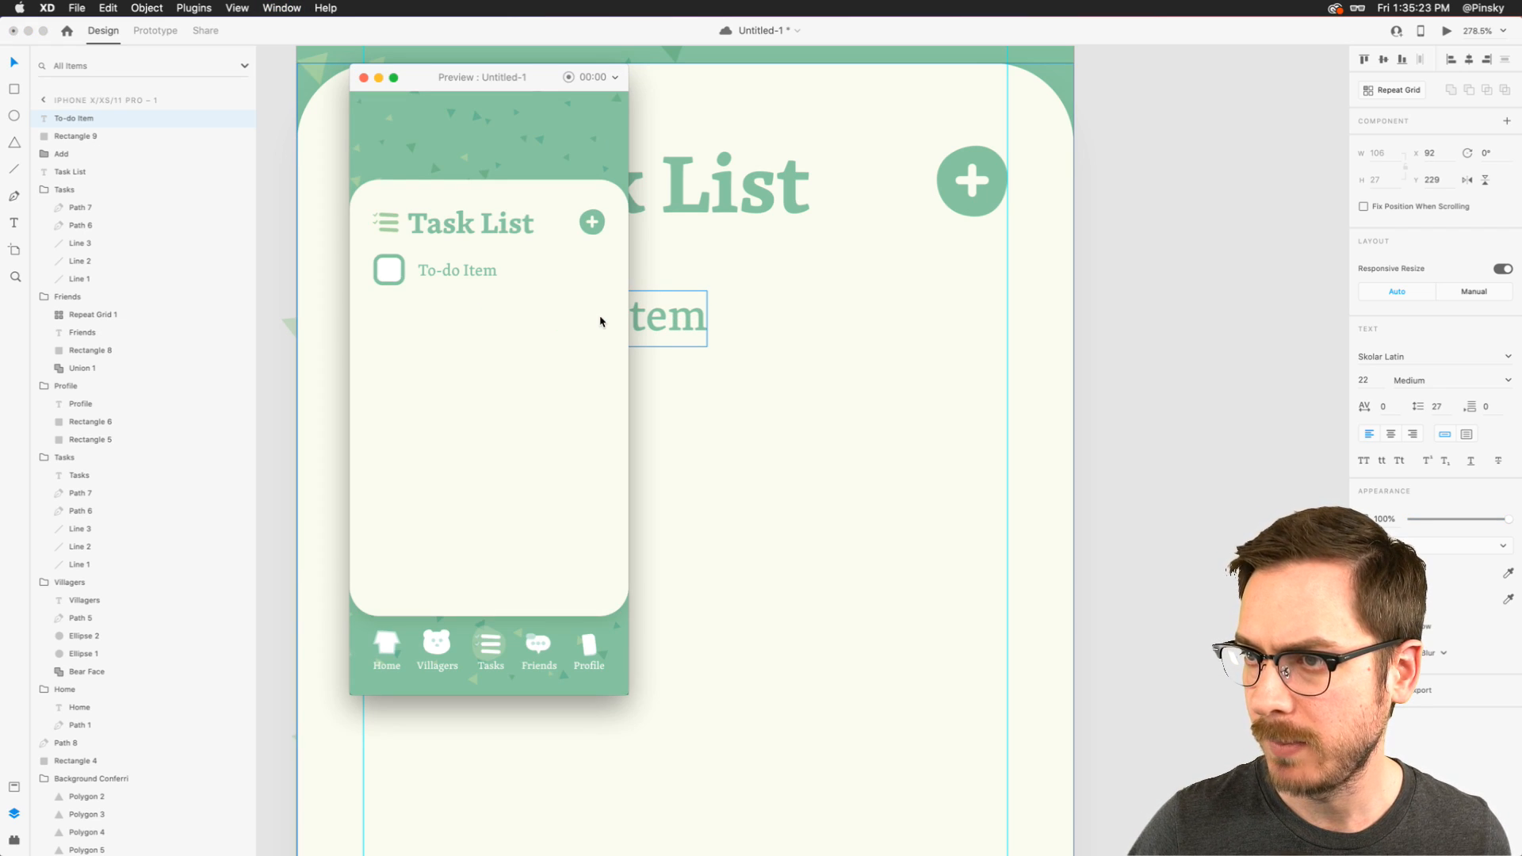
{"action": "key", "text": "super+w"}
- Set the "To-do Item" text size to 24 and place it beside the checkbox at X 90, Y 225
{"action": "left_click_drag", "start_coordinate": [598, 347], "coordinate": [539, 314]}
{"action": "left_click", "coordinate": [1368, 388]}
{"action": "key", "text": "Up"}
{"action": "key", "text": "Up"}
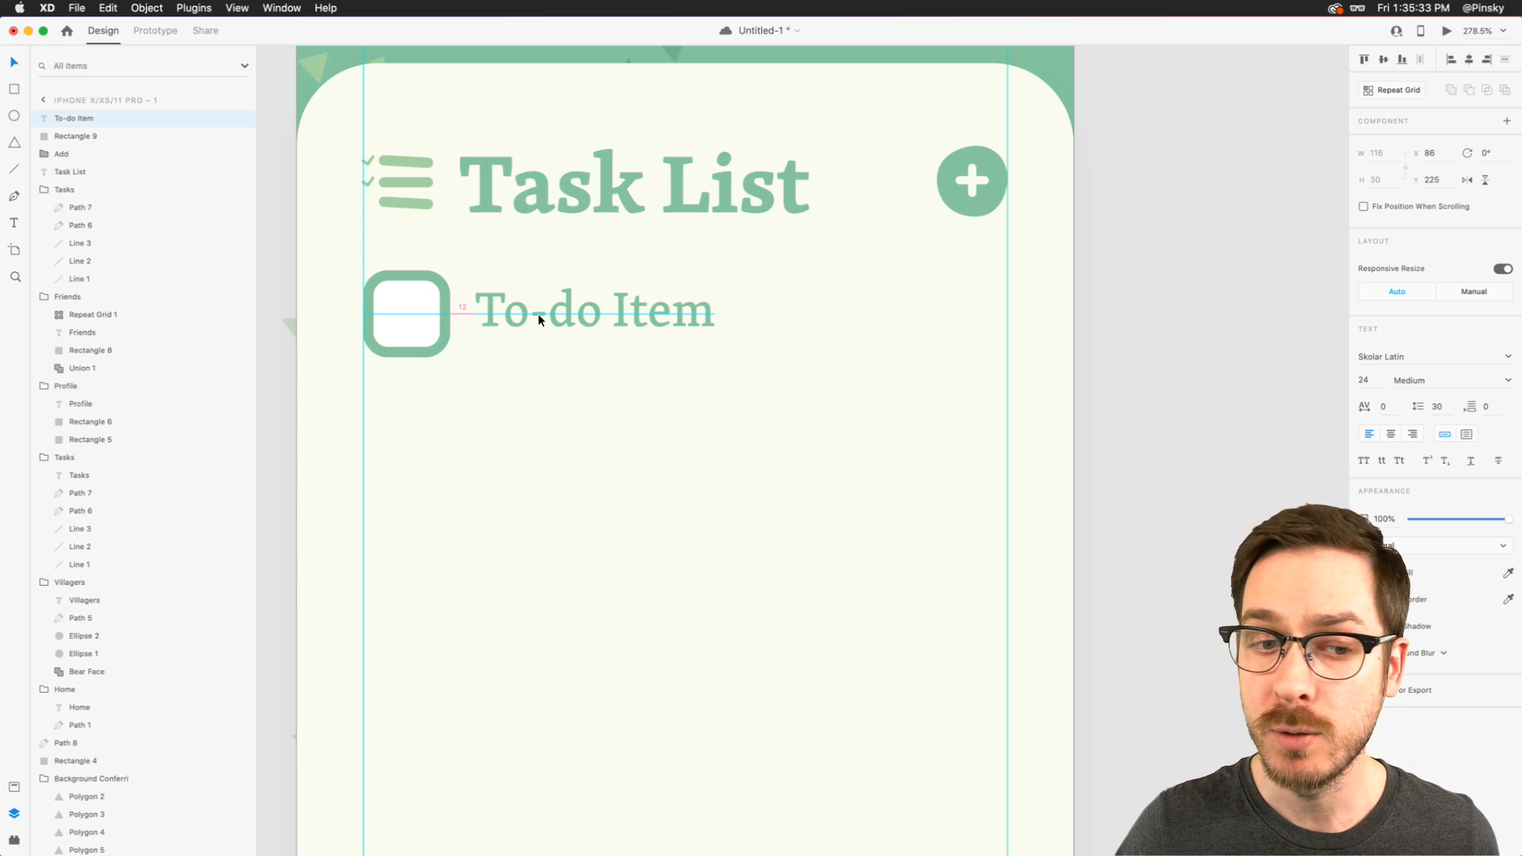
{"action": "left_click_drag", "start_coordinate": [537, 312], "coordinate": [545, 312]}
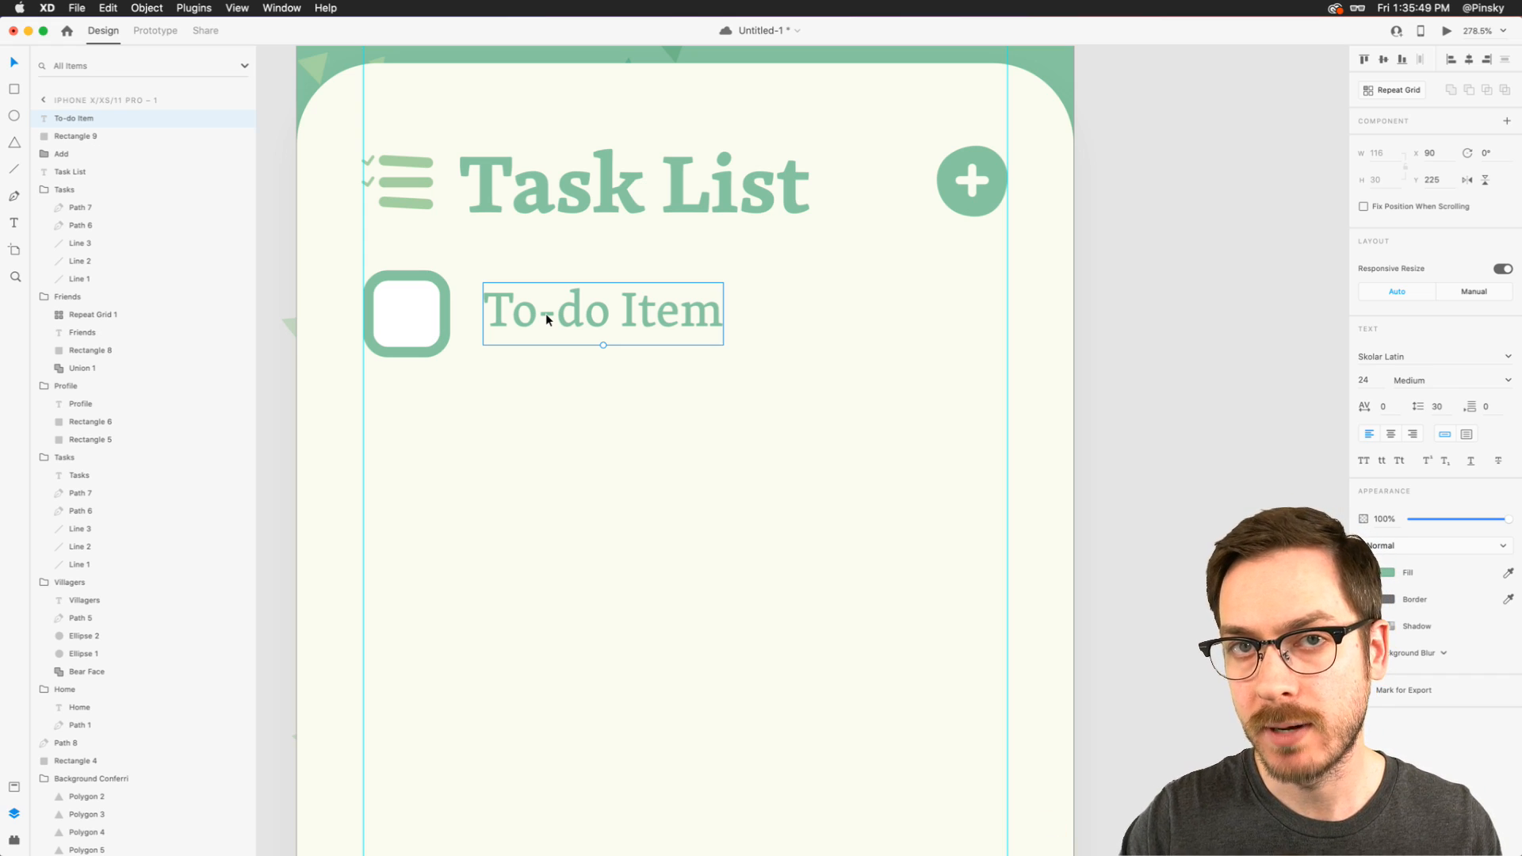
- Turn the checkbox and "To-do Item" text into a repeat grid extended downward to three rows
{"action": "left_click", "coordinate": [390, 309], "text": "shift"}
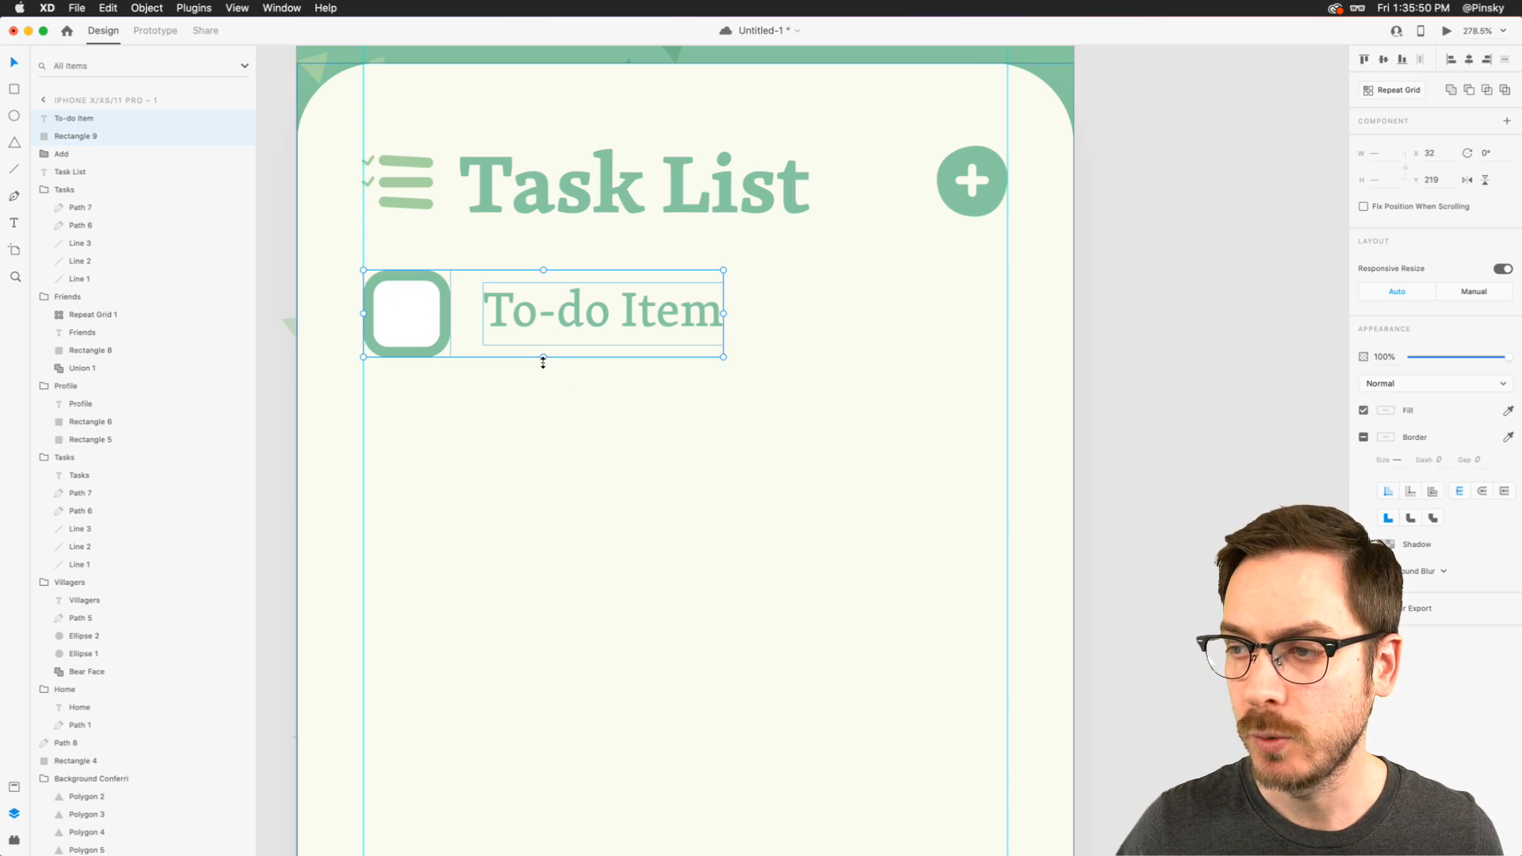
{"action": "key", "text": "super+r"}
{"action": "left_click_drag", "start_coordinate": [543, 362], "coordinate": [544, 620]}
- Change the second row's text in the repeat grid to "Plant lots and lots of flower"
{"action": "double_click", "coordinate": [596, 440]}
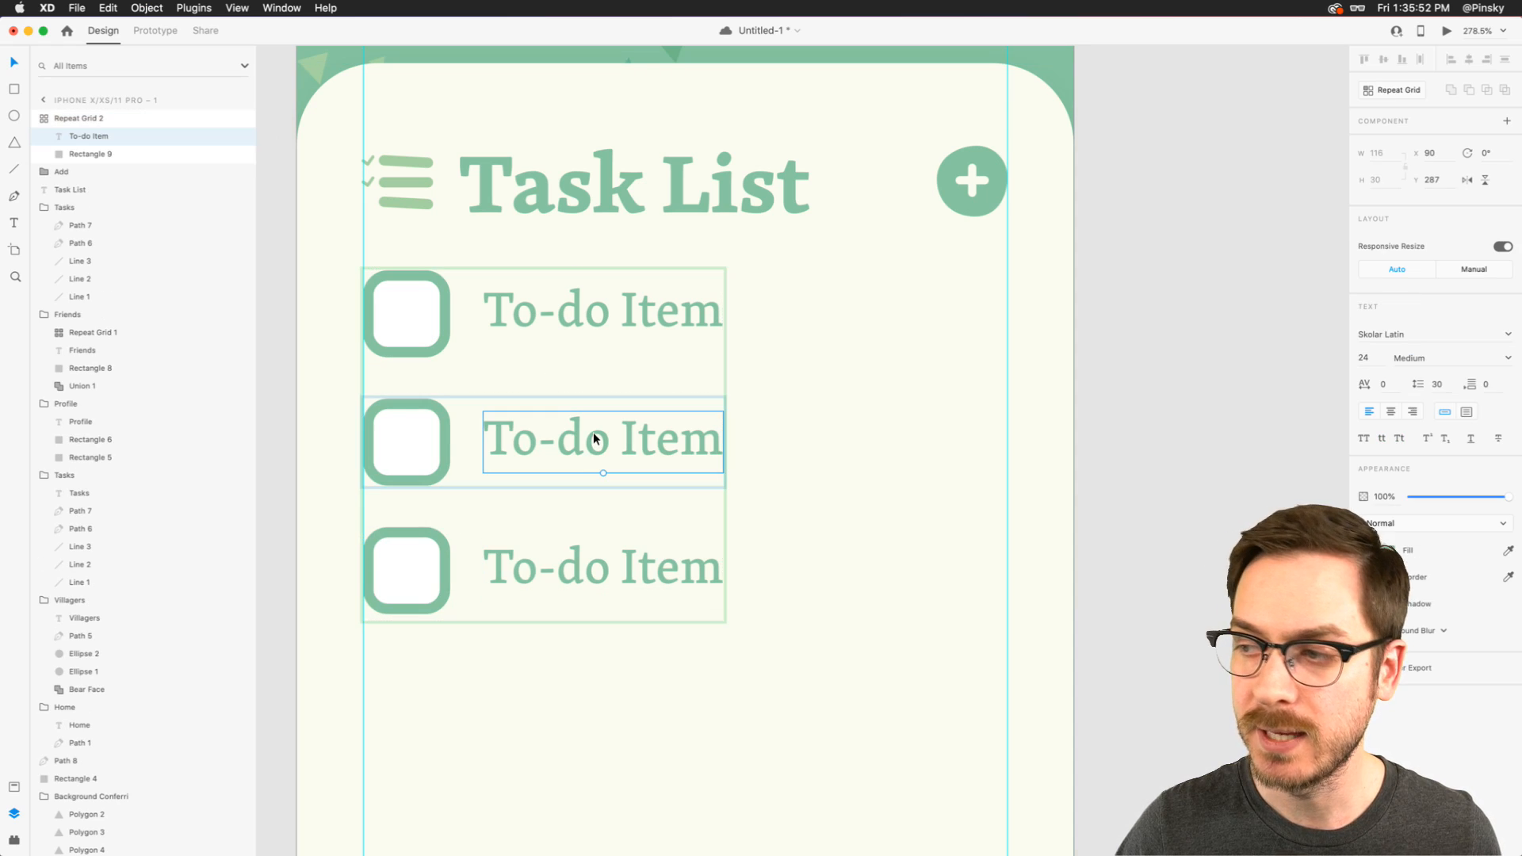
{"action": "double_click", "coordinate": [596, 440]}
{"action": "type", "text": "Pla"}
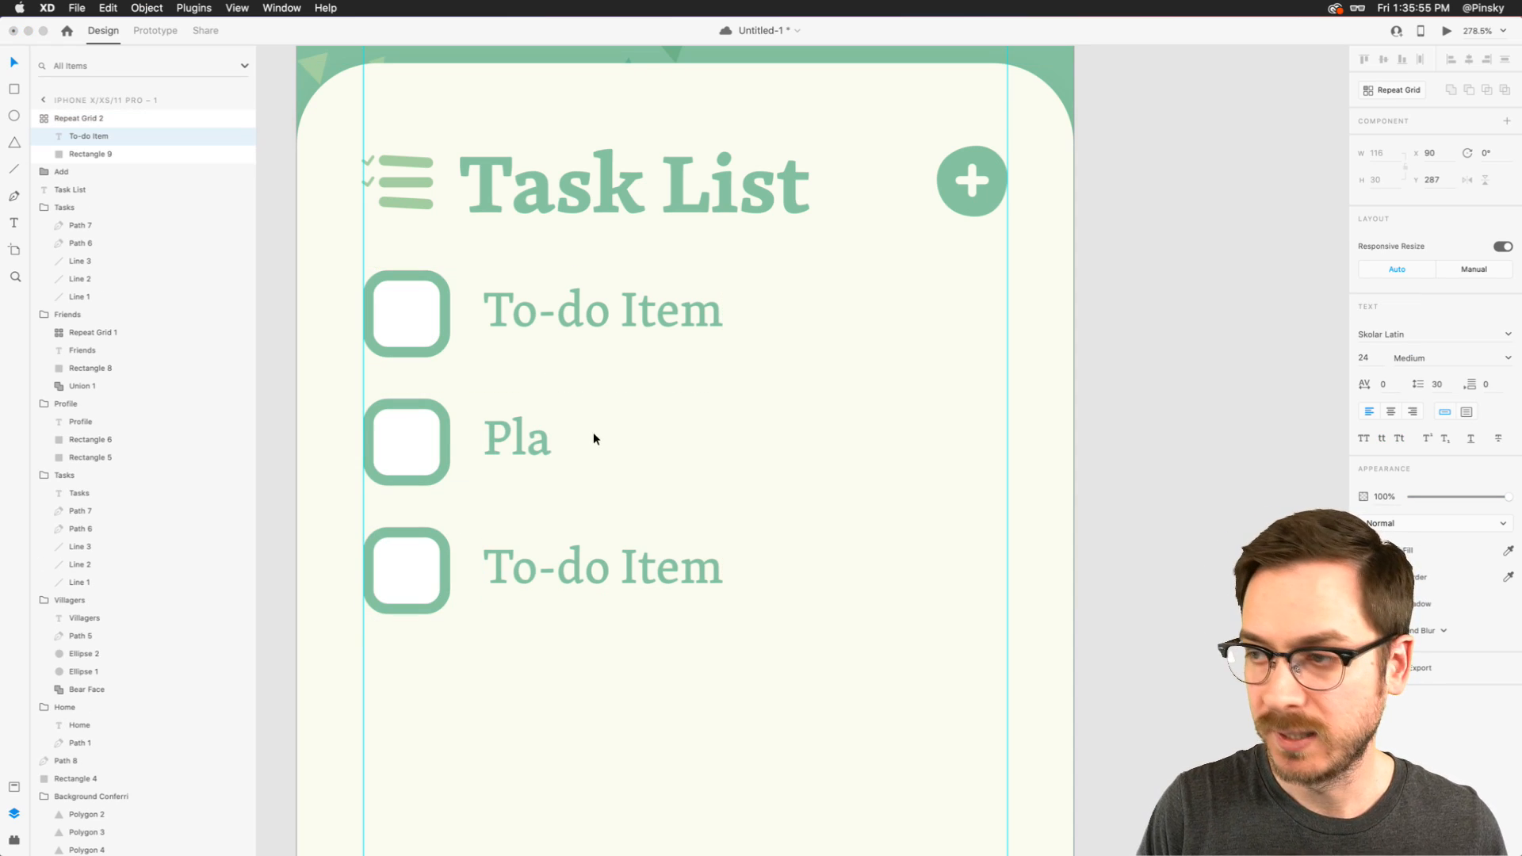
{"action": "type", "text": "nt lots and l"}
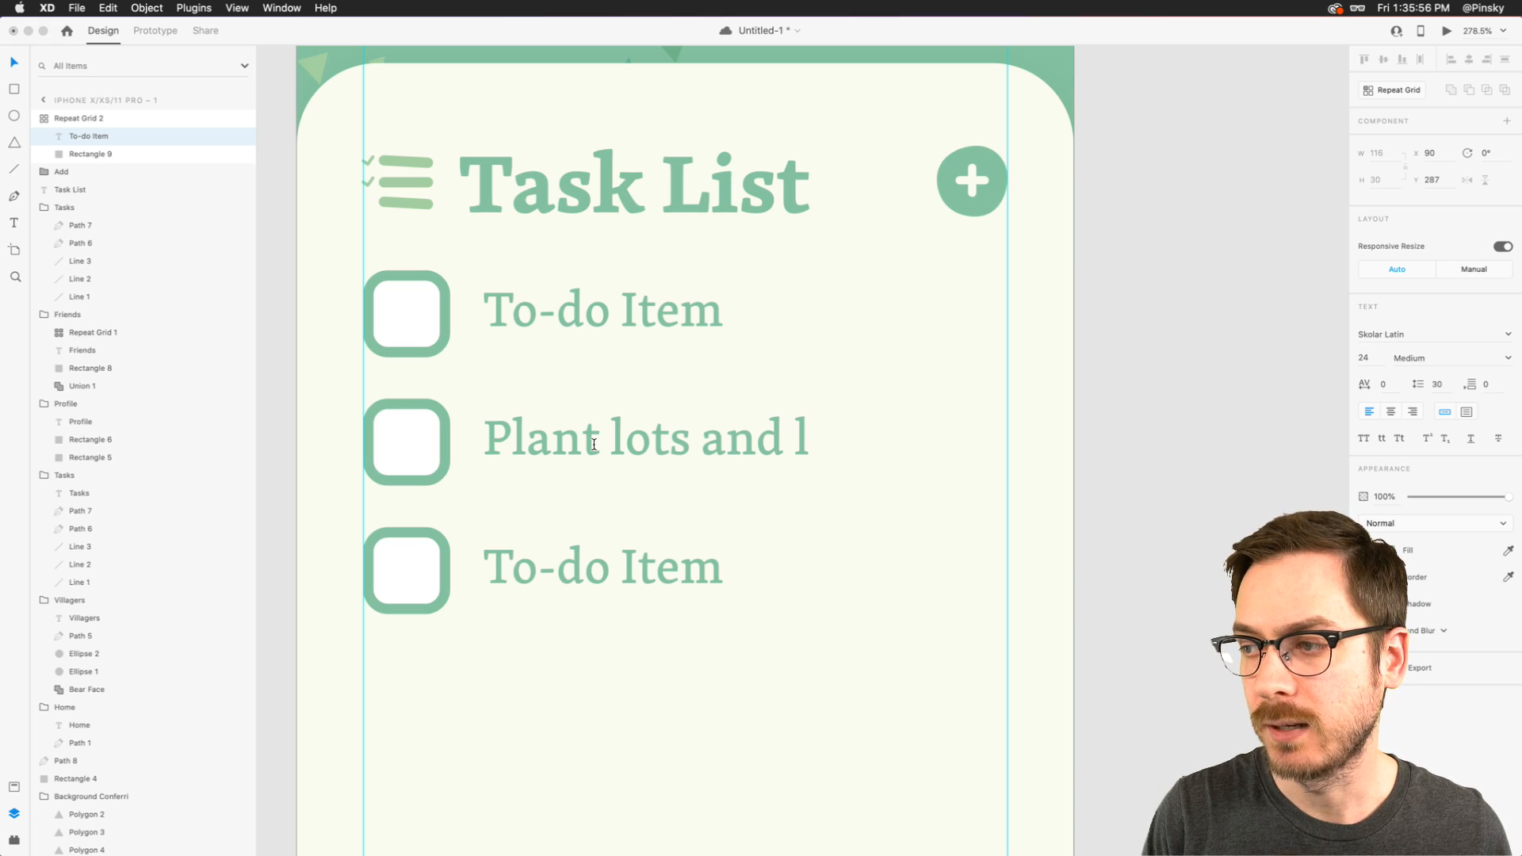
{"action": "type", "text": "ots of flower"}
{"action": "key", "text": "Escape"}
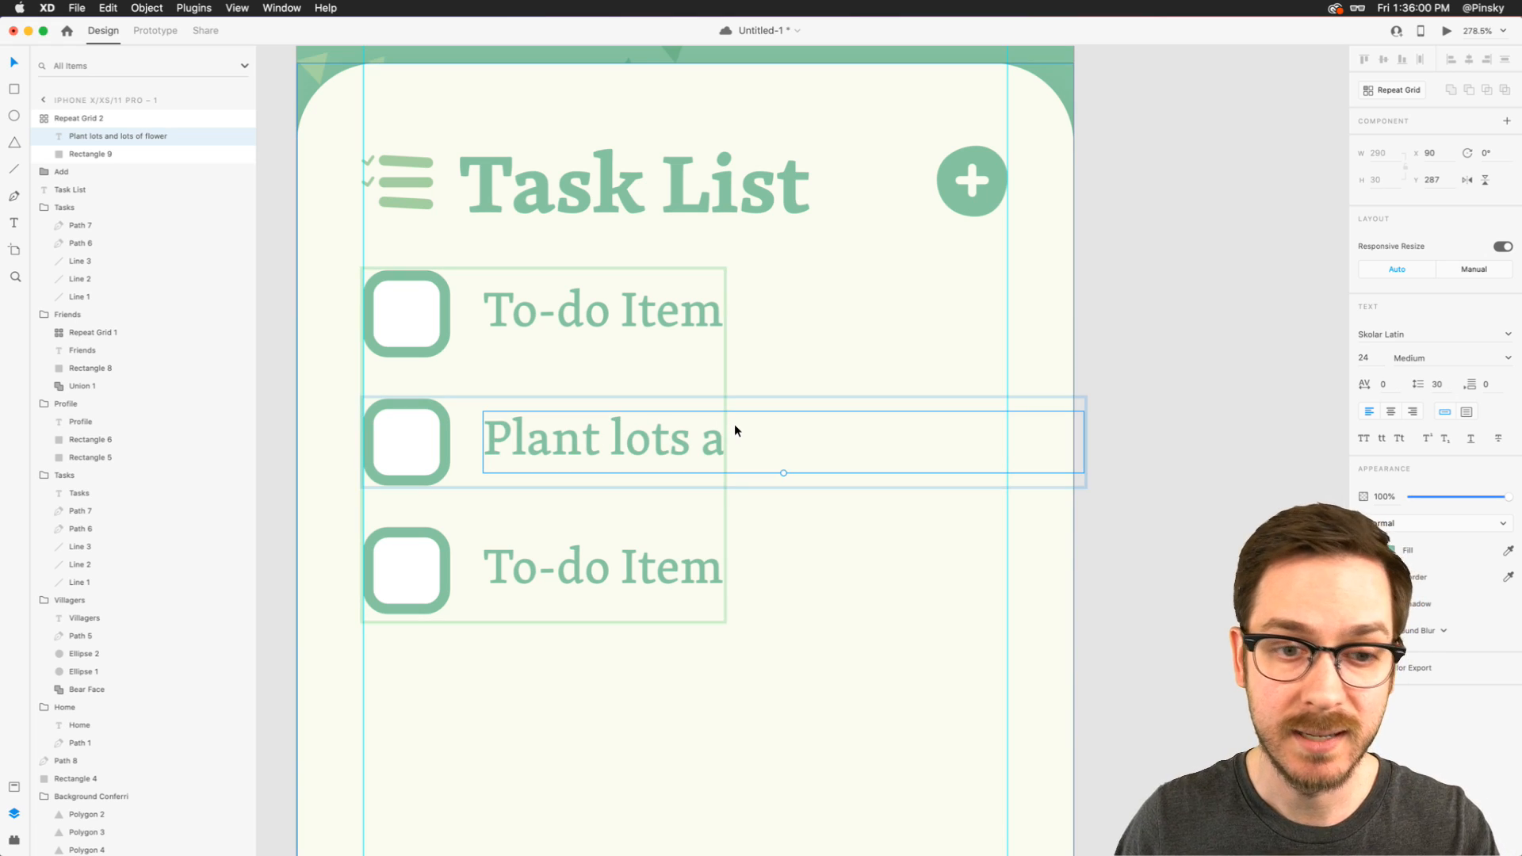
- Undo the second row's text change and the repeat grid of to-do rows
{"action": "key", "text": "super+z"}
{"action": "key", "text": "super+z"}
{"action": "key", "text": "super+z"}
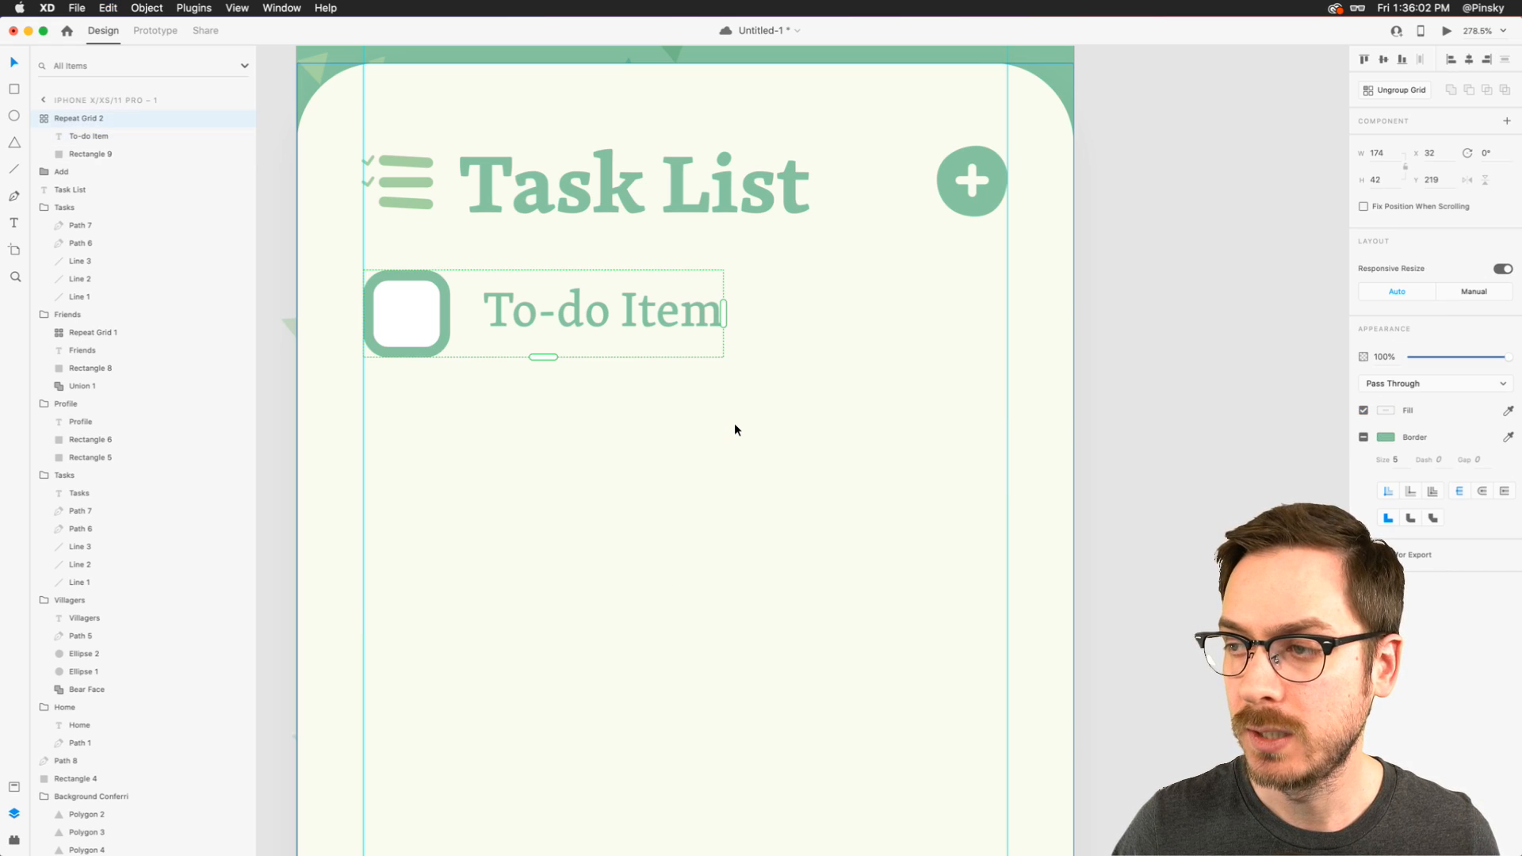
{"action": "left_click", "coordinate": [819, 375]}
- Convert the "To-do Item" text to area text and widen its box to 253, reaching the right margin guide
{"action": "left_click", "coordinate": [654, 303]}
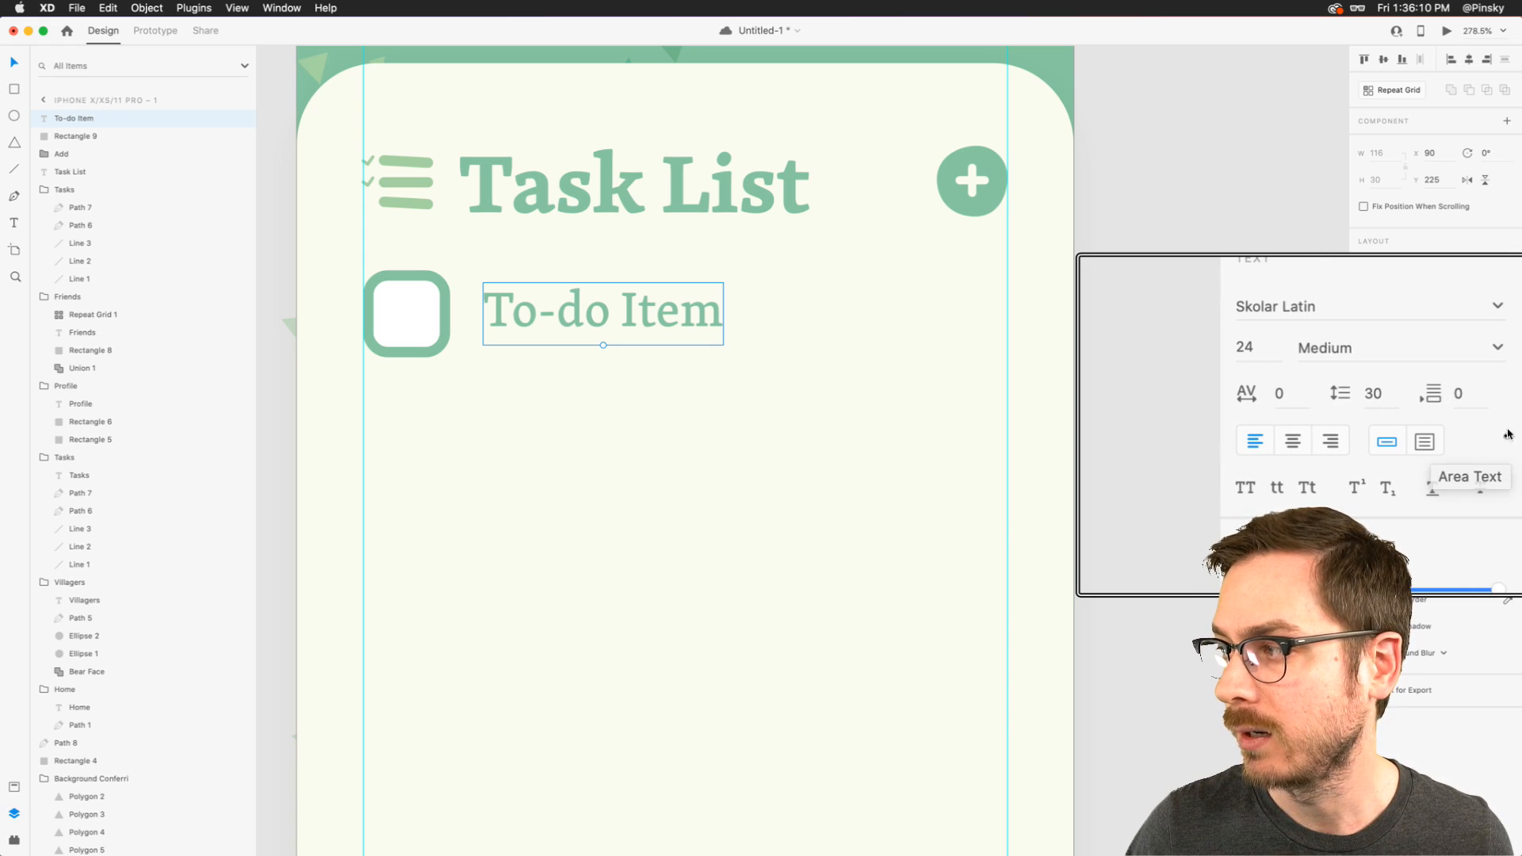
{"action": "left_click", "coordinate": [1467, 435]}
{"action": "left_click_drag", "start_coordinate": [721, 313], "coordinate": [1005, 302]}
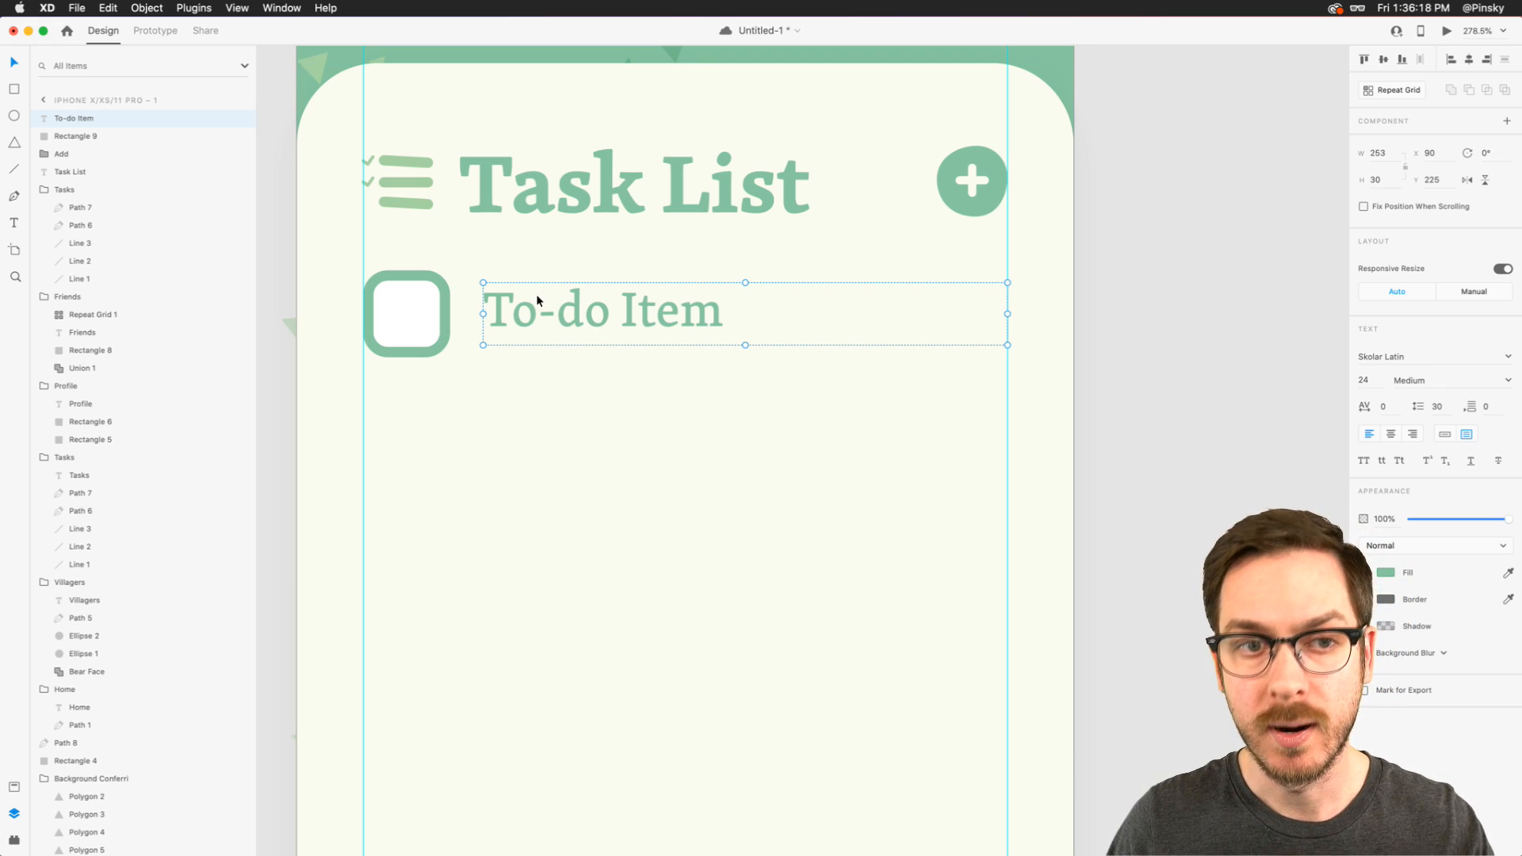
{"action": "scroll", "coordinate": [508, 304], "scroll_direction": "down", "scroll_amount": 1}
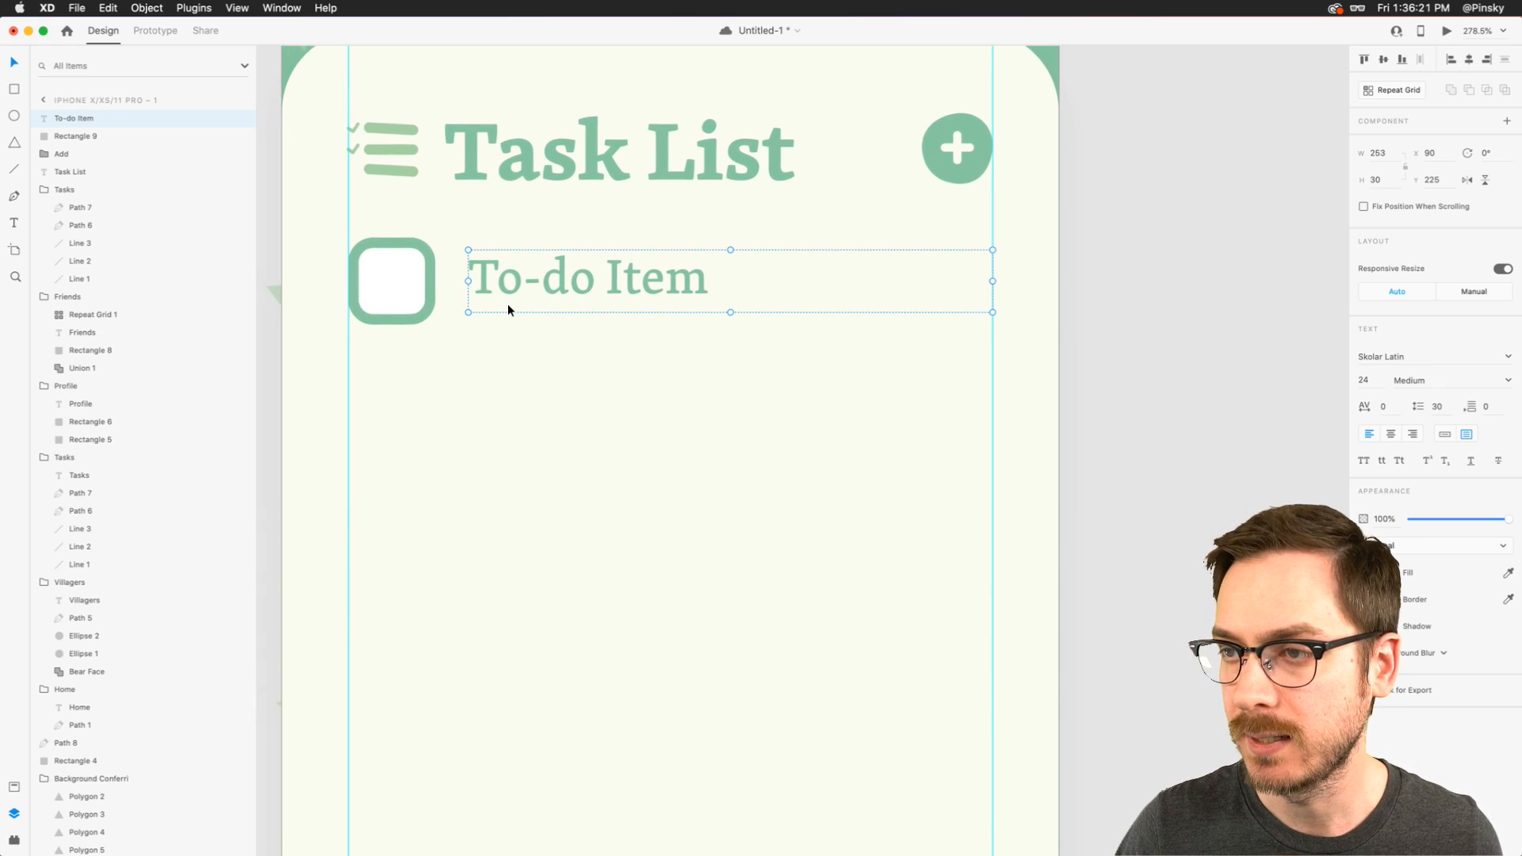
- Turn the checkbox rectangle beside "To-do Item" into a component named "Checkbox"
{"action": "left_click", "coordinate": [404, 281]}
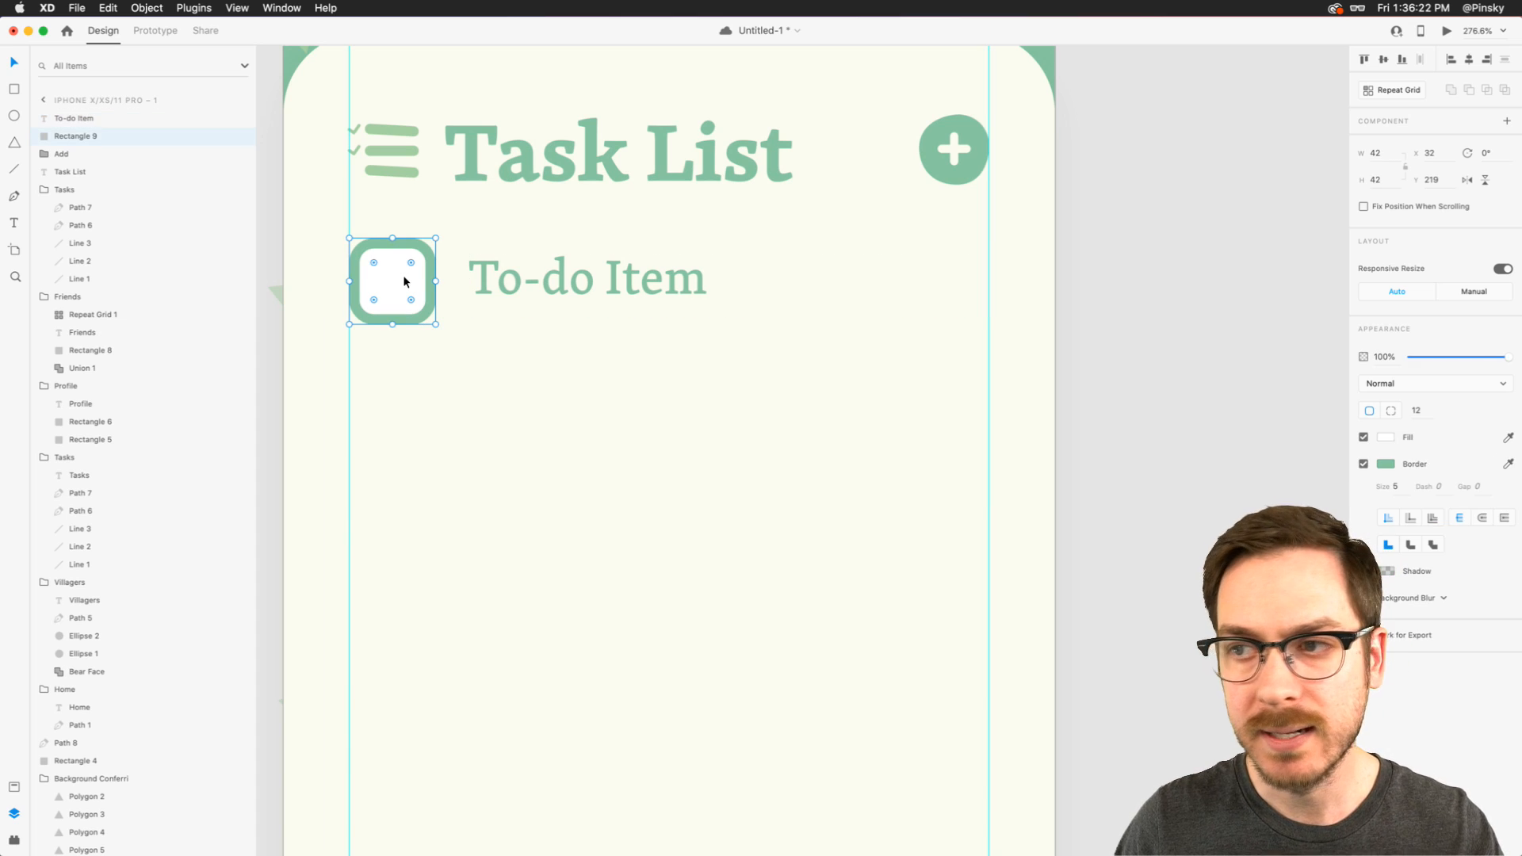
{"action": "scroll", "coordinate": [382, 269], "scroll_direction": "up", "scroll_amount": 5}
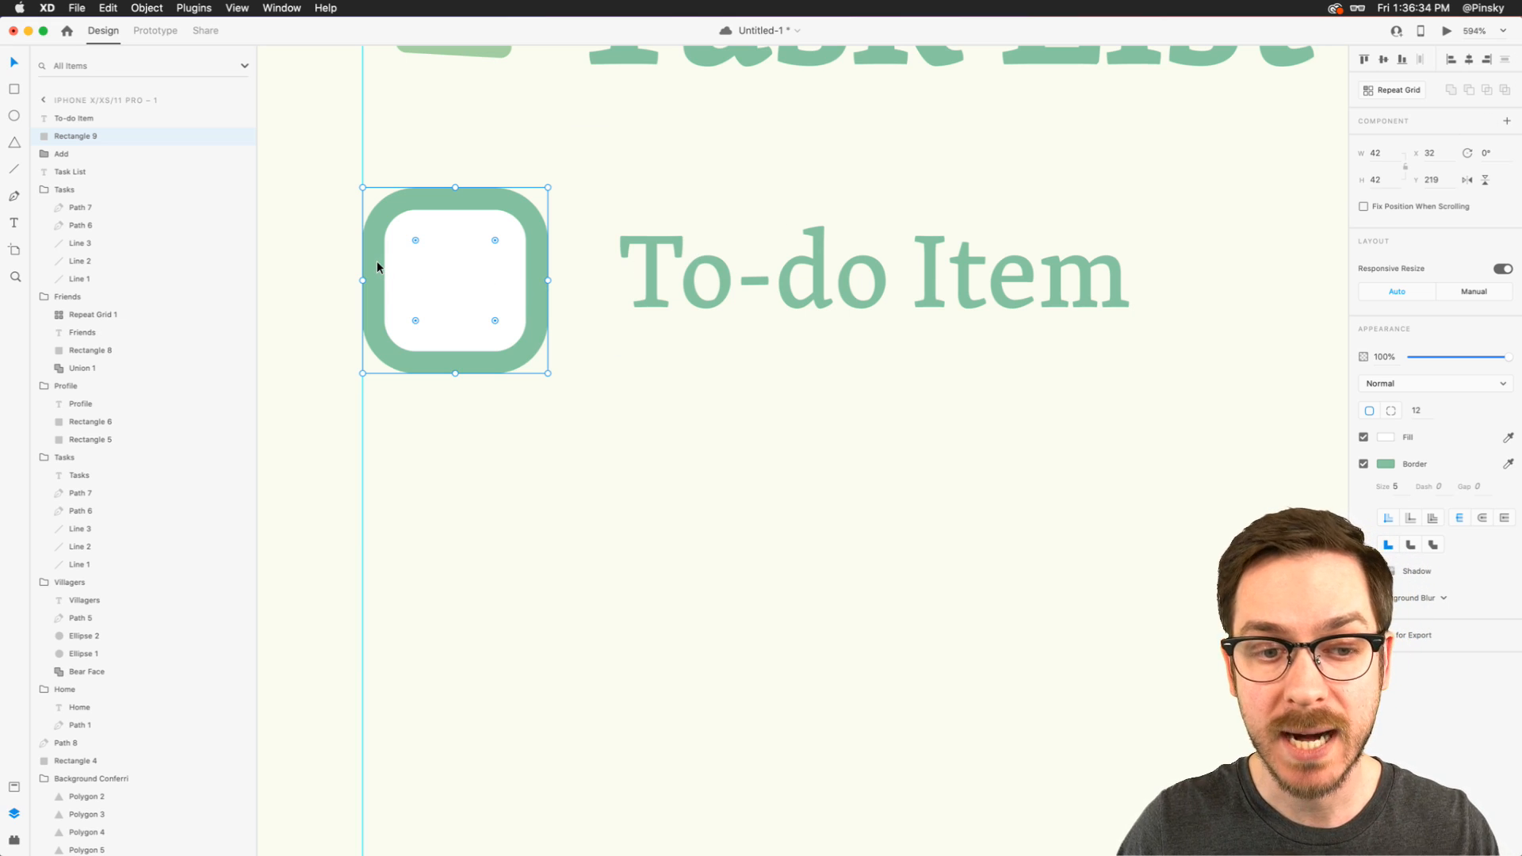
{"action": "left_click", "coordinate": [15, 787]}
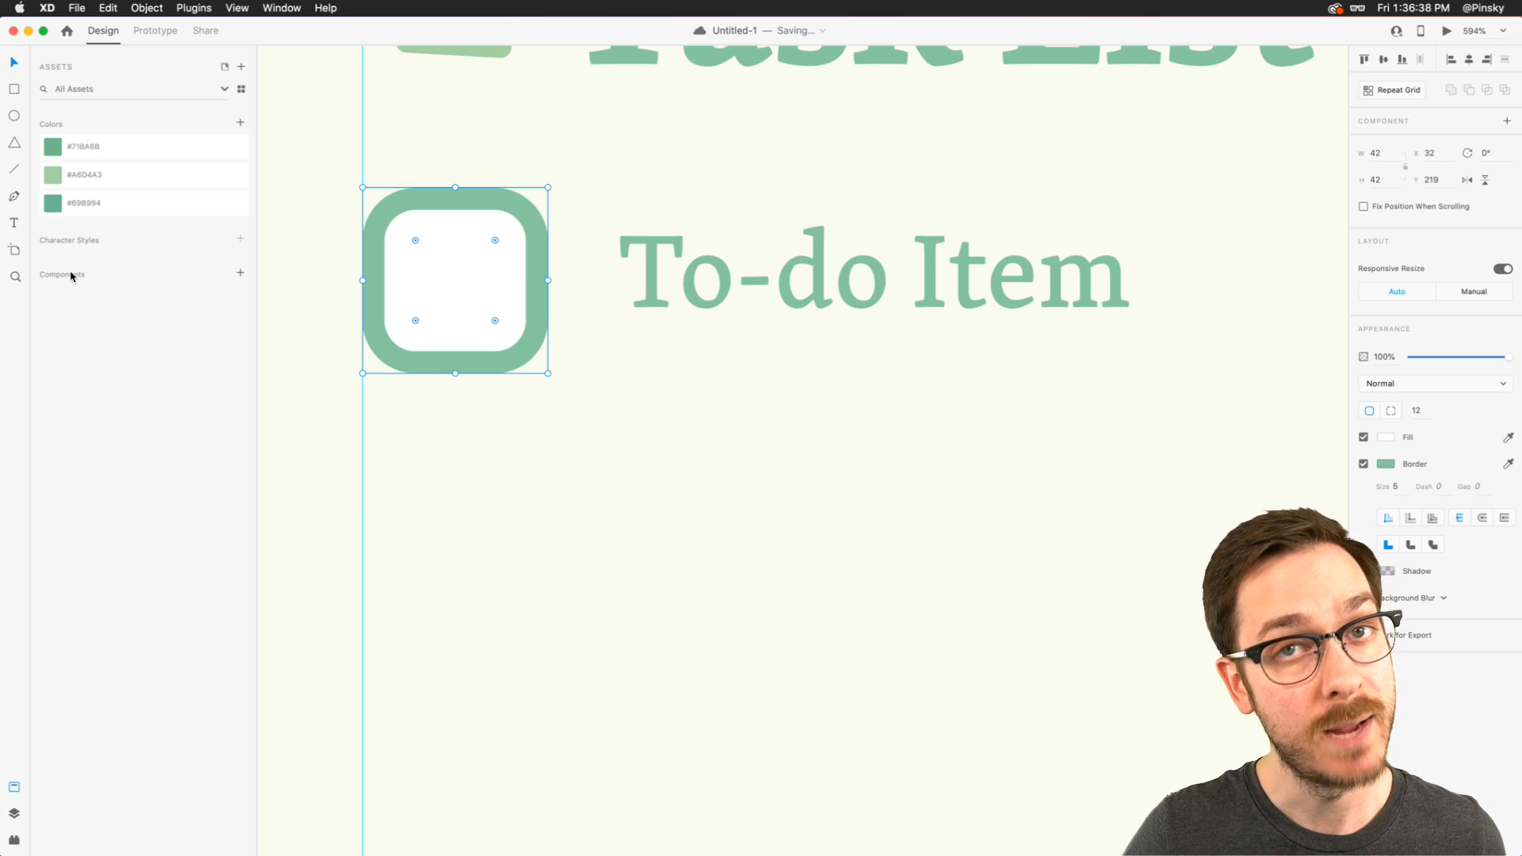
{"action": "left_click", "coordinate": [240, 273]}
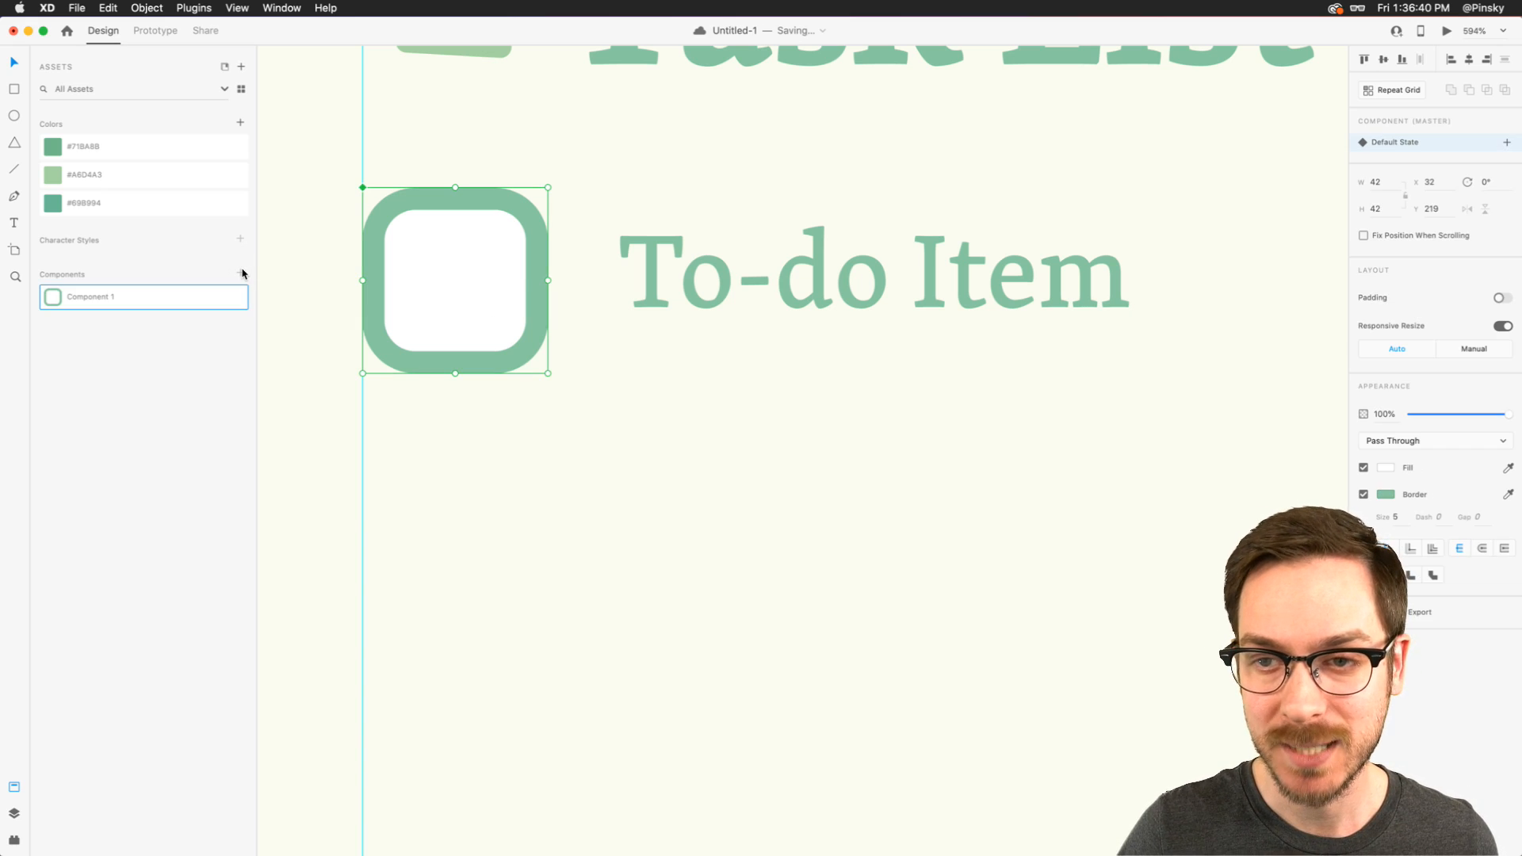
{"action": "double_click", "coordinate": [86, 300]}
{"action": "type", "text": "Checkbox"}
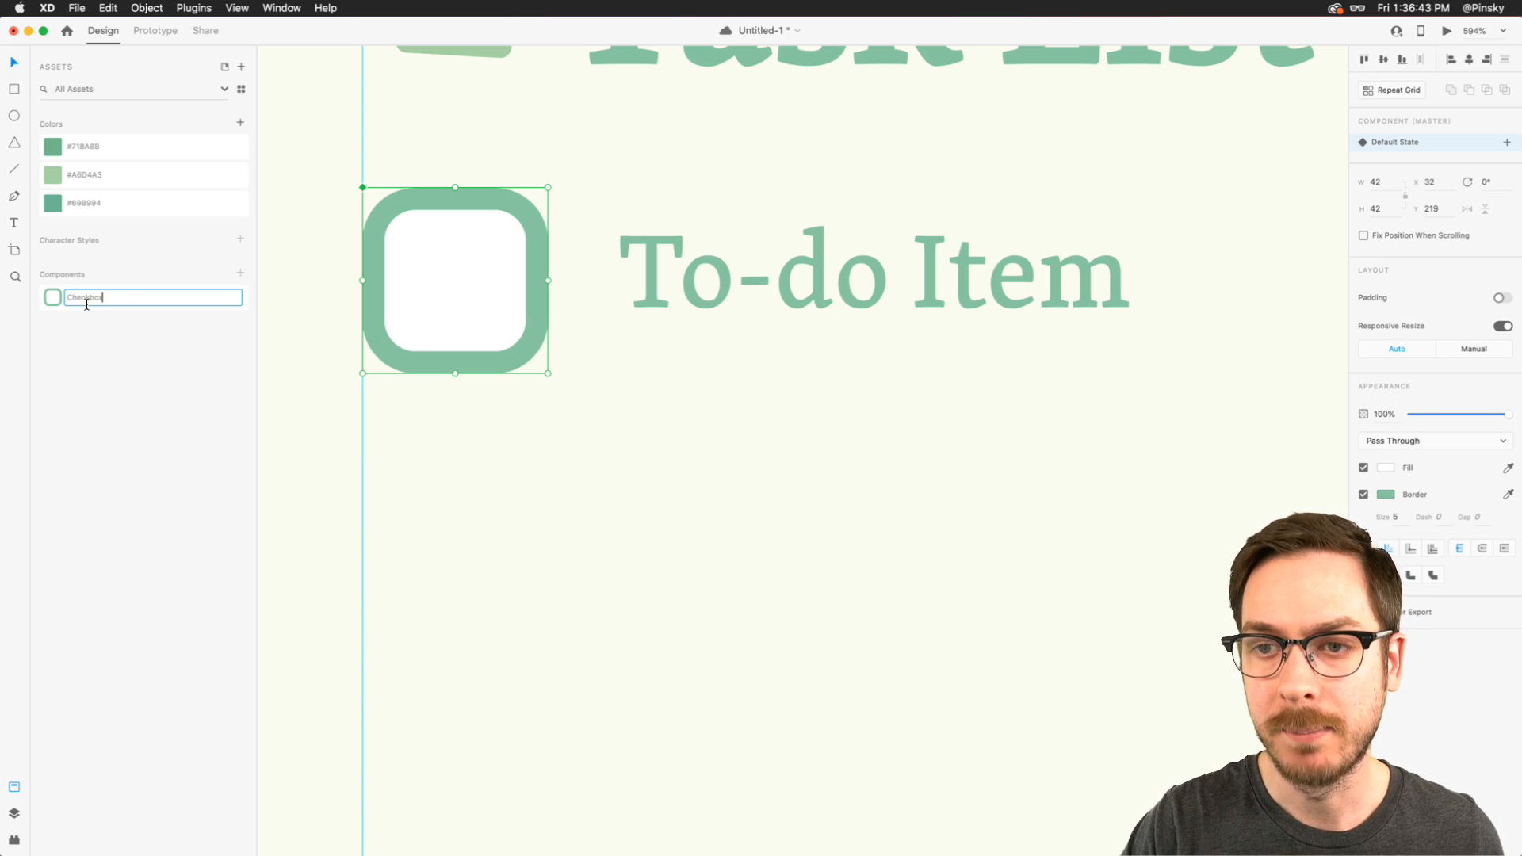
{"action": "key", "text": "Return"}
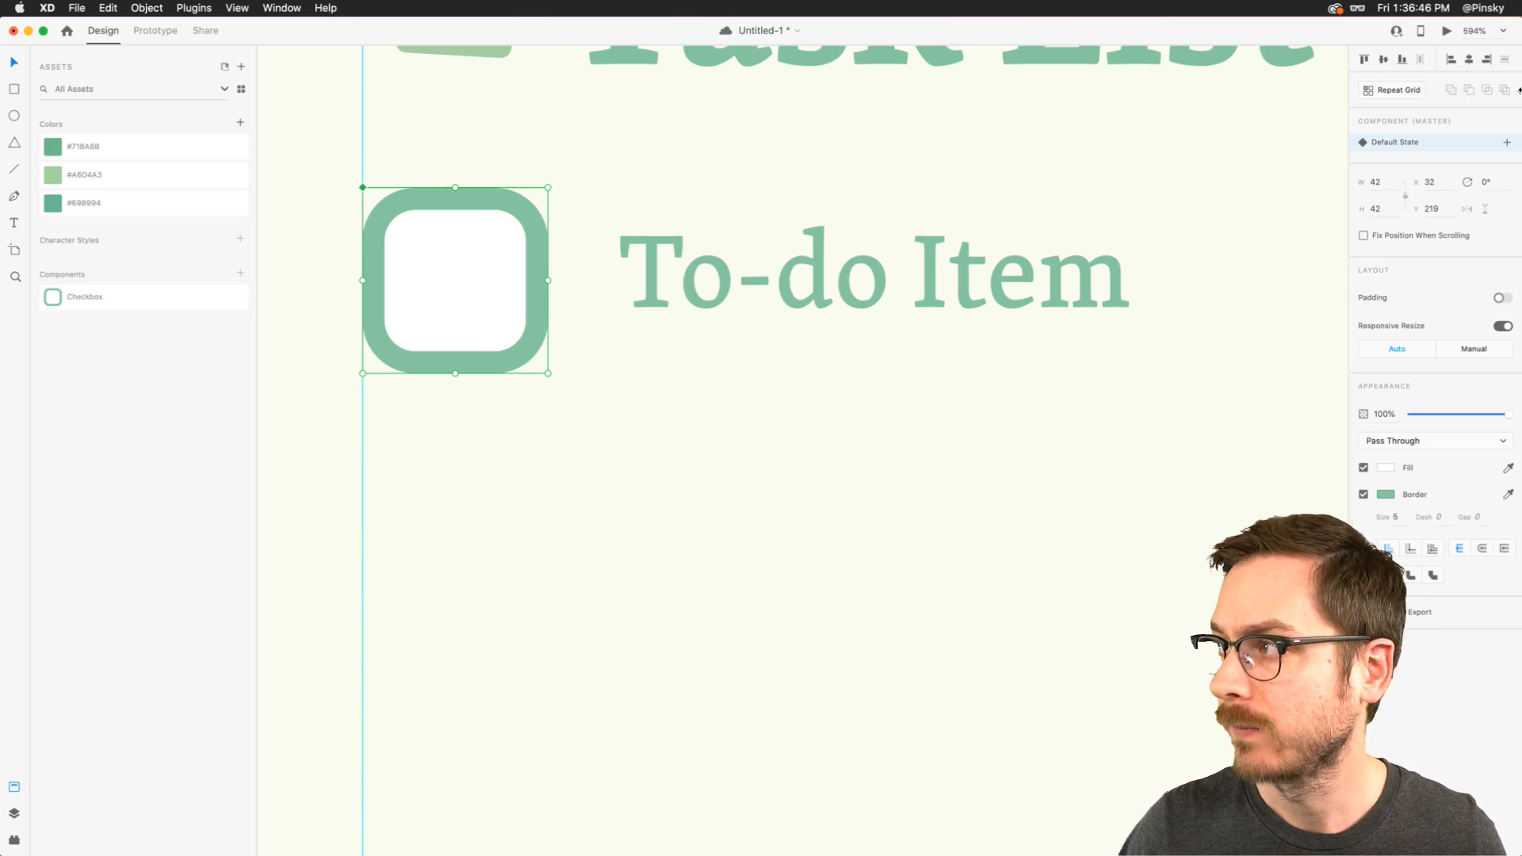
- Add a new state called "Checked" to the Checkbox component
{"action": "left_click", "coordinate": [1508, 142]}
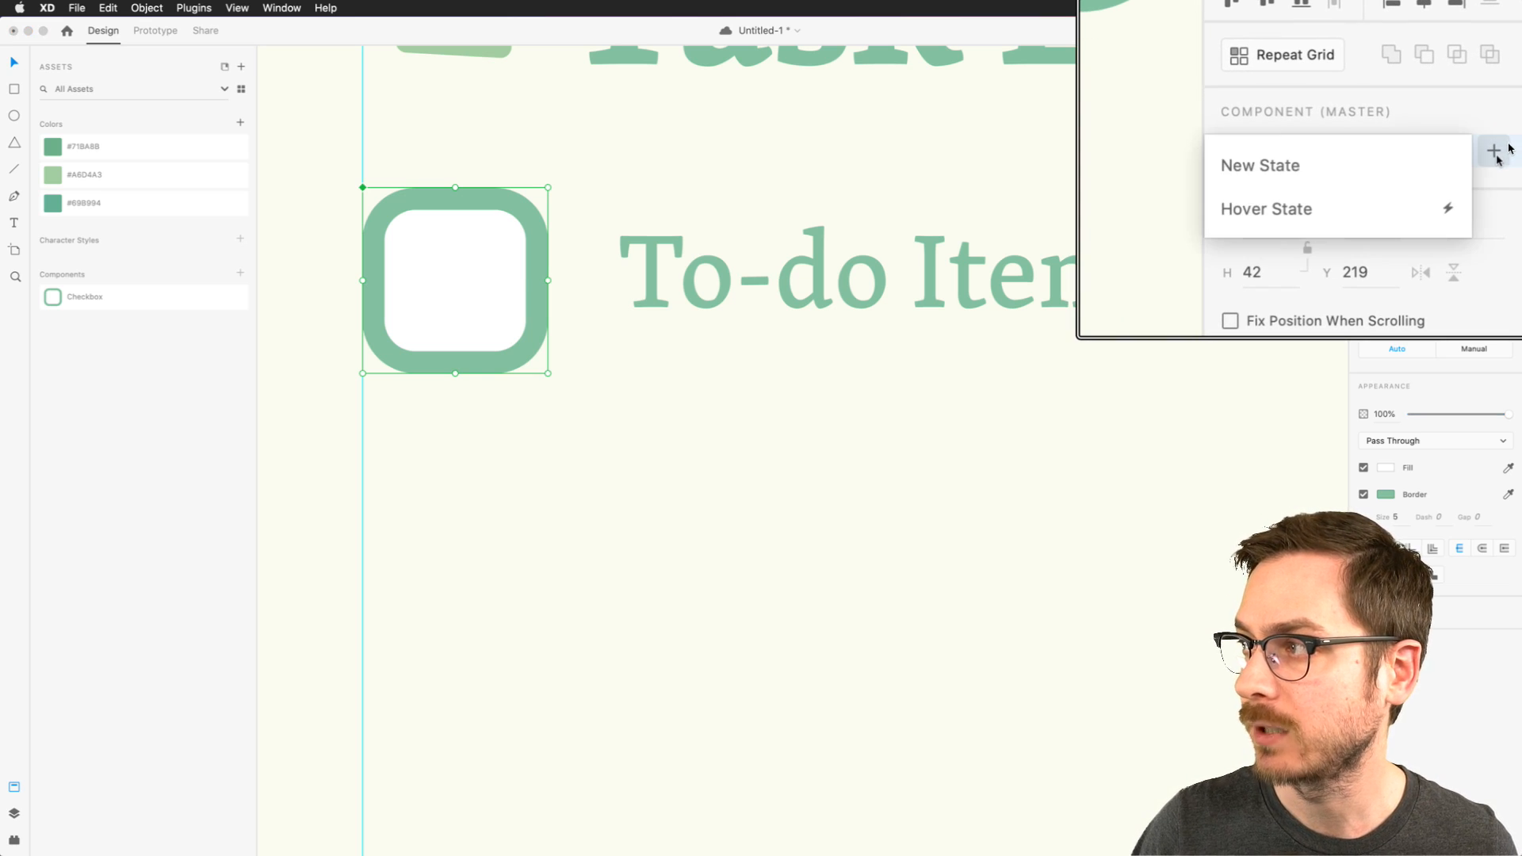
{"action": "left_click", "coordinate": [1364, 173]}
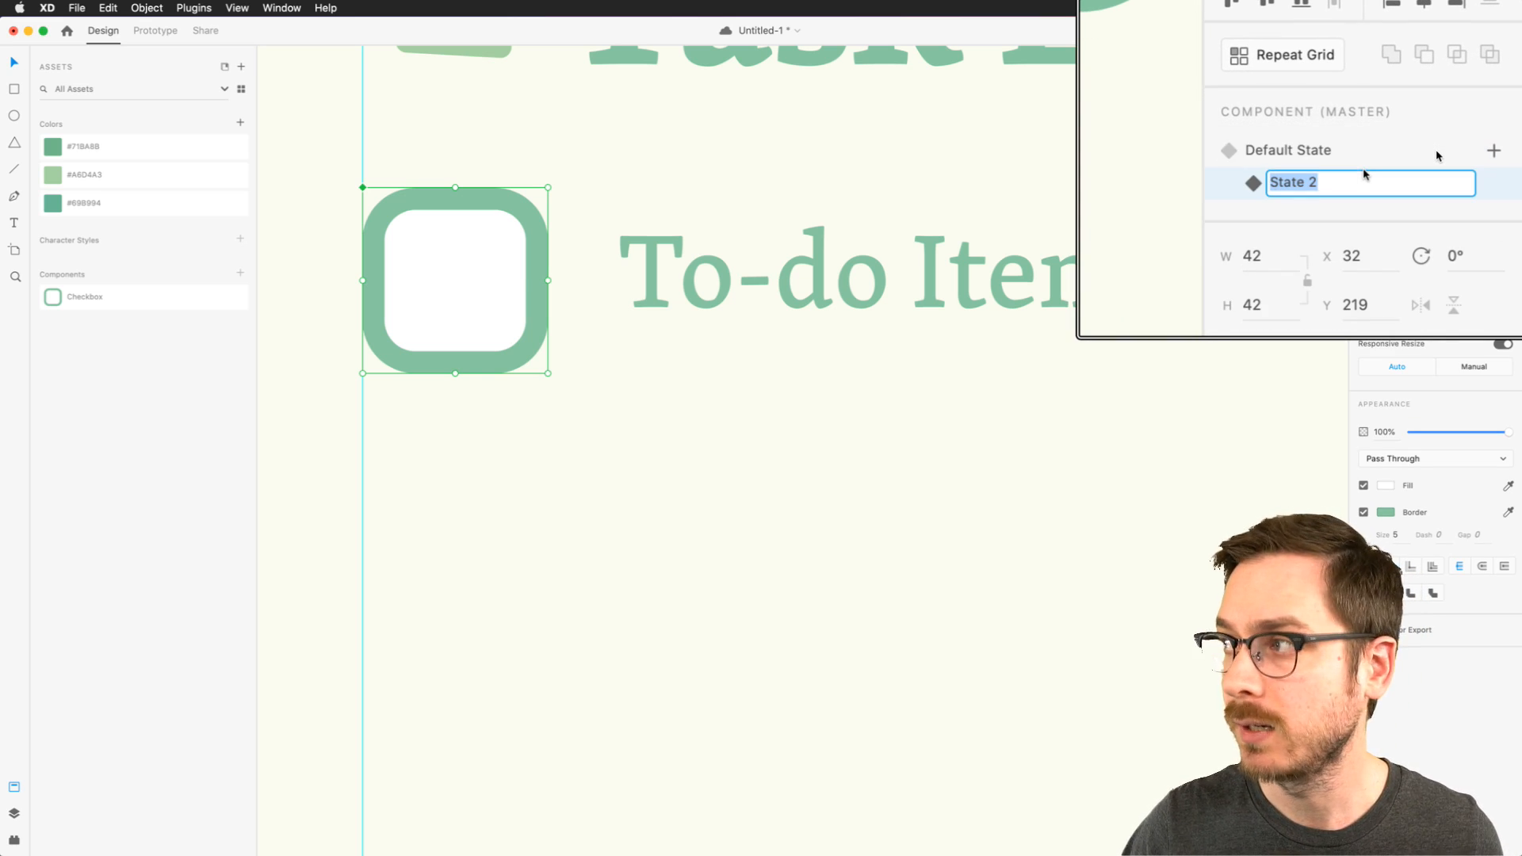
{"action": "type", "text": "Checked"}
{"action": "key", "text": "Return"}
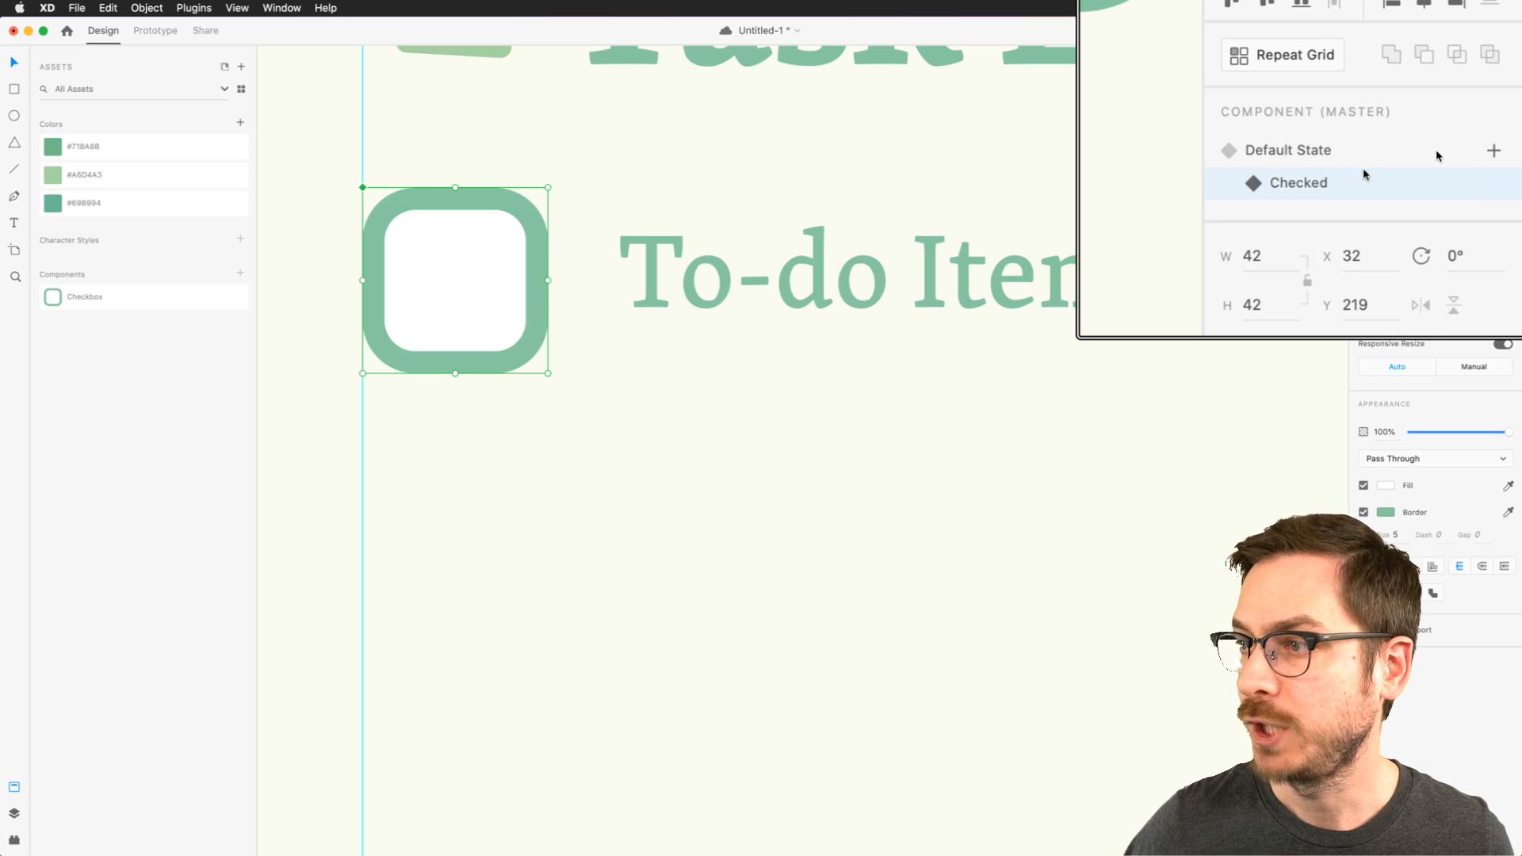
- Draw a three-point checkmark with the Pen tool inside the checkbox in its Checked state
{"action": "double_click", "coordinate": [454, 266]}
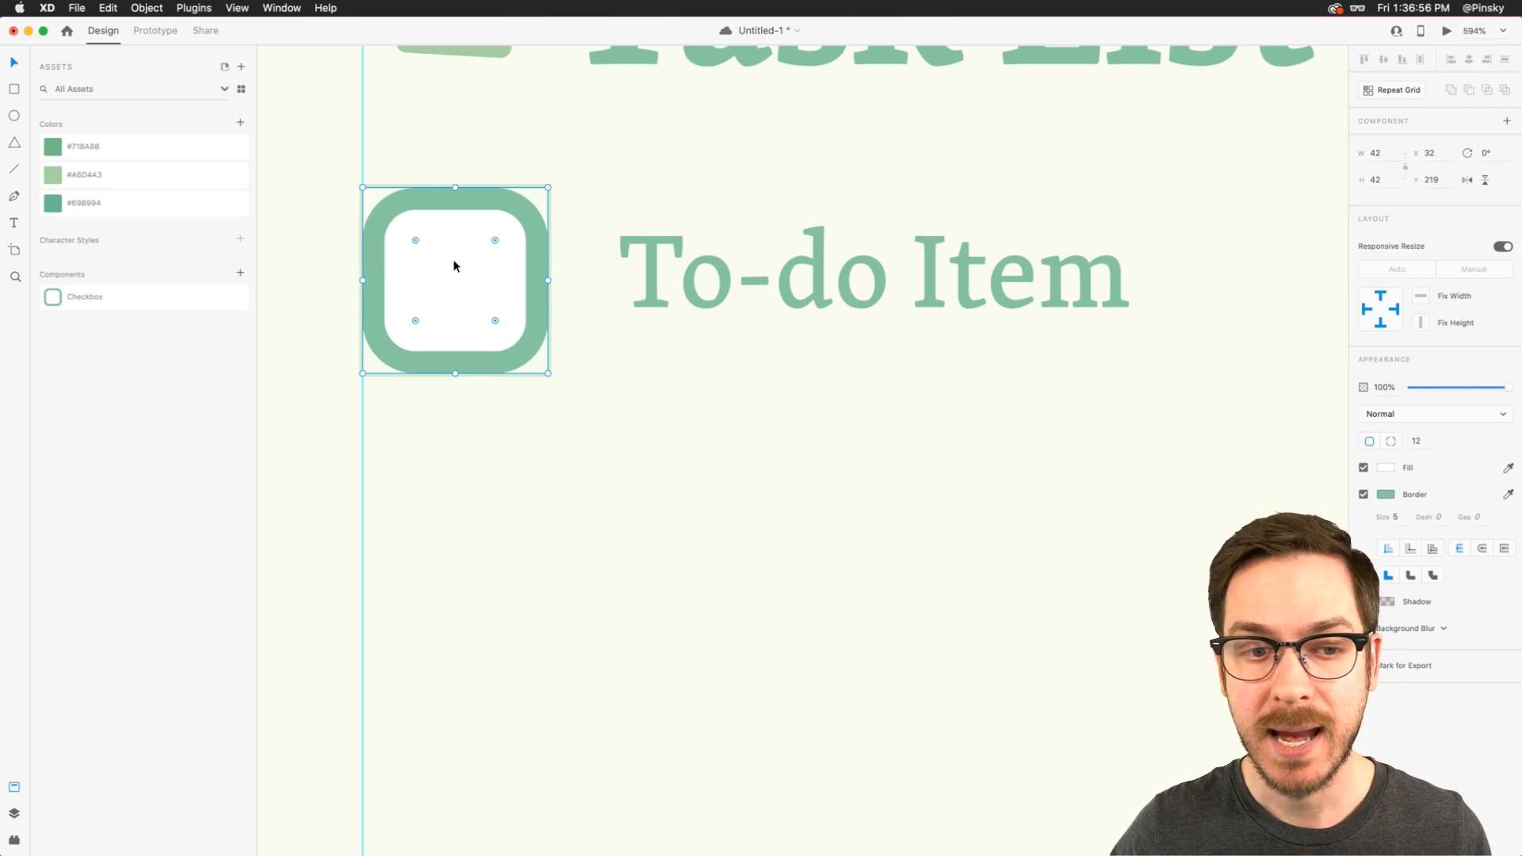
{"action": "key", "text": "p"}
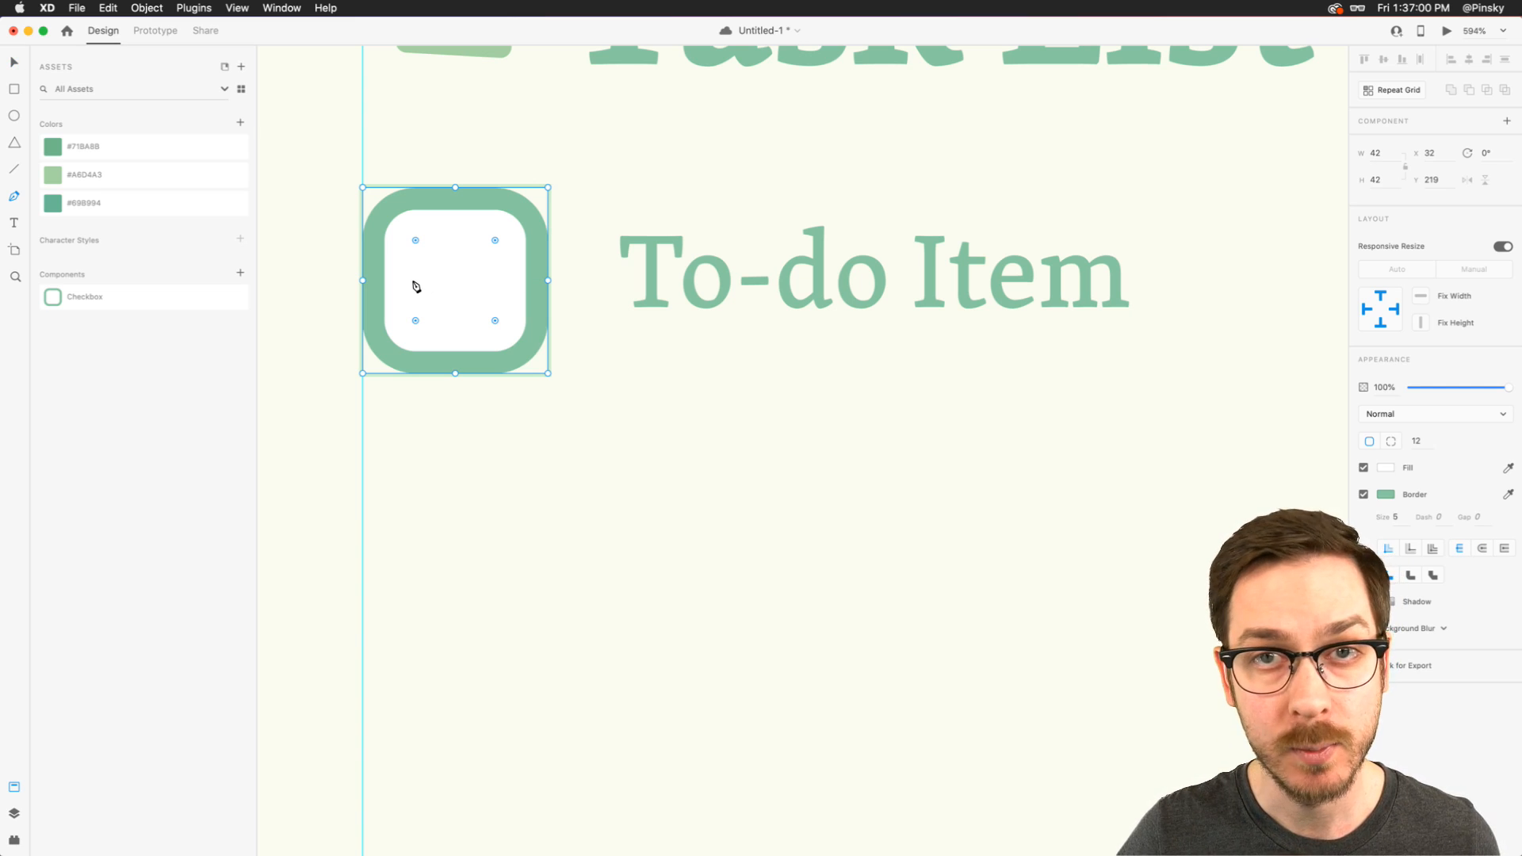
{"action": "left_click", "coordinate": [412, 290]}
{"action": "left_click", "coordinate": [448, 317]}
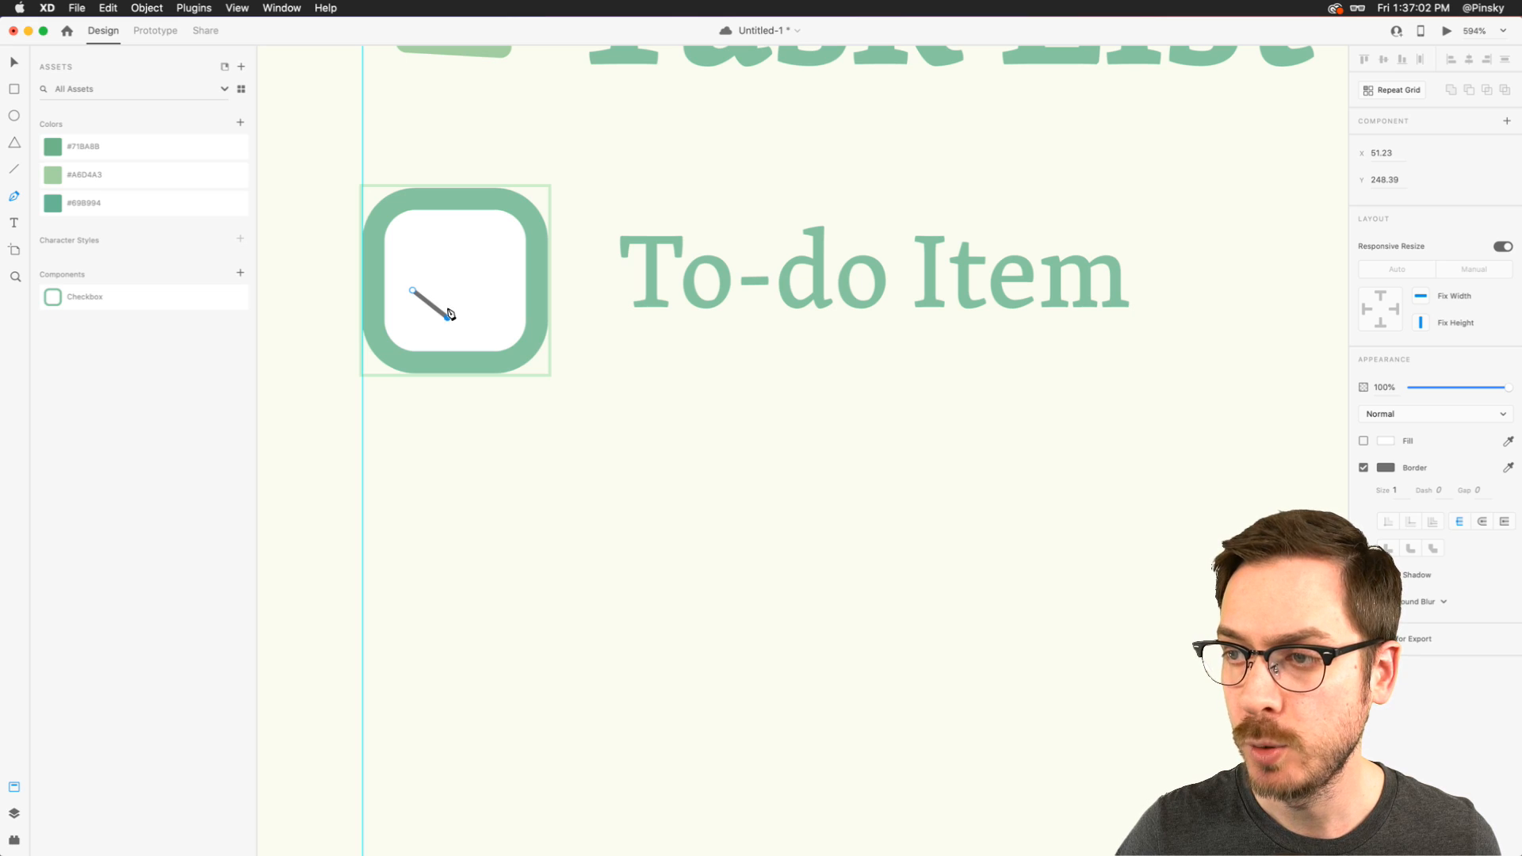
{"action": "left_click", "coordinate": [497, 254]}
{"action": "key", "text": "Escape"}
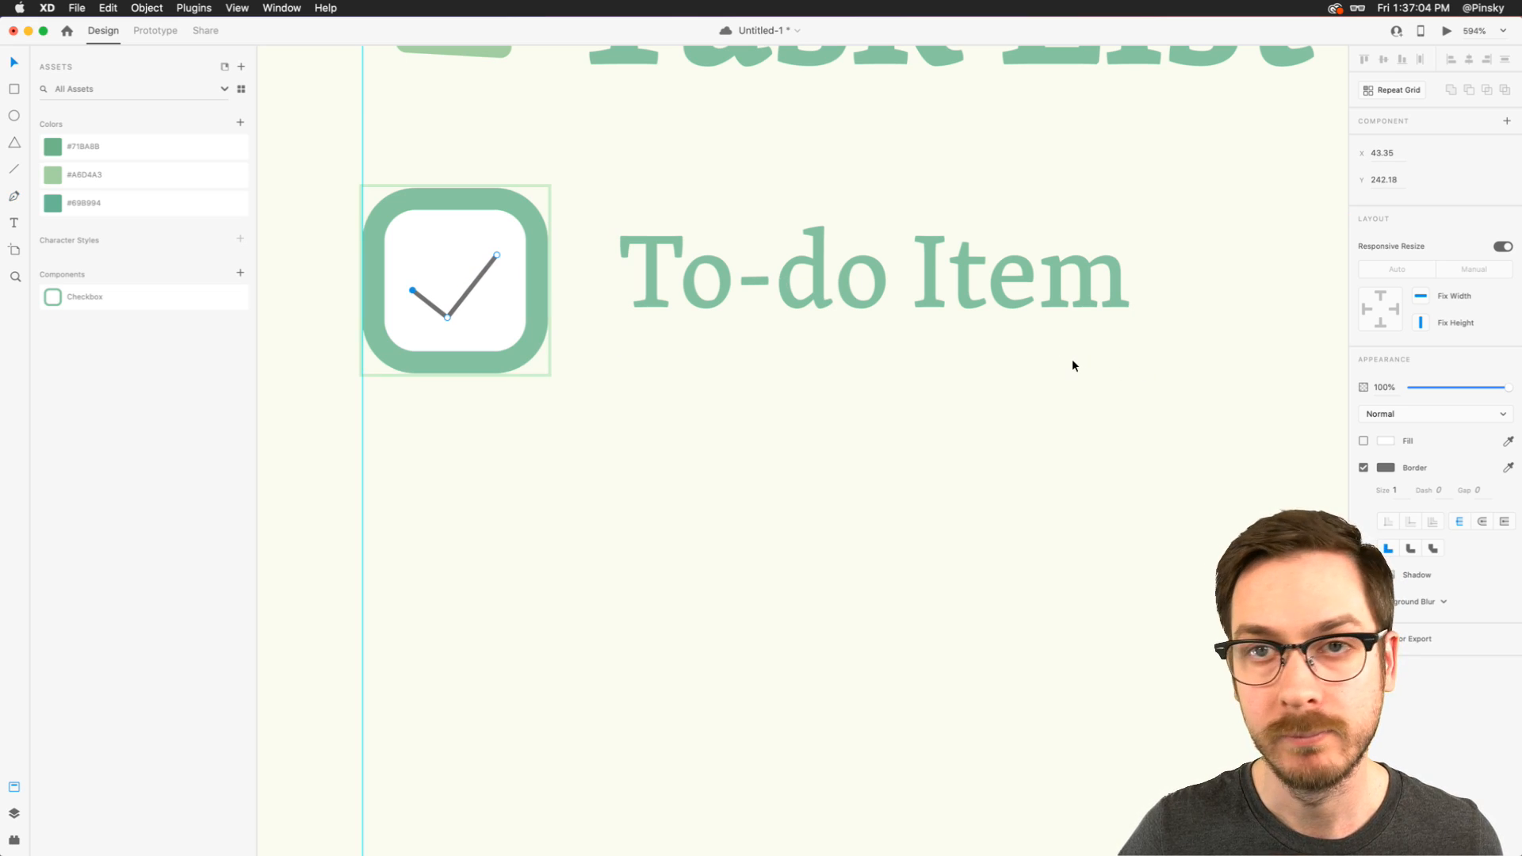
- Give the checkmark path a green border matching the to-do text, size 4, with round caps and joins
{"action": "left_click", "coordinate": [1115, 274]}
{"action": "left_click", "coordinate": [1396, 491]}
{"action": "key", "text": "Up"}
{"action": "key", "text": "Up"}
{"action": "key", "text": "Up"}
{"action": "left_click", "coordinate": [1483, 521]}
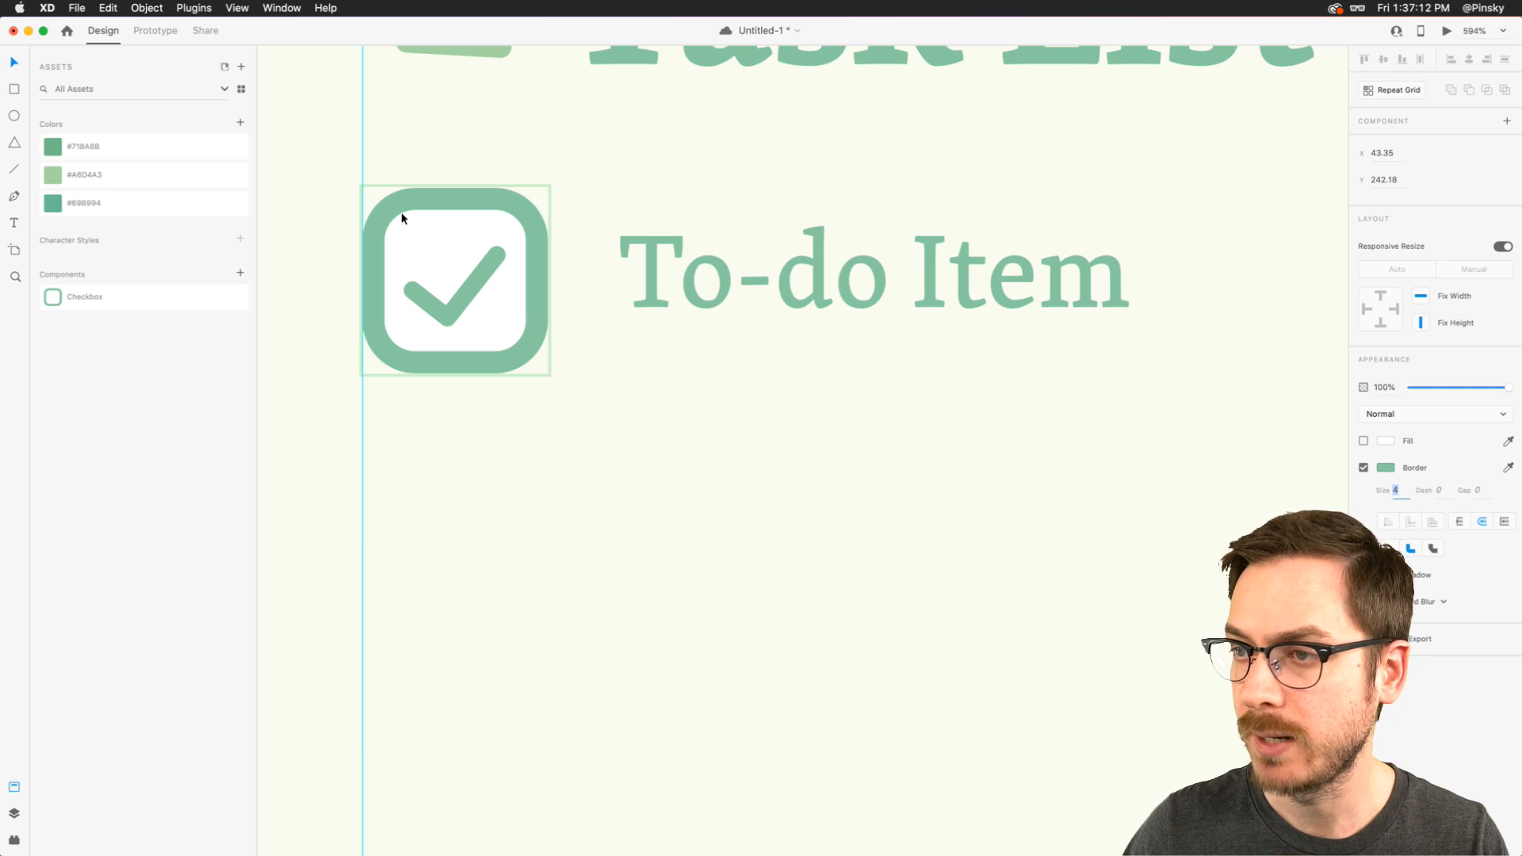
- Scale the checkmark path down around its centre to about 16 by 12
{"action": "double_click", "coordinate": [476, 275]}
{"action": "key", "text": "Escape"}
{"action": "scroll", "coordinate": [476, 275], "scroll_direction": "down", "scroll_amount": 3}
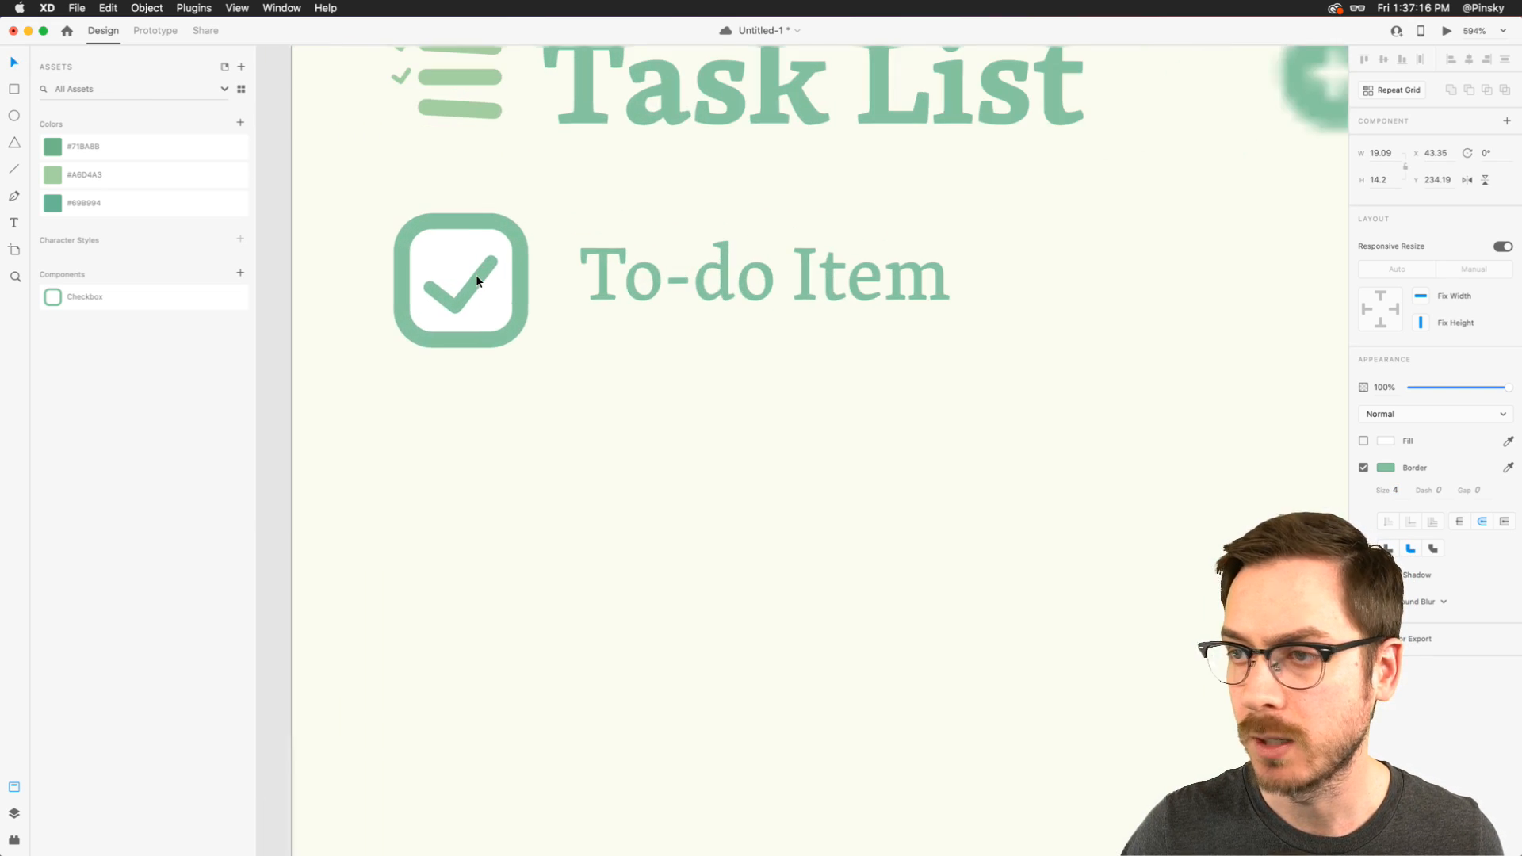
{"action": "left_click_drag", "start_coordinate": [495, 259], "coordinate": [486, 270]}
- Preview the task list screen with the checked checkbox, close the preview and save the document
{"action": "key", "text": "super+Return"}
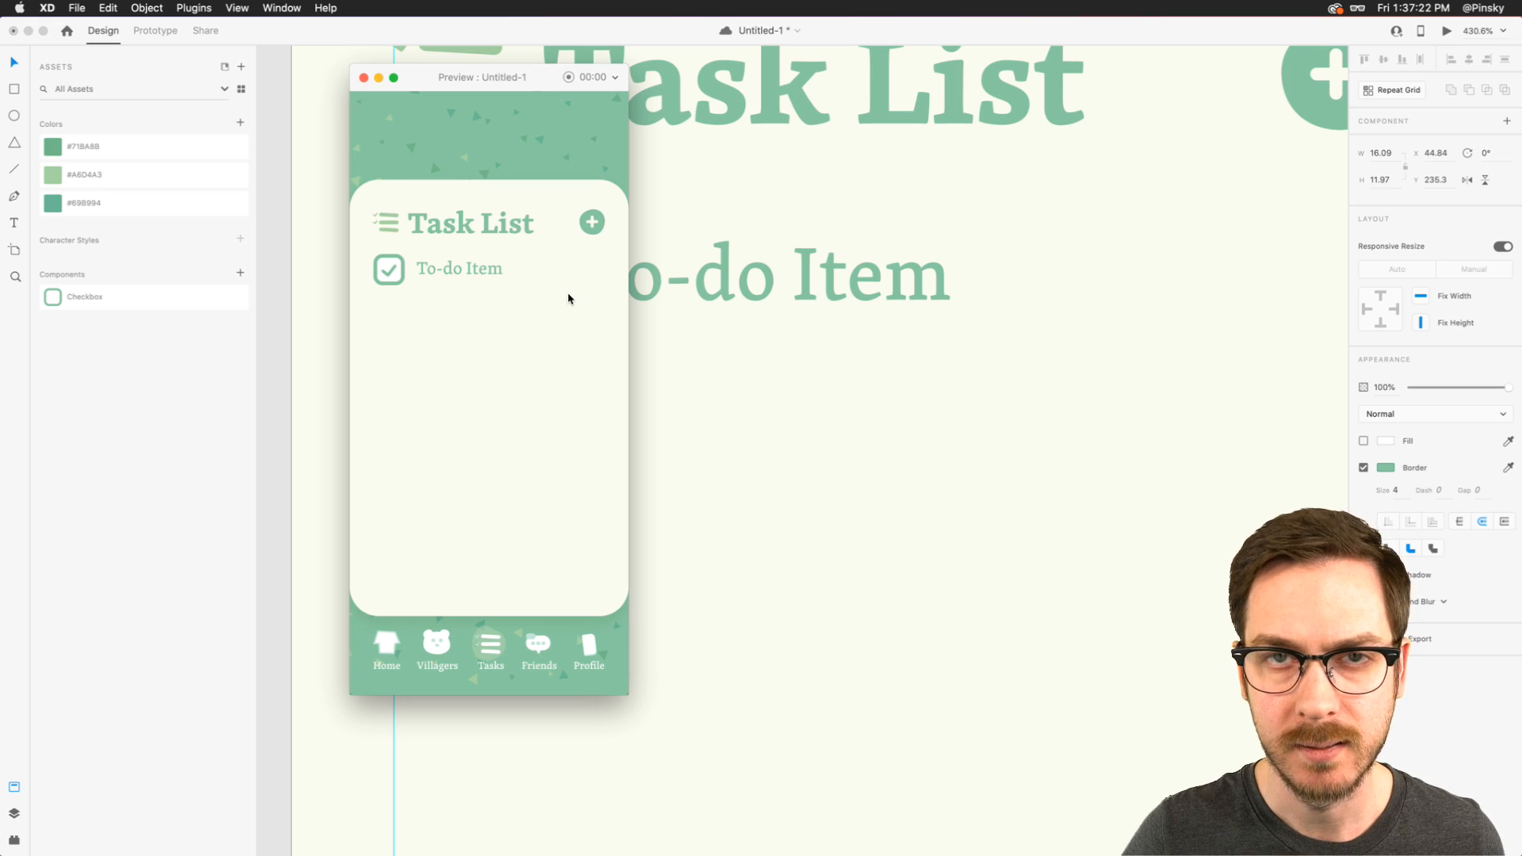
{"action": "key", "text": "super+w"}
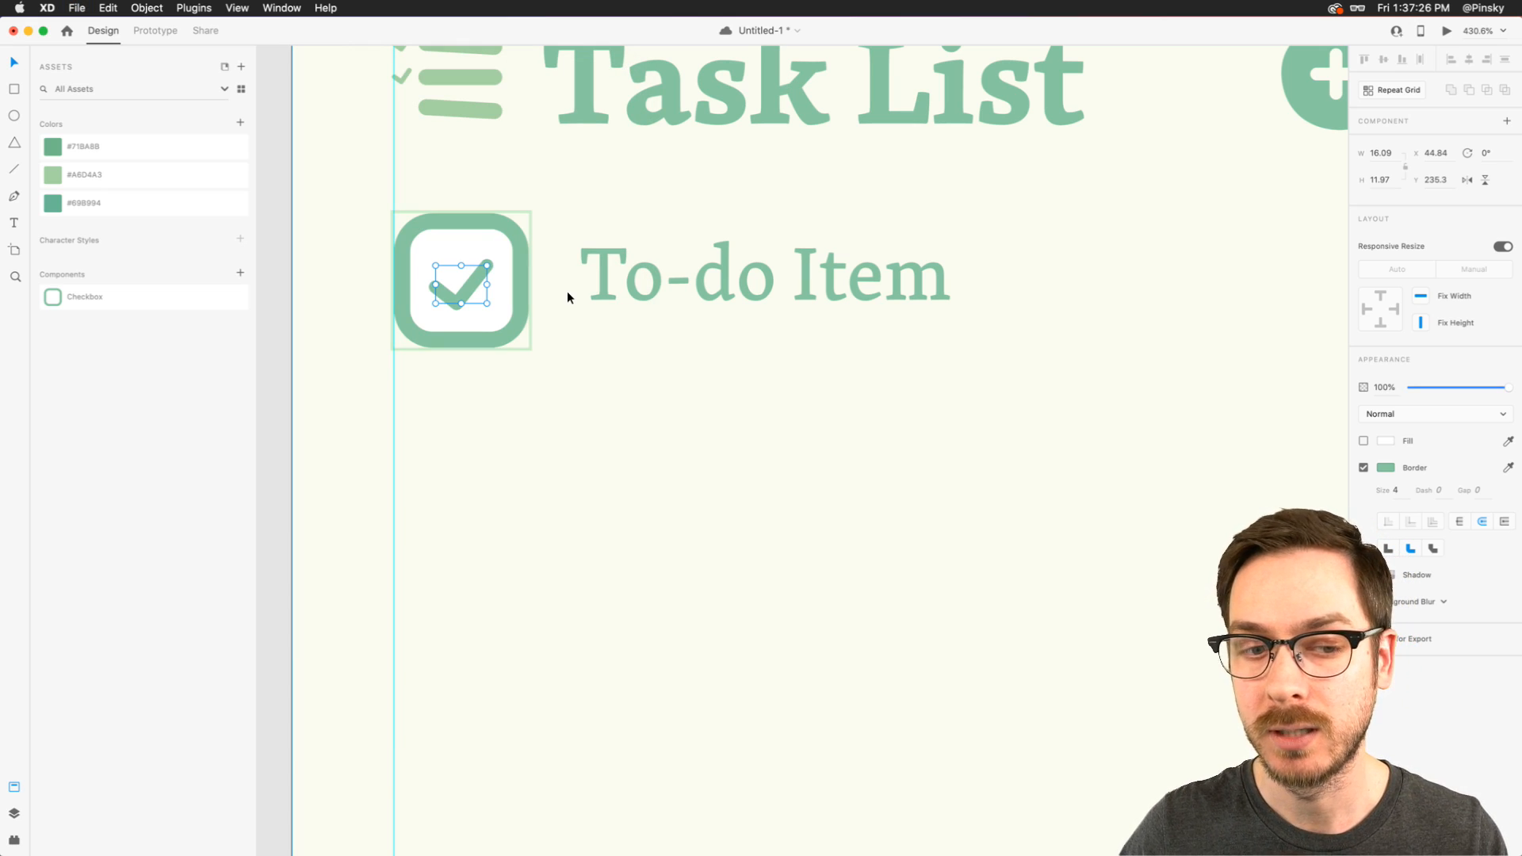
{"action": "scroll", "coordinate": [441, 283], "scroll_direction": "up", "scroll_amount": 5}
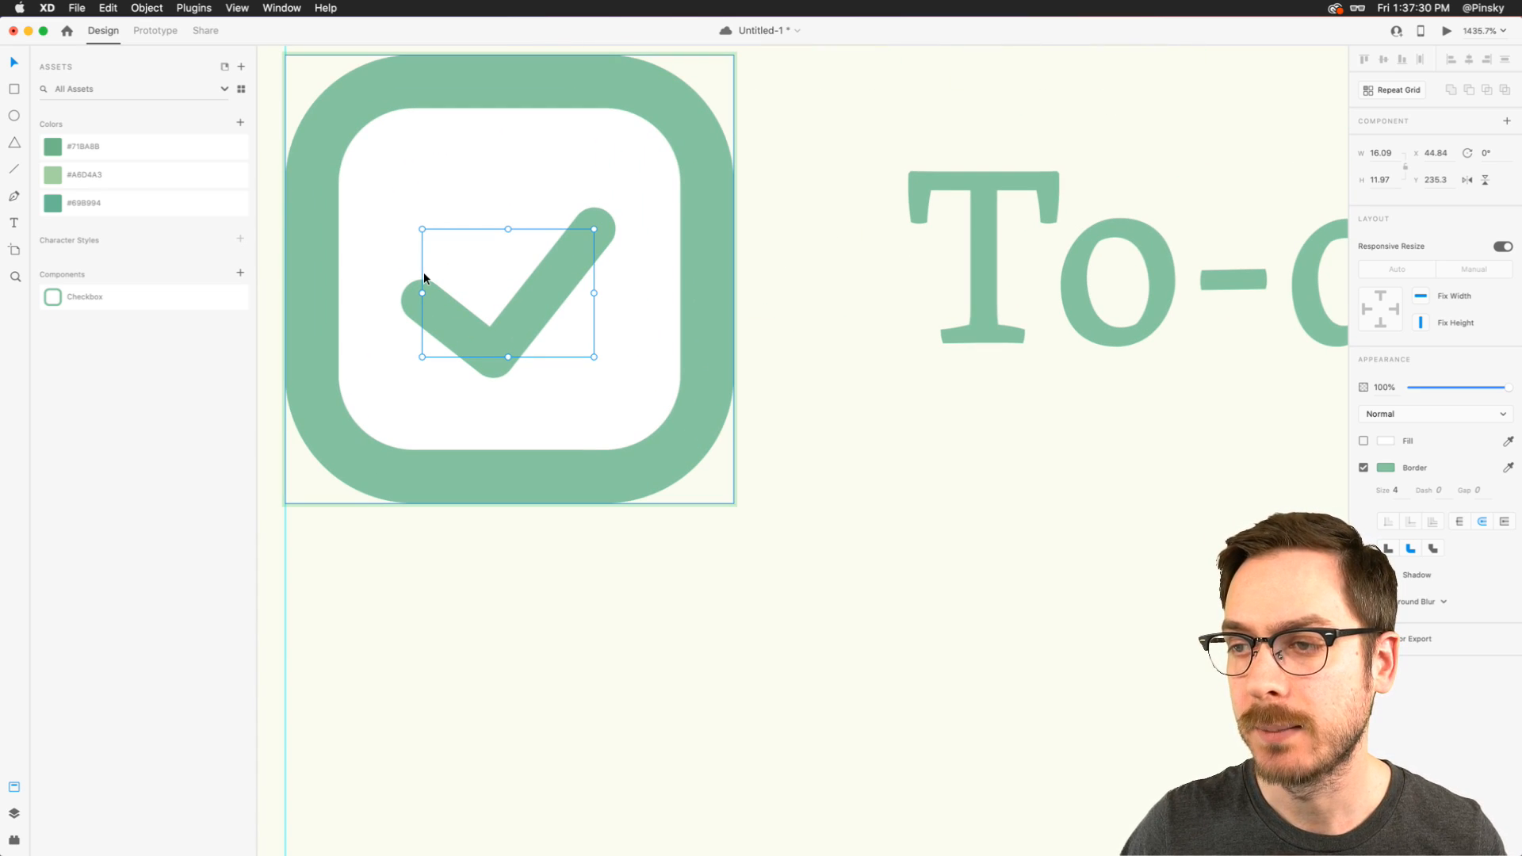
{"action": "scroll", "coordinate": [424, 275], "scroll_direction": "left", "scroll_amount": 3}
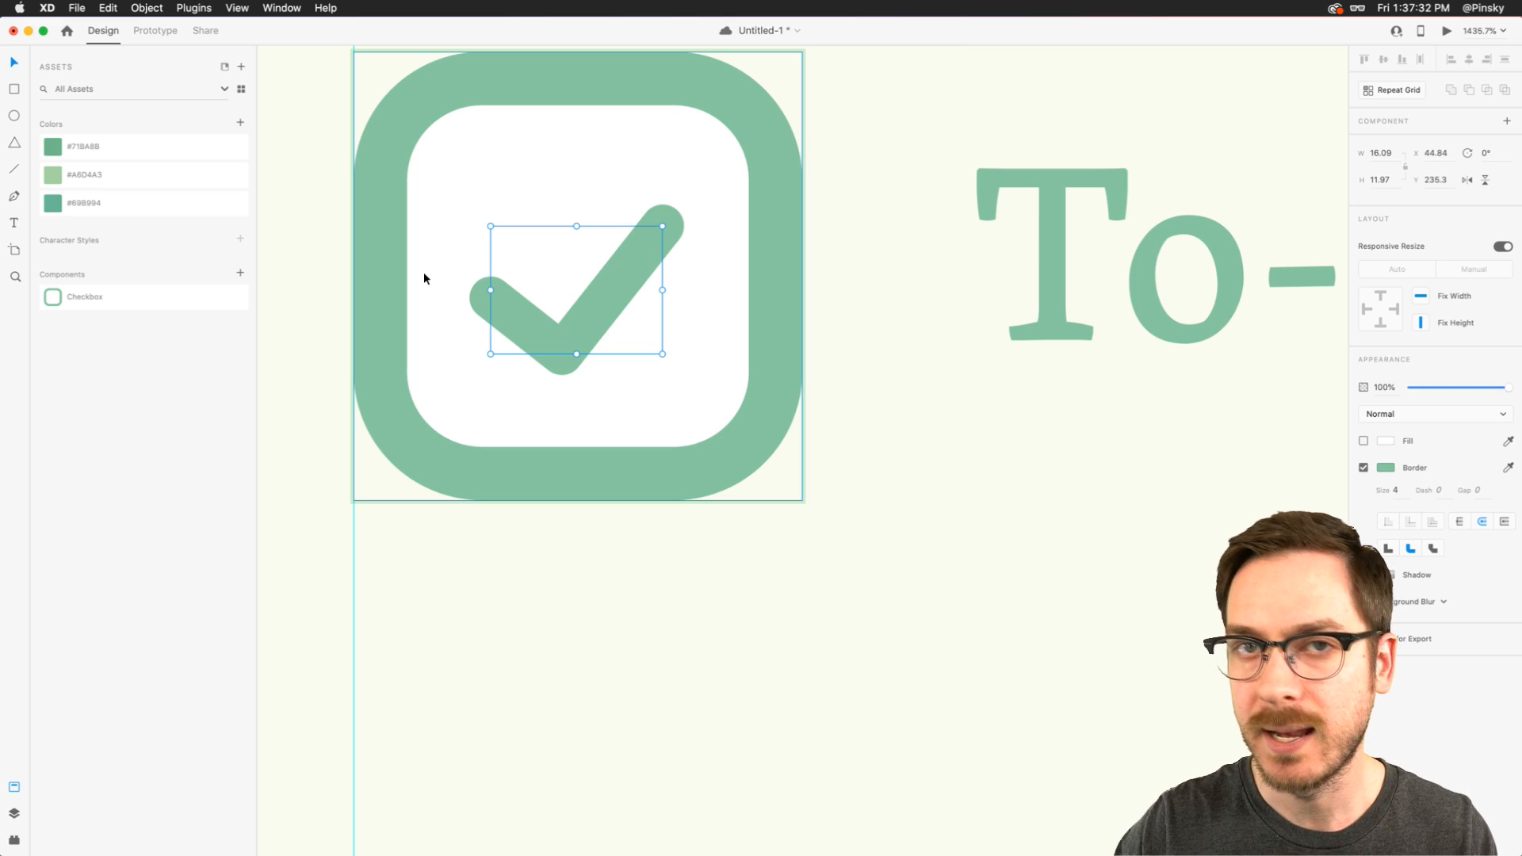
{"action": "key", "text": "super+s"}
- Delete the checkmark path from the Checkbox component, then undo the deletion and reselect the component
{"action": "key", "text": "super+y"}
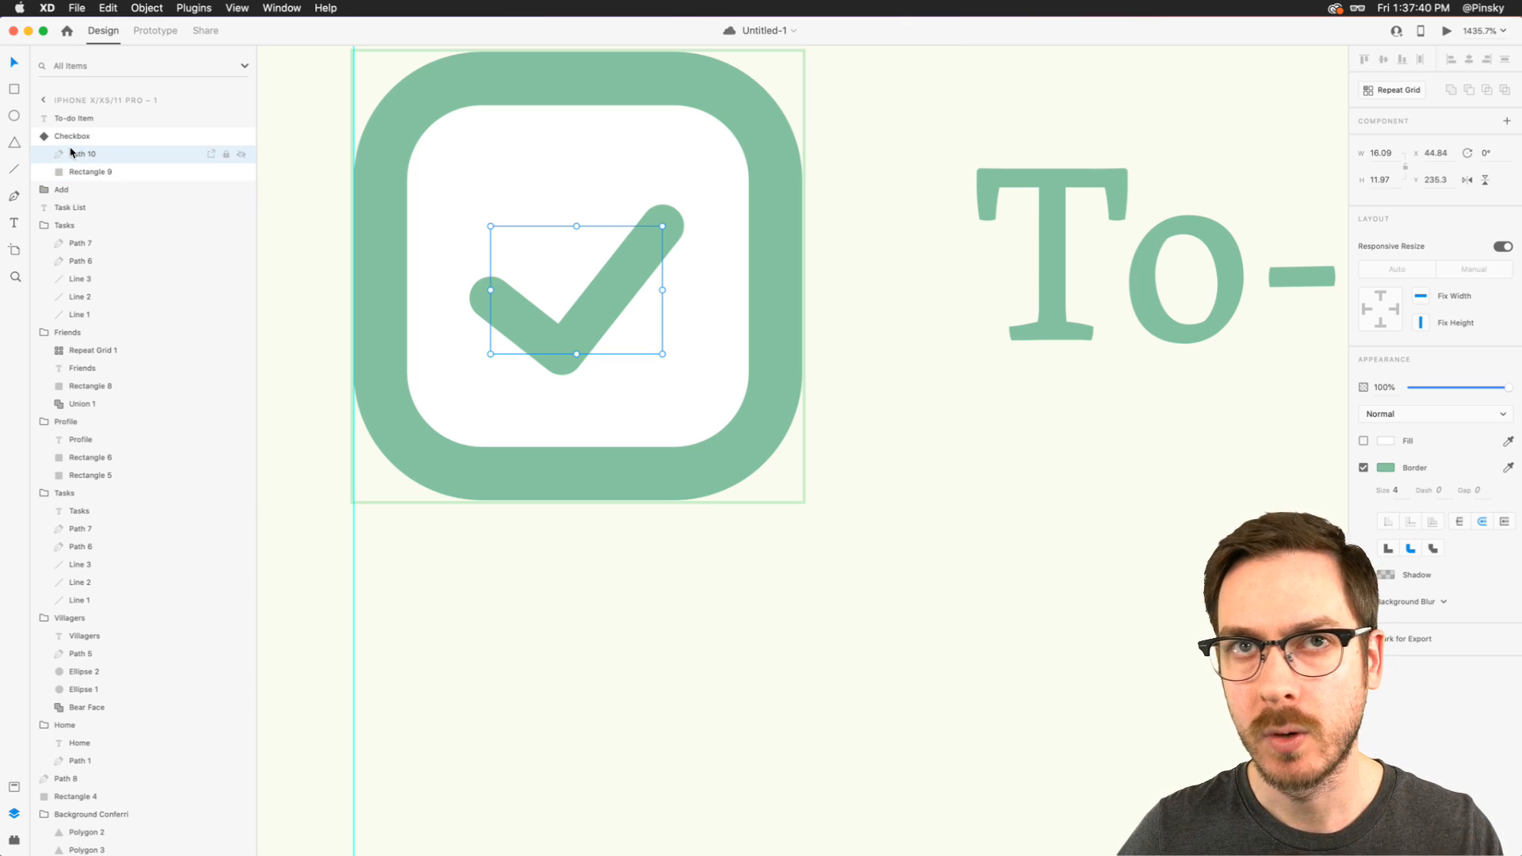
{"action": "key", "text": "Delete"}
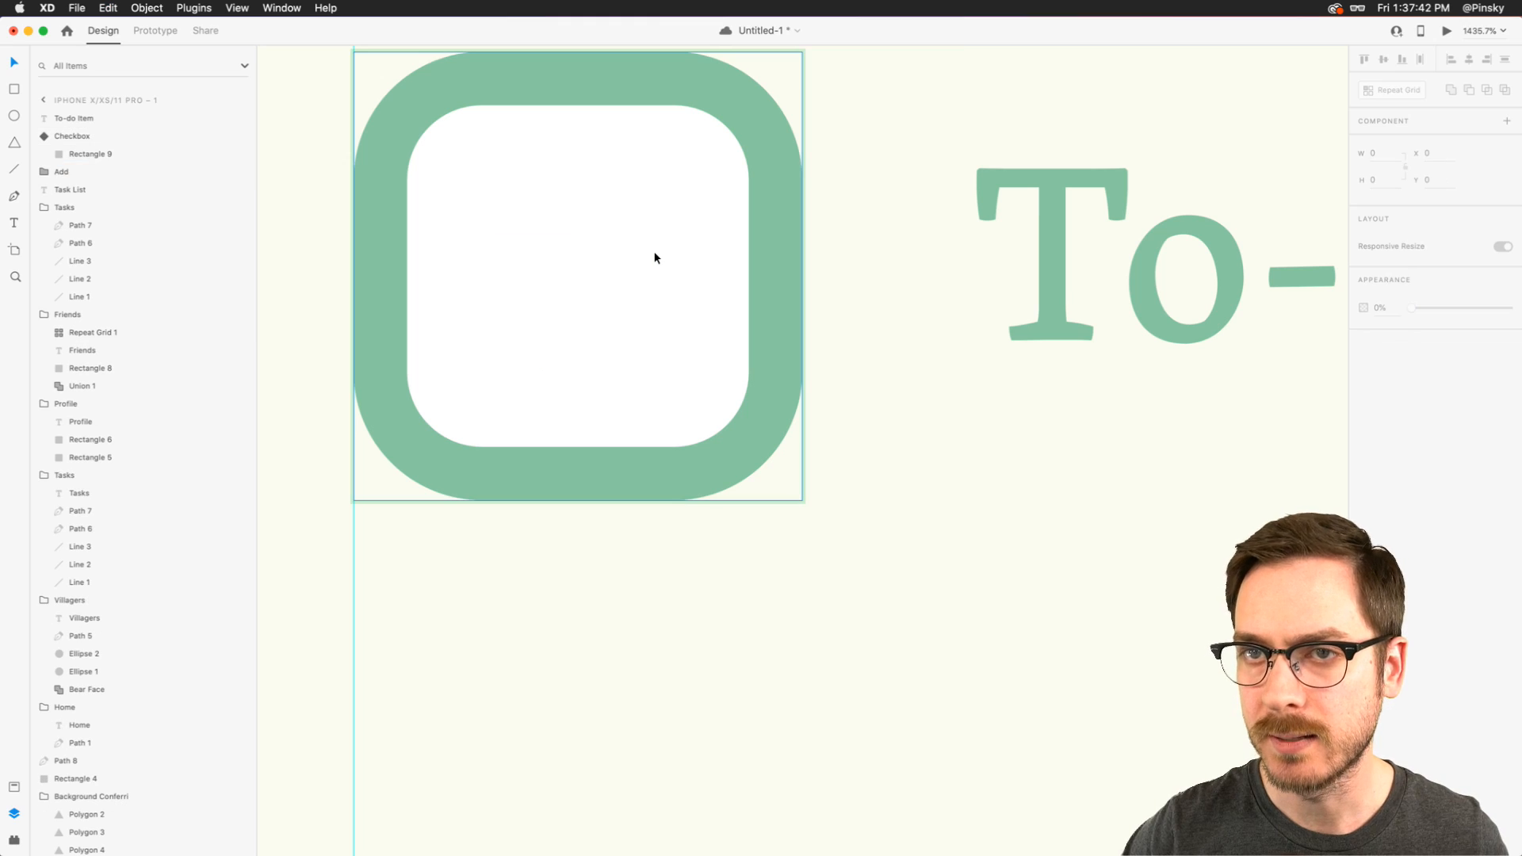
{"action": "left_click", "coordinate": [775, 226]}
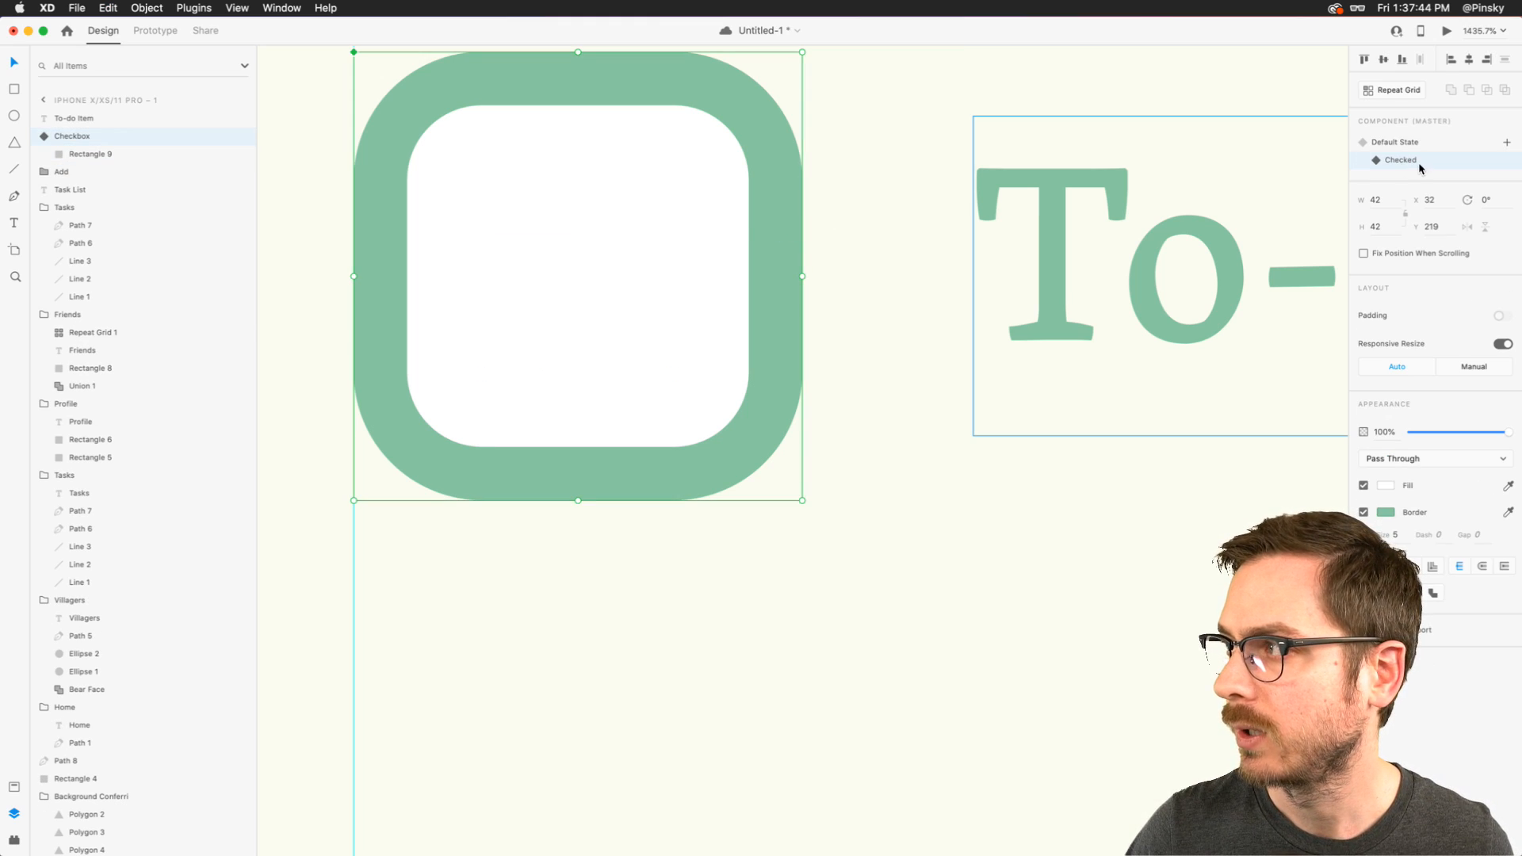
{"action": "double_click", "coordinate": [547, 246]}
{"action": "key", "text": "ctrl+z"}
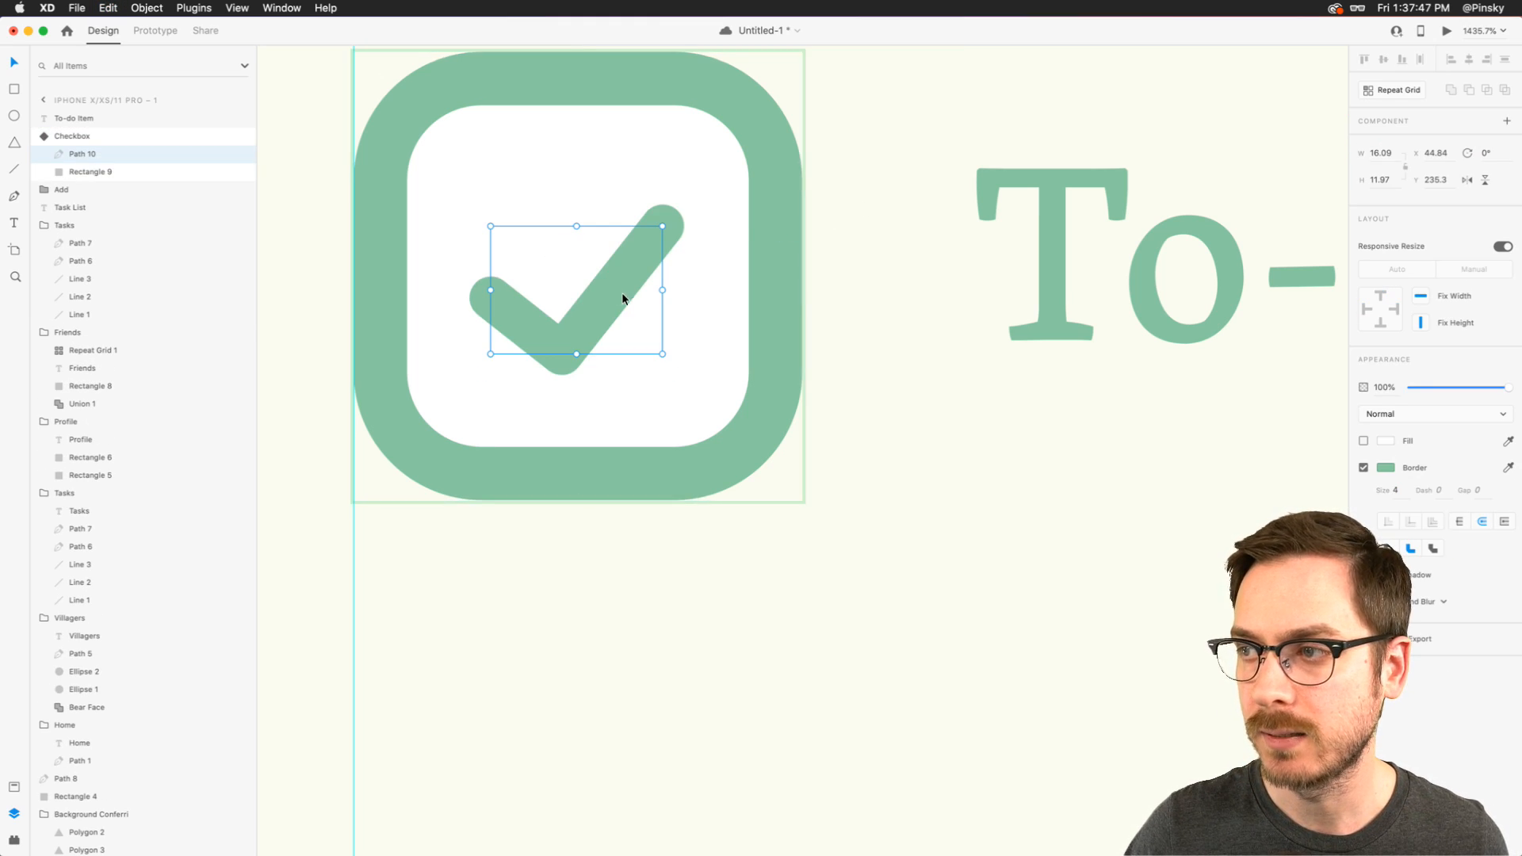
{"action": "key", "text": "Escape"}
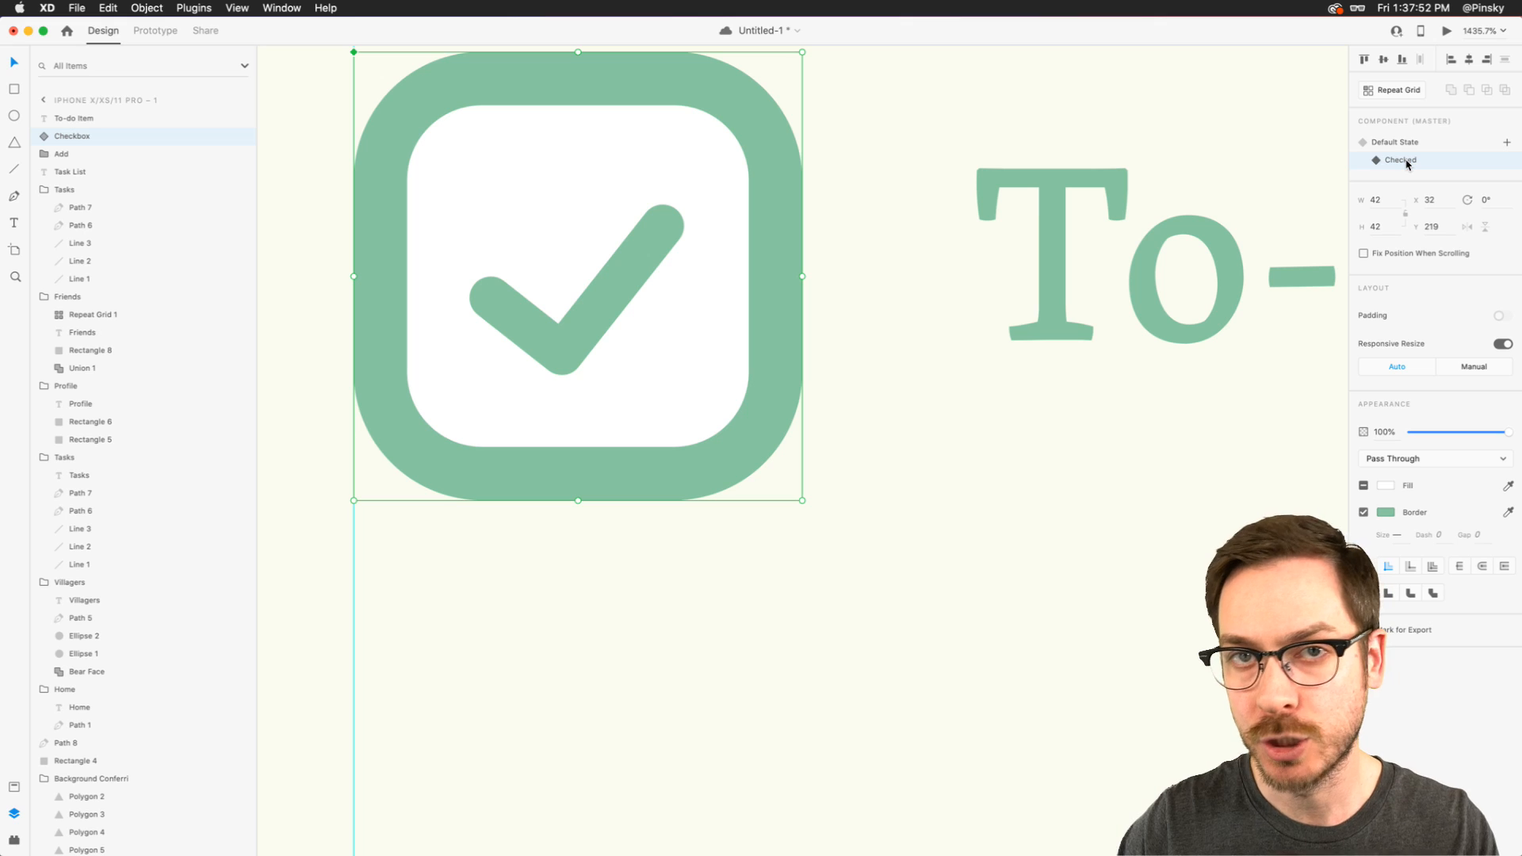
- In the checkbox's Default State, draw a rounded rectangle about 14 by 5 with corner radius 3 over the checkmark
{"action": "left_click", "coordinate": [1403, 143]}
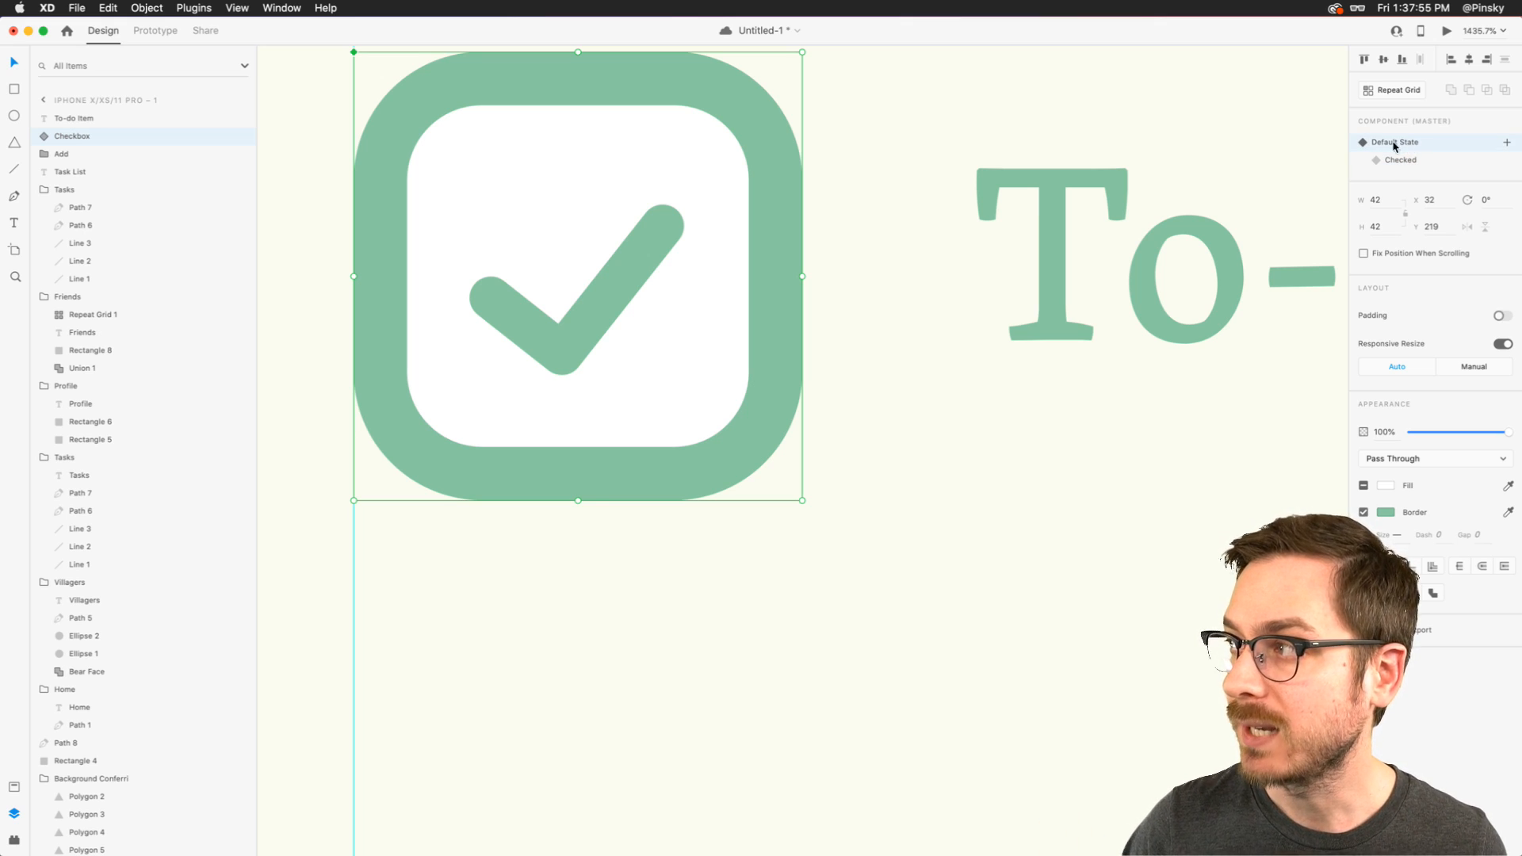
{"action": "double_click", "coordinate": [561, 327]}
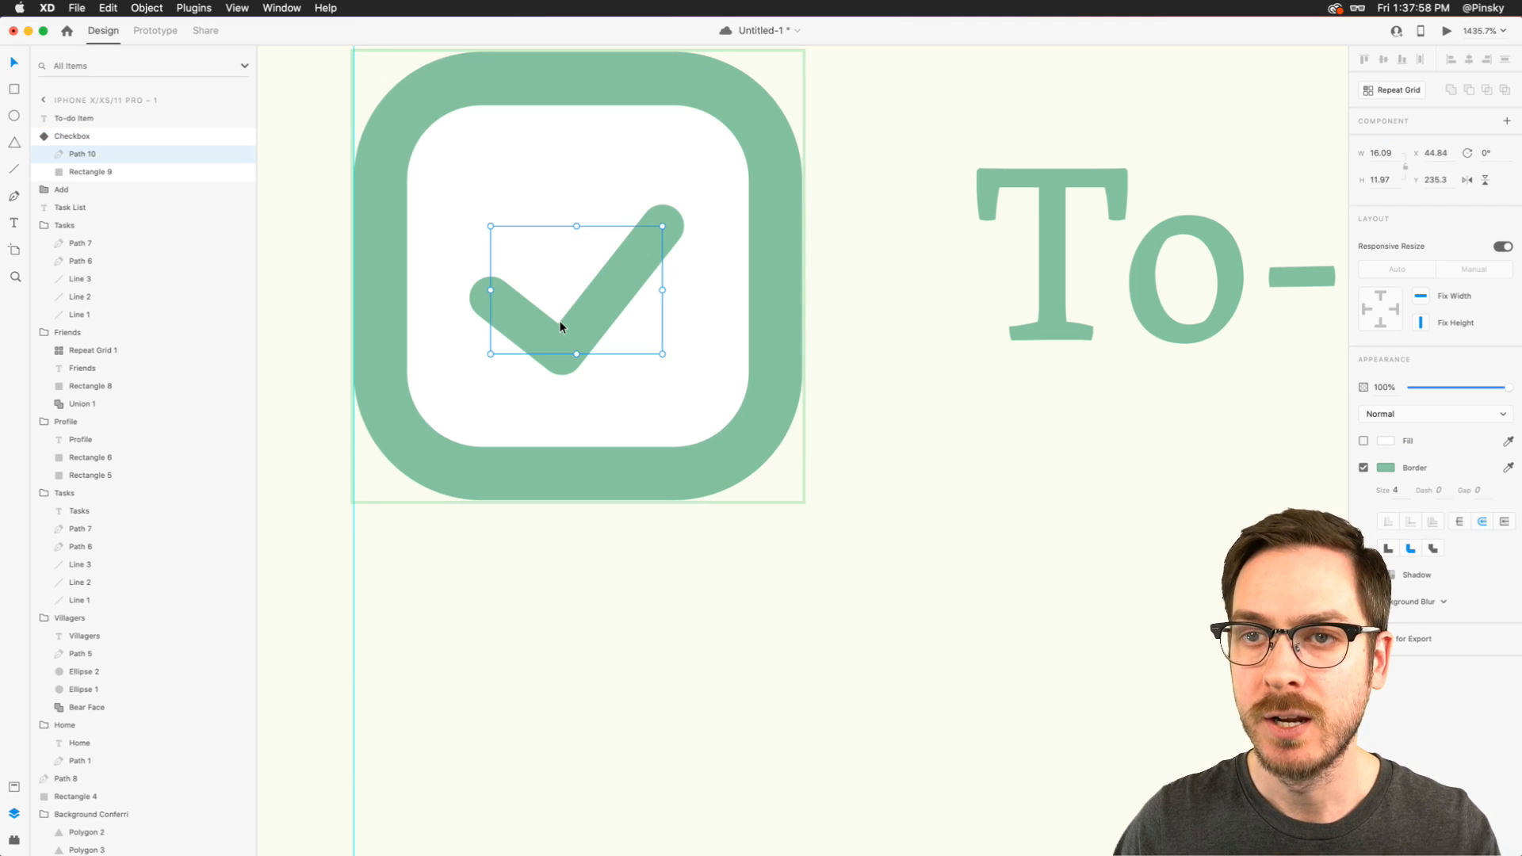
{"action": "key", "text": "r"}
{"action": "left_click_drag", "start_coordinate": [449, 212], "coordinate": [528, 220]}
{"action": "key", "text": "v"}
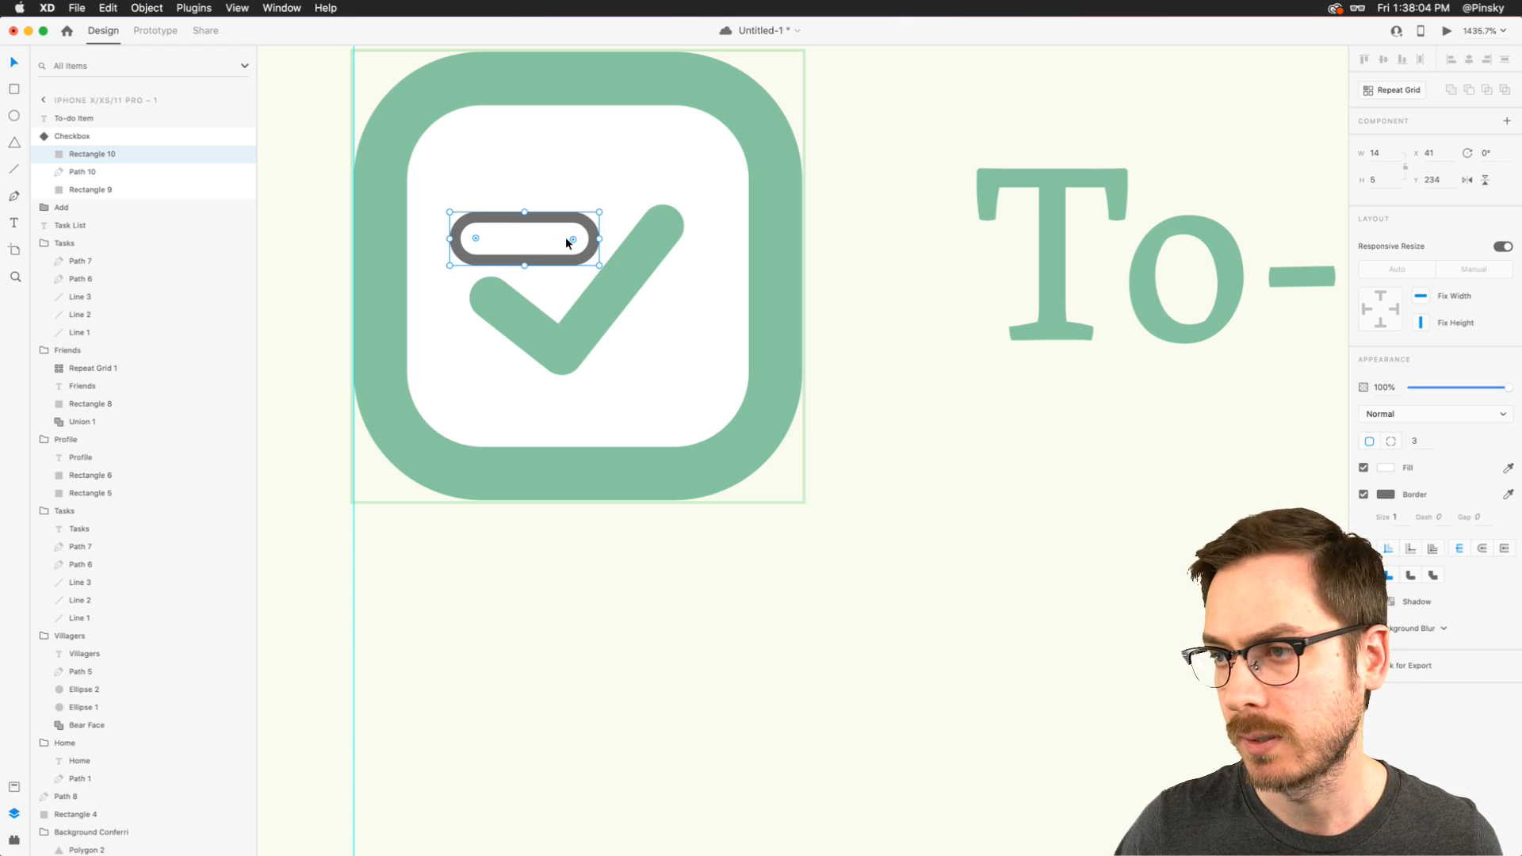
- Increase the rounded rectangle's height to 7 and rotate it so that it covers the checkmark's short stroke
{"action": "left_click", "coordinate": [602, 267]}
{"action": "left_click", "coordinate": [554, 235]}
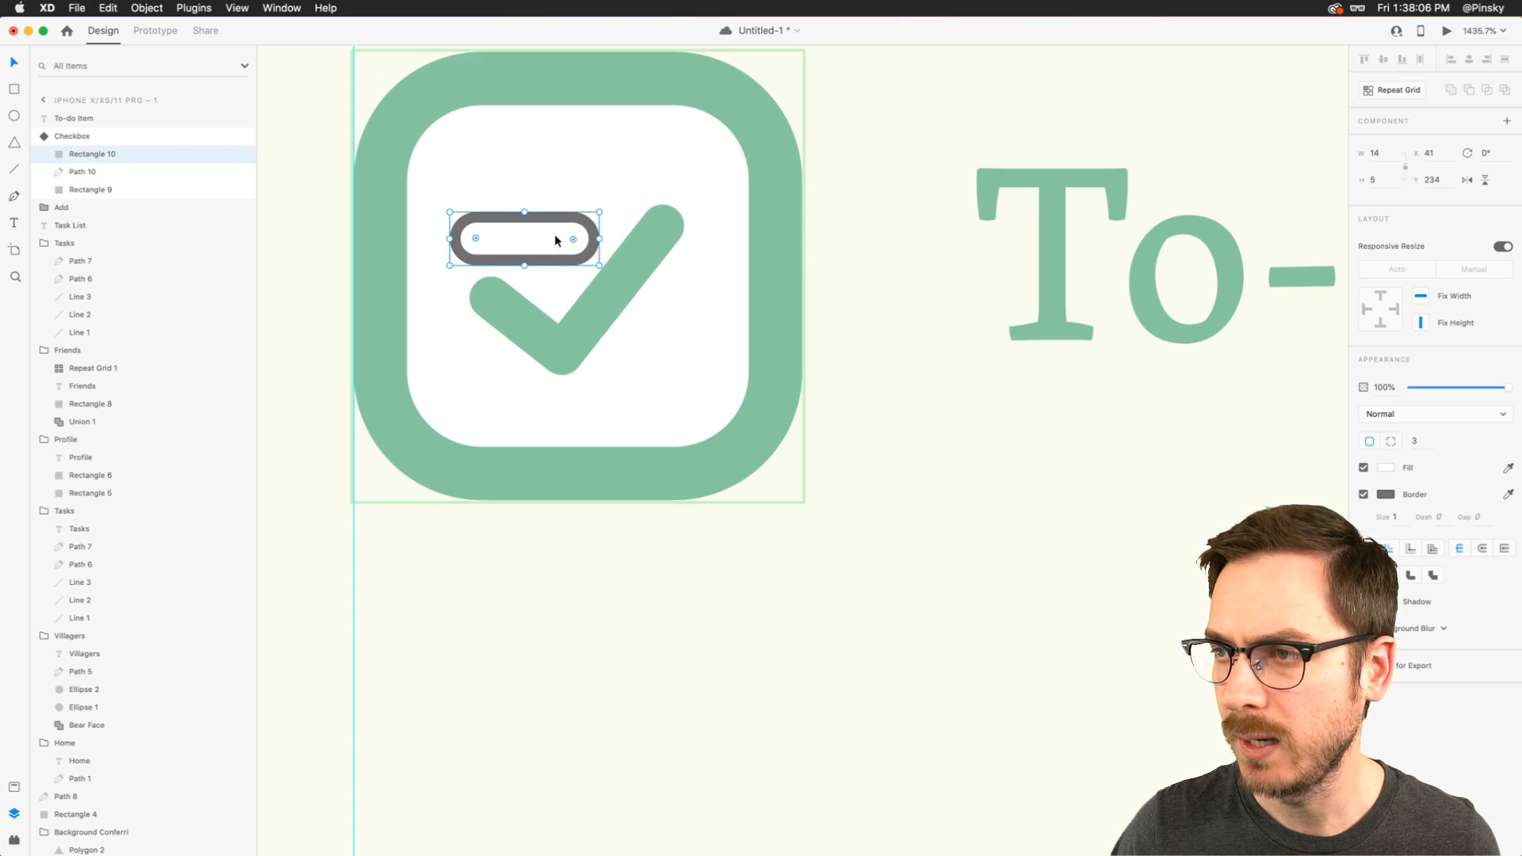
{"action": "left_click_drag", "start_coordinate": [604, 270], "coordinate": [562, 381]}
- Duplicate the rounded rectangle, rotate the copy to 130° and lengthen it to 23 so it covers the checkmark's long stroke
{"action": "mouse_move", "coordinate": [542, 321]}
{"action": "left_mouse_down"}
{"action": "mouse_move", "coordinate": [540, 334]}
{"action": "mouse_move", "coordinate": [547, 295]}
{"action": "mouse_move", "coordinate": [502, 354]}
{"action": "mouse_move", "coordinate": [529, 320]}
{"action": "mouse_move", "coordinate": [566, 379]}
{"action": "mouse_move", "coordinate": [515, 393]}
{"action": "mouse_move", "coordinate": [588, 291]}
{"action": "mouse_move", "coordinate": [614, 280]}
{"action": "left_mouse_up"}
{"action": "key", "text": "super+d"}
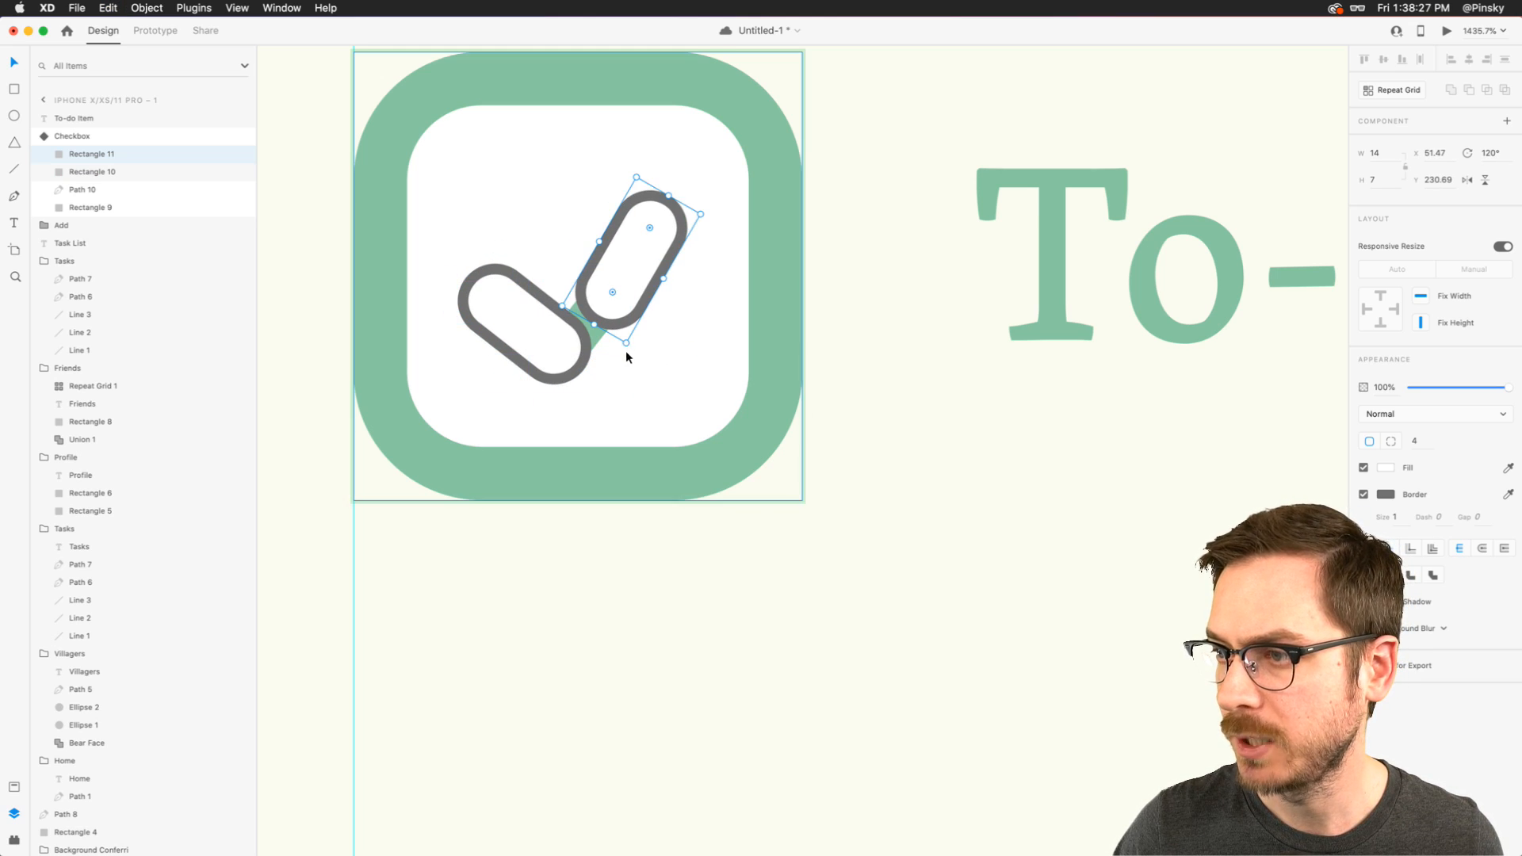
{"action": "left_click_drag", "start_coordinate": [626, 349], "coordinate": [616, 345]}
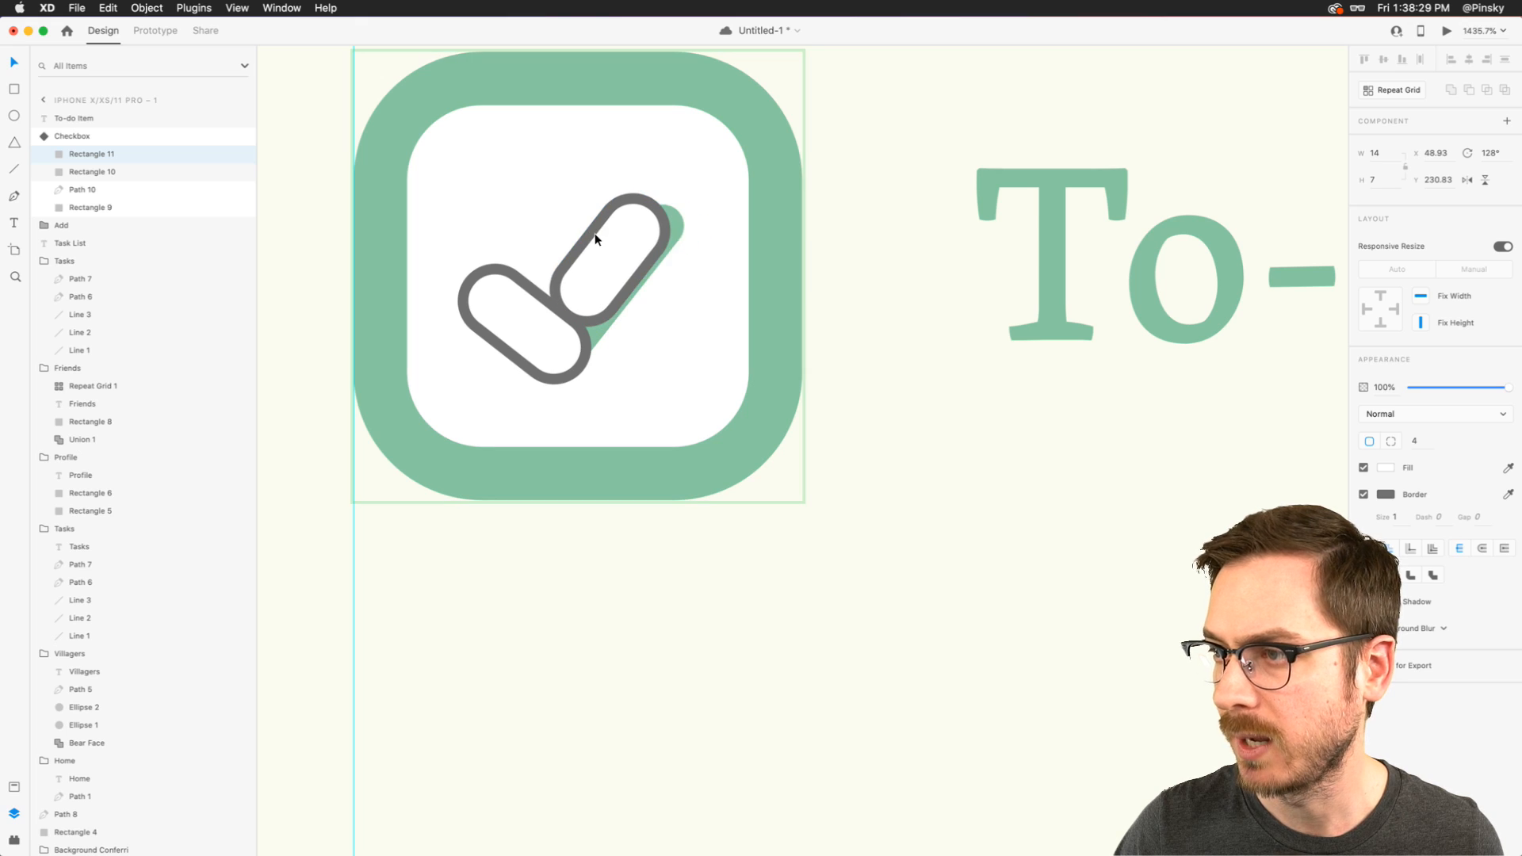
{"action": "key", "text": "Left"}
{"action": "left_click_drag", "start_coordinate": [604, 350], "coordinate": [604, 348]}
{"action": "left_click_drag", "start_coordinate": [611, 259], "coordinate": [621, 247]}
{"action": "mouse_move", "coordinate": [582, 298]}
{"action": "left_mouse_down"}
{"action": "mouse_move", "coordinate": [617, 276]}
{"action": "mouse_move", "coordinate": [532, 379]}
{"action": "left_mouse_up"}
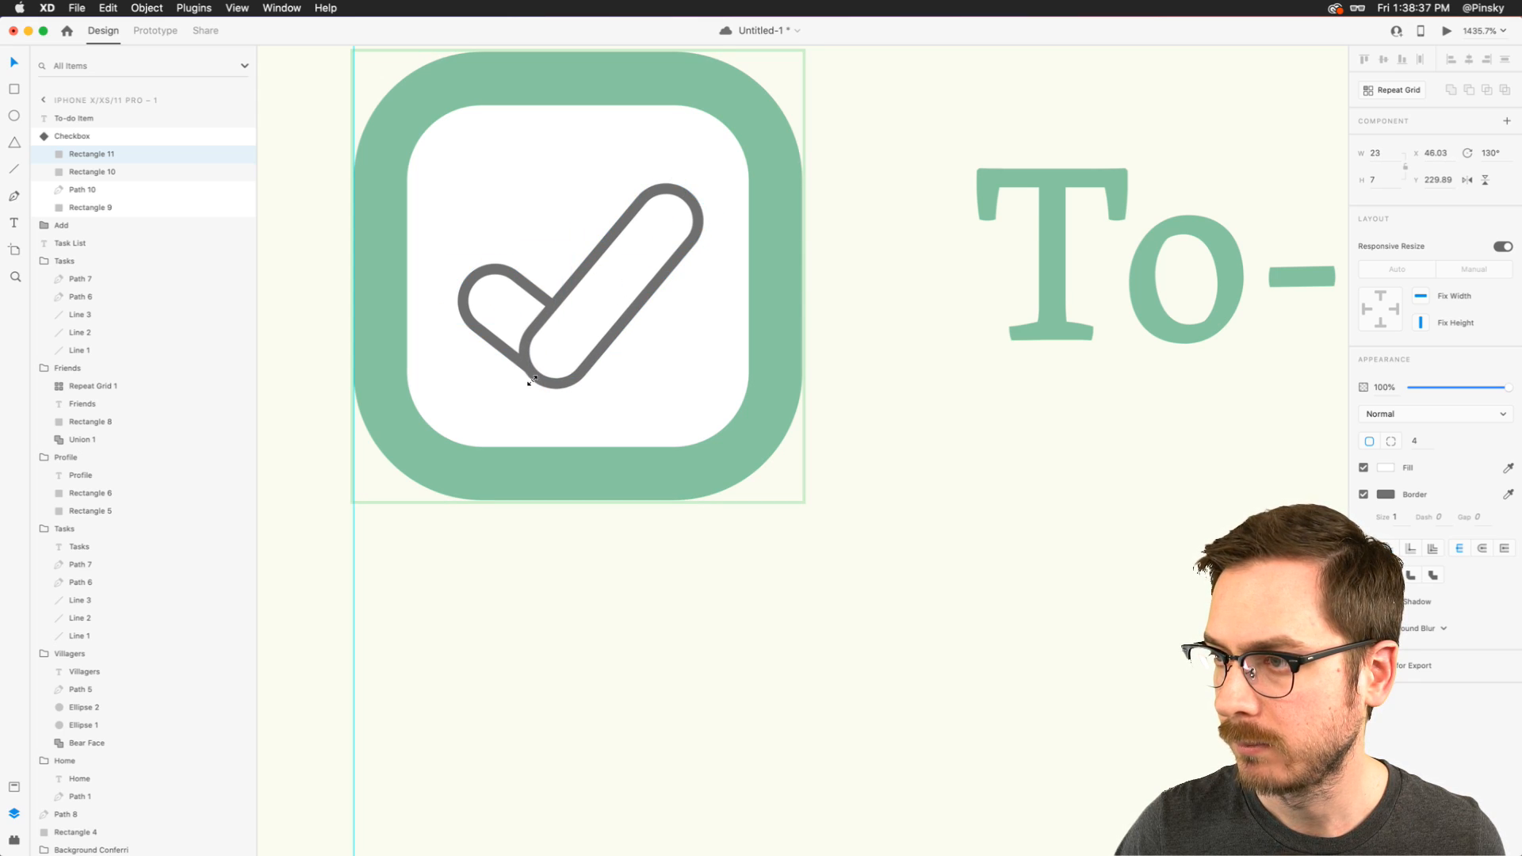
- Unite the two rounded rectangles into one checkmark outline and rename its layer "Mask"
{"action": "left_click", "coordinate": [503, 319], "text": "shift"}
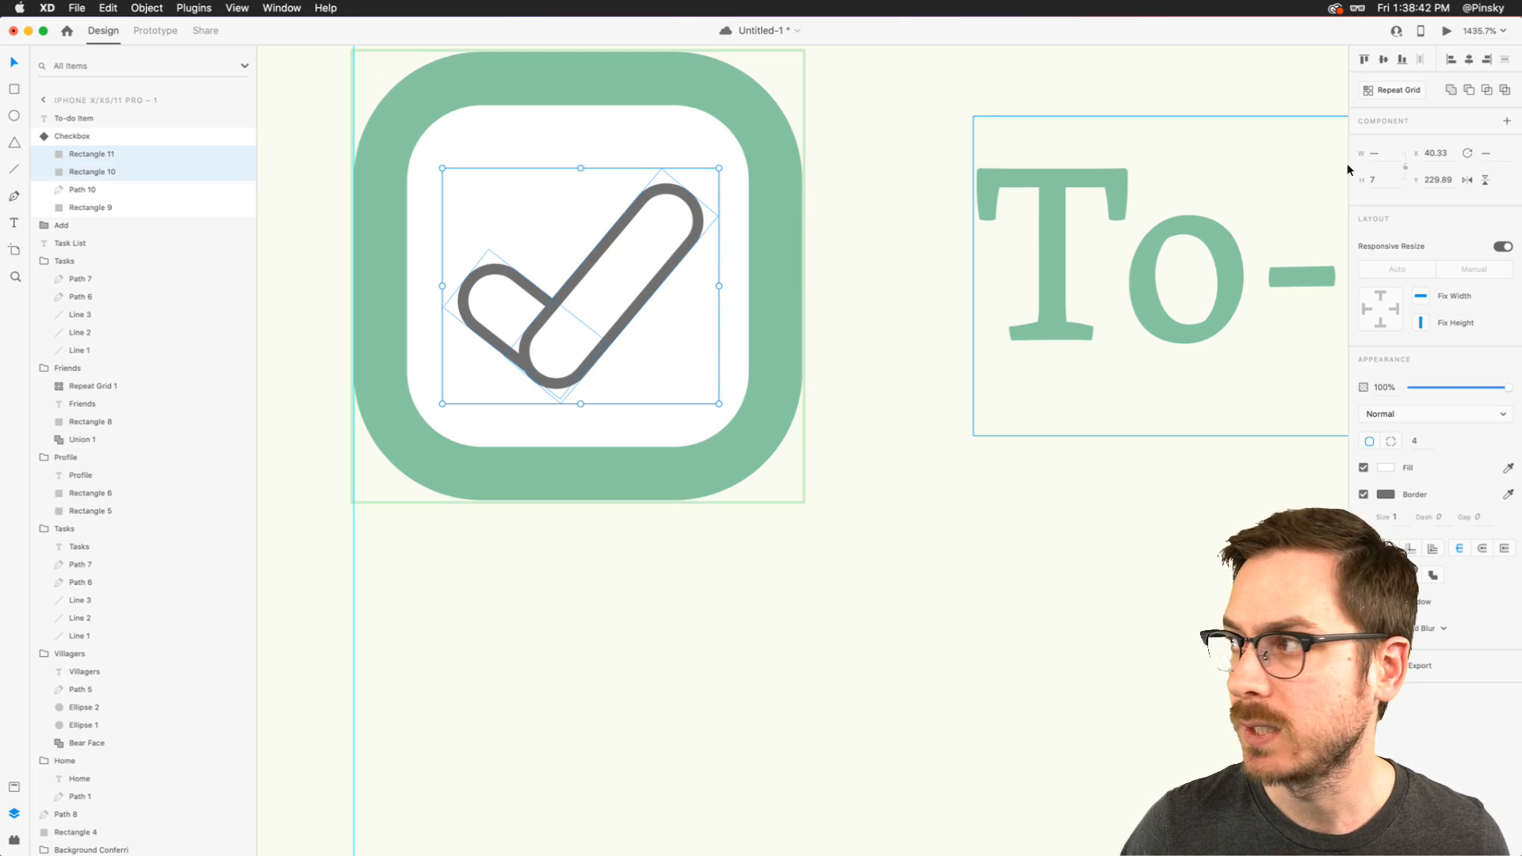
{"action": "left_click", "coordinate": [1456, 92]}
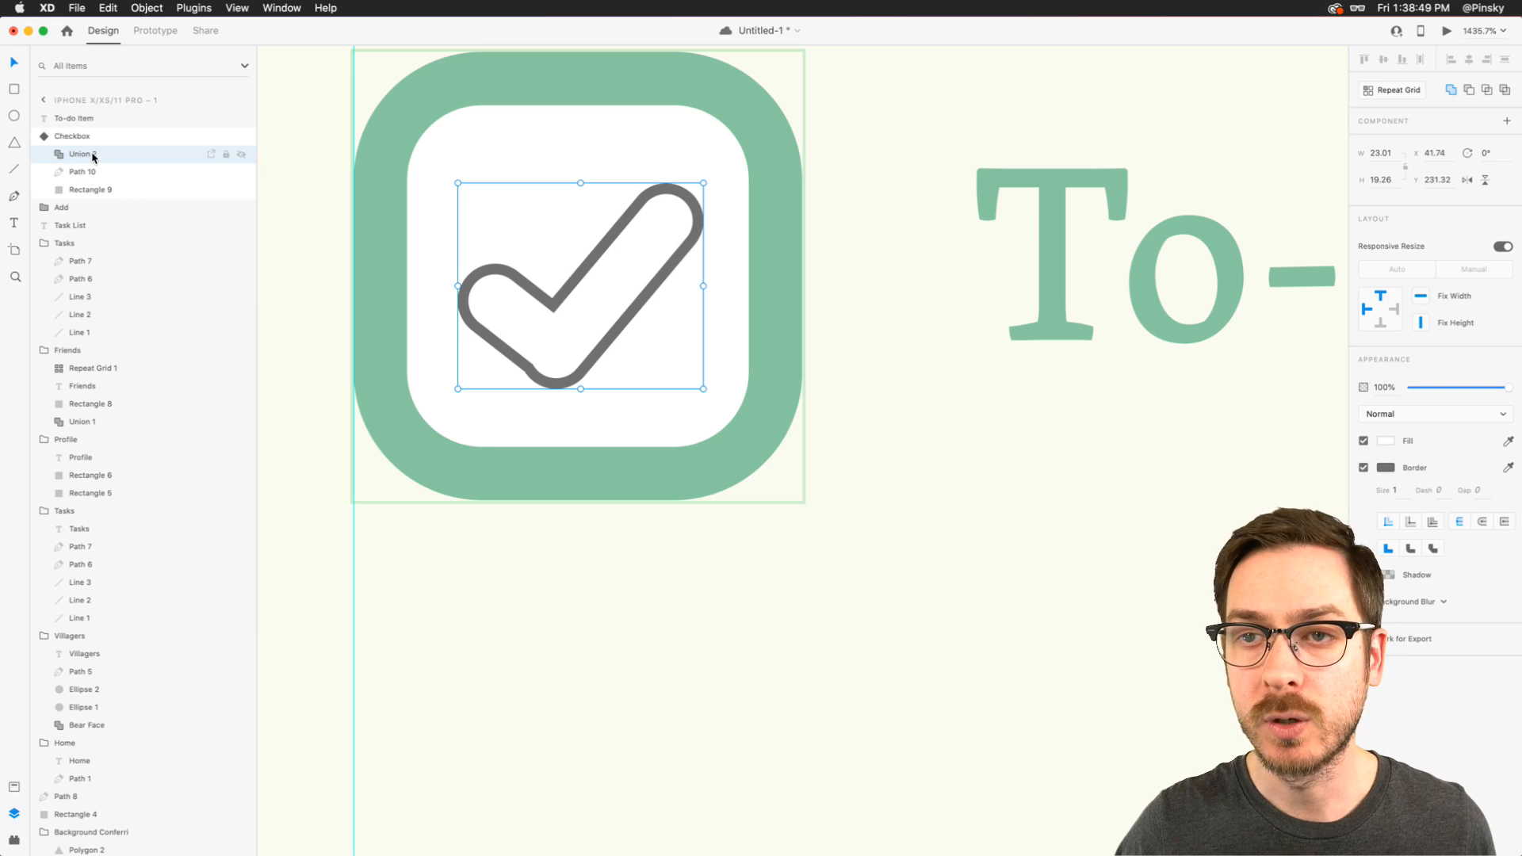
{"action": "double_click", "coordinate": [84, 155]}
{"action": "type", "text": "Mark"}
{"action": "key", "text": "Return"}
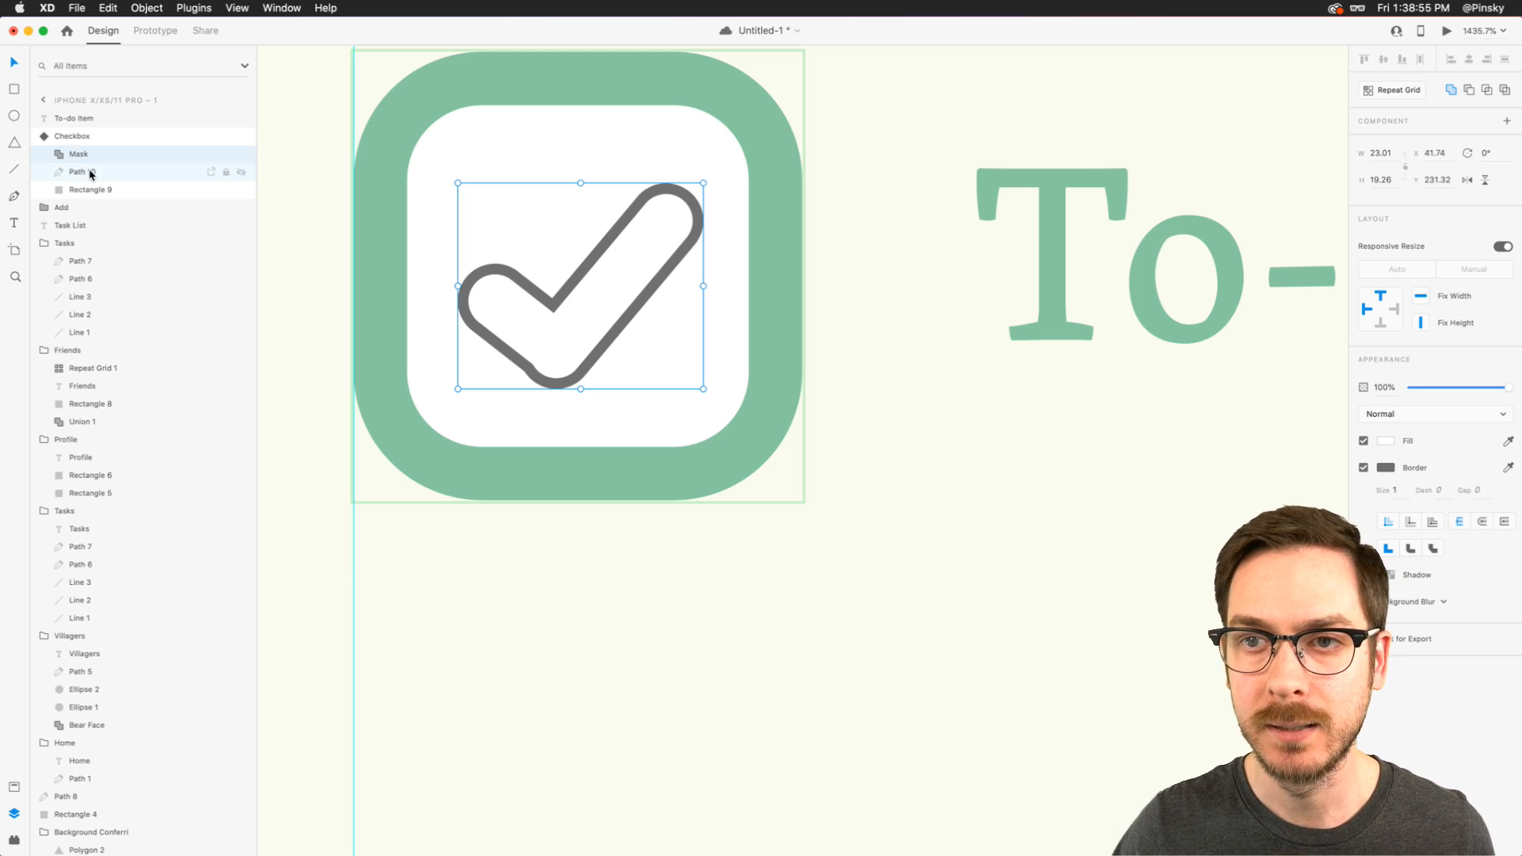
- Rename the checkmark path's layer inside the checkbox component as "Check"
{"action": "double_click", "coordinate": [80, 172]}
{"action": "type", "text": "Ch"}
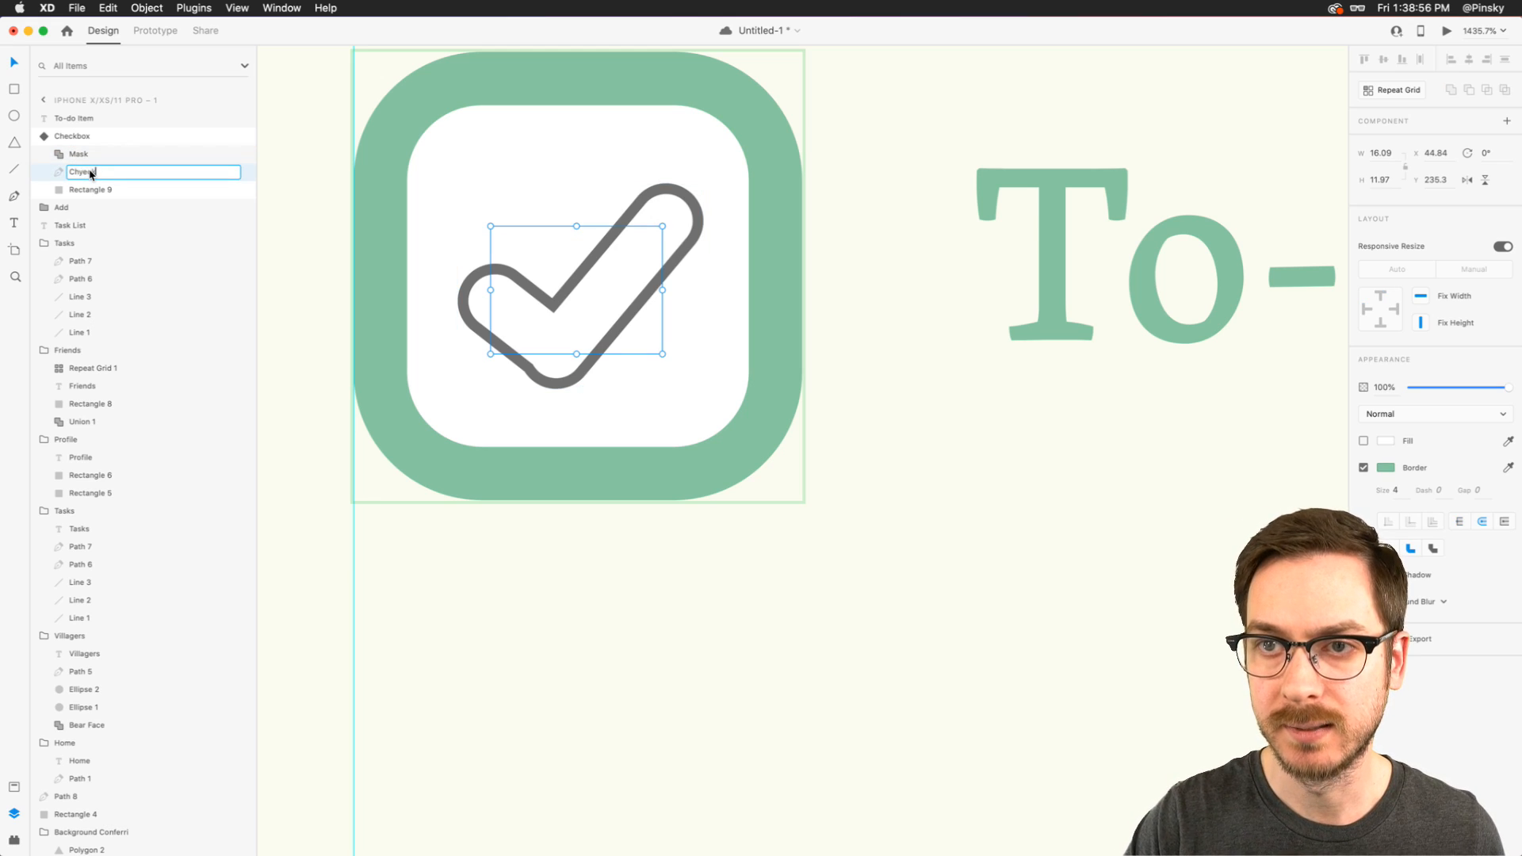
{"action": "type", "text": "eck"}
{"action": "key", "text": "Return"}
- Mask the checkmark path with the Mask outline and rename the resulting mask group "Check"
{"action": "left_click", "coordinate": [101, 154], "text": "shift"}
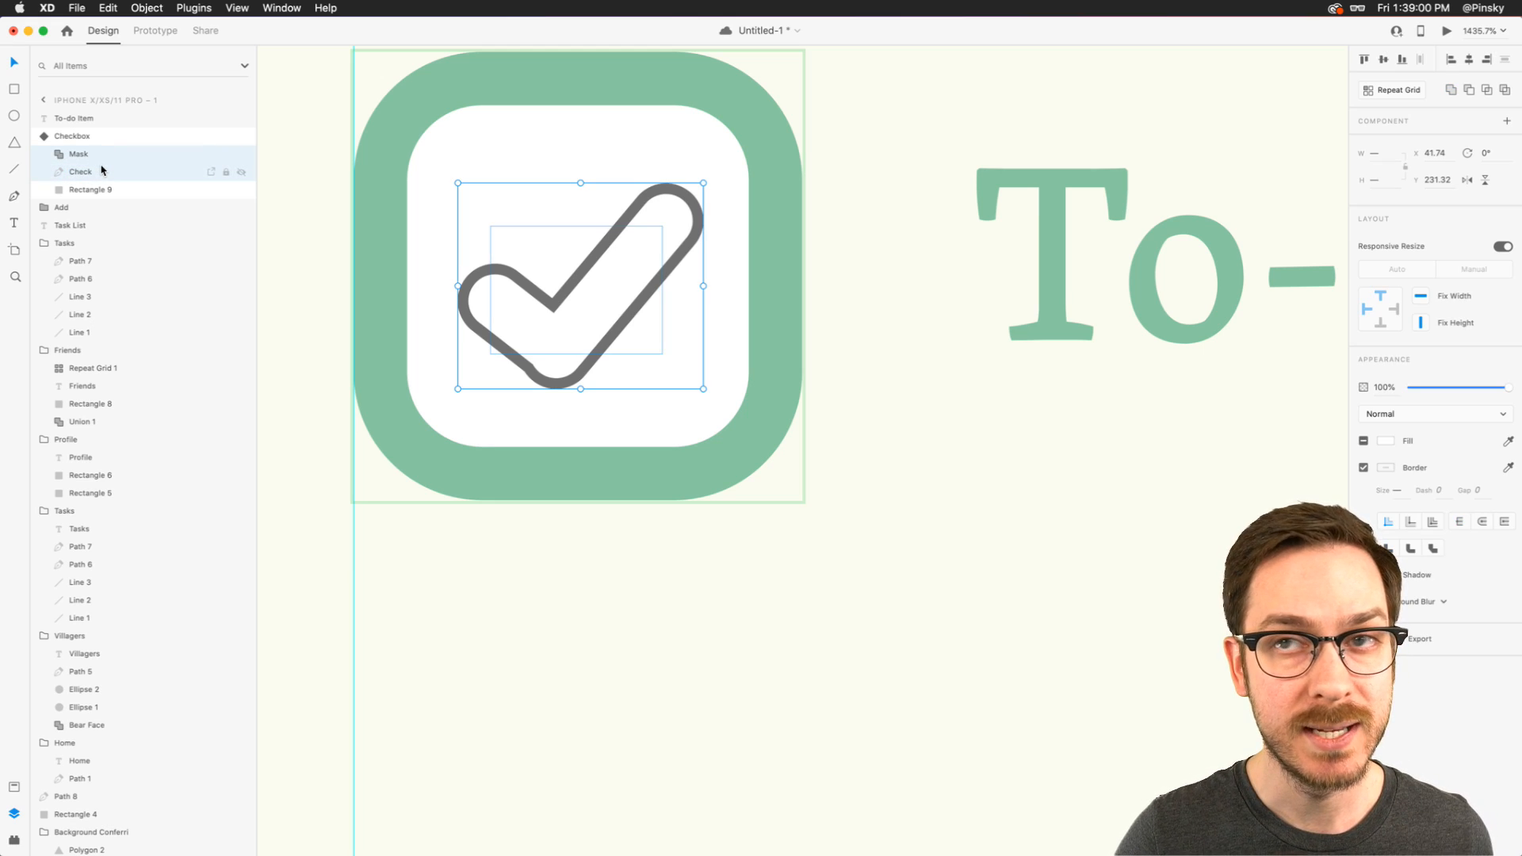
{"action": "left_click", "coordinate": [155, 6]}
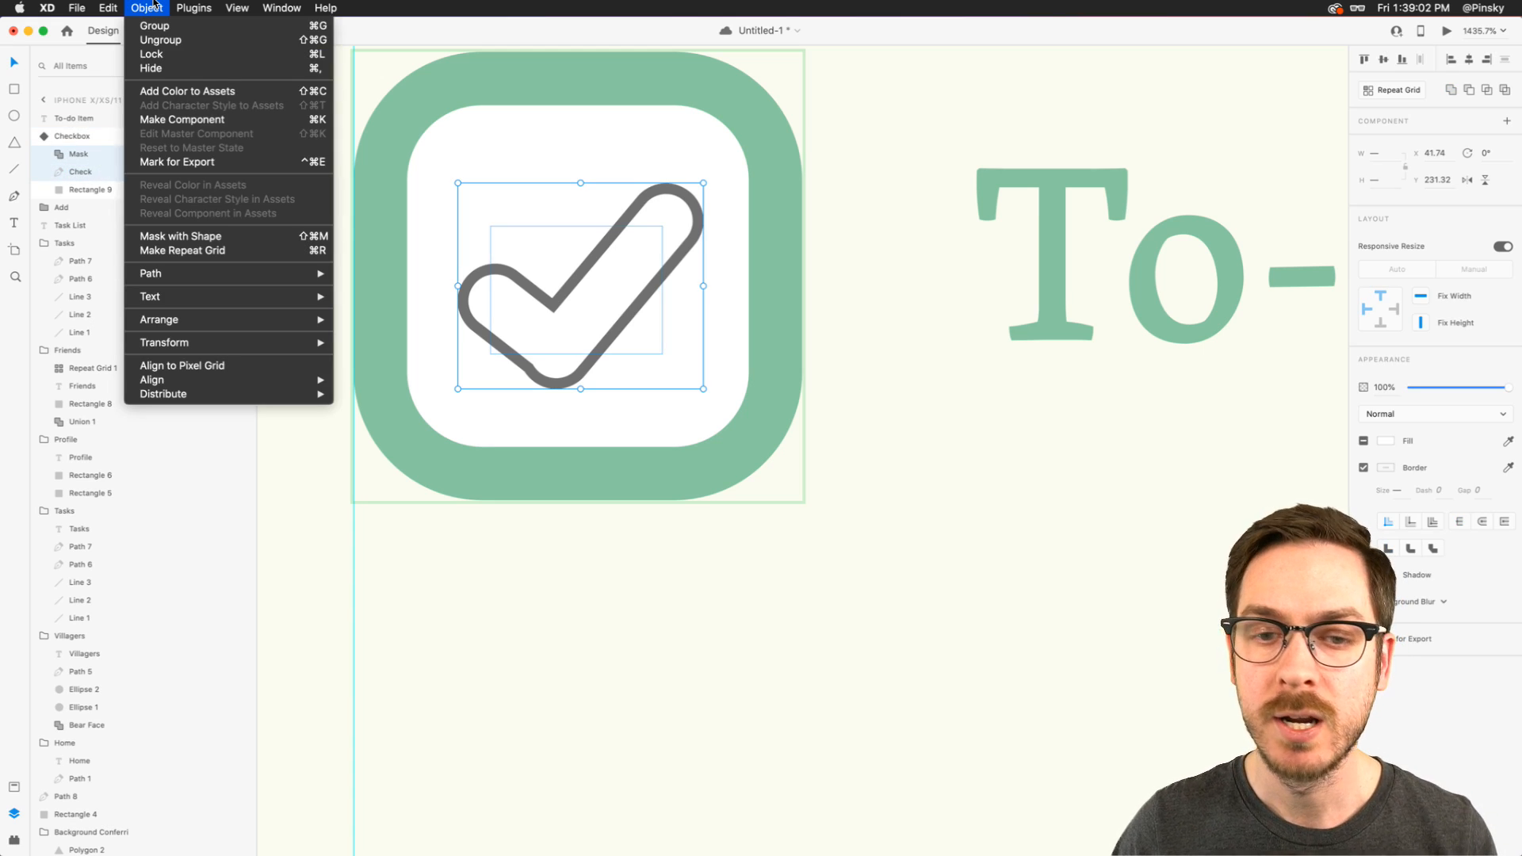
{"action": "left_click", "coordinate": [194, 236]}
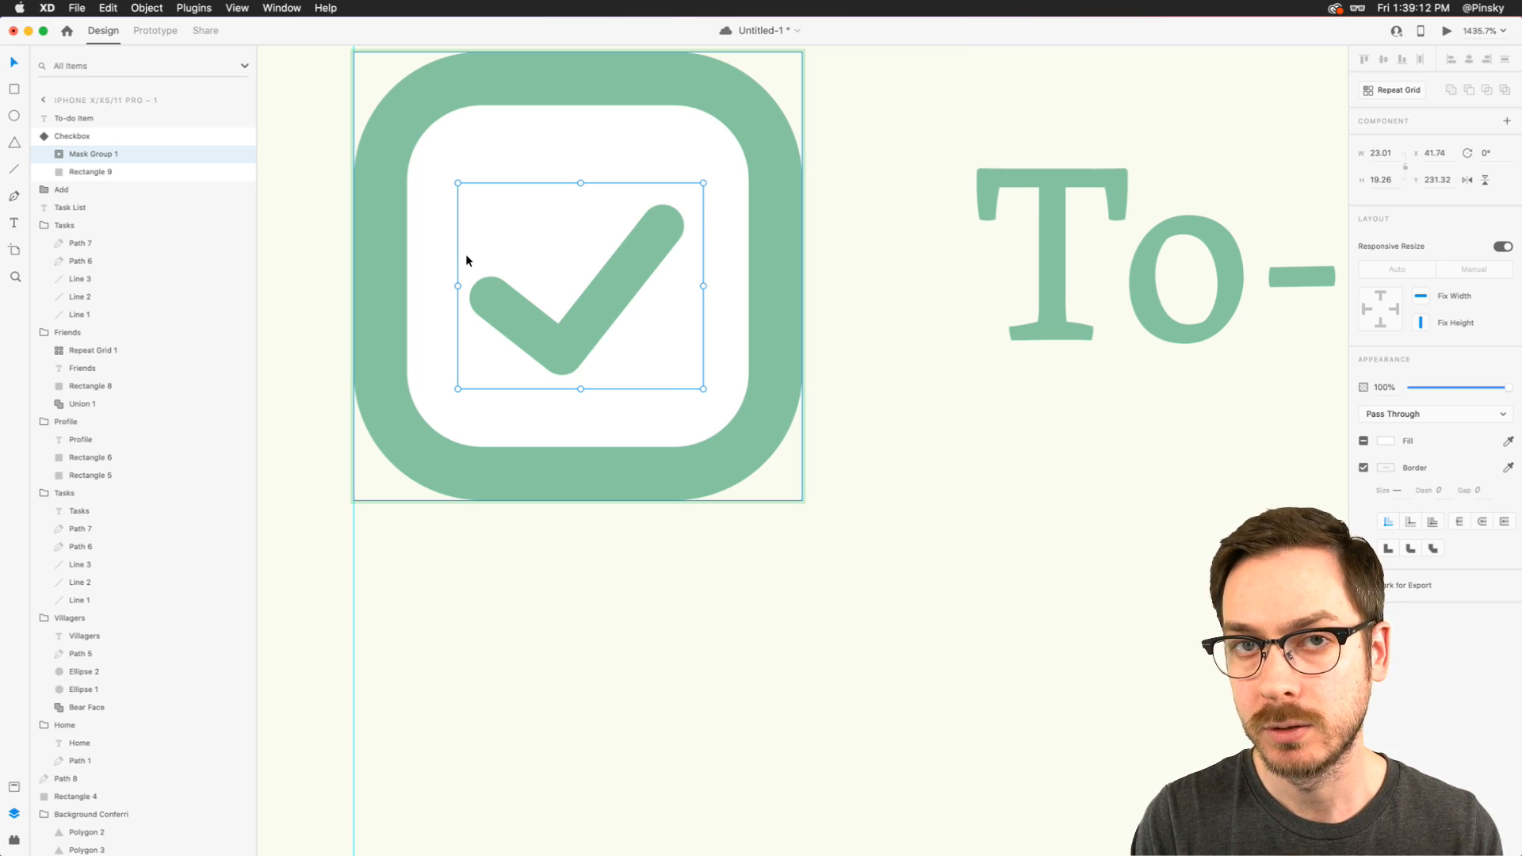
{"action": "double_click", "coordinate": [87, 156]}
{"action": "type", "text": "Check"}
{"action": "key", "text": "Return"}
- Inside the mask group, shift the long rounded rectangle along its axis, down beyond the lower end of the checkmark's long stroke
{"action": "left_click", "coordinate": [59, 153]}
{"action": "left_click", "coordinate": [73, 171]}
{"action": "left_click", "coordinate": [109, 192]}
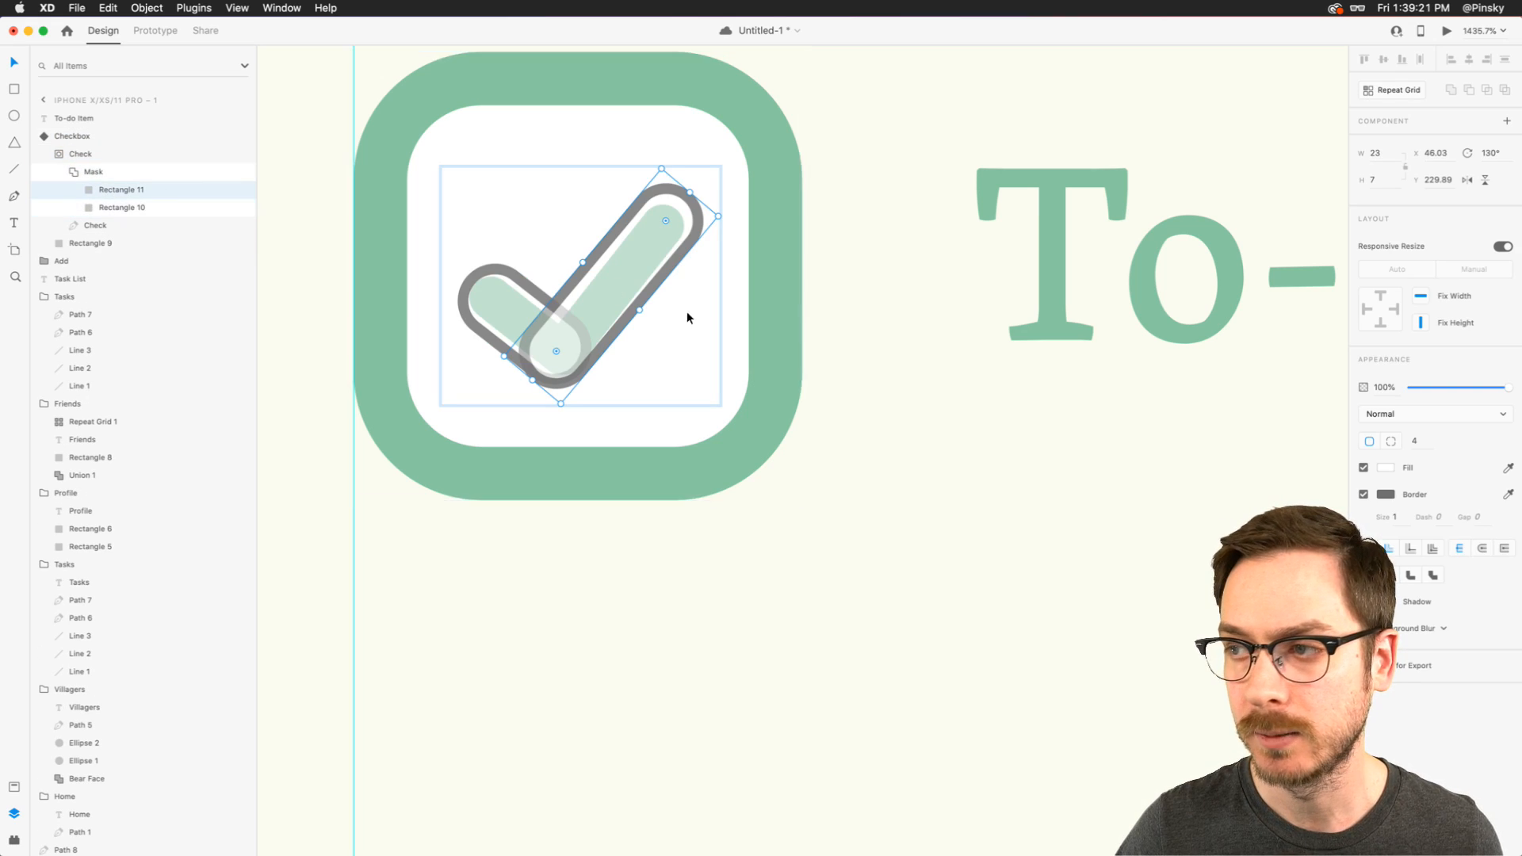
{"action": "left_click_drag", "start_coordinate": [596, 306], "coordinate": [351, 560]}
{"action": "key", "text": "super+z"}
{"action": "key", "text": "super+z"}
{"action": "left_click_drag", "start_coordinate": [683, 202], "coordinate": [533, 380]}
- Shift the mask's short rounded rectangle along its axis beyond the short stroke's upper end, resizing its length to 12
{"action": "left_click", "coordinate": [585, 368]}
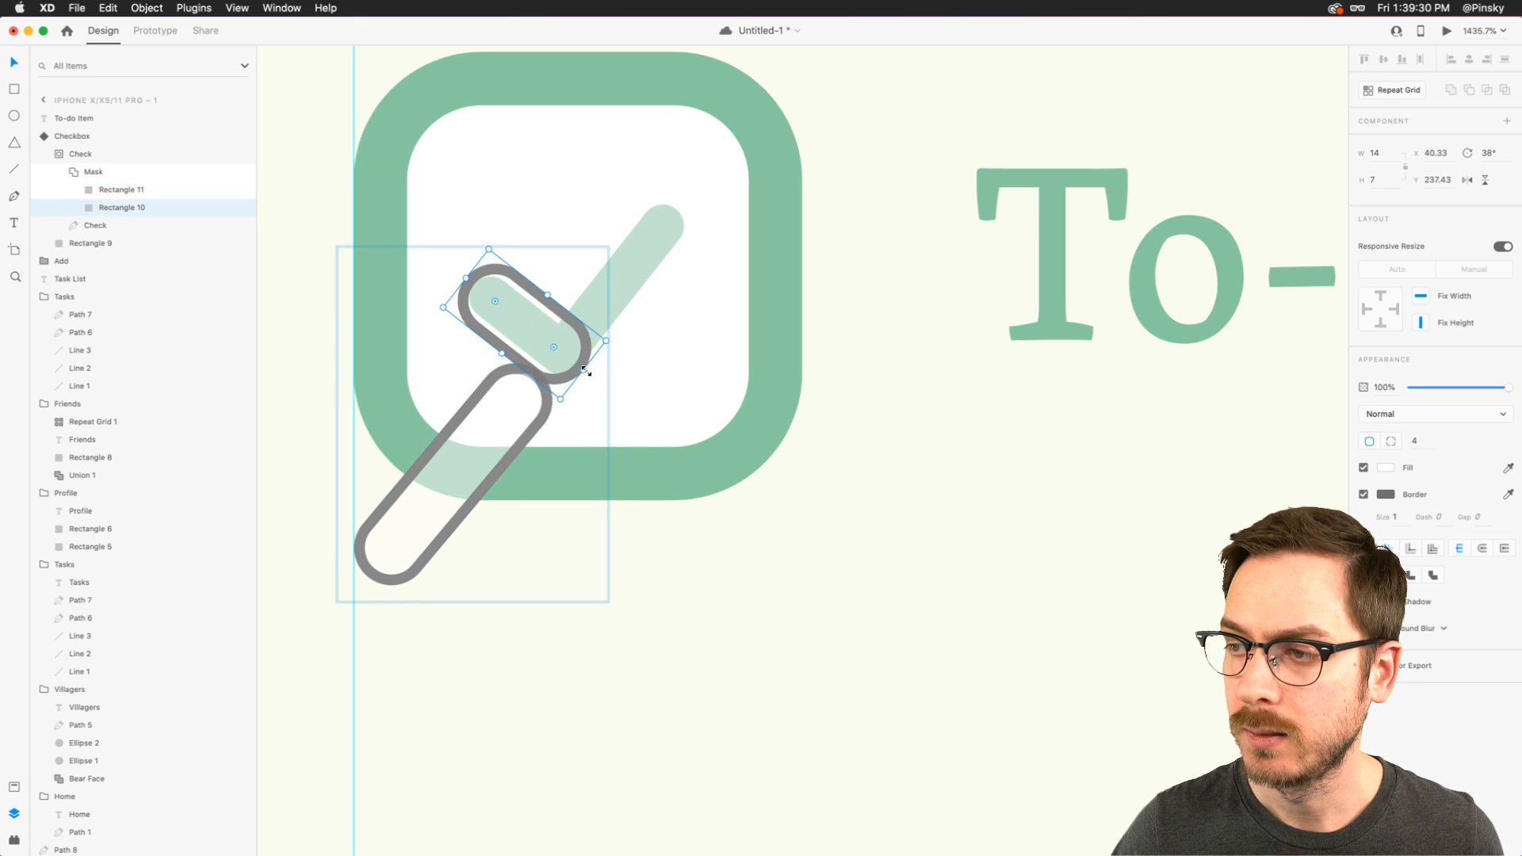
{"action": "left_click_drag", "start_coordinate": [465, 279], "coordinate": [382, 212]}
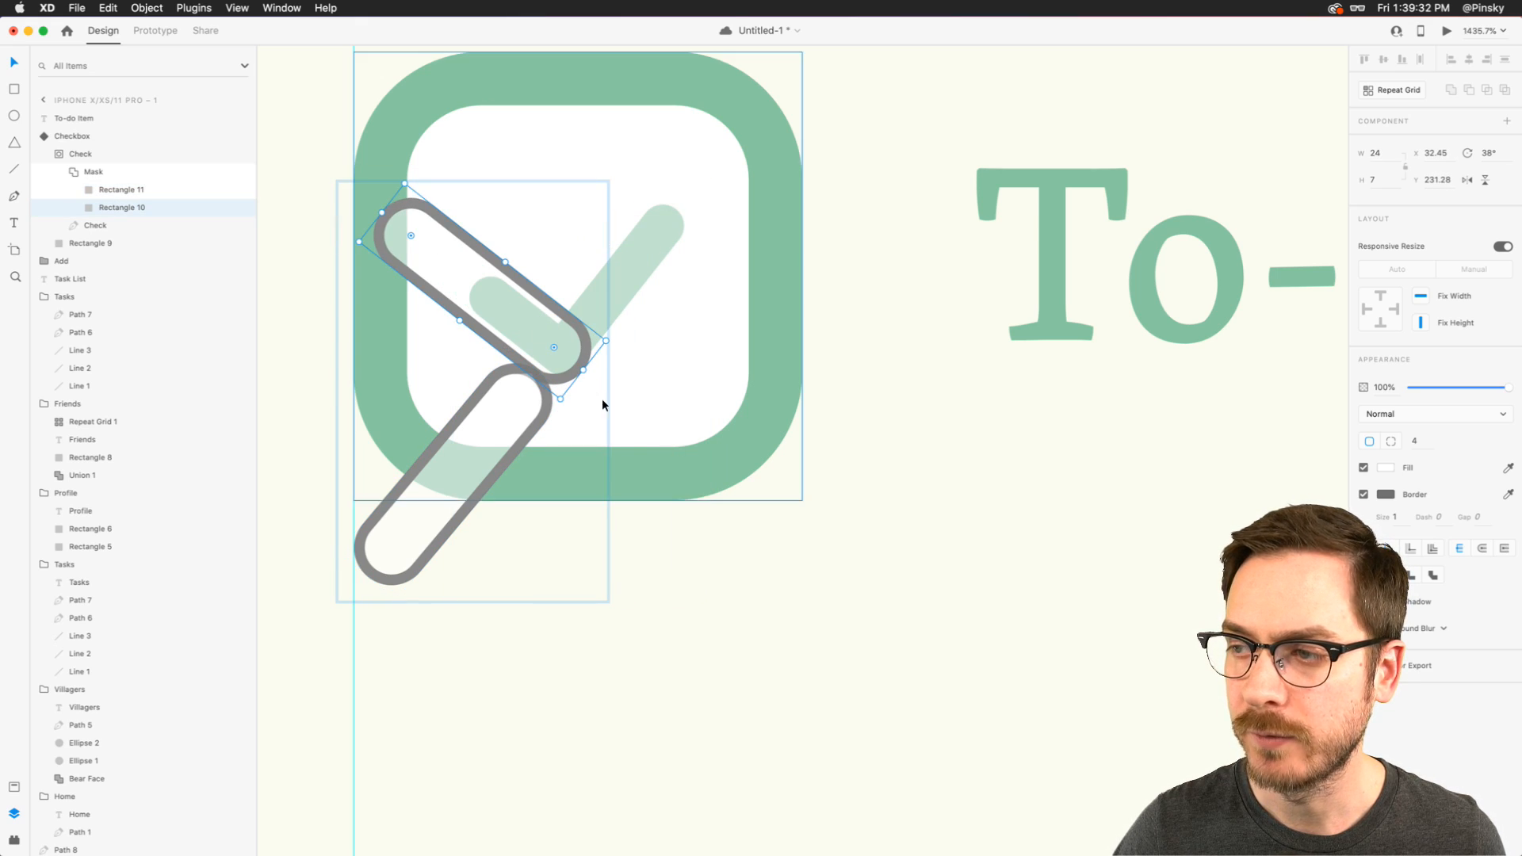
{"action": "left_click_drag", "start_coordinate": [581, 367], "coordinate": [478, 278]}
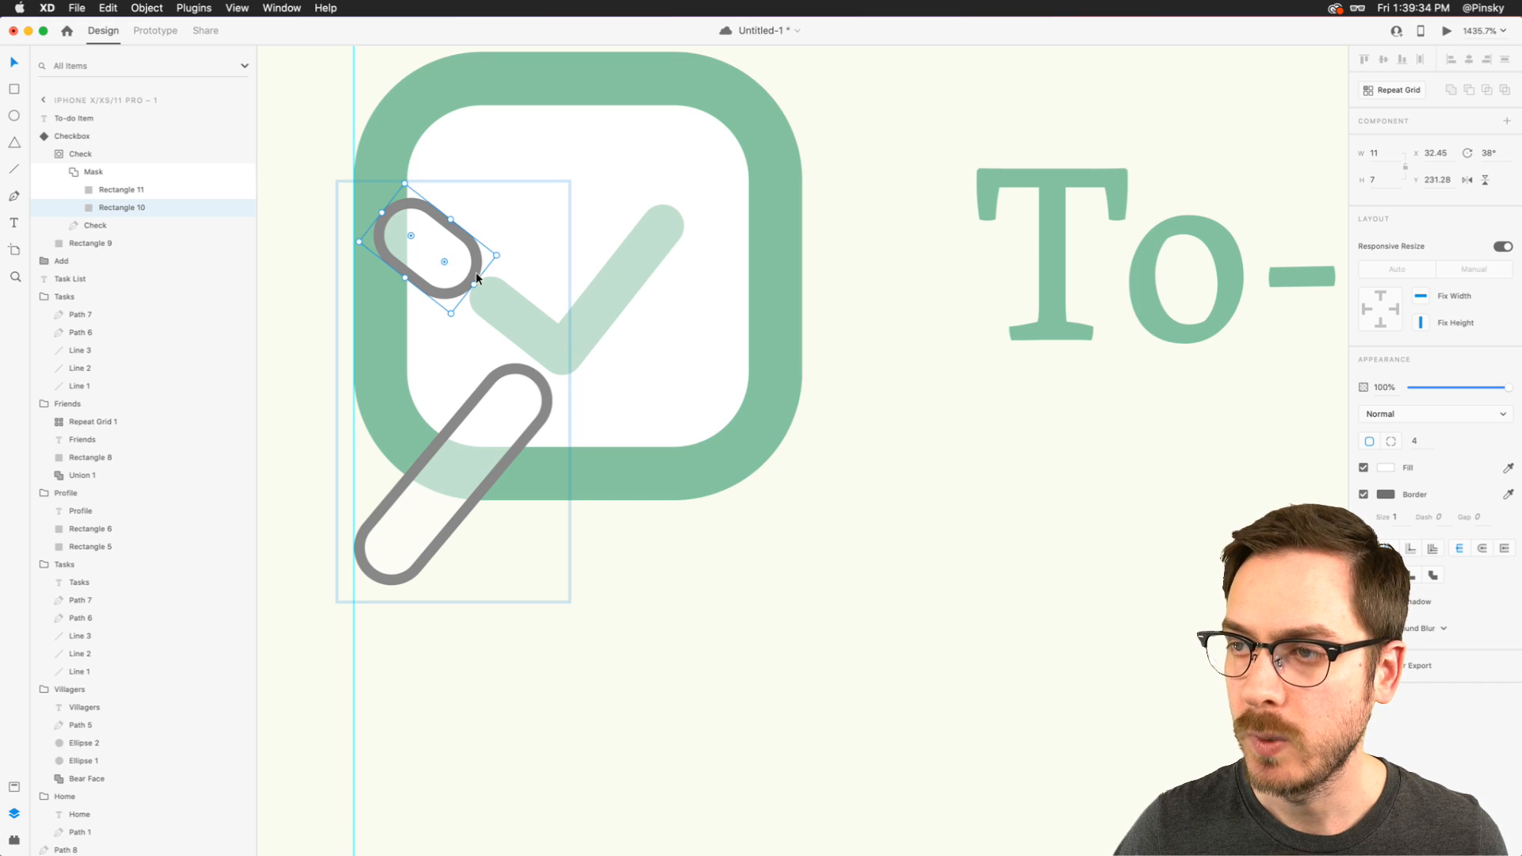
{"action": "left_click_drag", "start_coordinate": [383, 214], "coordinate": [374, 202]}
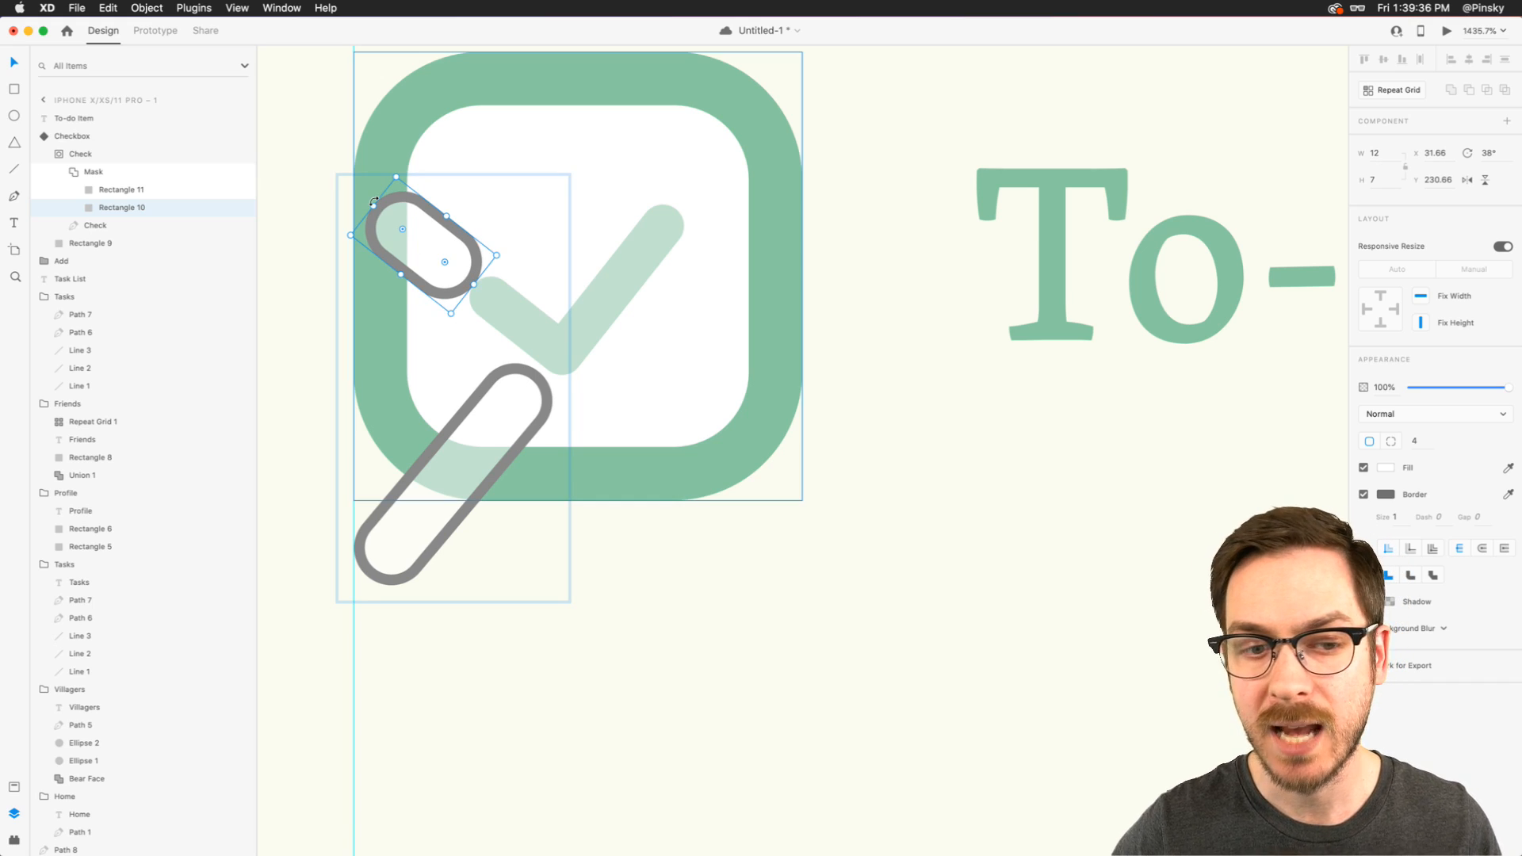
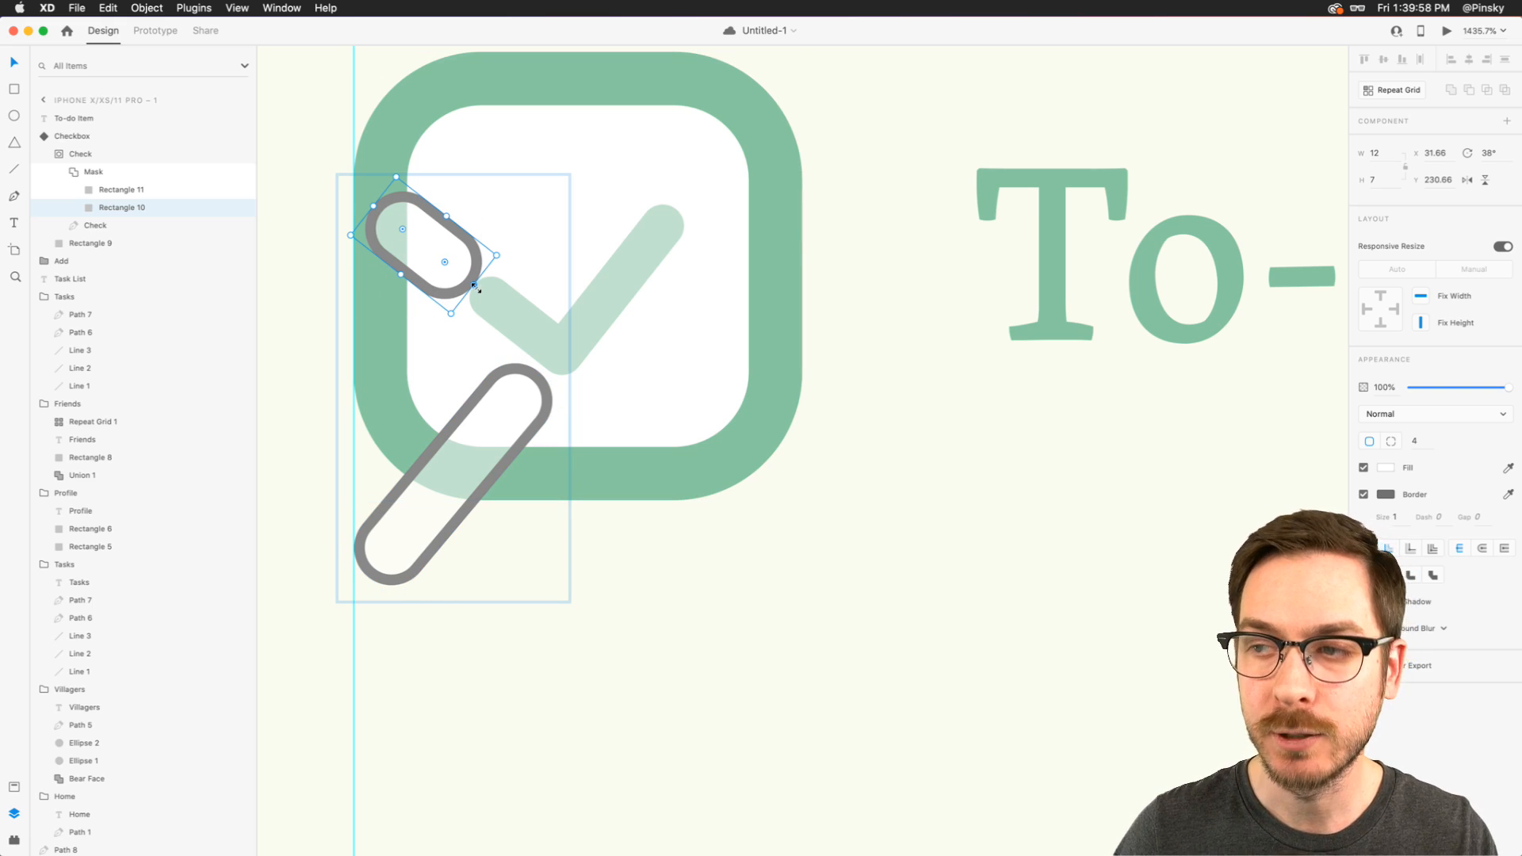
- Shift the mask's long rounded rectangle further down along its axis, clear of the checkbox outline, keeping its length at 25
{"action": "left_click", "coordinate": [506, 392]}
{"action": "scroll", "coordinate": [509, 391], "scroll_direction": "down", "scroll_amount": 5}
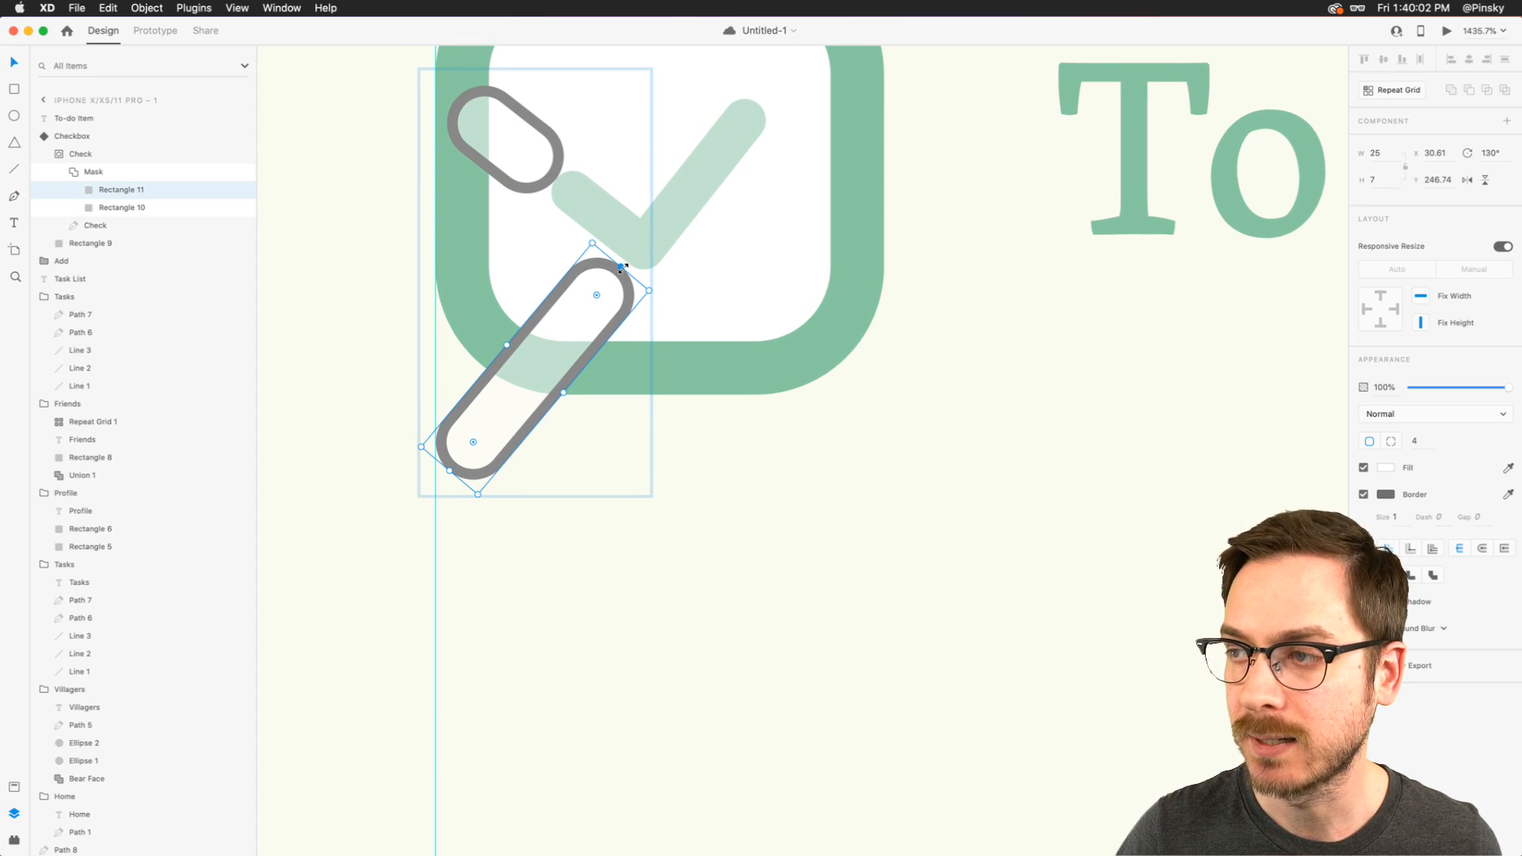
{"action": "left_click_drag", "start_coordinate": [622, 270], "coordinate": [542, 379]}
{"action": "left_click_drag", "start_coordinate": [450, 478], "coordinate": [347, 604]}
{"action": "scroll", "coordinate": [614, 265], "scroll_direction": "up", "scroll_amount": 2}
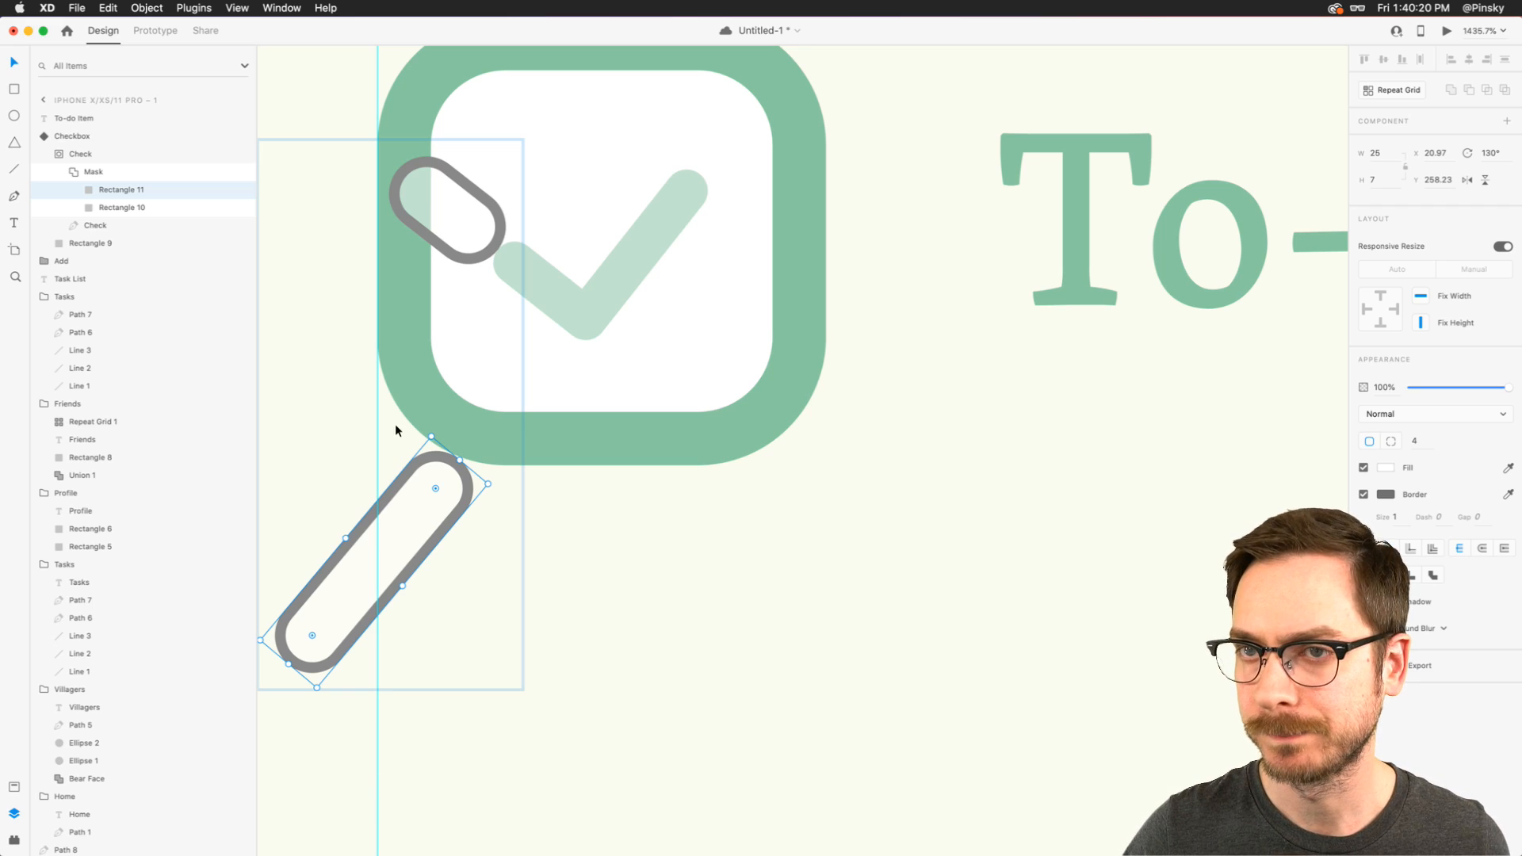
- Switch the checkbox component to its Checked state and select the Mask shape inside its Check group
{"action": "left_click", "coordinate": [85, 171]}
{"action": "left_click", "coordinate": [79, 154]}
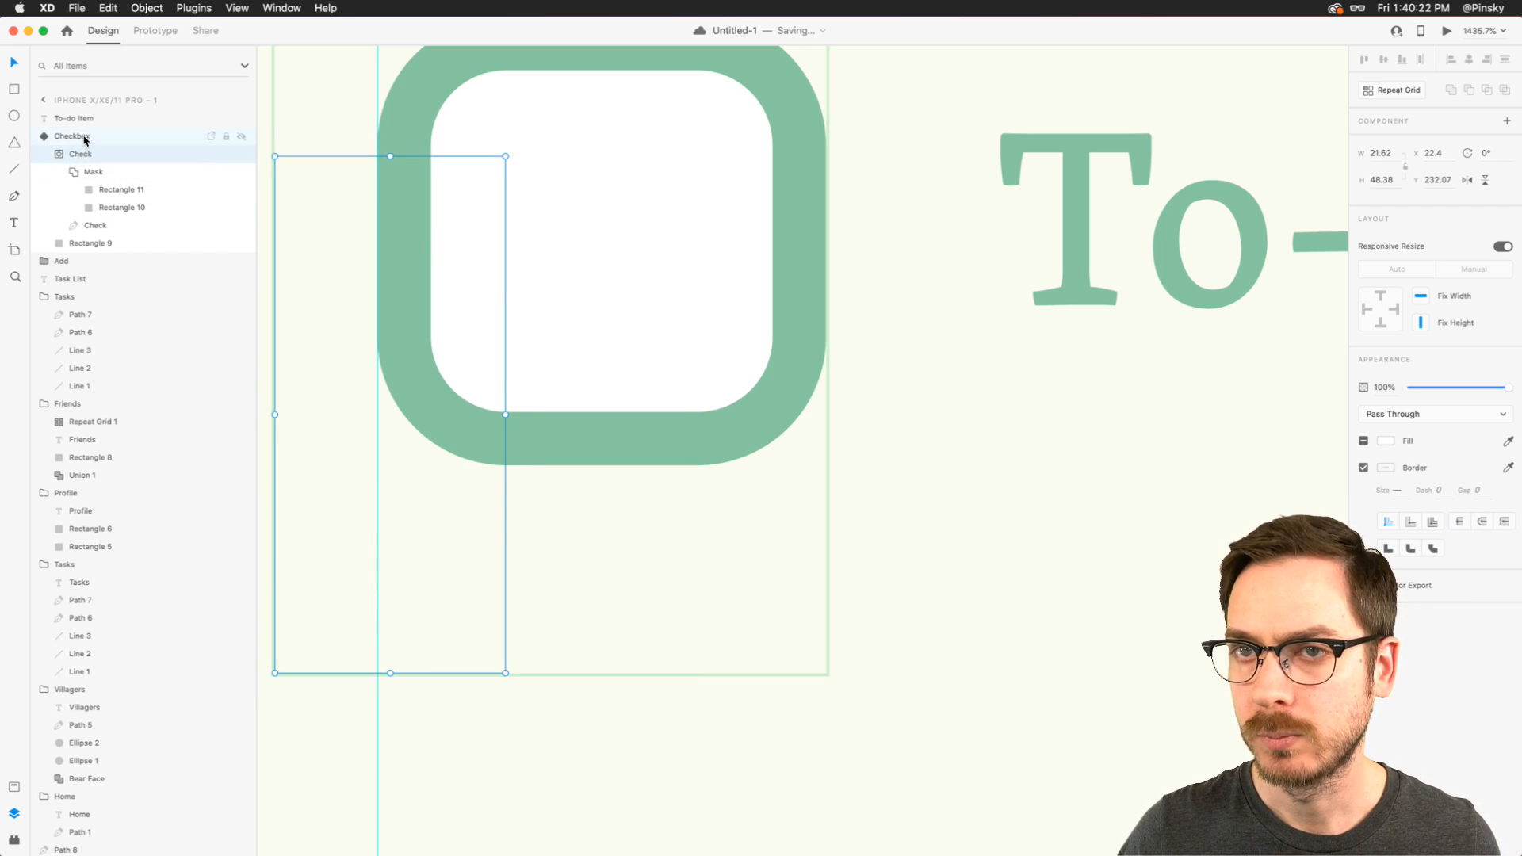
{"action": "left_click", "coordinate": [72, 136]}
{"action": "left_click", "coordinate": [1401, 160]}
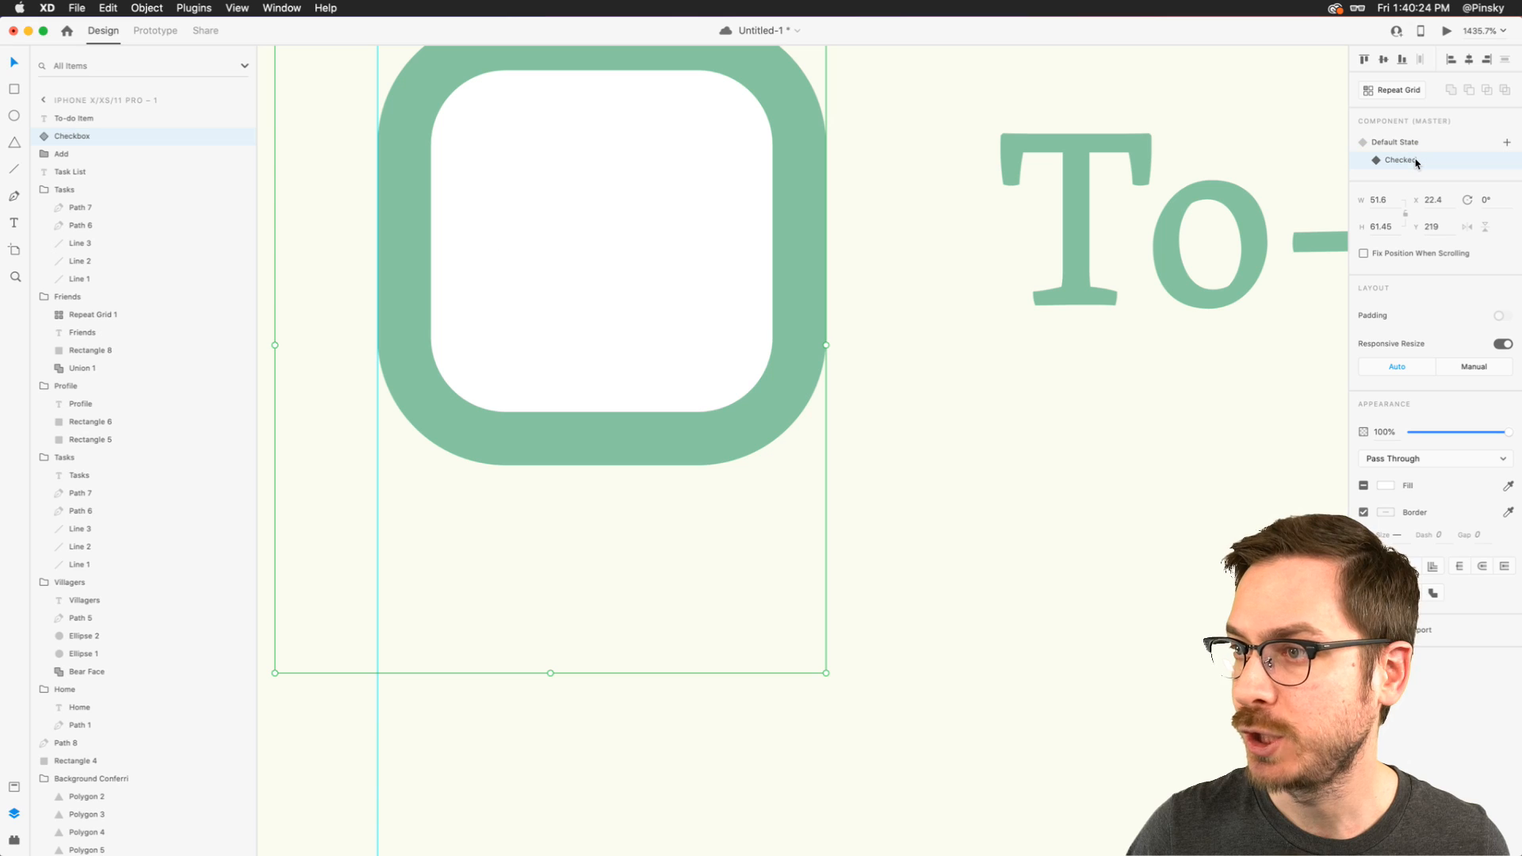
{"action": "left_click", "coordinate": [44, 137]}
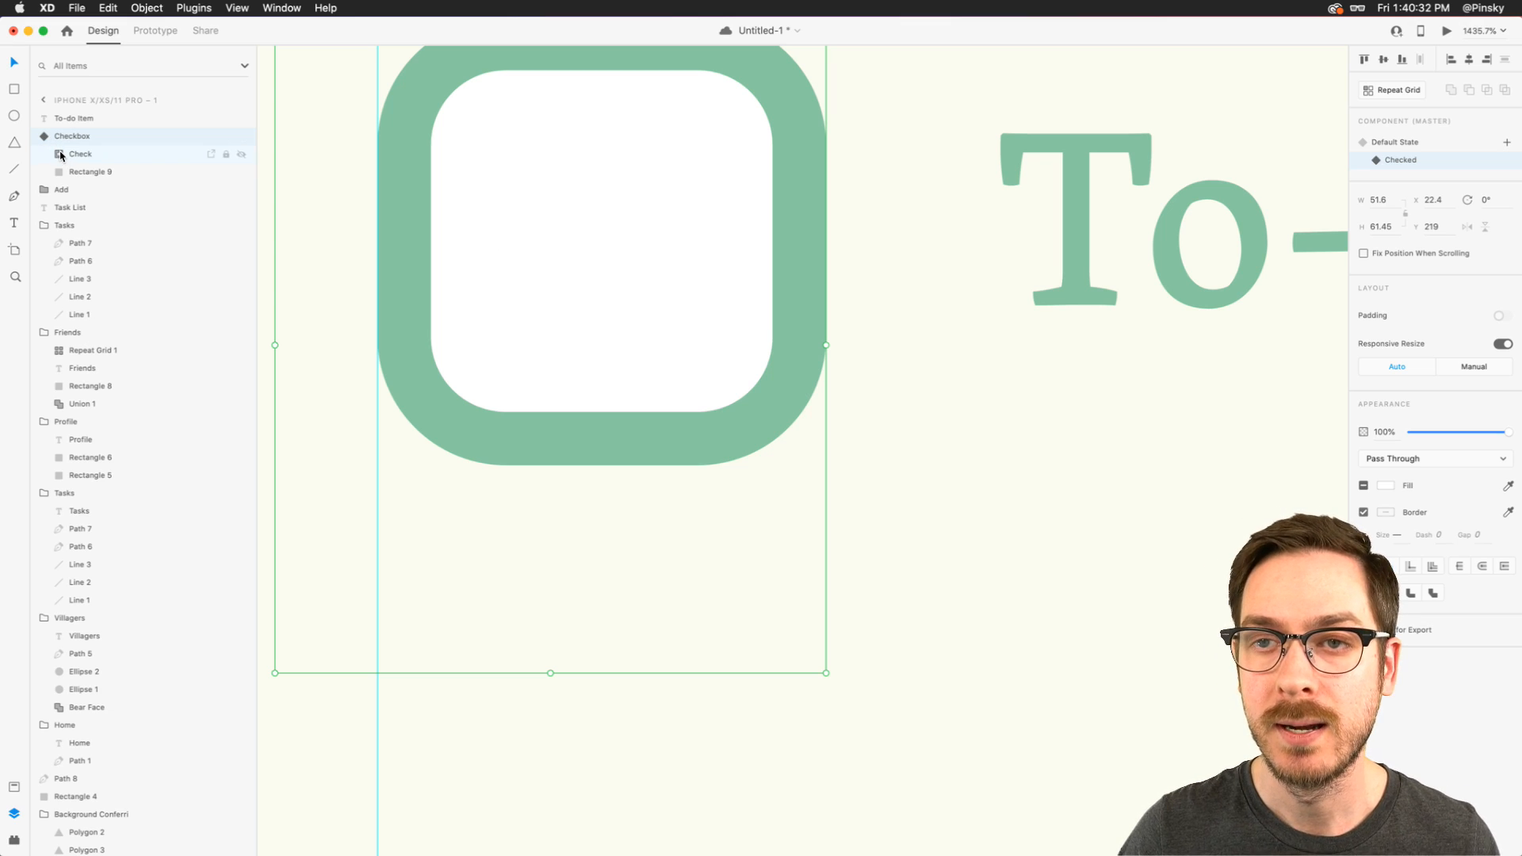
{"action": "left_click", "coordinate": [60, 154]}
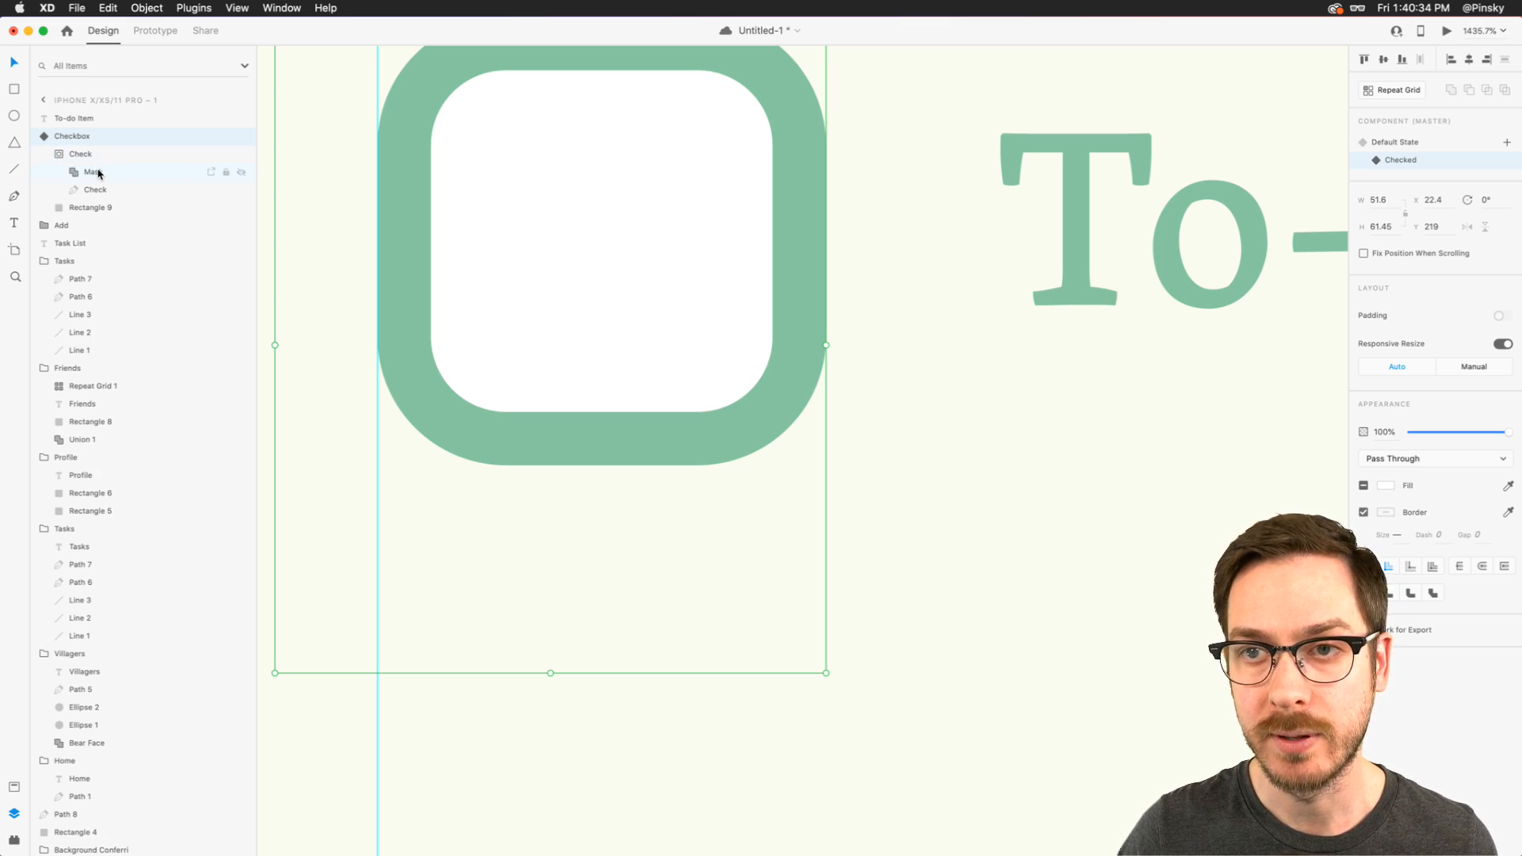
{"action": "left_click", "coordinate": [91, 172]}
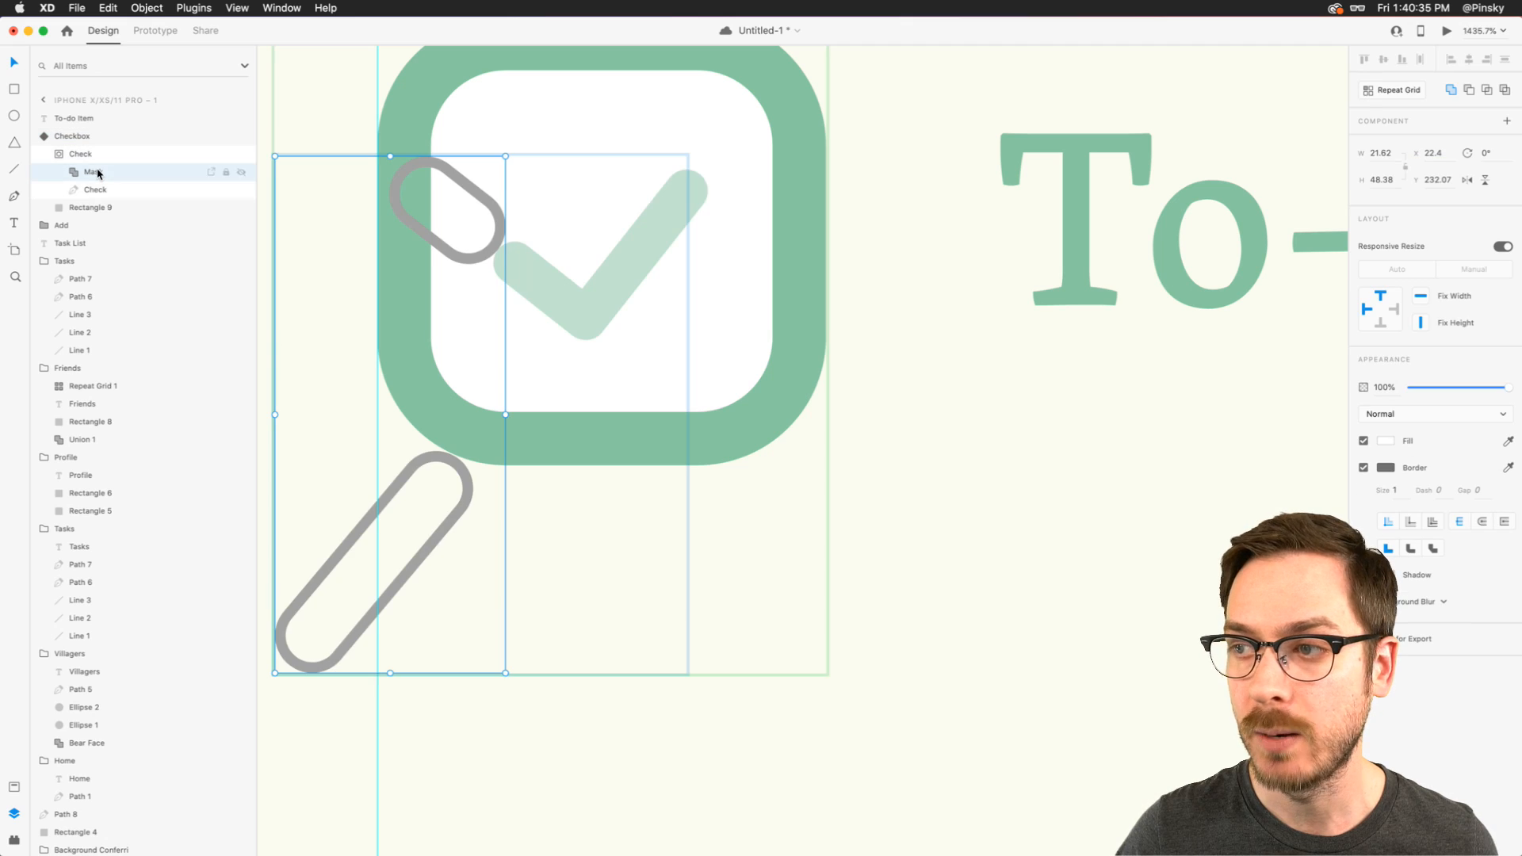
- Reposition the mask's short rounded rectangle along its axis so it covers the checkmark's short stroke
{"action": "double_click", "coordinate": [491, 204]}
{"action": "left_click_drag", "start_coordinate": [492, 204], "coordinate": [630, 347]}
{"action": "key", "text": "super+z"}
{"action": "left_click_drag", "start_coordinate": [397, 174], "coordinate": [481, 235]}
- Move both ends of the mask's long rounded rectangle up along its axis to cover the checkmark's long stroke, then reselect the Checkbox component
{"action": "left_click", "coordinate": [458, 455]}
{"action": "left_click_drag", "start_coordinate": [458, 455], "coordinate": [712, 160]}
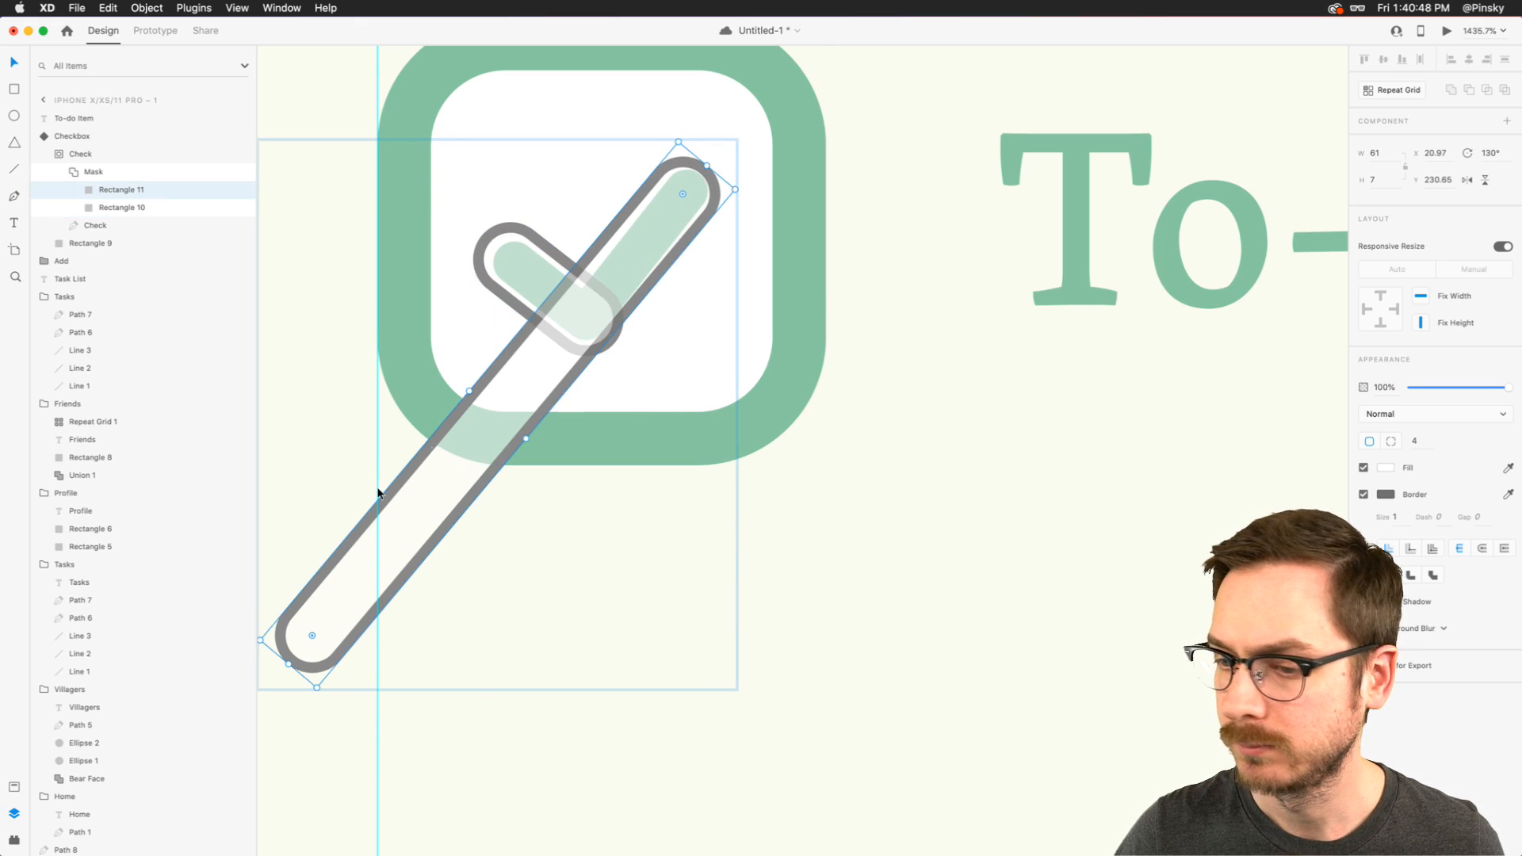
{"action": "mouse_move", "coordinate": [287, 661]}
{"action": "left_mouse_down"}
{"action": "mouse_move", "coordinate": [421, 486]}
{"action": "mouse_move", "coordinate": [557, 349]}
{"action": "left_mouse_up"}
{"action": "key", "text": "Escape"}
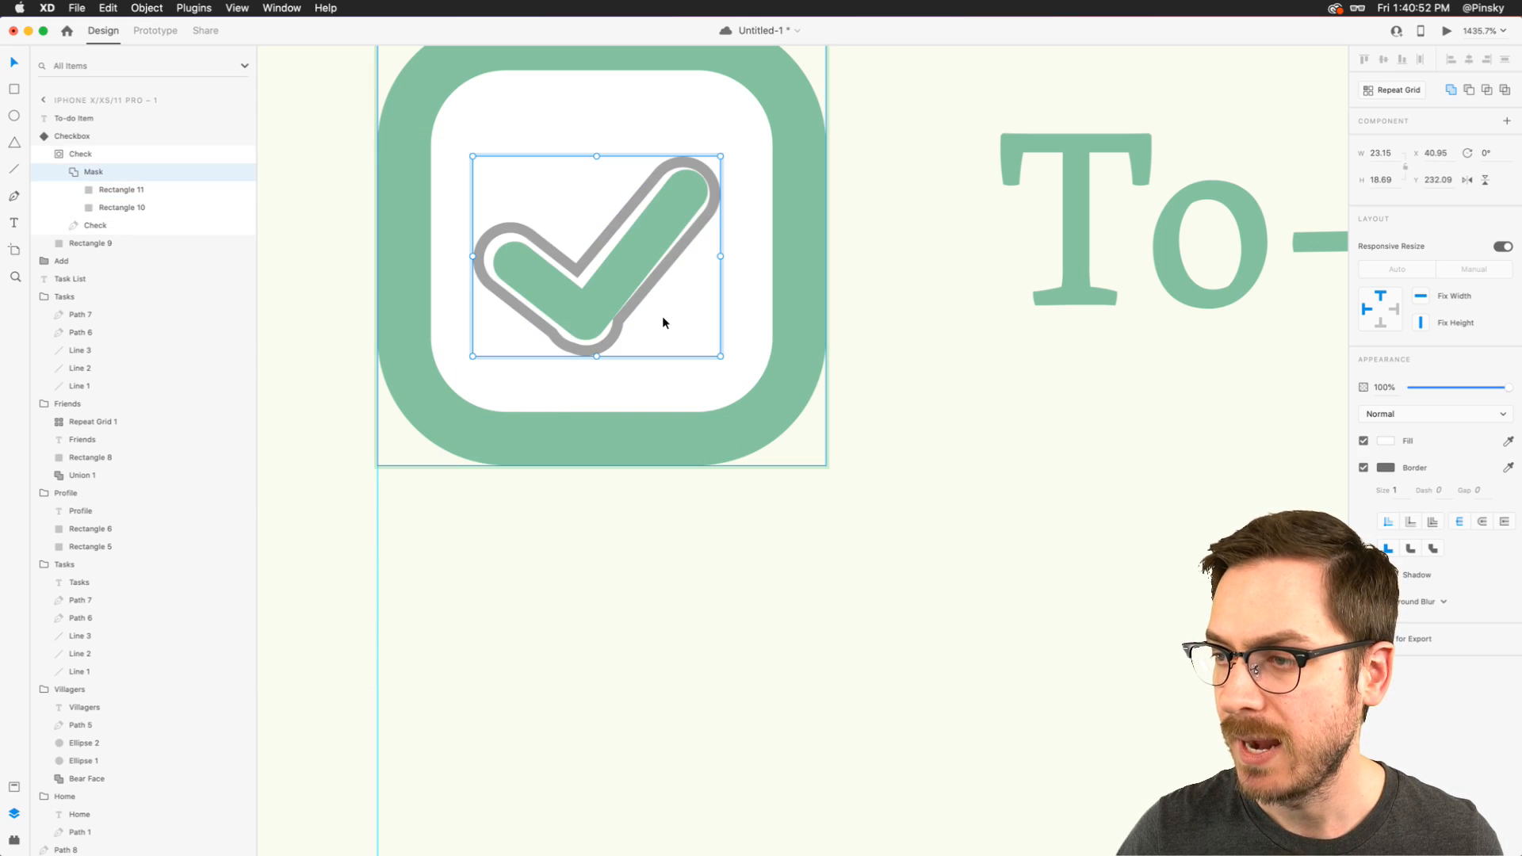
{"action": "left_click", "coordinate": [93, 156]}
{"action": "left_click", "coordinate": [115, 138]}
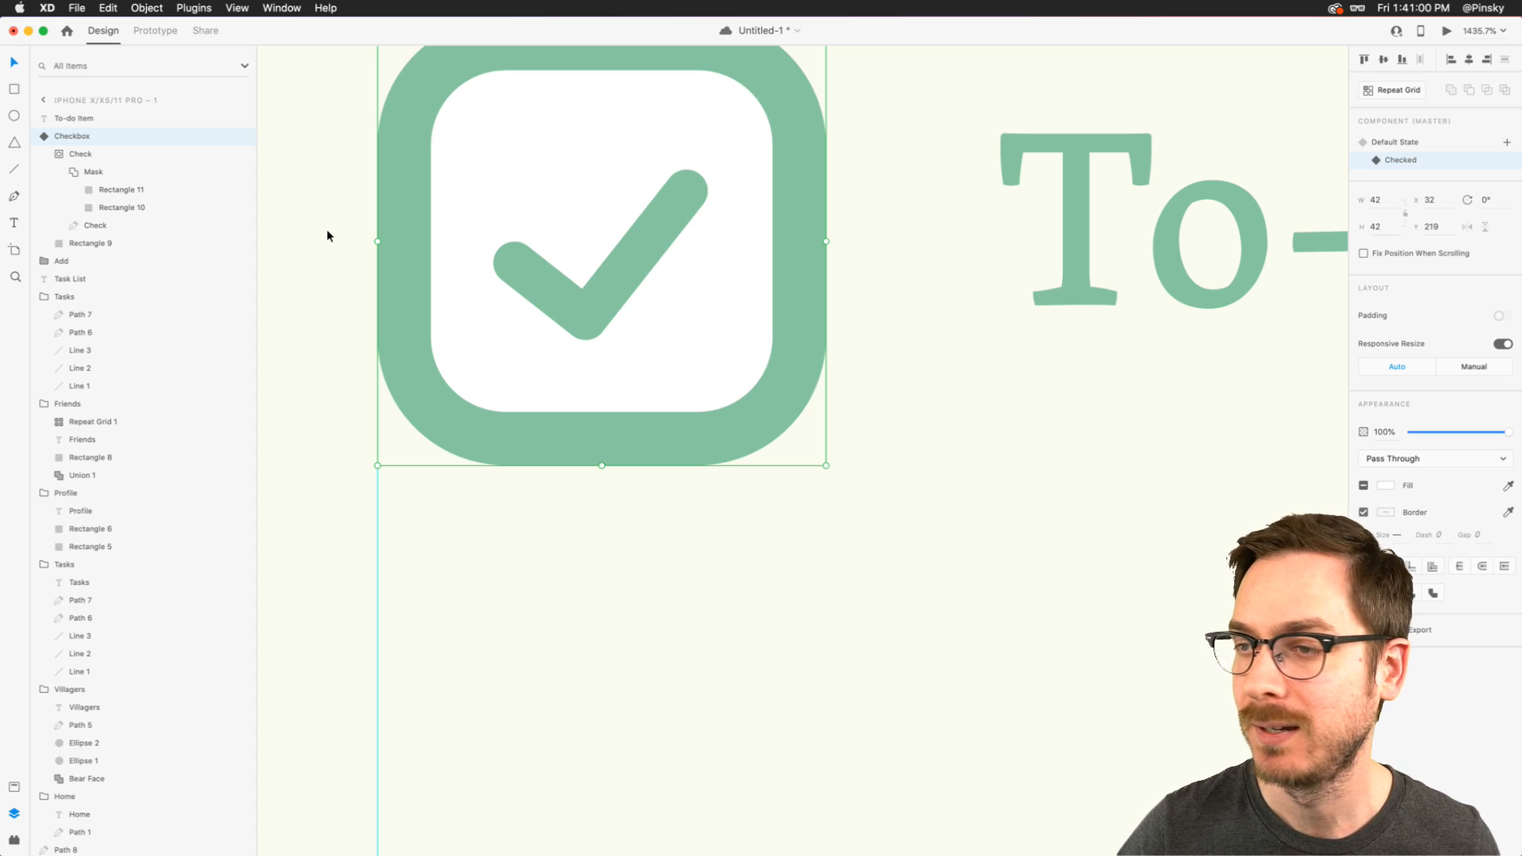
- In Prototype mode, add a tap interaction to the checkbox's Default State that auto-animates to the Checked state
{"action": "left_click", "coordinate": [1379, 140]}
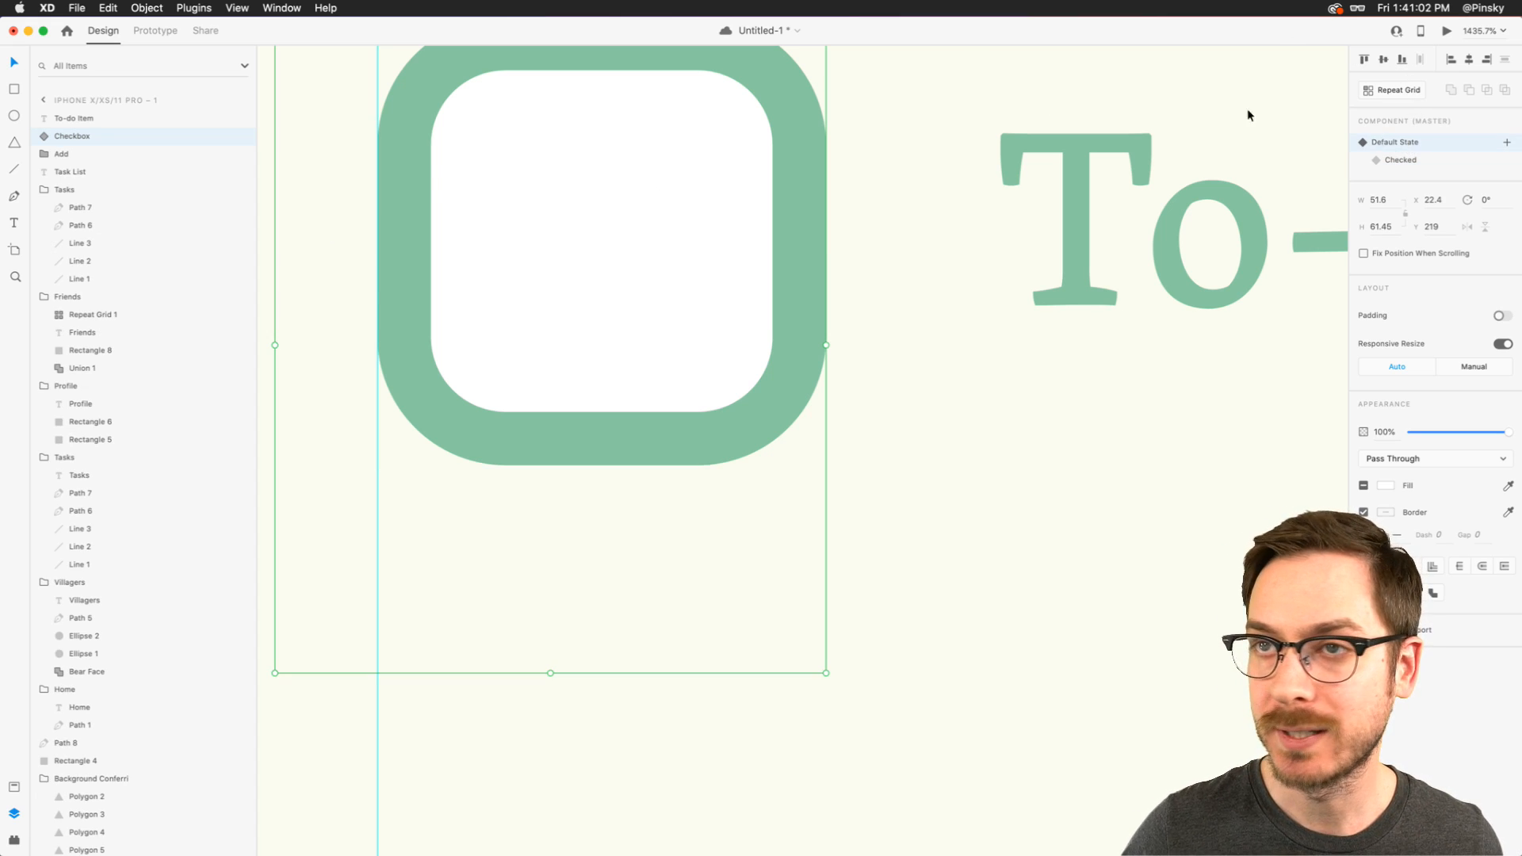
{"action": "left_click", "coordinate": [156, 31]}
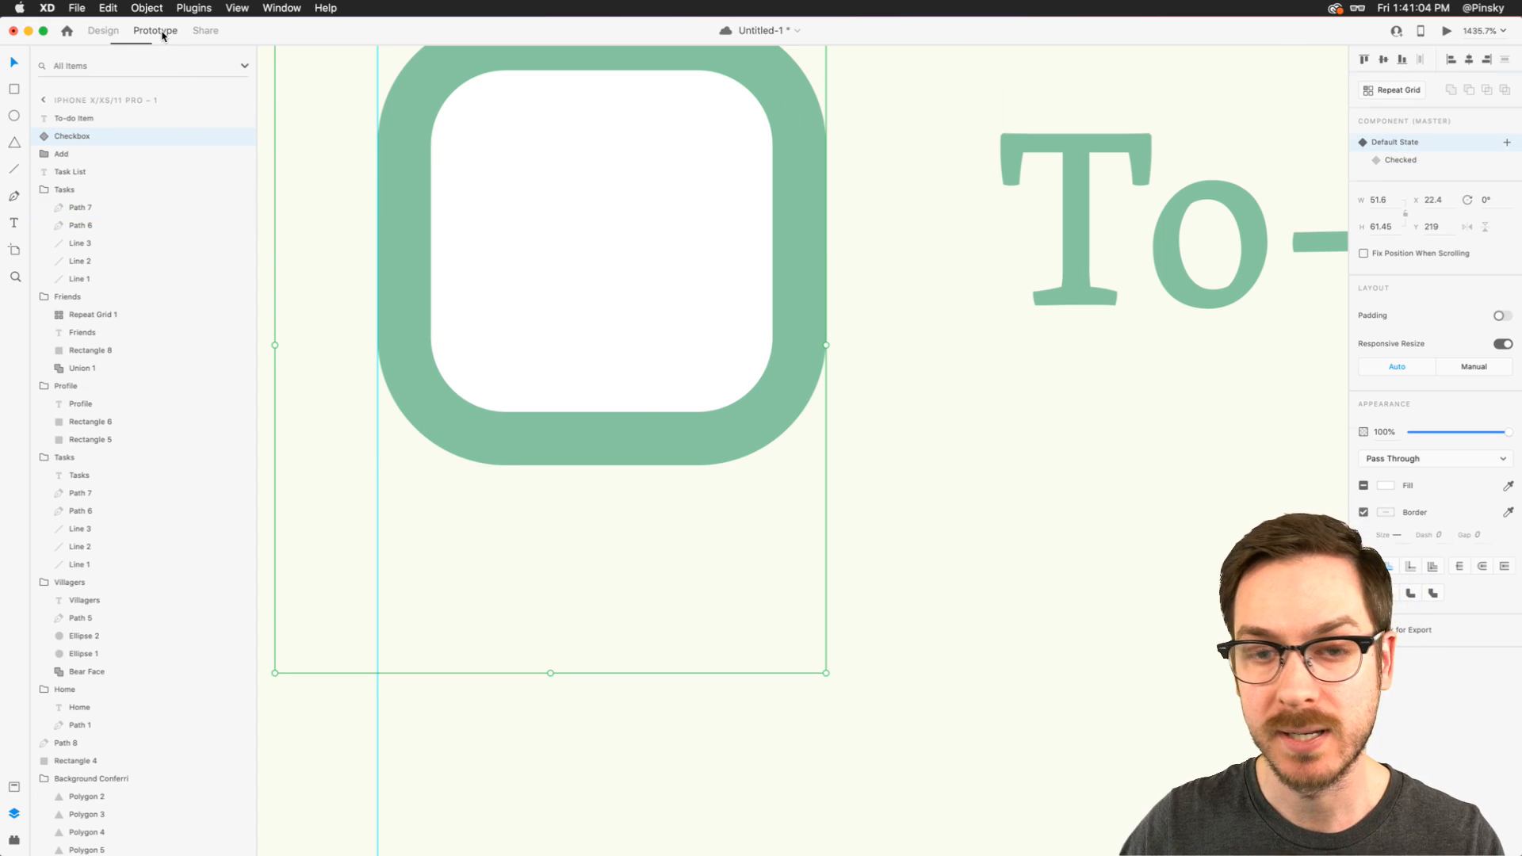
{"action": "scroll", "coordinate": [542, 198], "scroll_direction": "up", "scroll_amount": 3}
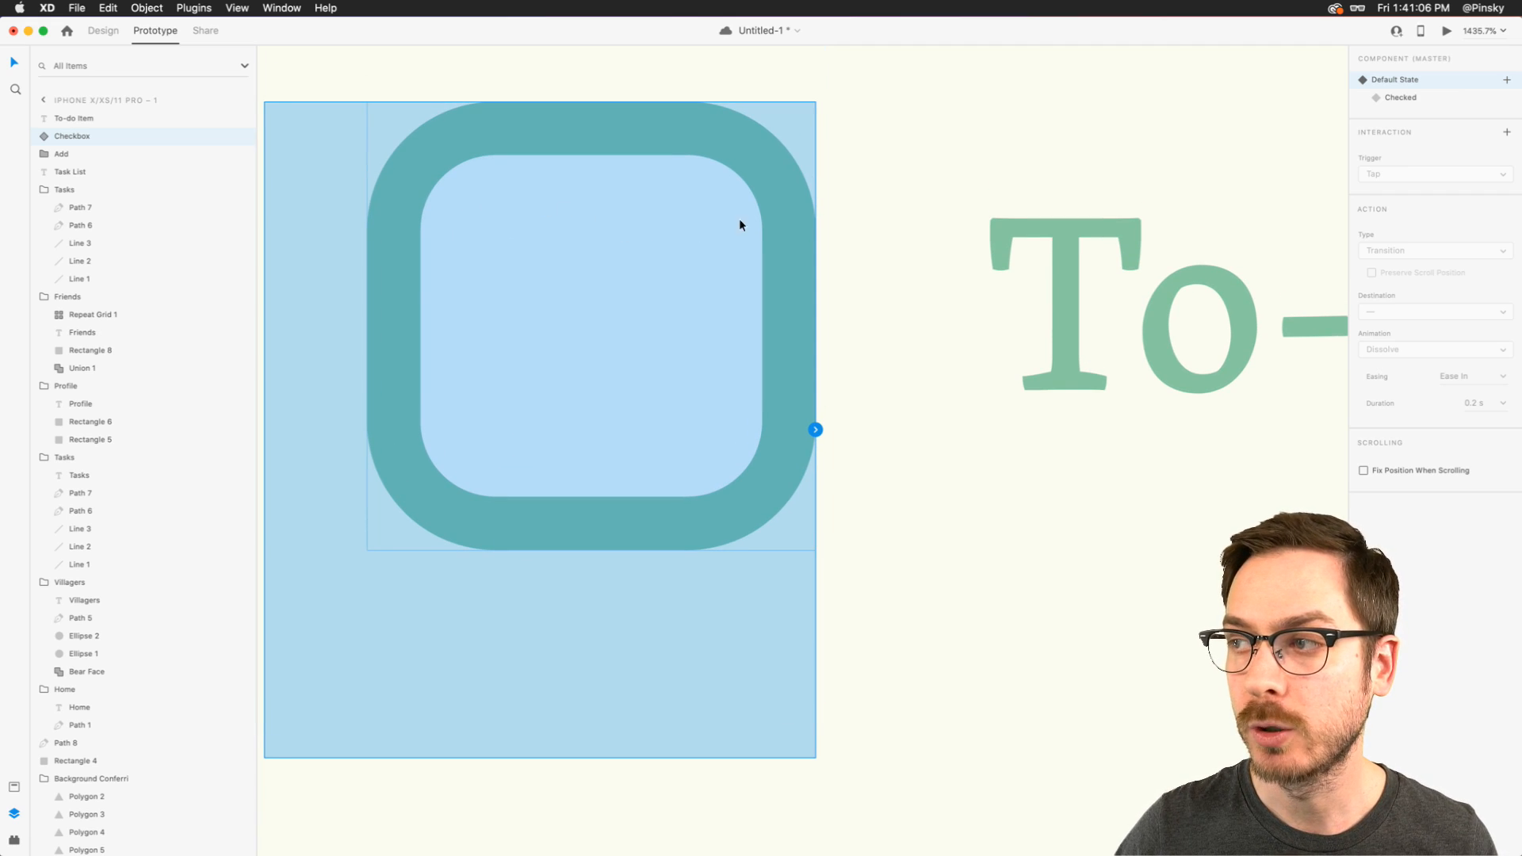
{"action": "double_click", "coordinate": [783, 216]}
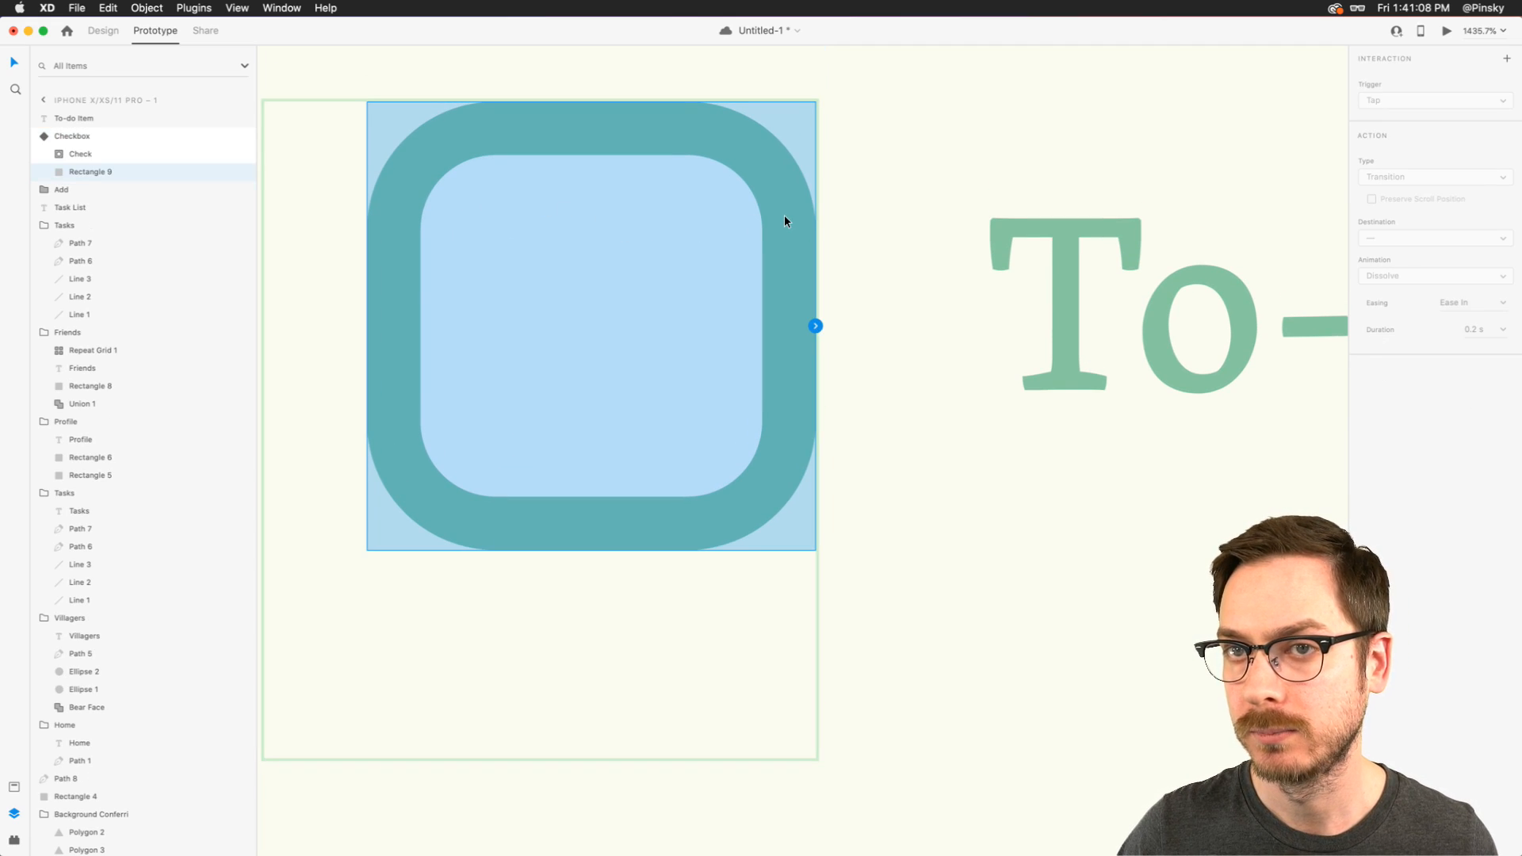
{"action": "key", "text": "Escape"}
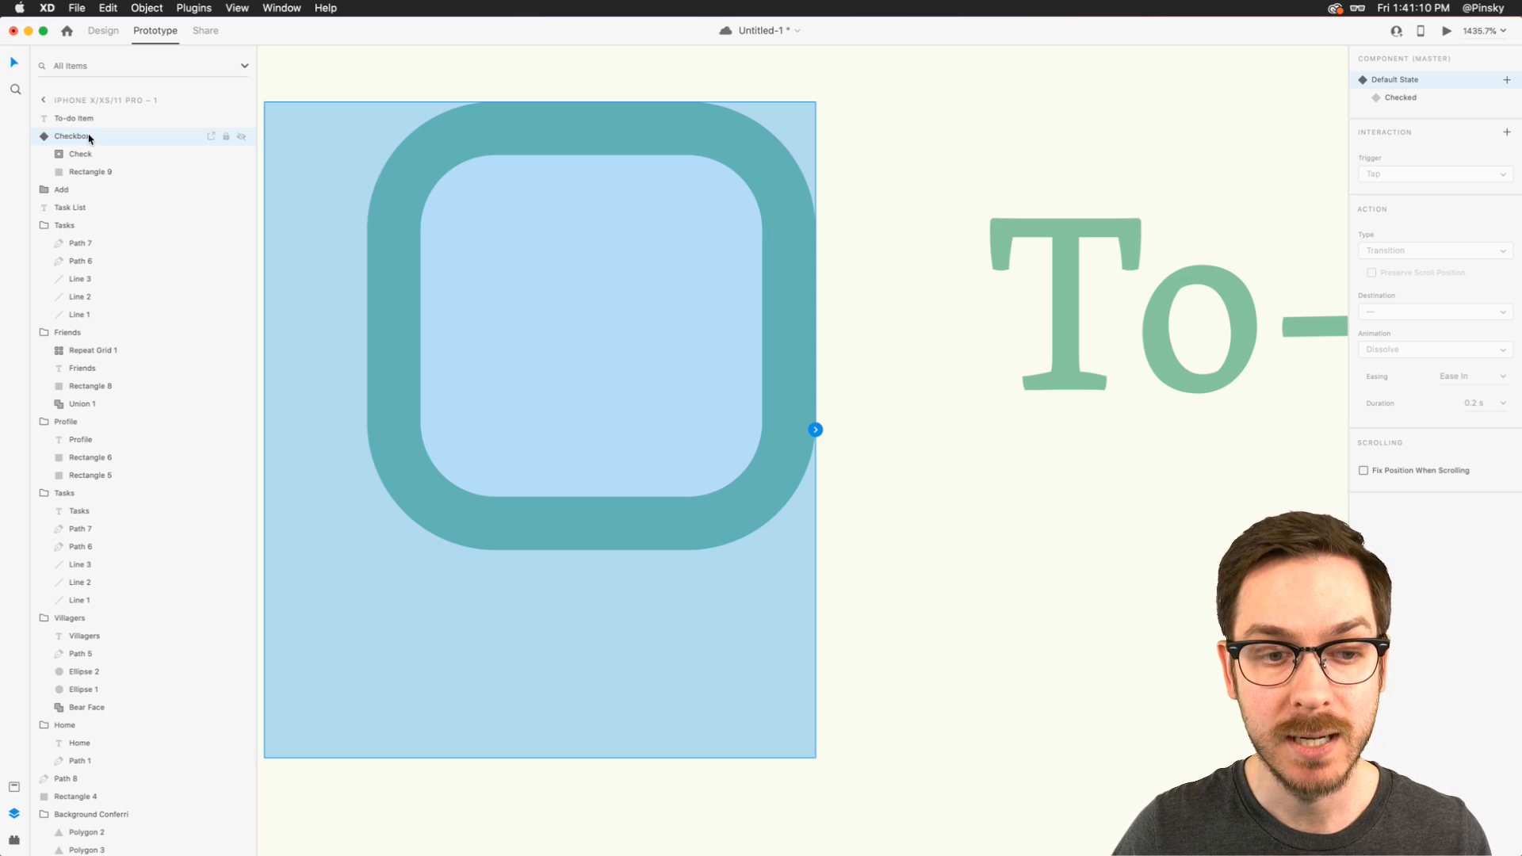
{"action": "left_click", "coordinate": [817, 429]}
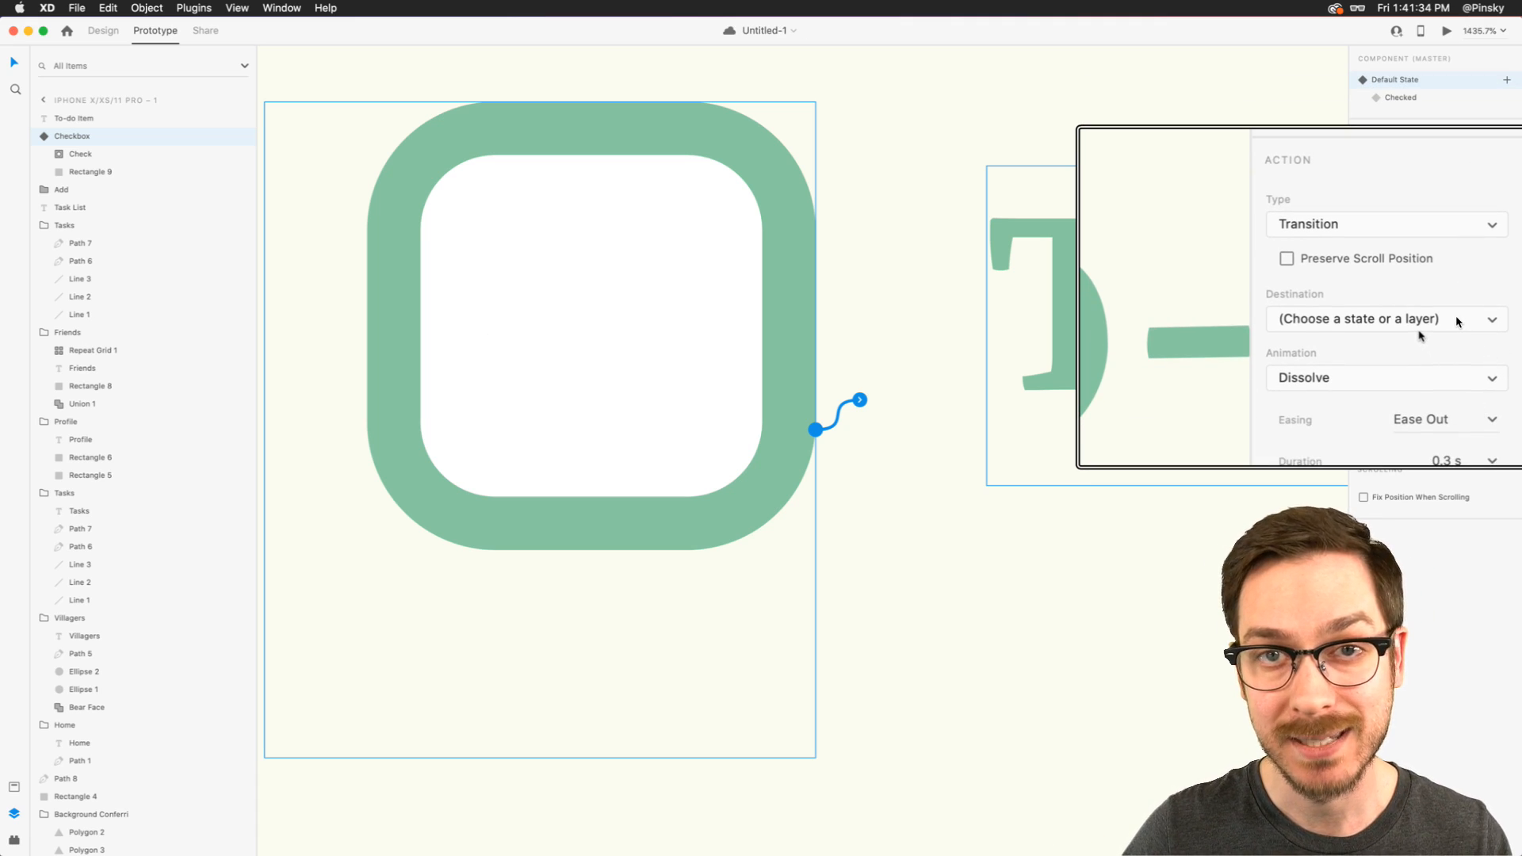
{"action": "left_click", "coordinate": [1459, 321]}
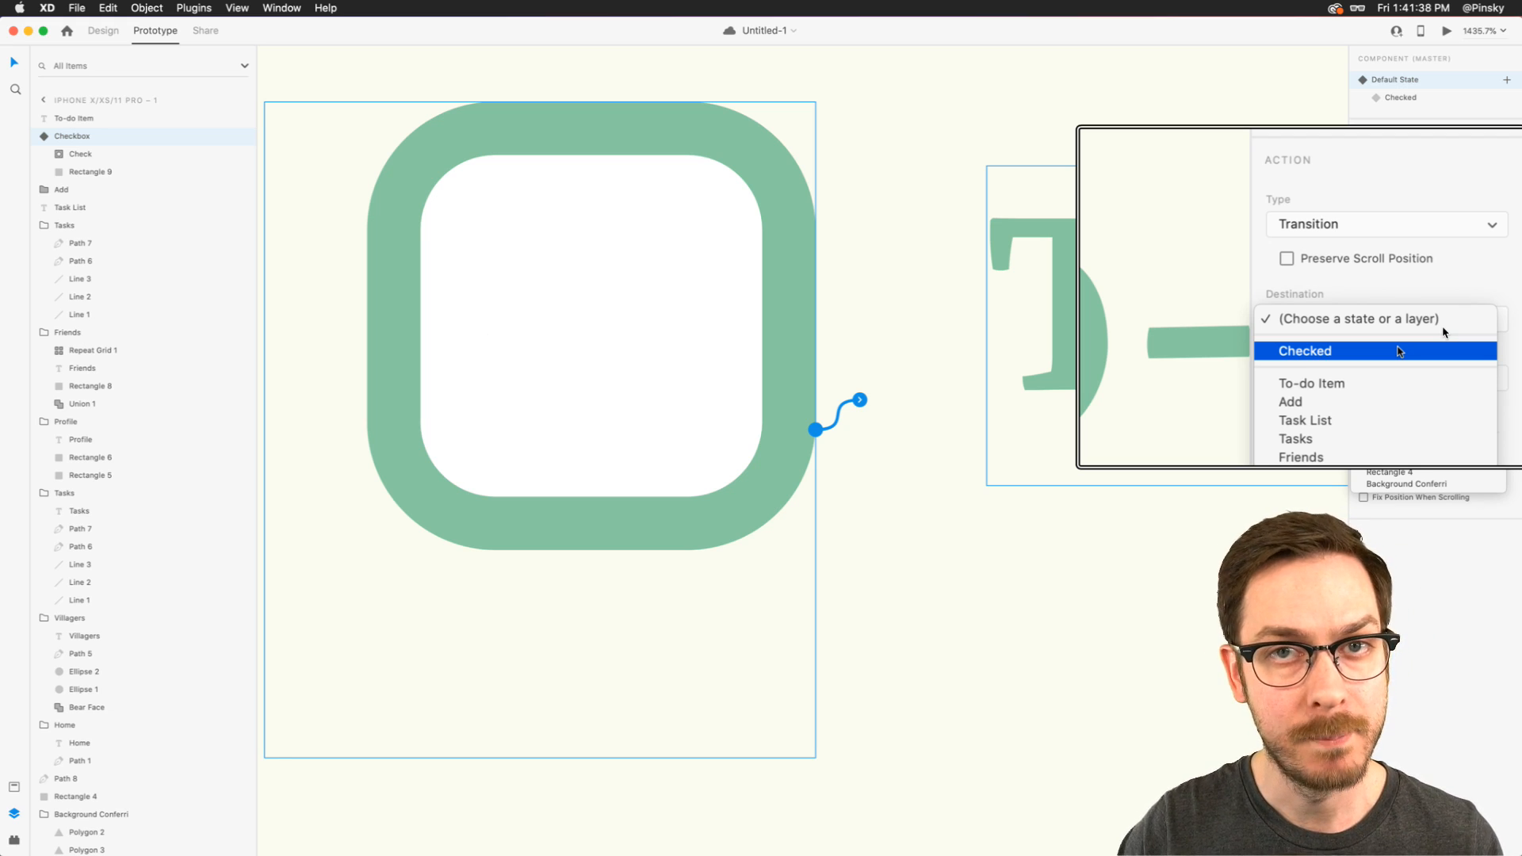
{"action": "left_click", "coordinate": [1400, 351]}
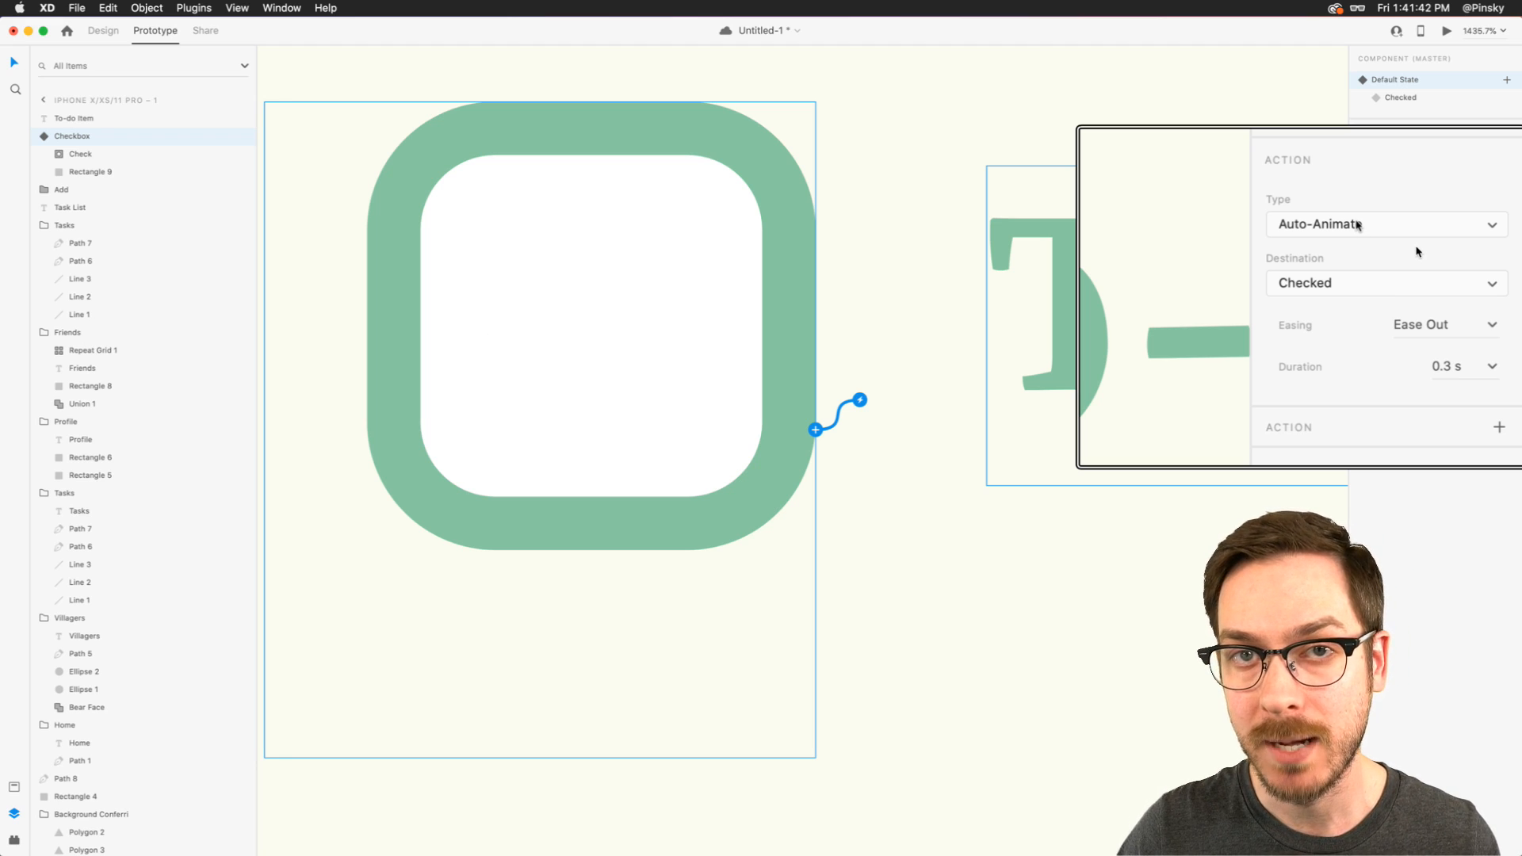
- Set the interaction's easing to Ease In-Out and its duration to 3 s
{"action": "left_click", "coordinate": [1495, 323]}
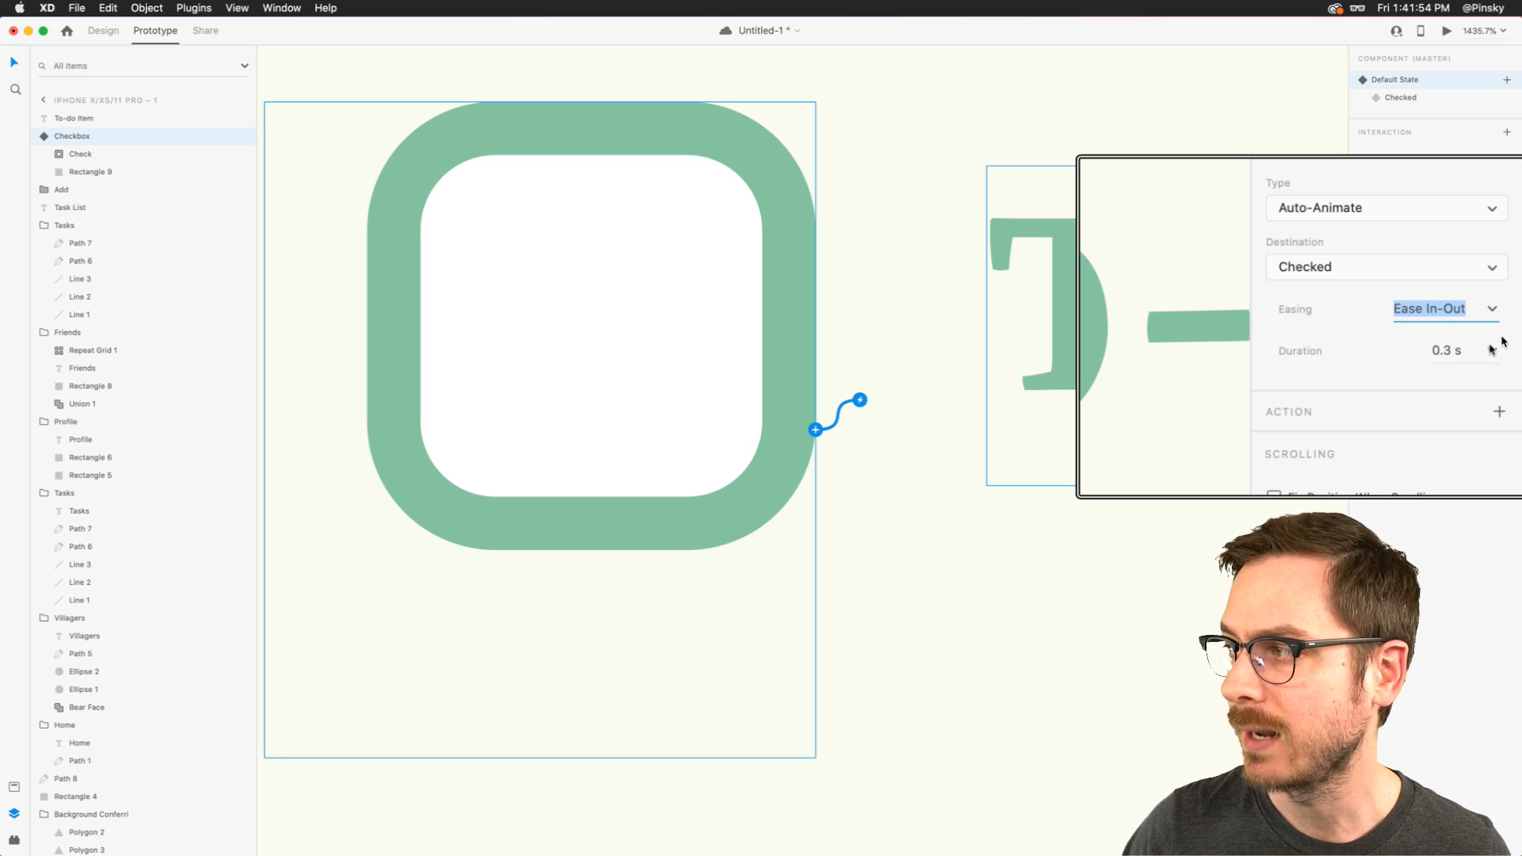
{"action": "left_click", "coordinate": [1491, 349]}
{"action": "double_click", "coordinate": [1467, 348]}
{"action": "triple_click", "coordinate": [1468, 348]}
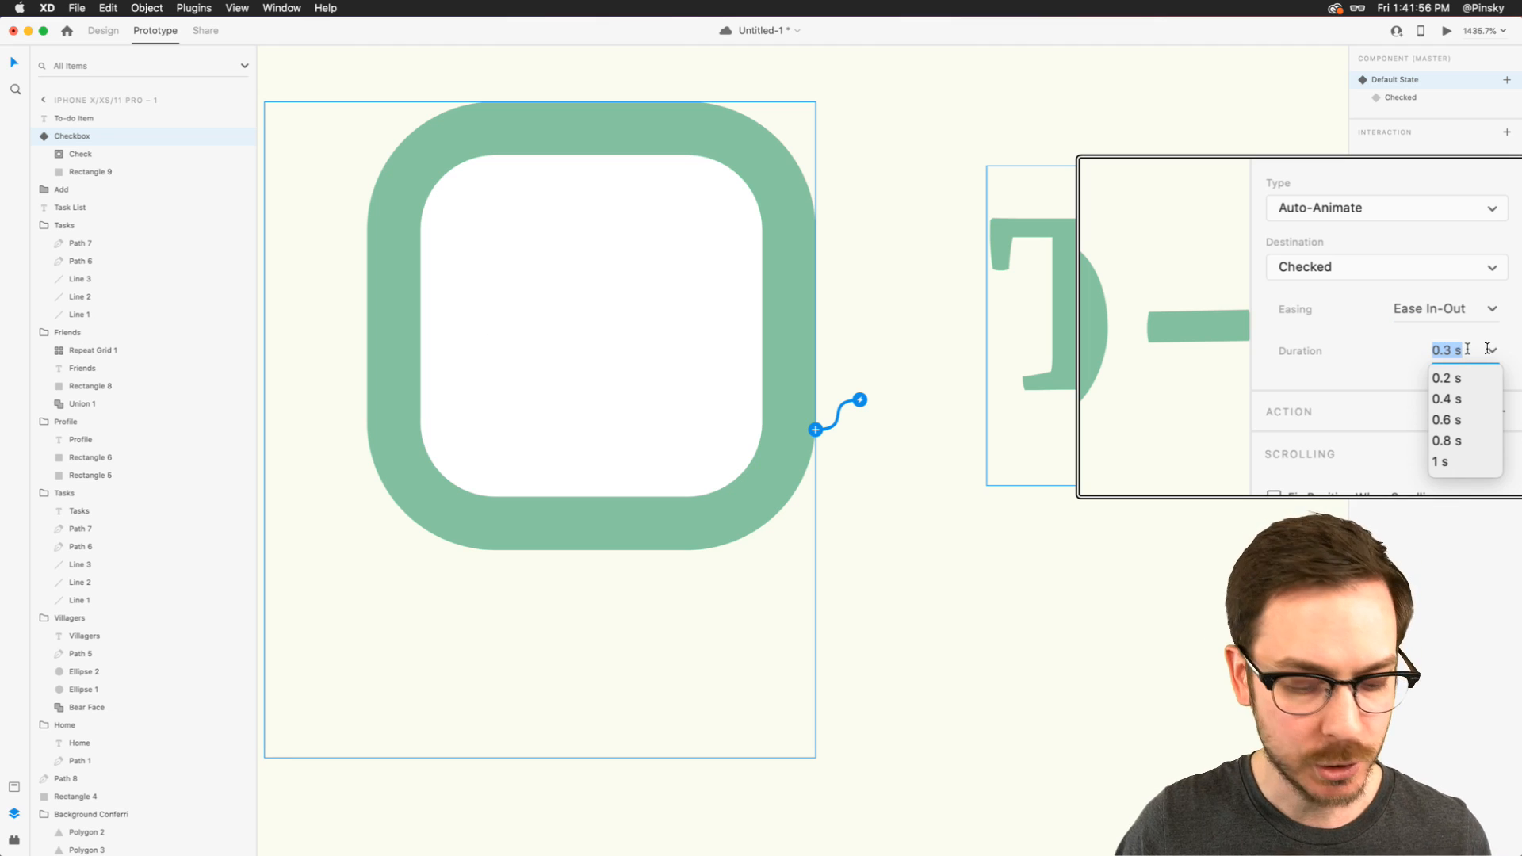
{"action": "type", "text": "3"}
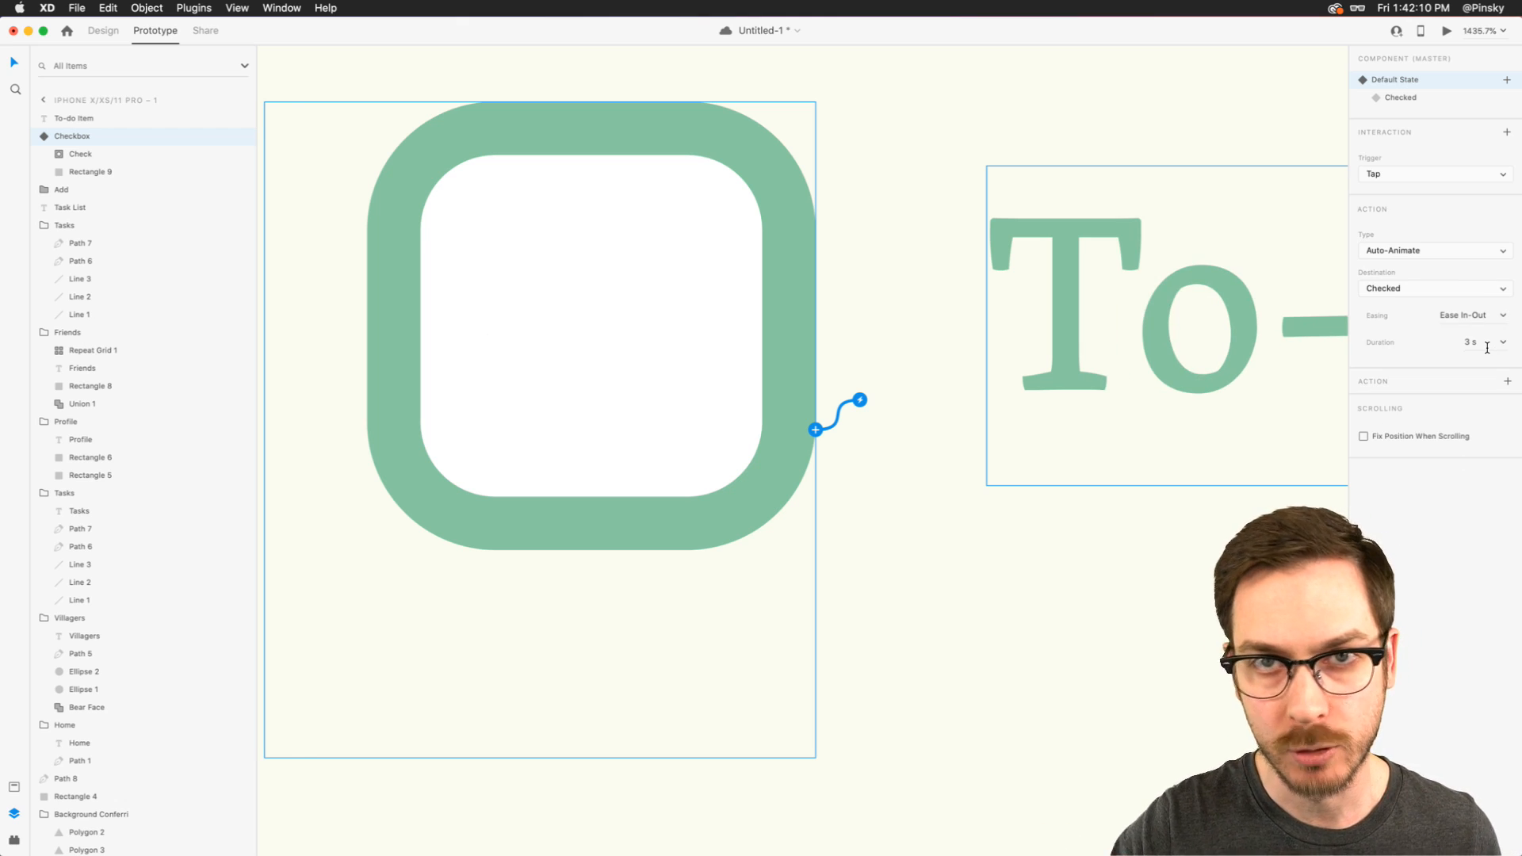
- Preview the prototype and check the to-do item's checkbox to watch the slow checkmark animation, then close the preview
{"action": "left_click", "coordinate": [1448, 32]}
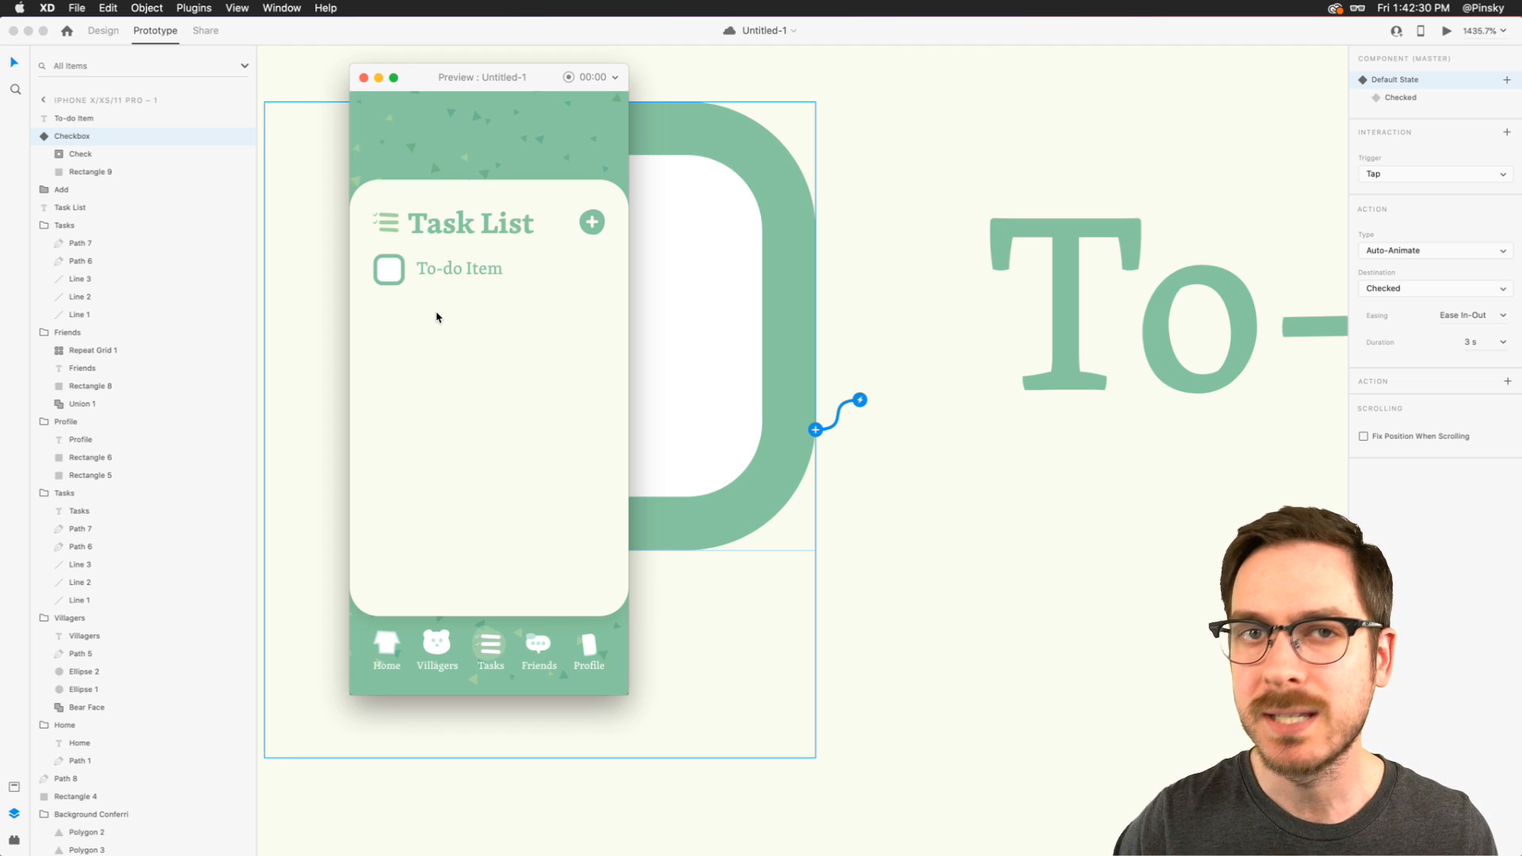
{"action": "scroll", "coordinate": [383, 225], "scroll_direction": "up", "scroll_amount": 5}
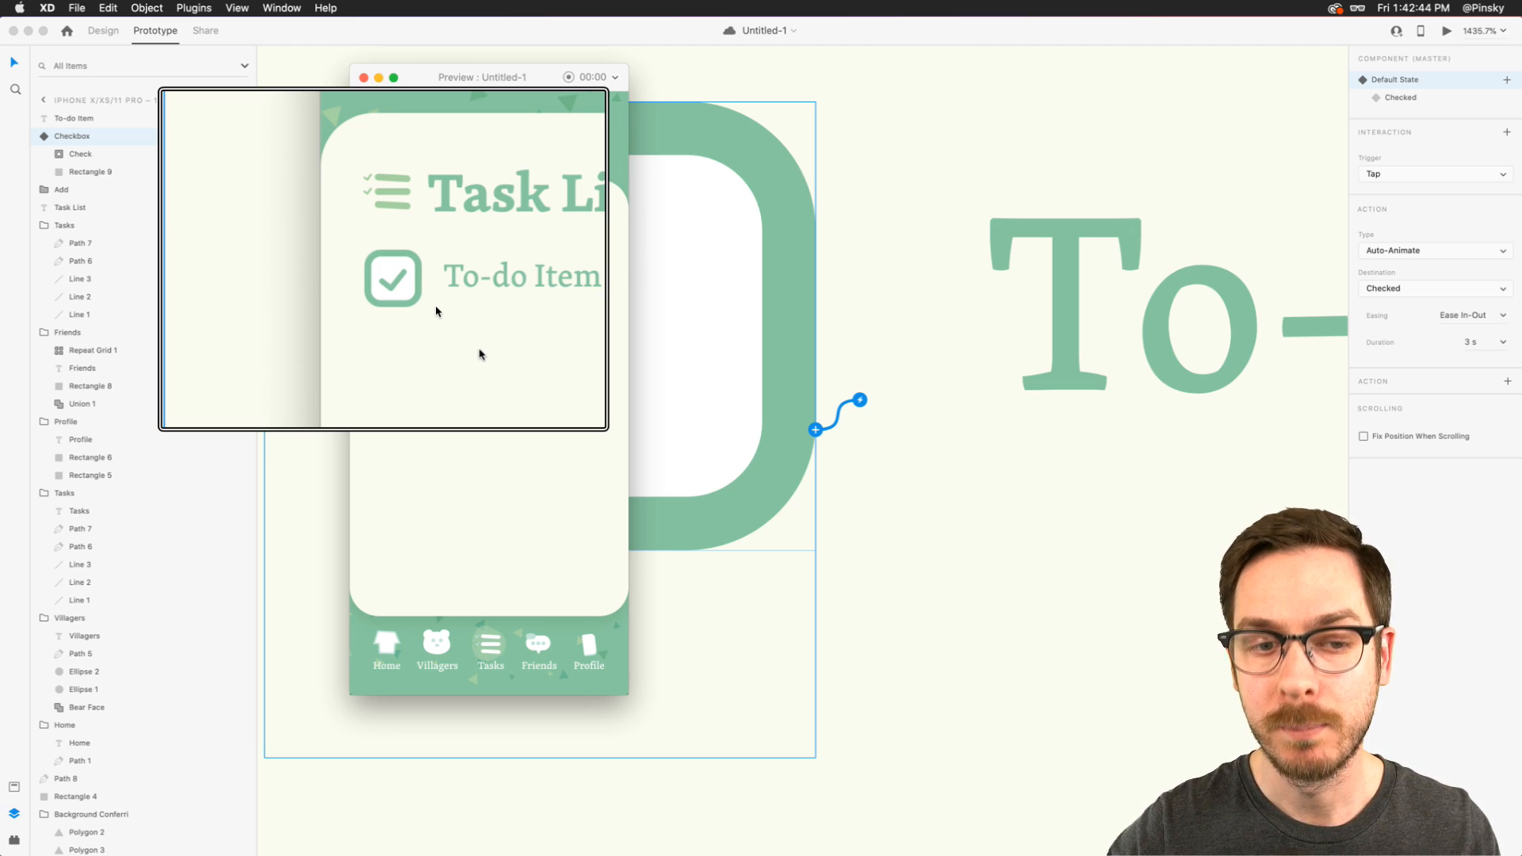
{"action": "key", "text": "super+w"}
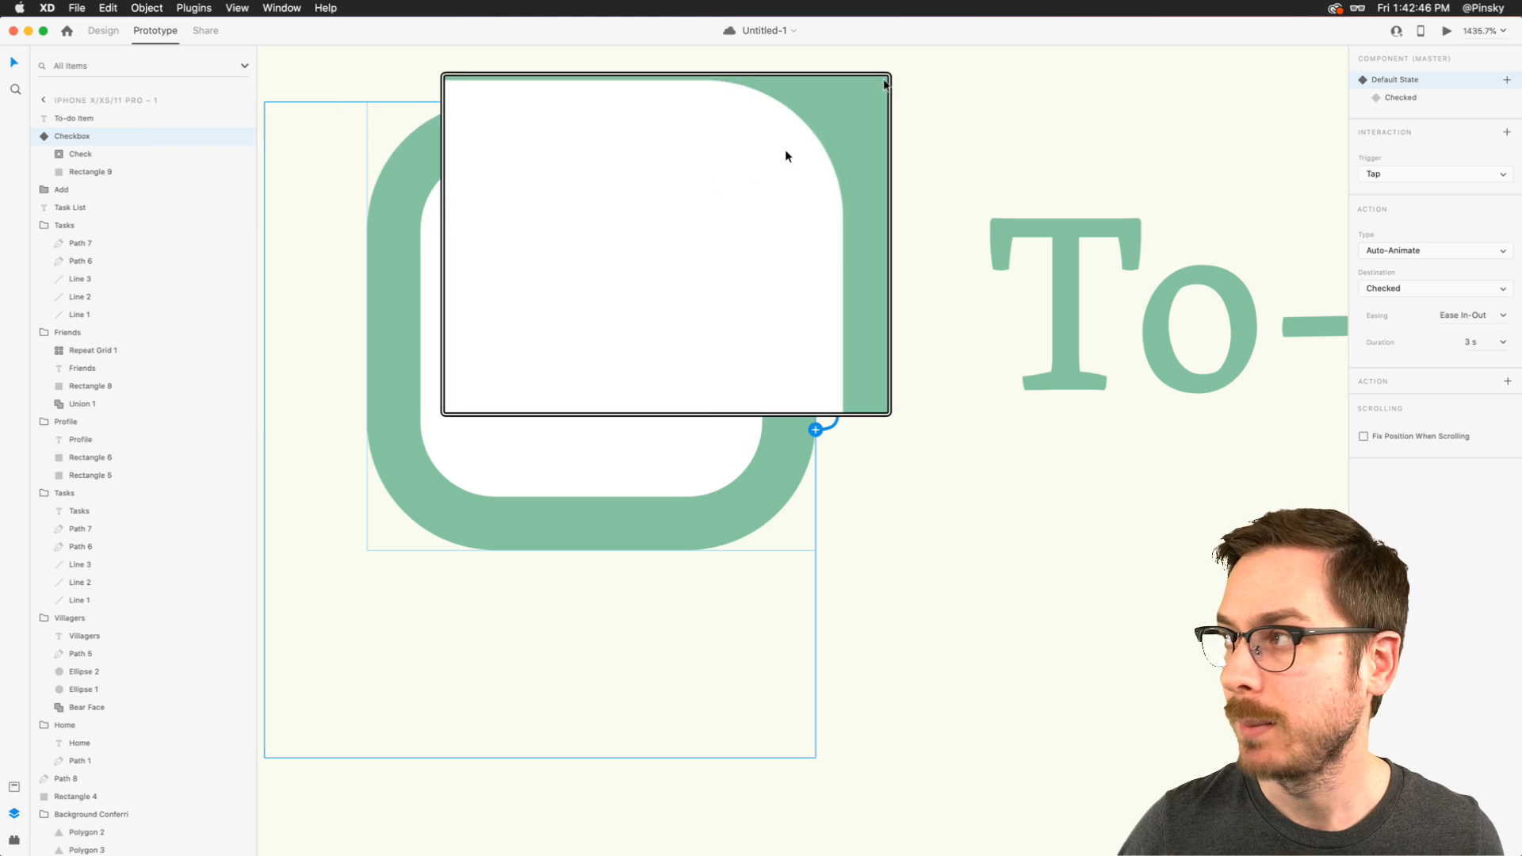
{"action": "key", "text": "alt+super+8"}
{"action": "left_click", "coordinate": [1452, 32]}
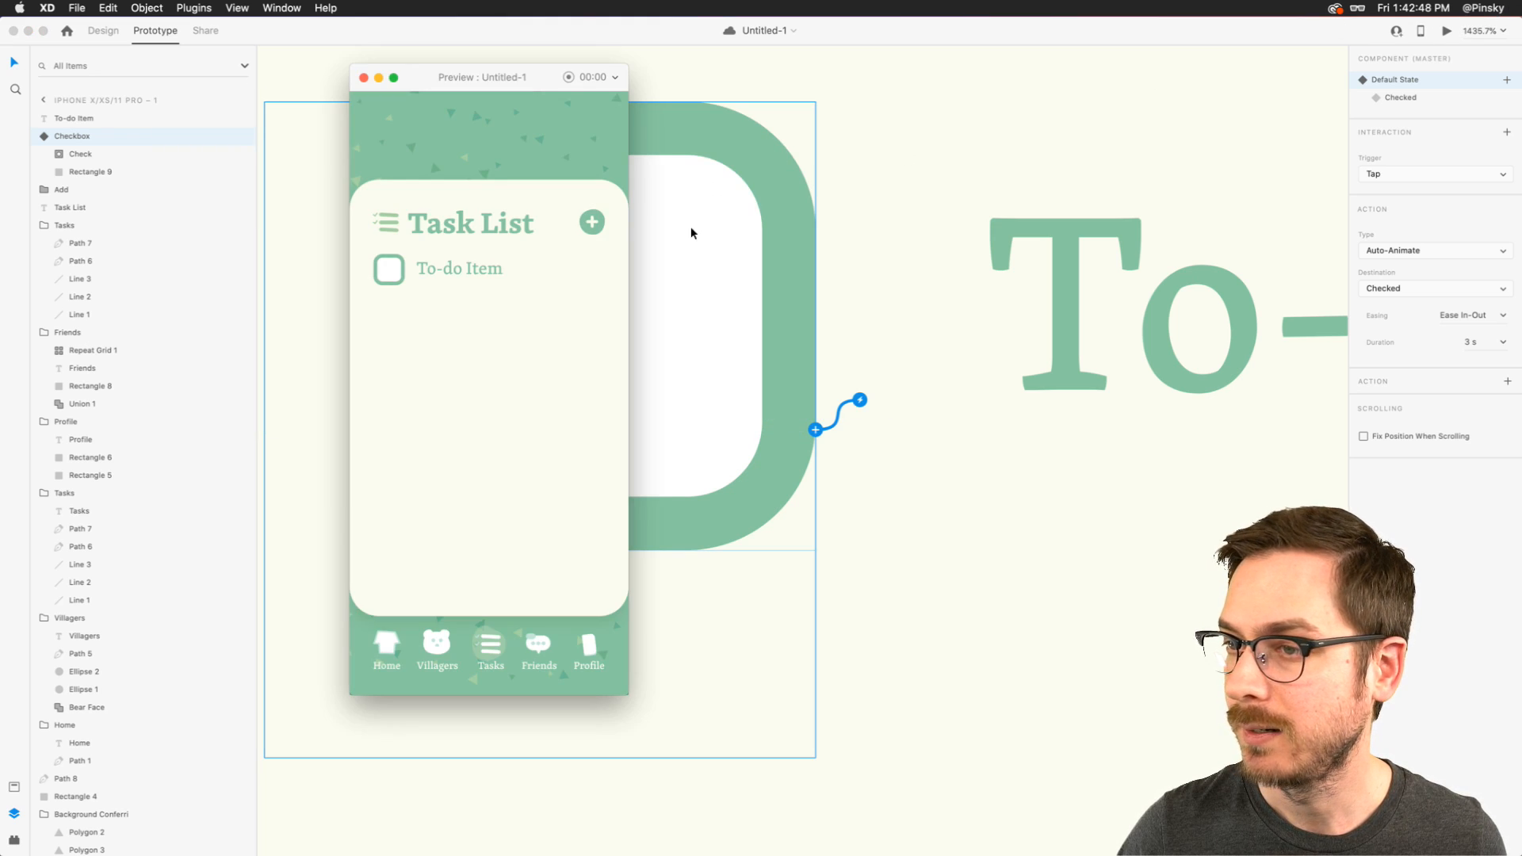
{"action": "key", "text": "alt+super+8"}
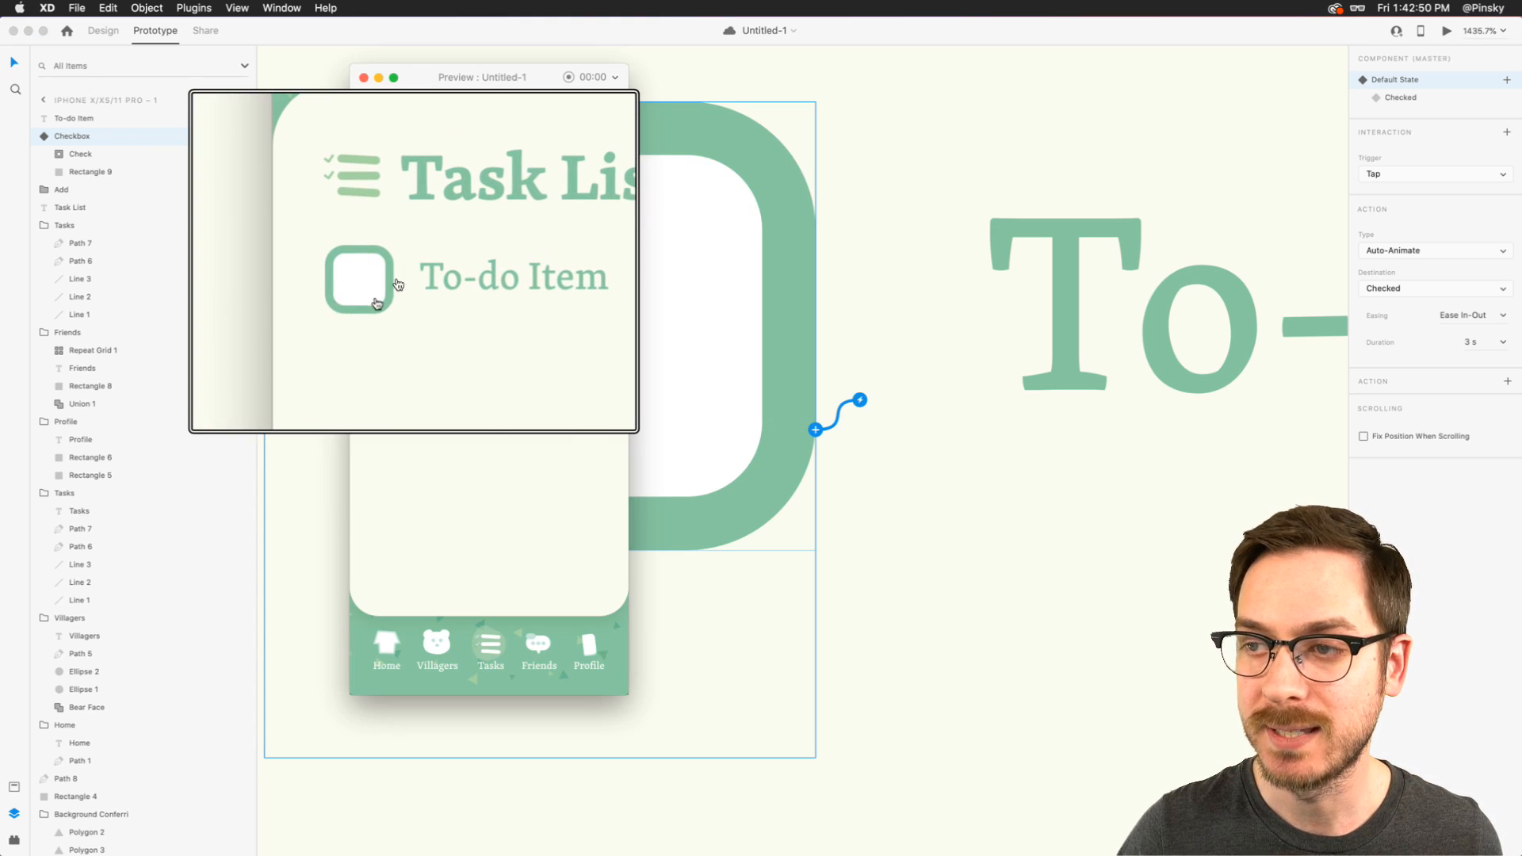
{"action": "left_click", "coordinate": [396, 280]}
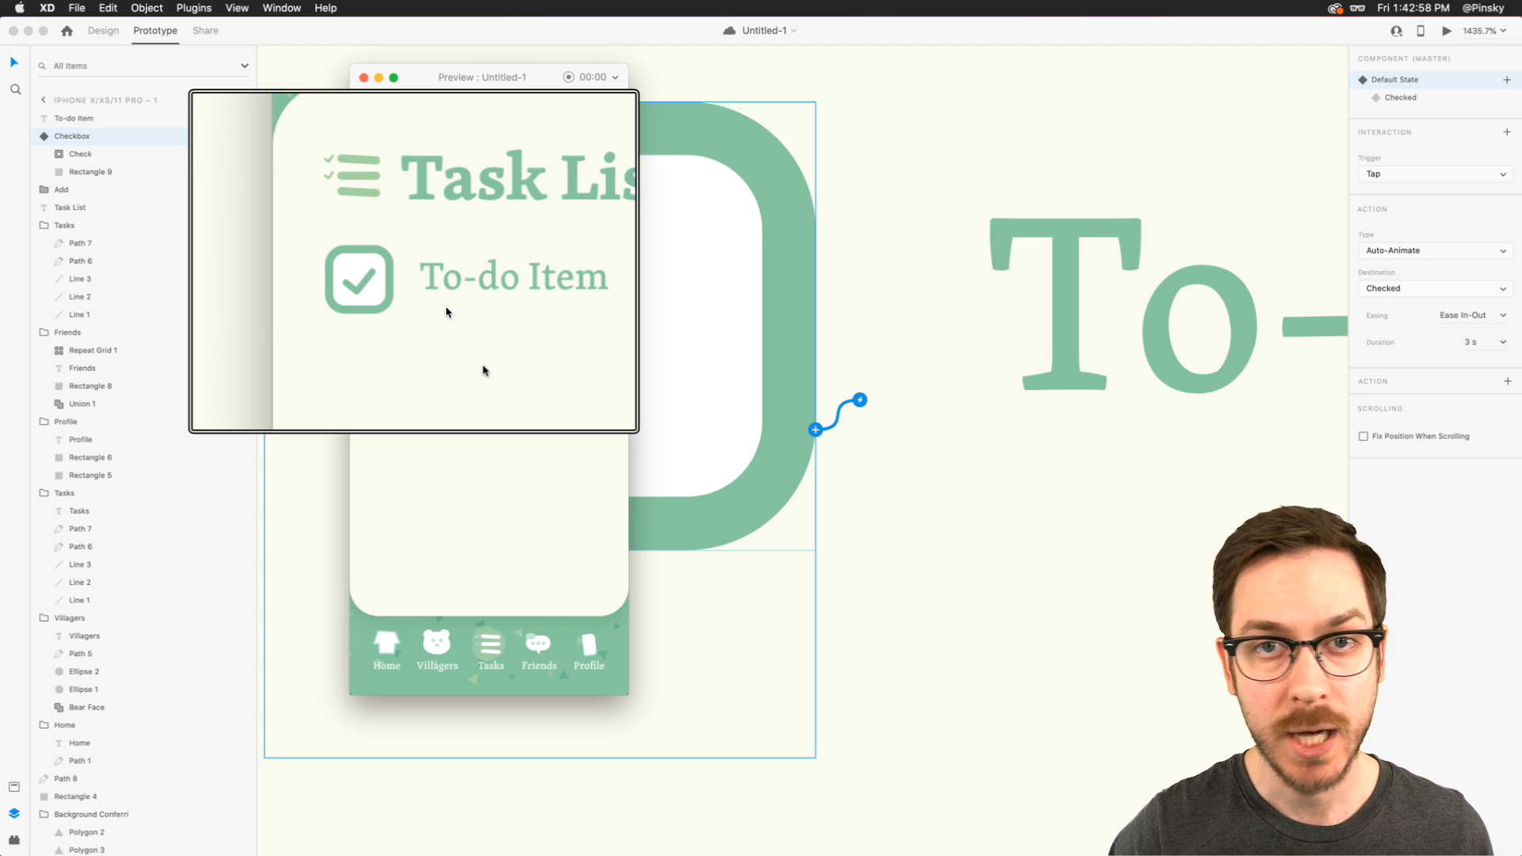
{"action": "key", "text": "alt+super+8"}
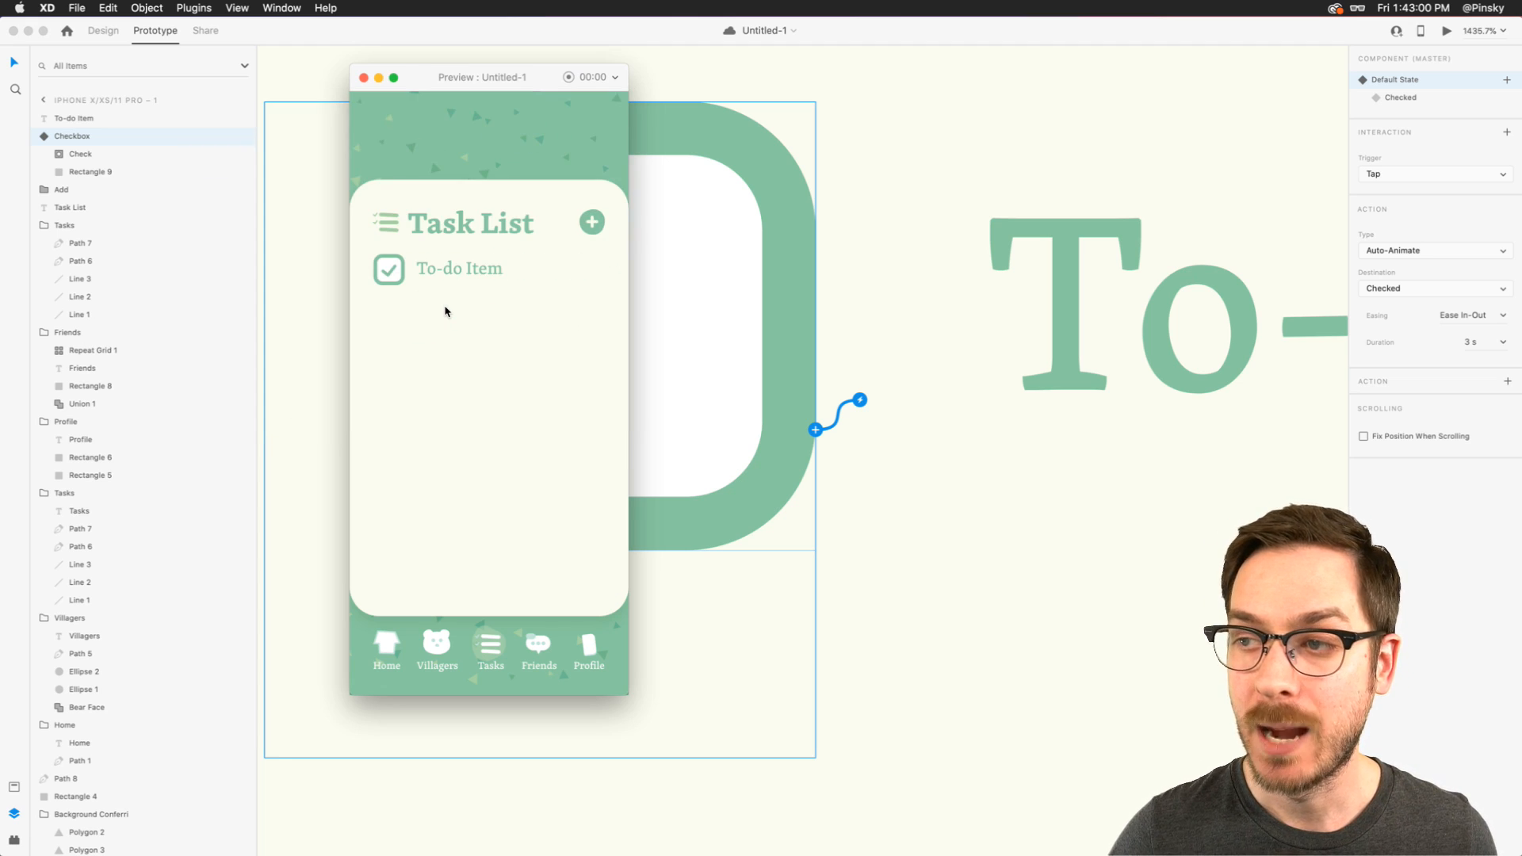
{"action": "key", "text": "super+w"}
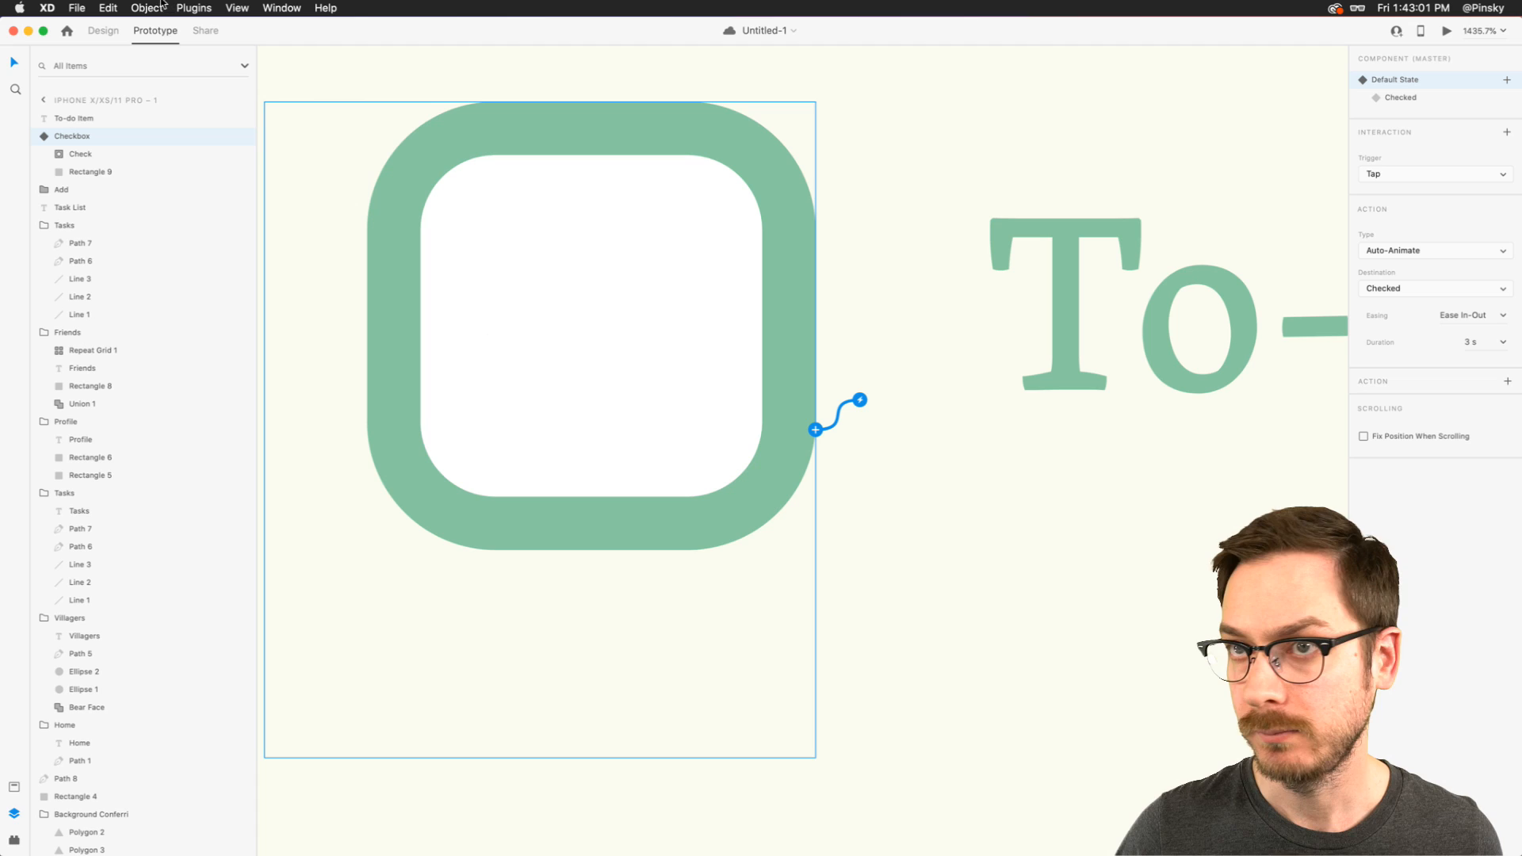
- Shorten the interaction's duration to 0.6 s and preview the faster checkmark animation
{"action": "left_click", "coordinate": [1506, 342]}
{"action": "left_click", "coordinate": [1479, 387]}
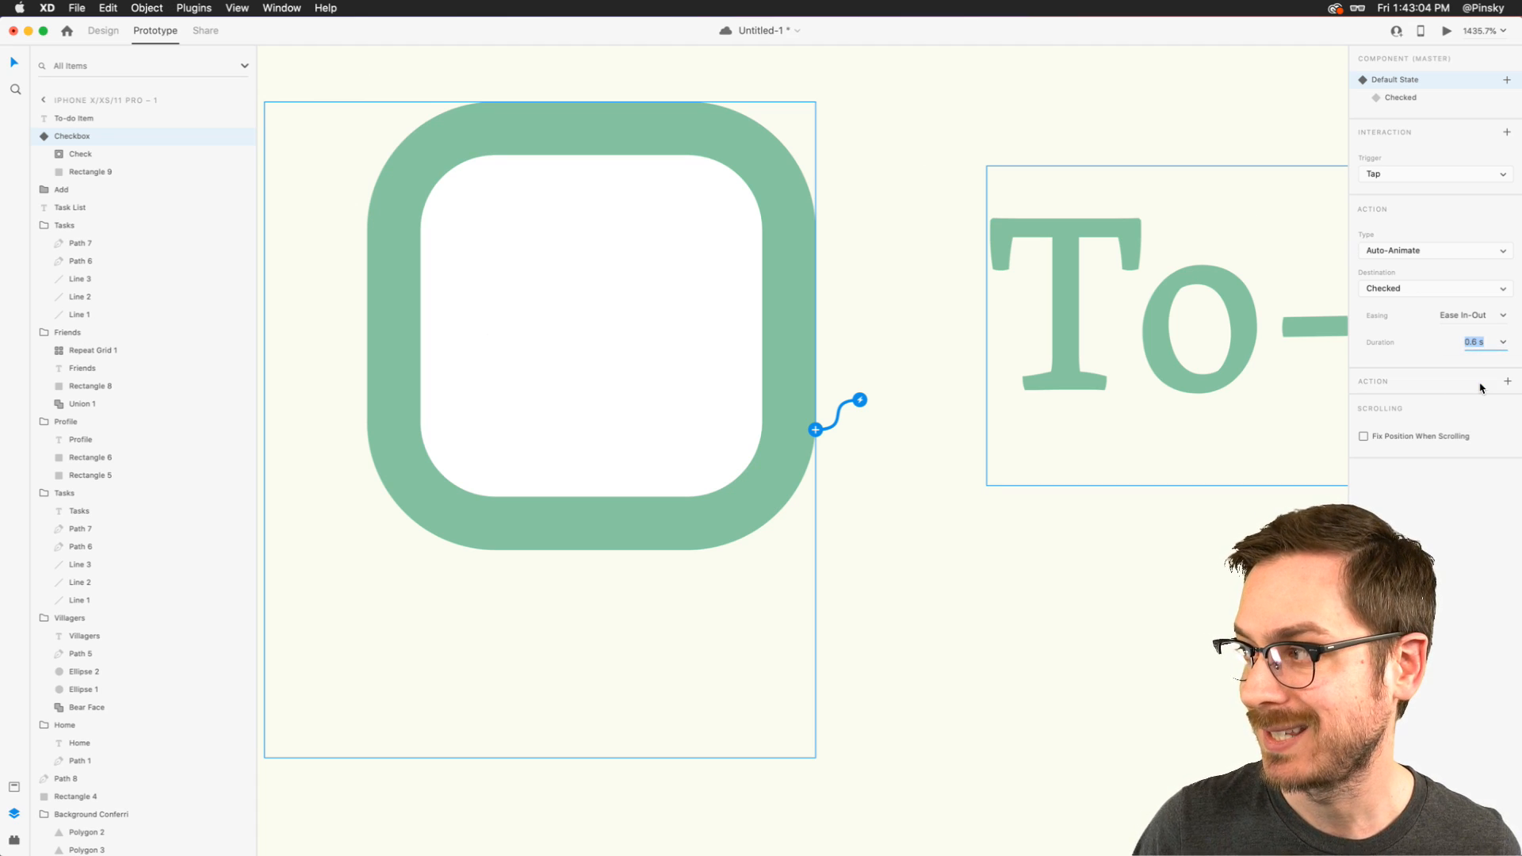
{"action": "left_click", "coordinate": [1447, 31]}
{"action": "key", "text": "alt+super+8"}
{"action": "left_click", "coordinate": [391, 286]}
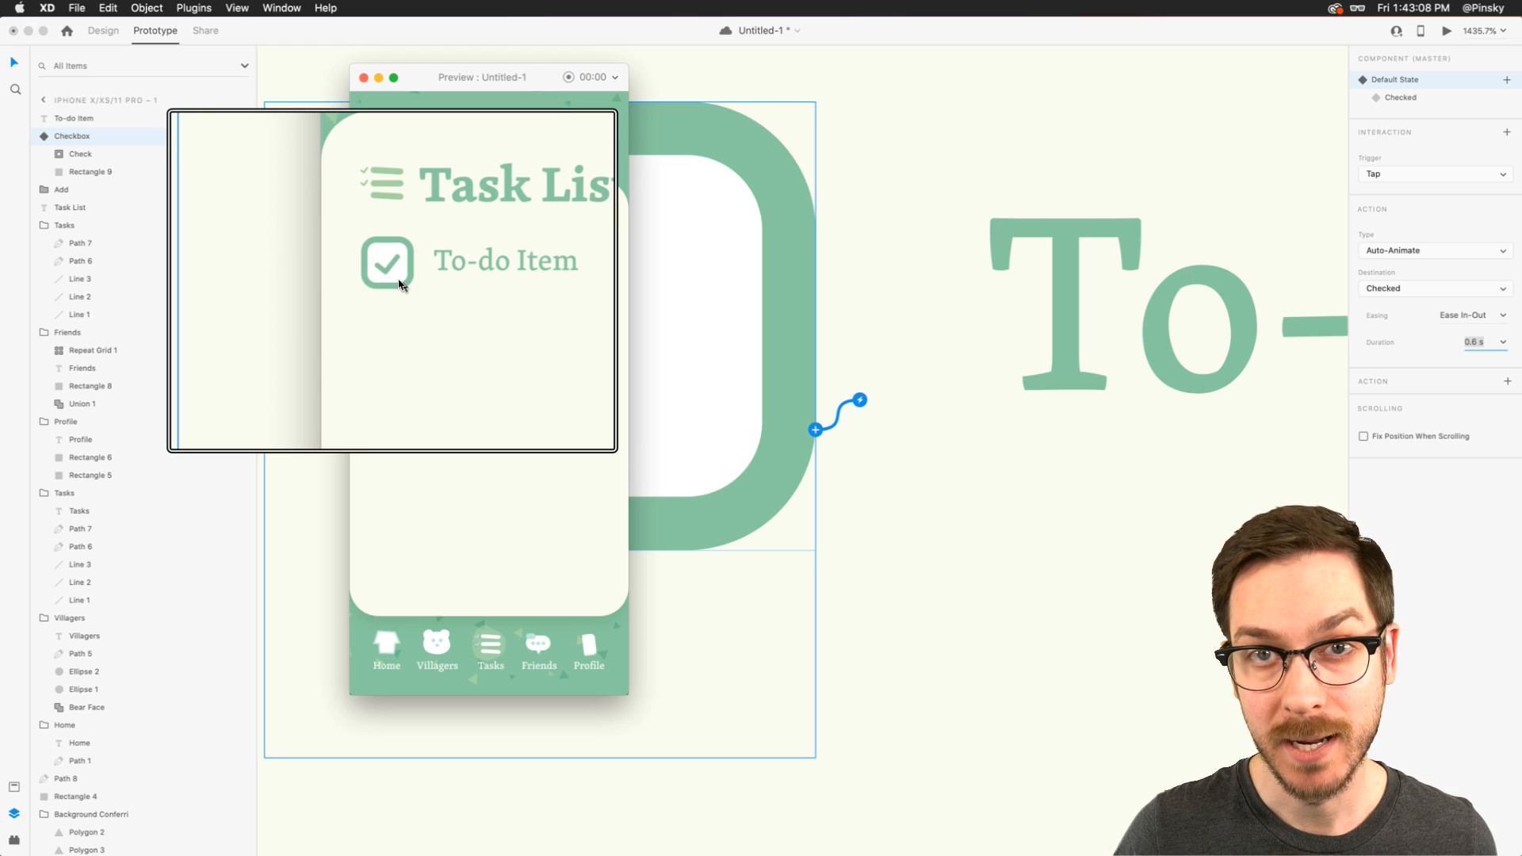
{"action": "key", "text": "super+w"}
{"action": "key", "text": "alt+super+8"}
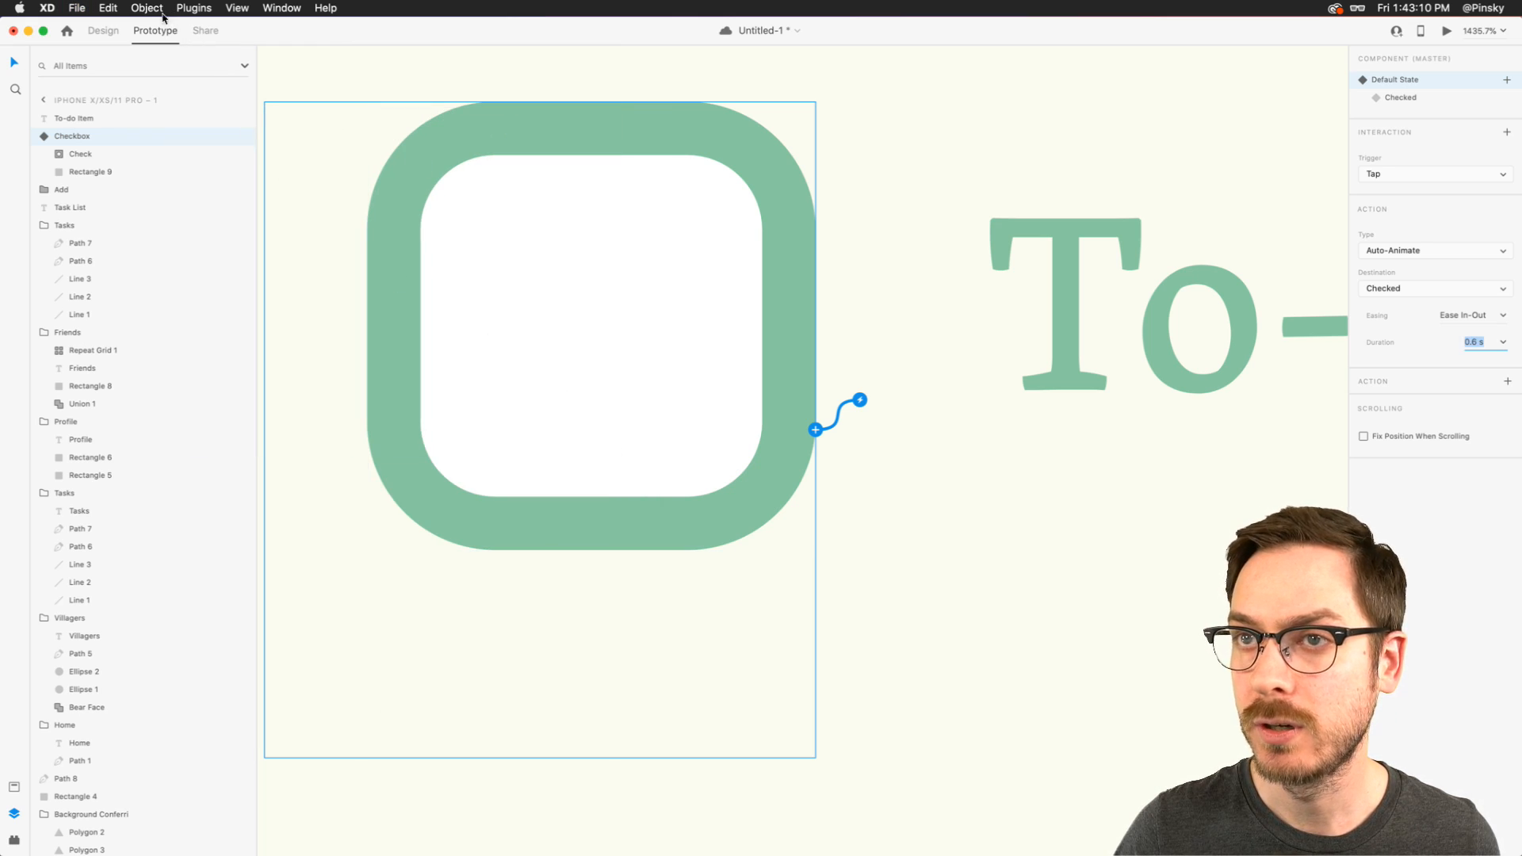
- Set the Checked state's tap interaction to auto-animate back to the Default State
{"action": "left_click", "coordinate": [1396, 99]}
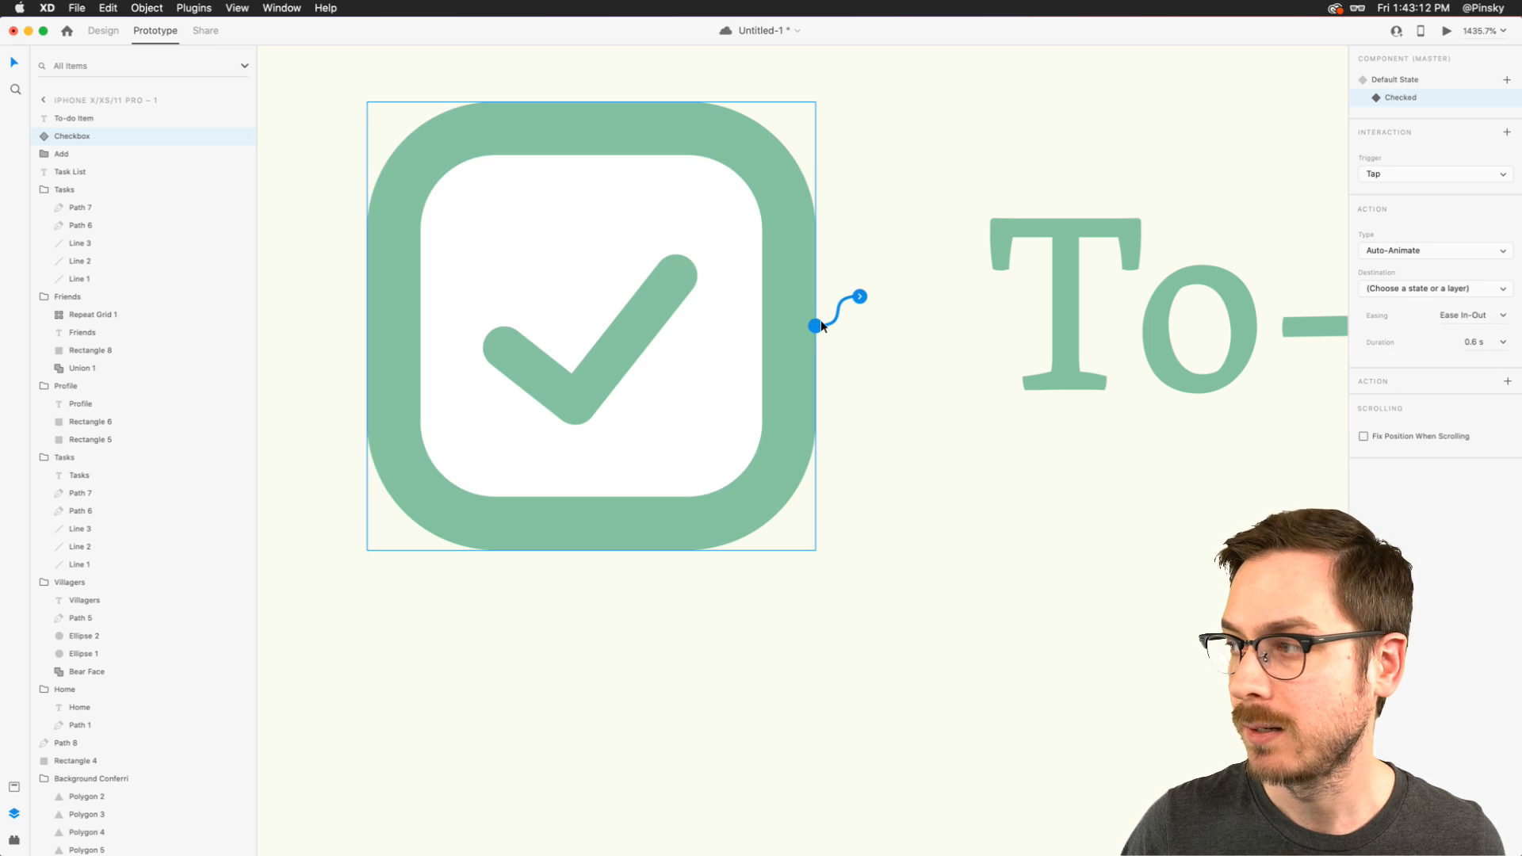
{"action": "left_click", "coordinate": [1393, 288]}
{"action": "left_click", "coordinate": [1396, 309]}
- Preview the prototype, toggle the to-do item's checkbox to test both transitions, and close the preview
{"action": "left_click", "coordinate": [1447, 31]}
{"action": "left_click", "coordinate": [387, 272]}
{"action": "left_click", "coordinate": [395, 282]}
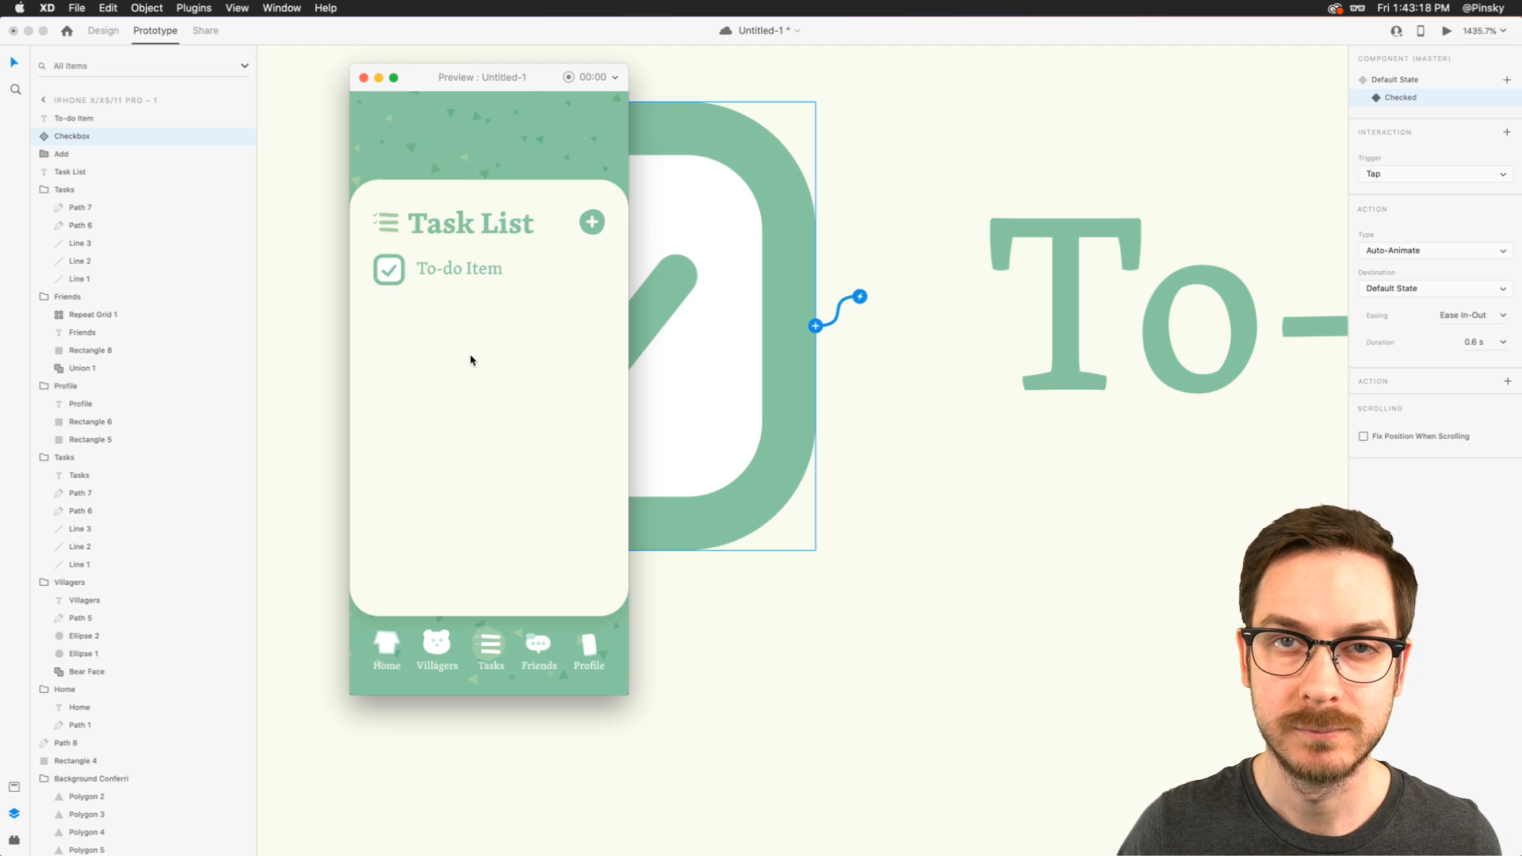
{"action": "key", "text": "super+w"}
{"action": "key", "text": "super+1"}
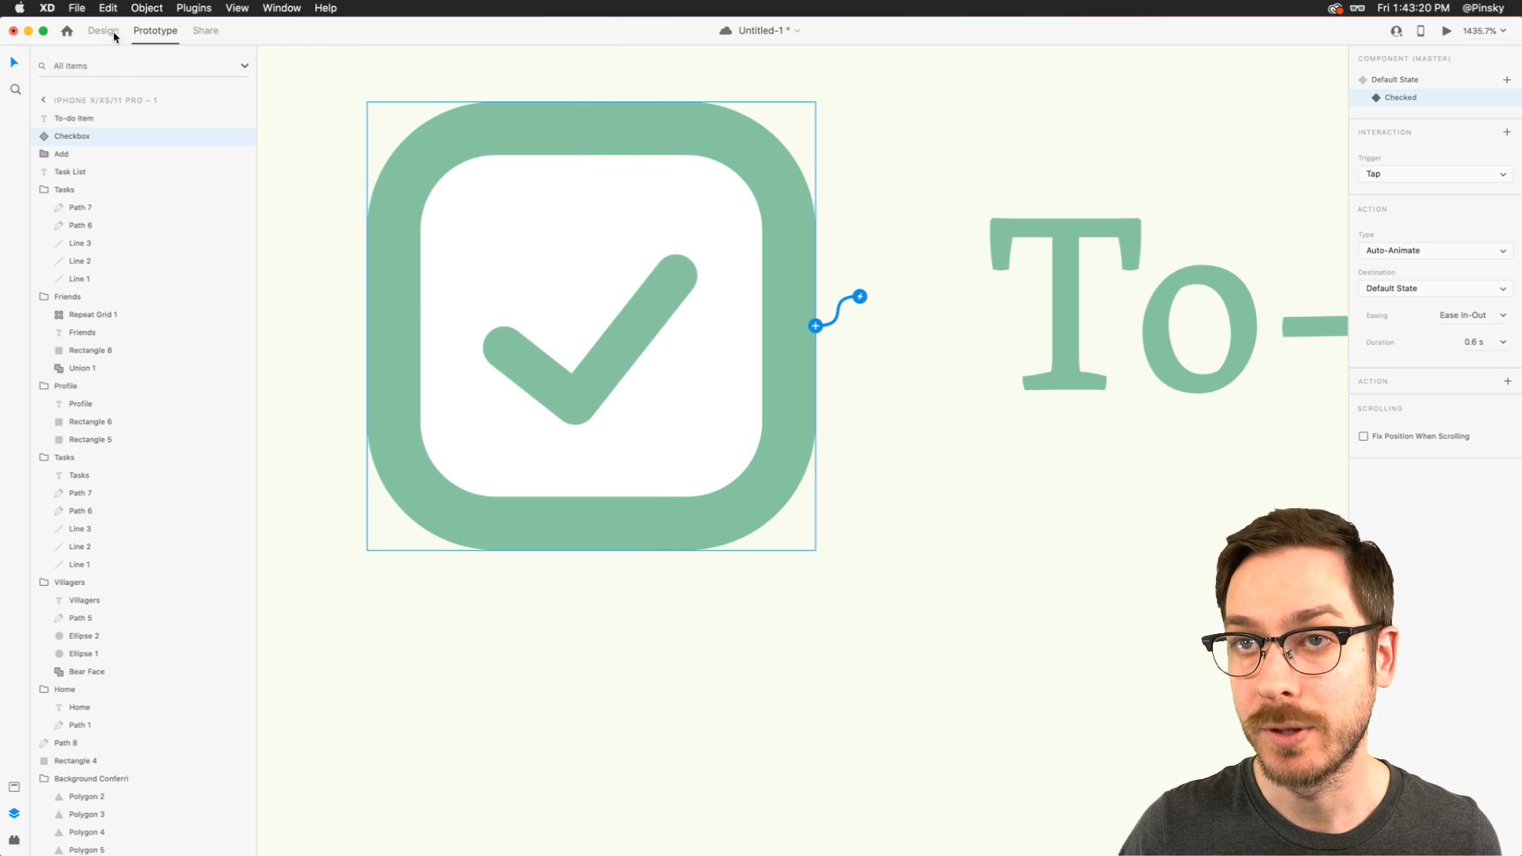
- Return the checkbox component to its Default State in Design mode and move it with the to-do text down to Y 233
{"action": "scroll", "coordinate": [672, 420], "scroll_direction": "down", "scroll_amount": 10}
{"action": "scroll", "coordinate": [672, 420], "scroll_direction": "right", "scroll_amount": 3}
{"action": "scroll", "coordinate": [672, 420], "scroll_direction": "down", "scroll_amount": 8}
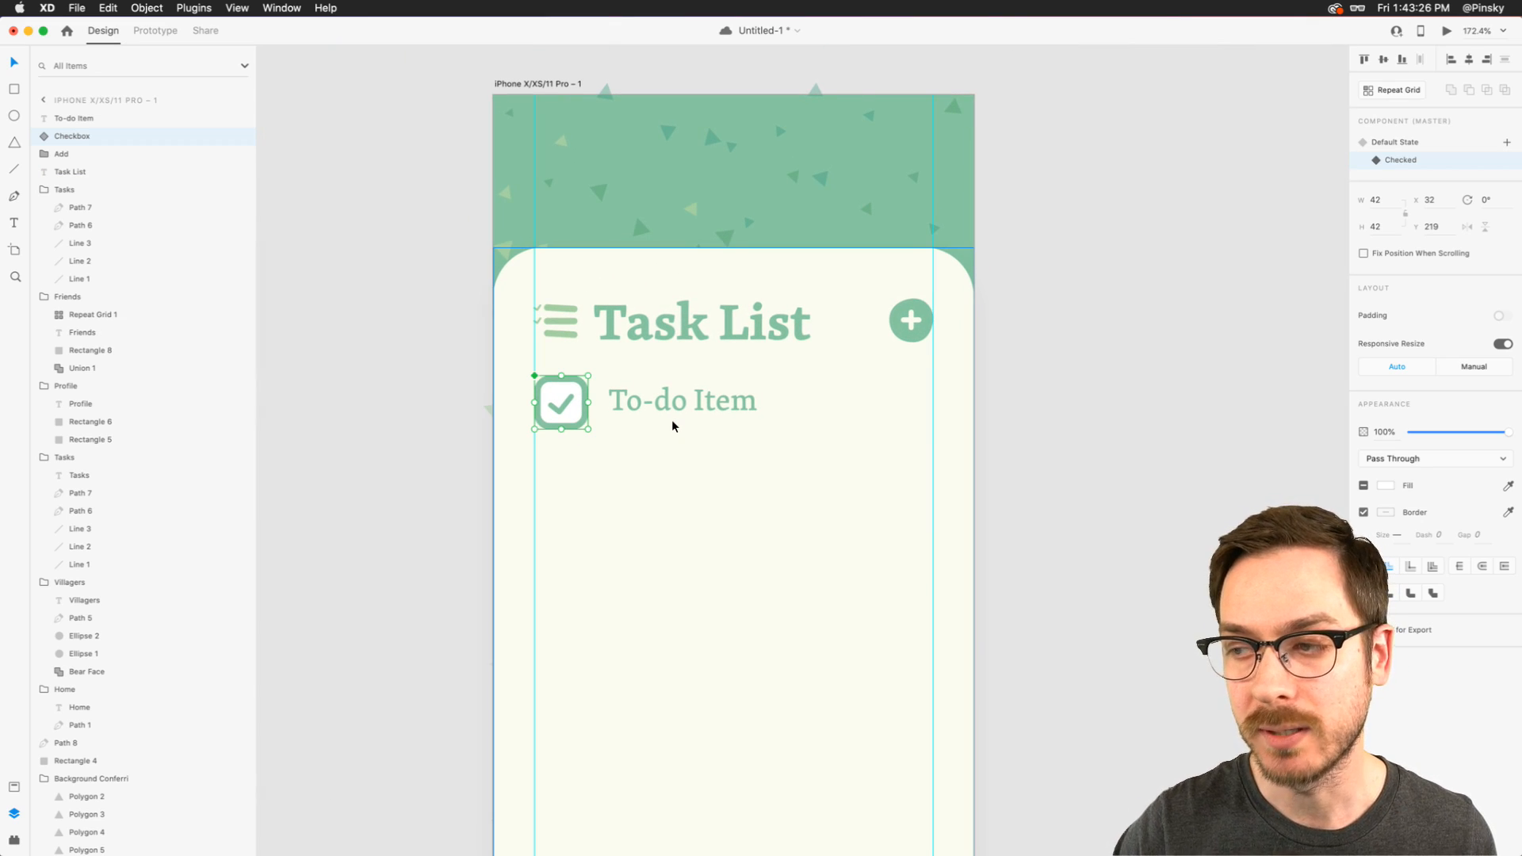
{"action": "left_click", "coordinate": [1393, 142]}
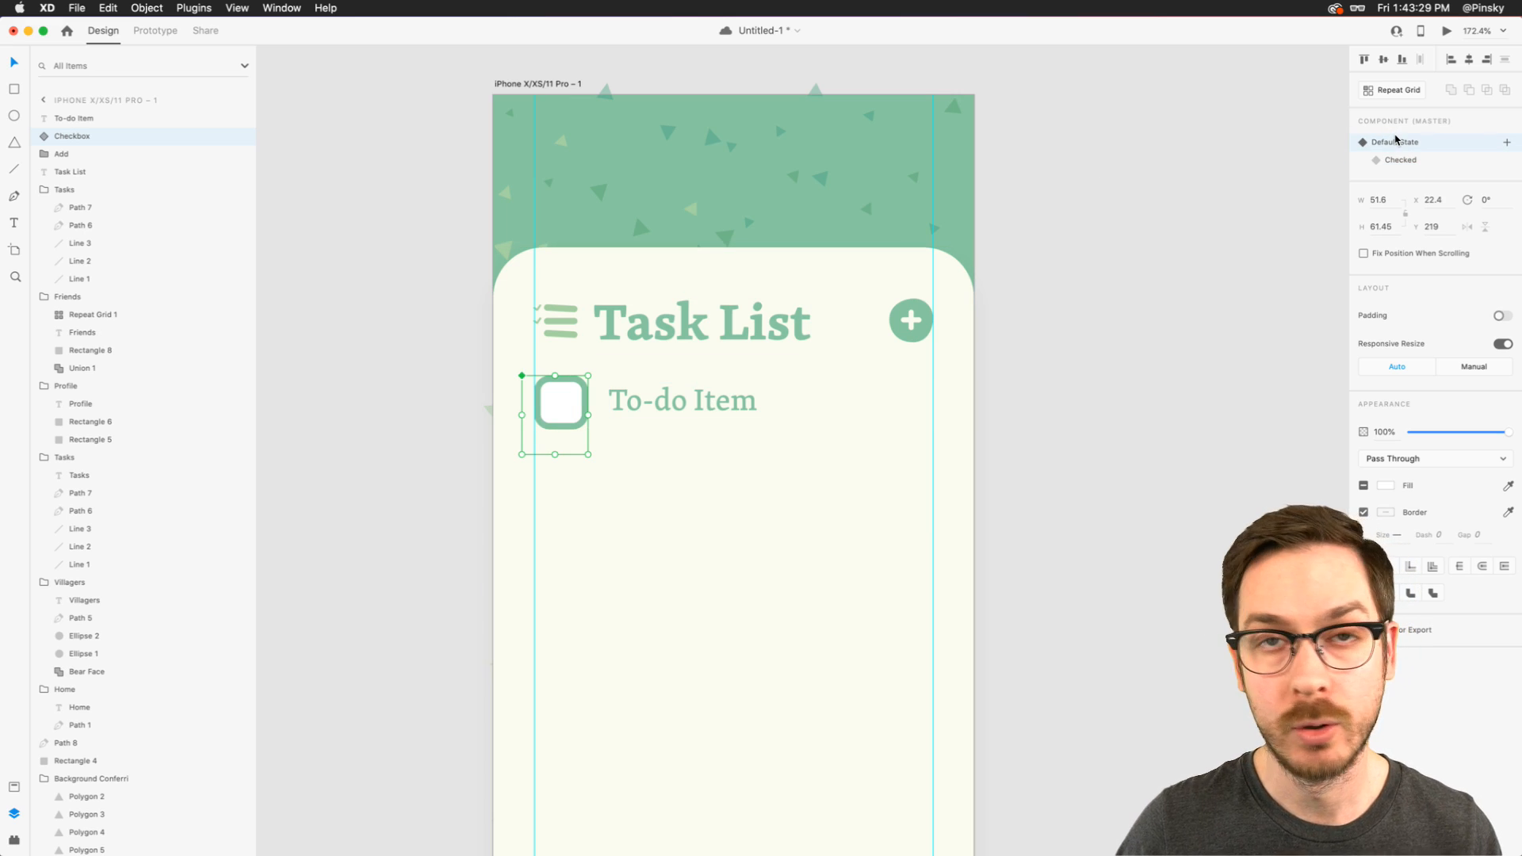
{"action": "left_click", "coordinate": [688, 406], "text": "shift"}
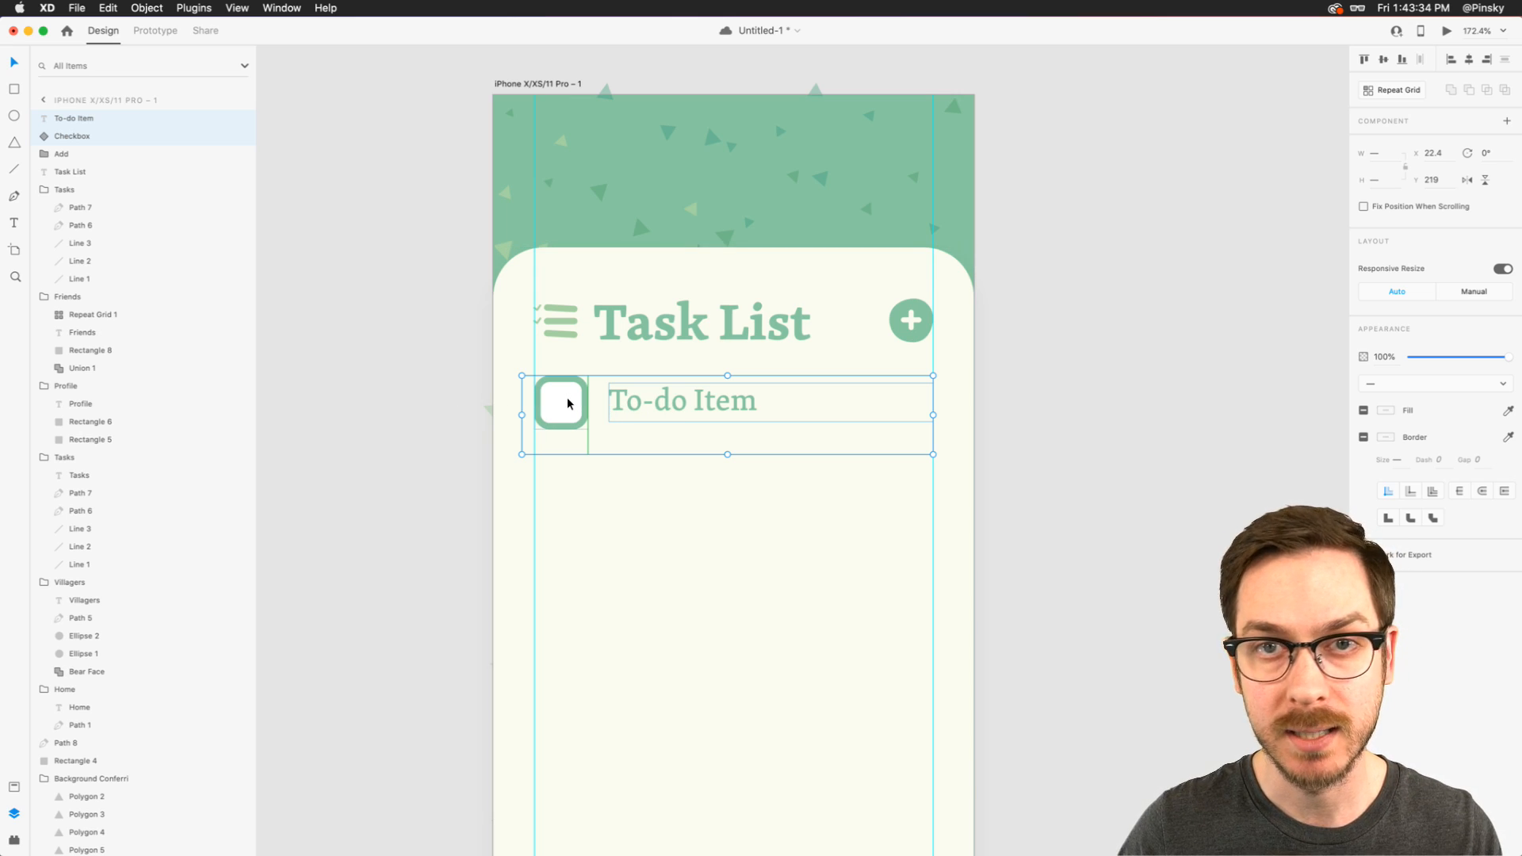
{"action": "left_click_drag", "start_coordinate": [686, 401], "coordinate": [687, 417]}
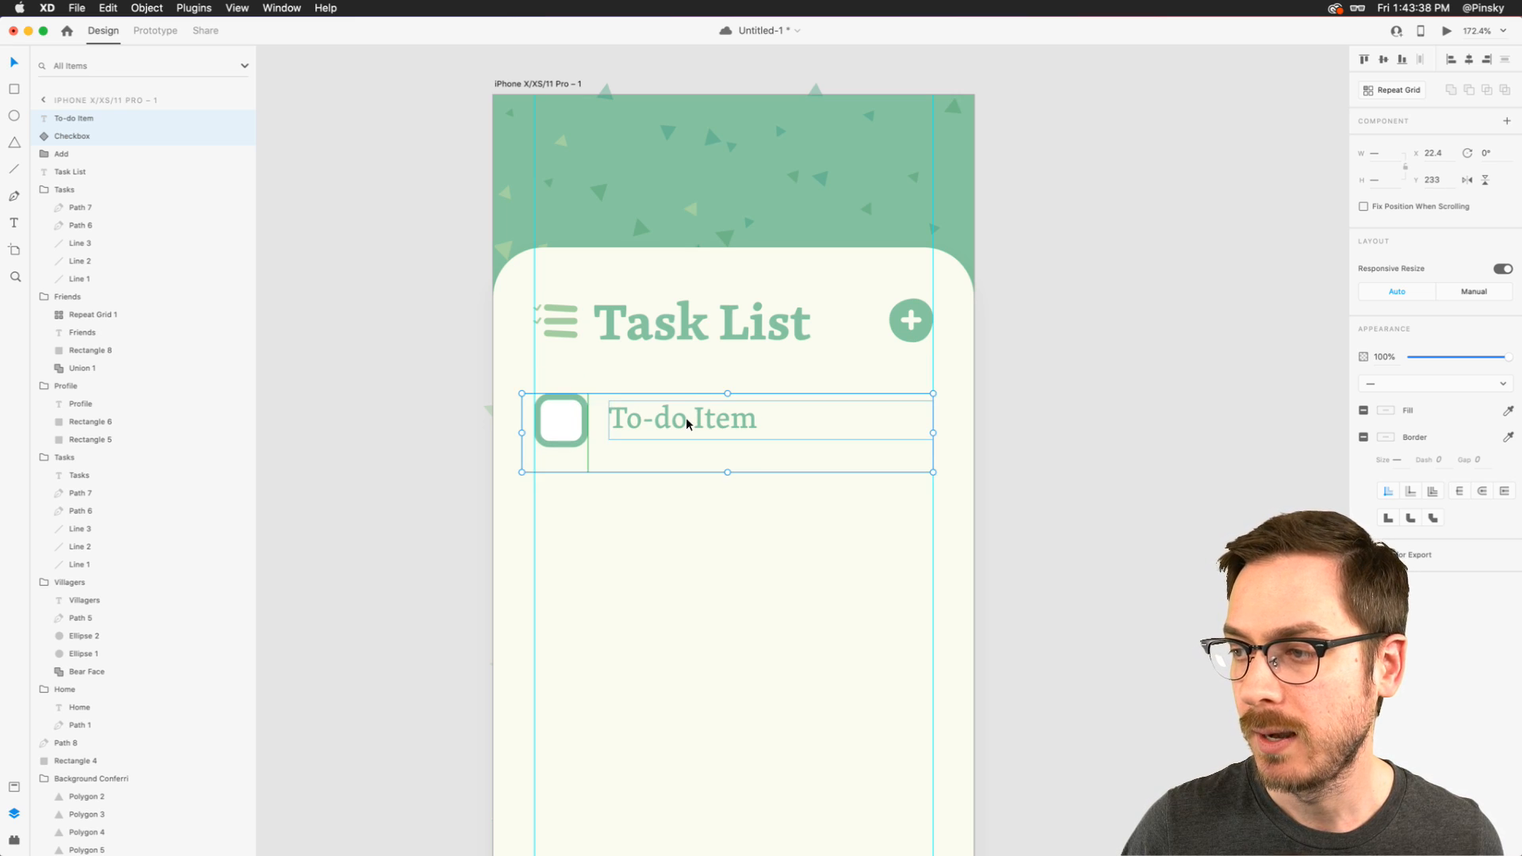
- Turn the checkbox and to-do text into a vertical repeat grid of six rows, tightening the row gap to a grid height of about 431
{"action": "scroll", "coordinate": [687, 416], "scroll_direction": "down", "scroll_amount": 3}
{"action": "scroll", "coordinate": [687, 416], "scroll_direction": "right", "scroll_amount": 2}
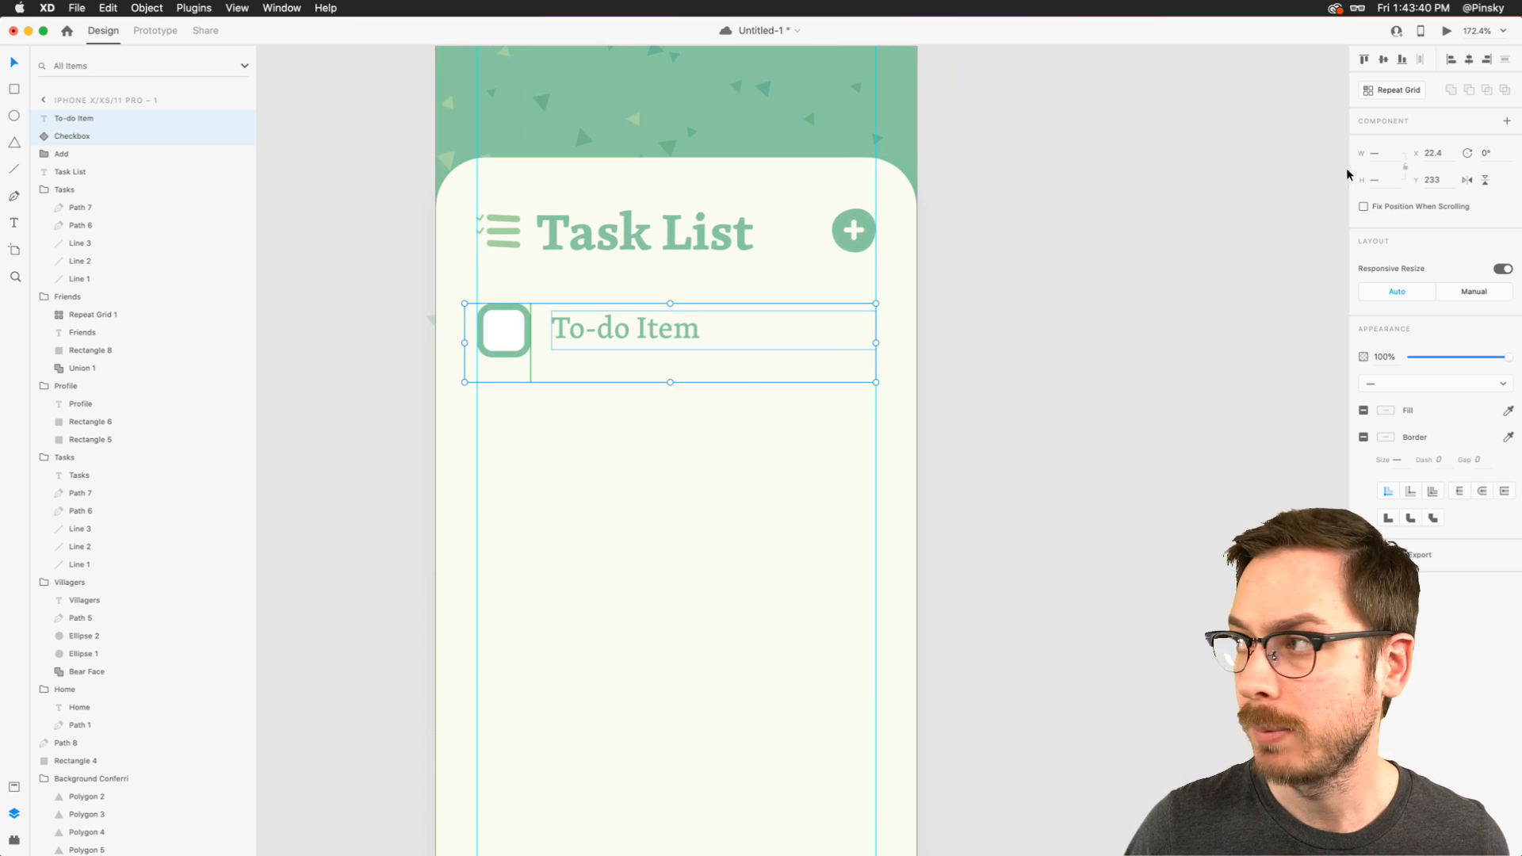
{"action": "left_click", "coordinate": [1419, 93]}
{"action": "left_click_drag", "start_coordinate": [670, 382], "coordinate": [669, 773]}
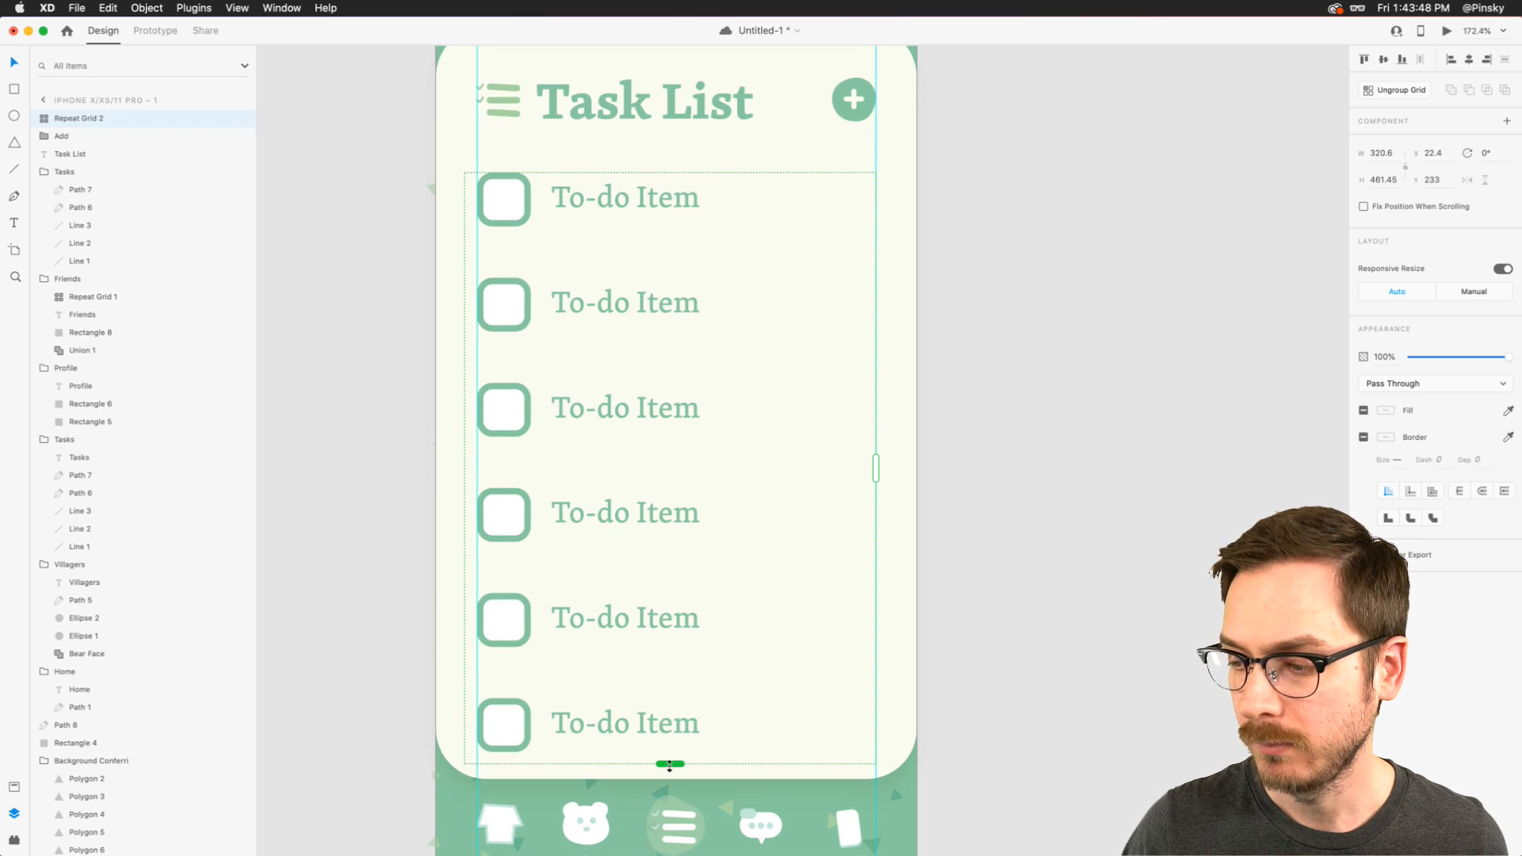
{"action": "left_click_drag", "start_coordinate": [618, 574], "coordinate": [619, 542]}
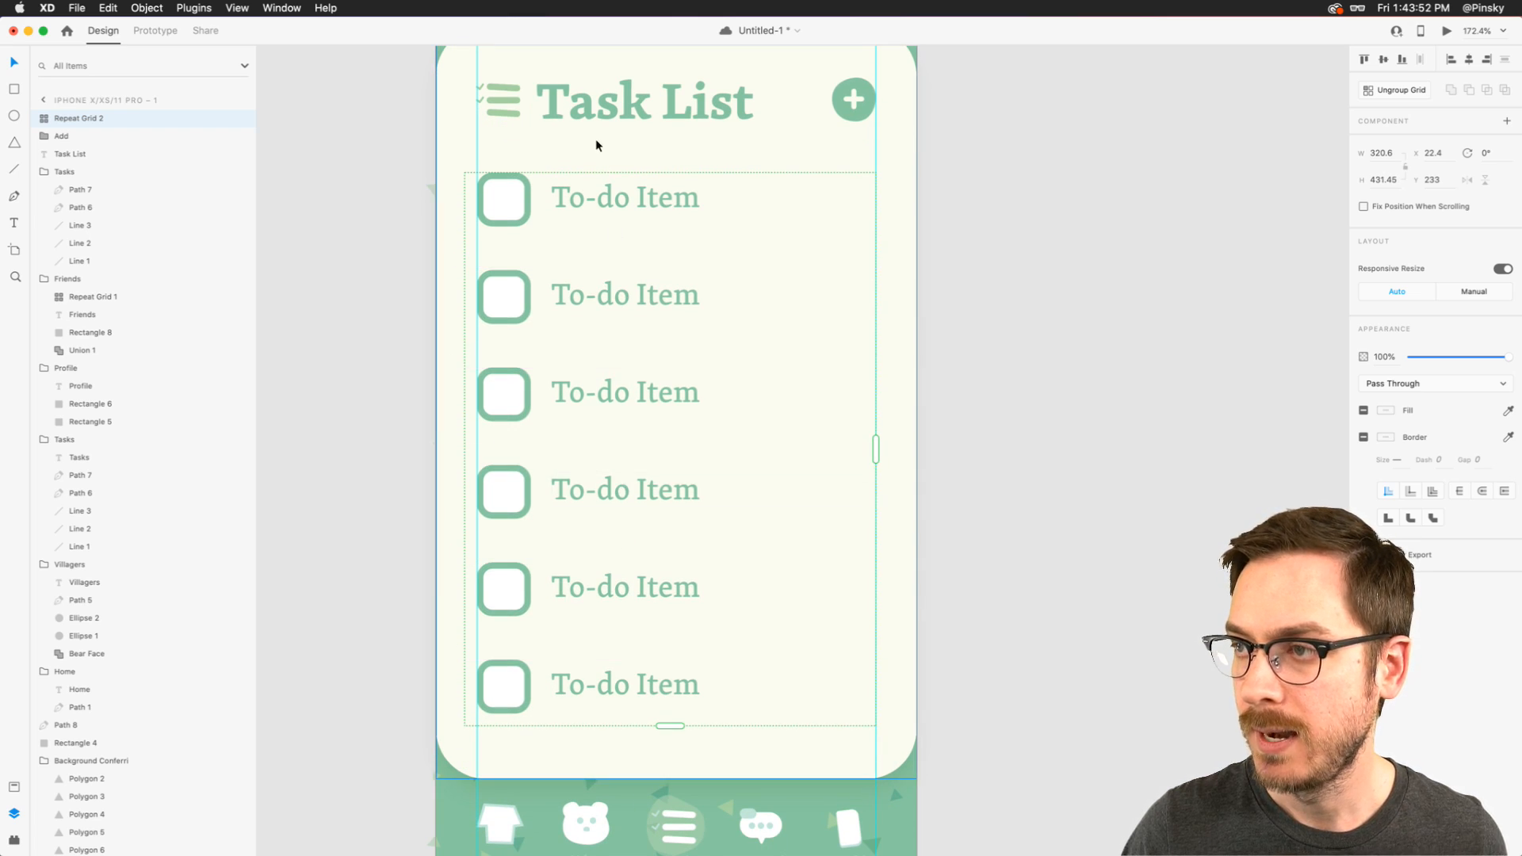
- Change the first to-do item's text in the repeat grid to "Move my house"
{"action": "double_click", "coordinate": [590, 198]}
{"action": "double_click", "coordinate": [589, 198]}
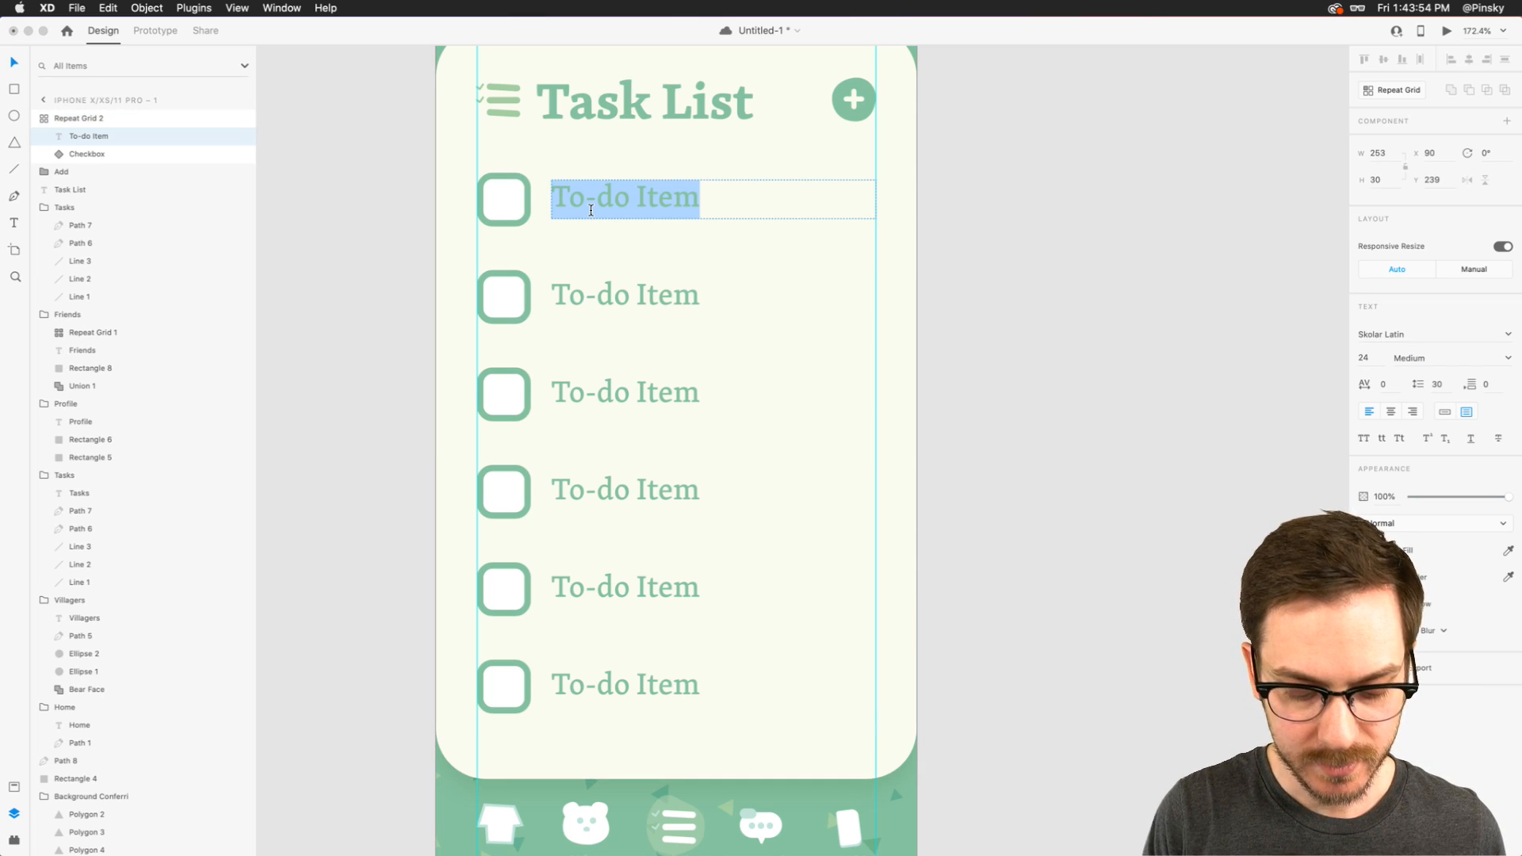
{"action": "type", "text": "Move my "}
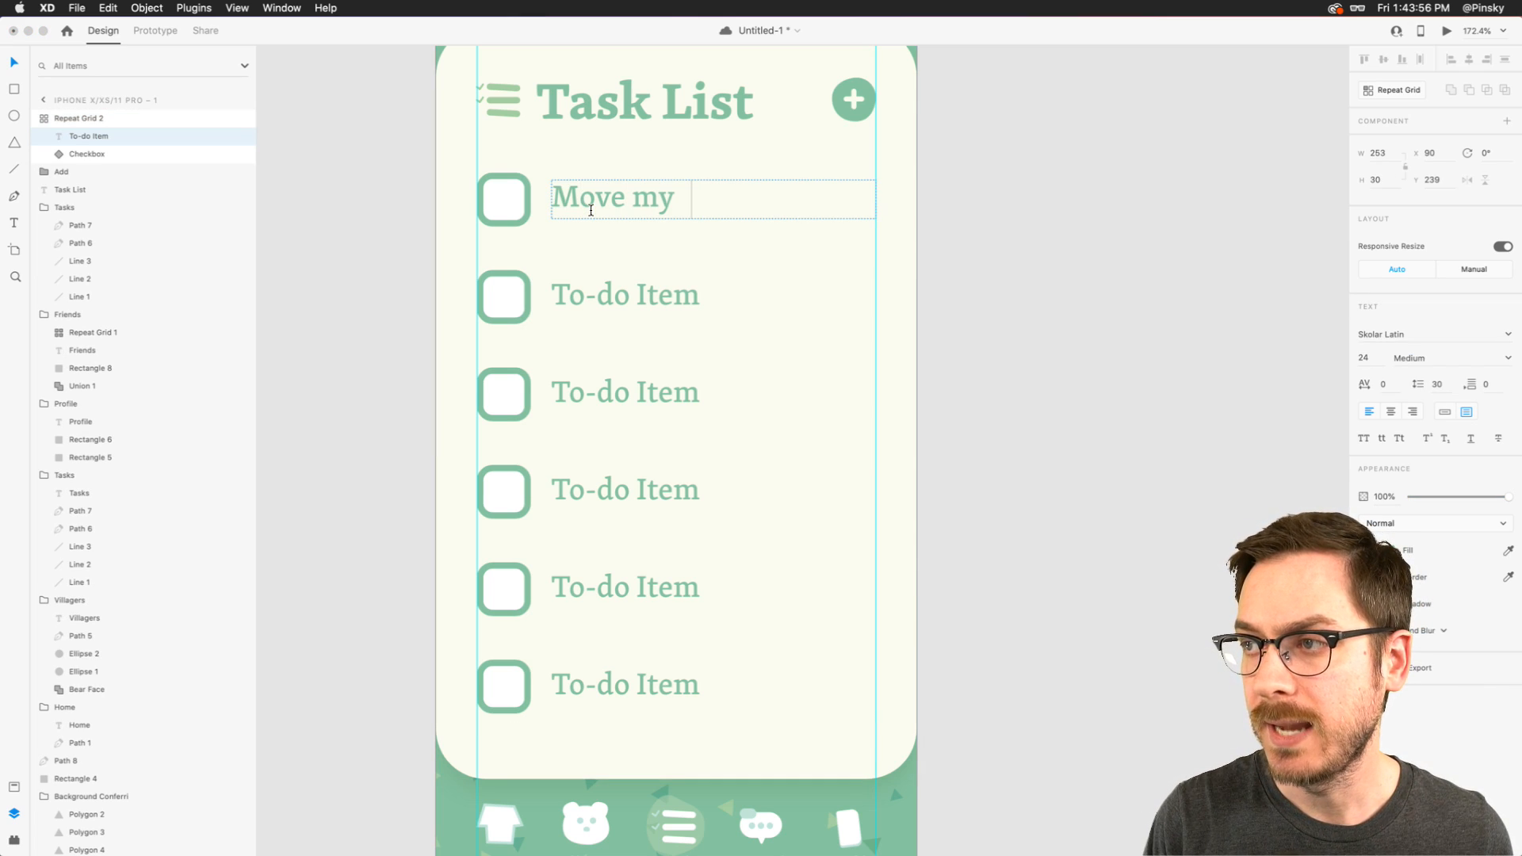
{"action": "type", "text": "hopuse"}
{"action": "key", "text": "BackSpace"}
{"action": "key", "text": "BackSpace"}
{"action": "key", "text": "BackSpace"}
{"action": "key", "text": "BackSpace"}
{"action": "type", "text": "use"}
{"action": "key", "text": "Escape"}
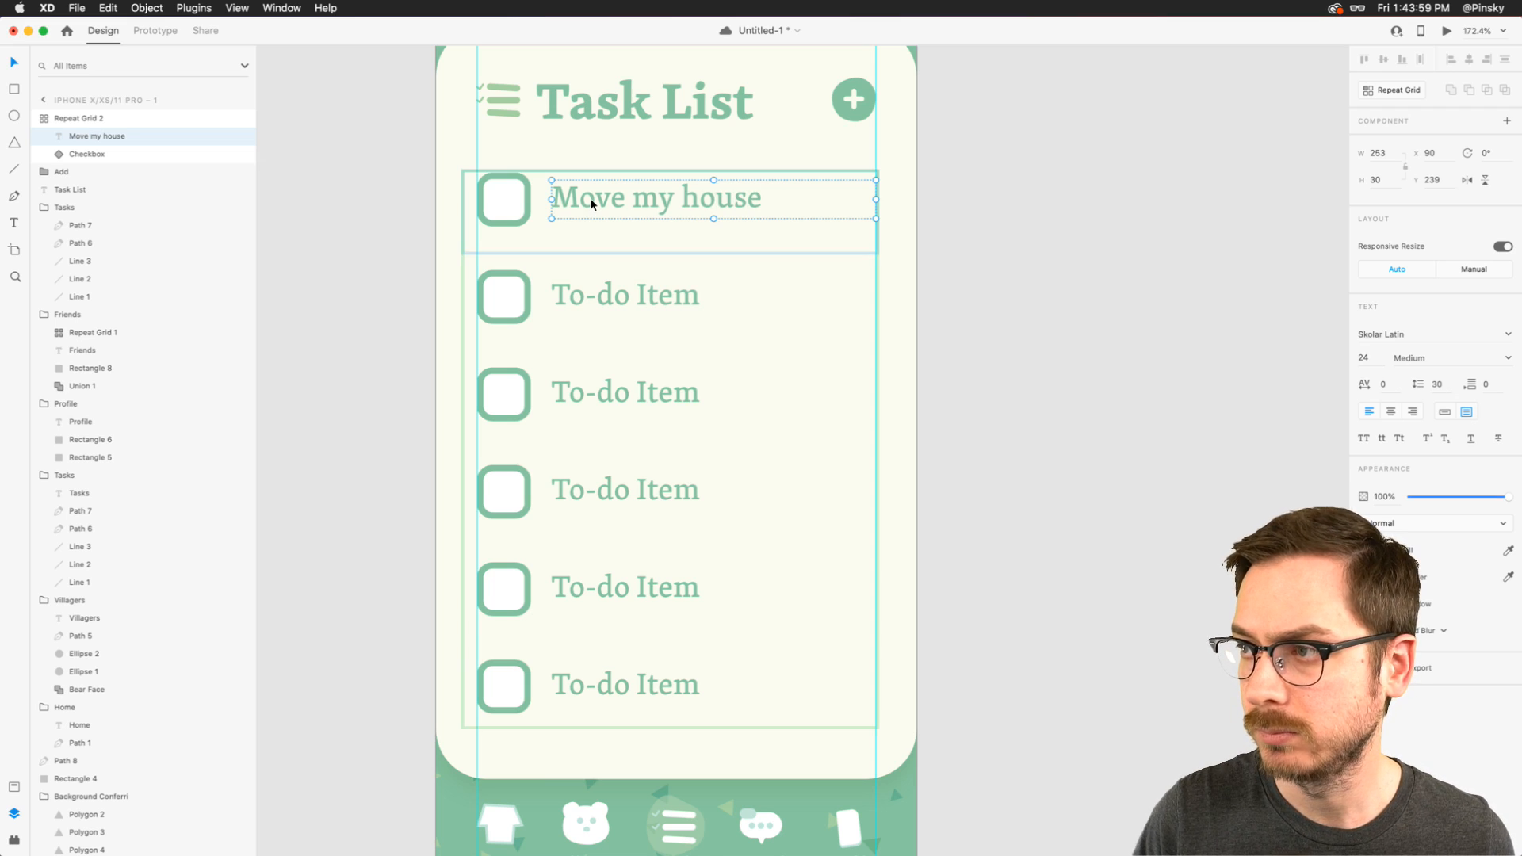
- Change the second to-do item's text to "Plant new flowers" and the third's to "Bother Tom"
{"action": "double_click", "coordinate": [594, 290]}
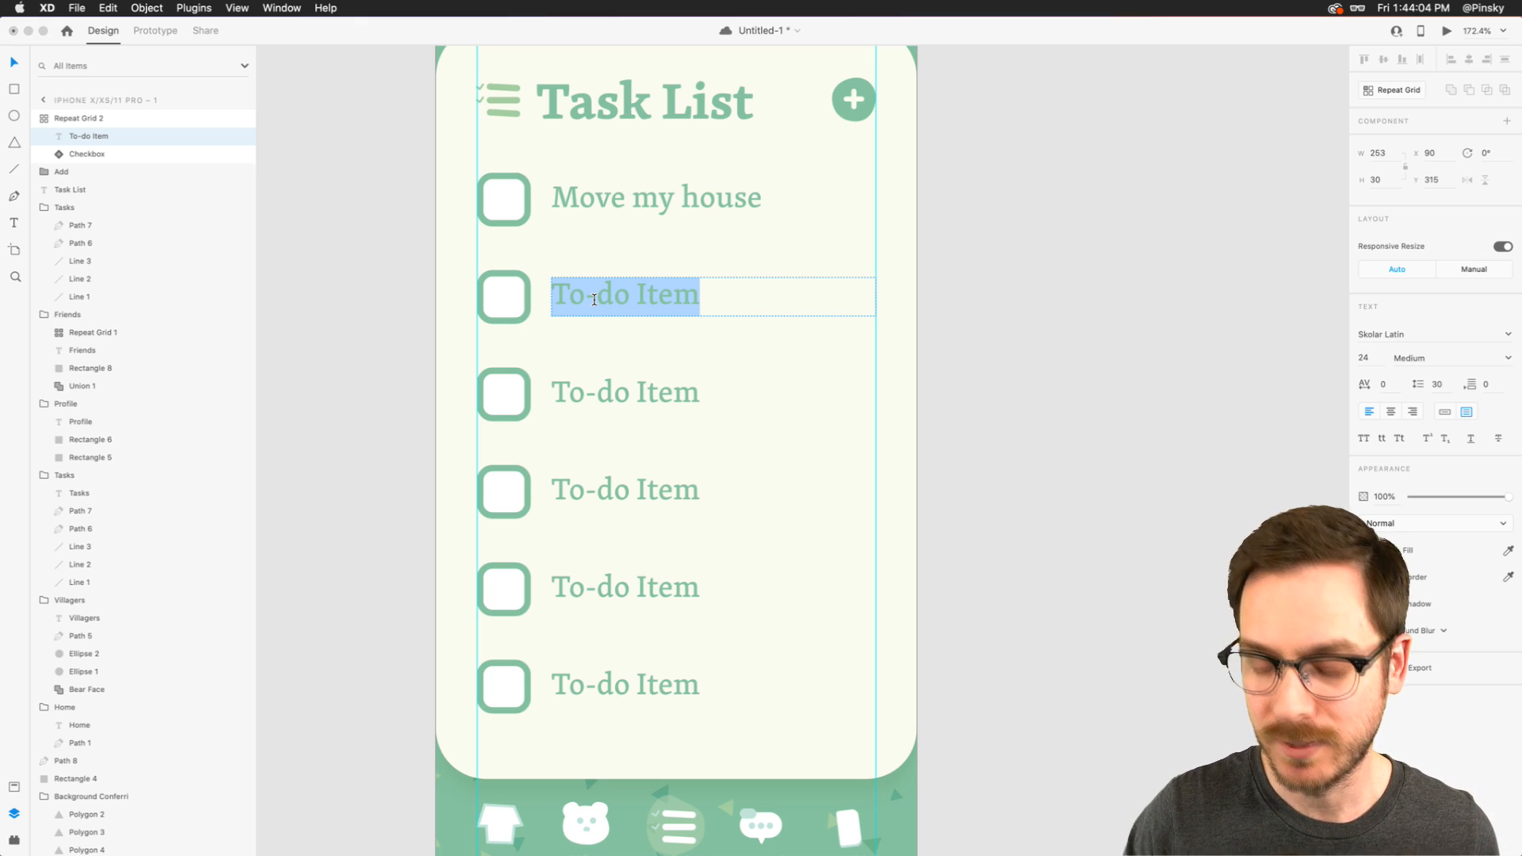
{"action": "type", "text": "Plant new "}
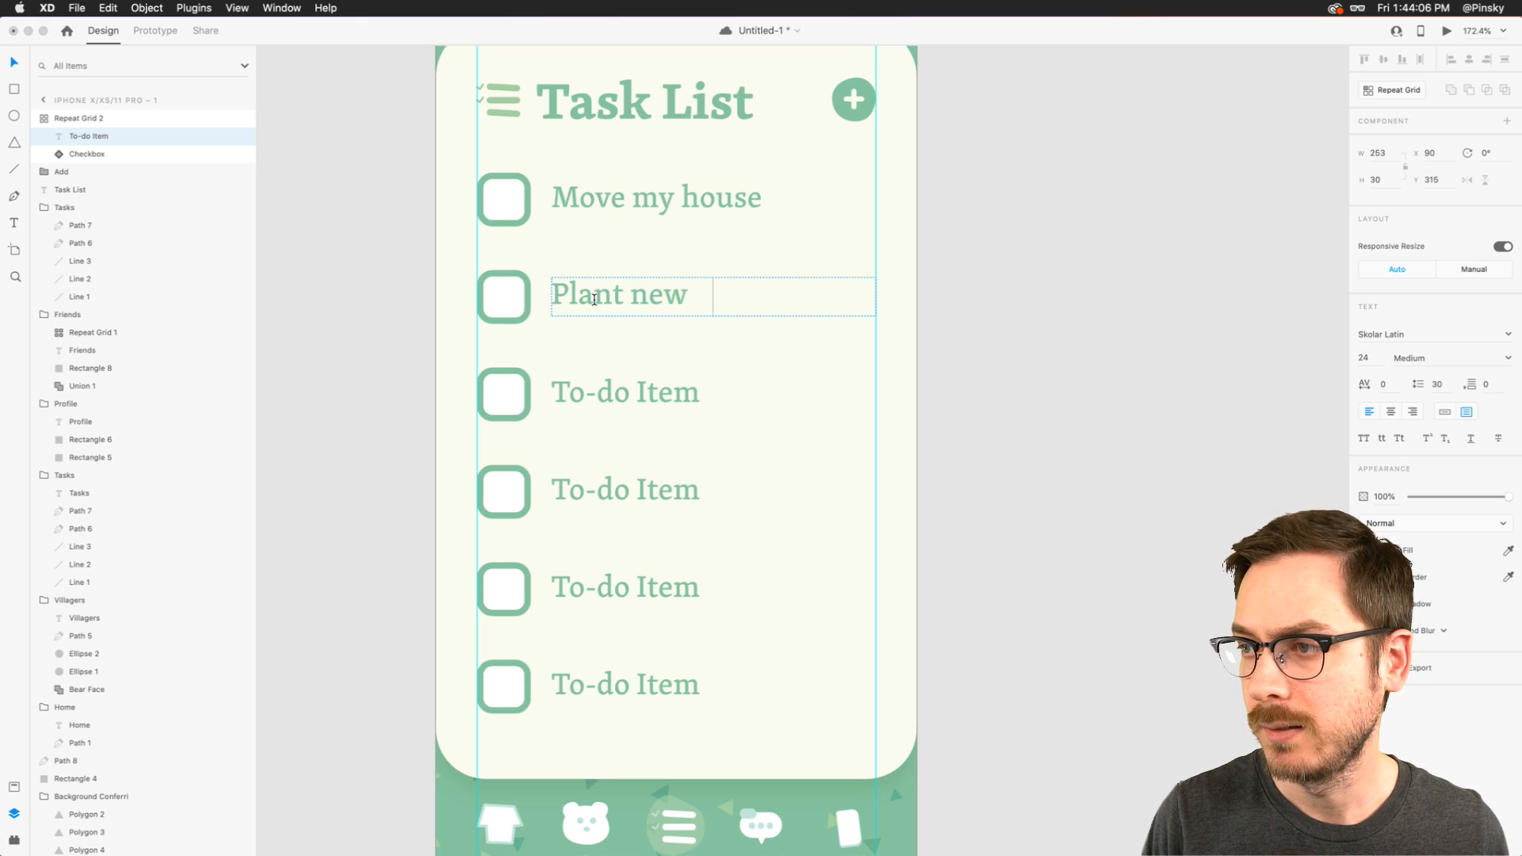
{"action": "type", "text": "flowers"}
{"action": "key", "text": "Escape"}
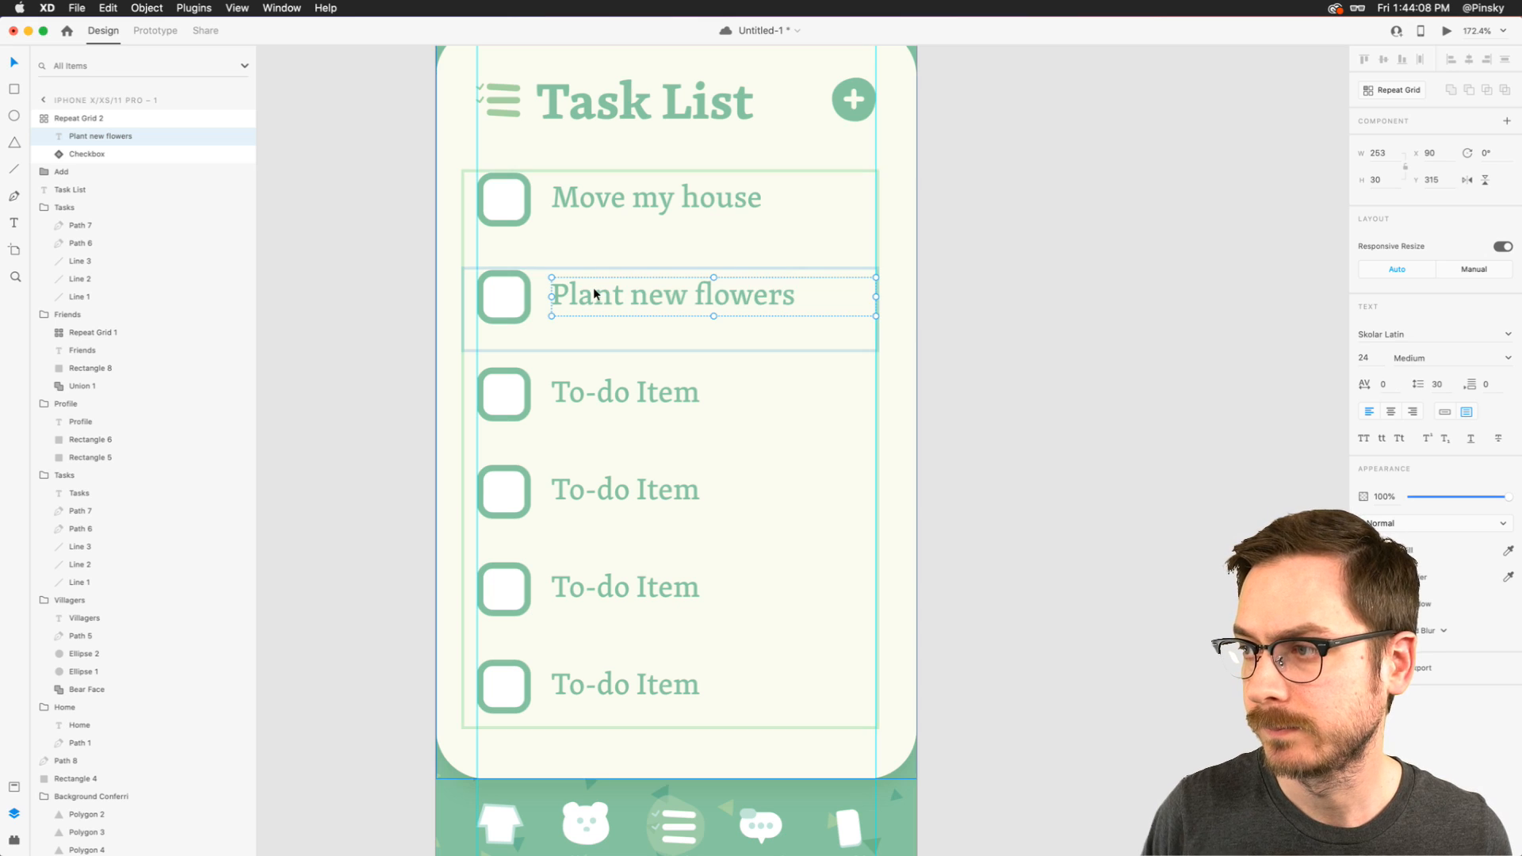
{"action": "double_click", "coordinate": [588, 392]}
{"action": "type", "text": "Bother Tom"}
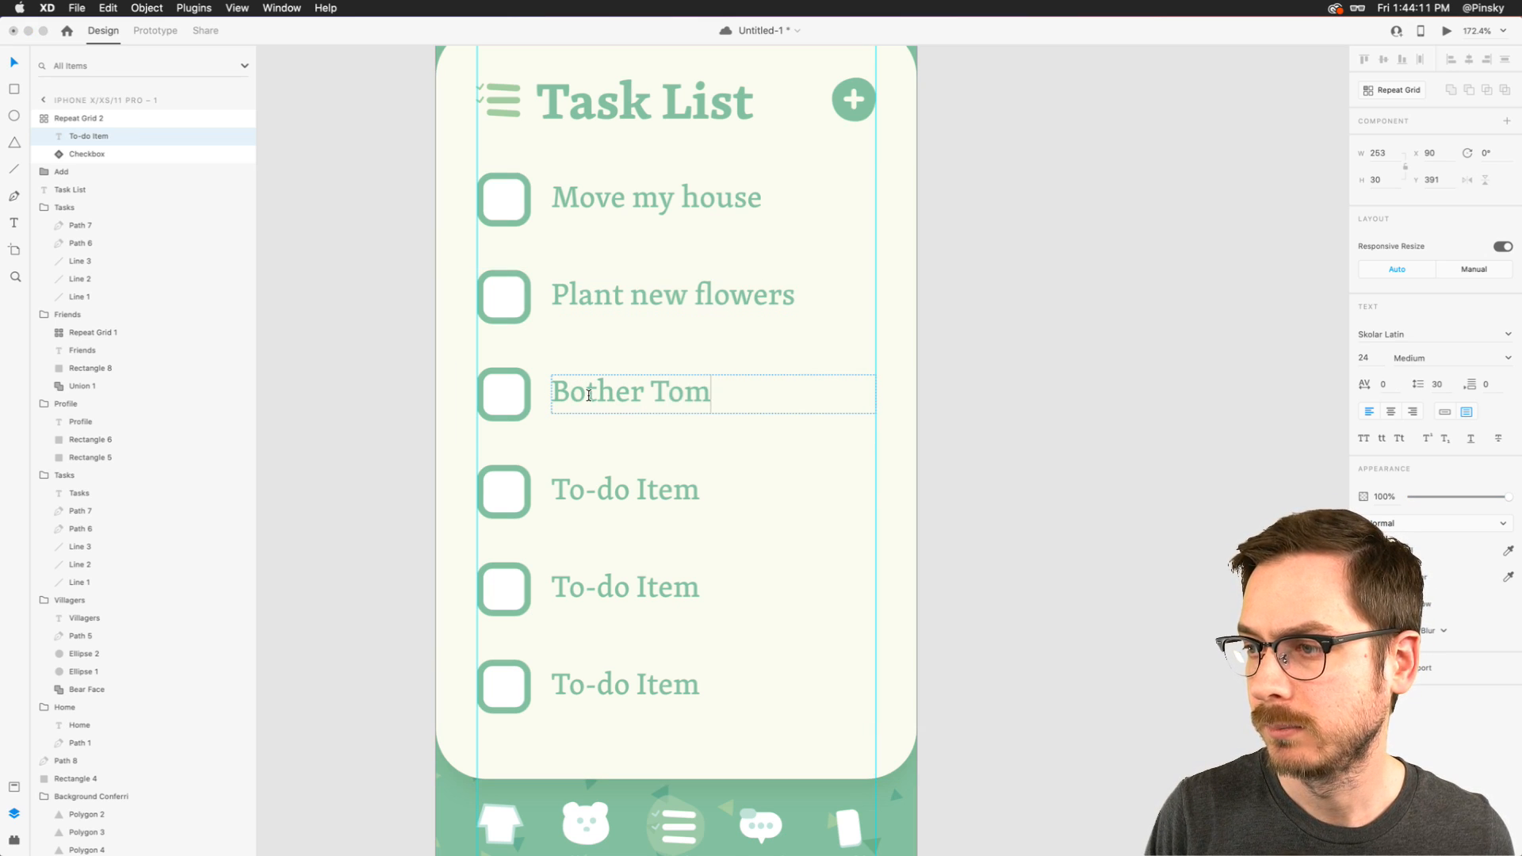
{"action": "key", "text": "Escape"}
- Change the fourth to-do item's text to "Give fossils to Blathers"
{"action": "double_click", "coordinate": [597, 503]}
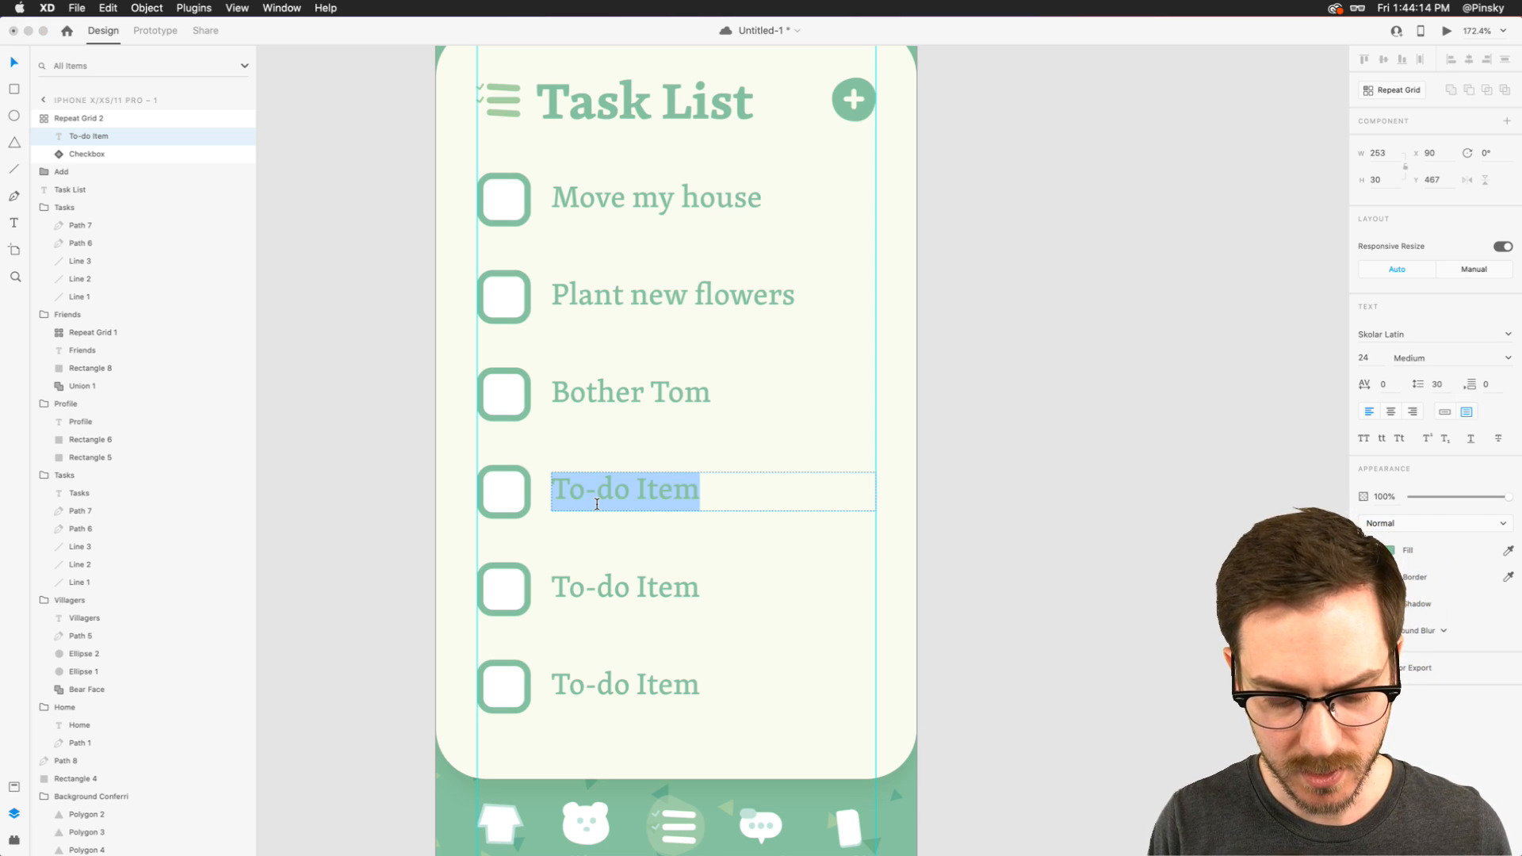
{"action": "type", "text": "Give fo"}
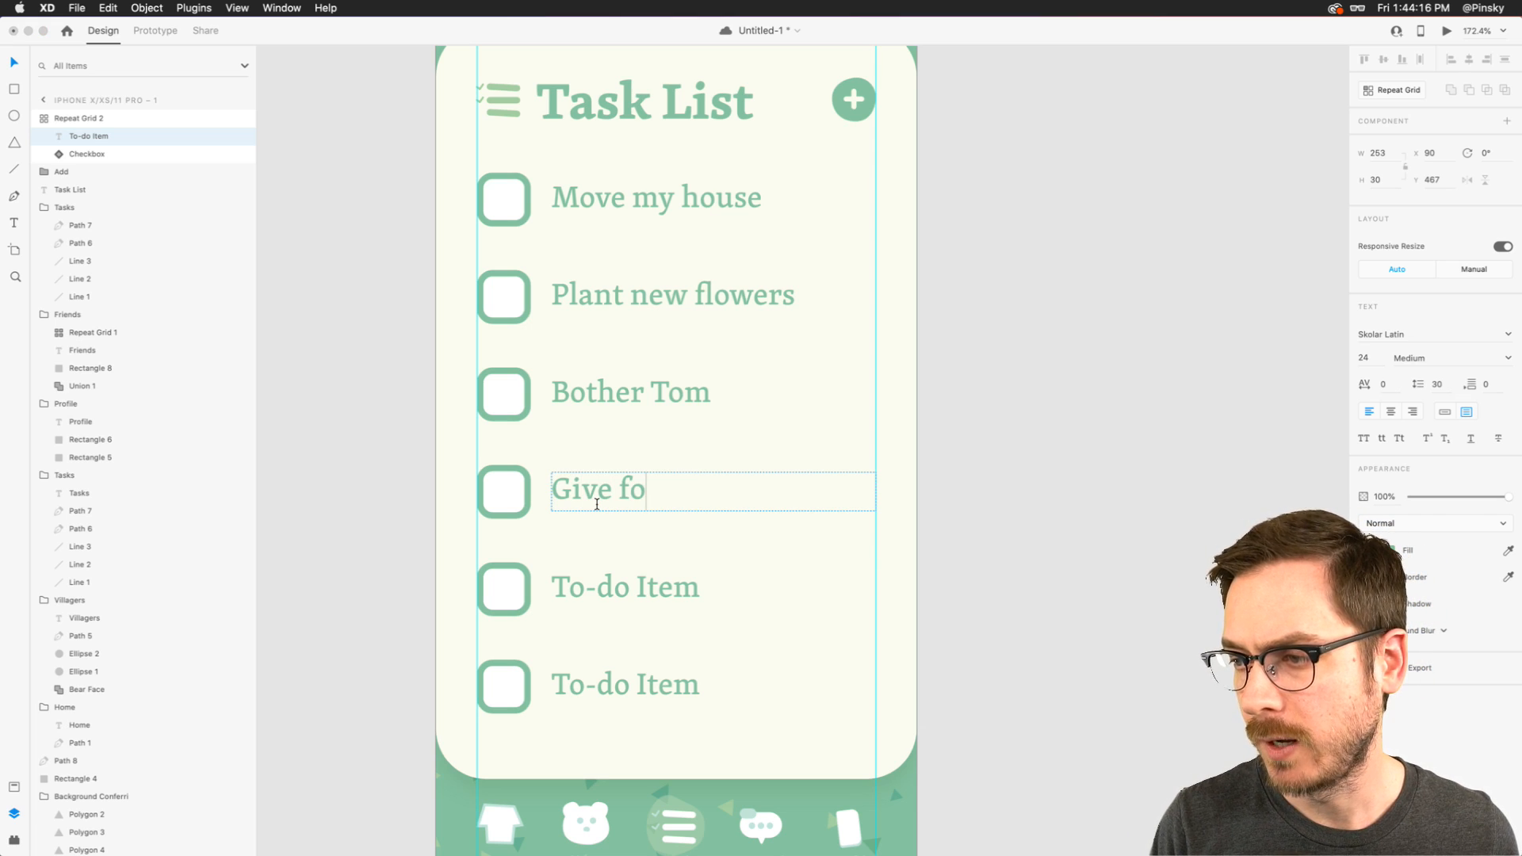
{"action": "type", "text": "ssils to Blathers"}
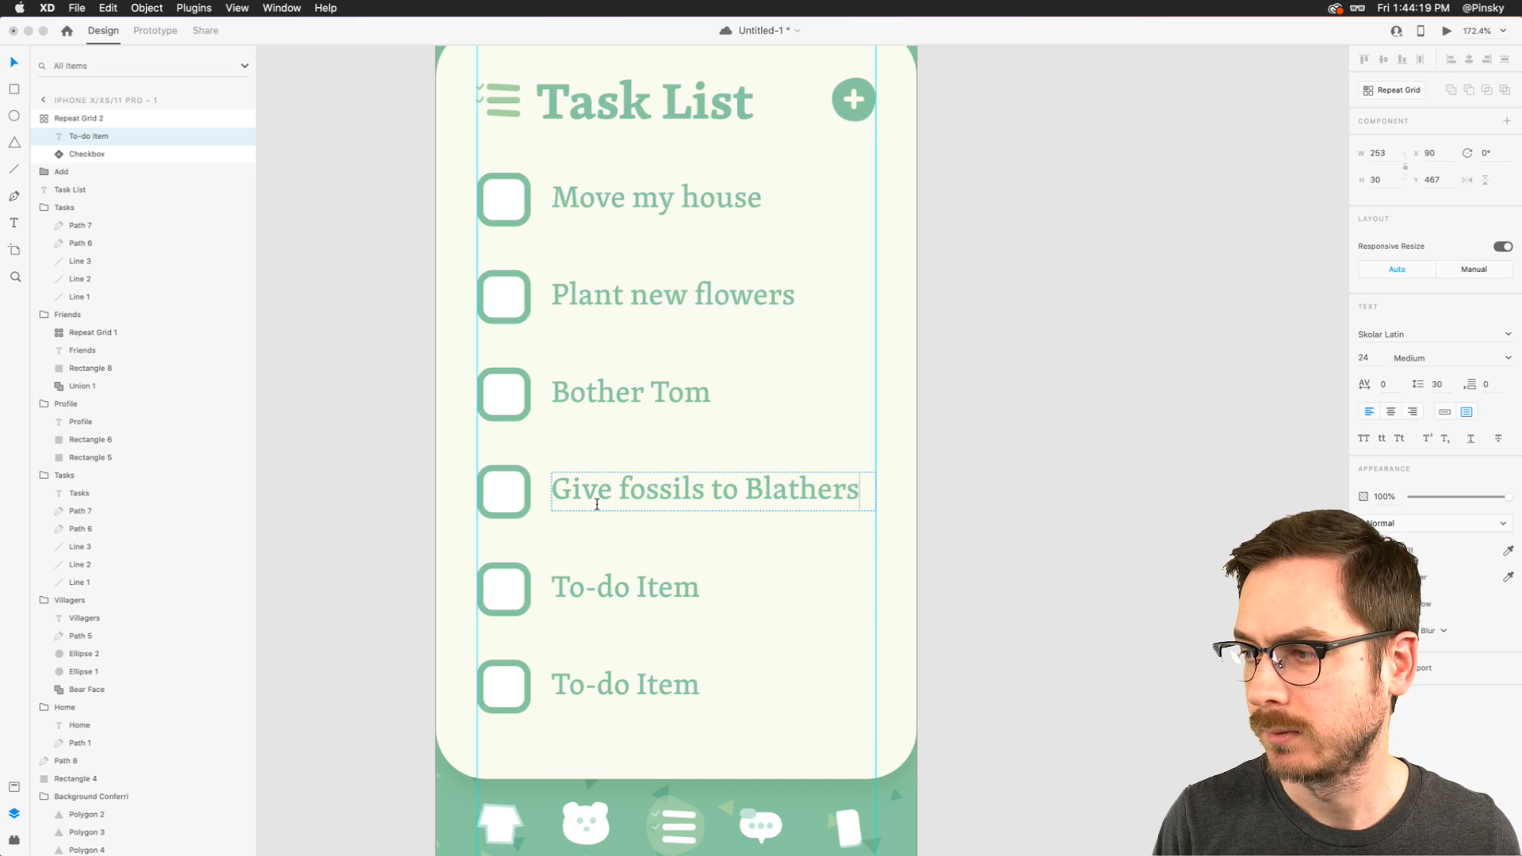
{"action": "key", "text": "Escape"}
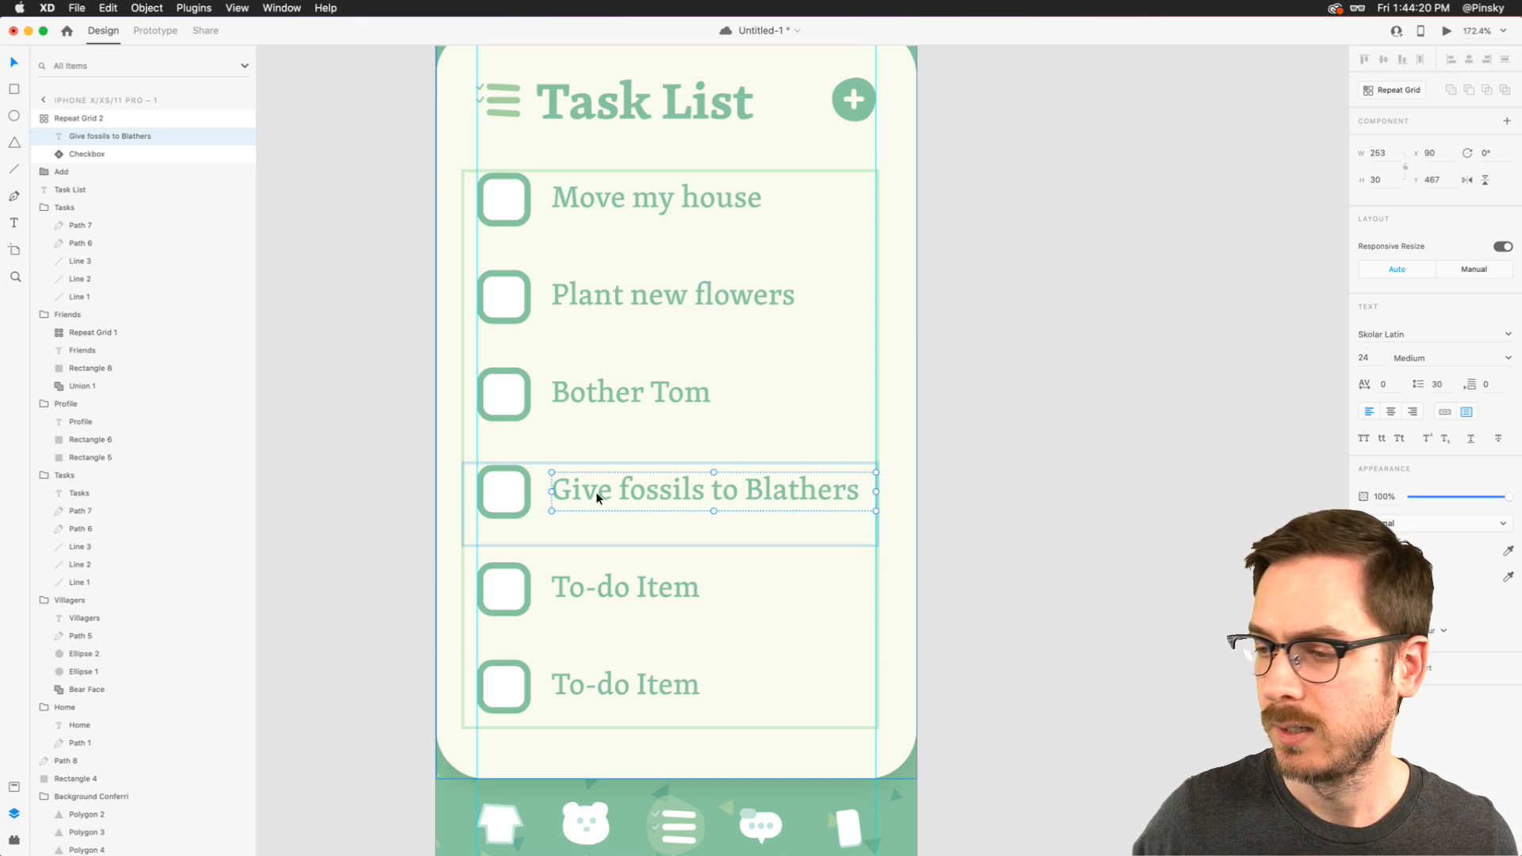
- Change the fifth to-do item's text to "Find Guliver"
{"action": "double_click", "coordinate": [610, 589]}
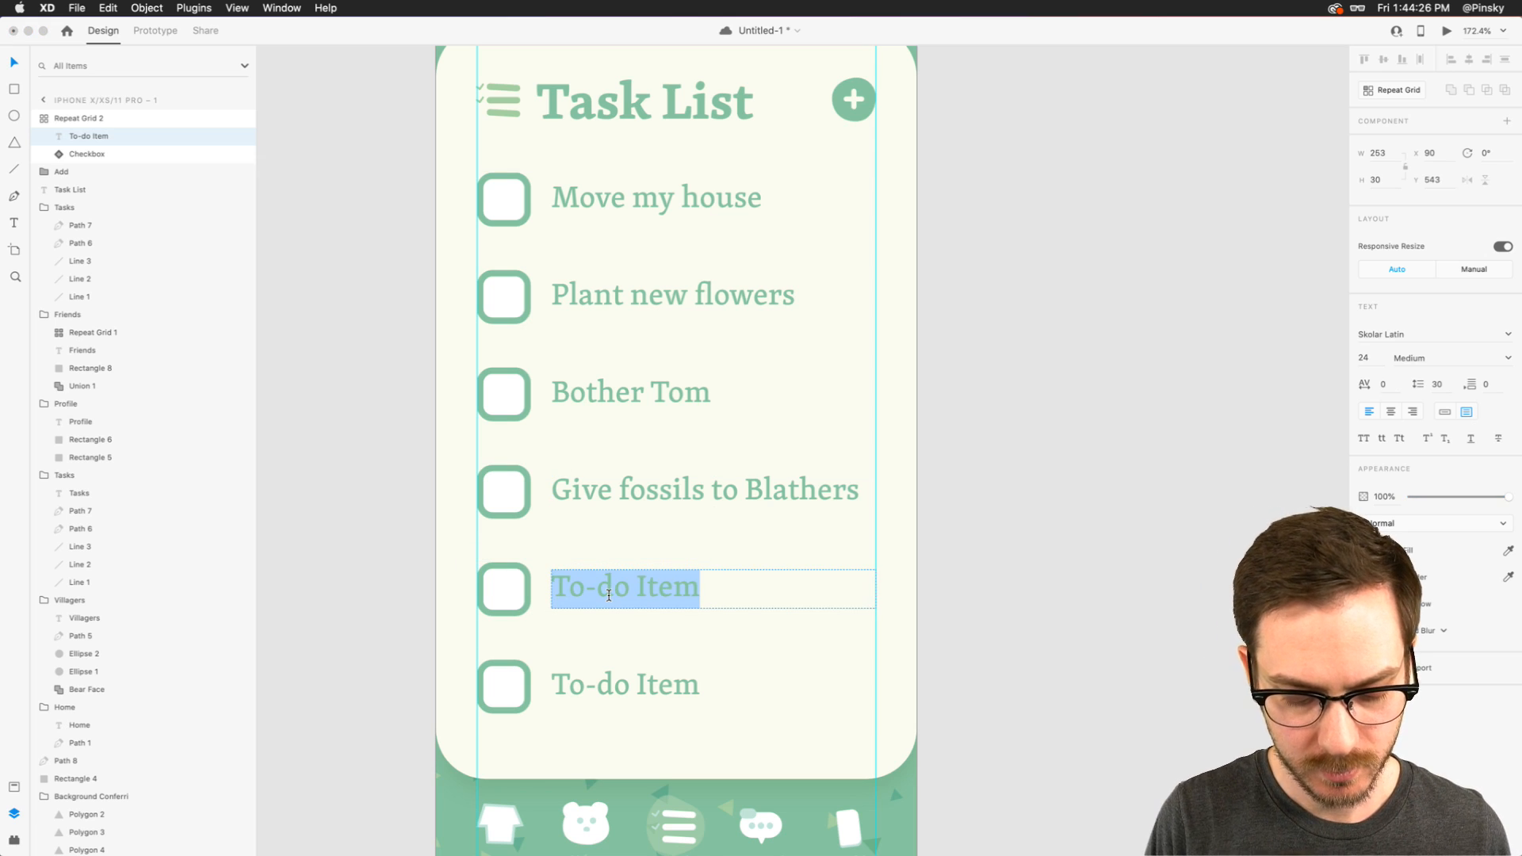
{"action": "type", "text": "Find Fl"}
{"action": "key", "text": "BackSpace"}
{"action": "key", "text": "BackSpace"}
{"action": "key", "text": "BackSpace"}
{"action": "type", "text": "Guliver"}
{"action": "key", "text": "Escape"}
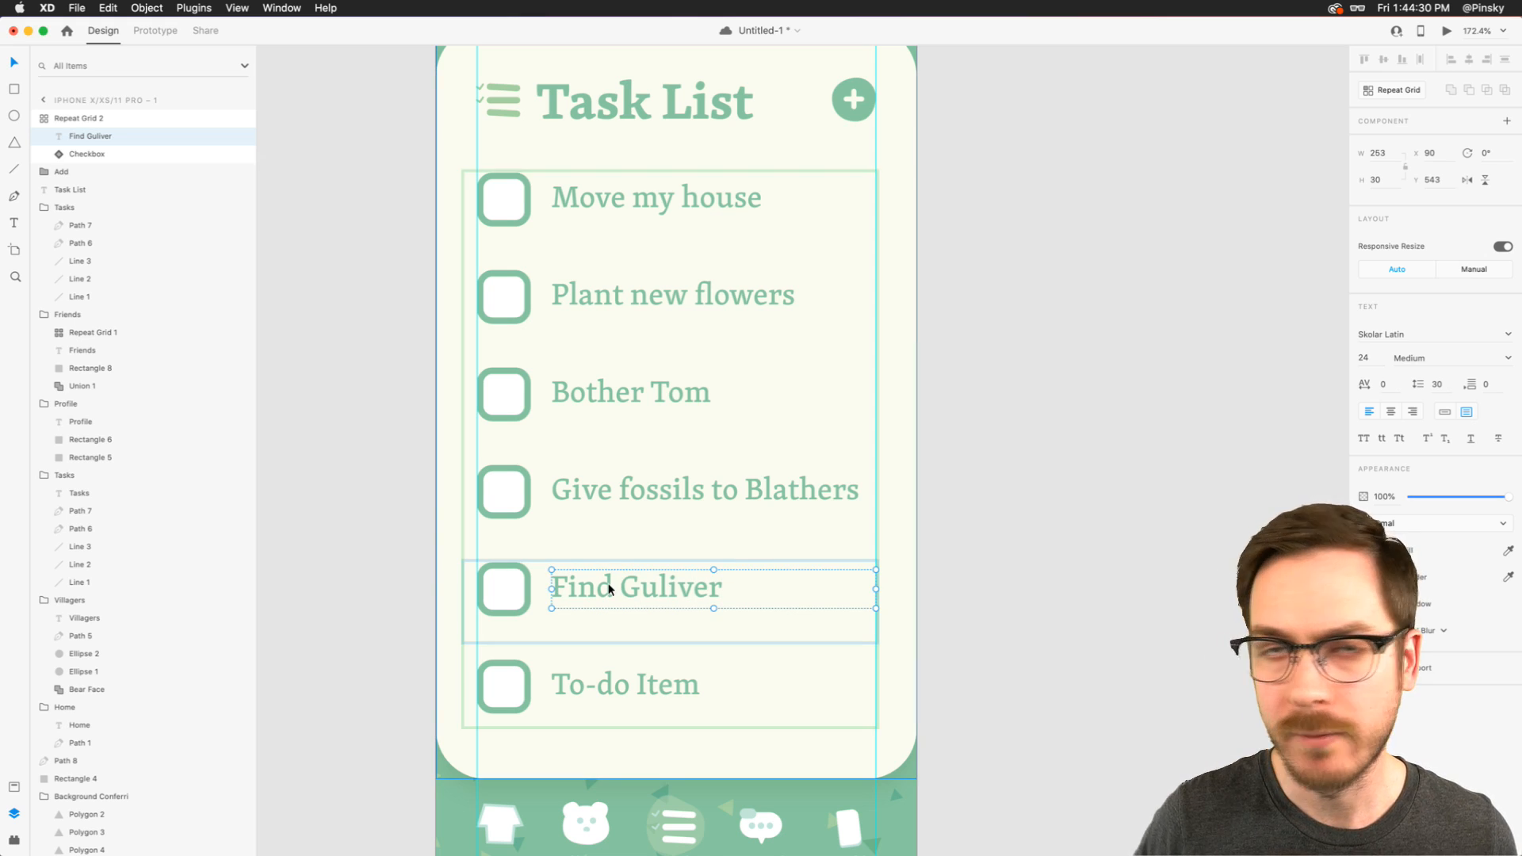
- Change the sixth to-do item's text to "Achieve 5-star rating" and clear the selection
{"action": "scroll", "coordinate": [609, 589], "scroll_direction": "down", "scroll_amount": 1}
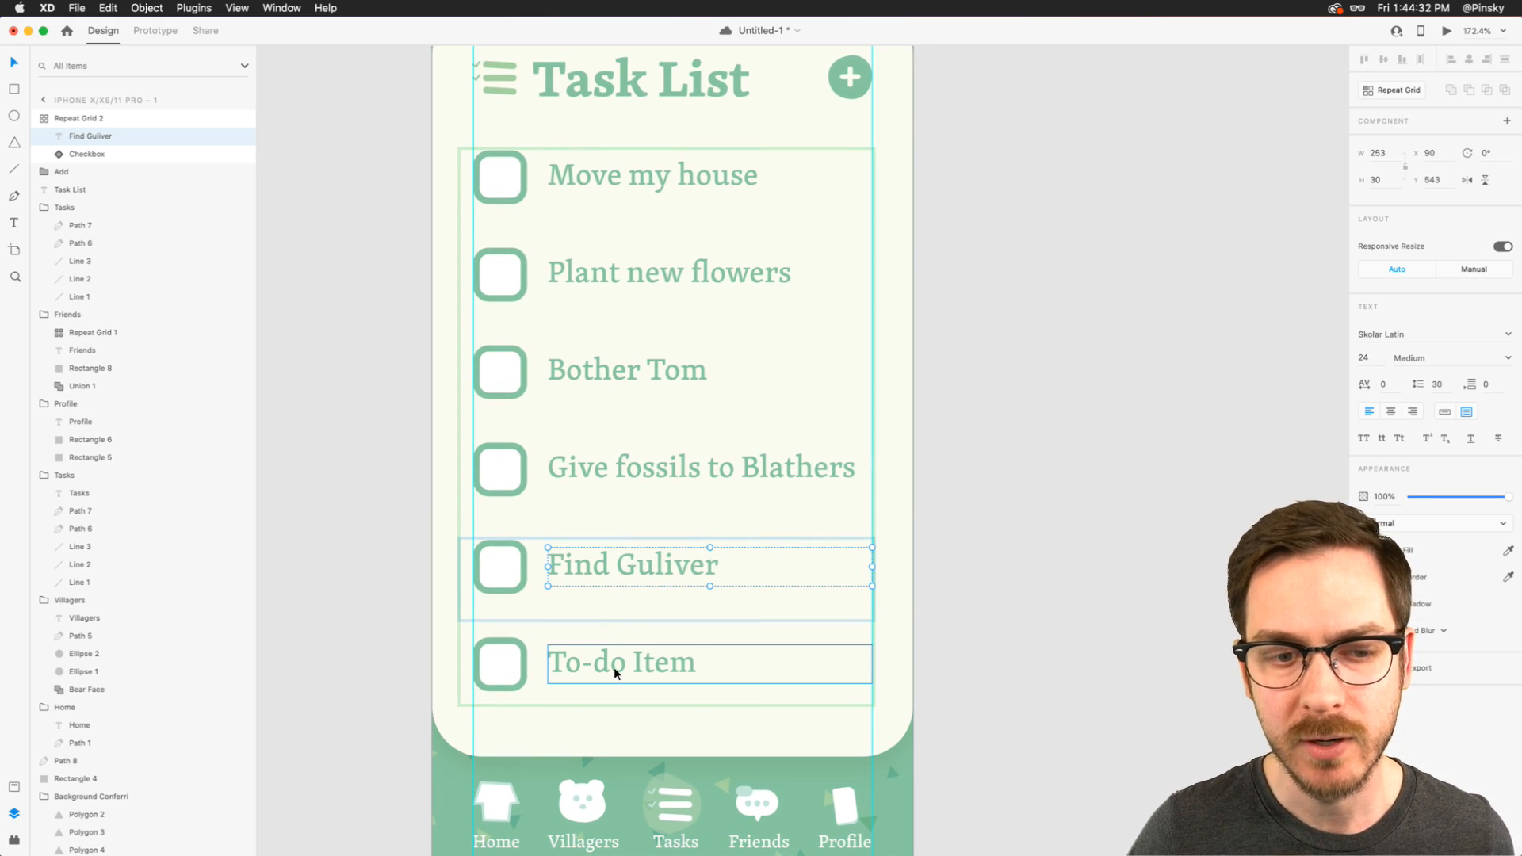
{"action": "double_click", "coordinate": [613, 668]}
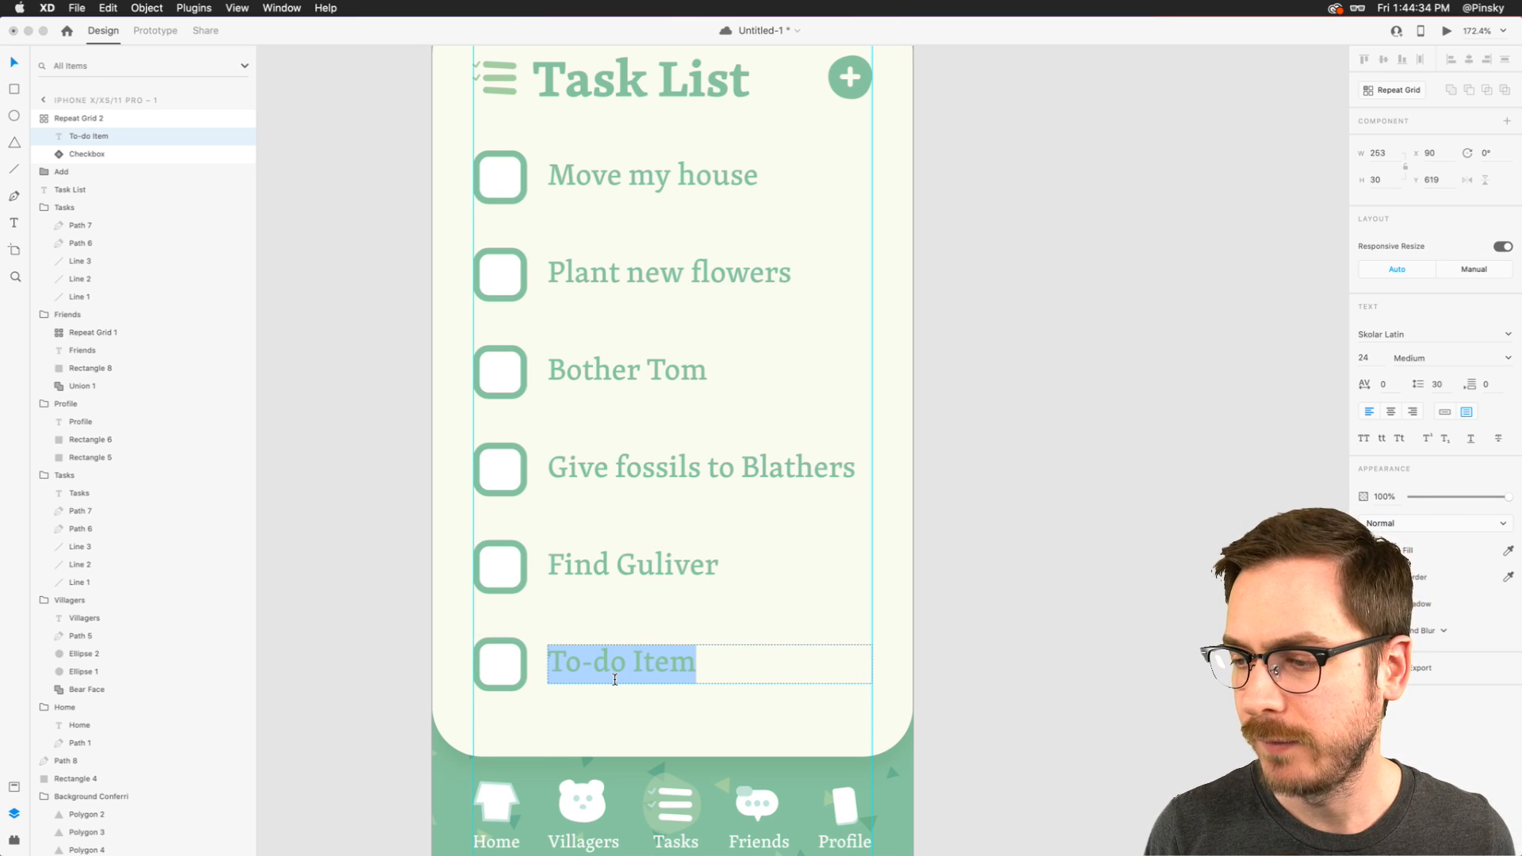
{"action": "type", "text": "Achieve"}
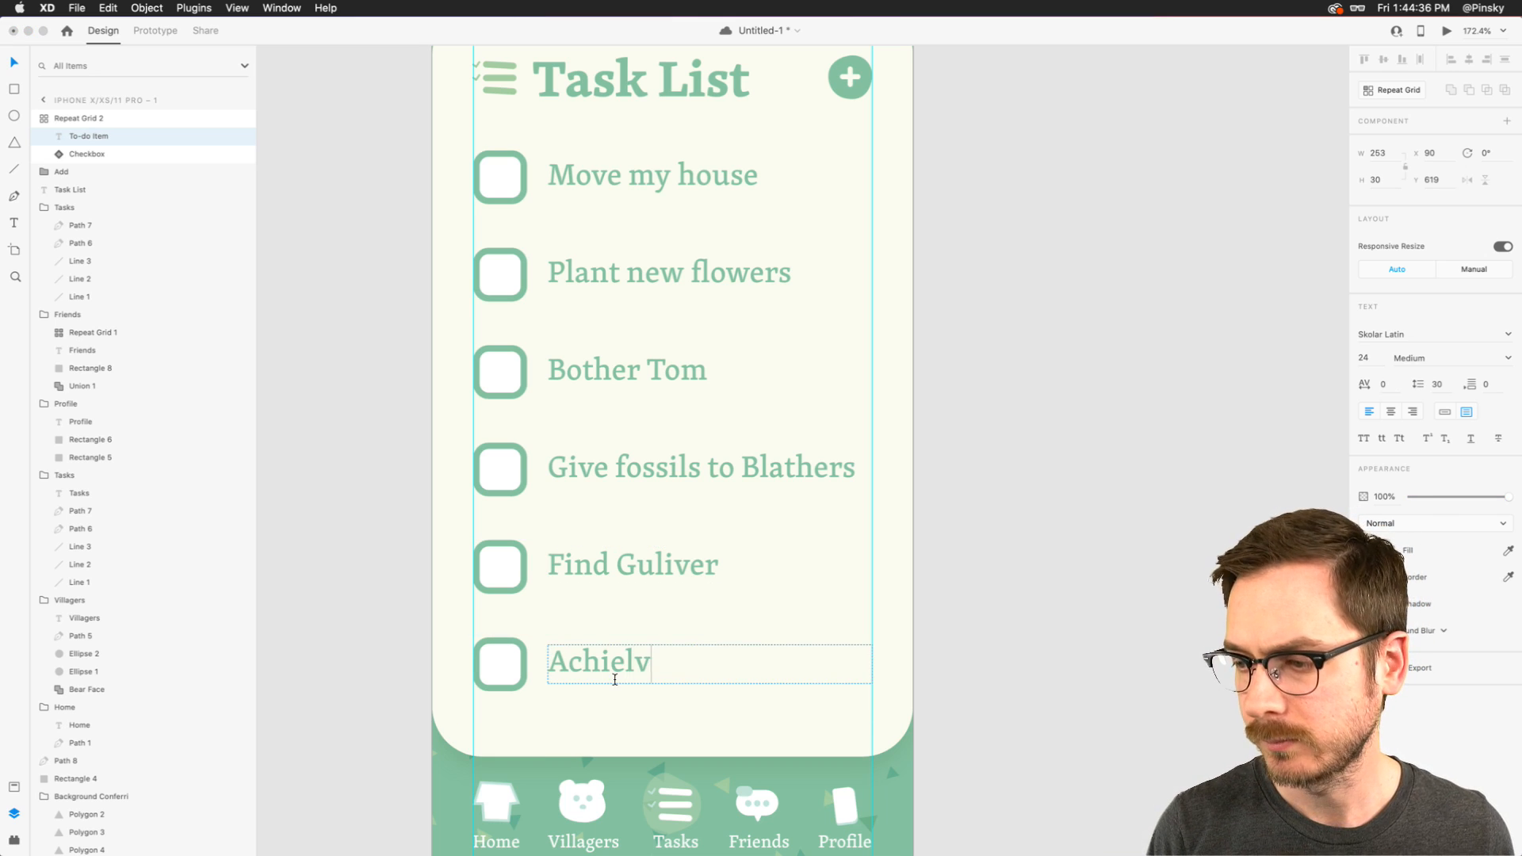
{"action": "type", "text": " 5-s"}
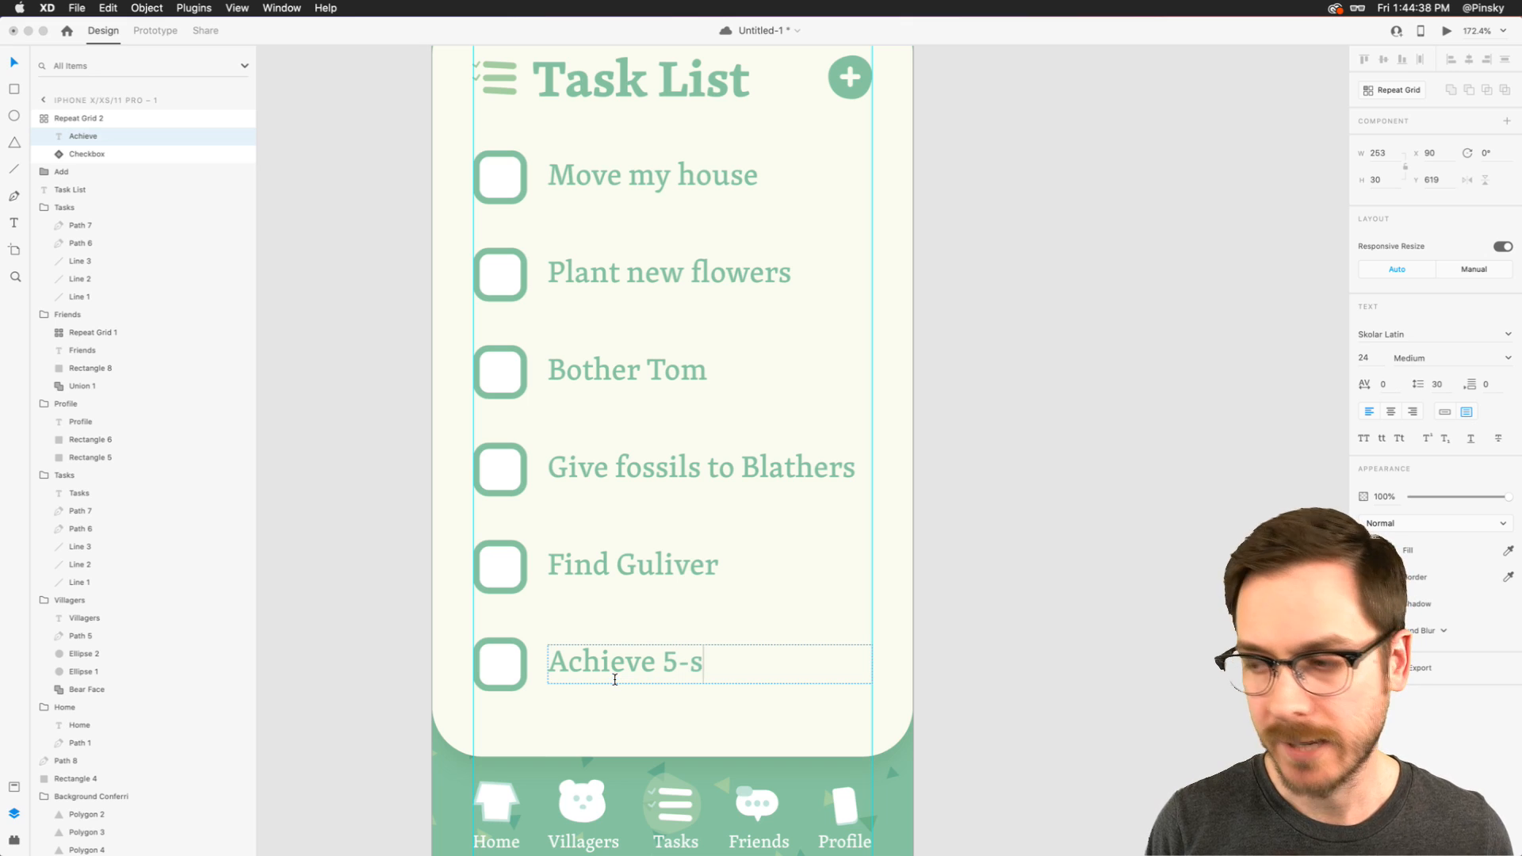
{"action": "type", "text": "tar ration"}
{"action": "key", "text": "BackSpace"}
{"action": "key", "text": "BackSpace"}
{"action": "type", "text": "ng"}
{"action": "key", "text": "Escape"}
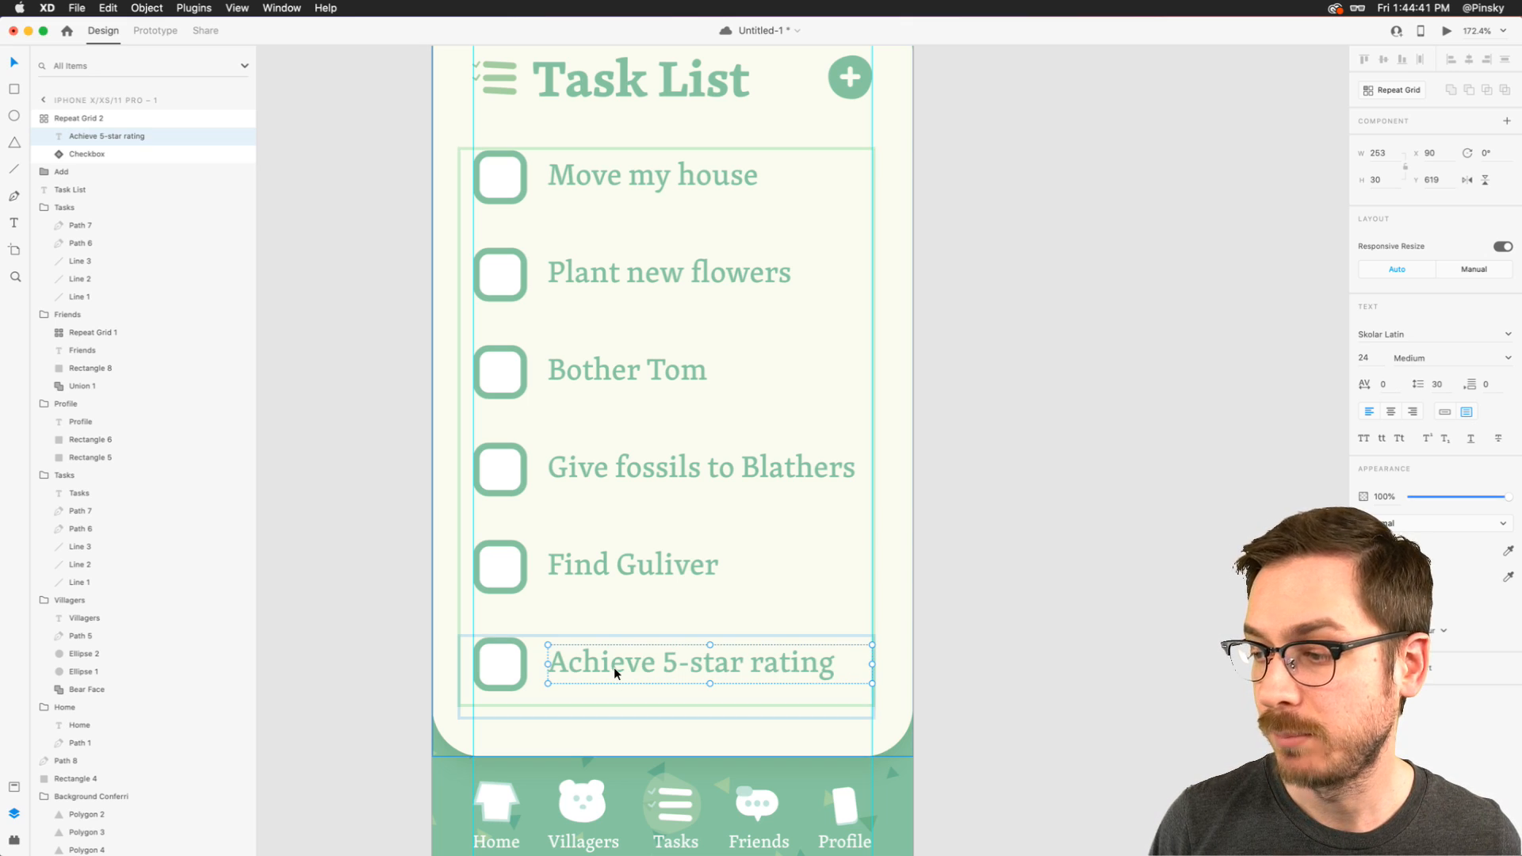
{"action": "left_click", "coordinate": [914, 647]}
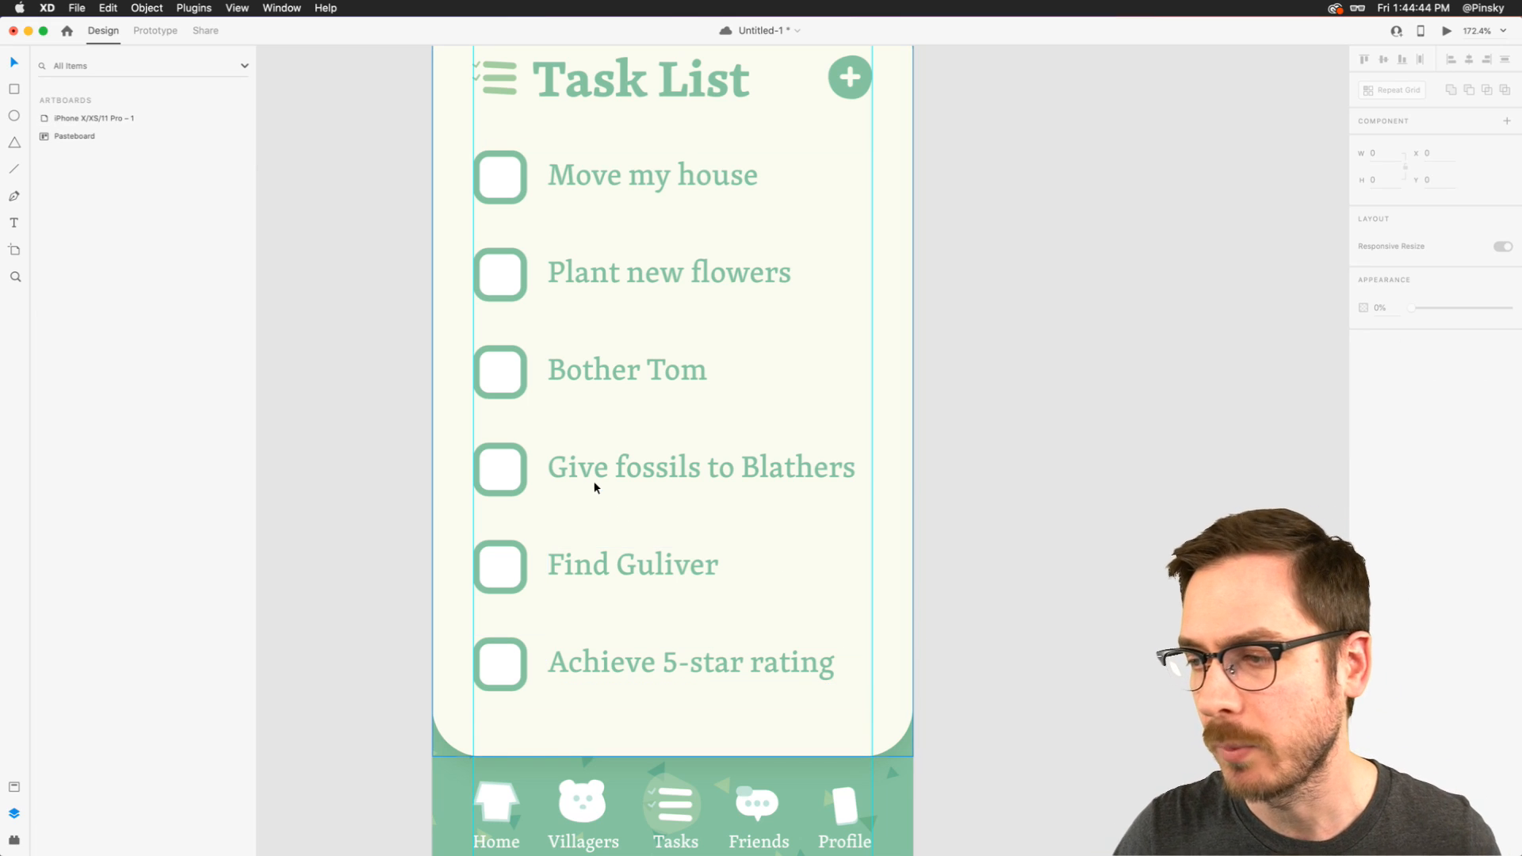
- Preview the prototype, toggle the checkboxes of several to-do items to test their independent check animations, and close the preview
{"action": "left_click", "coordinate": [595, 485]}
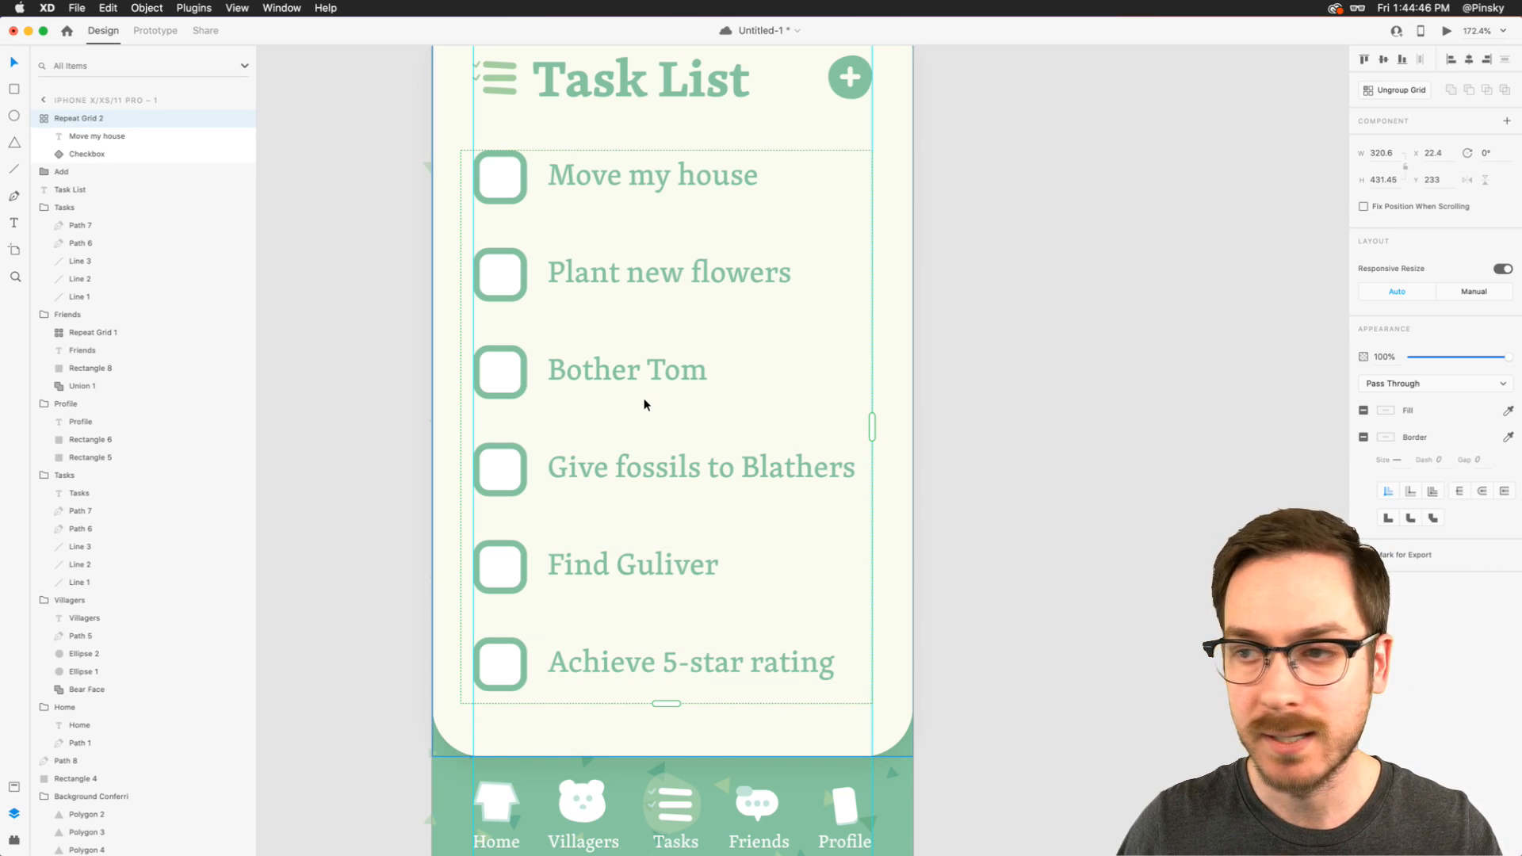
{"action": "left_click", "coordinate": [1446, 32]}
{"action": "scroll", "coordinate": [1037, 231], "scroll_direction": "left", "scroll_amount": 5}
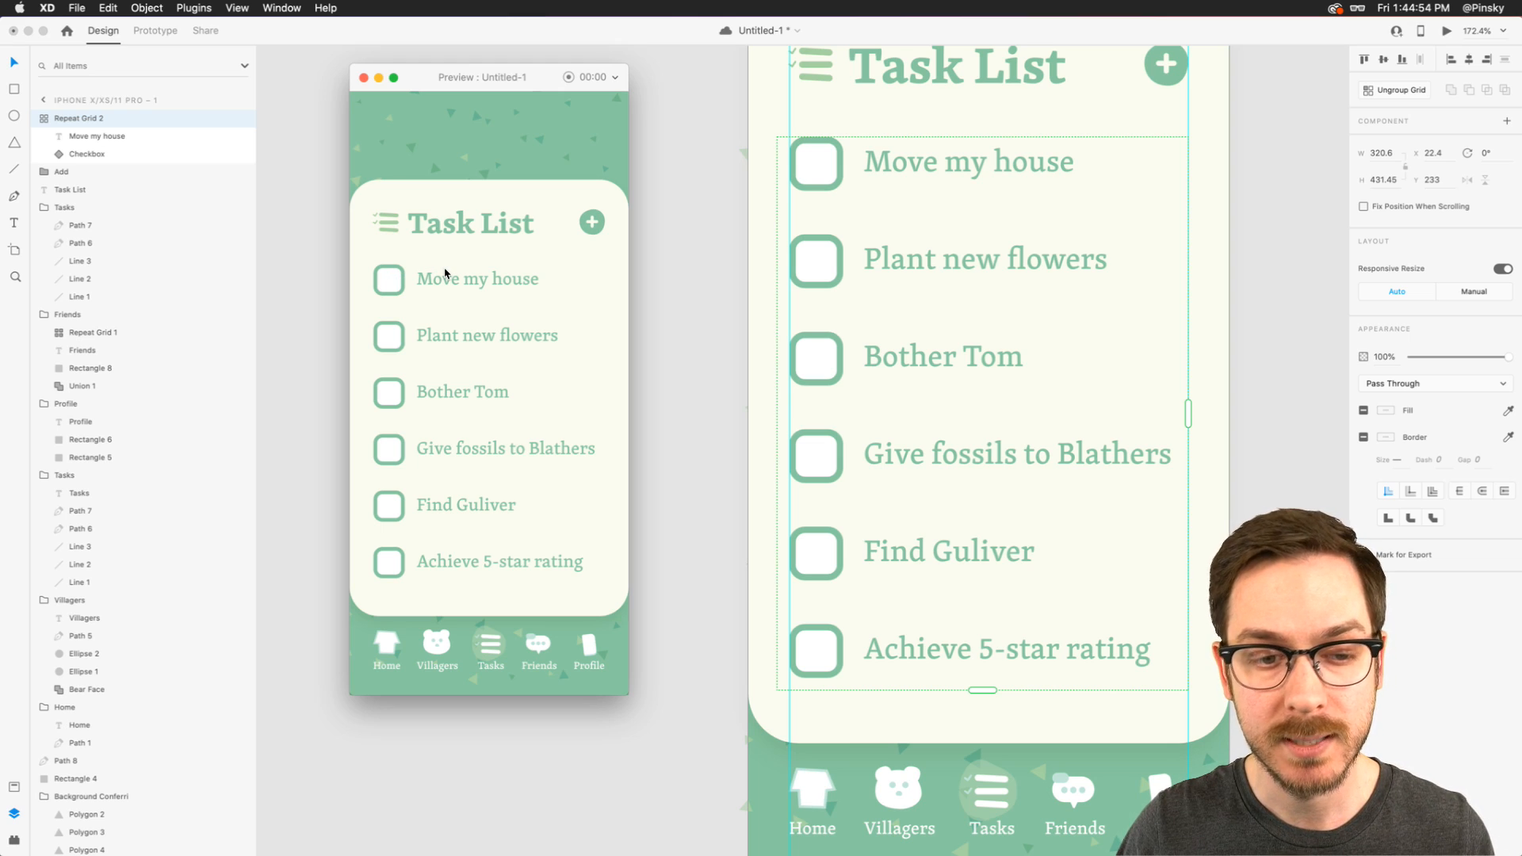
{"action": "left_click", "coordinate": [395, 281]}
{"action": "left_click", "coordinate": [392, 396]}
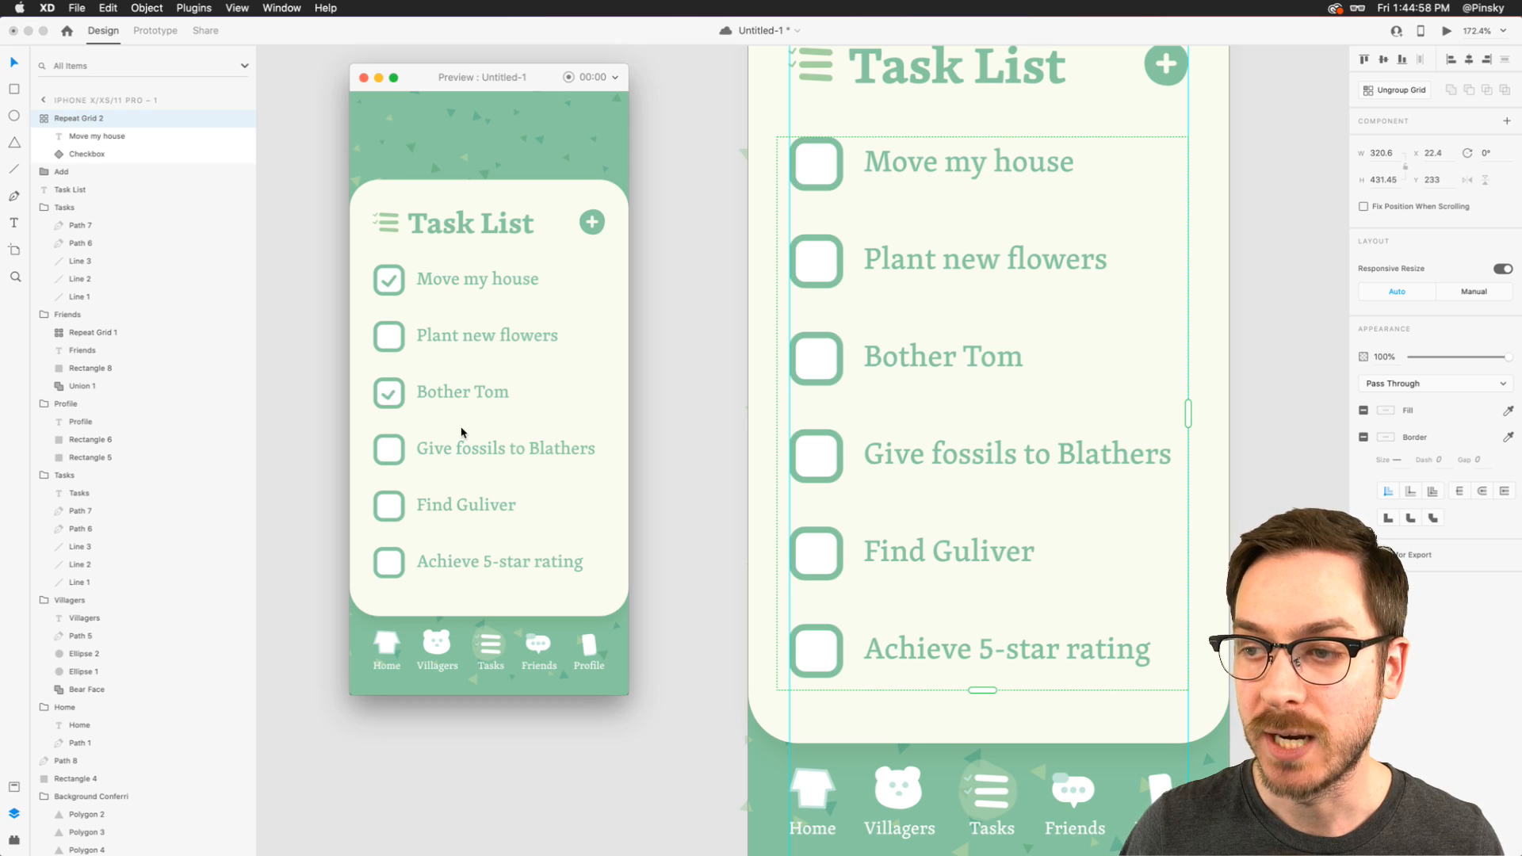
{"action": "left_click", "coordinate": [390, 561]}
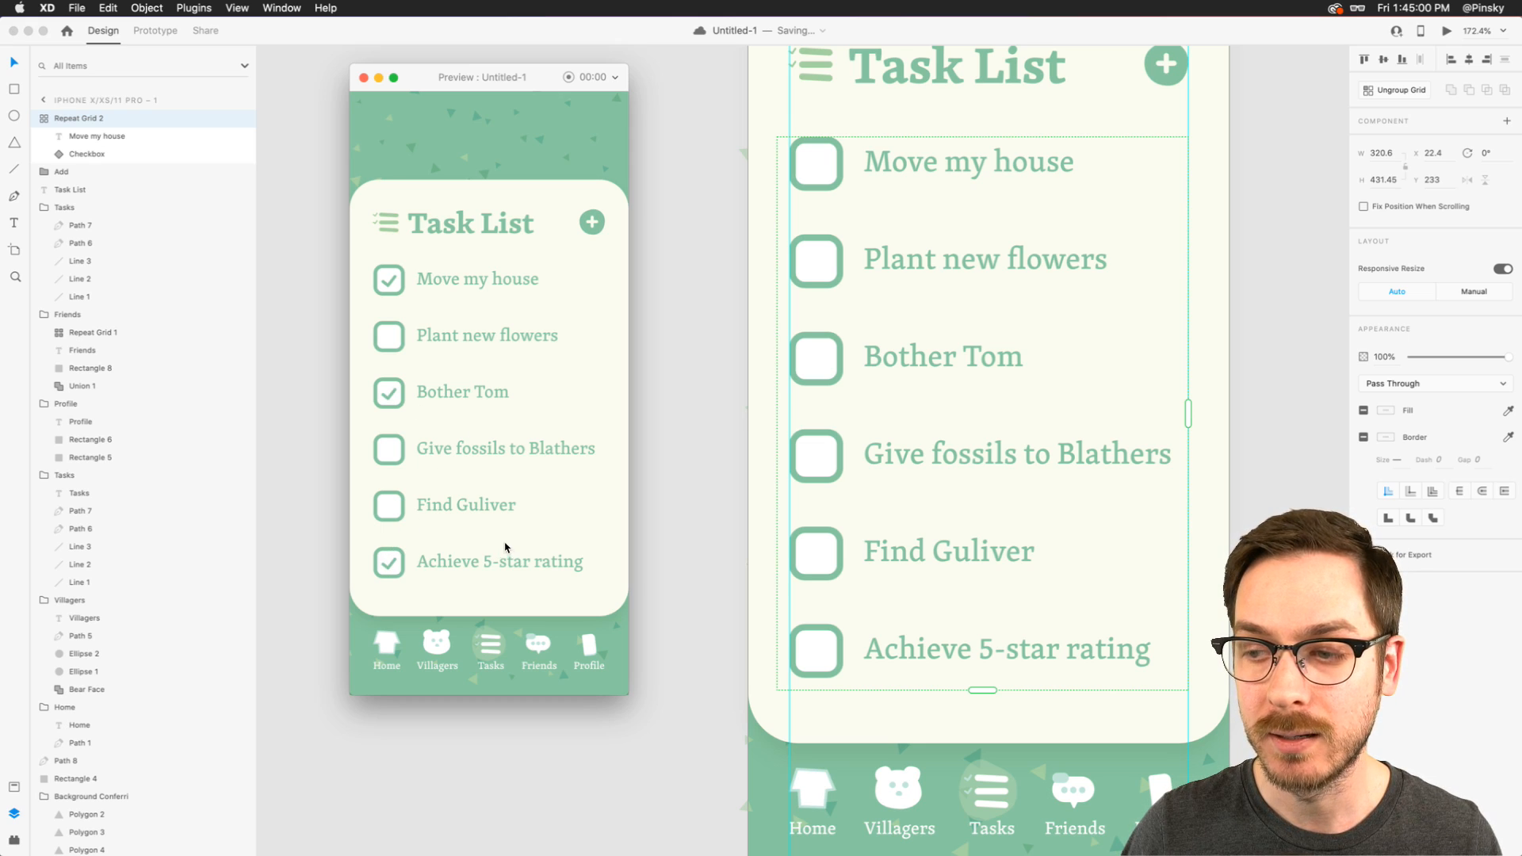
{"action": "left_click", "coordinate": [392, 402]}
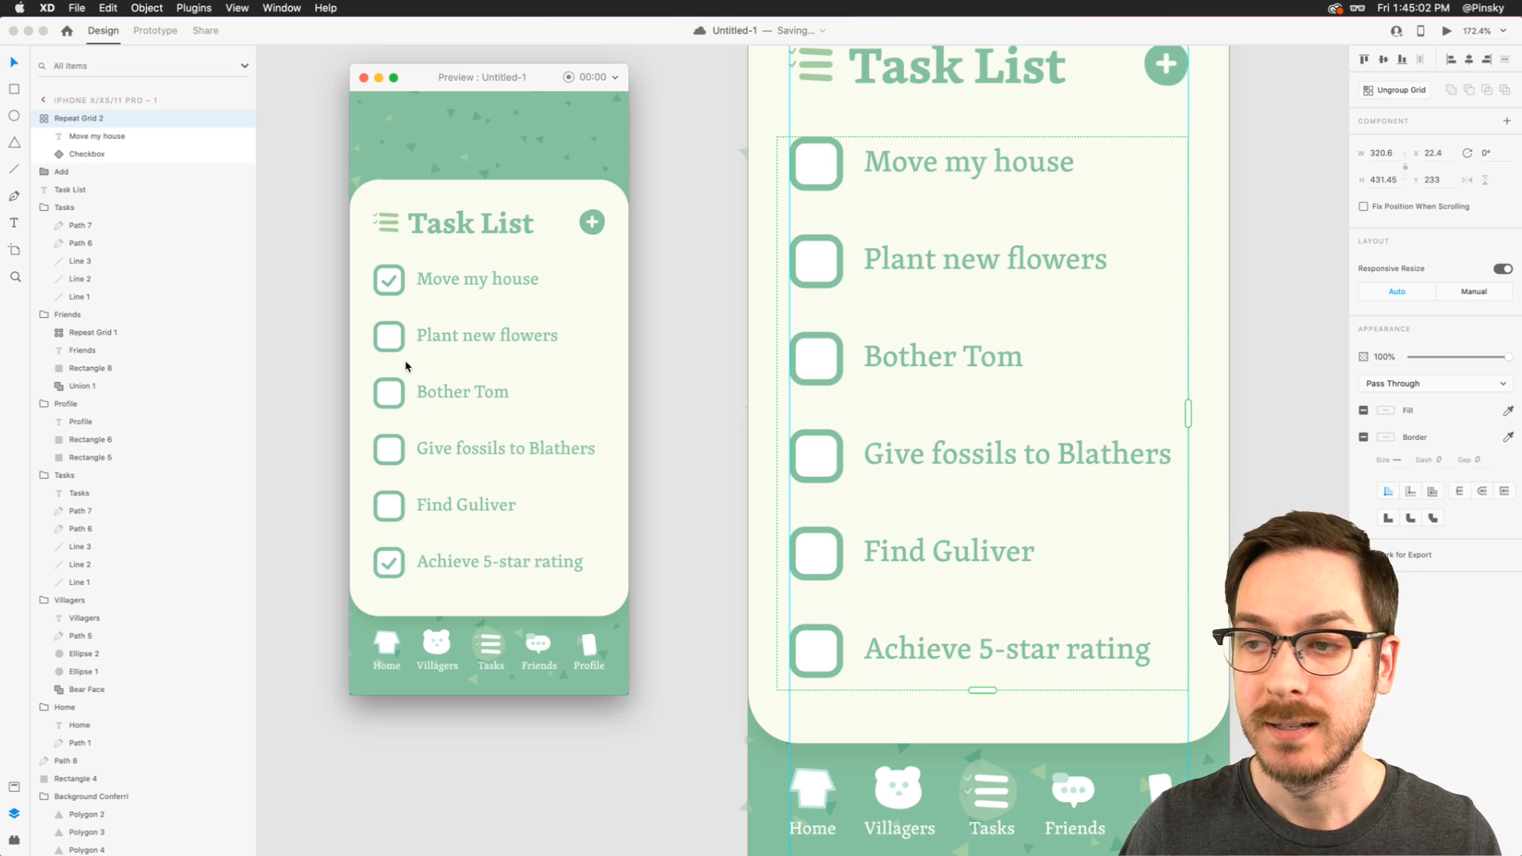
{"action": "left_click", "coordinate": [388, 460]}
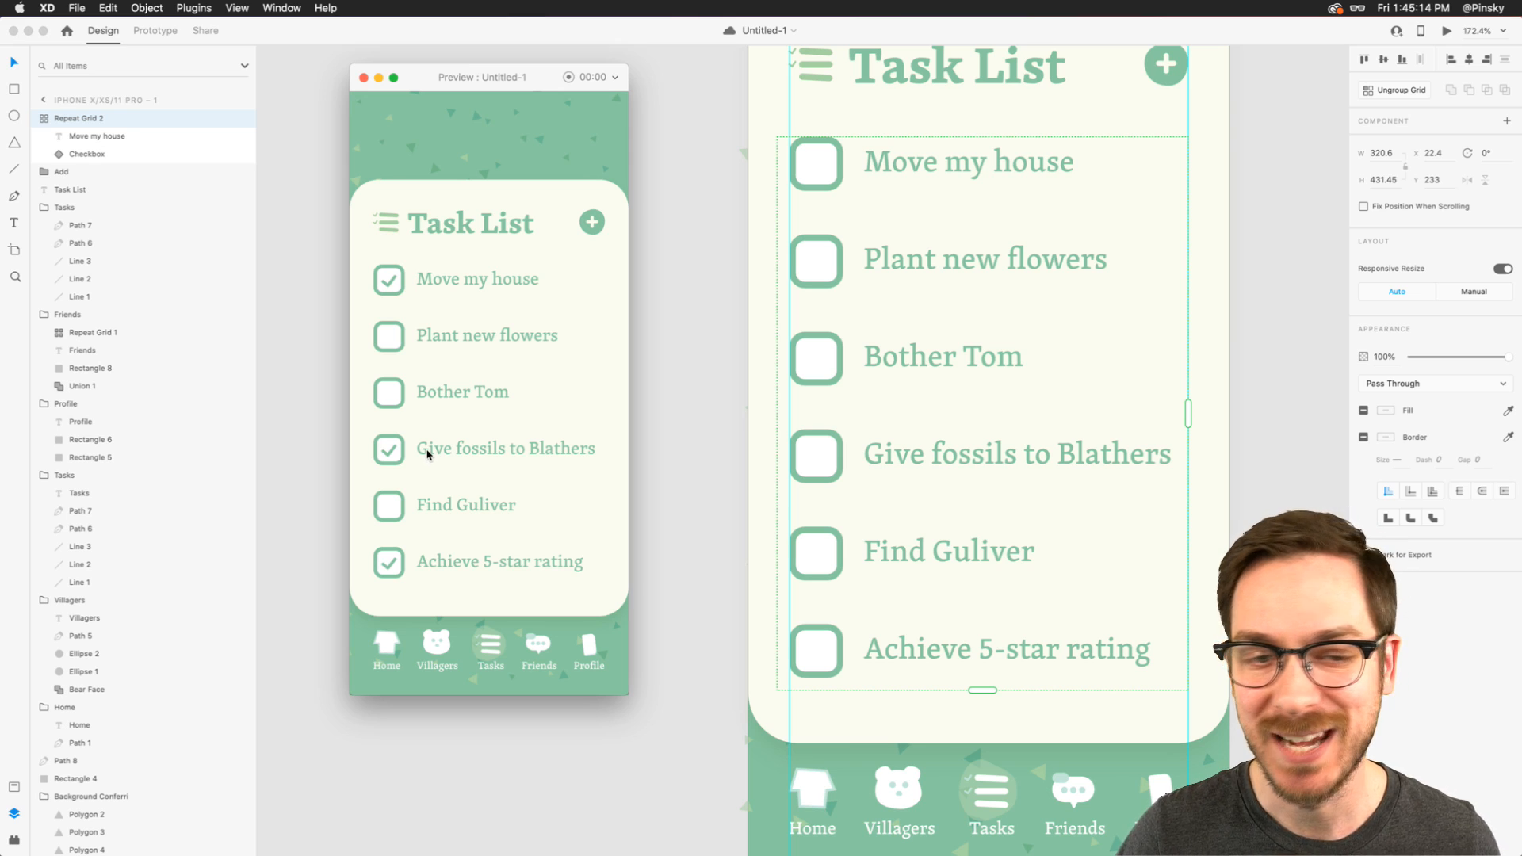
{"action": "key", "text": "super+w"}
{"action": "scroll", "coordinate": [643, 442], "scroll_direction": "right", "scroll_amount": 4}
{"action": "scroll", "coordinate": [643, 442], "scroll_direction": "down", "scroll_amount": 5}
{"action": "scroll", "coordinate": [643, 442], "scroll_direction": "up", "scroll_amount": 2}
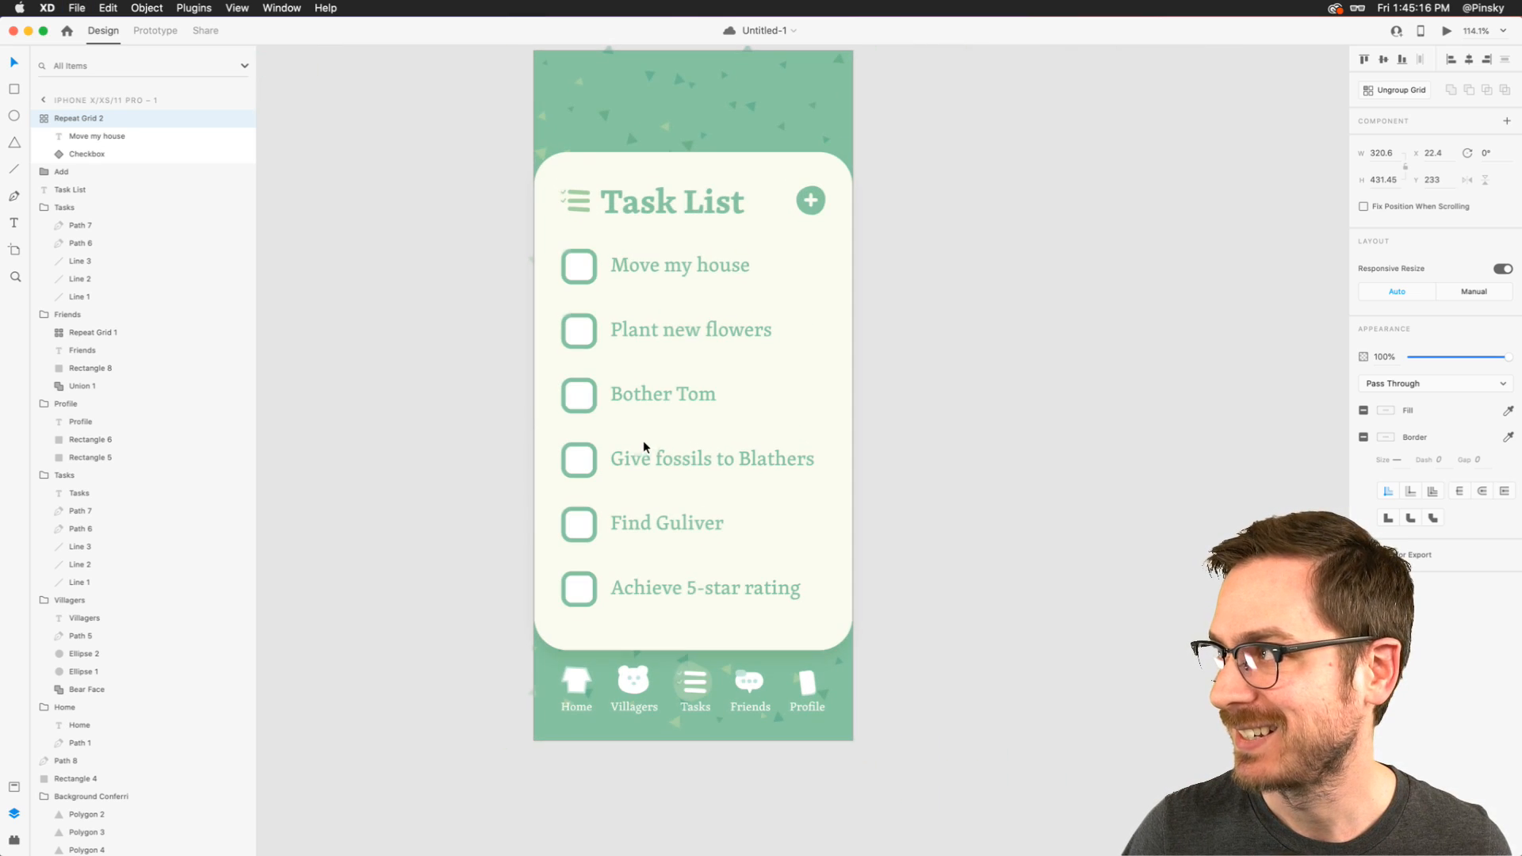
- Draw a rectangle about 338 by 207 over the Task List heading, the plus button and the first to-do items
{"action": "left_click", "coordinate": [918, 382]}
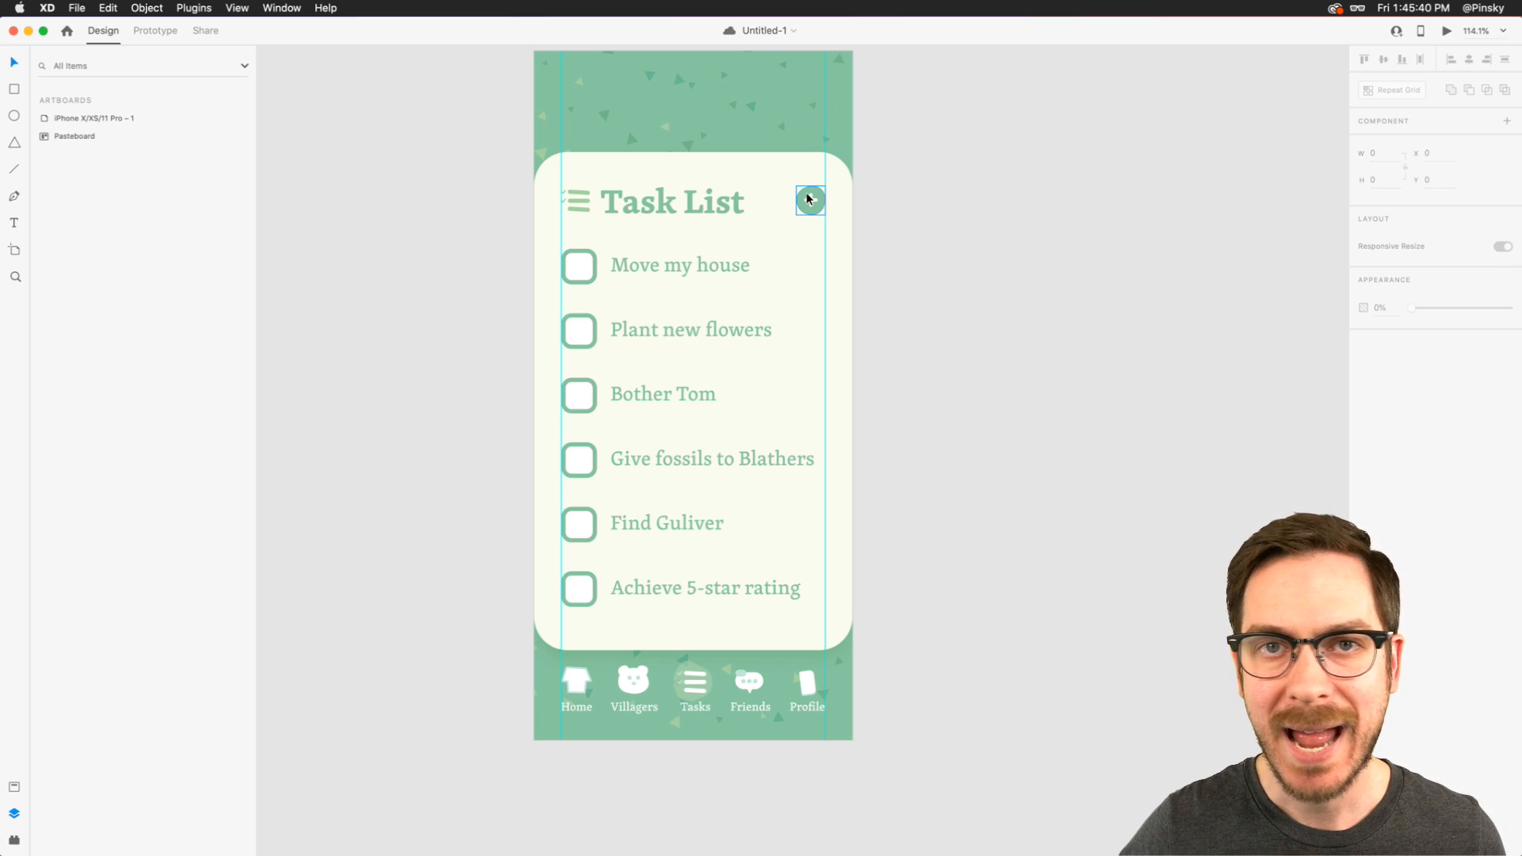
{"action": "scroll", "coordinate": [812, 197], "scroll_direction": "up", "scroll_amount": 5}
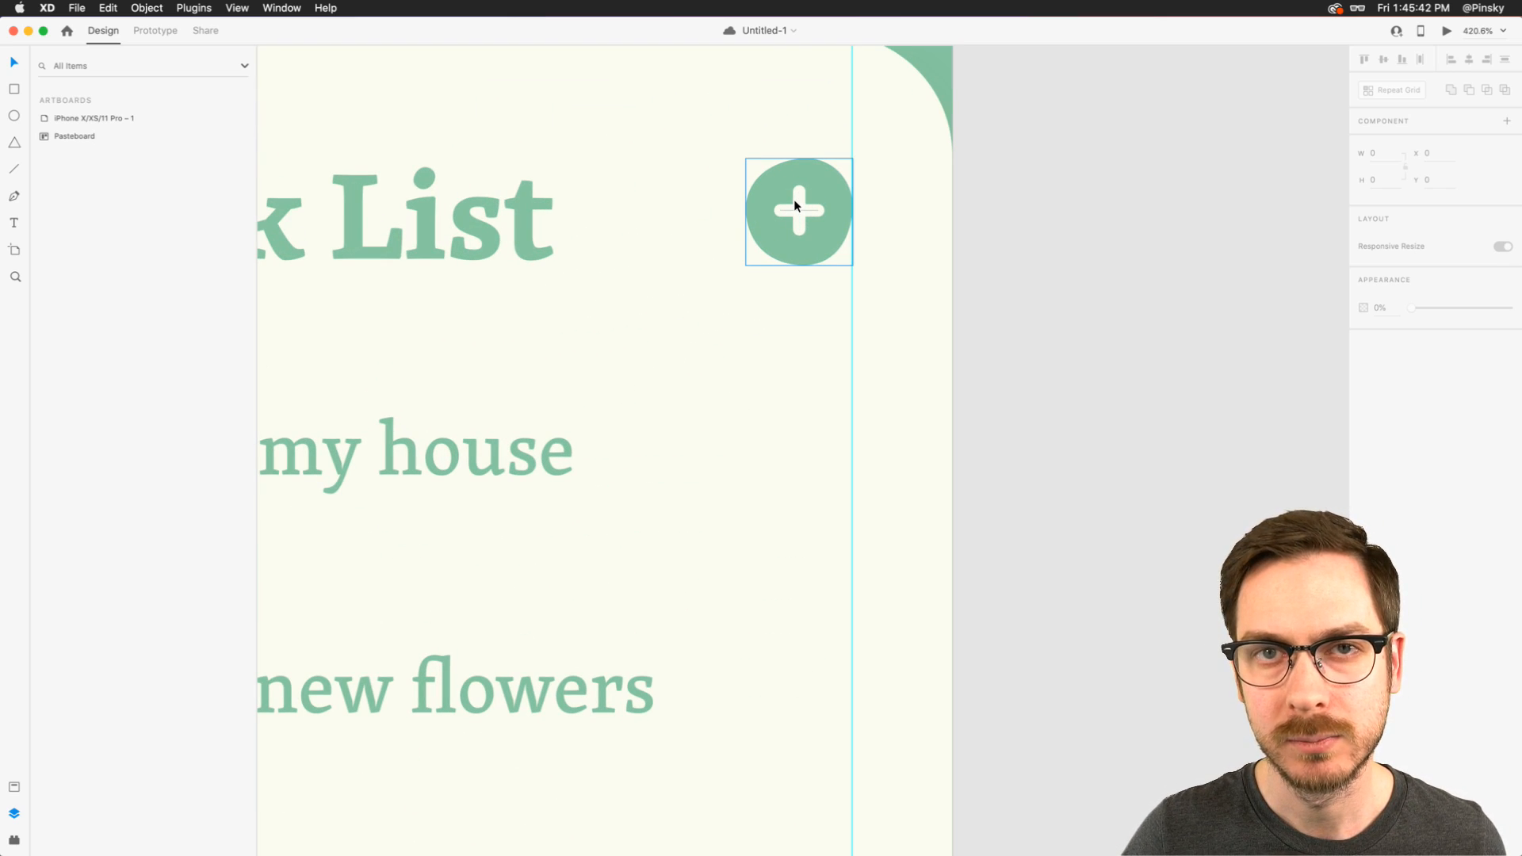
{"action": "left_click", "coordinate": [795, 204]}
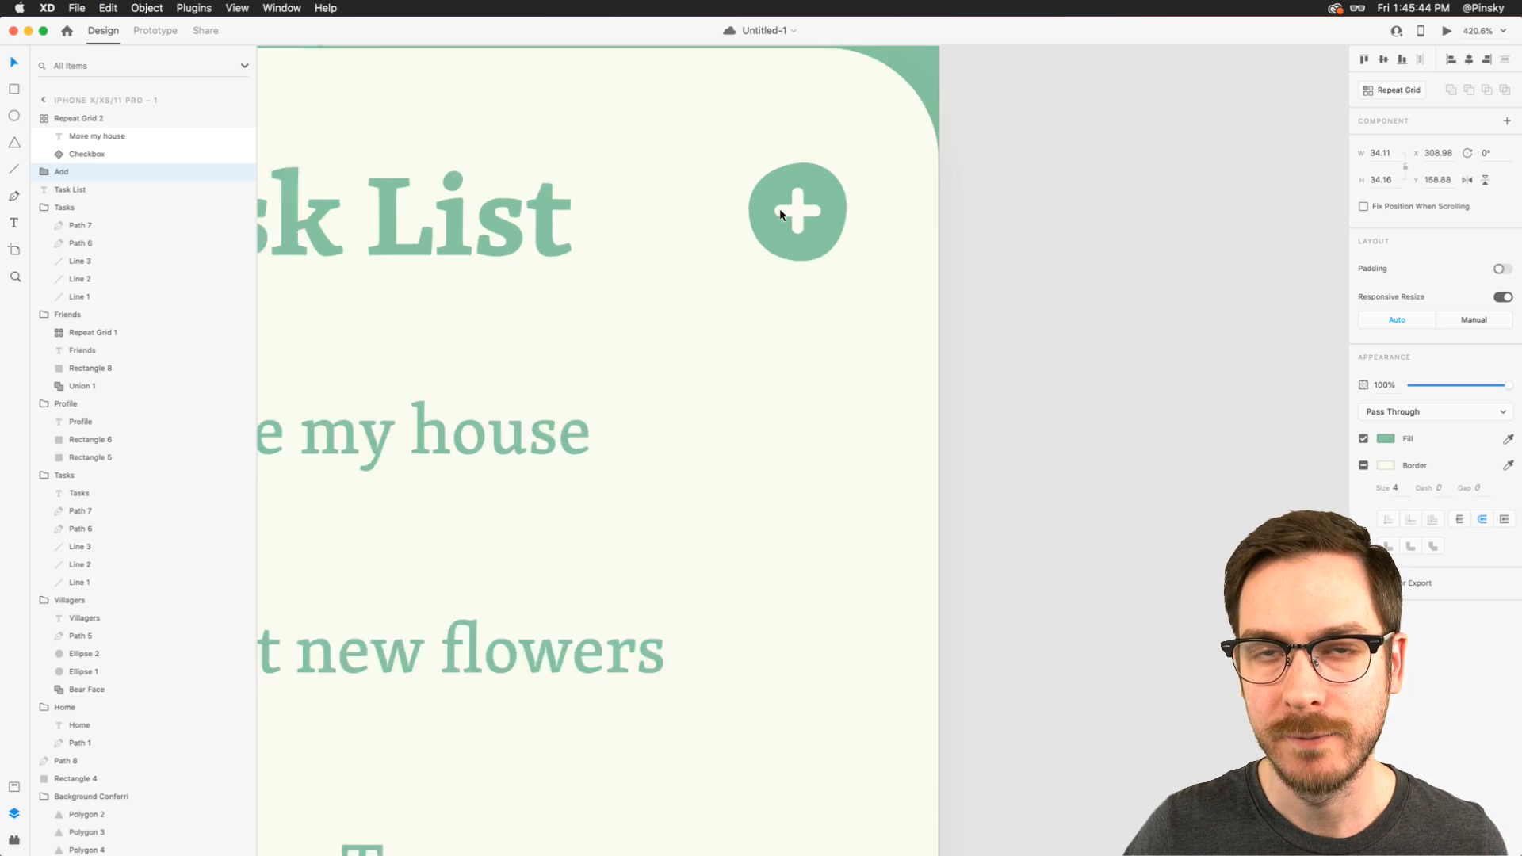
{"action": "scroll", "coordinate": [781, 212], "scroll_direction": "down", "scroll_amount": 5}
{"action": "scroll", "coordinate": [783, 210], "scroll_direction": "up", "scroll_amount": 3}
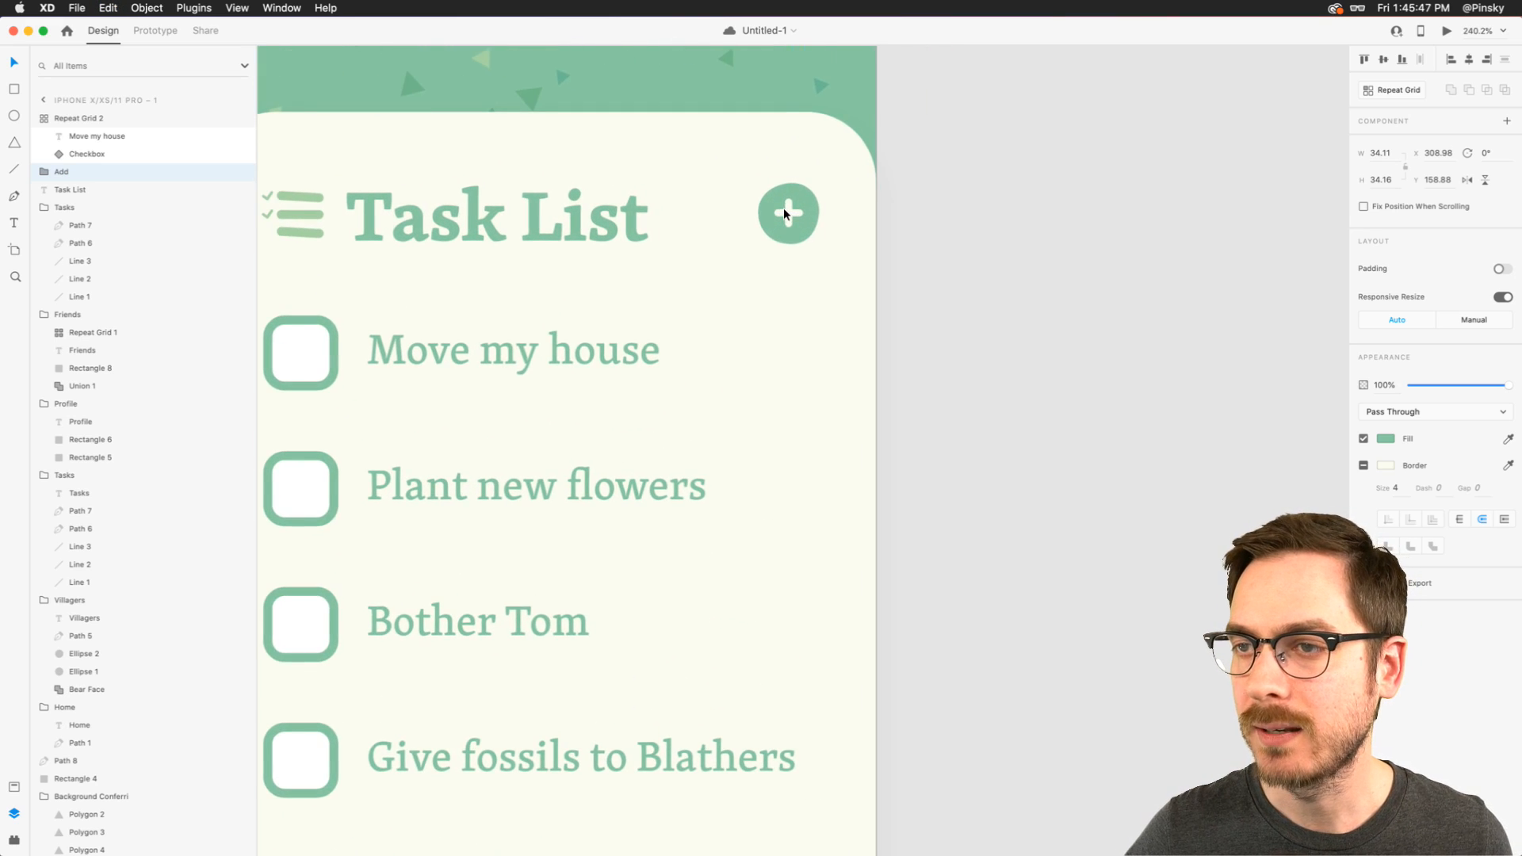
{"action": "scroll", "coordinate": [784, 208], "scroll_direction": "left", "scroll_amount": 3}
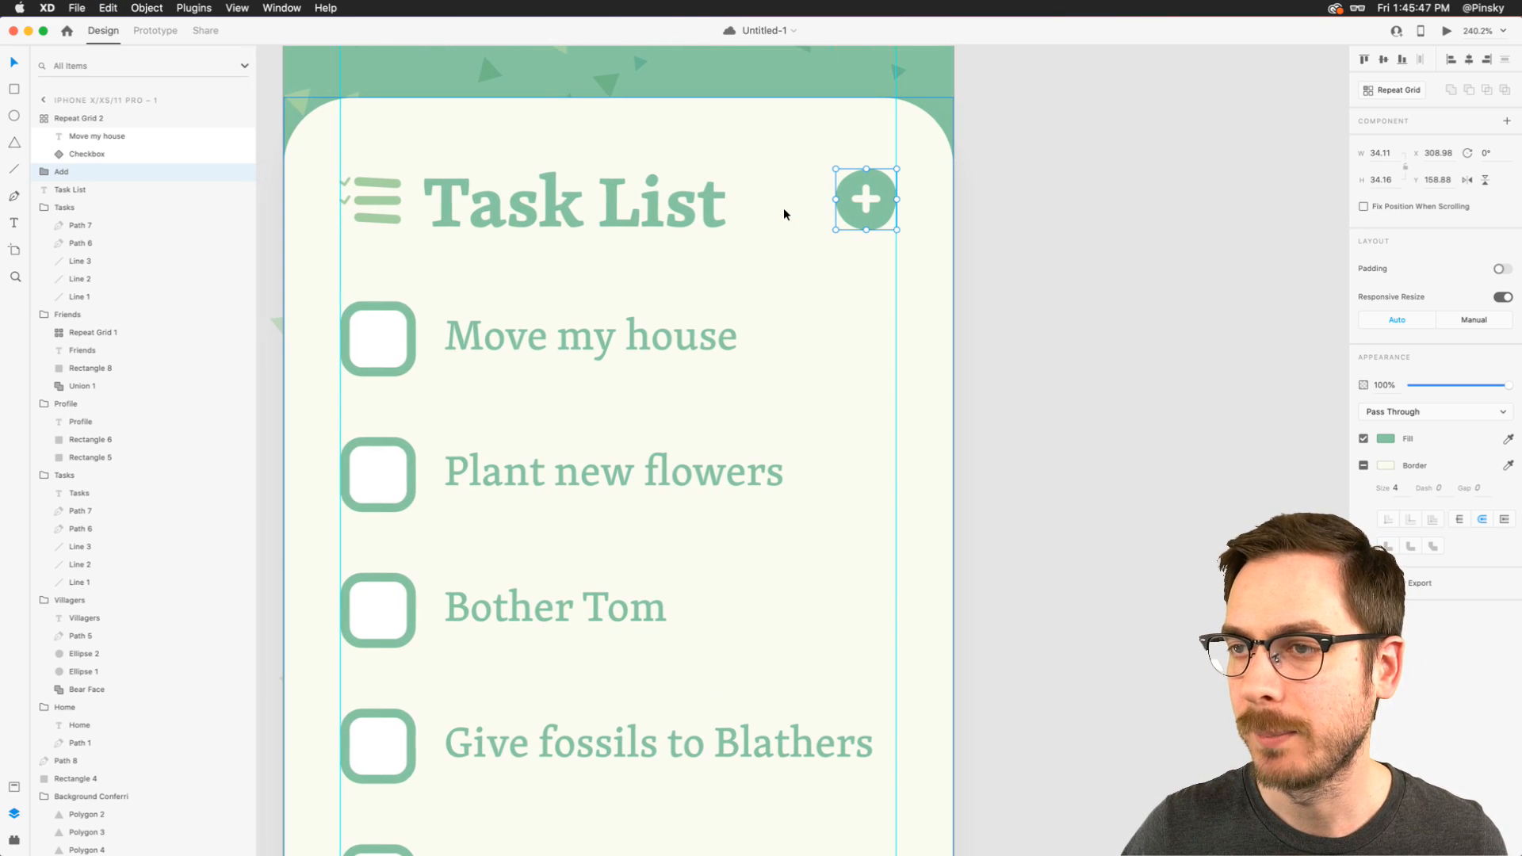
{"action": "left_click", "coordinate": [14, 90]}
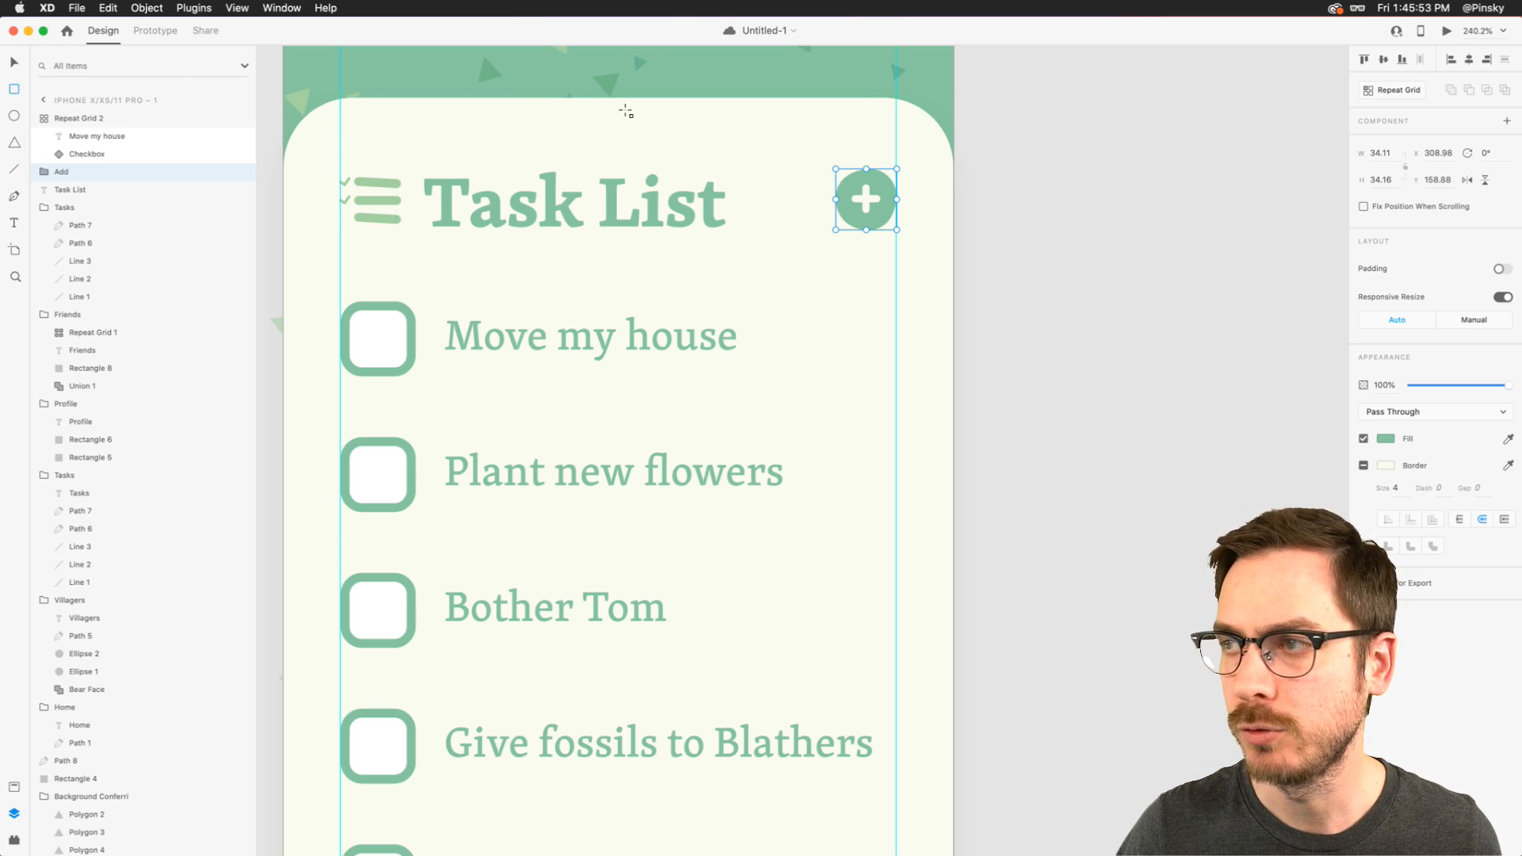
{"action": "left_click_drag", "start_coordinate": [925, 148], "coordinate": [322, 515]}
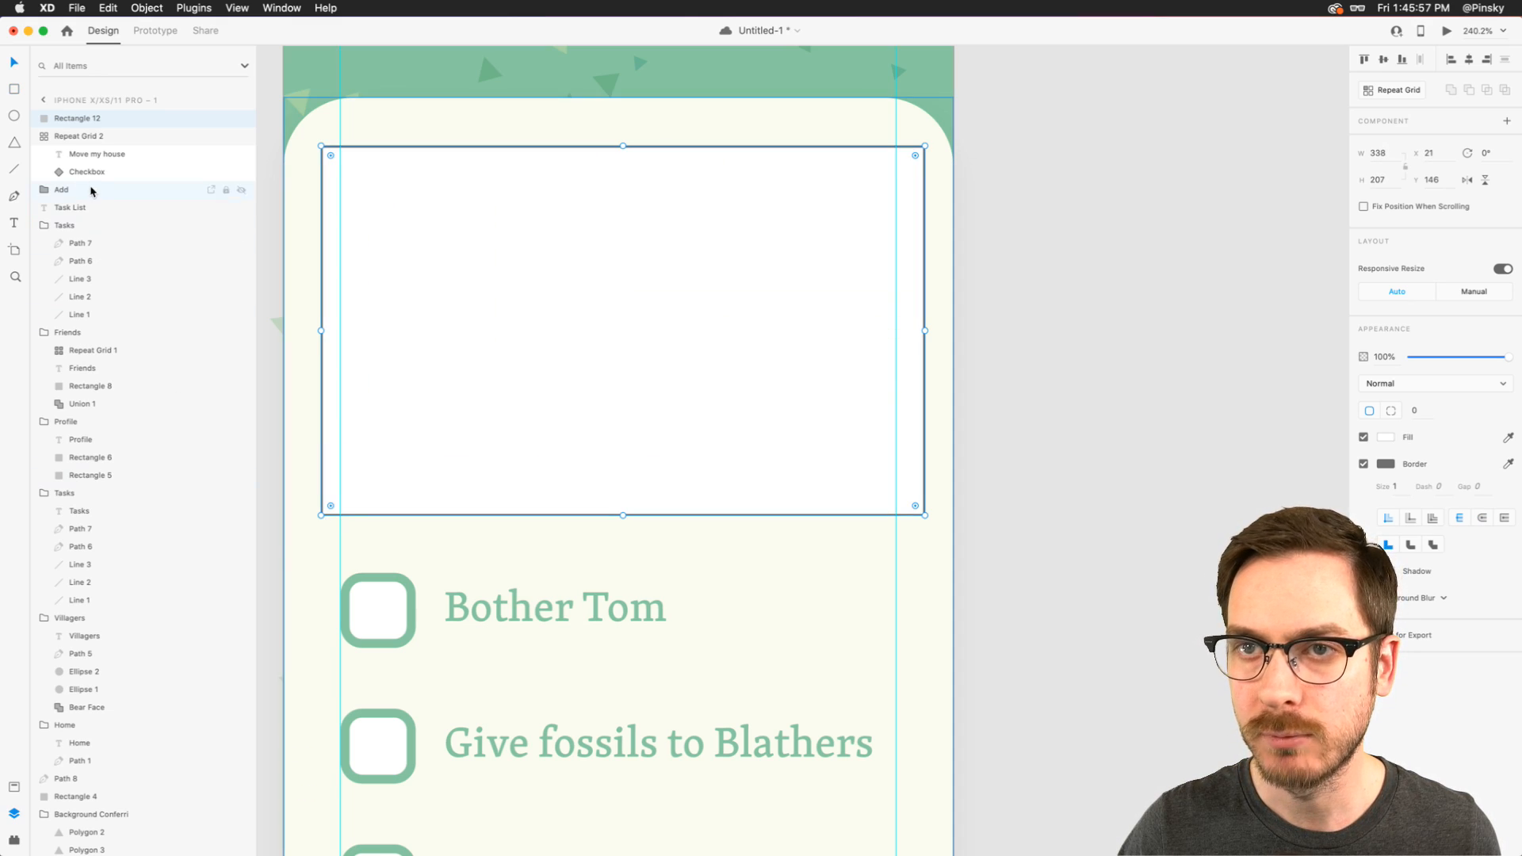
- Bring the Add group in front of the new rectangle and round the rectangle's corners to 22
{"action": "left_click", "coordinate": [72, 194]}
{"action": "left_click_drag", "start_coordinate": [71, 194], "coordinate": [49, 112]}
{"action": "left_click", "coordinate": [408, 262]}
{"action": "left_click_drag", "start_coordinate": [330, 156], "coordinate": [358, 175]}
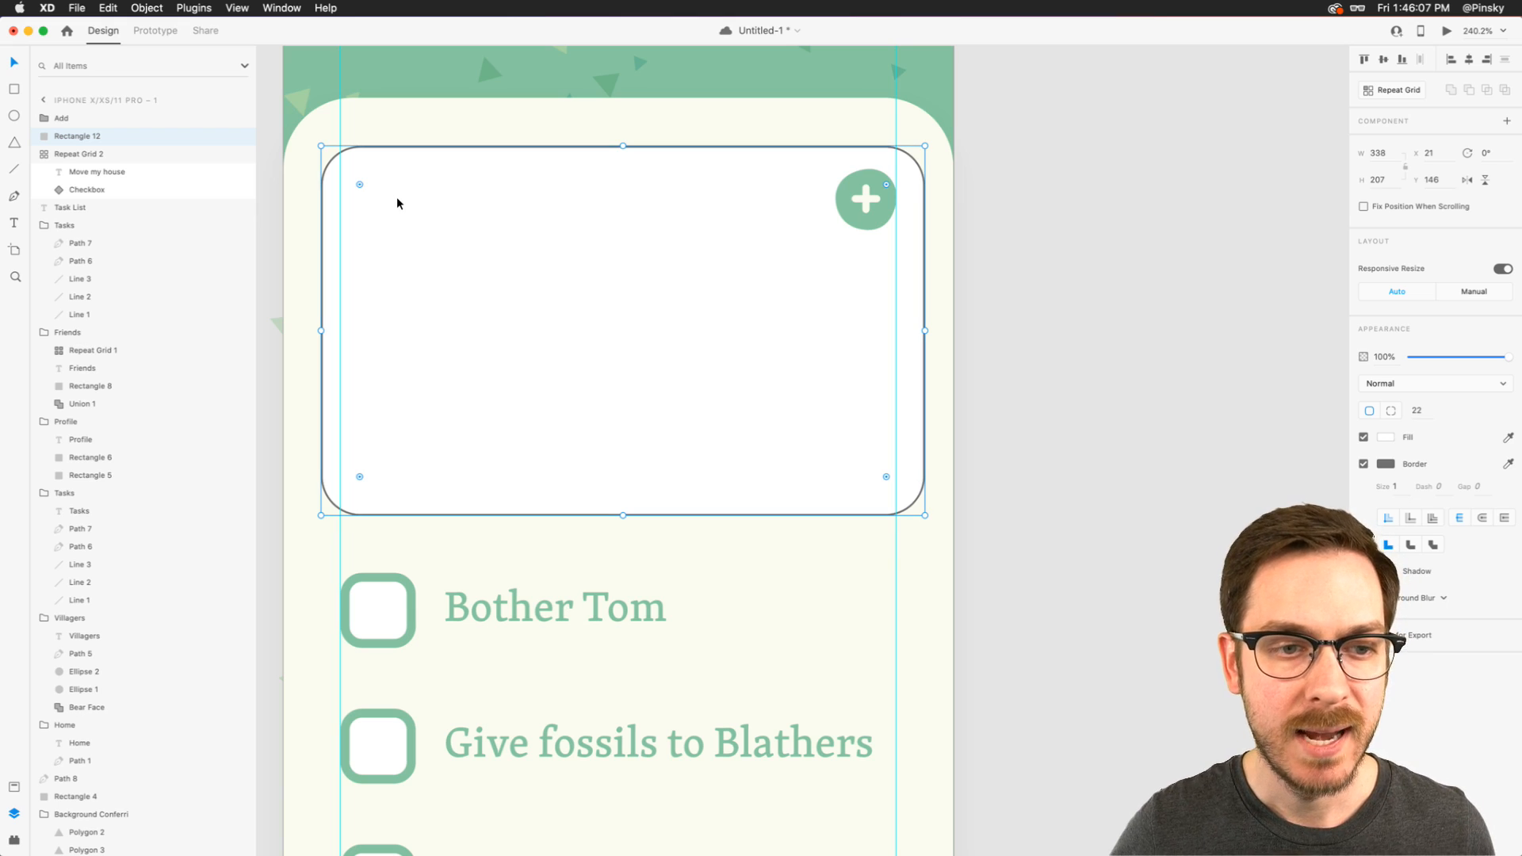
- Add the heading text "Add New Task" inside the new rectangle, level with the plus button
{"action": "key", "text": "t"}
{"action": "left_click", "coordinate": [373, 223]}
{"action": "type", "text": "Add"}
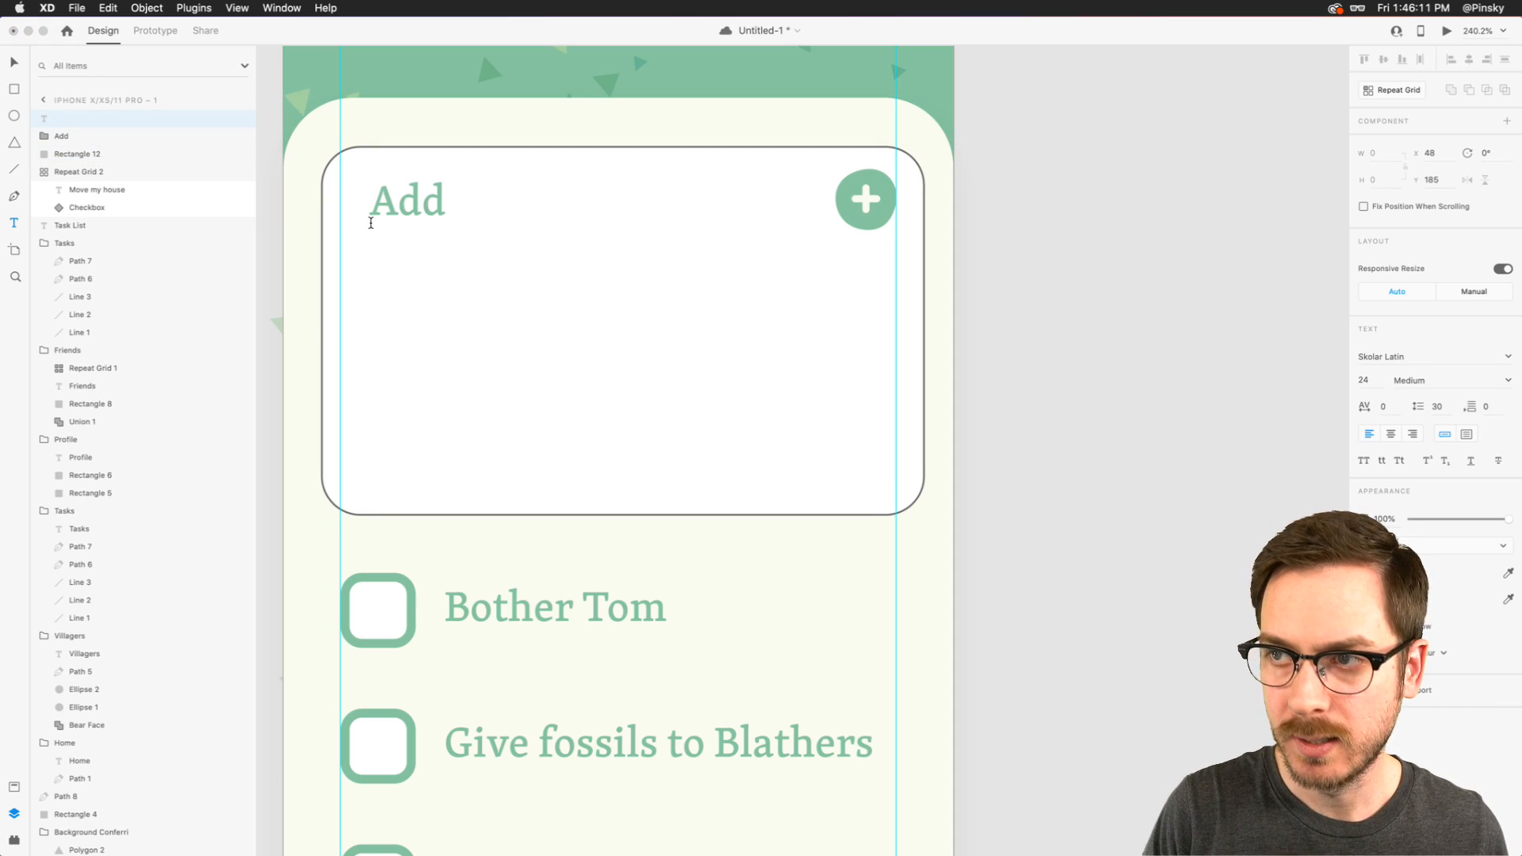
{"action": "type", "text": " New Tassk"}
{"action": "key", "text": "Escape"}
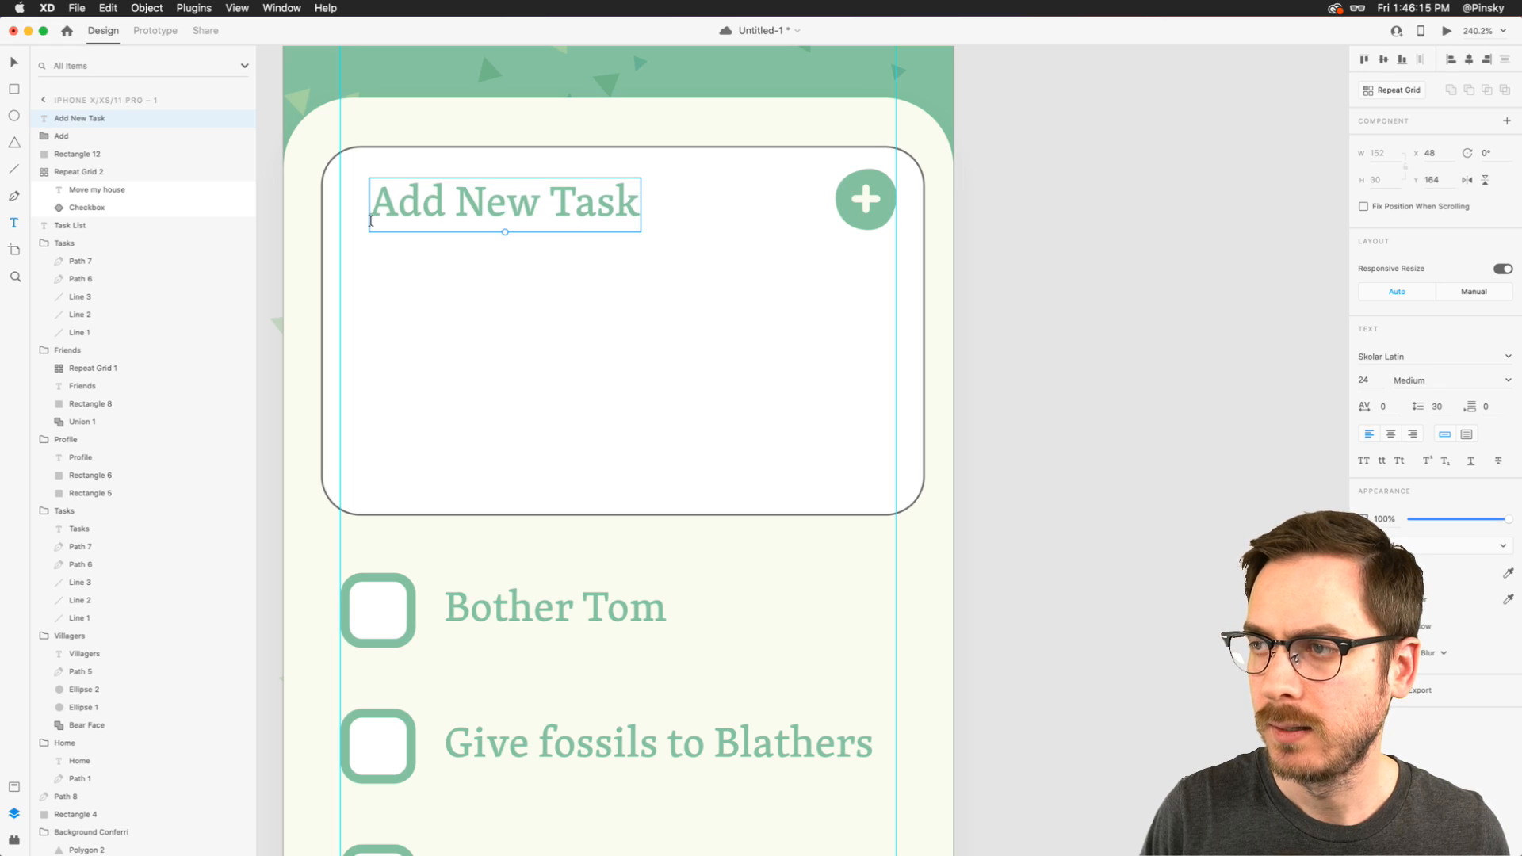
- Set the "Add New Task" heading to Bold and move it to about X 37, Y 161
{"action": "left_click", "coordinate": [1508, 380]}
{"action": "left_click", "coordinate": [1417, 453]}
{"action": "left_click_drag", "start_coordinate": [481, 202], "coordinate": [459, 195]}
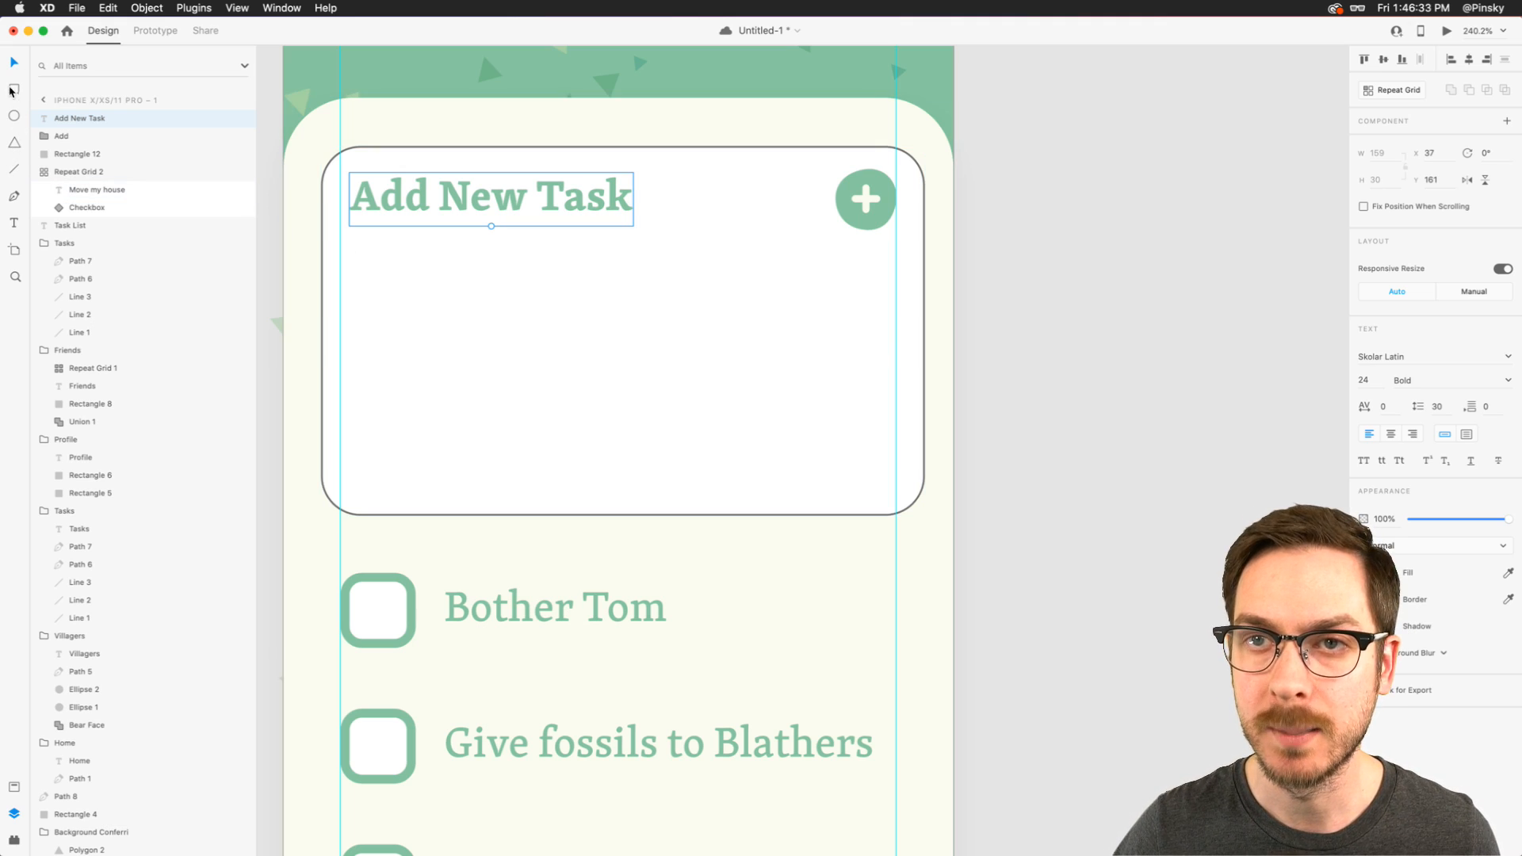
- Draw an input field about 306 by 51 below the heading, with corner radius 10 and a 3-wide border in the plus button's green
{"action": "mouse_move", "coordinate": [349, 286]}
{"action": "left_mouse_down"}
{"action": "mouse_move", "coordinate": [860, 400]}
{"action": "mouse_move", "coordinate": [896, 392]}
{"action": "mouse_move", "coordinate": [877, 359]}
{"action": "left_mouse_up"}
{"action": "left_click", "coordinate": [1506, 468]}
{"action": "left_click", "coordinate": [882, 180]}
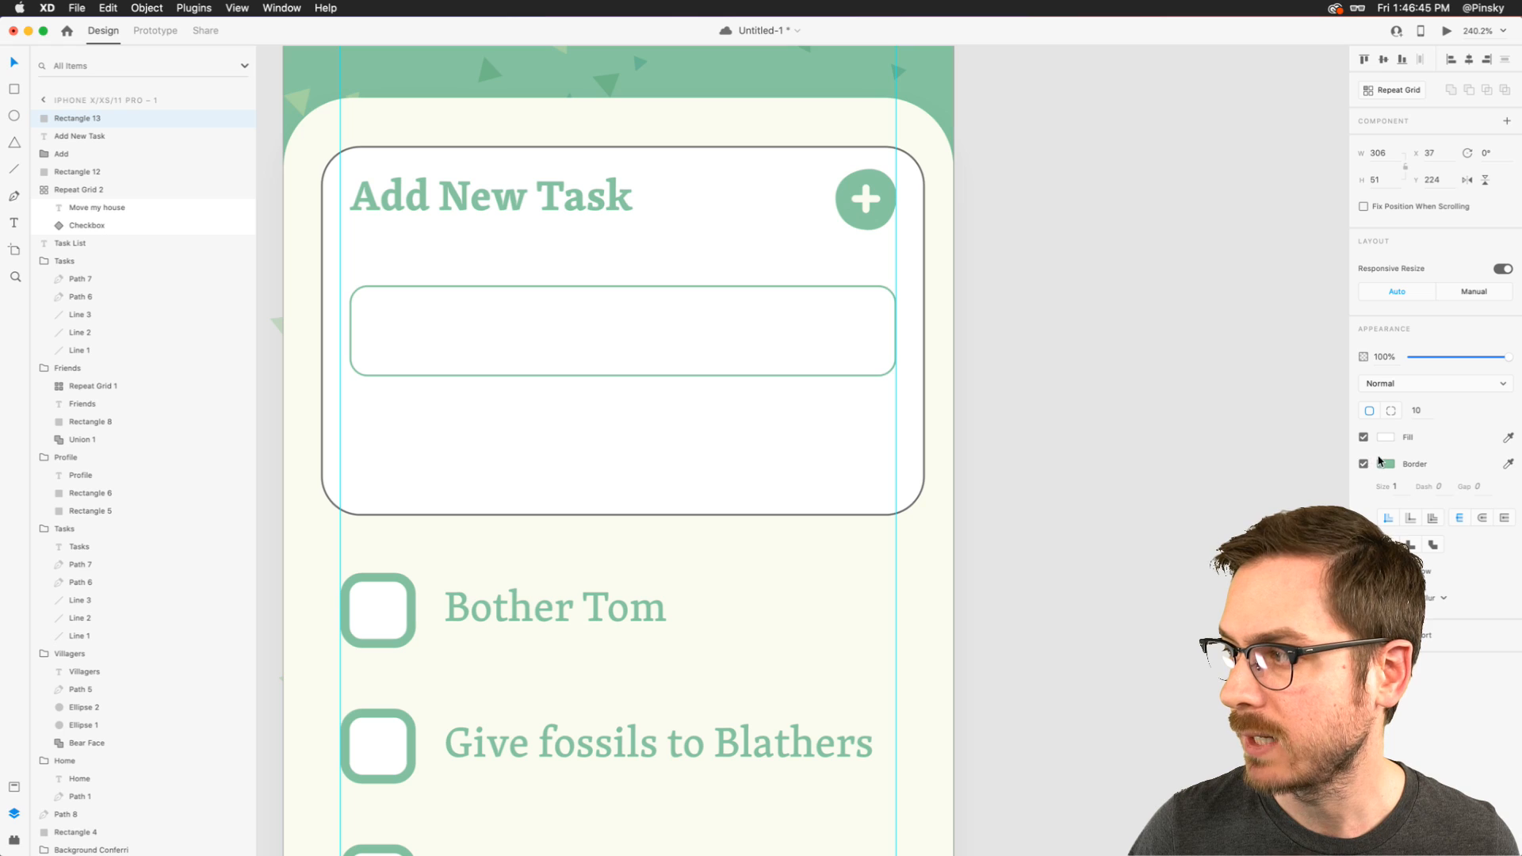
{"action": "type", "text": "2"}
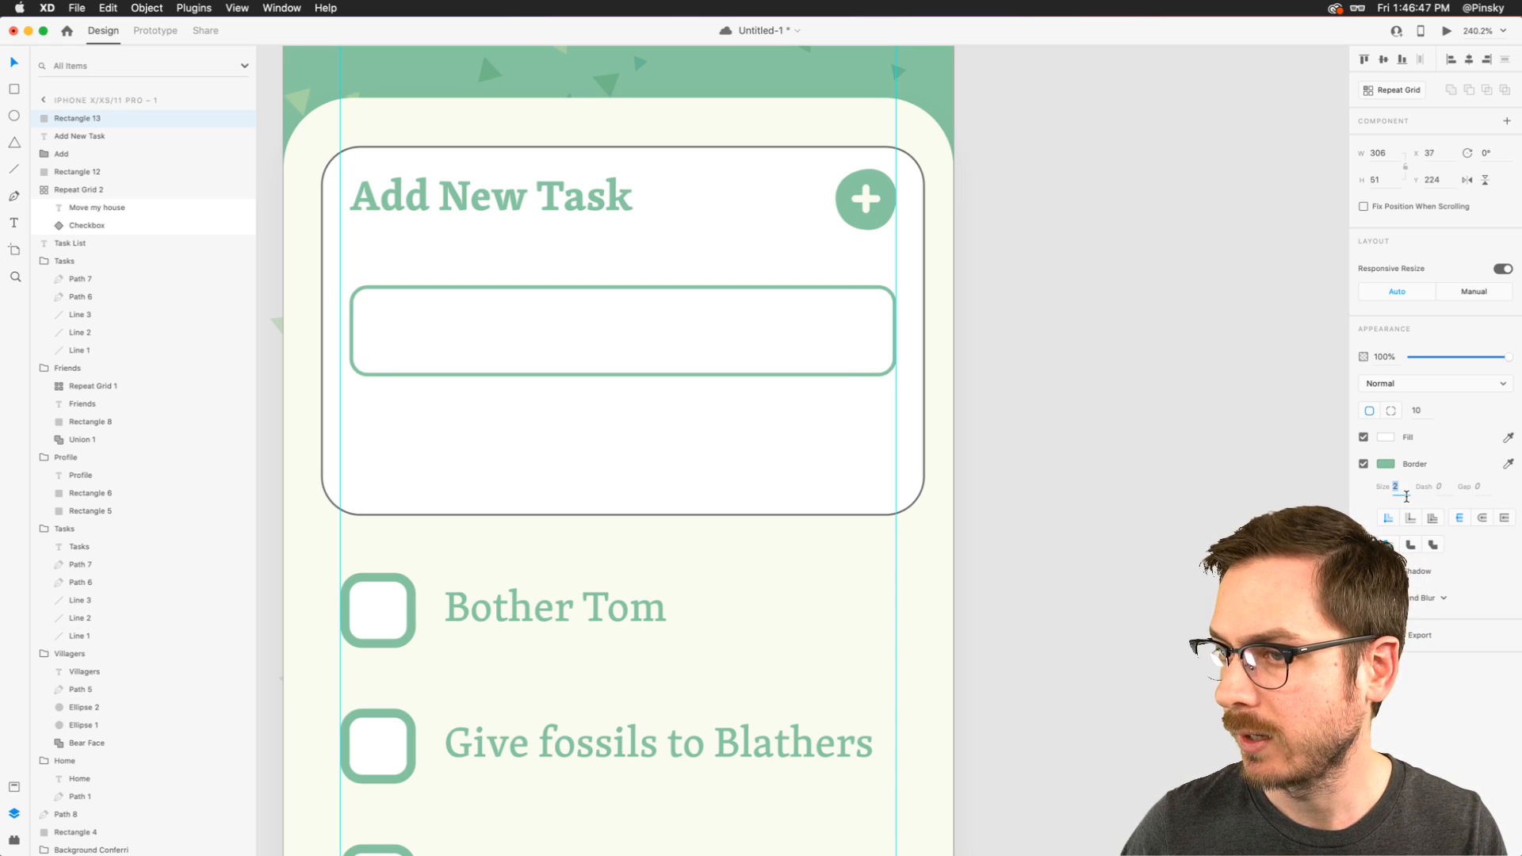
{"action": "type", "text": "1"}
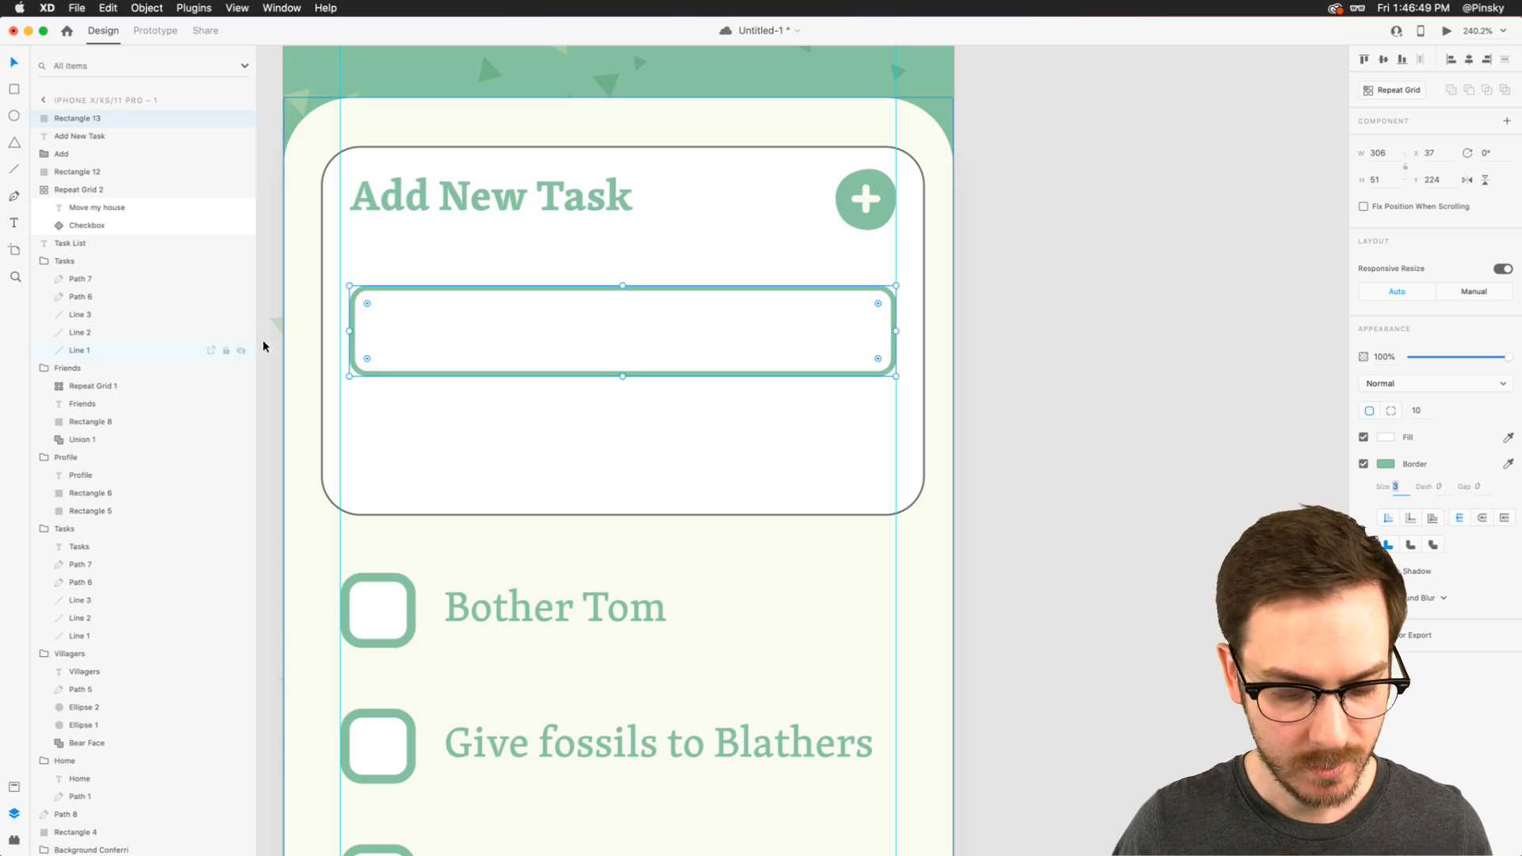
{"action": "type", "text": "t"}
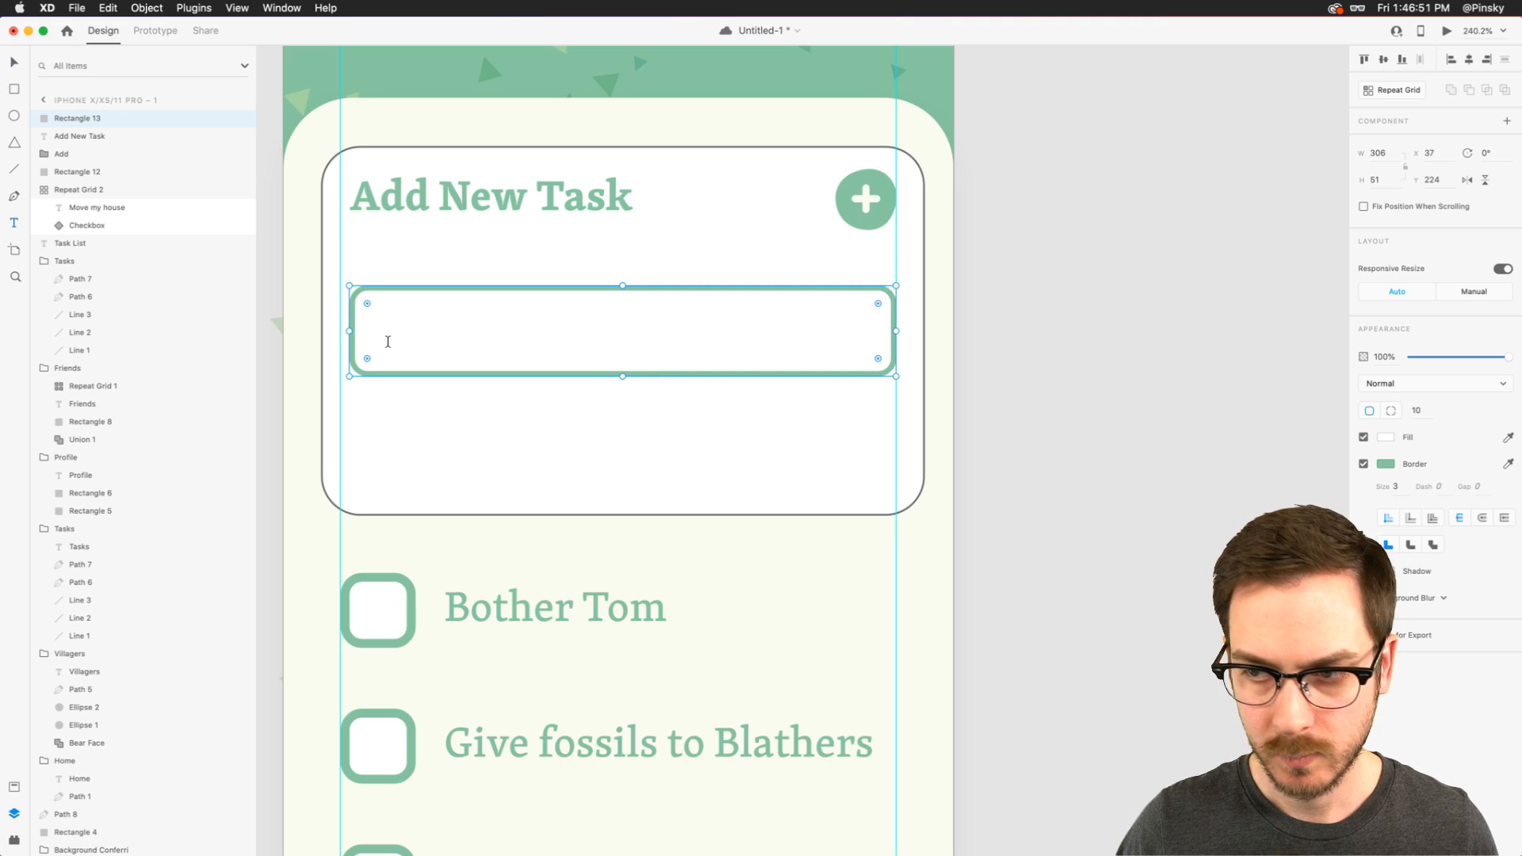
- Add the placeholder text "Eg: Plant flowers" inside the input field
{"action": "left_click", "coordinate": [388, 343]}
{"action": "type", "text": "Eg;"}
{"action": "key", "text": "BackSpace"}
{"action": "type", "text": ": Plant flowers"}
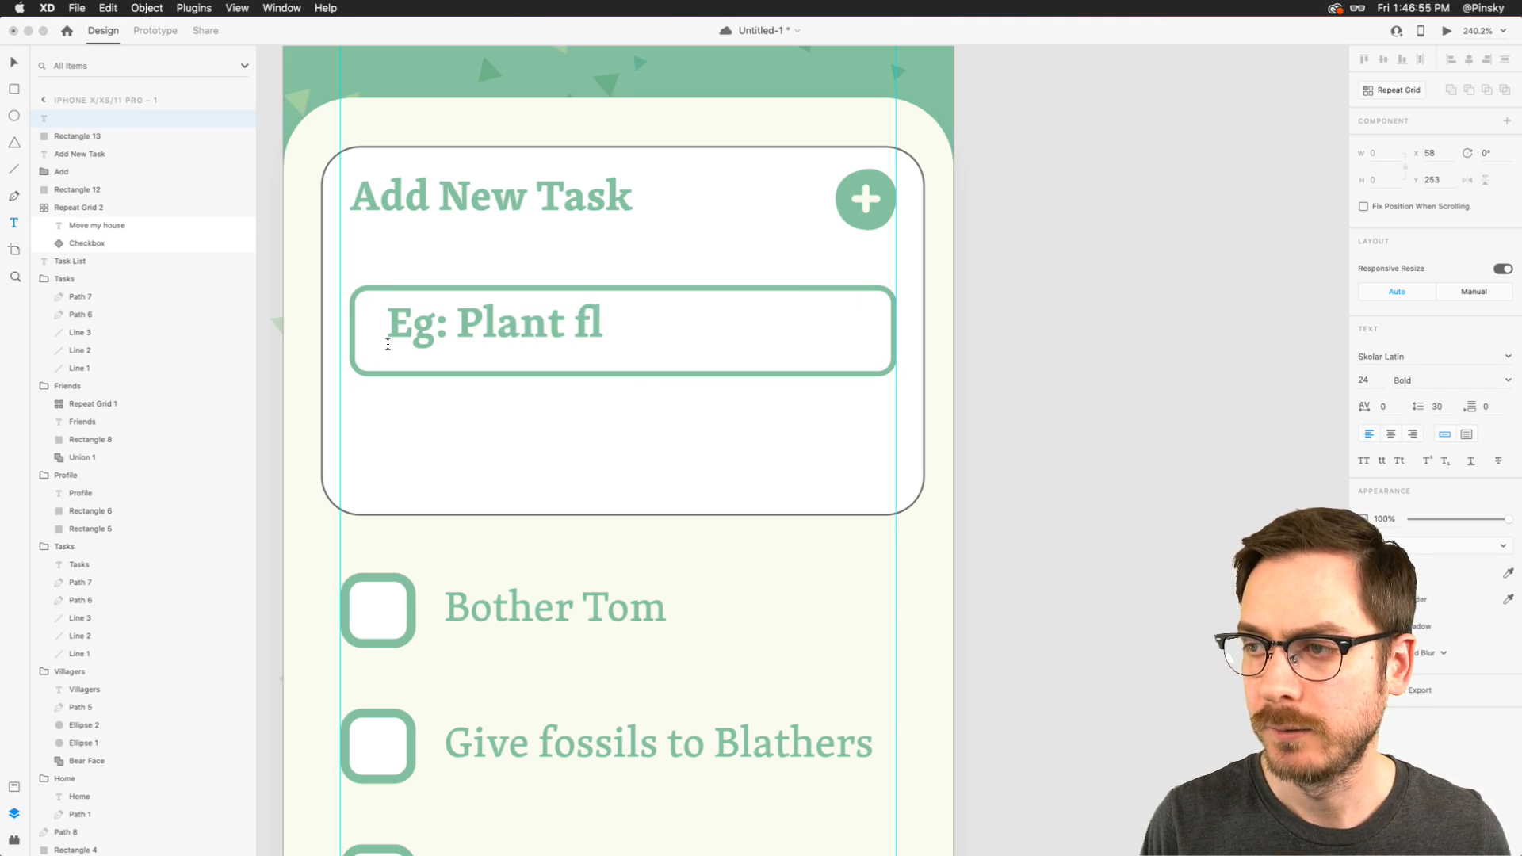
{"action": "key", "text": "Escape"}
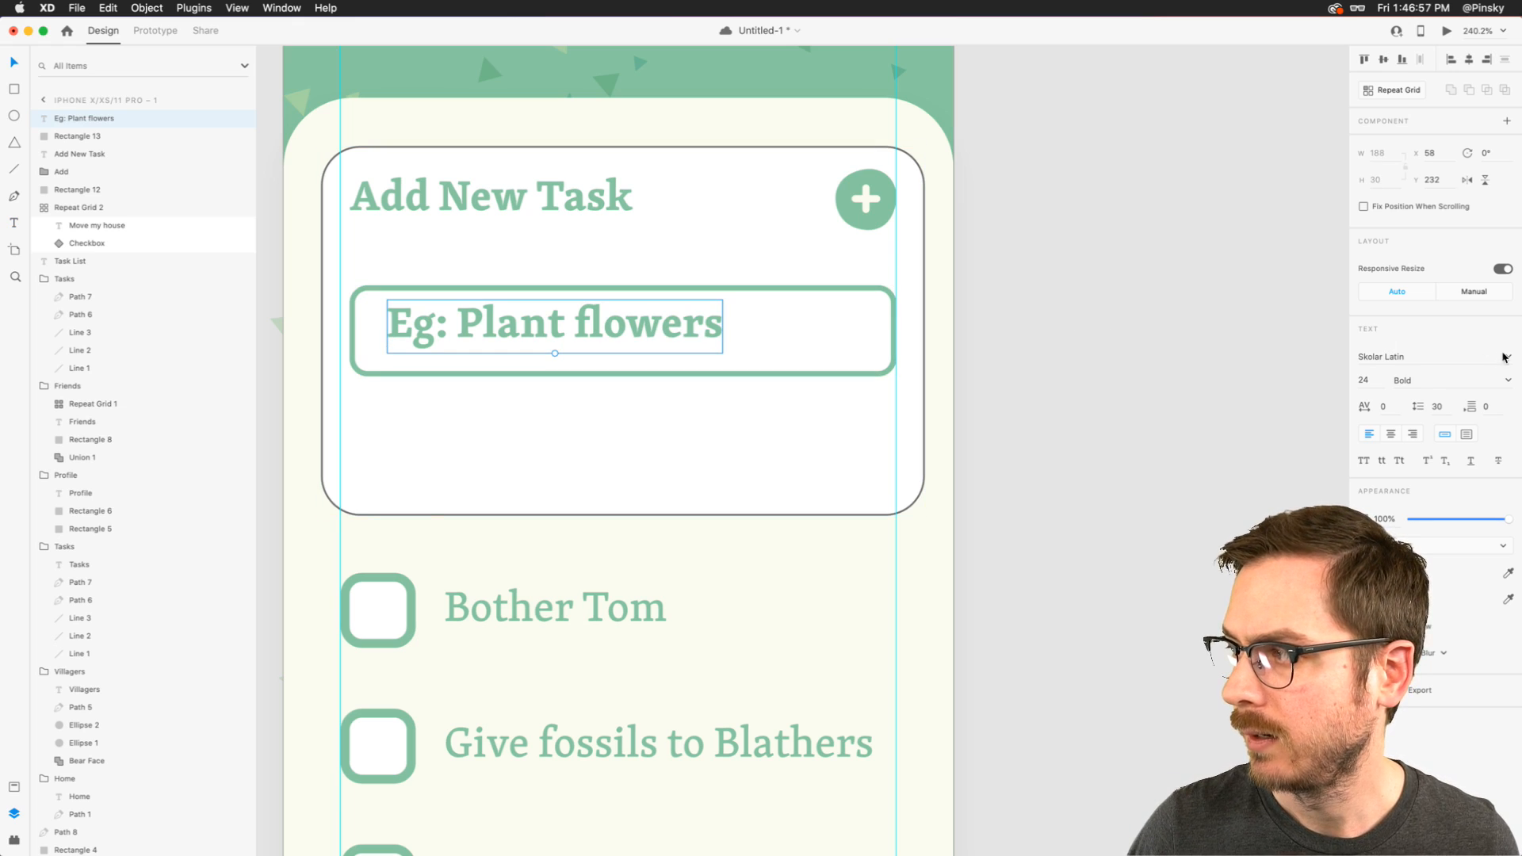
- Style the placeholder as Medium at size 21 with 50% opacity and position it at about X 53, Y 237
{"action": "left_click", "coordinate": [1506, 379]}
{"action": "left_click", "coordinate": [1445, 428]}
{"action": "mouse_move", "coordinate": [523, 325]}
{"action": "left_mouse_down"}
{"action": "mouse_move", "coordinate": [539, 356]}
{"action": "mouse_move", "coordinate": [503, 327]}
{"action": "left_mouse_up"}
{"action": "key", "text": "5"}
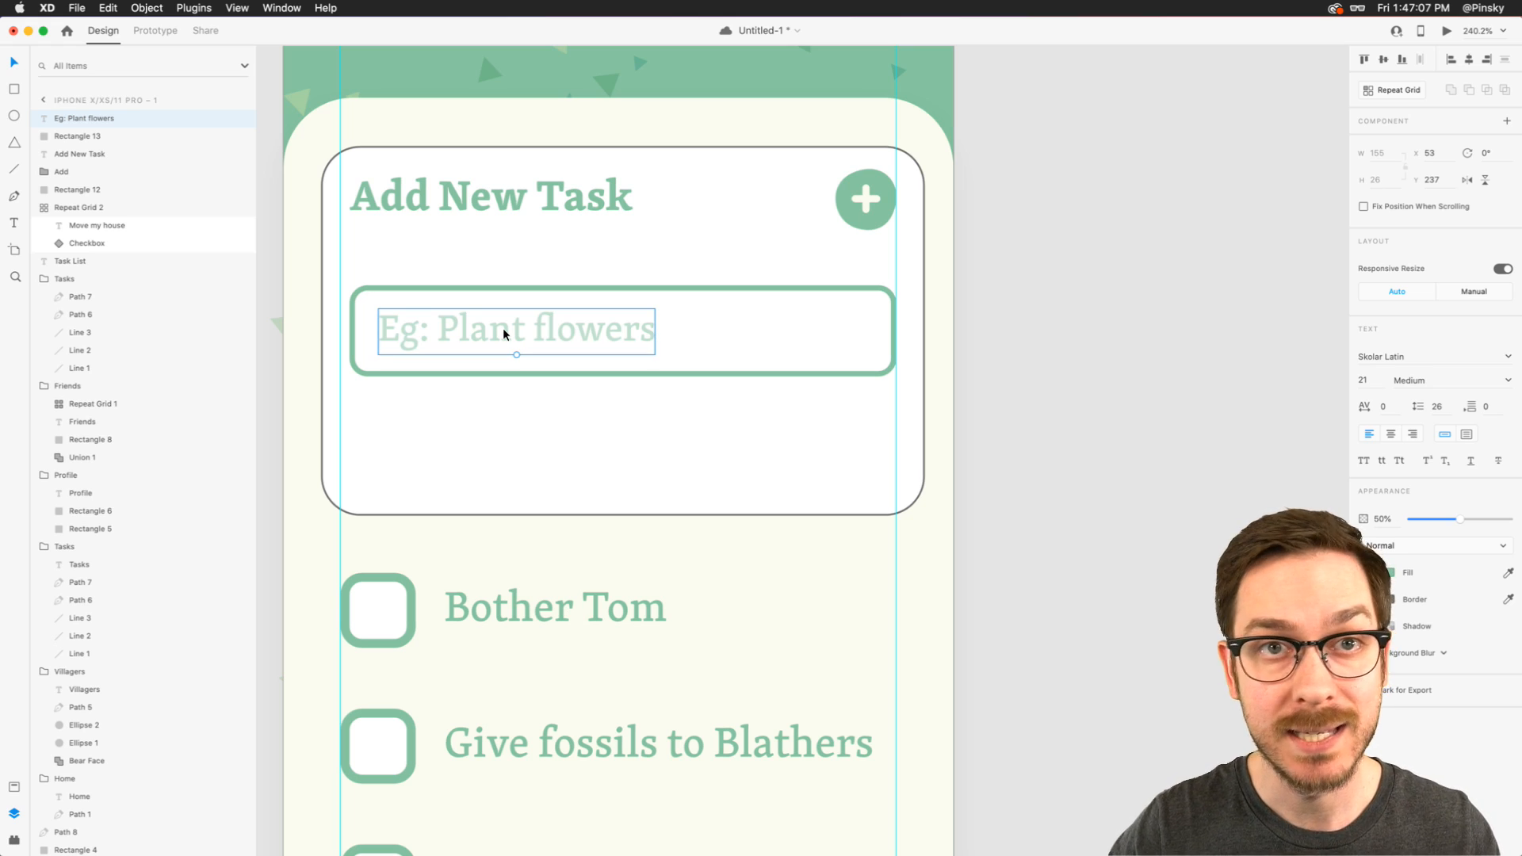
- Duplicate the input field's rectangle directly below it and shift the field with its placeholder up toward the heading
{"action": "left_click", "coordinate": [584, 287], "text": "shift"}
{"action": "left_click_drag", "start_coordinate": [583, 325], "coordinate": [562, 451]}
{"action": "left_click", "coordinate": [559, 356]}
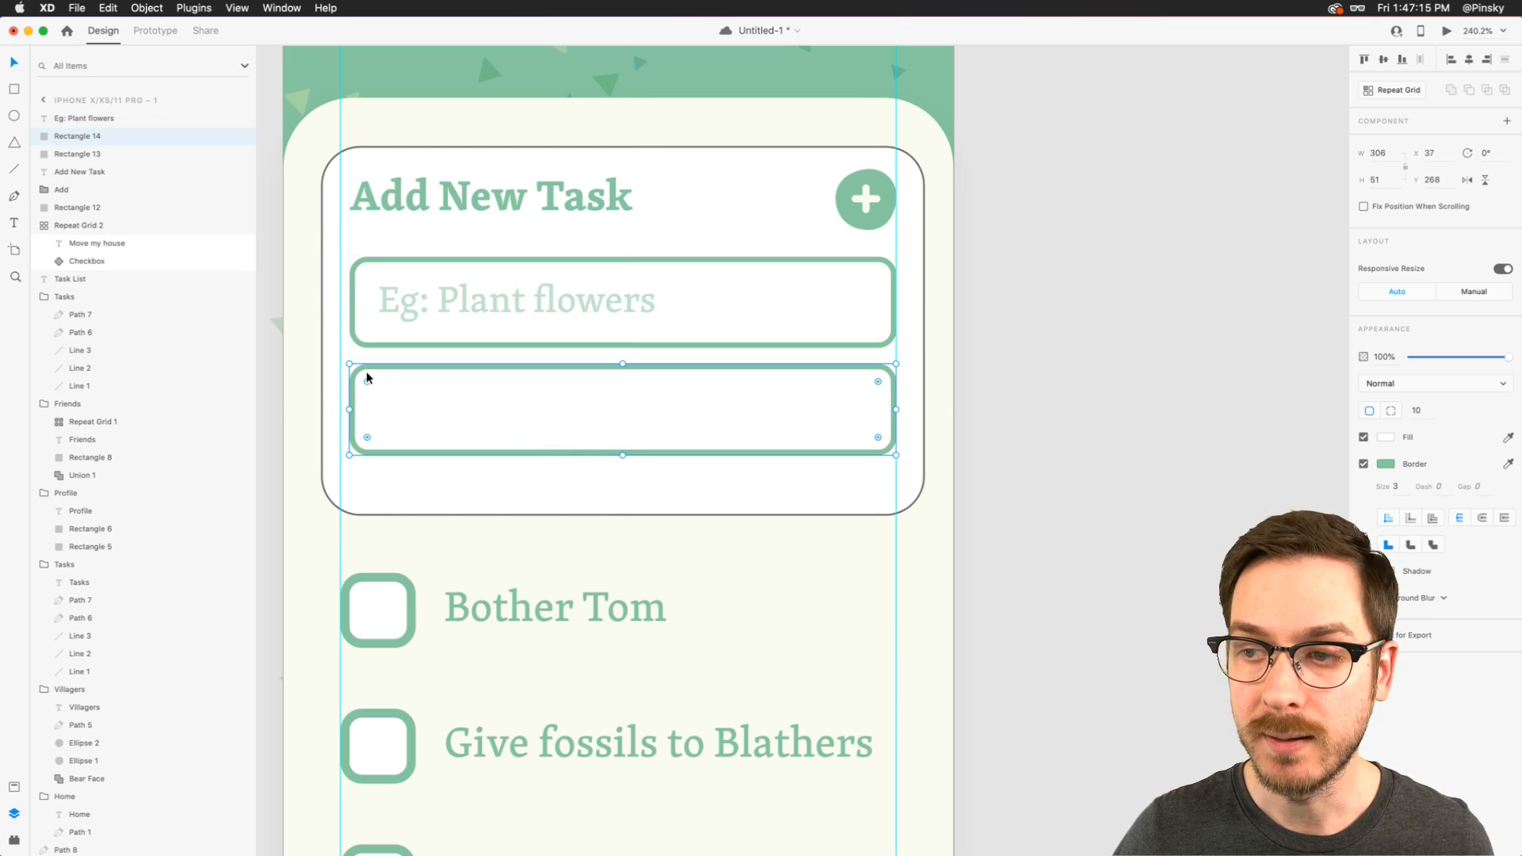
- Turn the duplicated rectangle into a pill-shaped button with corner radius 26, the heading's green as fill, and no border
{"action": "left_click_drag", "start_coordinate": [368, 383], "coordinate": [395, 388]}
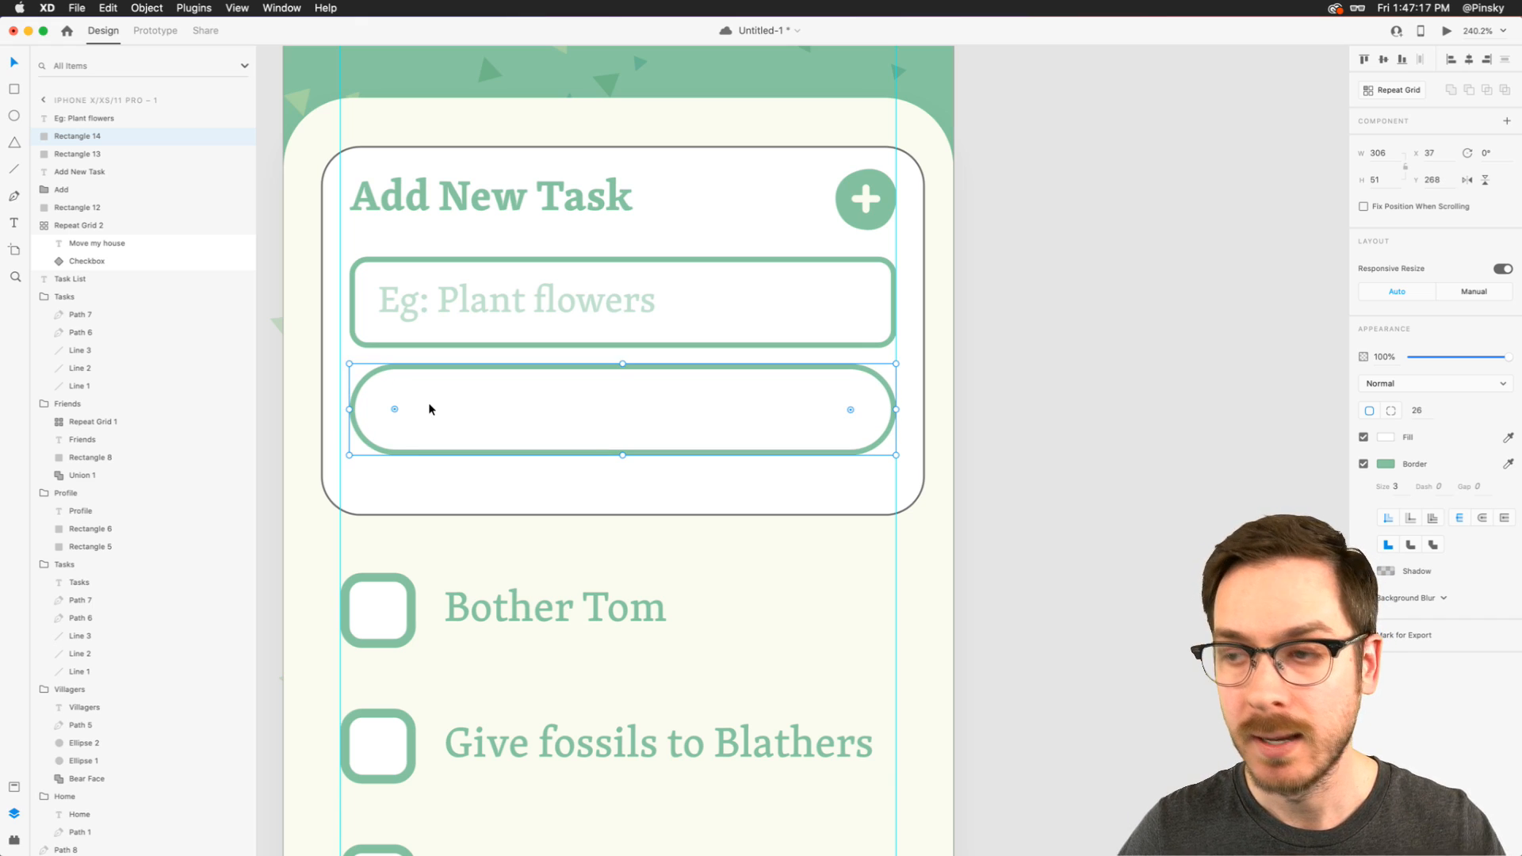
{"action": "left_click", "coordinate": [422, 194]}
{"action": "left_click", "coordinate": [1363, 464]}
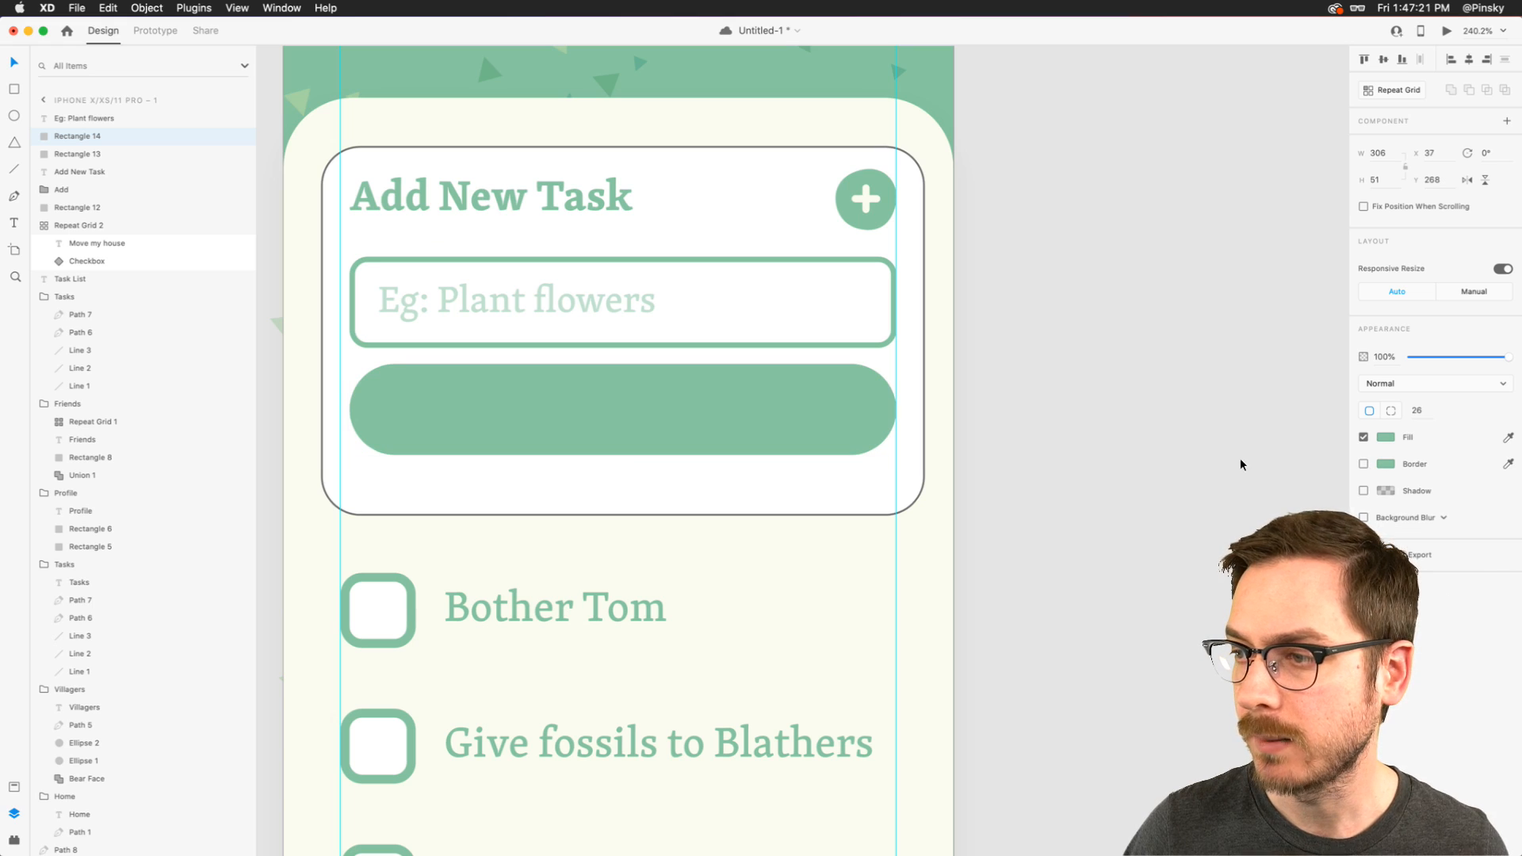
- Duplicate the placeholder text onto the green button and change the copy's text to "Add"
{"action": "left_click_drag", "start_coordinate": [554, 306], "coordinate": [625, 411], "text": "alt"}
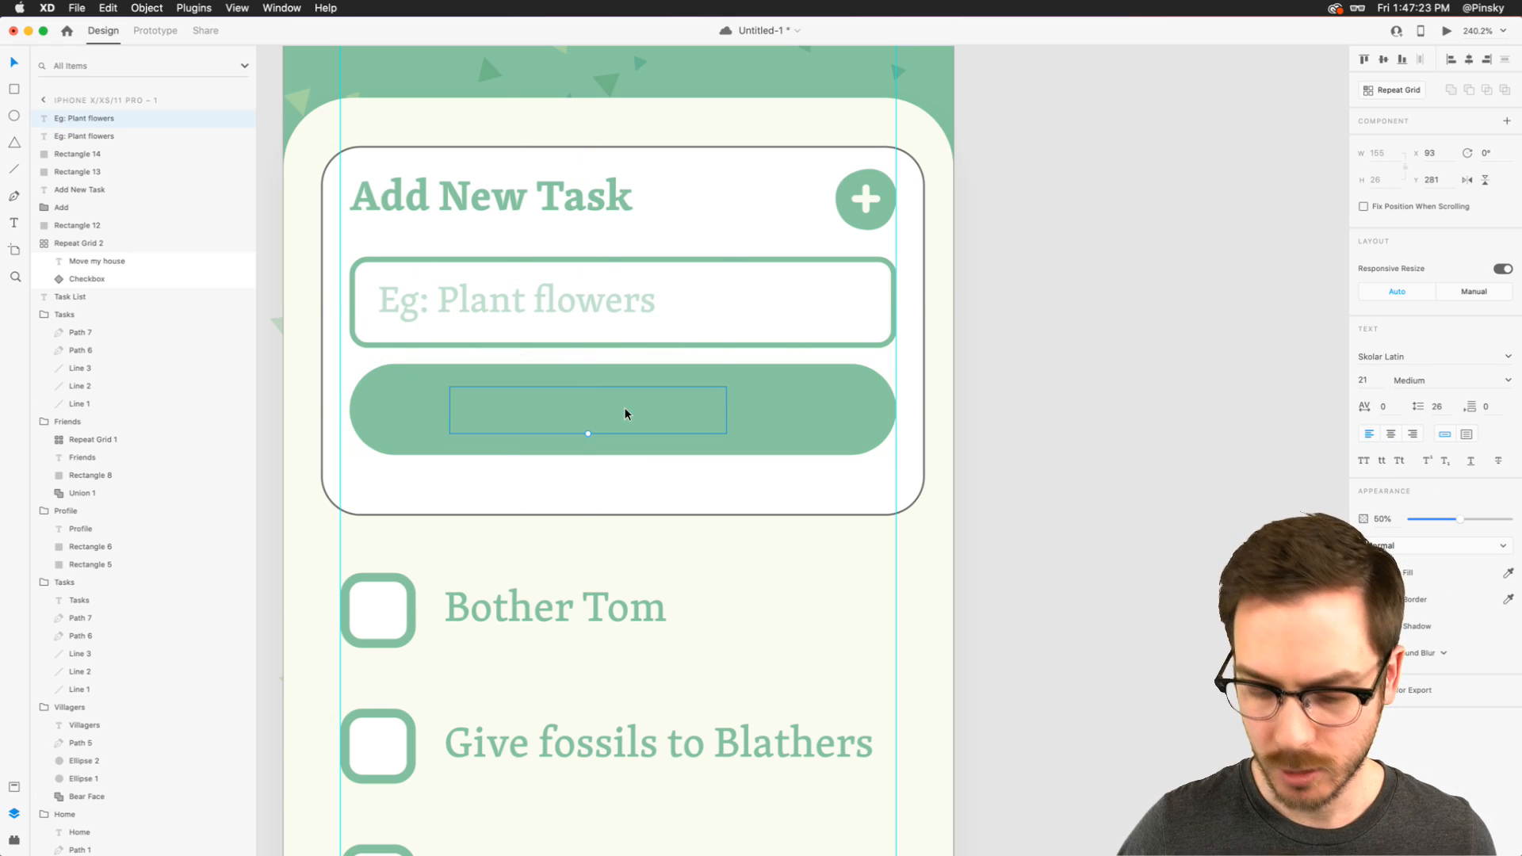
{"action": "type", "text": "Add"}
{"action": "key", "text": "Escape"}
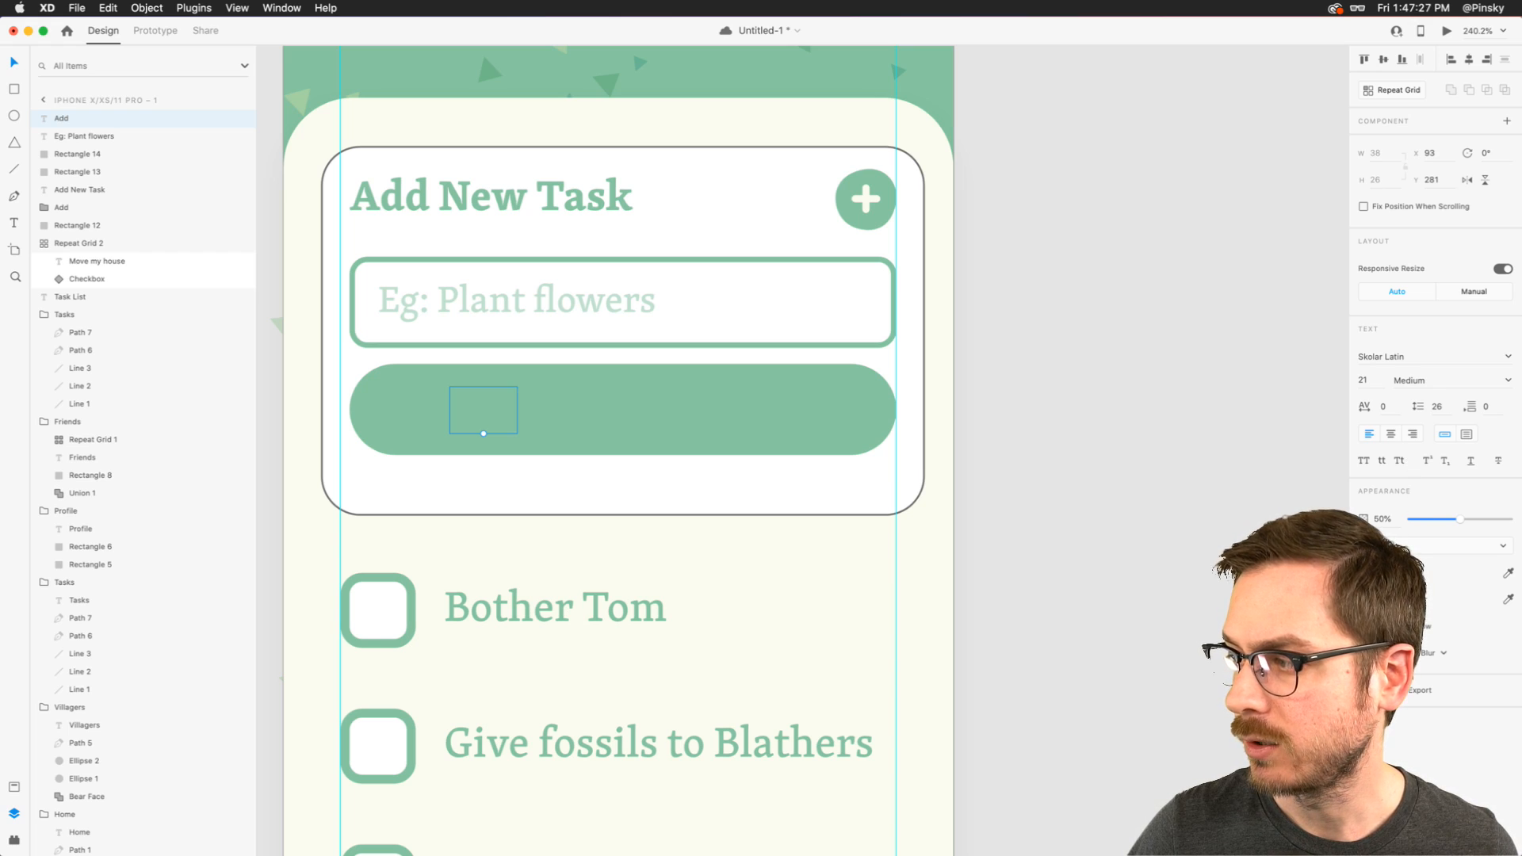
- Give the button's "Add" label a near-white fill and 100% opacity
{"action": "left_click", "coordinate": [1381, 573]}
{"action": "left_click_drag", "start_coordinate": [1261, 582], "coordinate": [1203, 495]}
{"action": "left_click_drag", "start_coordinate": [1475, 520], "coordinate": [1502, 578]}
{"action": "left_click", "coordinate": [777, 585]}
- Set the "Add" label to Bold, centre it on the button with centred text alignment, and check the screen in the preview
{"action": "left_click", "coordinate": [1506, 380]}
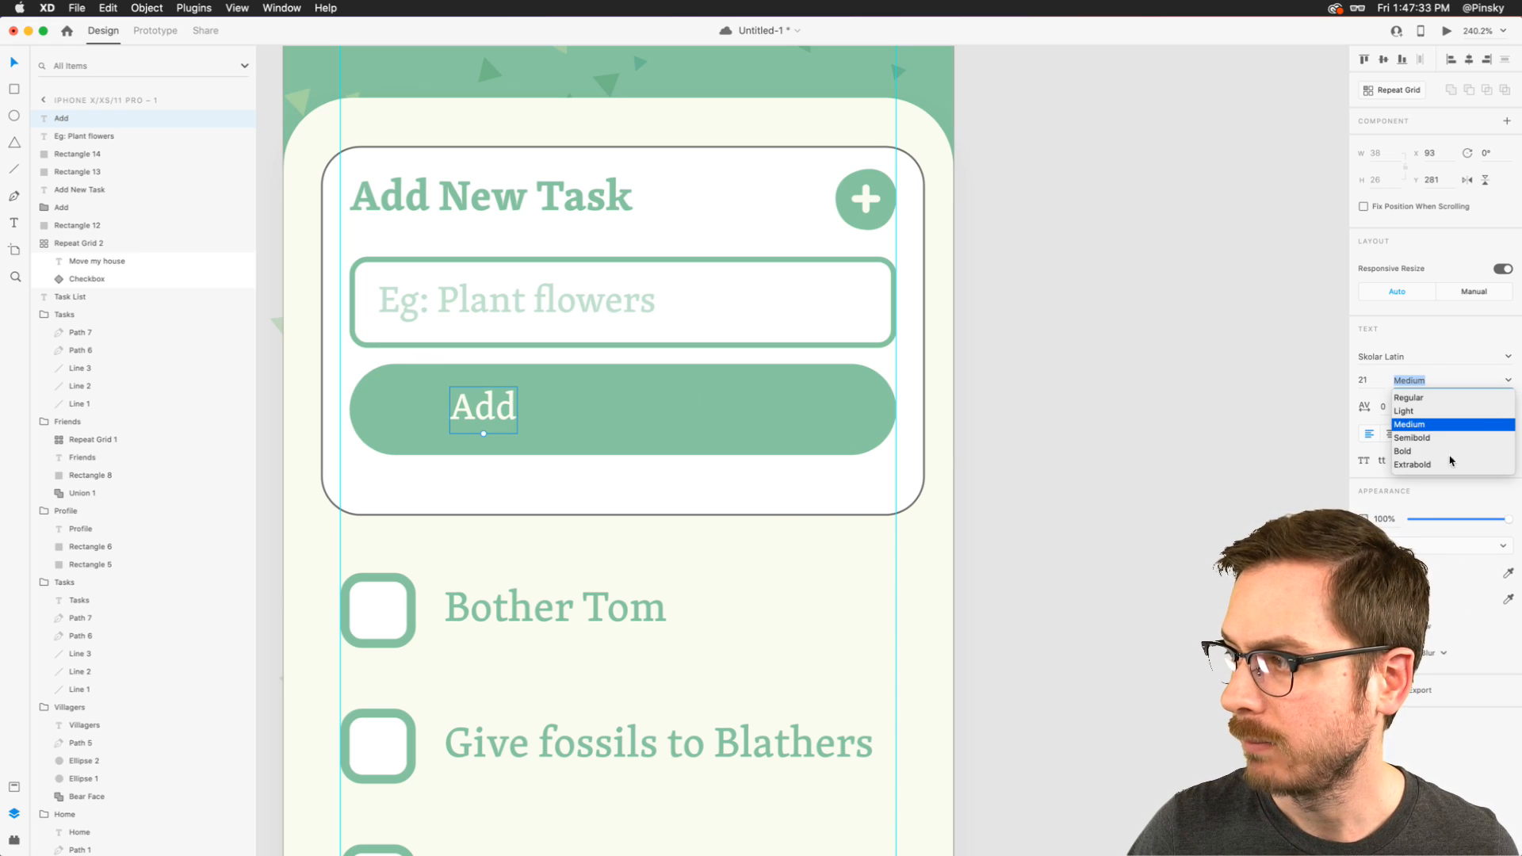
{"action": "left_click", "coordinate": [1419, 457]}
{"action": "left_click_drag", "start_coordinate": [457, 418], "coordinate": [607, 409]}
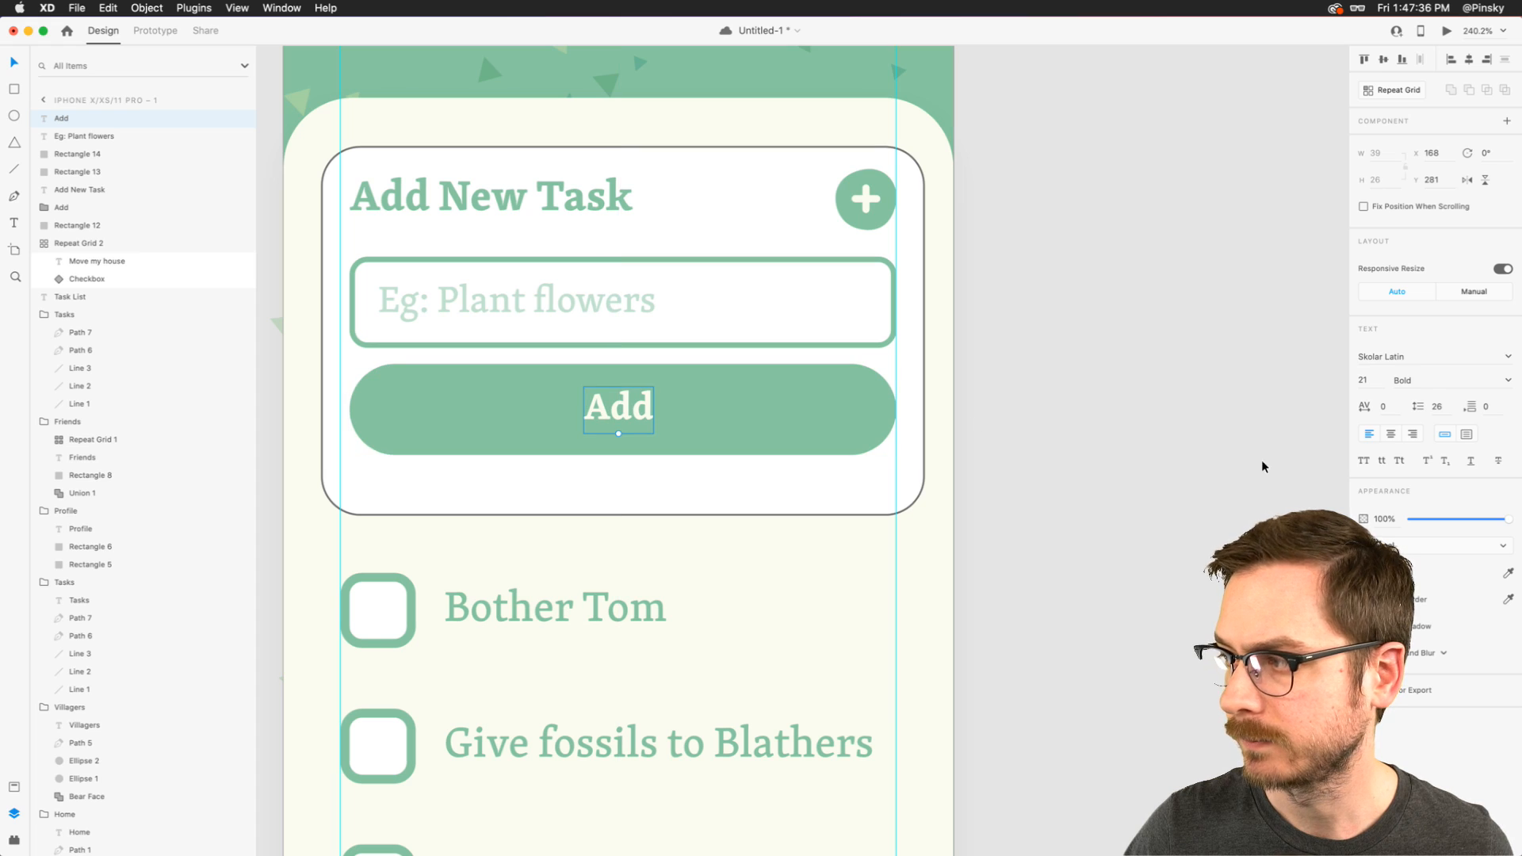
{"action": "left_click", "coordinate": [1391, 434]}
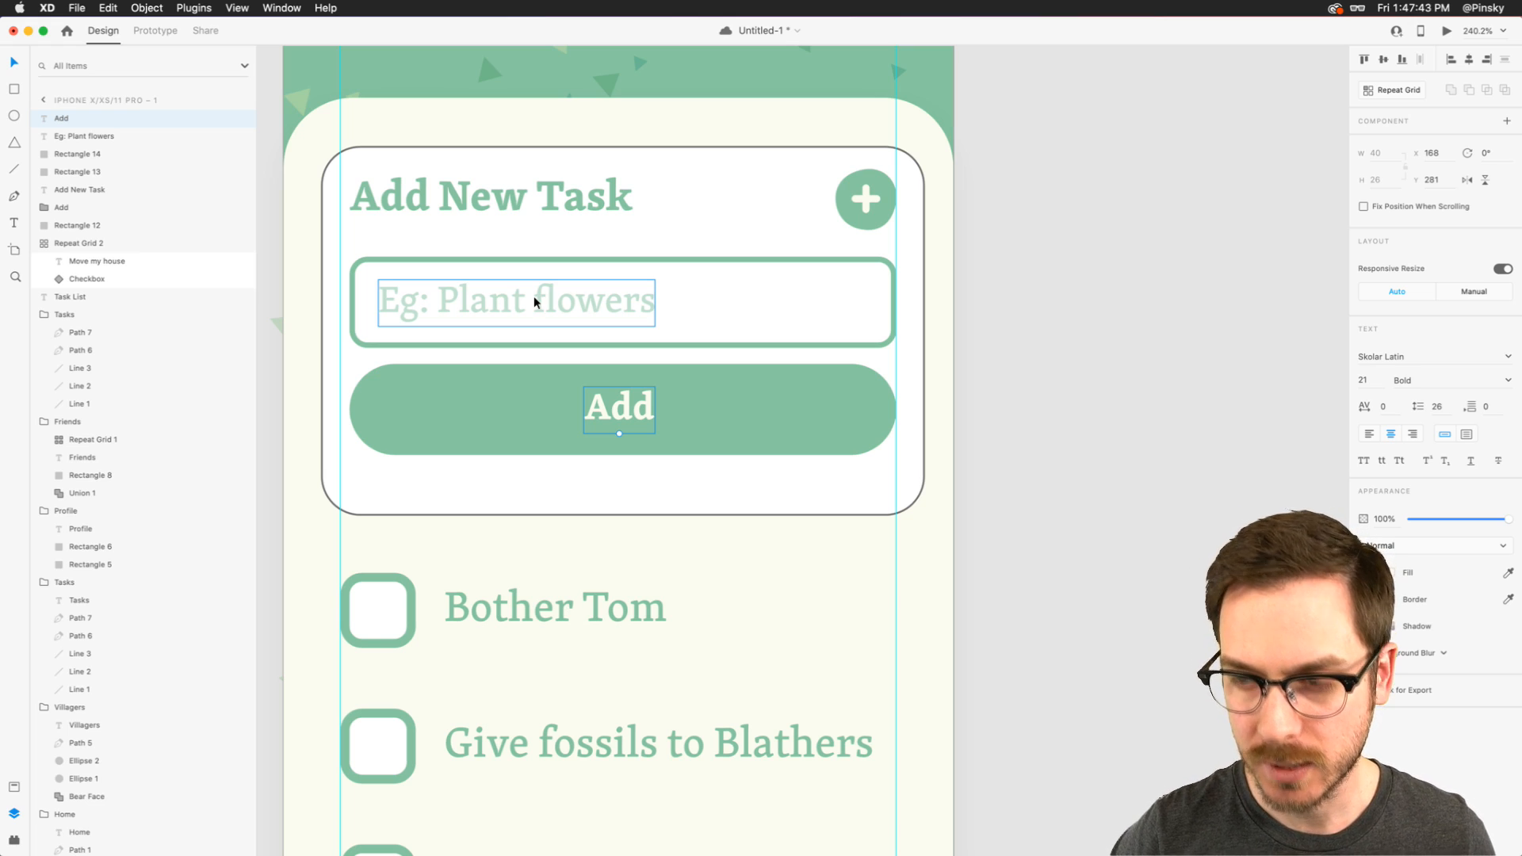
{"action": "key", "text": "super+Return"}
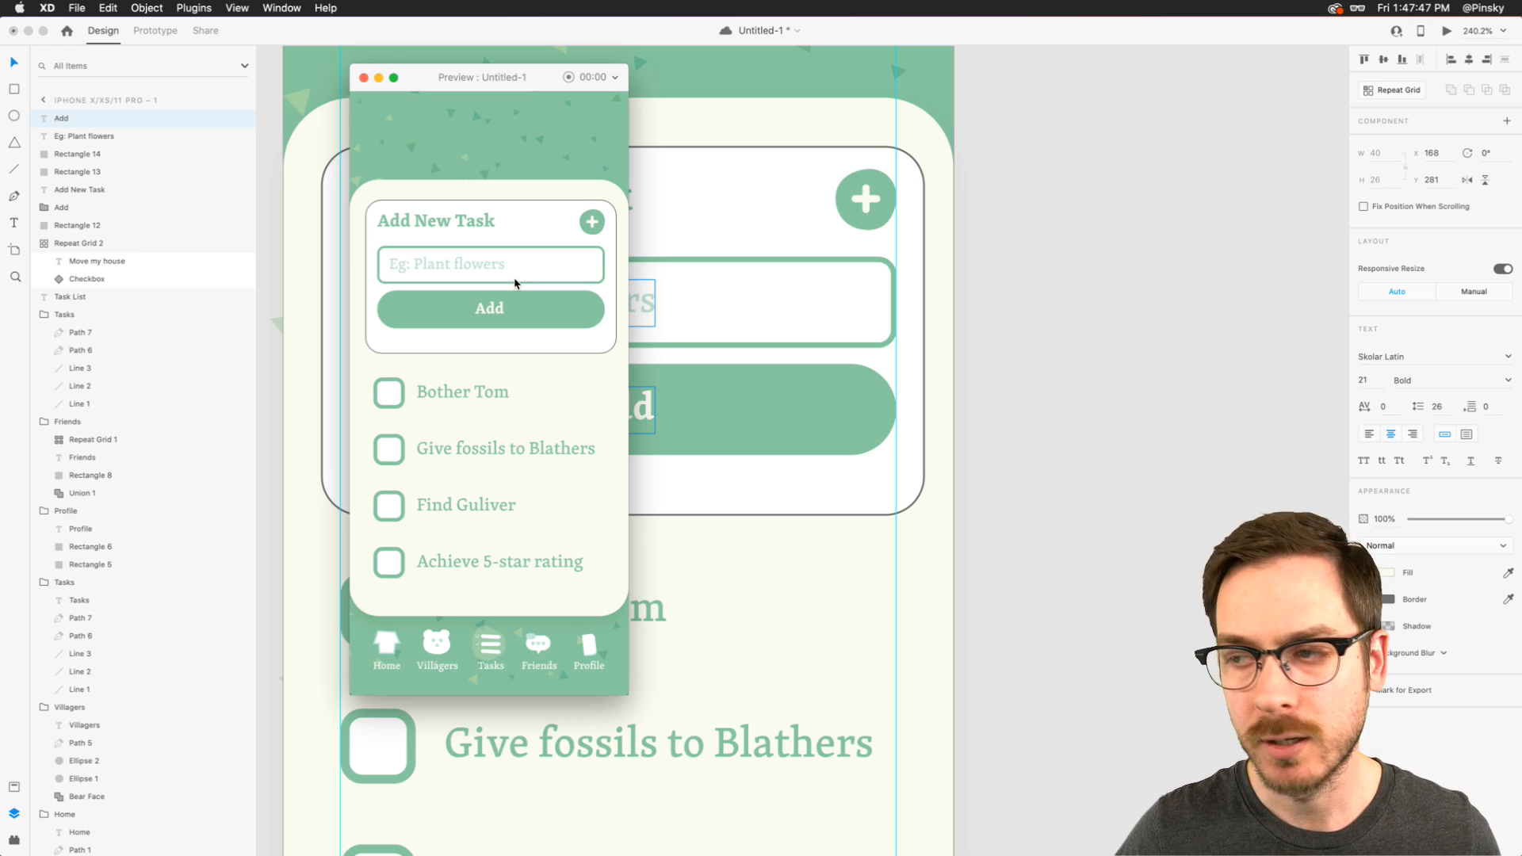
{"action": "key", "text": "super+w"}
- Group the green button with its label, name the group "Add Button", and move it down to about Y 277
{"action": "left_click", "coordinate": [708, 395], "text": "shift"}
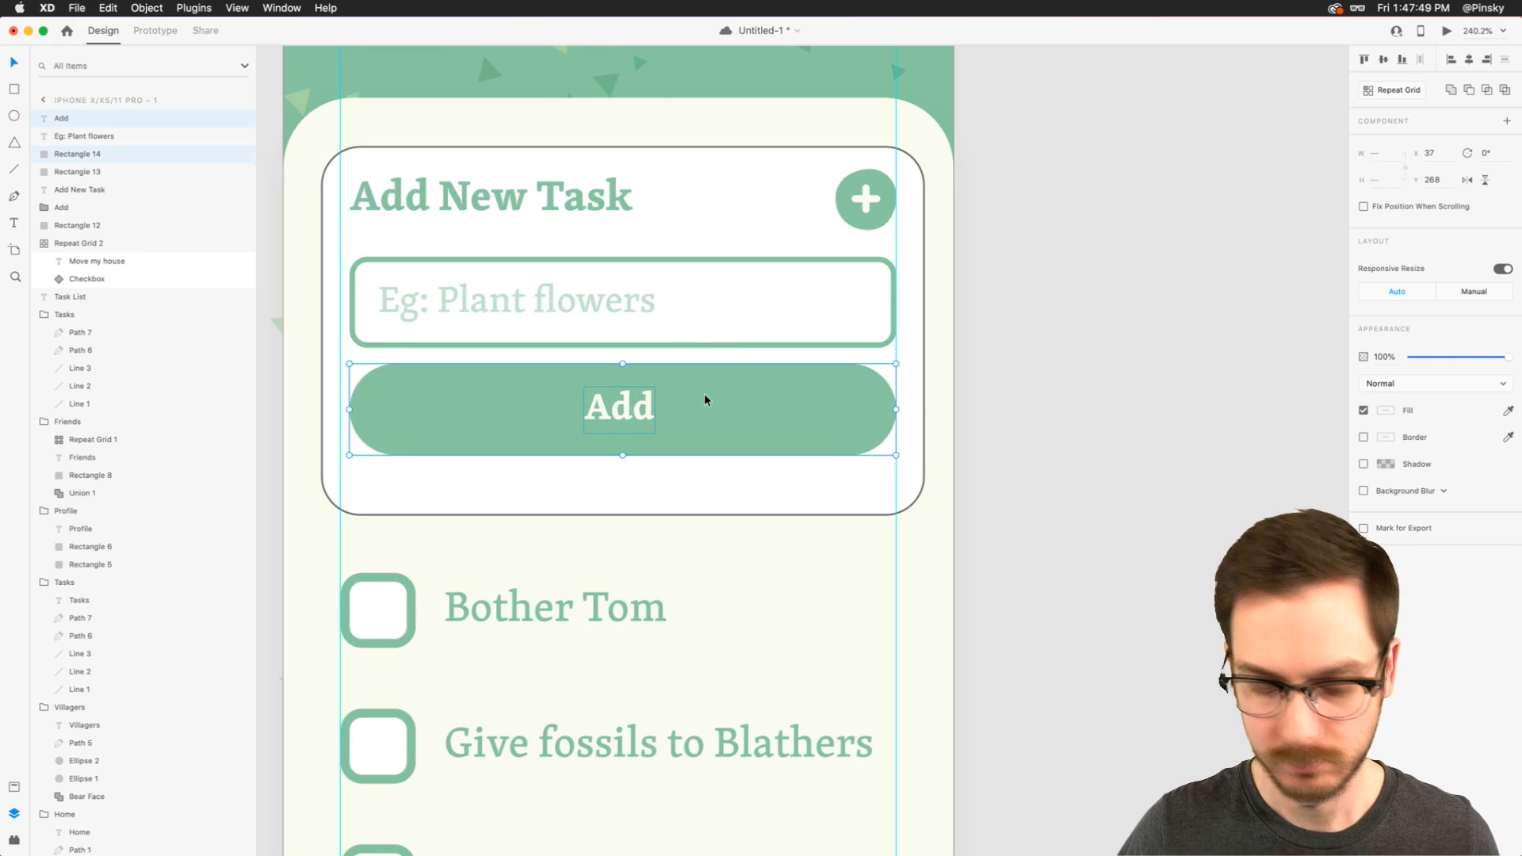
{"action": "key", "text": "super+g"}
{"action": "double_click", "coordinate": [72, 119]}
{"action": "type", "text": "Ad"}
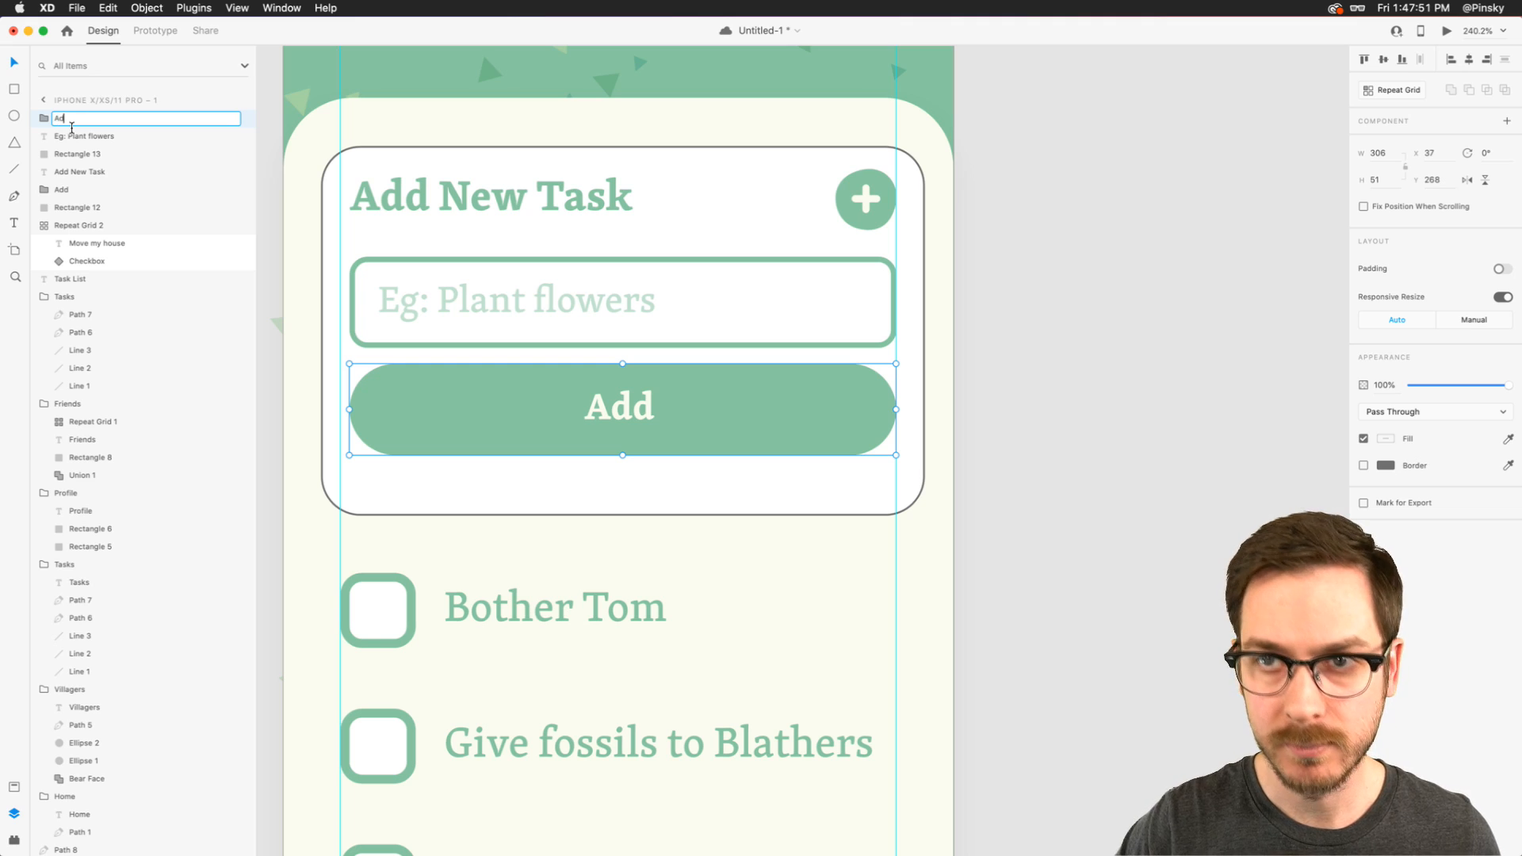
{"action": "type", "text": "d Button"}
{"action": "key", "text": "Return"}
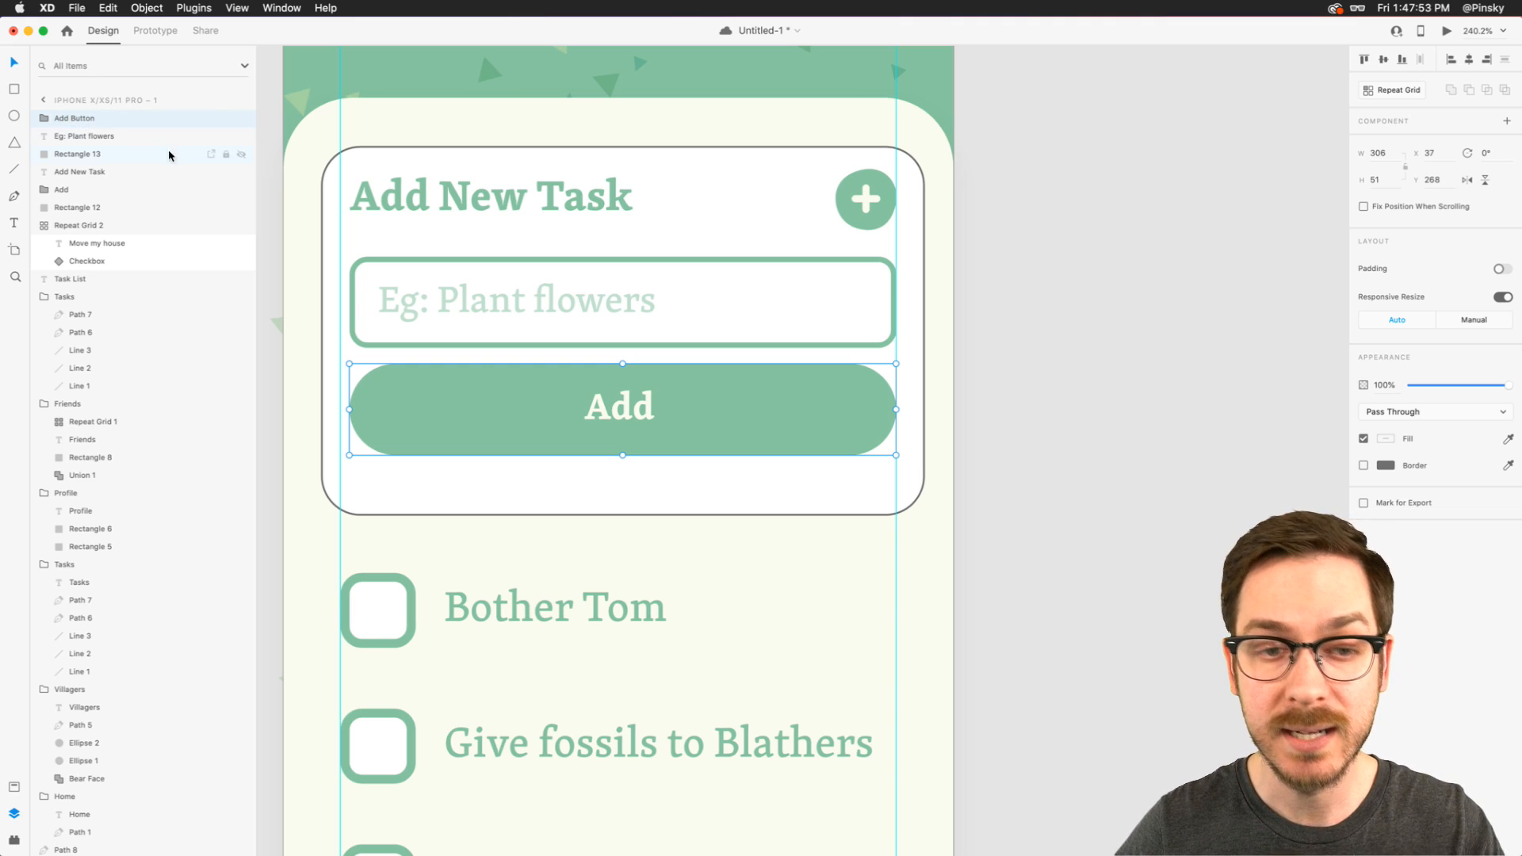
{"action": "left_click_drag", "start_coordinate": [687, 403], "coordinate": [687, 419]}
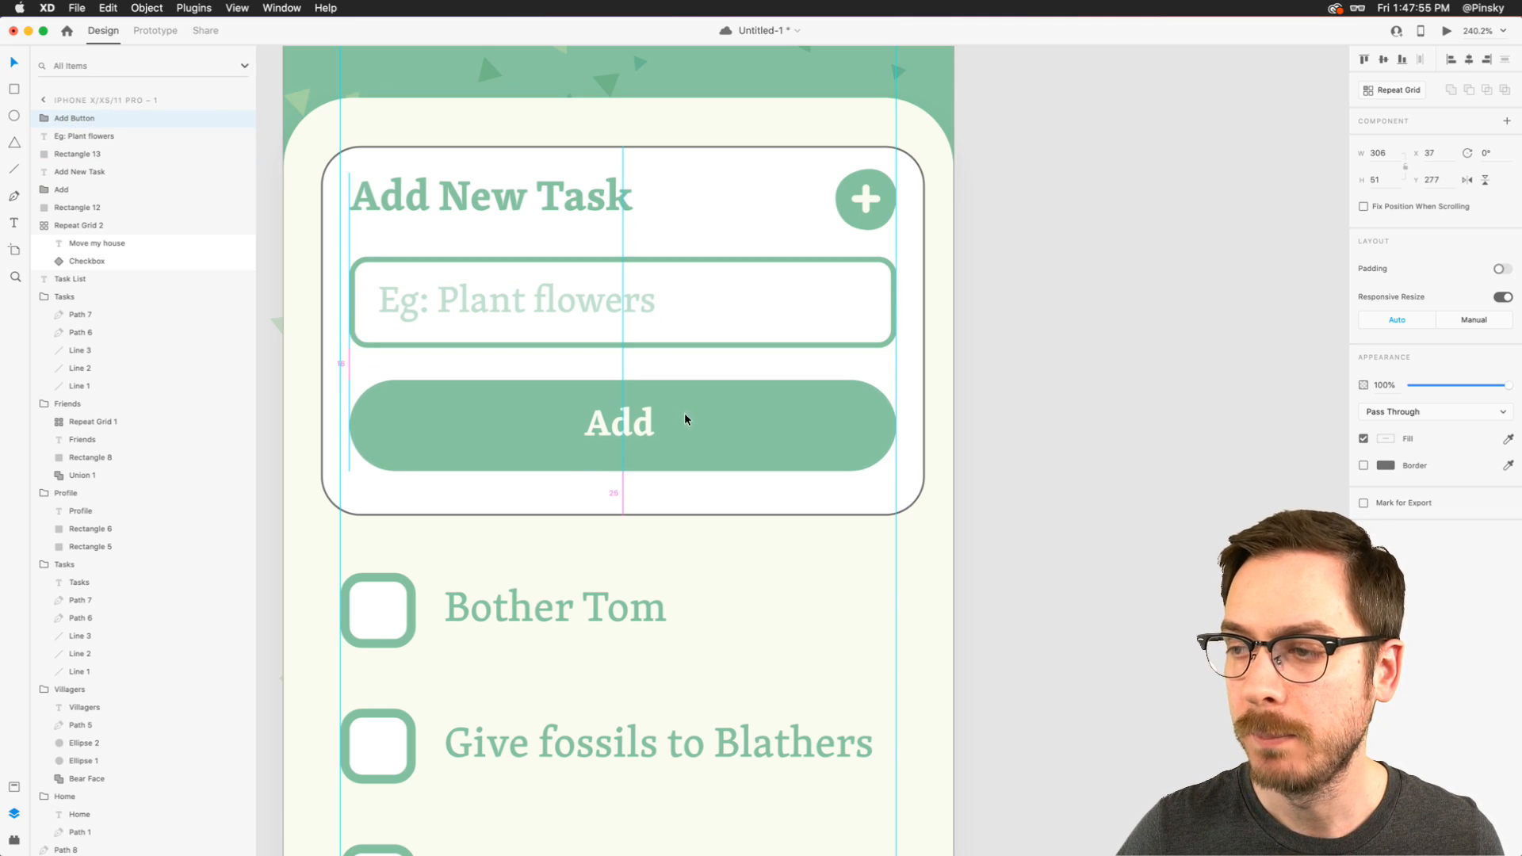
- Group the placeholder text with its input rectangle and name the group "Field"
{"action": "left_click", "coordinate": [625, 305]}
{"action": "left_click", "coordinate": [689, 344], "text": "shift"}
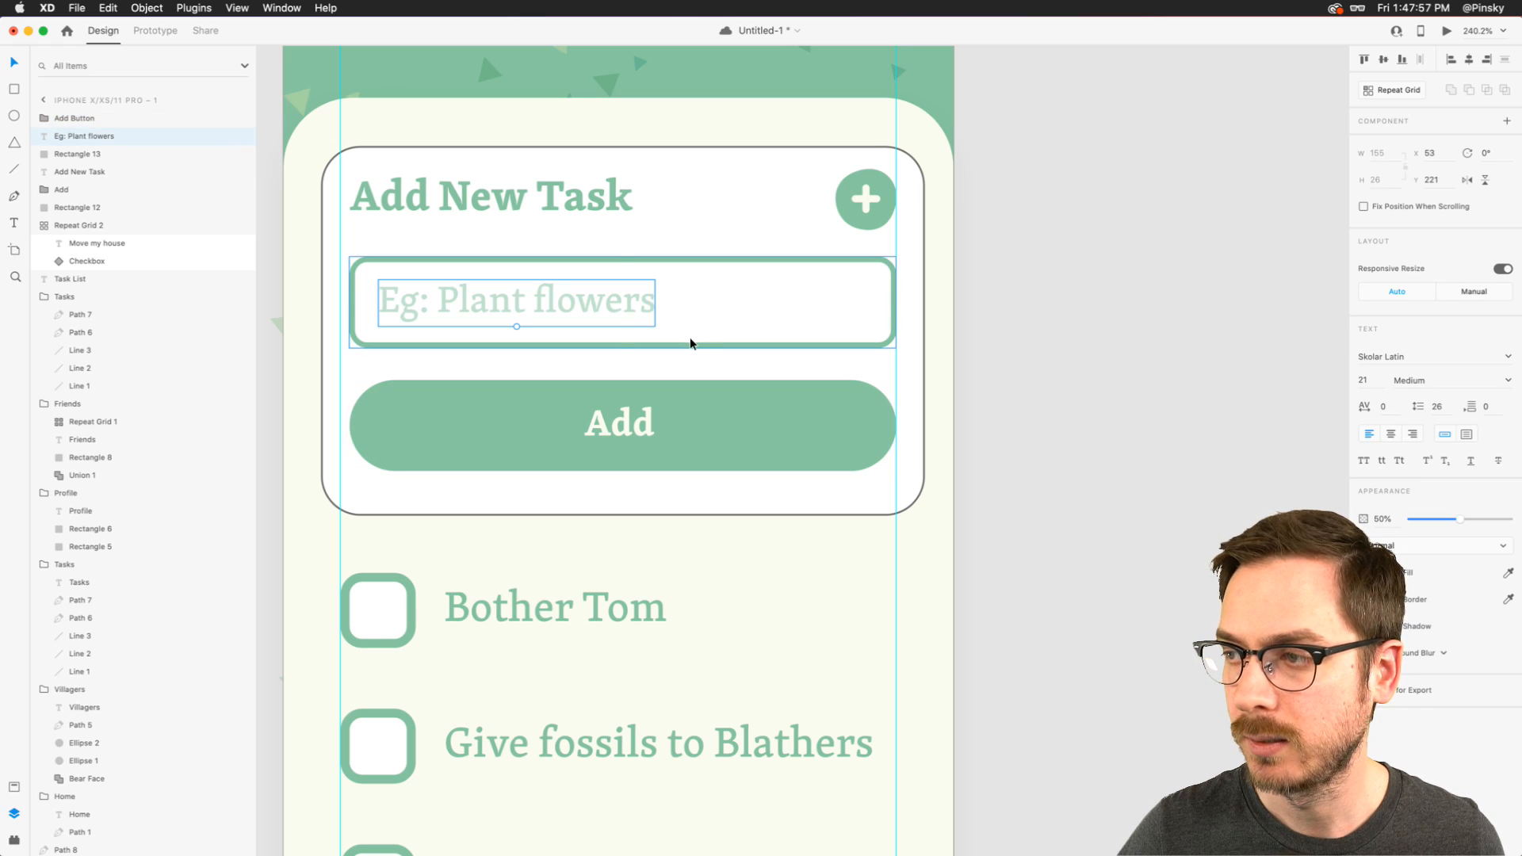
{"action": "key", "text": "super+g"}
{"action": "double_click", "coordinate": [67, 137]}
{"action": "type", "text": "Field"}
{"action": "key", "text": "Return"}
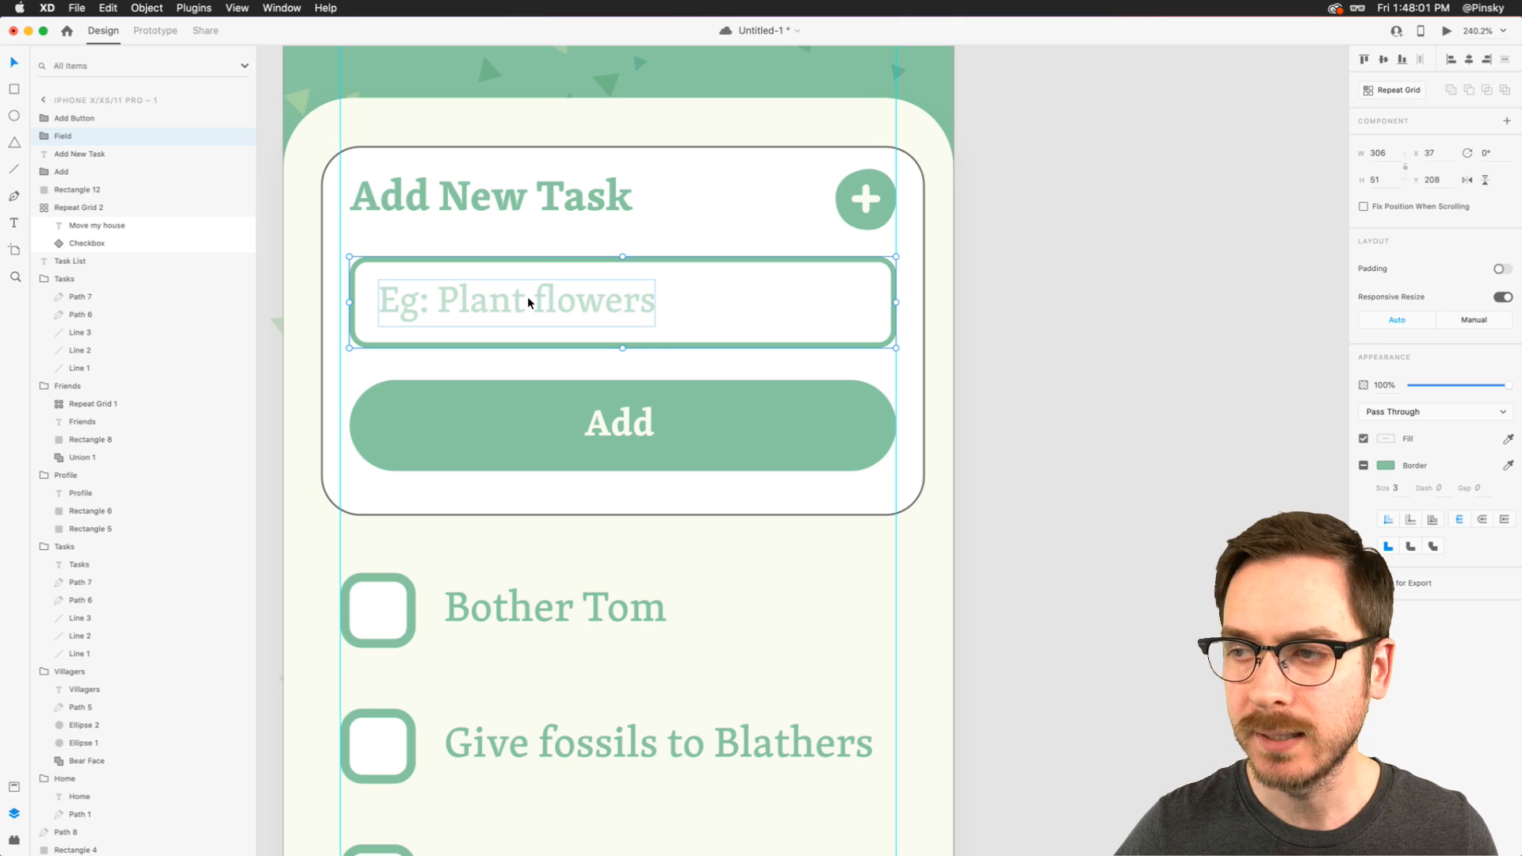
- Even out the card's spacing with the Field group at Y 211 and the background rectangle at Y 143, 204 high
{"action": "left_click_drag", "start_coordinate": [528, 301], "coordinate": [531, 308]}
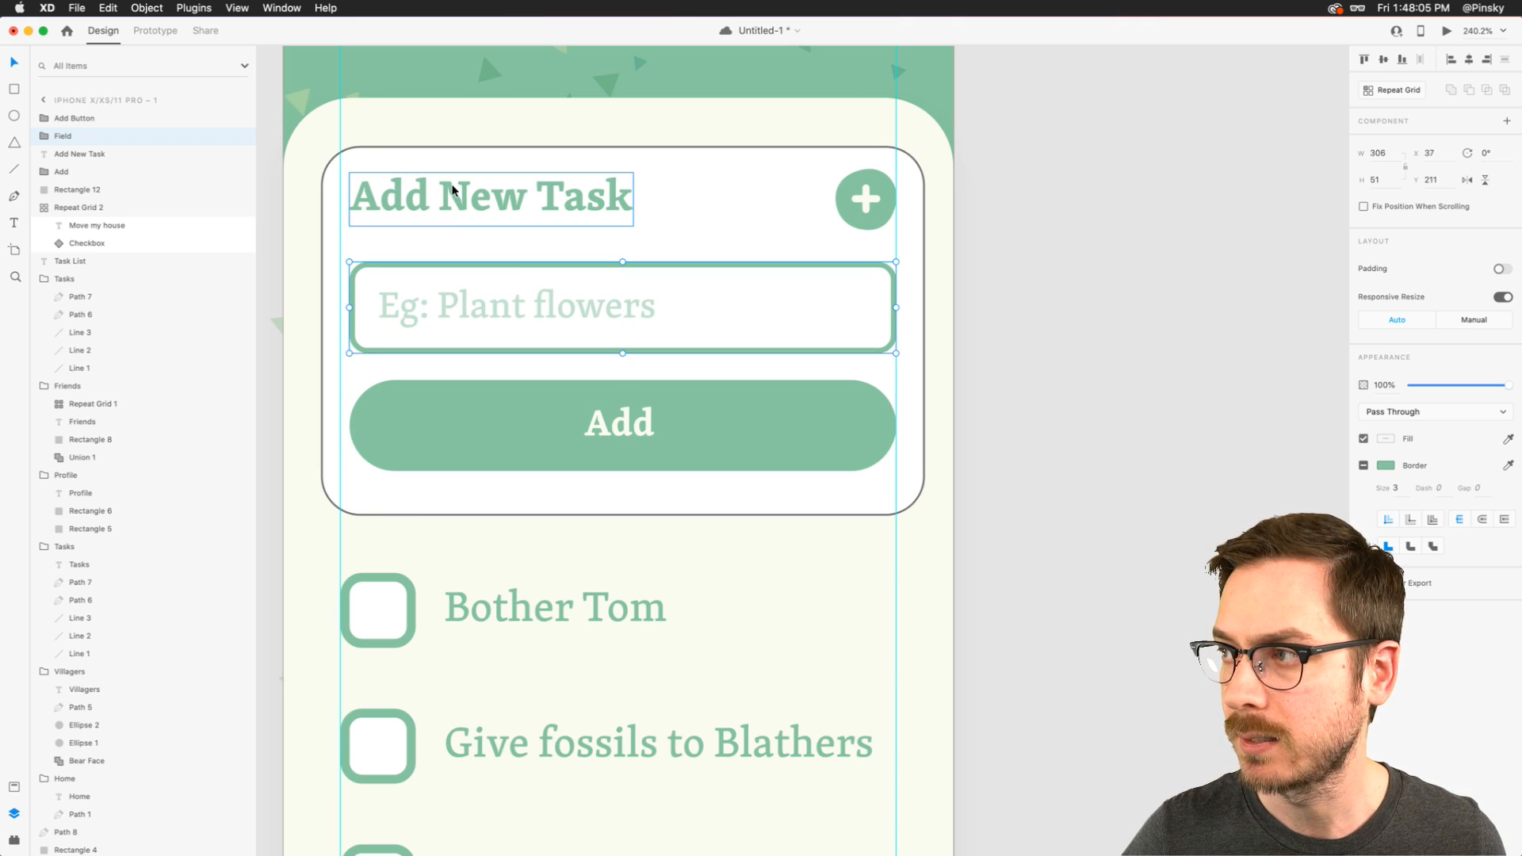
{"action": "left_click", "coordinate": [672, 177]}
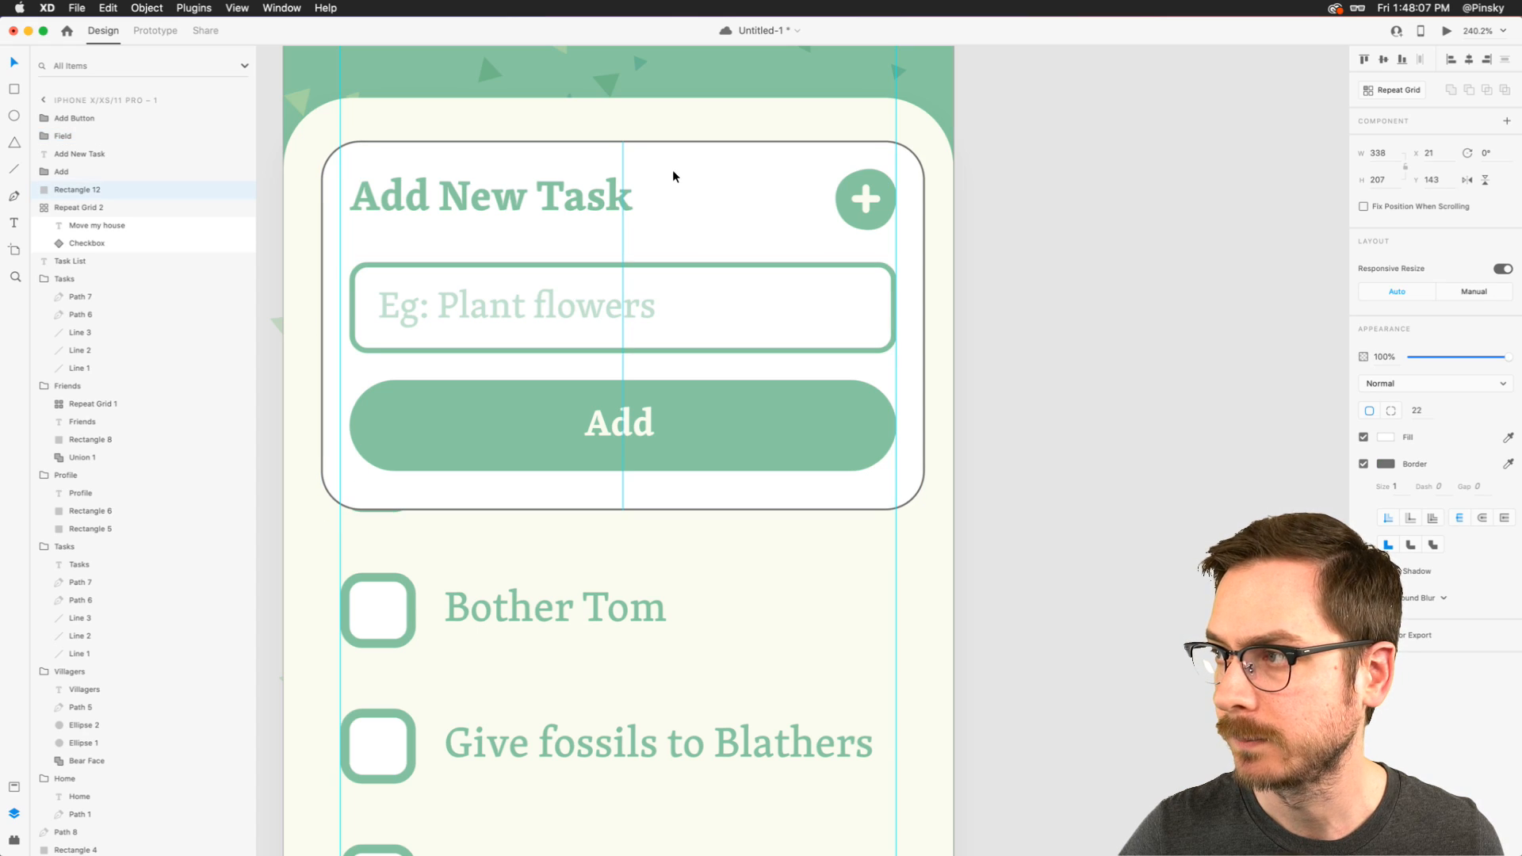
{"action": "left_click_drag", "start_coordinate": [623, 509], "coordinate": [624, 507]}
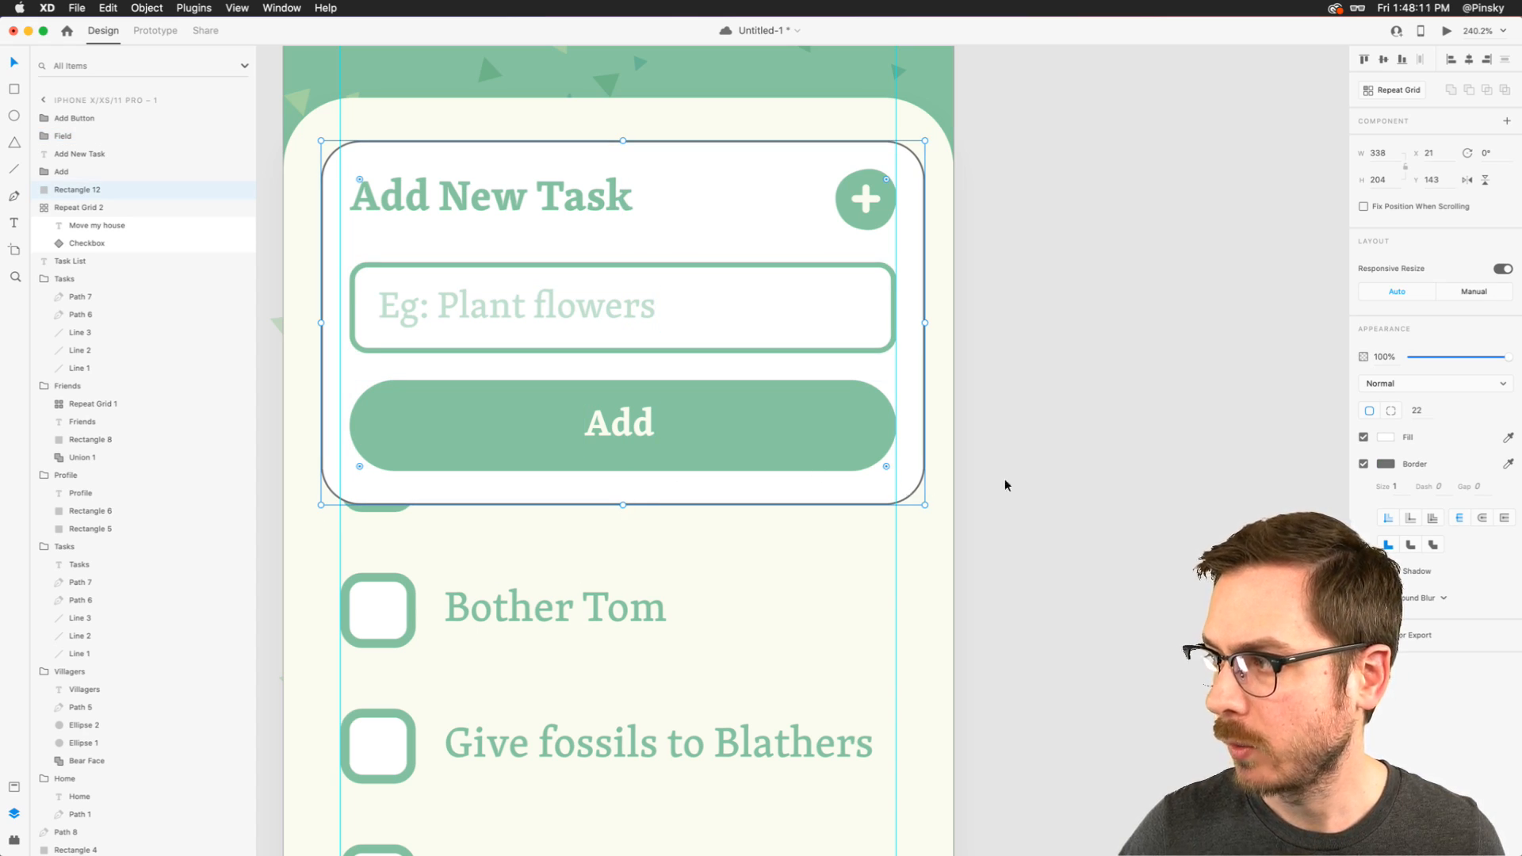
- Fill the card background with the cream colour sampled from the task panel and remove its border
{"action": "left_click", "coordinate": [1509, 438]}
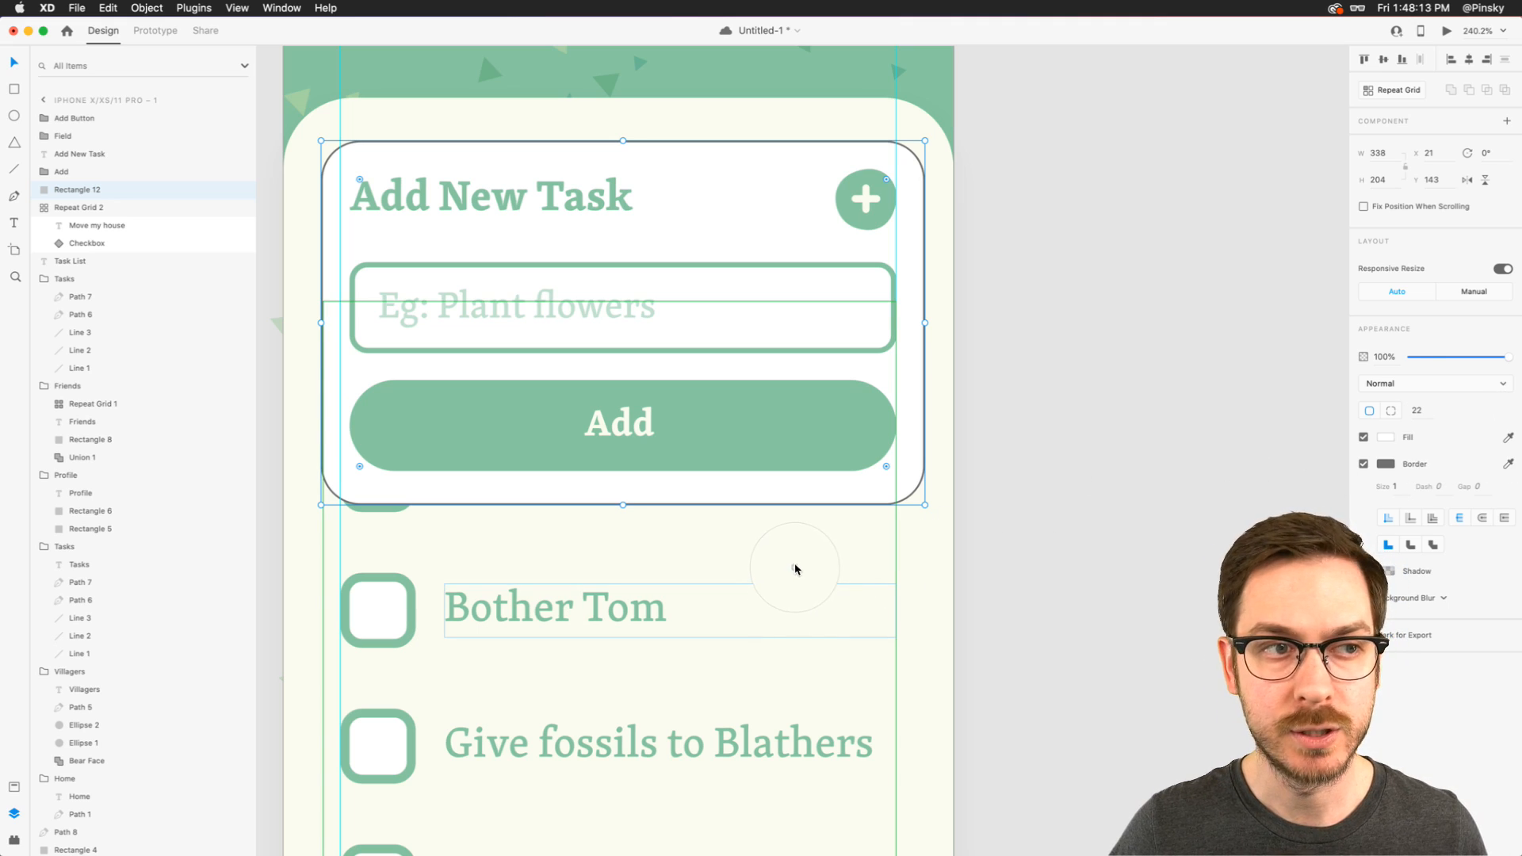
{"action": "left_click", "coordinate": [799, 554]}
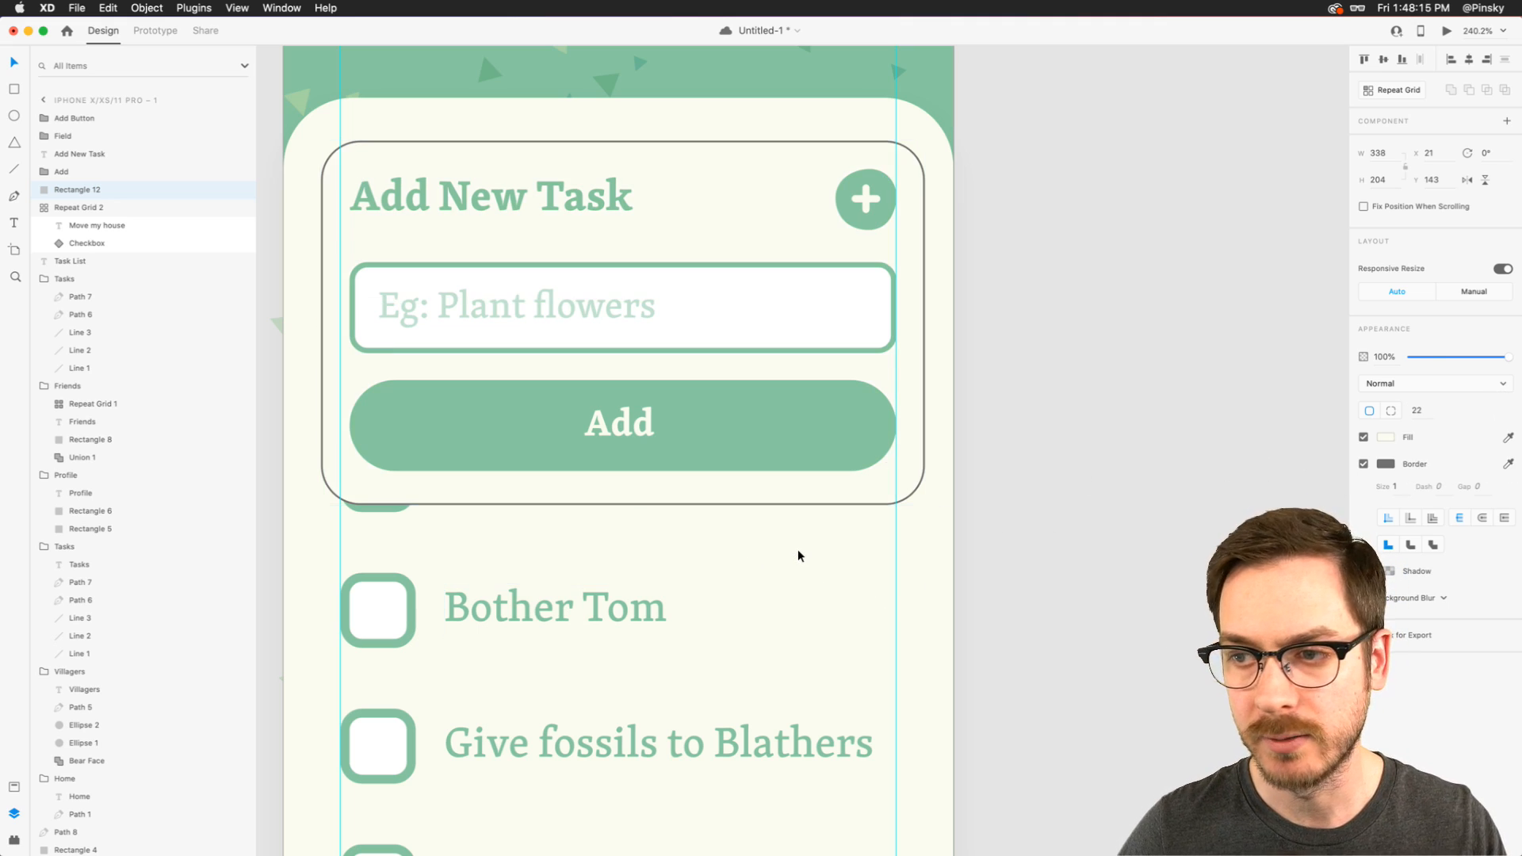
{"action": "left_click", "coordinate": [1364, 464]}
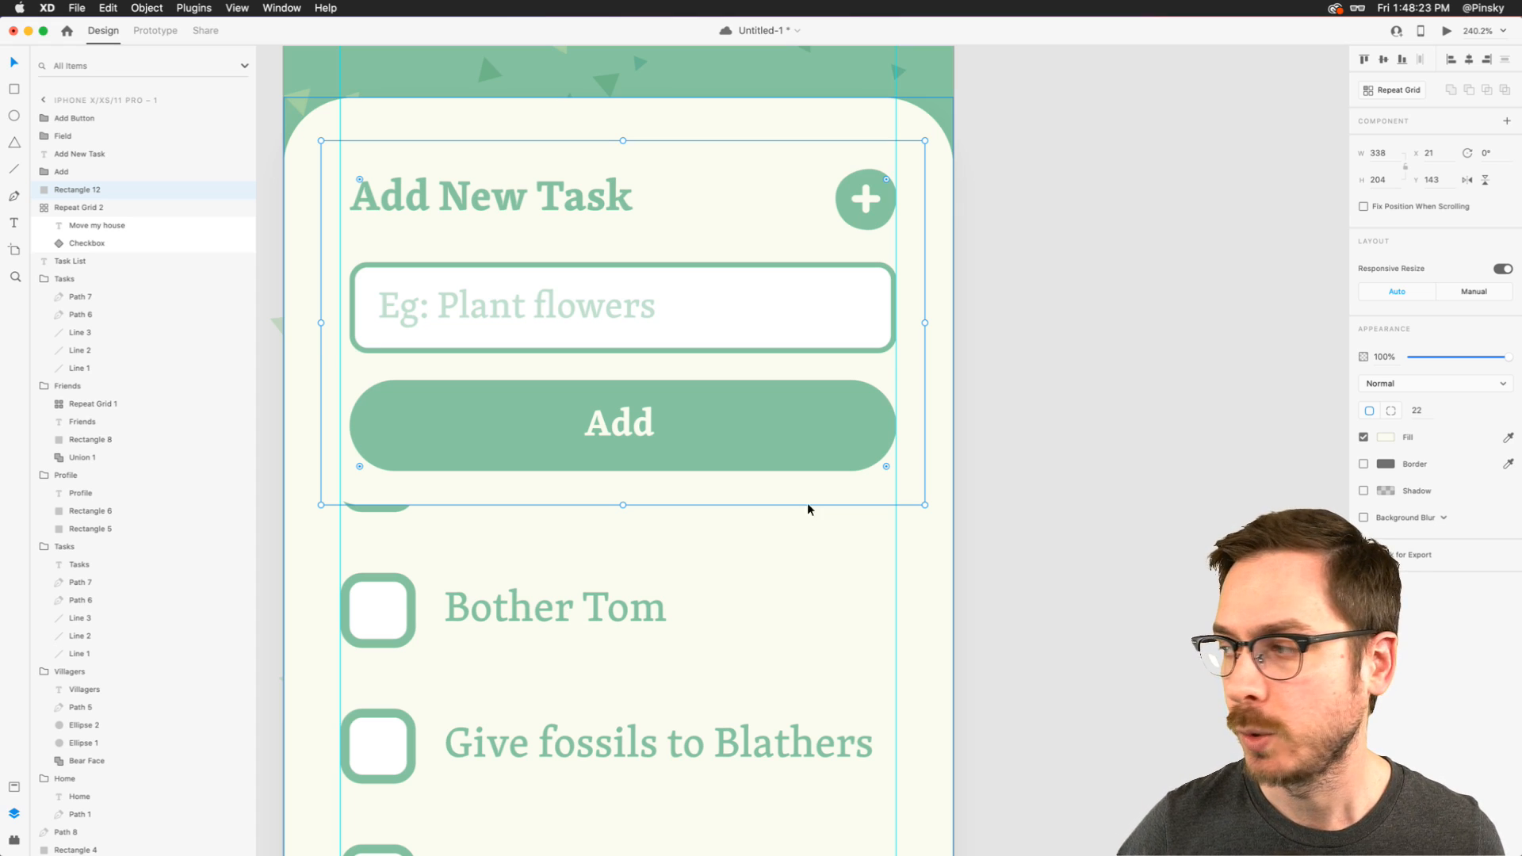
- Give the card background a soft shadow with Y offset 13 and blur 16, and adjust the shadow colour's opacity
{"action": "left_click", "coordinate": [1367, 491]}
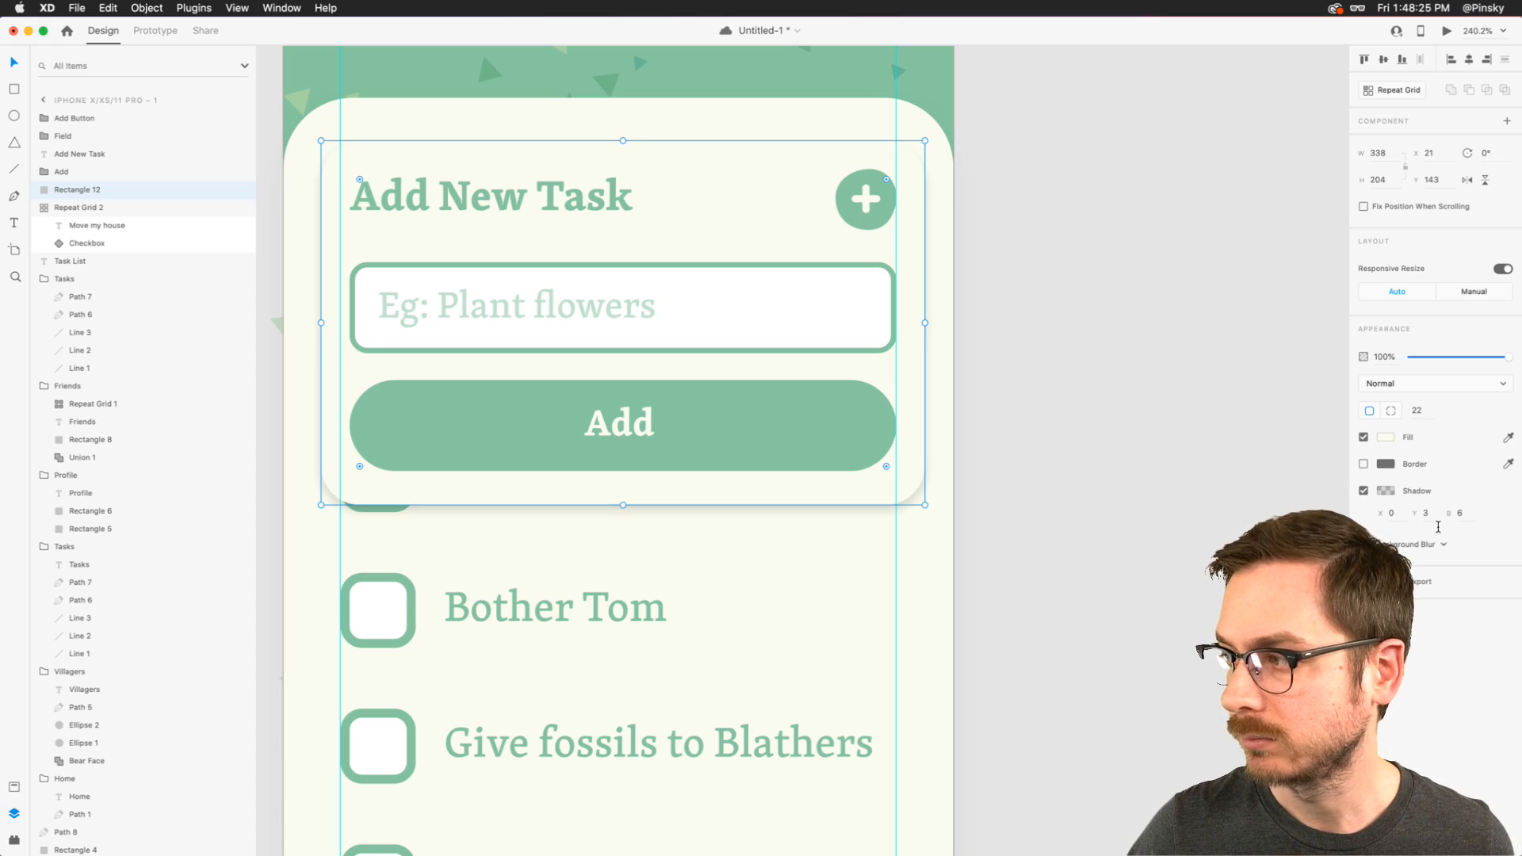
{"action": "left_click", "coordinate": [1426, 513]}
{"action": "type", "text": "13"}
{"action": "key", "text": "Return"}
{"action": "left_click", "coordinate": [1459, 513]}
{"action": "type", "text": "16"}
{"action": "key", "text": "Return"}
{"action": "left_click", "coordinate": [1385, 490]}
{"action": "left_click_drag", "start_coordinate": [1355, 504], "coordinate": [1356, 509]}
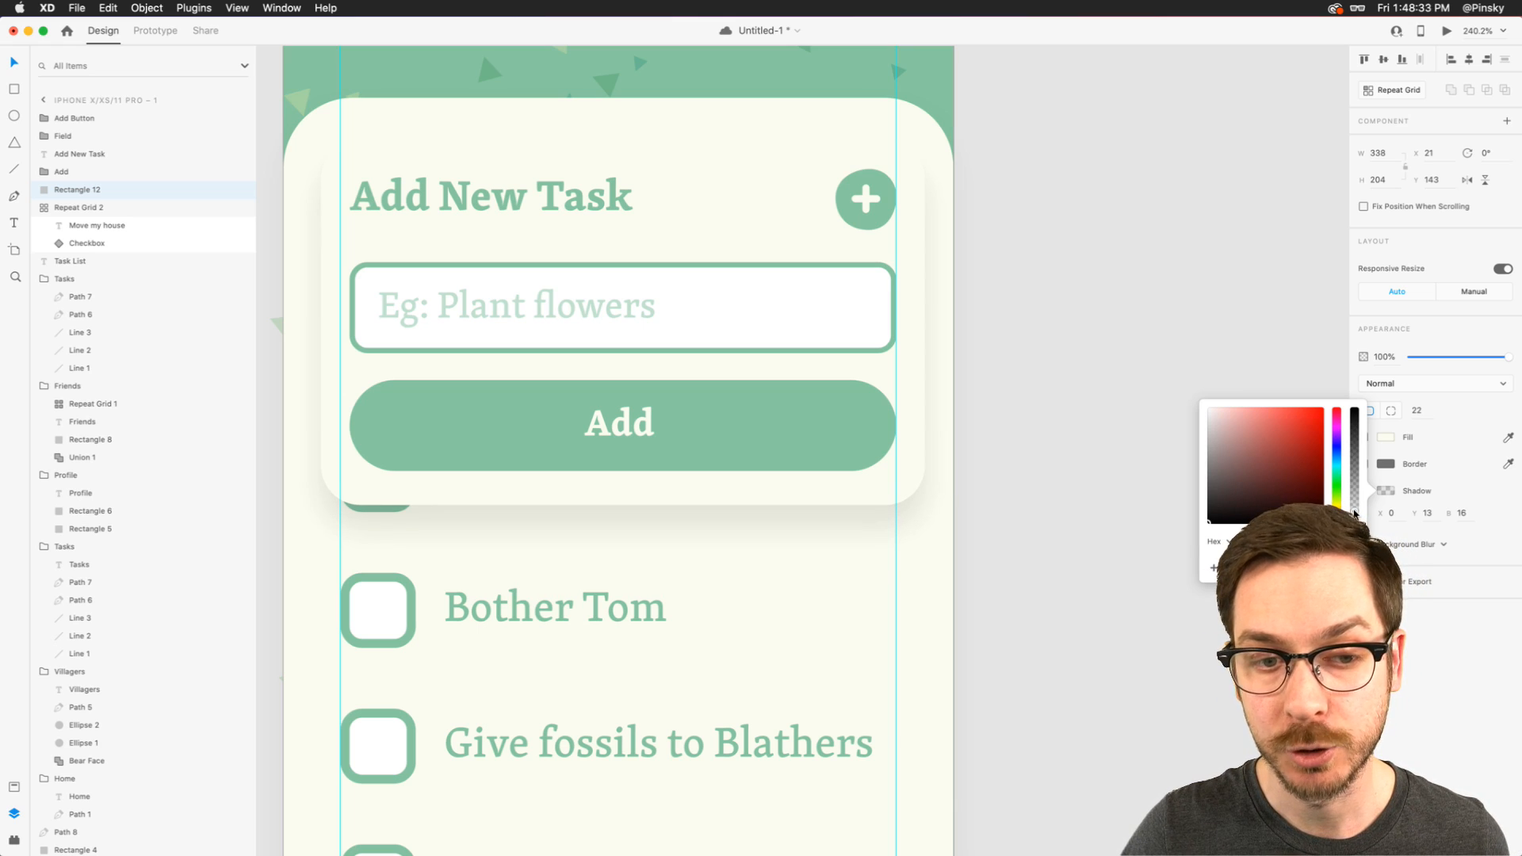
{"action": "key", "text": "Escape"}
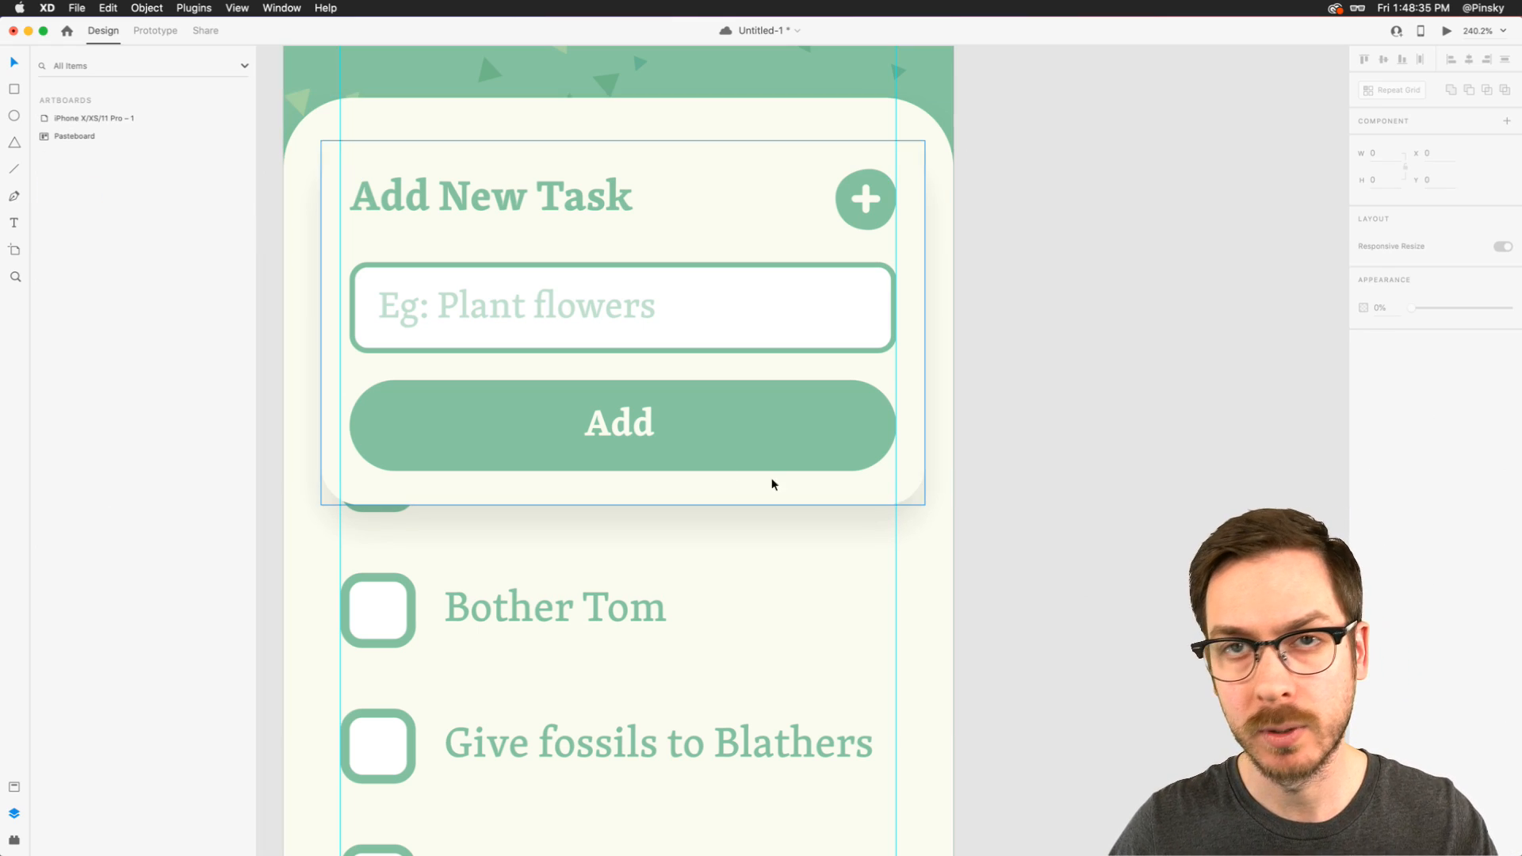
- Extend the Add button and input field to the screen's left guide and align the "Add New Task" title there at X 32
{"action": "left_click", "coordinate": [452, 430]}
{"action": "left_click_drag", "start_coordinate": [349, 428], "coordinate": [341, 428]}
{"action": "left_click", "coordinate": [357, 325]}
{"action": "left_click_drag", "start_coordinate": [349, 309], "coordinate": [340, 309]}
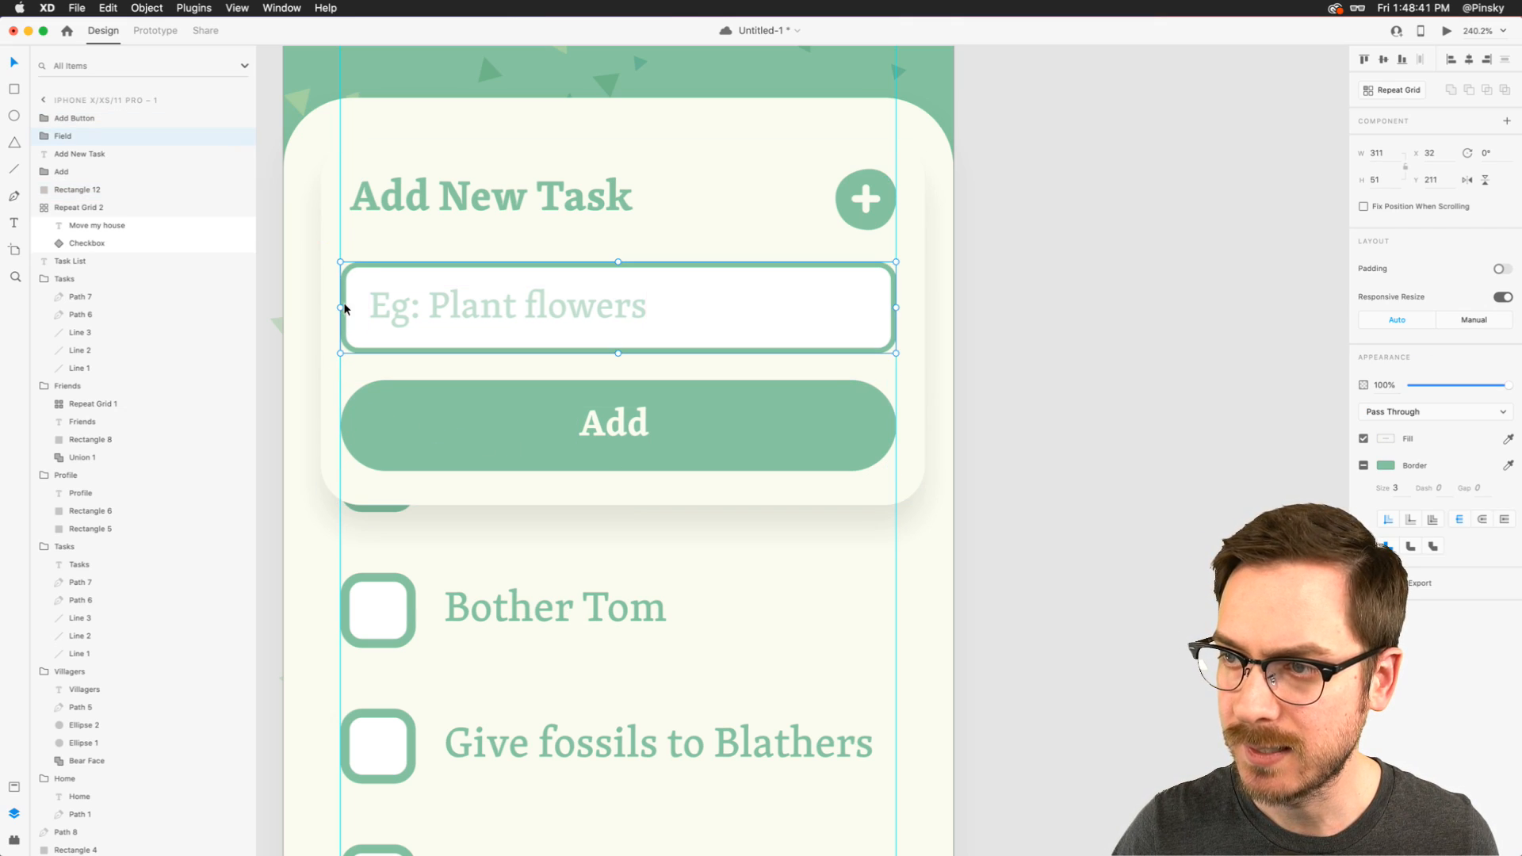
{"action": "left_click", "coordinate": [377, 201]}
{"action": "left_click_drag", "start_coordinate": [382, 198], "coordinate": [374, 198]}
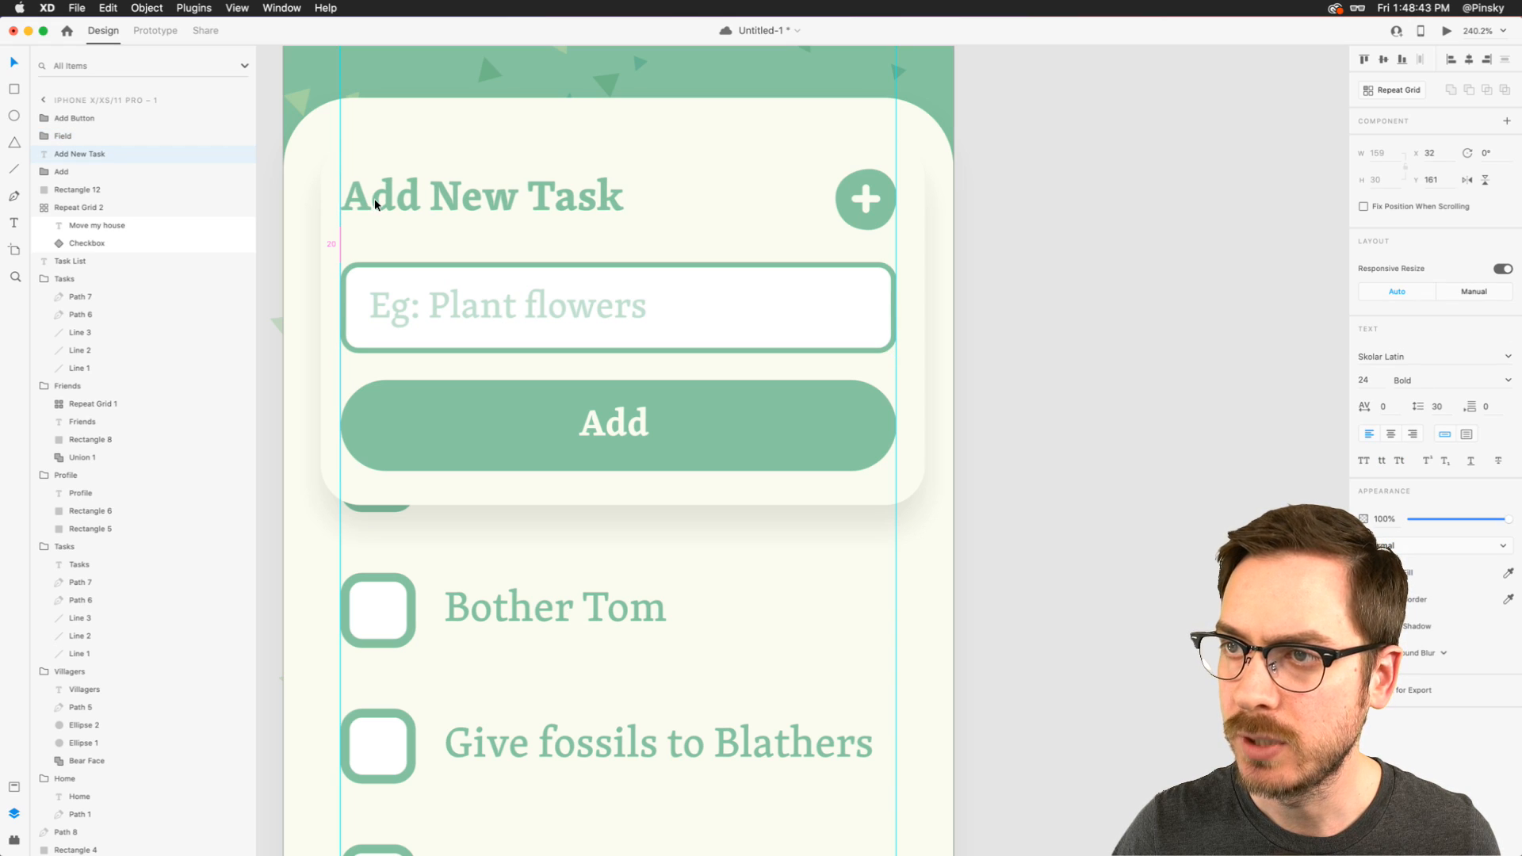
- Draw a 375 by 812 rectangle covering the whole artboard
{"action": "scroll", "coordinate": [375, 198], "scroll_direction": "down", "scroll_amount": 5}
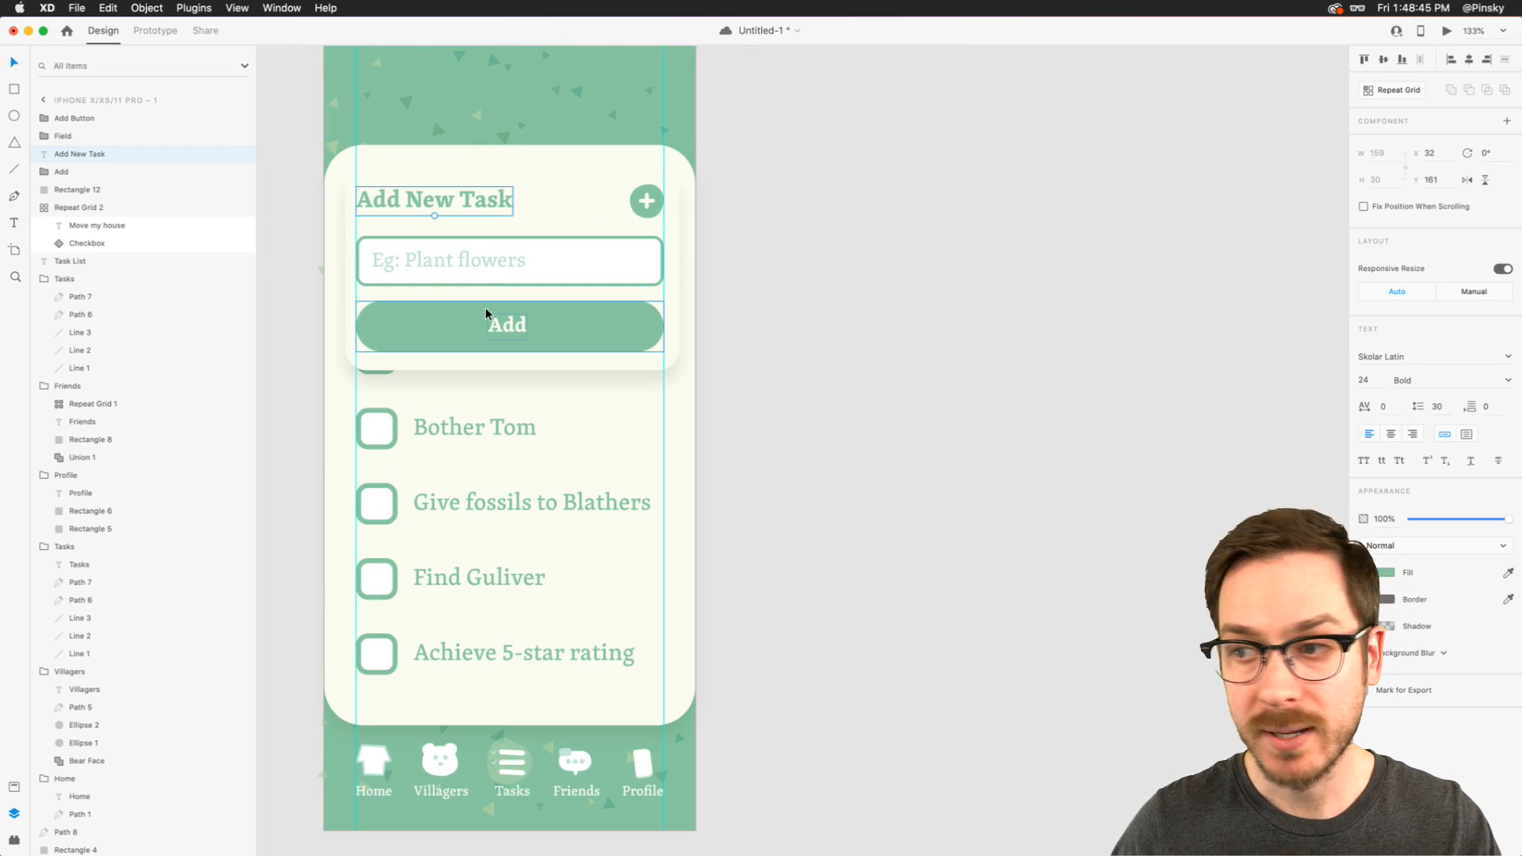
{"action": "scroll", "coordinate": [682, 374], "scroll_direction": "down", "scroll_amount": 3}
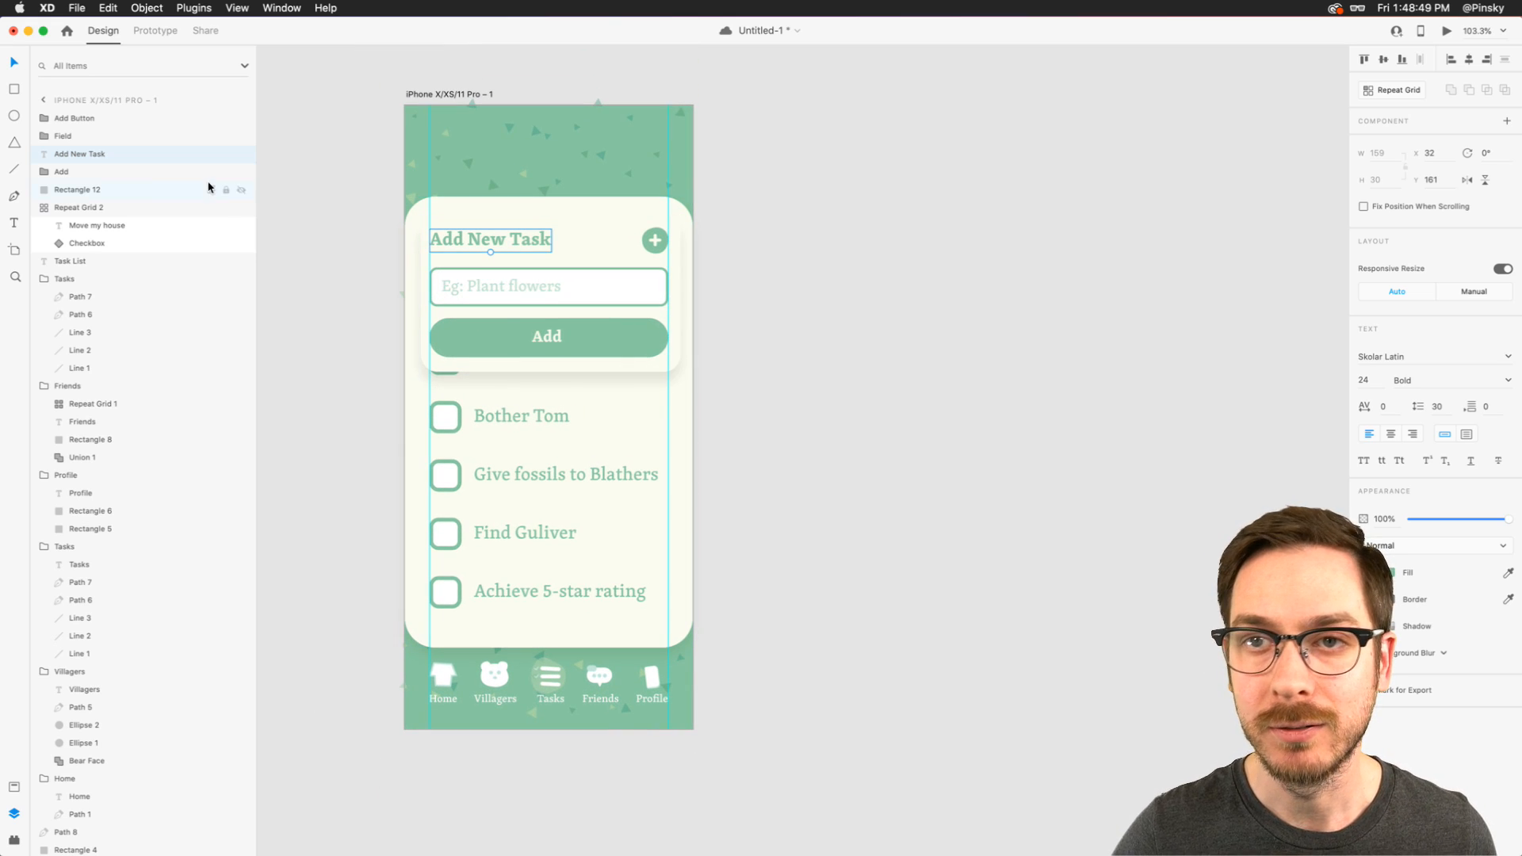
{"action": "left_click", "coordinate": [15, 89]}
{"action": "left_click_drag", "start_coordinate": [405, 105], "coordinate": [692, 728]}
{"action": "mouse_move", "coordinate": [550, 727]}
{"action": "left_mouse_down"}
{"action": "mouse_move", "coordinate": [546, 713]}
{"action": "mouse_move", "coordinate": [578, 710]}
{"action": "mouse_move", "coordinate": [551, 711]}
{"action": "mouse_move", "coordinate": [550, 730]}
{"action": "left_mouse_up"}
{"action": "left_click", "coordinate": [576, 722]}
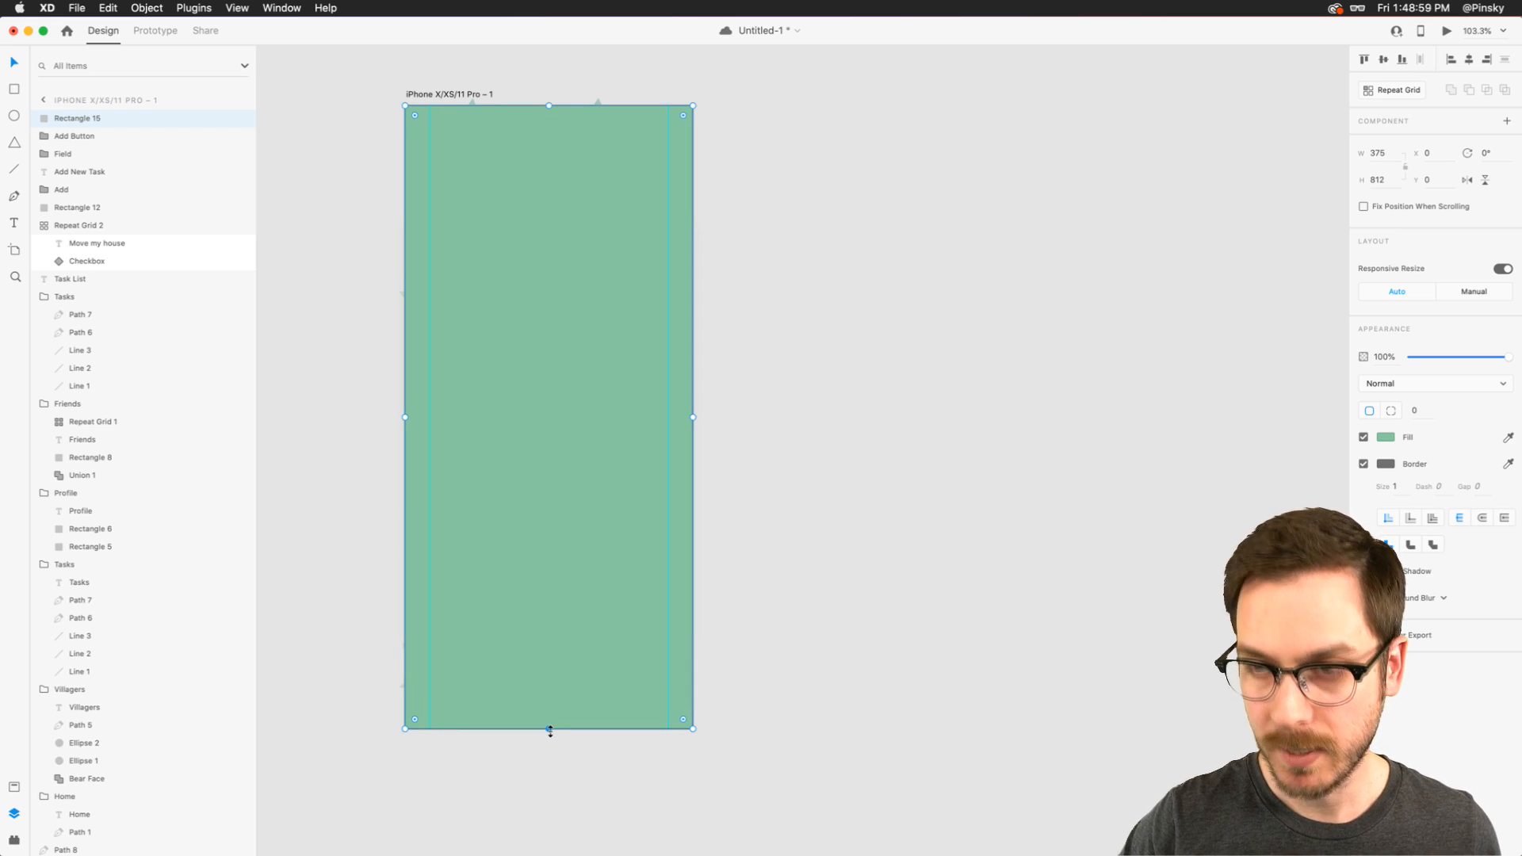
- Place the full-screen rectangle just above the card background in the layer order, remove its border and set its opacity to 71%
{"action": "left_click_drag", "start_coordinate": [77, 121], "coordinate": [72, 205]}
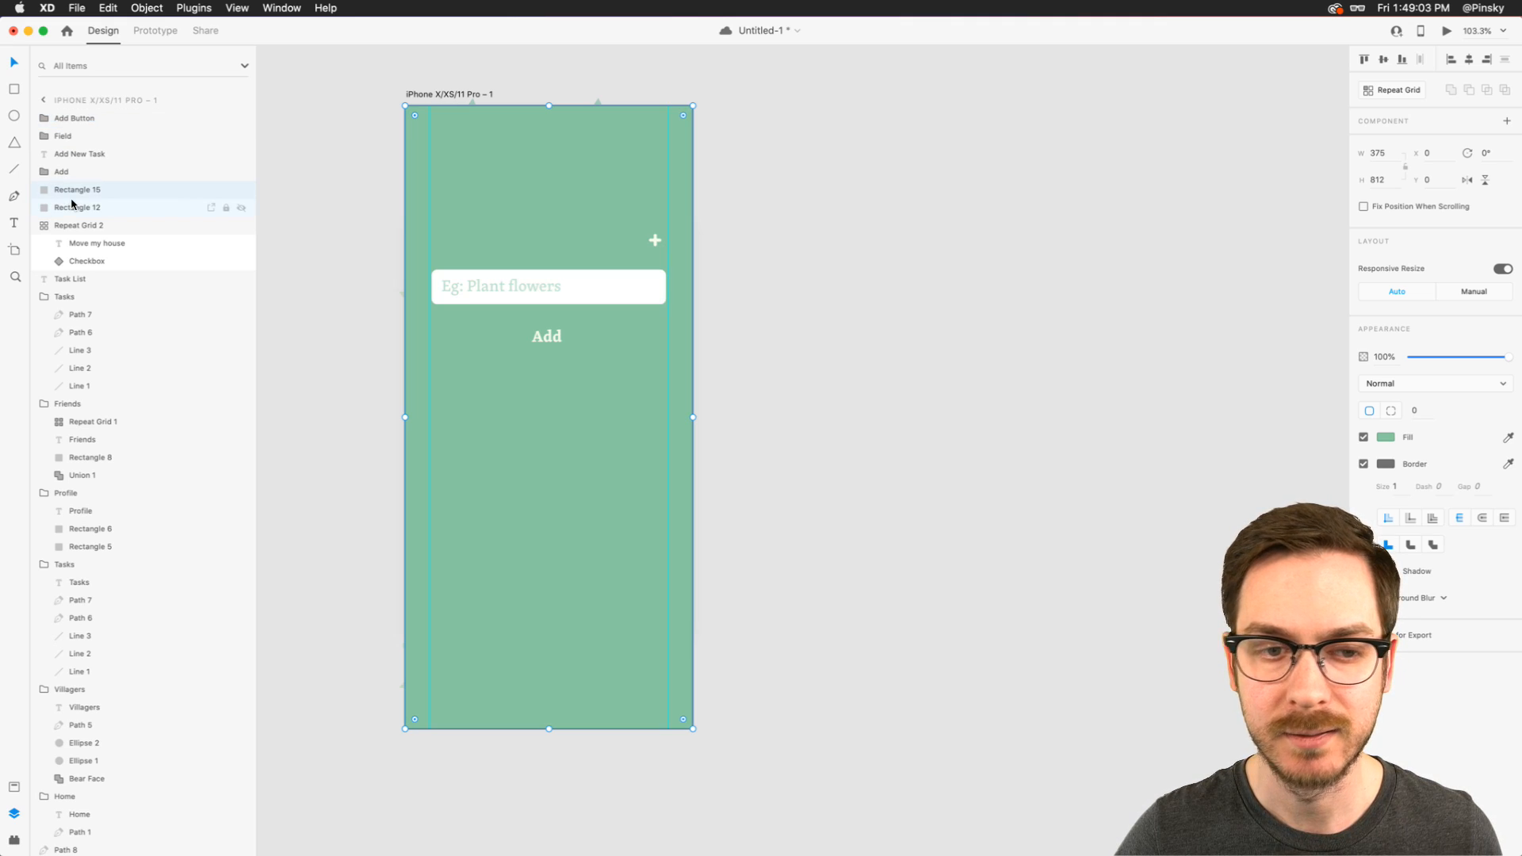
{"action": "left_click", "coordinate": [1365, 463]}
{"action": "left_click_drag", "start_coordinate": [1507, 357], "coordinate": [1478, 358]}
{"action": "left_click", "coordinate": [40, 225]}
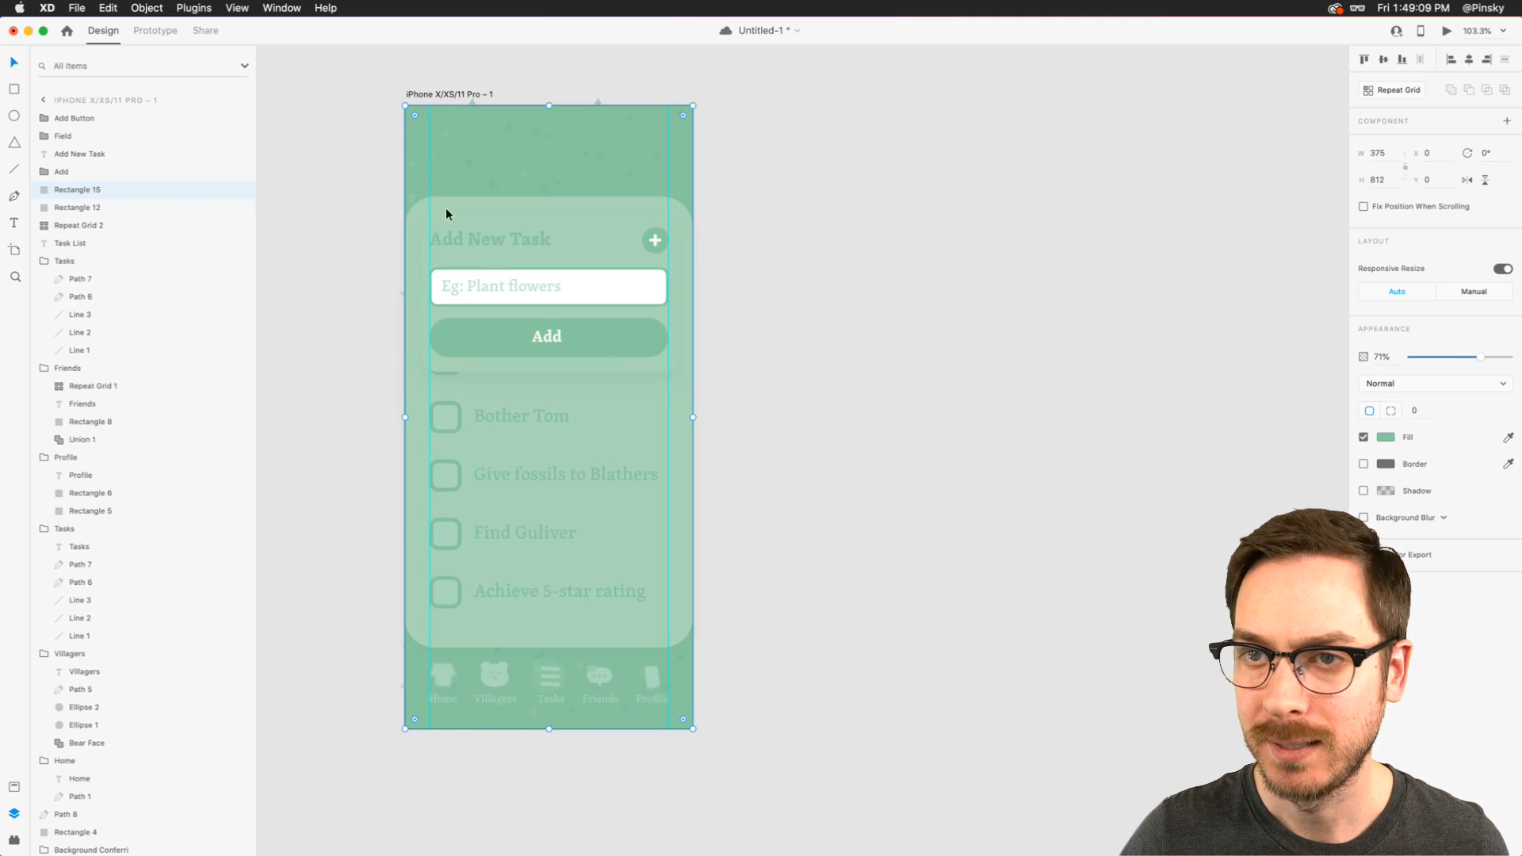
- Hide the full-screen rectangle and group the card background, title, field and Add button as "Add Window"
{"action": "left_click", "coordinate": [244, 193]}
{"action": "left_click", "coordinate": [546, 252]}
{"action": "left_click", "coordinate": [511, 236], "text": "shift"}
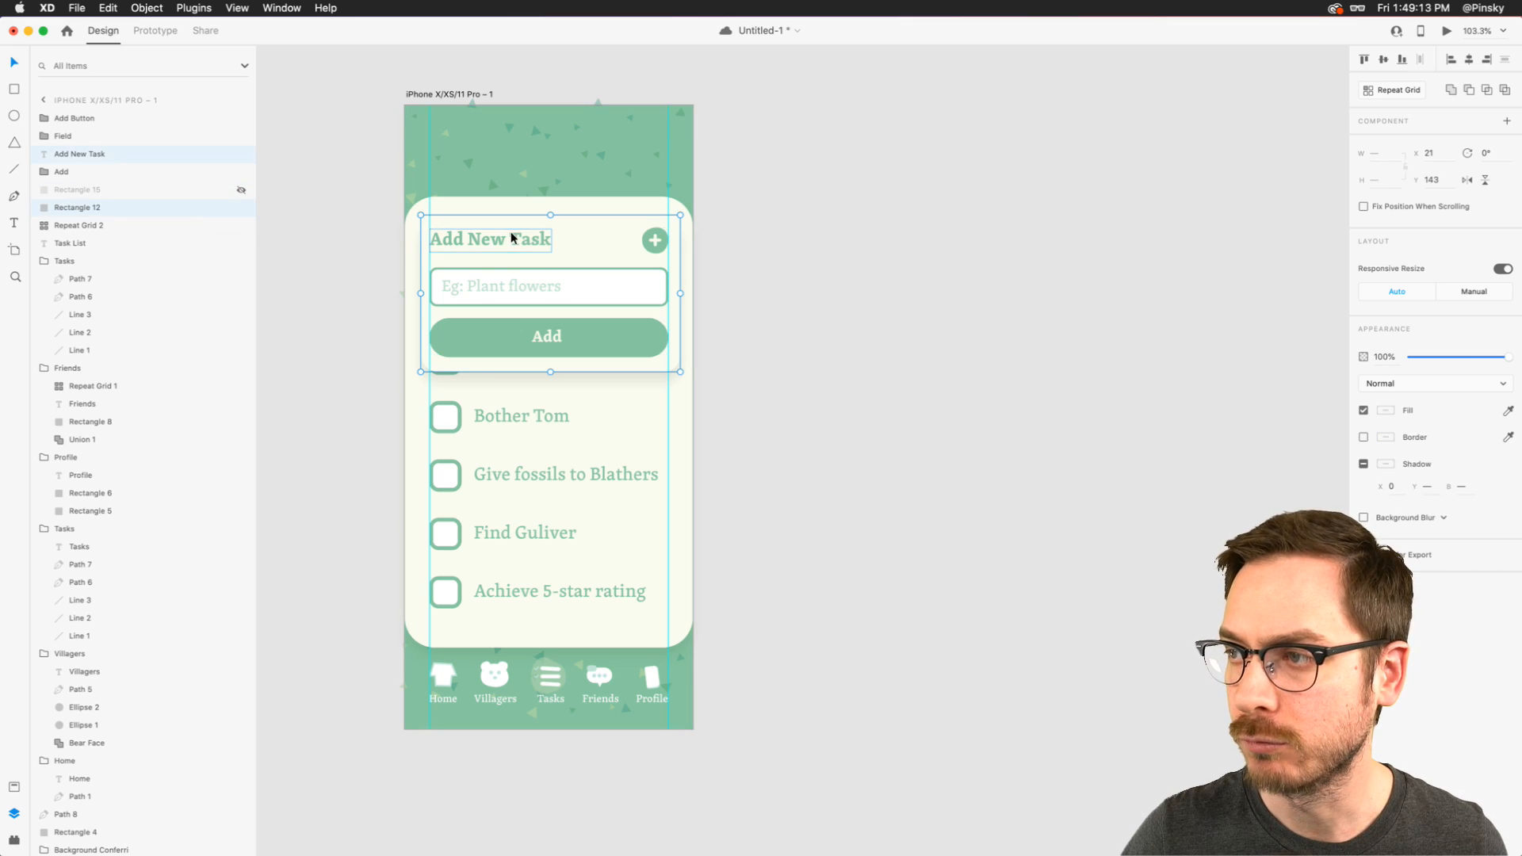
{"action": "left_click", "coordinate": [539, 283], "text": "shift"}
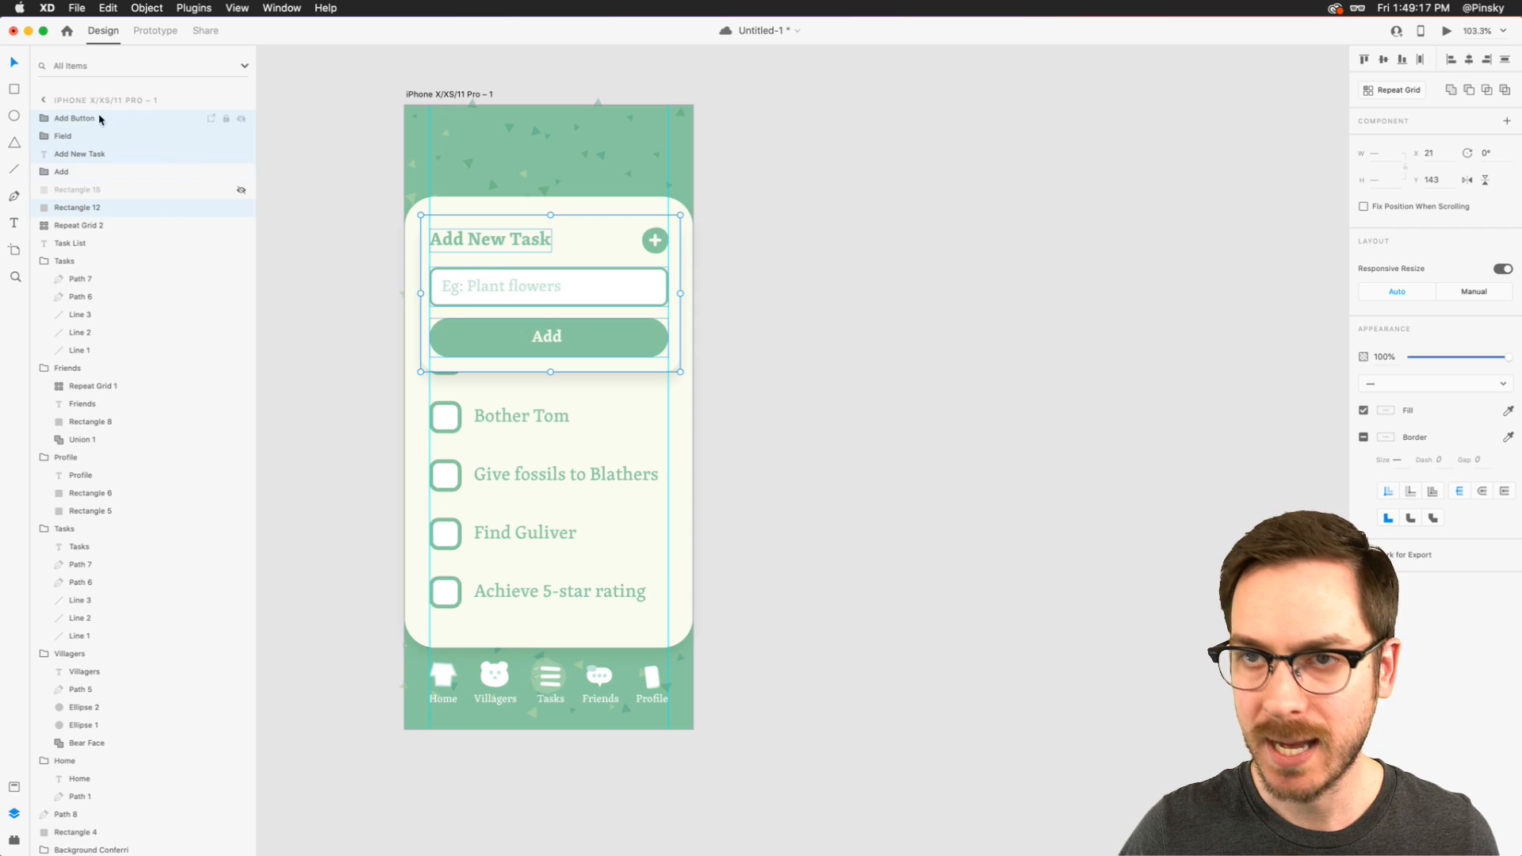
{"action": "key", "text": "super+g"}
{"action": "double_click", "coordinate": [67, 120]}
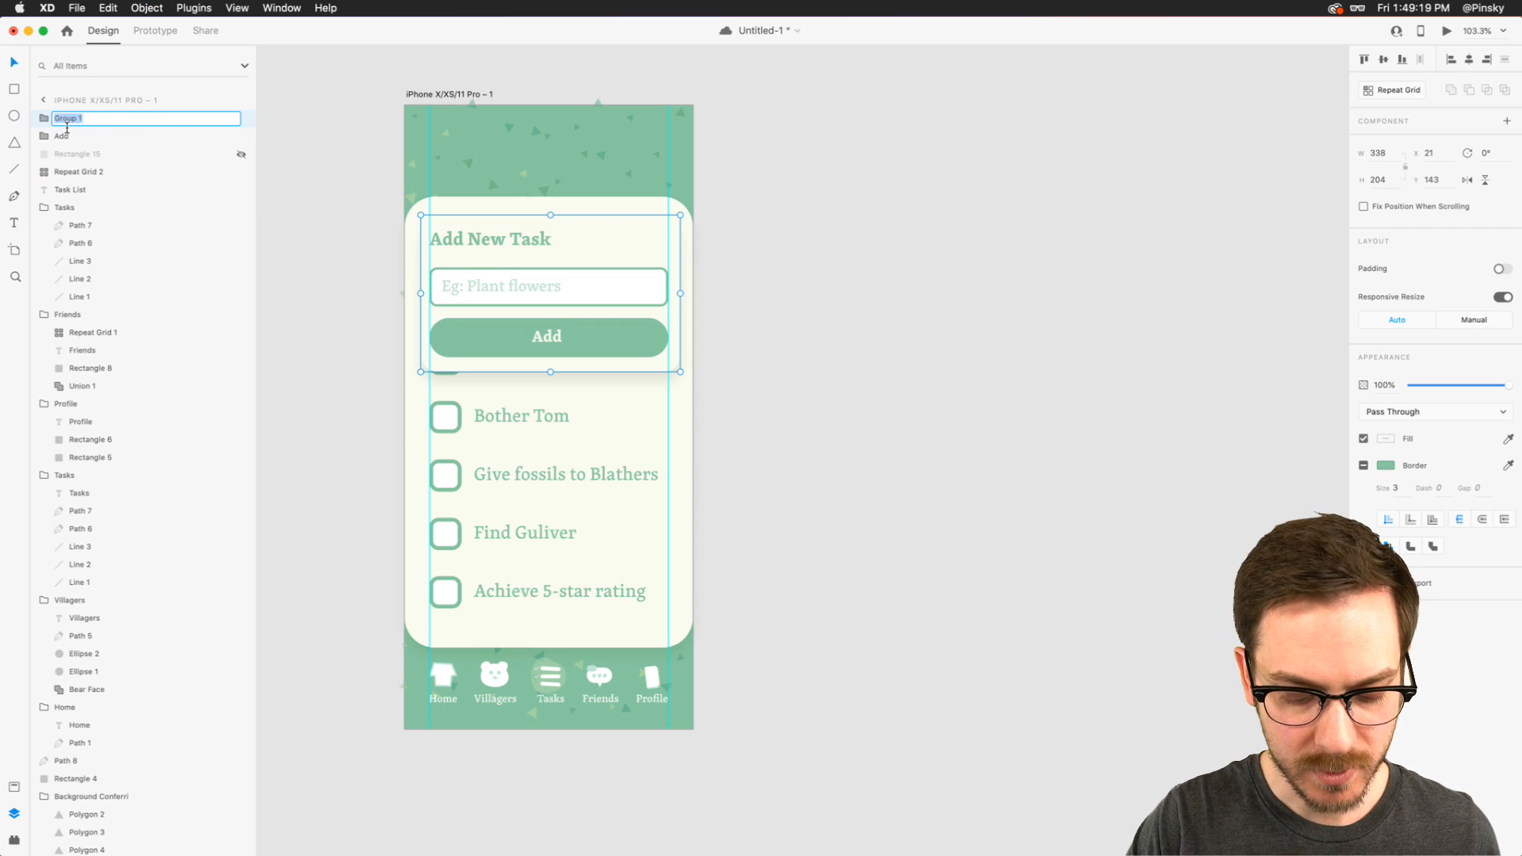
{"action": "type", "text": "A"}
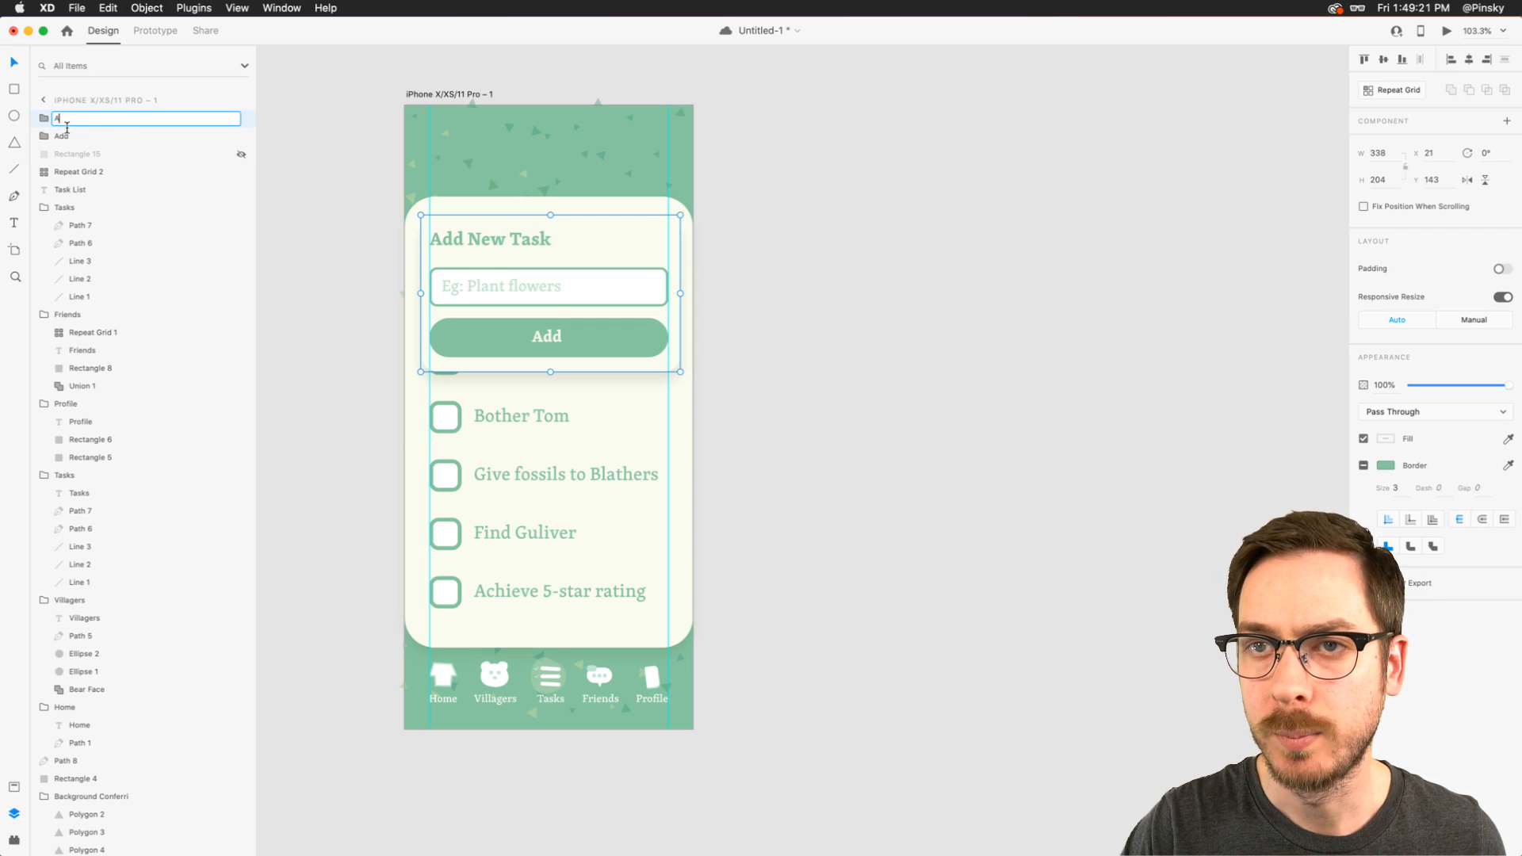
{"action": "type", "text": "dd Window"}
{"action": "key", "text": "Return"}
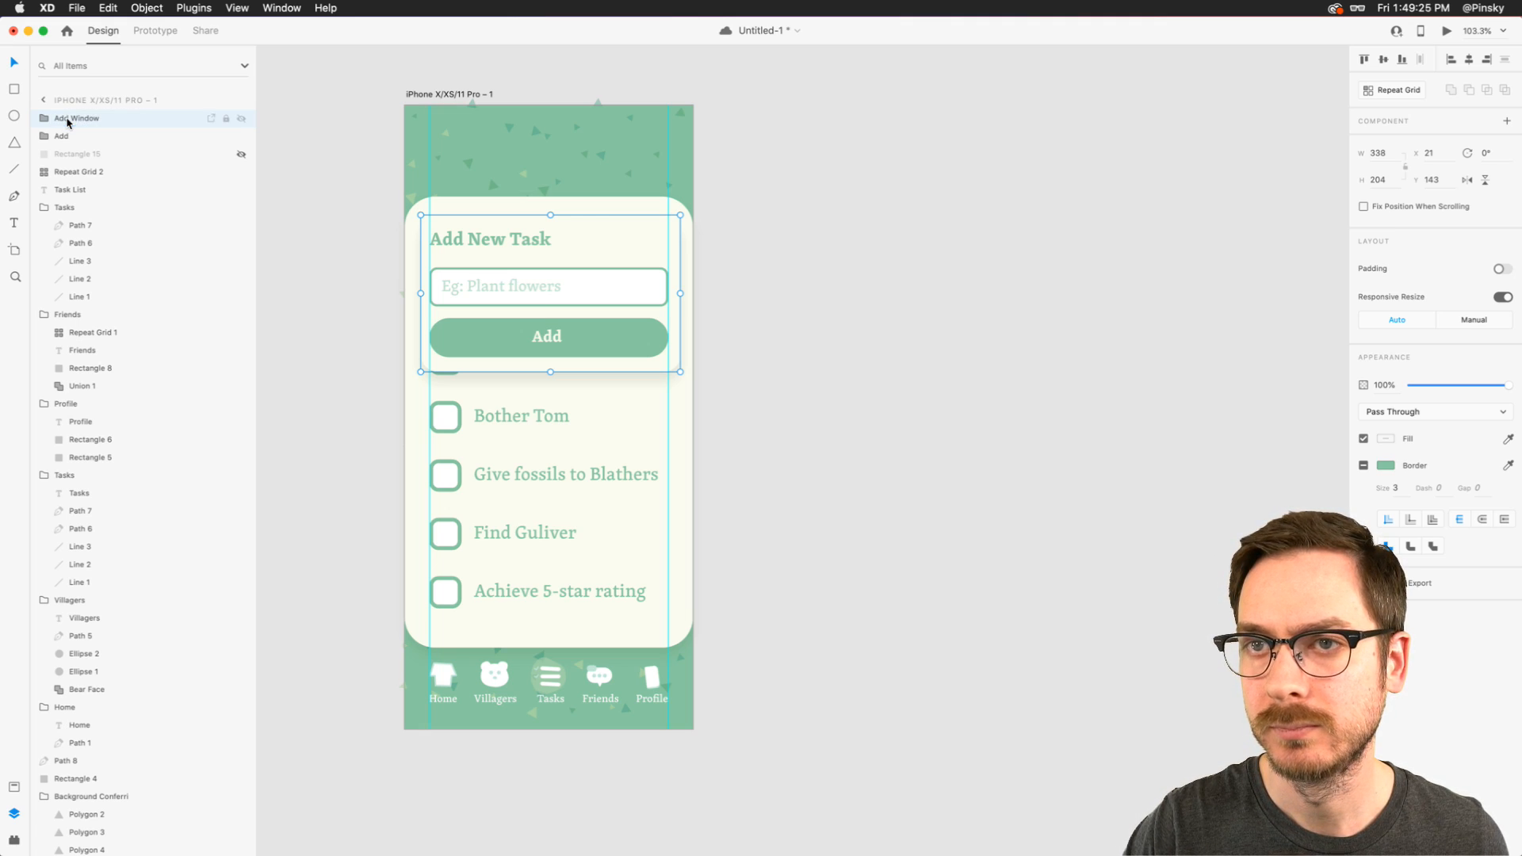
- Move the Add Window group beneath the round Add group in the layer order and show the full-screen rectangle again
{"action": "left_click_drag", "start_coordinate": [69, 121], "coordinate": [68, 139]}
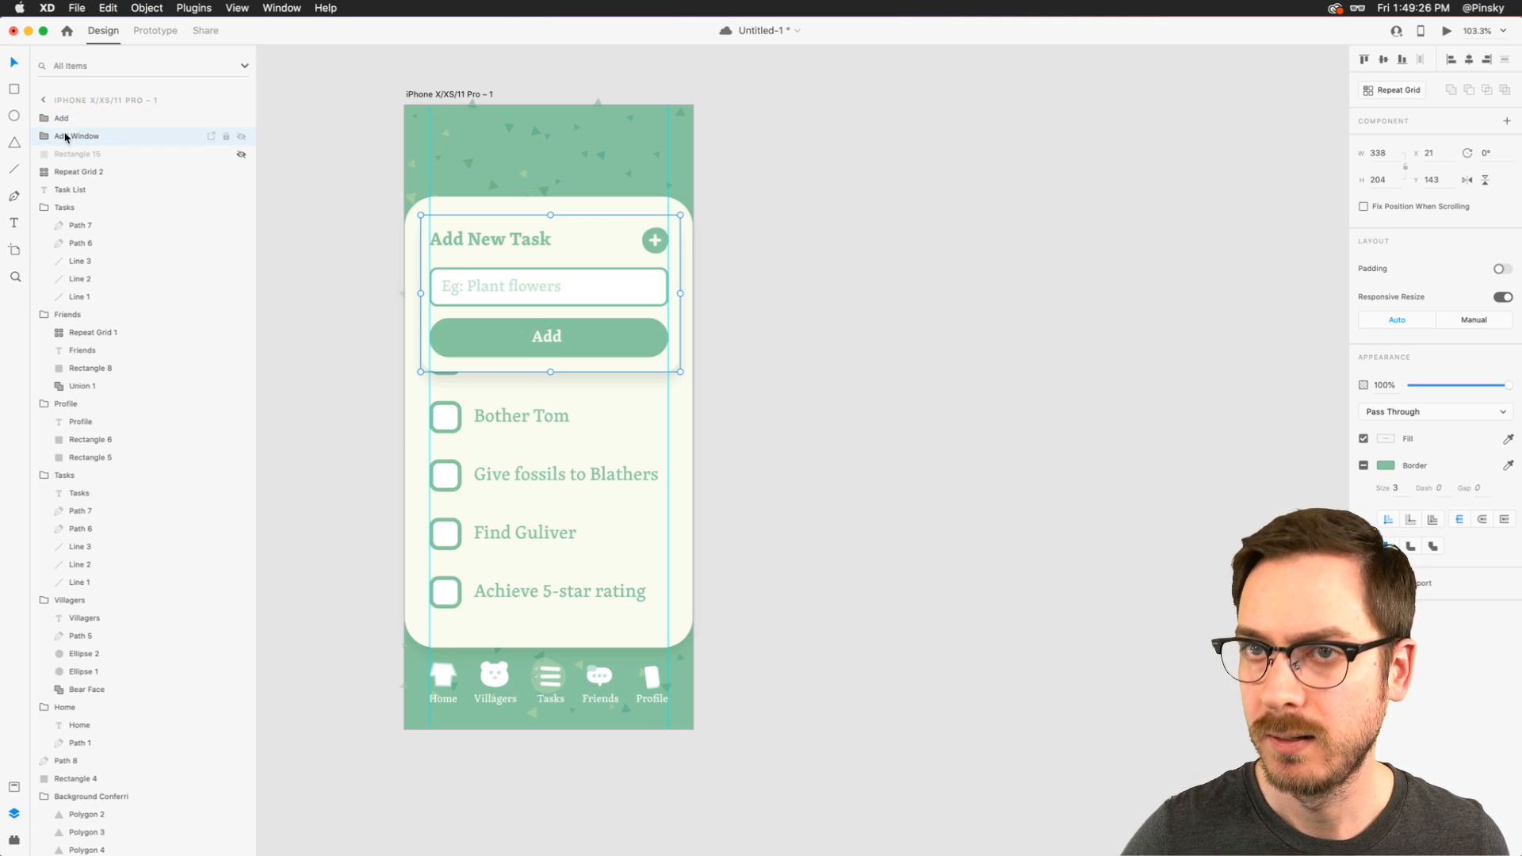
{"action": "left_click", "coordinate": [243, 159]}
{"action": "left_click", "coordinate": [845, 301]}
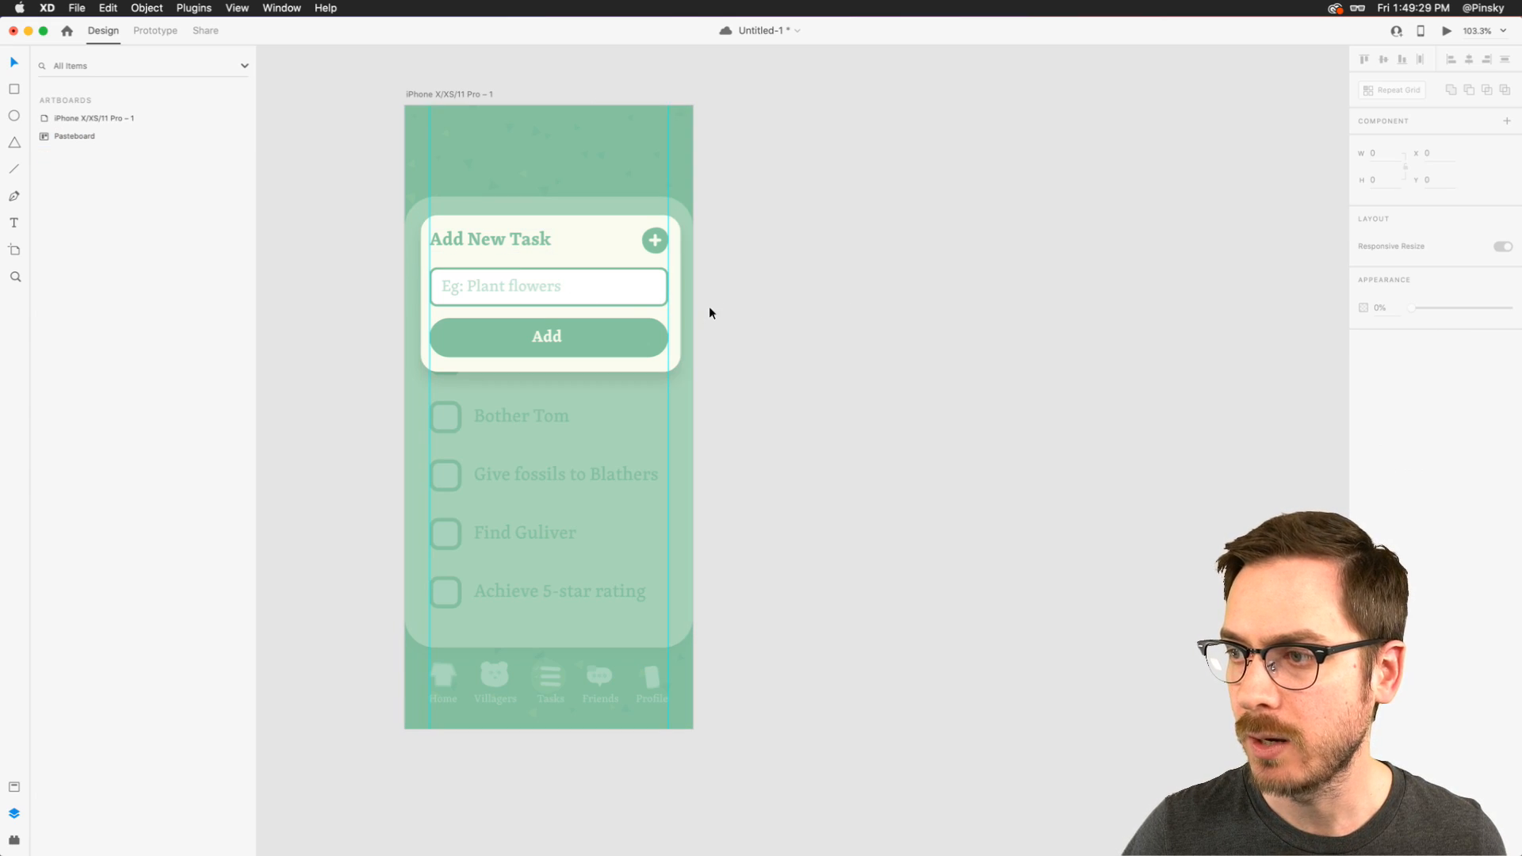
{"action": "left_click", "coordinate": [632, 311]}
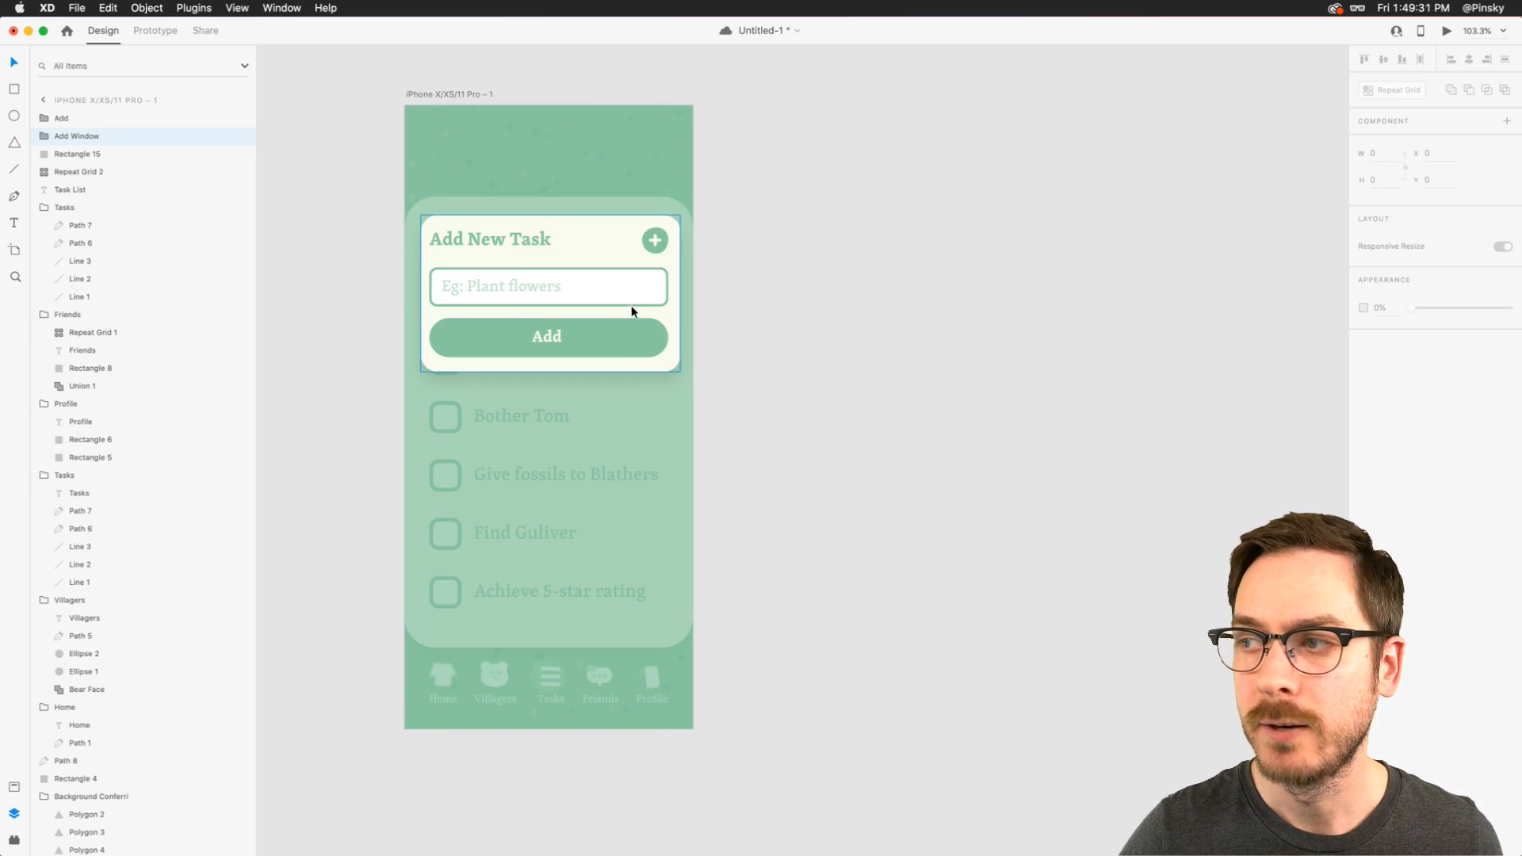
{"action": "left_click", "coordinate": [755, 361]}
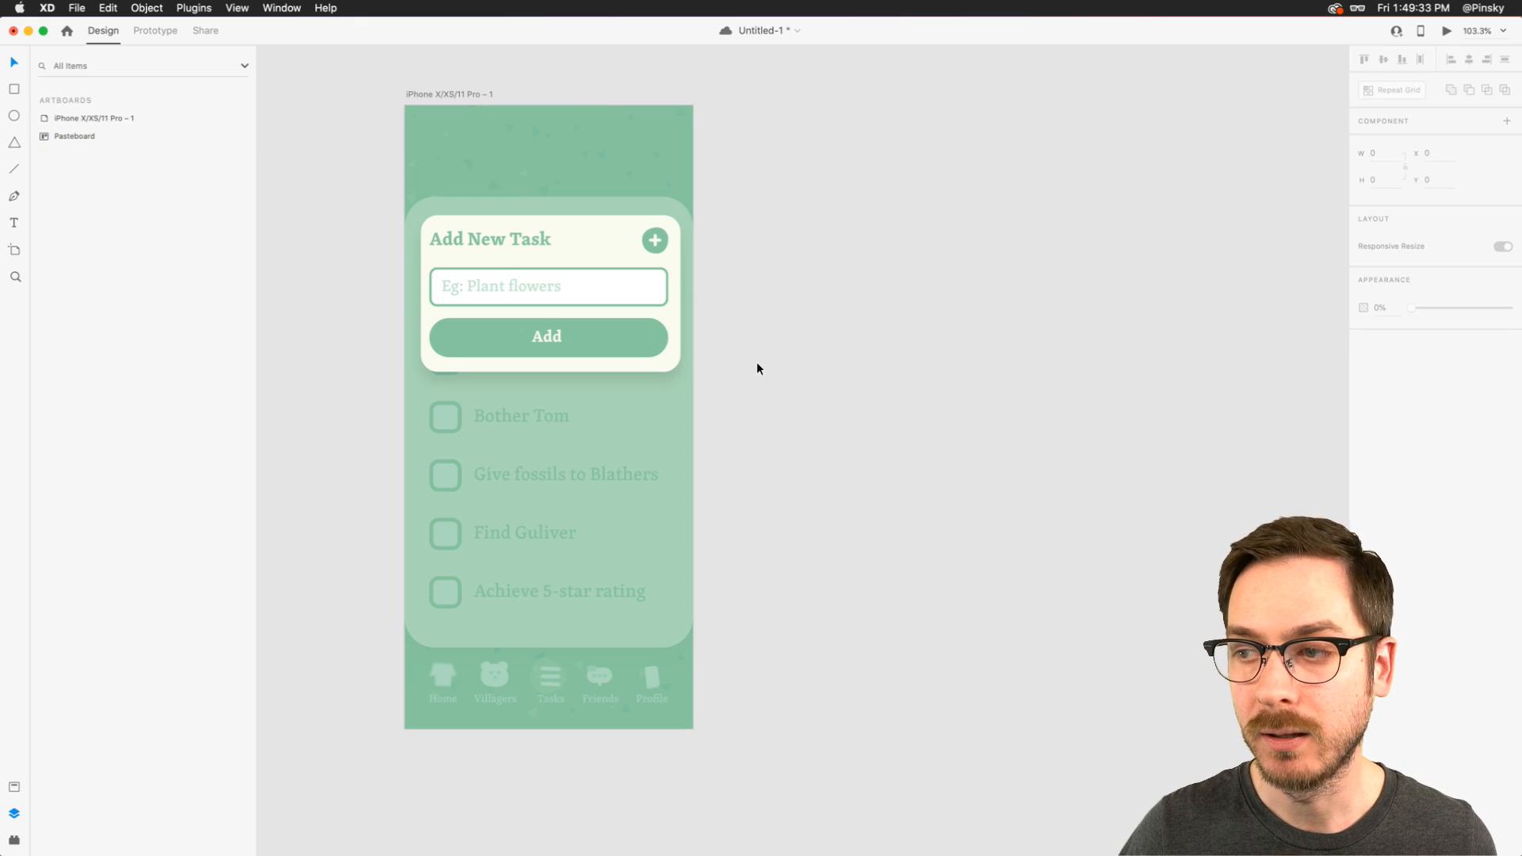
- Set the card background's shadow Y offset to 23 and change the shadow colour to dark green
{"action": "double_click", "coordinate": [574, 366]}
{"action": "left_click", "coordinate": [1427, 490]}
{"action": "type", "text": "23"}
{"action": "key", "text": "Return"}
{"action": "left_click", "coordinate": [1385, 469]}
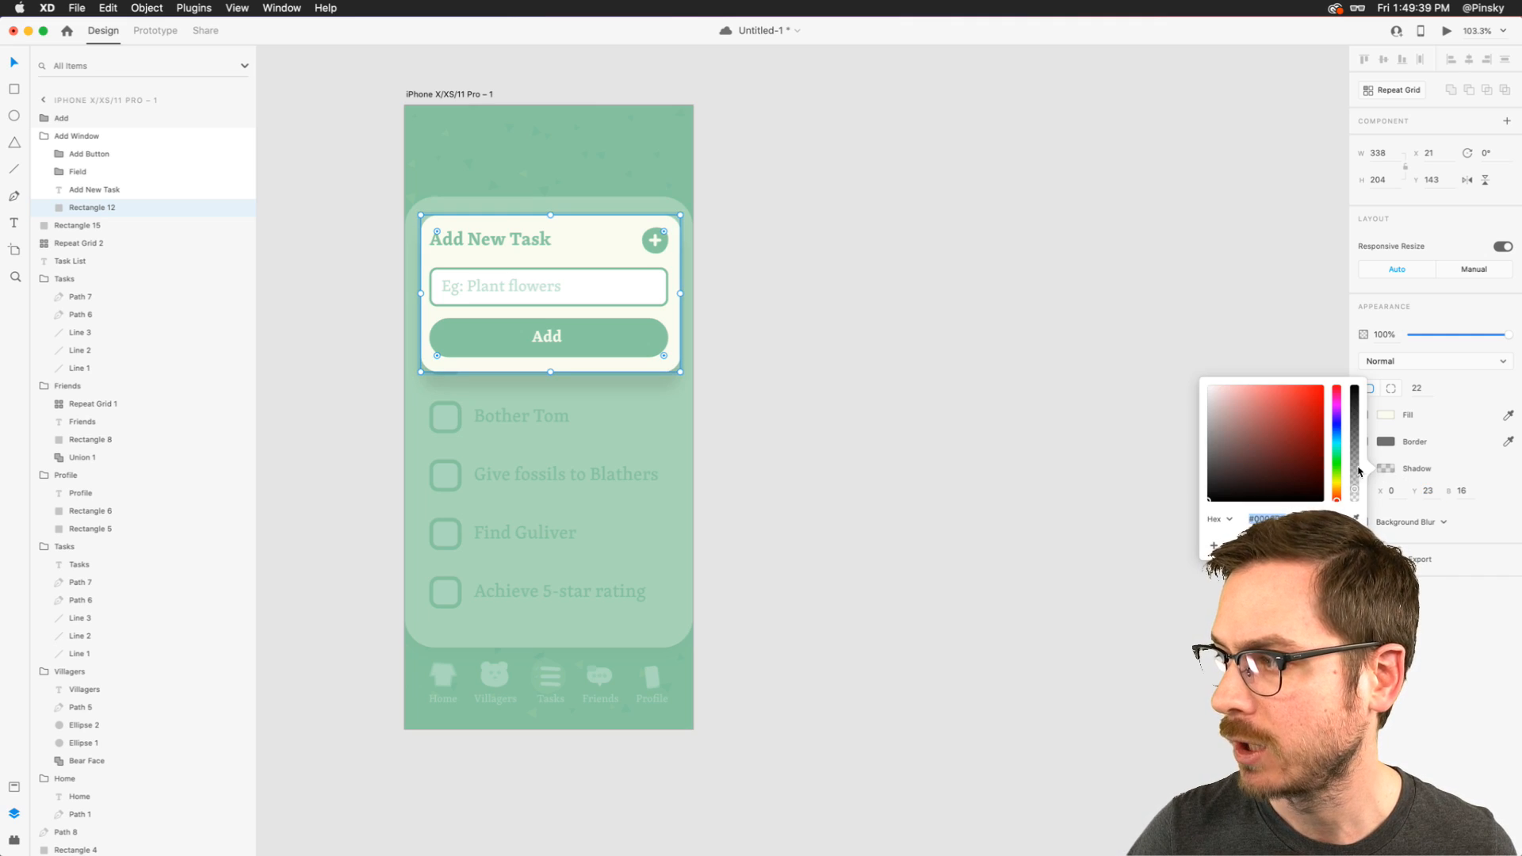
{"action": "left_click_drag", "start_coordinate": [1315, 444], "coordinate": [1316, 471]}
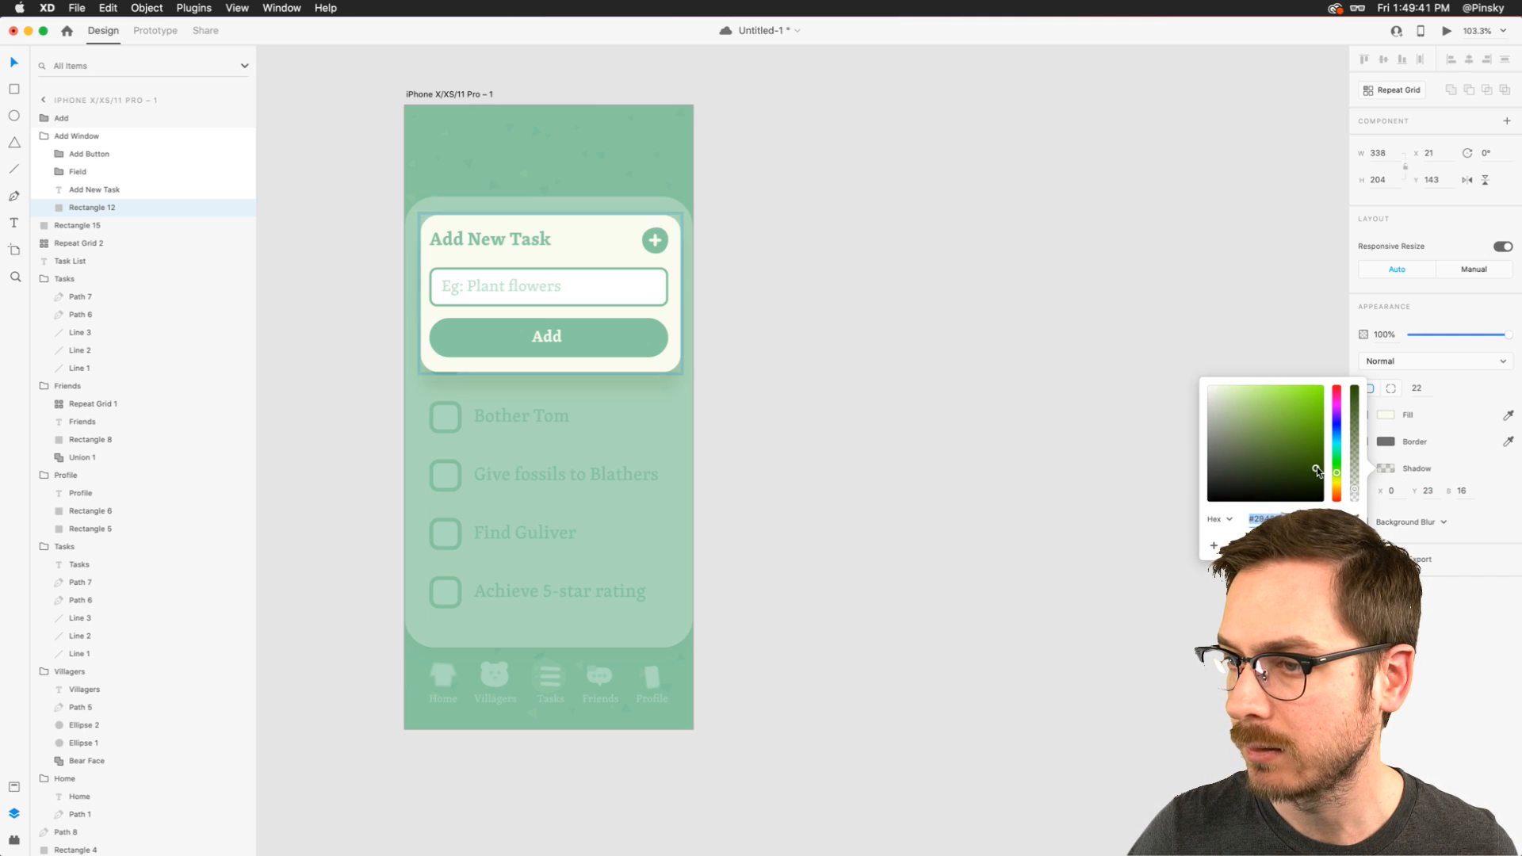
{"action": "left_click", "coordinate": [1443, 647]}
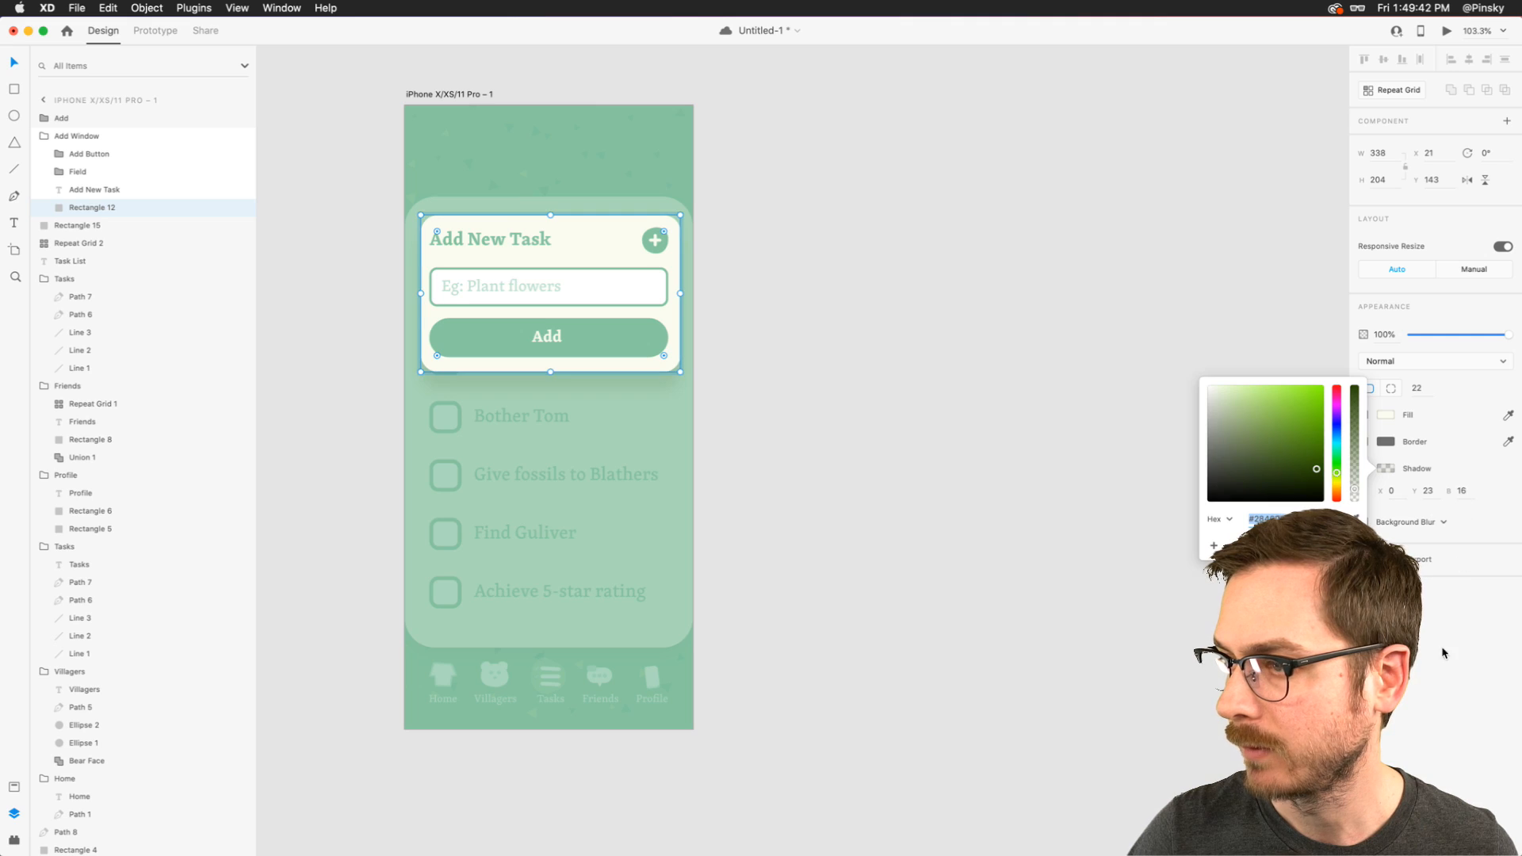
{"action": "left_click", "coordinate": [563, 518]}
{"action": "left_click", "coordinate": [1037, 427]}
{"action": "left_click", "coordinate": [588, 248]}
{"action": "left_click", "coordinate": [737, 258]}
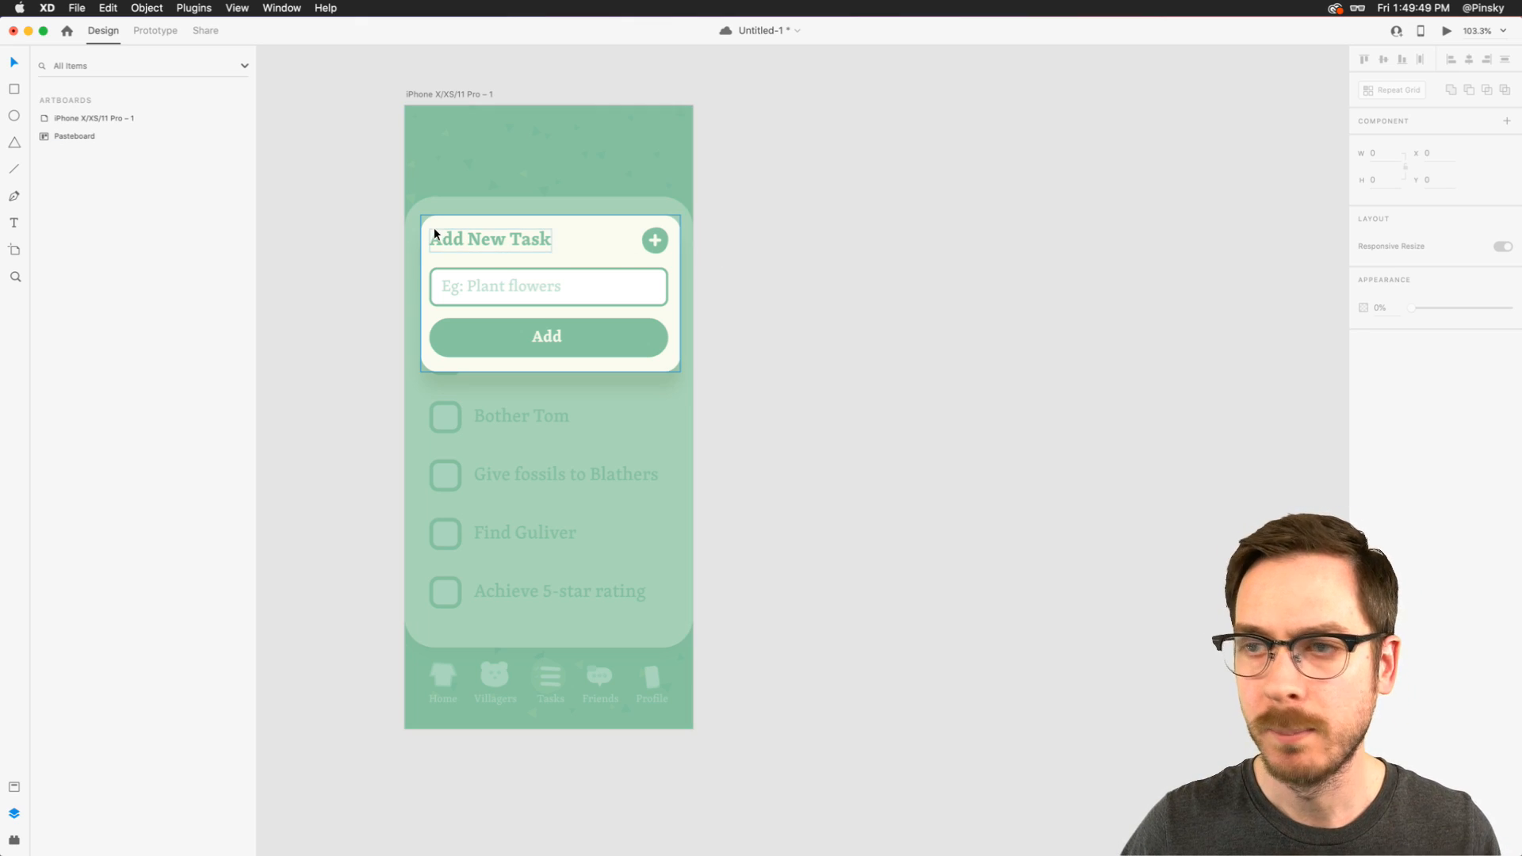
{"action": "left_click", "coordinate": [451, 240]}
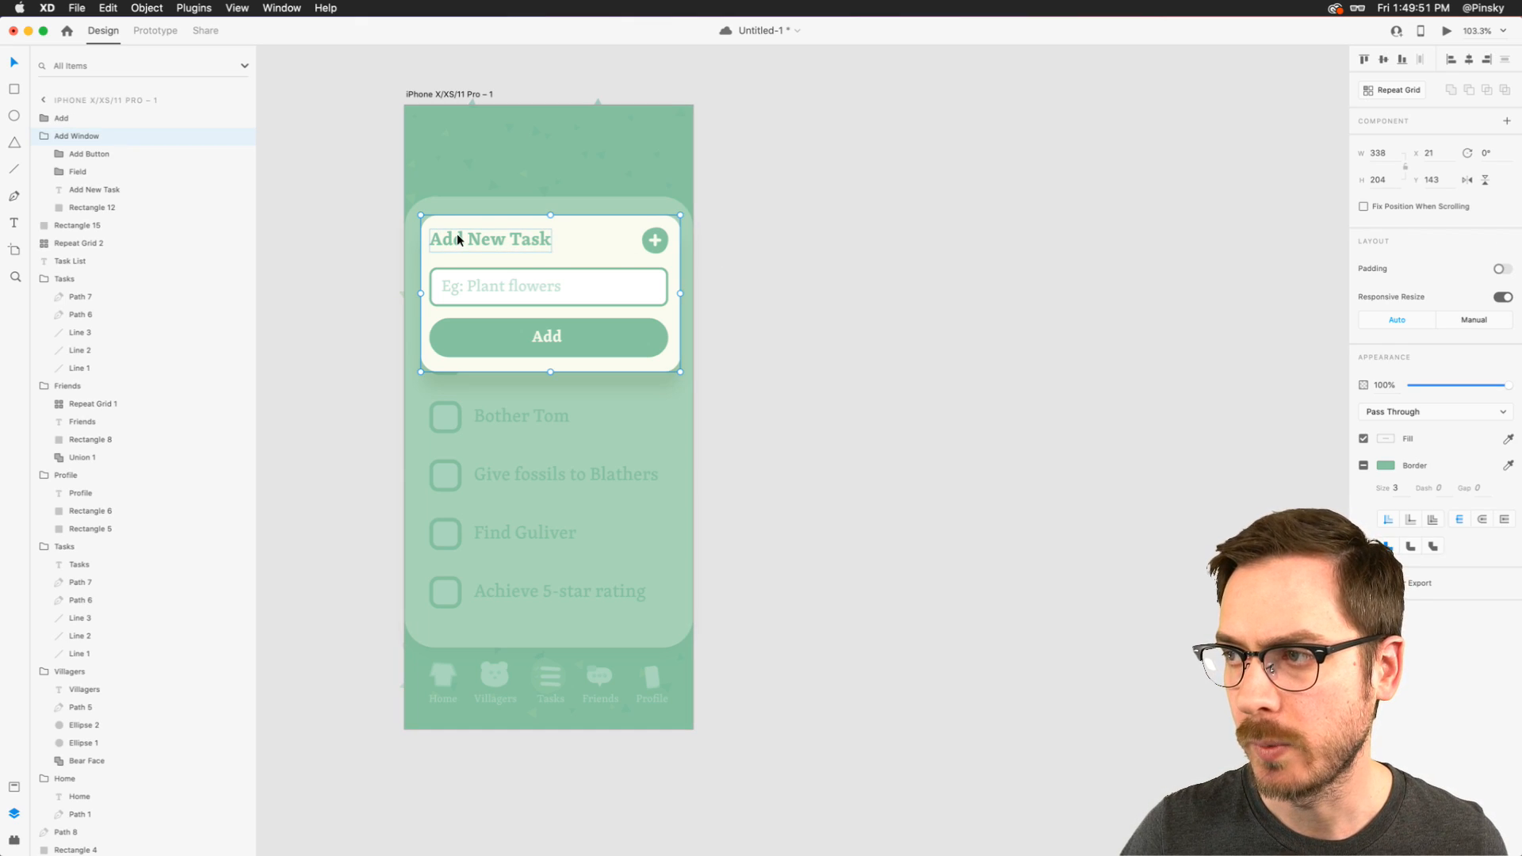
{"action": "left_click", "coordinate": [819, 294]}
{"action": "left_click", "coordinate": [504, 287]}
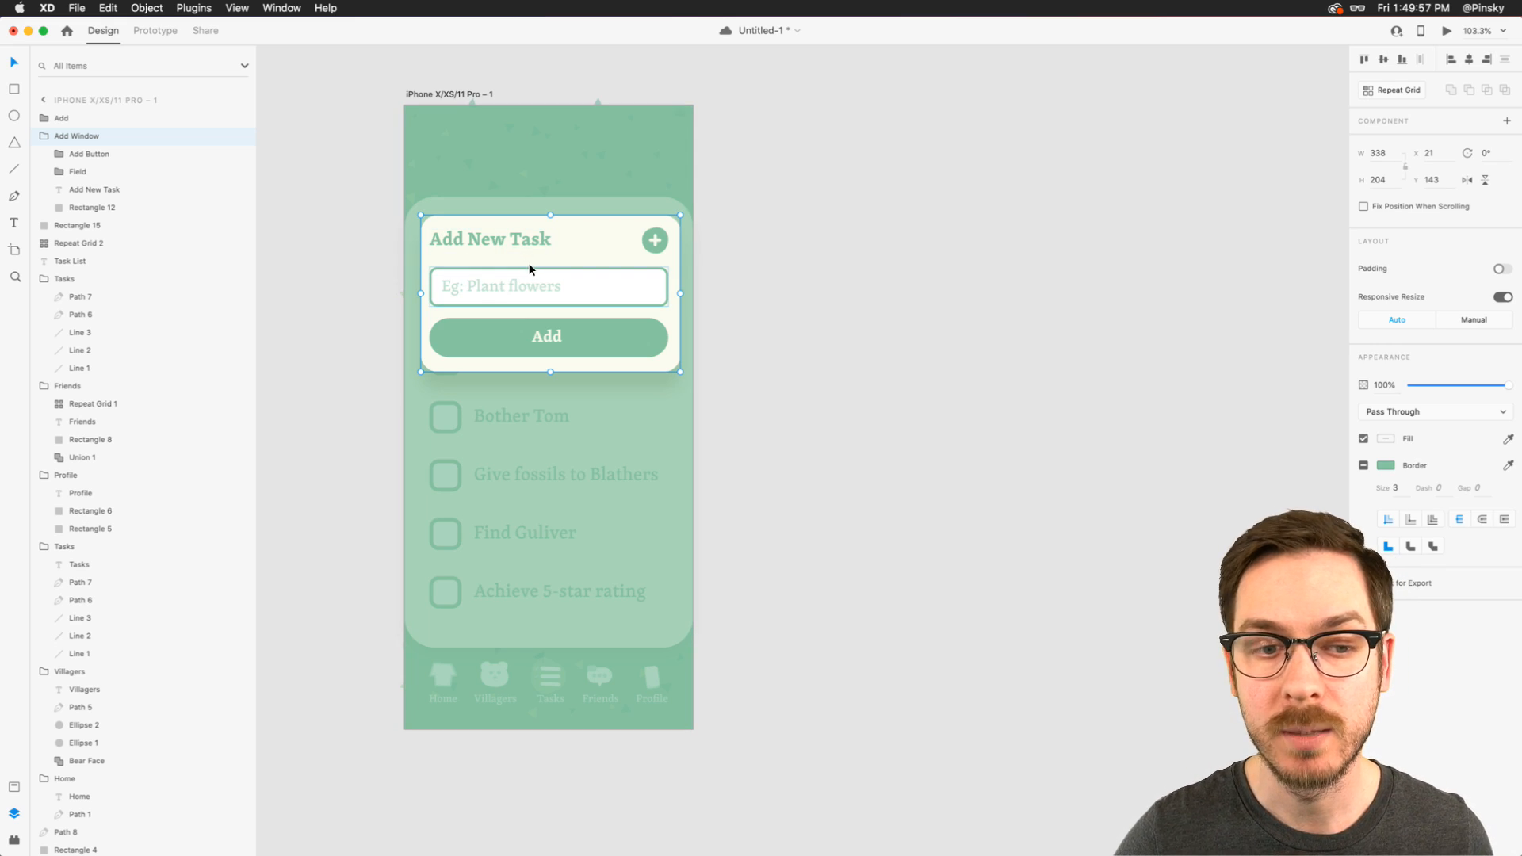
- Collapse the Add Window group and rename the full-screen rectangle as "Overlay"
{"action": "left_click", "coordinate": [45, 135]}
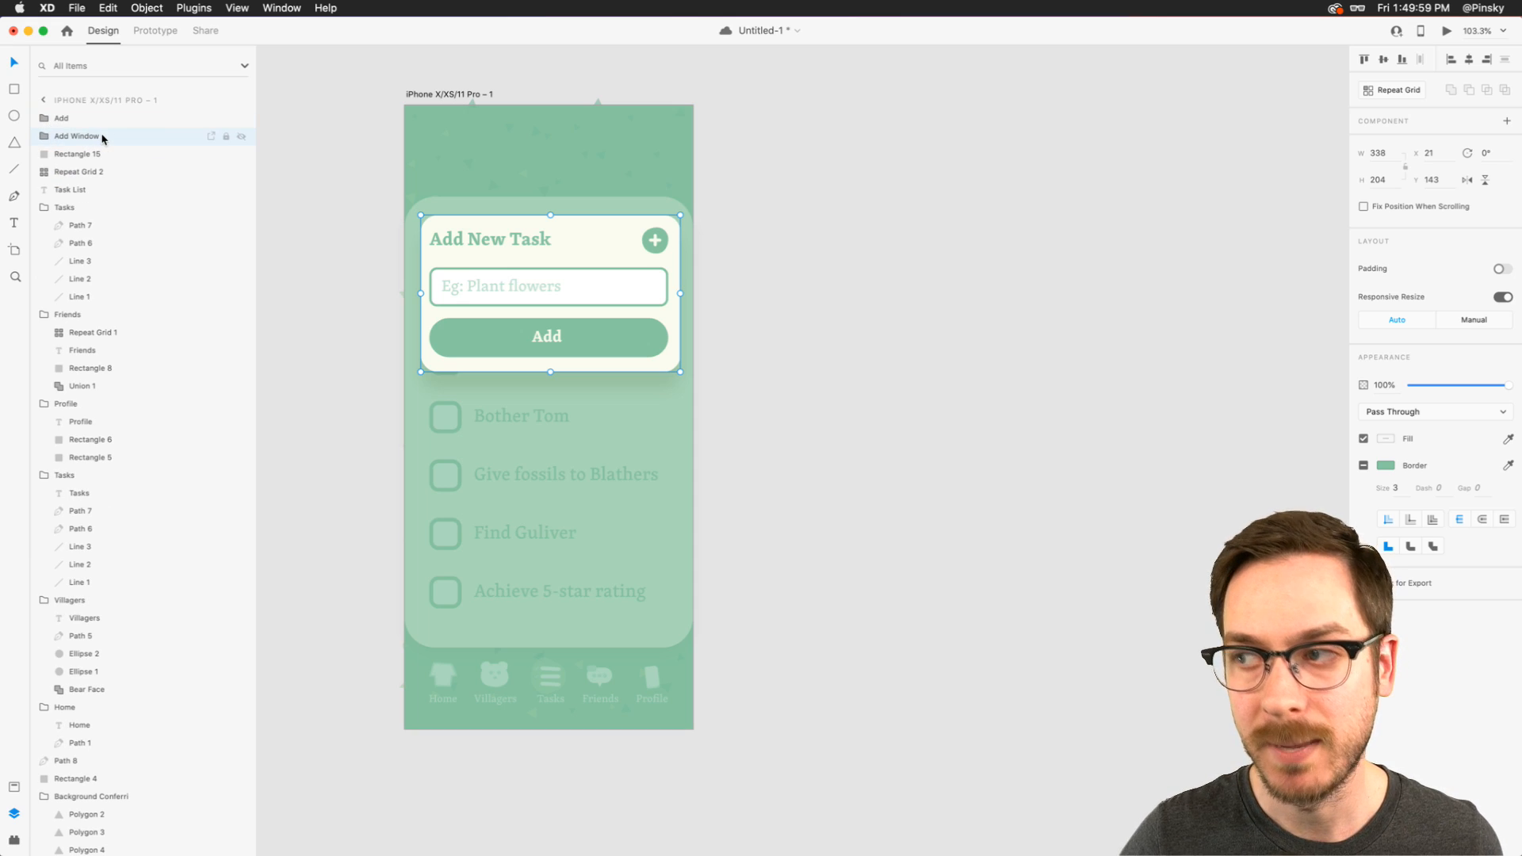
{"action": "double_click", "coordinate": [73, 155]}
{"action": "type", "text": "Overlay"}
{"action": "key", "text": "Return"}
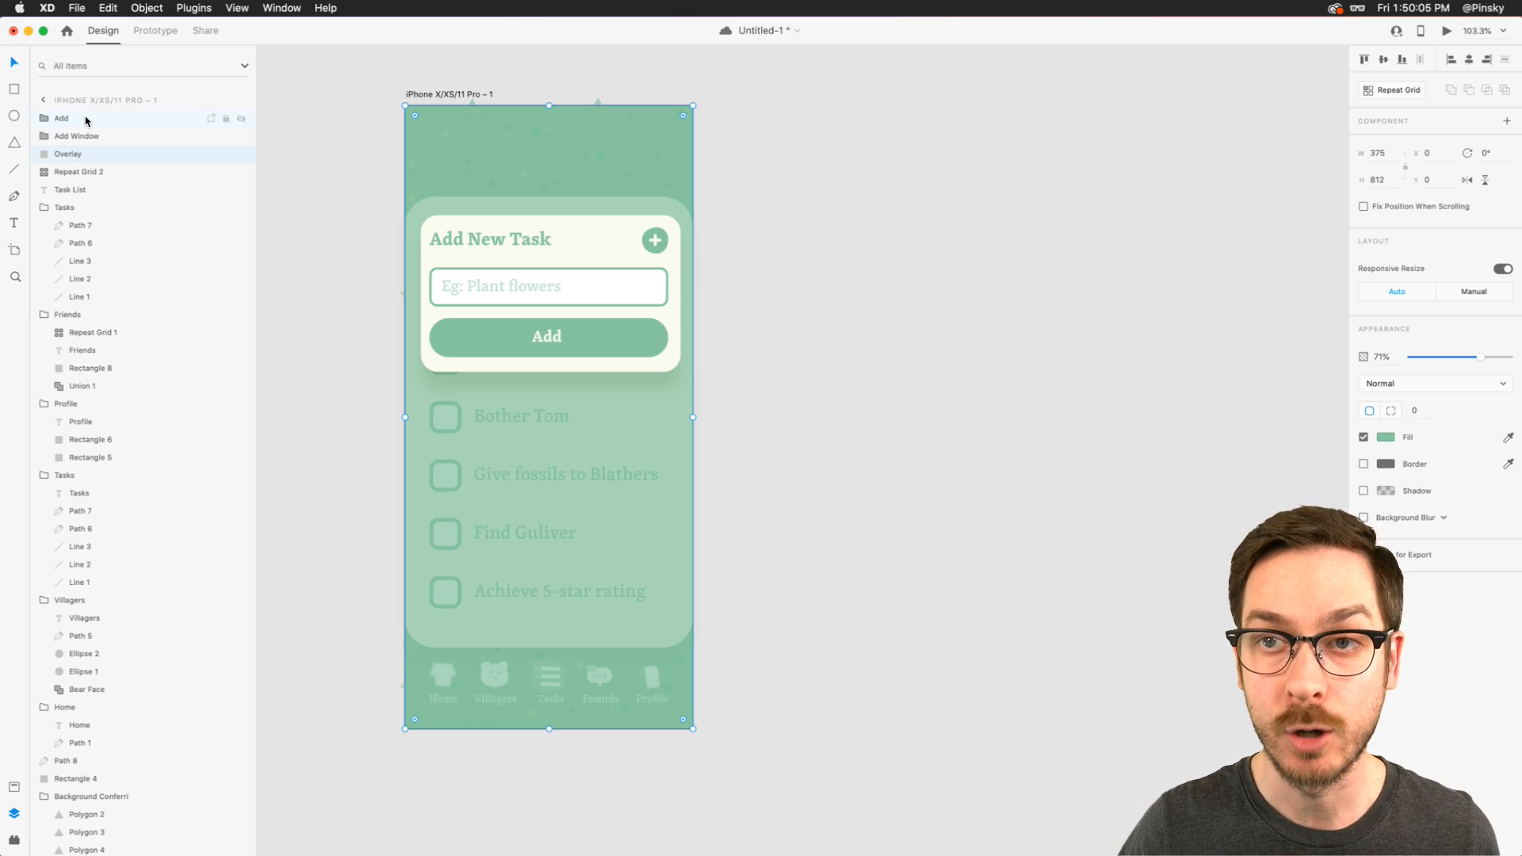
- Make a component from the Add group, the Add Window group and the Overlay rectangle
{"action": "left_click", "coordinate": [88, 120], "text": "shift"}
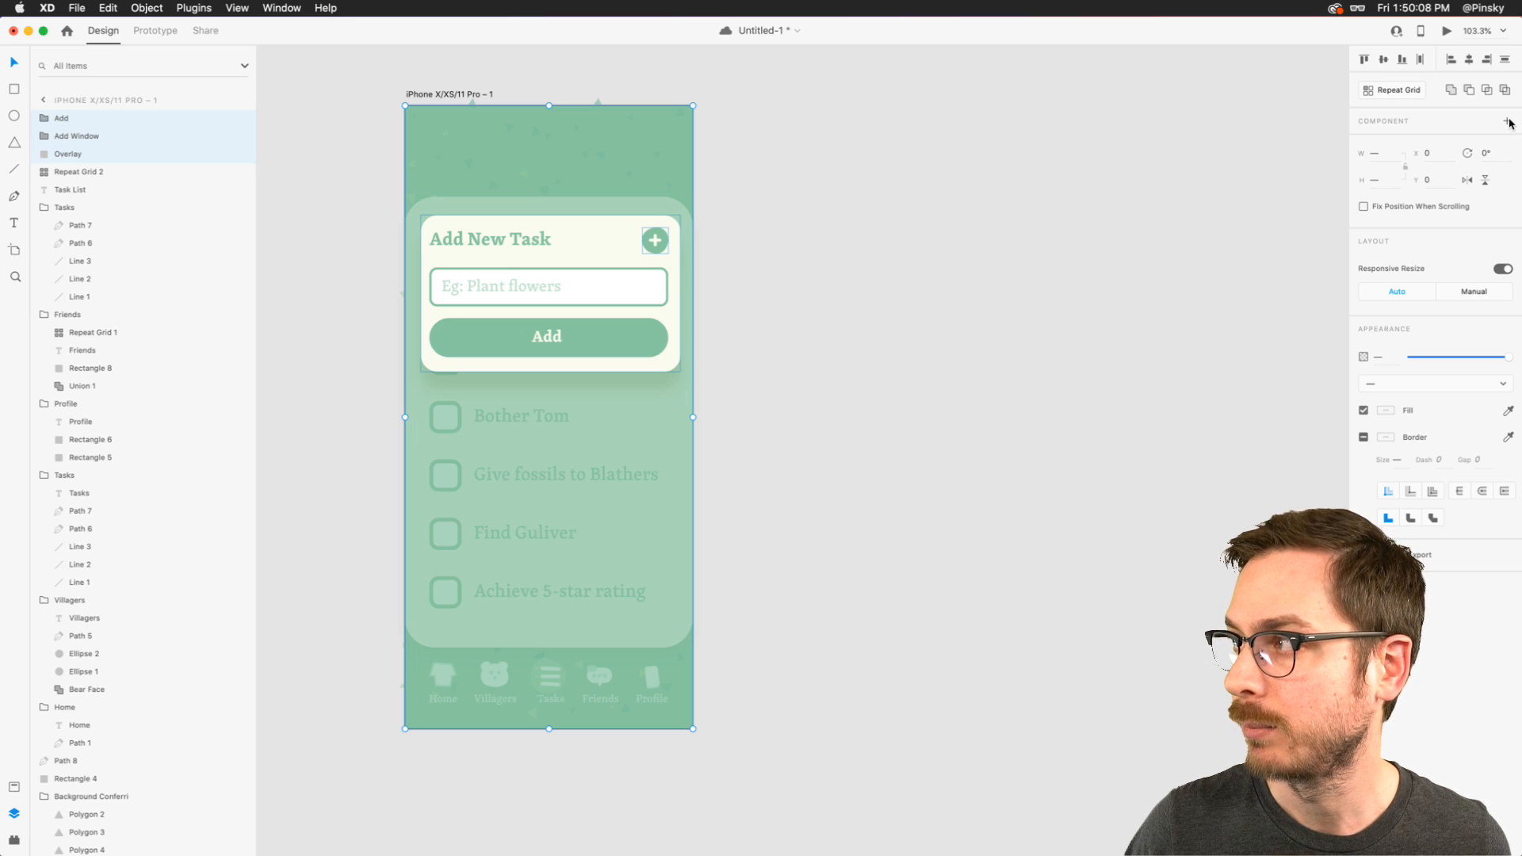
{"action": "left_click", "coordinate": [1509, 122]}
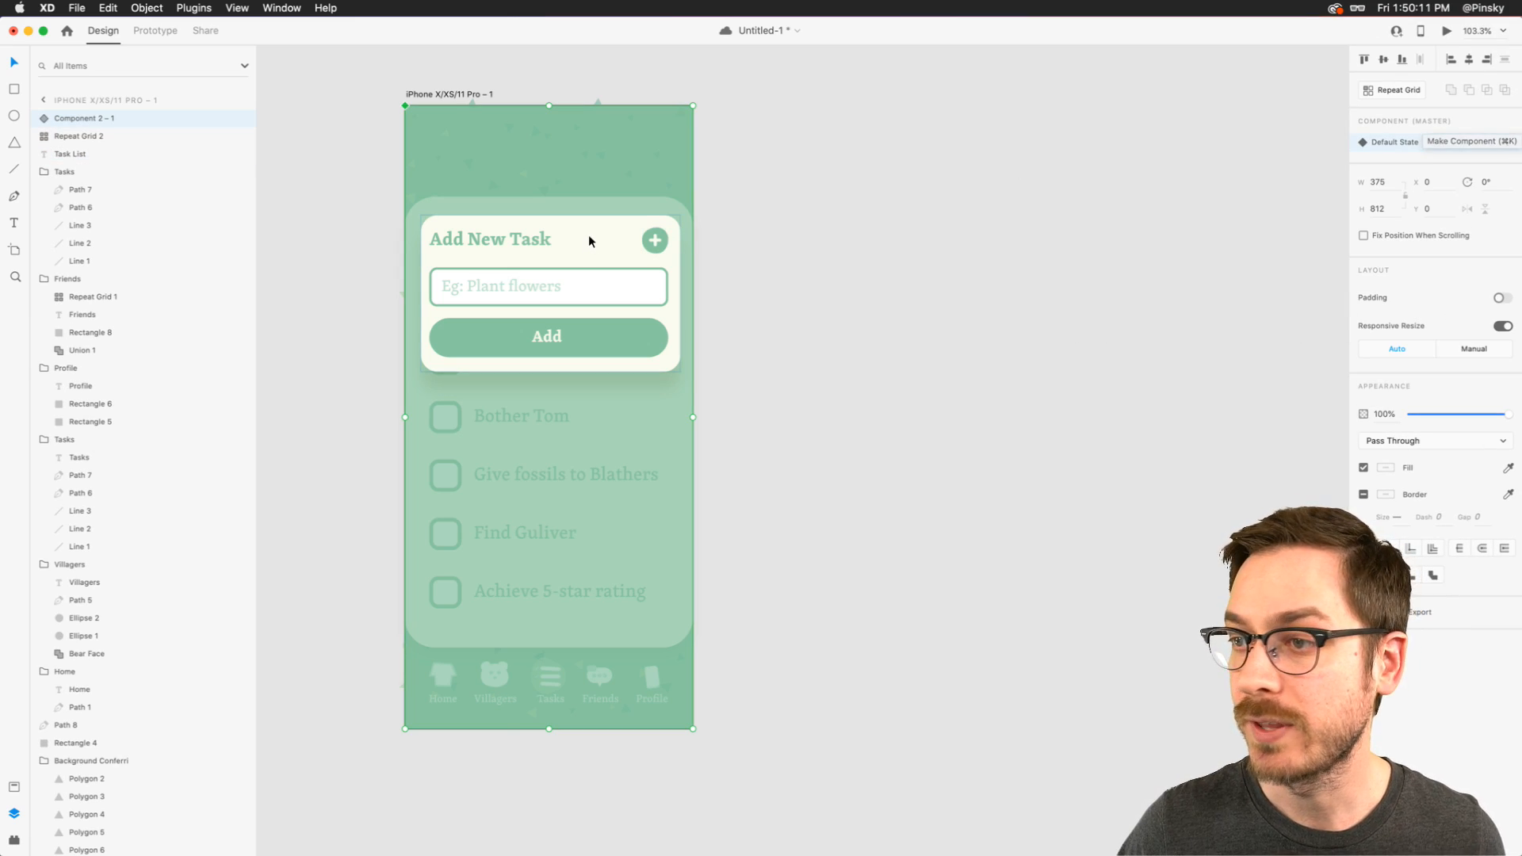
- Set the Overlay's opacity to 0% in the Default State and move the Add Window group below the artboard, to Y 819
{"action": "double_click", "coordinate": [557, 410]}
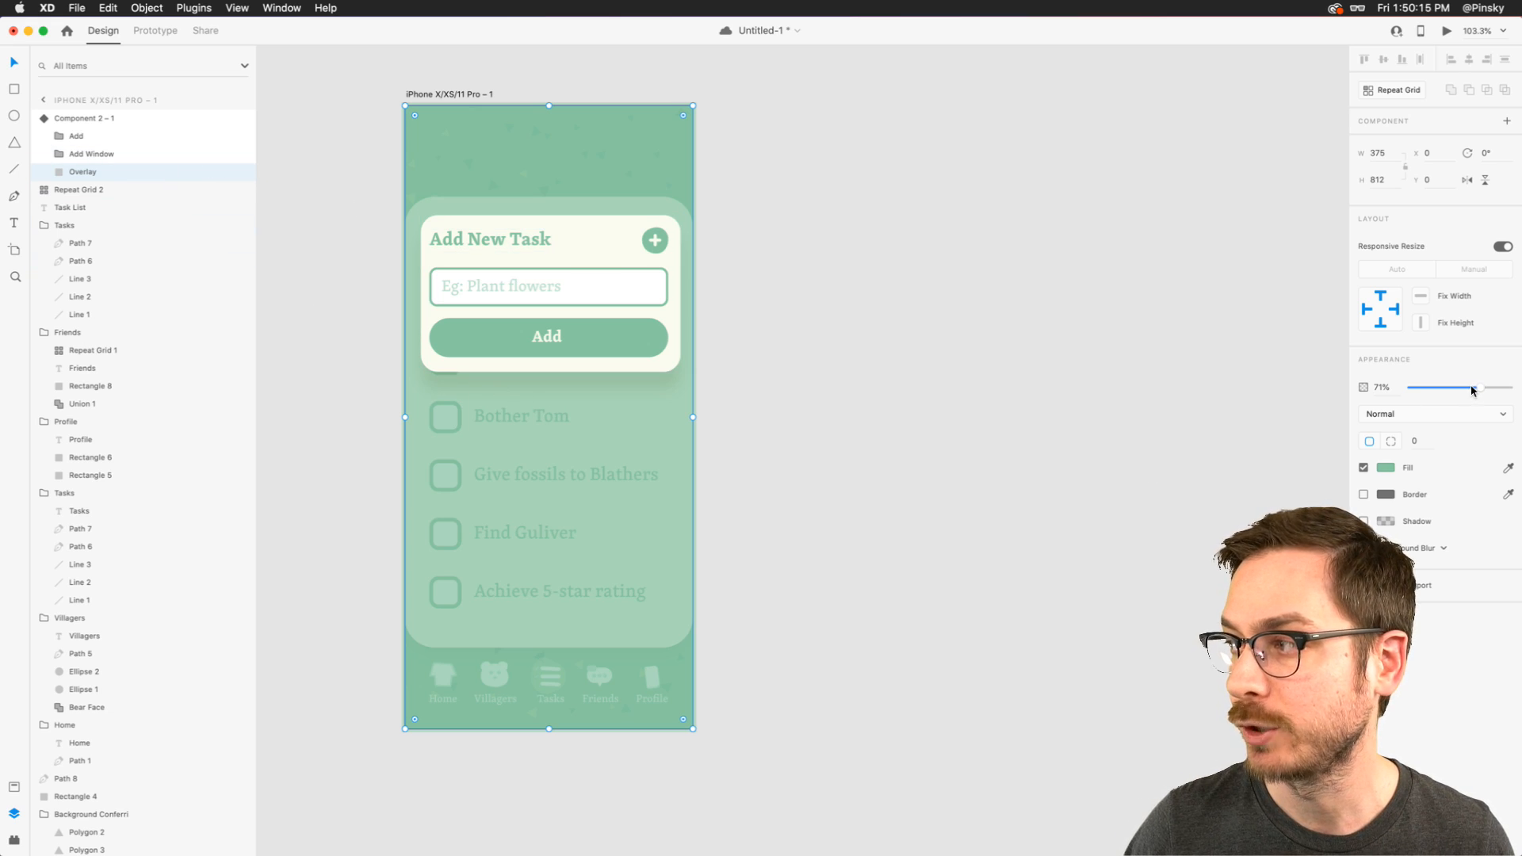
{"action": "left_click_drag", "start_coordinate": [1479, 388], "coordinate": [1192, 390]}
{"action": "left_click_drag", "start_coordinate": [537, 224], "coordinate": [562, 744]}
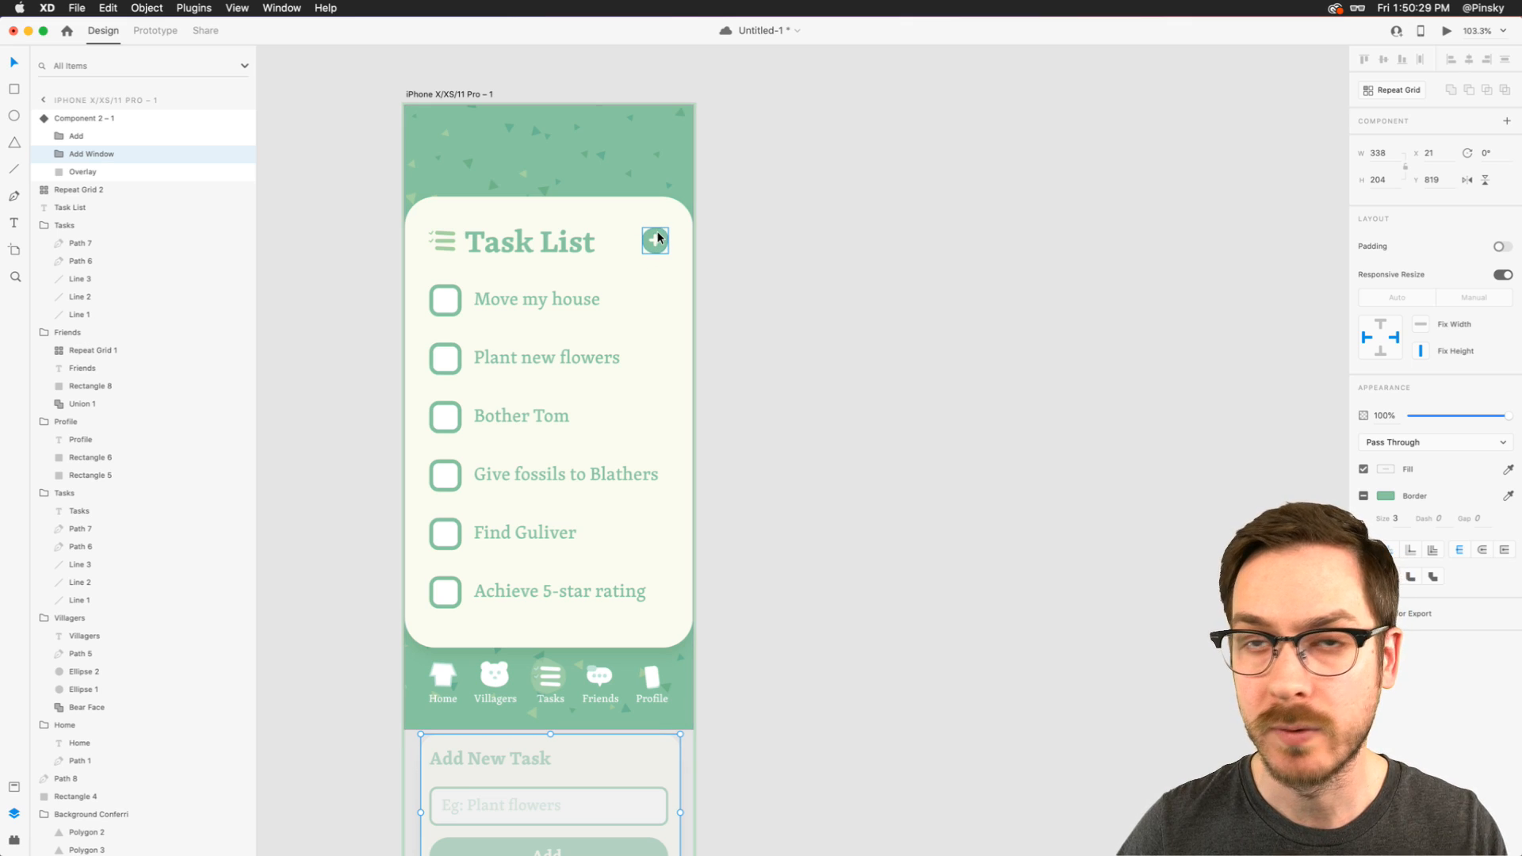
- Rename the new full-screen component as "Add"
{"action": "left_click", "coordinate": [82, 119]}
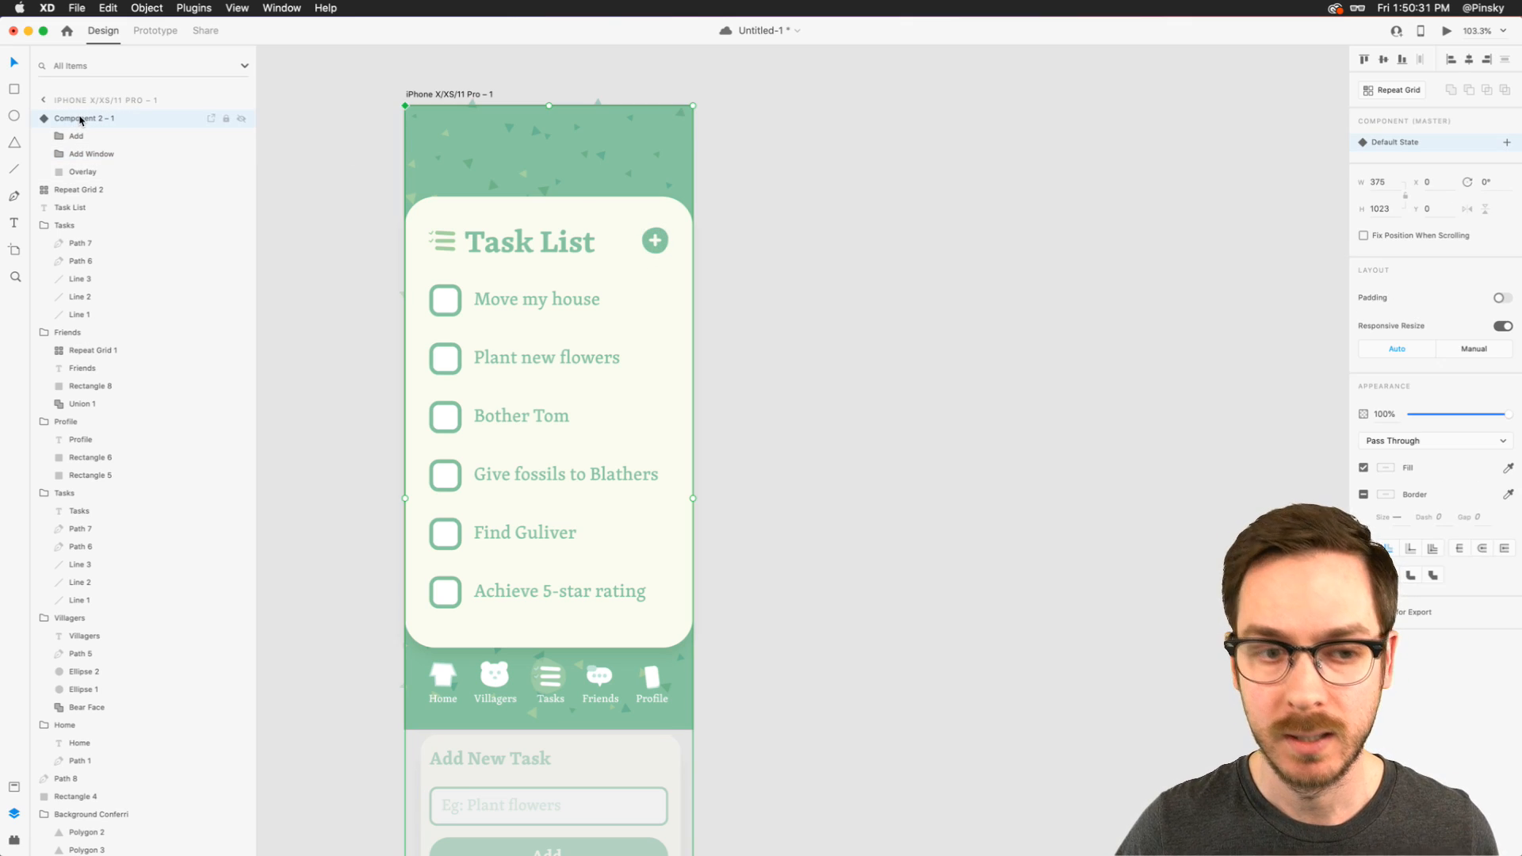
{"action": "left_click", "coordinate": [14, 787]}
{"action": "double_click", "coordinate": [87, 296]}
{"action": "type", "text": "Add"}
{"action": "key", "text": "Return"}
{"action": "key", "text": "super+y"}
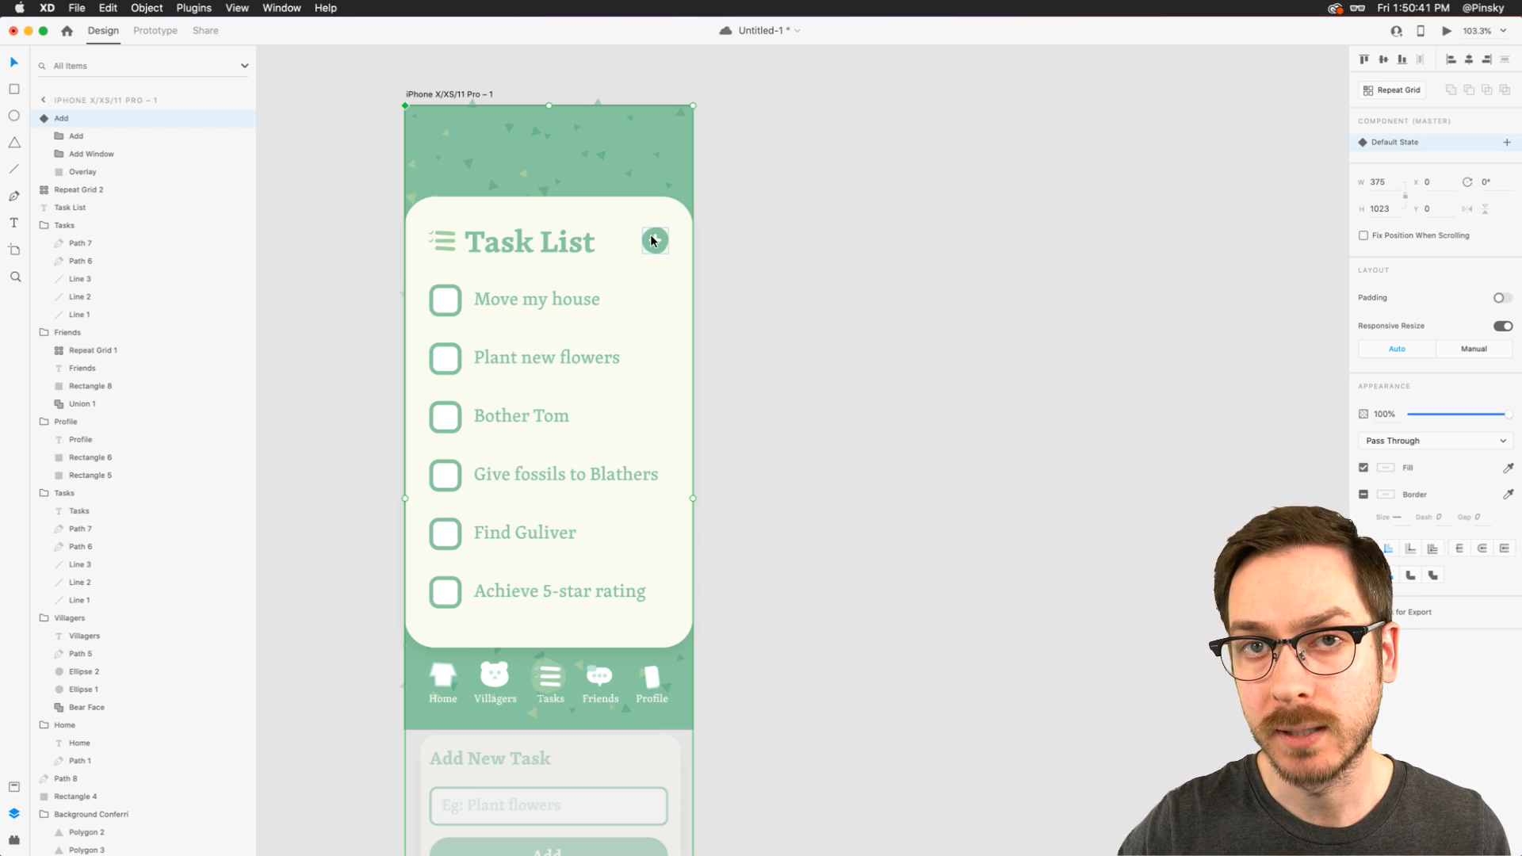
- Create a new state named "Add" for the Add component
{"action": "left_click", "coordinate": [1507, 142]}
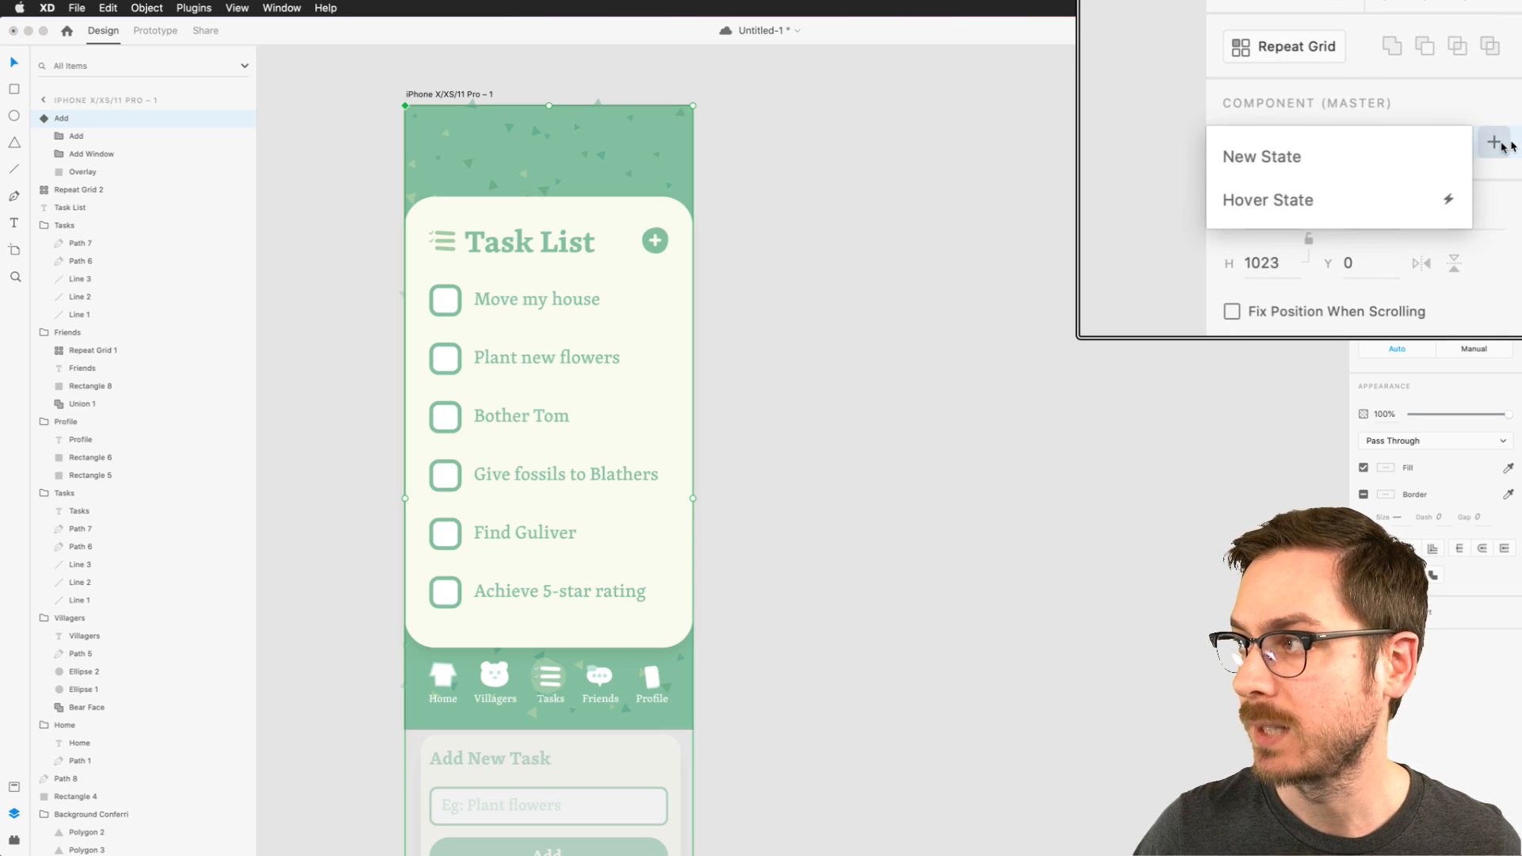
{"action": "left_click", "coordinate": [1395, 168]}
{"action": "type", "text": "Add"}
{"action": "key", "text": "Return"}
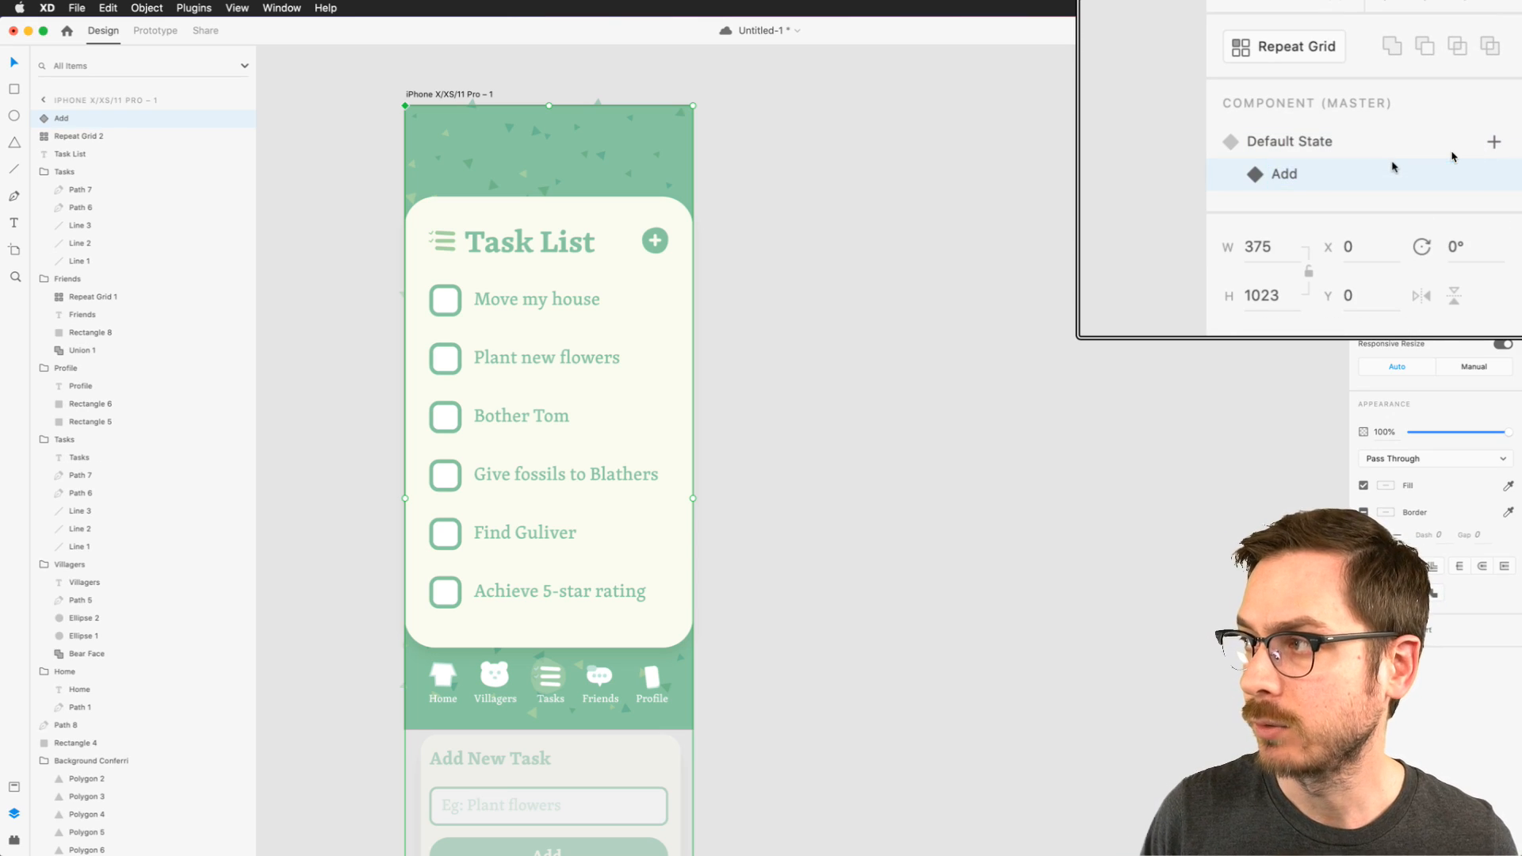
- In the Add state, set the Overlay's opacity to 70% and move the Add Window group back over the task list, to Y 144
{"action": "double_click", "coordinate": [651, 224]}
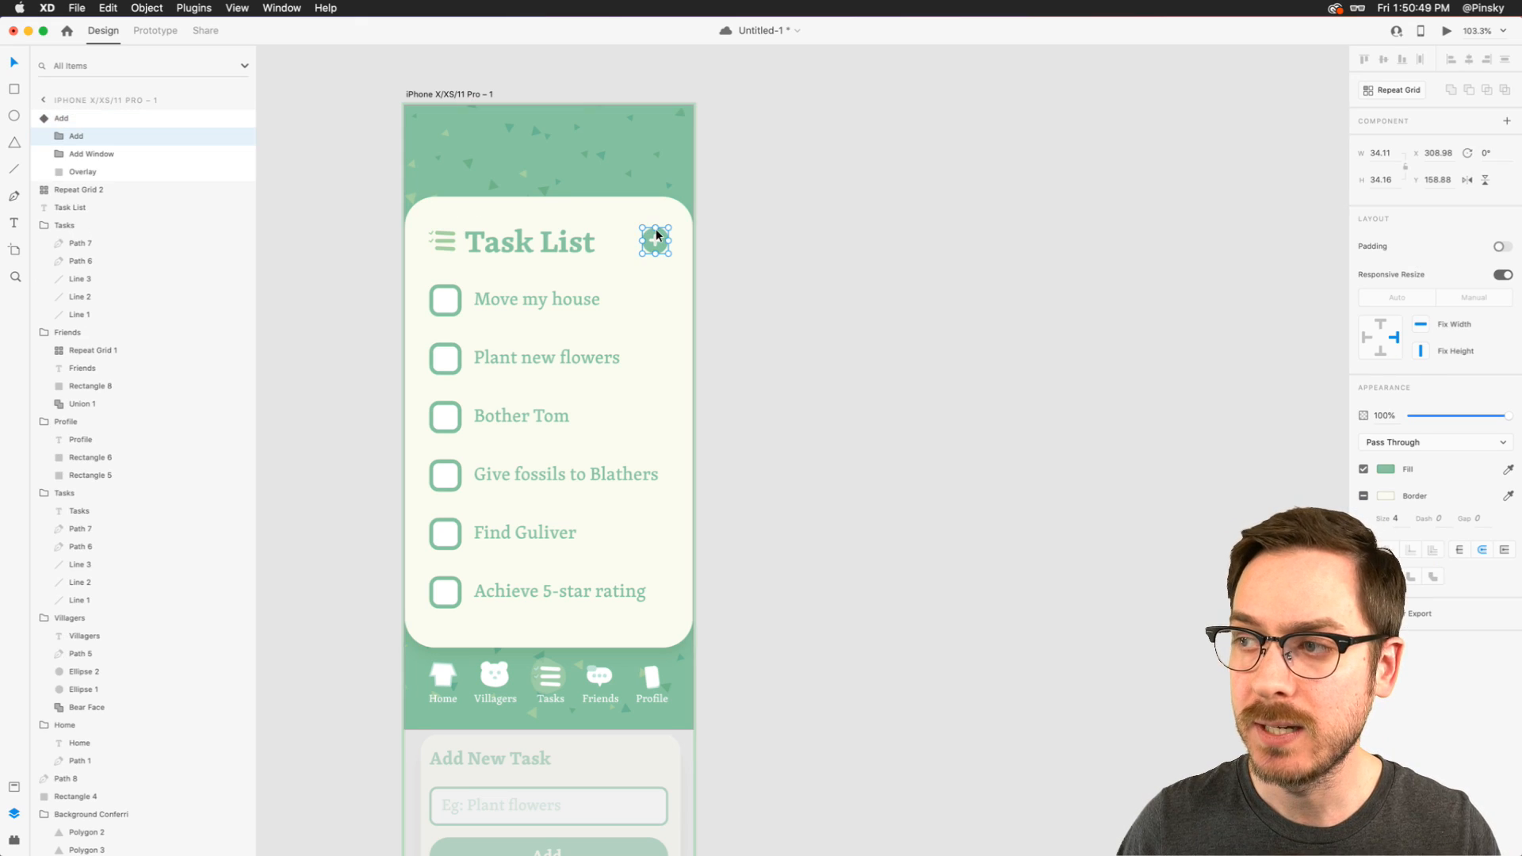
{"action": "left_click", "coordinate": [83, 172]}
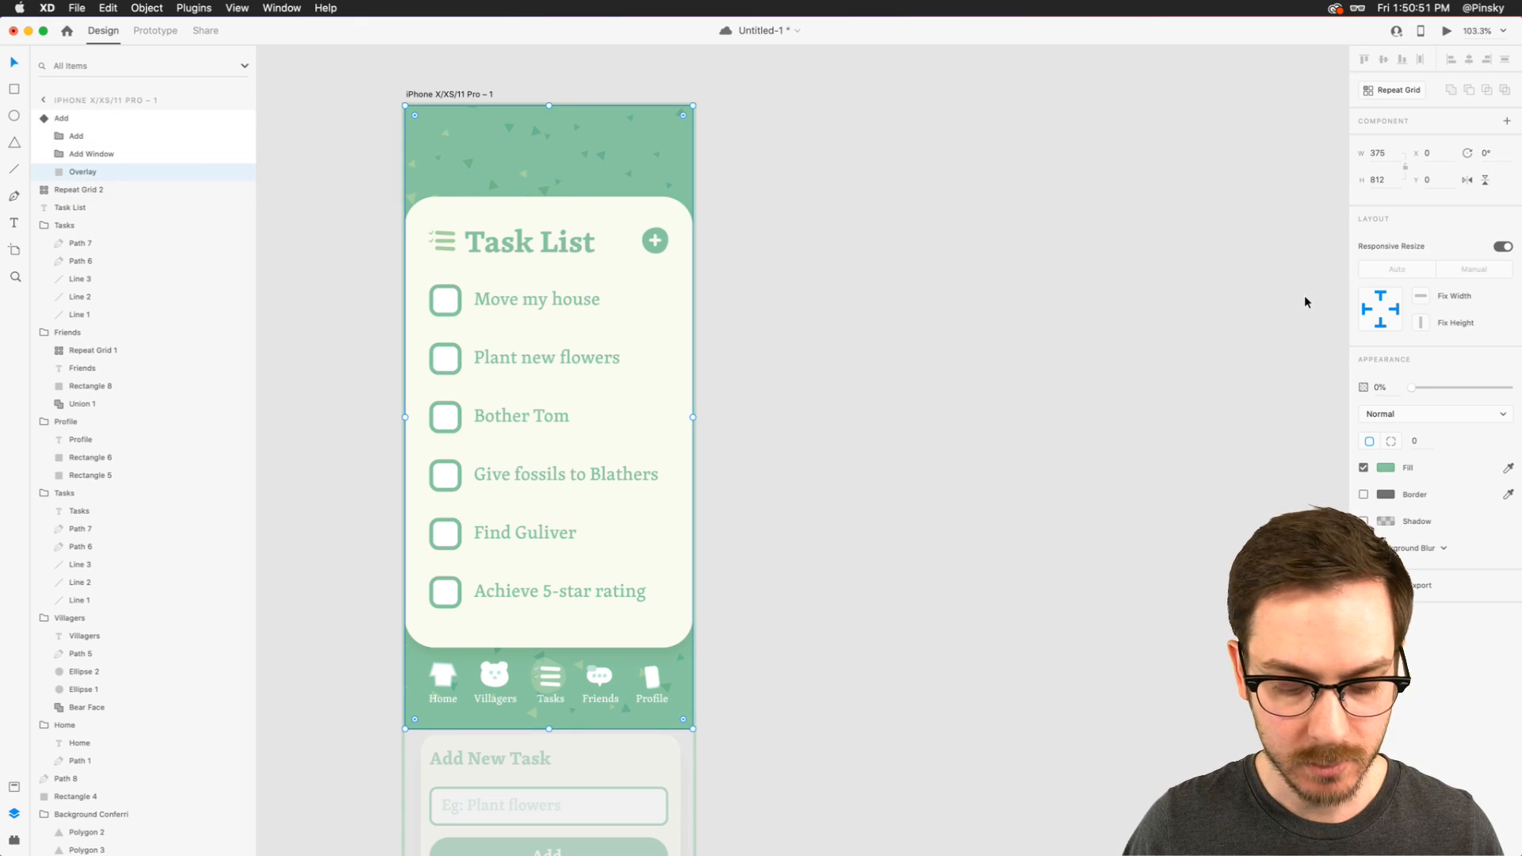
{"action": "key", "text": "7"}
{"action": "left_click_drag", "start_coordinate": [574, 752], "coordinate": [576, 238]}
{"action": "key", "text": "Down"}
{"action": "key", "text": "Down"}
{"action": "key", "text": "Up"}
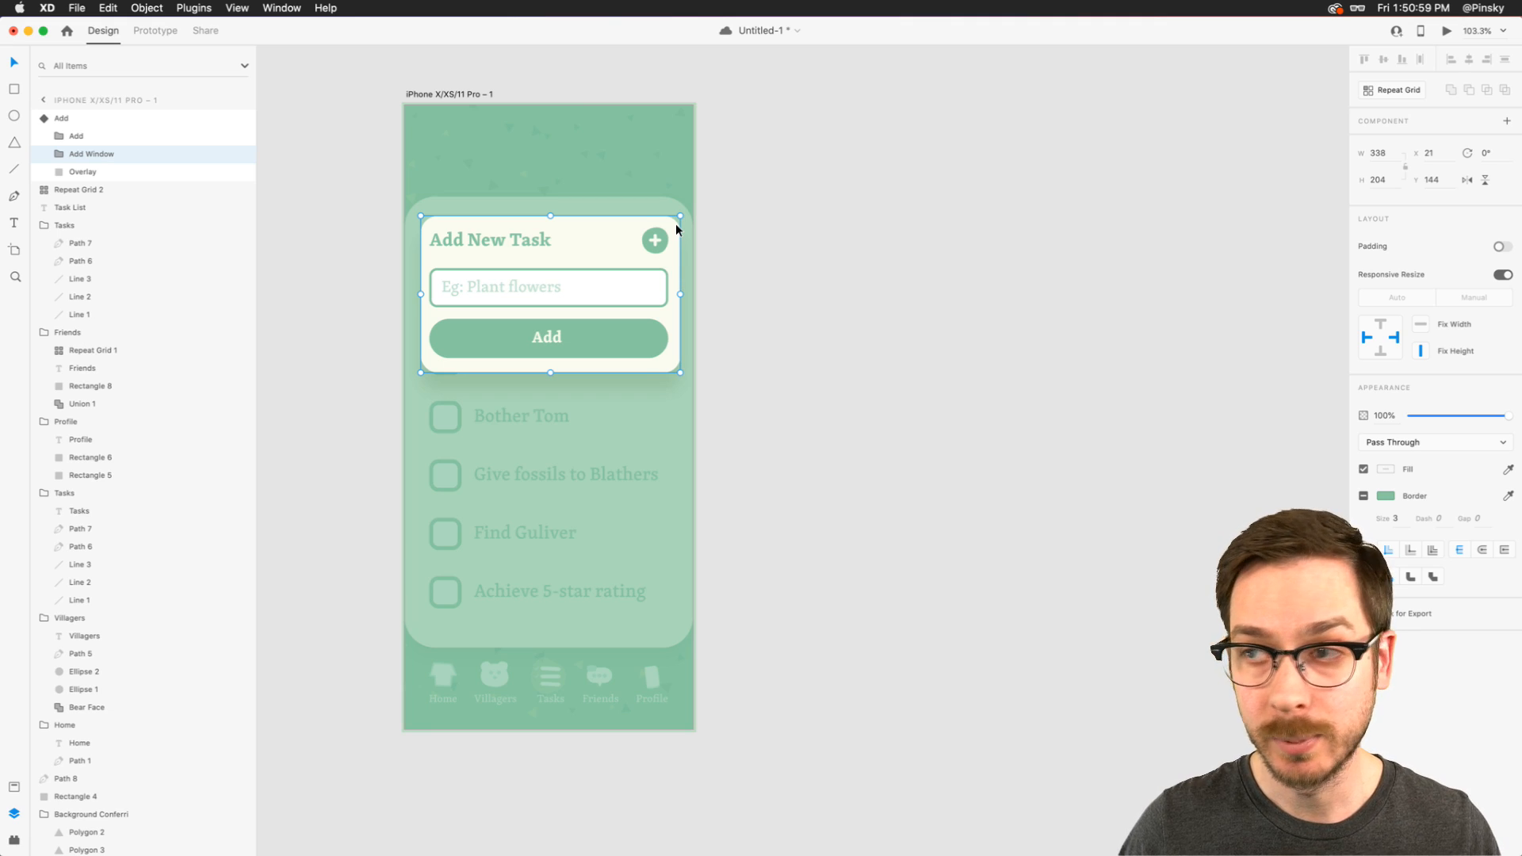
- Rotate the two lines of the round button's plus sign into an X in the Add state
{"action": "scroll", "coordinate": [675, 225], "scroll_direction": "up", "scroll_amount": 10}
{"action": "double_click", "coordinate": [583, 275]}
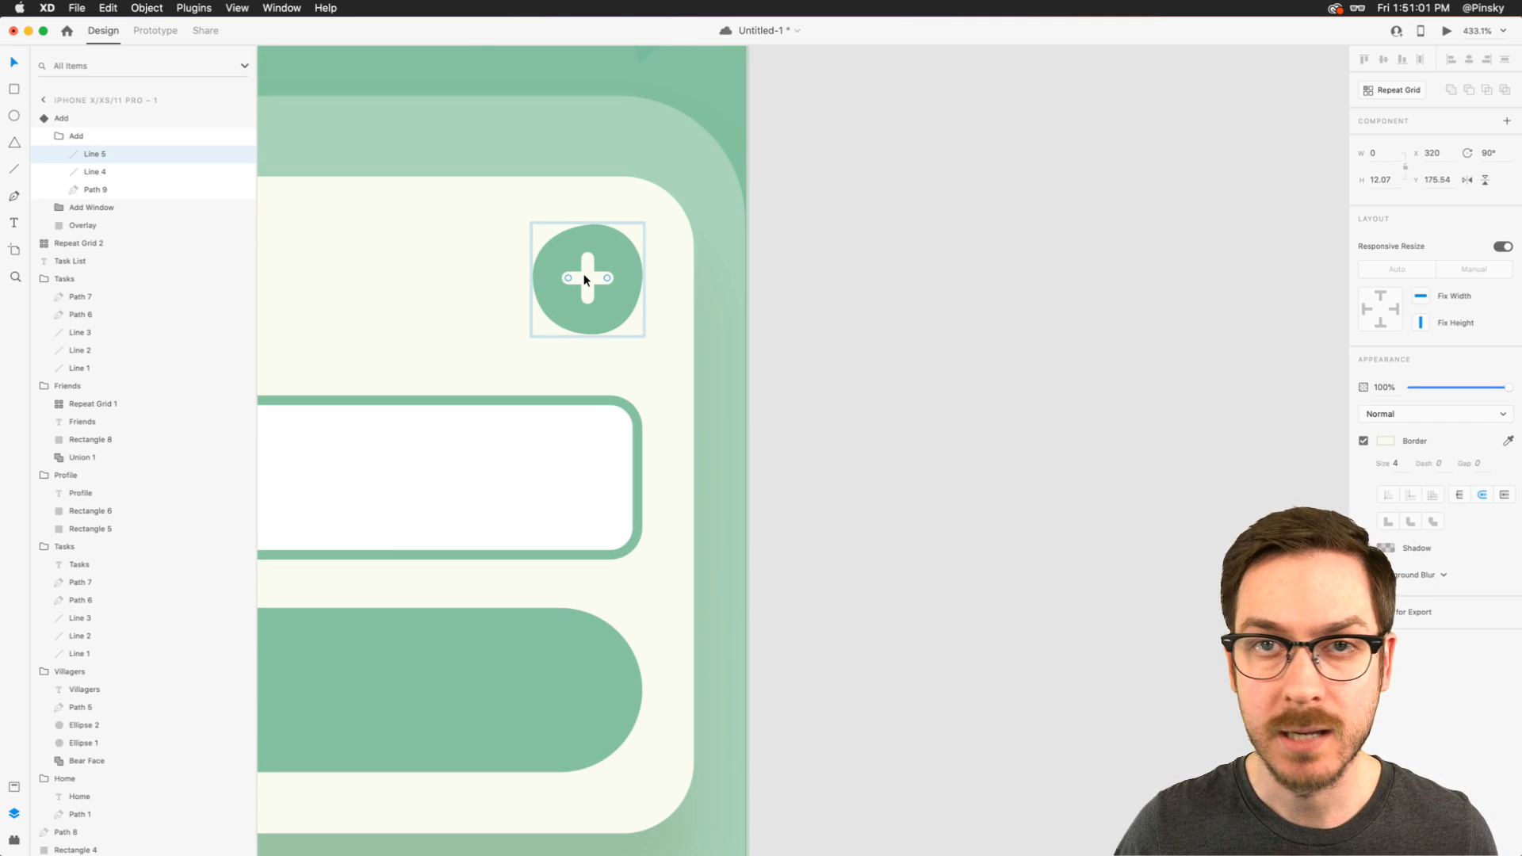
{"action": "left_click", "coordinate": [585, 258], "text": "shift"}
{"action": "left_click_drag", "start_coordinate": [615, 302], "coordinate": [626, 281]}
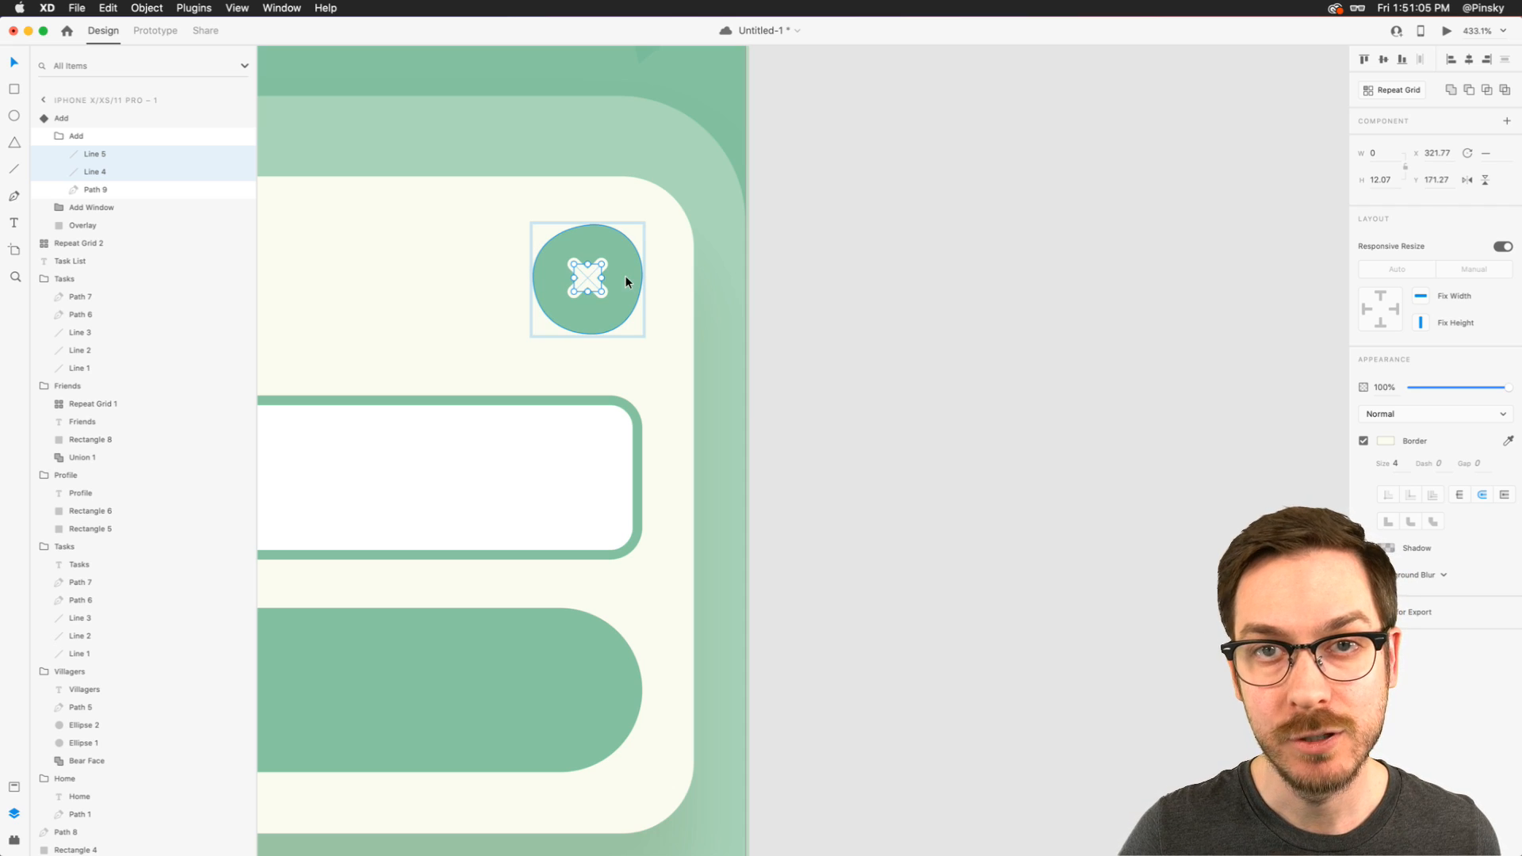
{"action": "scroll", "coordinate": [625, 276], "scroll_direction": "down", "scroll_amount": 10}
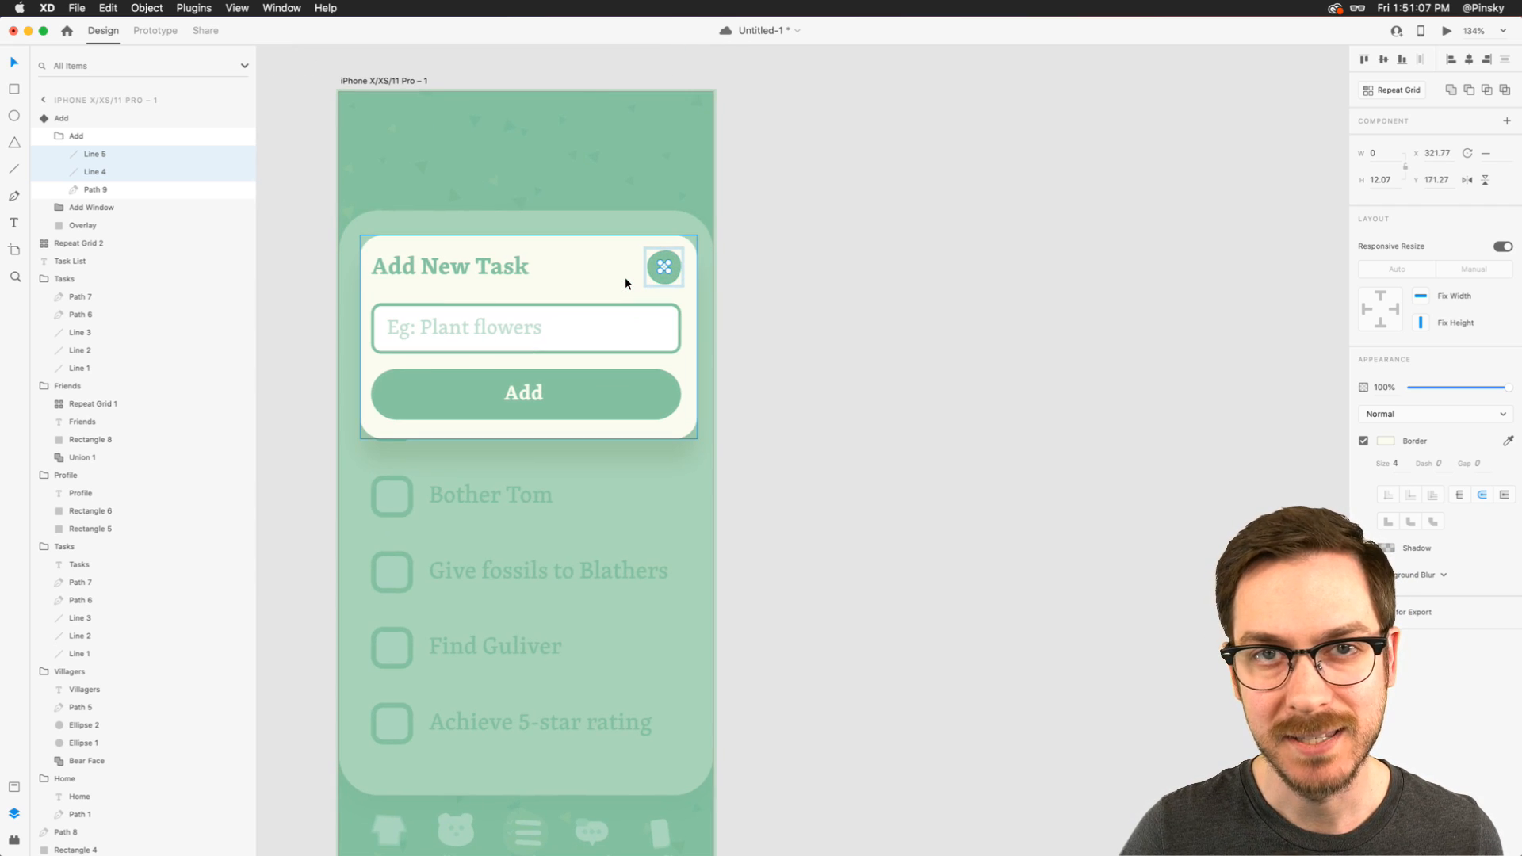
{"action": "key", "text": "Escape"}
{"action": "key", "text": "Escape"}
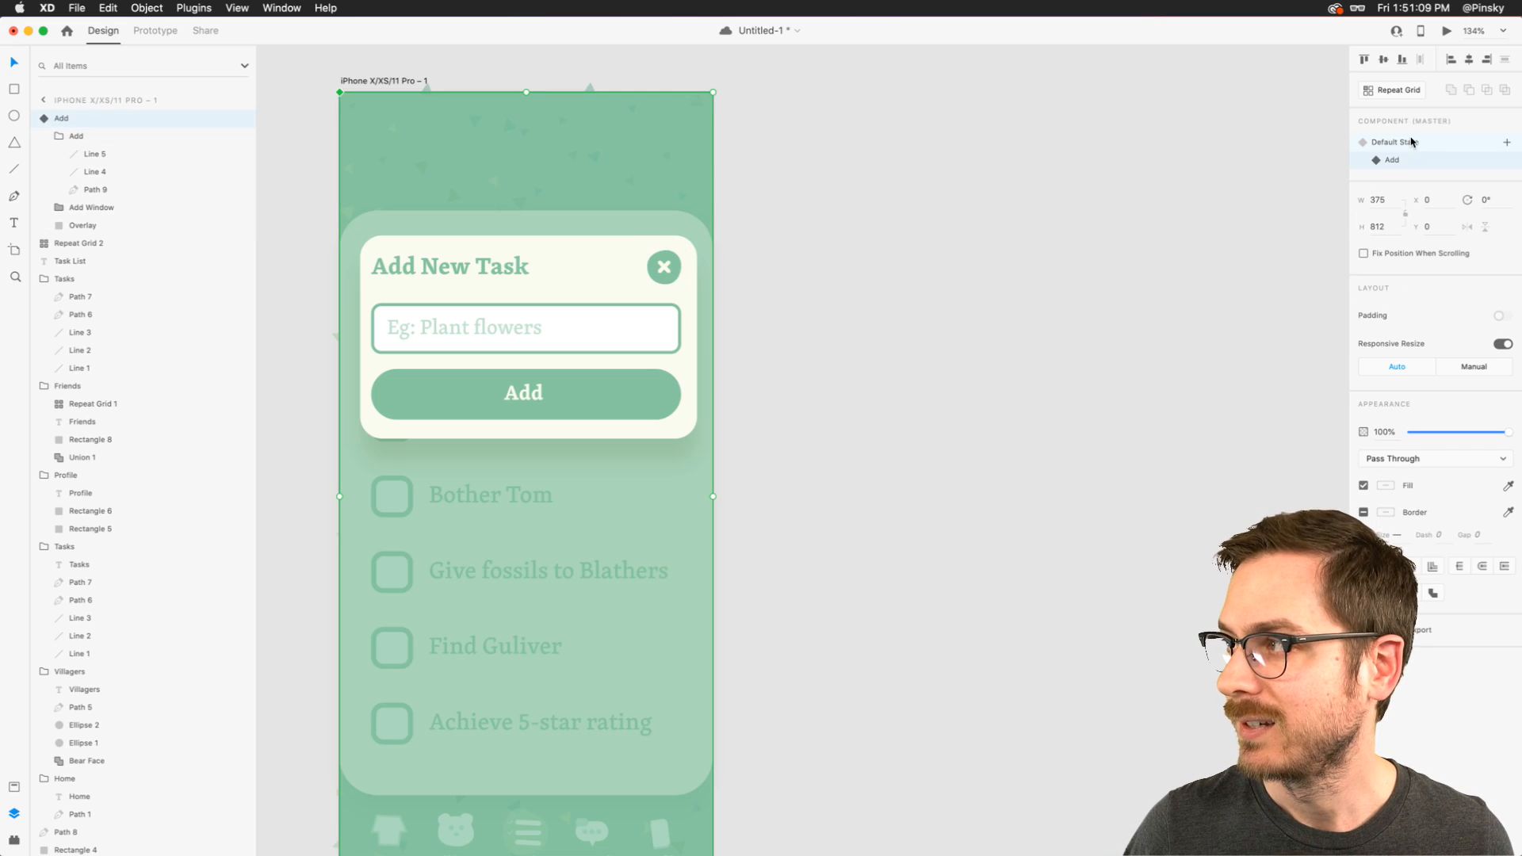
- Give the plus button in the Default State a Tap interaction that auto-animates to the Add state with Snap easing
{"action": "left_click", "coordinate": [1410, 142]}
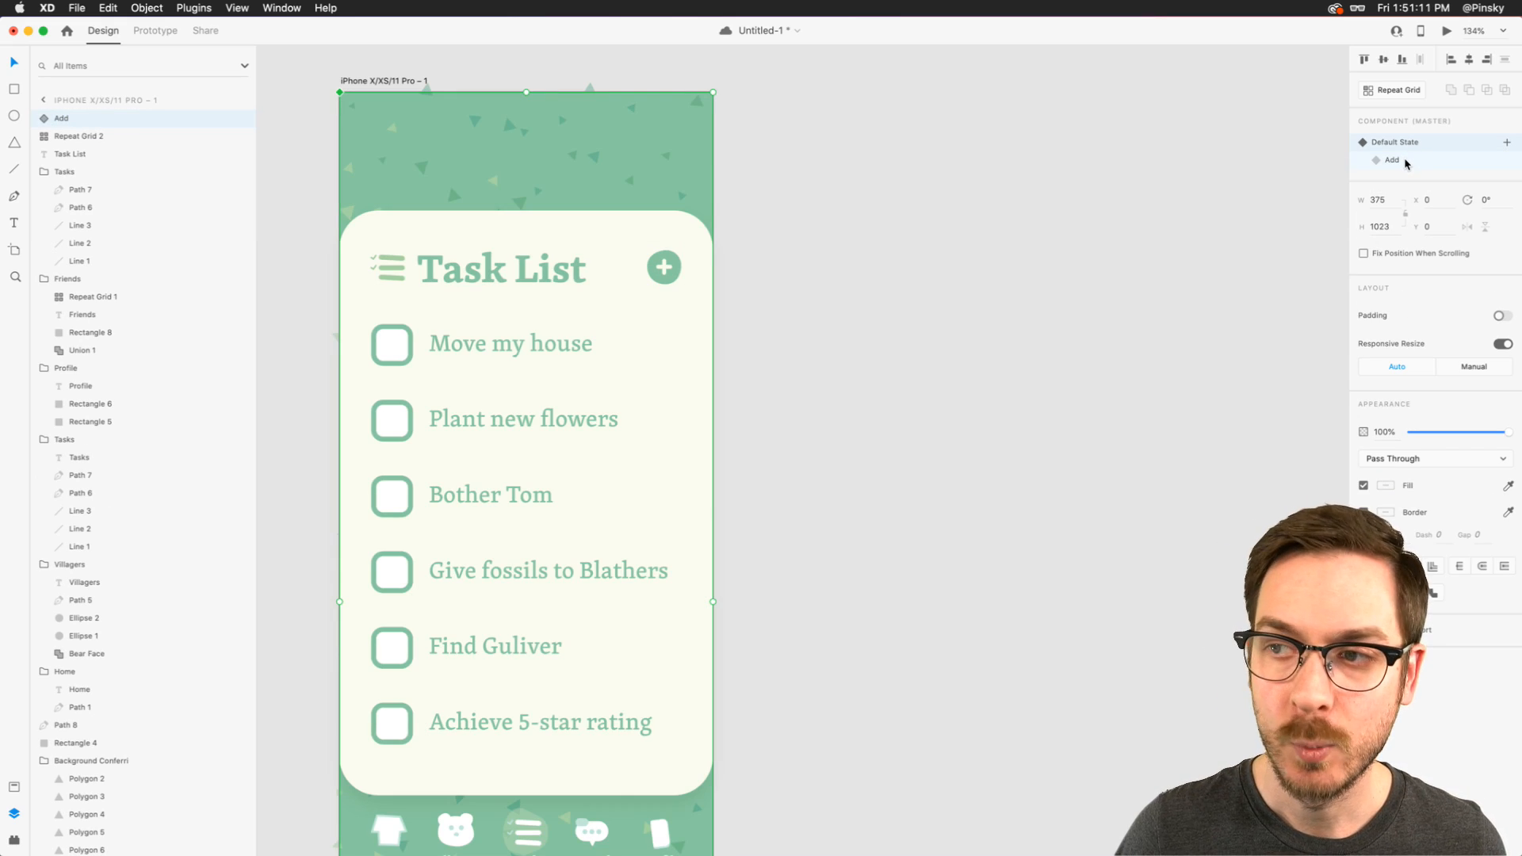
{"action": "left_click", "coordinate": [1406, 163]}
{"action": "left_click", "coordinate": [1406, 145]}
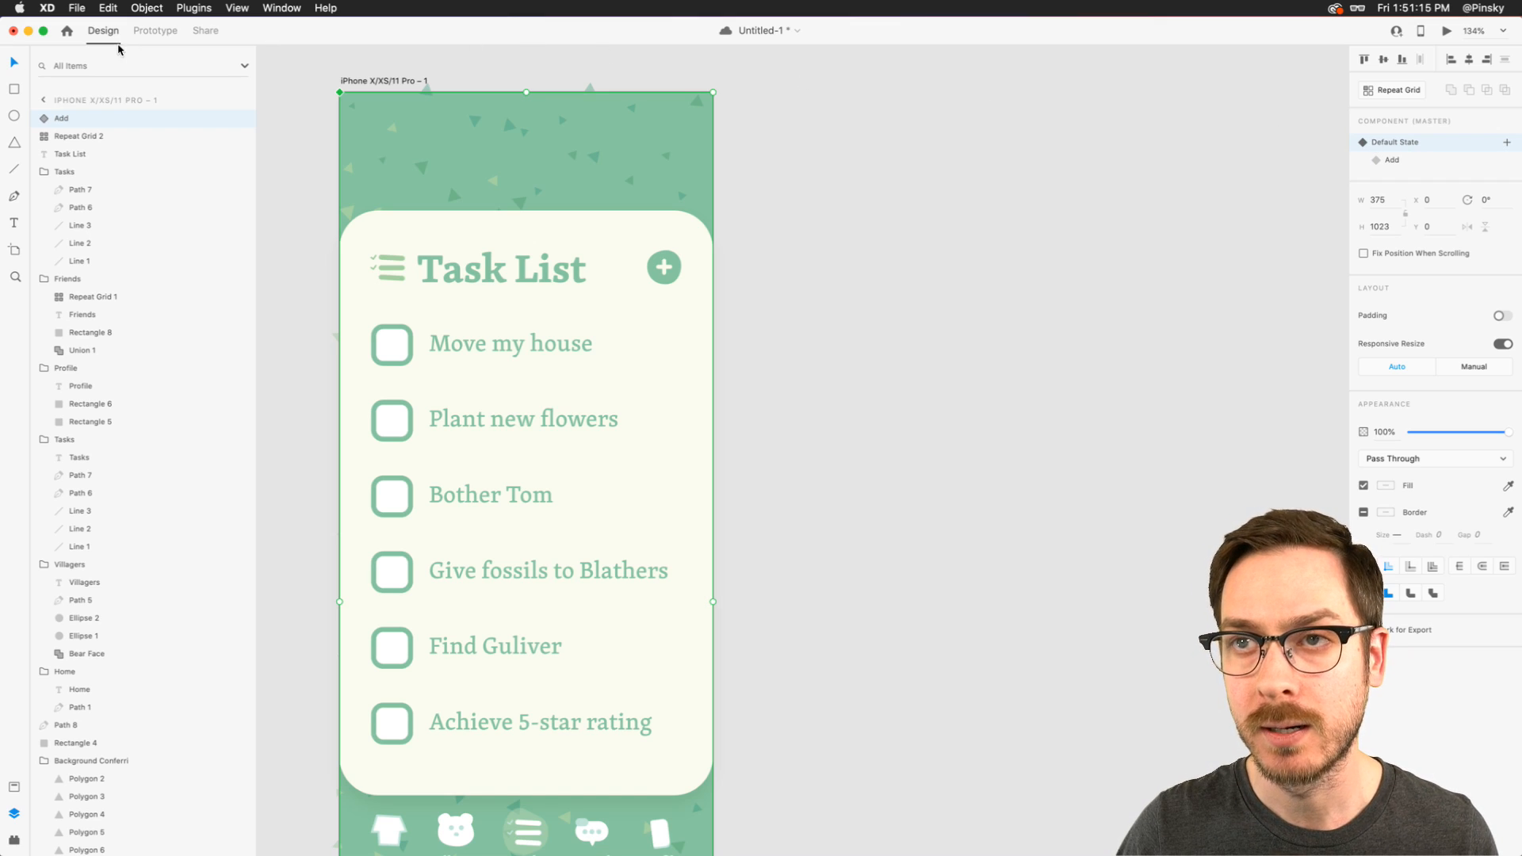
{"action": "left_click", "coordinate": [161, 34]}
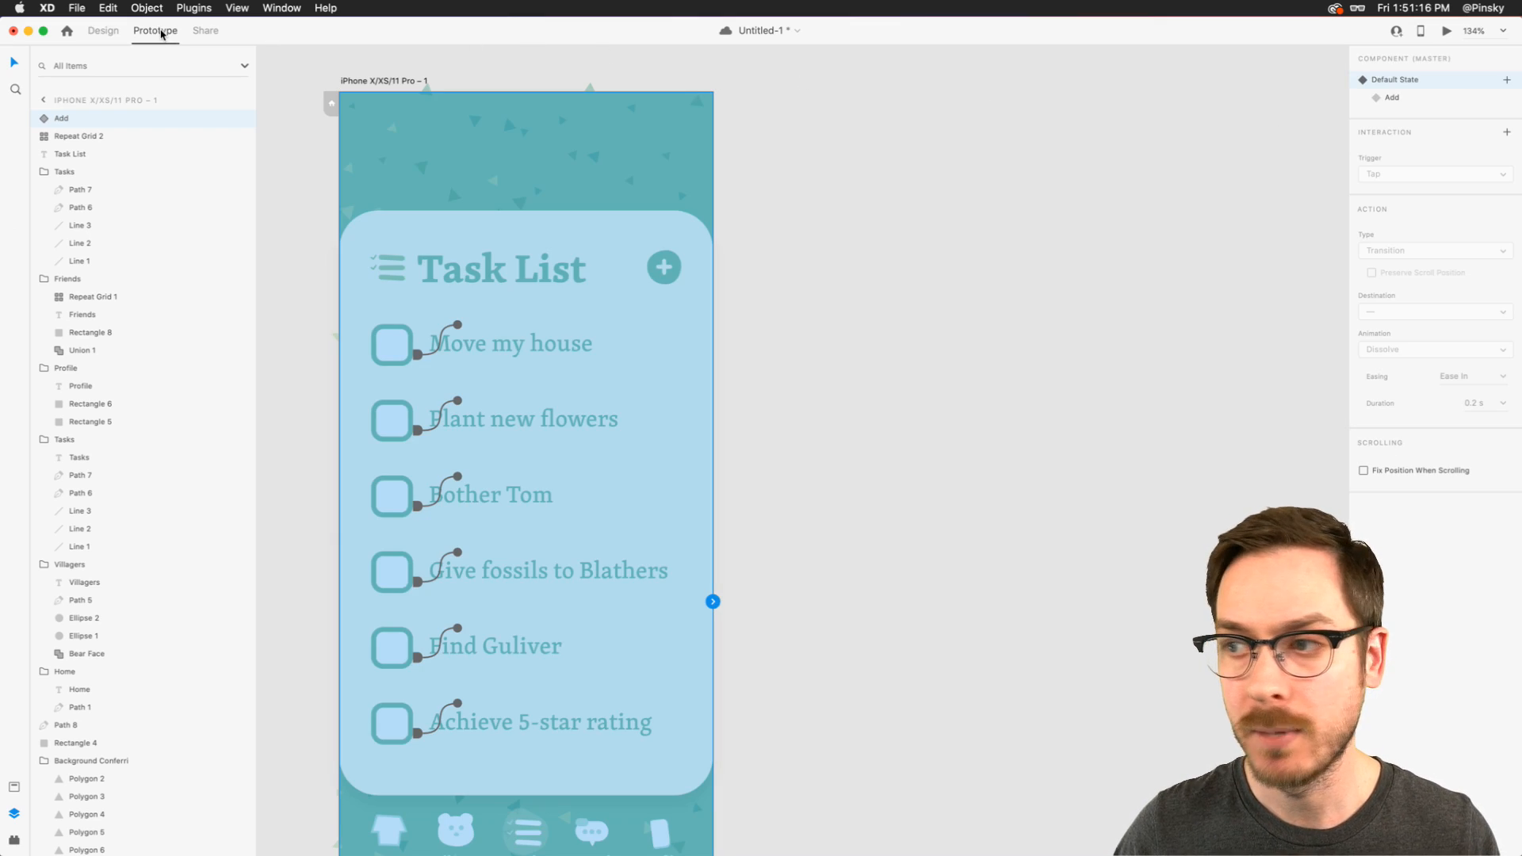
{"action": "double_click", "coordinate": [672, 264]}
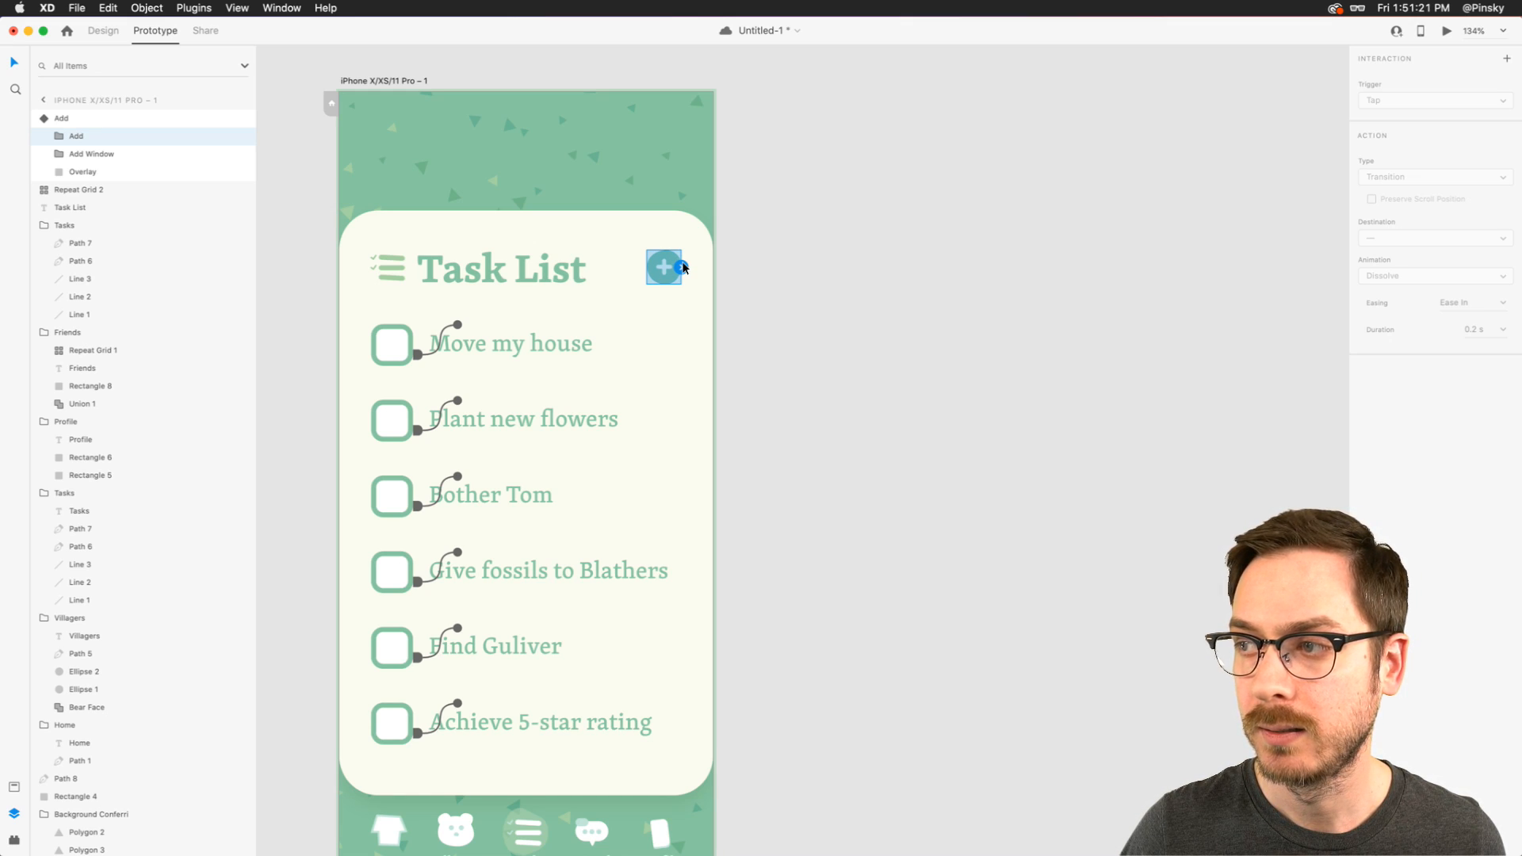
{"action": "left_click", "coordinate": [682, 267]}
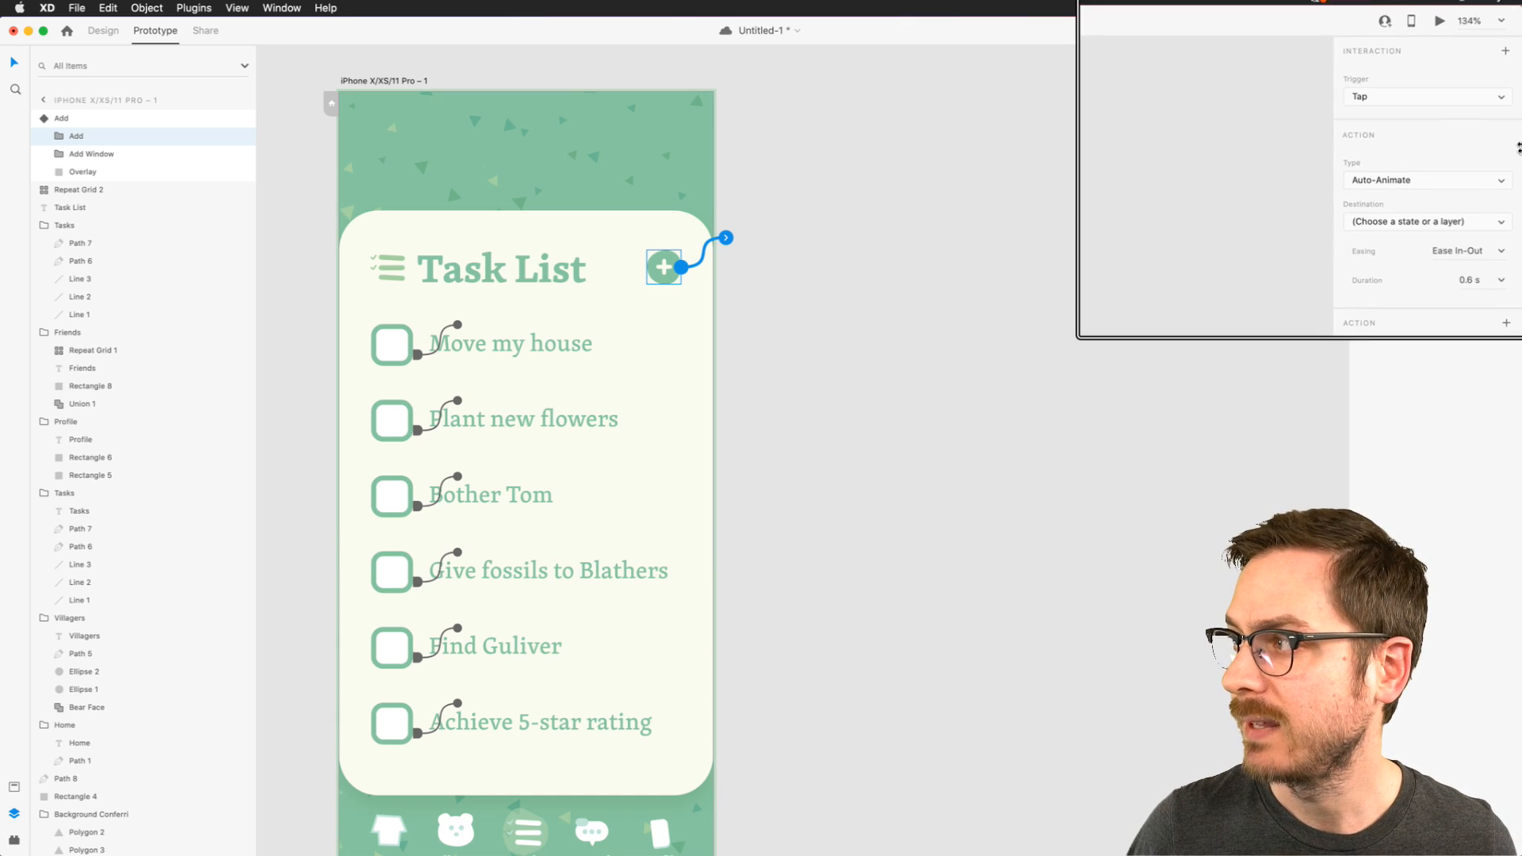
{"action": "left_click", "coordinate": [1487, 261]}
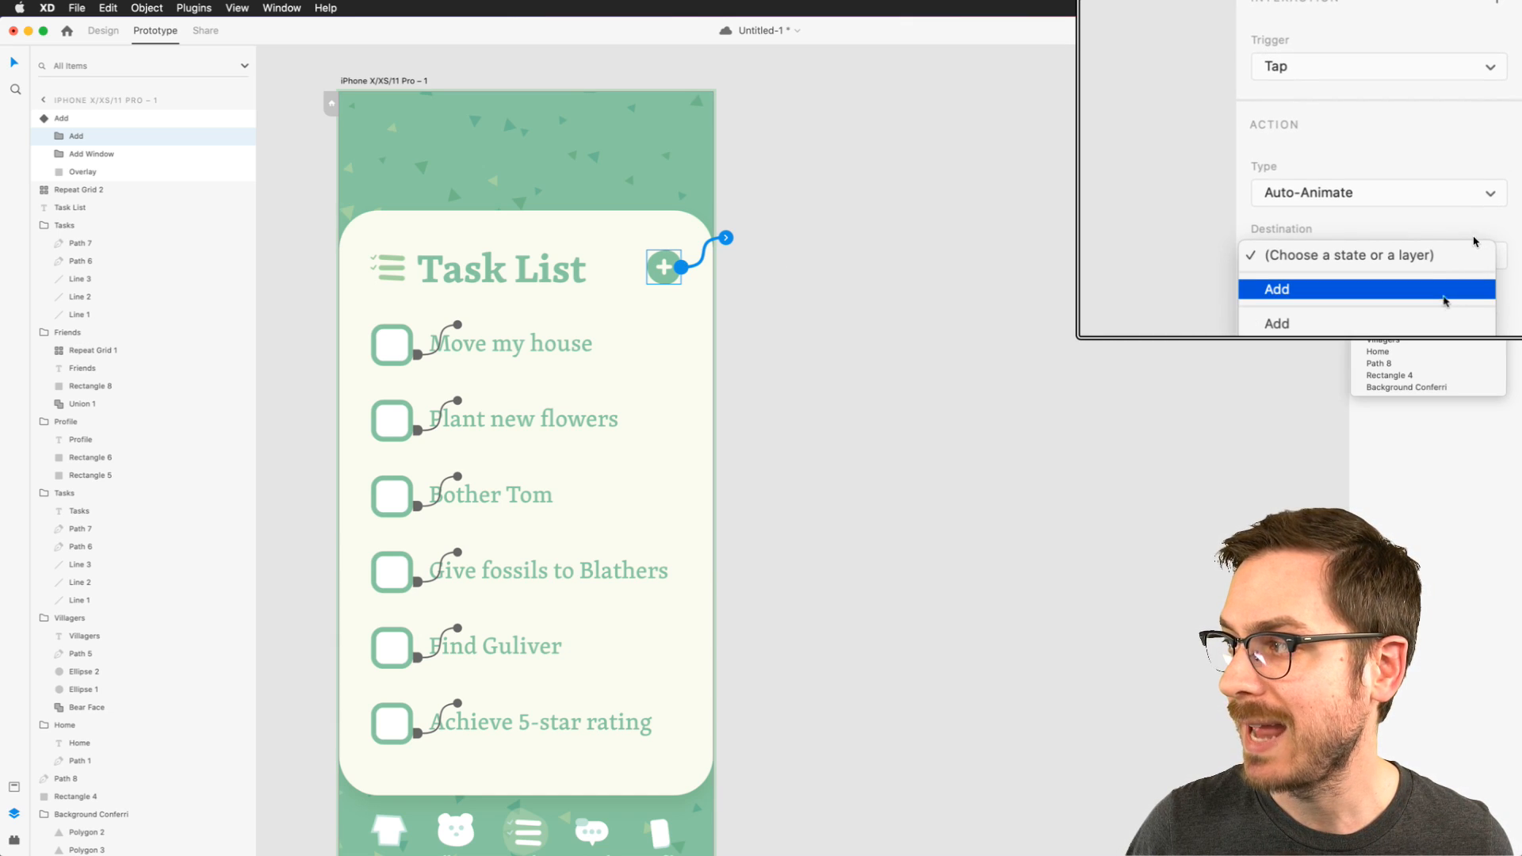
{"action": "left_click", "coordinate": [1433, 289]}
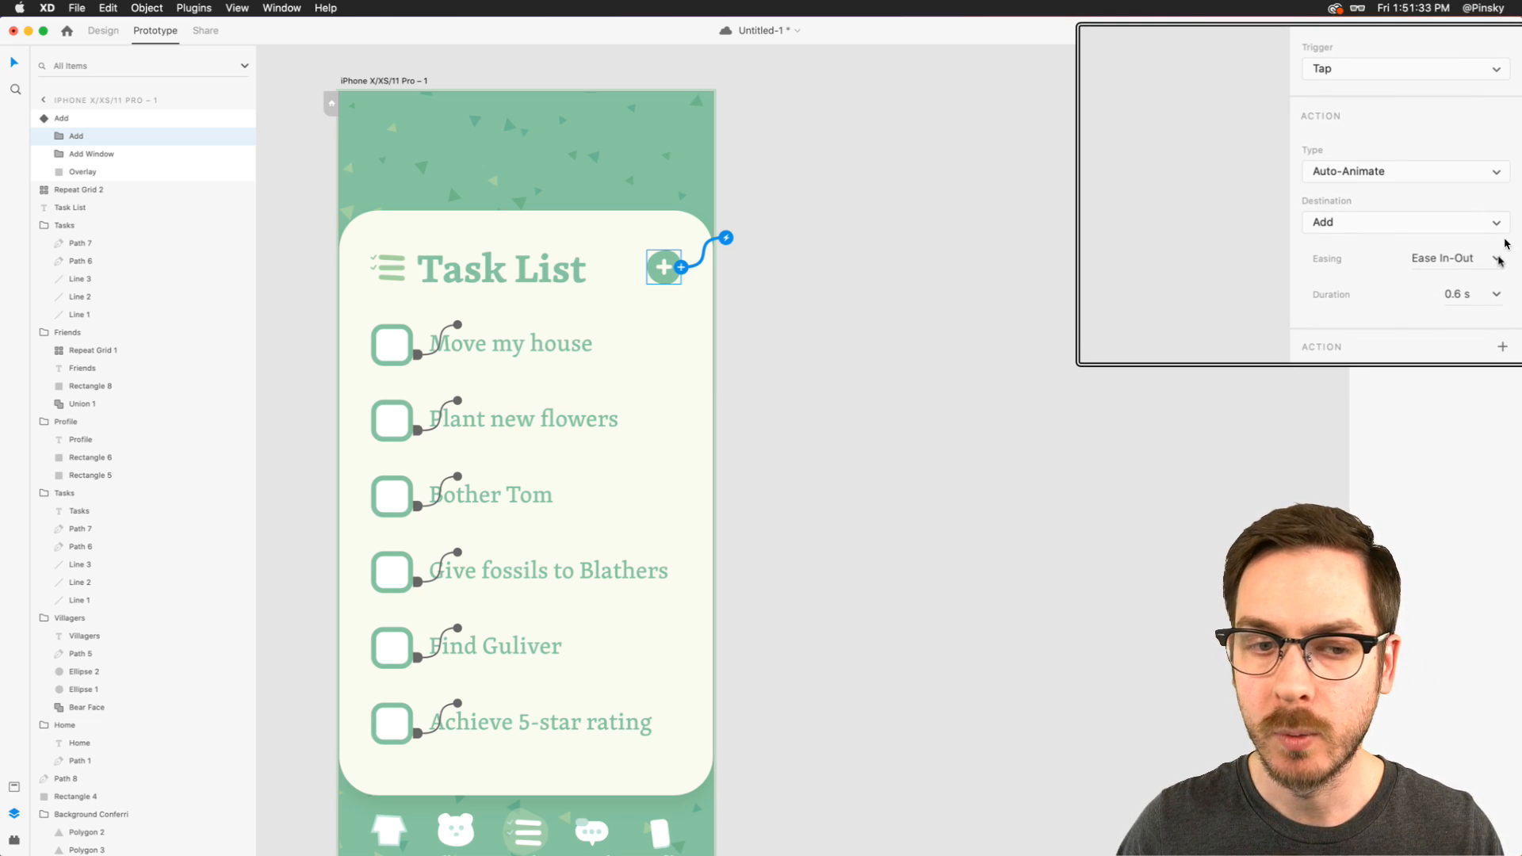
{"action": "left_click", "coordinate": [1499, 260]}
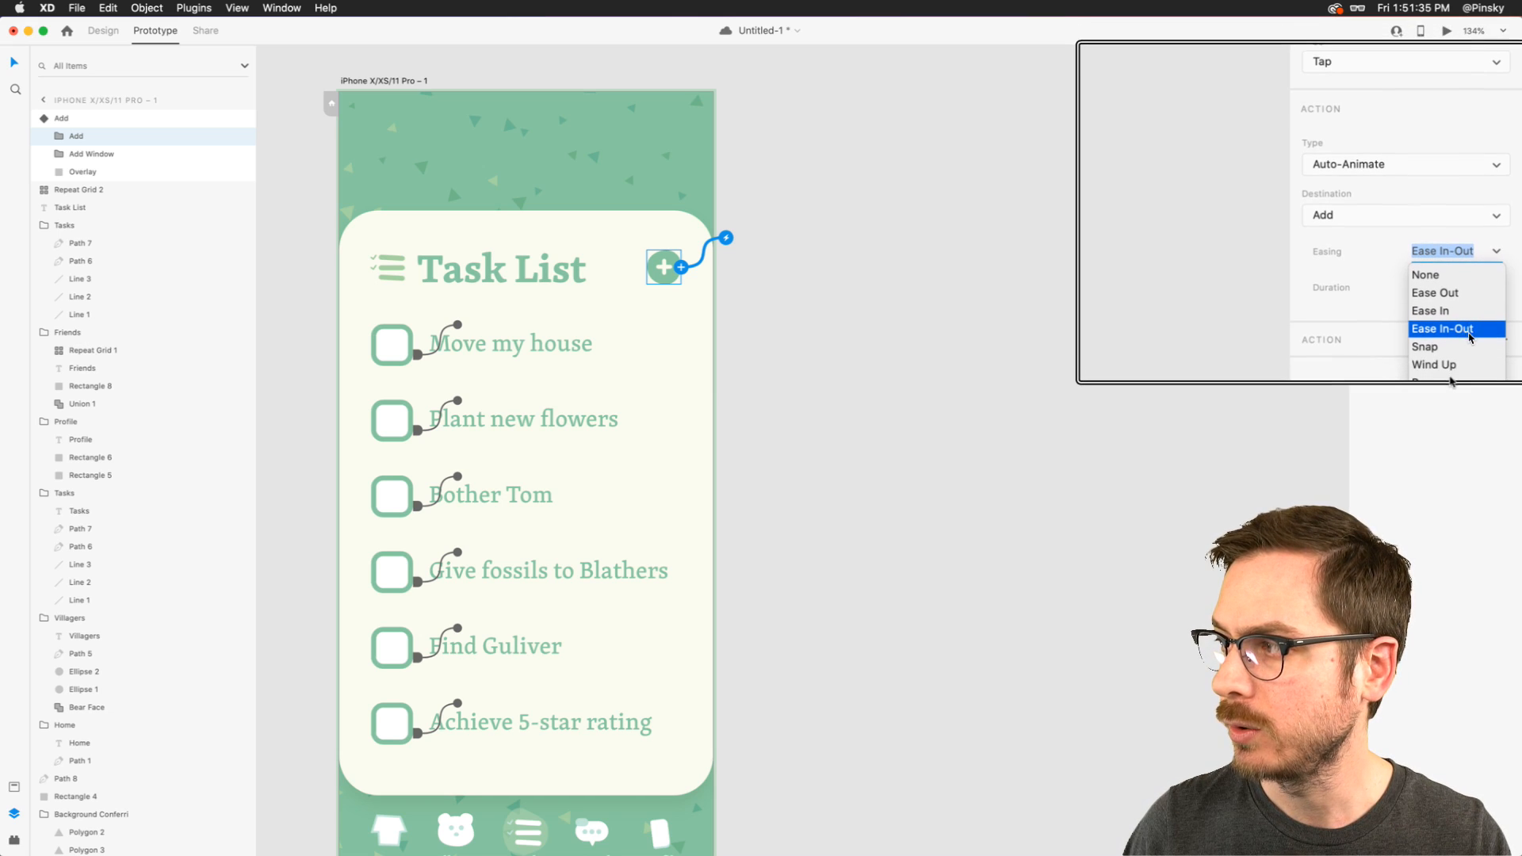
{"action": "left_click", "coordinate": [1439, 349]}
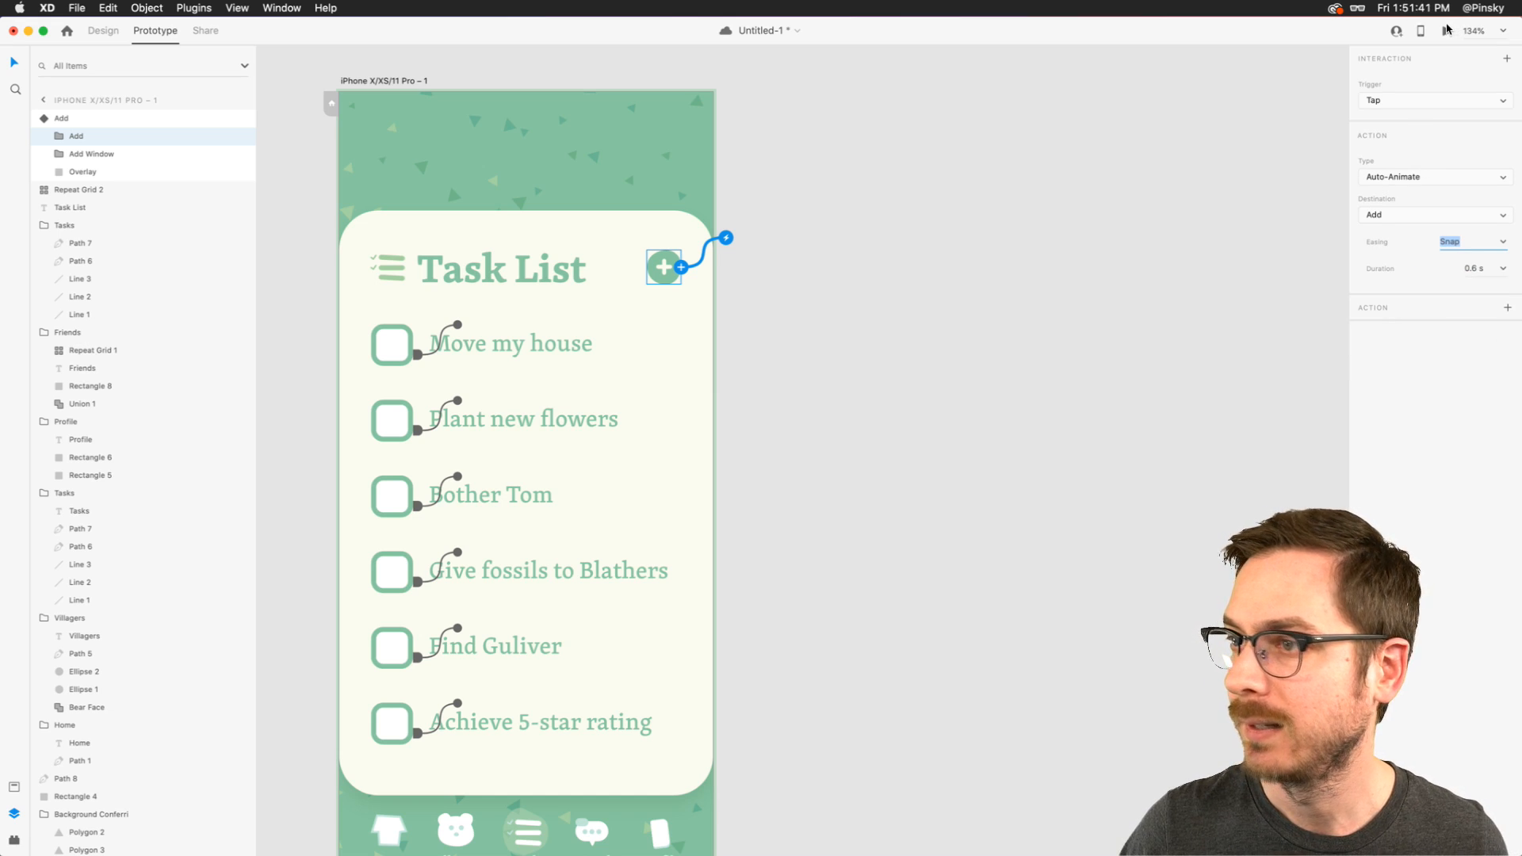
- Preview the prototype, test the plus button's animation to the Add New Task card, and return to the design view
{"action": "left_click", "coordinate": [1422, 31]}
{"action": "scroll", "coordinate": [850, 169], "scroll_direction": "left", "scroll_amount": 5}
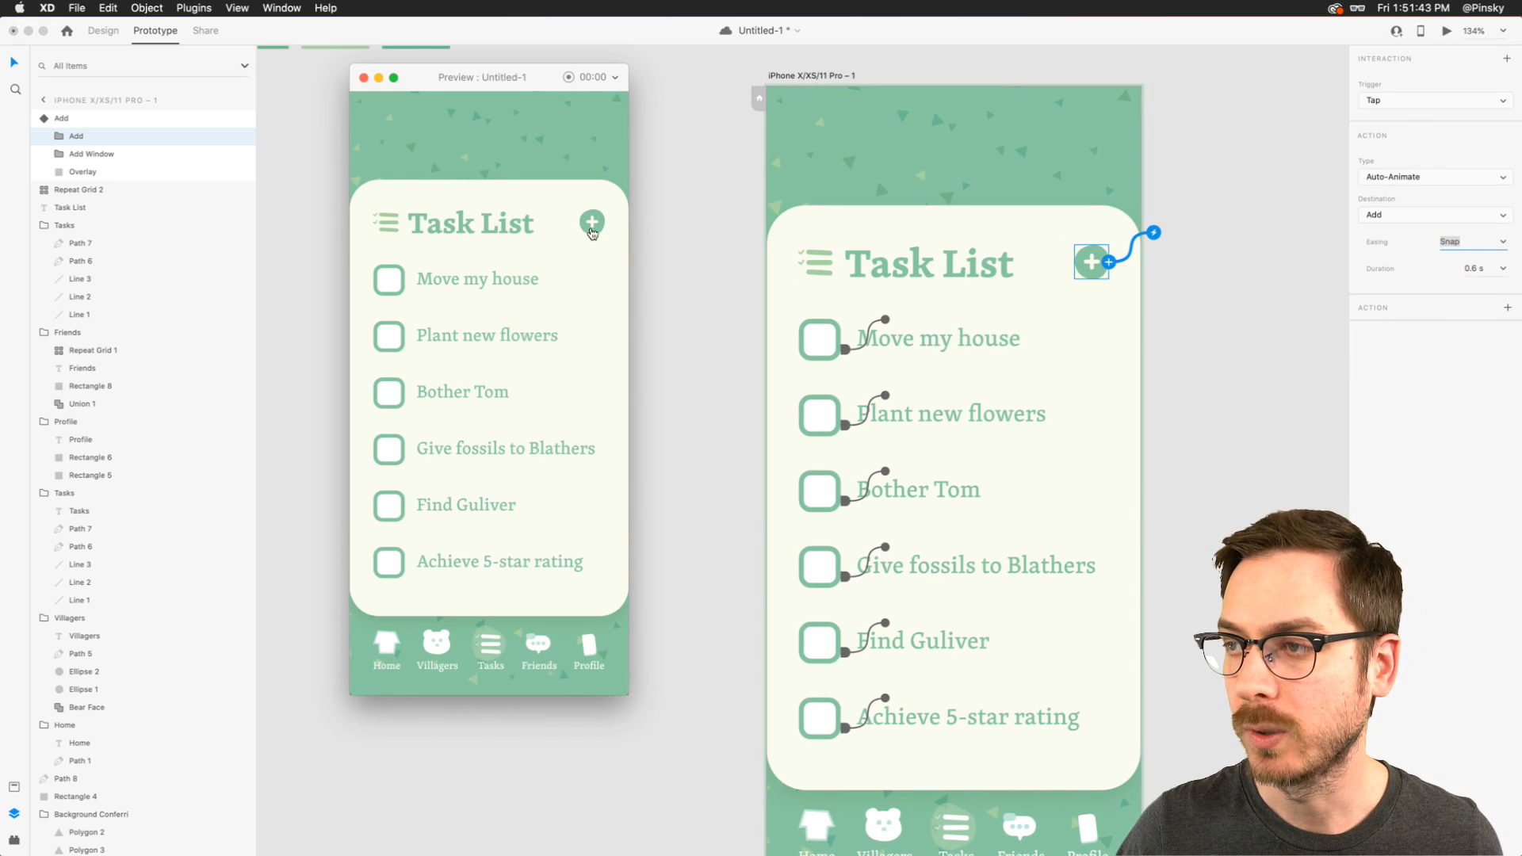
{"action": "left_click", "coordinate": [592, 226]}
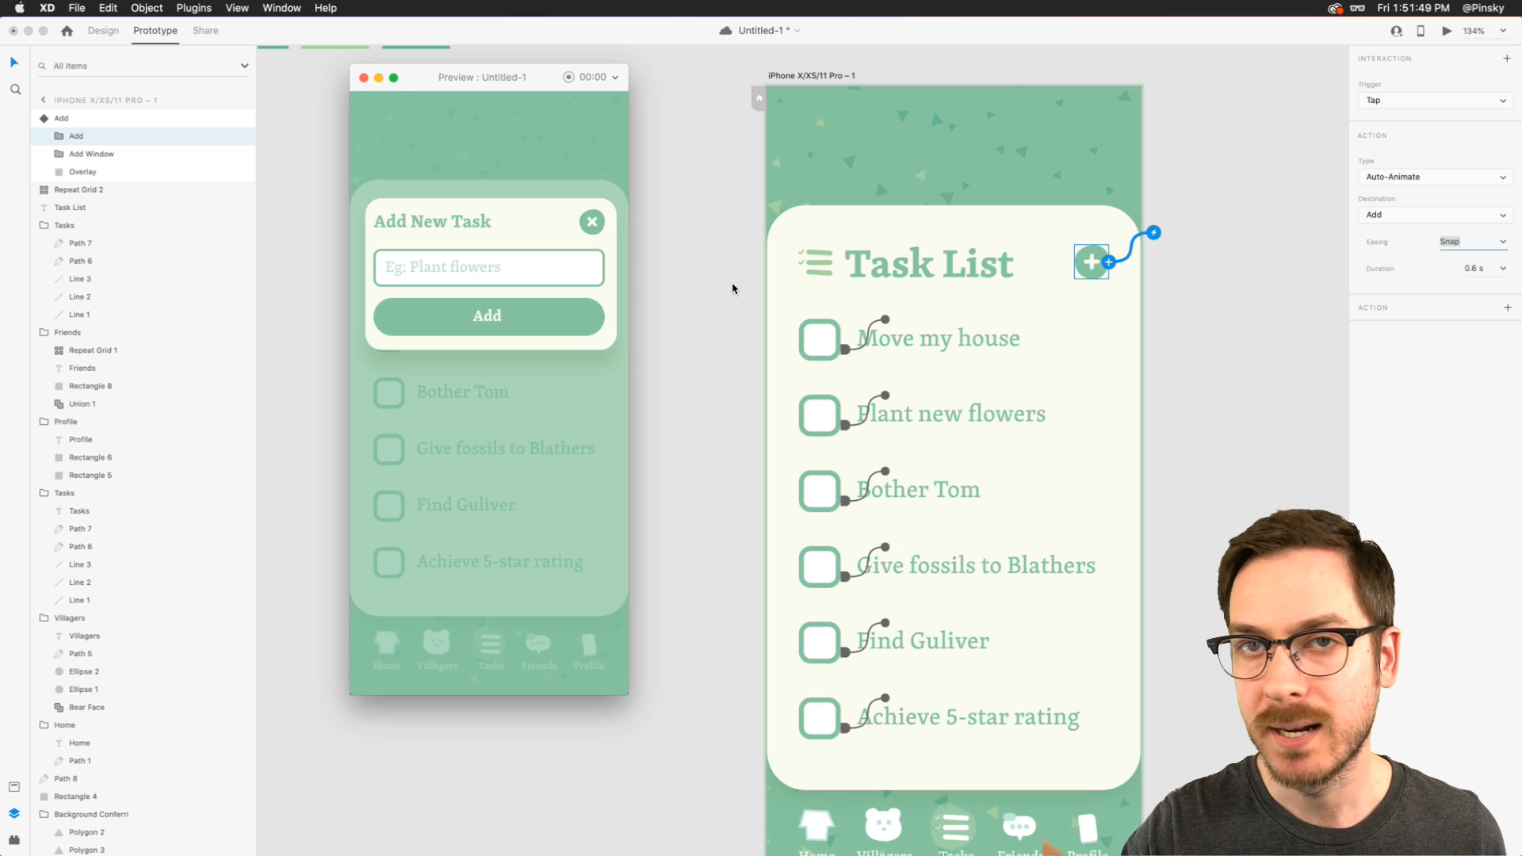
{"action": "left_click", "coordinate": [733, 289]}
{"action": "scroll", "coordinate": [954, 242], "scroll_direction": "right", "scroll_amount": 3}
{"action": "key", "text": "super+1"}
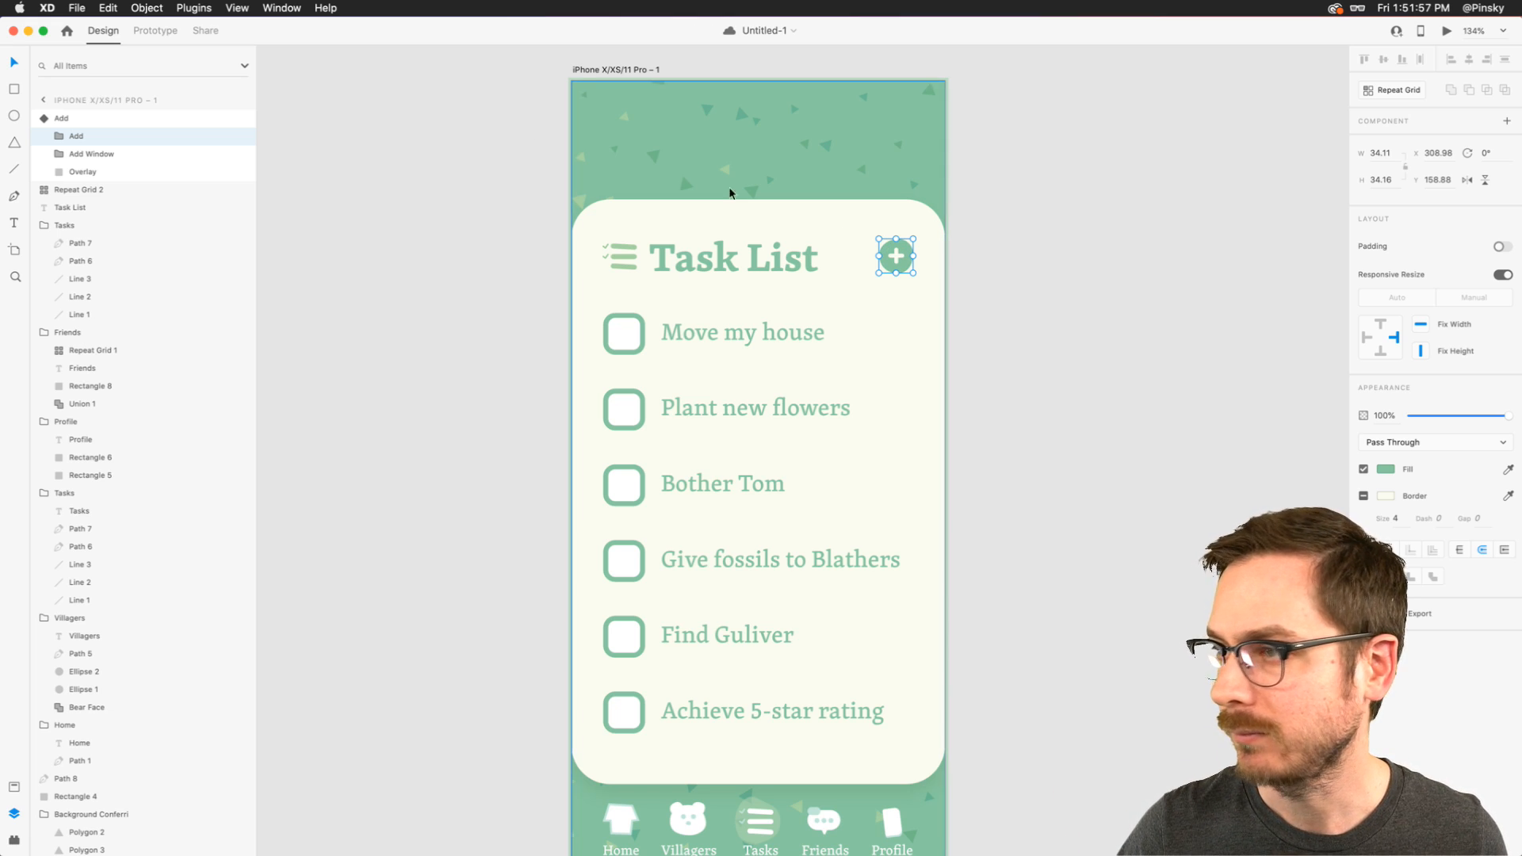
- Rotate the X's two lines further in the Add state so the icon spins more, and switch back to the Default State
{"action": "left_click", "coordinate": [155, 31]}
{"action": "scroll", "coordinate": [968, 255], "scroll_direction": "up", "scroll_amount": 5}
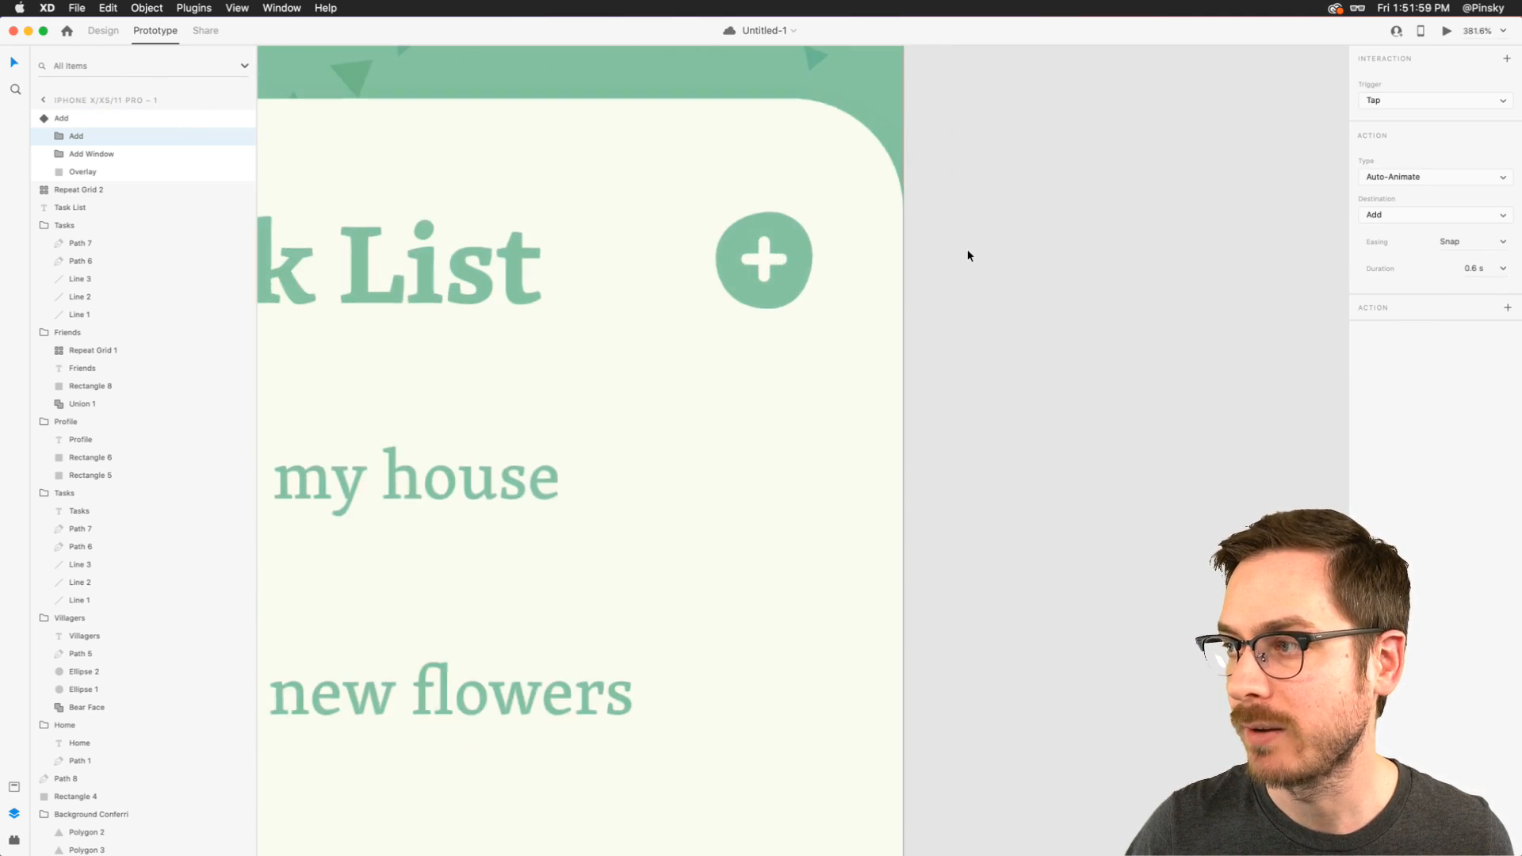
{"action": "key", "text": "ctrl+Tab"}
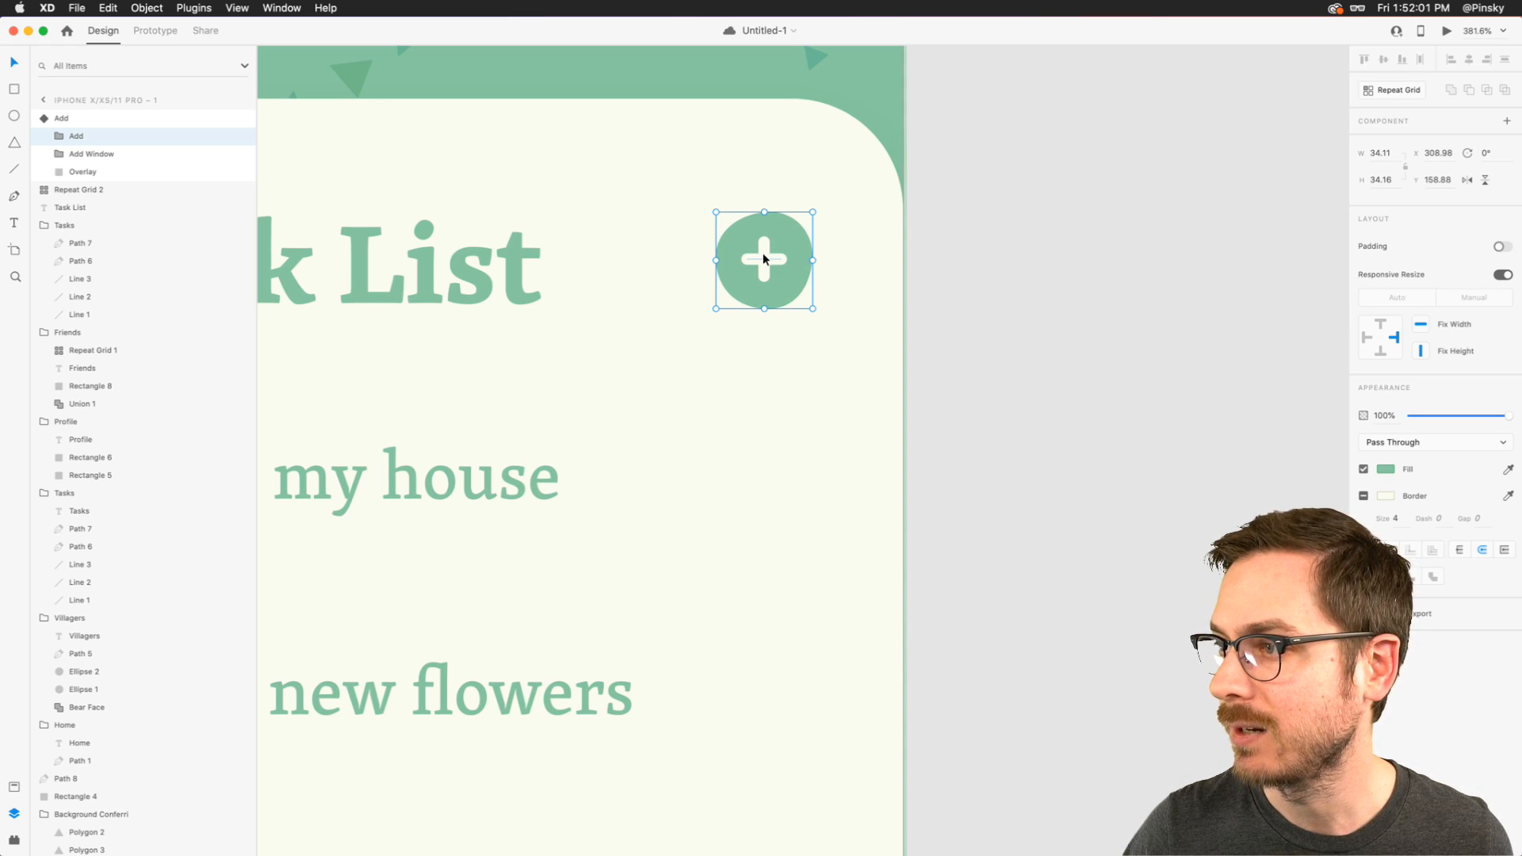
{"action": "key", "text": "Escape"}
{"action": "left_click", "coordinate": [1419, 163]}
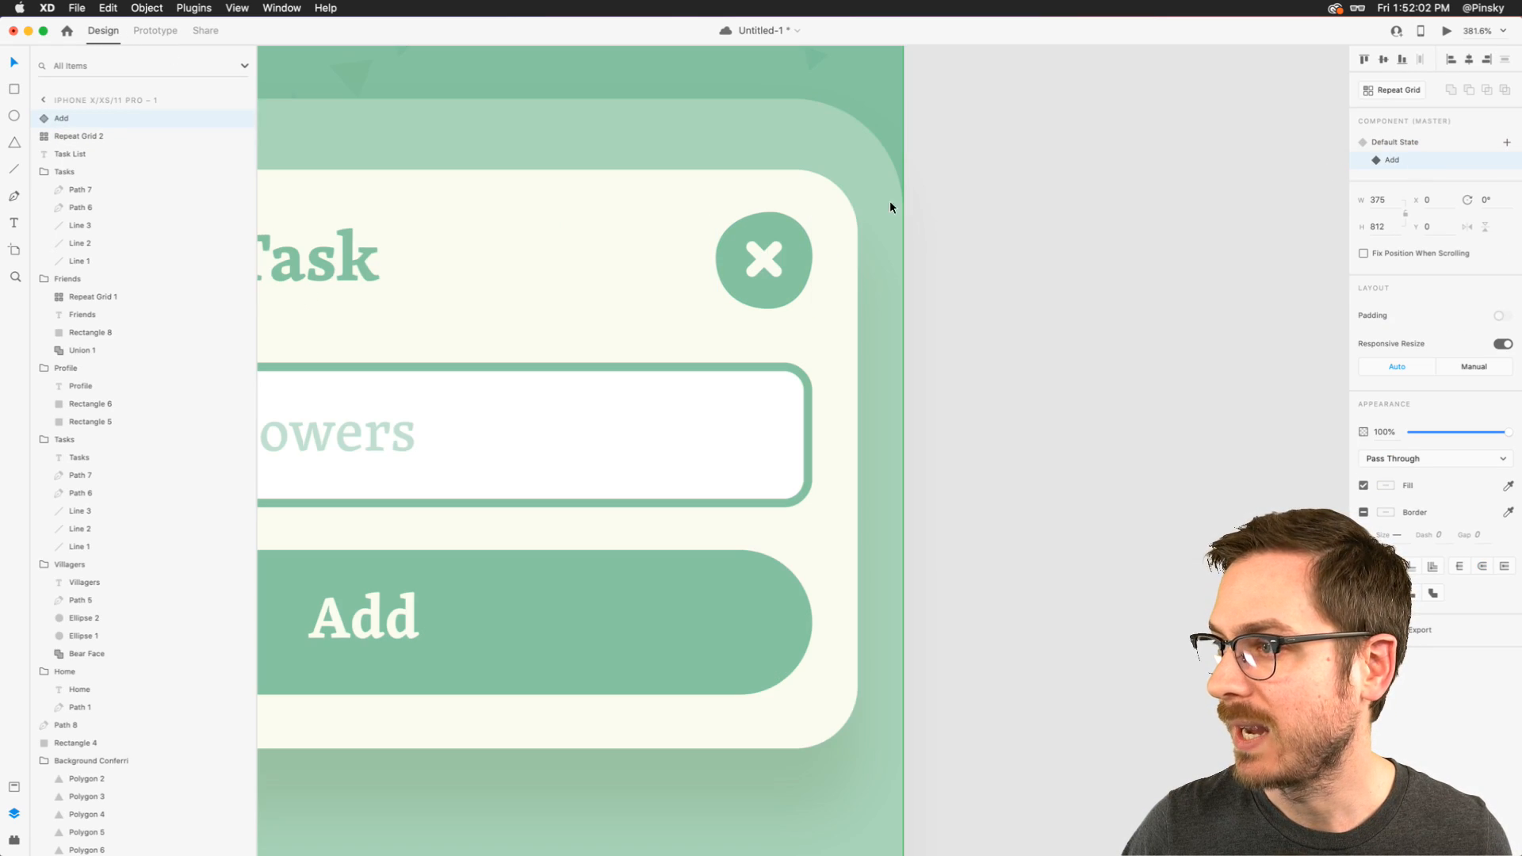
{"action": "double_click", "coordinate": [767, 251]}
{"action": "double_click", "coordinate": [764, 254]}
{"action": "left_click", "coordinate": [755, 247], "text": "shift"}
{"action": "left_click_drag", "start_coordinate": [780, 242], "coordinate": [788, 261]}
{"action": "key", "text": "Escape"}
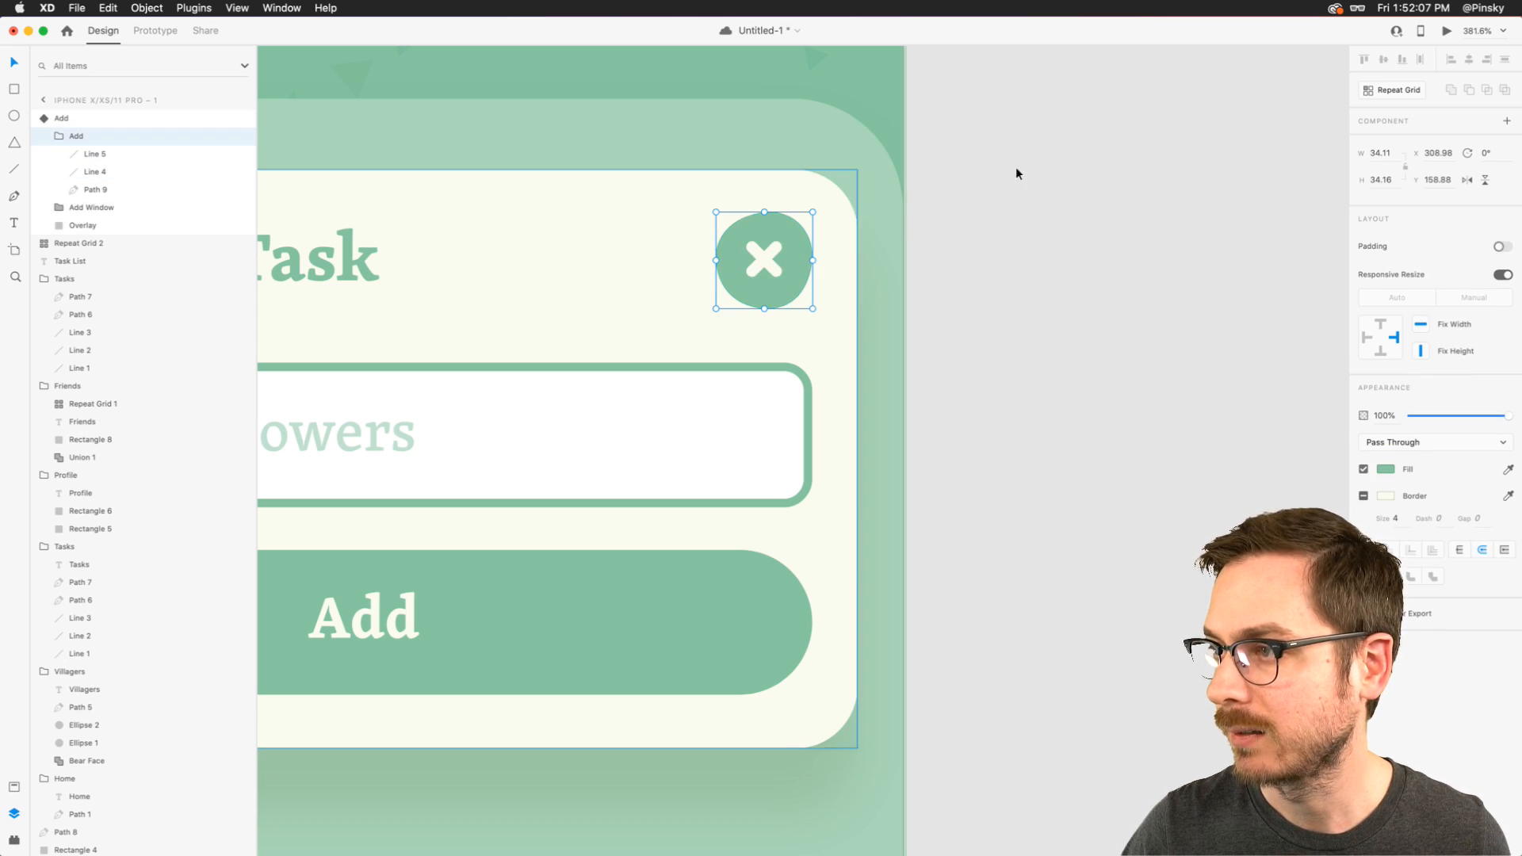
{"action": "key", "text": "Escape"}
{"action": "left_click", "coordinate": [1396, 146]}
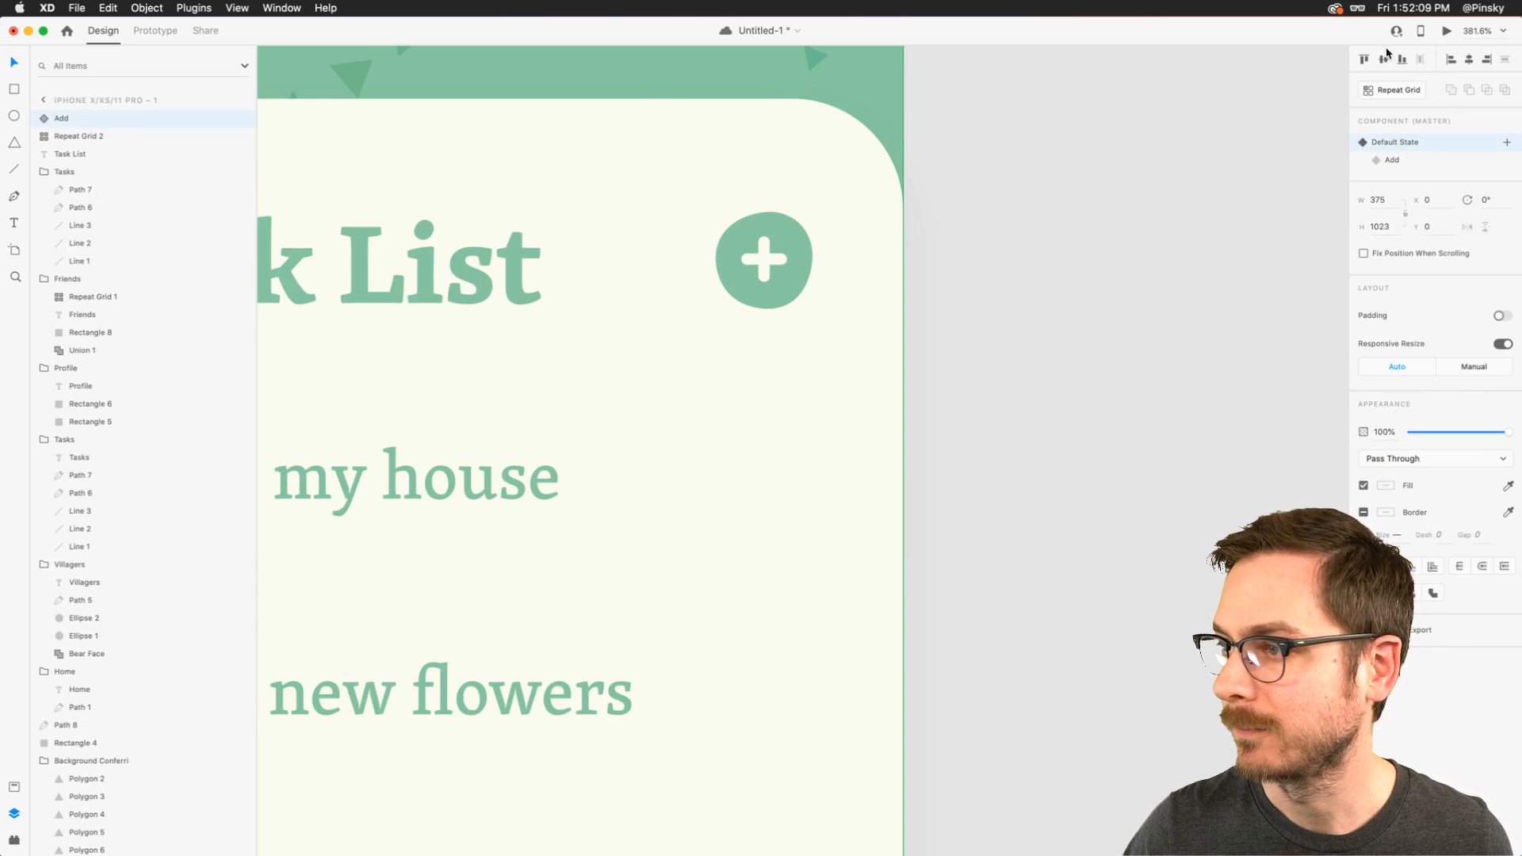
- Preview the plus button's spin as the card opens and close the preview
{"action": "left_click", "coordinate": [1445, 31]}
{"action": "left_click", "coordinate": [591, 222]}
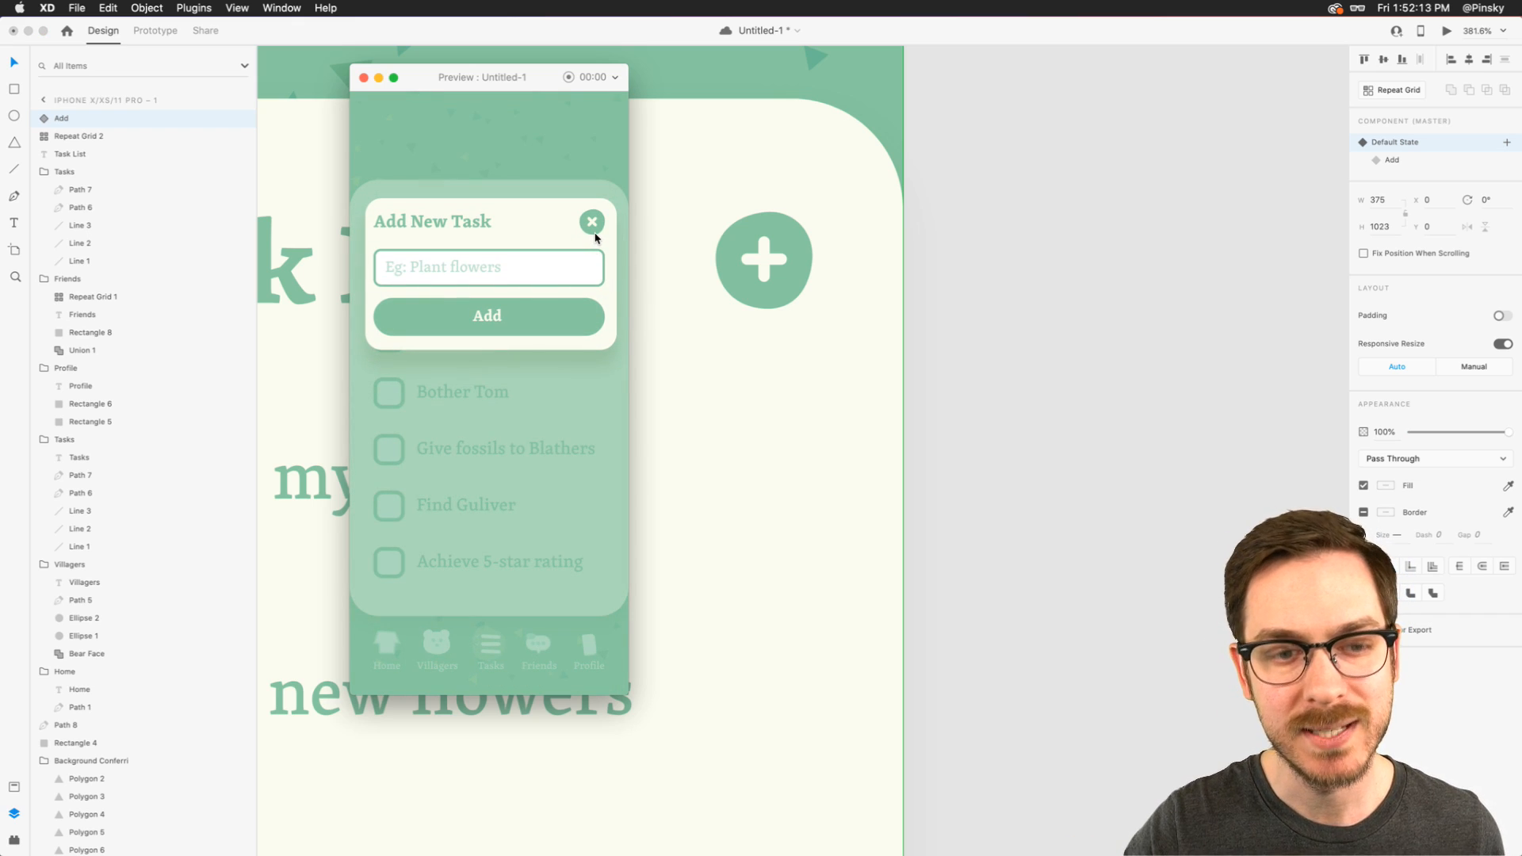
{"action": "left_click", "coordinate": [363, 77]}
- Give the X button in the Add state a Tap interaction that auto-animates to the Default State with Snap easing, and open the preview
{"action": "left_click", "coordinate": [145, 35]}
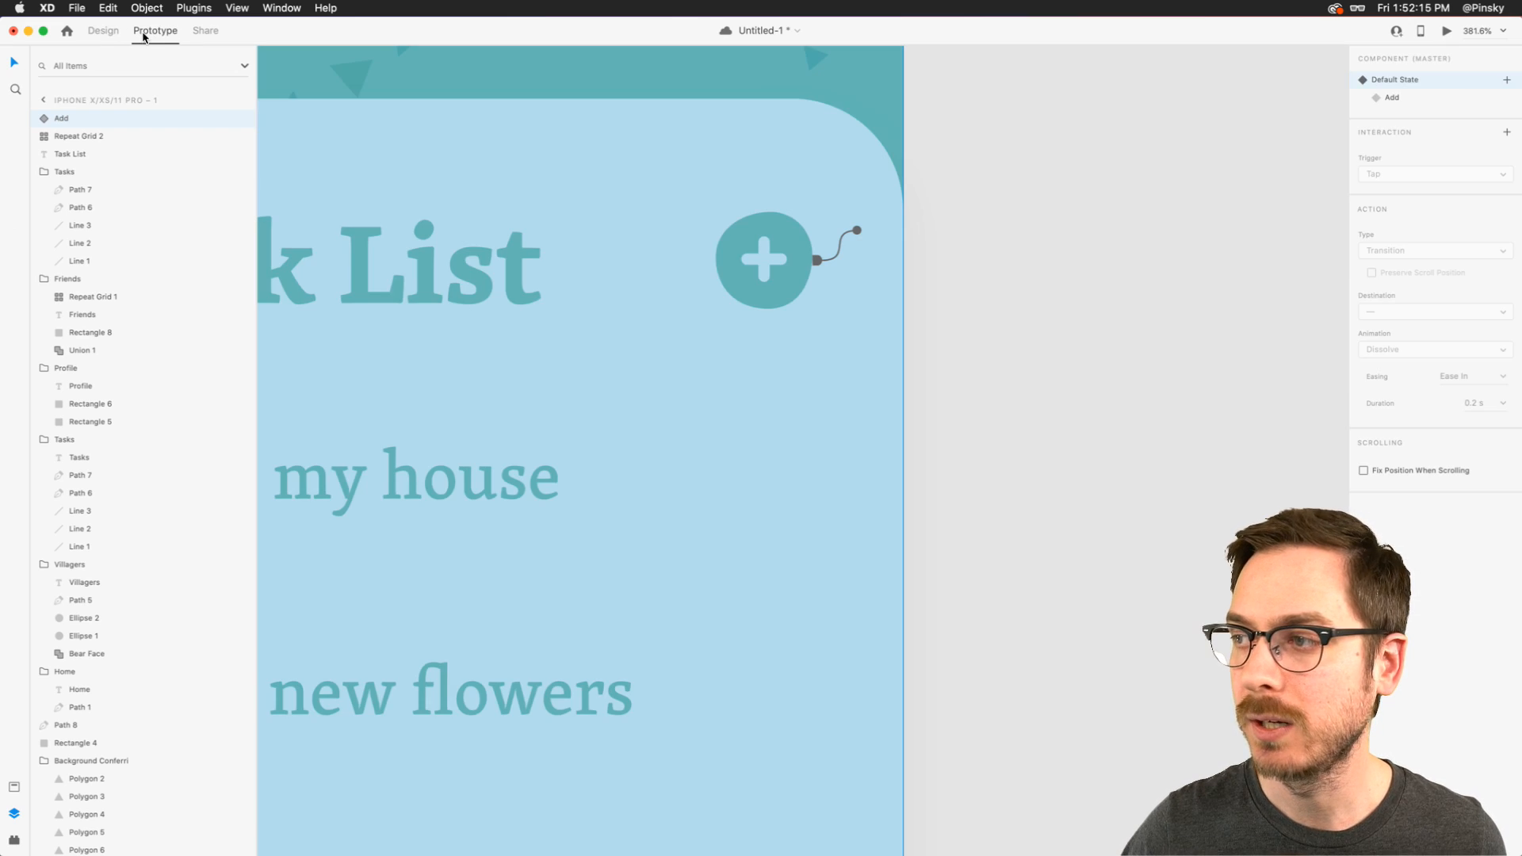
{"action": "left_click", "coordinate": [1419, 98]}
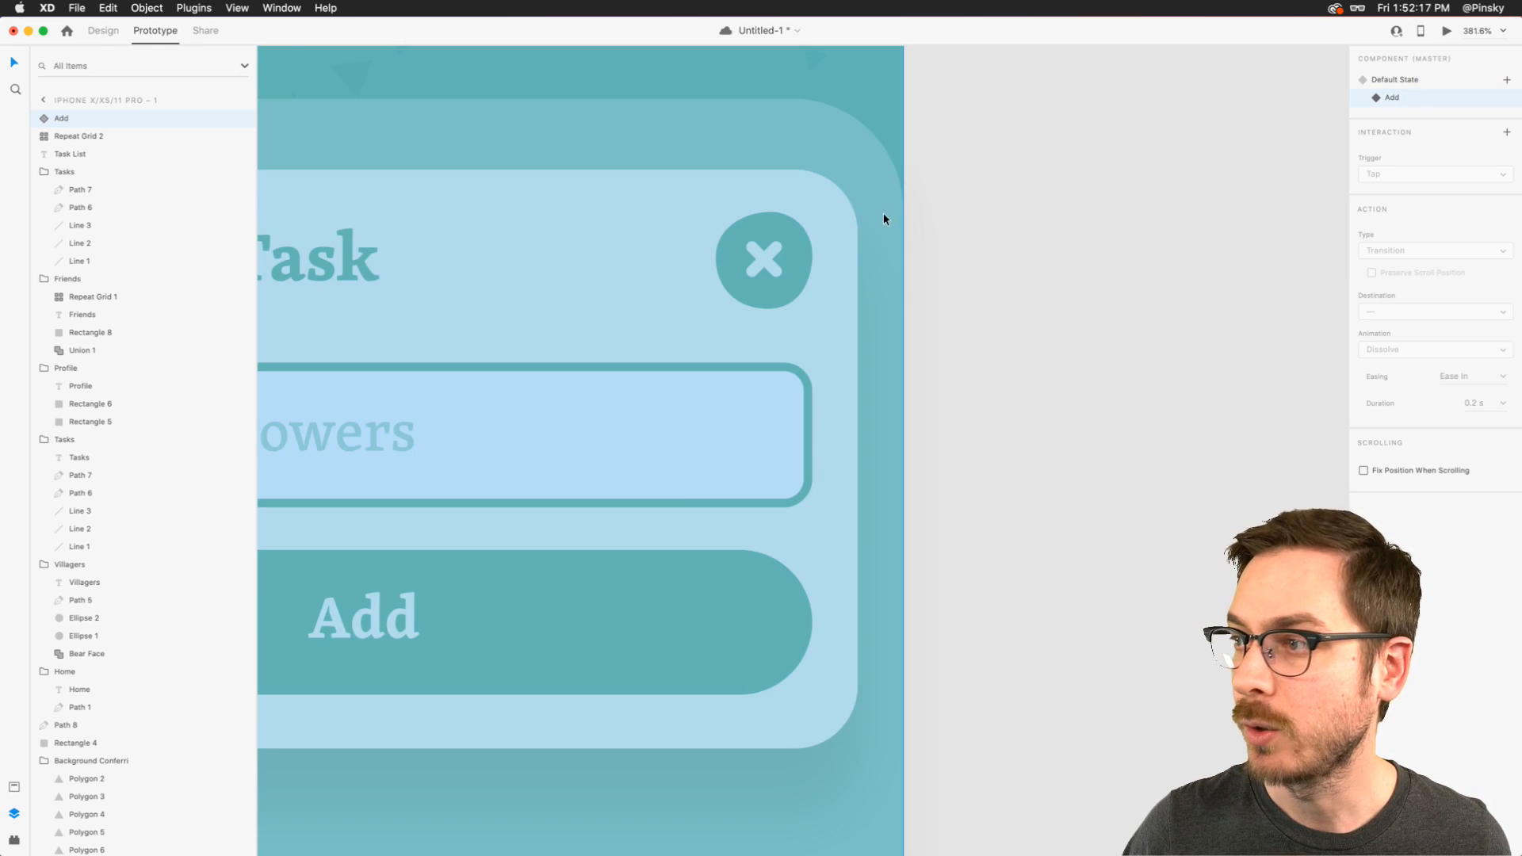
{"action": "left_click", "coordinate": [792, 233]}
{"action": "left_click", "coordinate": [820, 263]}
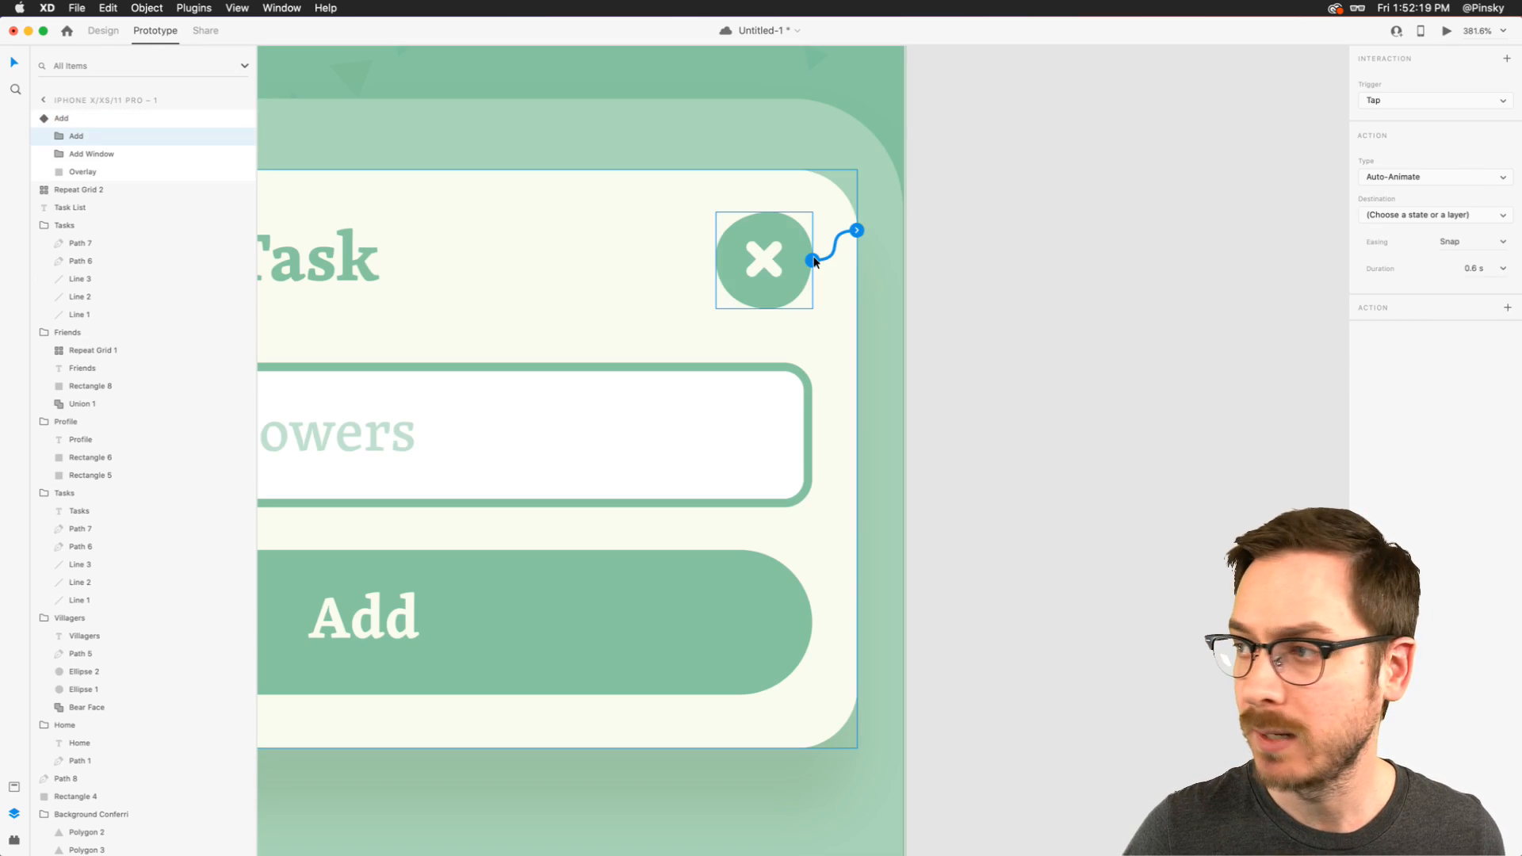
{"action": "left_click", "coordinate": [1419, 215]}
{"action": "left_click", "coordinate": [1408, 235]}
{"action": "left_click", "coordinate": [1446, 30]}
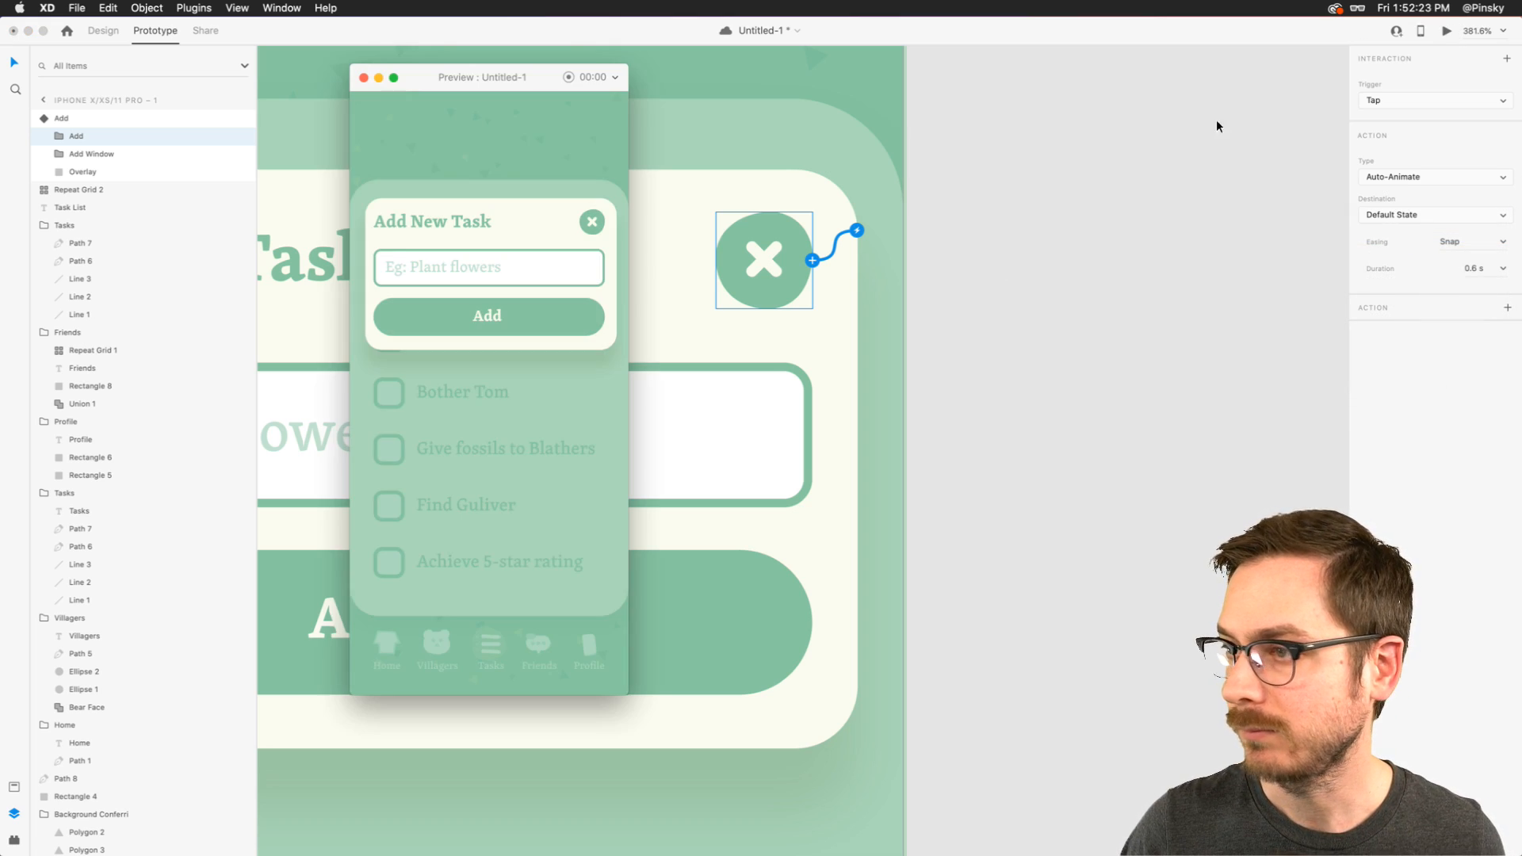
- Test the plus/X button in the preview by closing and reopening the Add New Task card several times
{"action": "left_click", "coordinate": [592, 222]}
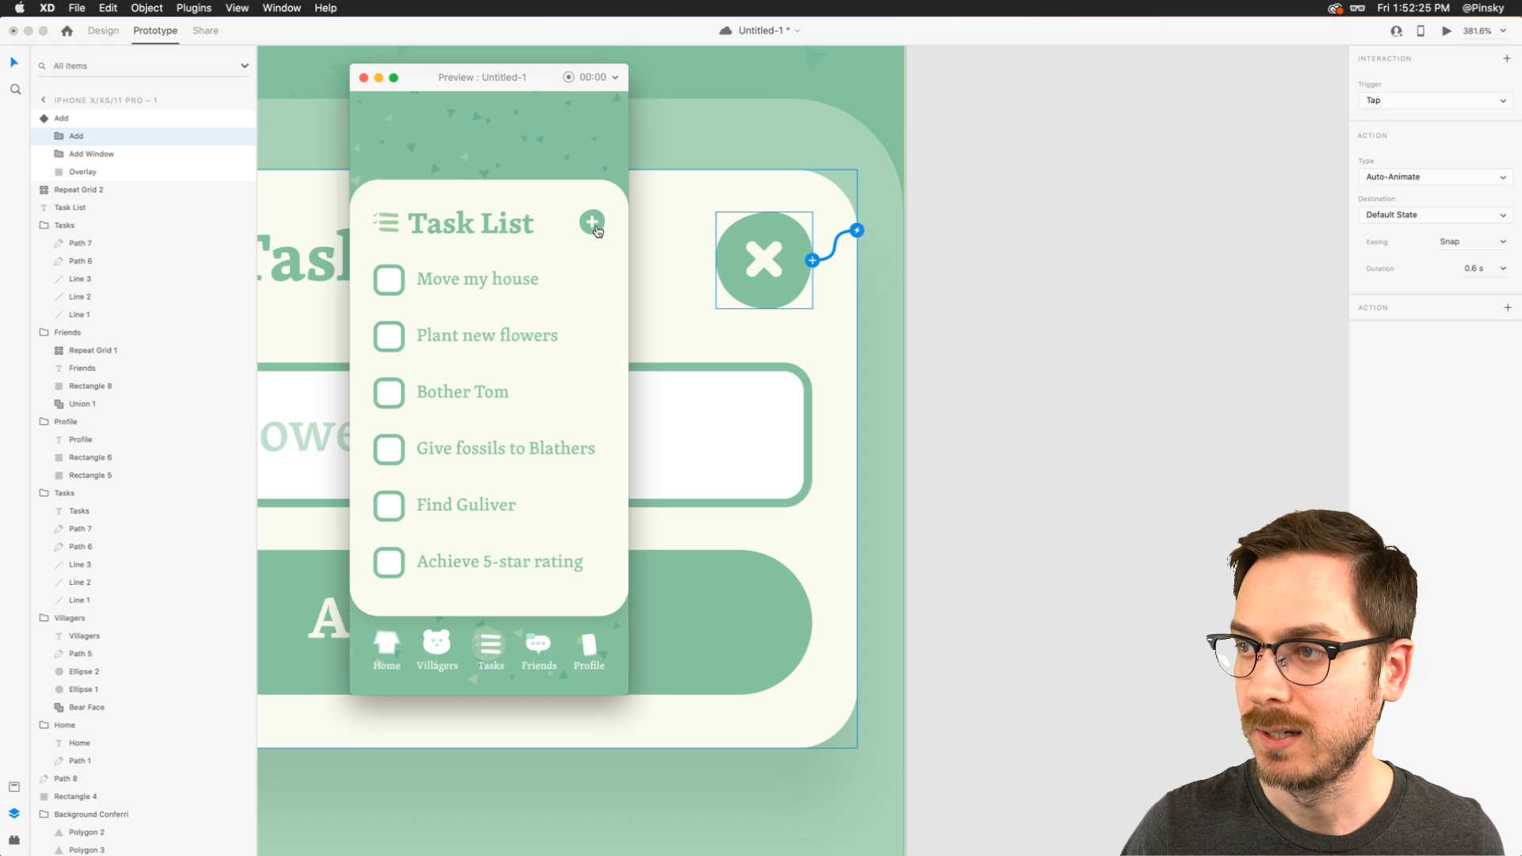
{"action": "left_click", "coordinate": [597, 226]}
{"action": "left_click", "coordinate": [593, 216]}
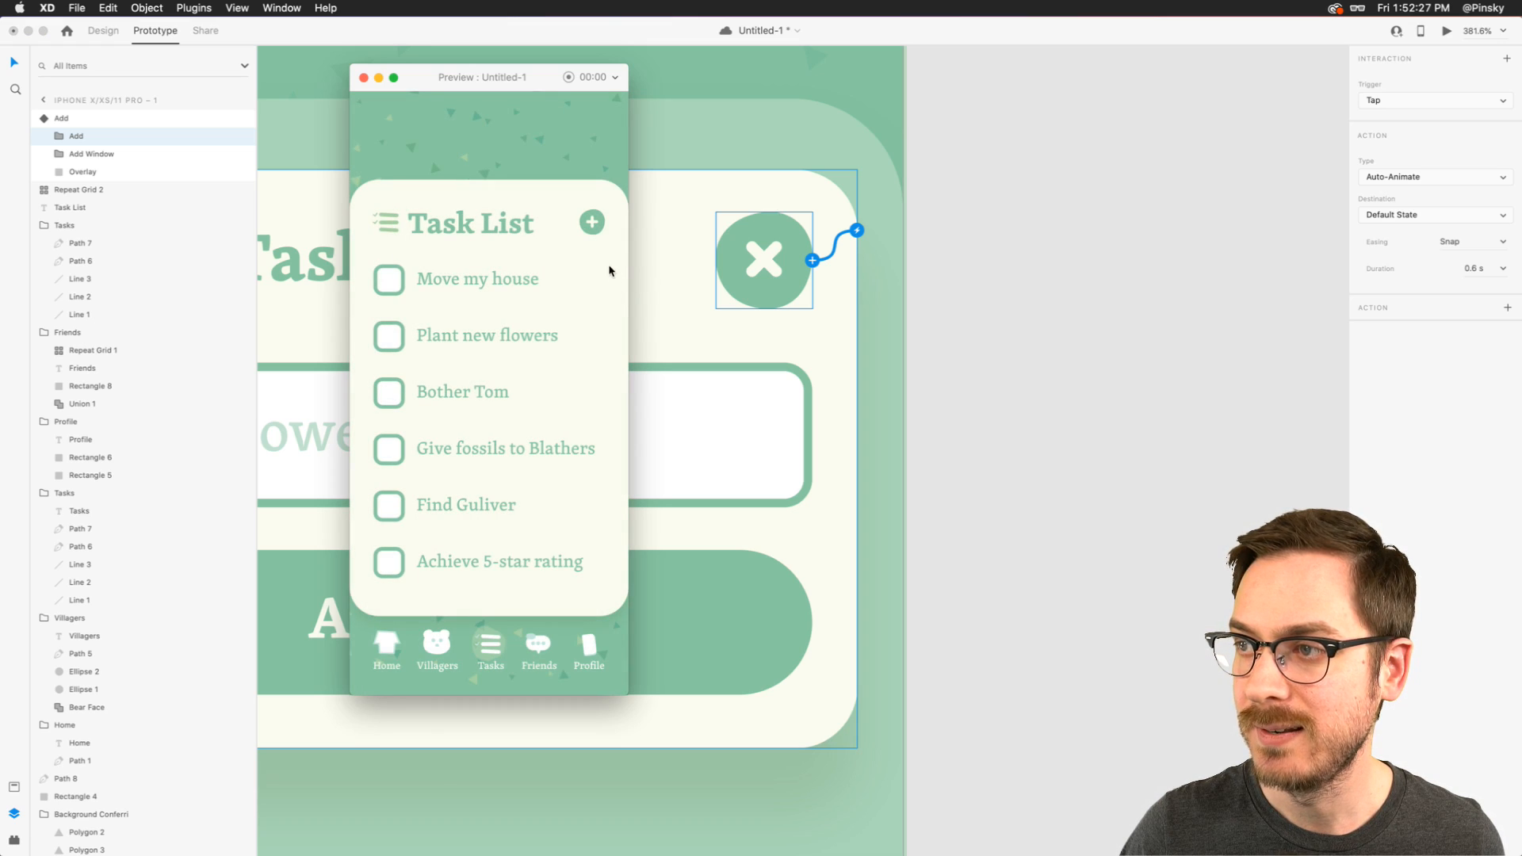
{"action": "left_click", "coordinate": [592, 223]}
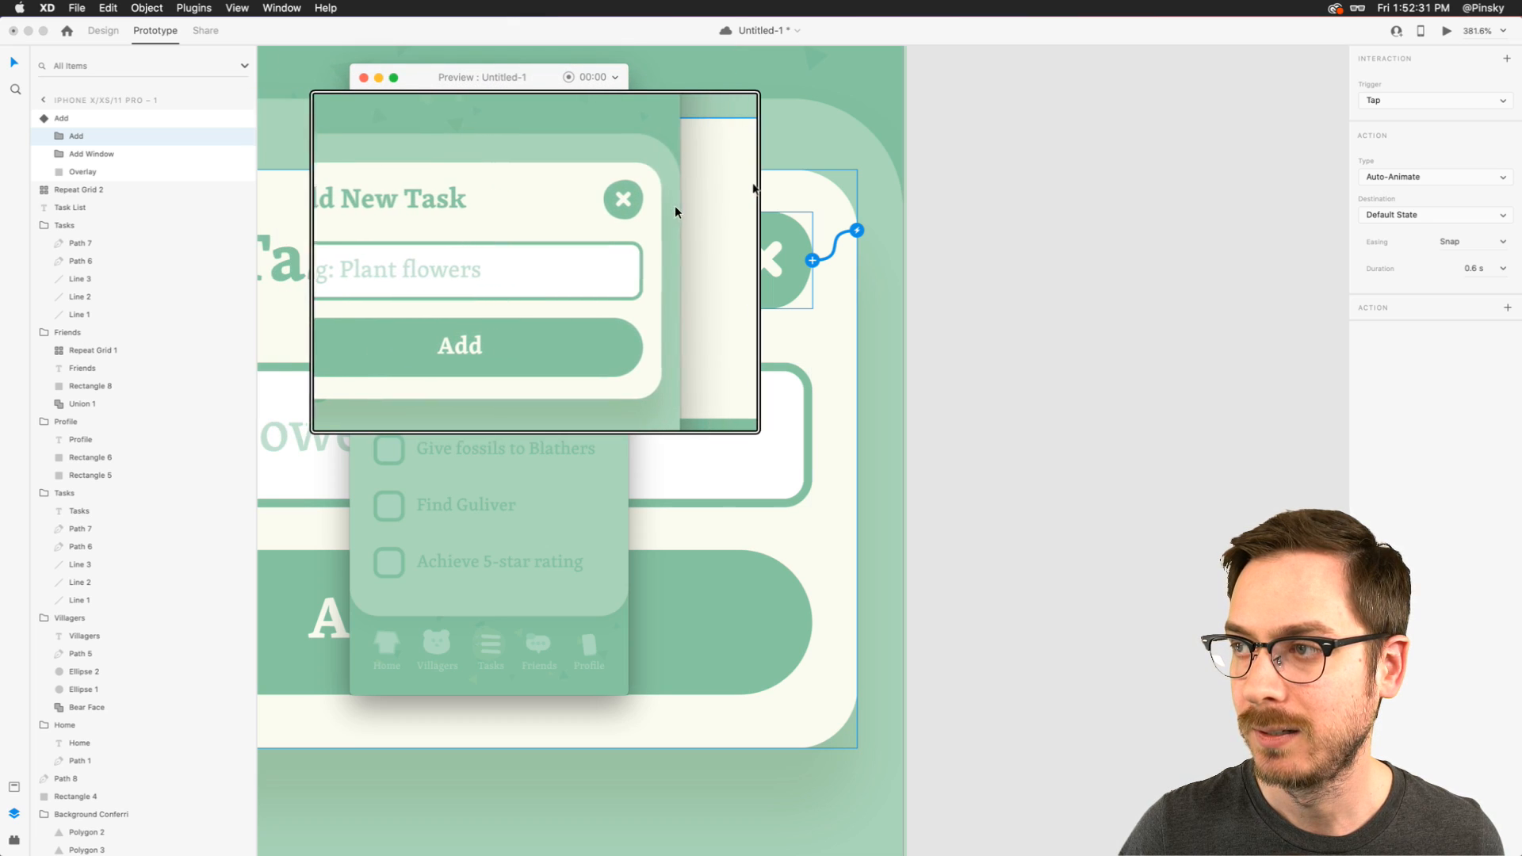
{"action": "left_click", "coordinate": [588, 225]}
{"action": "left_click", "coordinate": [596, 226]}
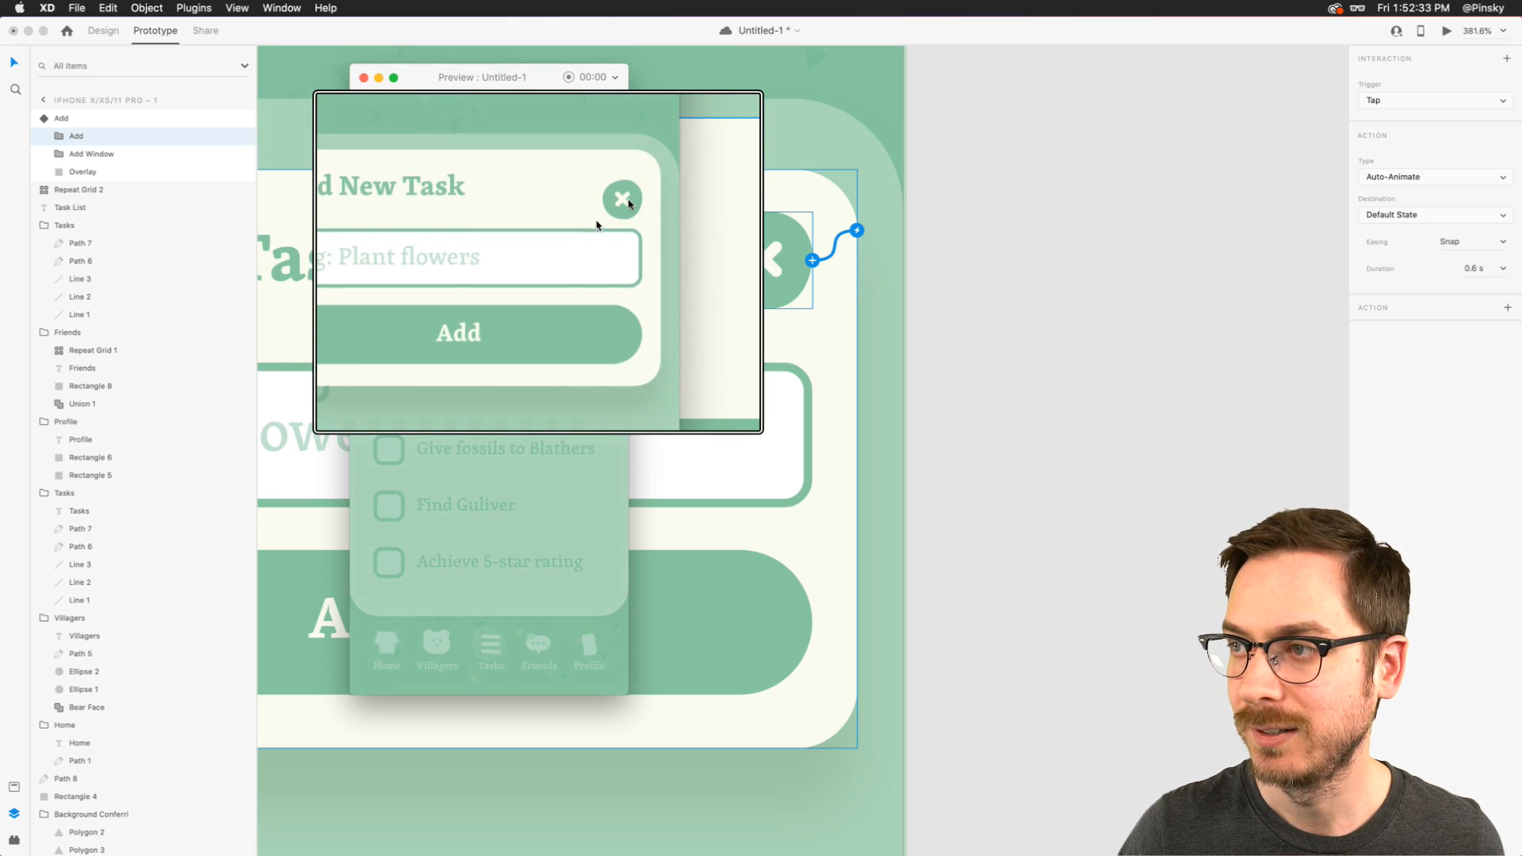
{"action": "left_click", "coordinate": [596, 225]}
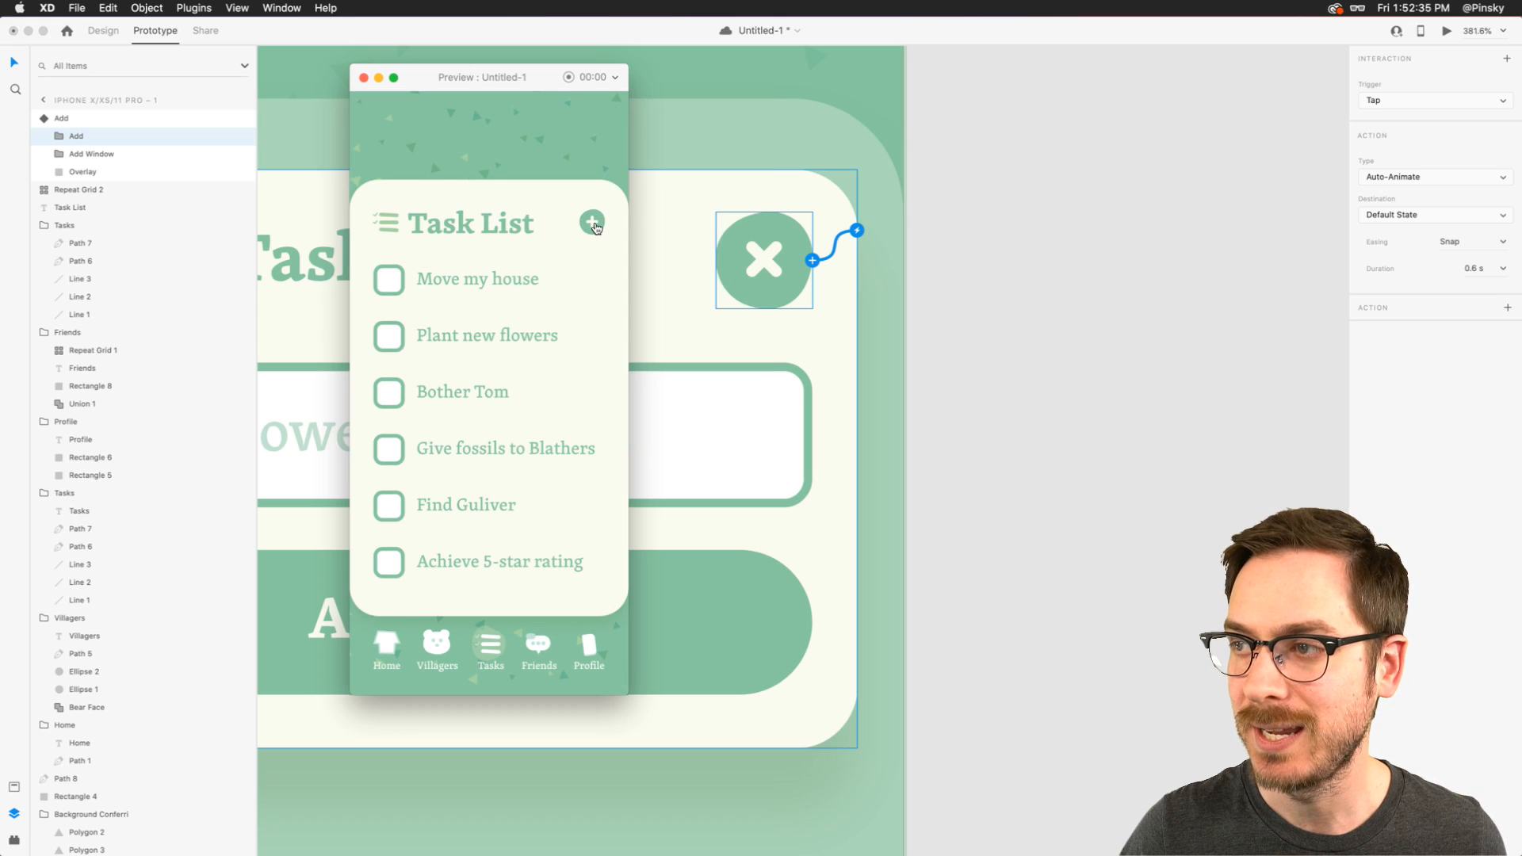
- Back in the design view, open the X button's circle path in the Add state and tilt its top point's curve handles the opposite way
{"action": "left_click", "coordinate": [102, 32]}
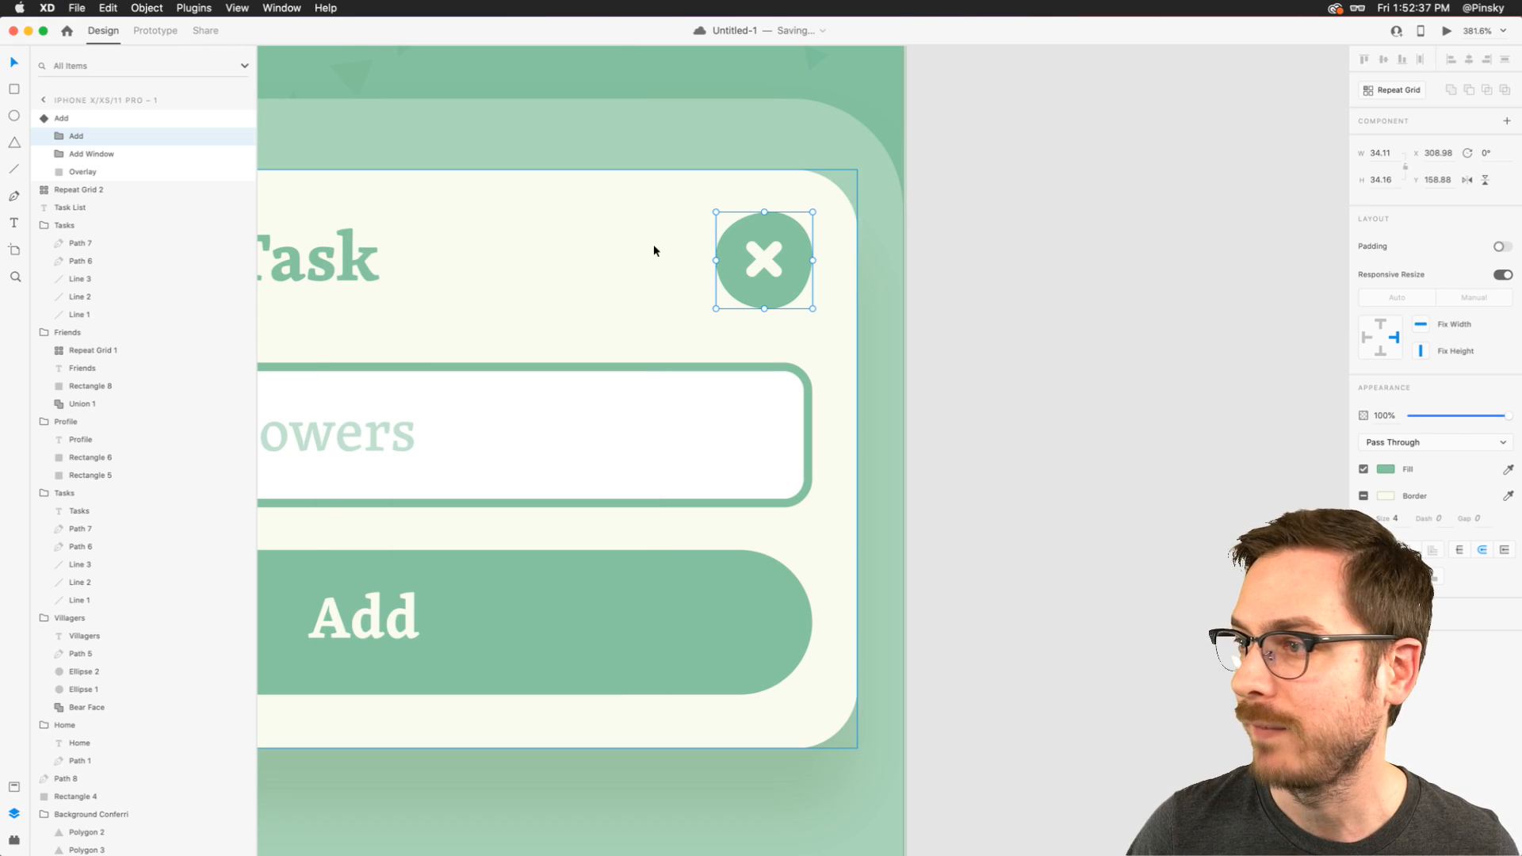
{"action": "key", "text": "Escape"}
{"action": "scroll", "coordinate": [793, 221], "scroll_direction": "up", "scroll_amount": 5}
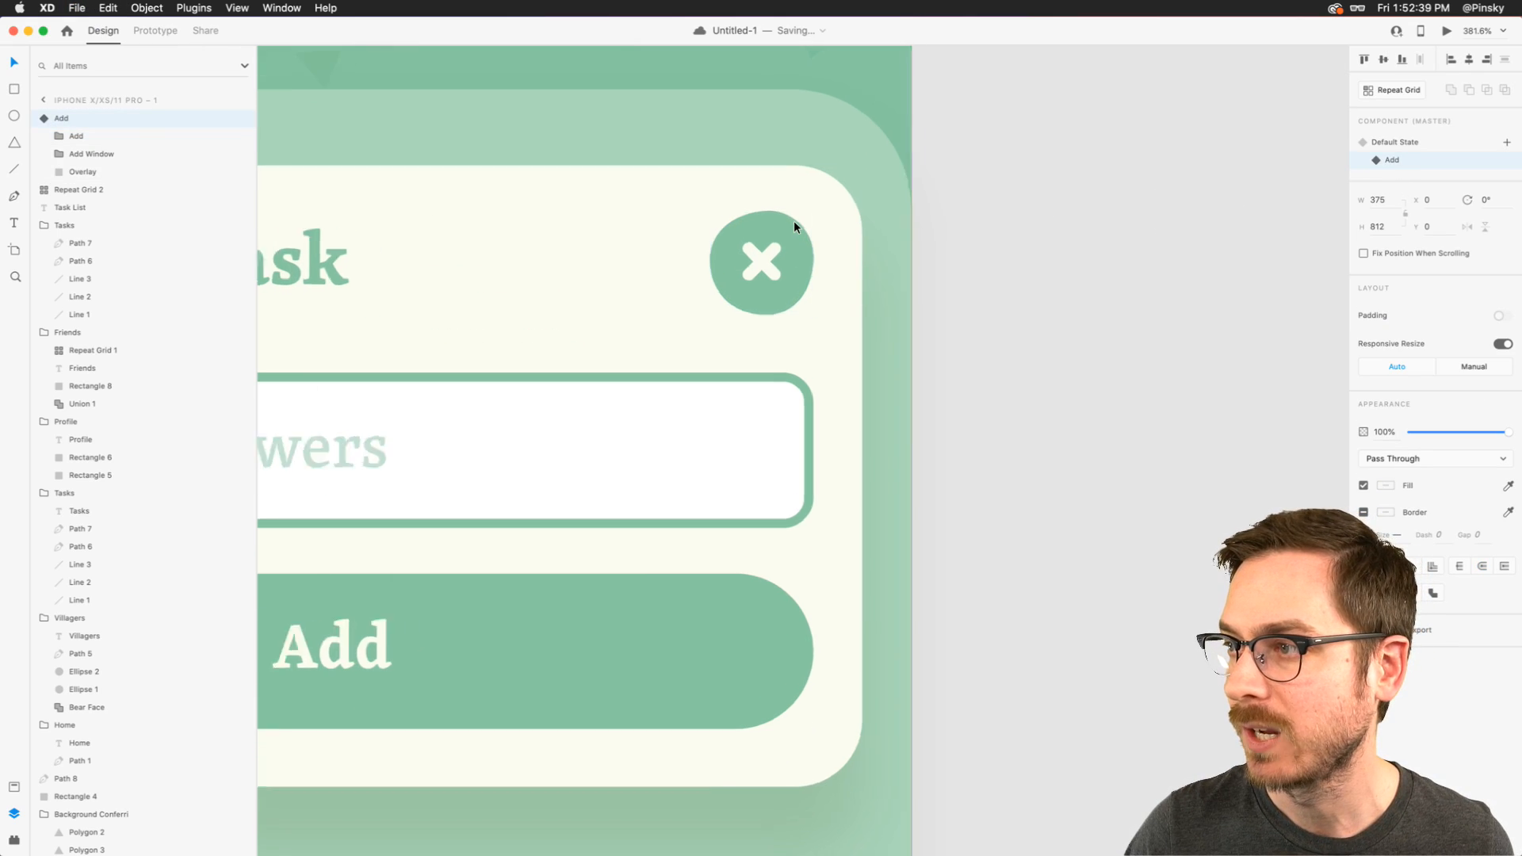
{"action": "double_click", "coordinate": [793, 220]}
{"action": "double_click", "coordinate": [793, 221]}
{"action": "double_click", "coordinate": [786, 220]}
{"action": "left_click", "coordinate": [730, 197]}
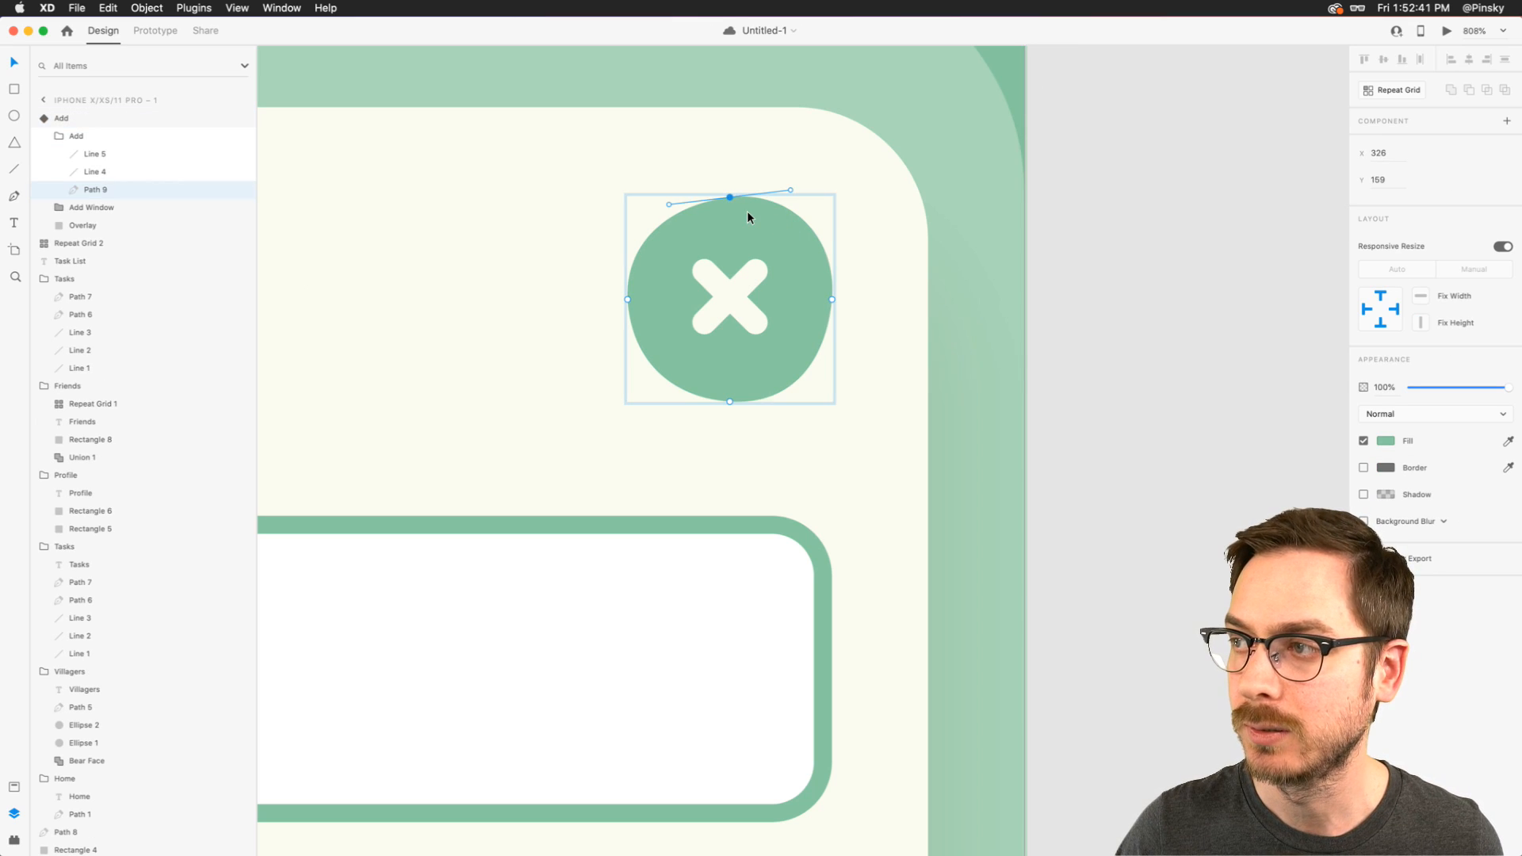
{"action": "left_click_drag", "start_coordinate": [791, 190], "coordinate": [791, 198]}
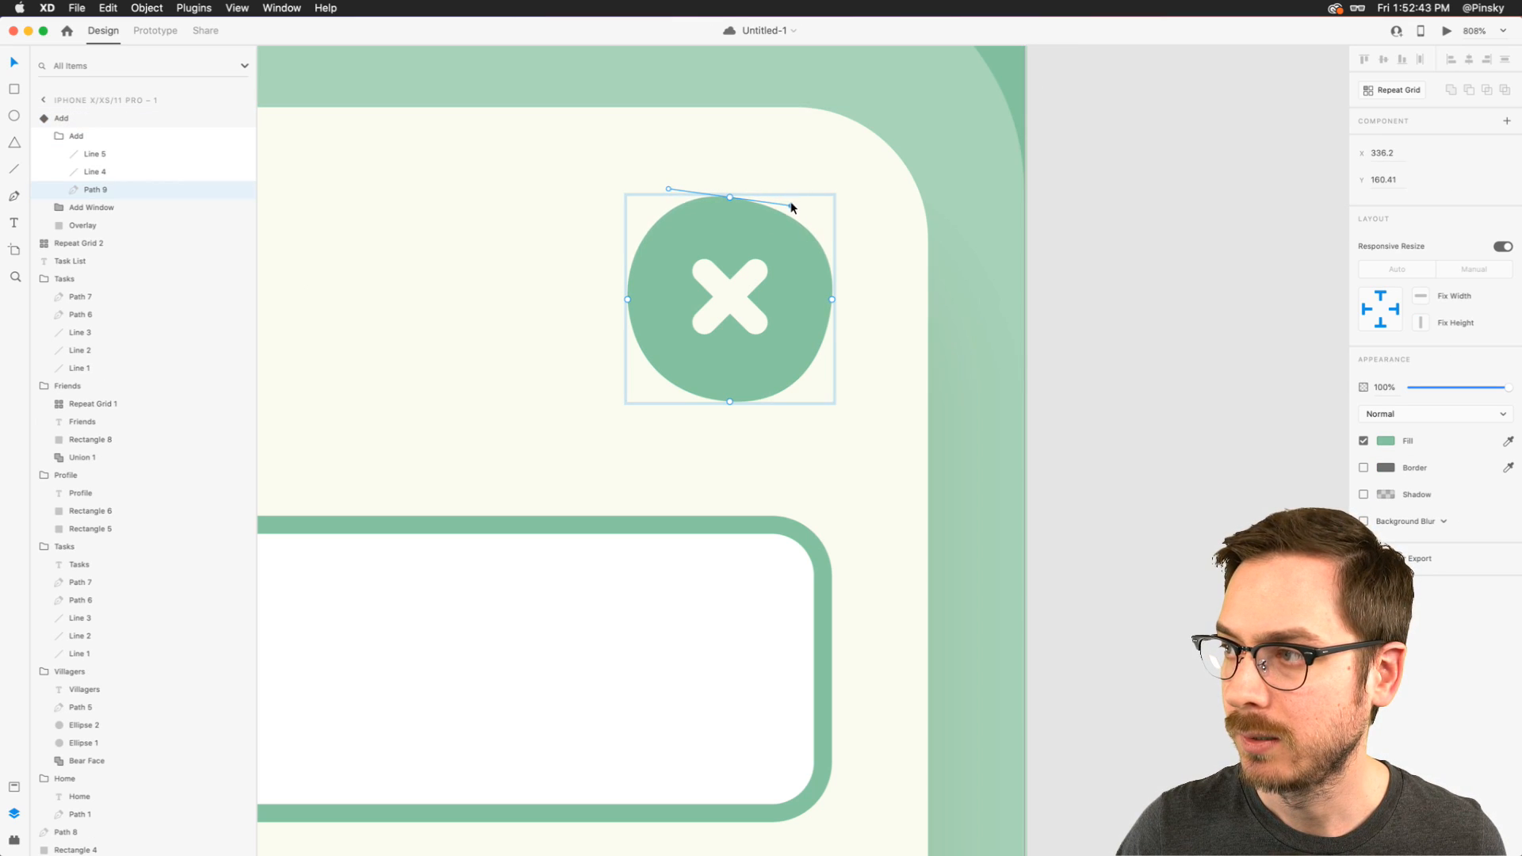
- Tilt the curve handles at the circle's left, bottom and right points for a different blob shape, and switch the component to the Default State
{"action": "left_click", "coordinate": [628, 299]}
{"action": "left_click_drag", "start_coordinate": [630, 356], "coordinate": [635, 354]}
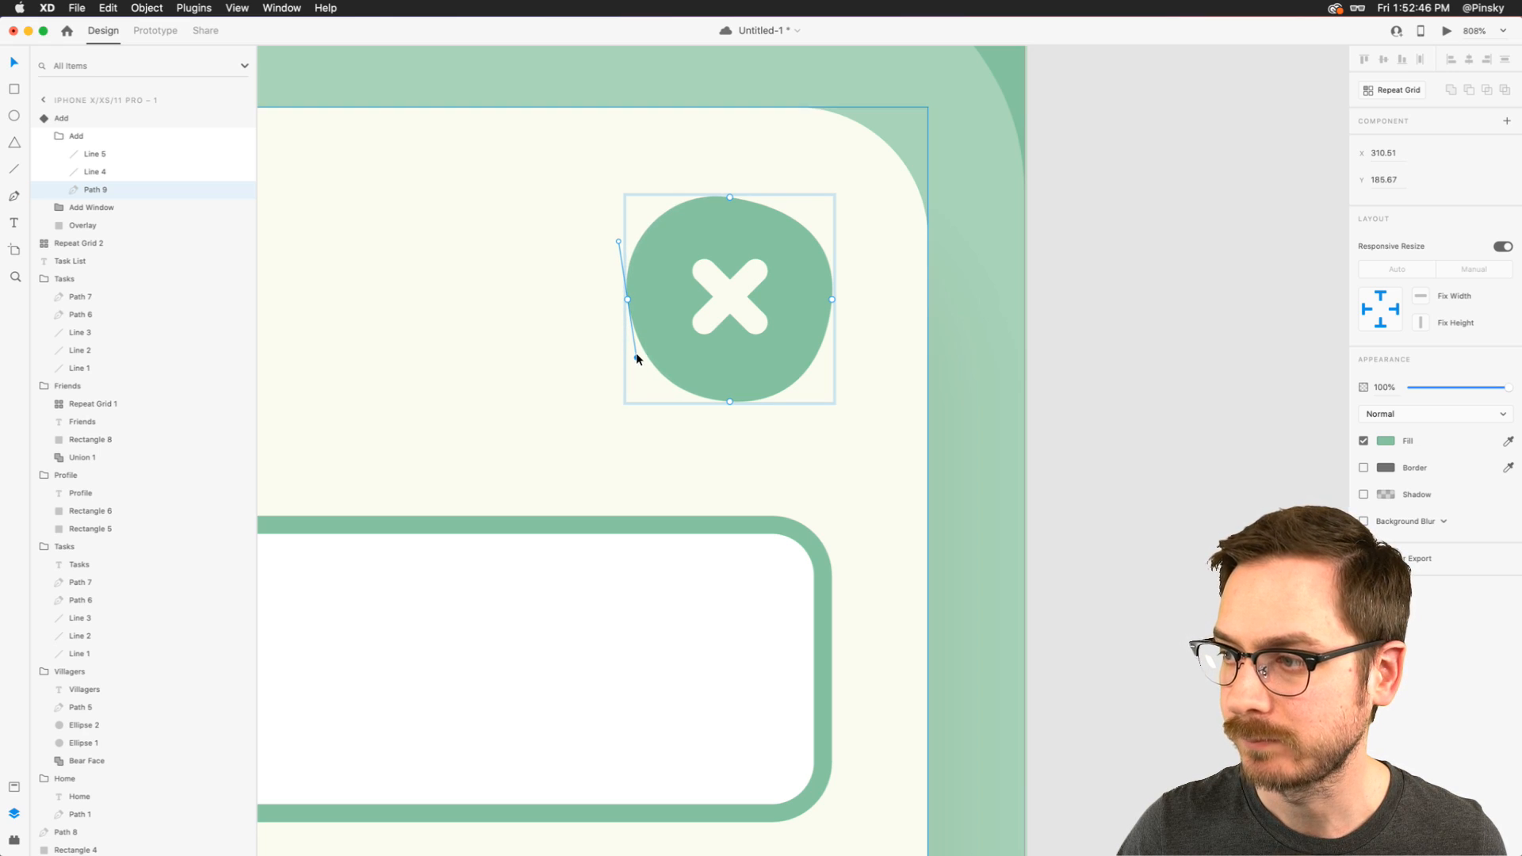
{"action": "left_click", "coordinate": [730, 401]}
{"action": "left_click_drag", "start_coordinate": [791, 407], "coordinate": [793, 397]}
{"action": "left_click", "coordinate": [833, 298]}
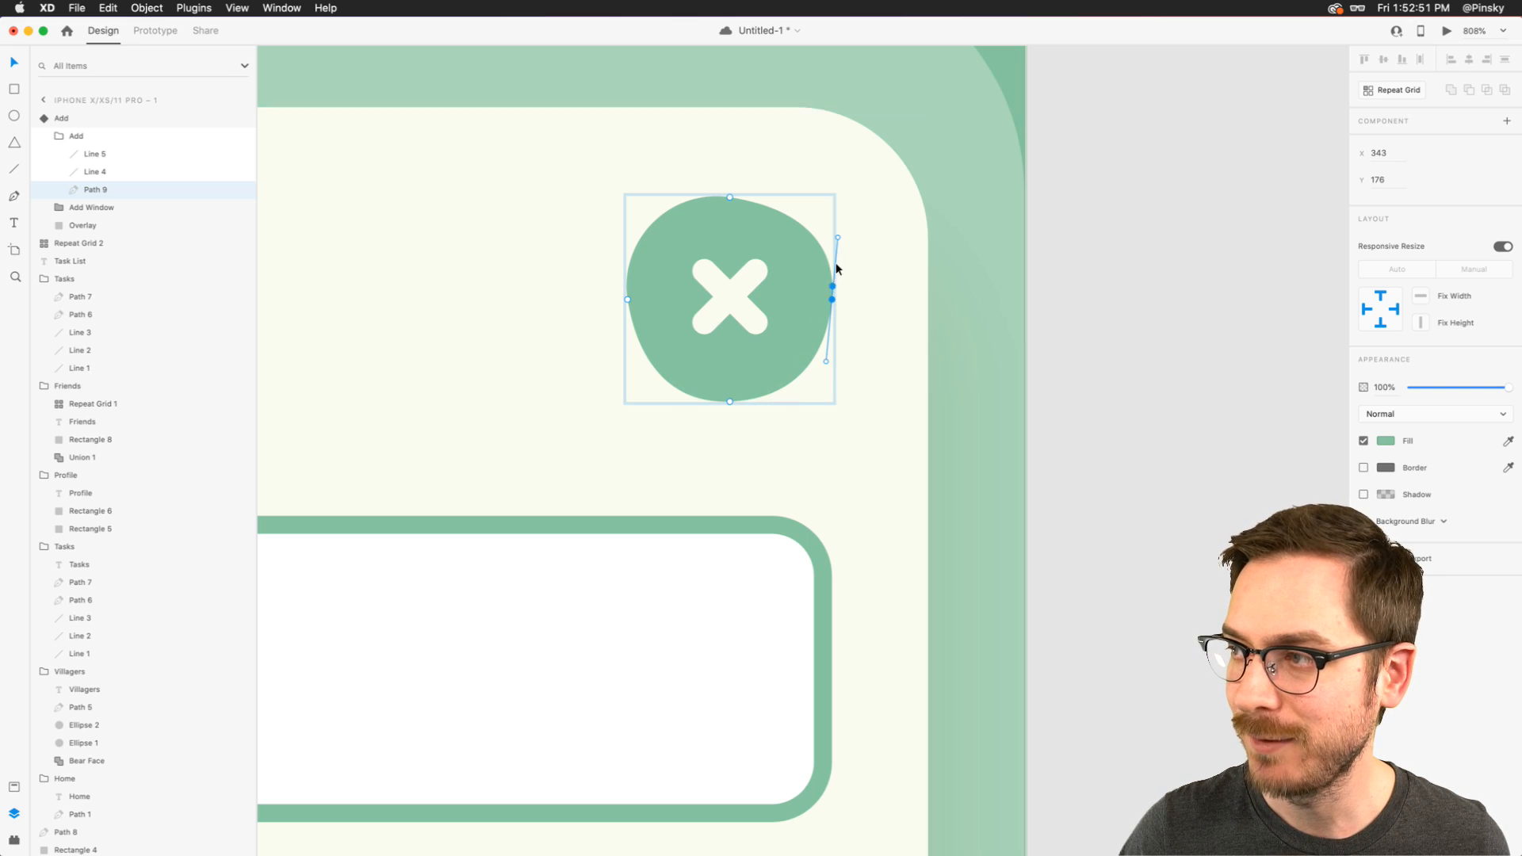
{"action": "left_click_drag", "start_coordinate": [838, 237], "coordinate": [835, 238]}
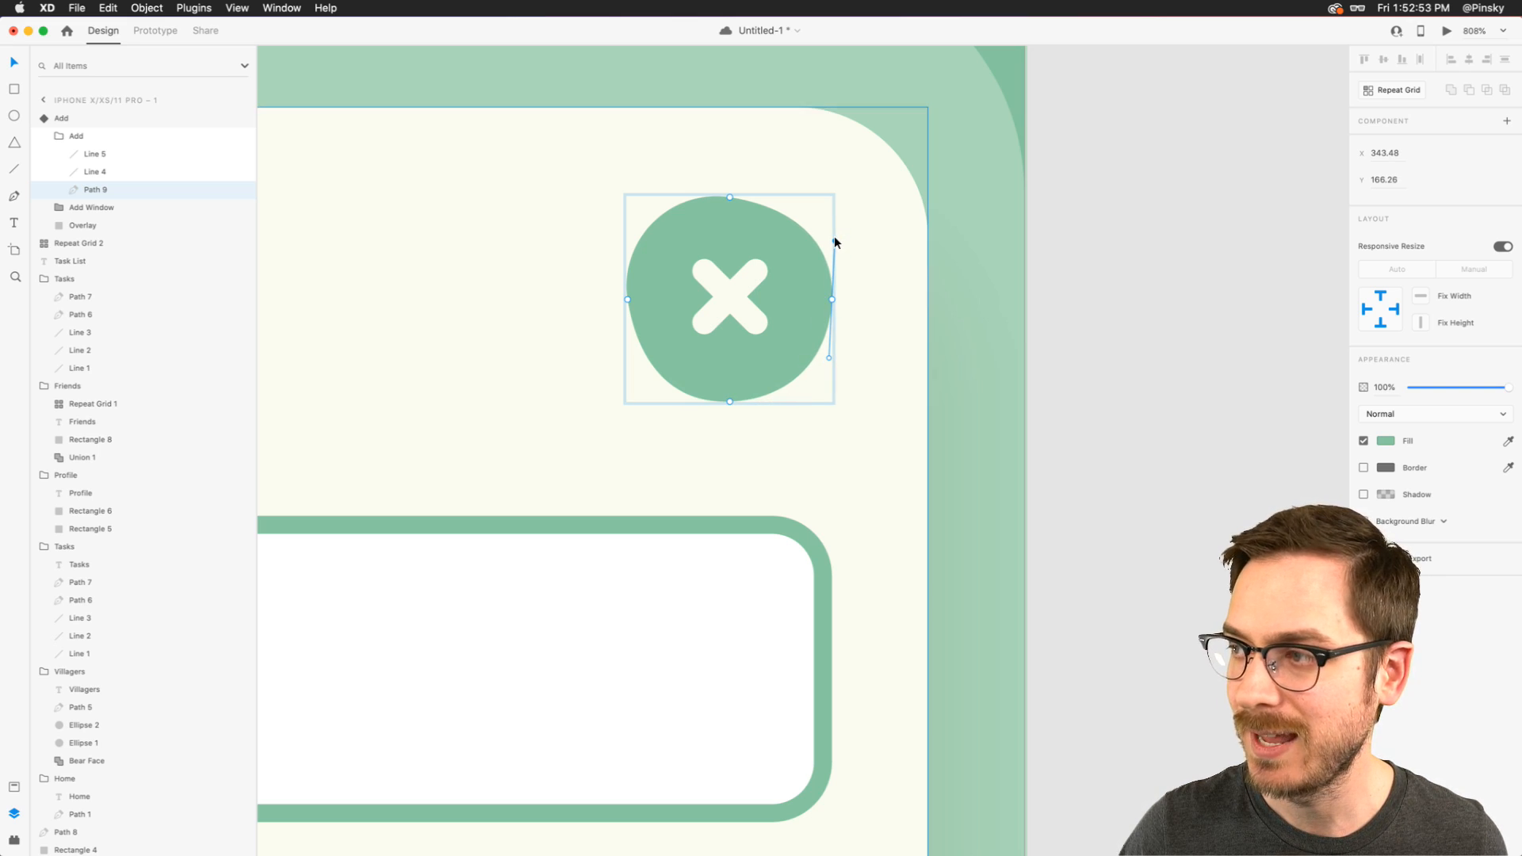
{"action": "key", "text": "Escape"}
{"action": "key", "text": "Escape"}
{"action": "key", "text": "Escape"}
{"action": "left_click", "coordinate": [1419, 142]}
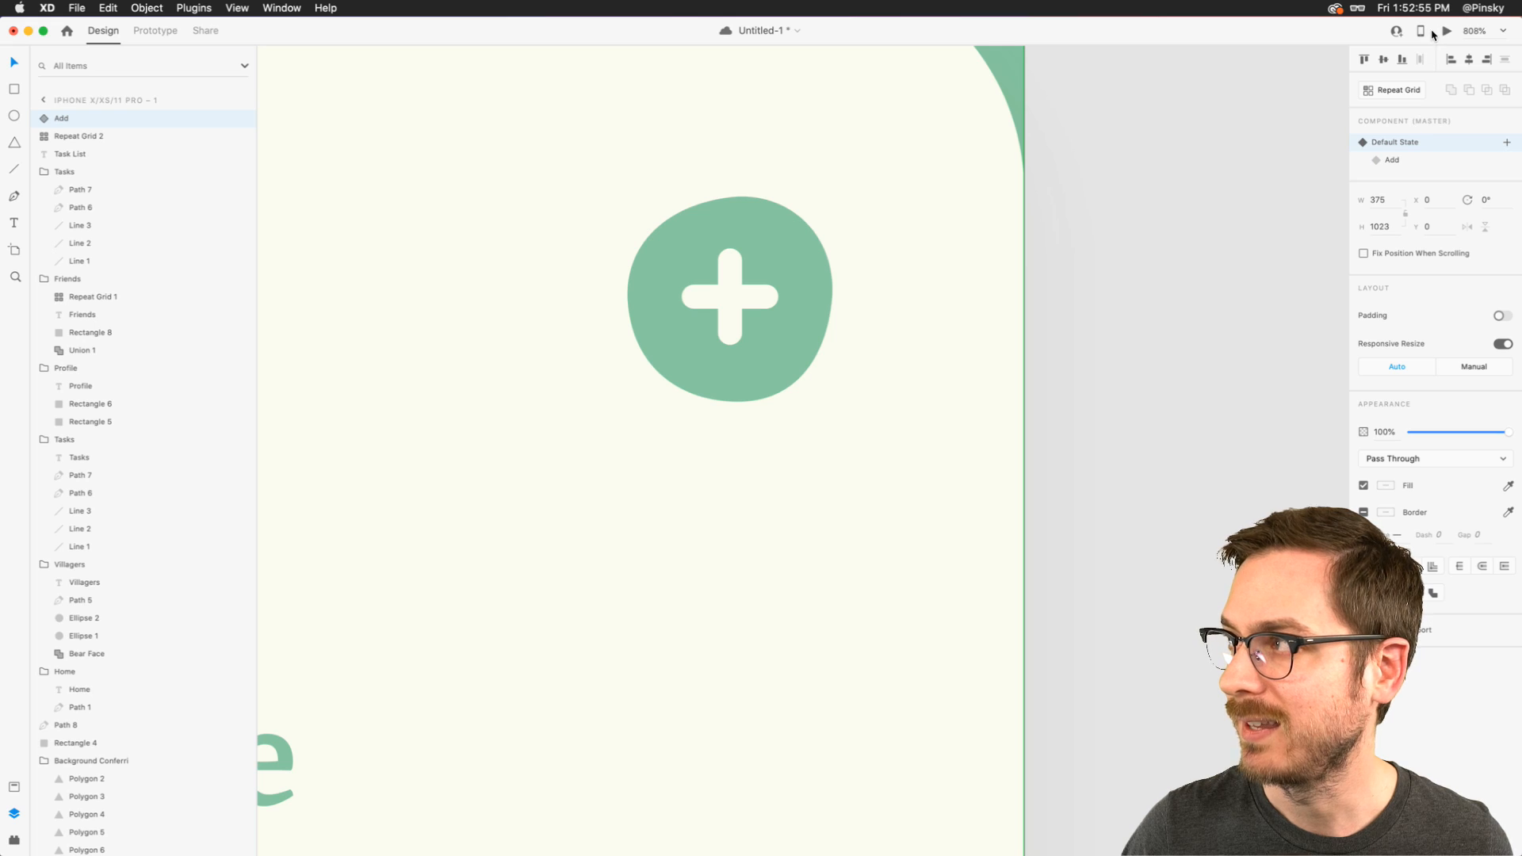
- Preview the reshaped button's animation by opening and closing the Add New Task card repeatedly
{"action": "left_click", "coordinate": [1446, 30]}
{"action": "left_click", "coordinate": [592, 222]}
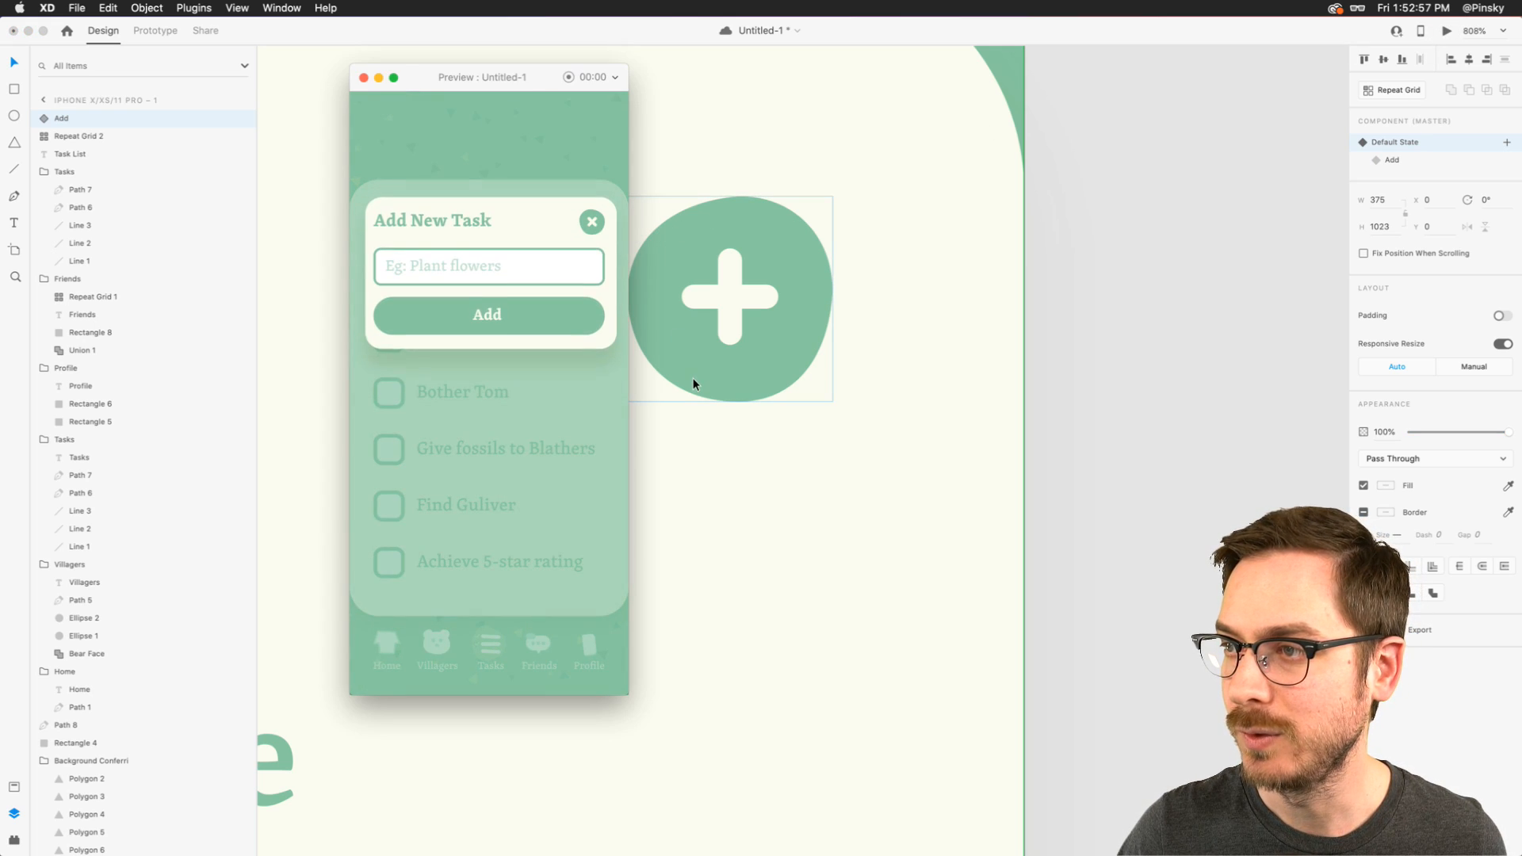
{"action": "left_click", "coordinate": [593, 222]}
{"action": "left_click", "coordinate": [592, 223]}
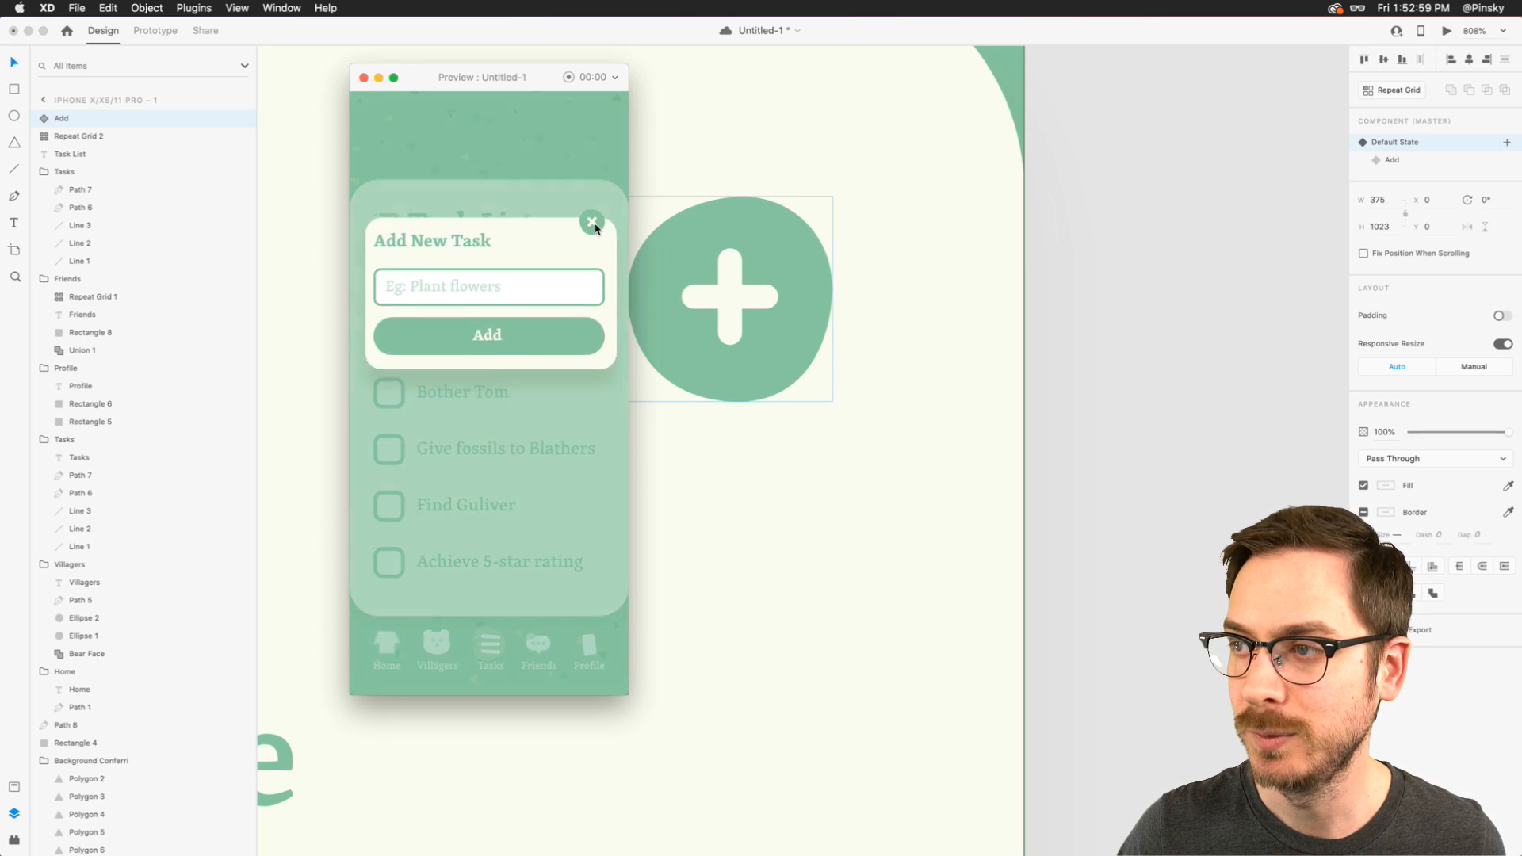
{"action": "left_click", "coordinate": [593, 223]}
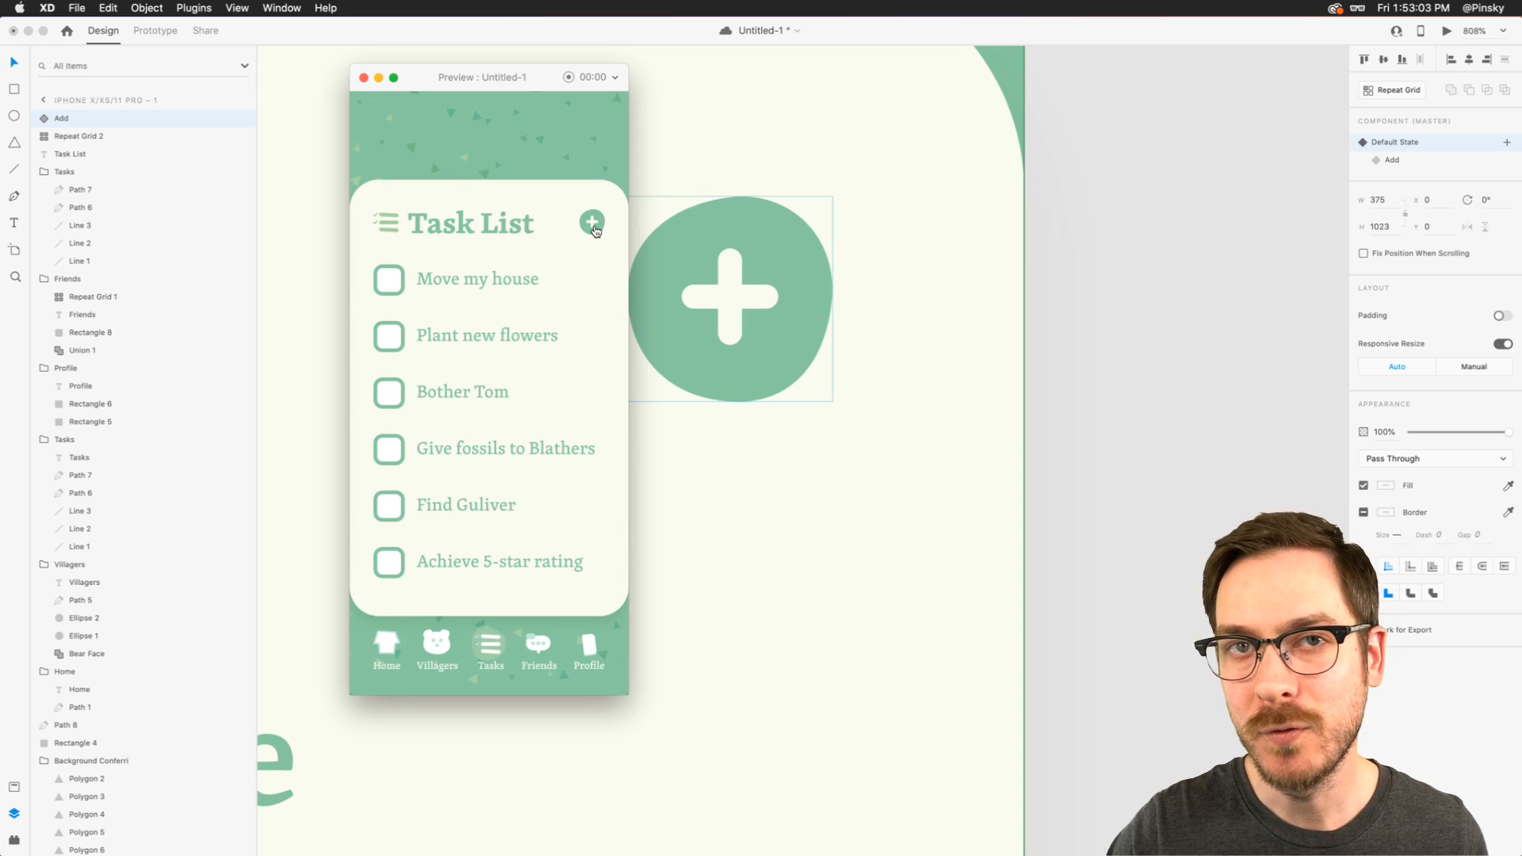
{"action": "left_click", "coordinate": [594, 224]}
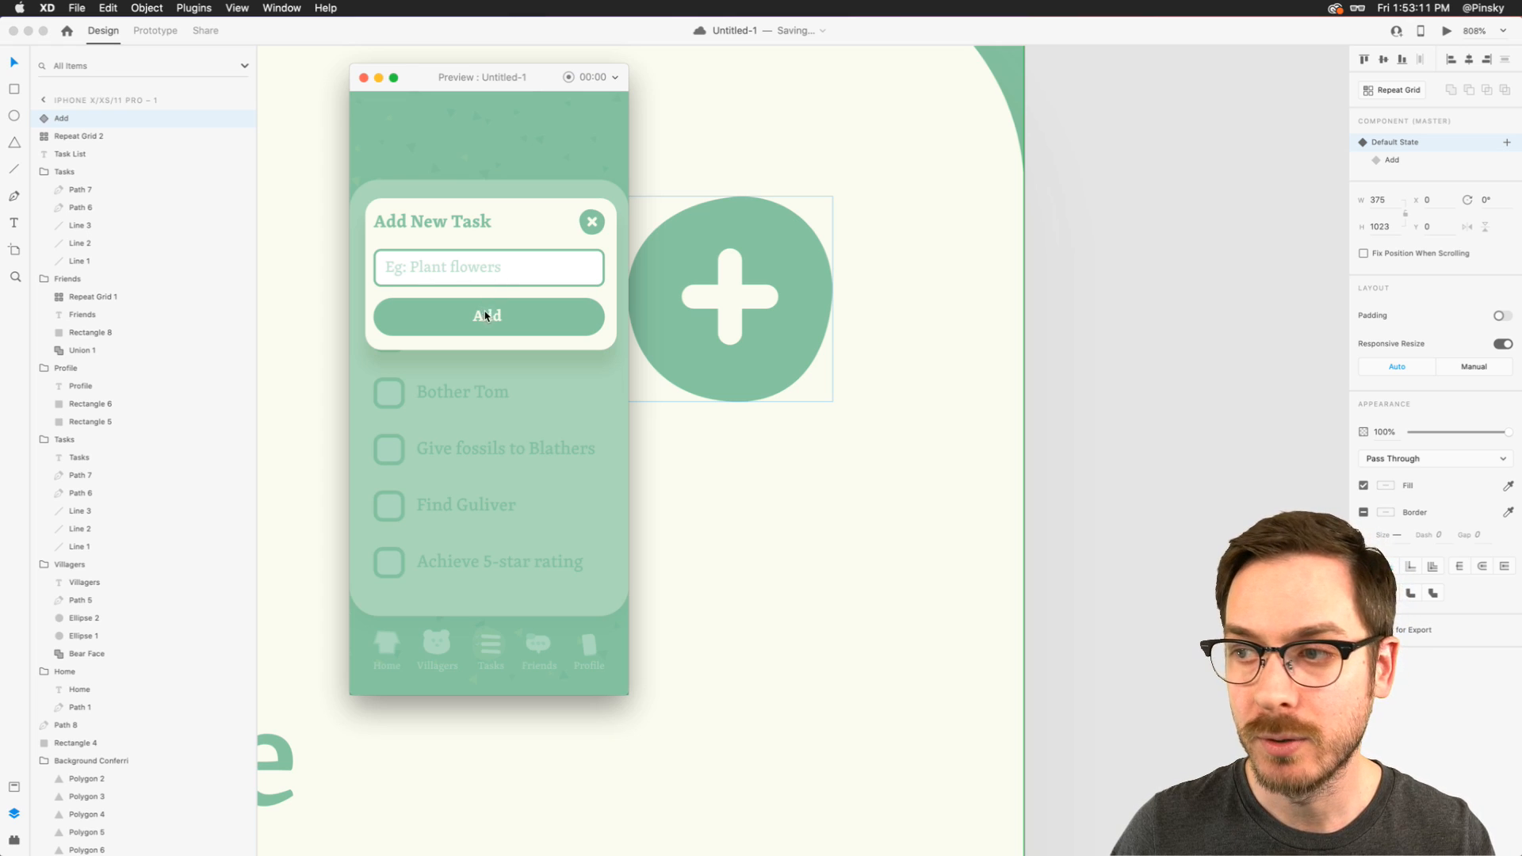
{"action": "left_click", "coordinate": [592, 223]}
- Check off Plant new flowers and Move my house in the preview, and close it
{"action": "left_click", "coordinate": [392, 338]}
{"action": "left_click", "coordinate": [390, 282]}
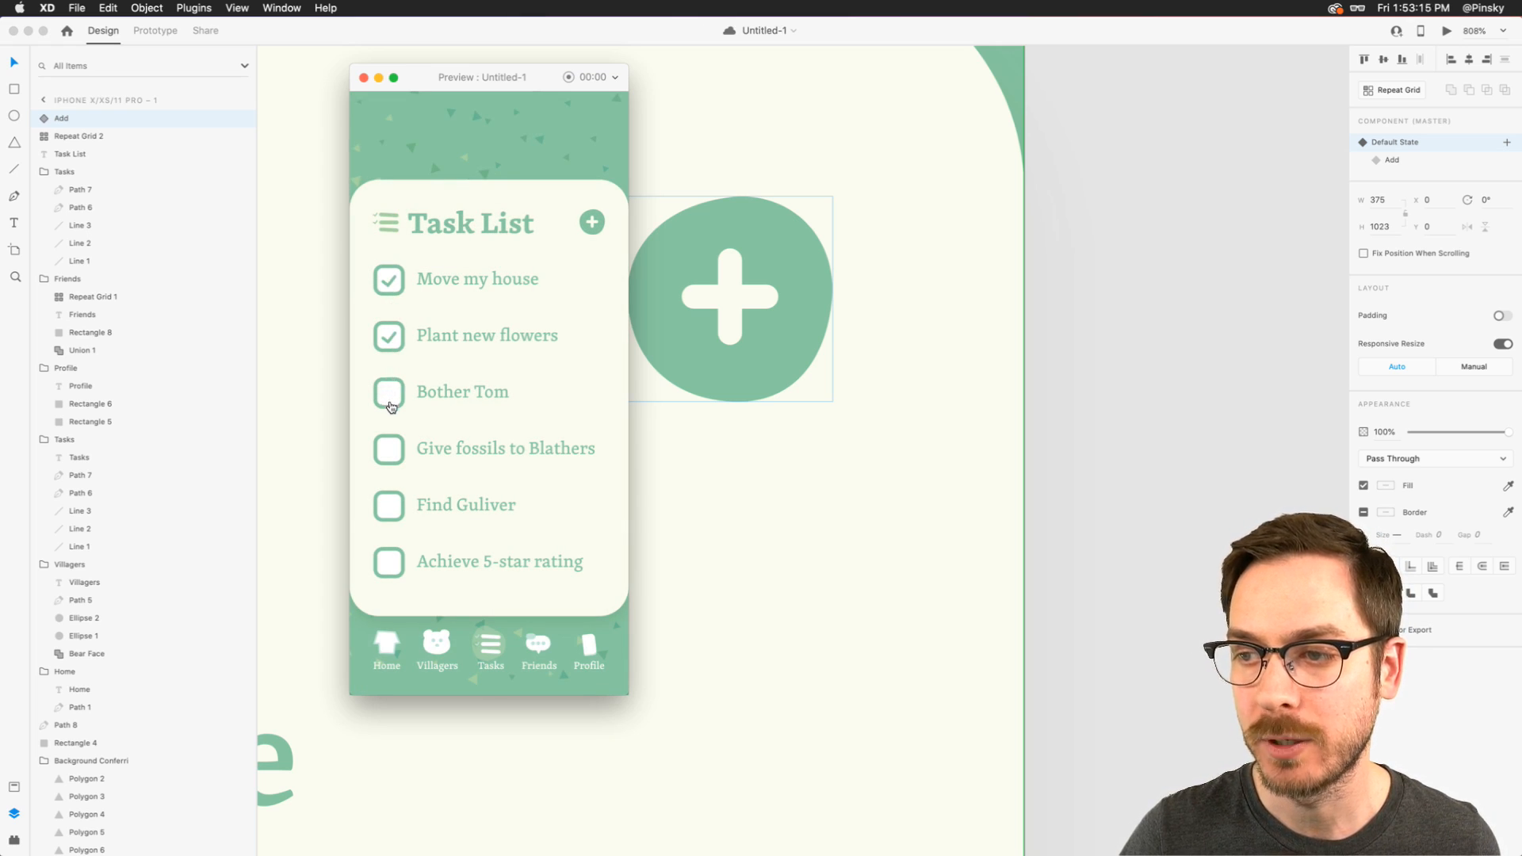
{"action": "key", "text": "super+w"}
- Review the color swatches, the confetti header, the task rows and the bottom navigation icons of the Task List design
{"action": "scroll", "coordinate": [611, 413], "scroll_direction": "down", "scroll_amount": 10}
{"action": "scroll", "coordinate": [611, 412], "scroll_direction": "left", "scroll_amount": 5}
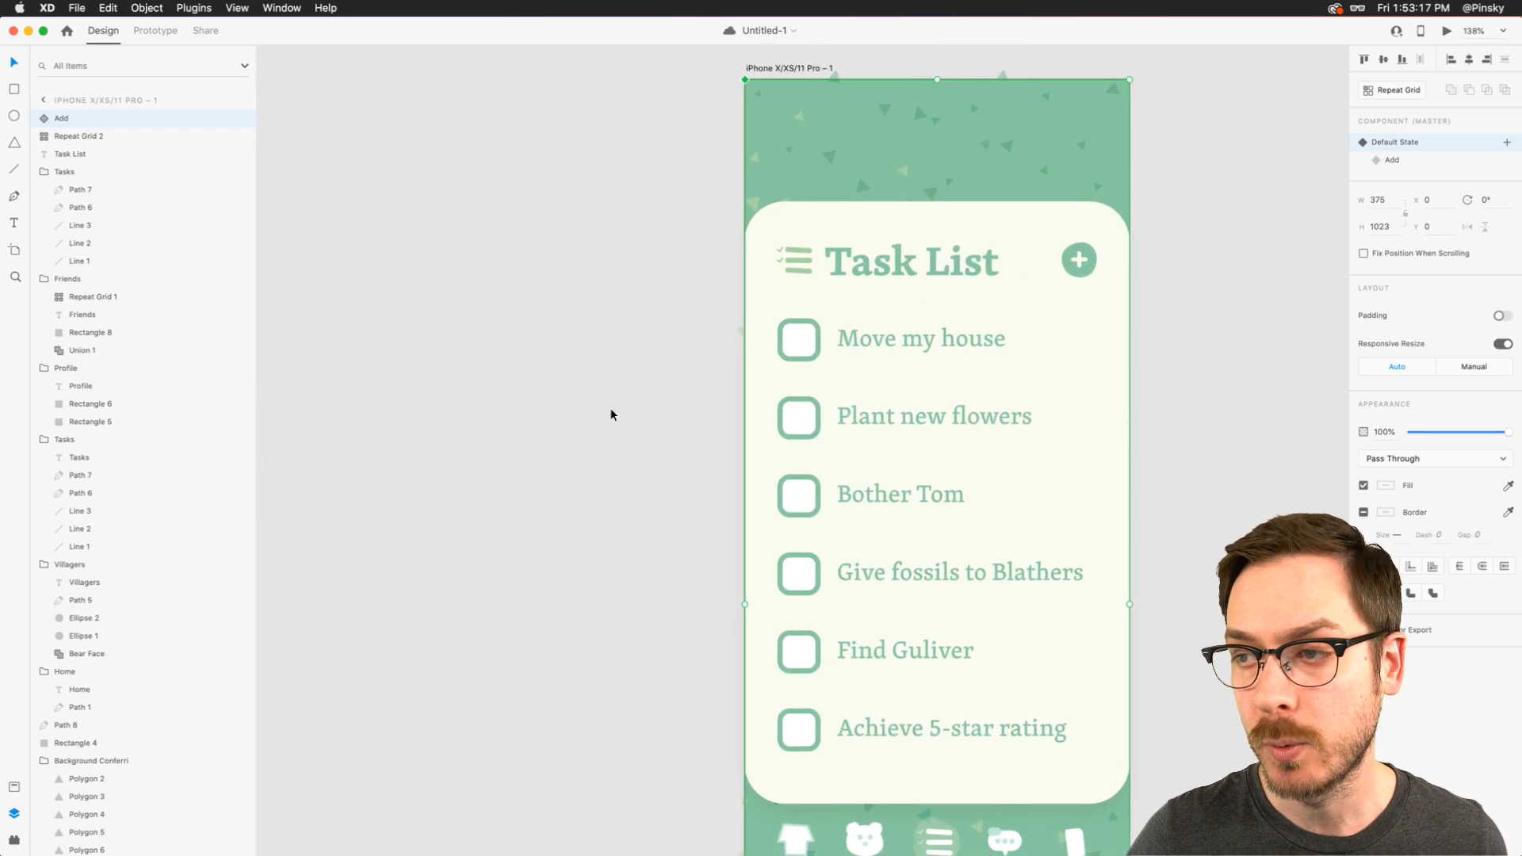
{"action": "scroll", "coordinate": [612, 412], "scroll_direction": "down", "scroll_amount": 4}
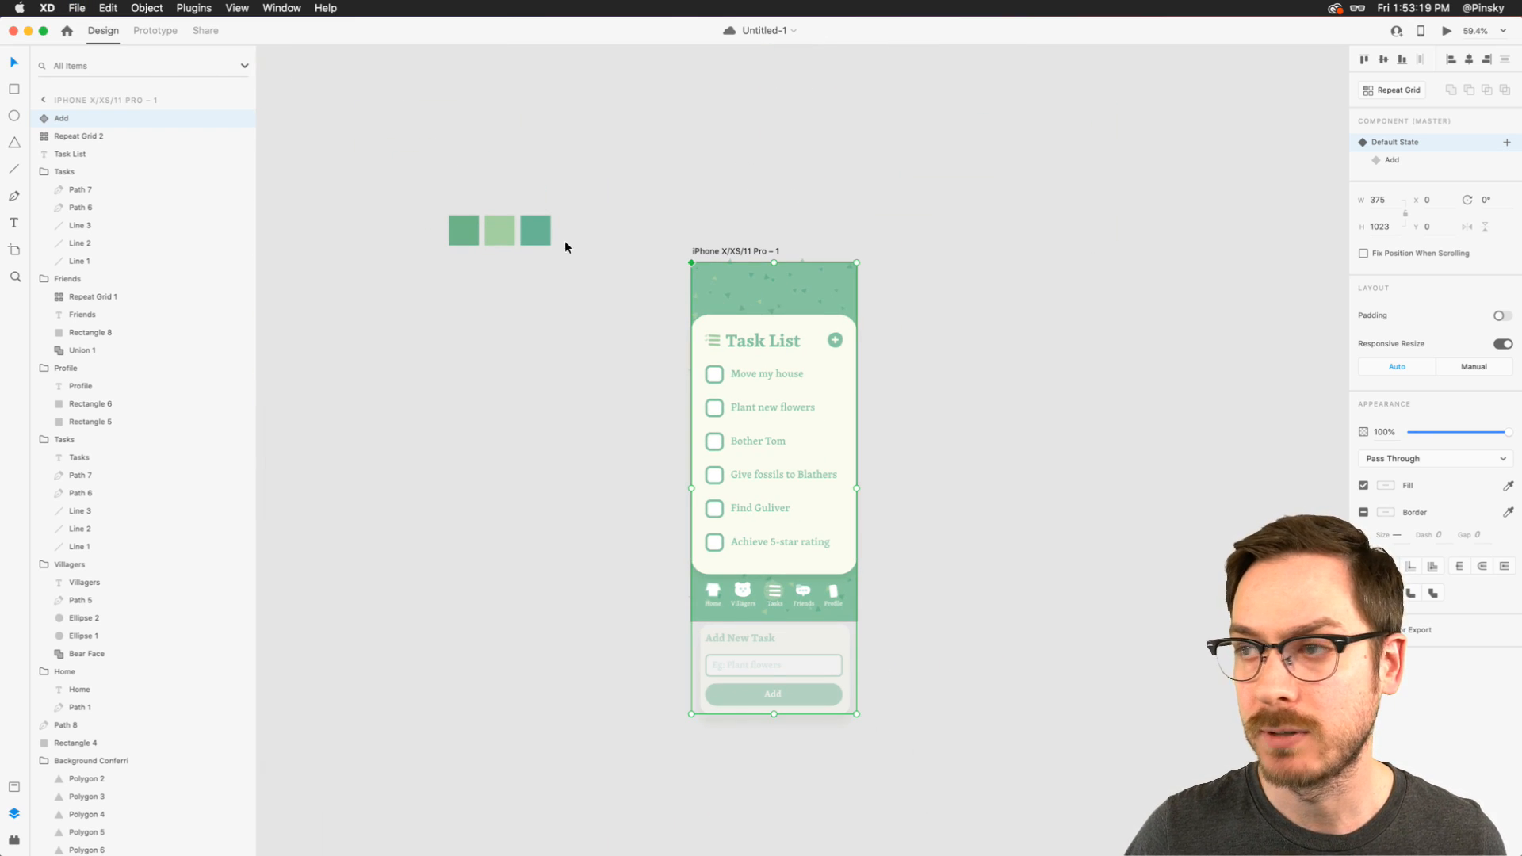
{"action": "scroll", "coordinate": [869, 335], "scroll_direction": "up", "scroll_amount": 5}
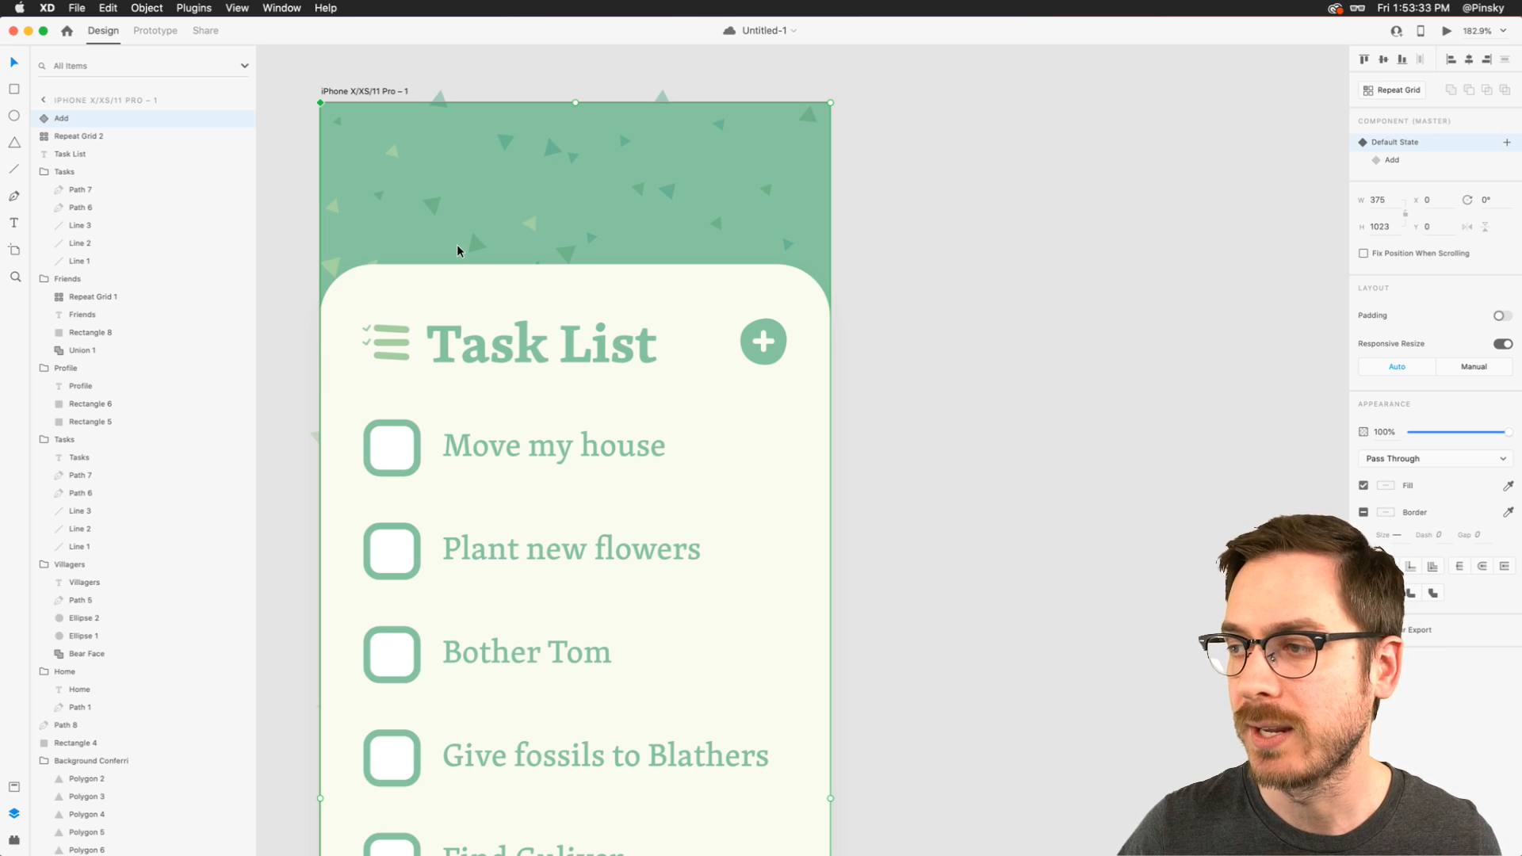
{"action": "scroll", "coordinate": [458, 256], "scroll_direction": "down", "scroll_amount": 10}
{"action": "scroll", "coordinate": [439, 585], "scroll_direction": "down", "scroll_amount": 3}
{"action": "scroll", "coordinate": [441, 588], "scroll_direction": "up", "scroll_amount": 5}
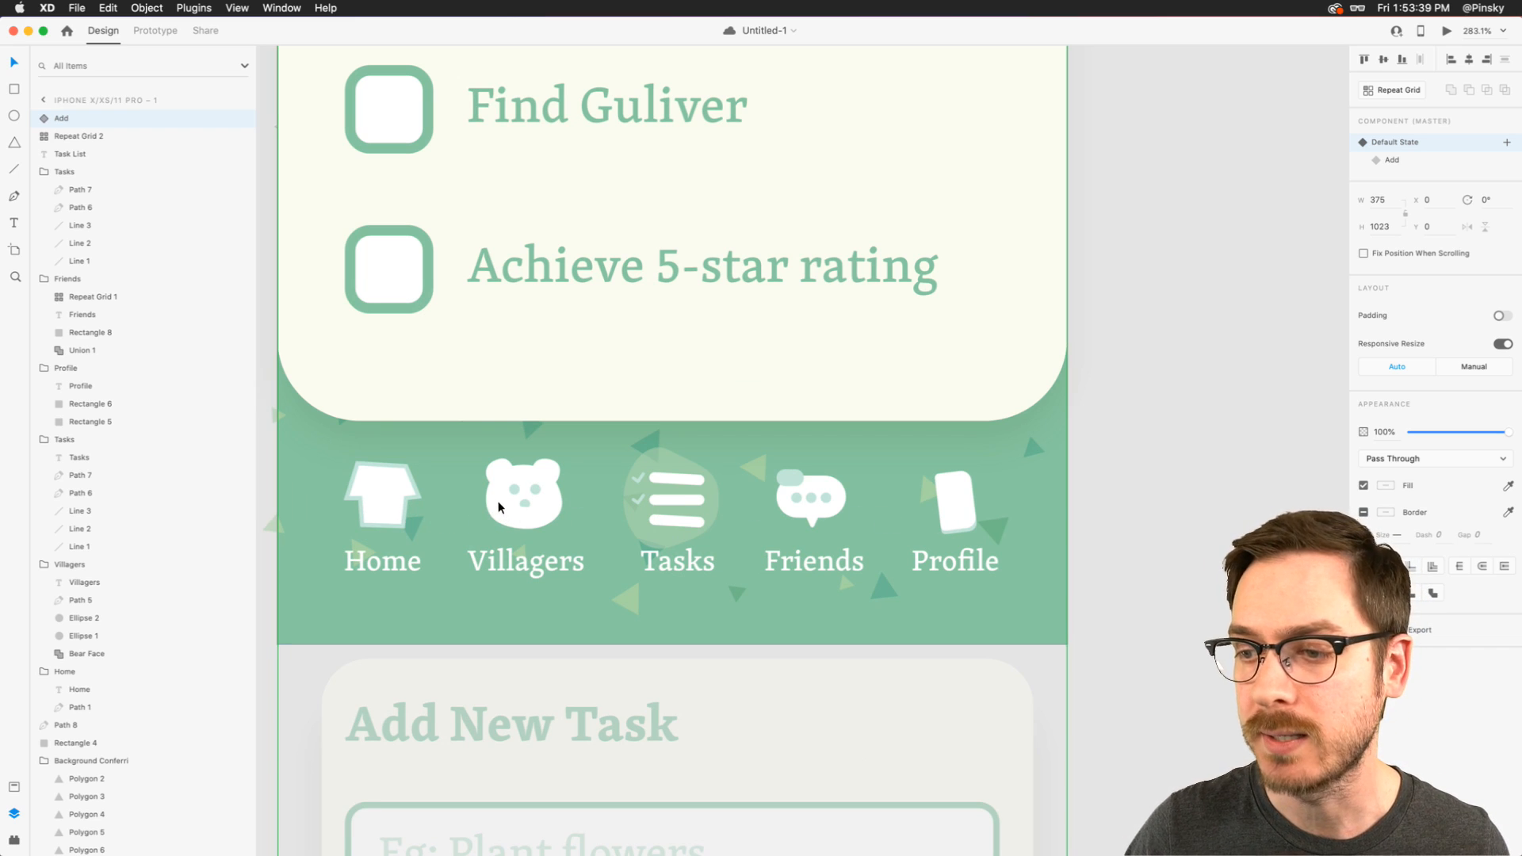
{"action": "scroll", "coordinate": [495, 517], "scroll_direction": "up", "scroll_amount": 5}
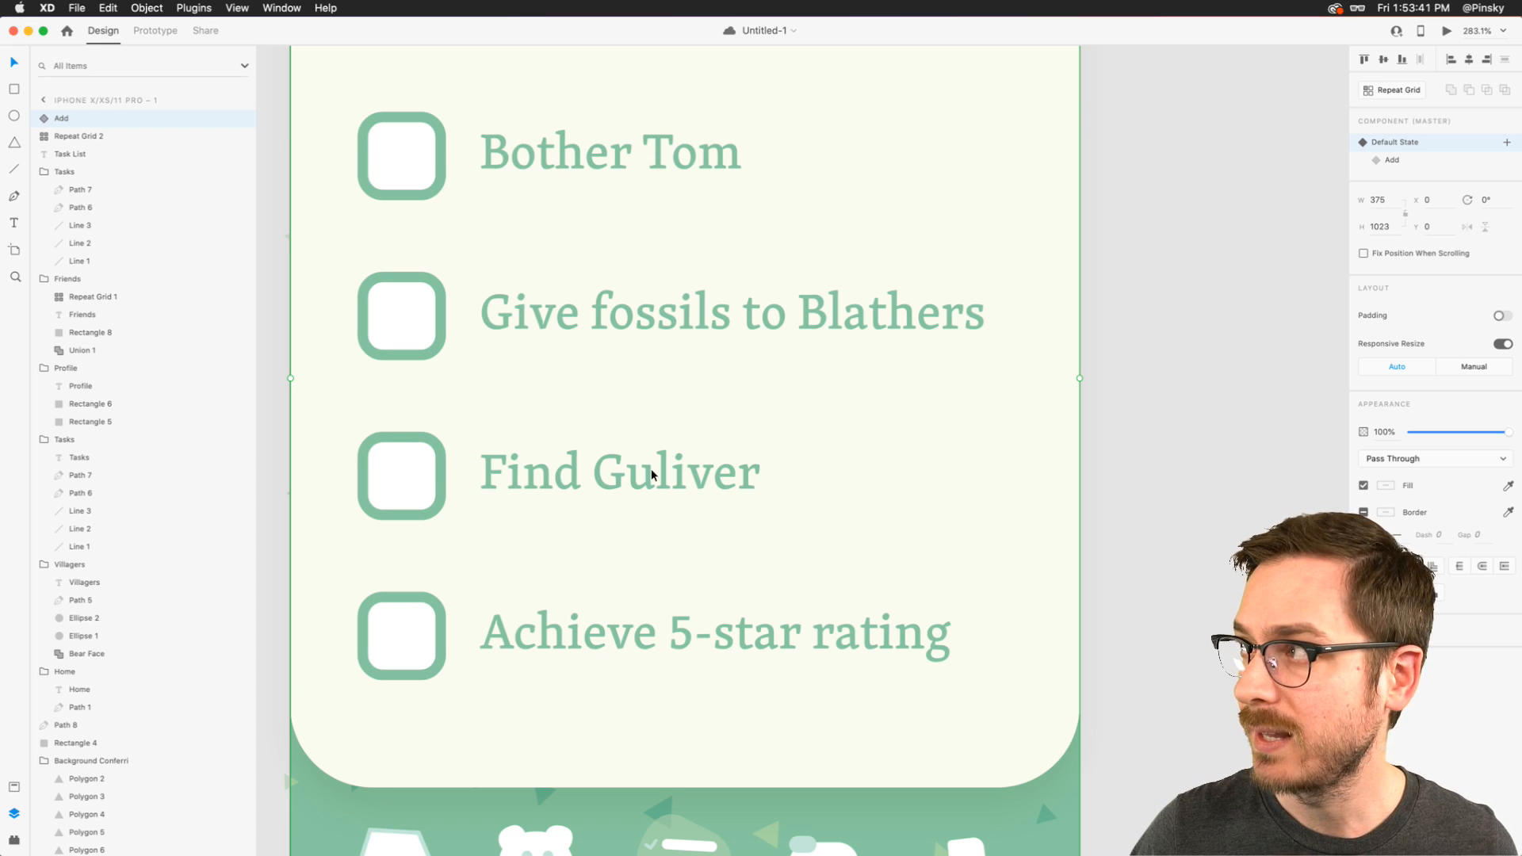
- Preview the checkbox animation by toggling Move my house repeatedly, and close the preview
{"action": "key", "text": "super+Return"}
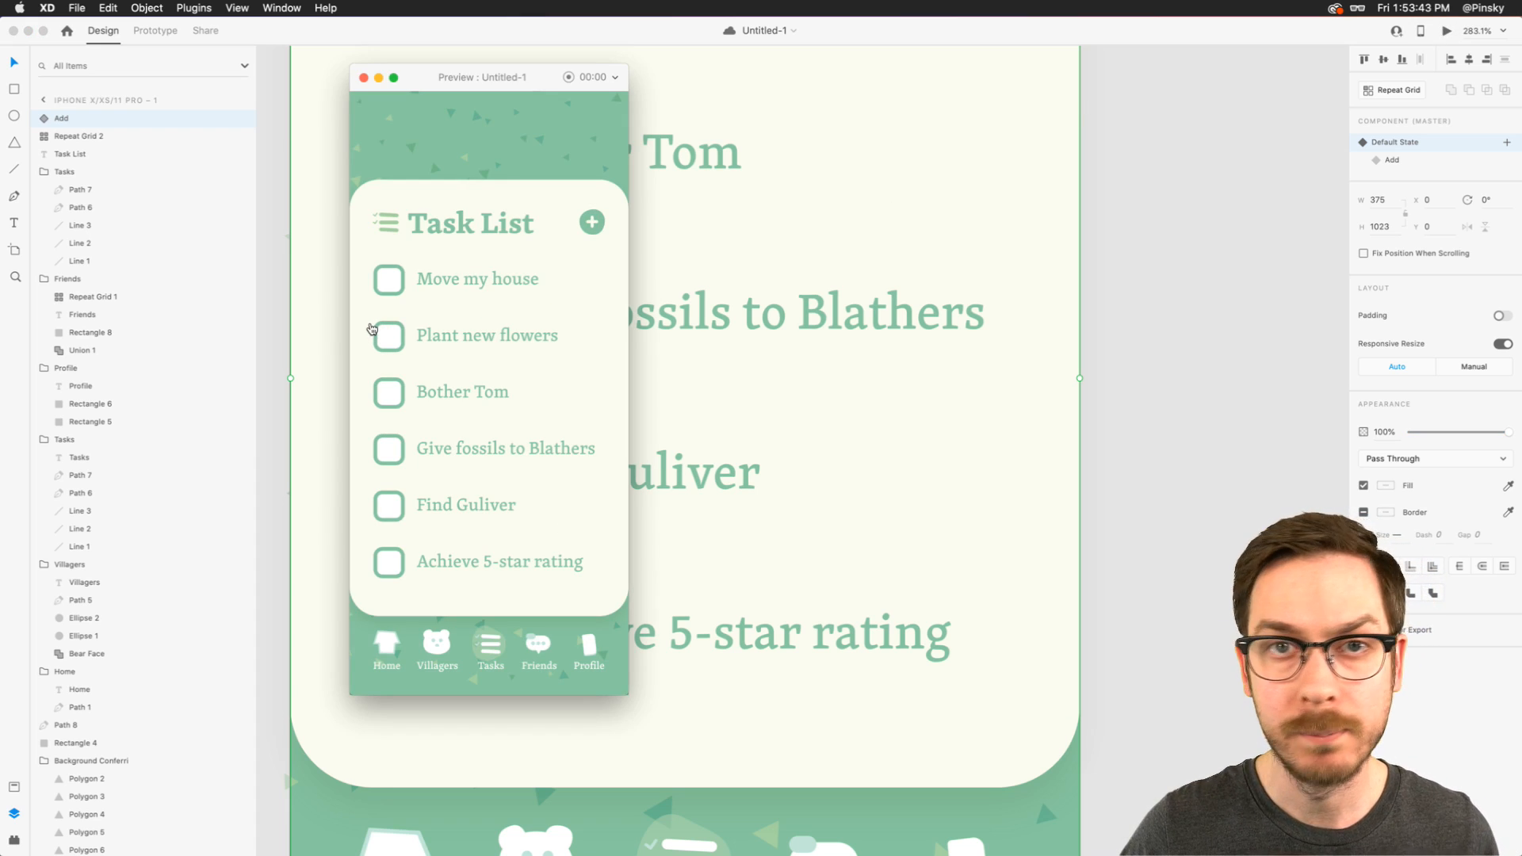
{"action": "left_click", "coordinate": [392, 291]}
{"action": "left_click", "coordinate": [390, 293]}
{"action": "left_click", "coordinate": [390, 292]}
{"action": "left_click", "coordinate": [391, 292]}
{"action": "left_click", "coordinate": [394, 293]}
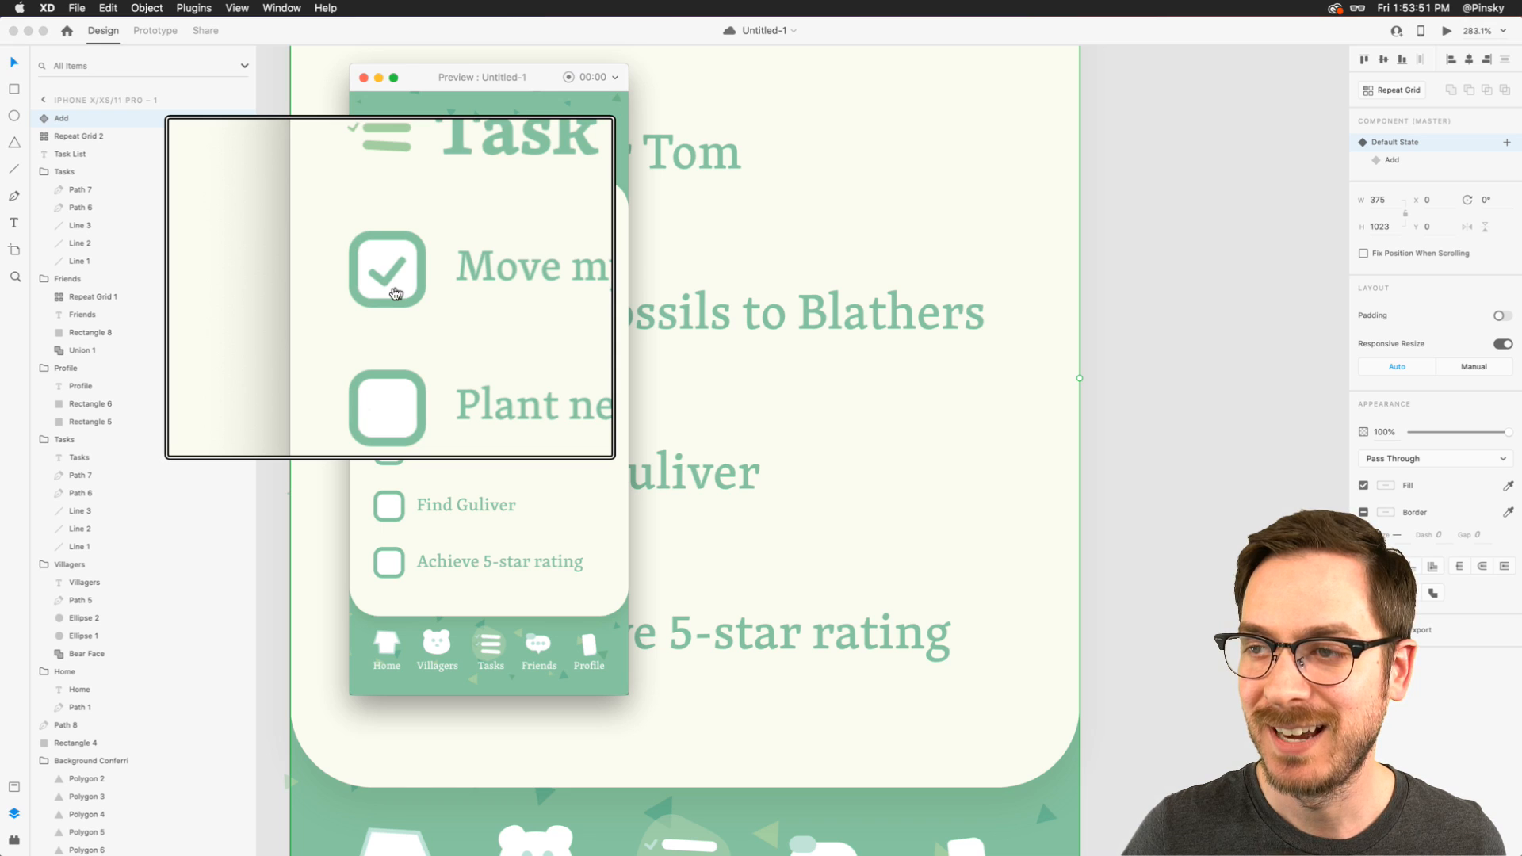
{"action": "key", "text": "super+w"}
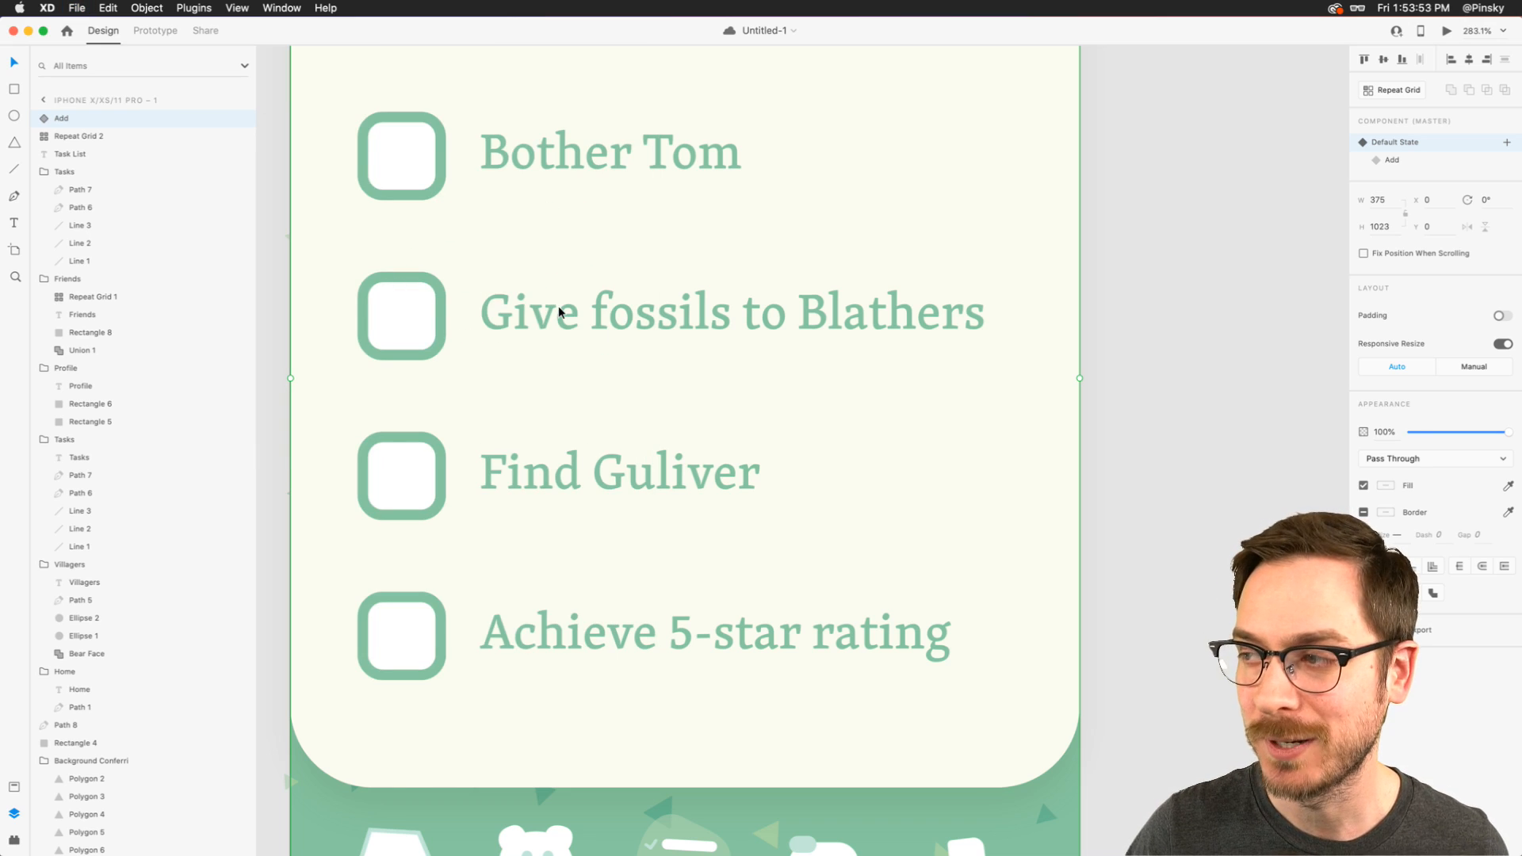
- Preview the finished plus/X button once more by opening and closing the Add New Task card, and exit the preview
{"action": "key", "text": "super+0"}
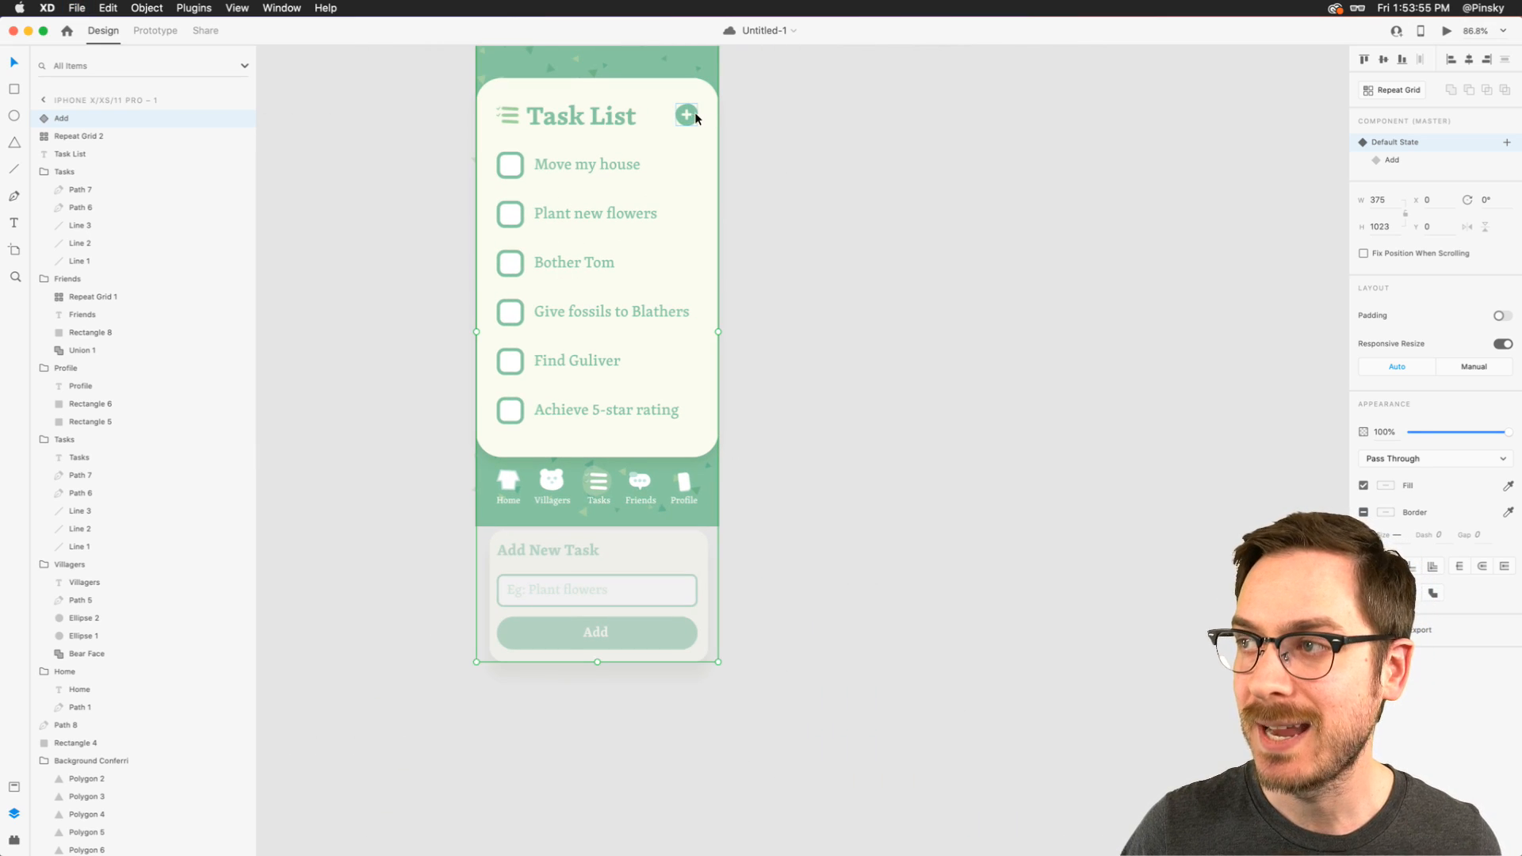
{"action": "key", "text": "super+Return"}
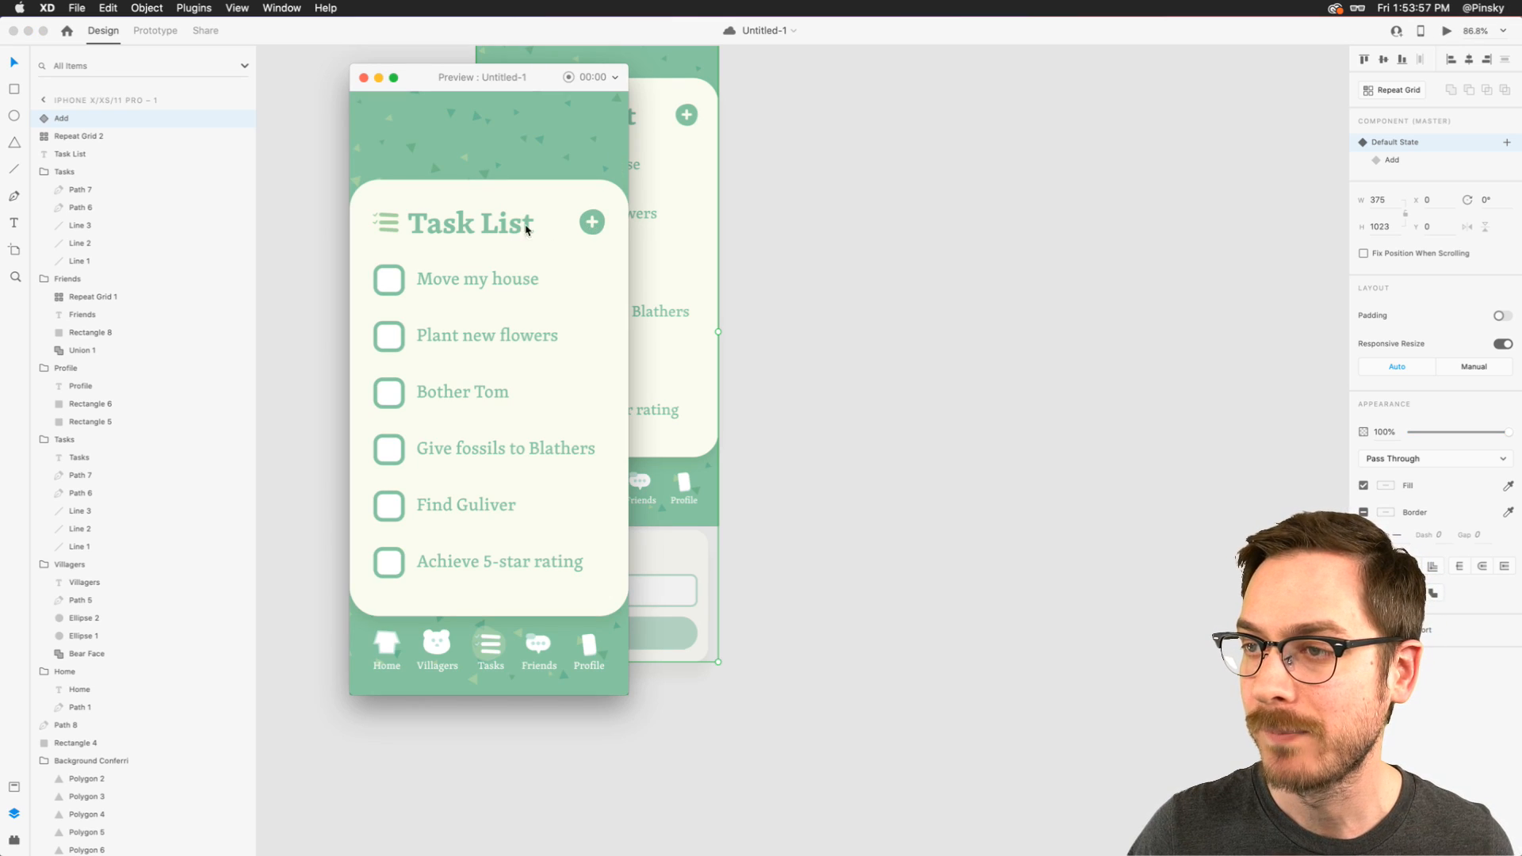
{"action": "left_click", "coordinate": [593, 228]}
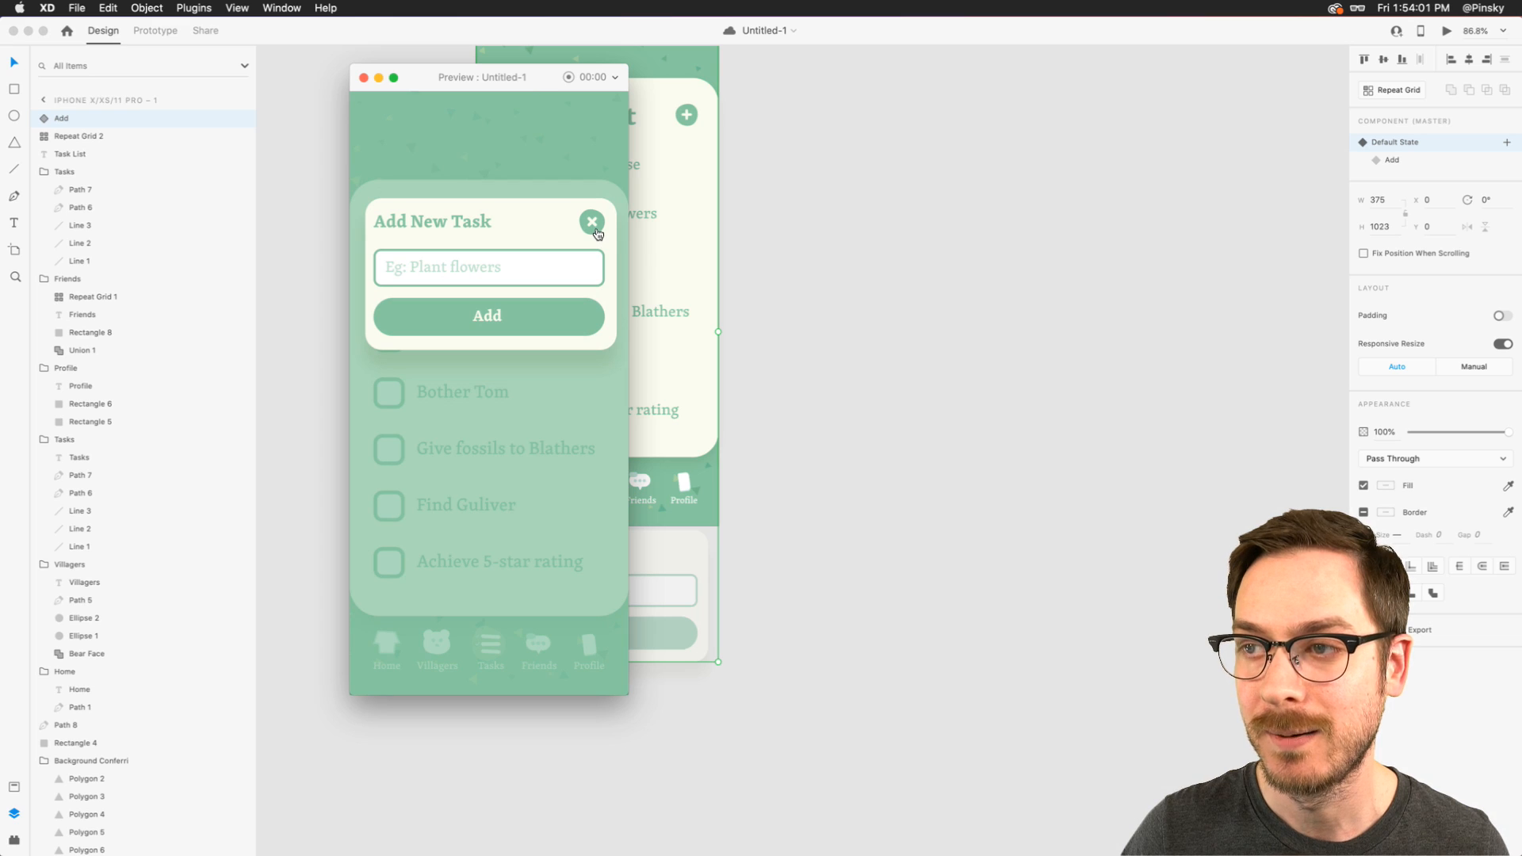
{"action": "left_click", "coordinate": [596, 231]}
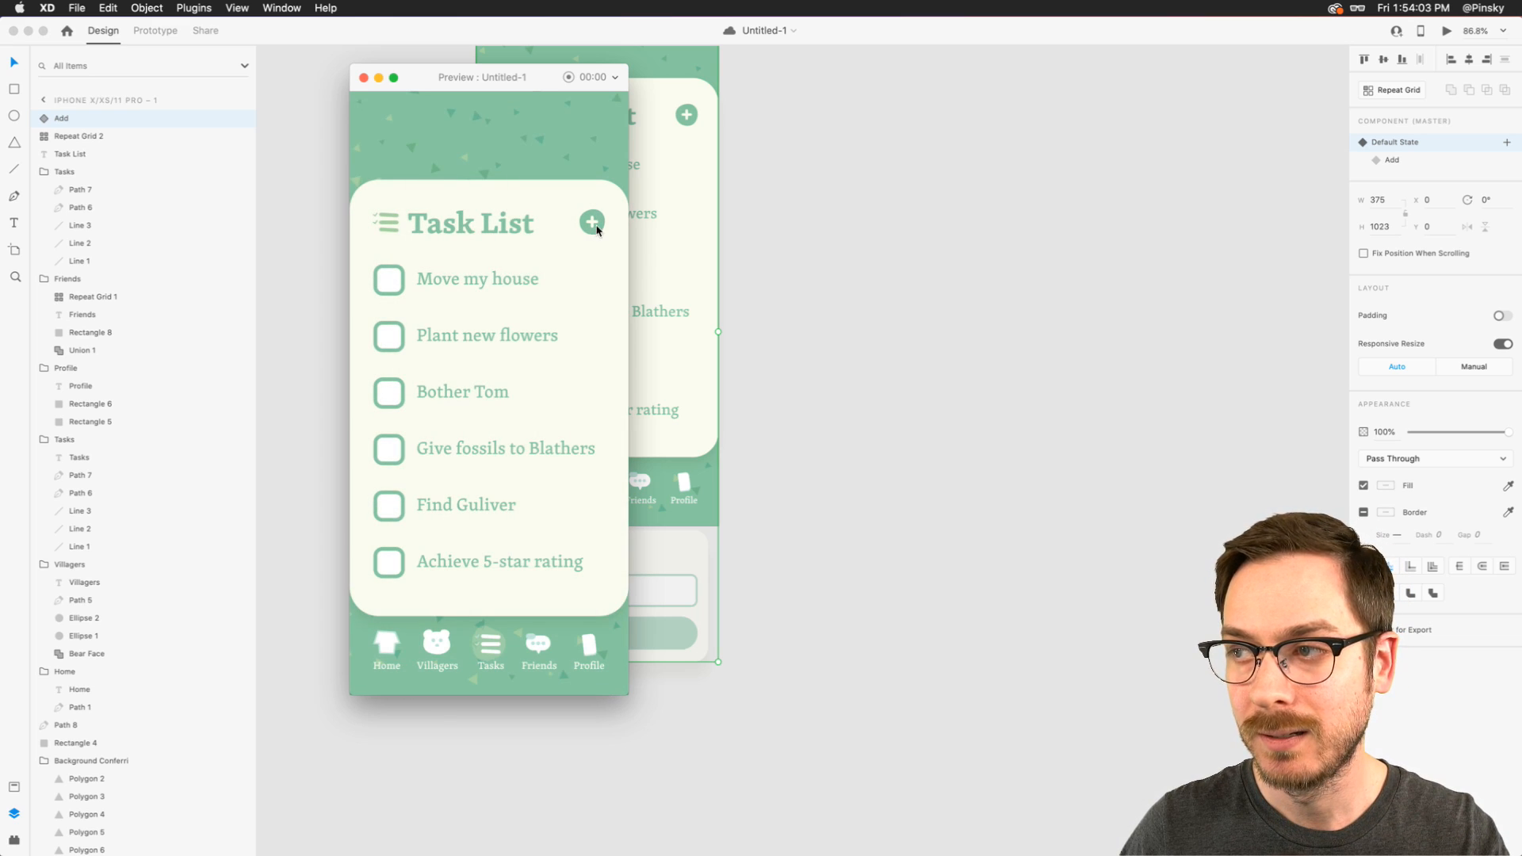
{"action": "left_click", "coordinate": [596, 230]}
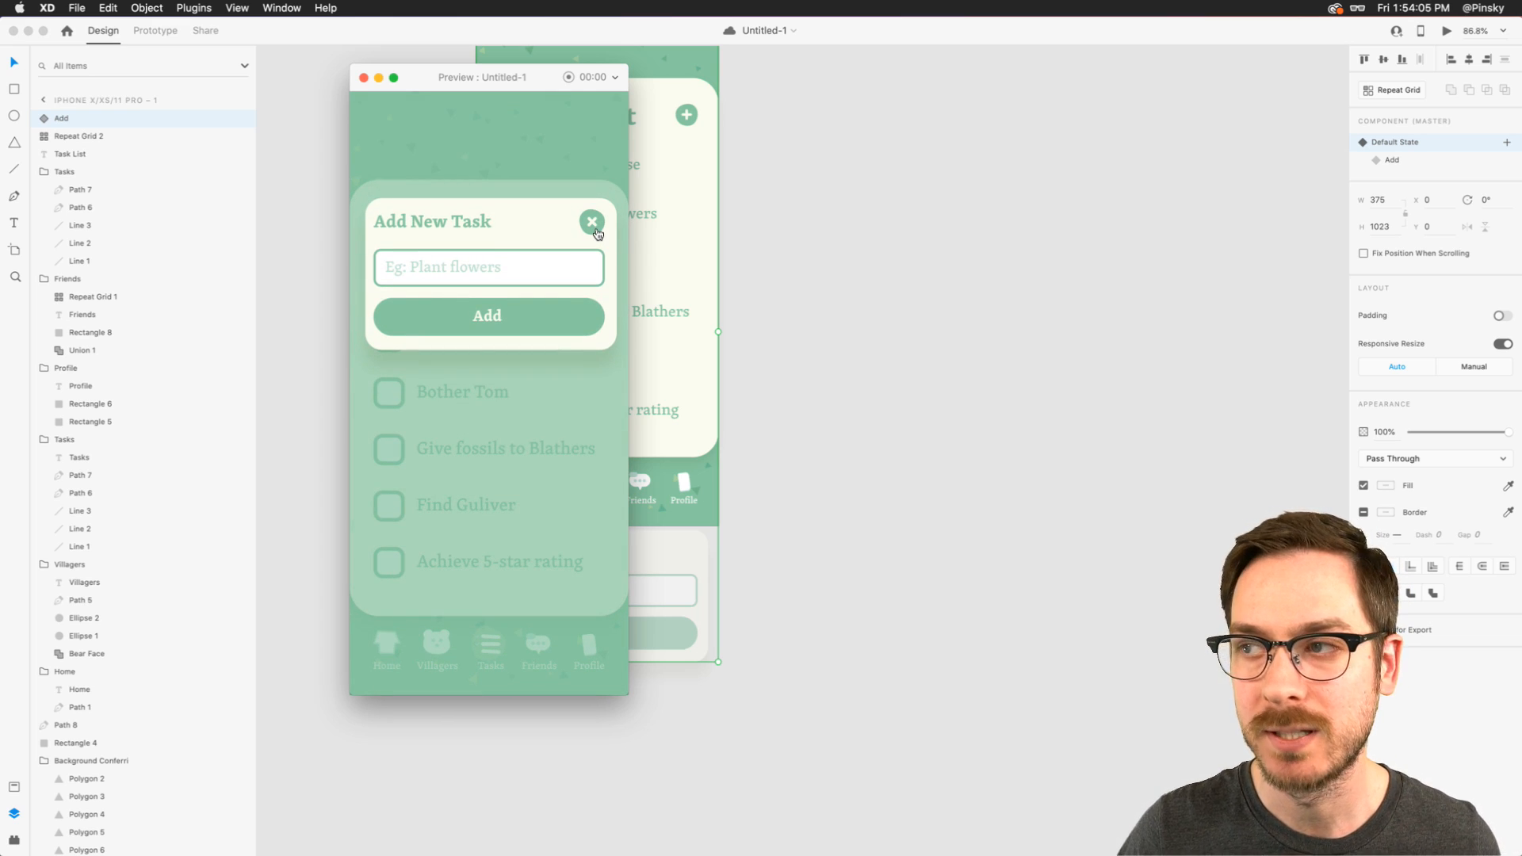
{"action": "left_click", "coordinate": [597, 231]}
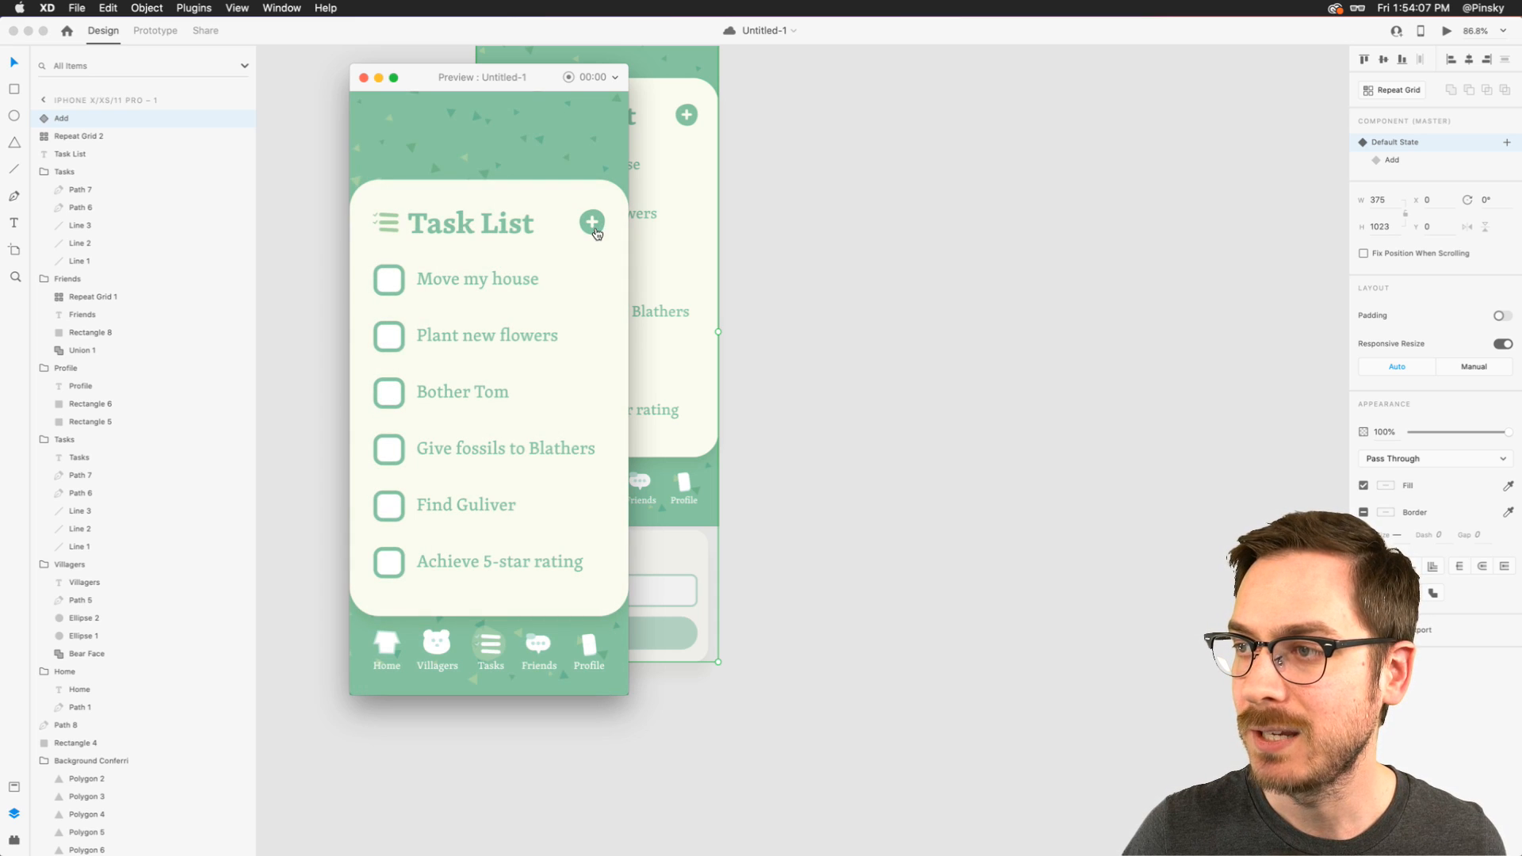
{"action": "left_click", "coordinate": [596, 231]}
{"action": "key", "text": "super+w"}
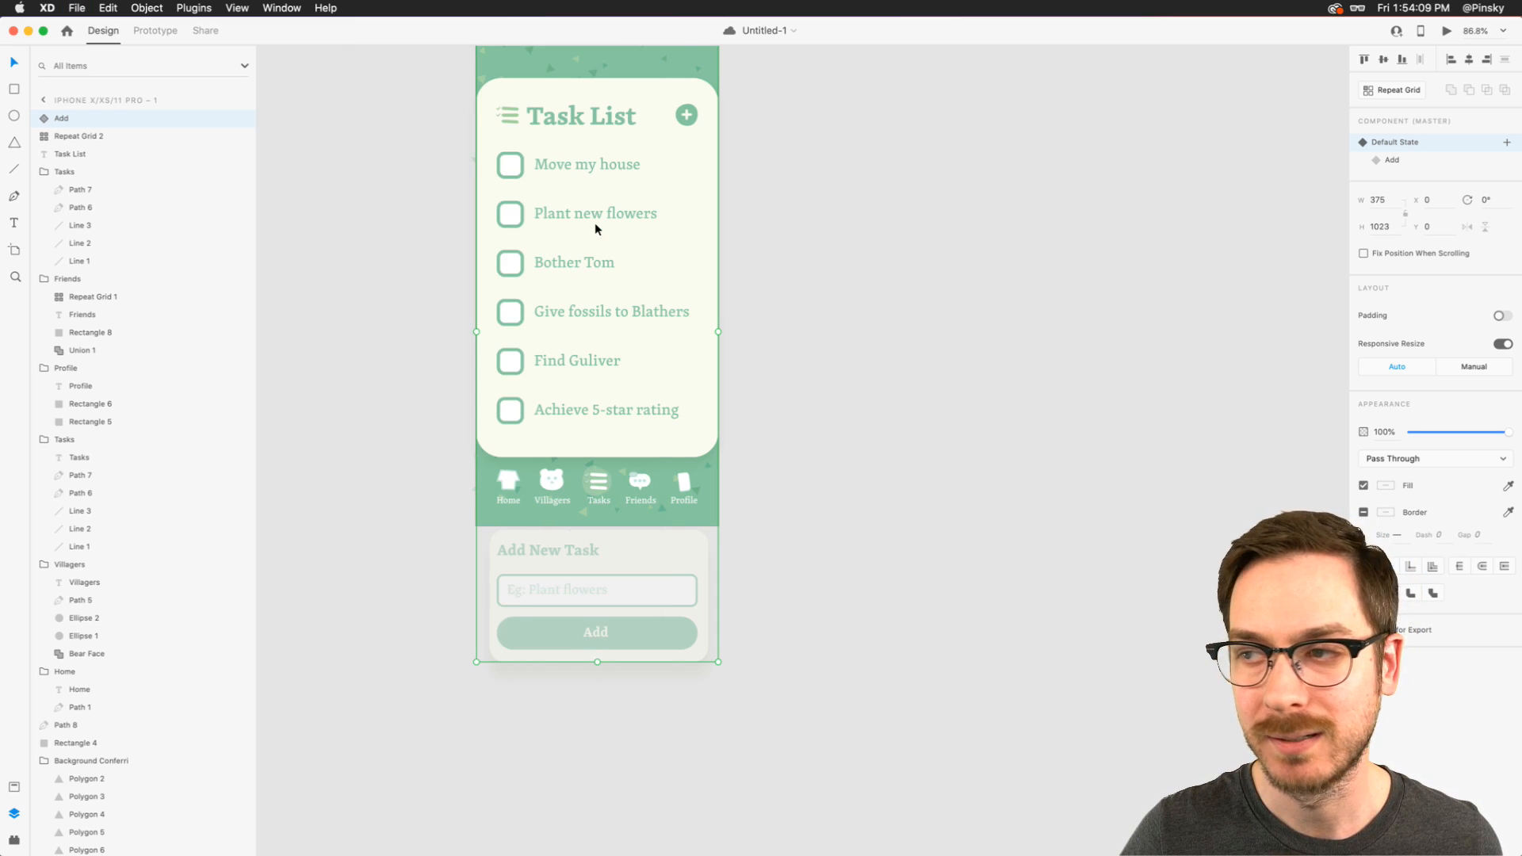
- Deselect the Add component and view the whole Task List artboard
{"action": "scroll", "coordinate": [593, 230], "scroll_direction": "up", "scroll_amount": 2}
{"action": "left_click", "coordinate": [373, 284]}
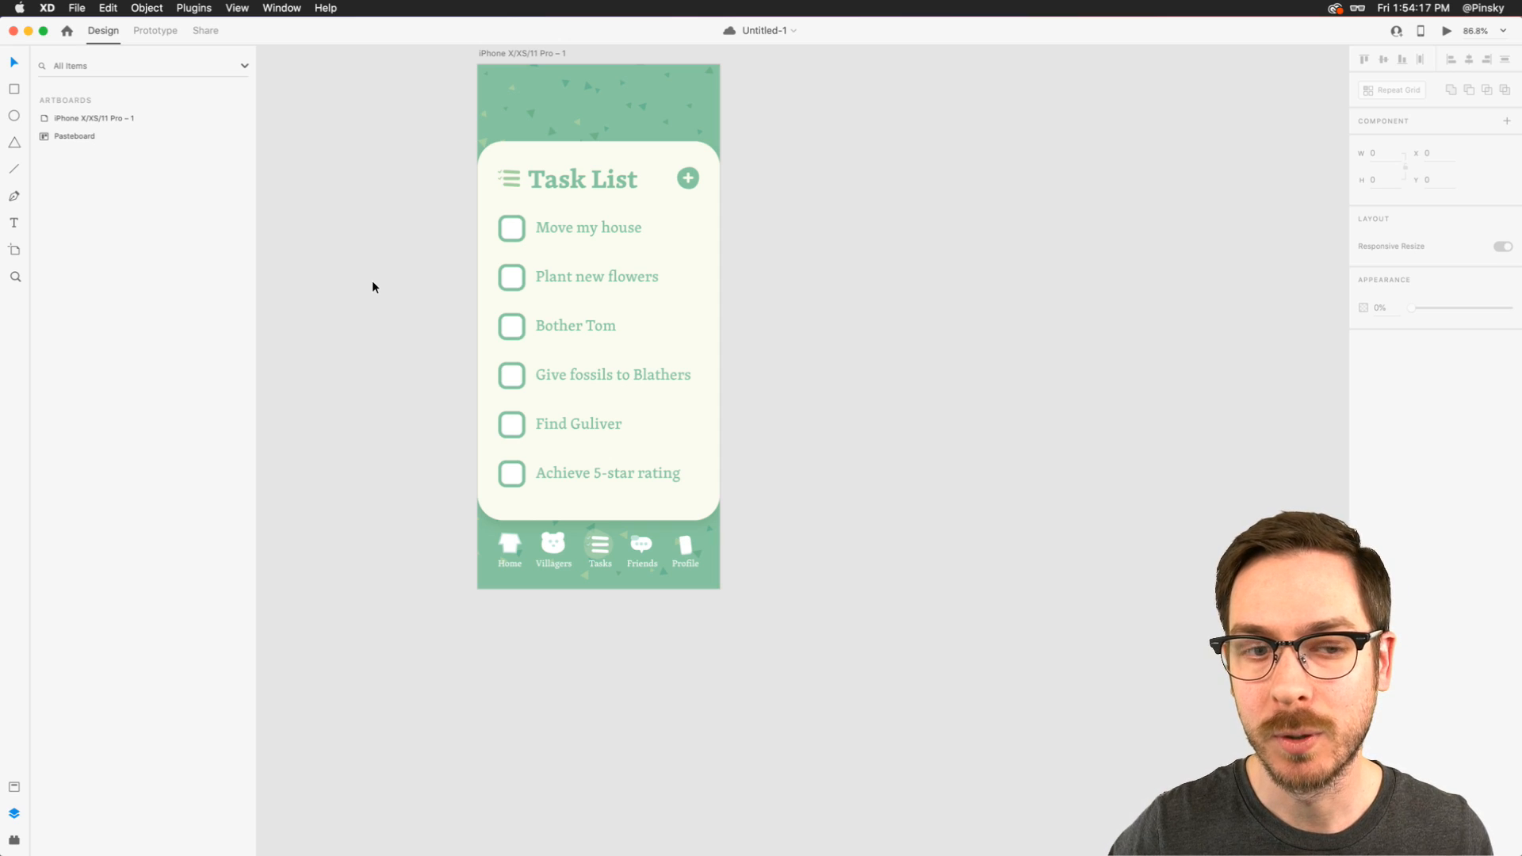
{"action": "scroll", "coordinate": [372, 286], "scroll_direction": "up", "scroll_amount": 2}
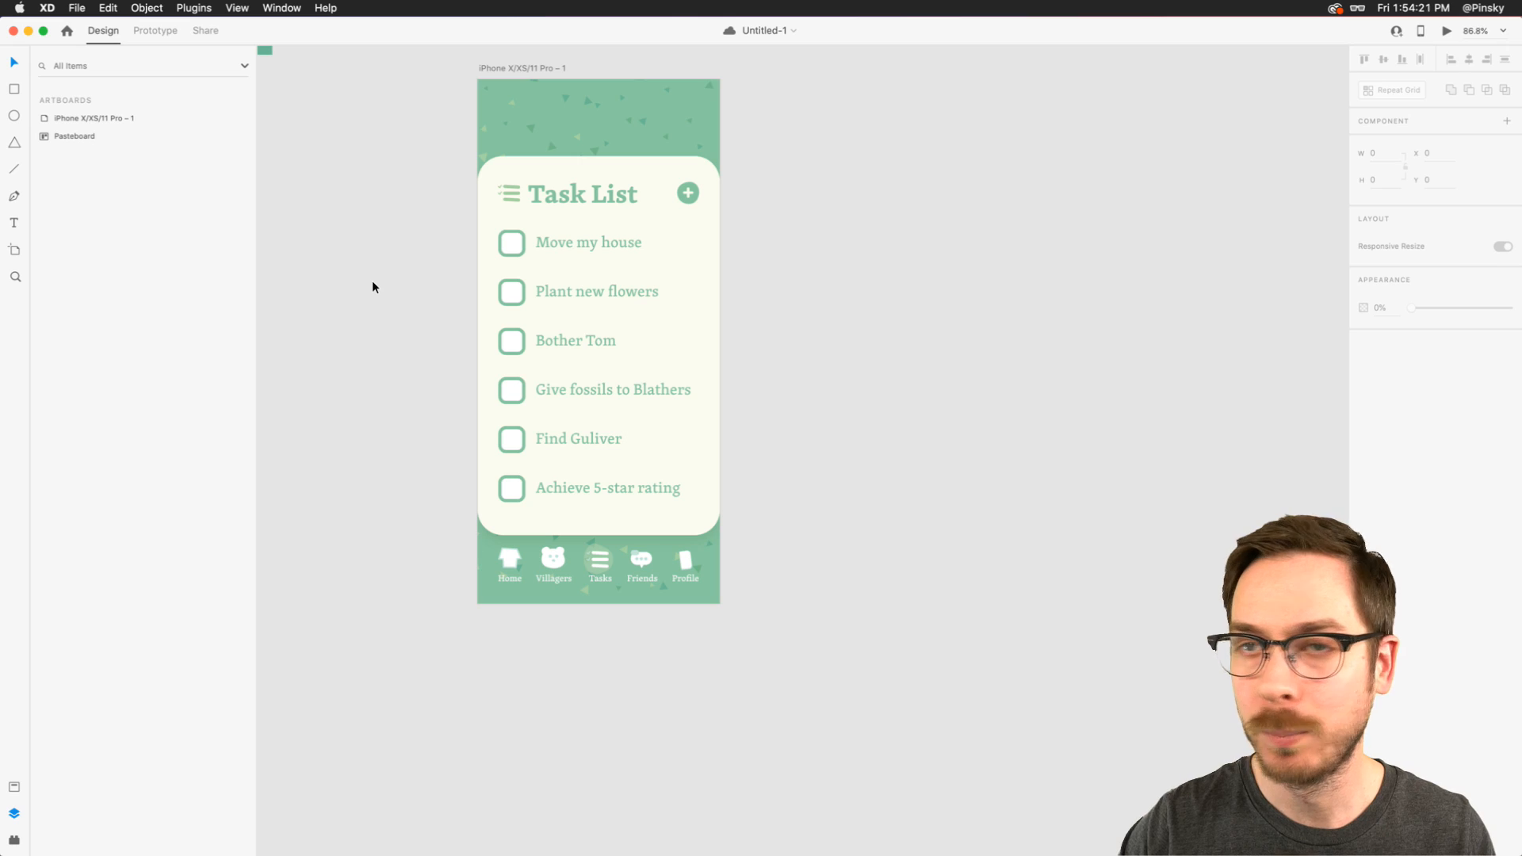